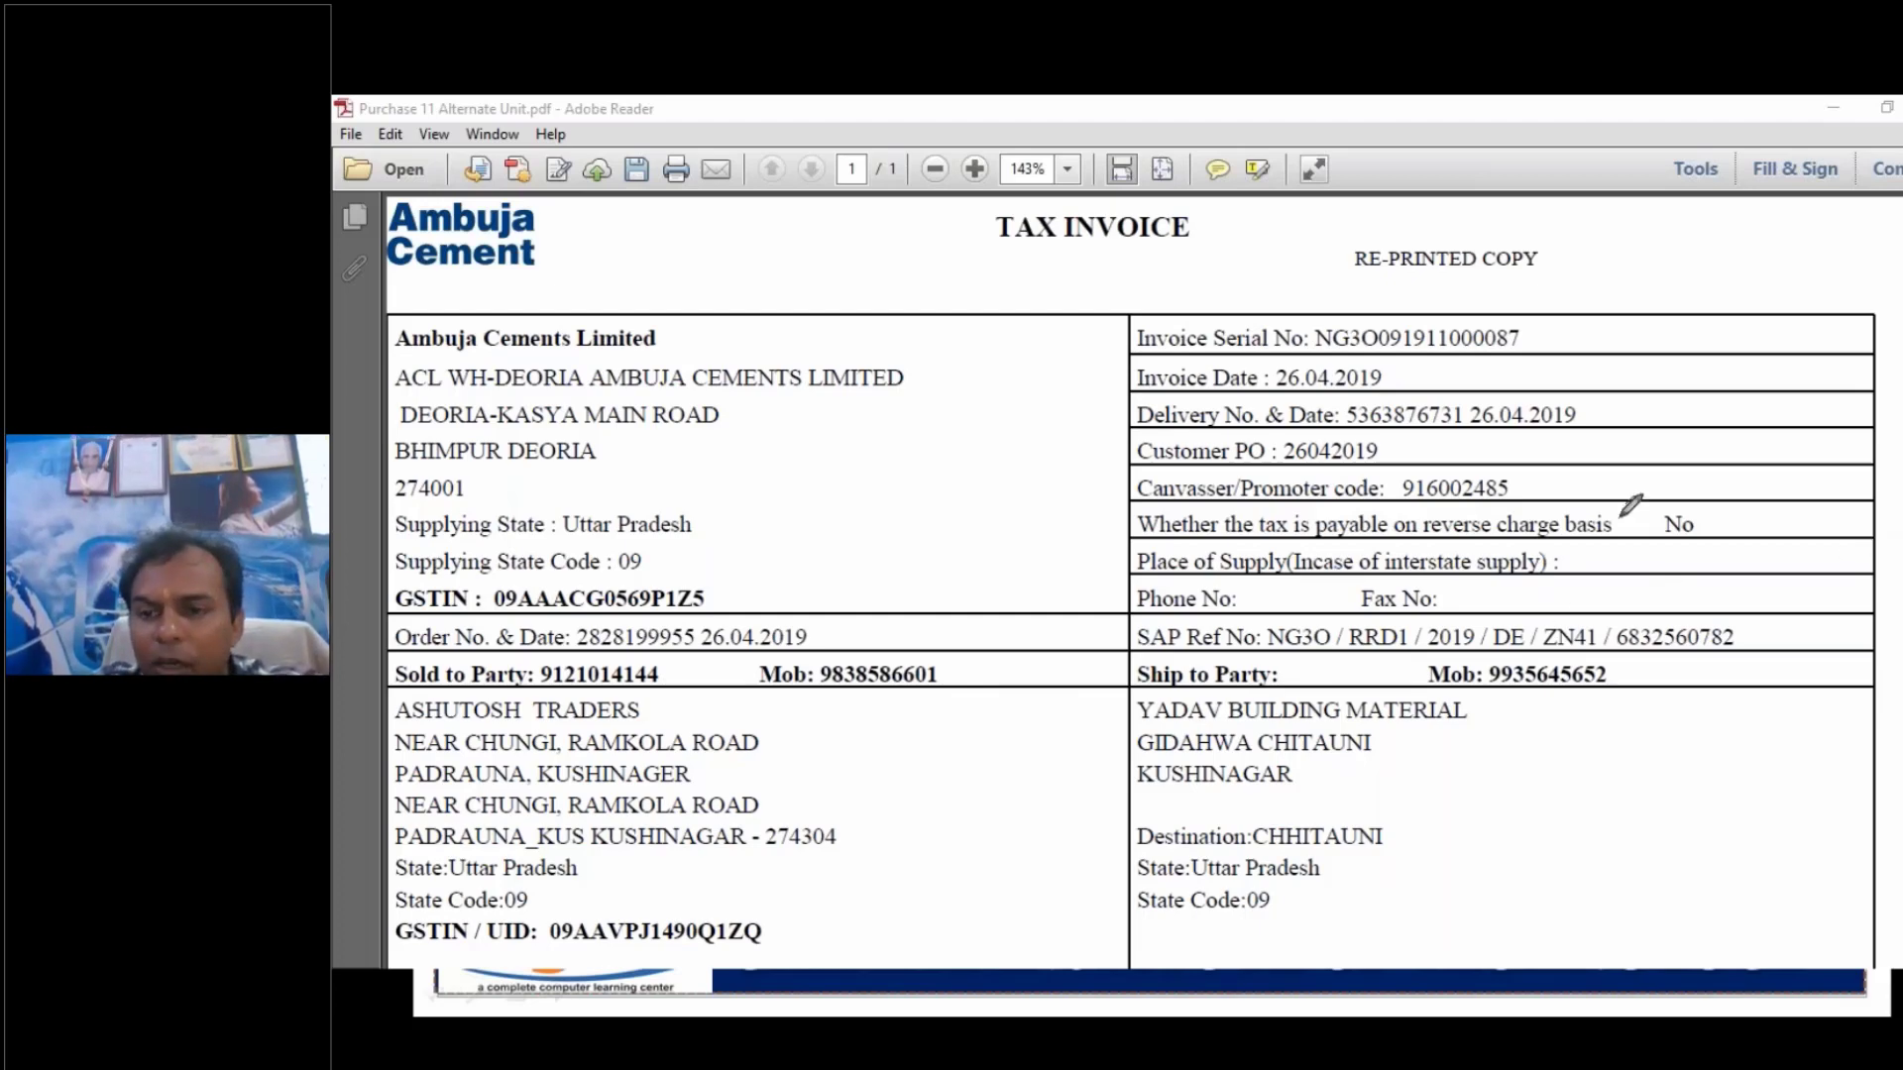
- Find the goods line in the purchase invoice and highlight the description Ambuja Cement PPC Yellow Bag
scroll(1562, 603, down, 3)
scroll(1606, 658, down, 5)
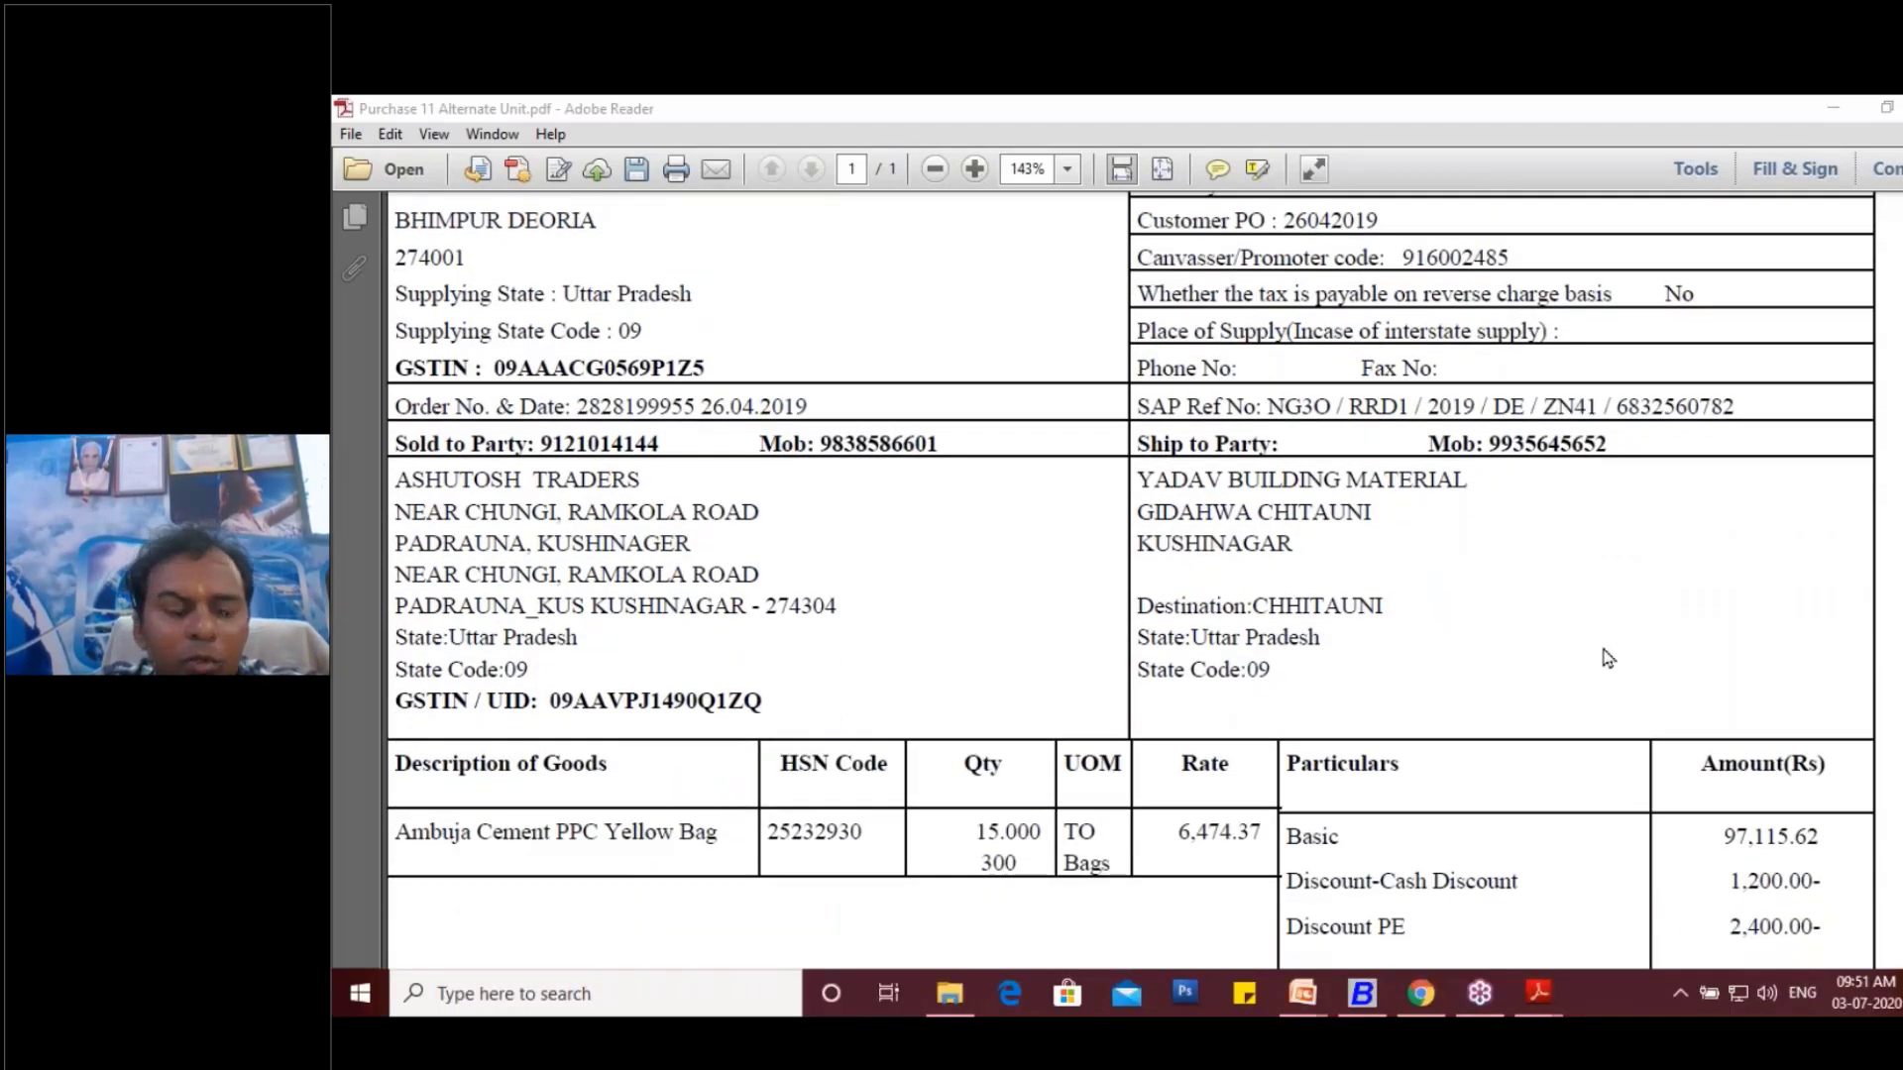
click(407, 611)
drag(407, 612, 717, 612)
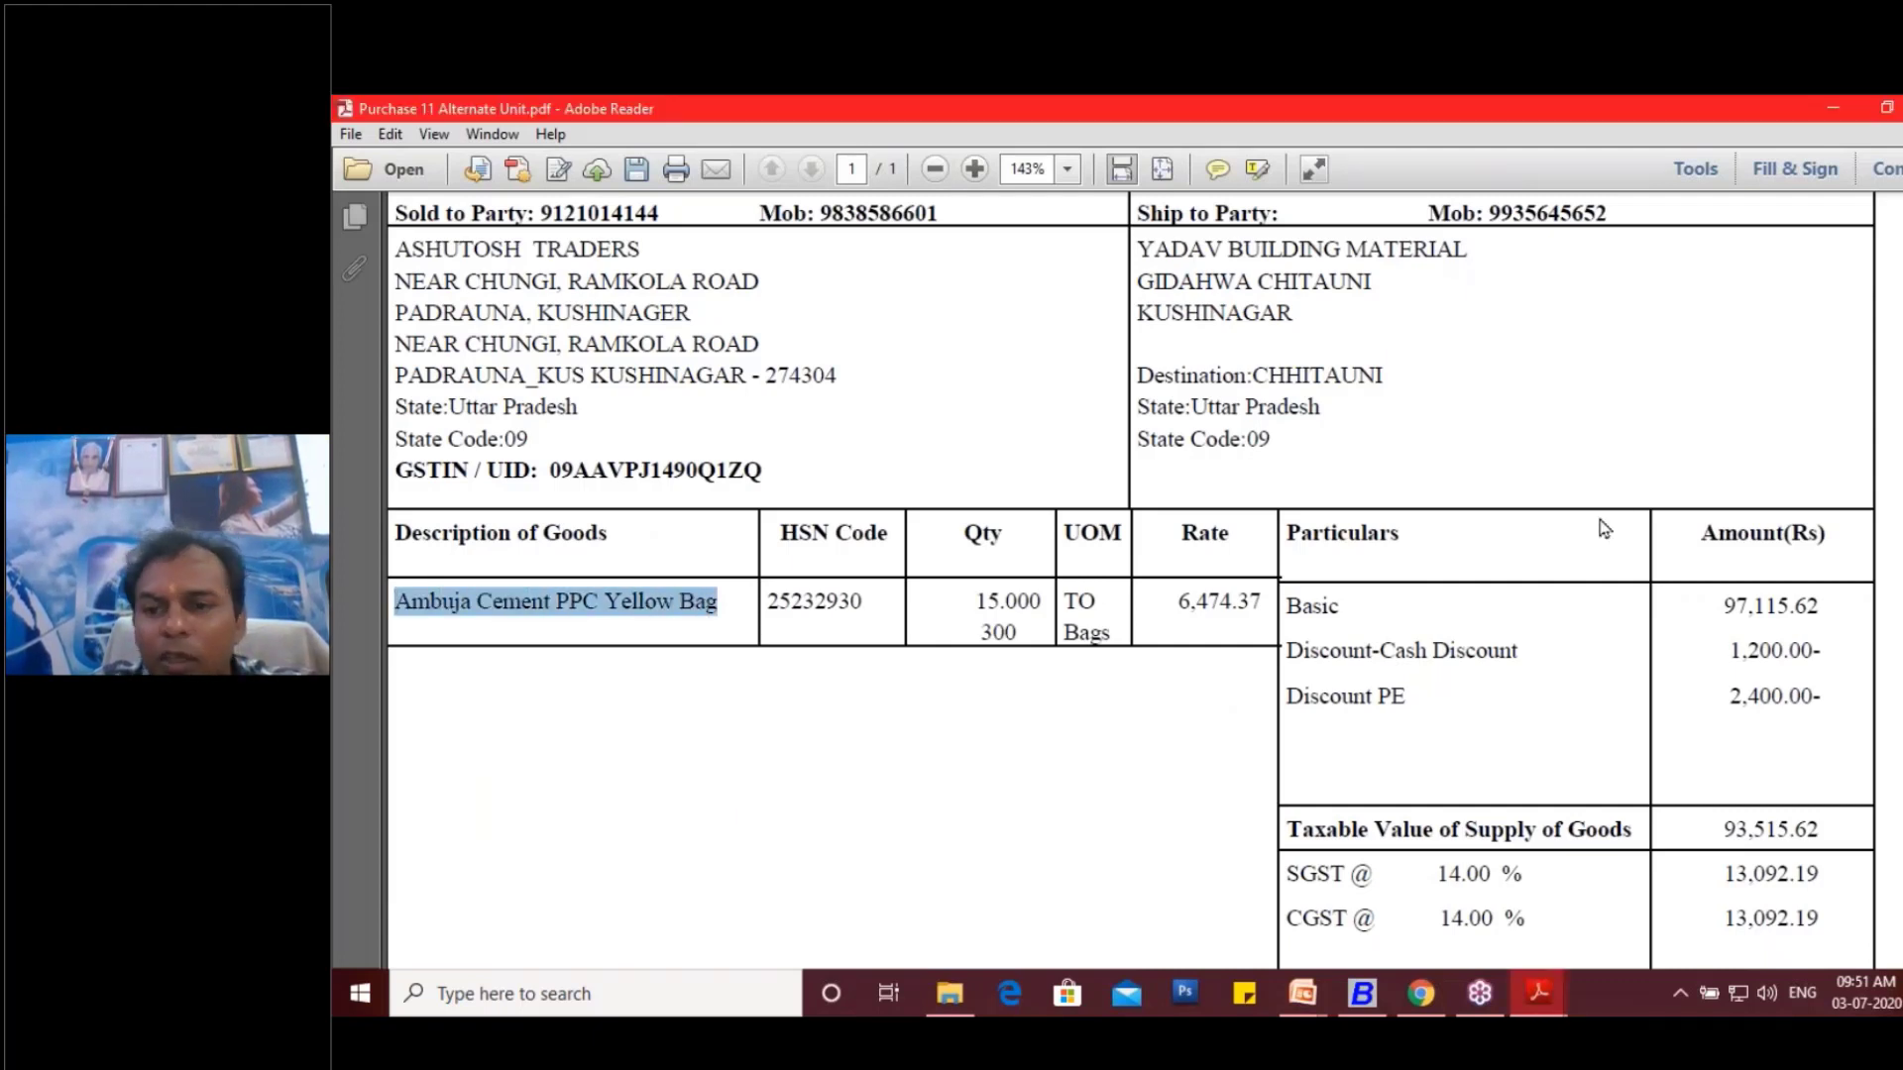
click(1622, 441)
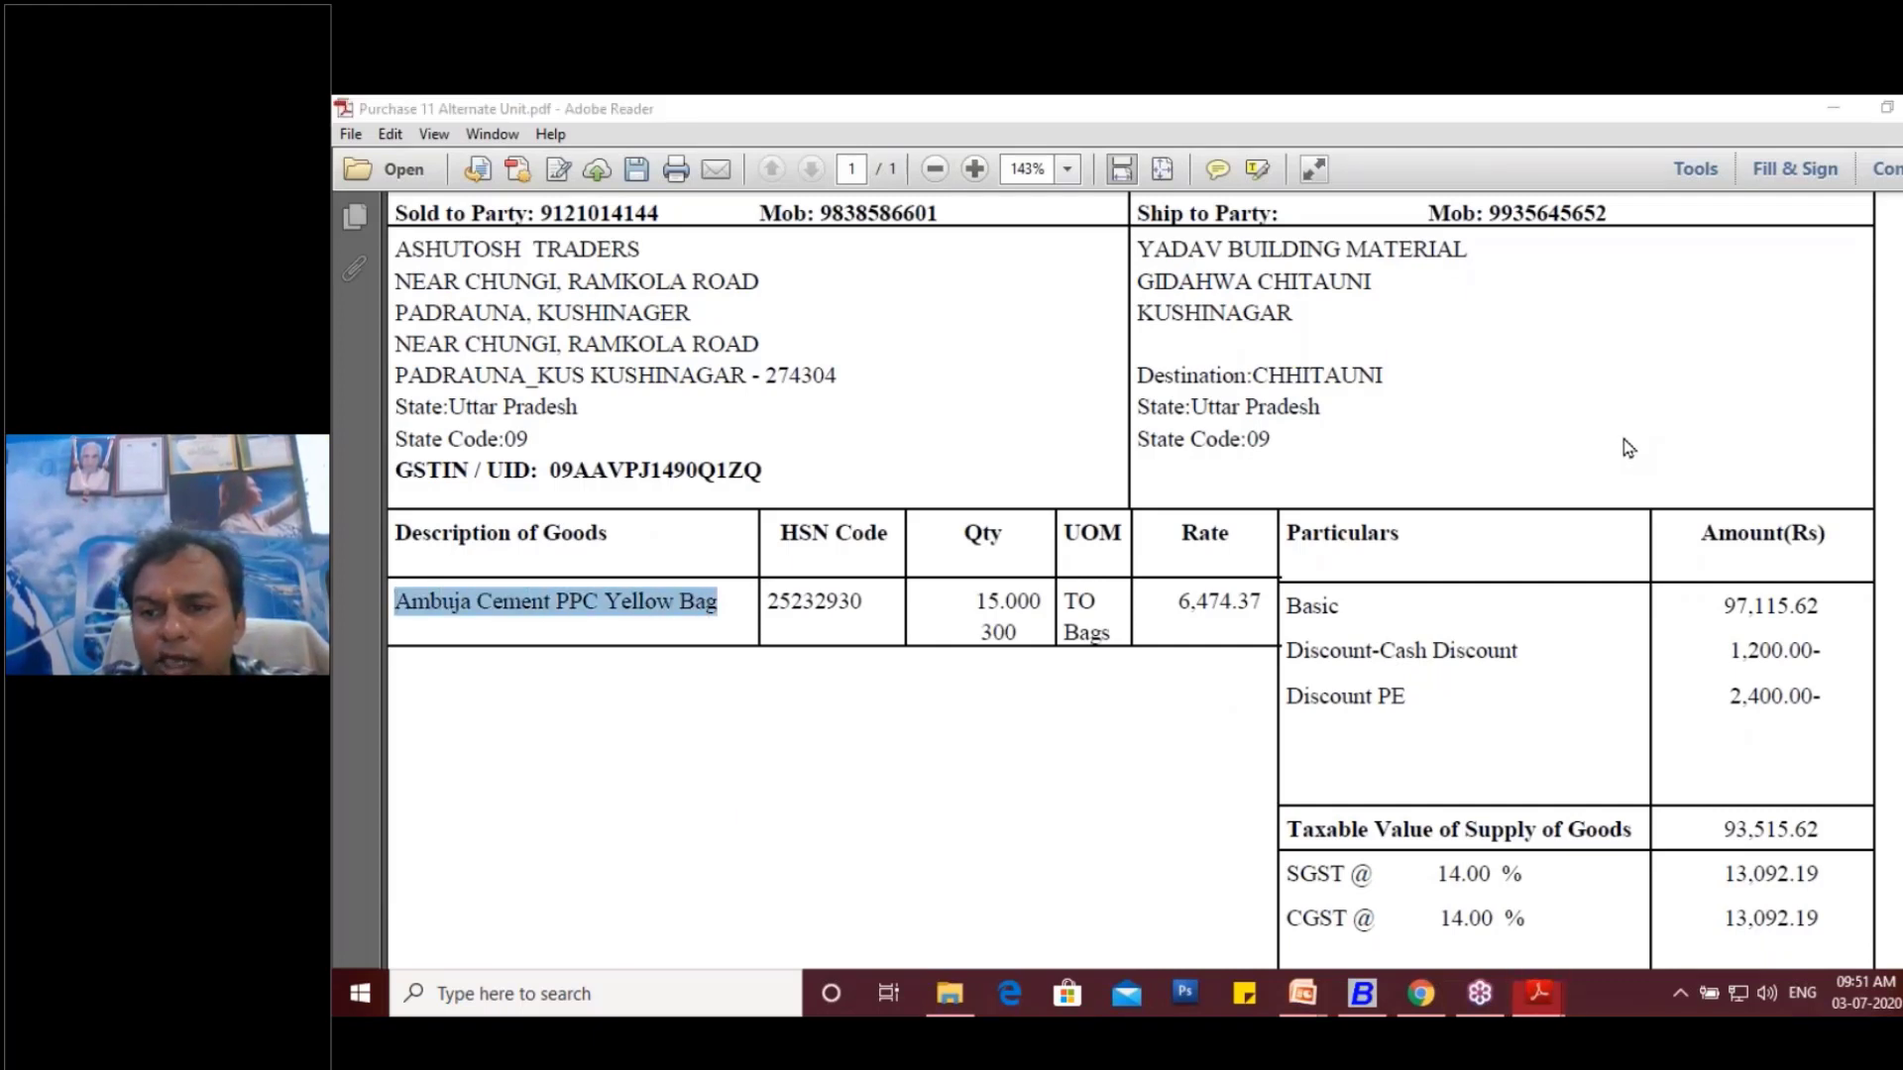
- Mark the invoice's units by hand: tick TO and Bags, box the UOM heading, and label the units P and A
click(1641, 498)
mouse_move(1099, 597)
mouse_down()
mouse_move(1127, 593)
mouse_move(1117, 634)
mouse_move(1128, 613)
mouse_up()
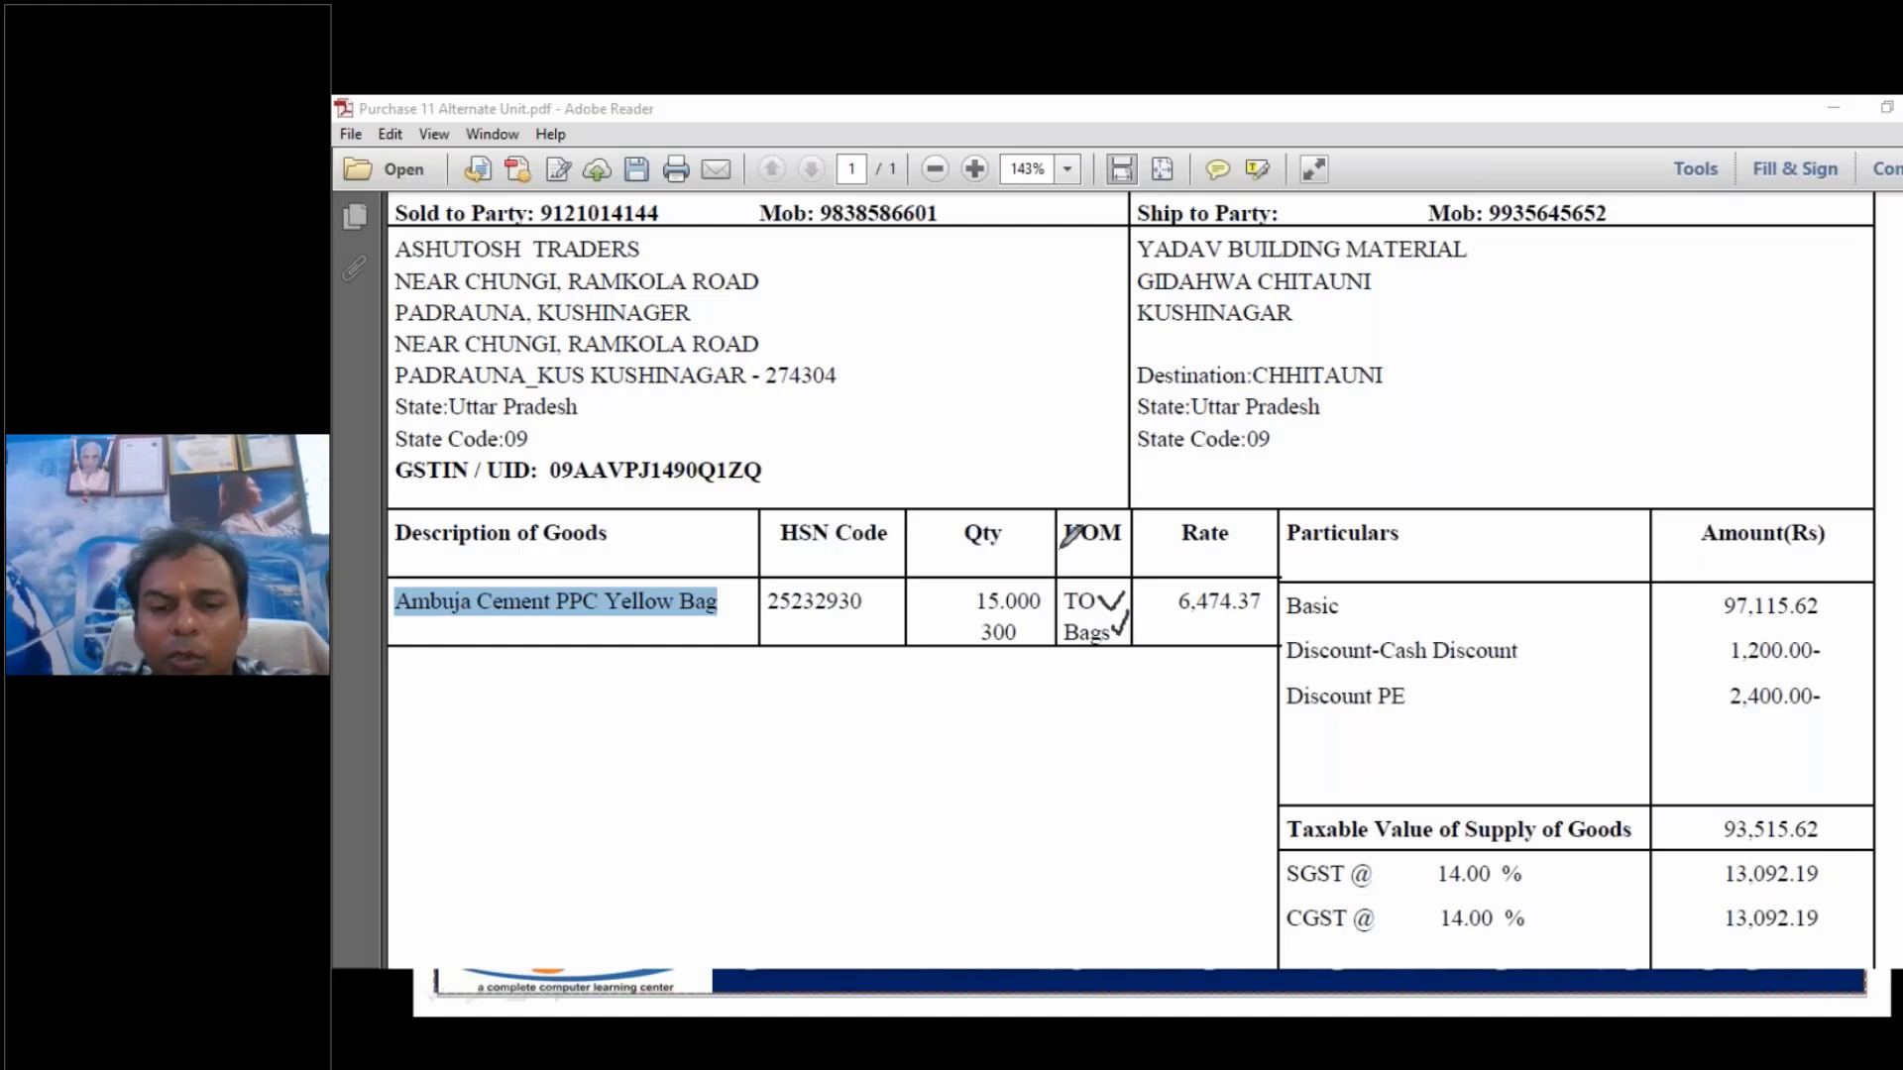
mouse_move(1058, 544)
mouse_down()
mouse_move(1130, 549)
mouse_move(1048, 494)
mouse_move(1044, 551)
mouse_up()
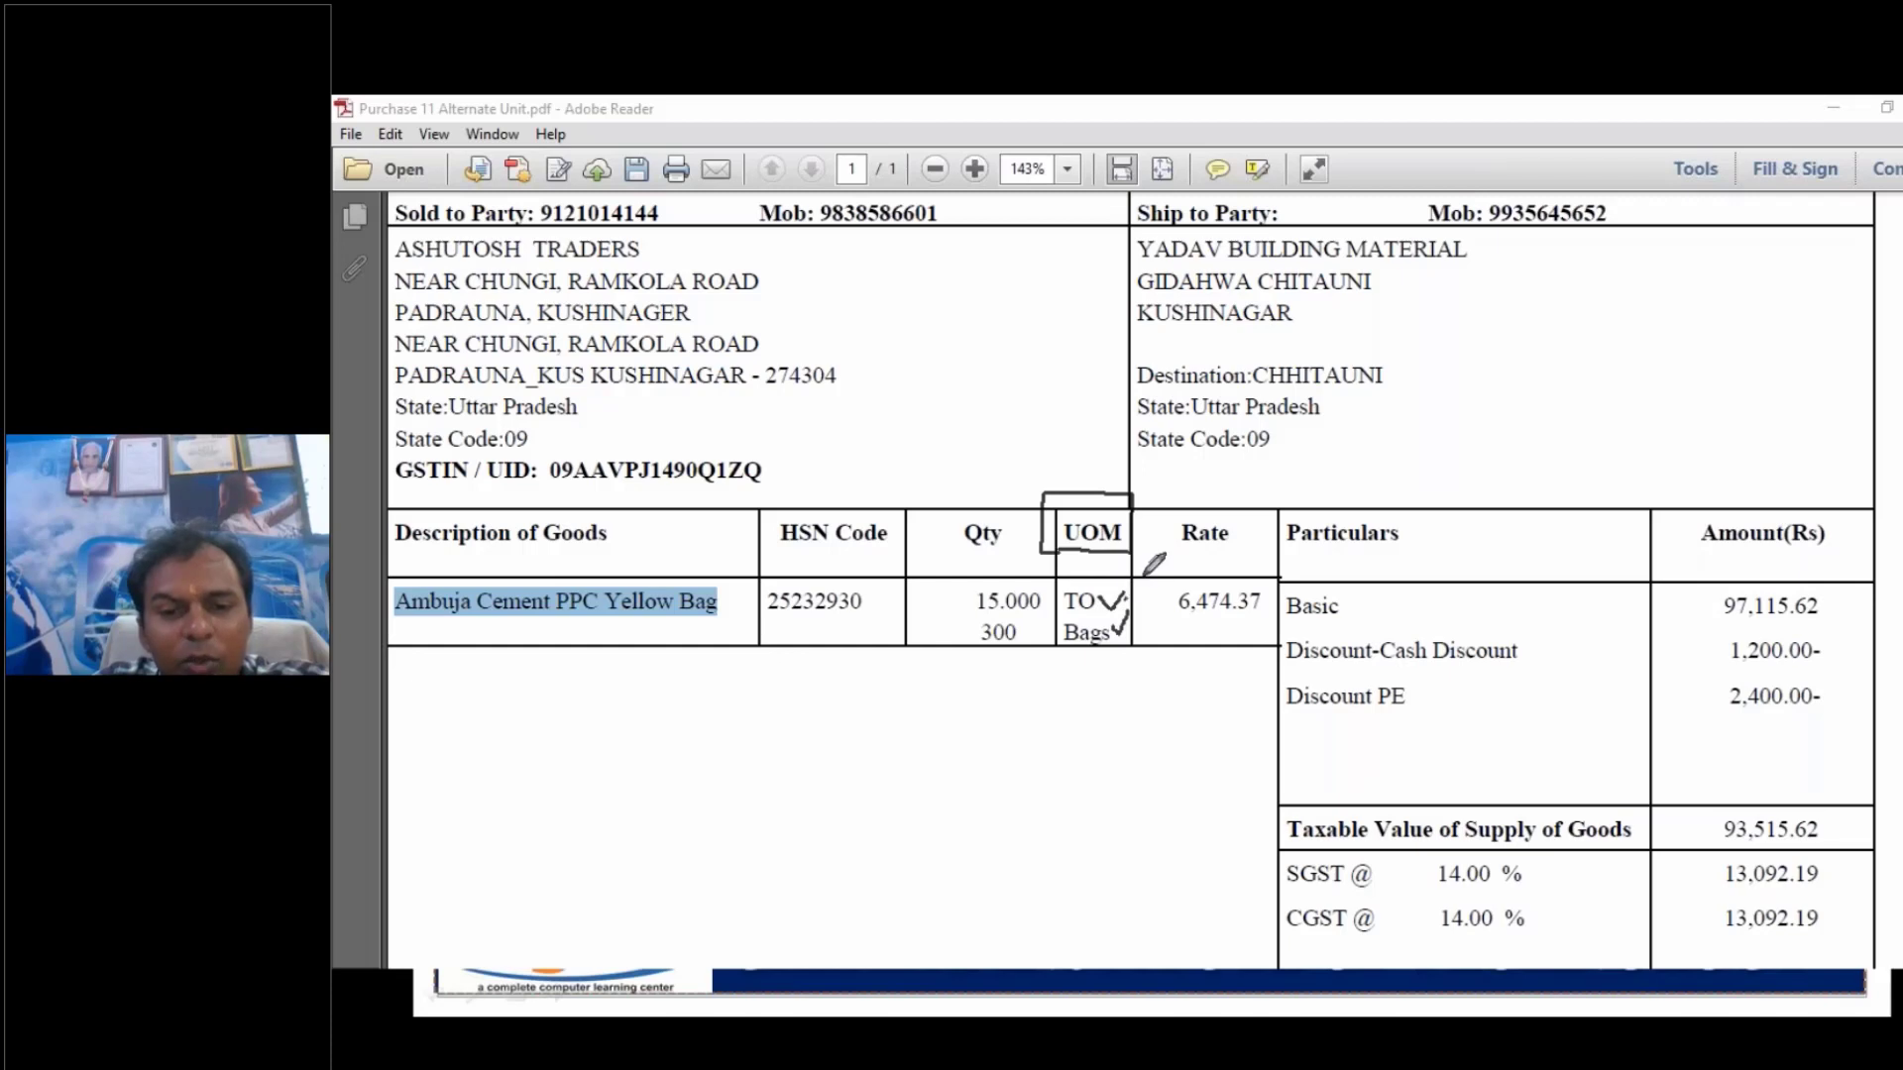
mouse_move(1157, 585)
mouse_down()
mouse_move(1163, 547)
mouse_move(1145, 569)
mouse_move(1158, 644)
mouse_move(1187, 639)
mouse_move(1201, 602)
mouse_move(1213, 646)
mouse_up()
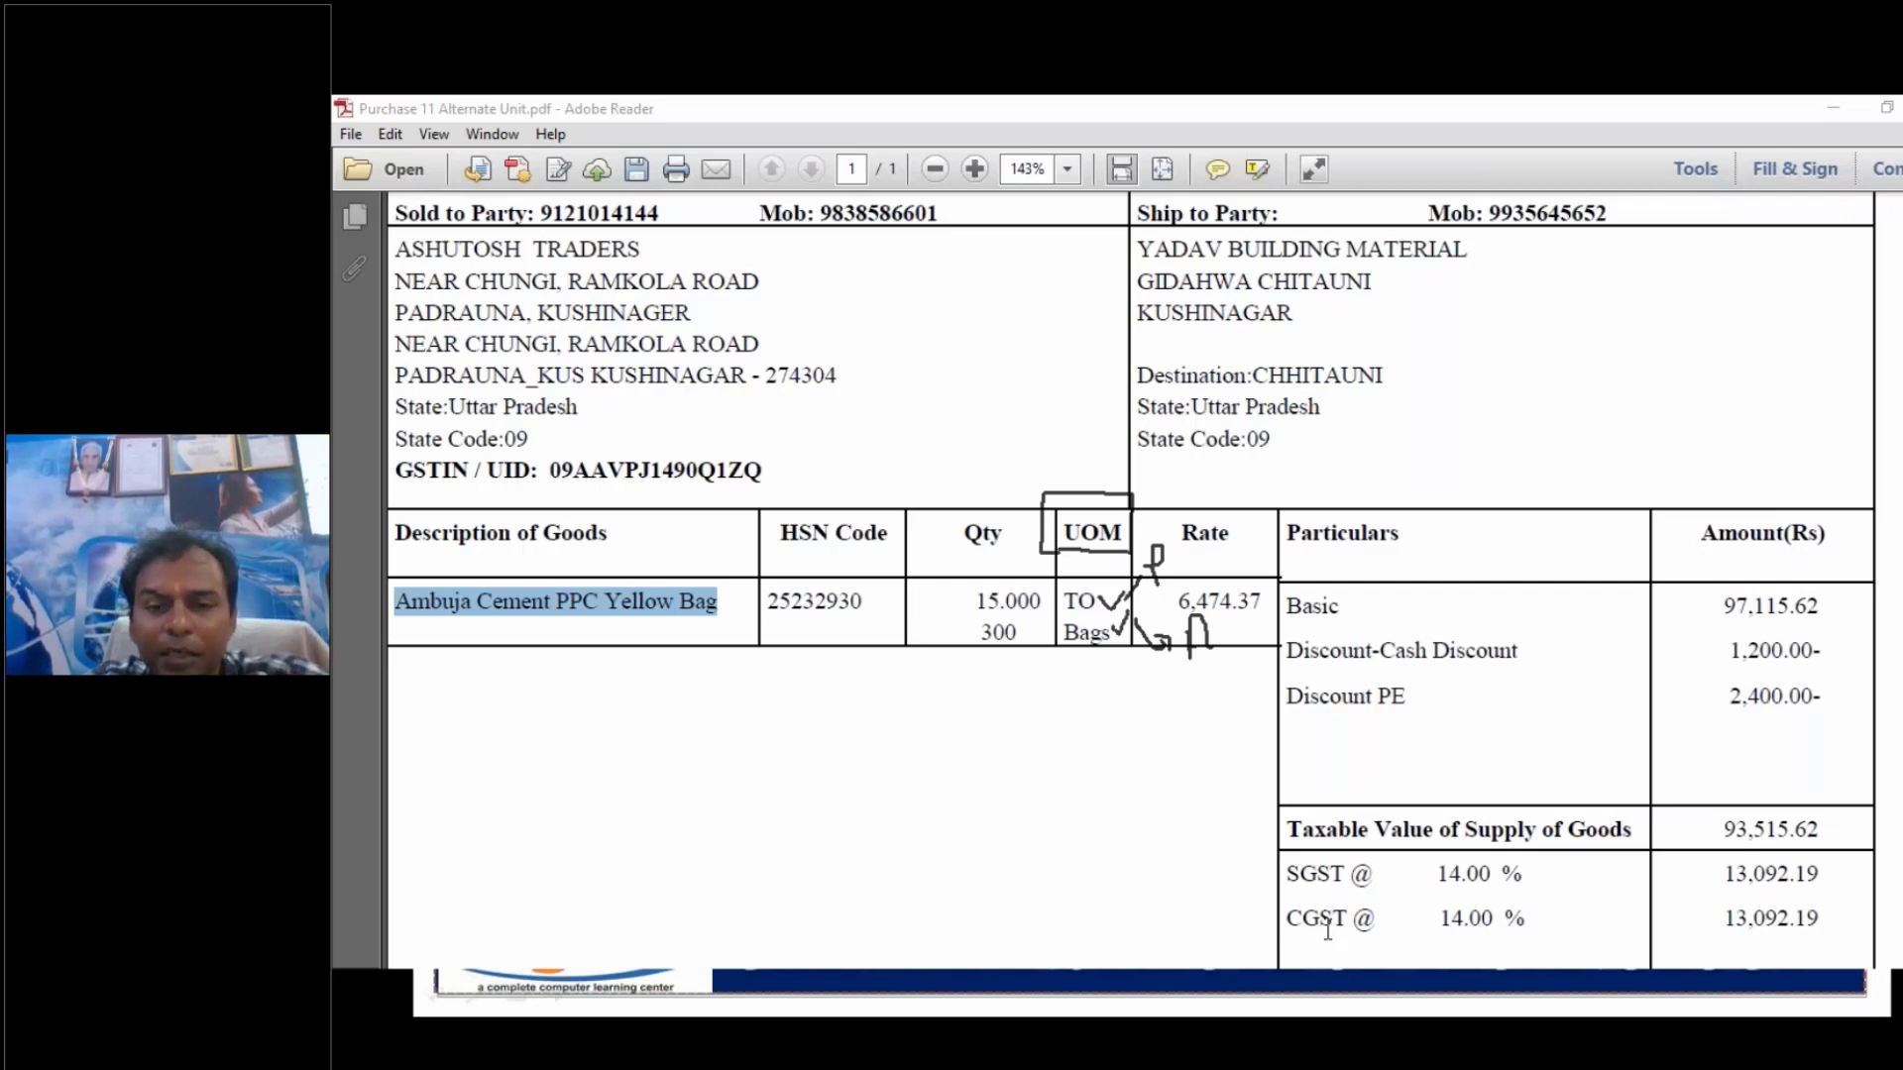
- Switch to the Busy accounting program and clear the pen marks from the screen
key(alt+Tab)
key(alt+Tab)
key(alt+Tab)
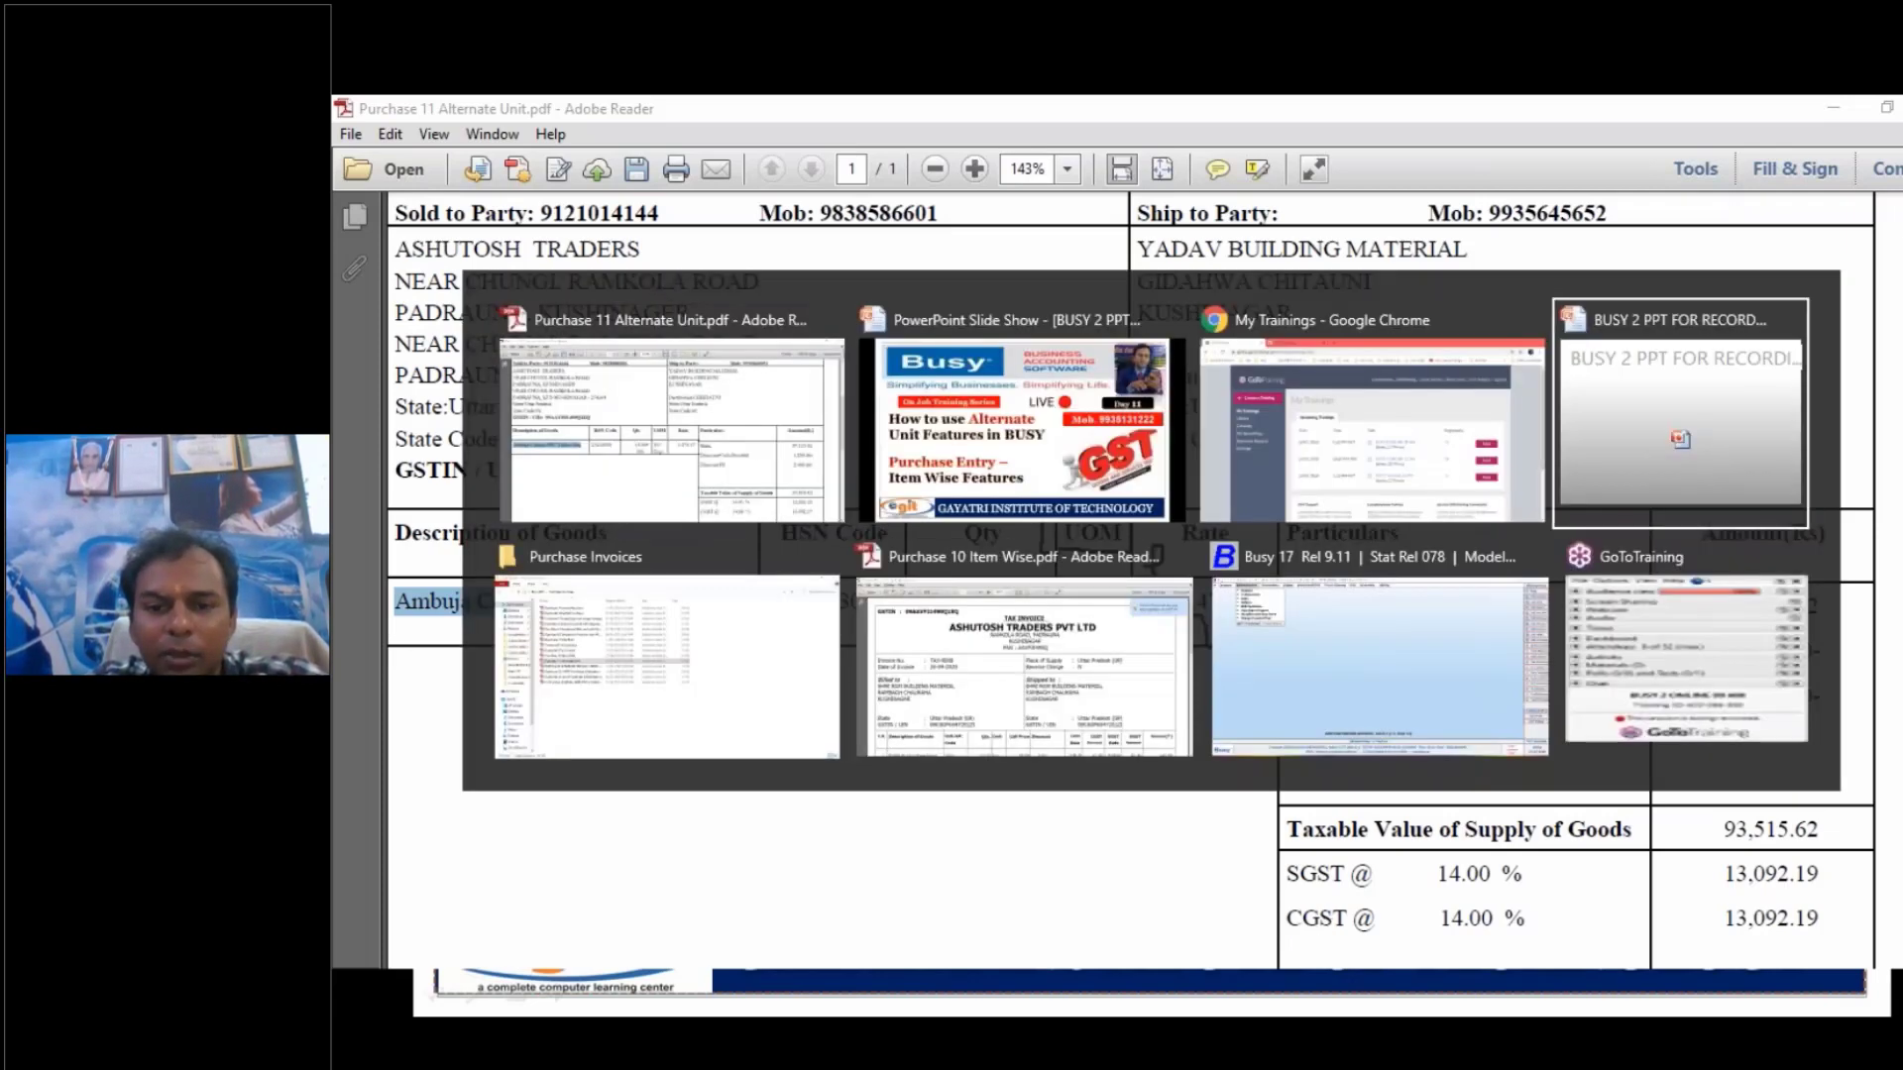
key(alt+Tab)
key(alt+Tab)
key(alt+Tab)
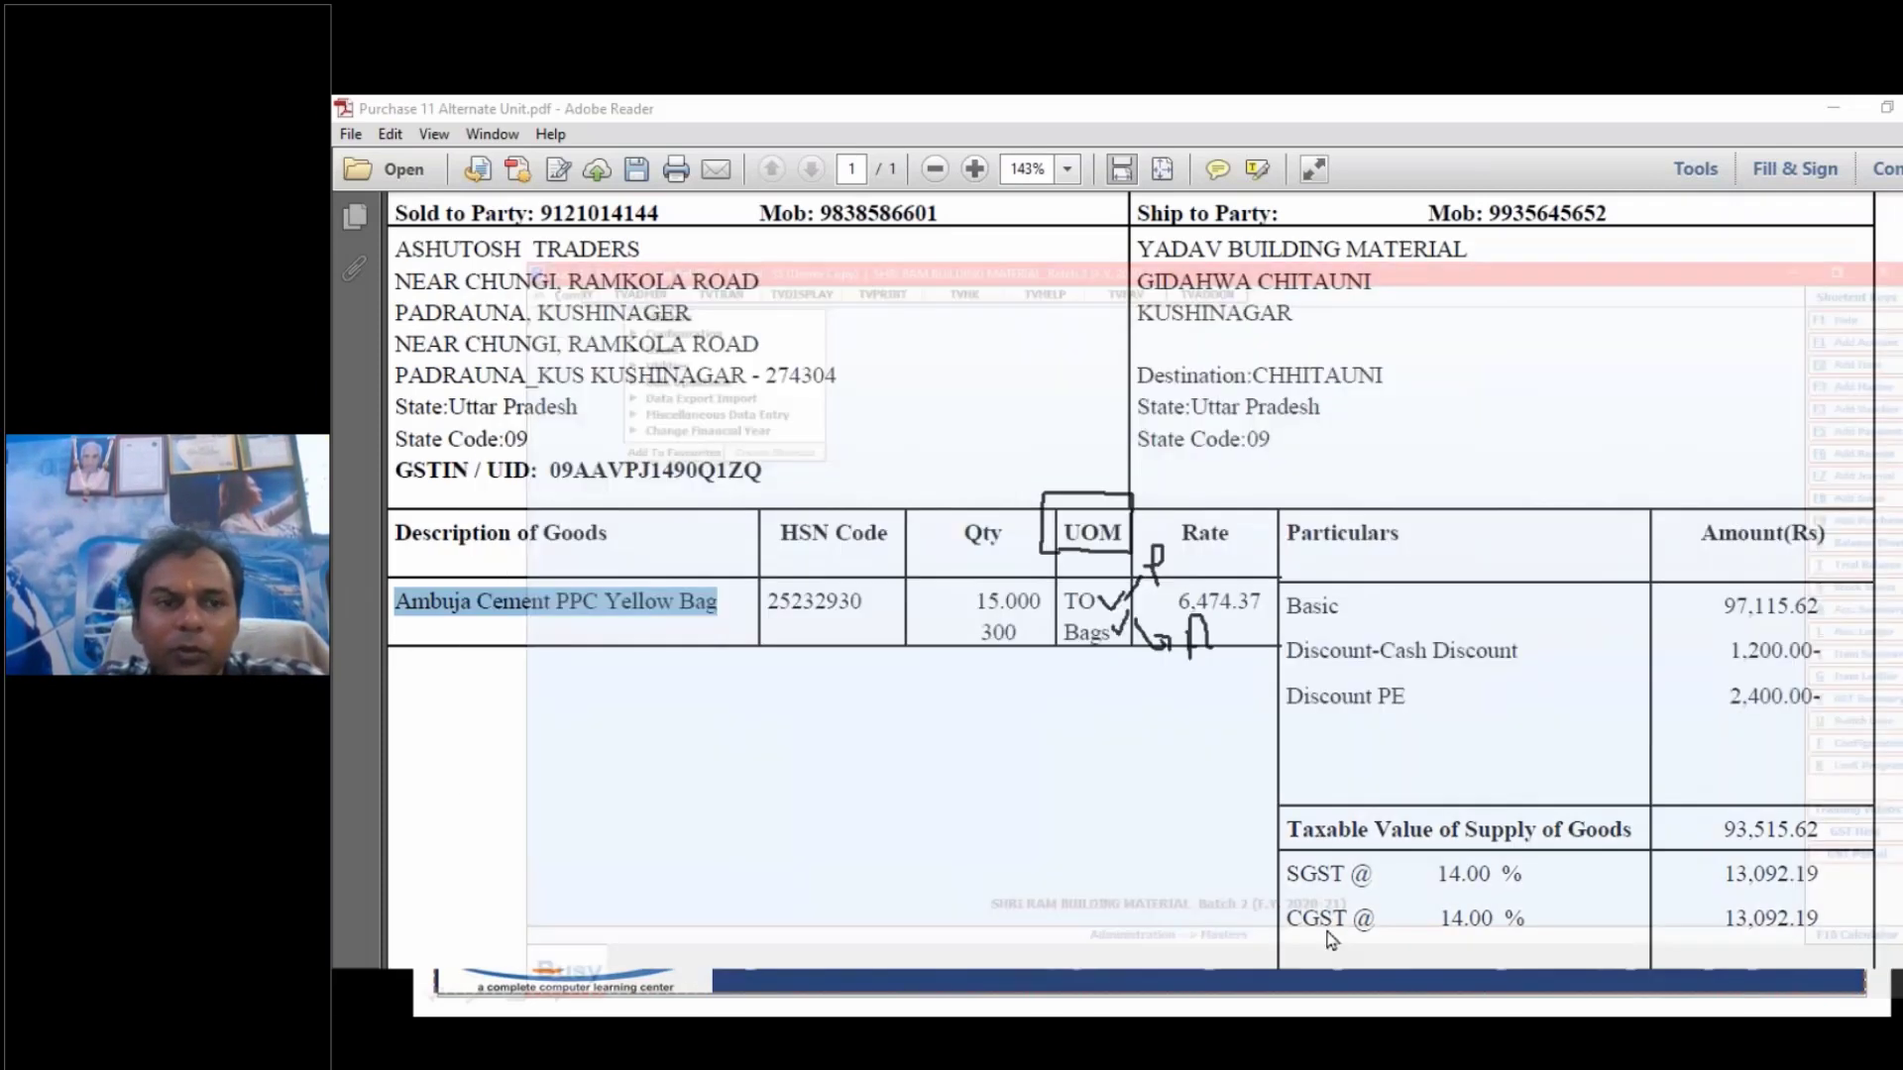
key(alt+Tab)
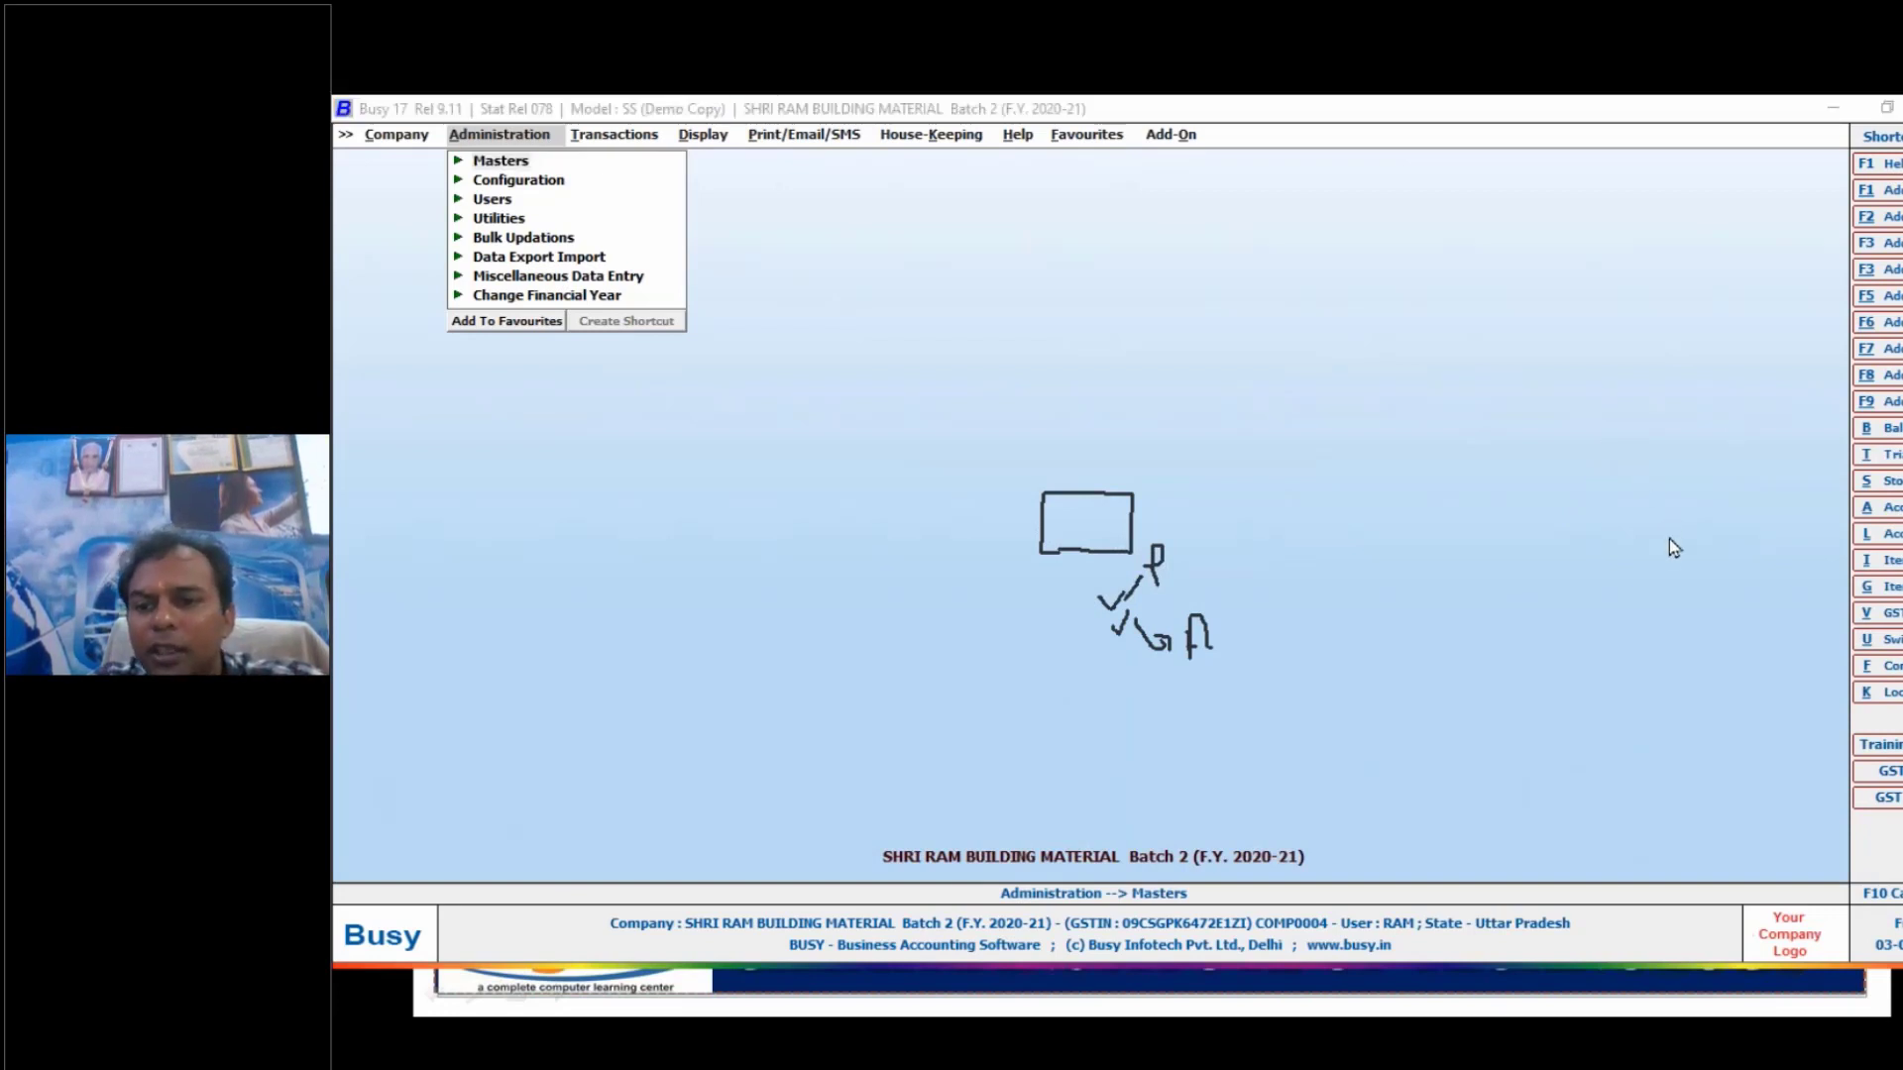
click(1669, 605)
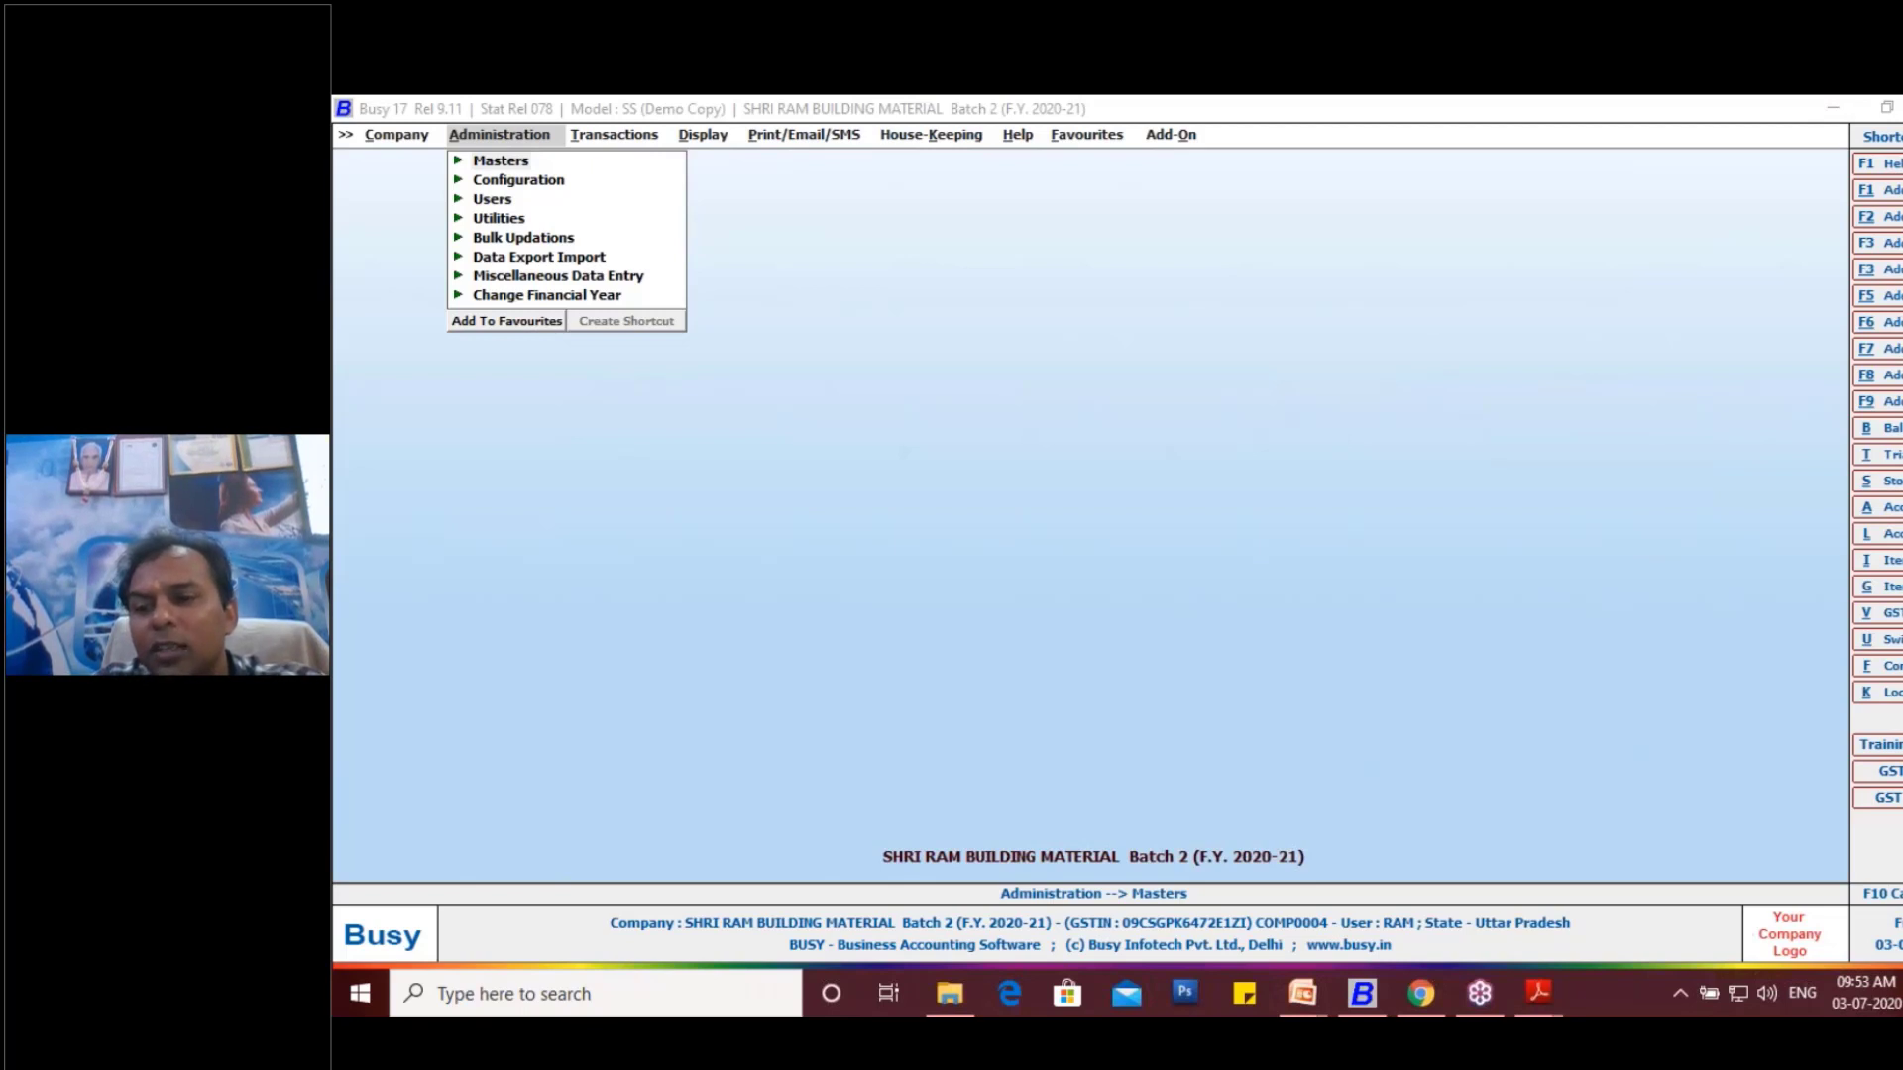
- Open the Features / Options section of the company's configuration
click(1586, 761)
key(Down)
key(Down)
key(Return)
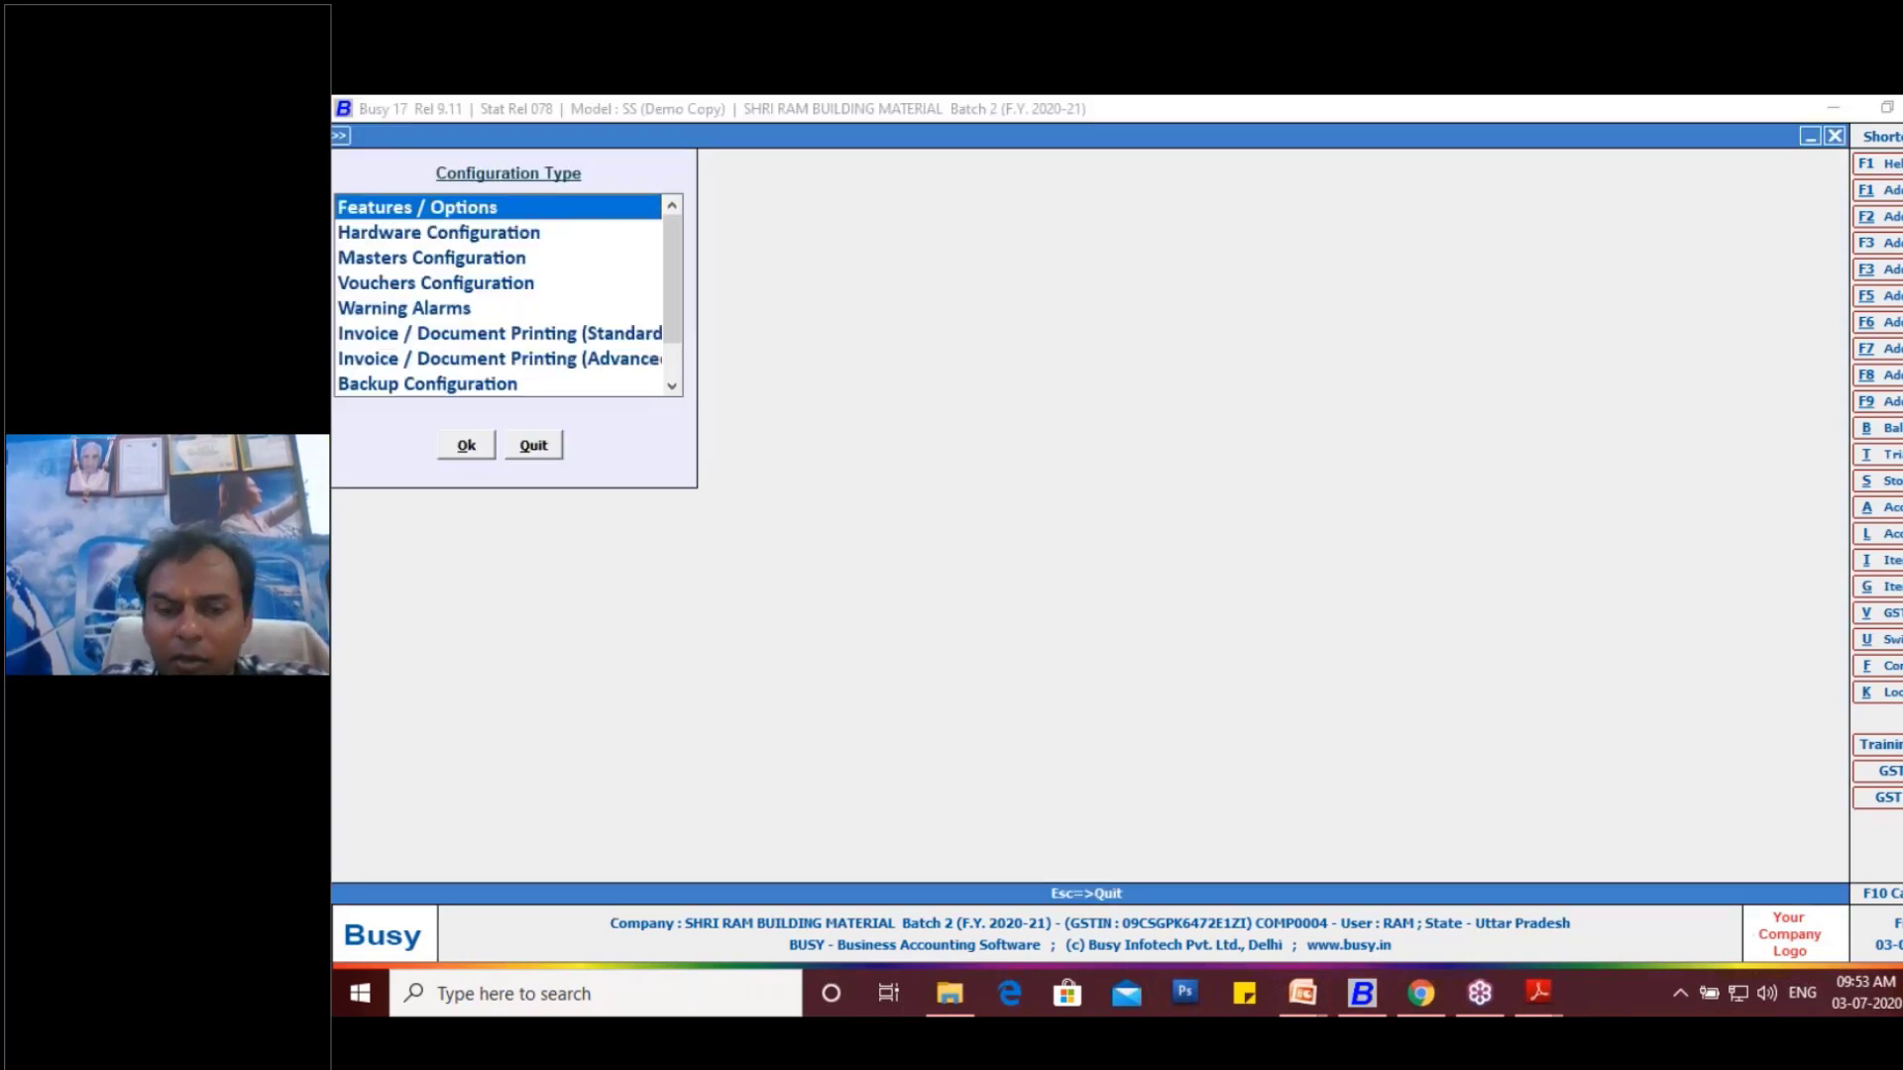
key(Down)
key(Down)
key(Down)
key(Down)
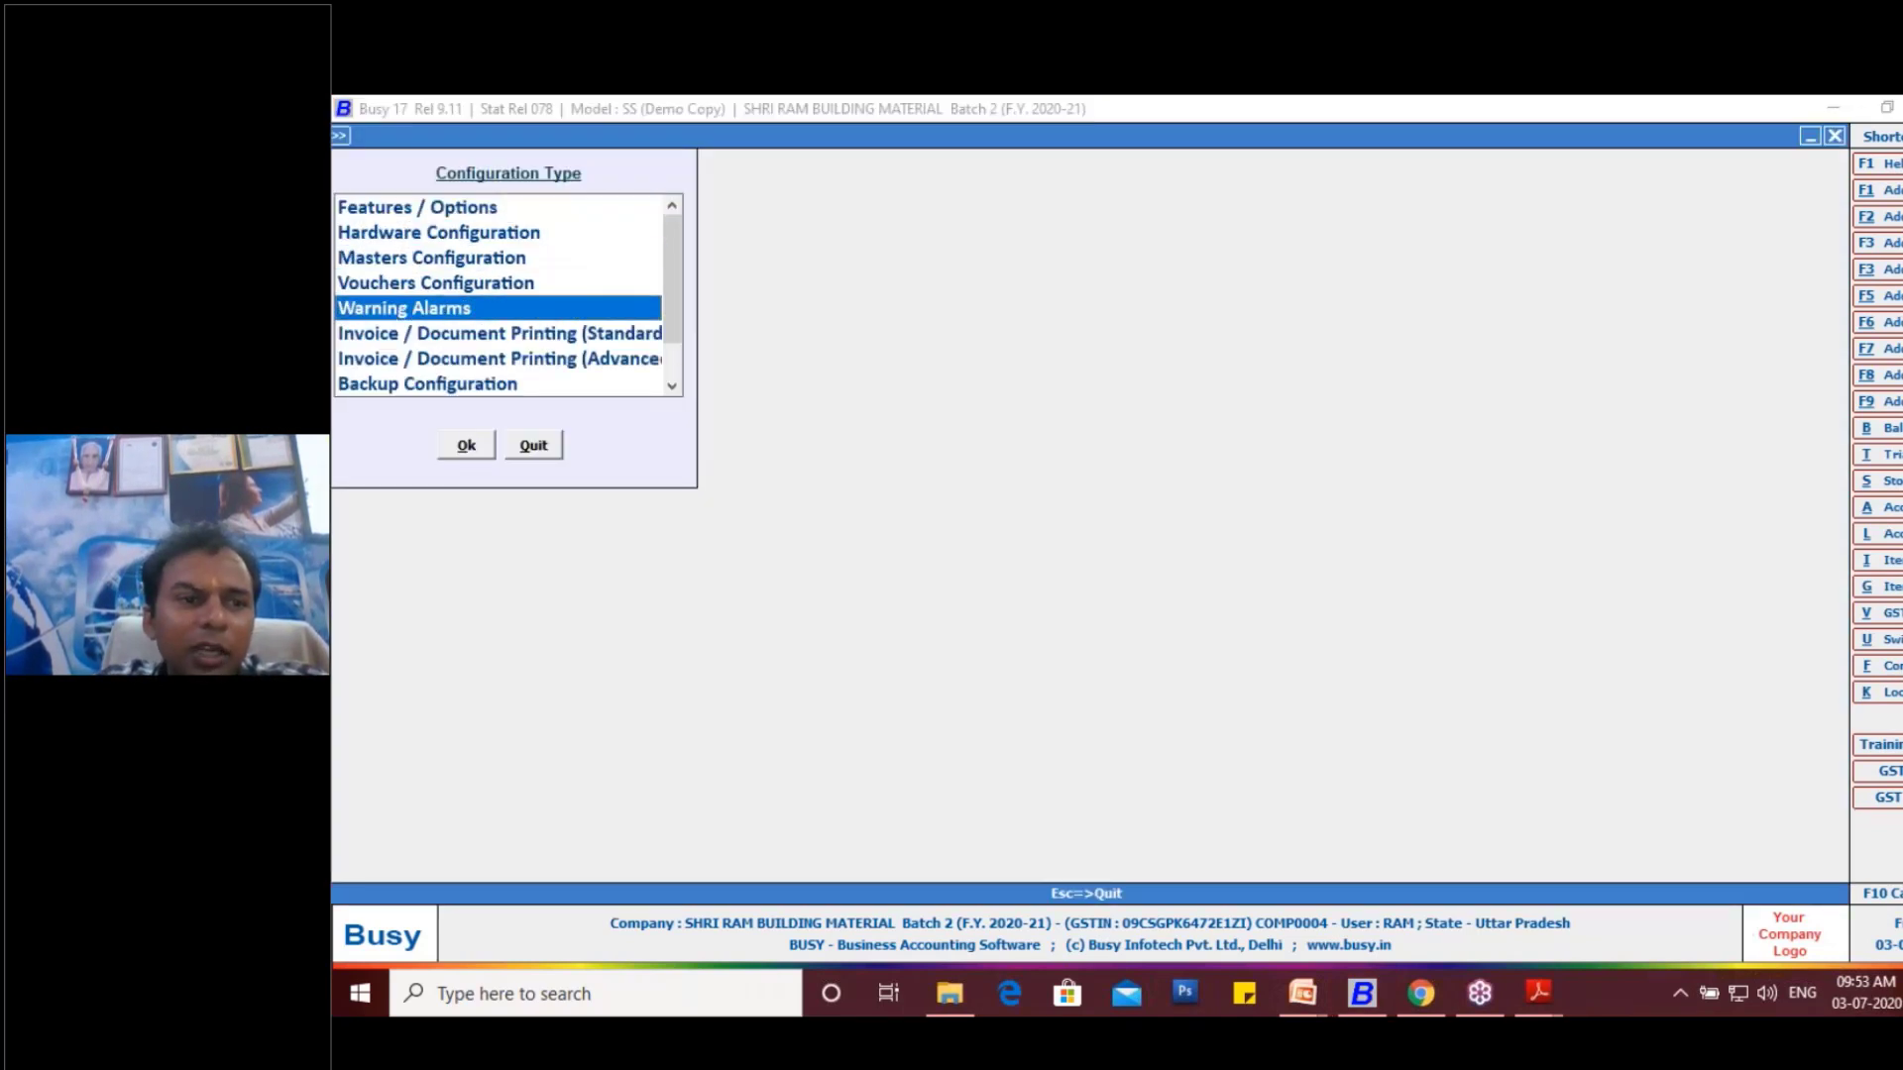
key(Up)
key(Up)
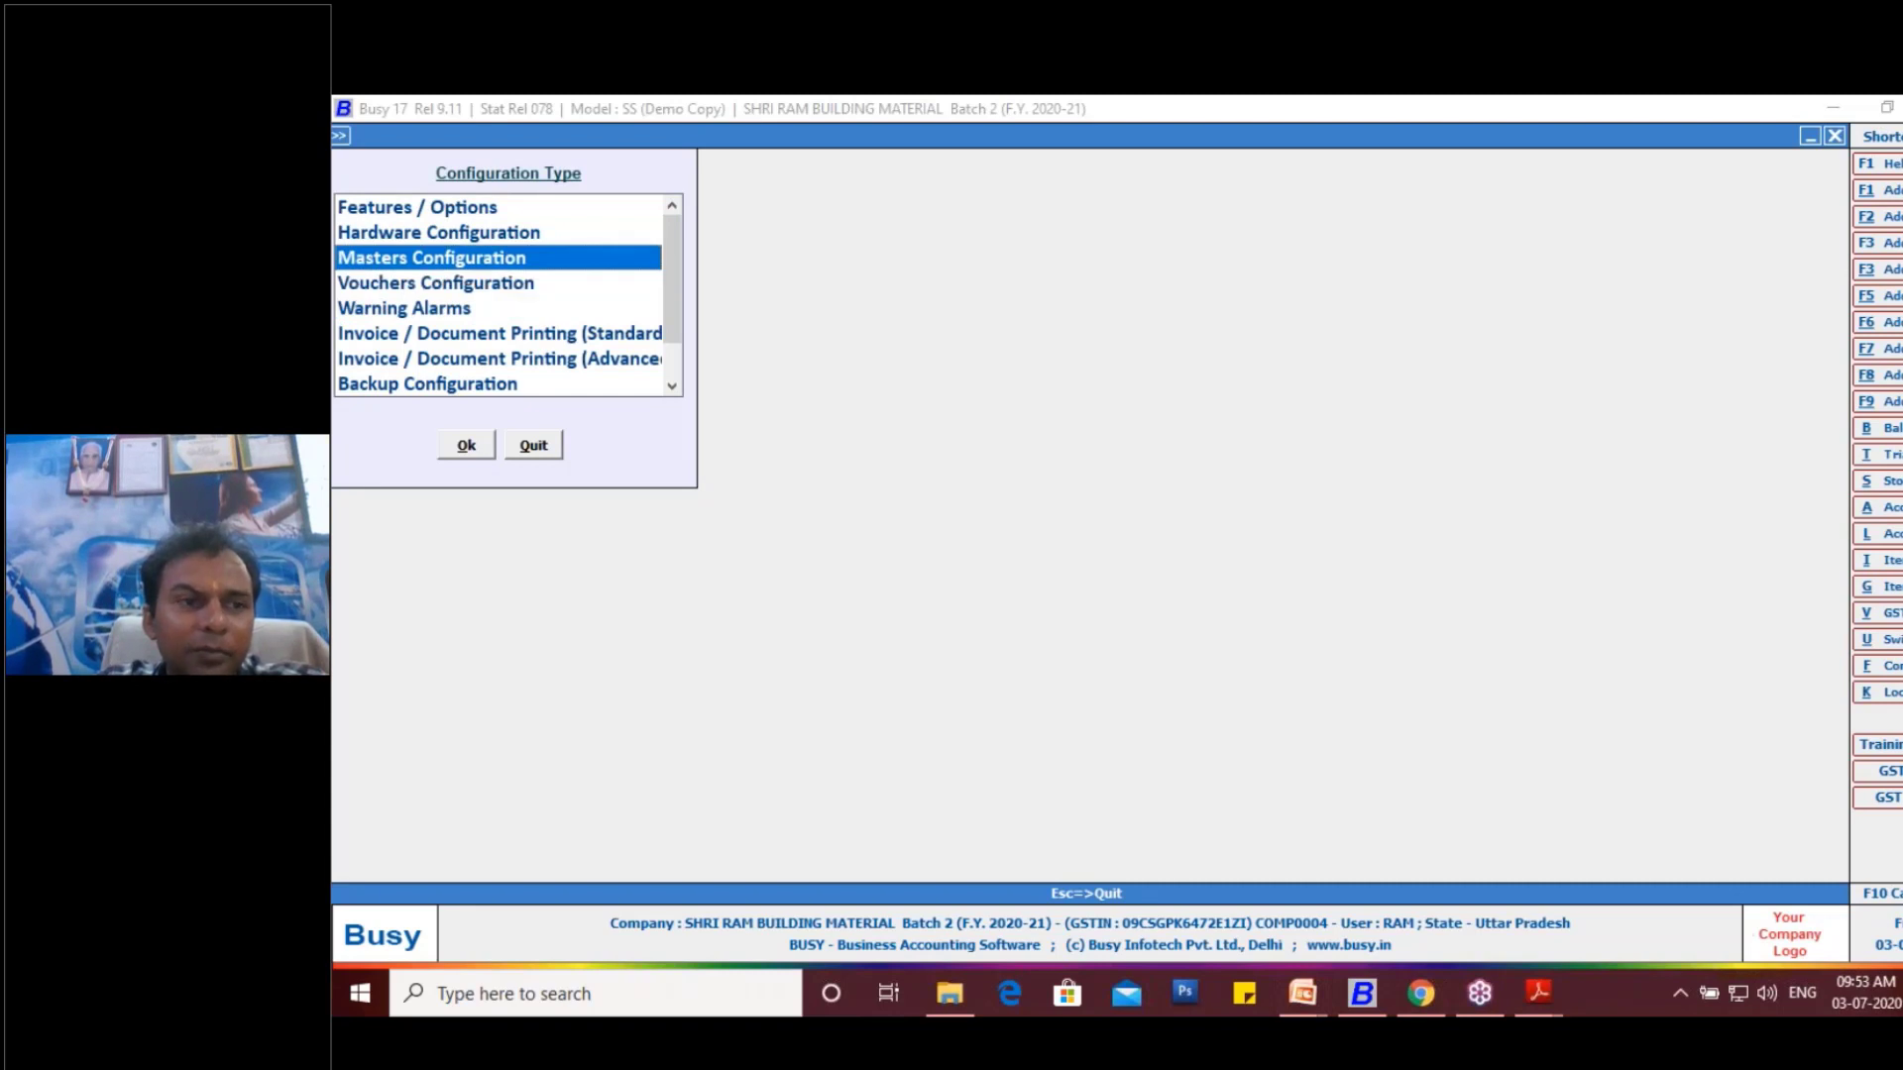
key(Up)
key(Up)
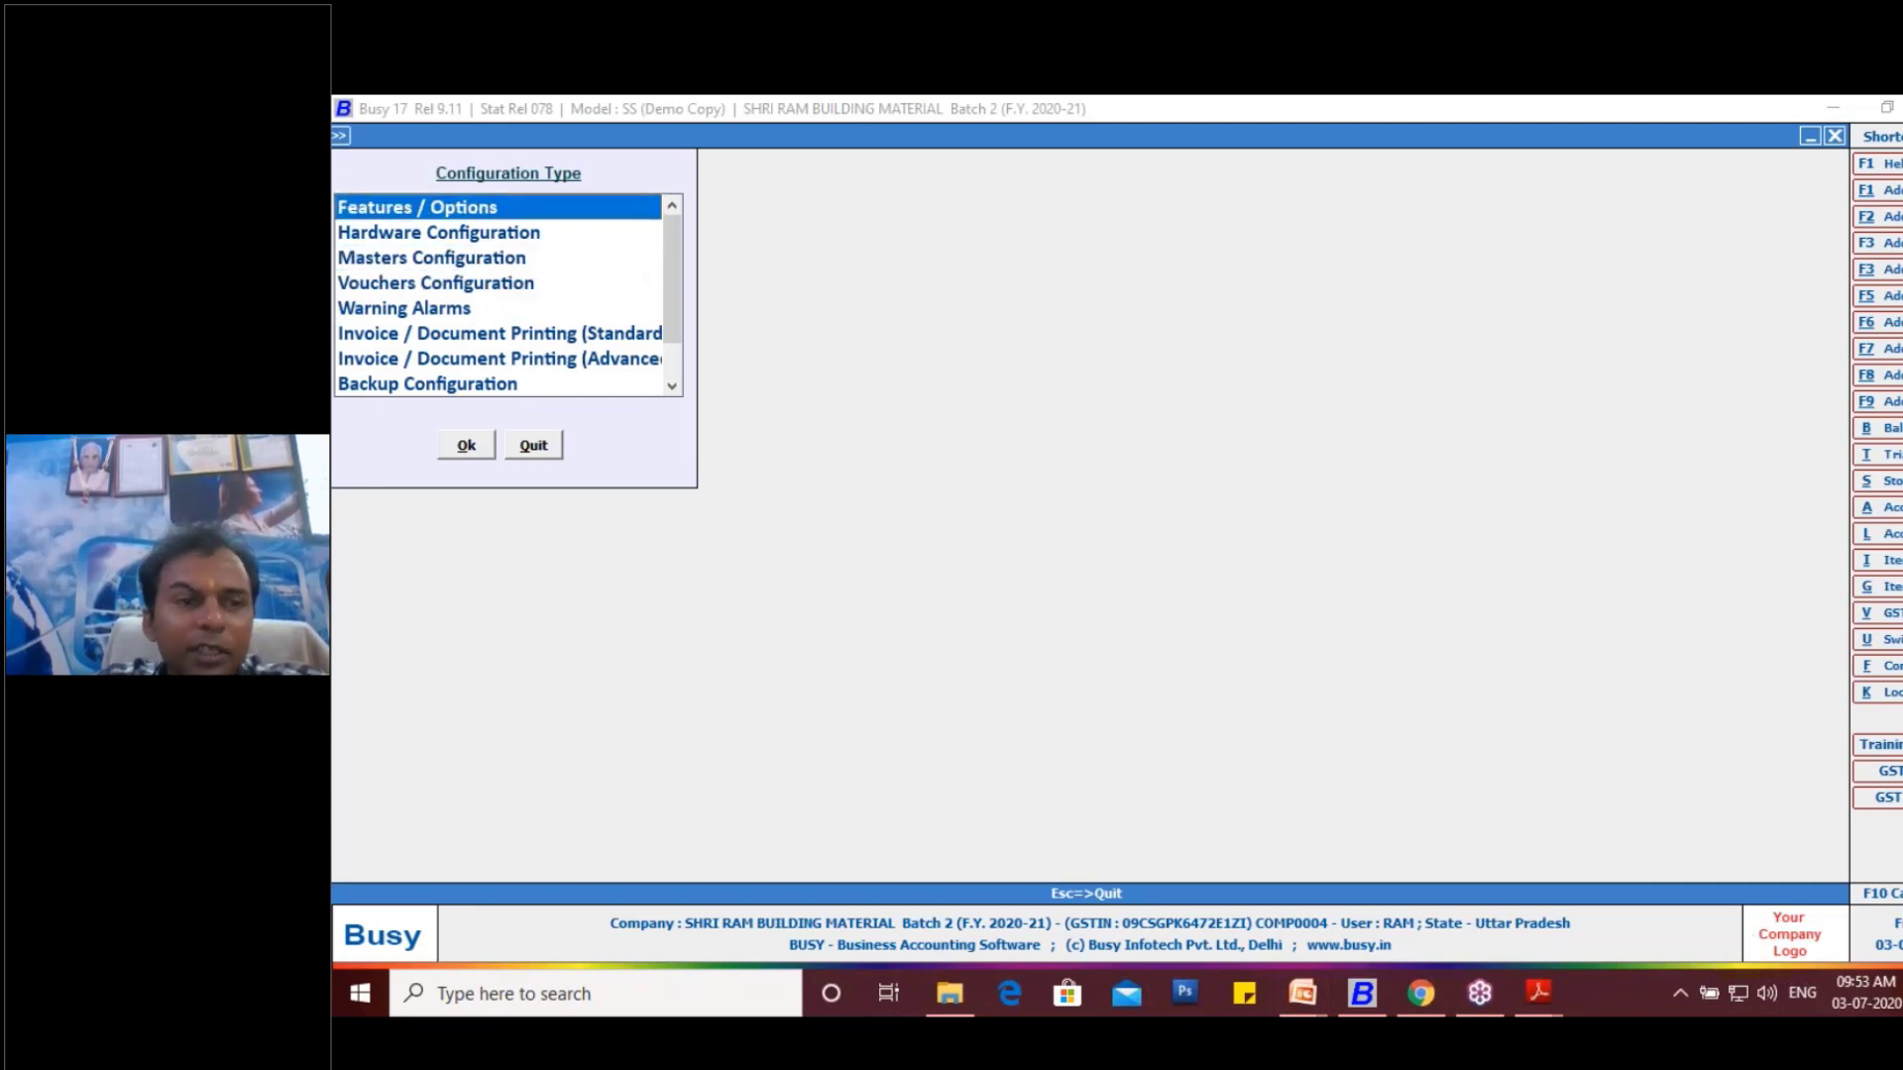
key(Return)
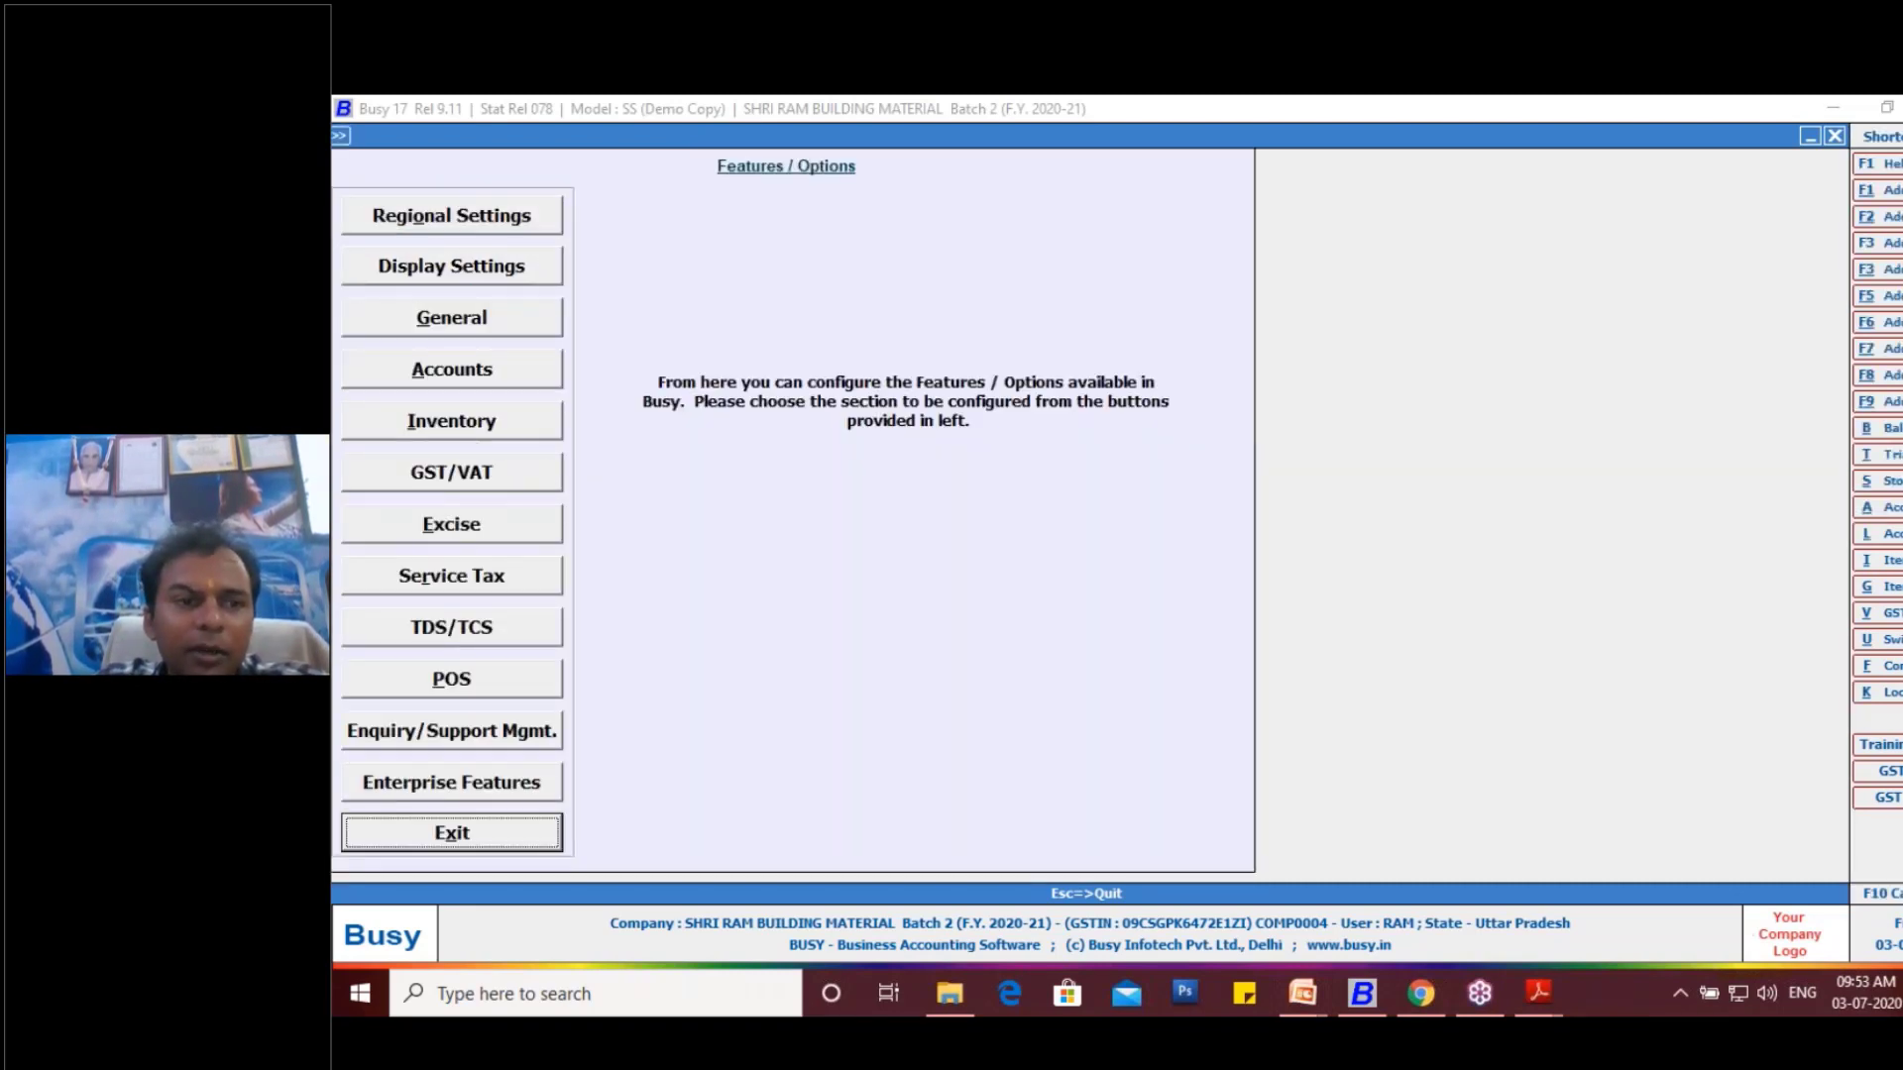
- Open the Inventory feature settings
key(Up)
key(Up)
key(Up)
key(Up)
key(Up)
key(Up)
key(Up)
key(Up)
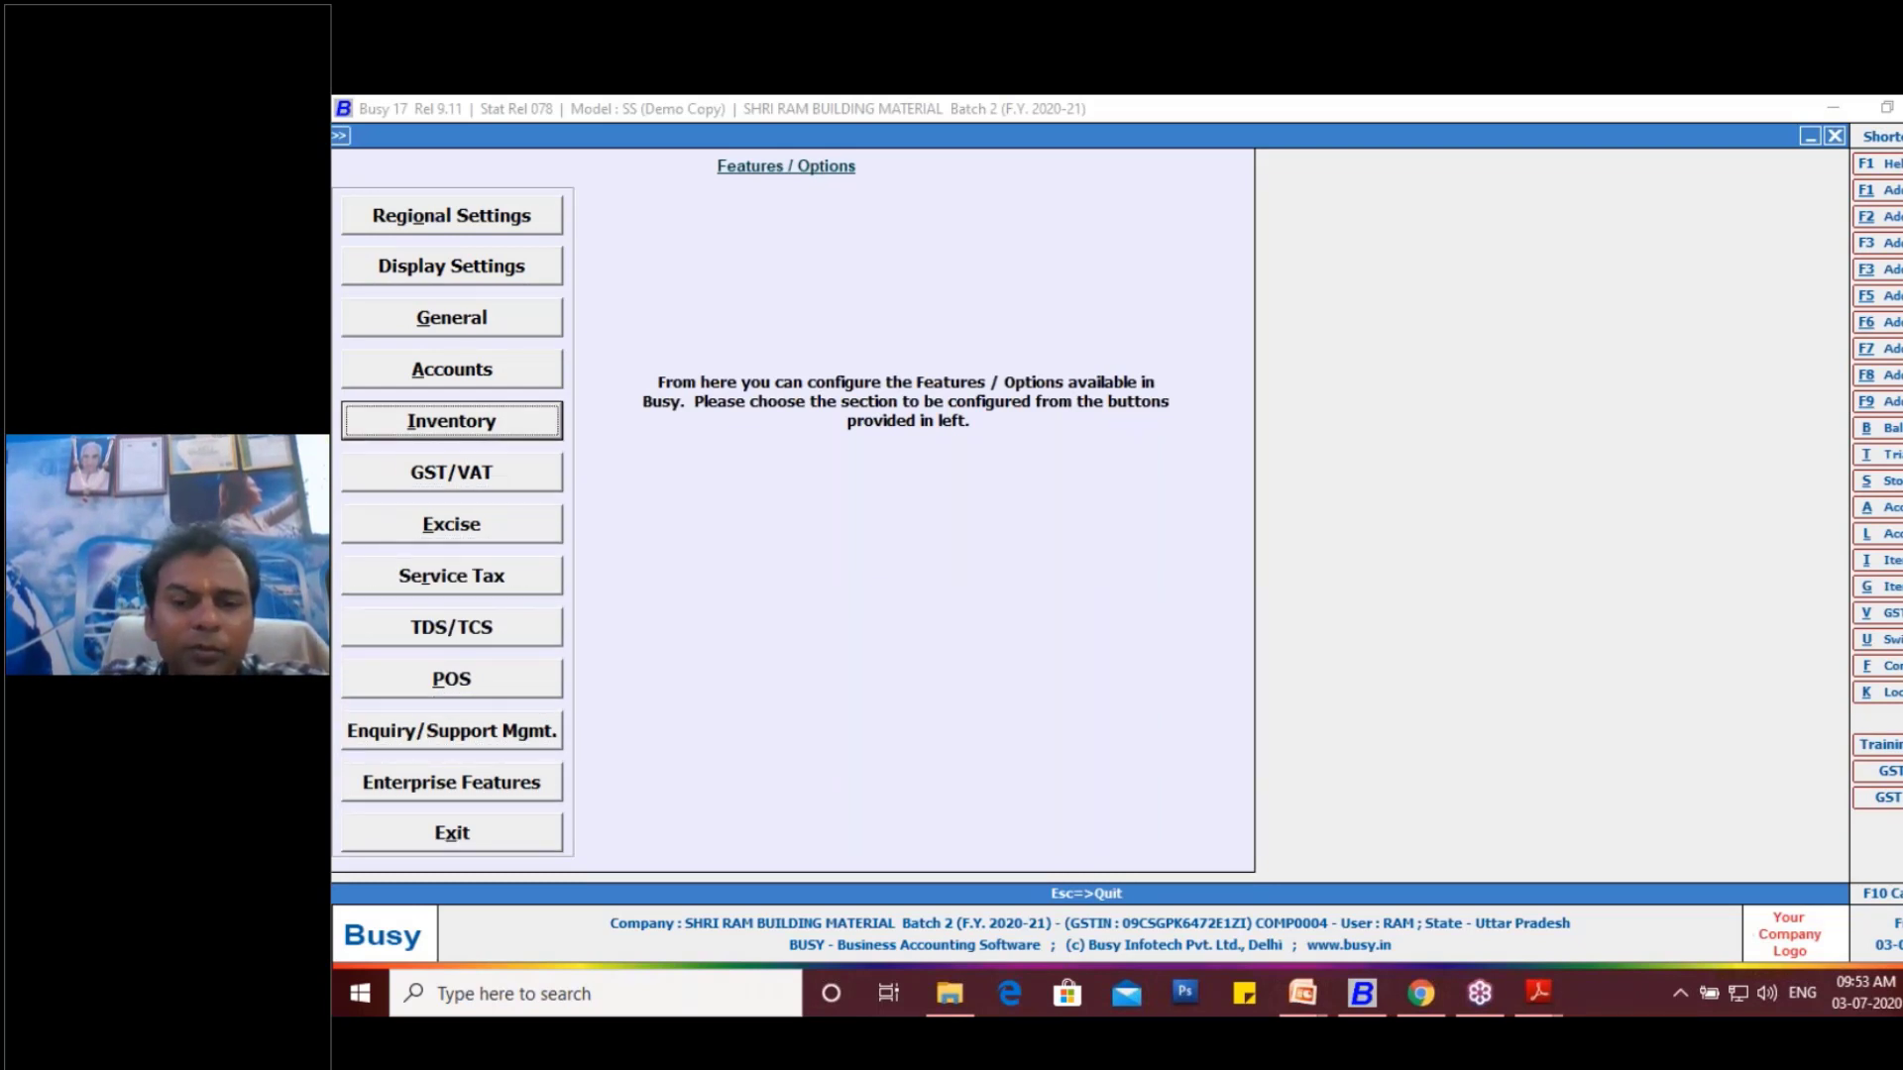
key(Return)
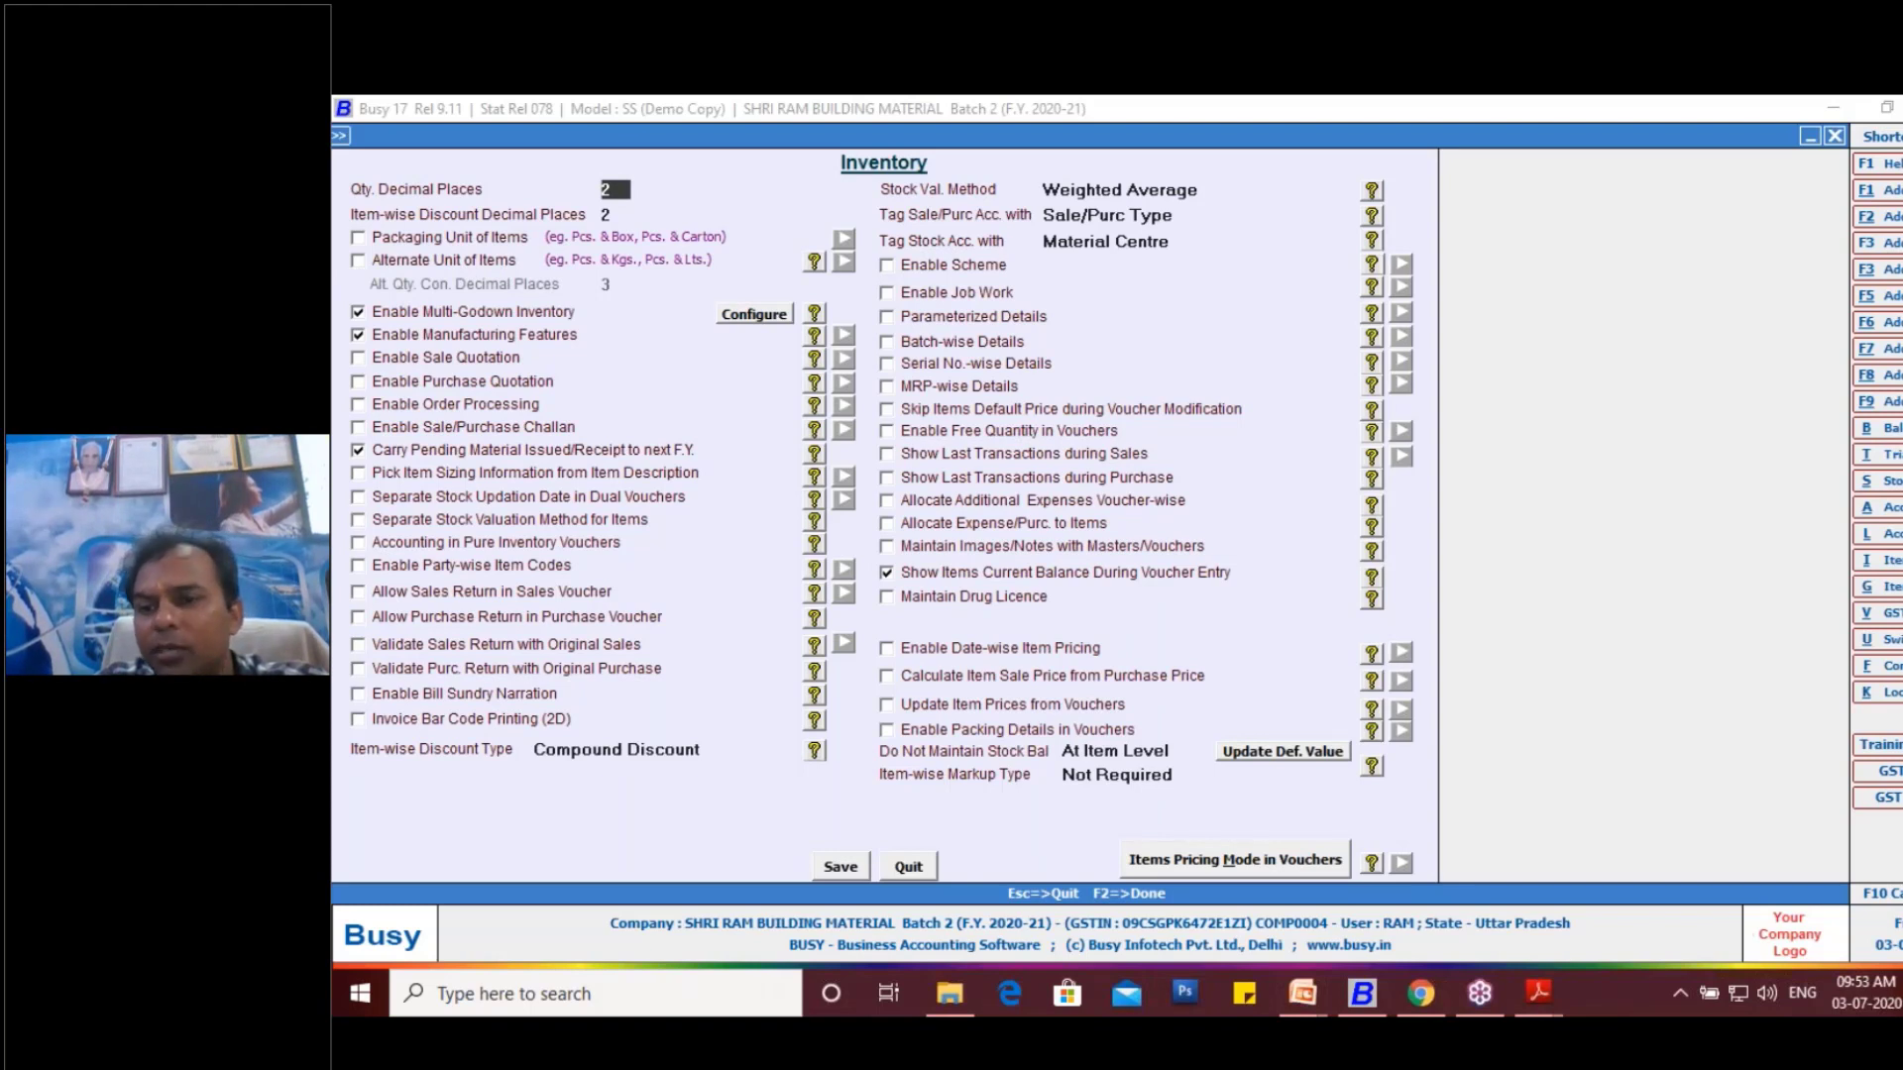
- Circle and enable Alternate Unit of Items, and move its options window toward the centre of the Inventory settings
click(1787, 498)
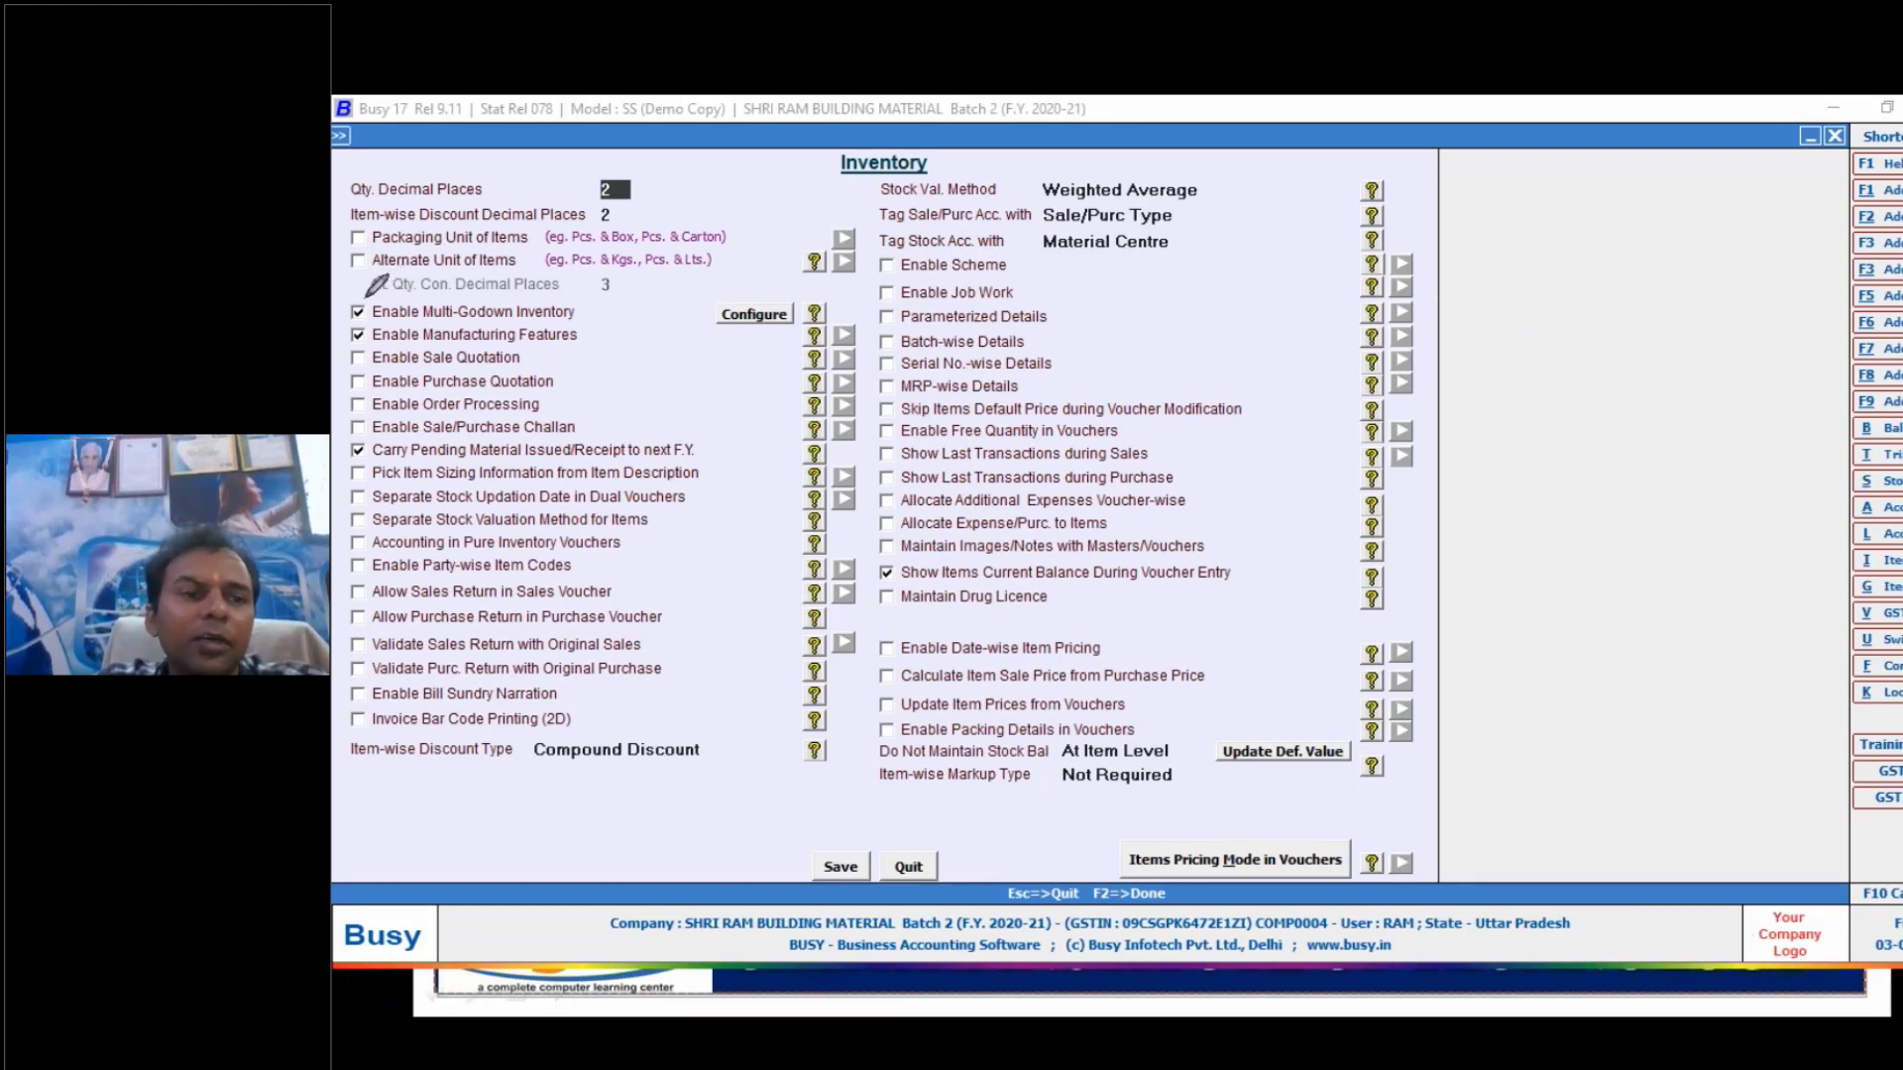
mouse_move(363, 297)
mouse_down()
mouse_move(359, 255)
mouse_move(436, 245)
mouse_move(801, 253)
mouse_move(814, 297)
mouse_move(372, 288)
mouse_up()
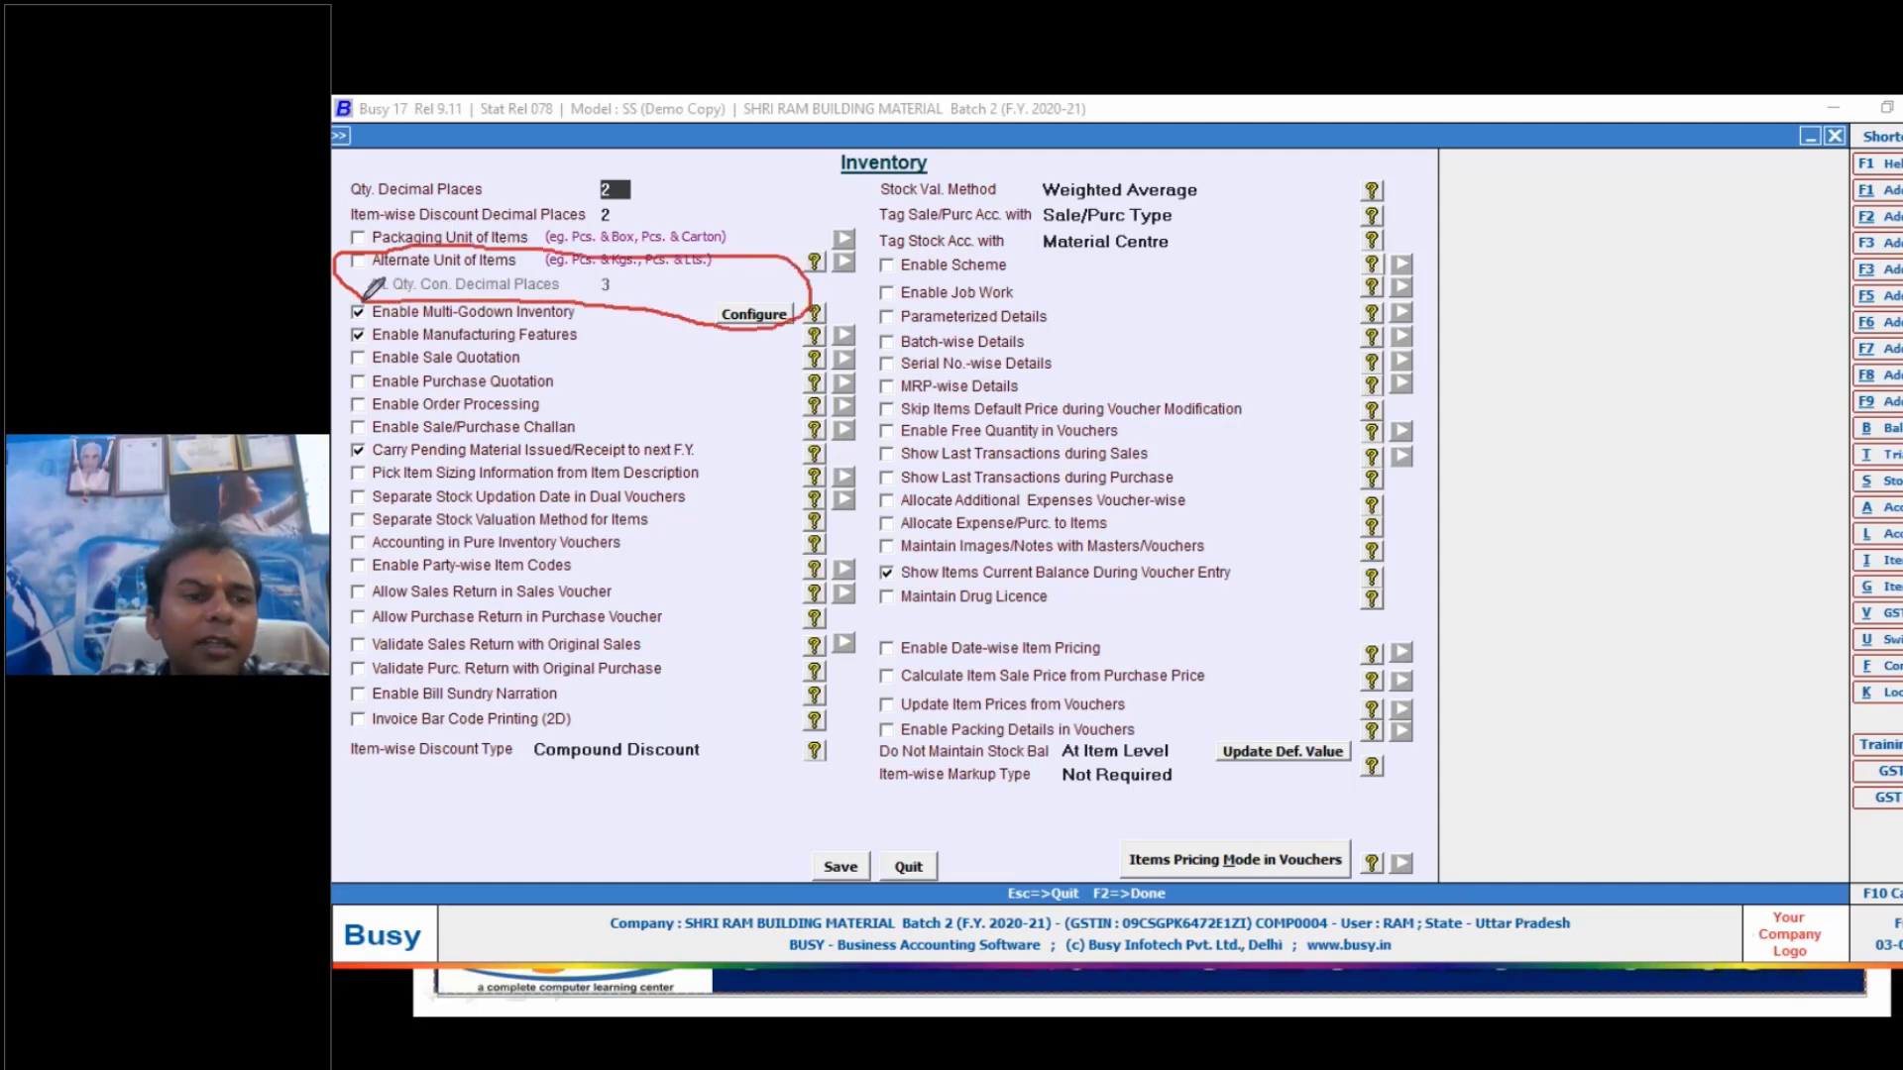
click(359, 261)
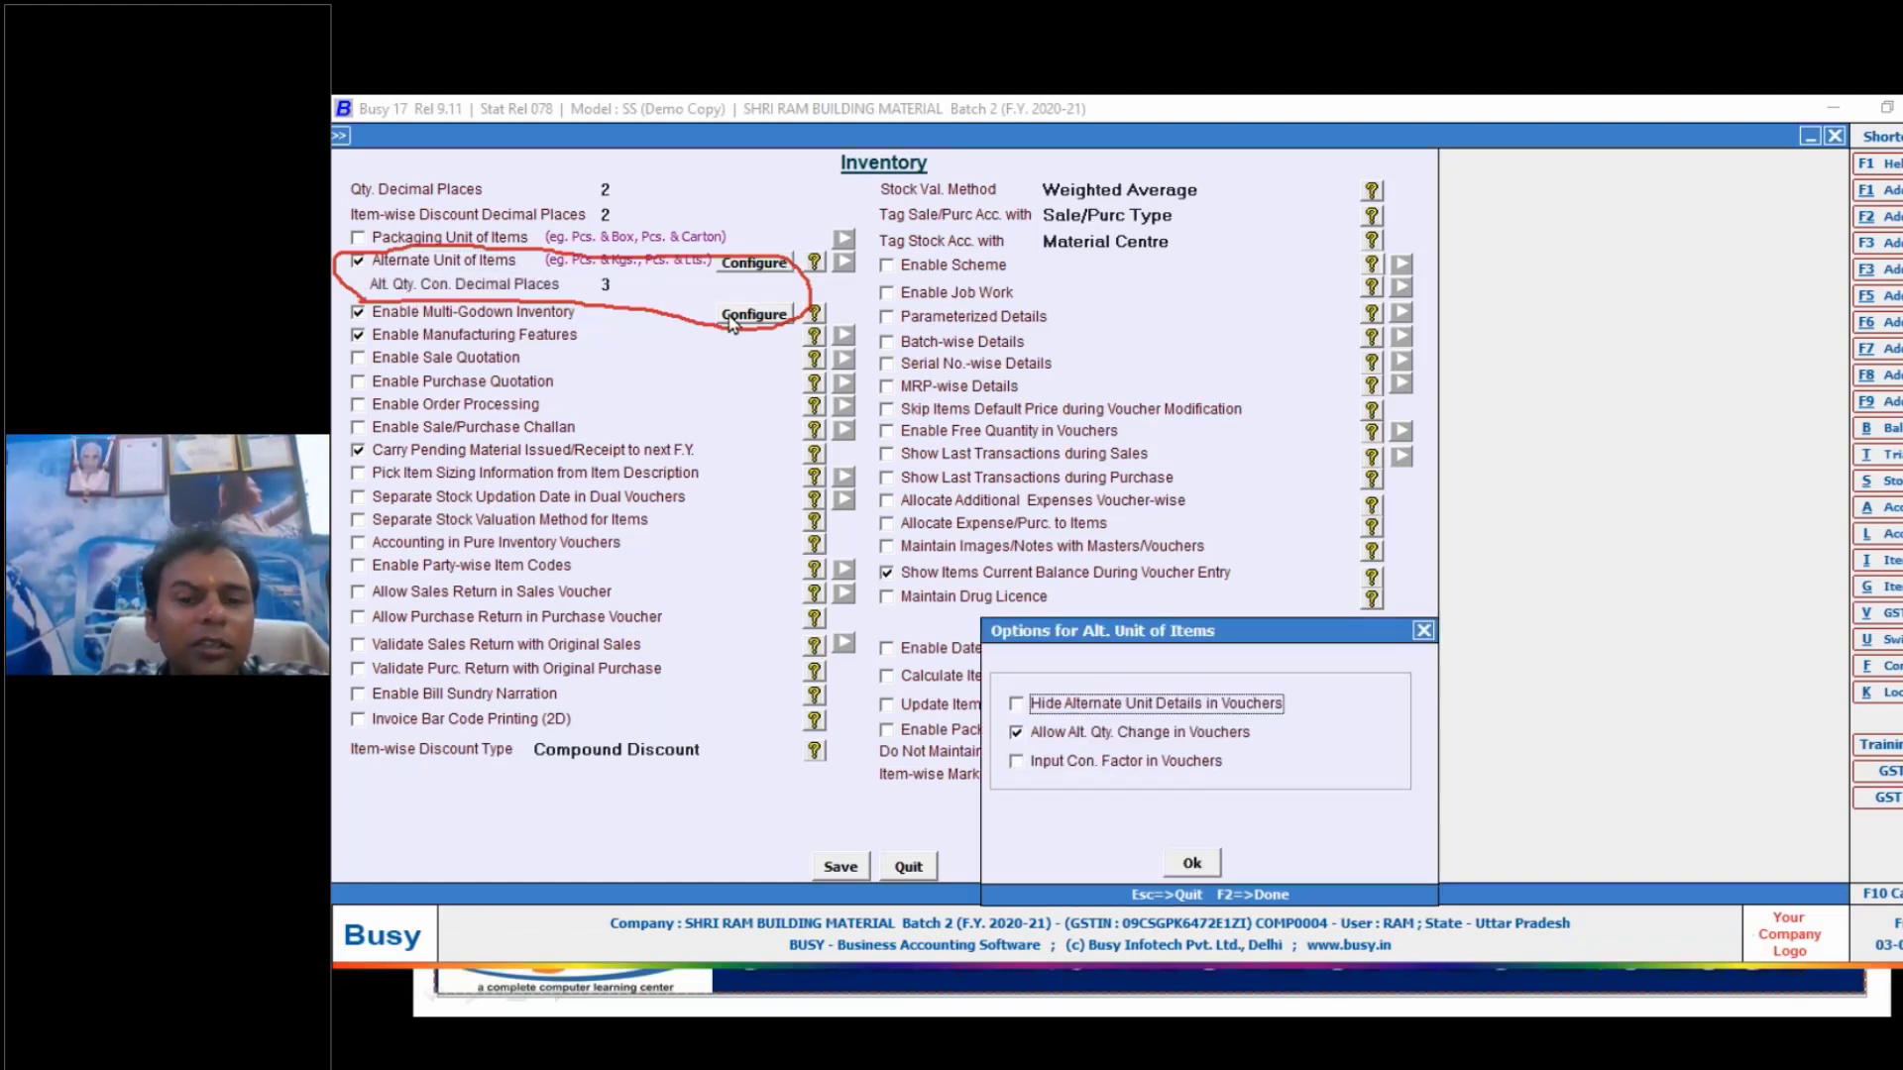
drag(1108, 623, 836, 418)
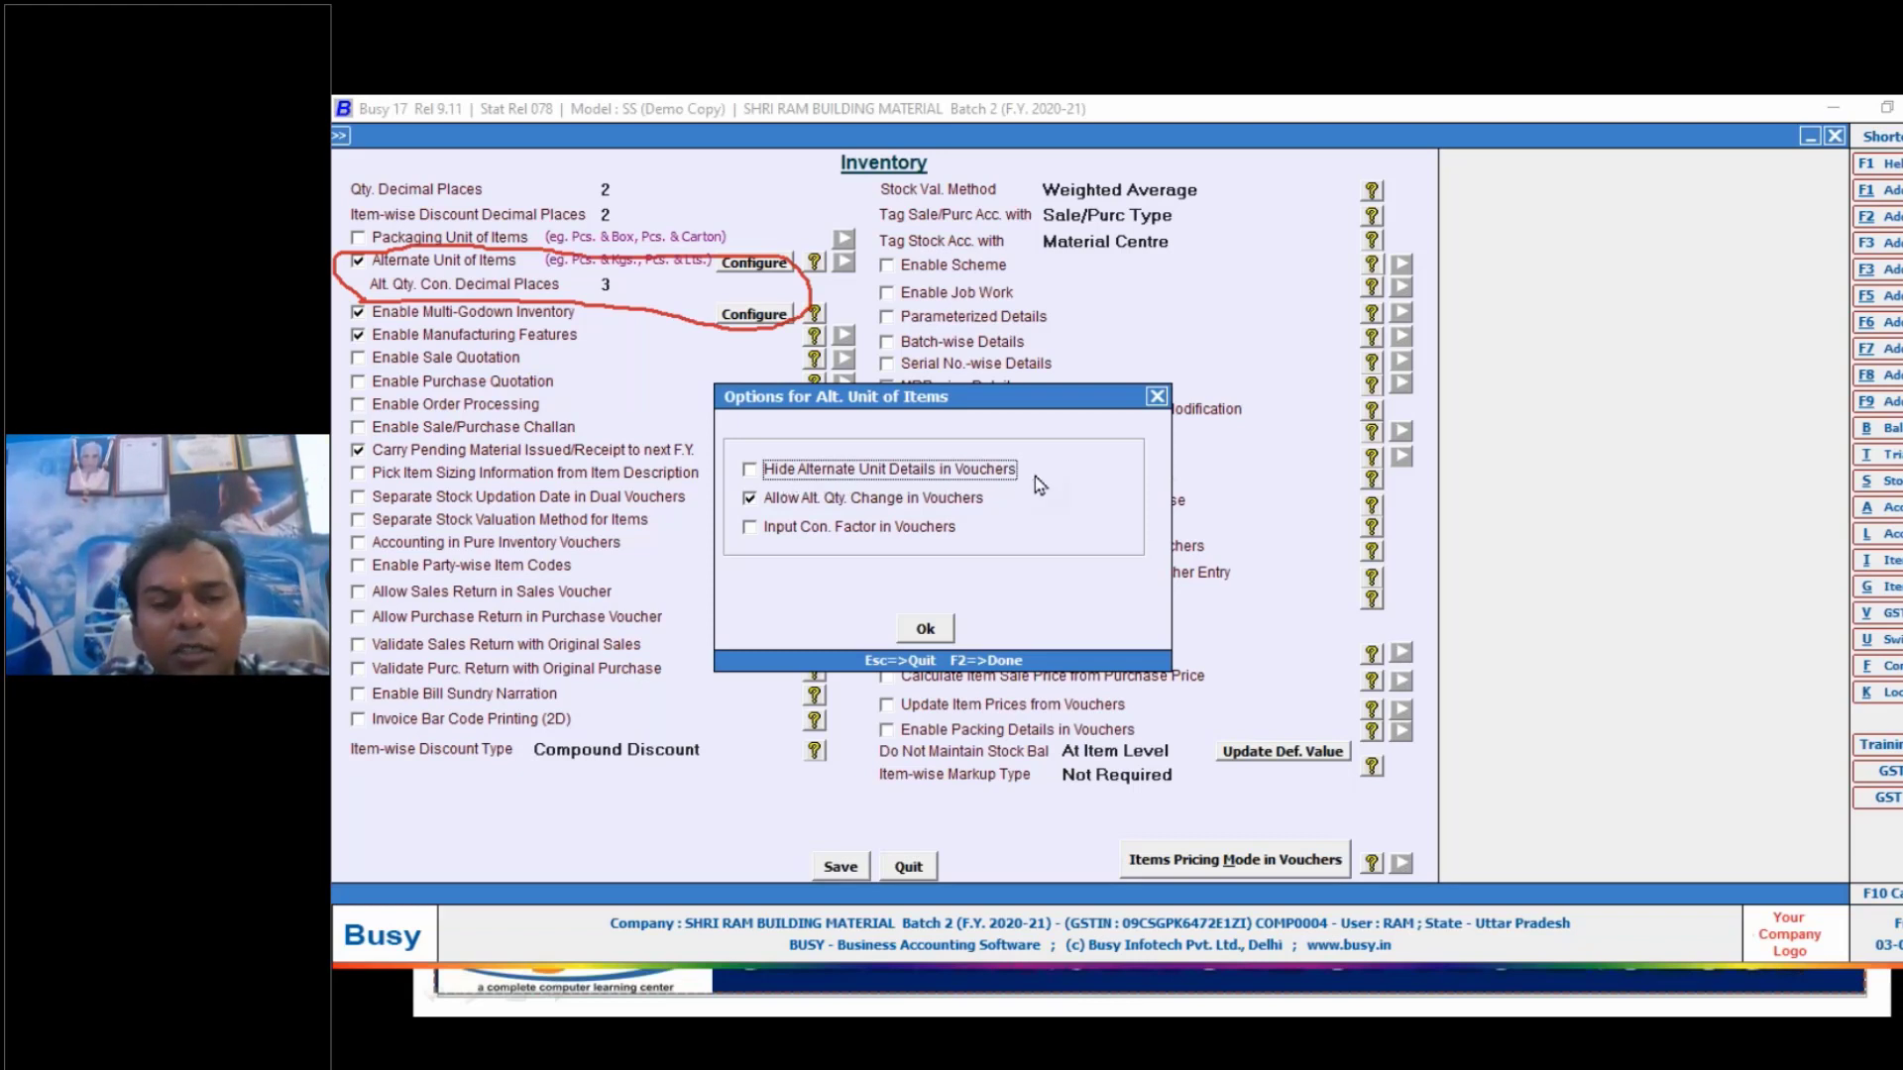
click(751, 471)
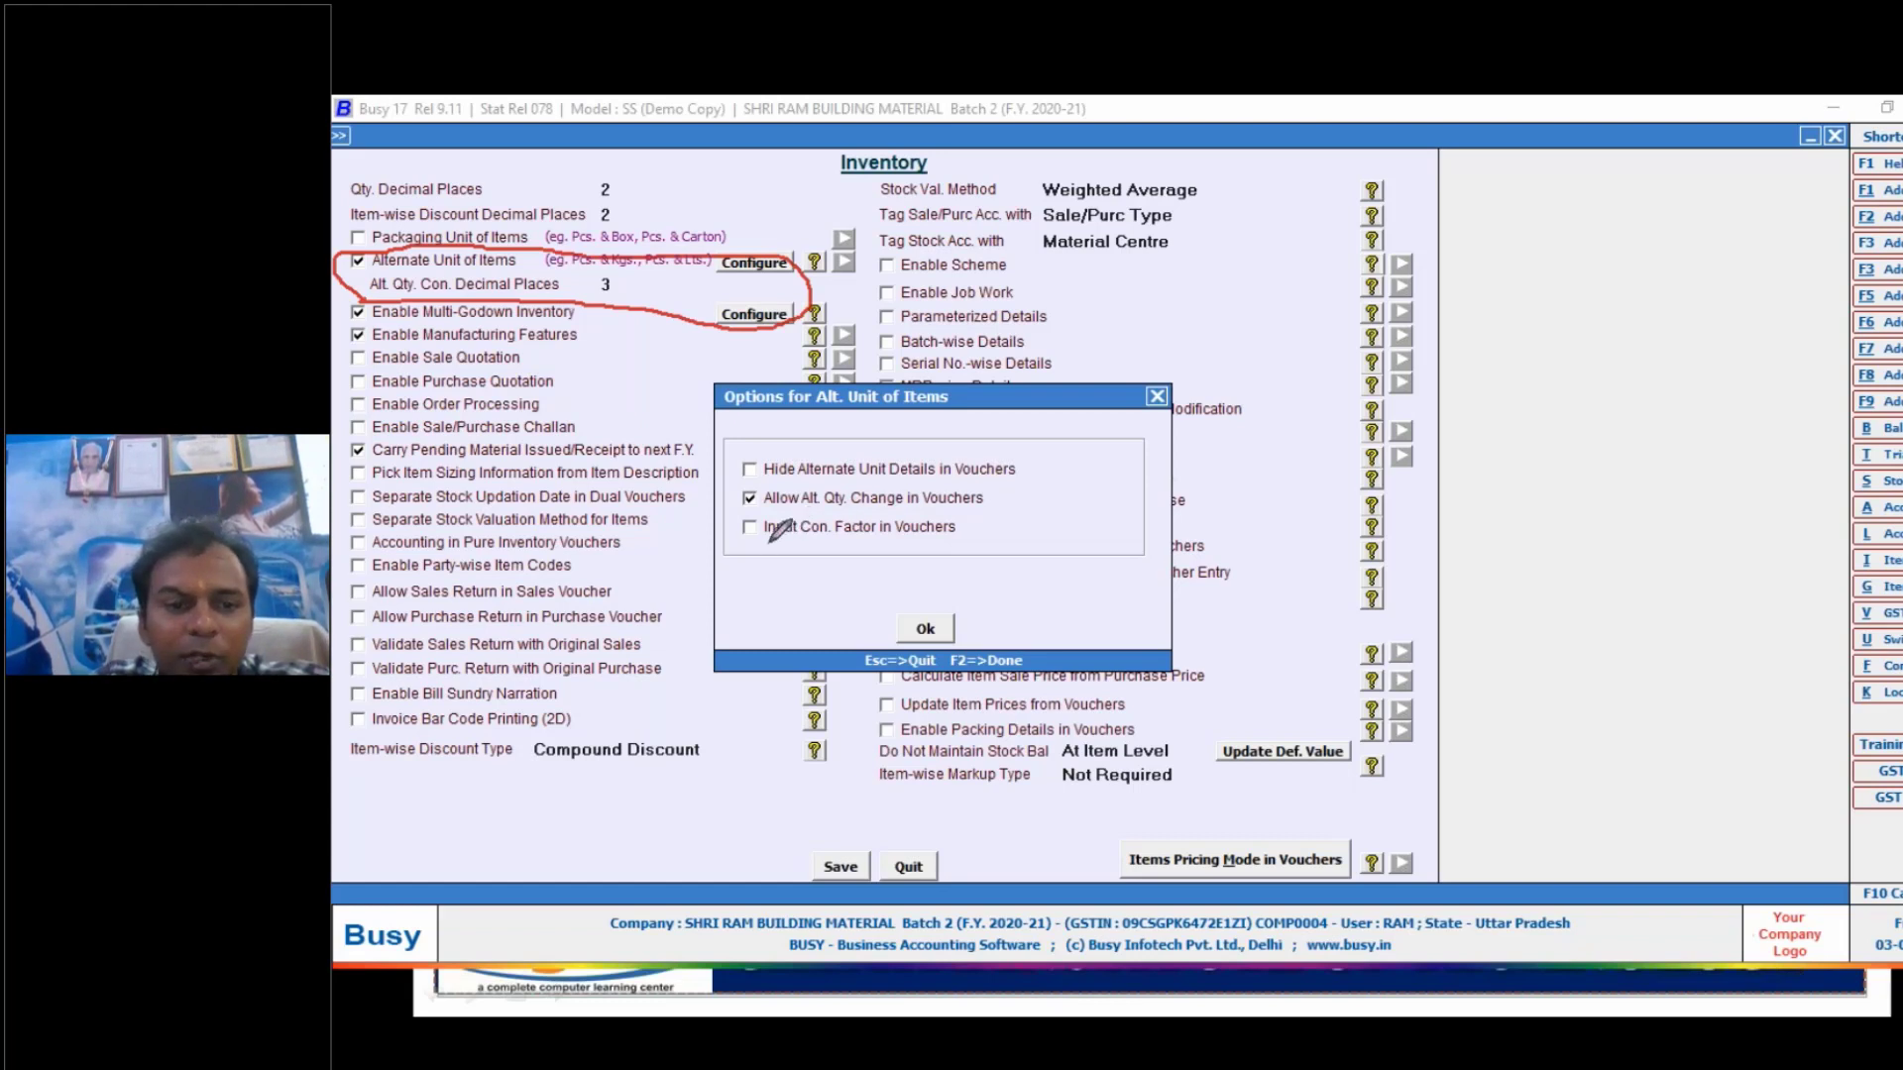
- Underline Input Con. Factor in Vouchers, handwrite the unit examples 1C - 100 Pcs and 1MT = 20B, and clear the marks
drag(764, 544, 876, 543)
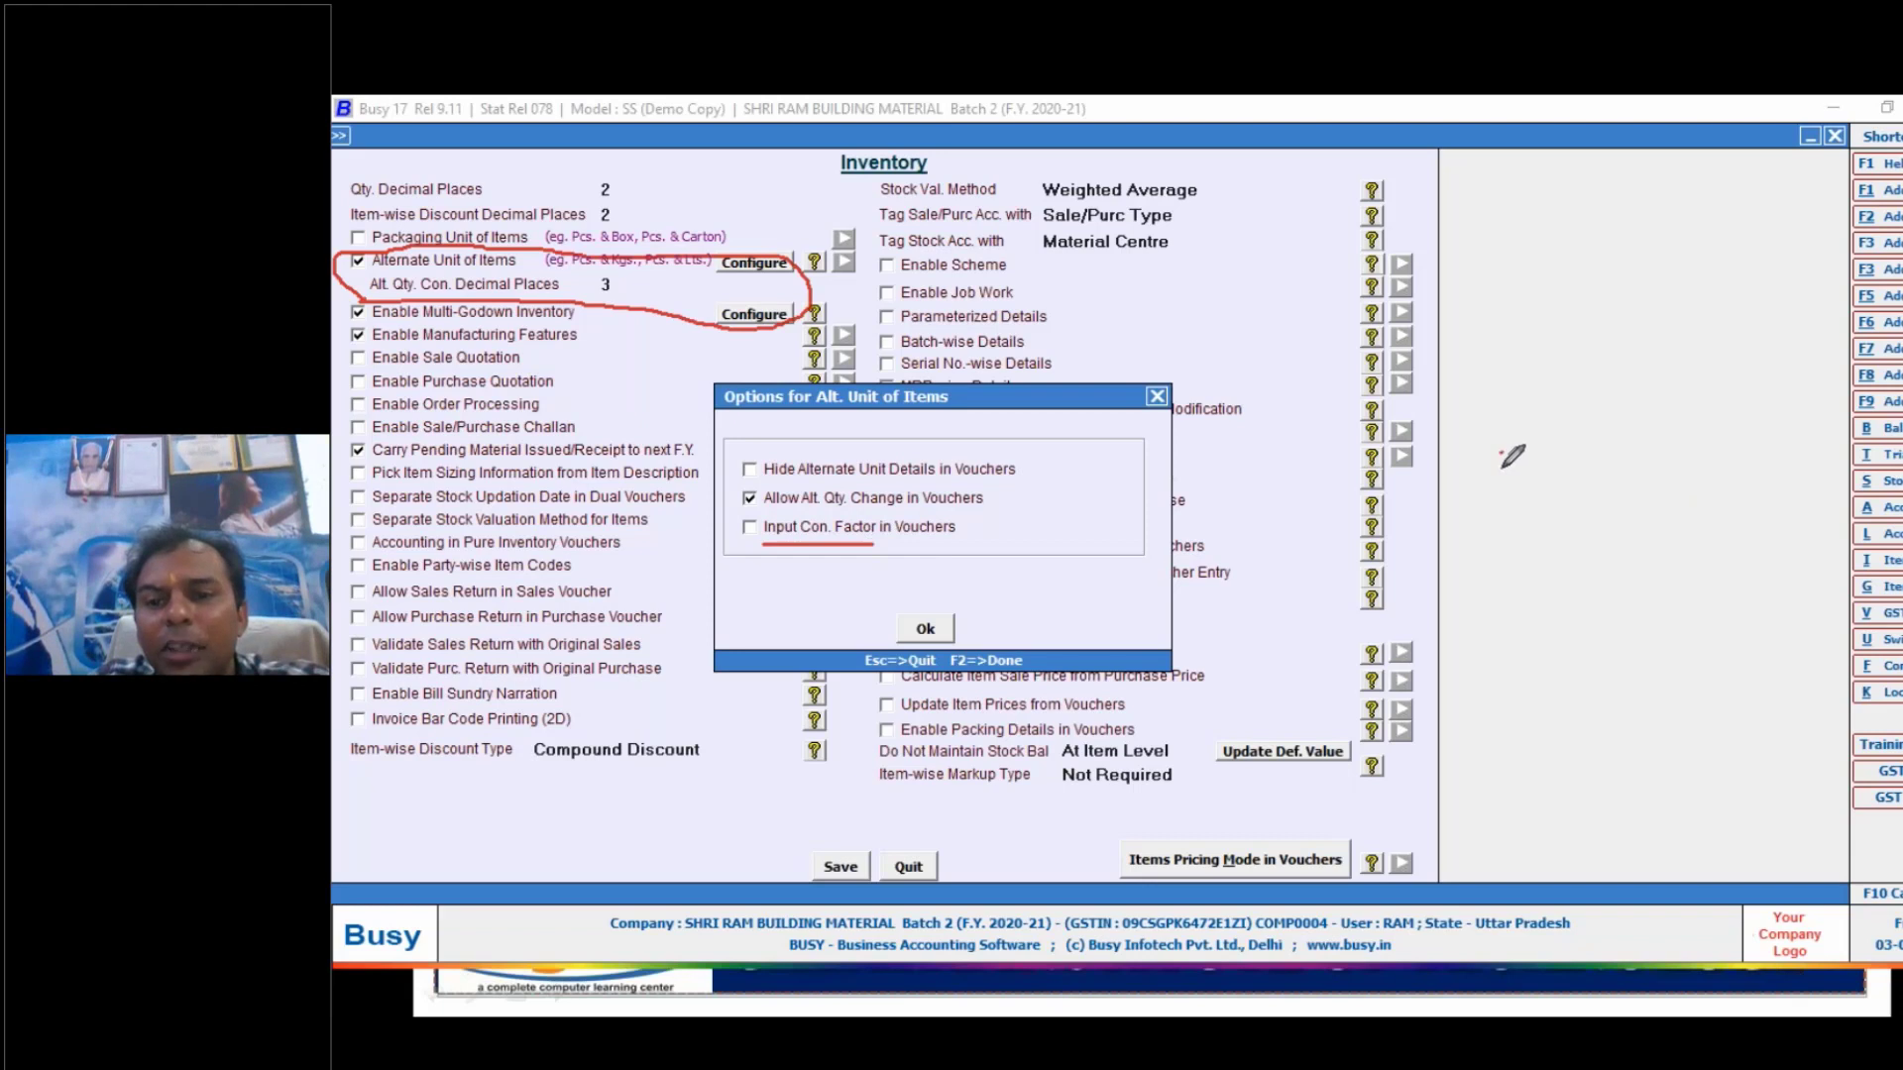
mouse_move(1501, 454)
mouse_down()
mouse_move(1497, 596)
mouse_move(1528, 535)
mouse_move(1548, 587)
mouse_move(1538, 560)
mouse_up()
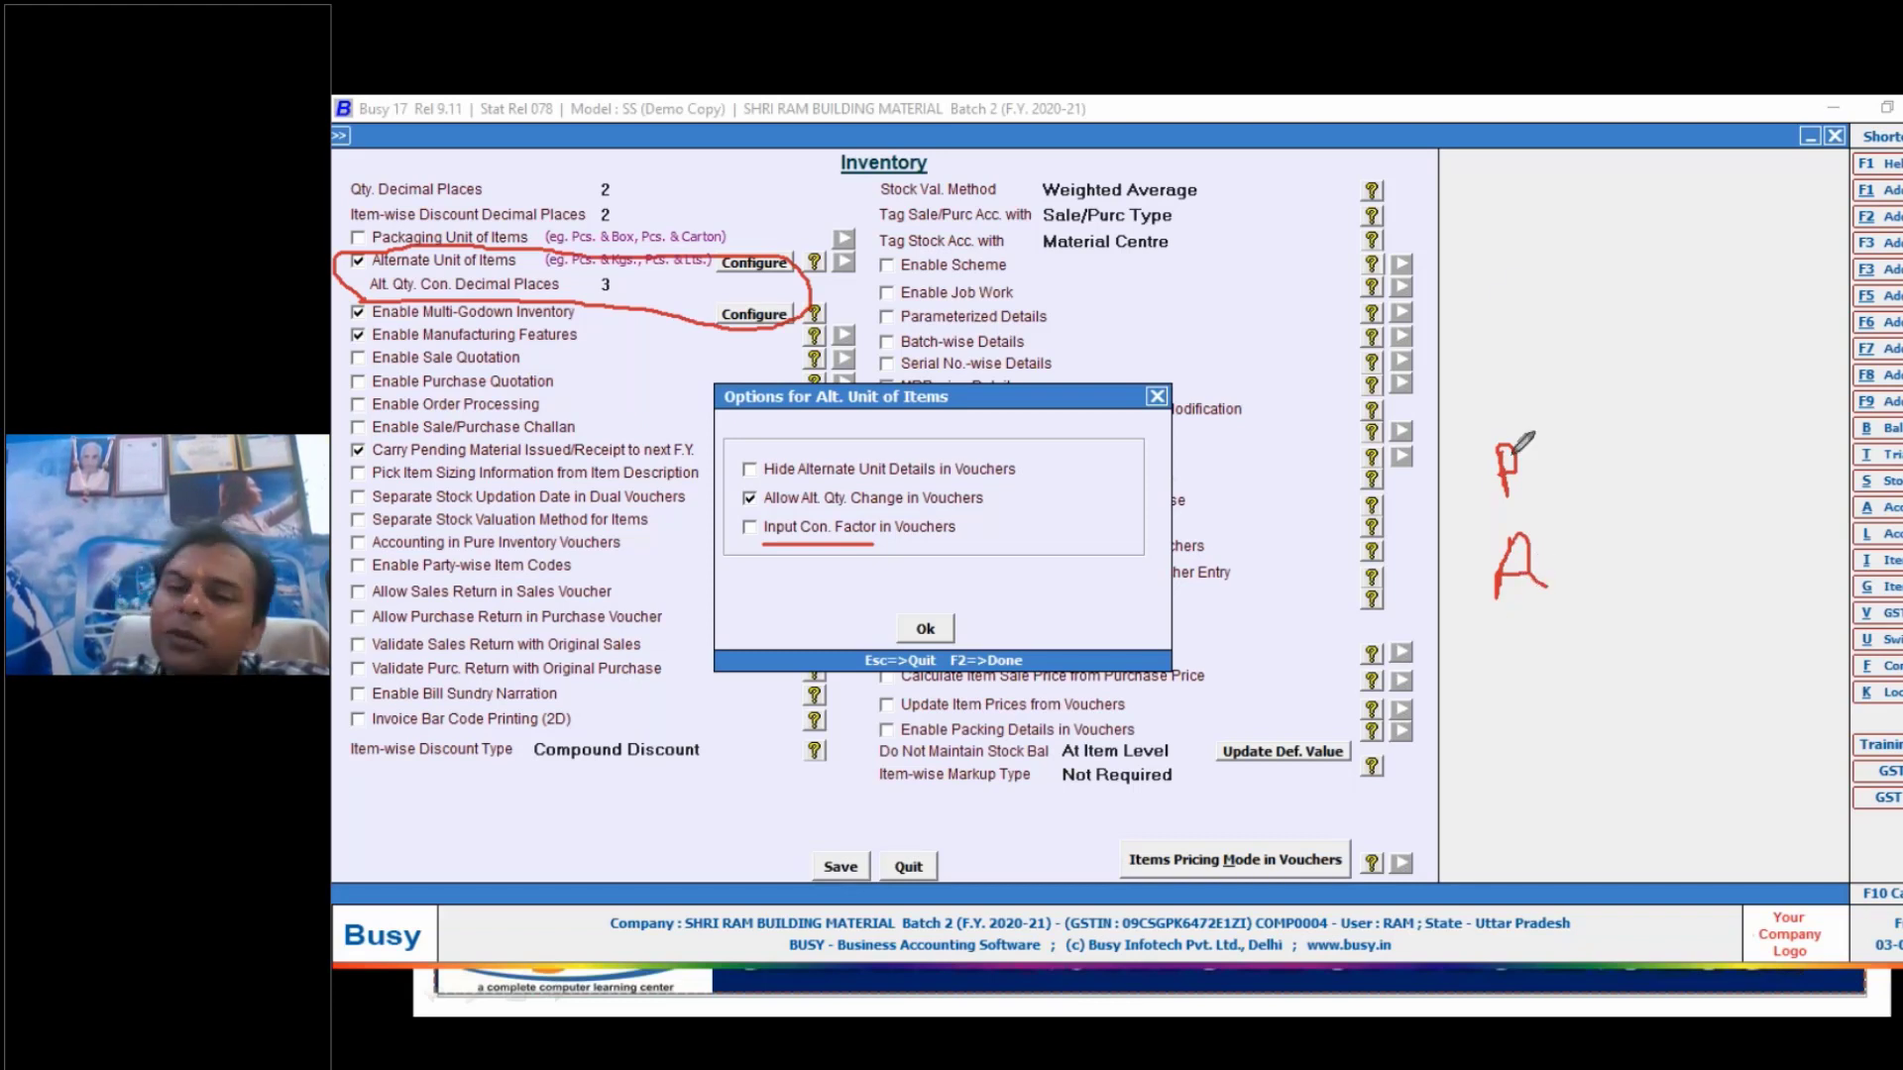
mouse_move(1523, 248)
mouse_down()
mouse_move(1524, 296)
mouse_move(1678, 270)
mouse_move(1715, 307)
mouse_move(1782, 267)
mouse_move(1814, 304)
mouse_move(1814, 284)
mouse_move(1836, 307)
mouse_move(1873, 285)
mouse_move(1869, 310)
mouse_up()
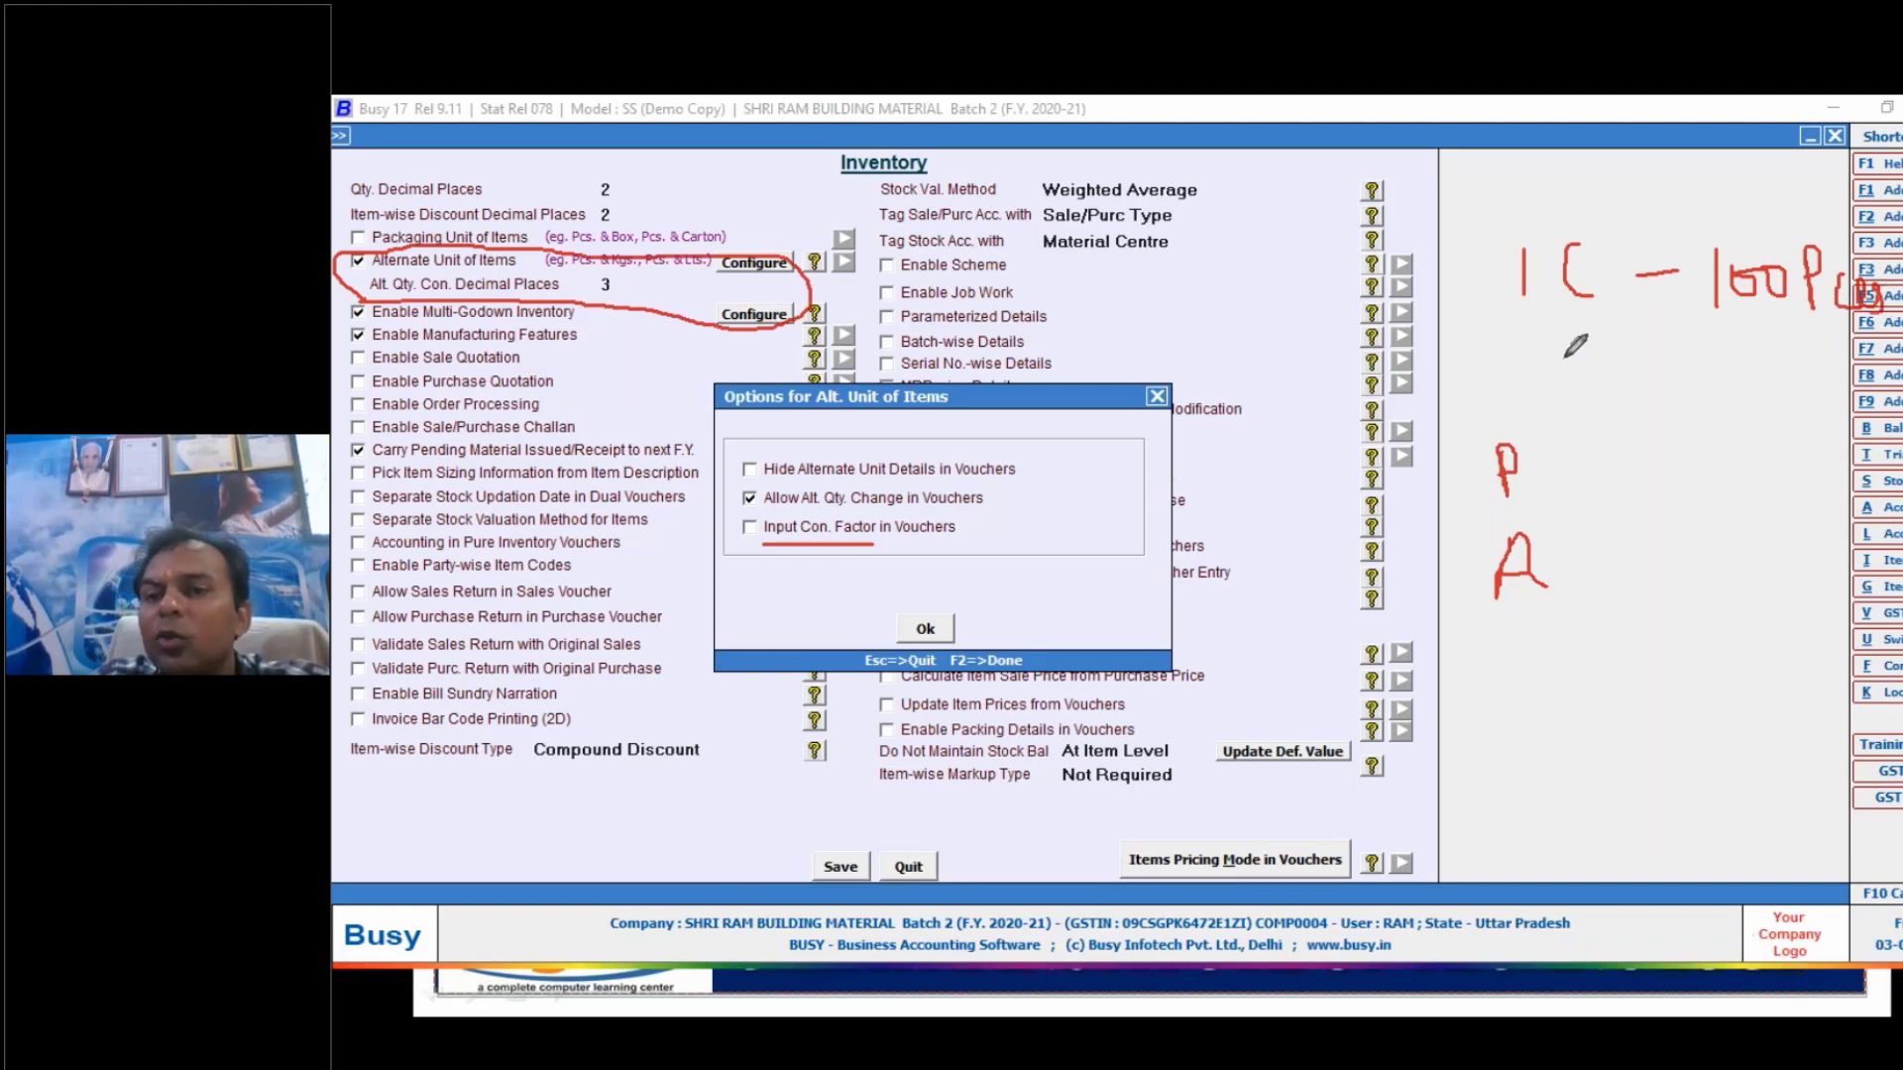
mouse_move(1524, 363)
mouse_down()
mouse_move(1504, 230)
mouse_move(1886, 358)
mouse_move(1524, 374)
mouse_up()
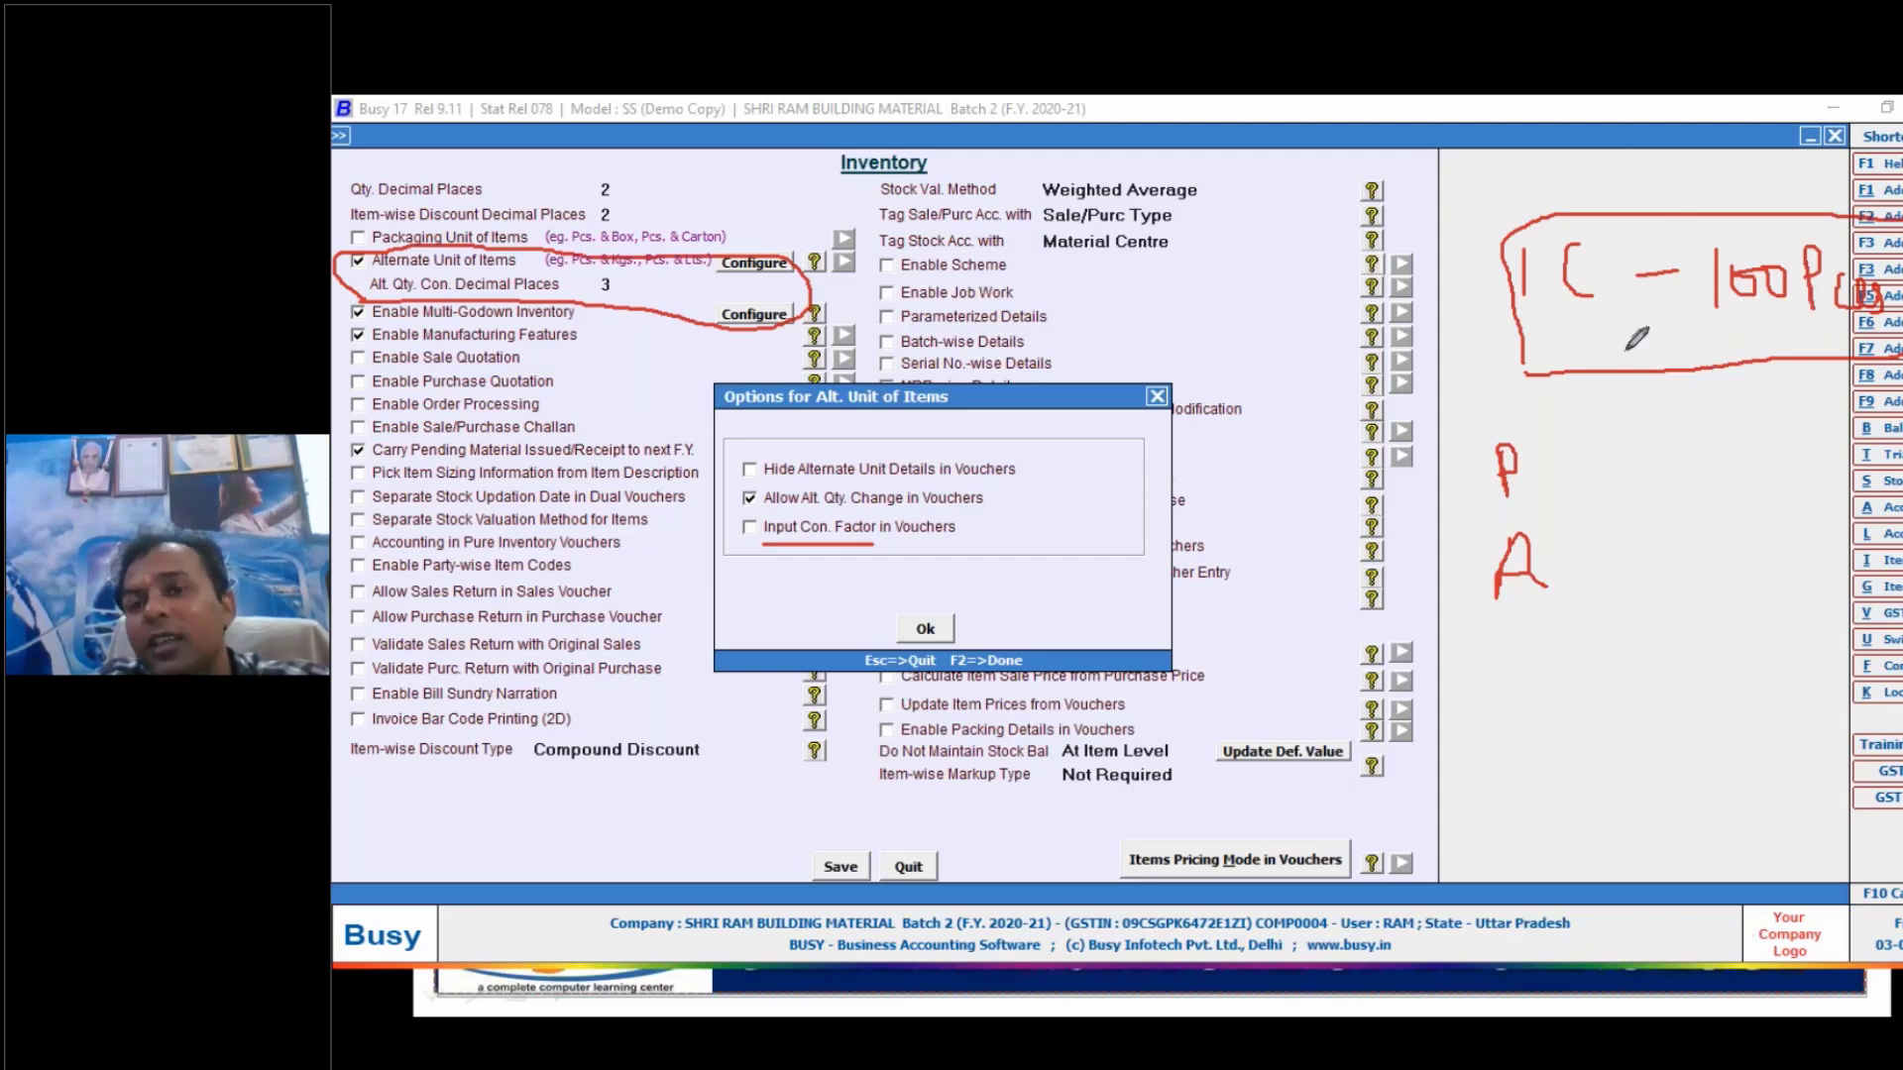
mouse_move(1594, 416)
mouse_down()
mouse_move(1591, 461)
mouse_move(1647, 382)
mouse_move(1740, 439)
mouse_move(1759, 372)
mouse_up()
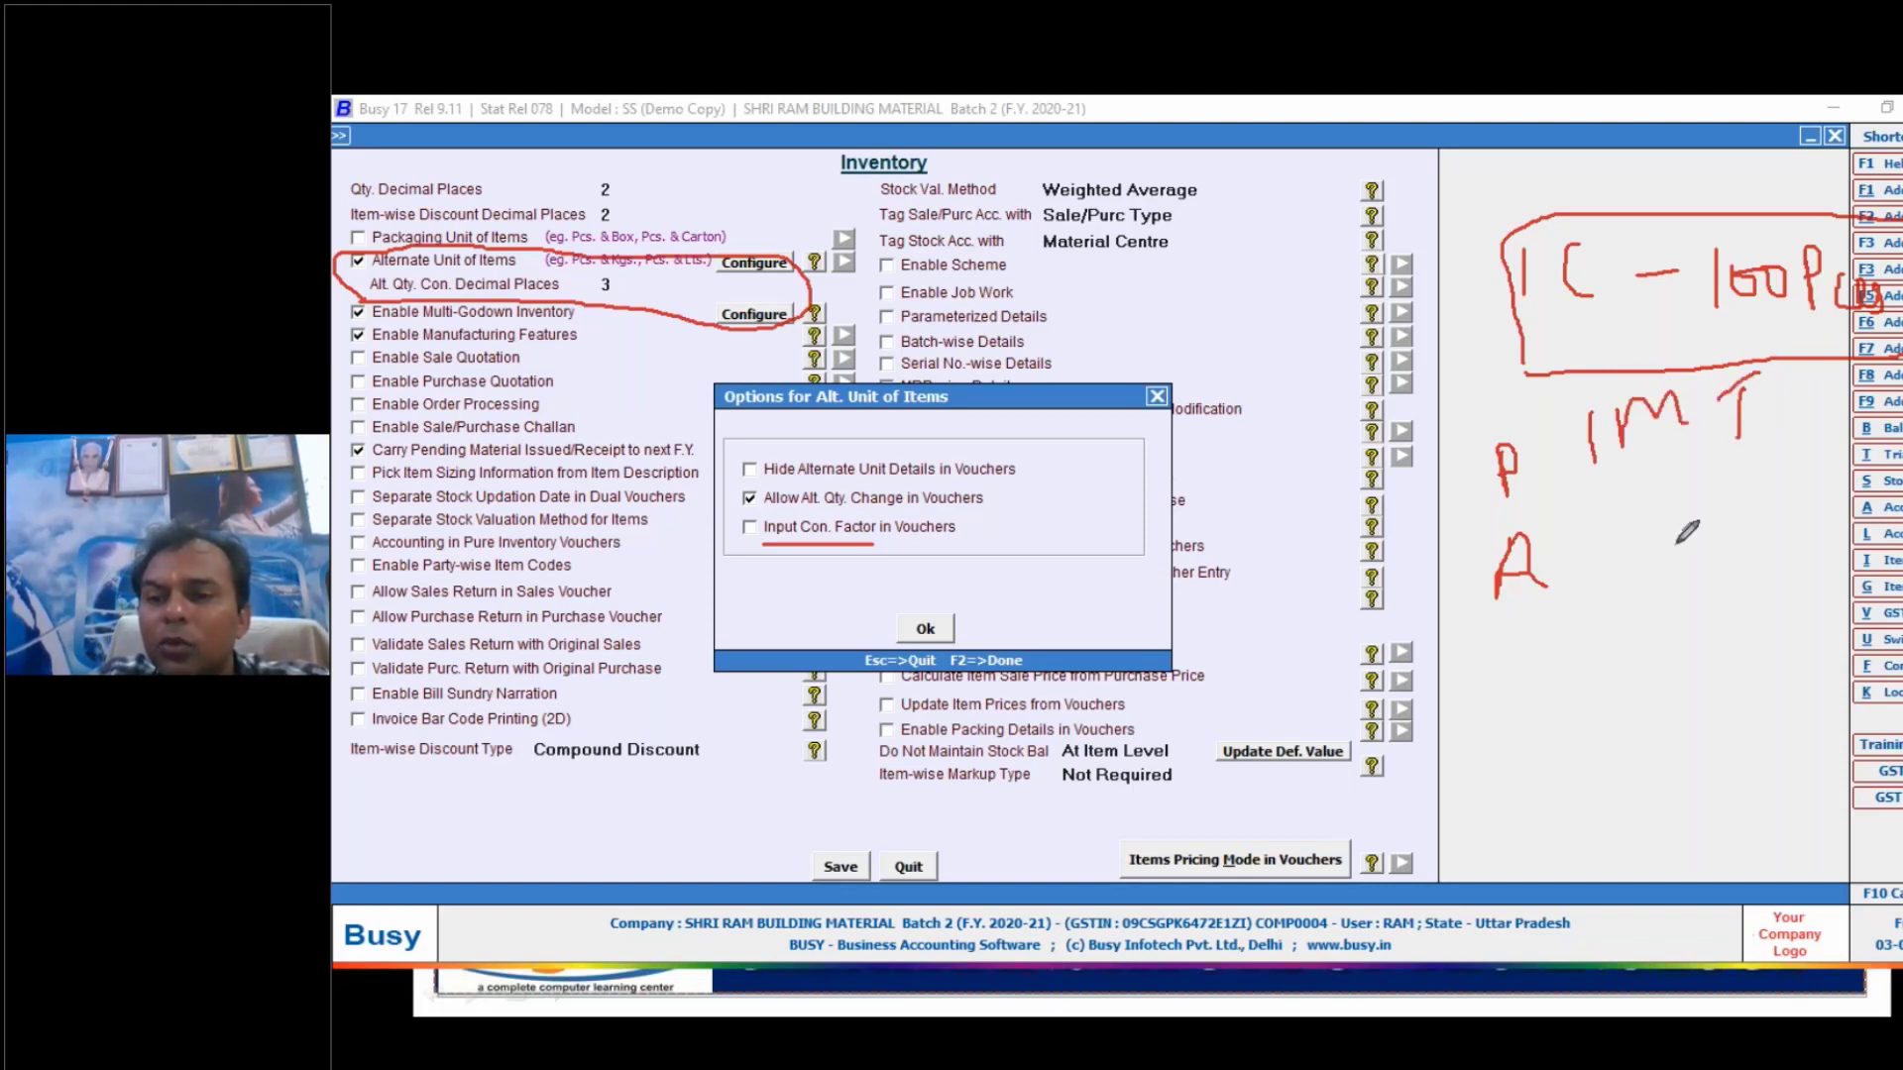
mouse_move(1675, 544)
mouse_down()
mouse_move(1718, 541)
mouse_move(1724, 571)
mouse_up()
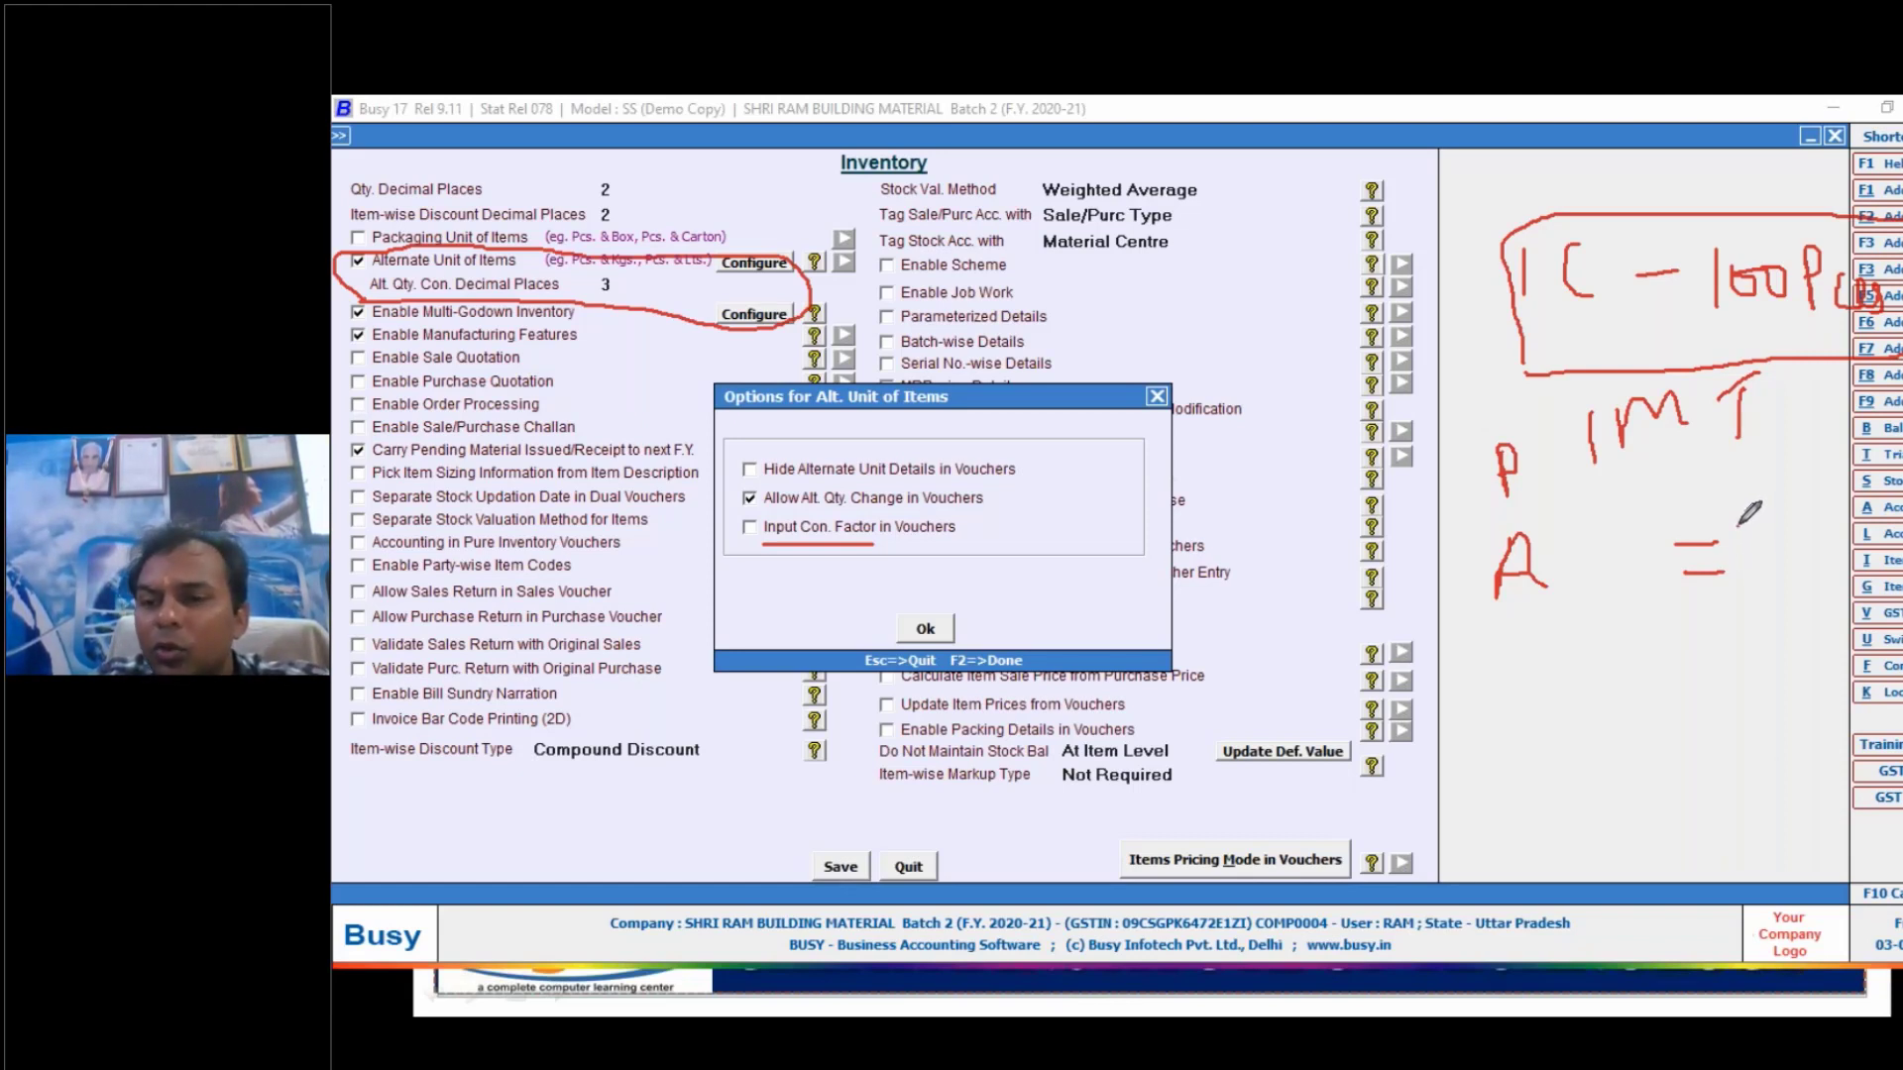
mouse_move(1739, 527)
mouse_down()
mouse_move(1784, 555)
mouse_move(1820, 496)
mouse_move(1826, 525)
mouse_move(1830, 501)
mouse_move(1845, 520)
mouse_move(1824, 545)
mouse_up()
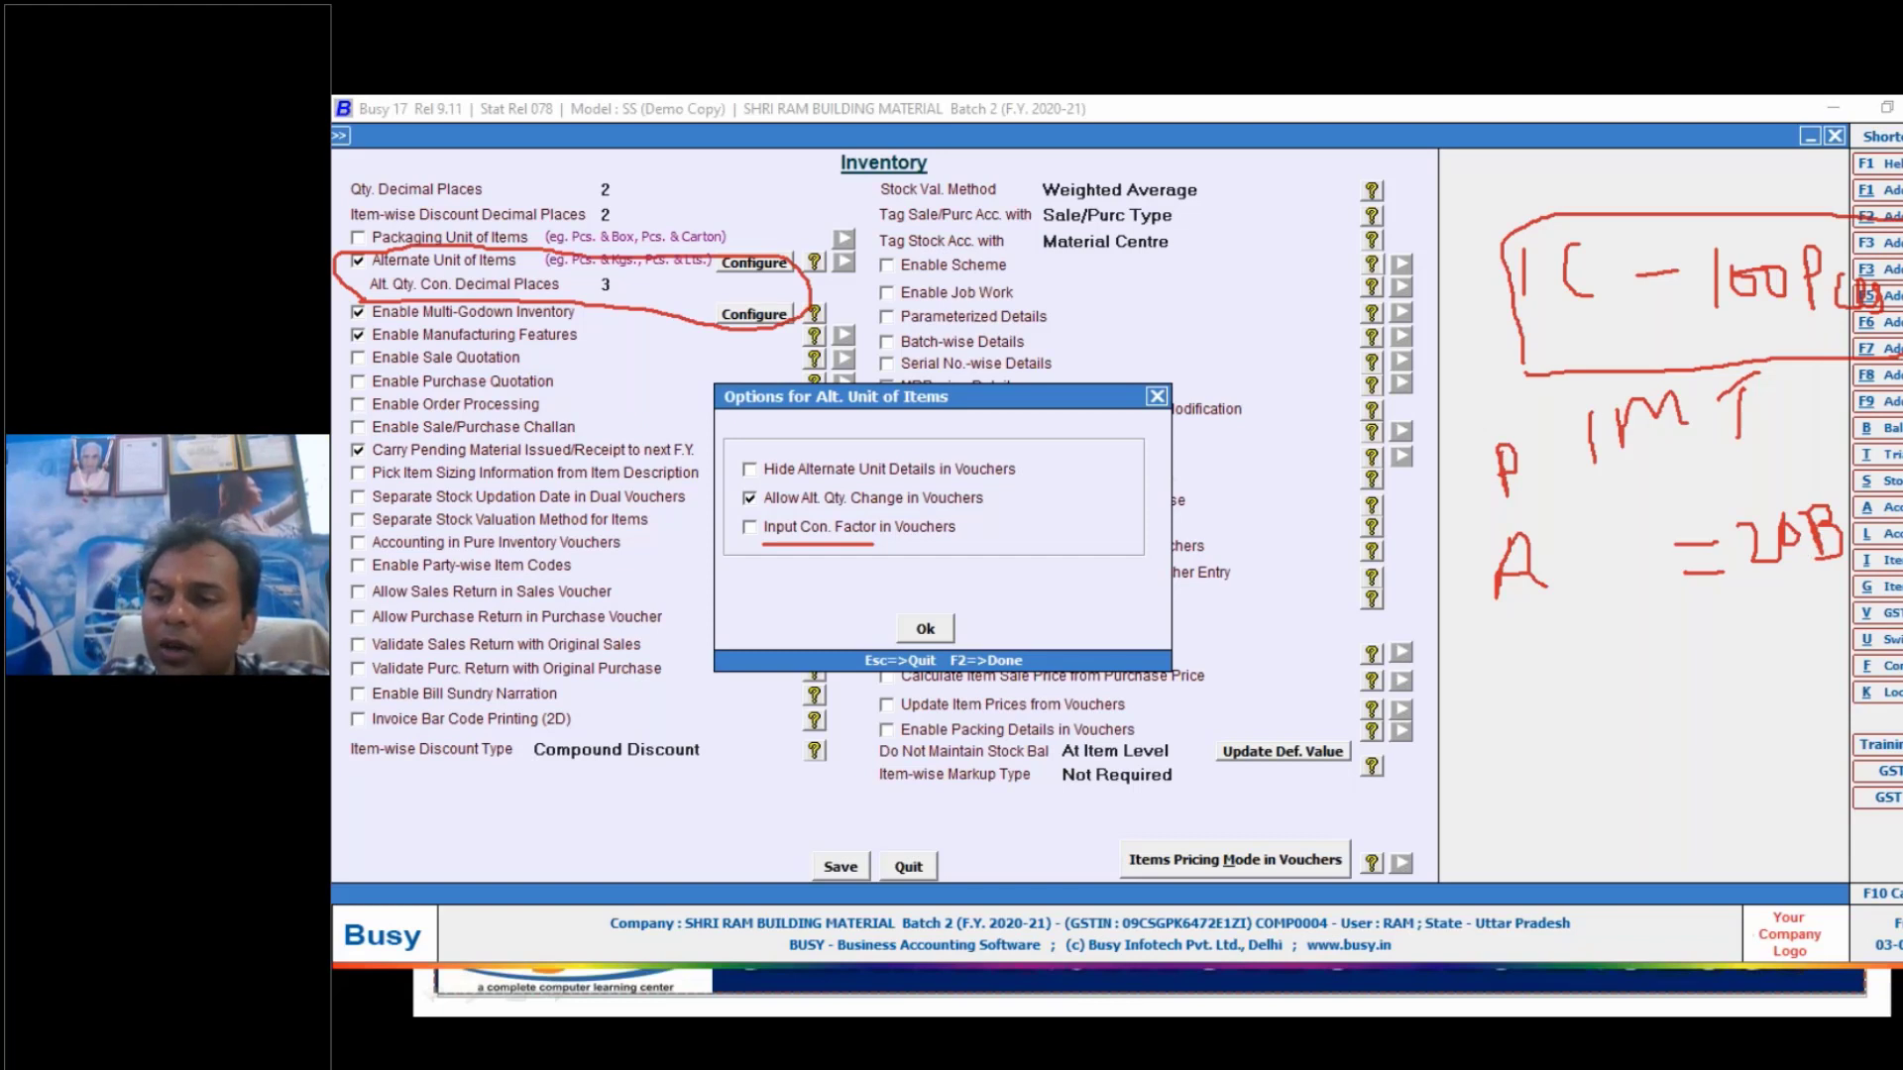
click(1804, 610)
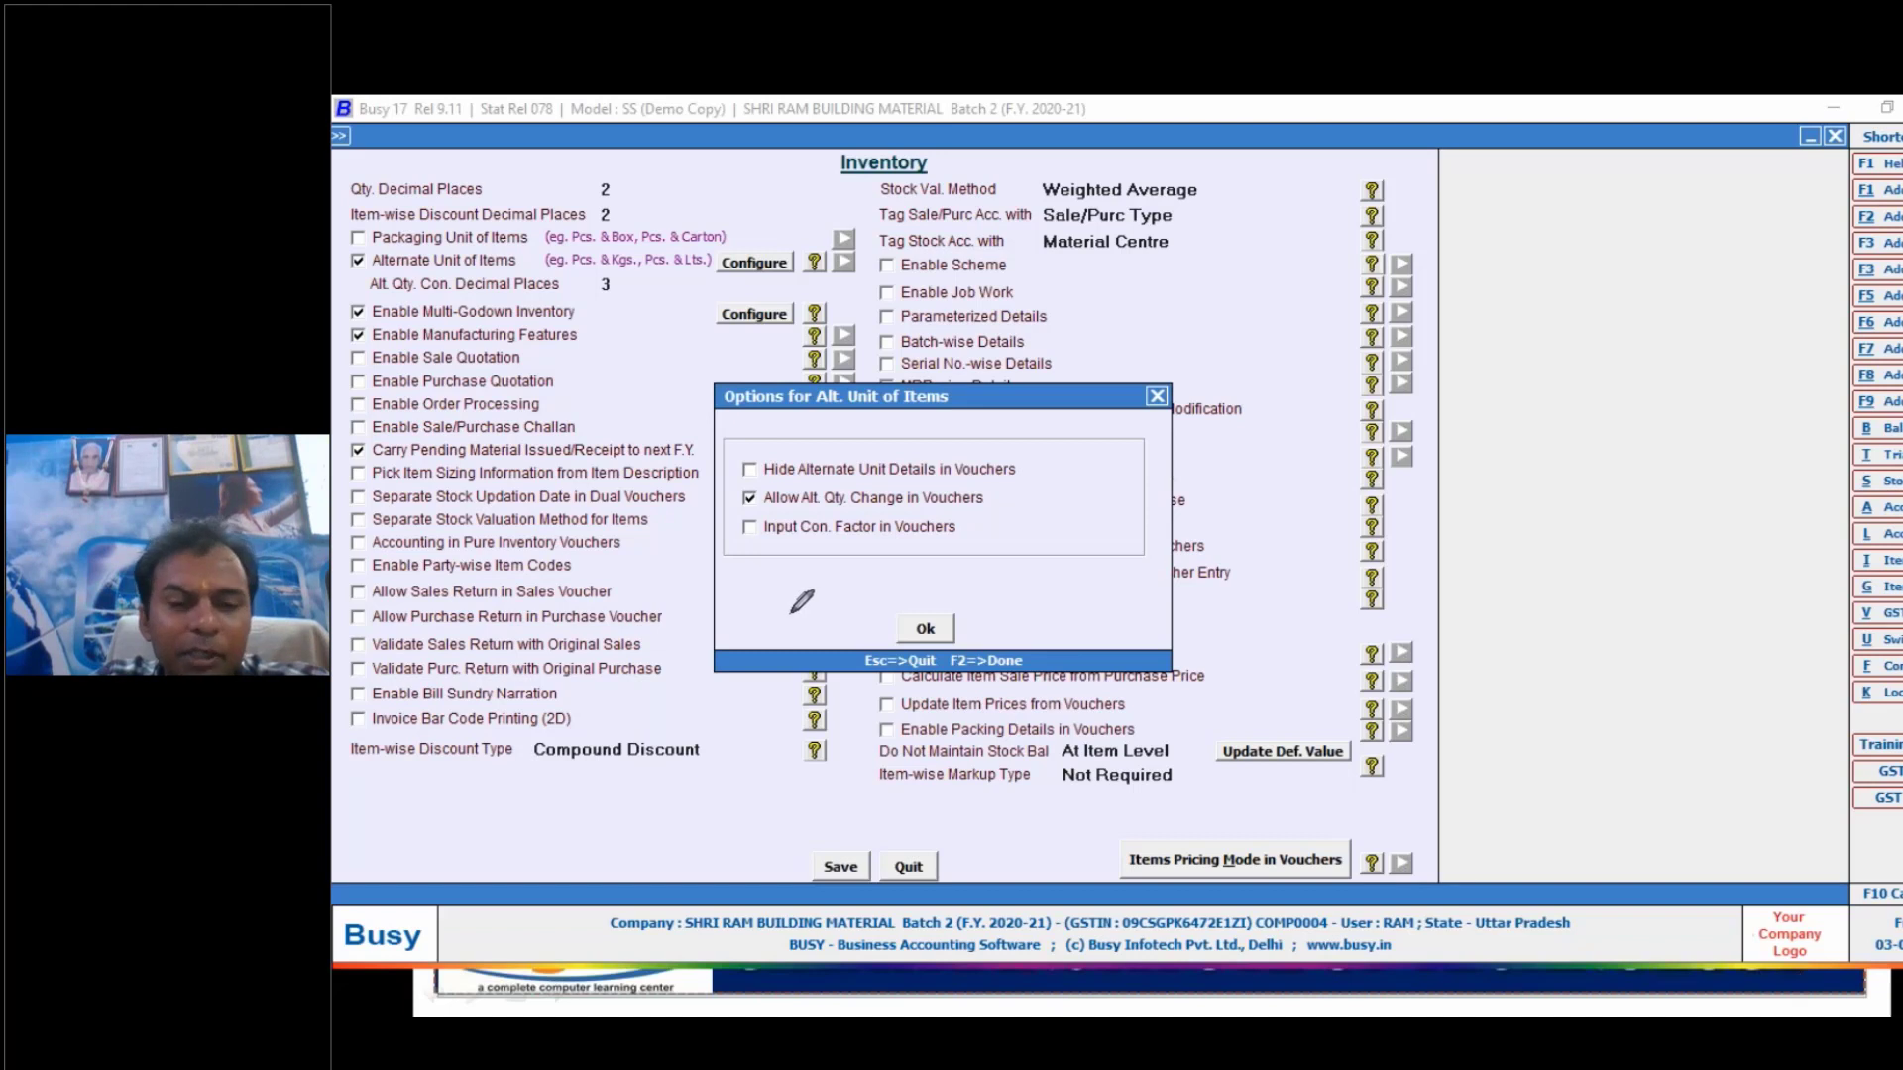
- Accept the alternate unit options, save the Inventory settings and leave the configuration
click(924, 628)
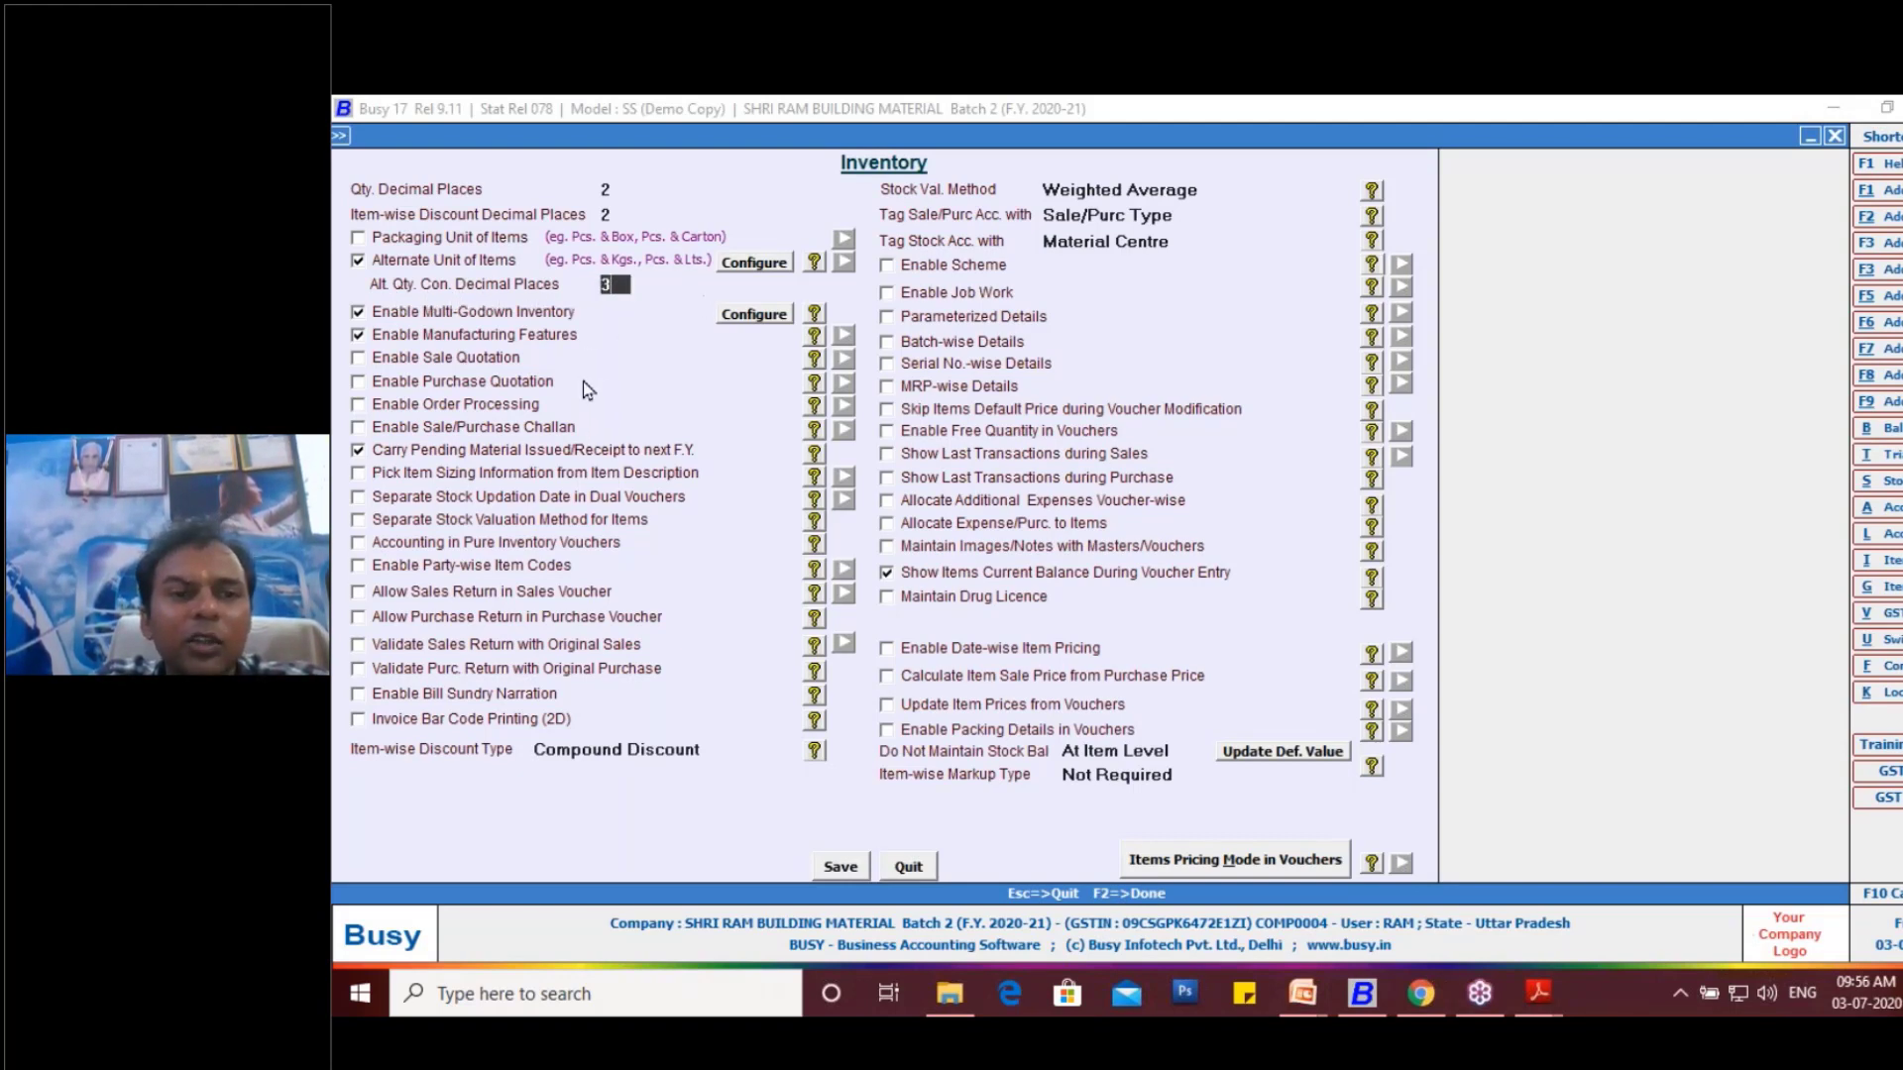
click(842, 866)
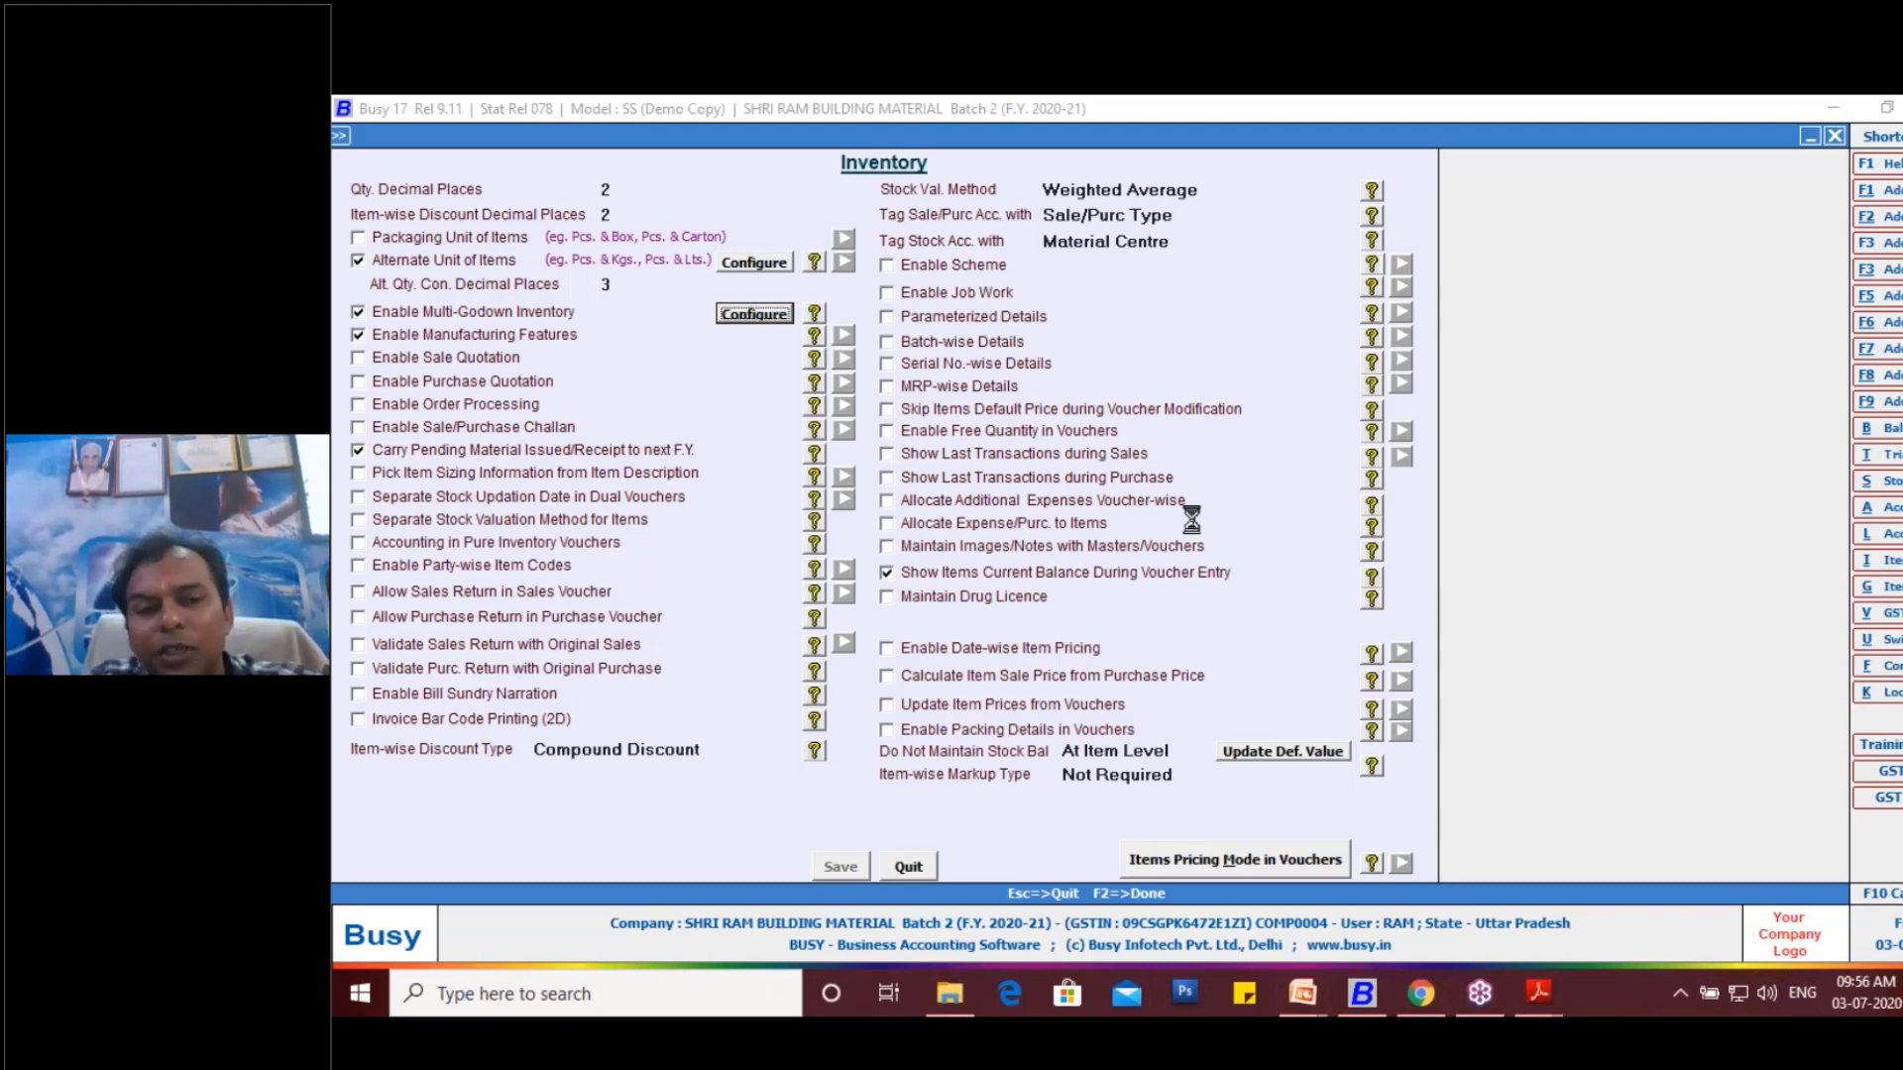
key(Escape)
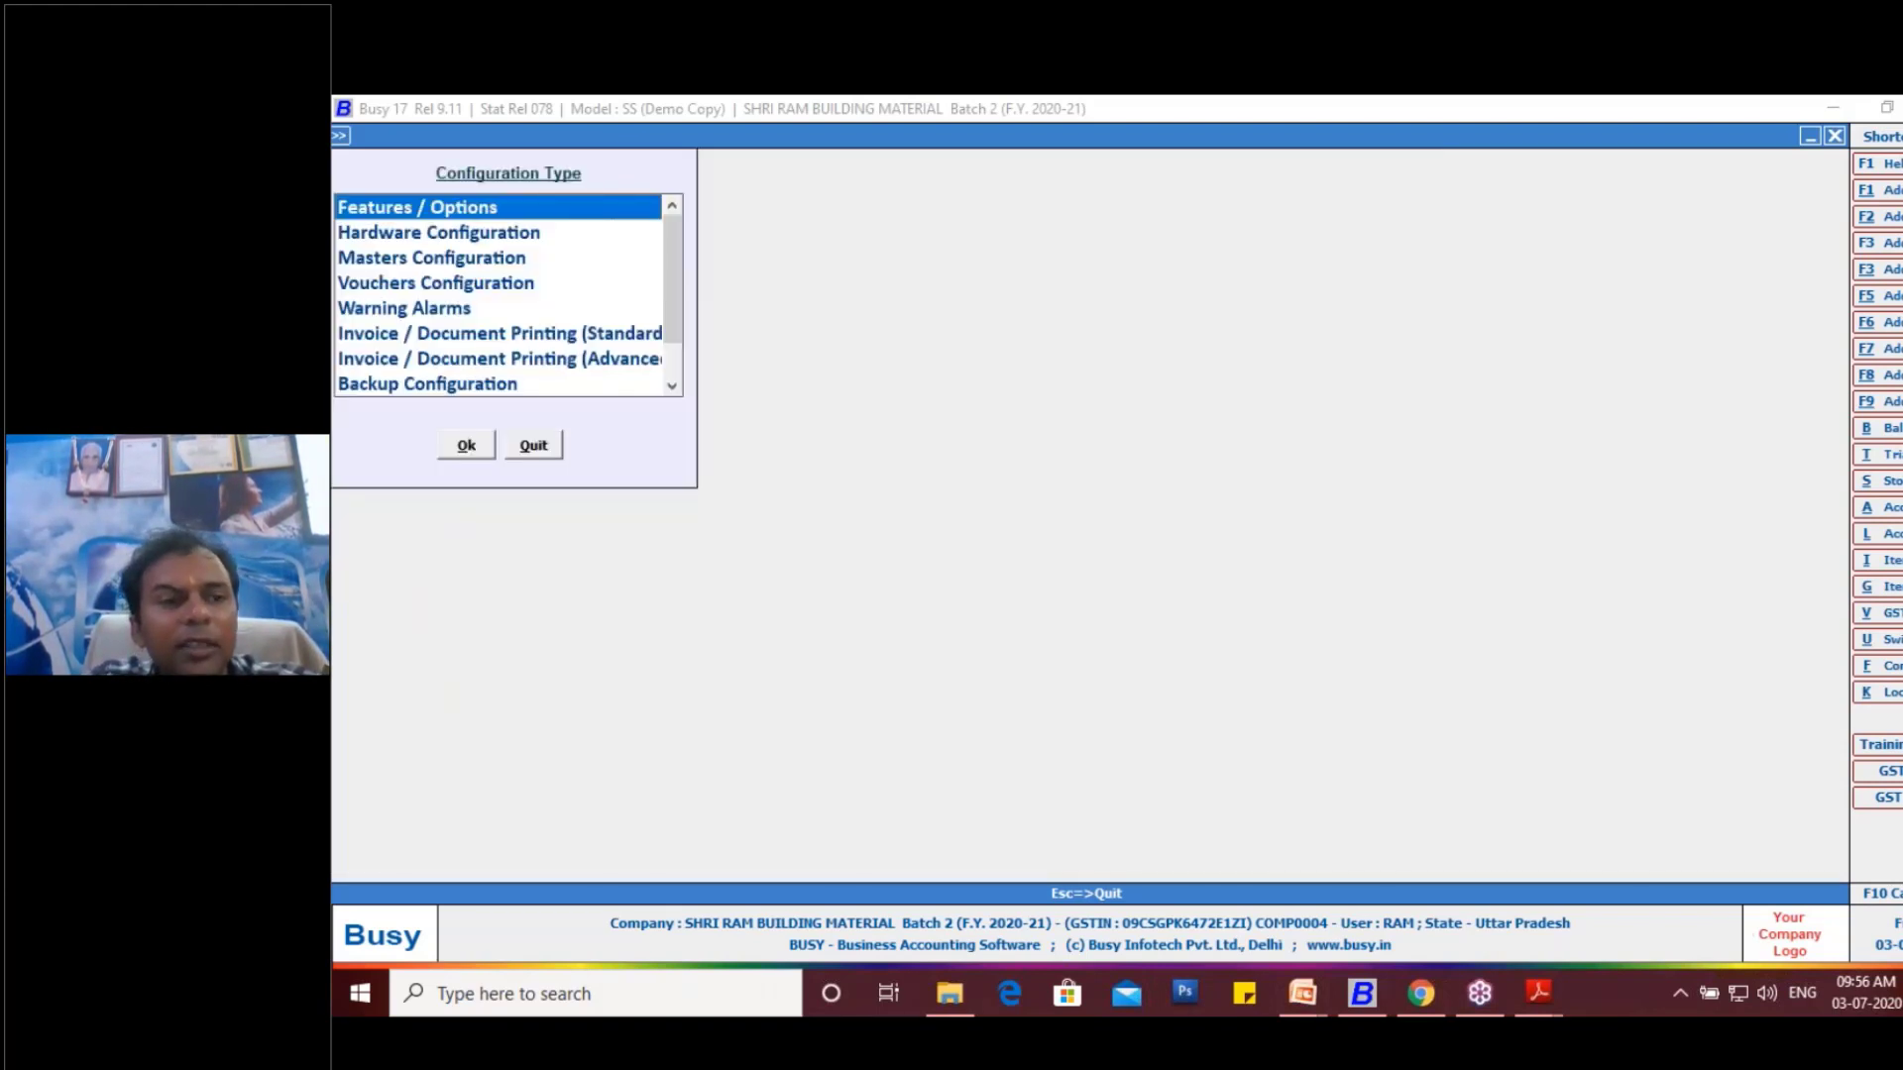
key(Escape)
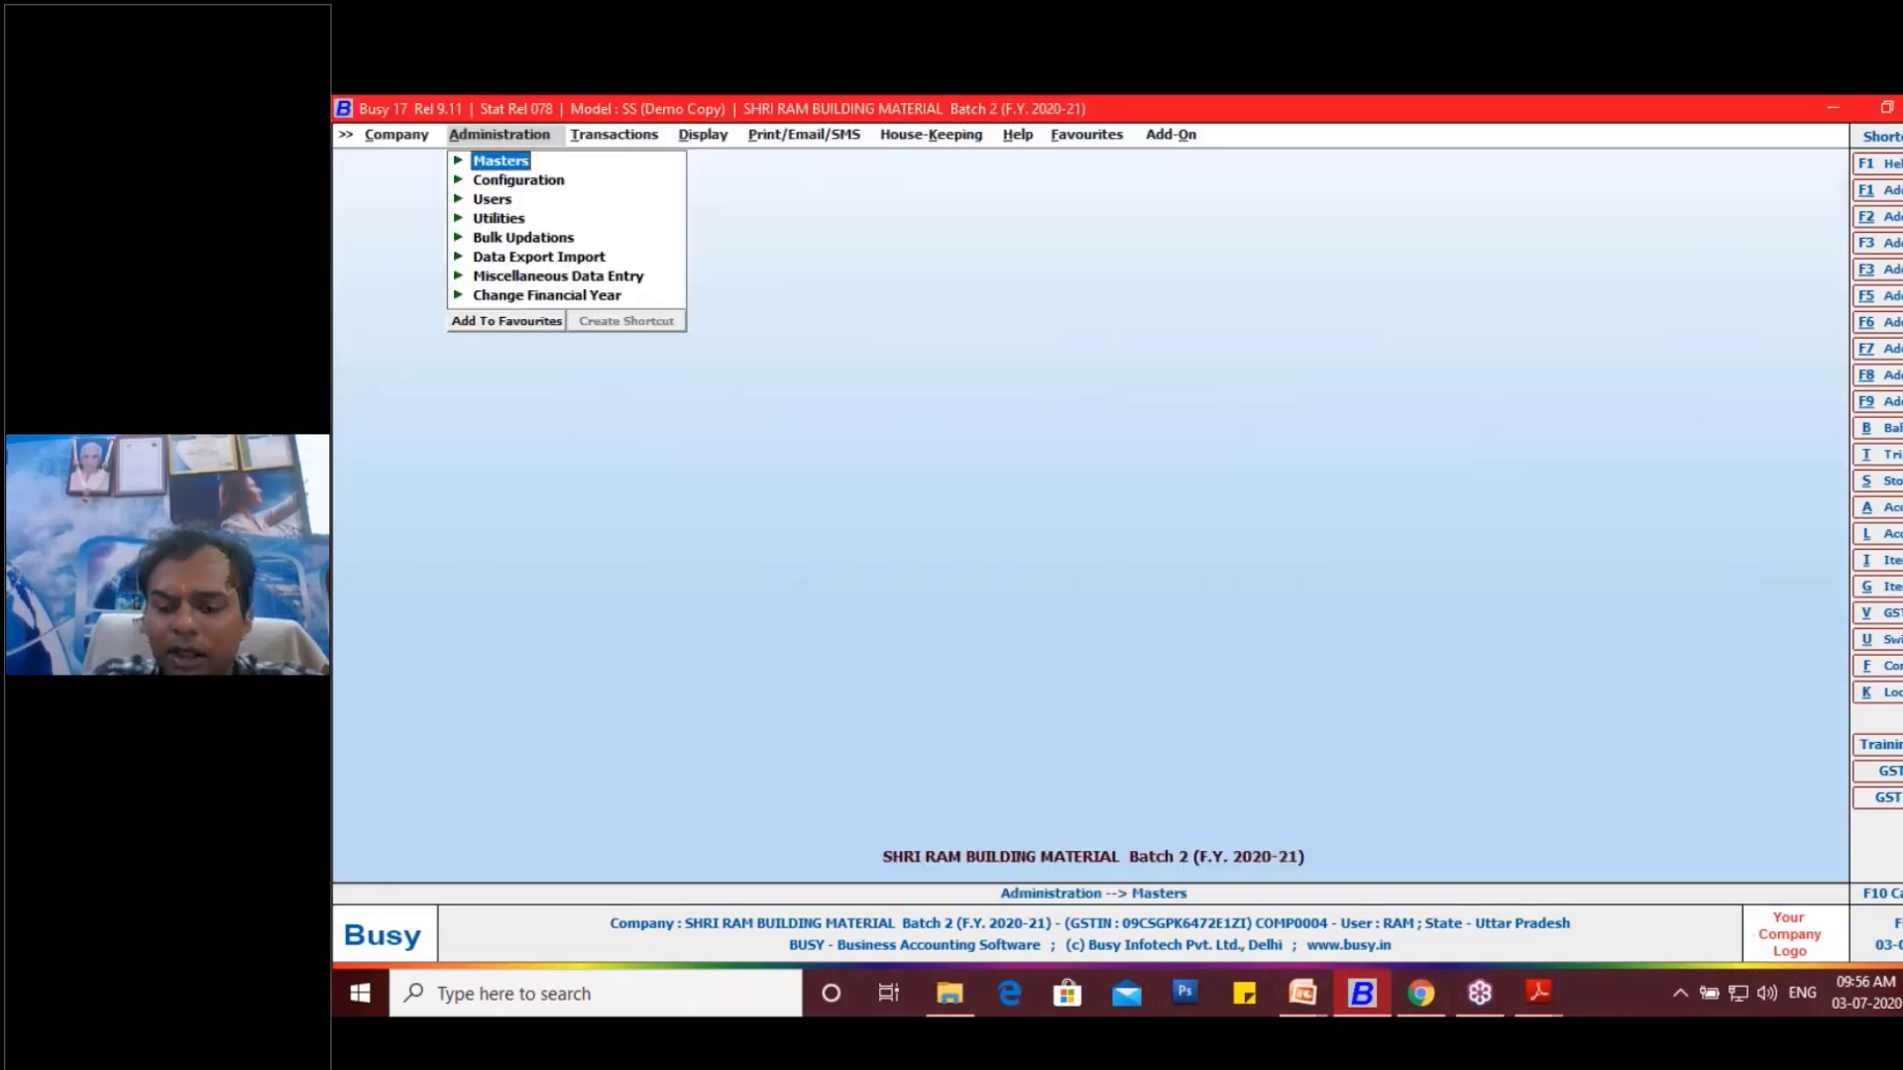
- Start a new purchase voucher with GST as the series
key(Right)
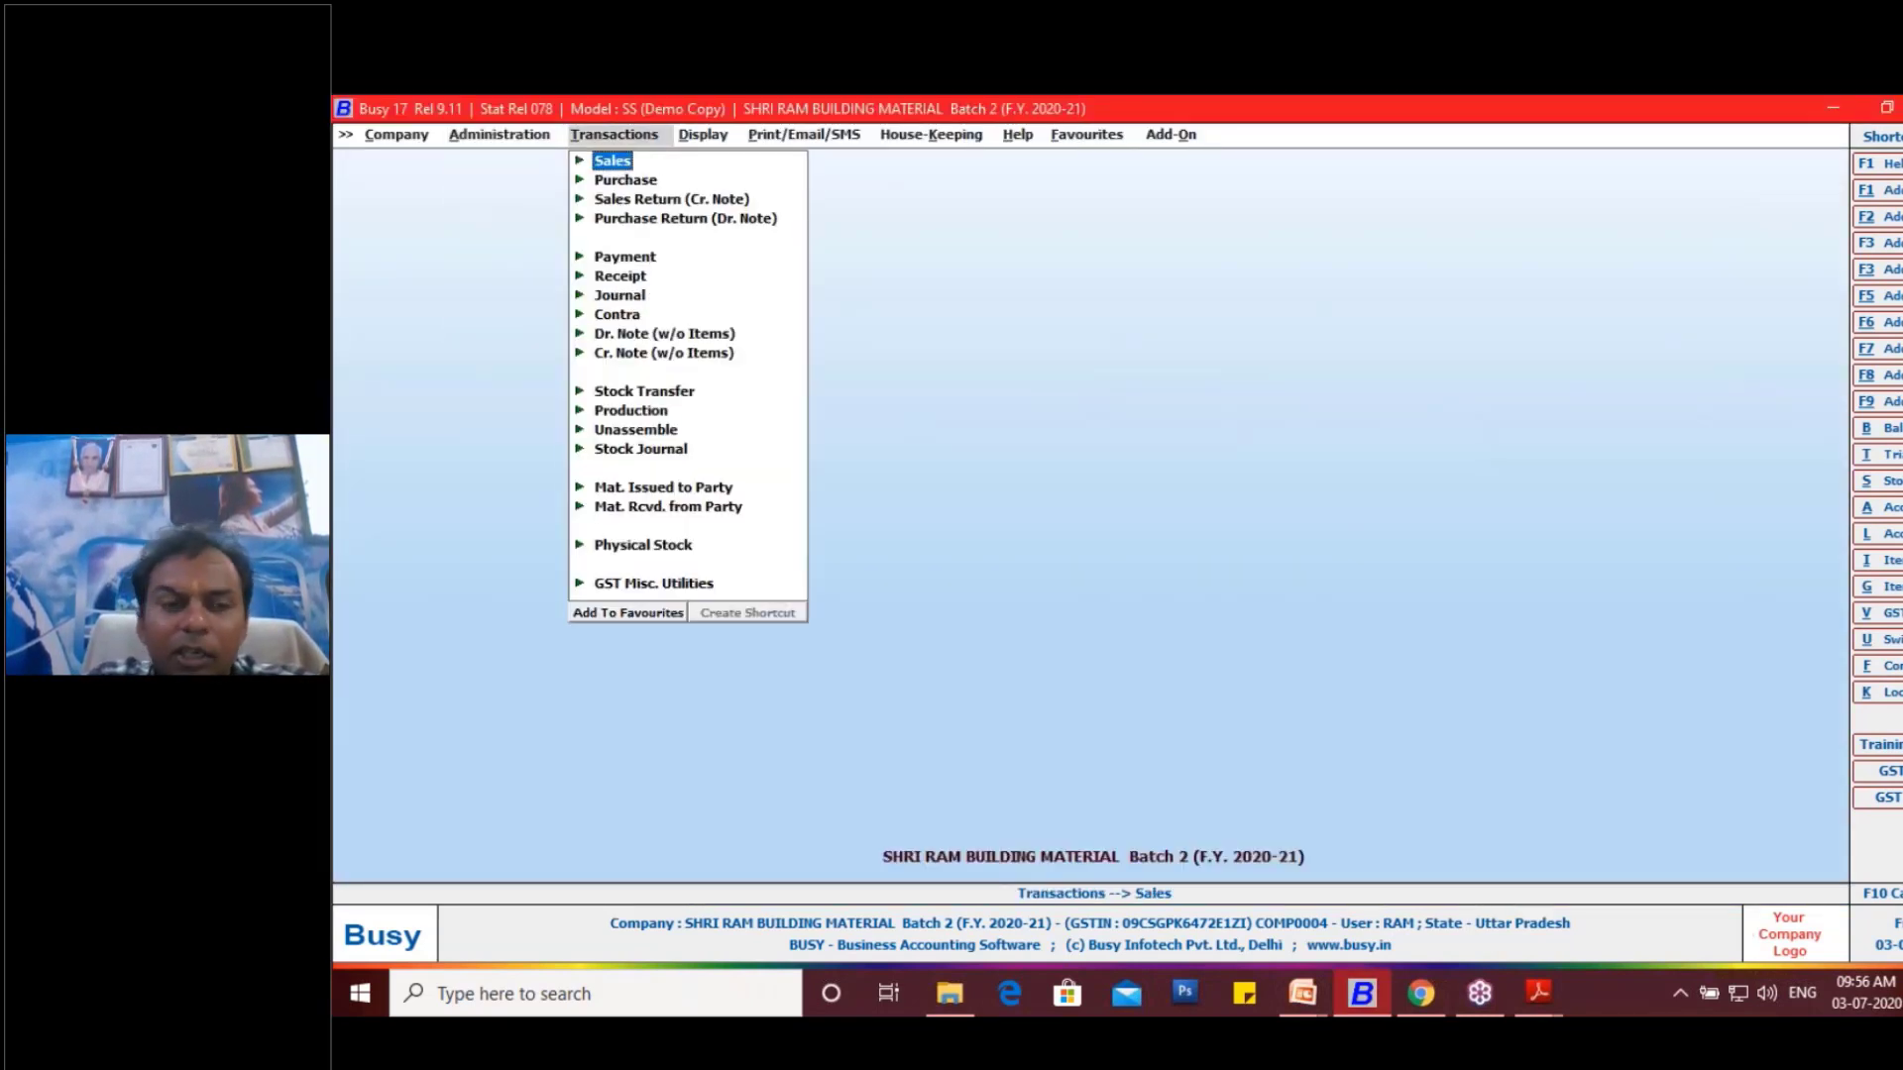
key(Down)
key(Return)
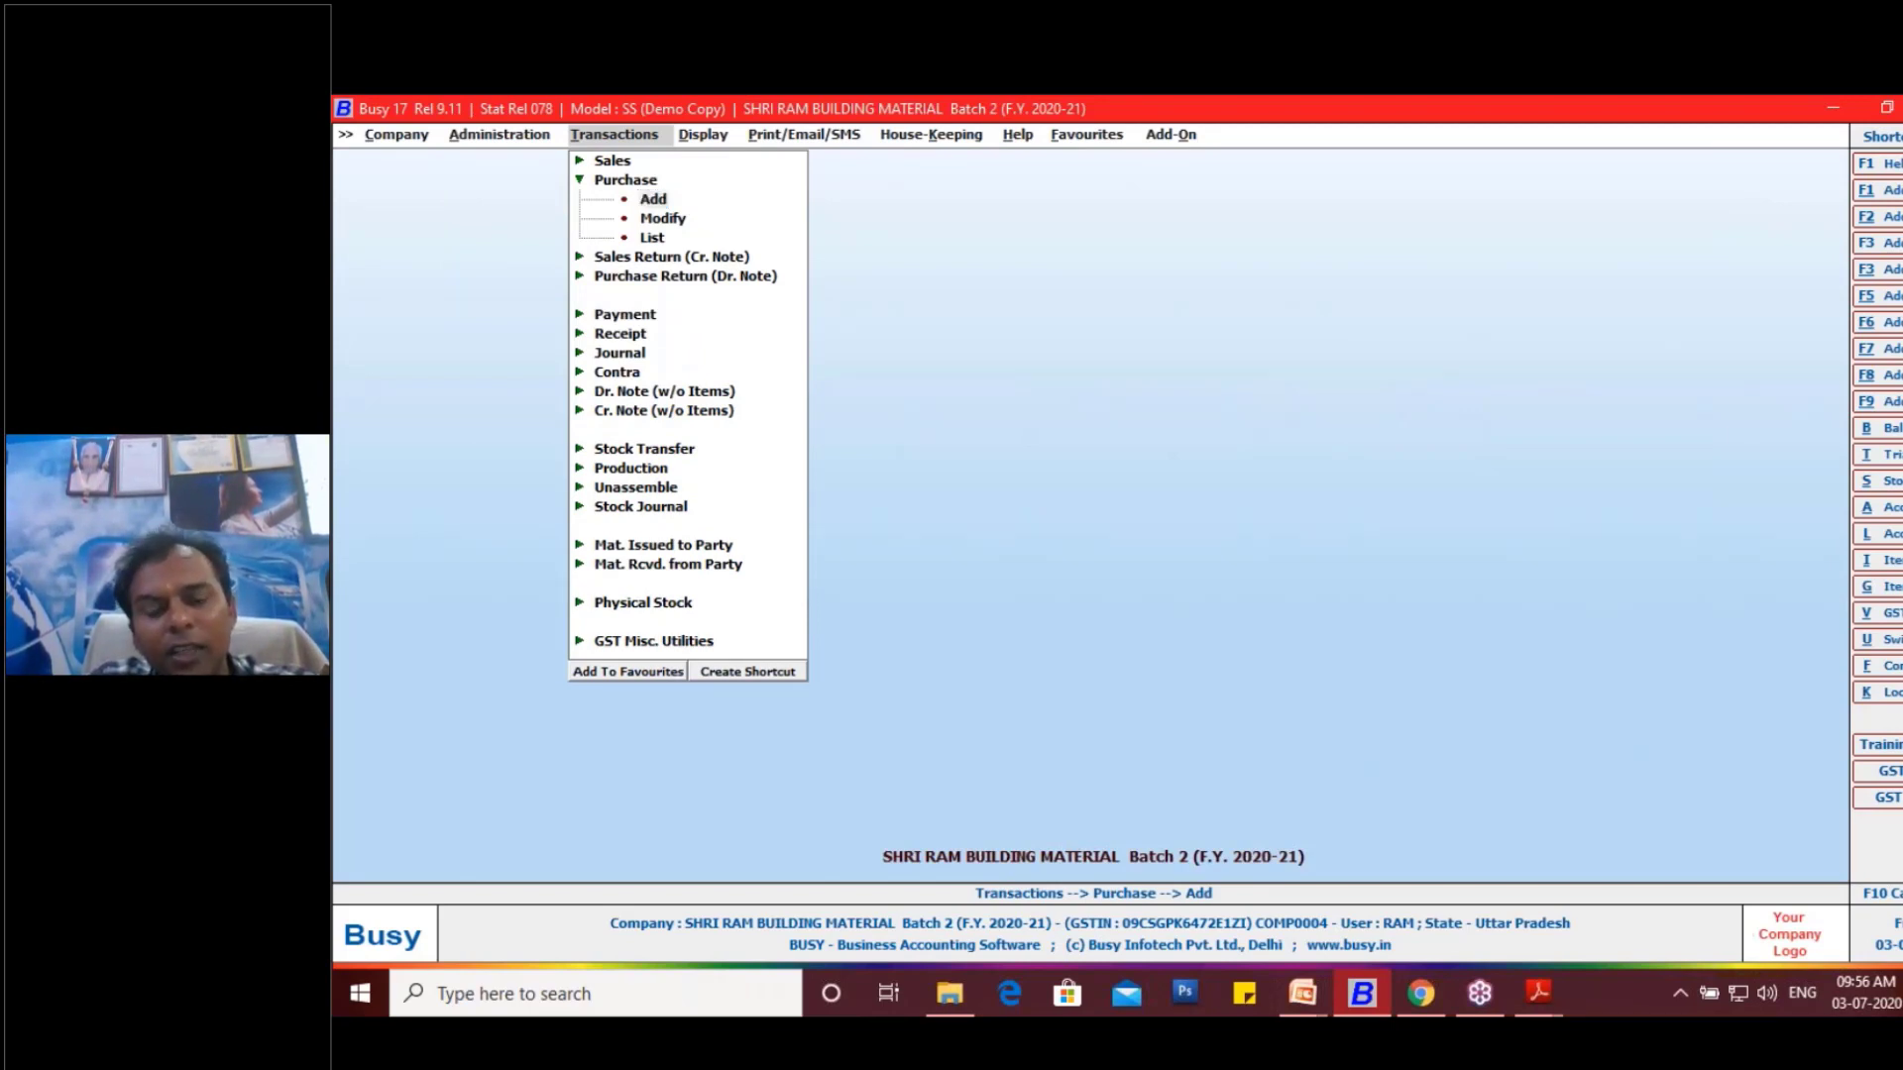
key(Return)
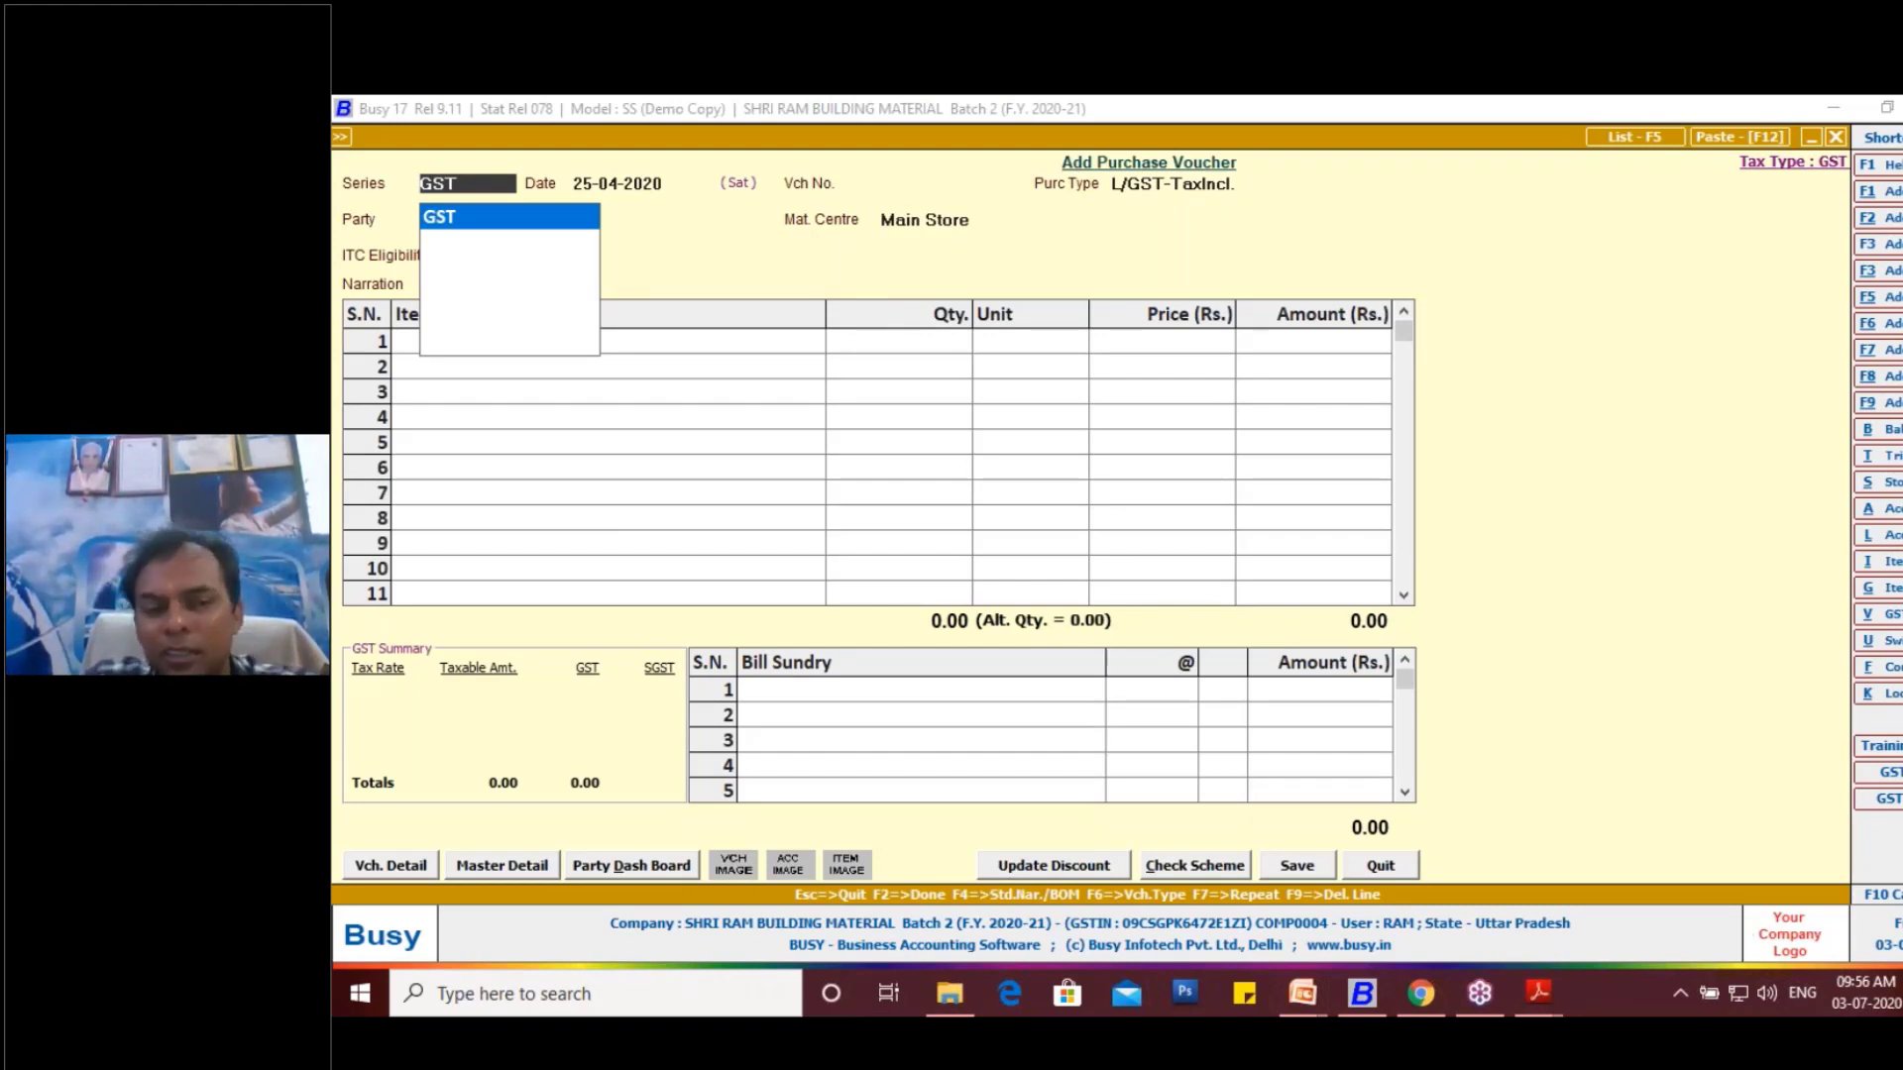
key(Return)
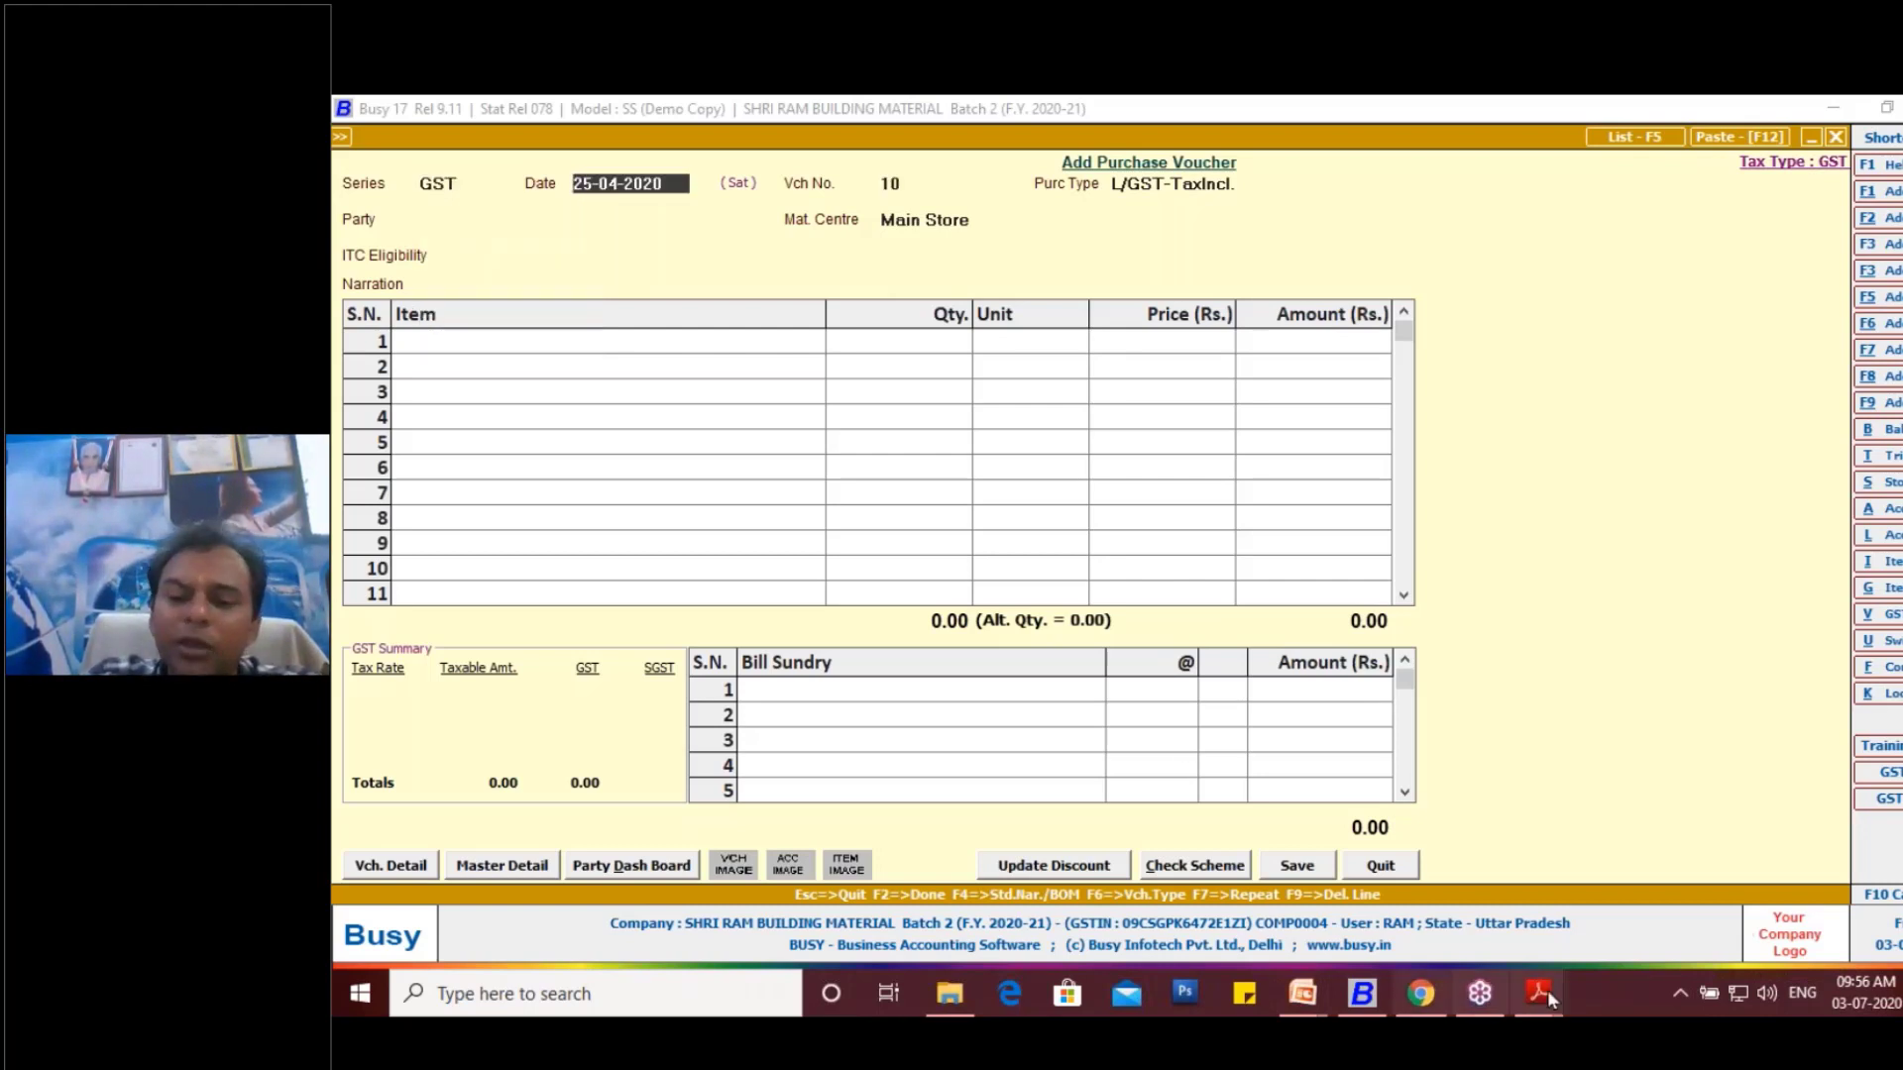
- Look up the invoice date in Purchase 11 Alternate Unit.pdf and set the purchase voucher's date to 26-04-2020
mouse_move(1550, 989)
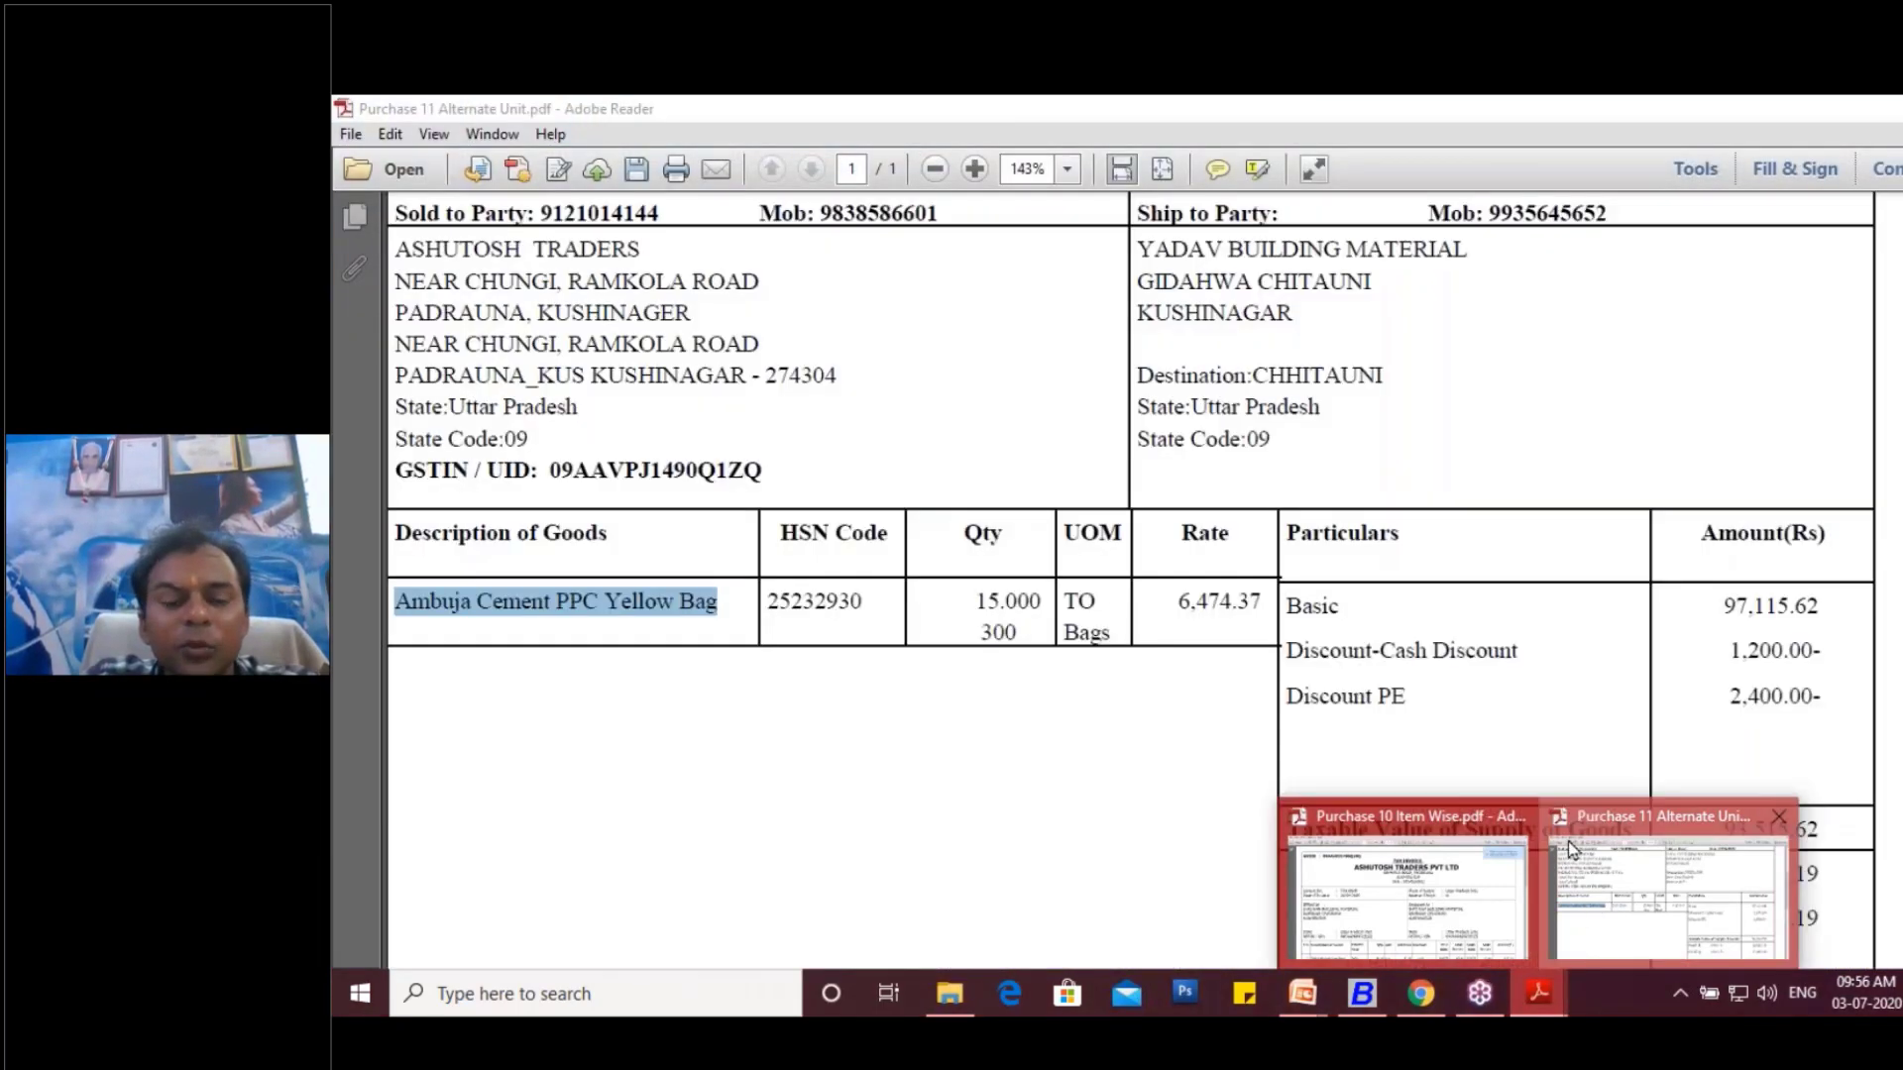
click(1568, 842)
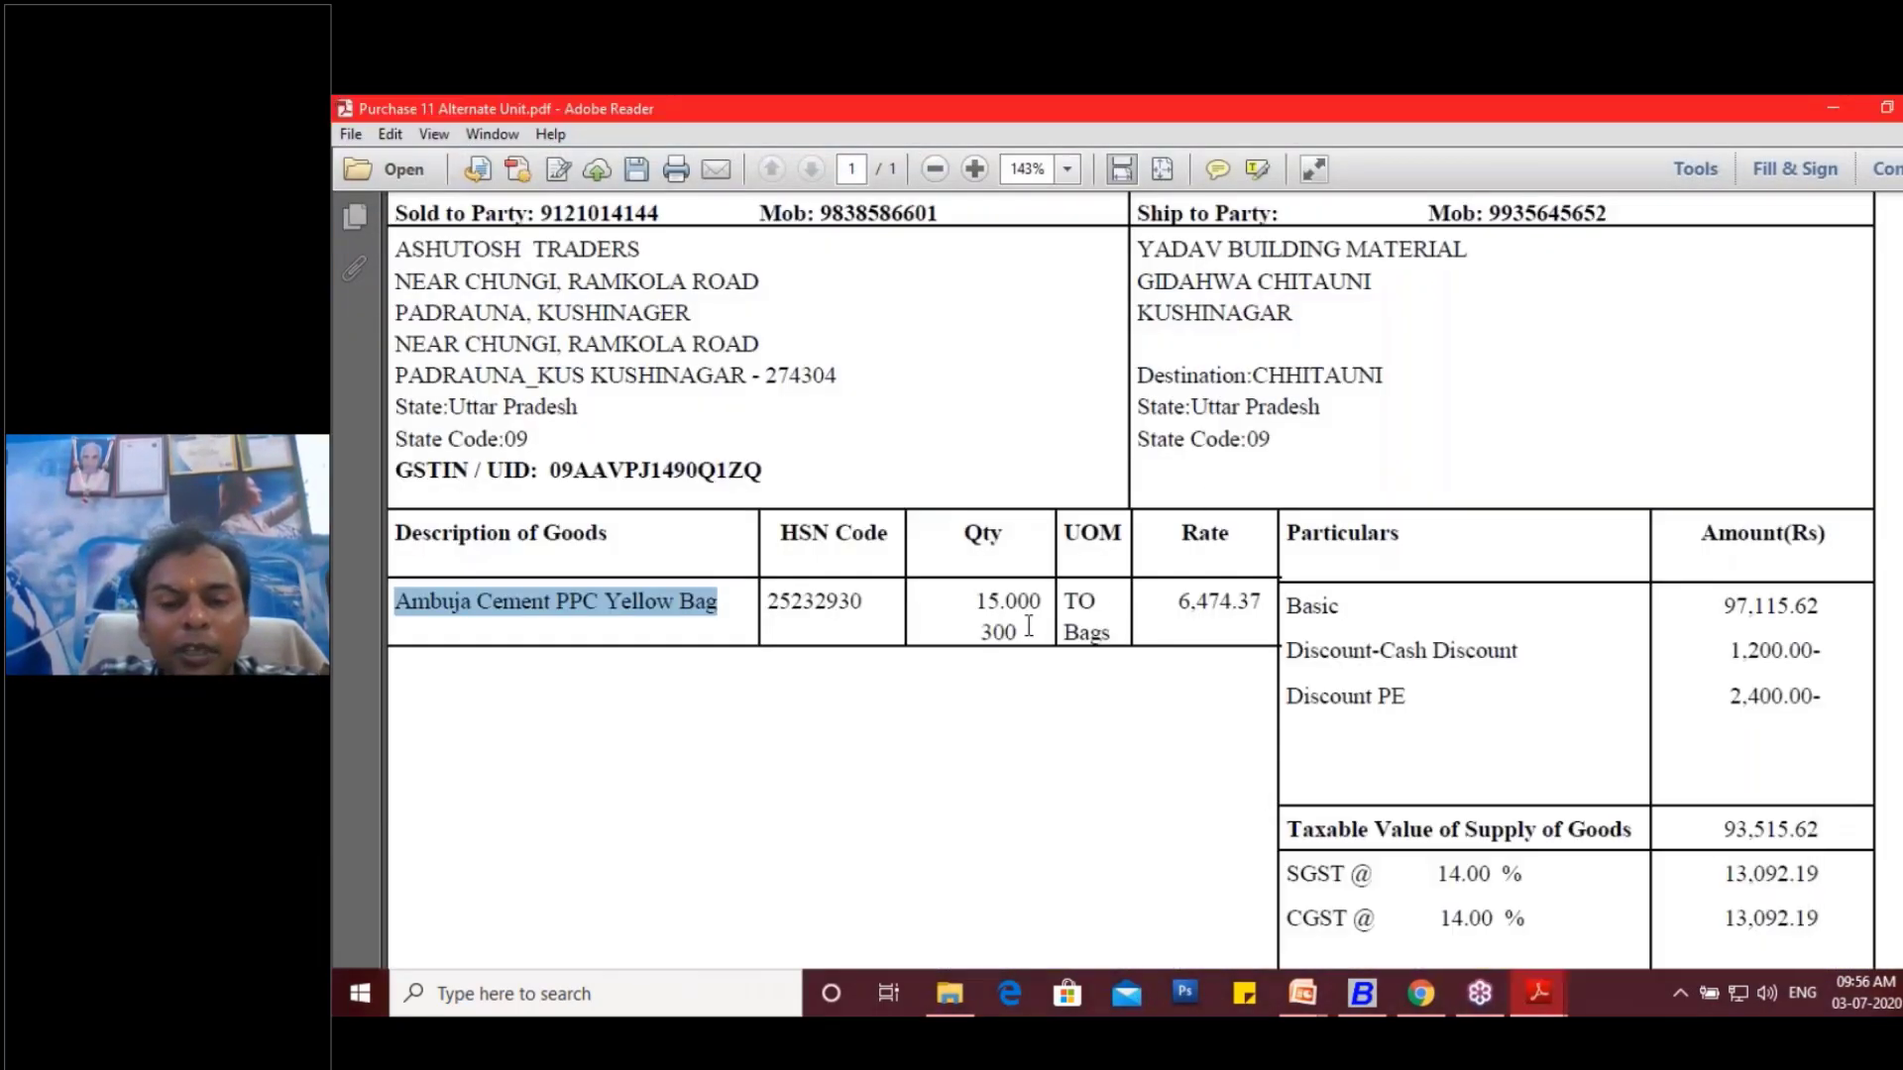
scroll(989, 510, up, 5)
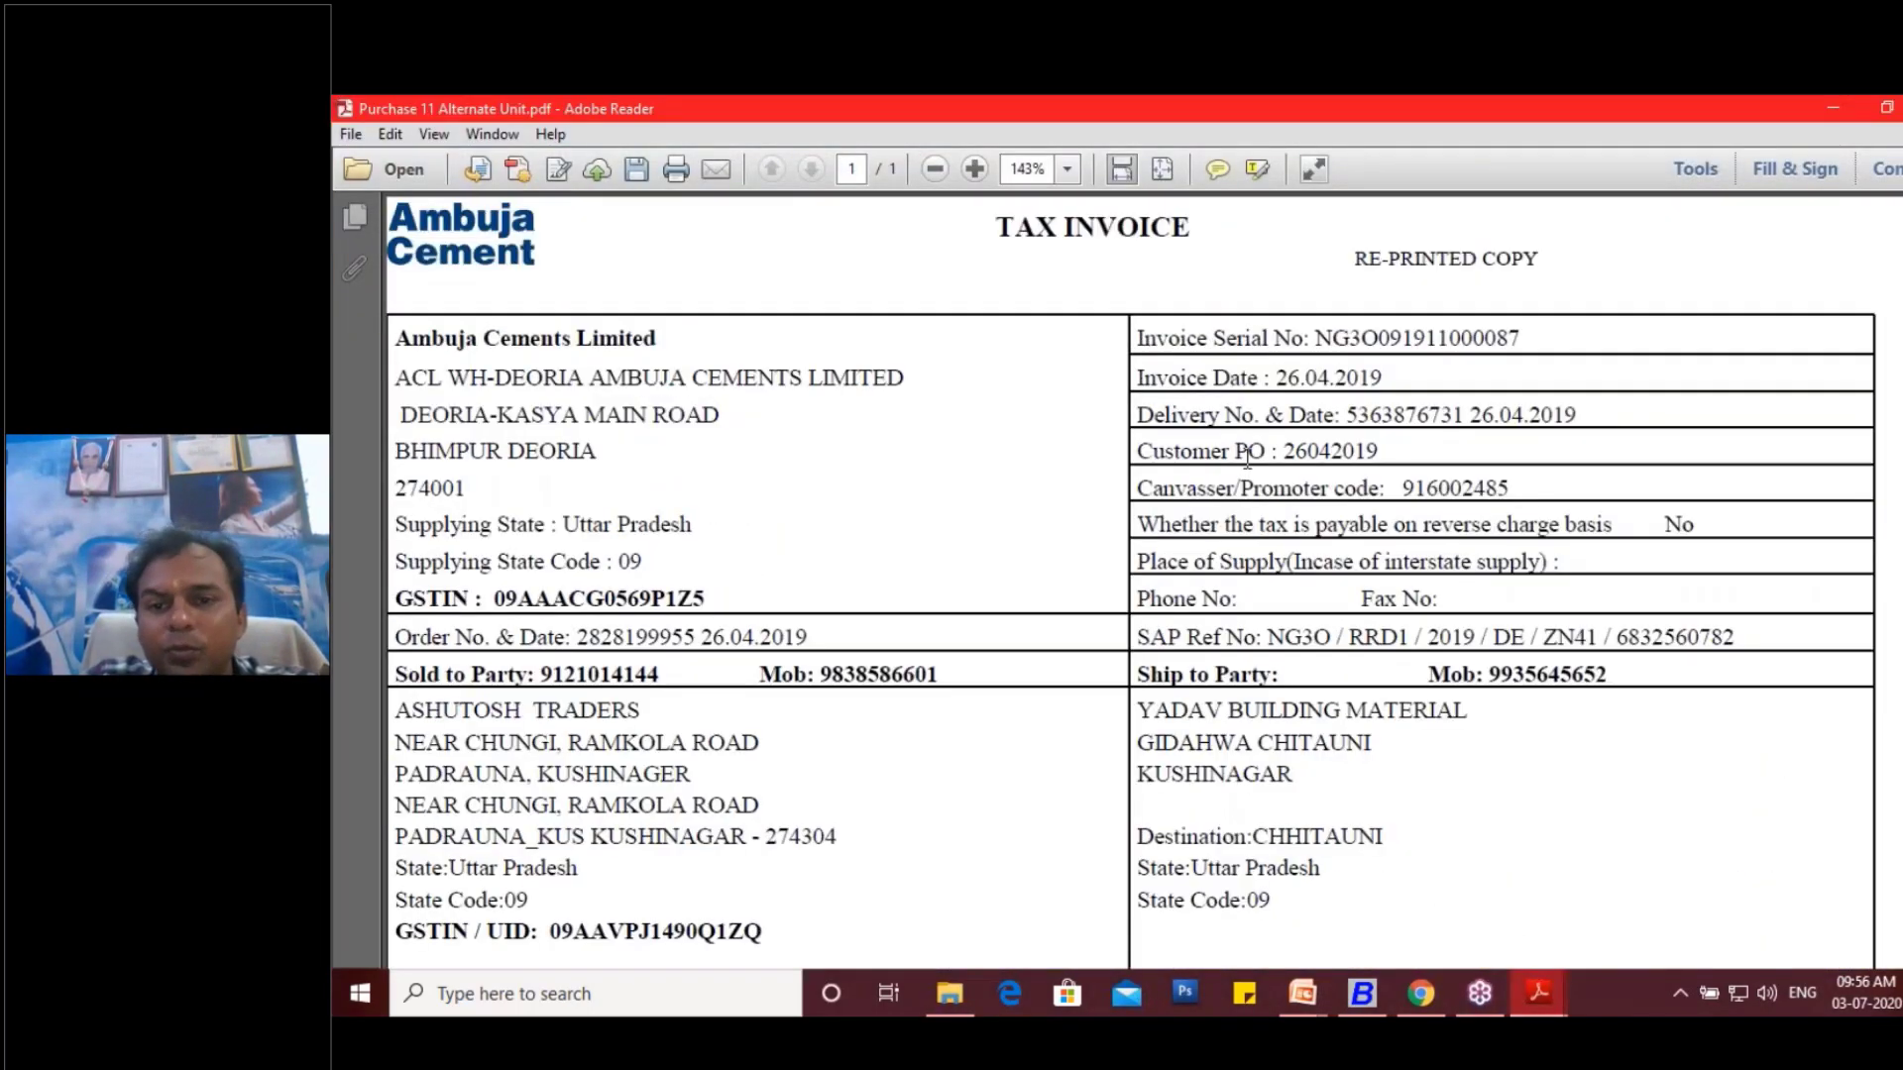
drag(1275, 382, 1320, 388)
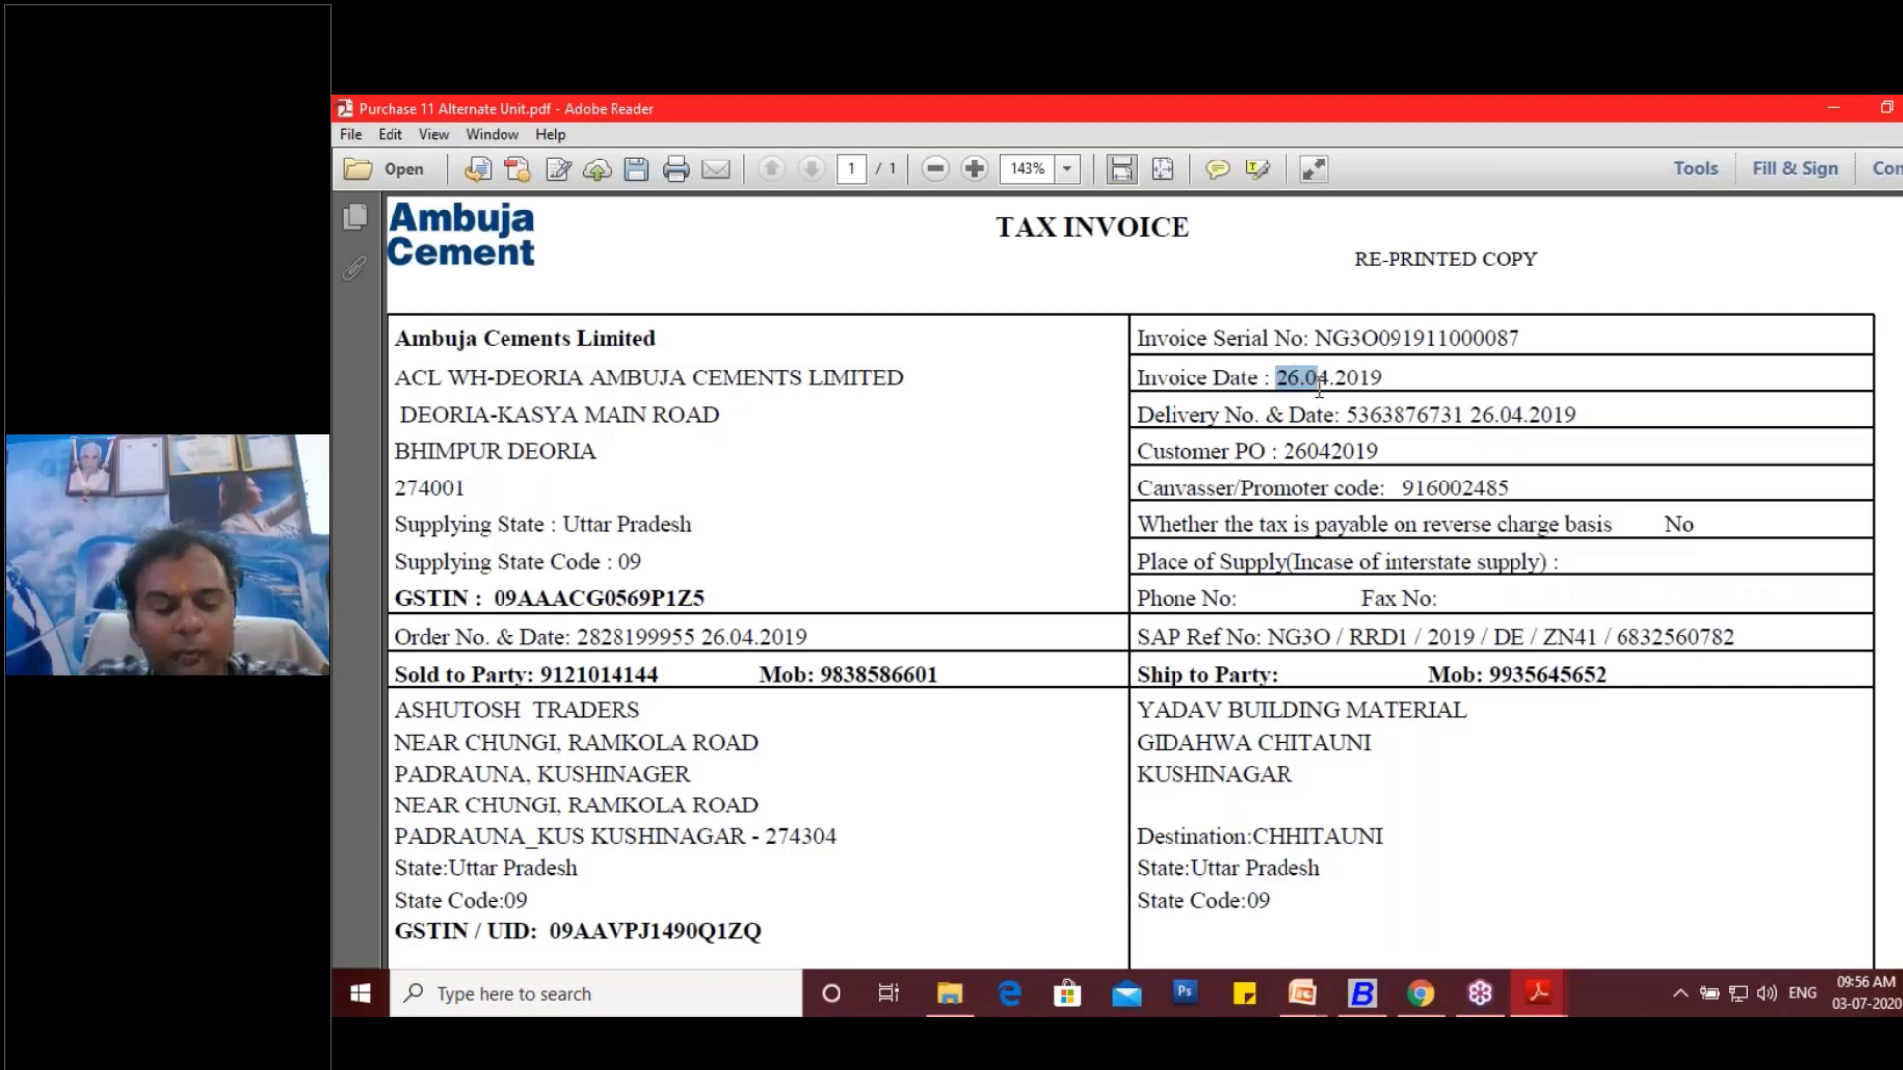
key(alt+Tab)
text(26)
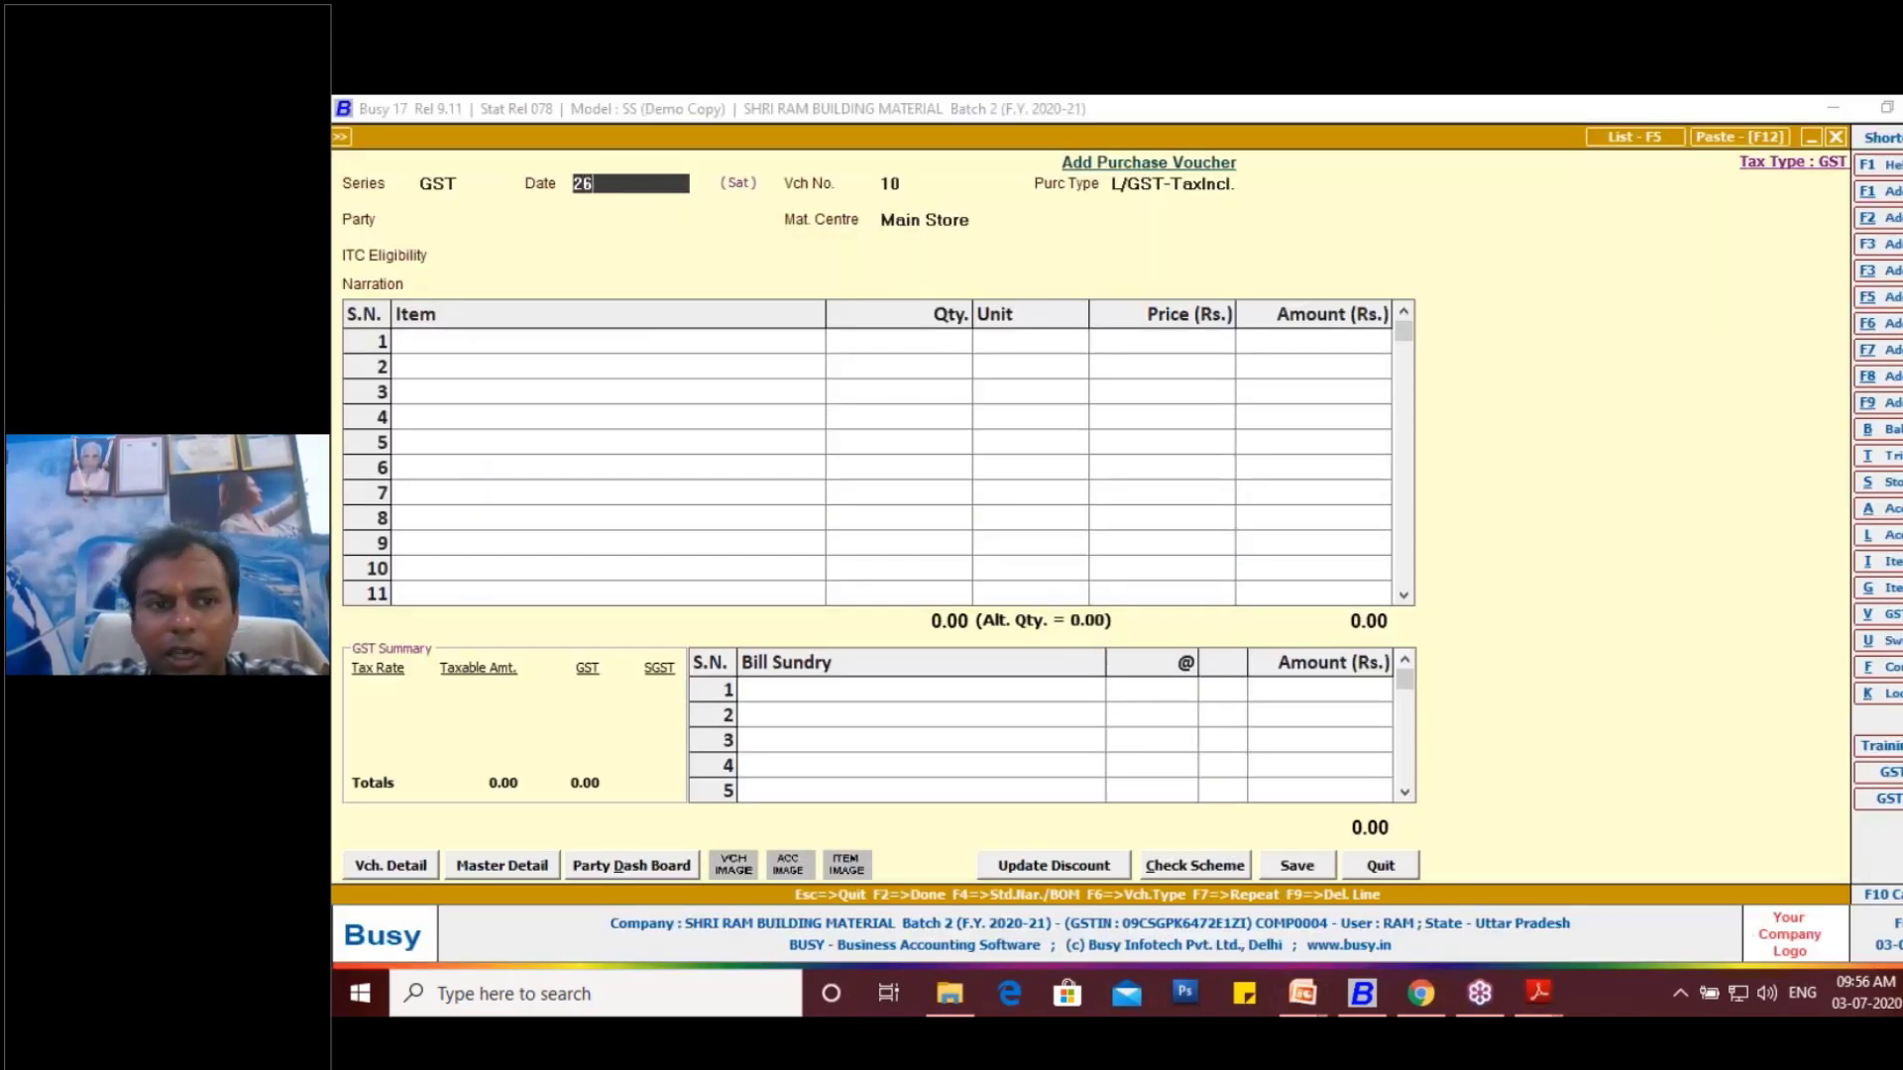
text(-04)
key(Return)
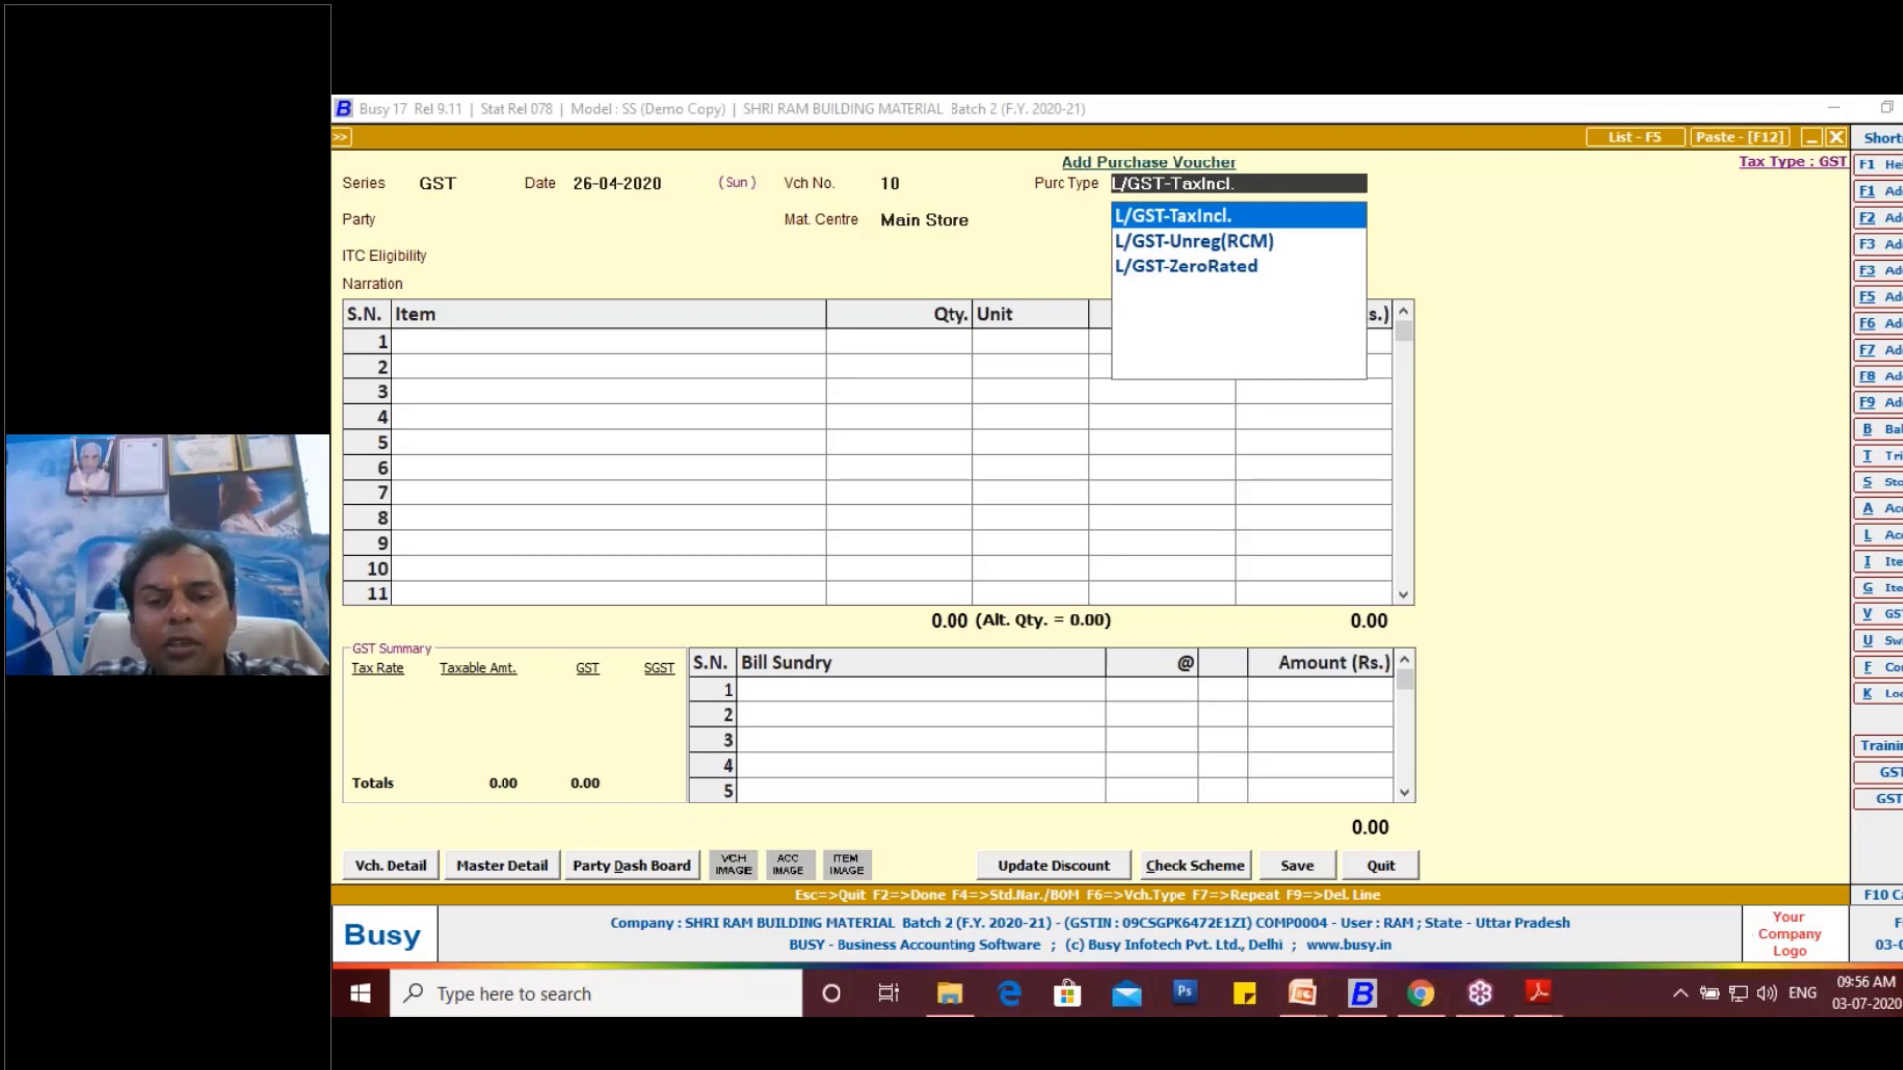
- Check the SGST and CGST rates on the Ambuja invoice and set the voucher's purchase type to L/GST-28%
key(alt+Tab)
scroll(1031, 787, down, 7)
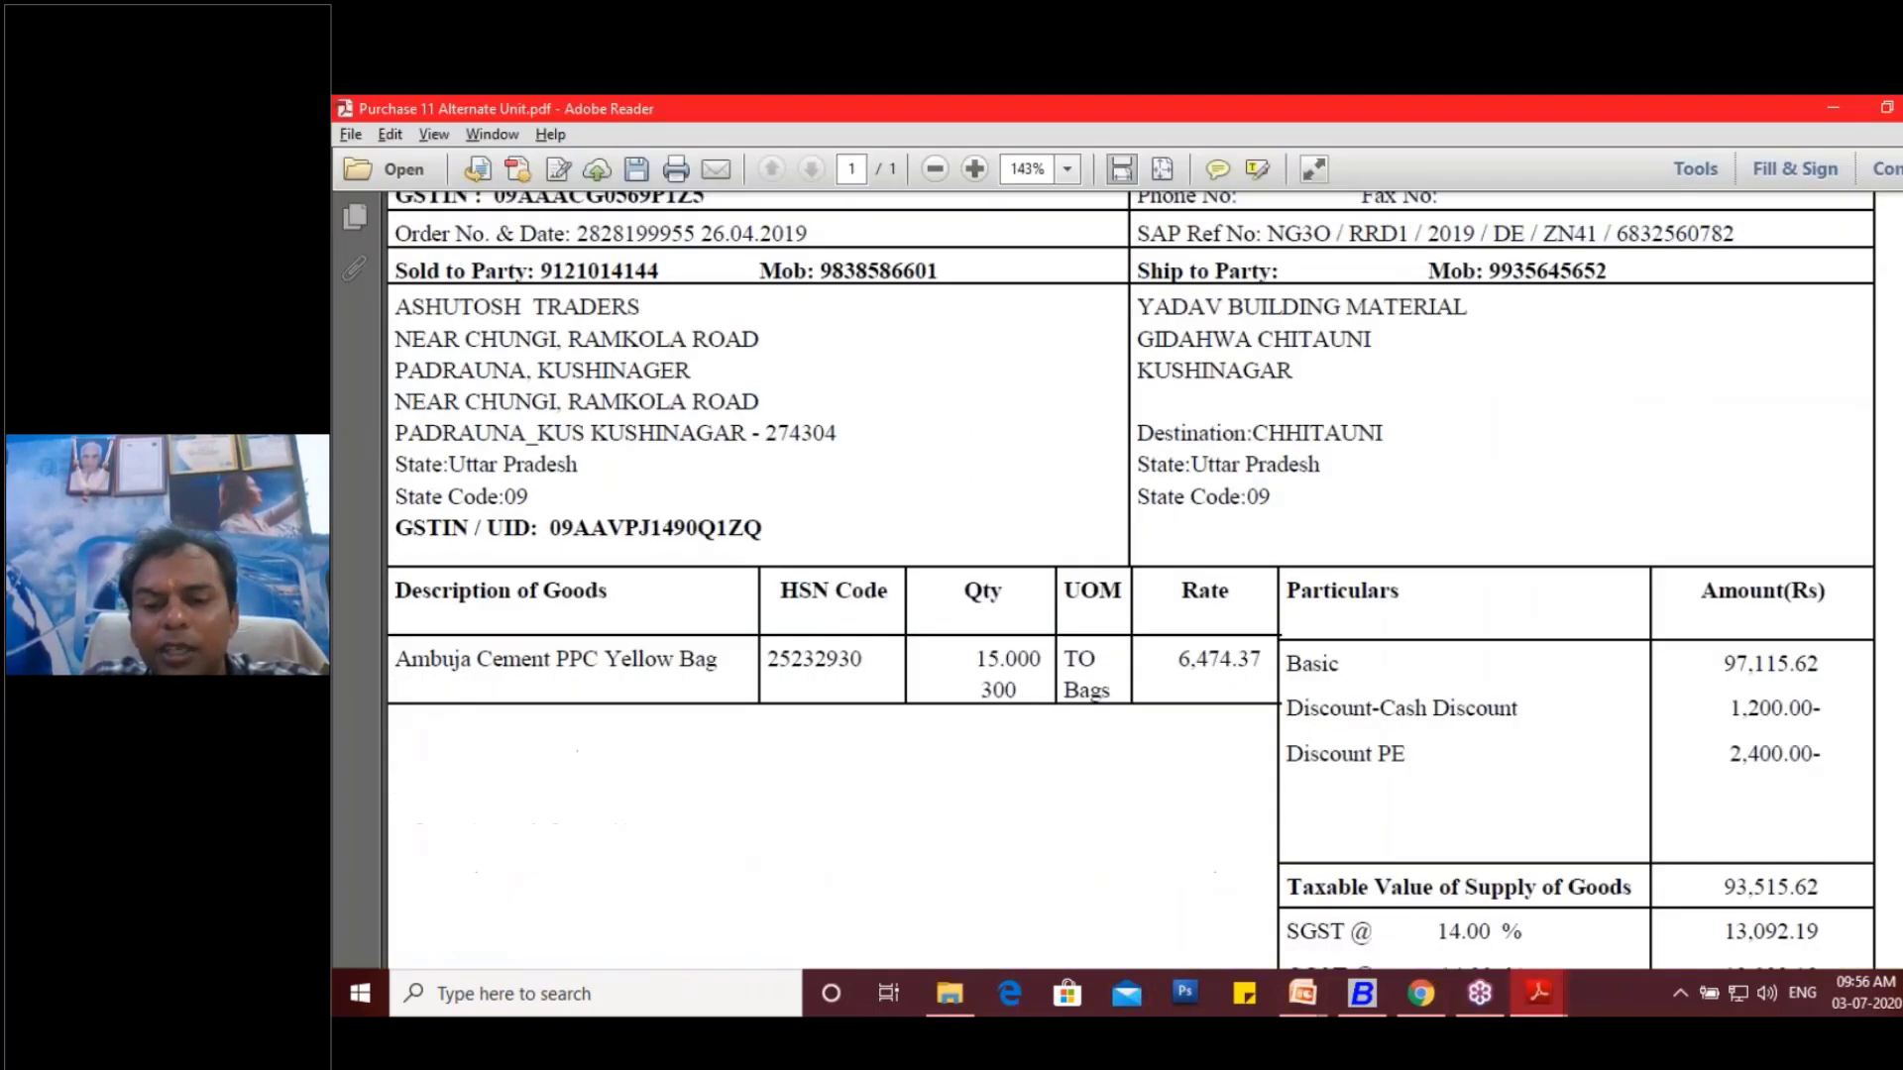
scroll(1422, 539, down, 1)
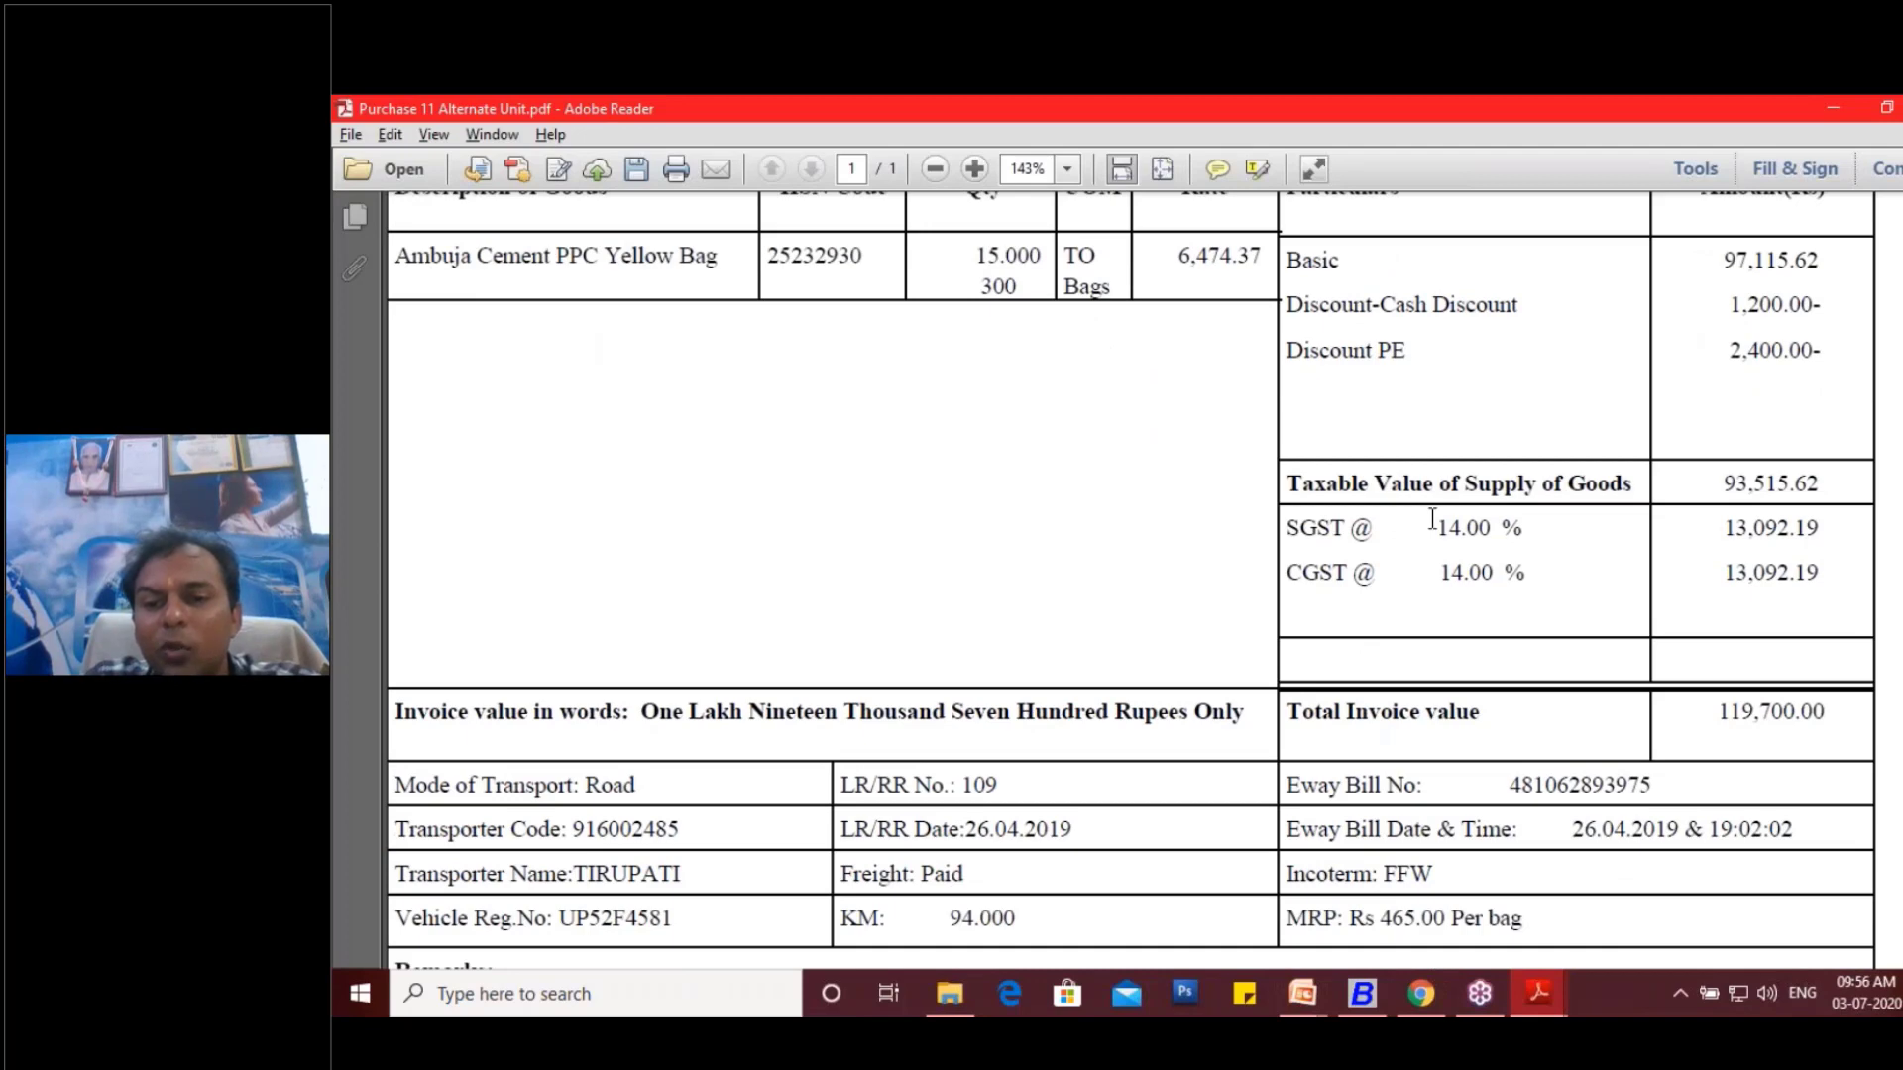
drag(1437, 529, 1521, 518)
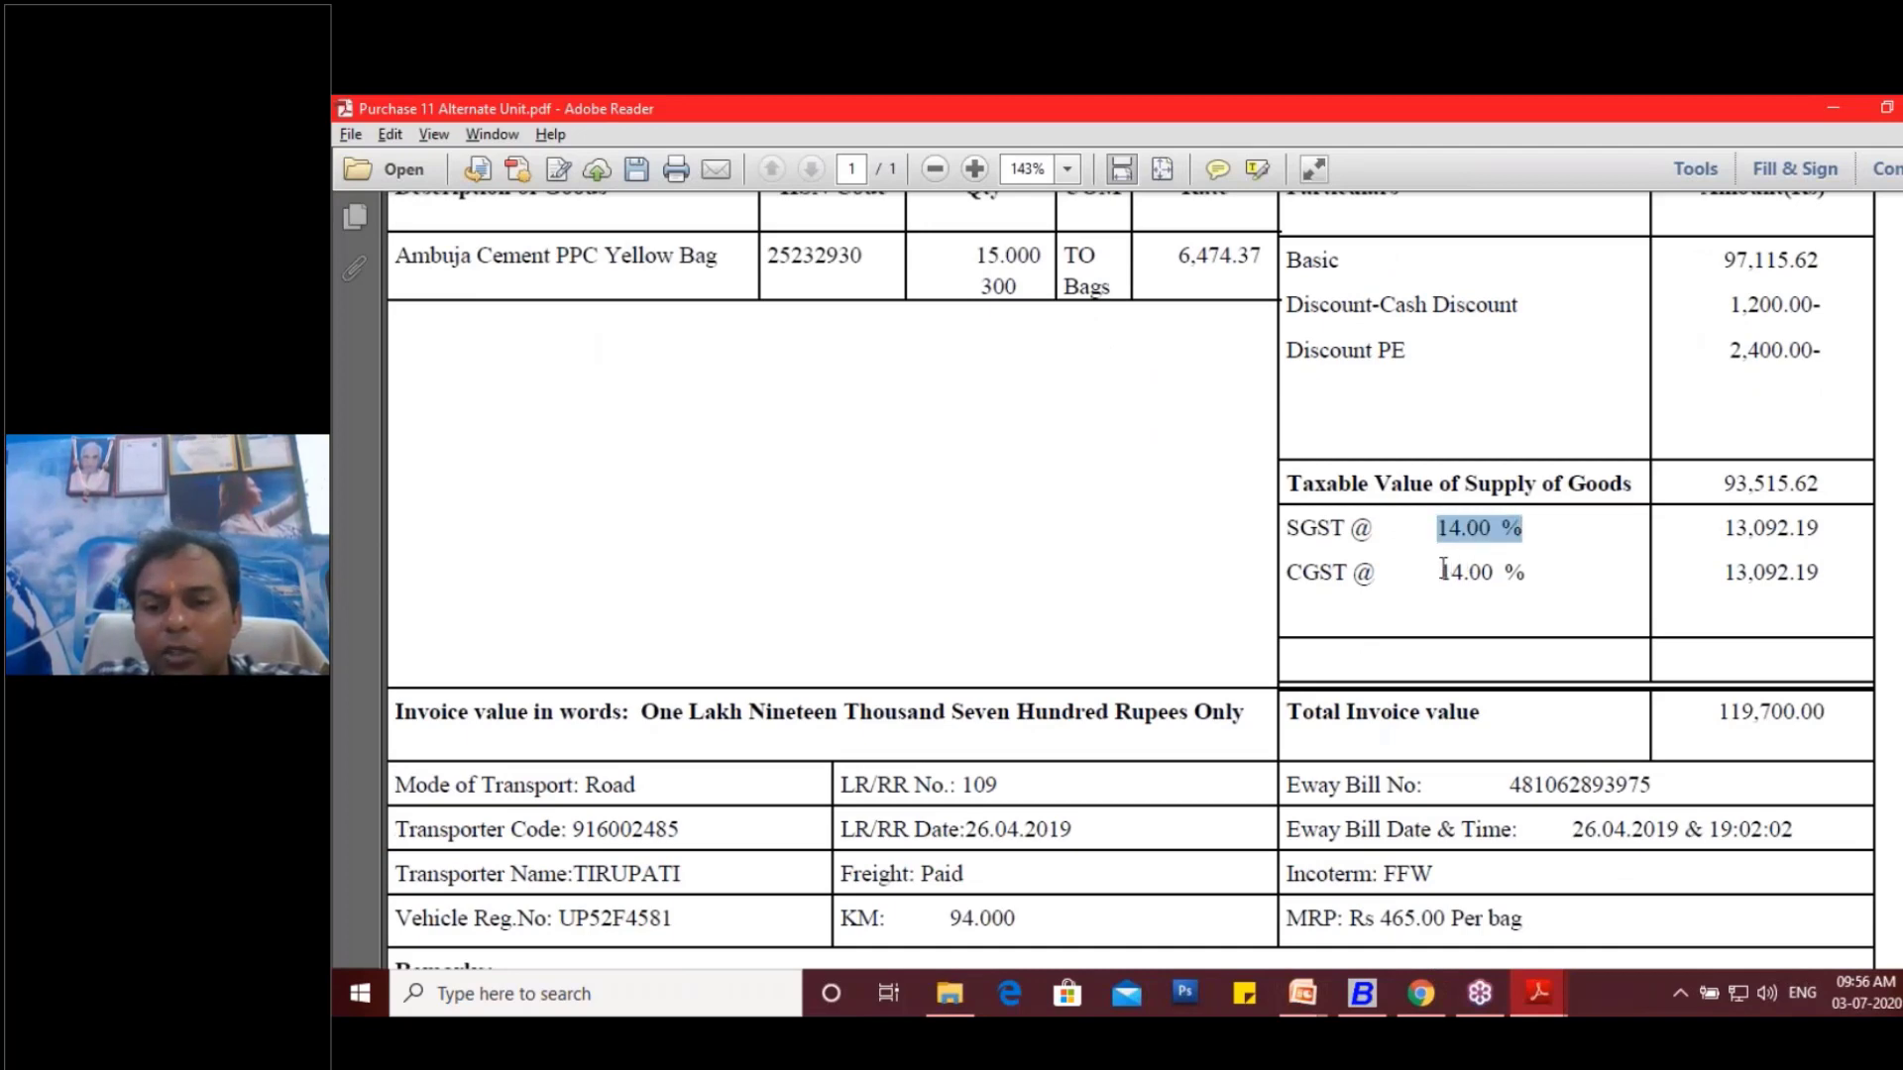
drag(1442, 572, 1524, 573)
scroll(1131, 574, up, 5)
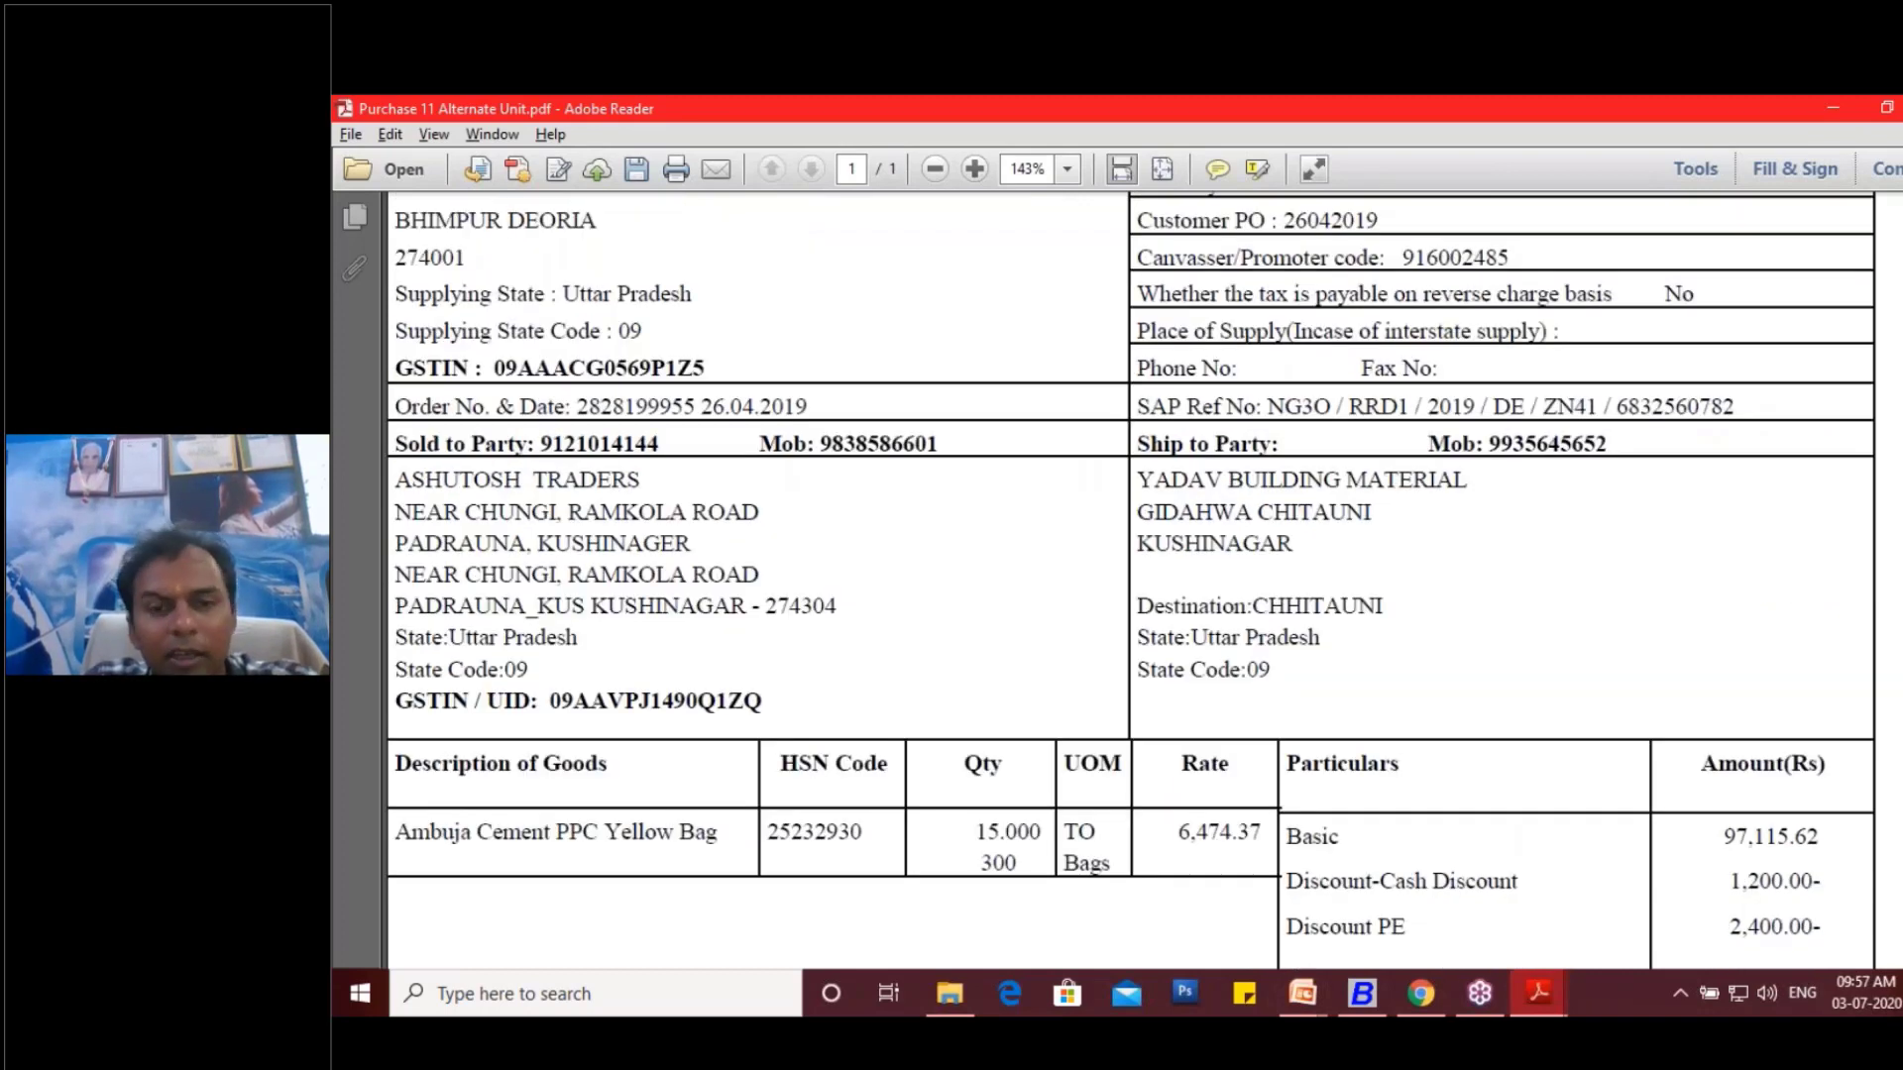
key(alt+Tab)
key(BackSpace)
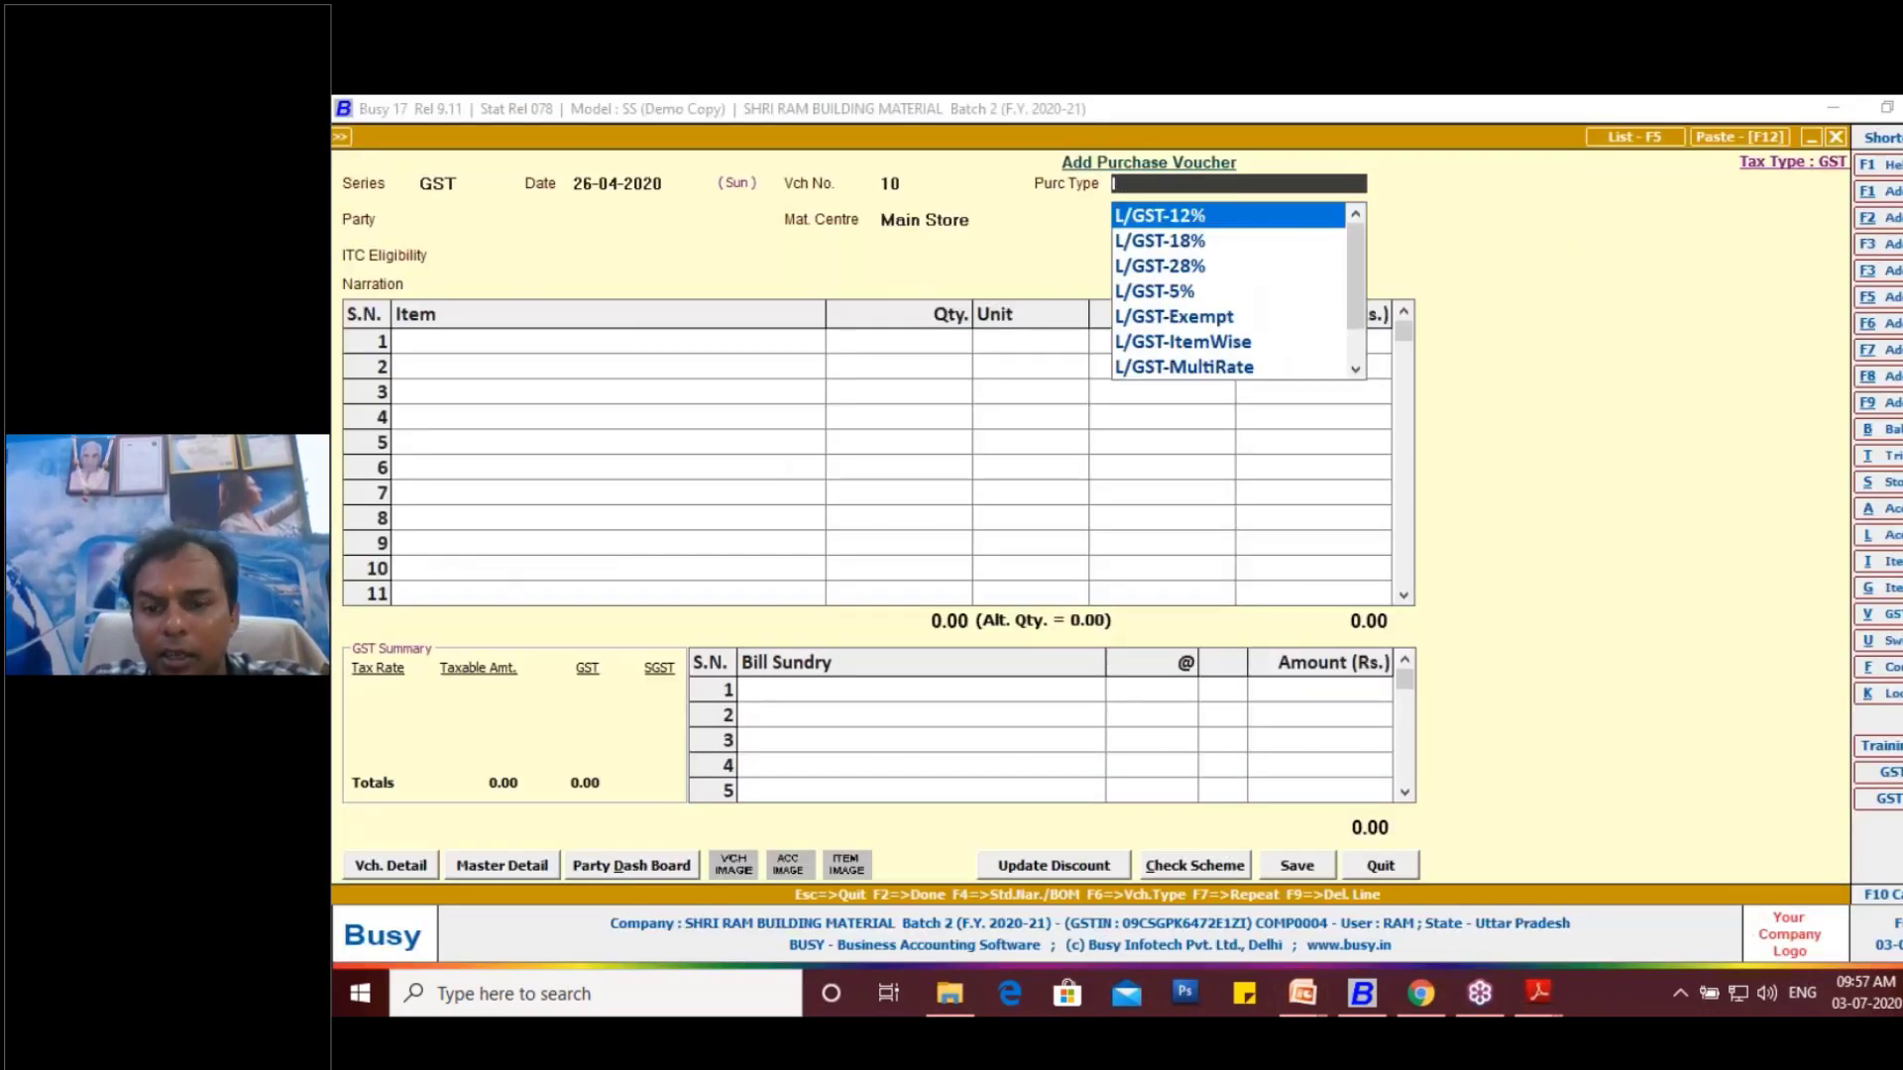
key(Down)
key(Down)
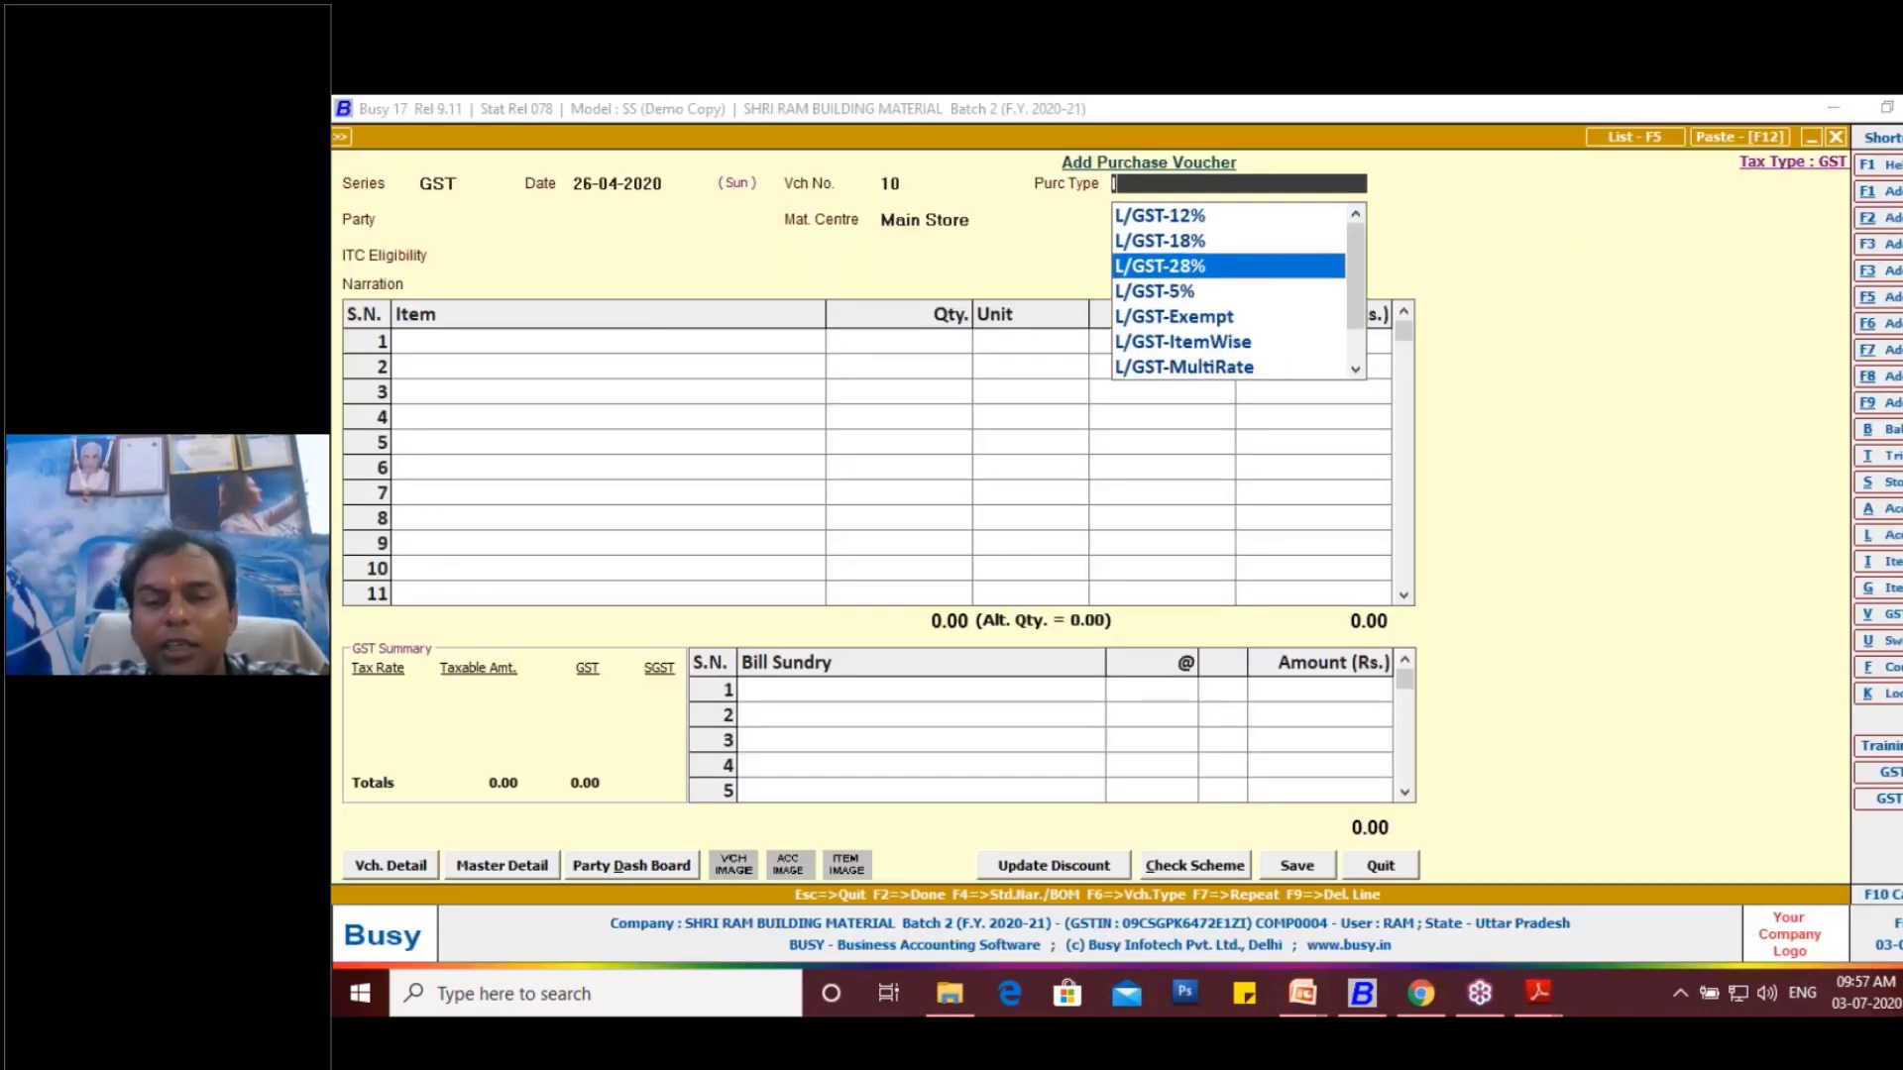
key(Return)
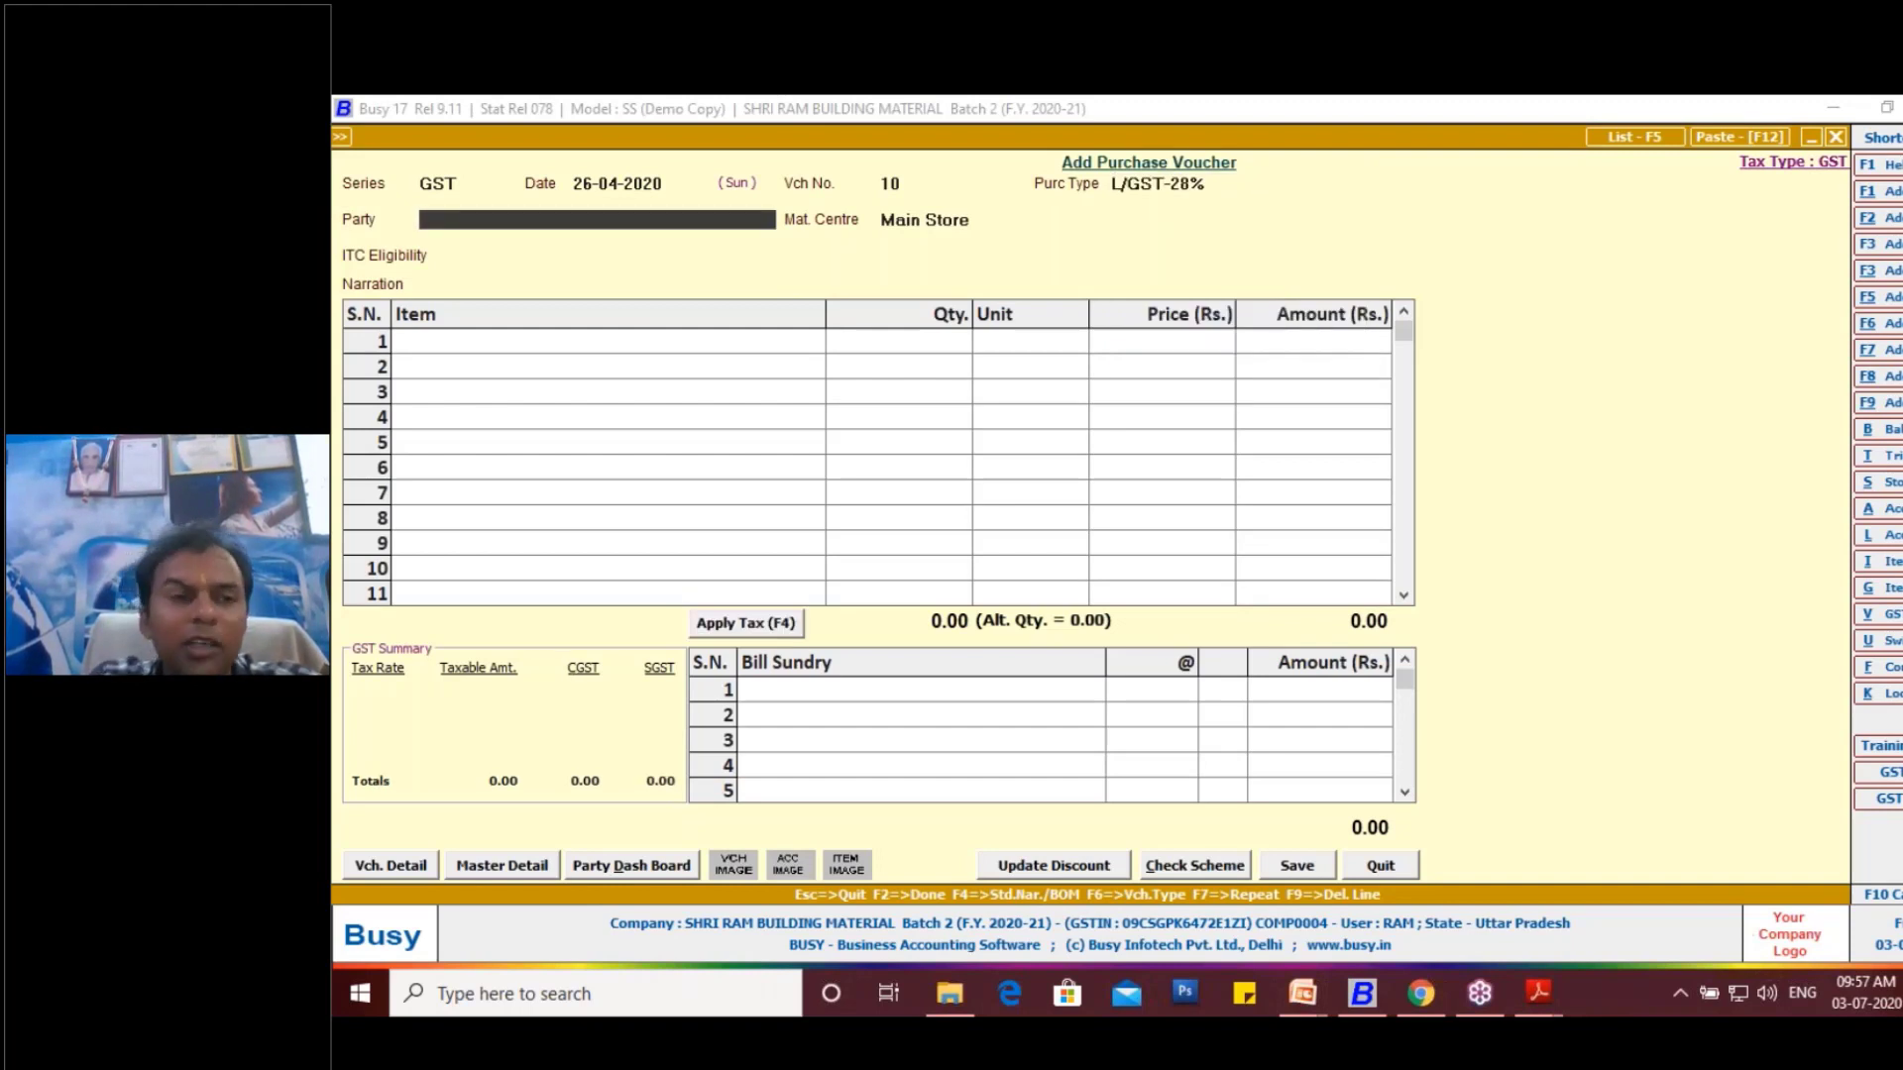
- Choose Ashutosh Traders Pvt Ltd as the party, keep the Main Store material centre, and set ITC eligibility to Input Goods/Services
key(space)
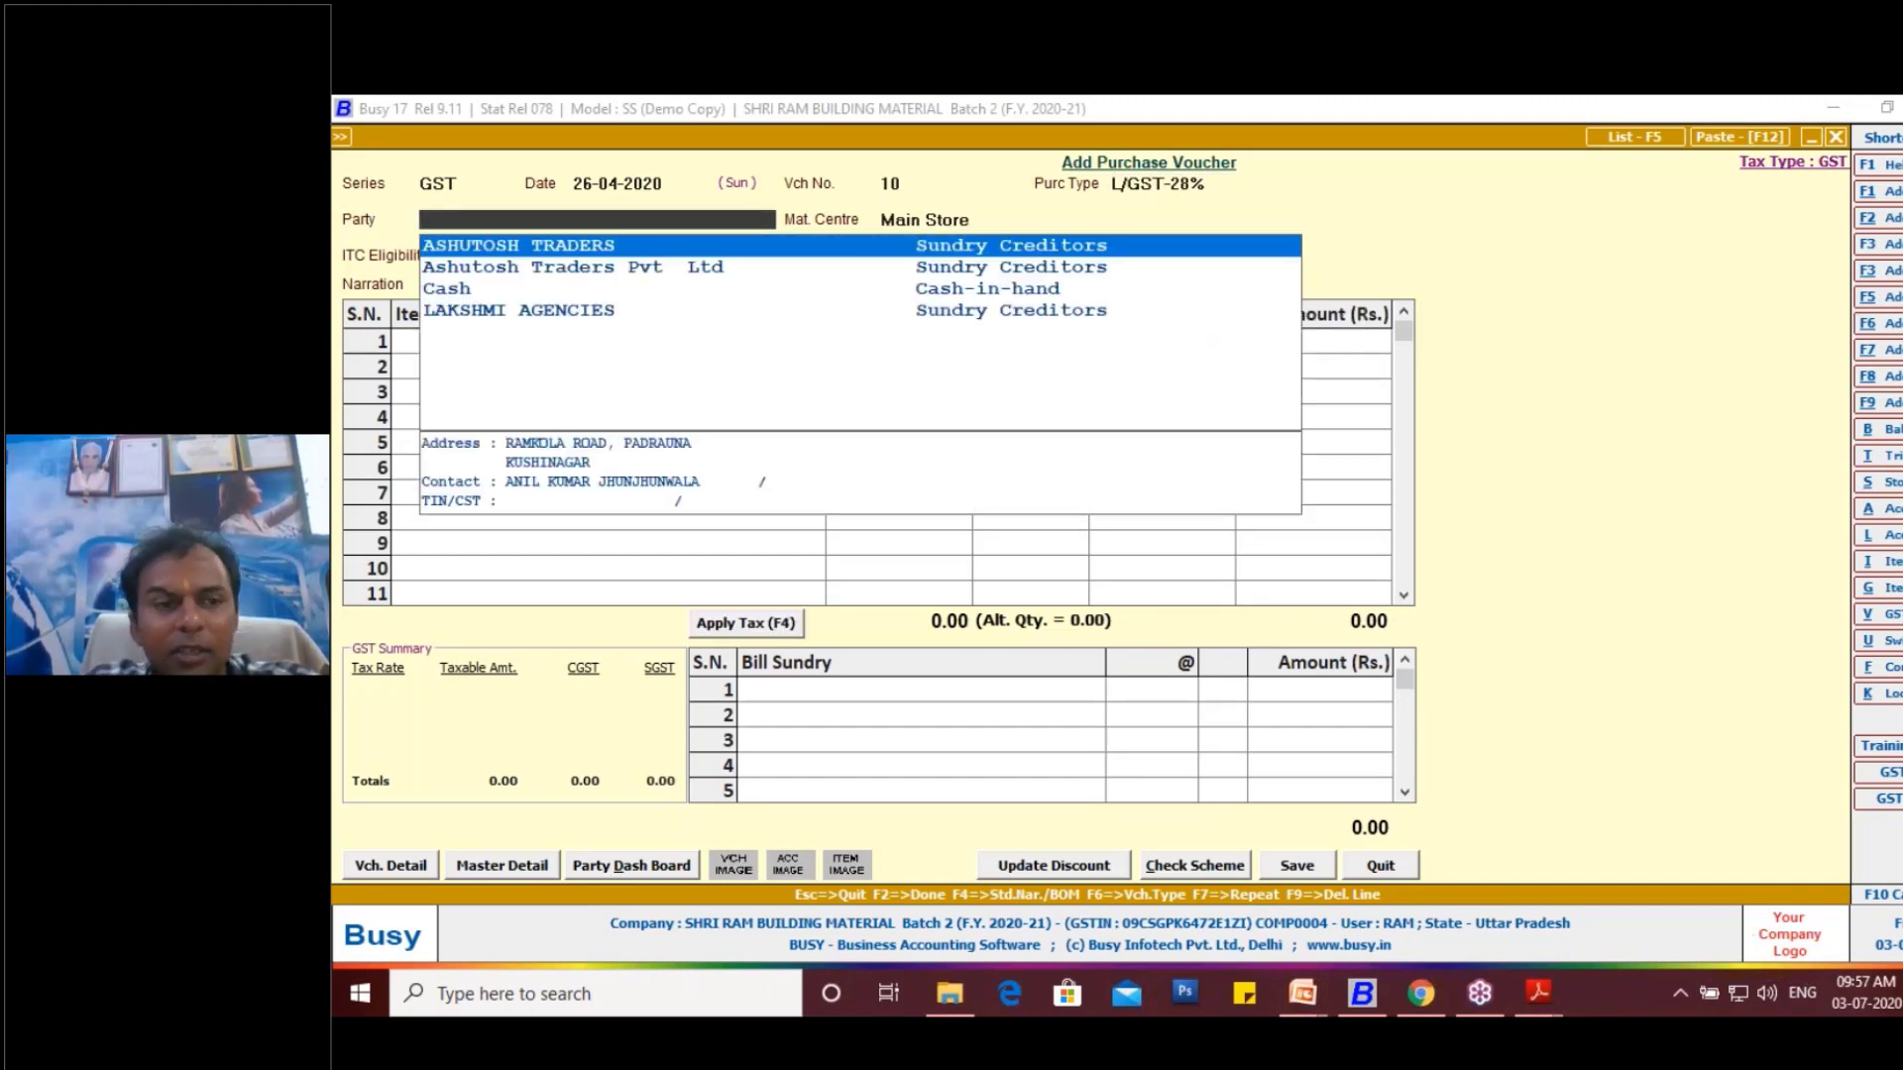
key(Down)
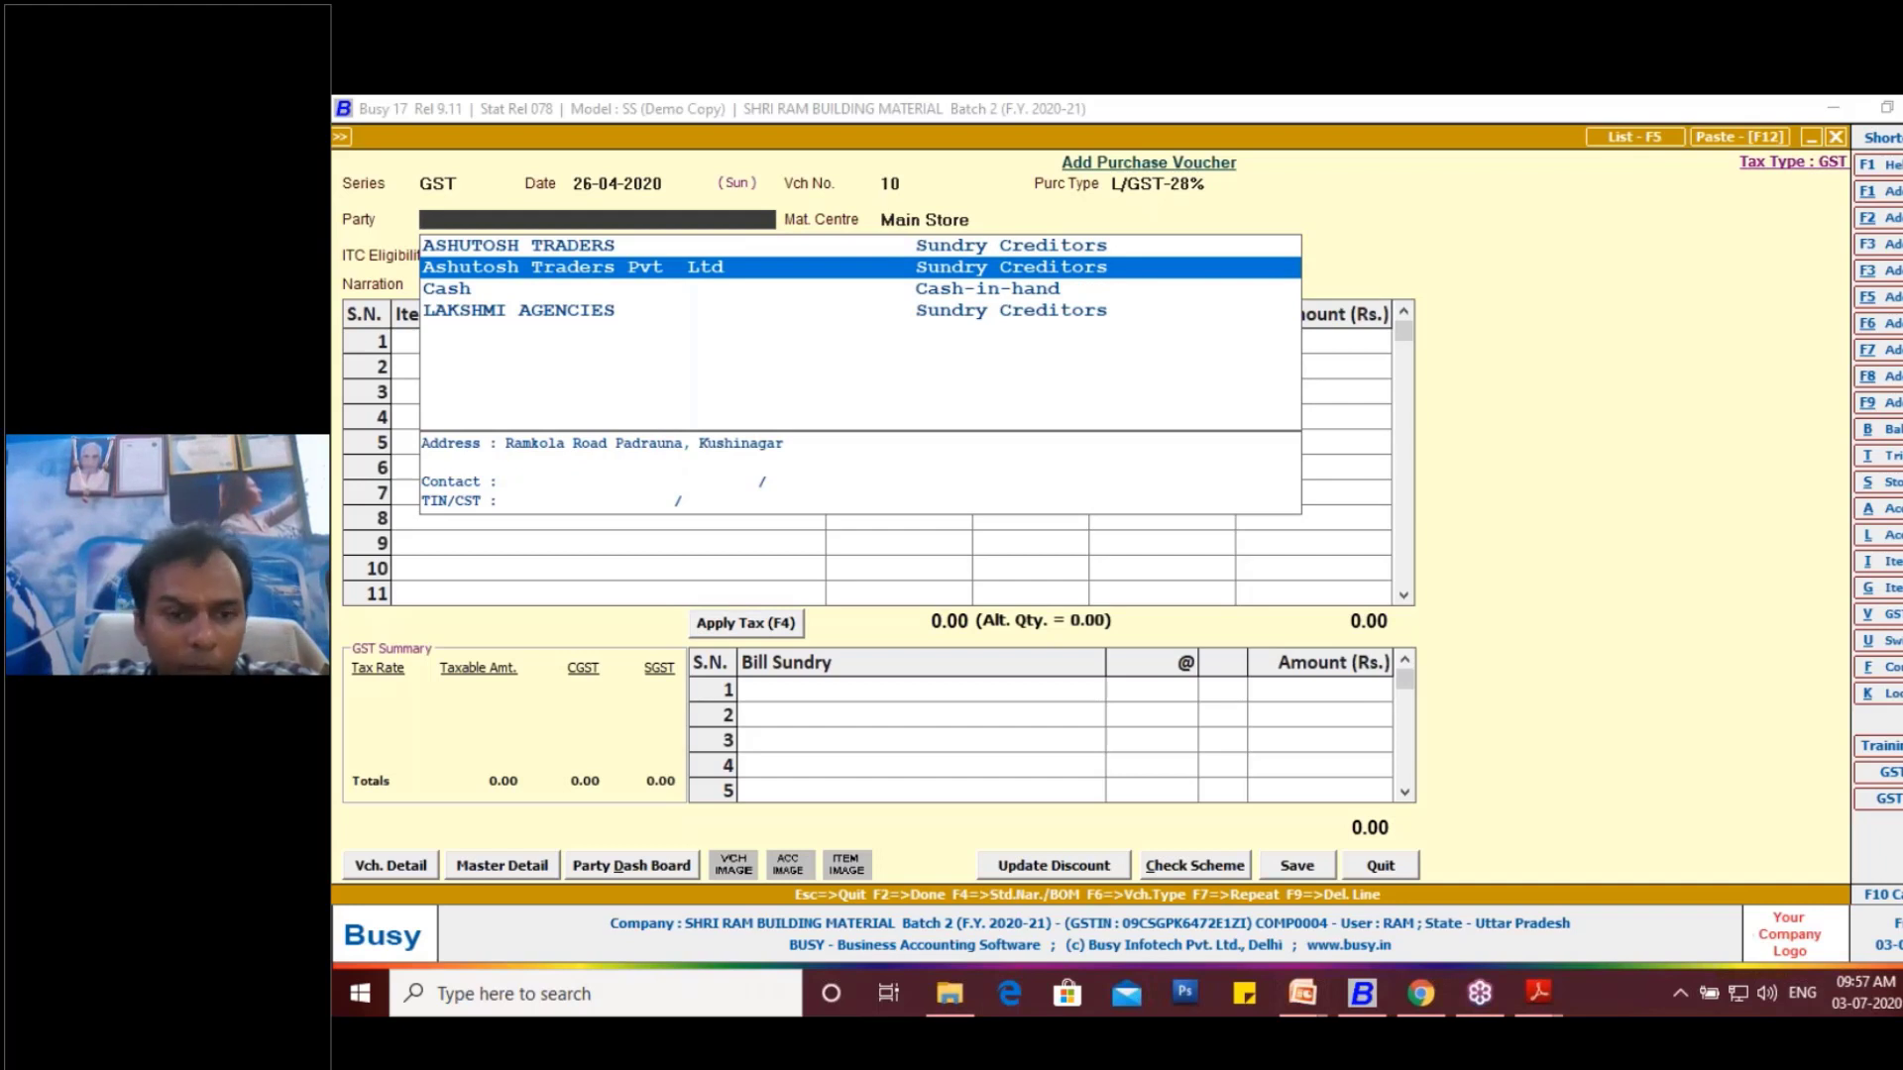
key(Down)
key(Up)
key(Up)
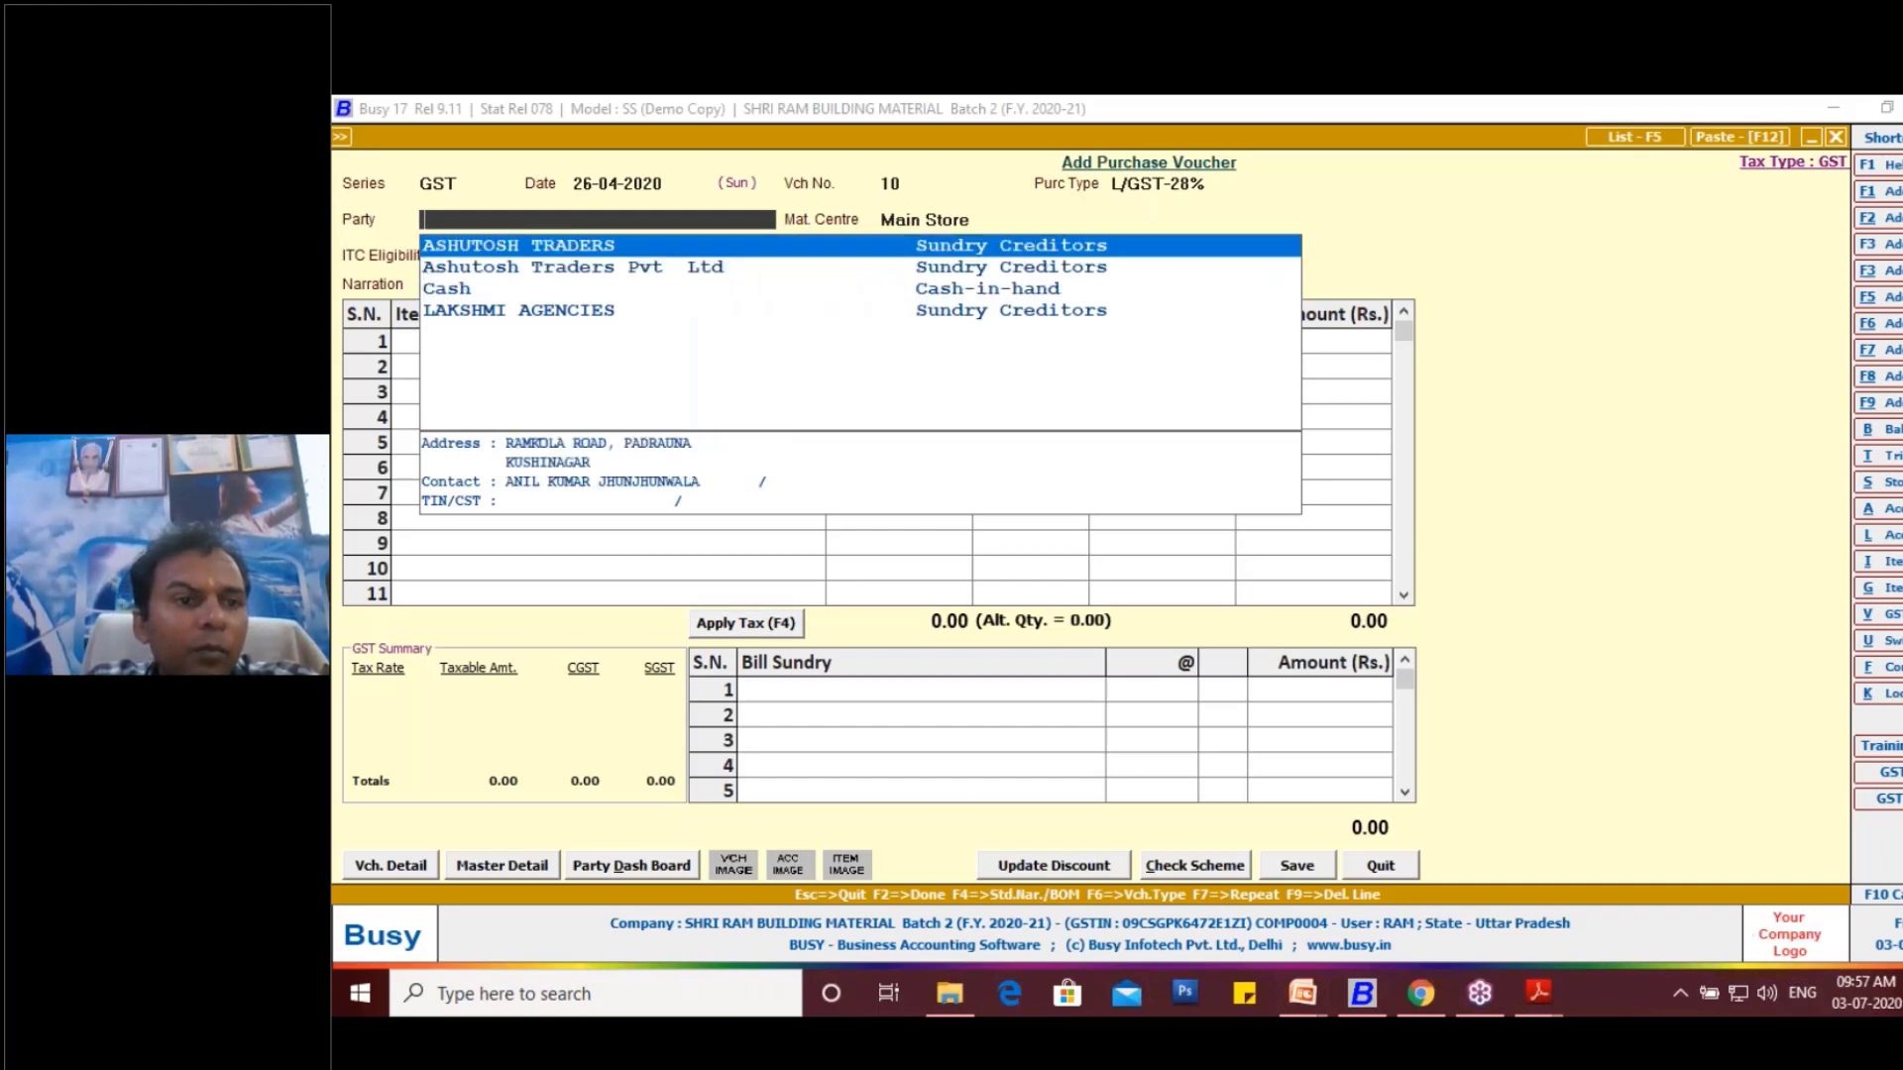
key(Down)
key(Return)
key(Return)
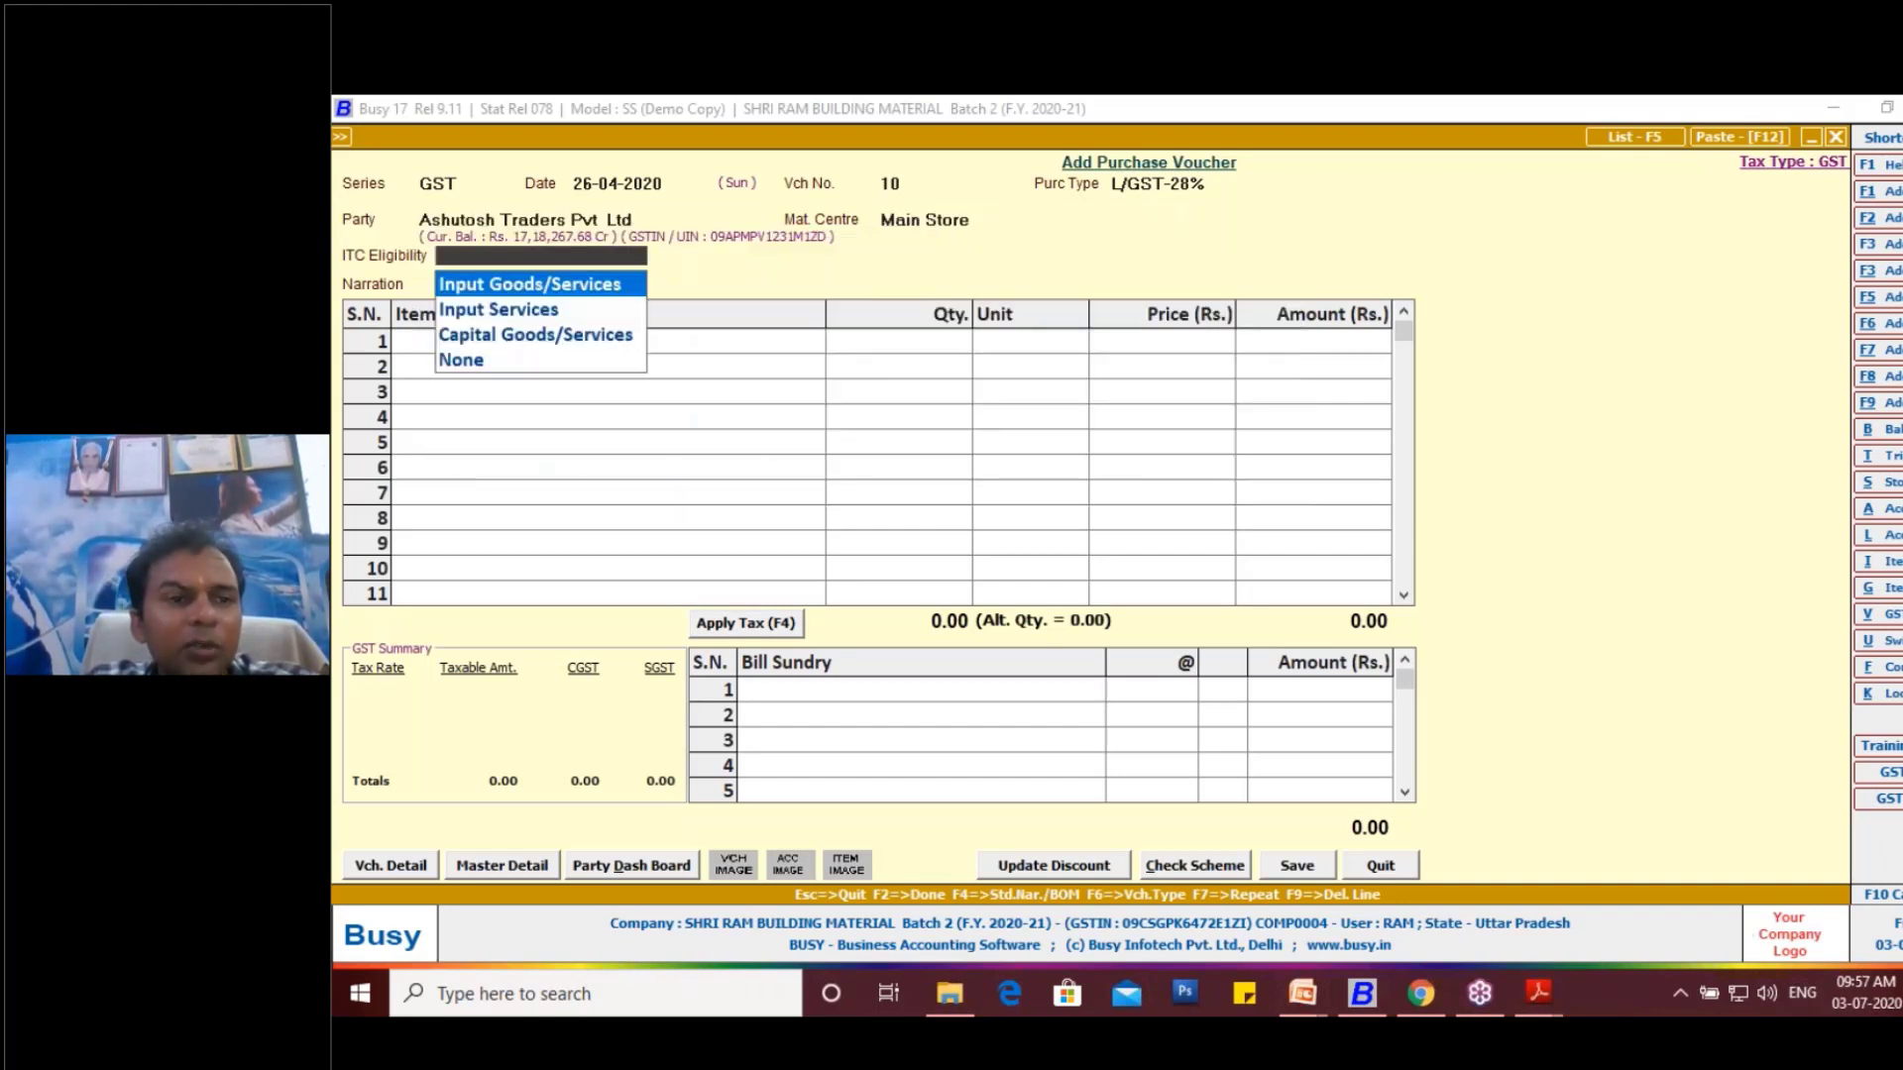
key(Return)
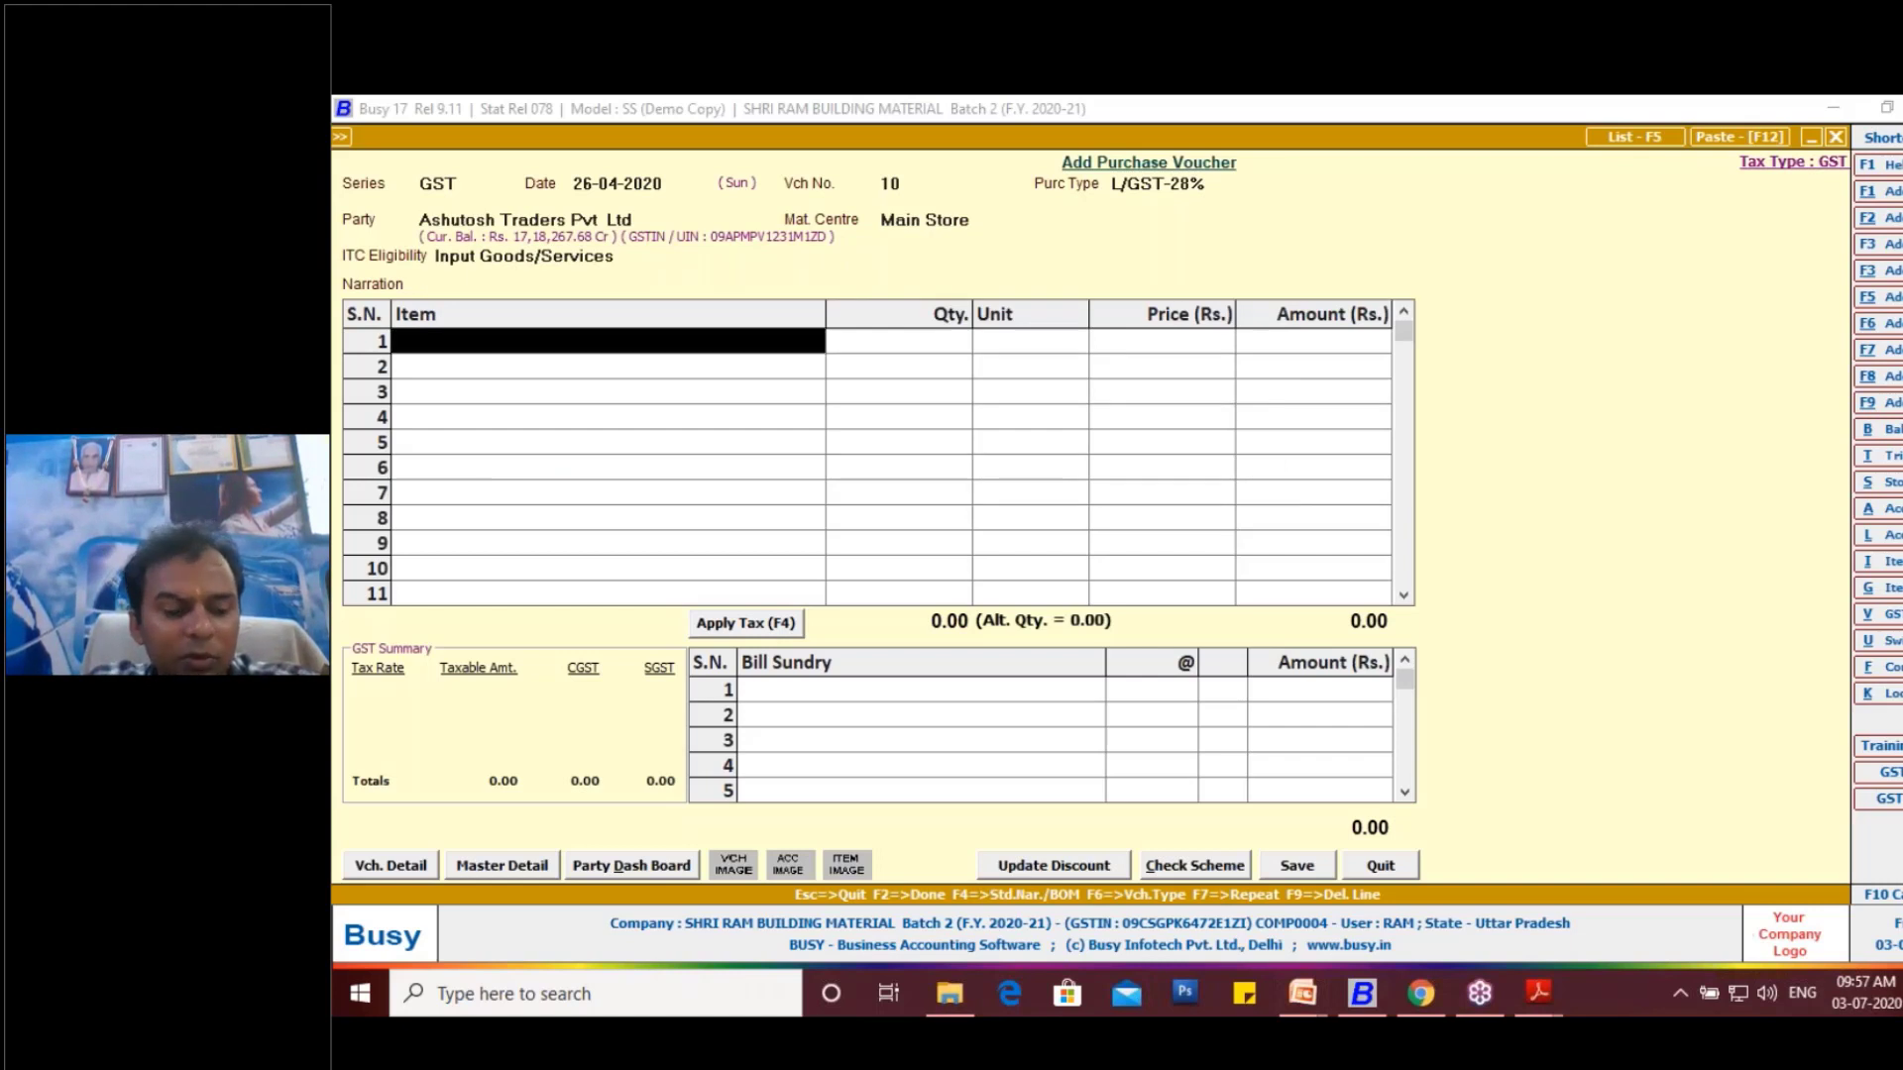
- Enter the existing AMBUJA CEMENT PPC YELLOW BAG as the voucher's first item
text(a)
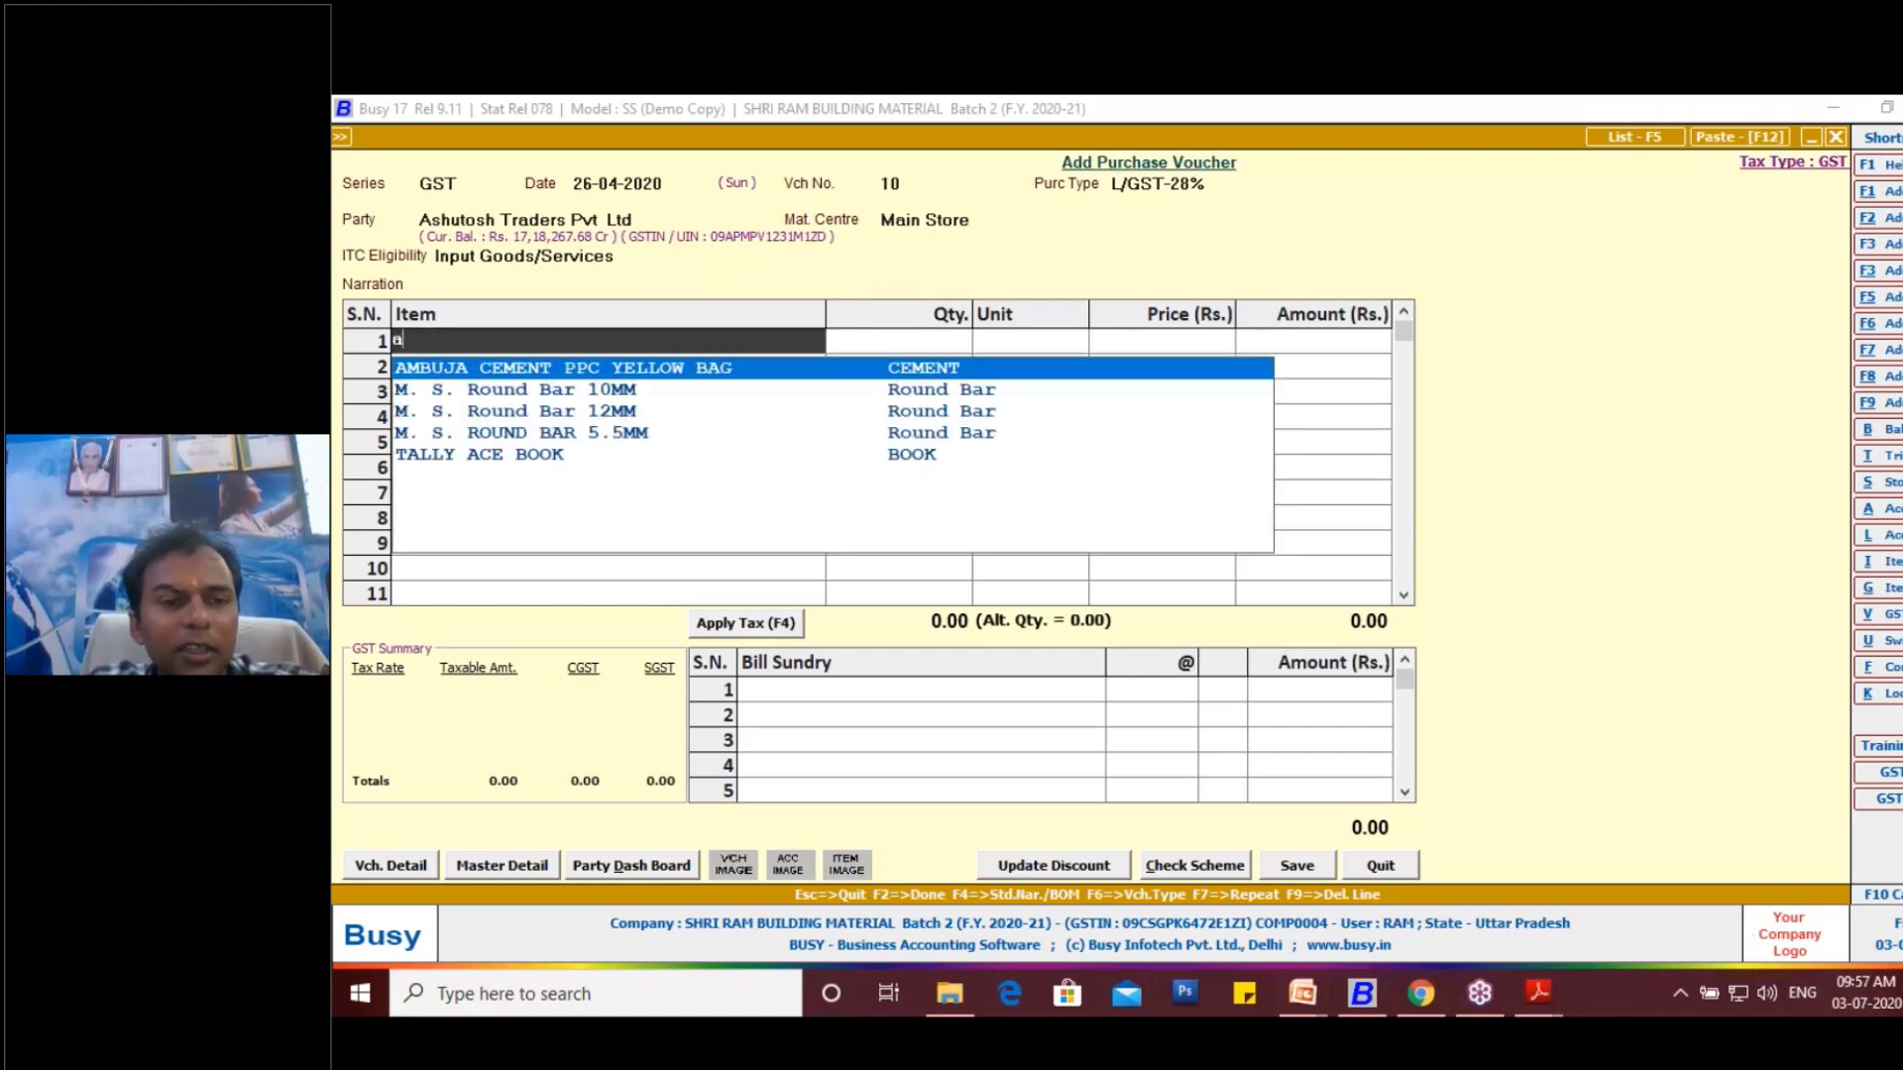
key(Return)
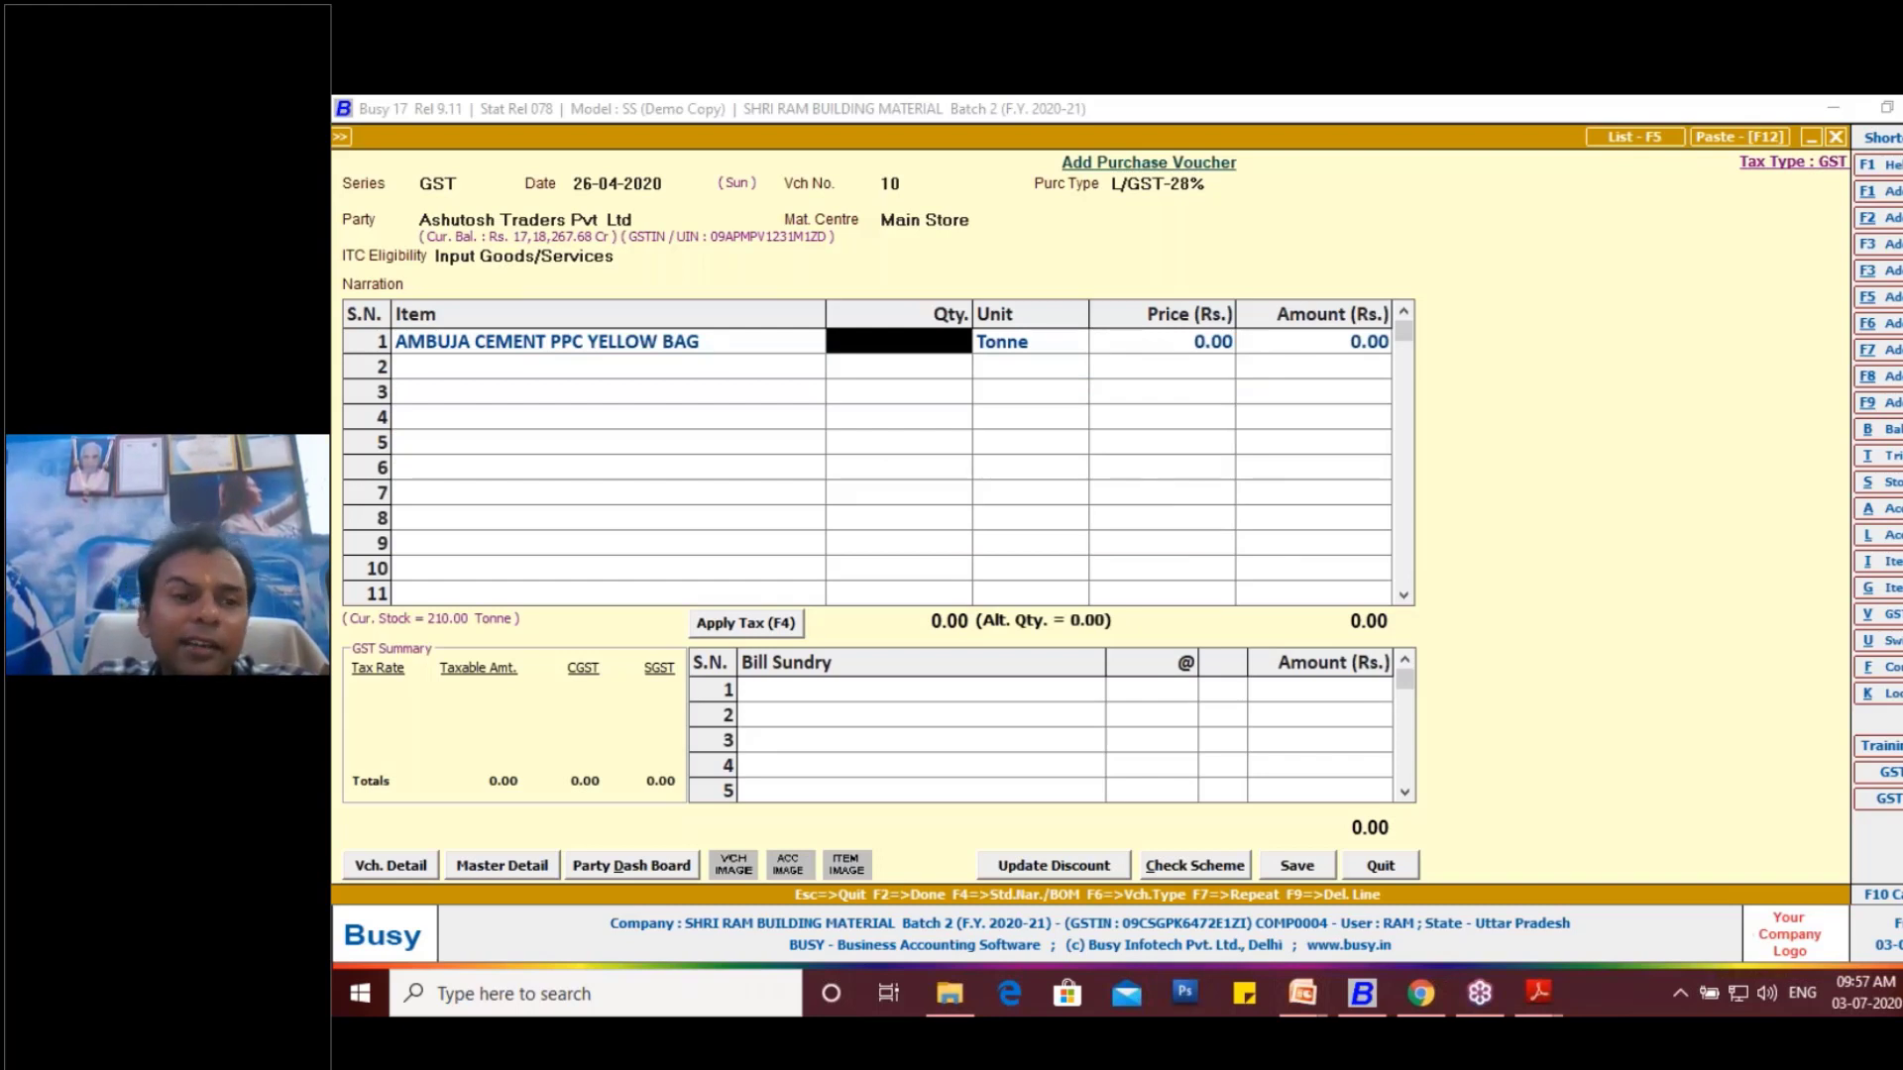
- Start a new item master from the first item line and name it with the goods description copied from the Ambuja invoice
click(619, 348)
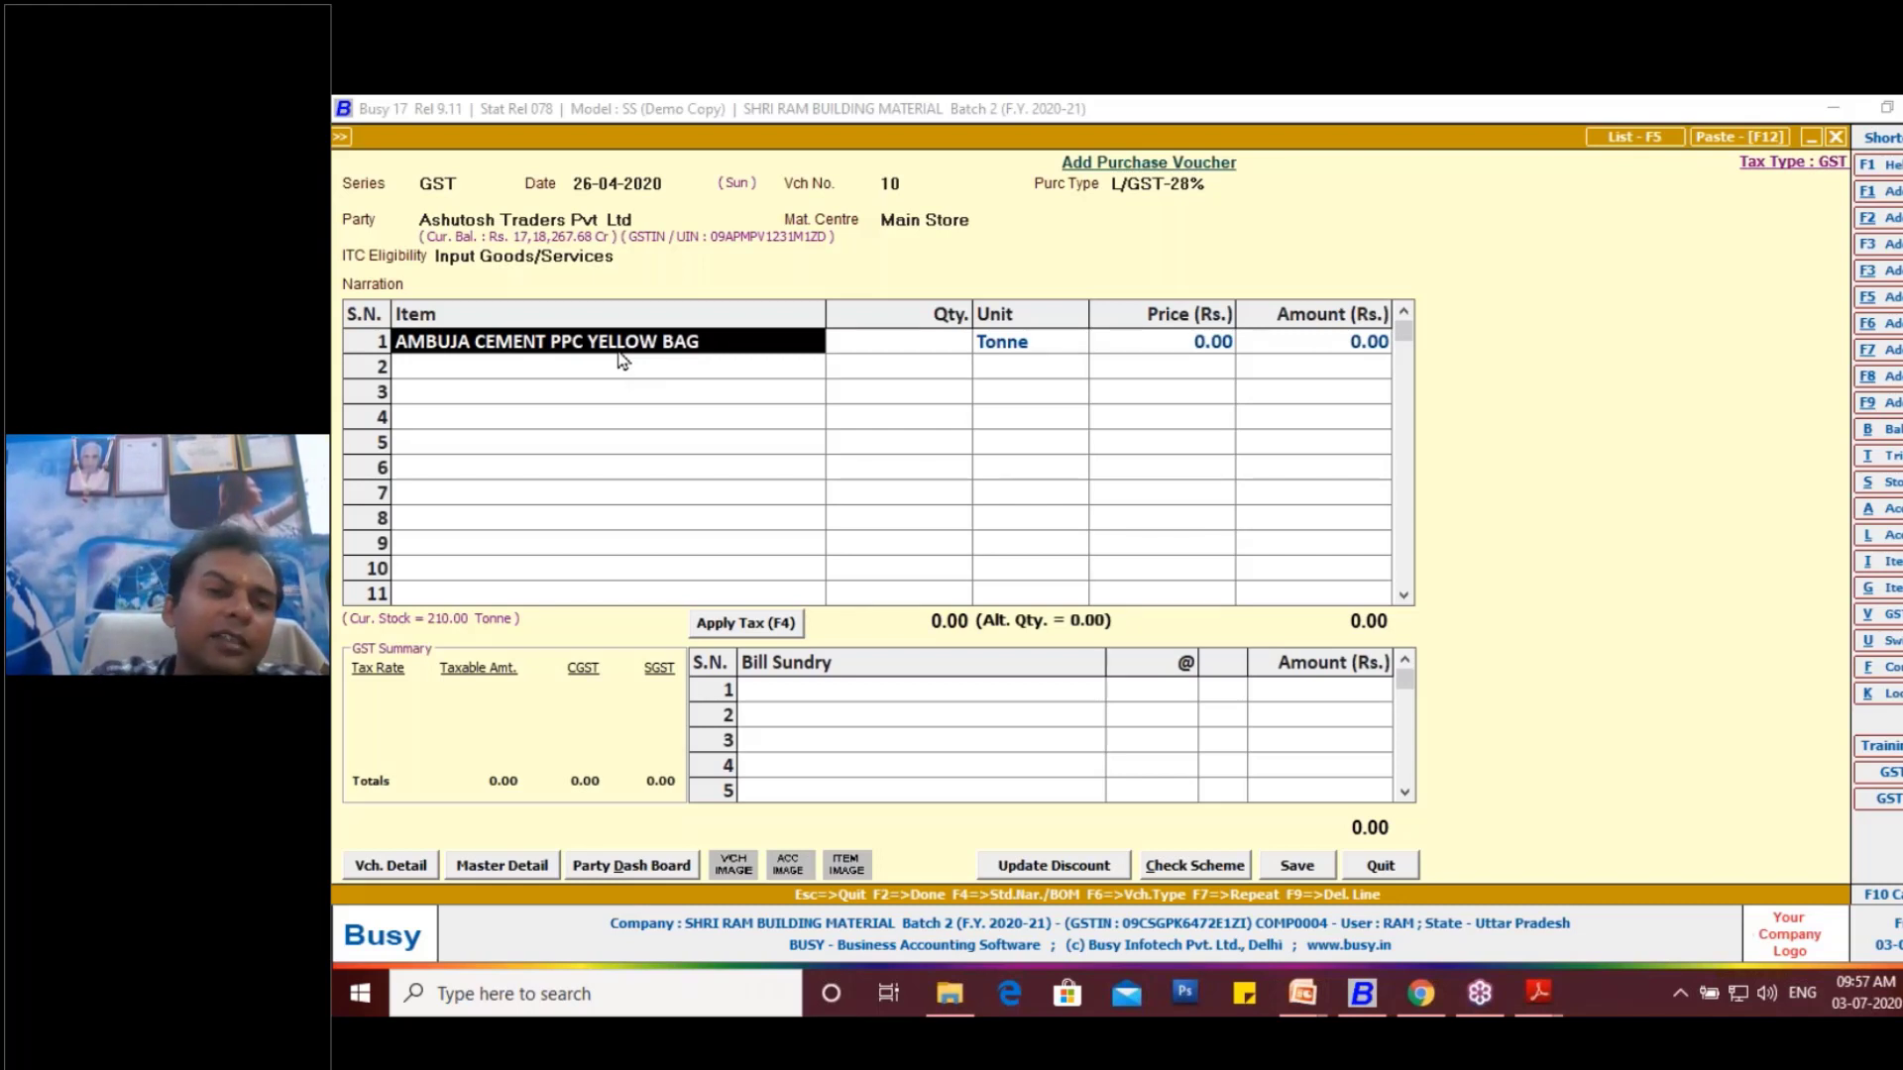
key(alt+c)
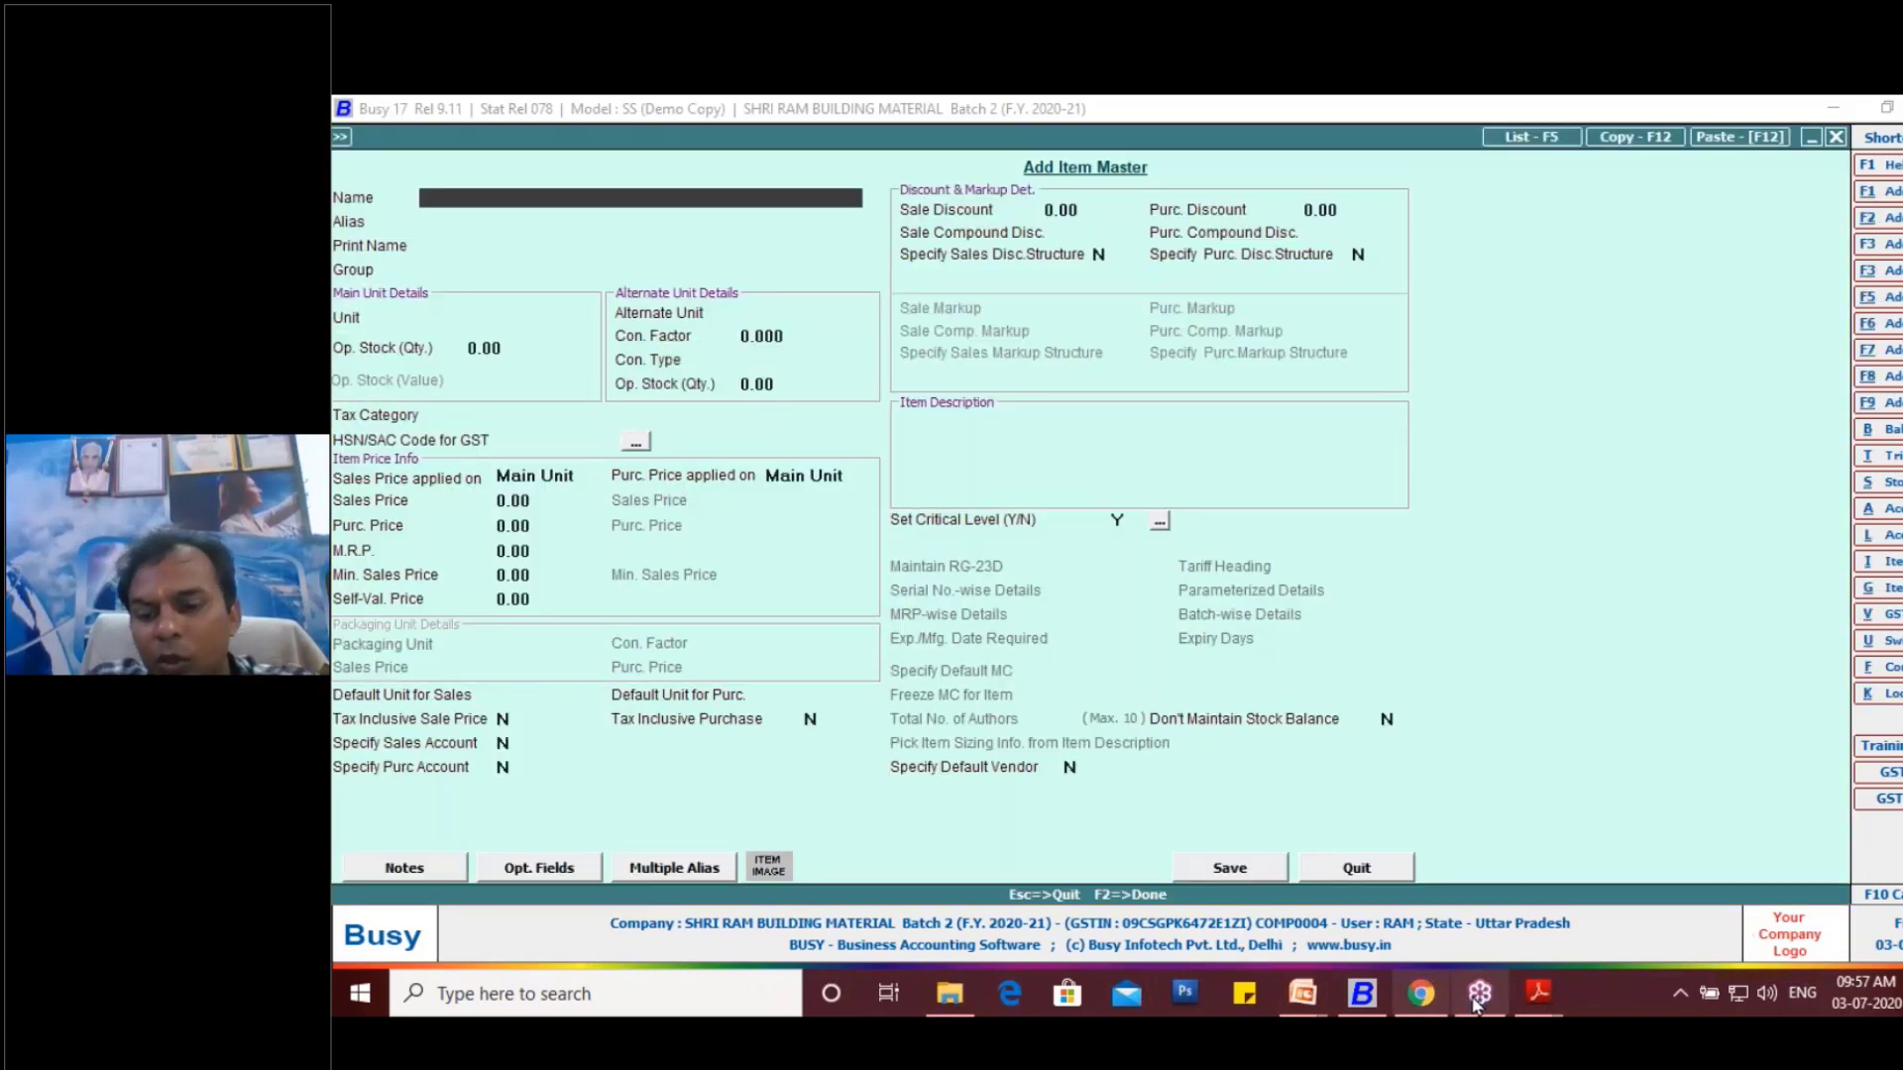
mouse_move(1539, 993)
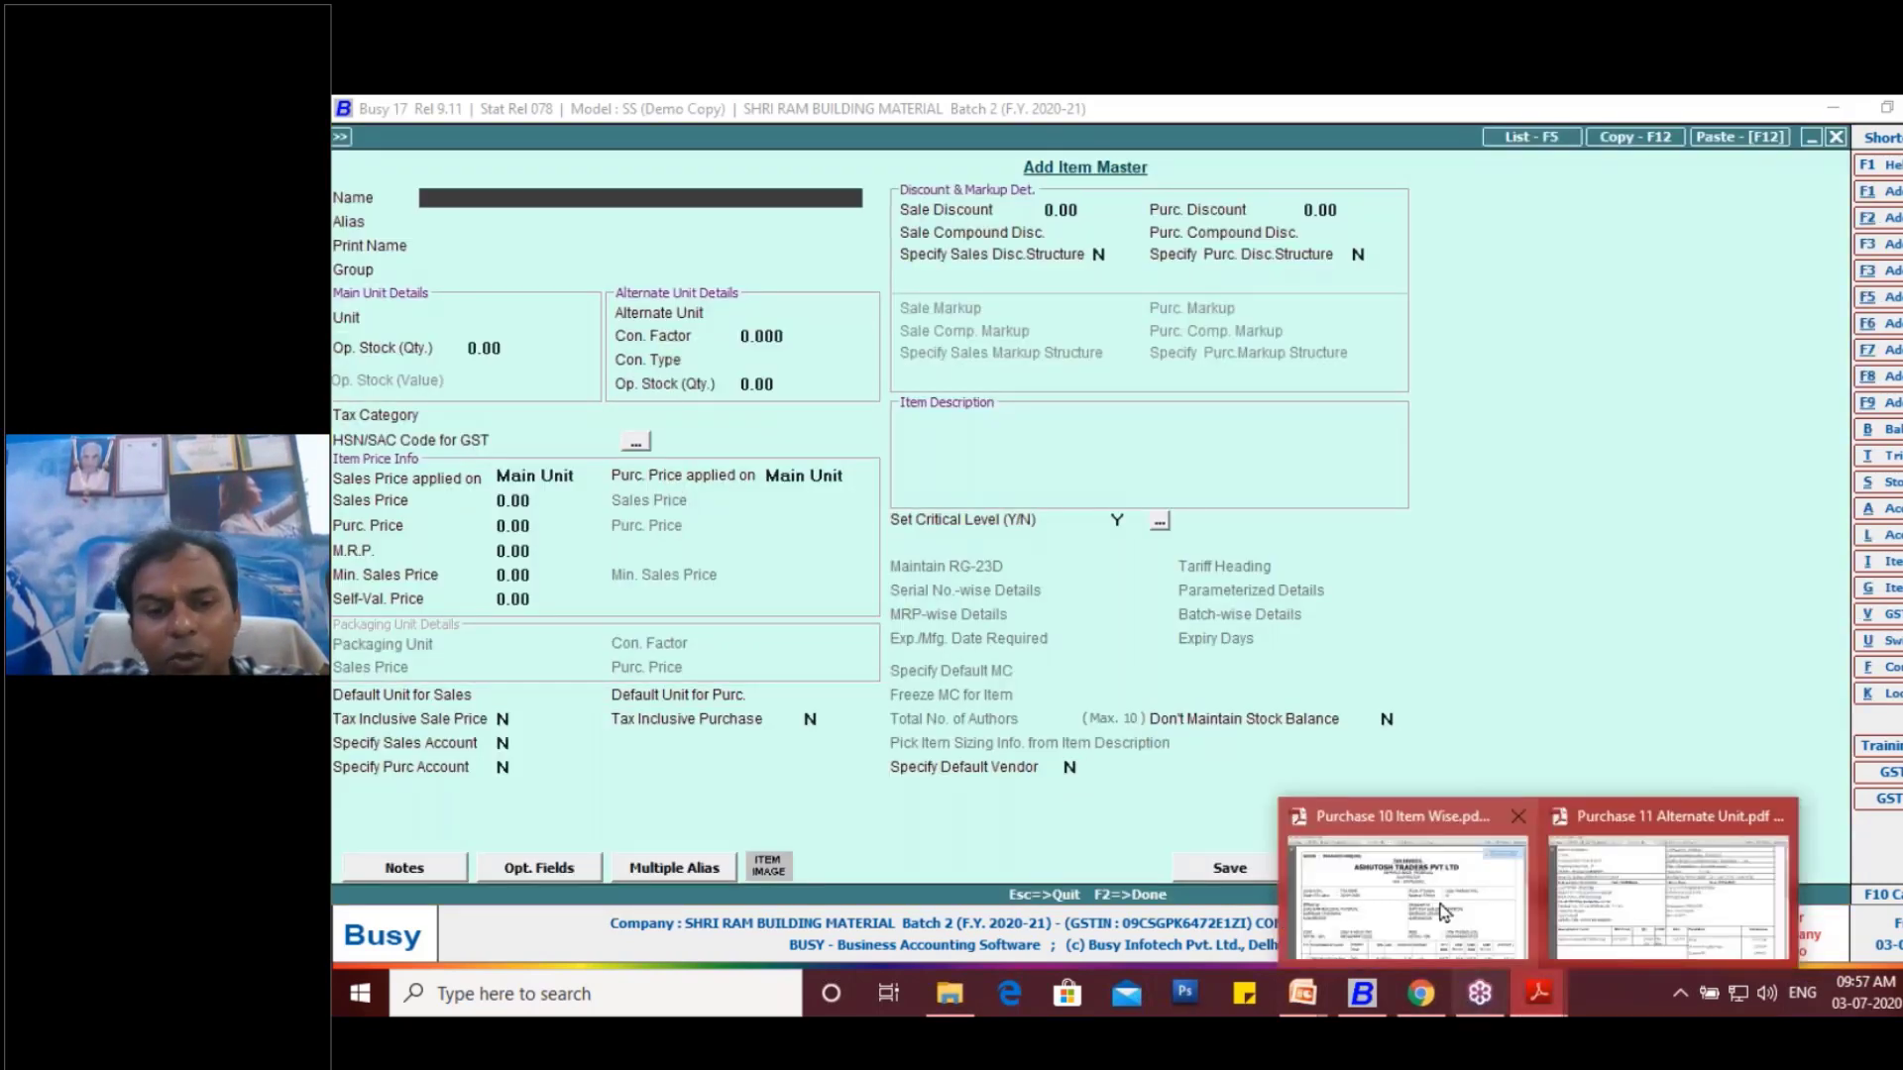
click(1600, 897)
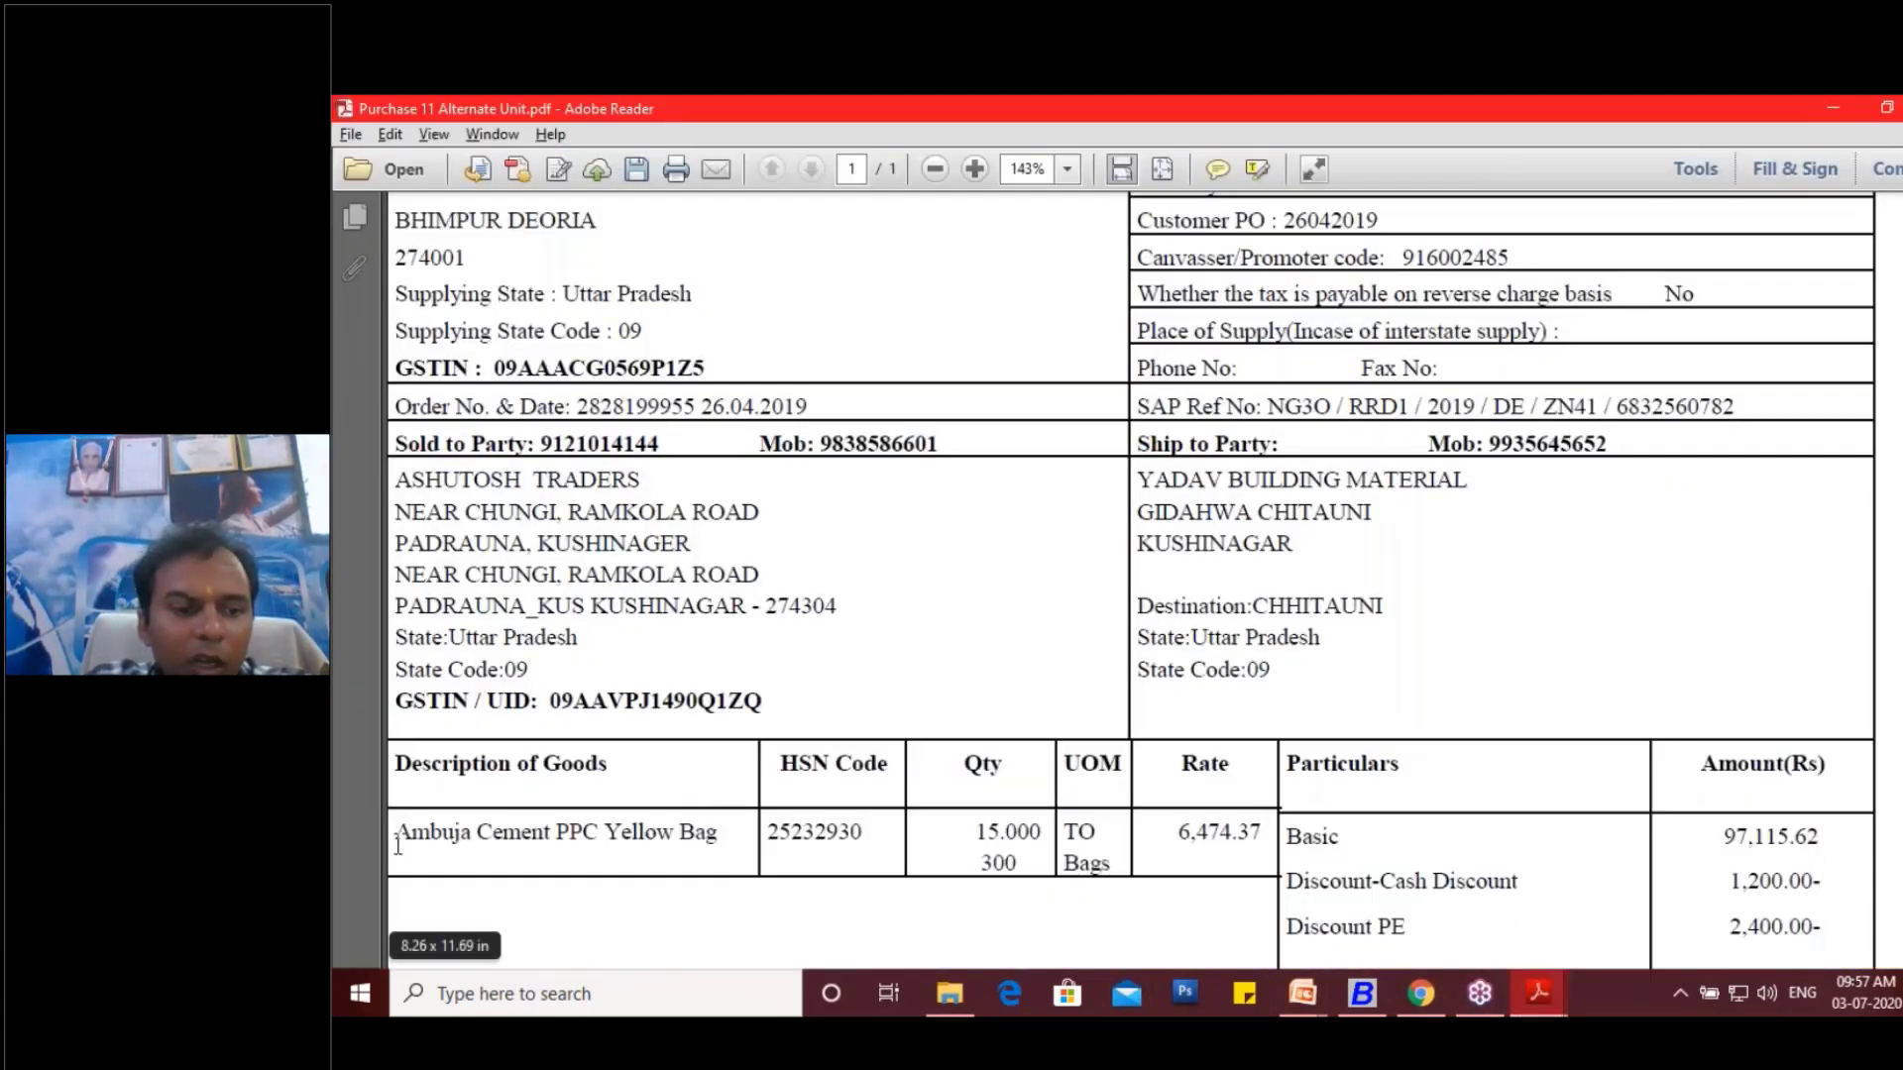
drag(397, 841, 719, 838)
key(ctrl+c)
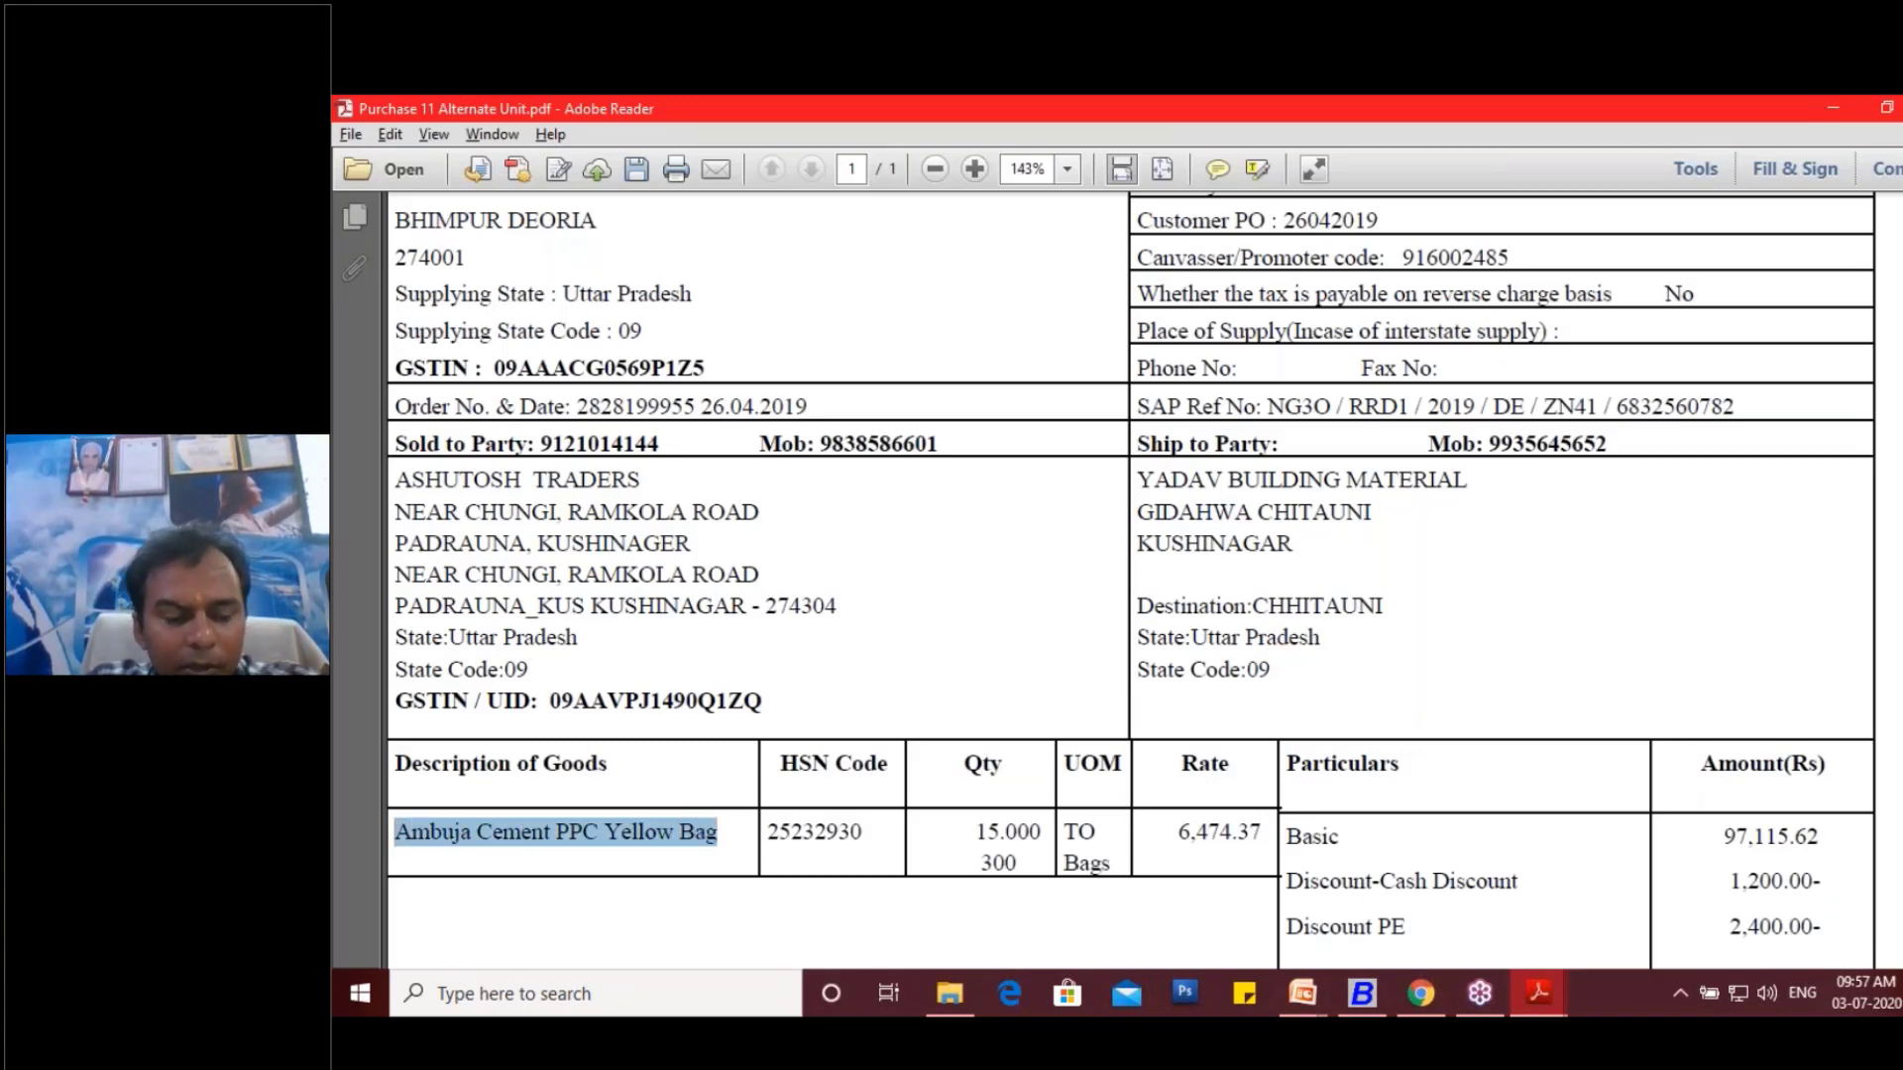
click(1366, 1006)
key(ctrl+v)
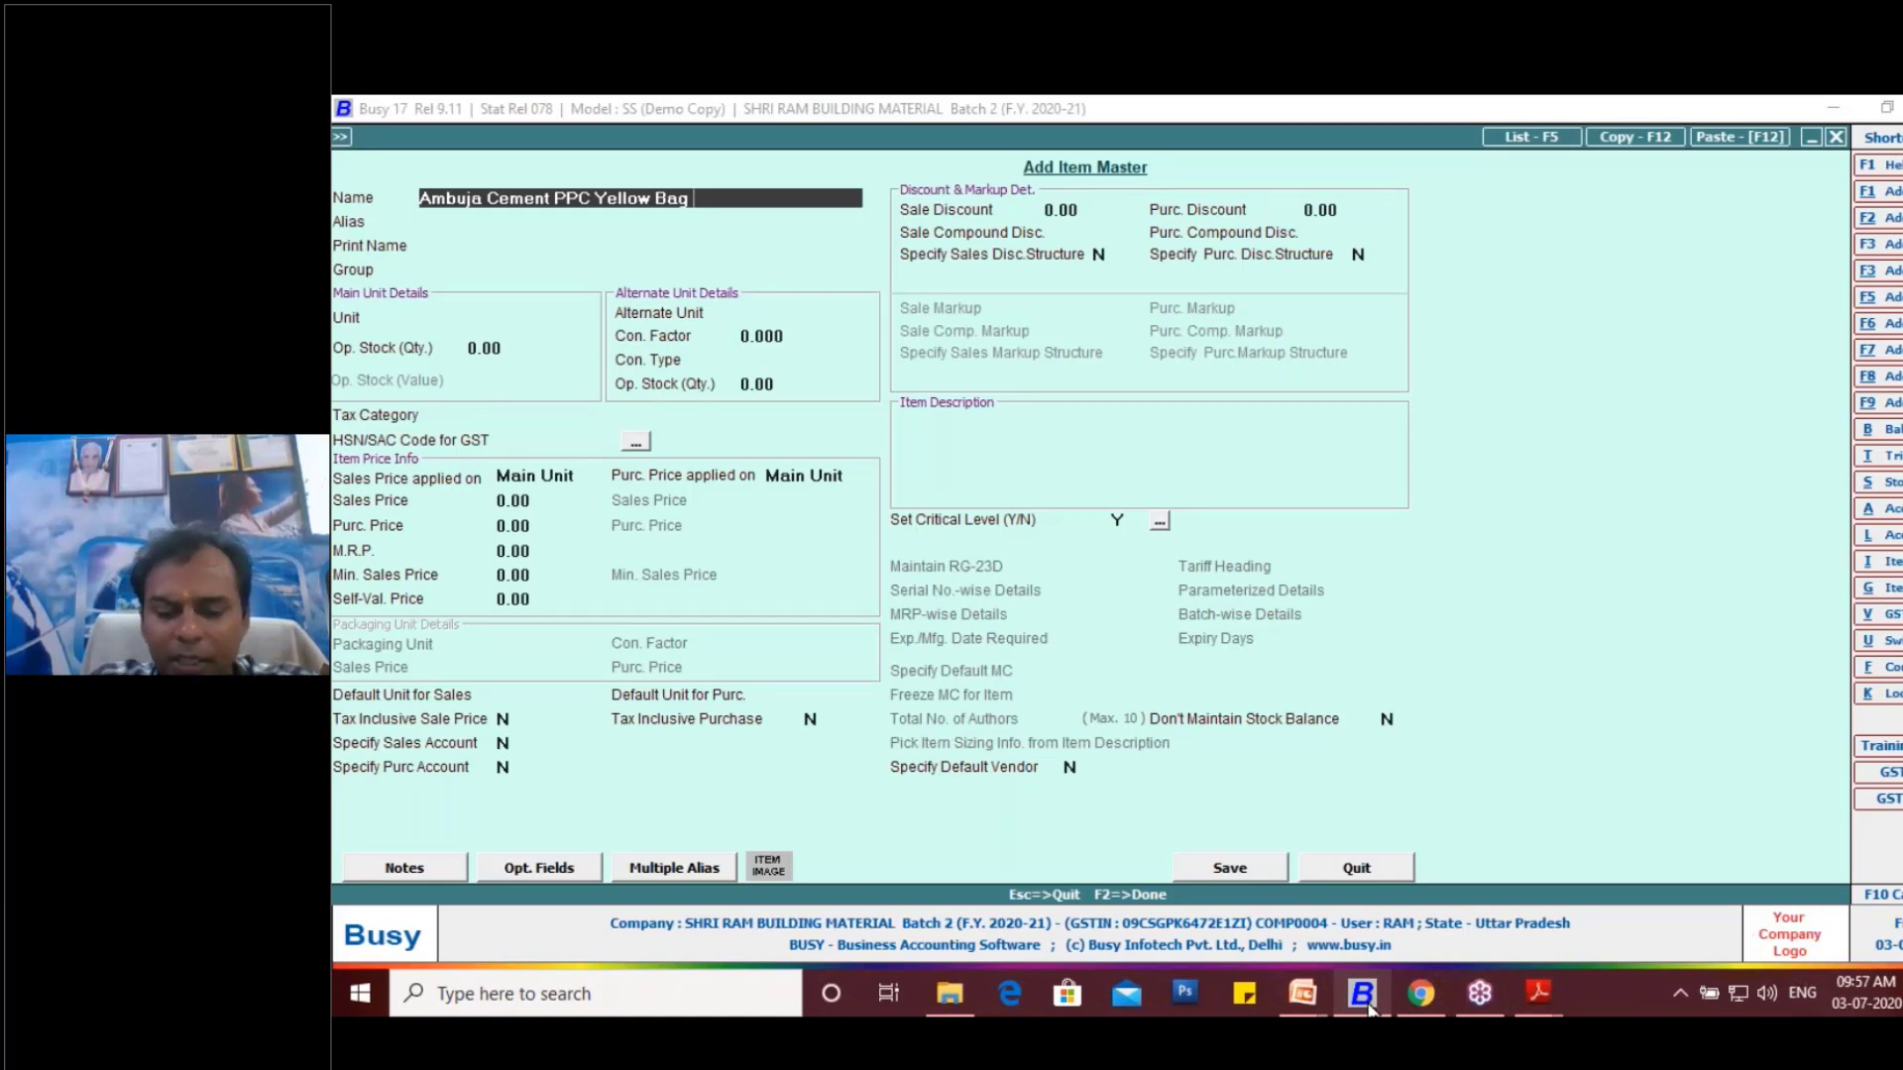
- Leave the new item's alias blank, keep its name as the print name, and assign it to the CEMENT group
key(Return)
key(Return)
key(Return)
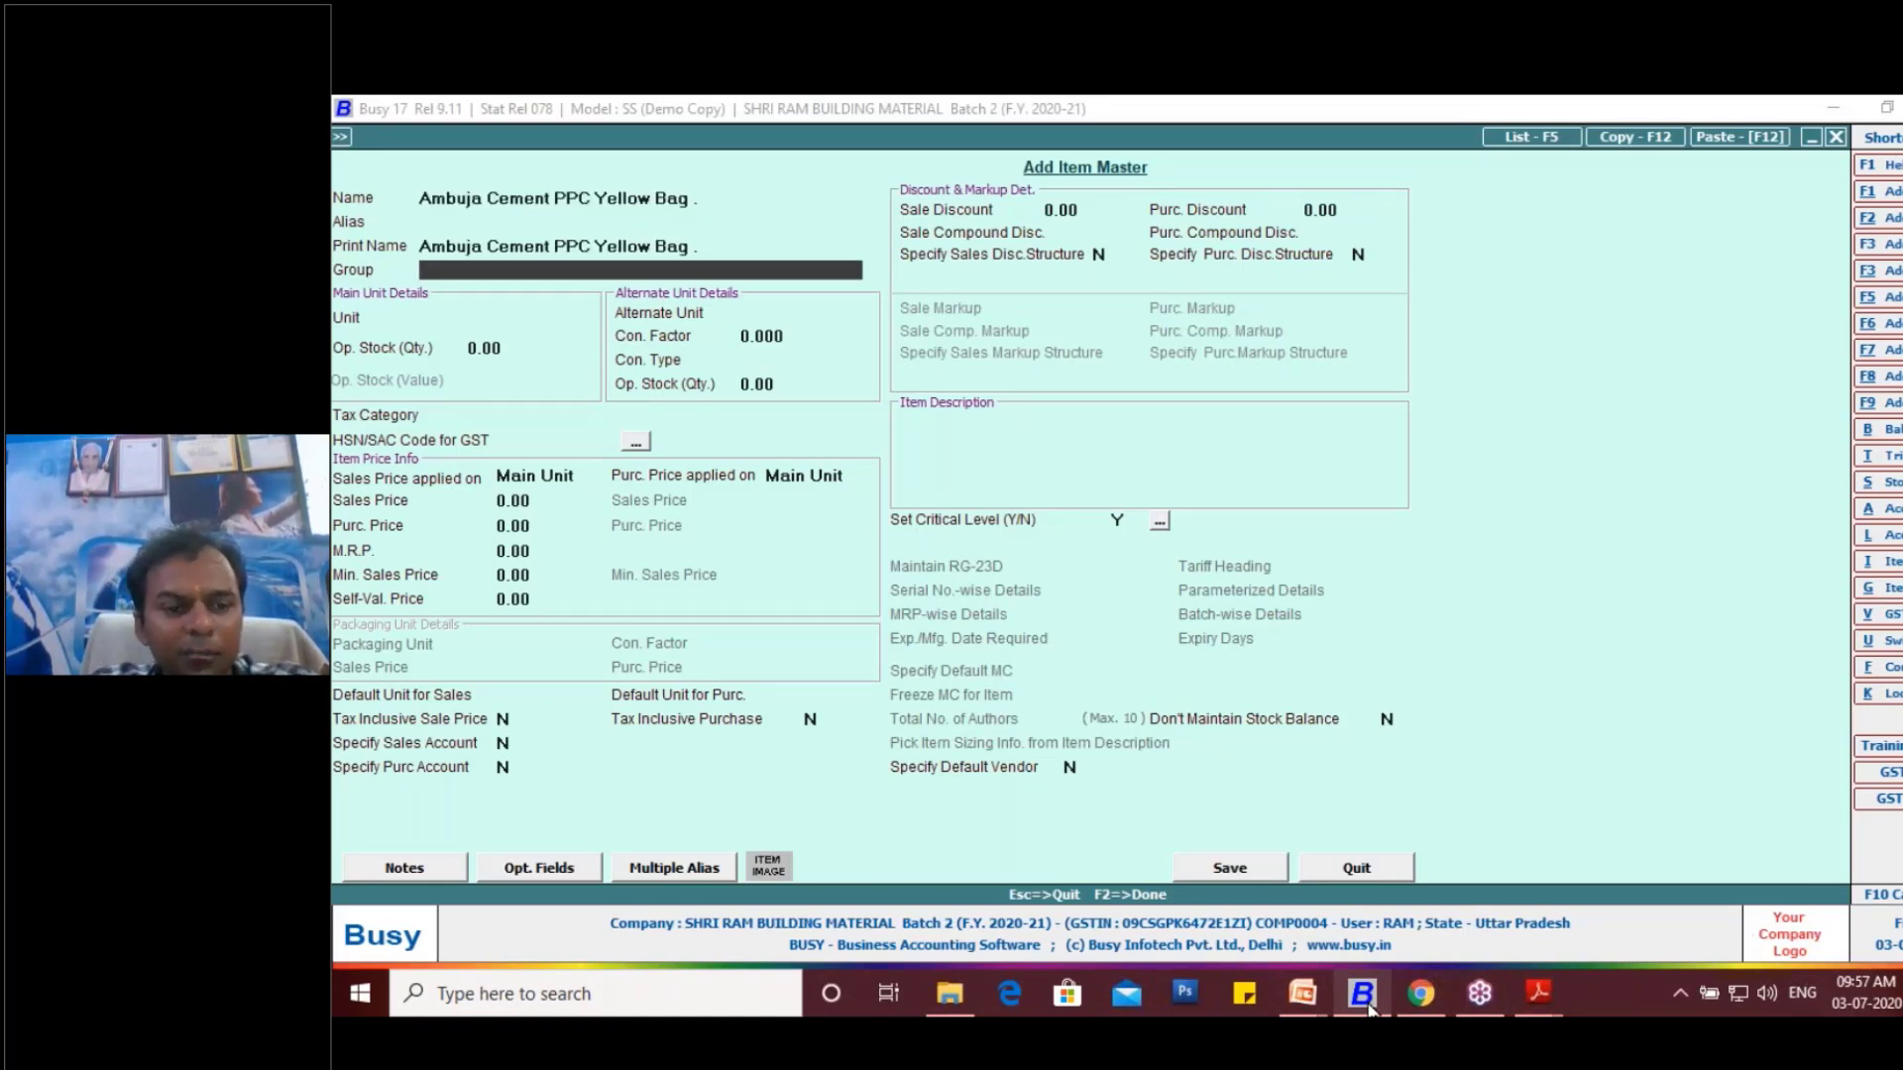
key(Return)
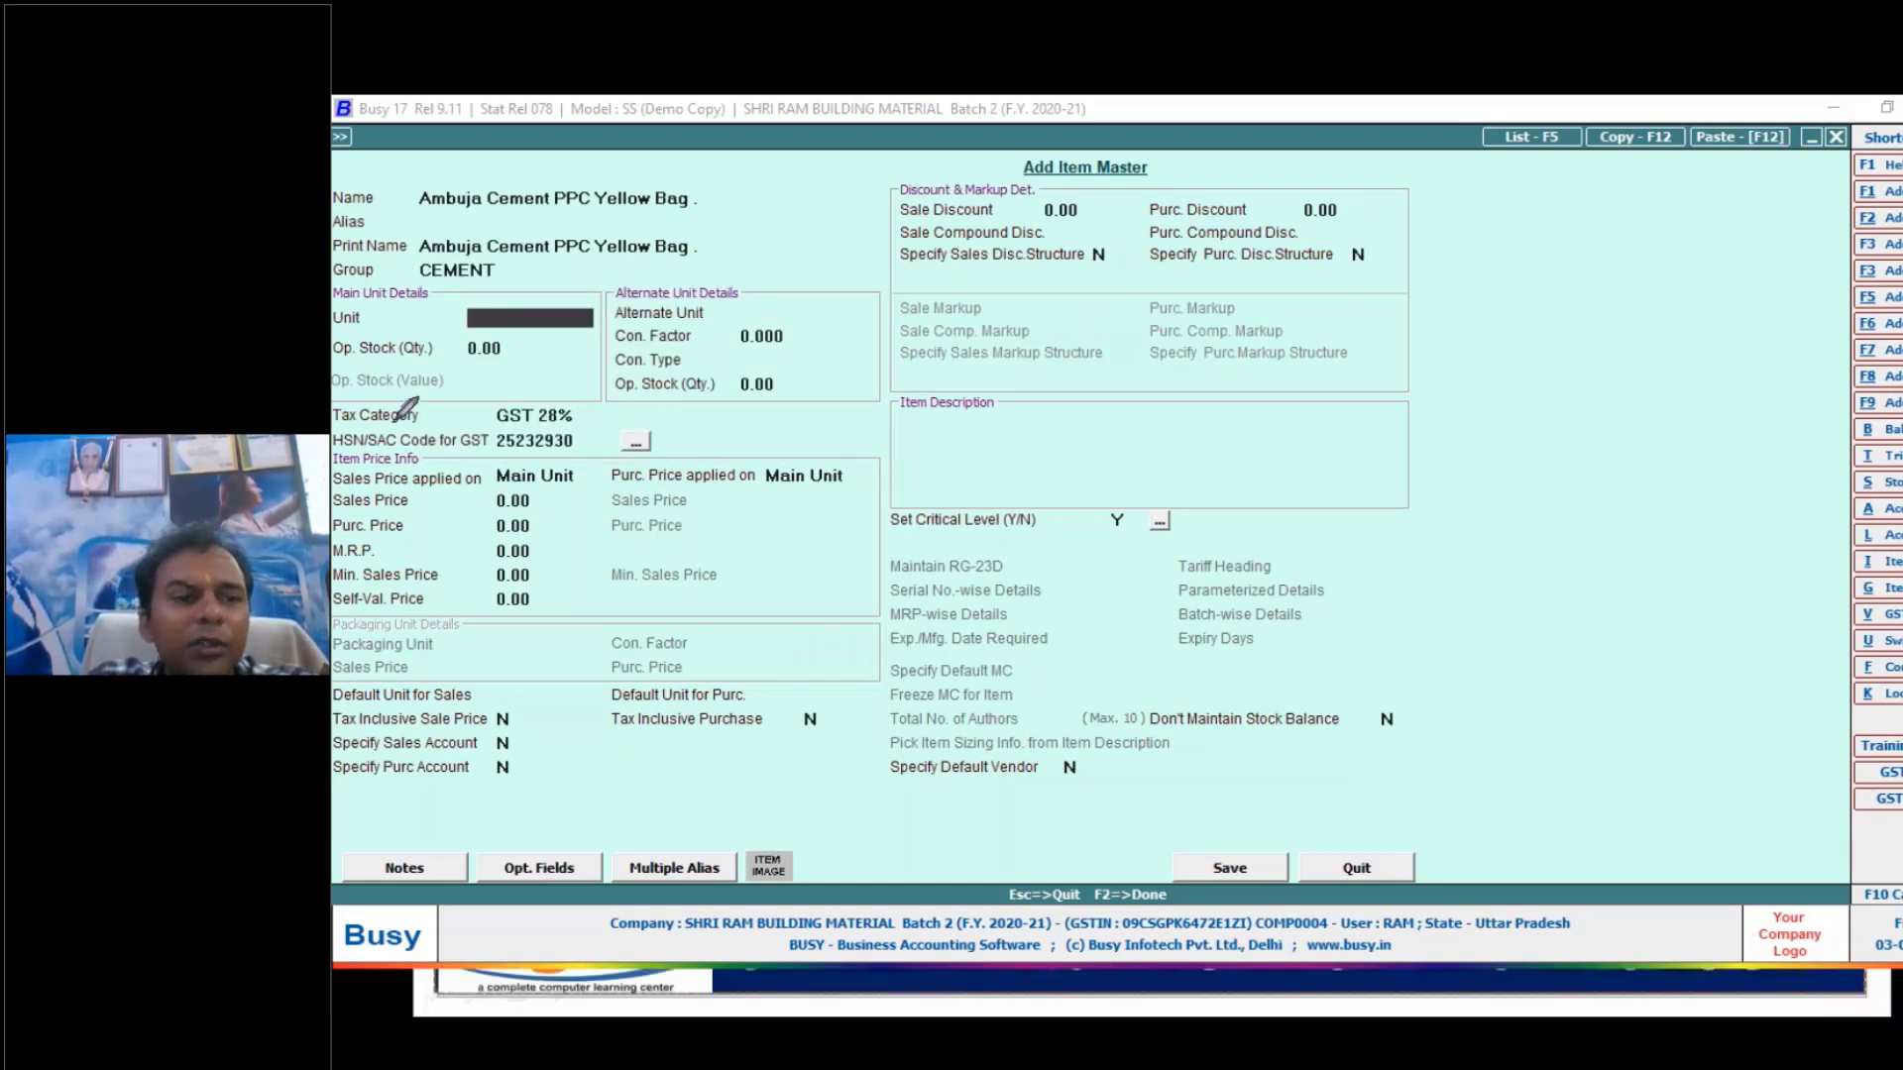
- Circle the Main Unit Details and Alternate Unit Details sections of the new item master
mouse_move(382, 403)
mouse_down()
mouse_move(337, 357)
mouse_move(335, 307)
mouse_move(357, 288)
mouse_move(845, 284)
mouse_move(829, 376)
mouse_move(649, 401)
mouse_up()
drag(523, 402, 401, 400)
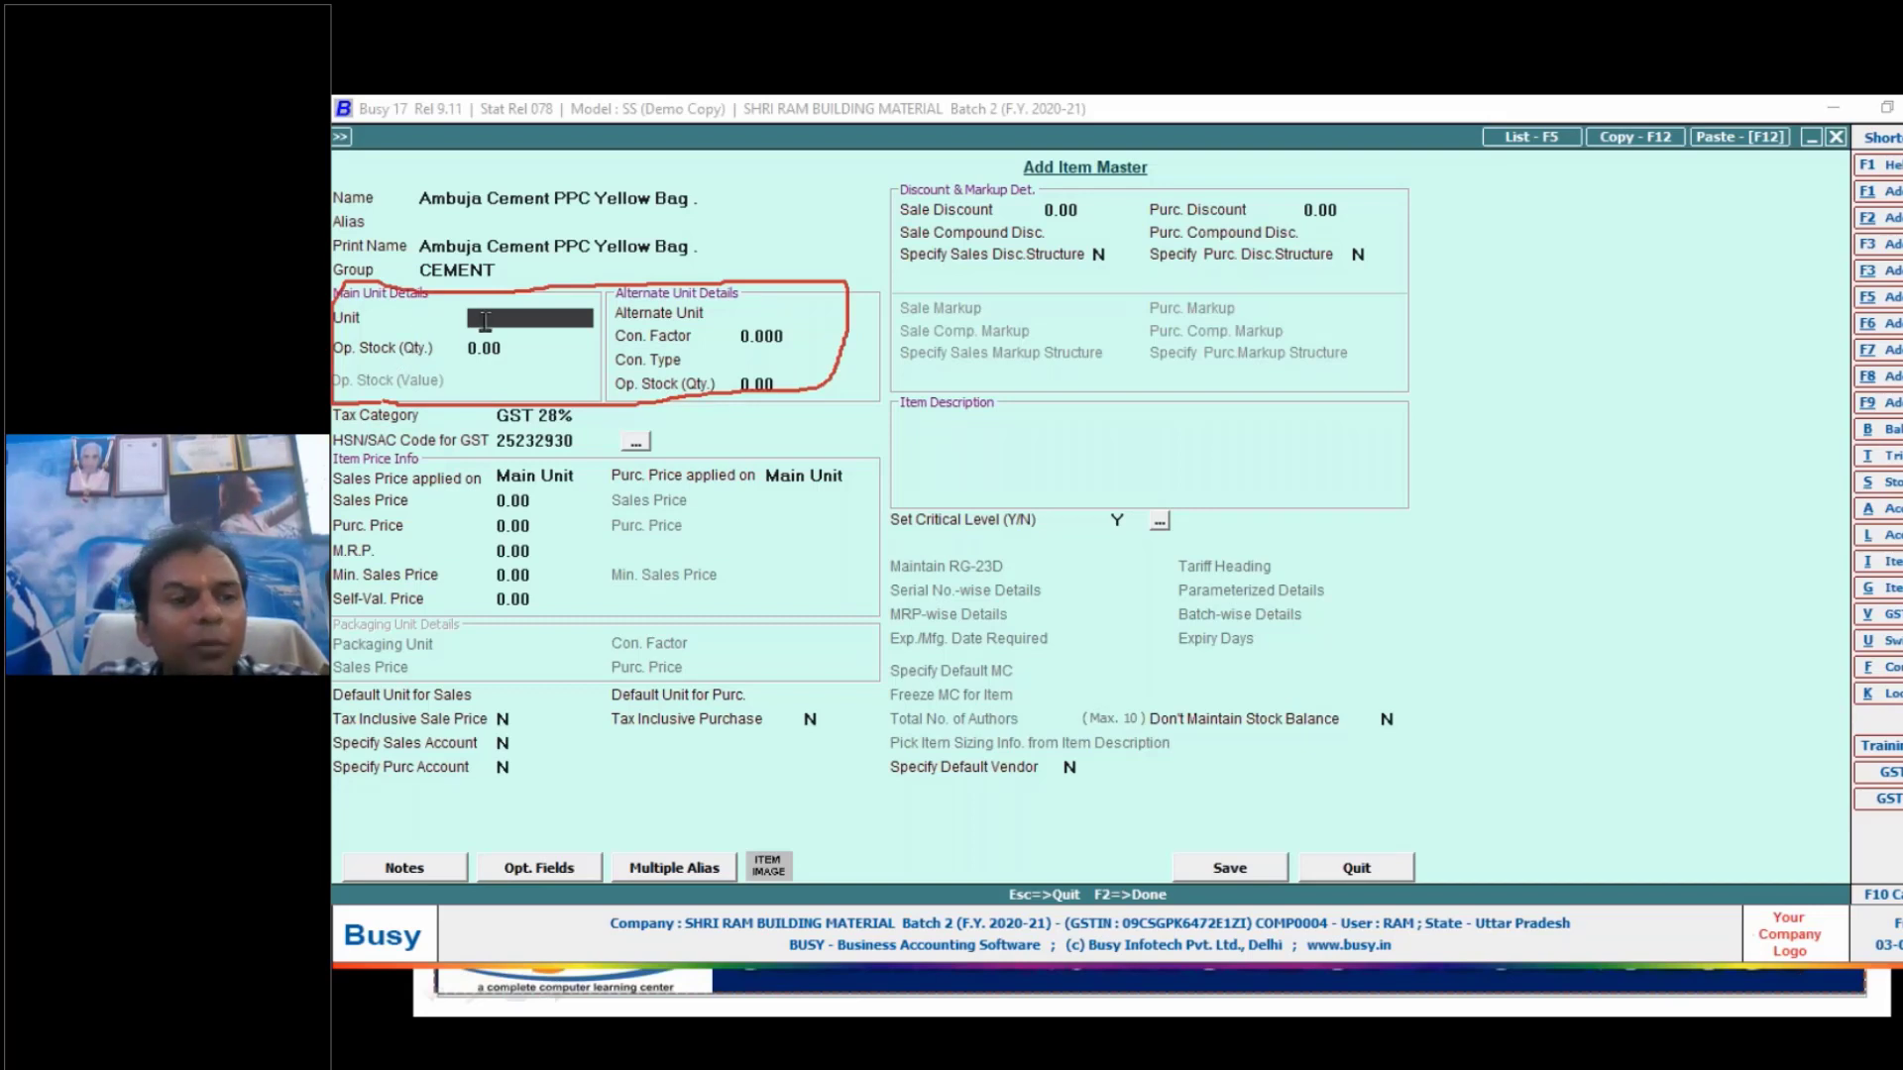
text(mt)
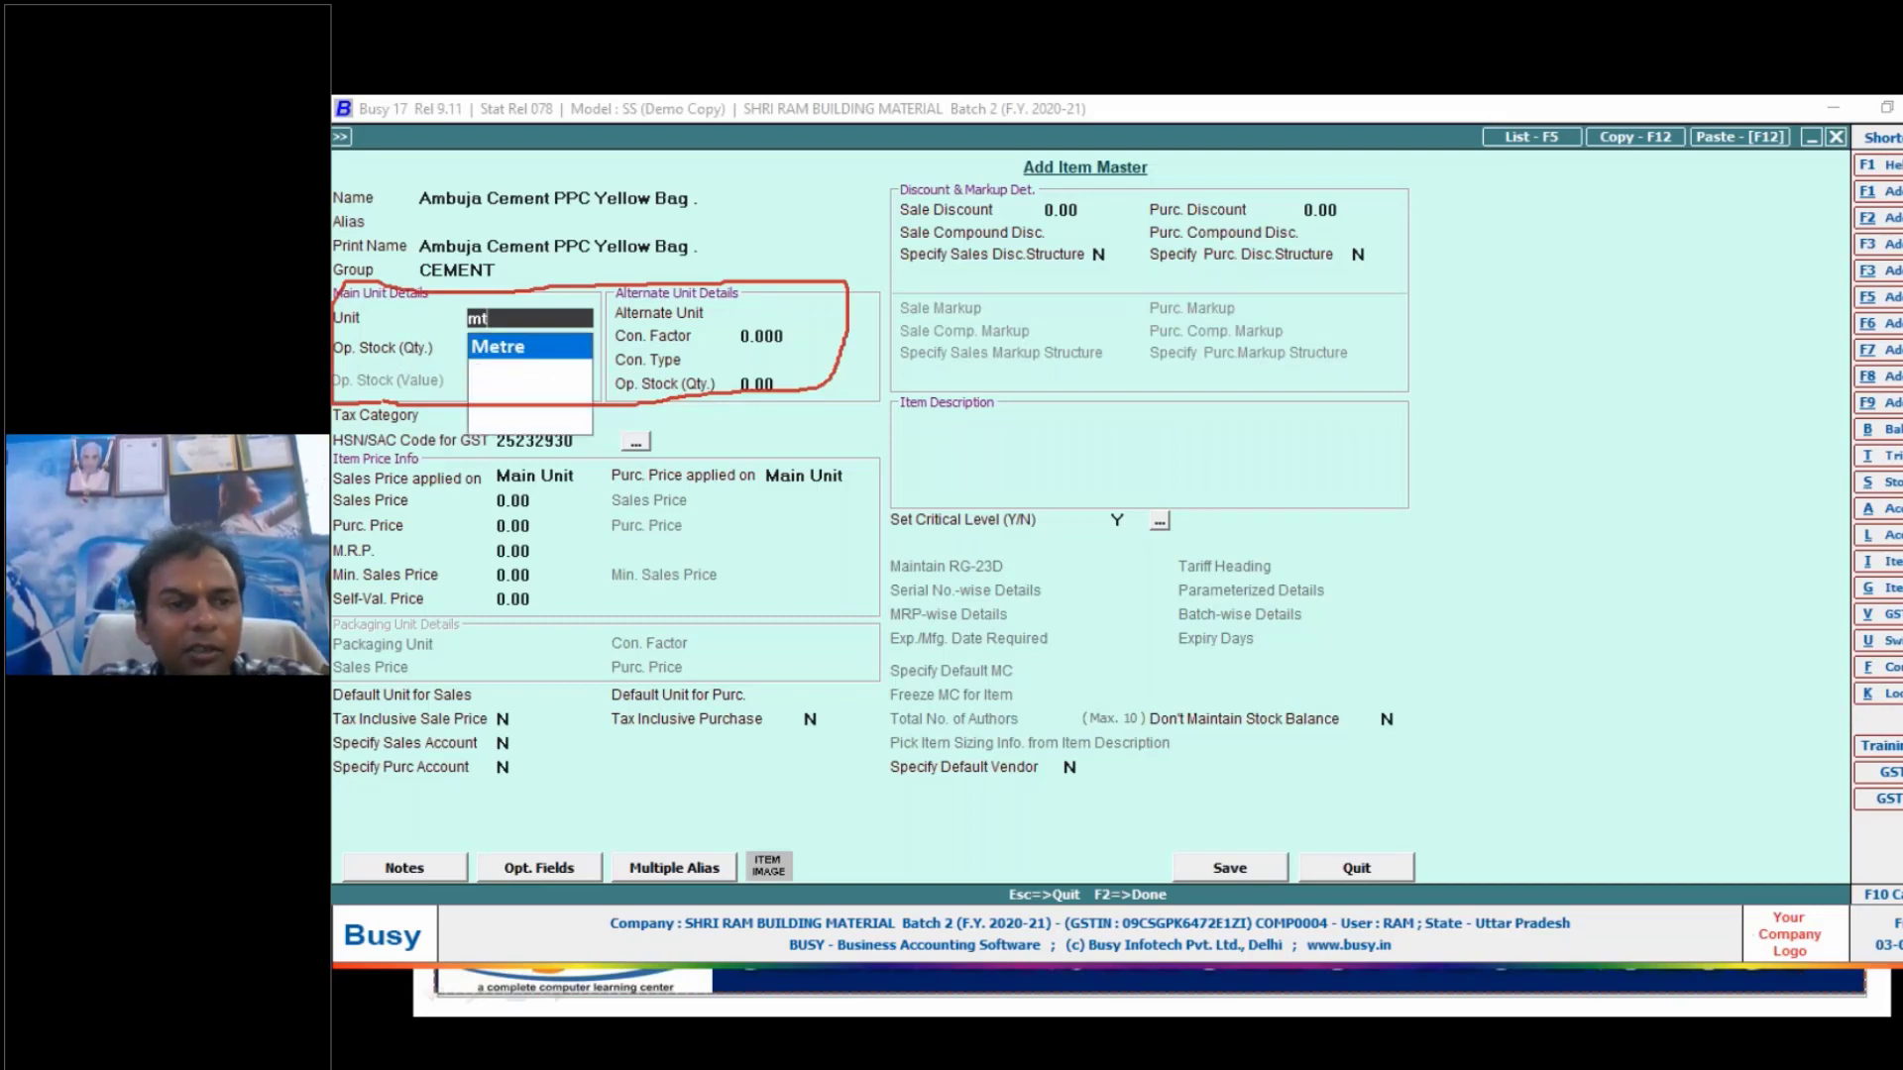
key(BackSpace)
key(BackSpace)
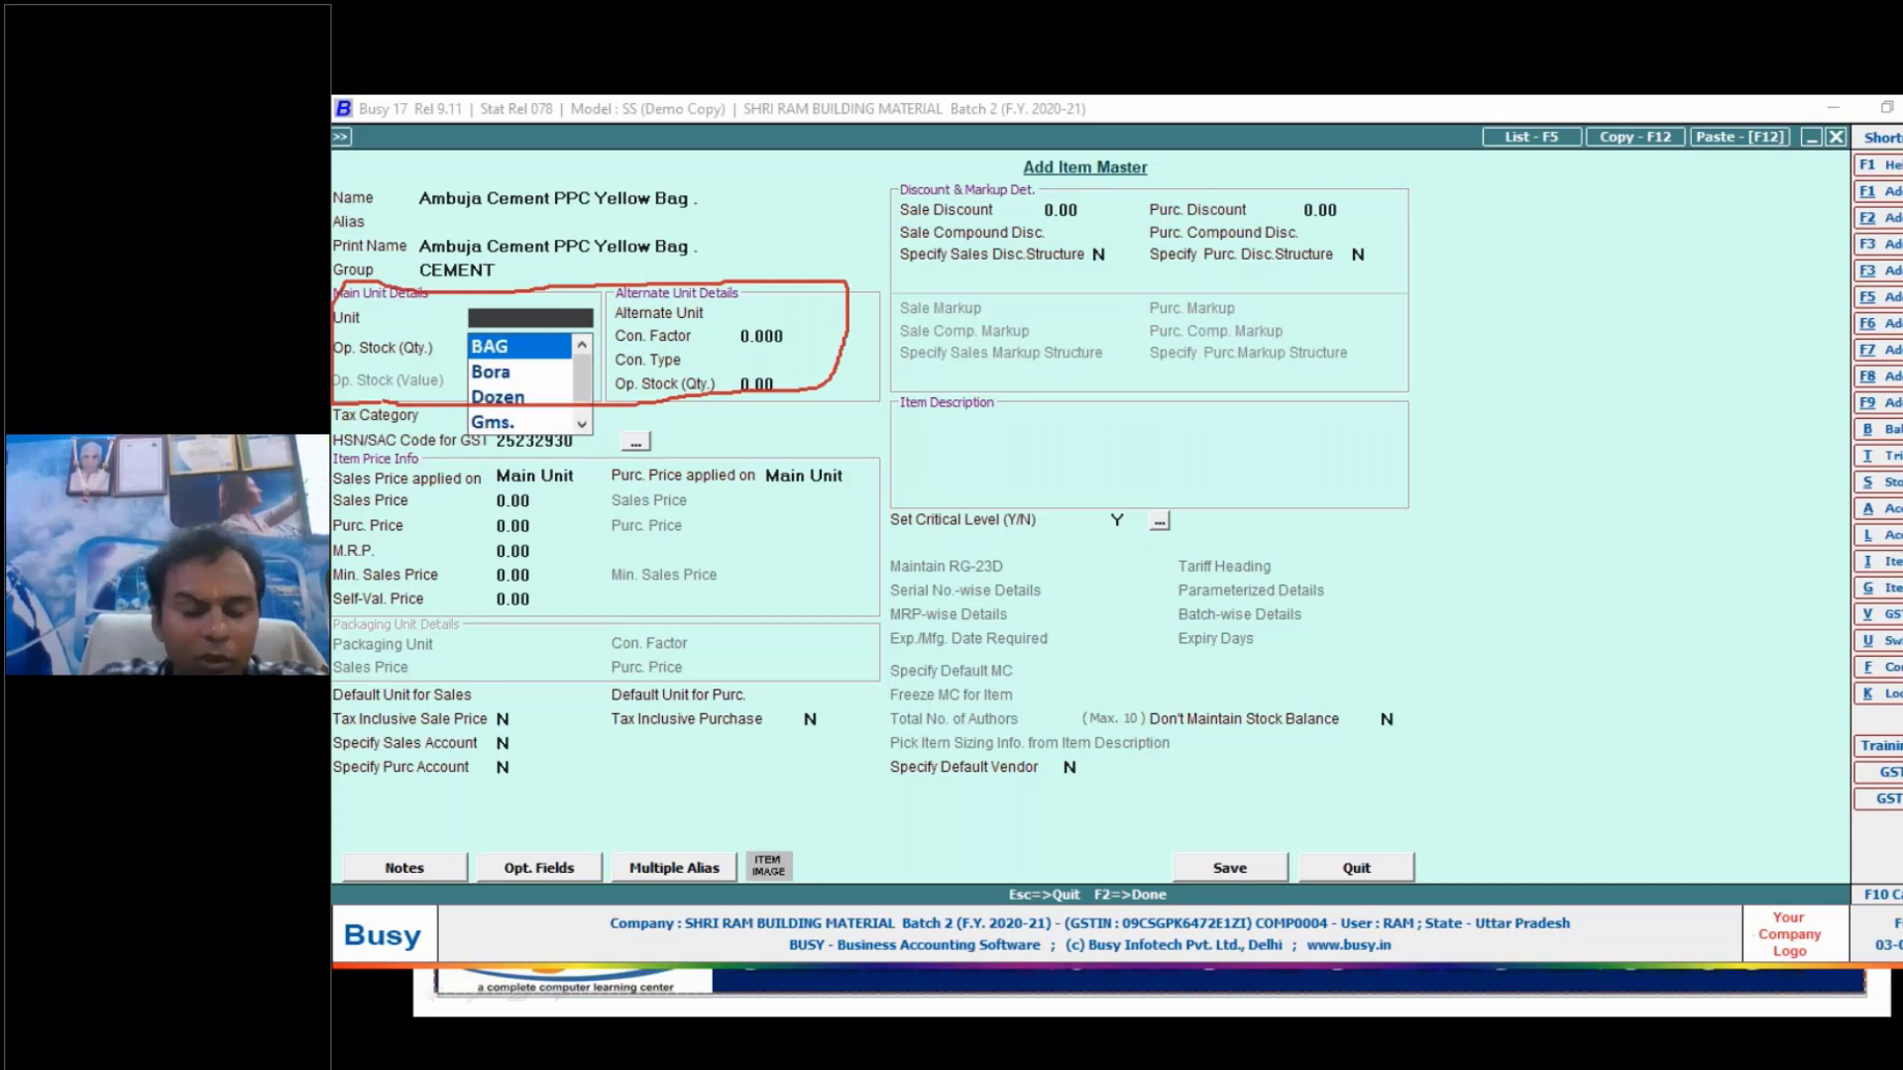
- Set the new cement item's main unit to Tonne, leaving its opening stock quantity at zero
text(to)
key(Return)
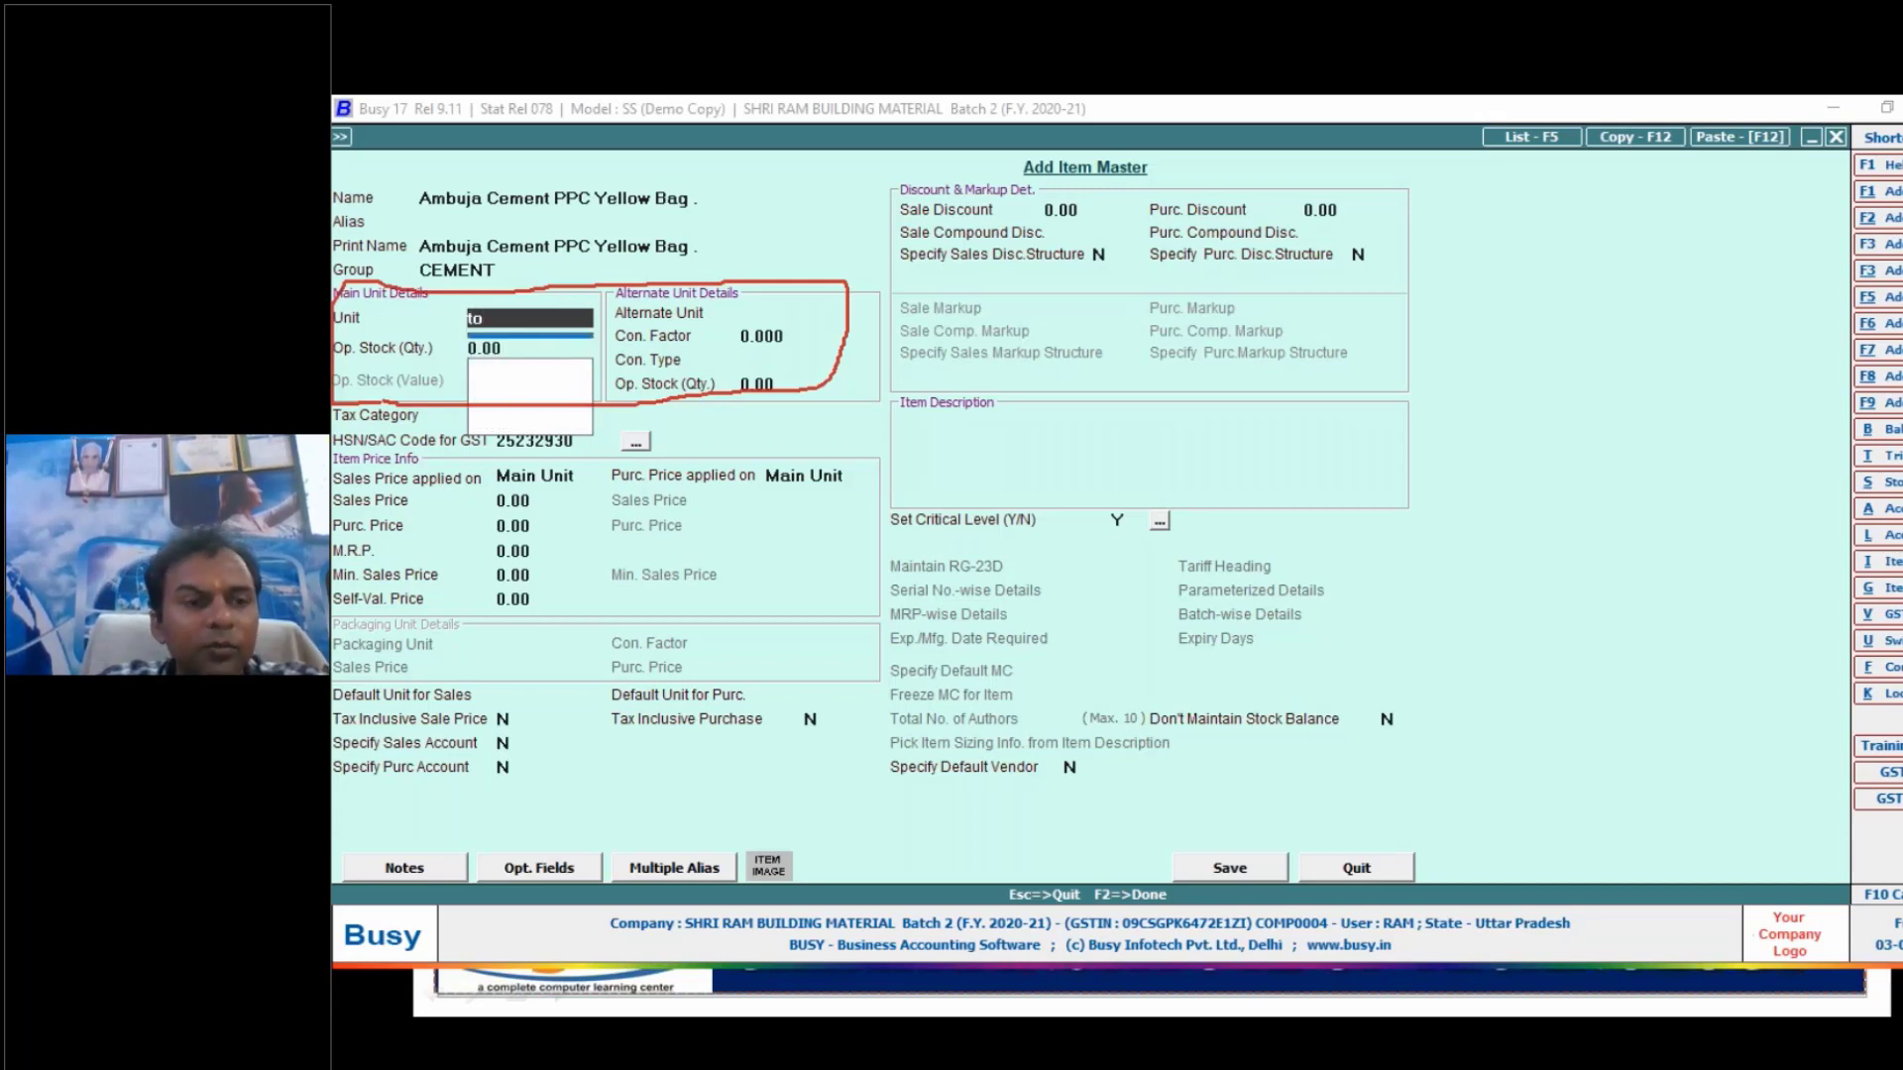
key(Return)
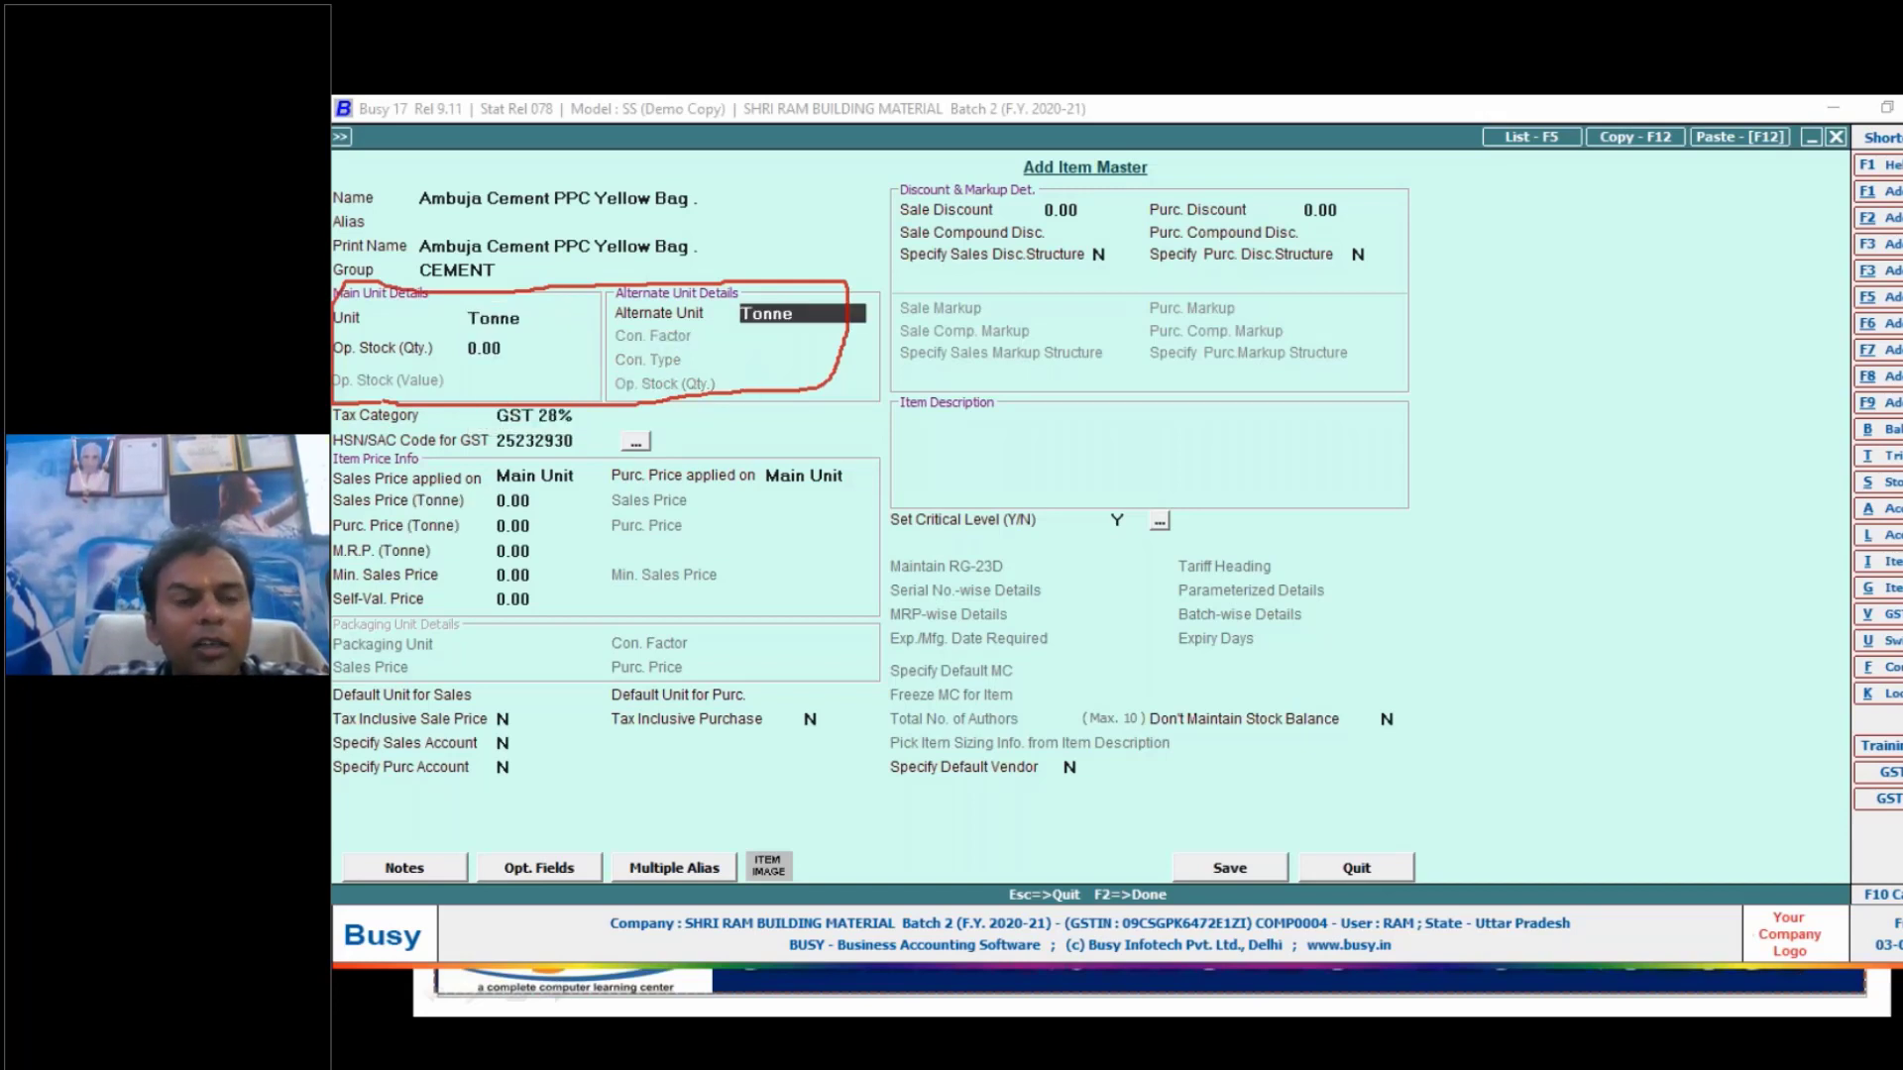
- Set the alternate unit to BAG with conversion factor 20 and type BAG/Tonne, keeping the tax category GST 28% and the HSN code
text(ba)
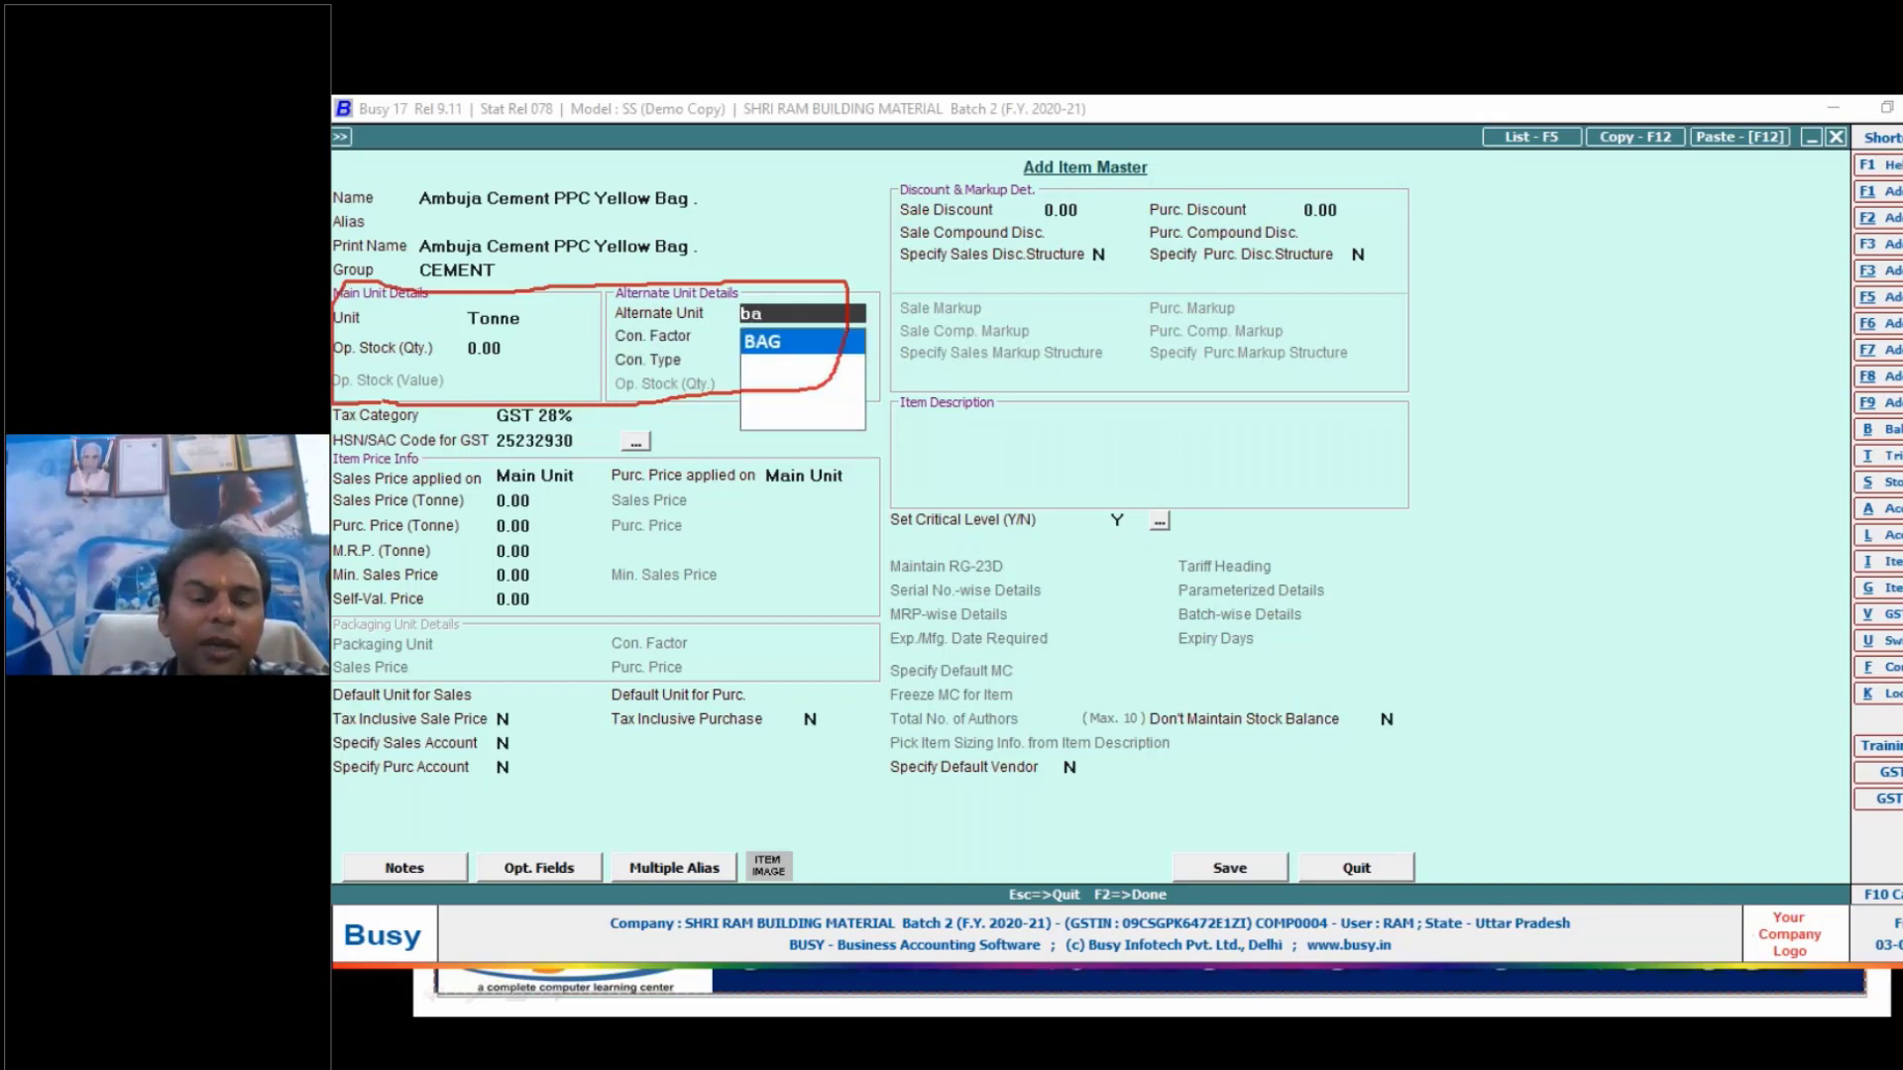
key(Return)
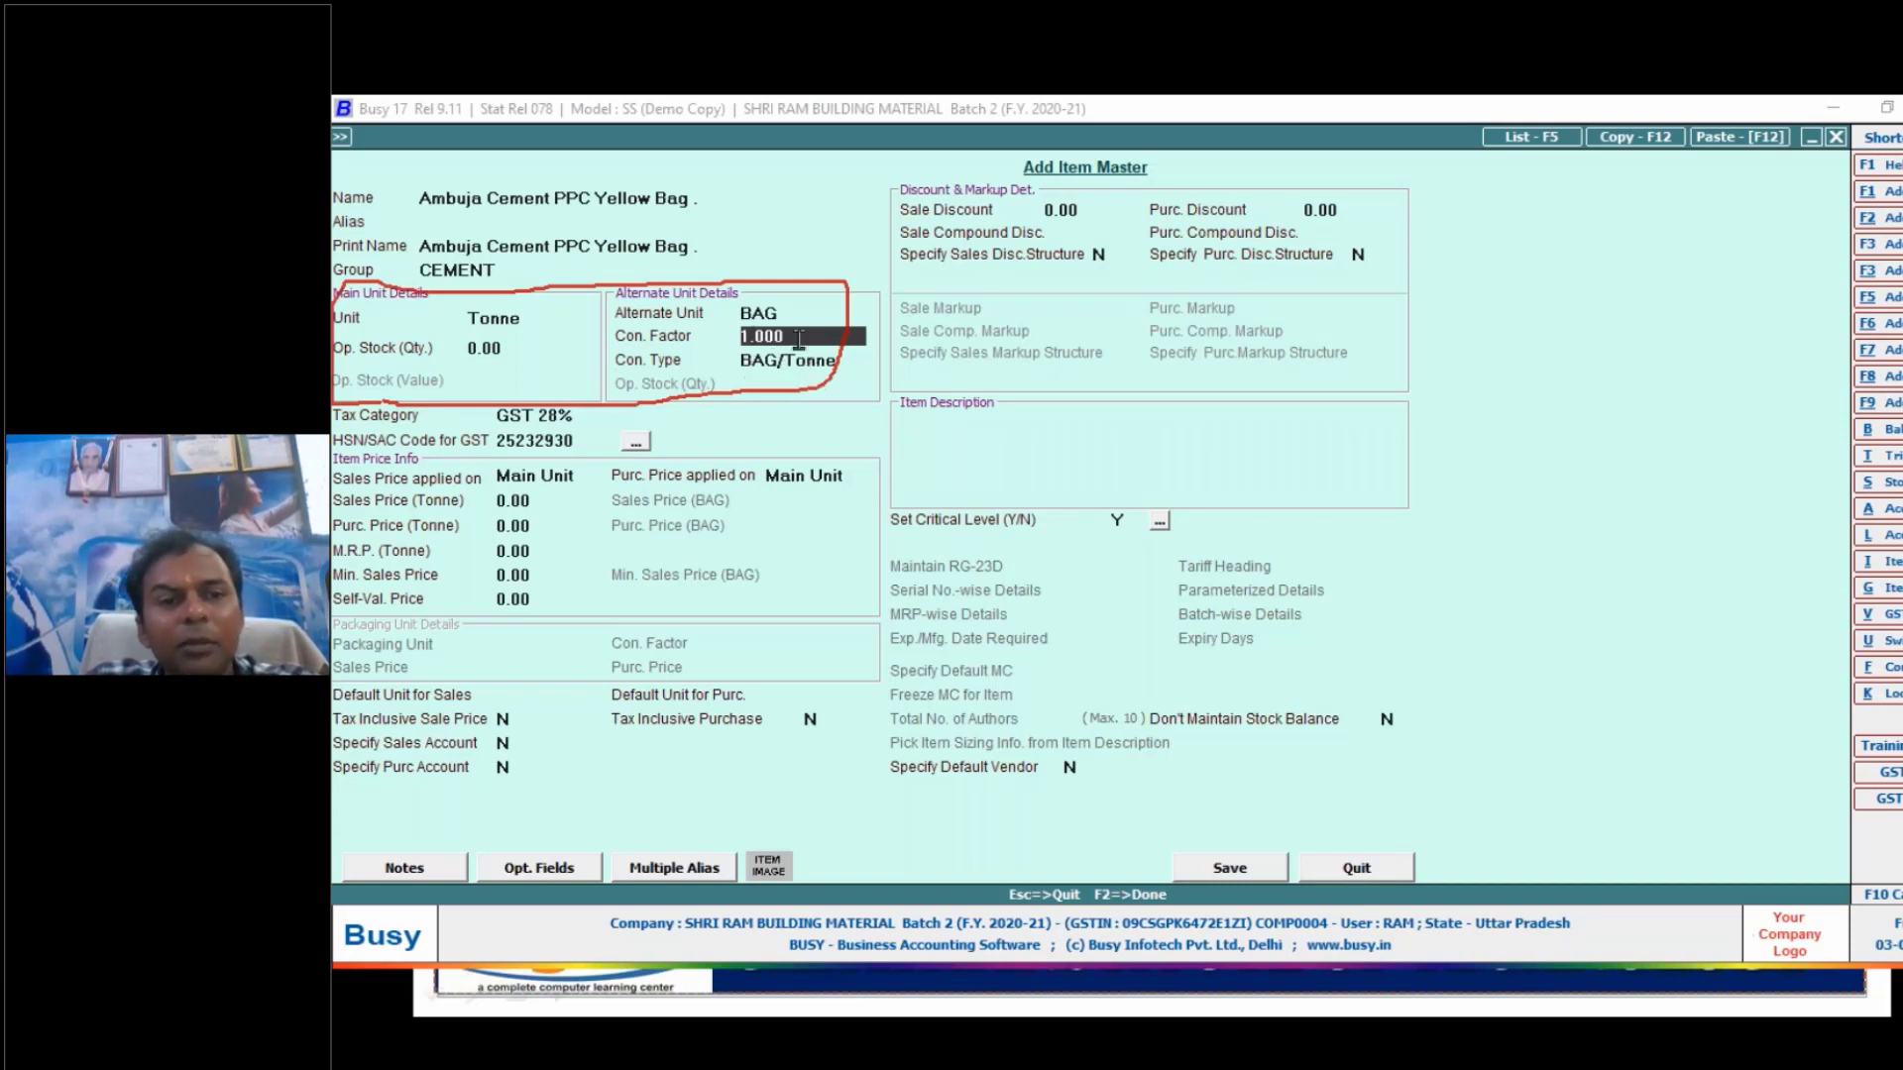
drag(801, 340, 700, 340)
text(20)
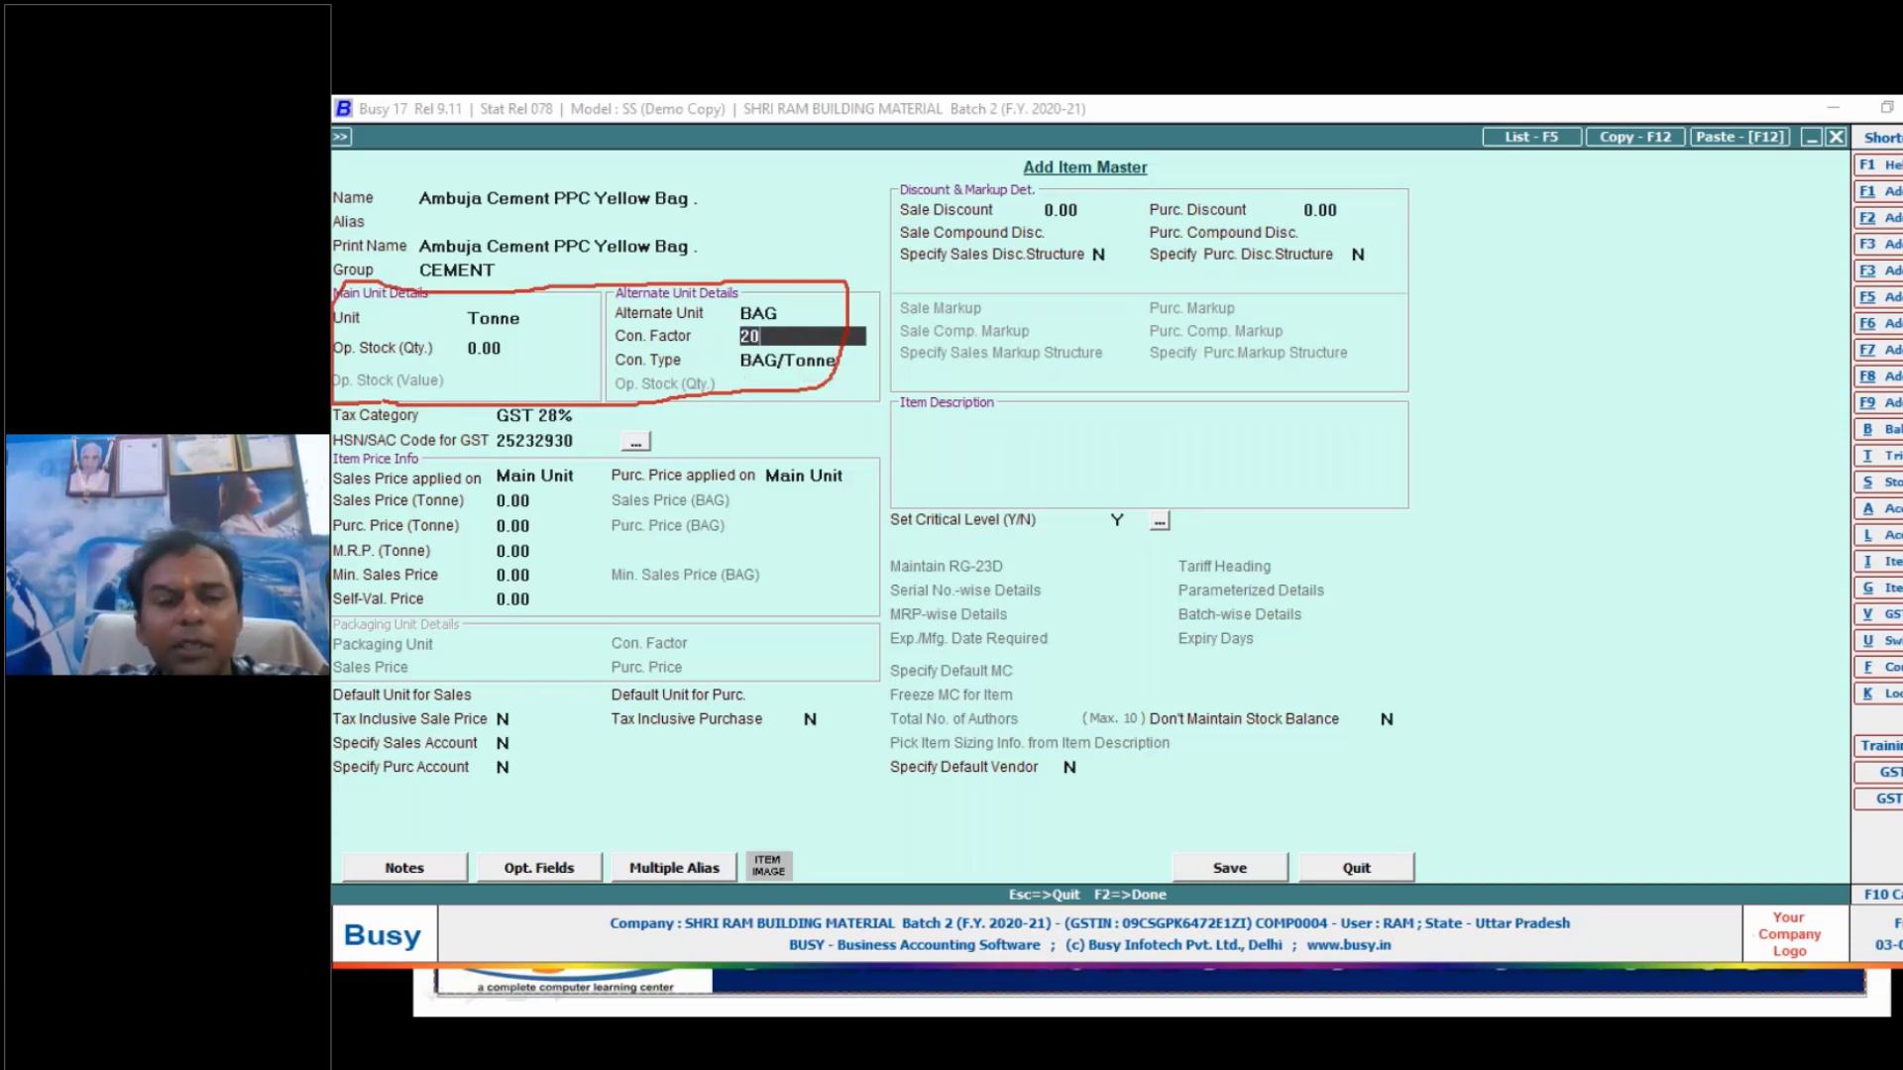
key(Return)
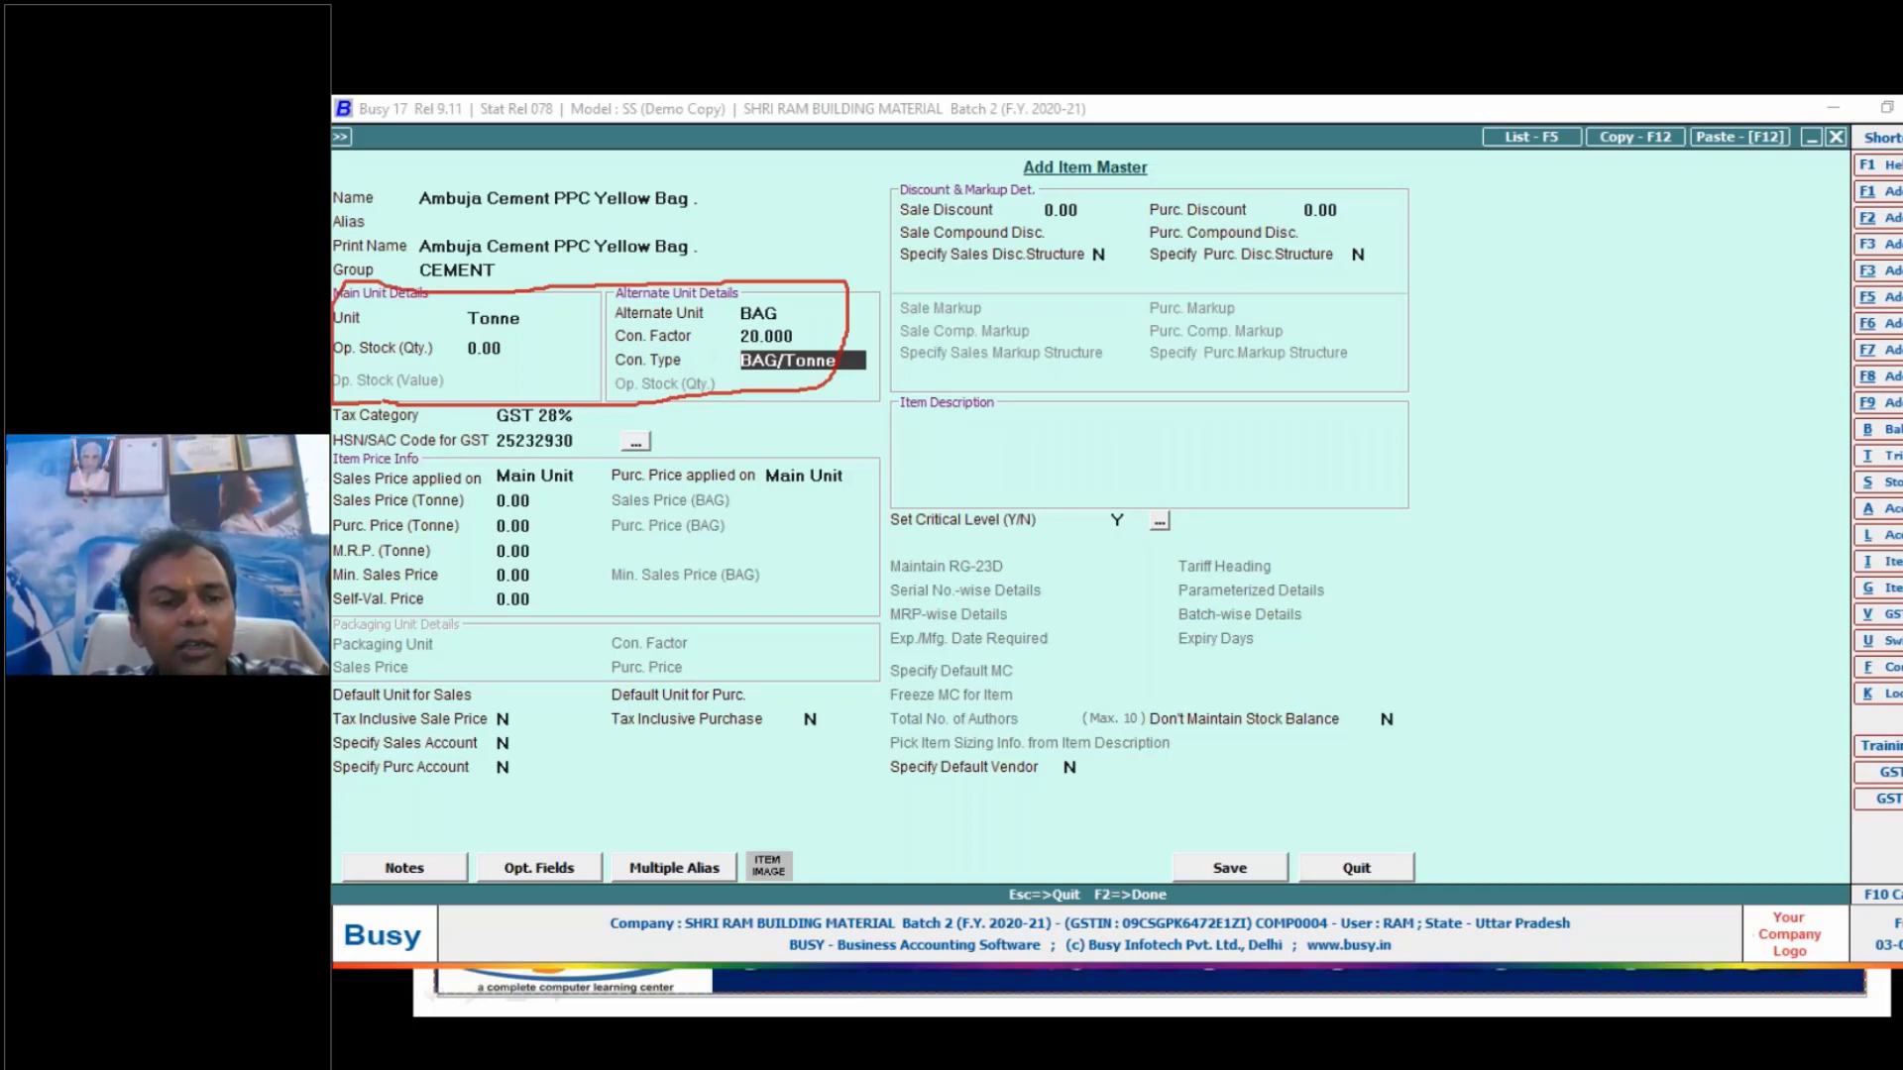
key(Return)
key(Return)
key(Return)
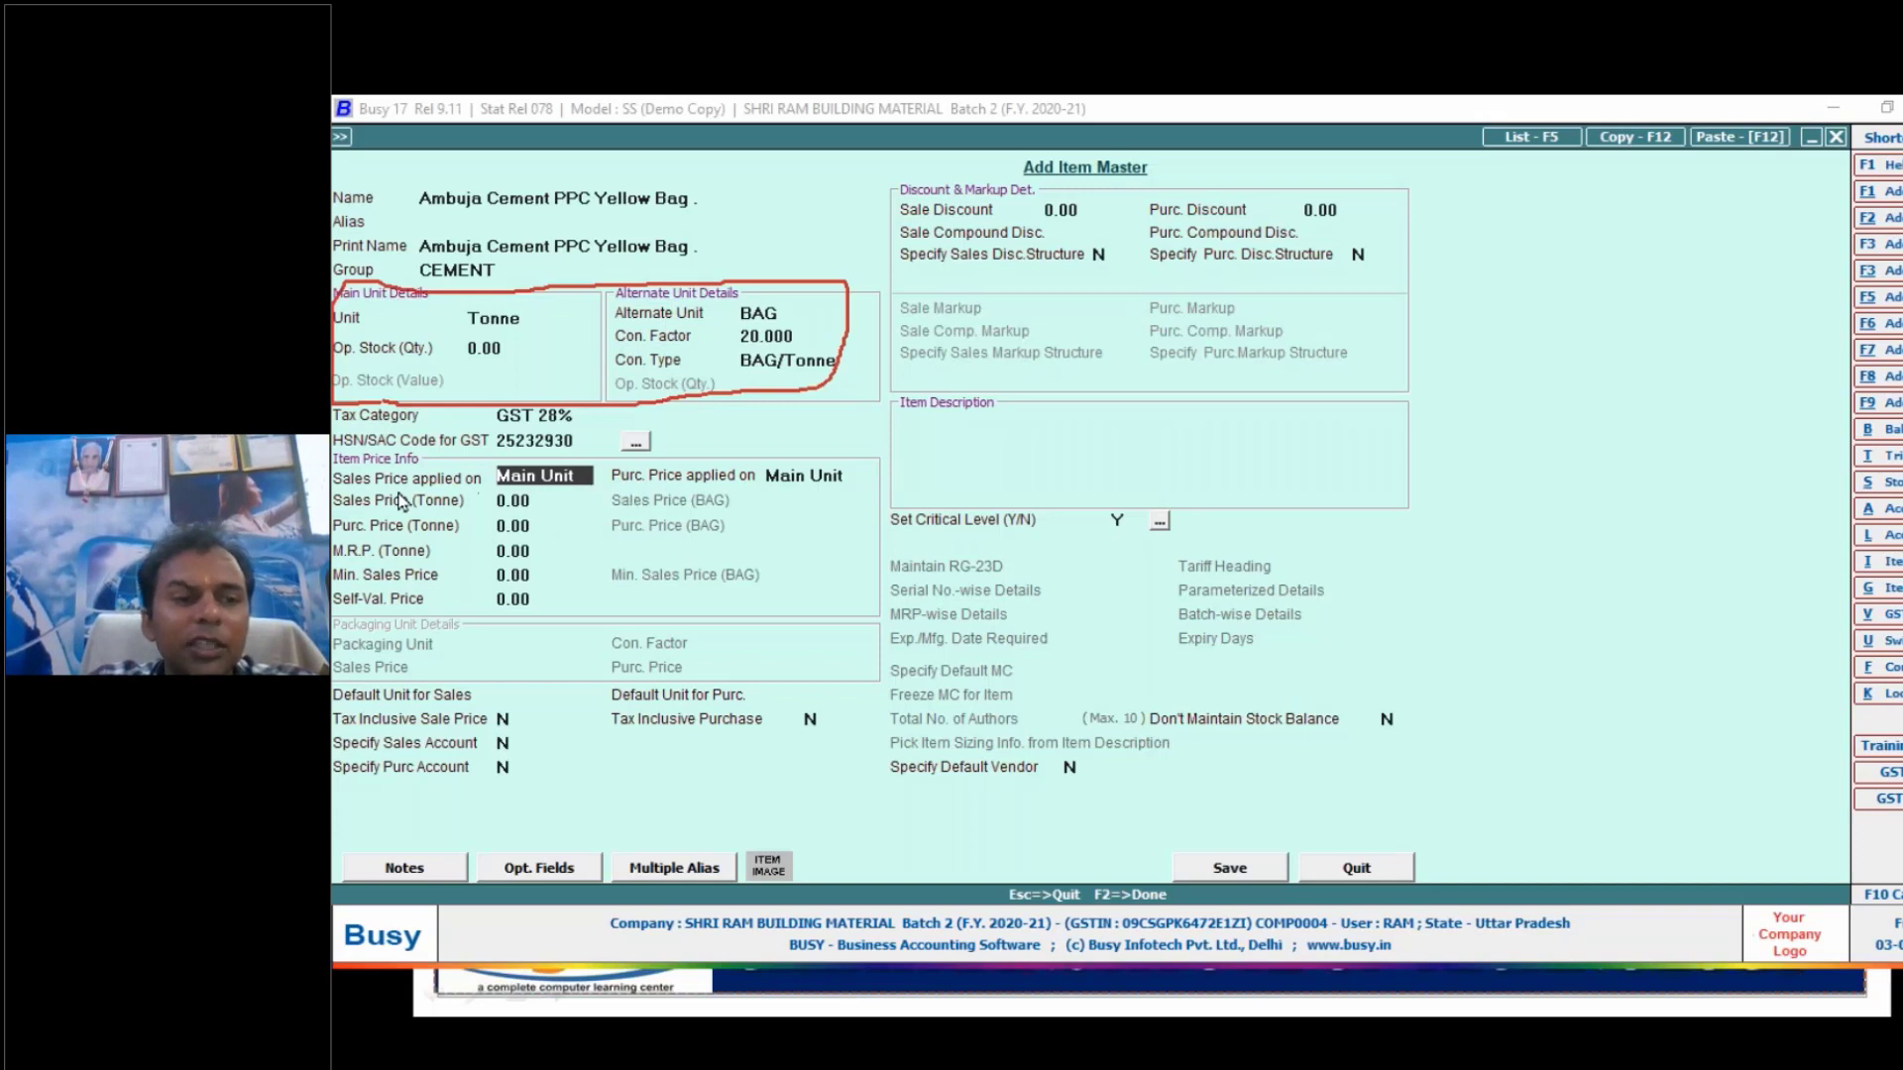
- Apply the item's sales price on the alternate unit, keep the purchase price on the main unit, and save the item master
click(580, 472)
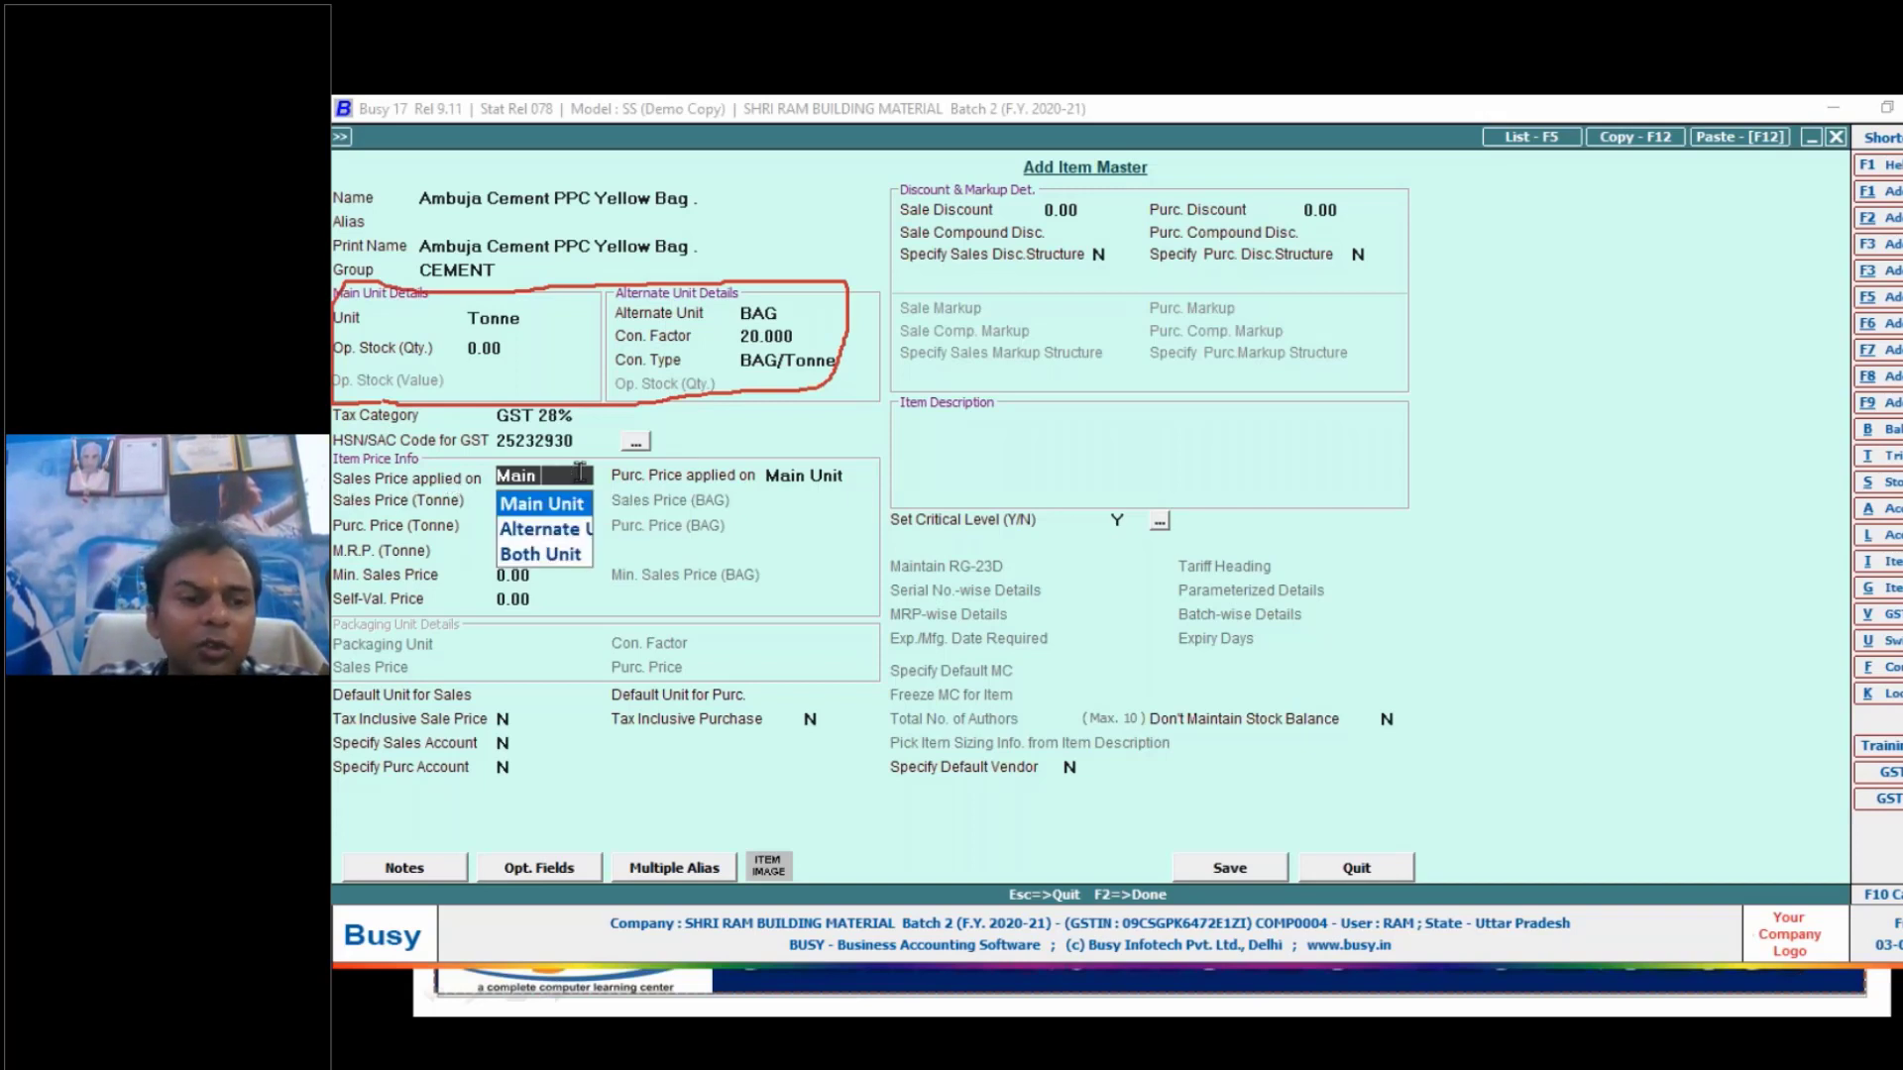
key(Down)
key(Return)
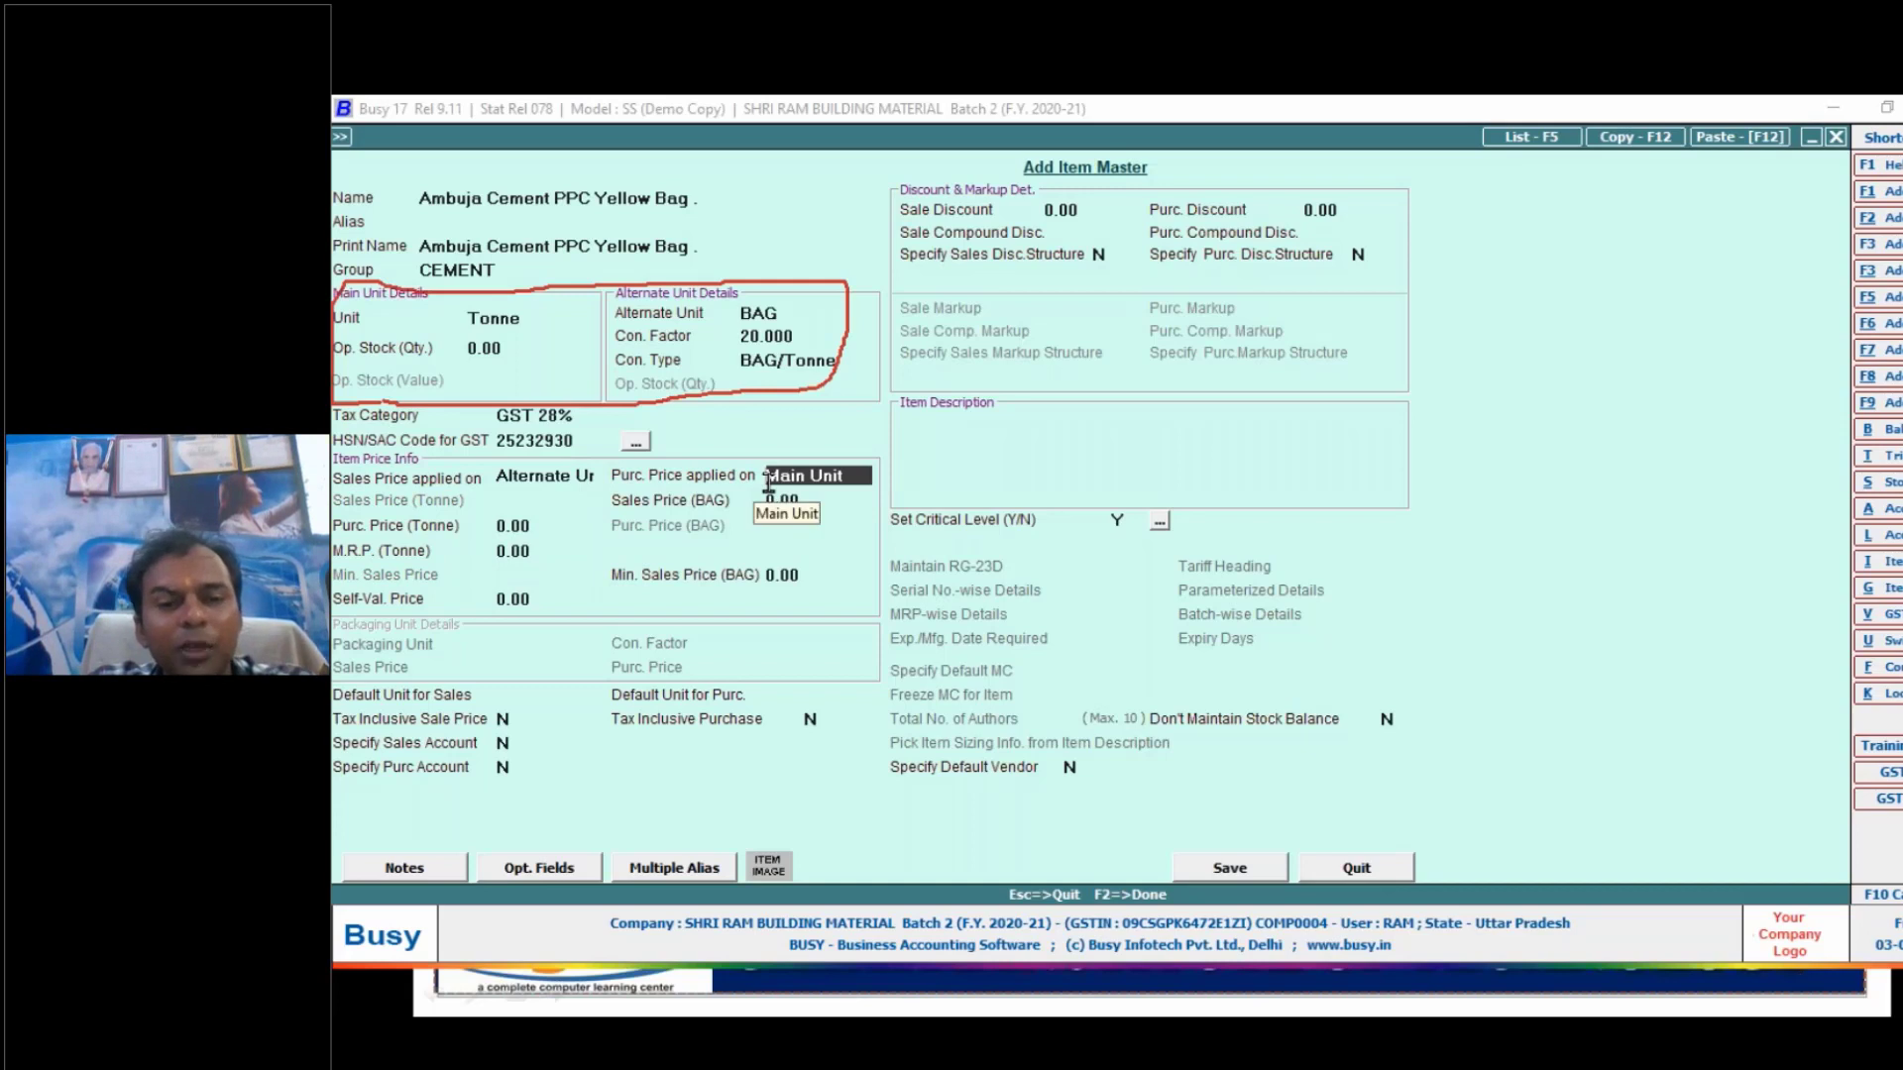
click(1202, 871)
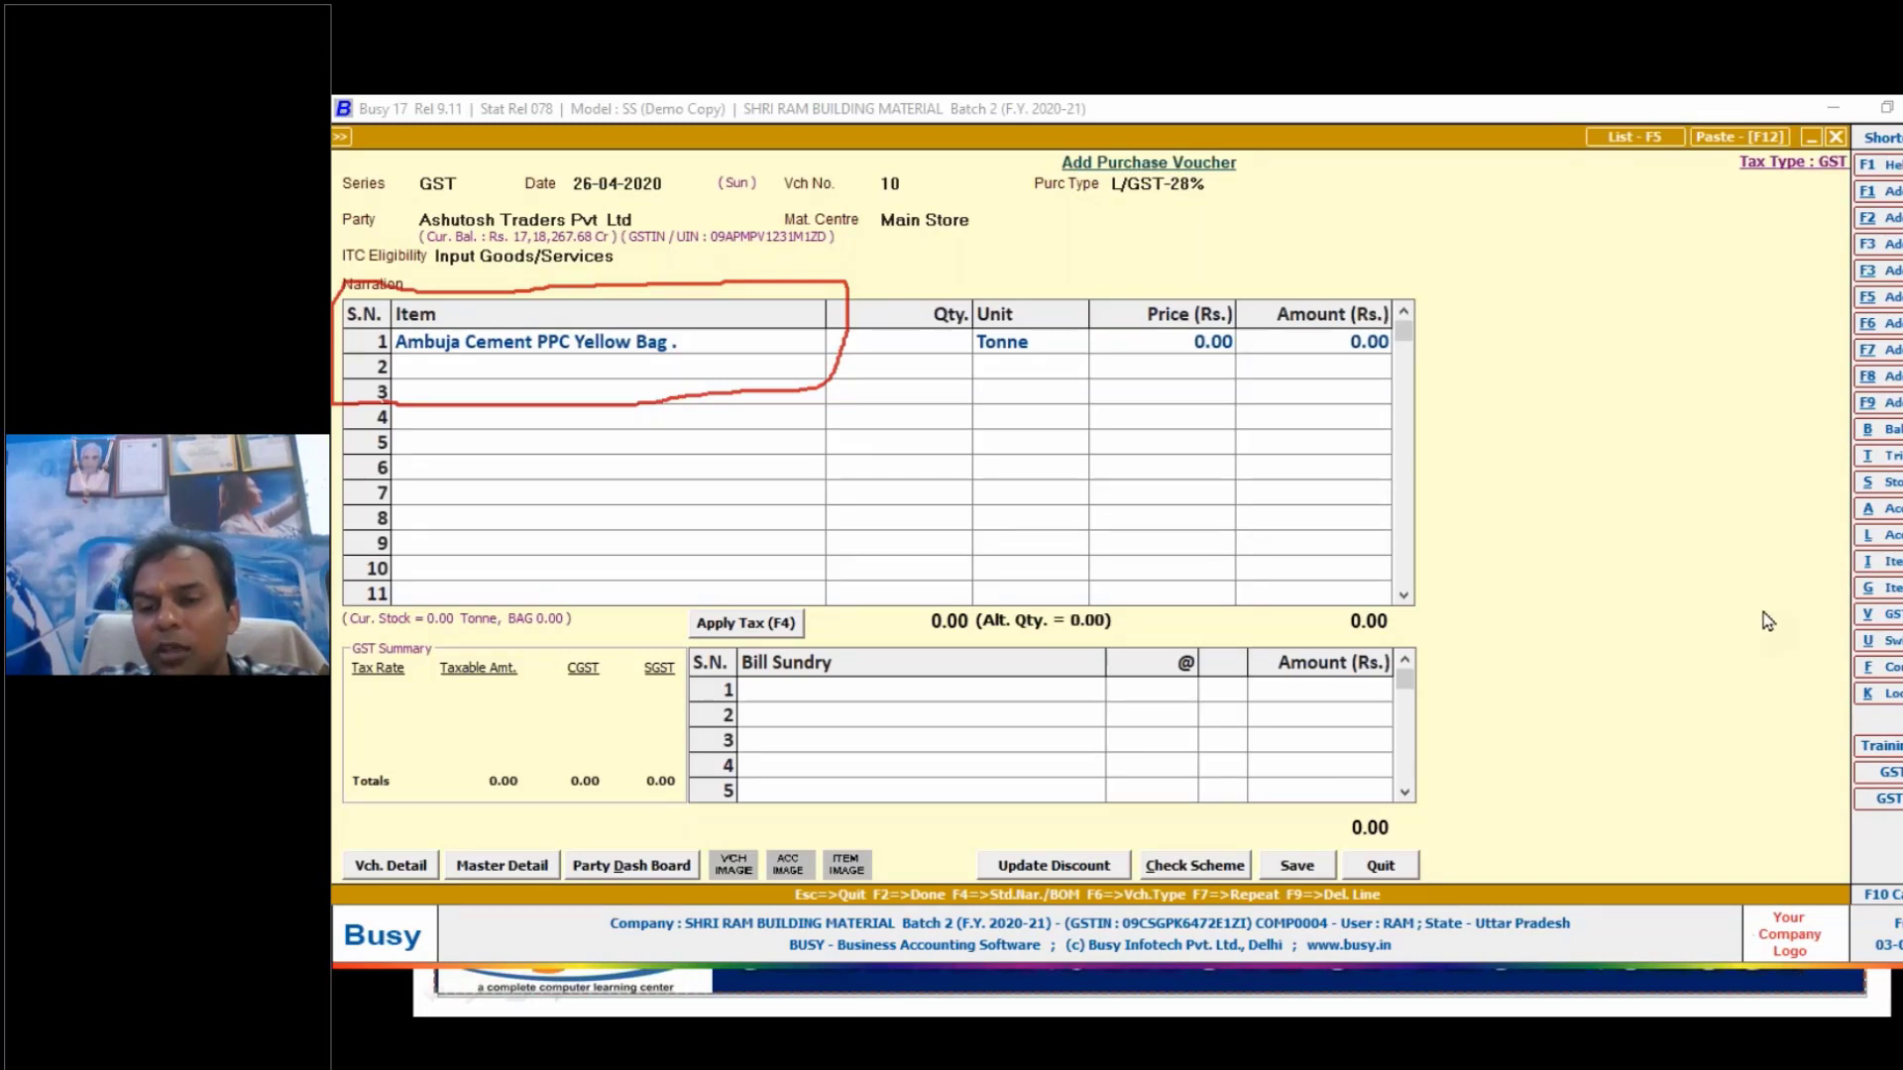
- Check the quantity in Purchase 11 Alternate Unit.pdf in Adobe Reader, and enter 15 tonnes for the cement item in the Busy voucher
click(1769, 620)
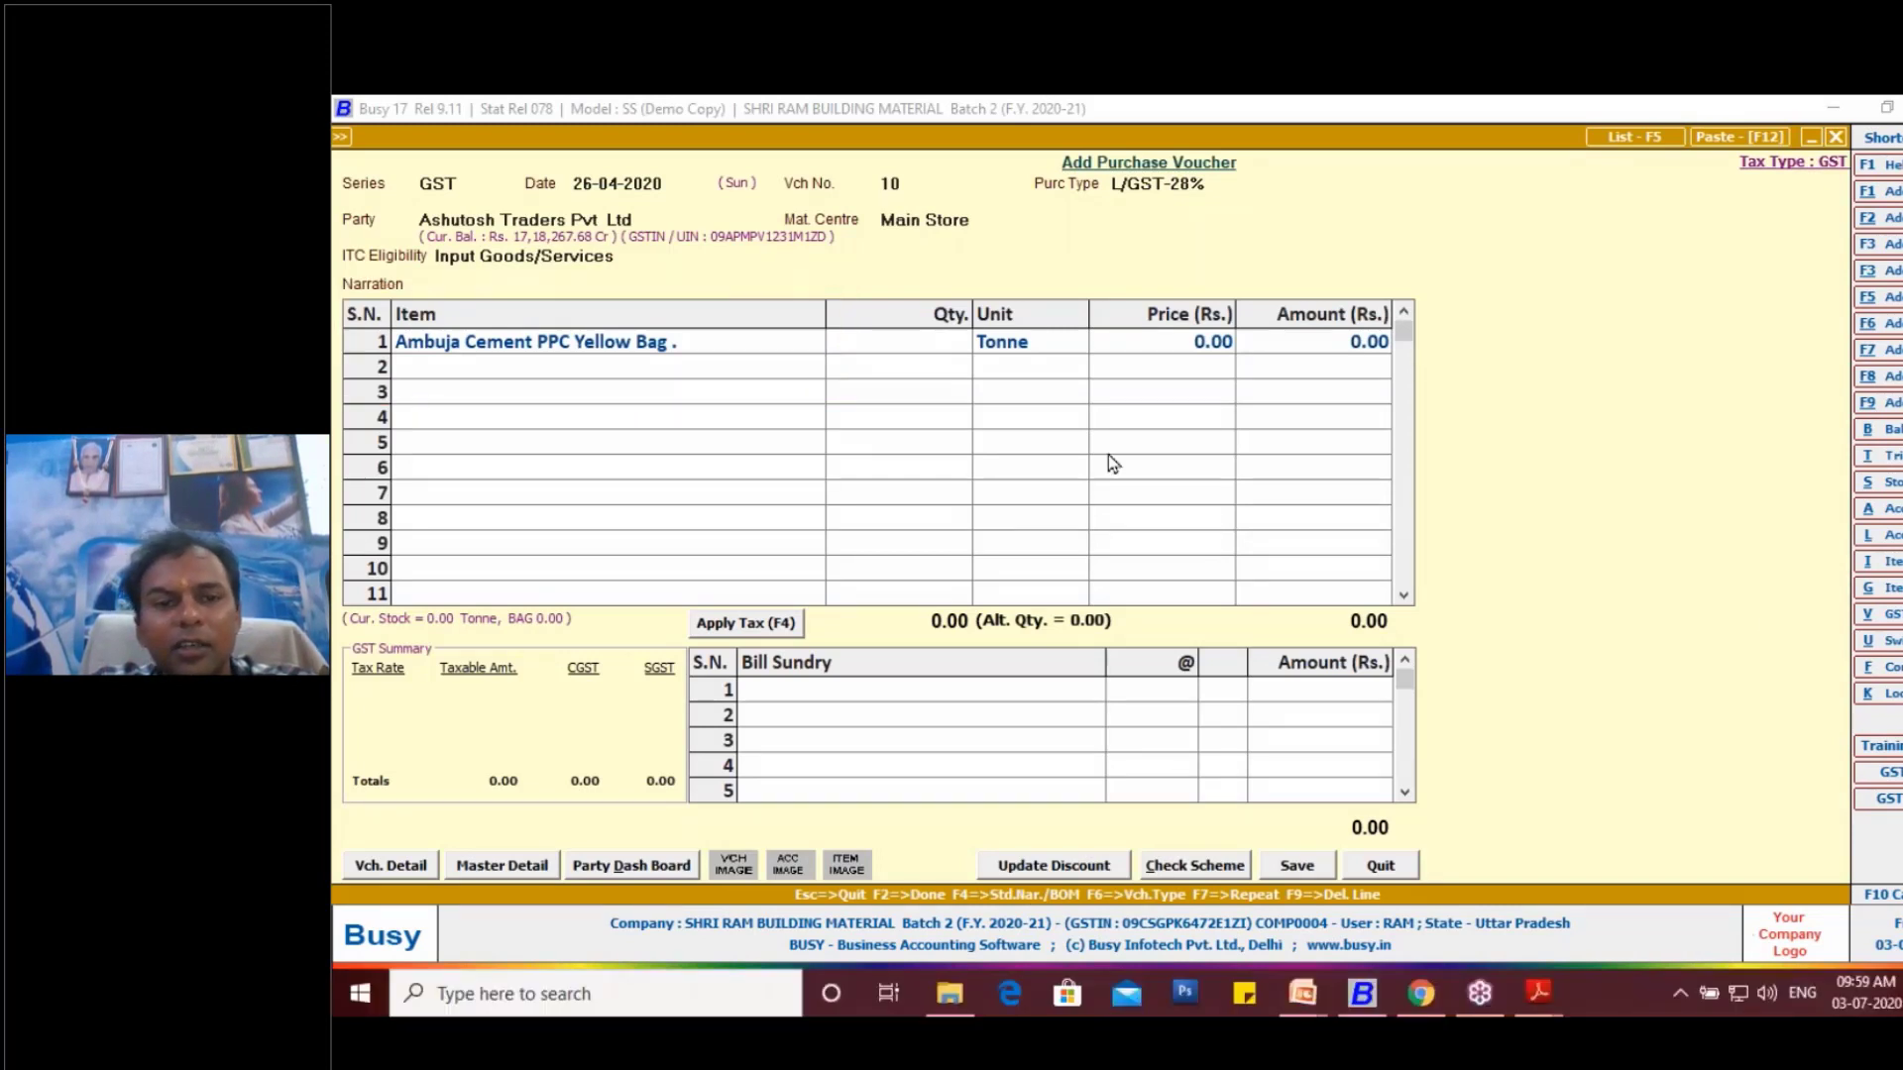
click(931, 350)
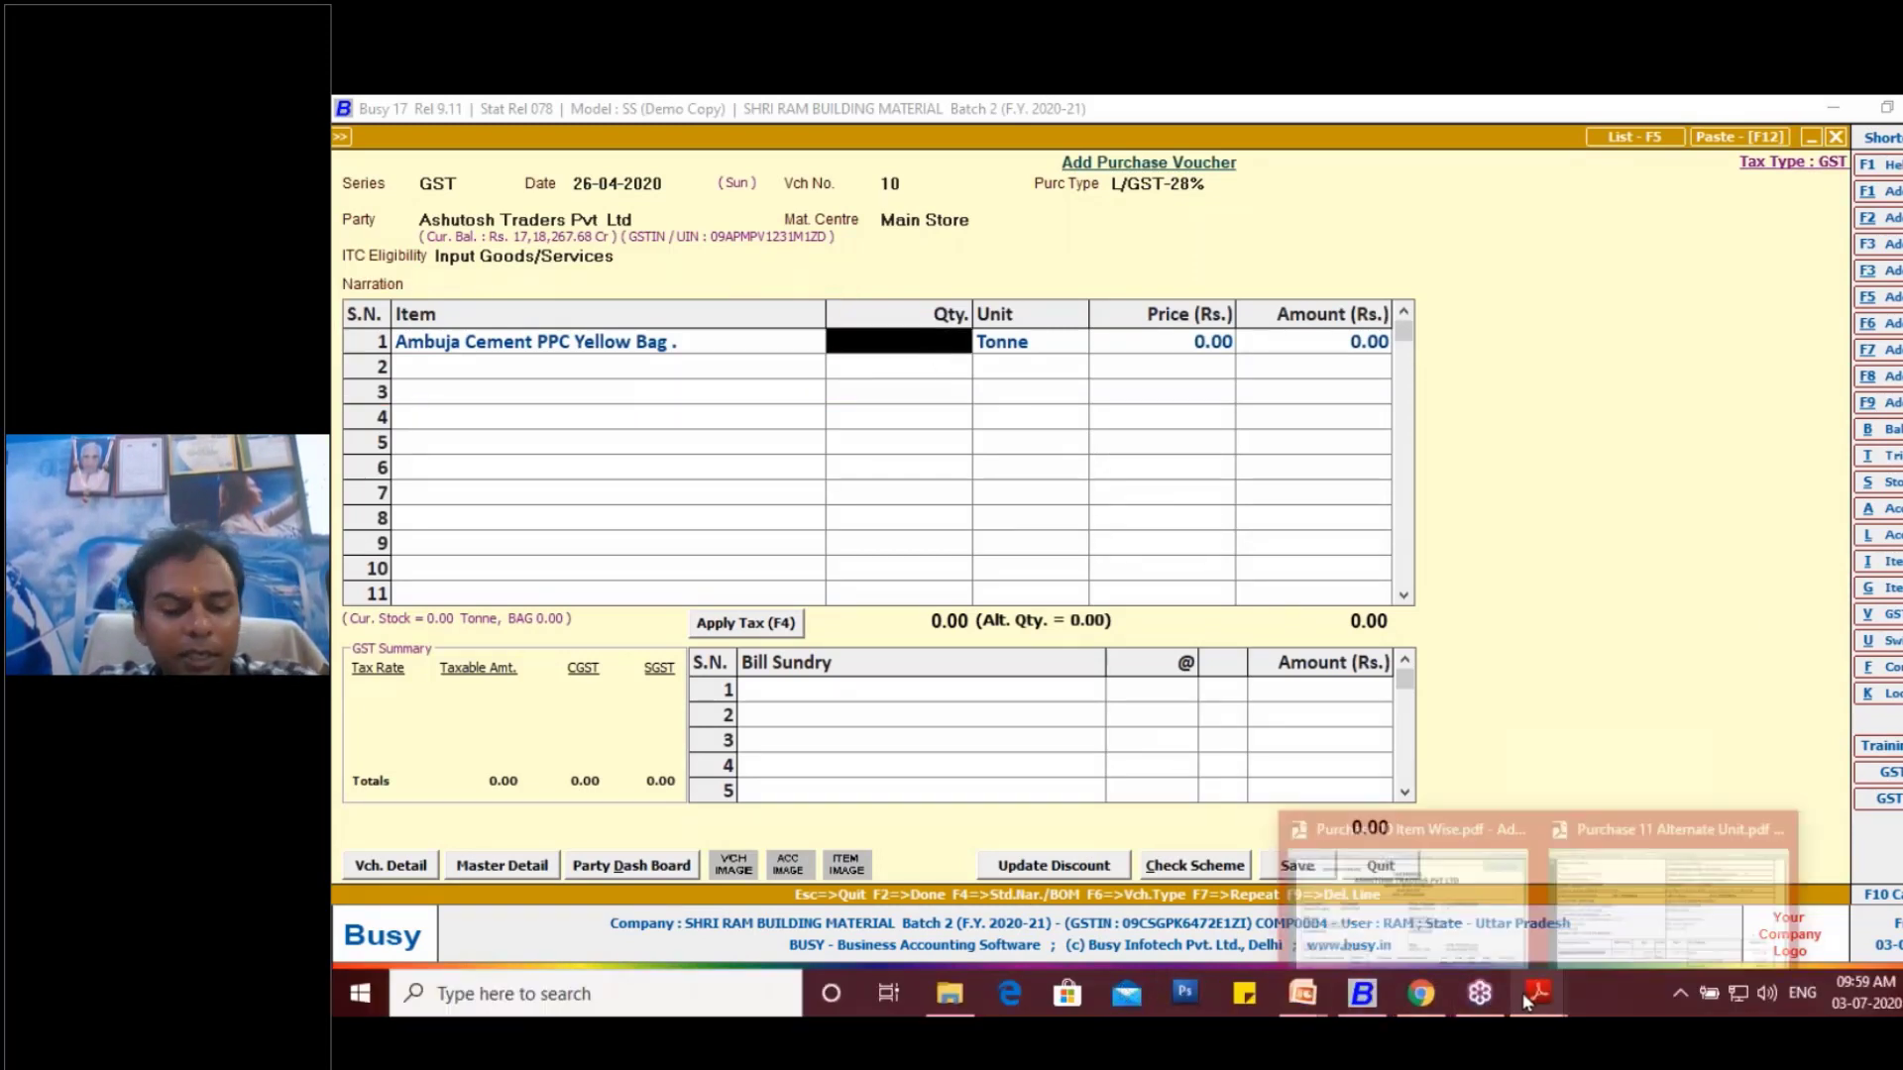
key(alt+Tab)
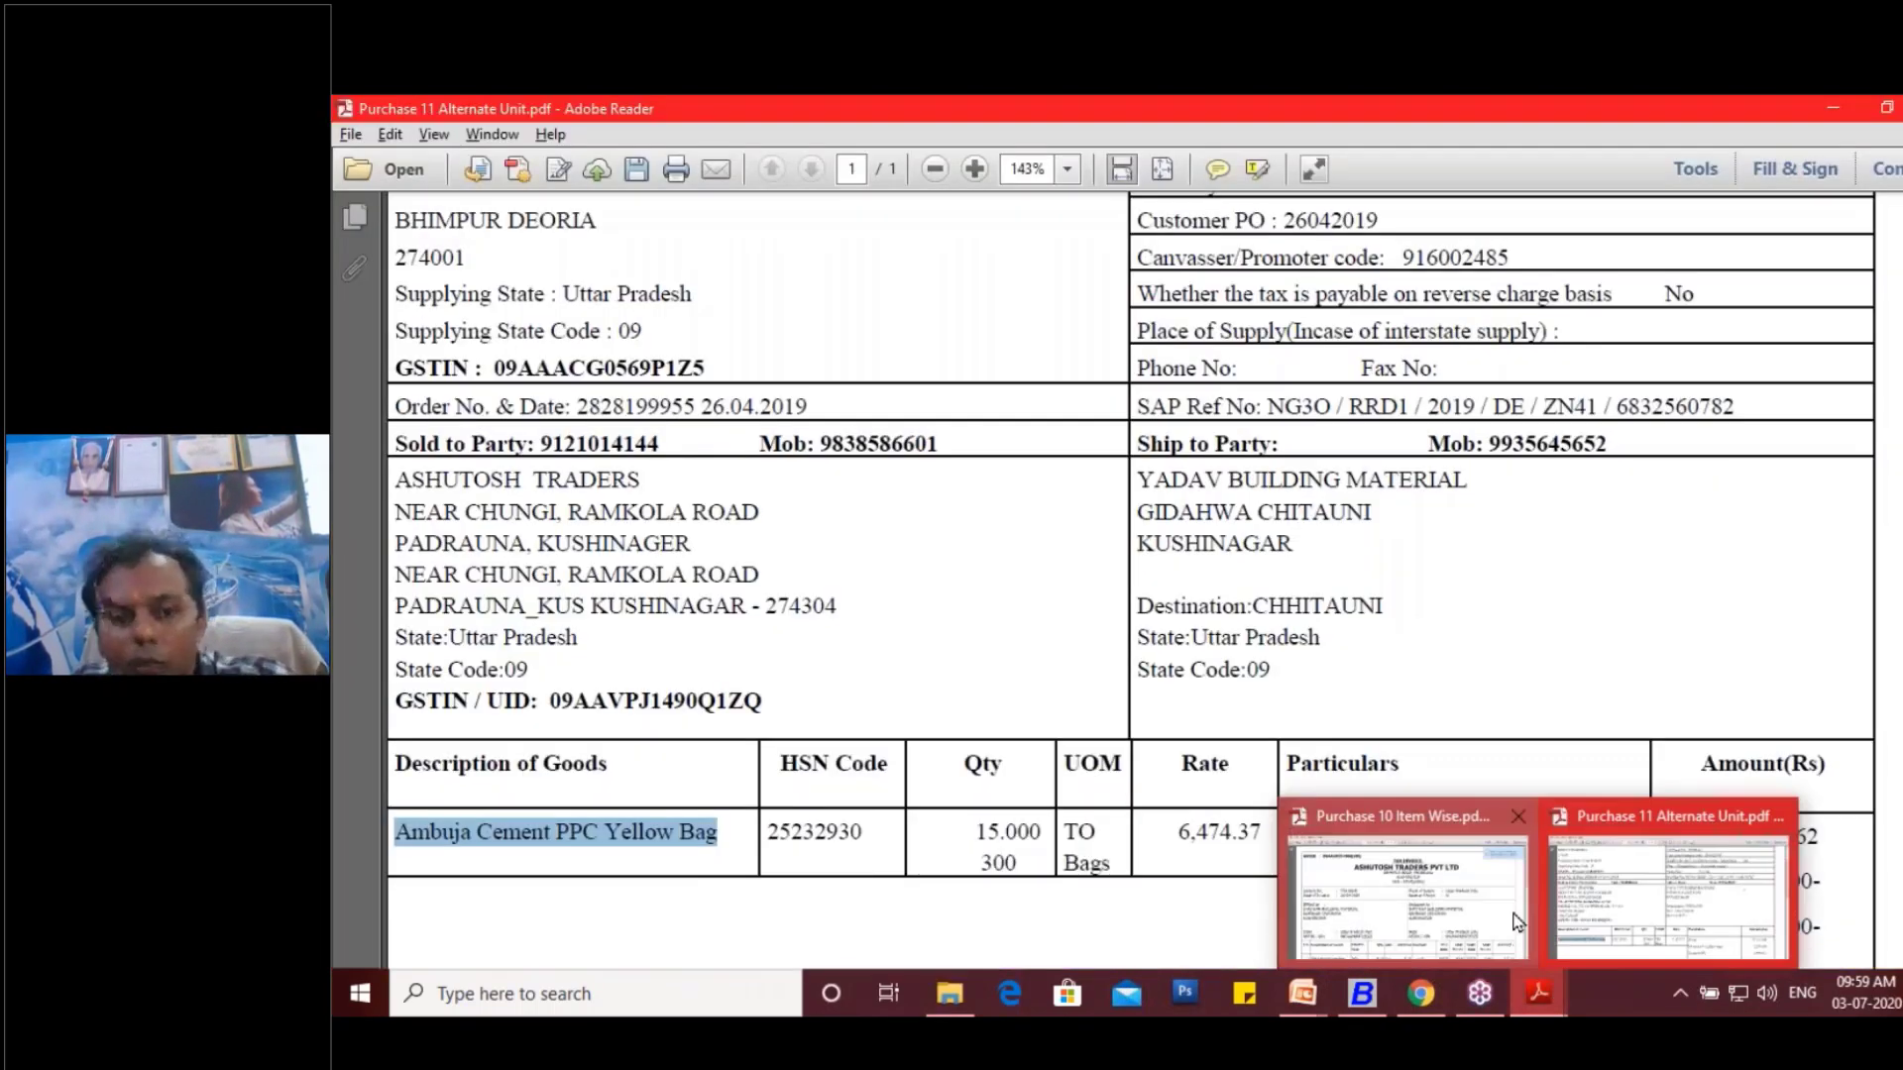
mouse_move(1548, 978)
scroll(976, 634, down, 3)
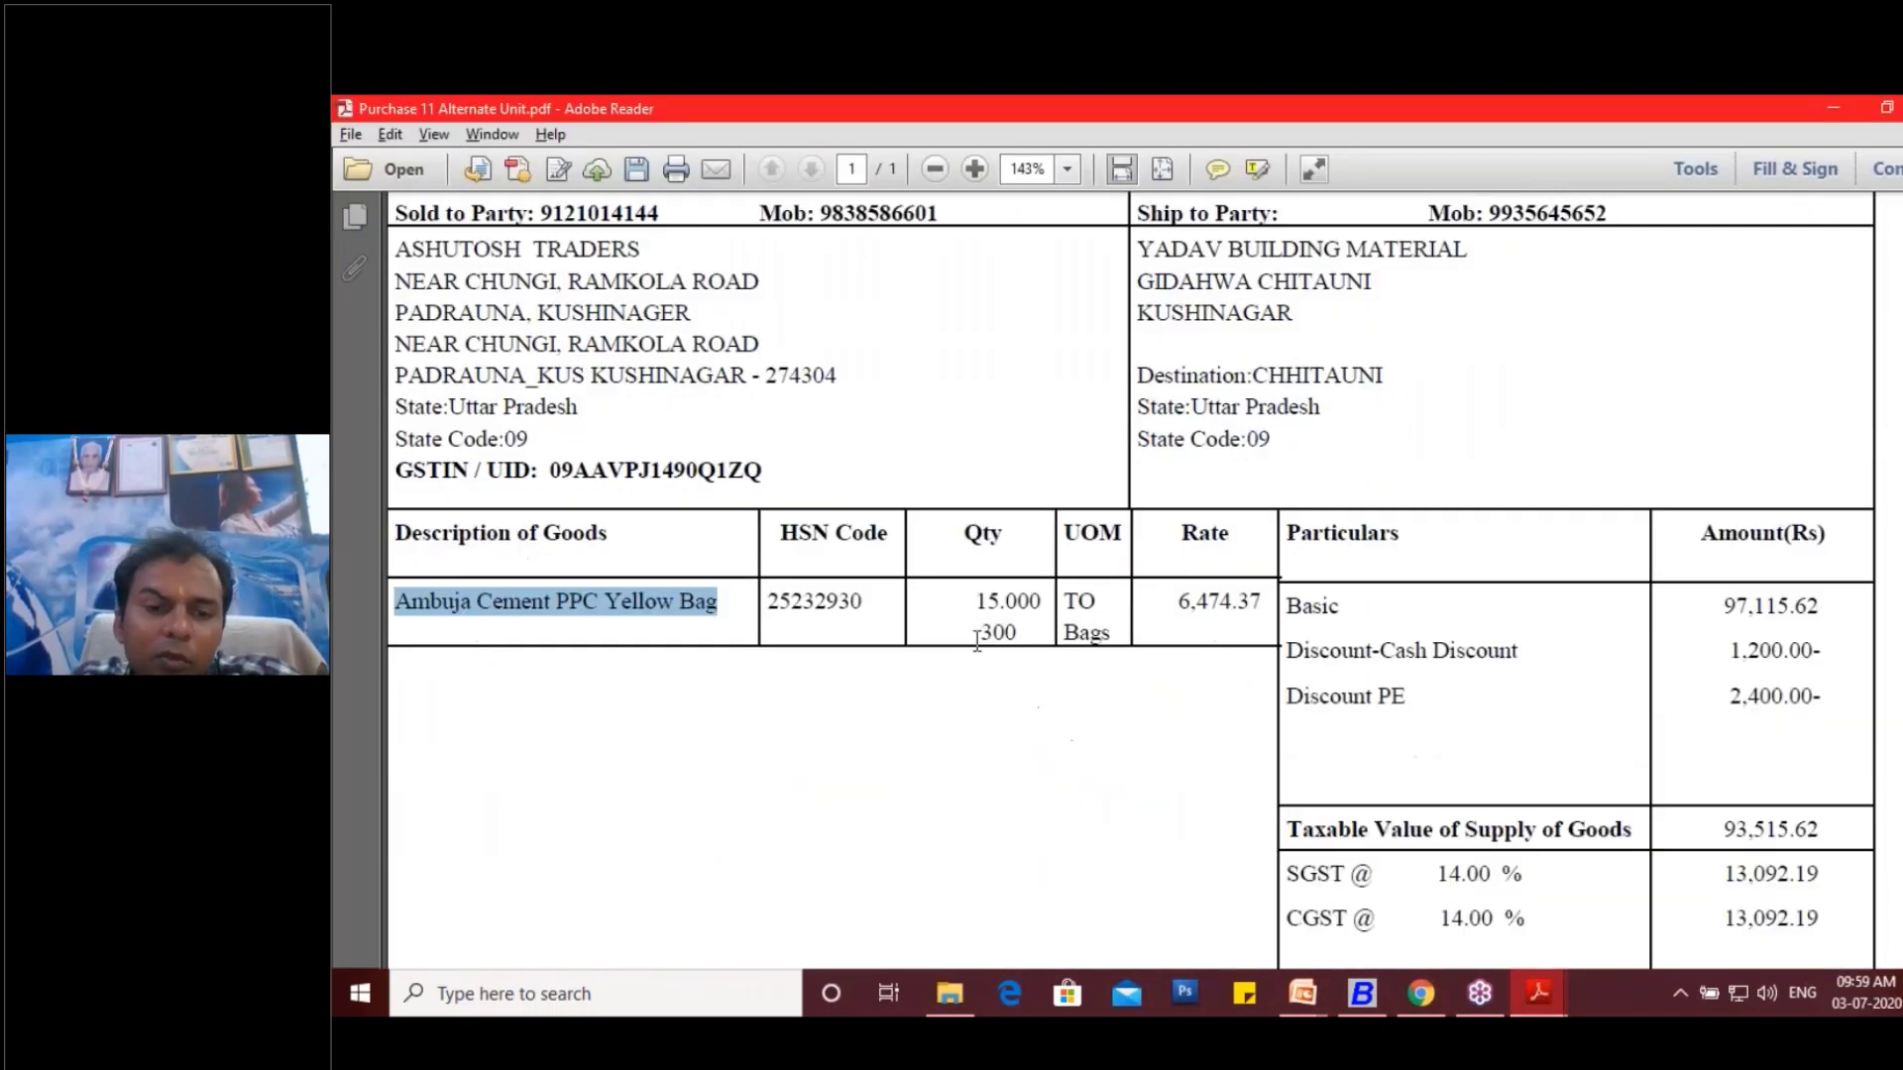
drag(975, 633, 1021, 633)
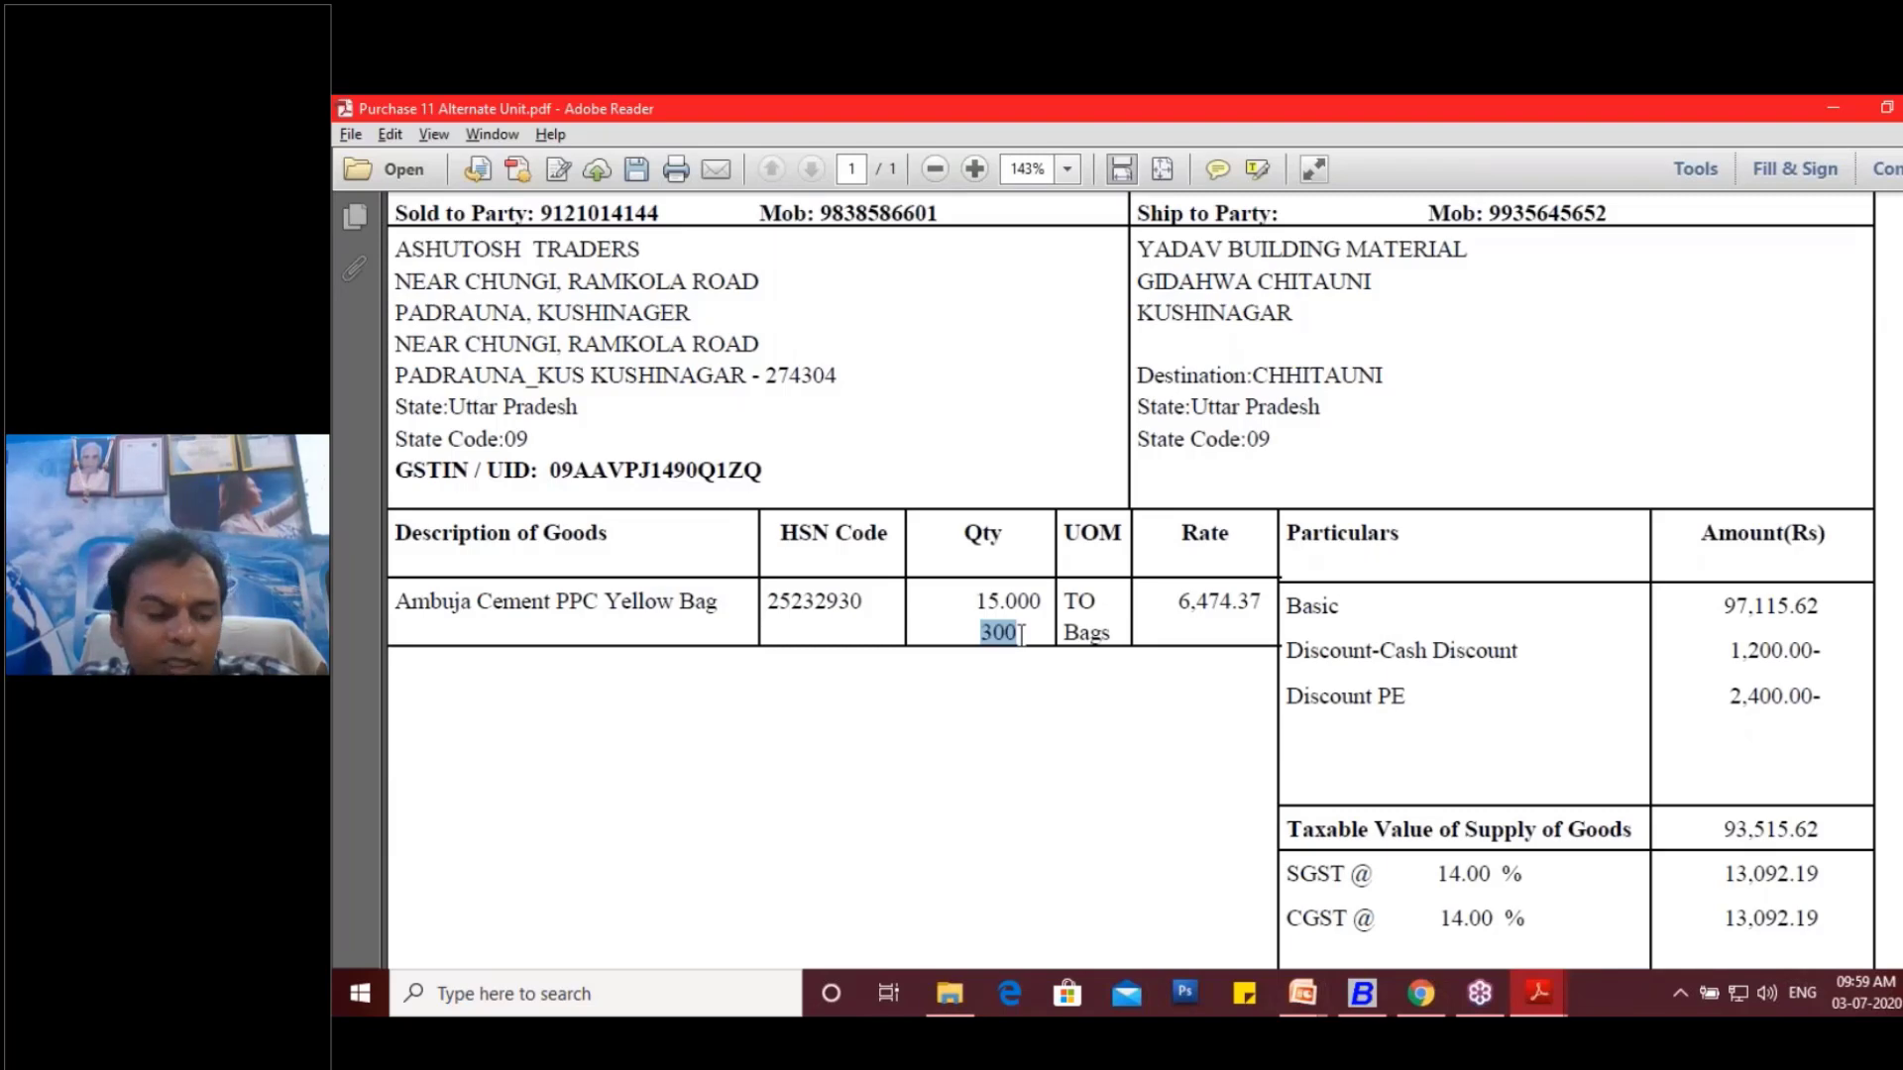
key(alt+Tab)
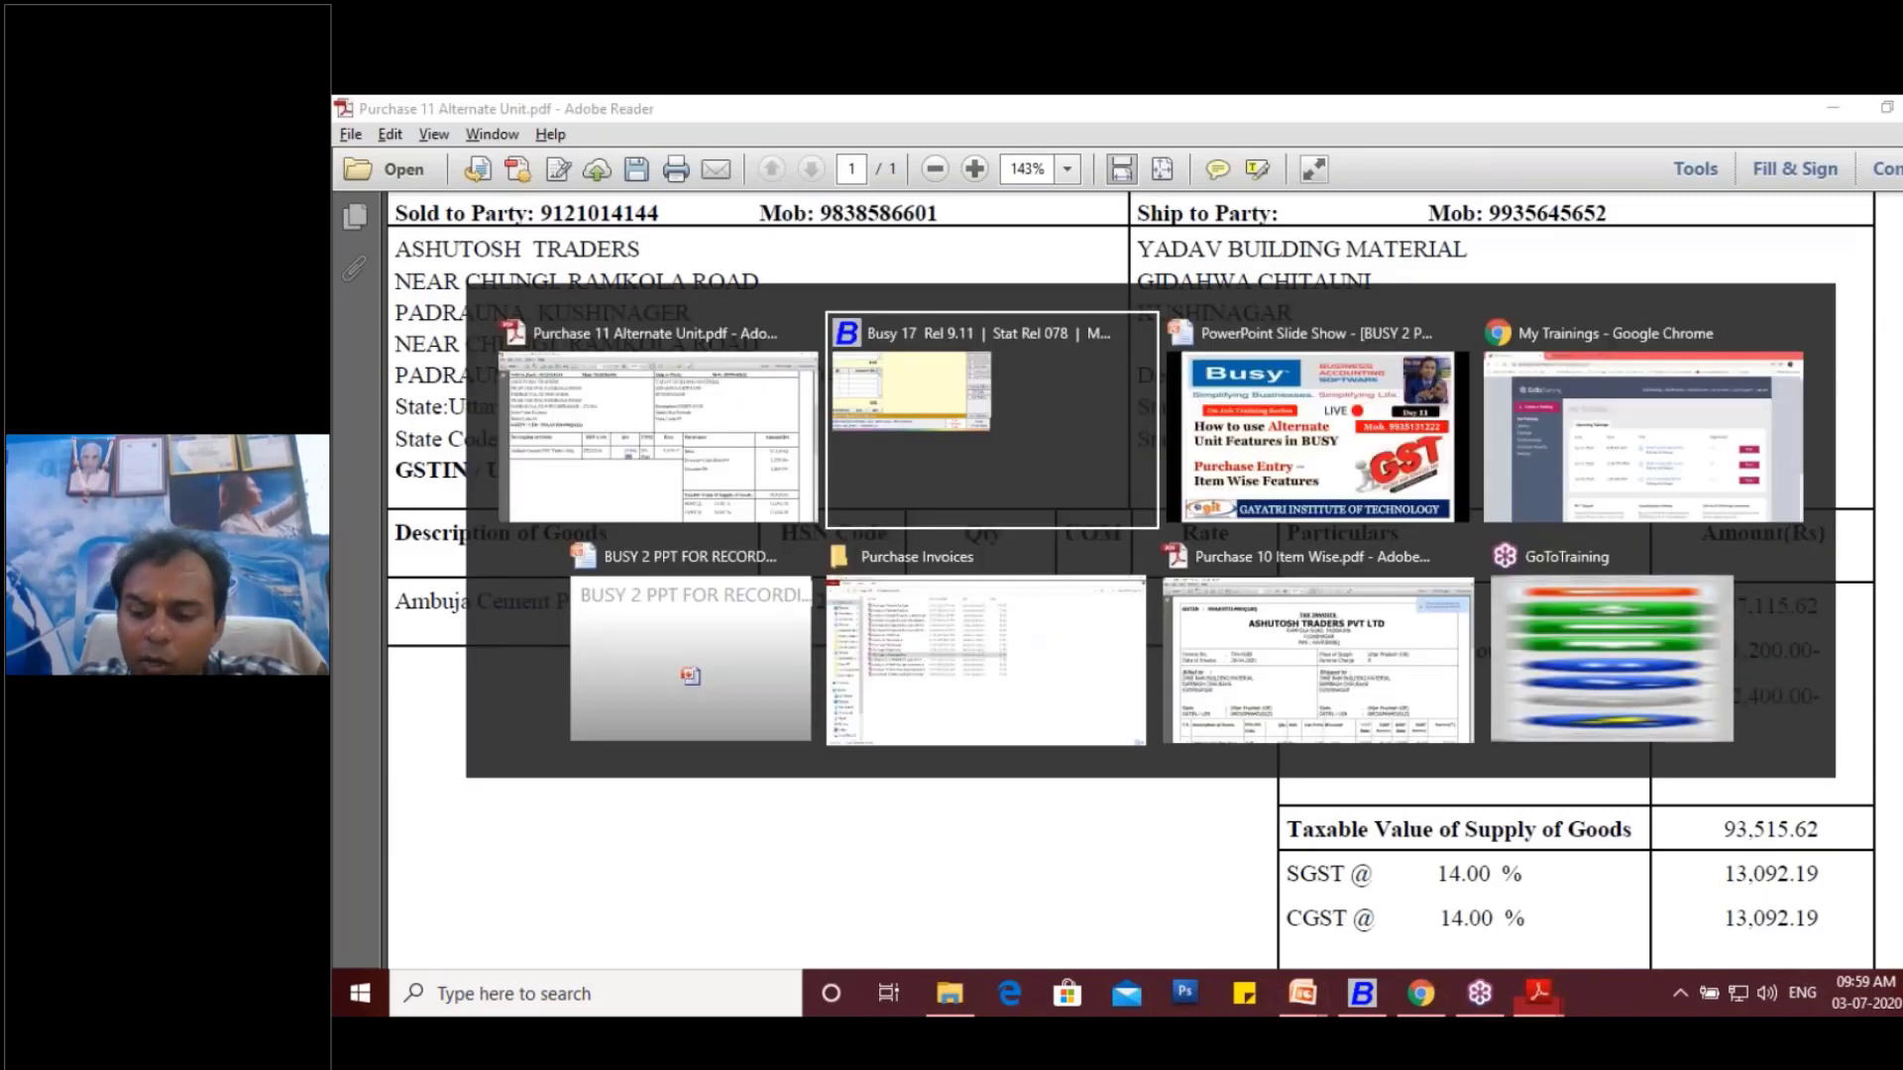
text(15)
key(Return)
key(Return)
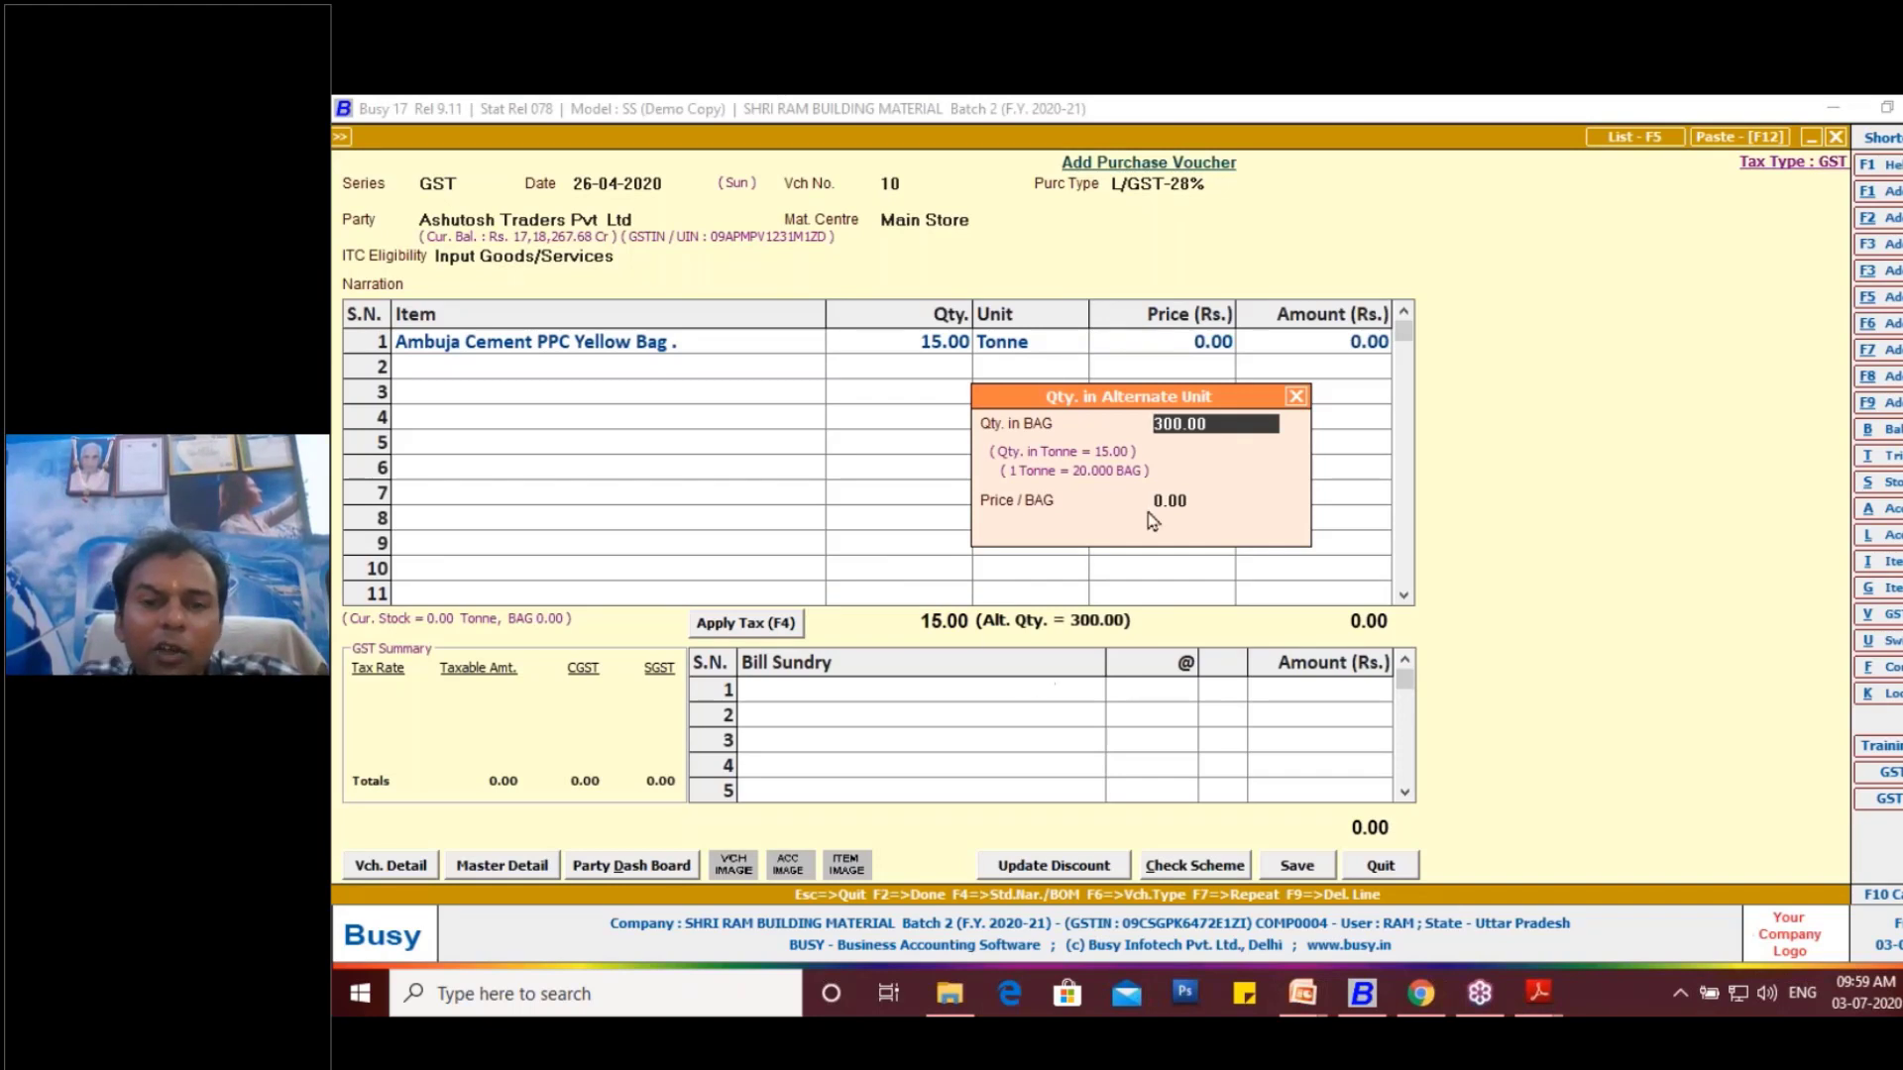
- Circle the bag quantity in the alternate unit dialog, clear the marking, and accept the dialog with the price per bag left at zero
click(1804, 500)
mouse_move(1203, 459)
mouse_down()
mouse_move(1217, 383)
mouse_move(1230, 414)
mouse_move(1202, 458)
mouse_up()
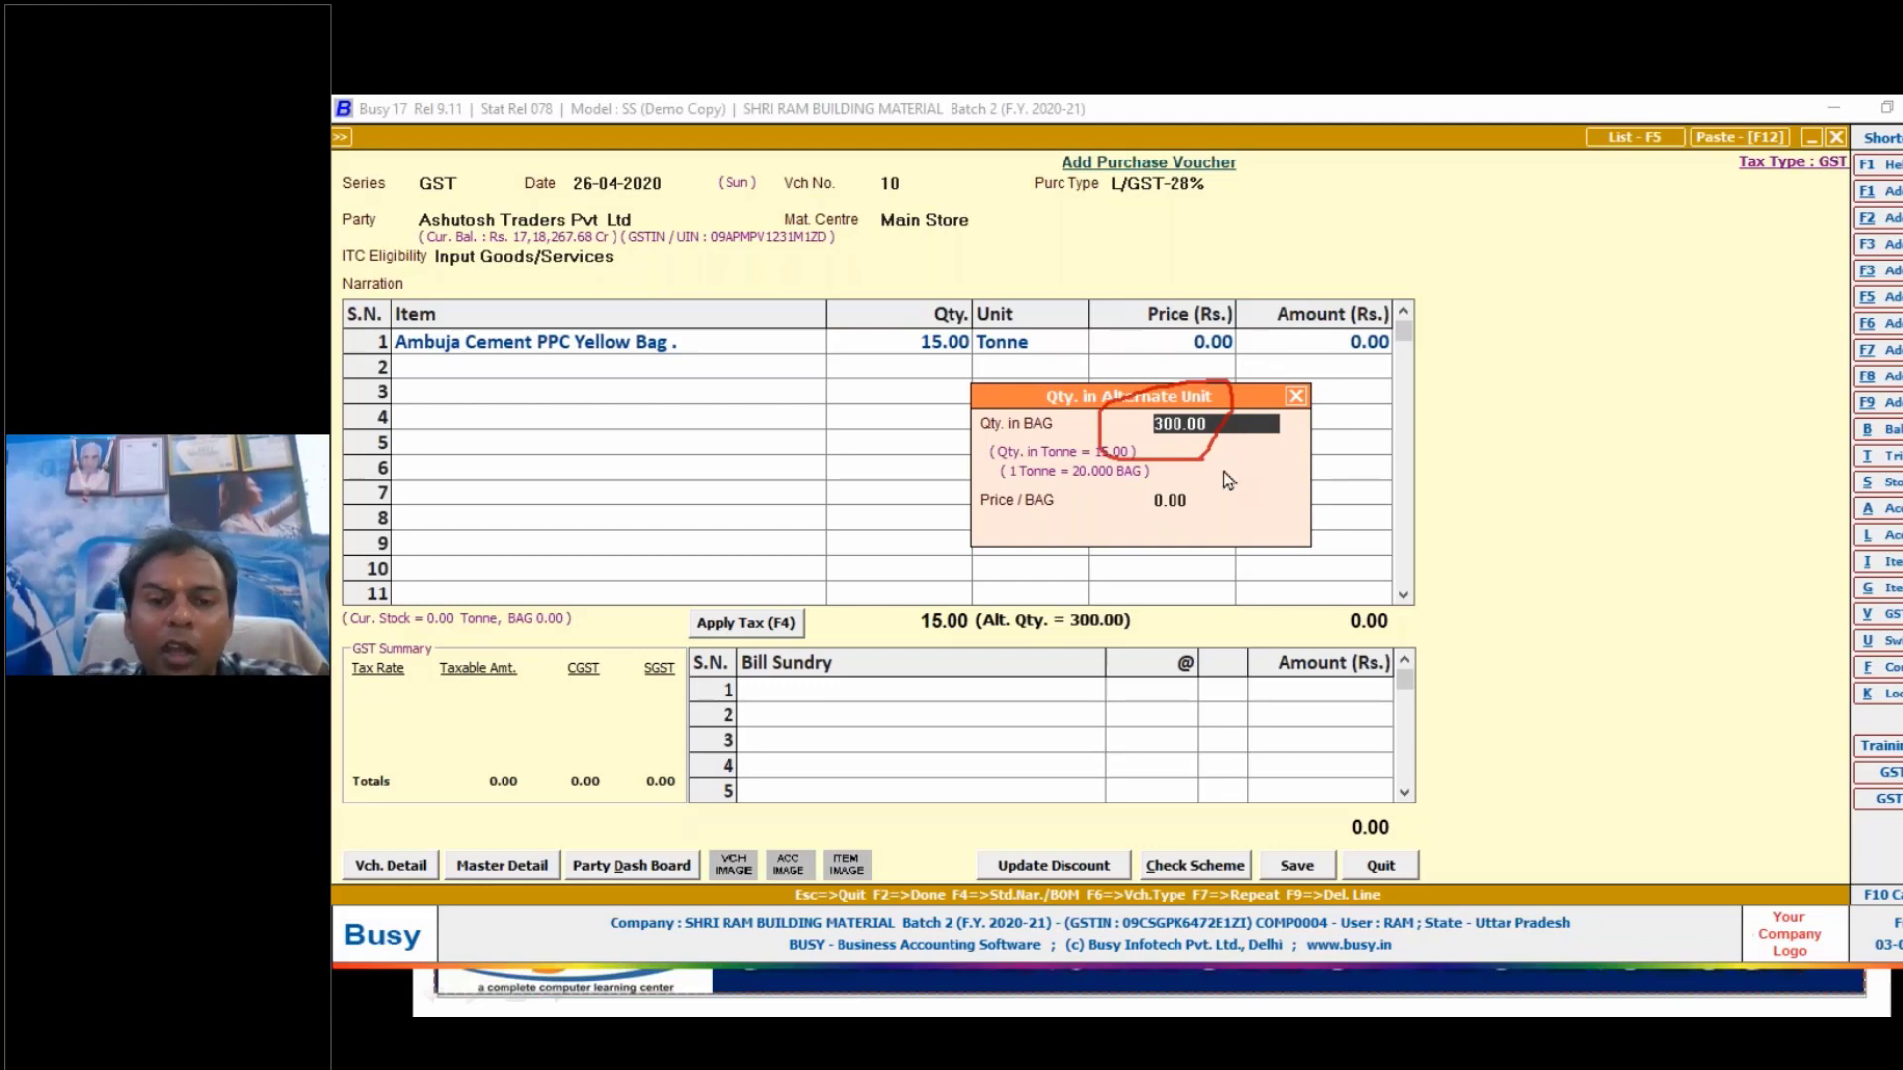
click(1160, 503)
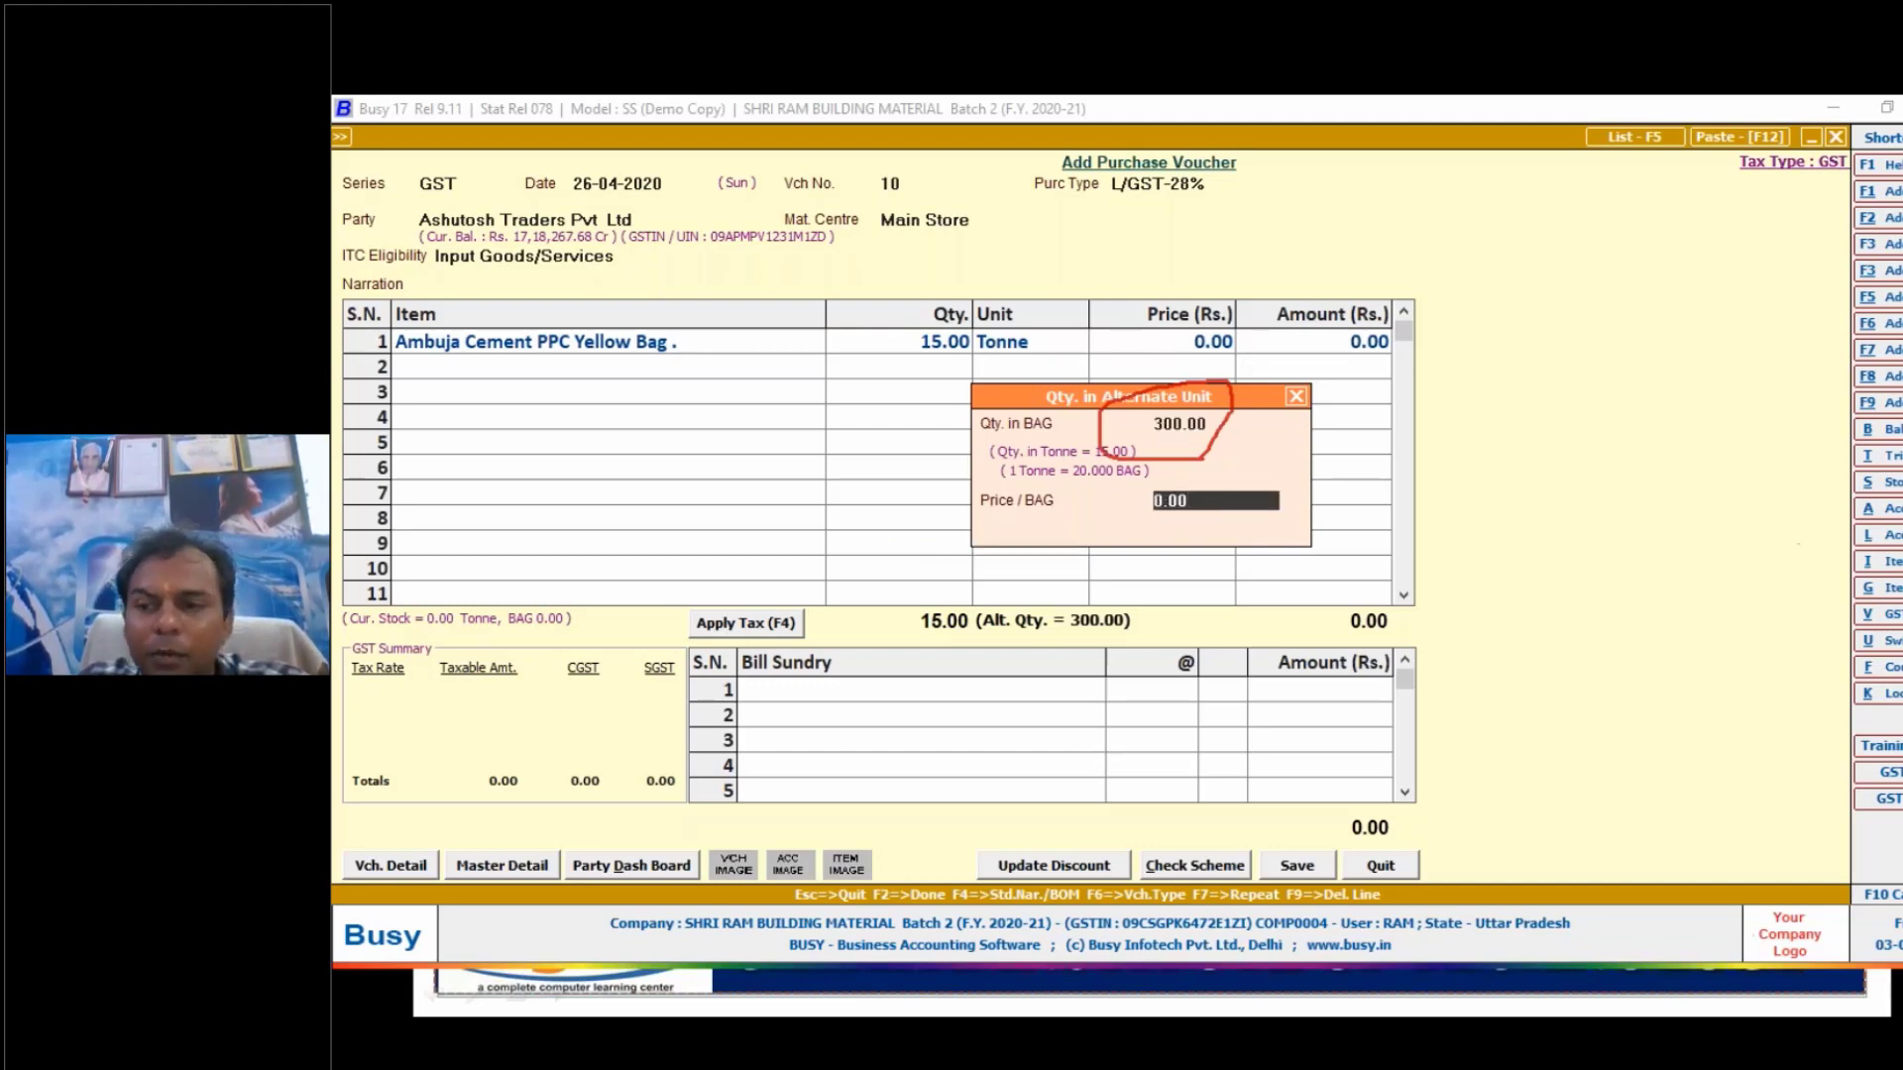
click(1793, 611)
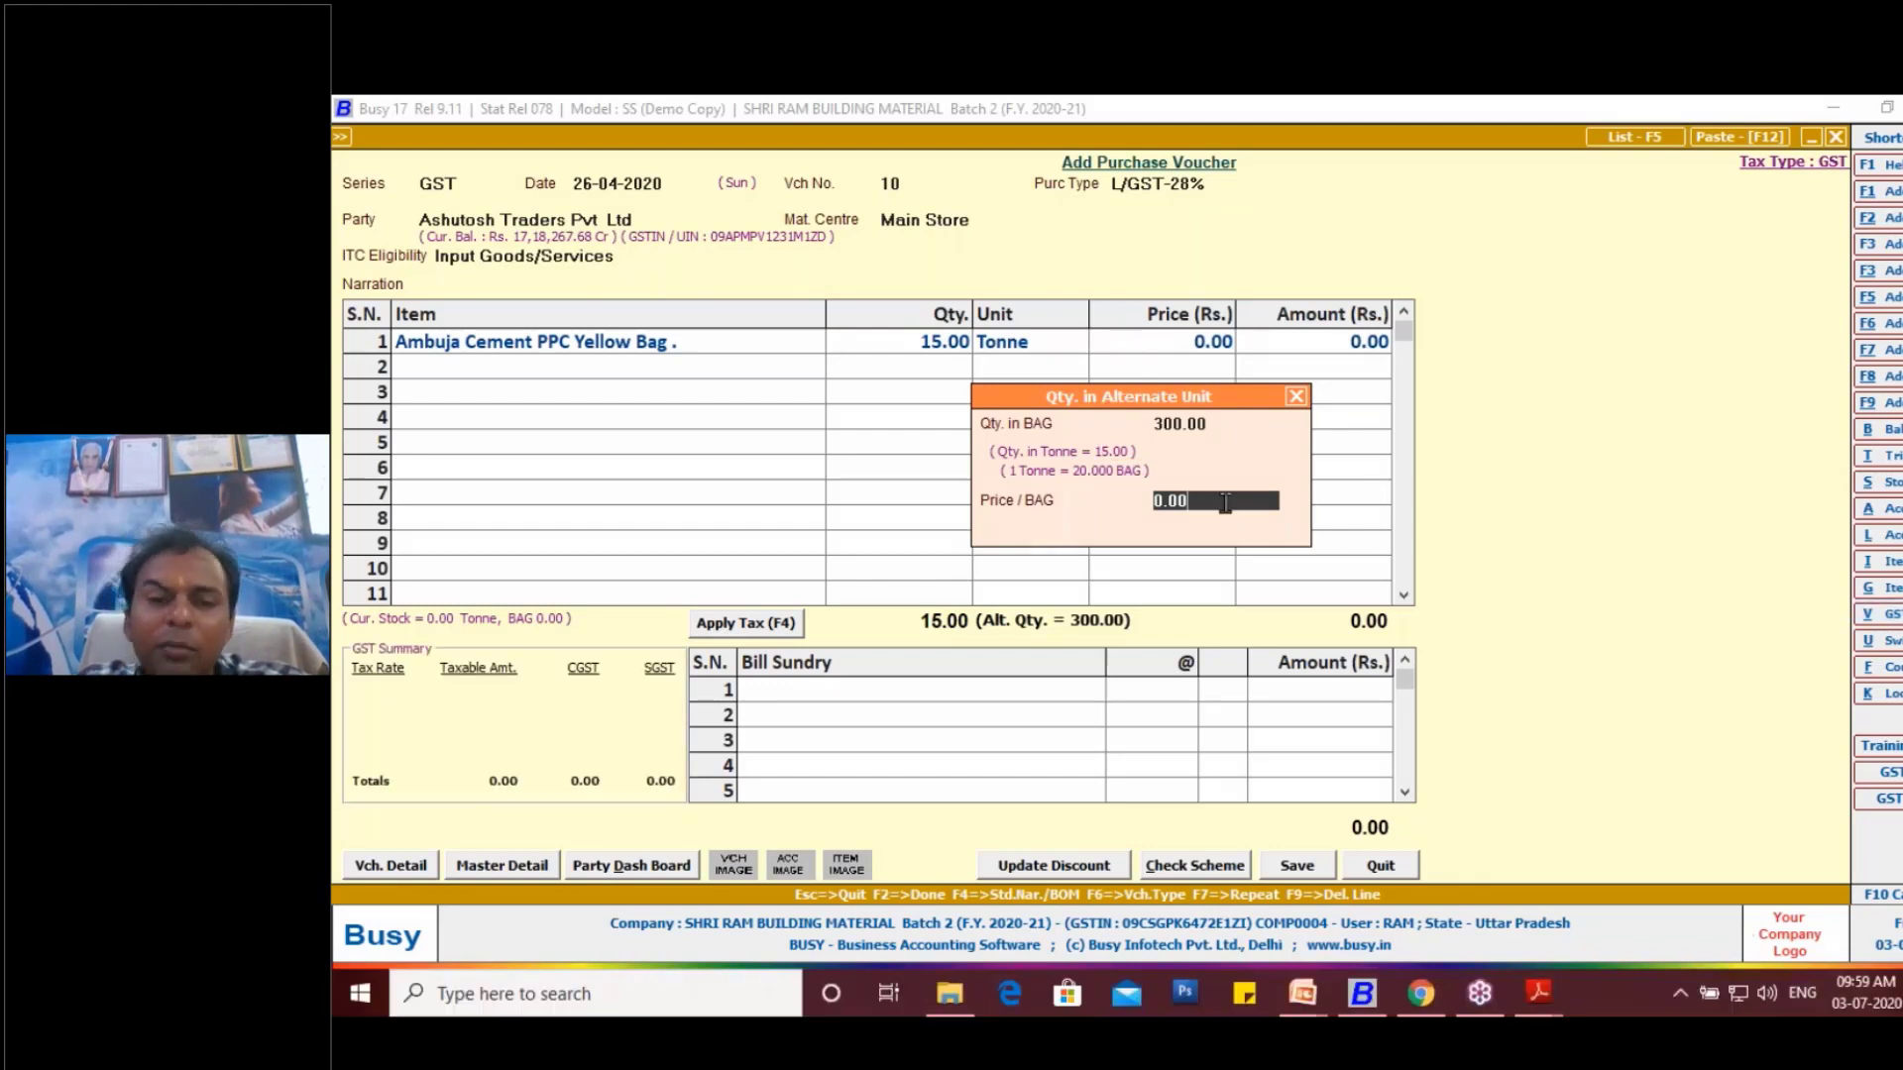
key(Return)
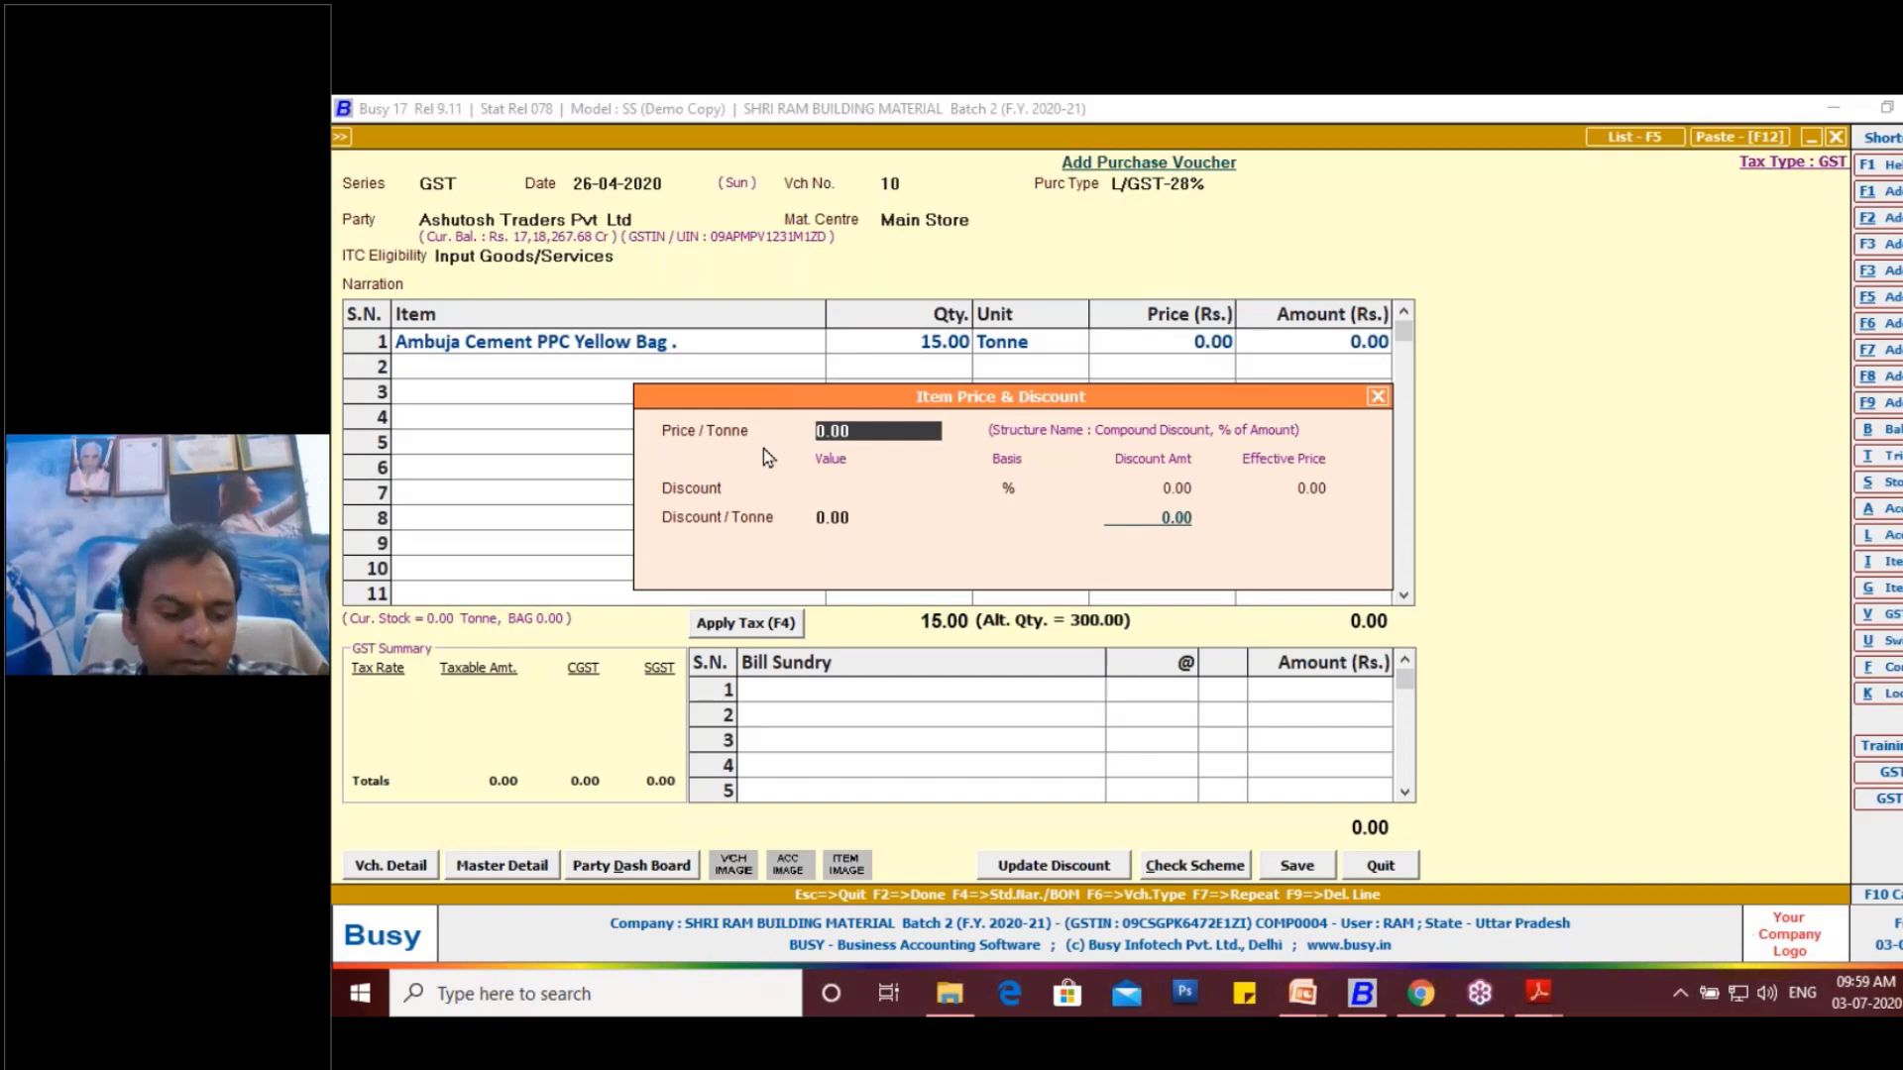
- Copy the cement's rate from the Ambuja invoice in Adobe Reader and return to the Busy voucher
key(alt+Tab)
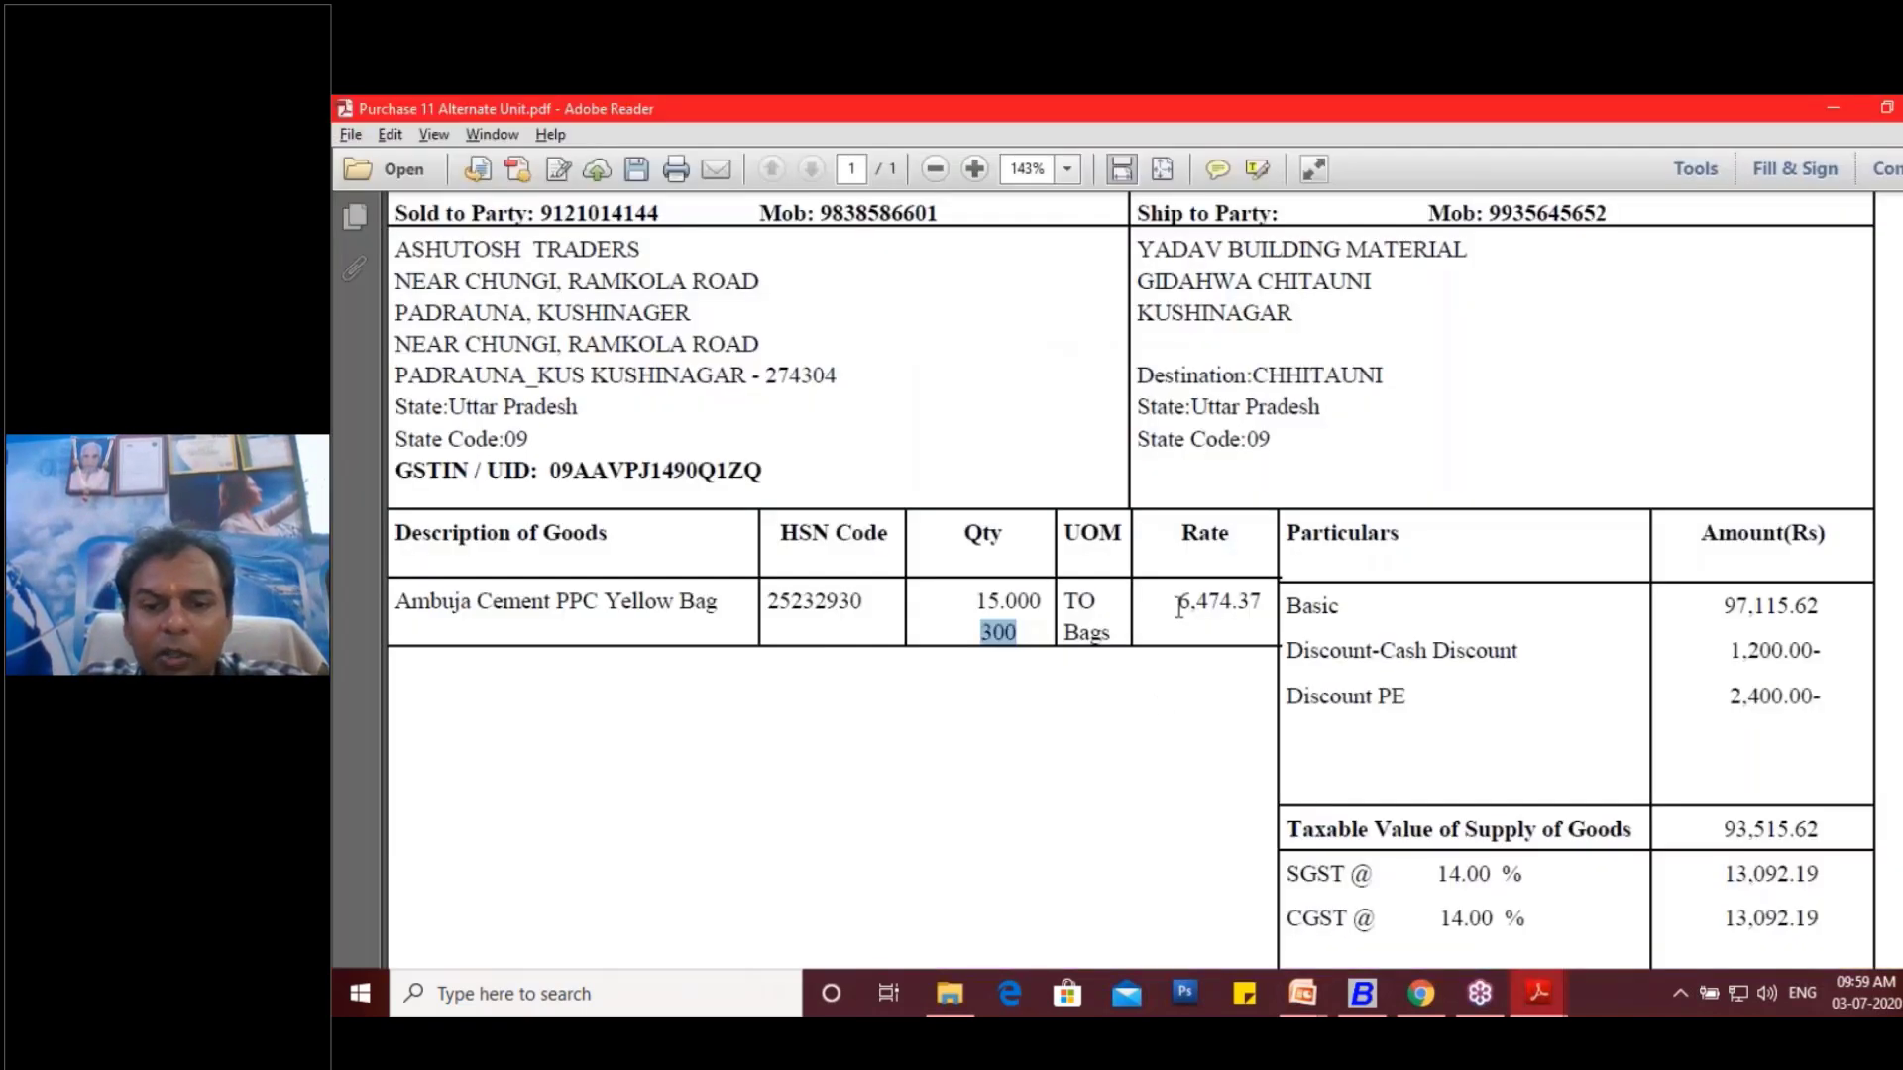
drag(1186, 607, 1261, 607)
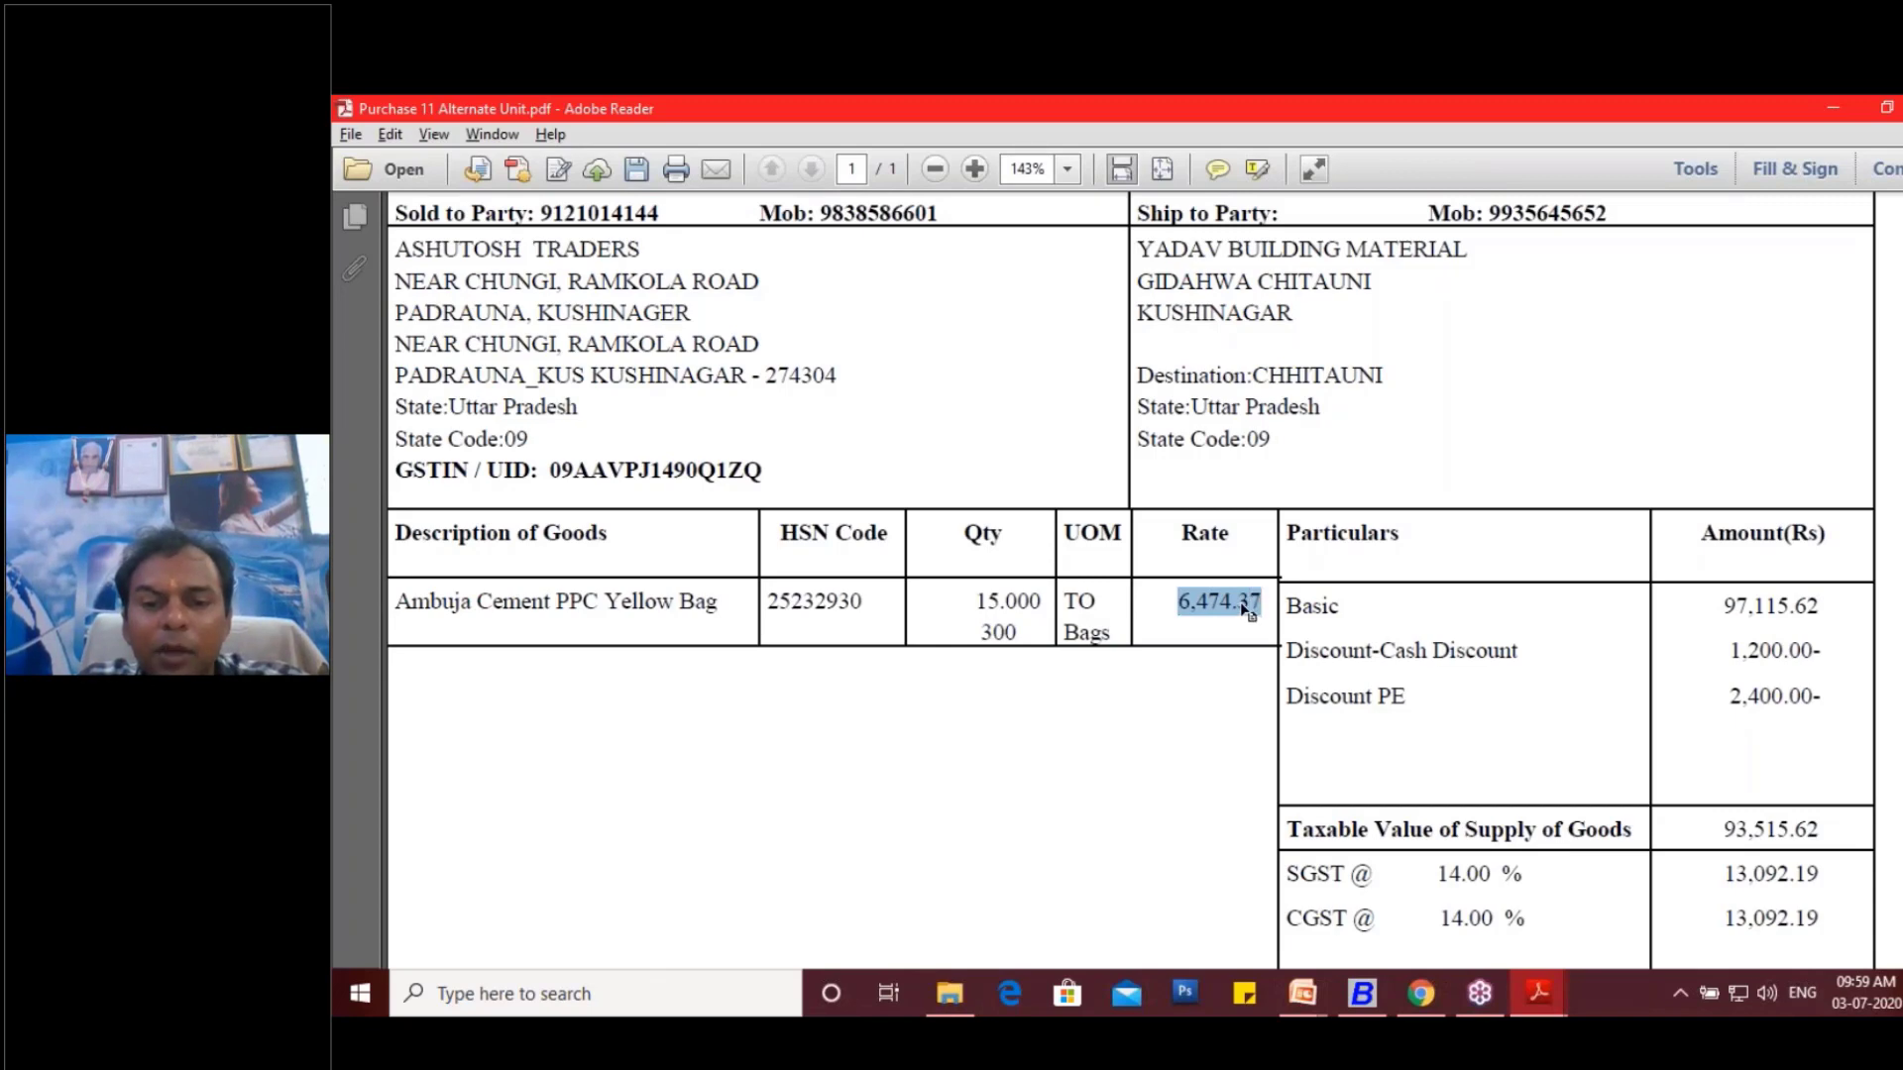
right_click(1248, 613)
click(1283, 624)
key(alt+Tab)
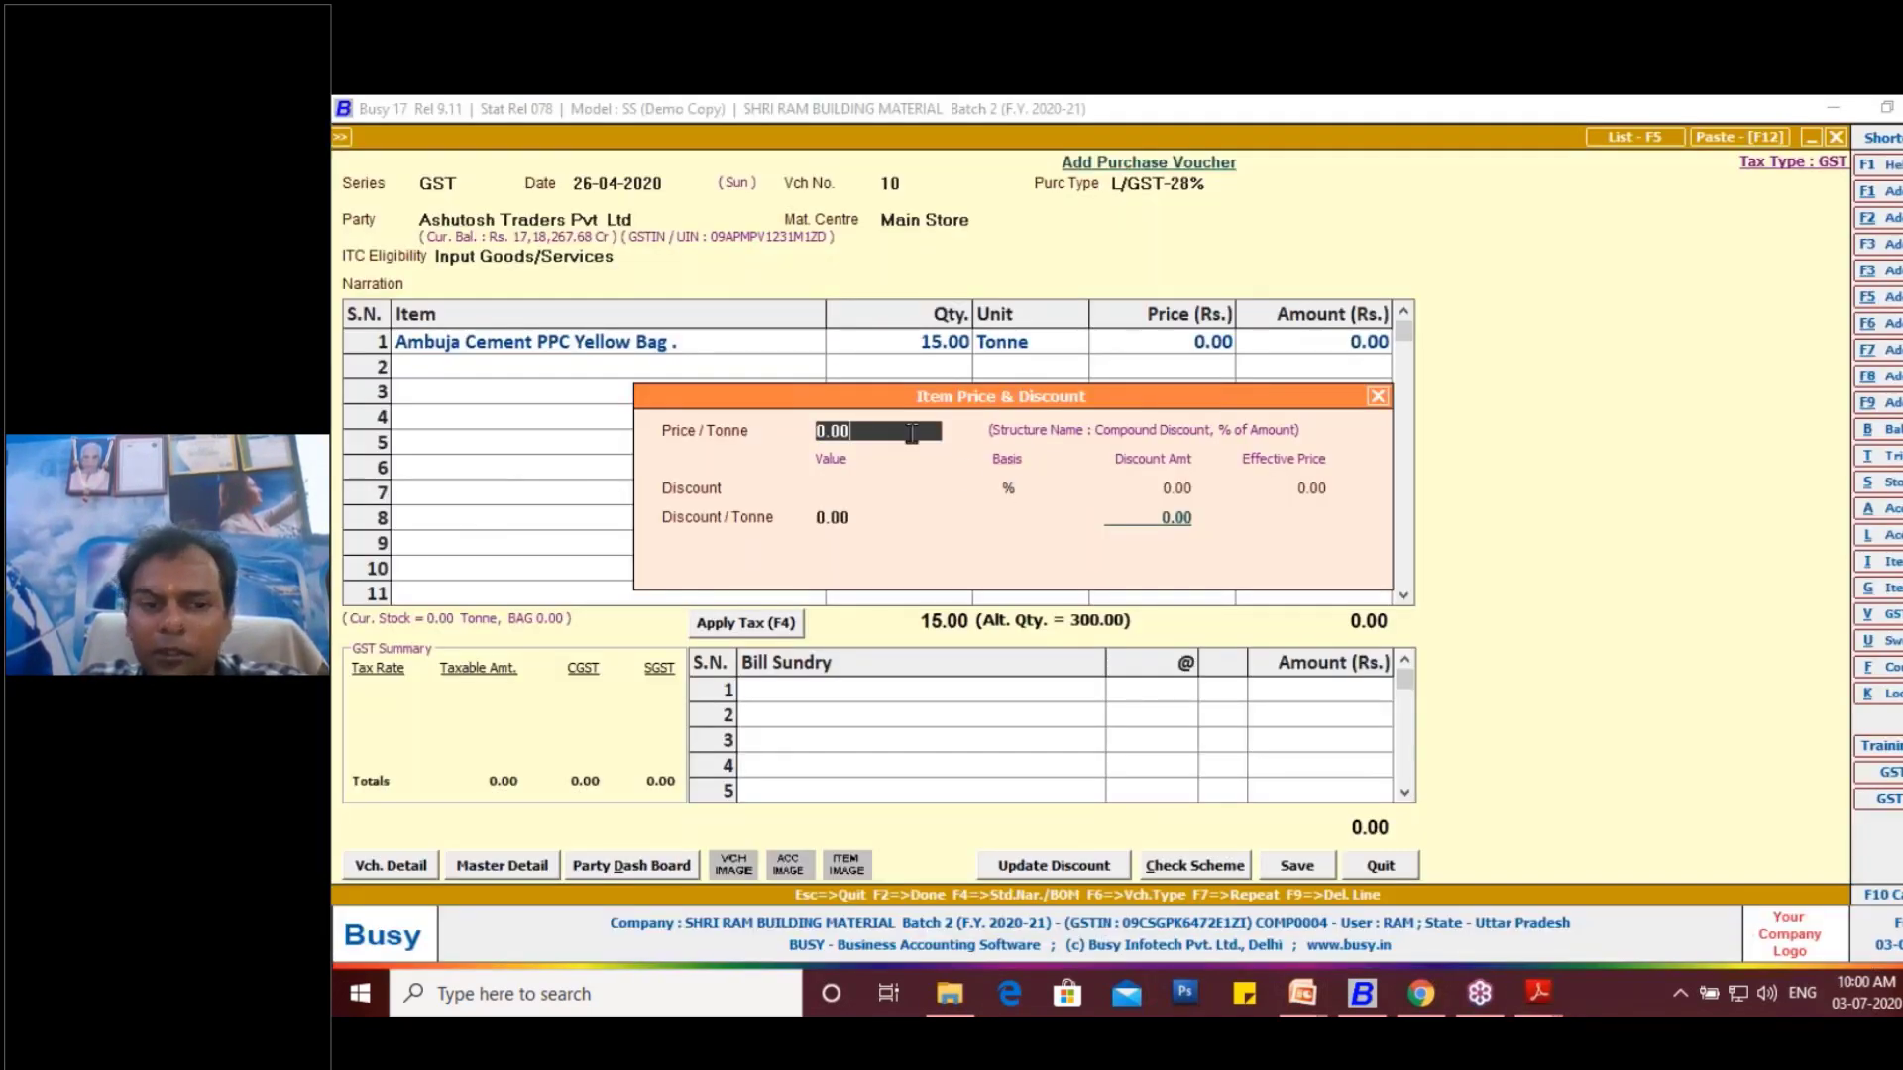
- Set the price per tonne to 6474.37, check it against the invoice, and leave the discount at zero
key(BackSpace)
key(BackSpace)
key(BackSpace)
key(BackSpace)
text(6)
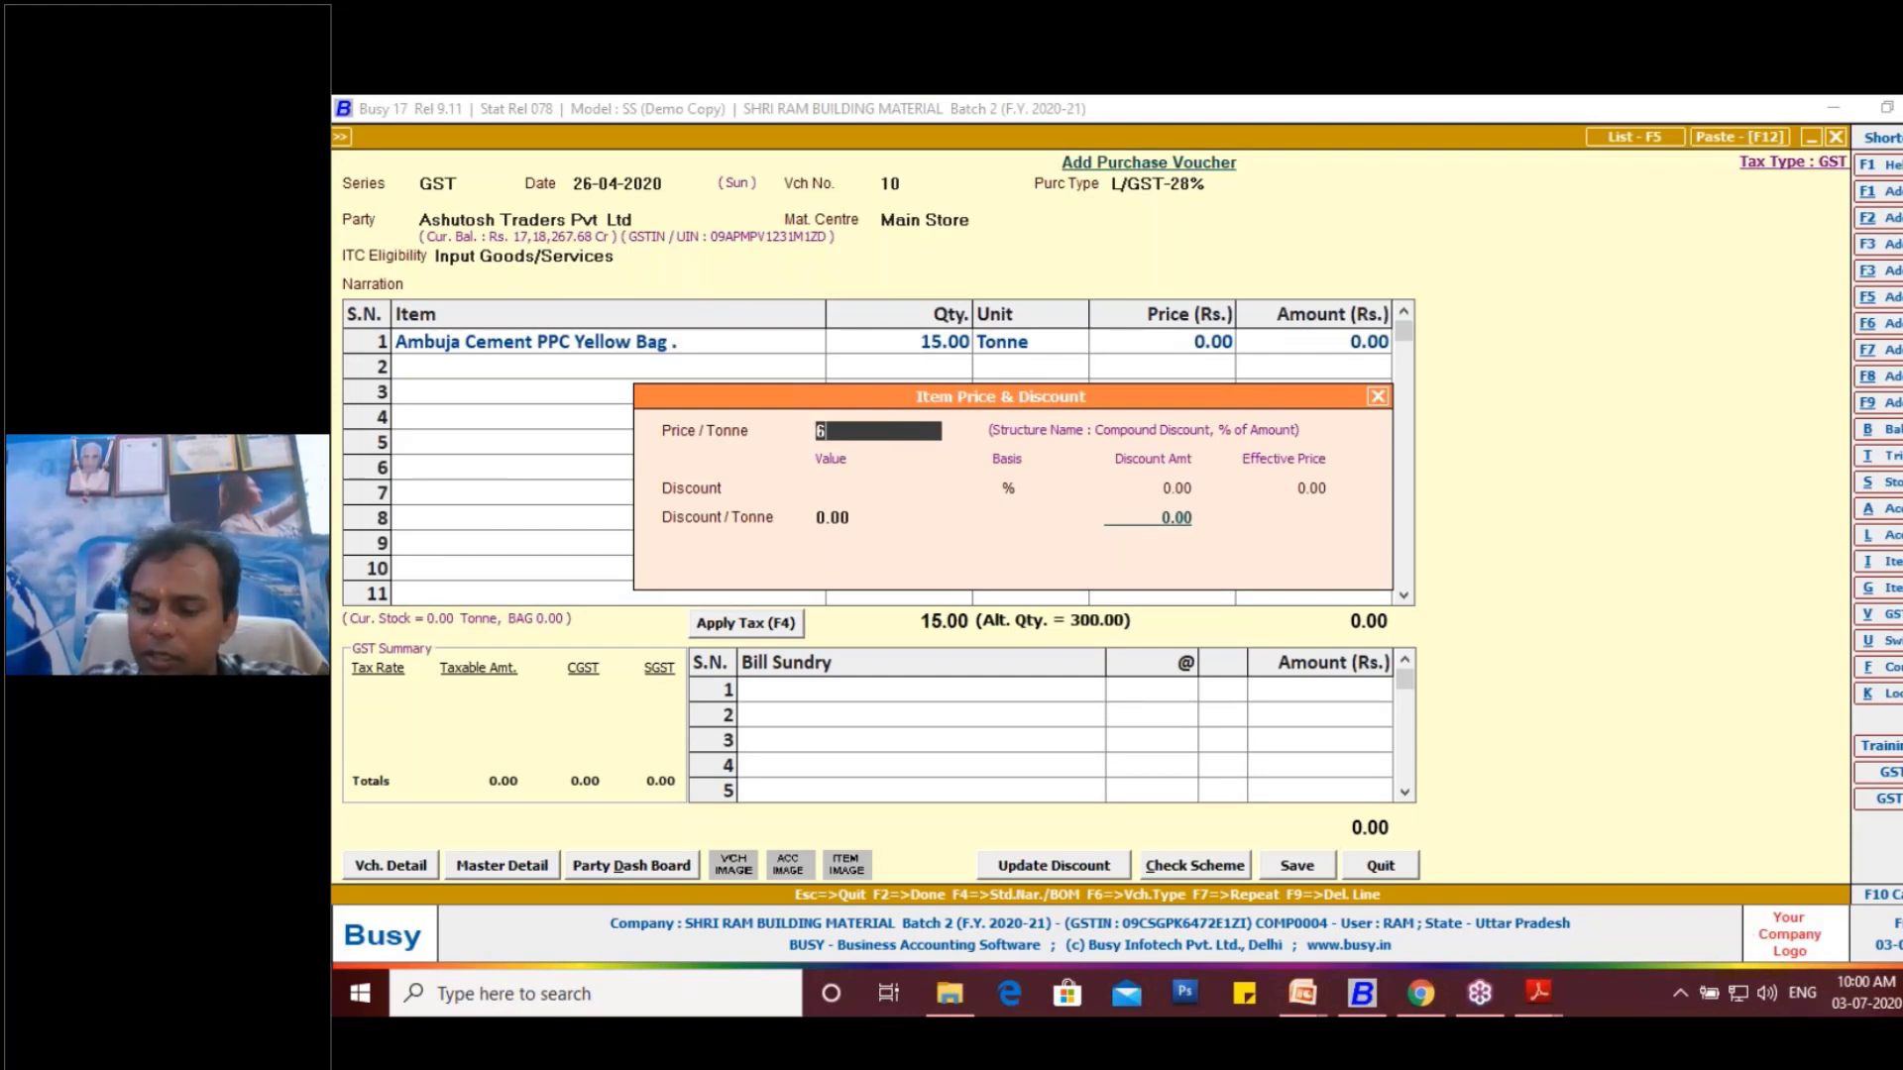
text(474.37)
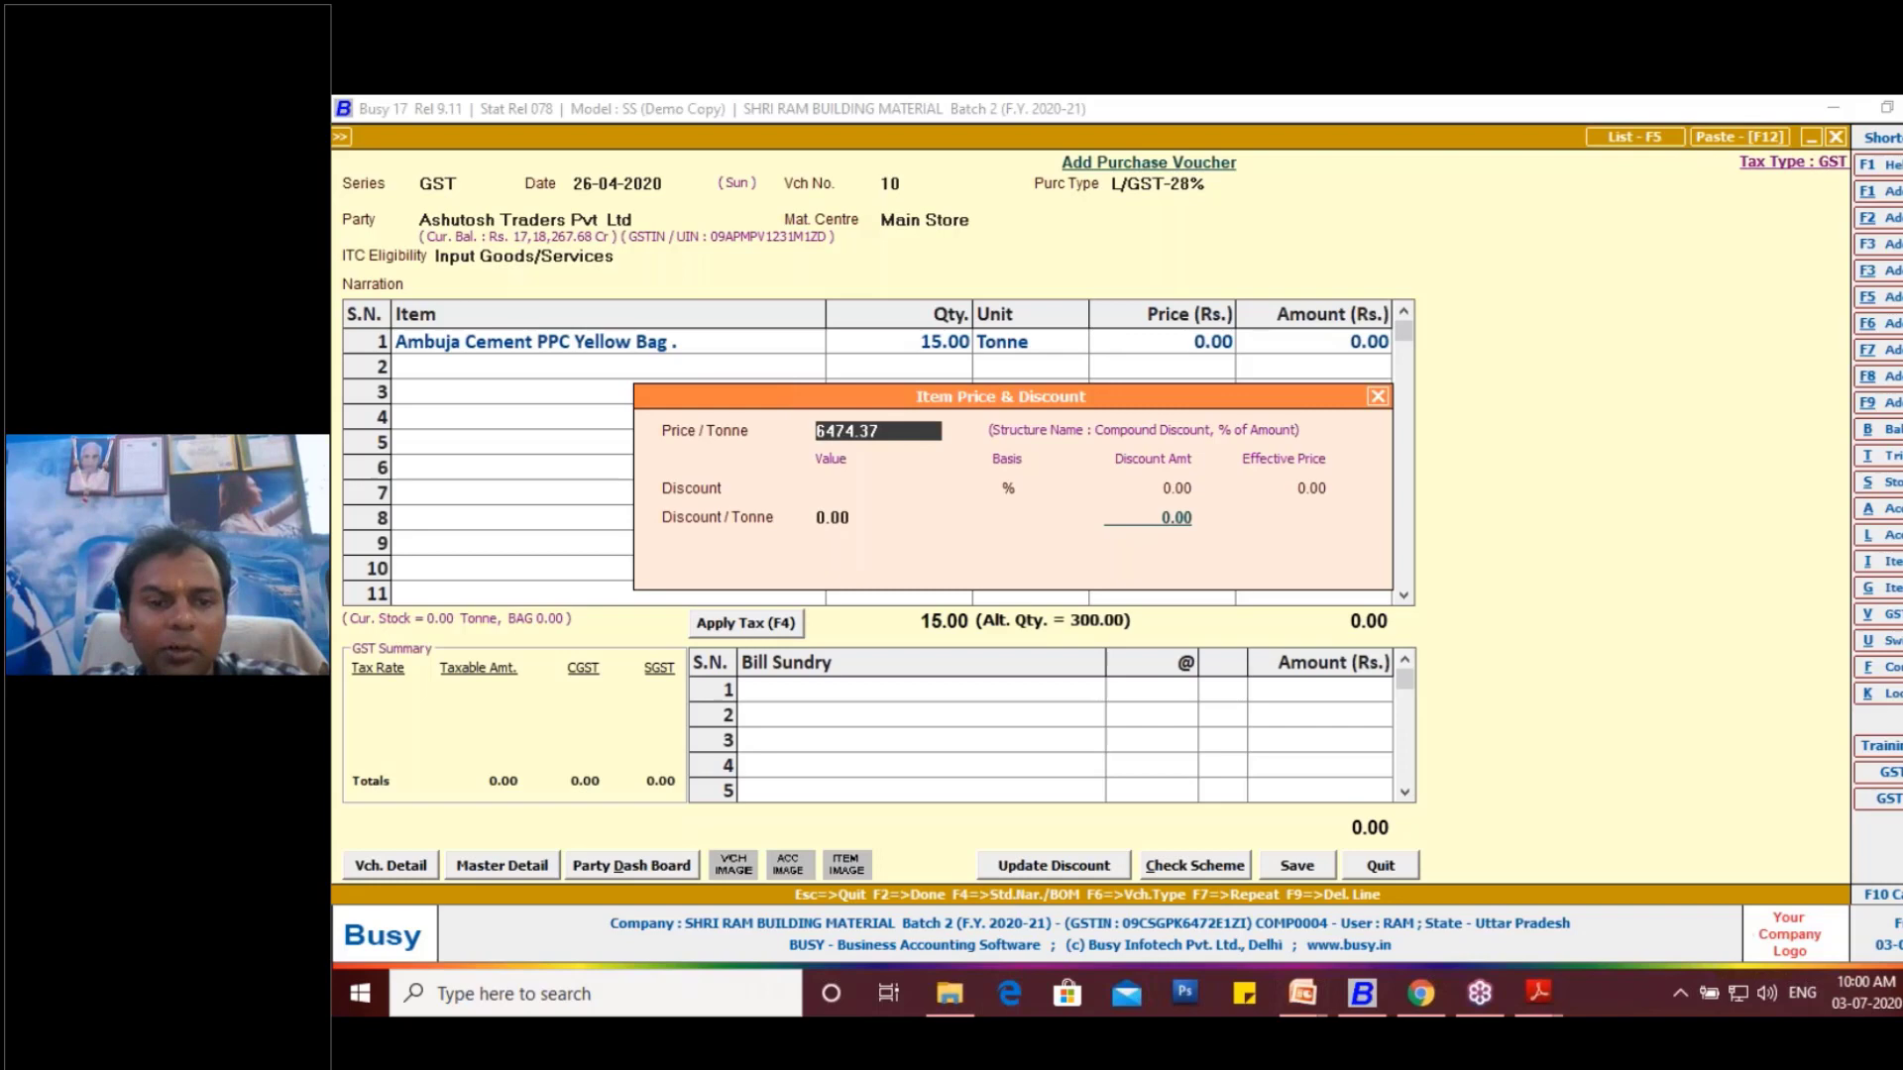
key(alt+Tab)
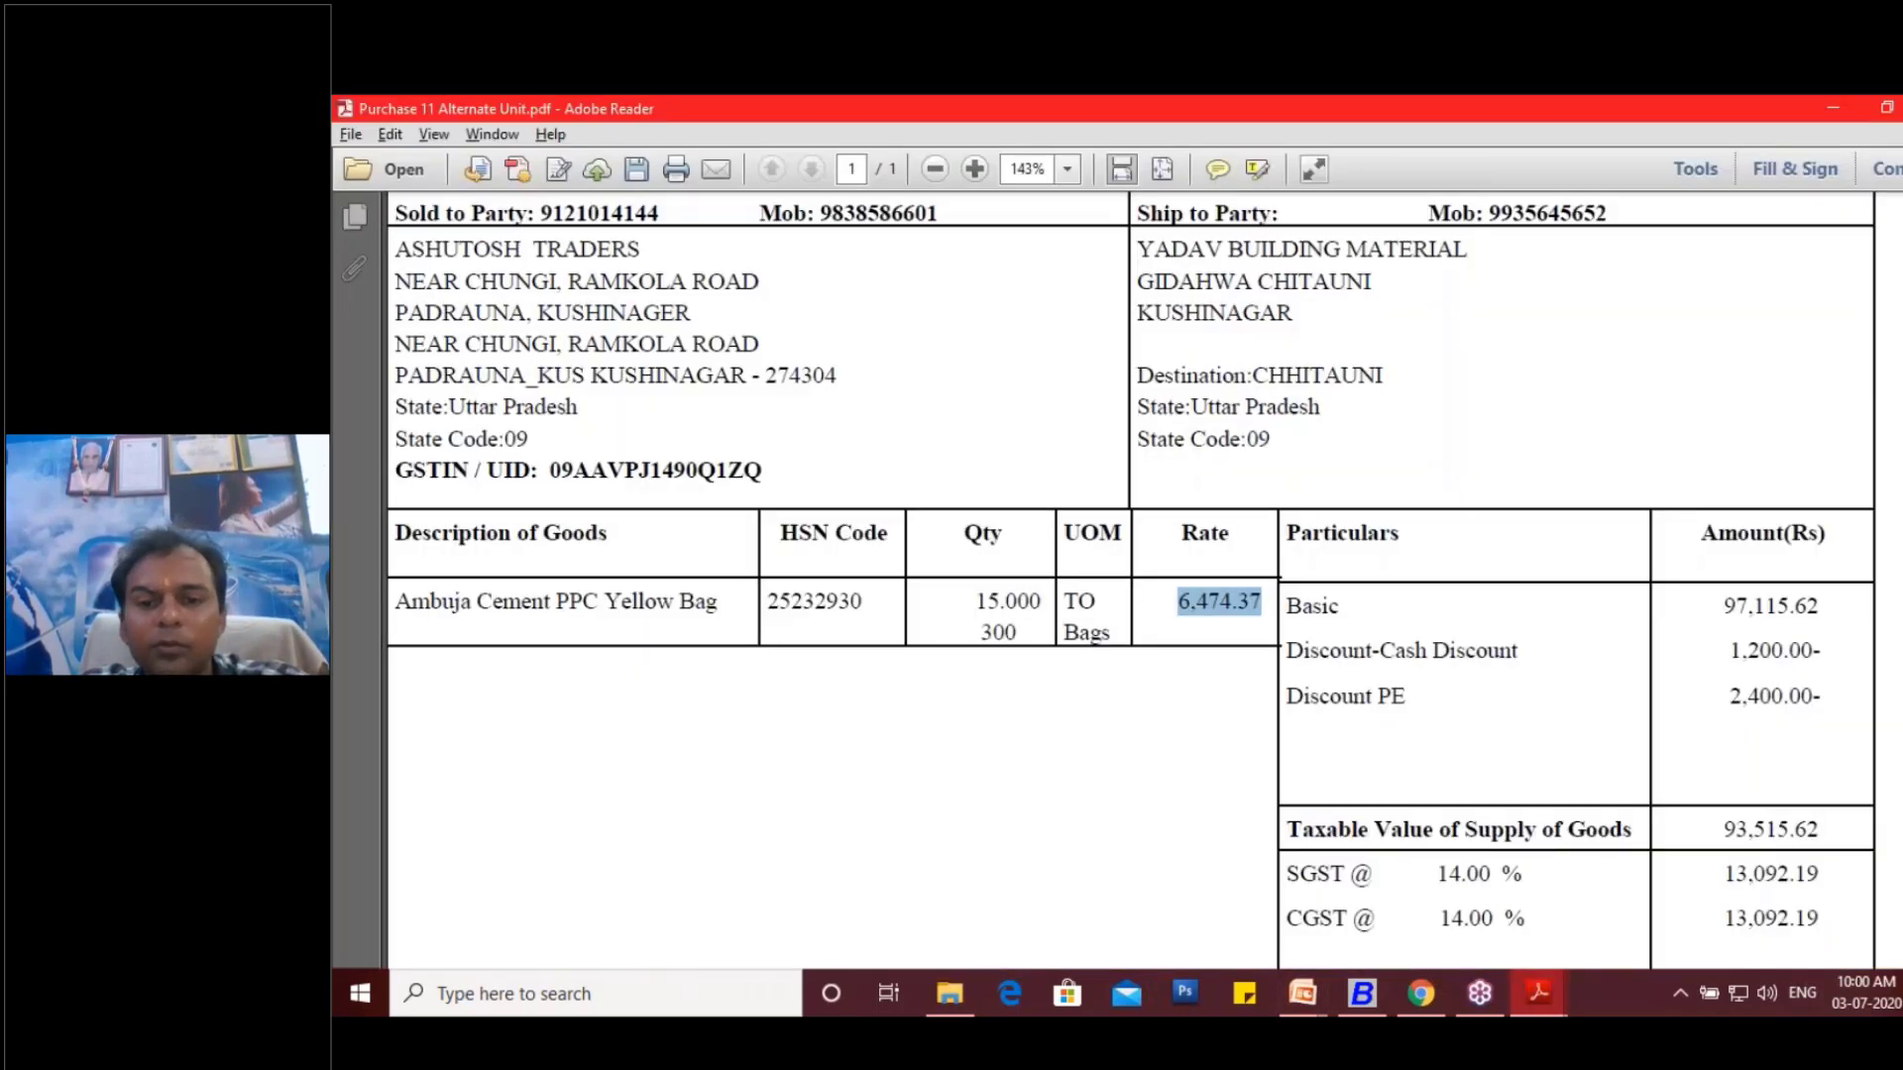
key(alt+Tab)
key(Return)
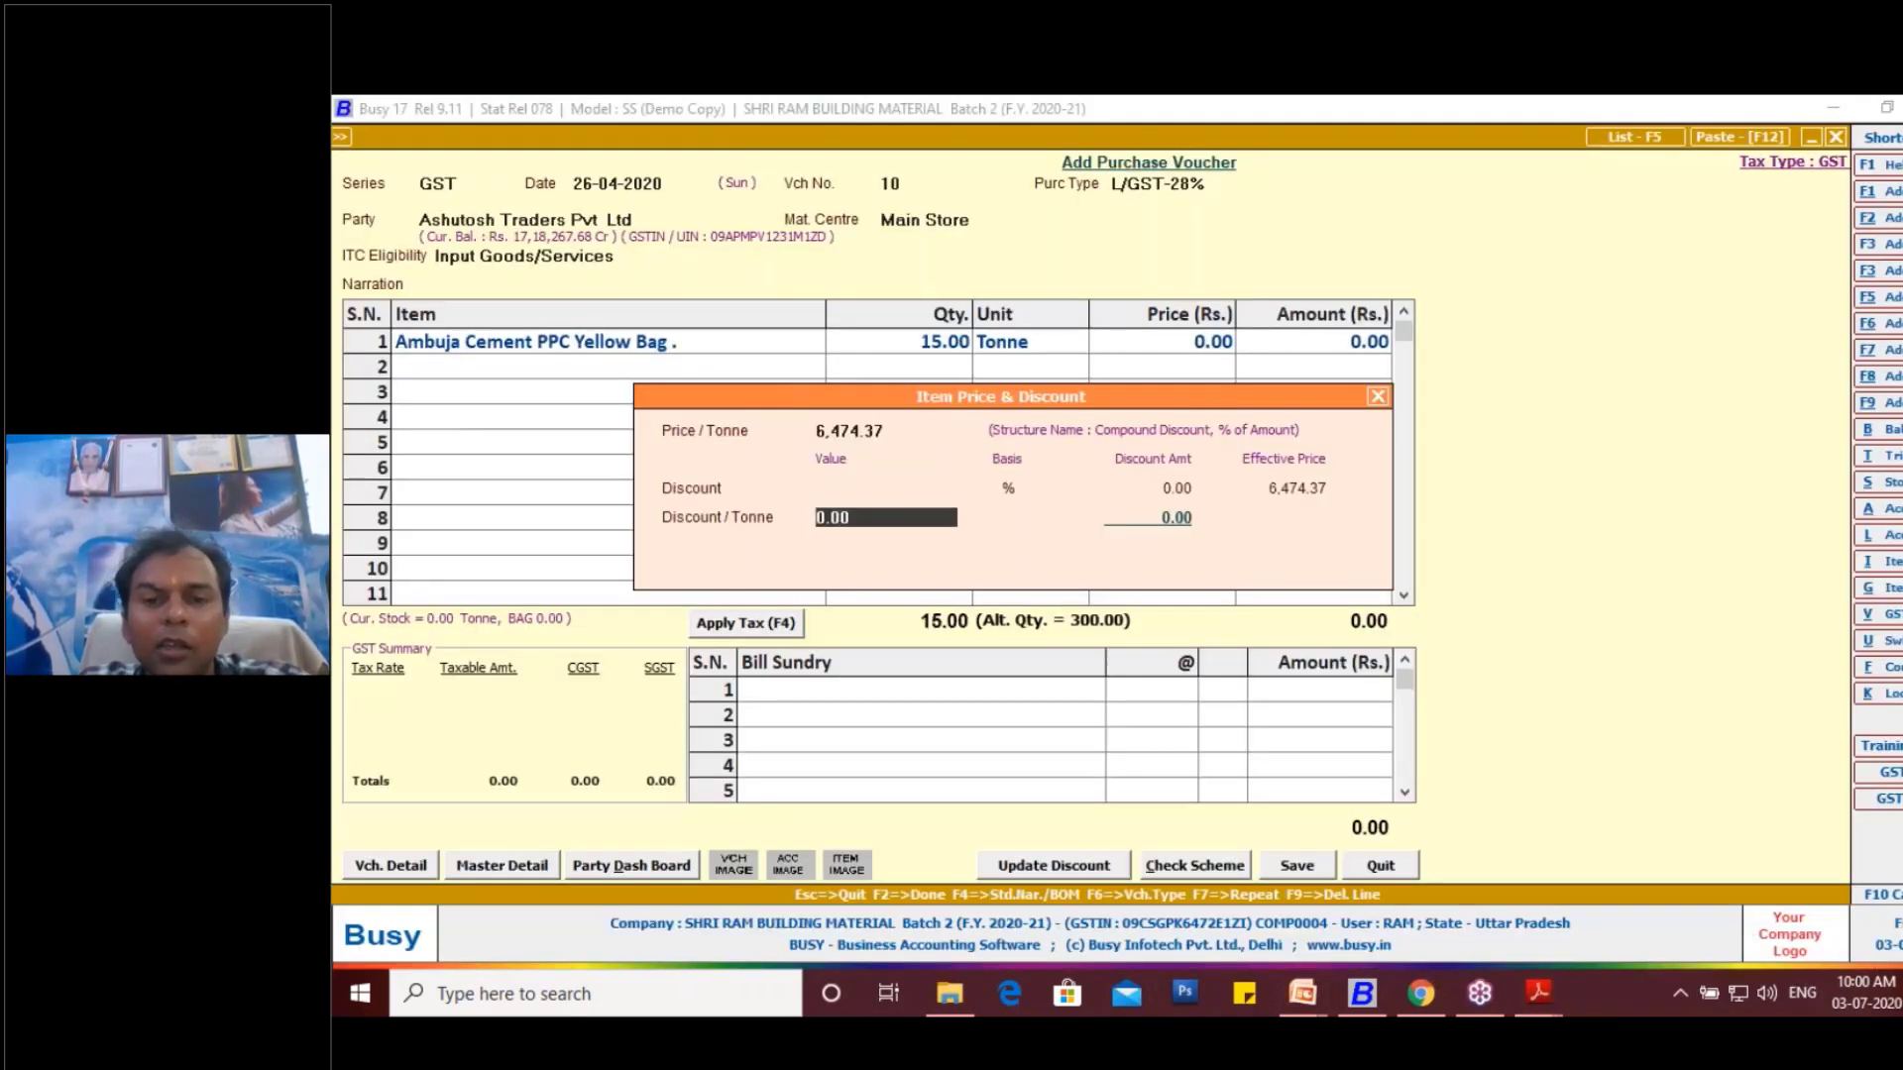
key(Return)
key(Return)
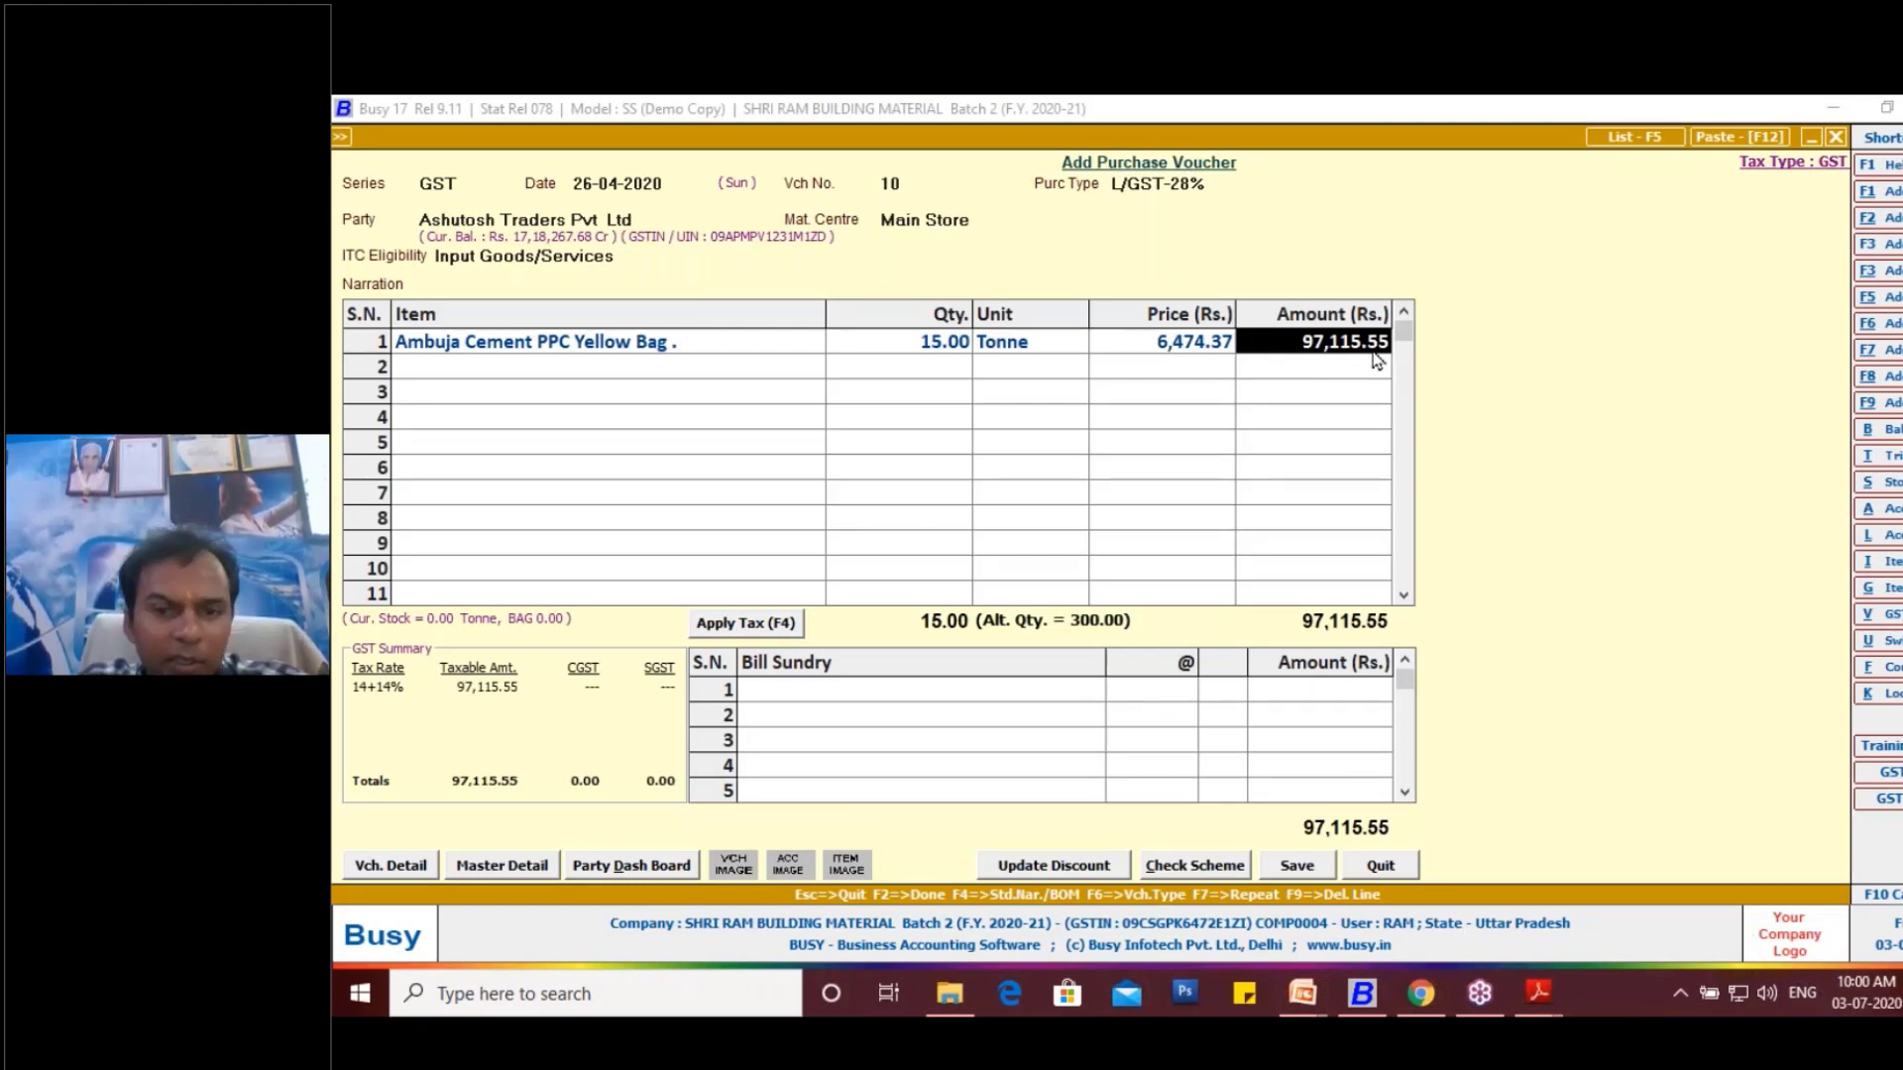
- Compare the item amount with the invoice's basic amount, set it to 97115.62, and finish the item list to reach the bill sundries
key(Return)
key(alt+Tab)
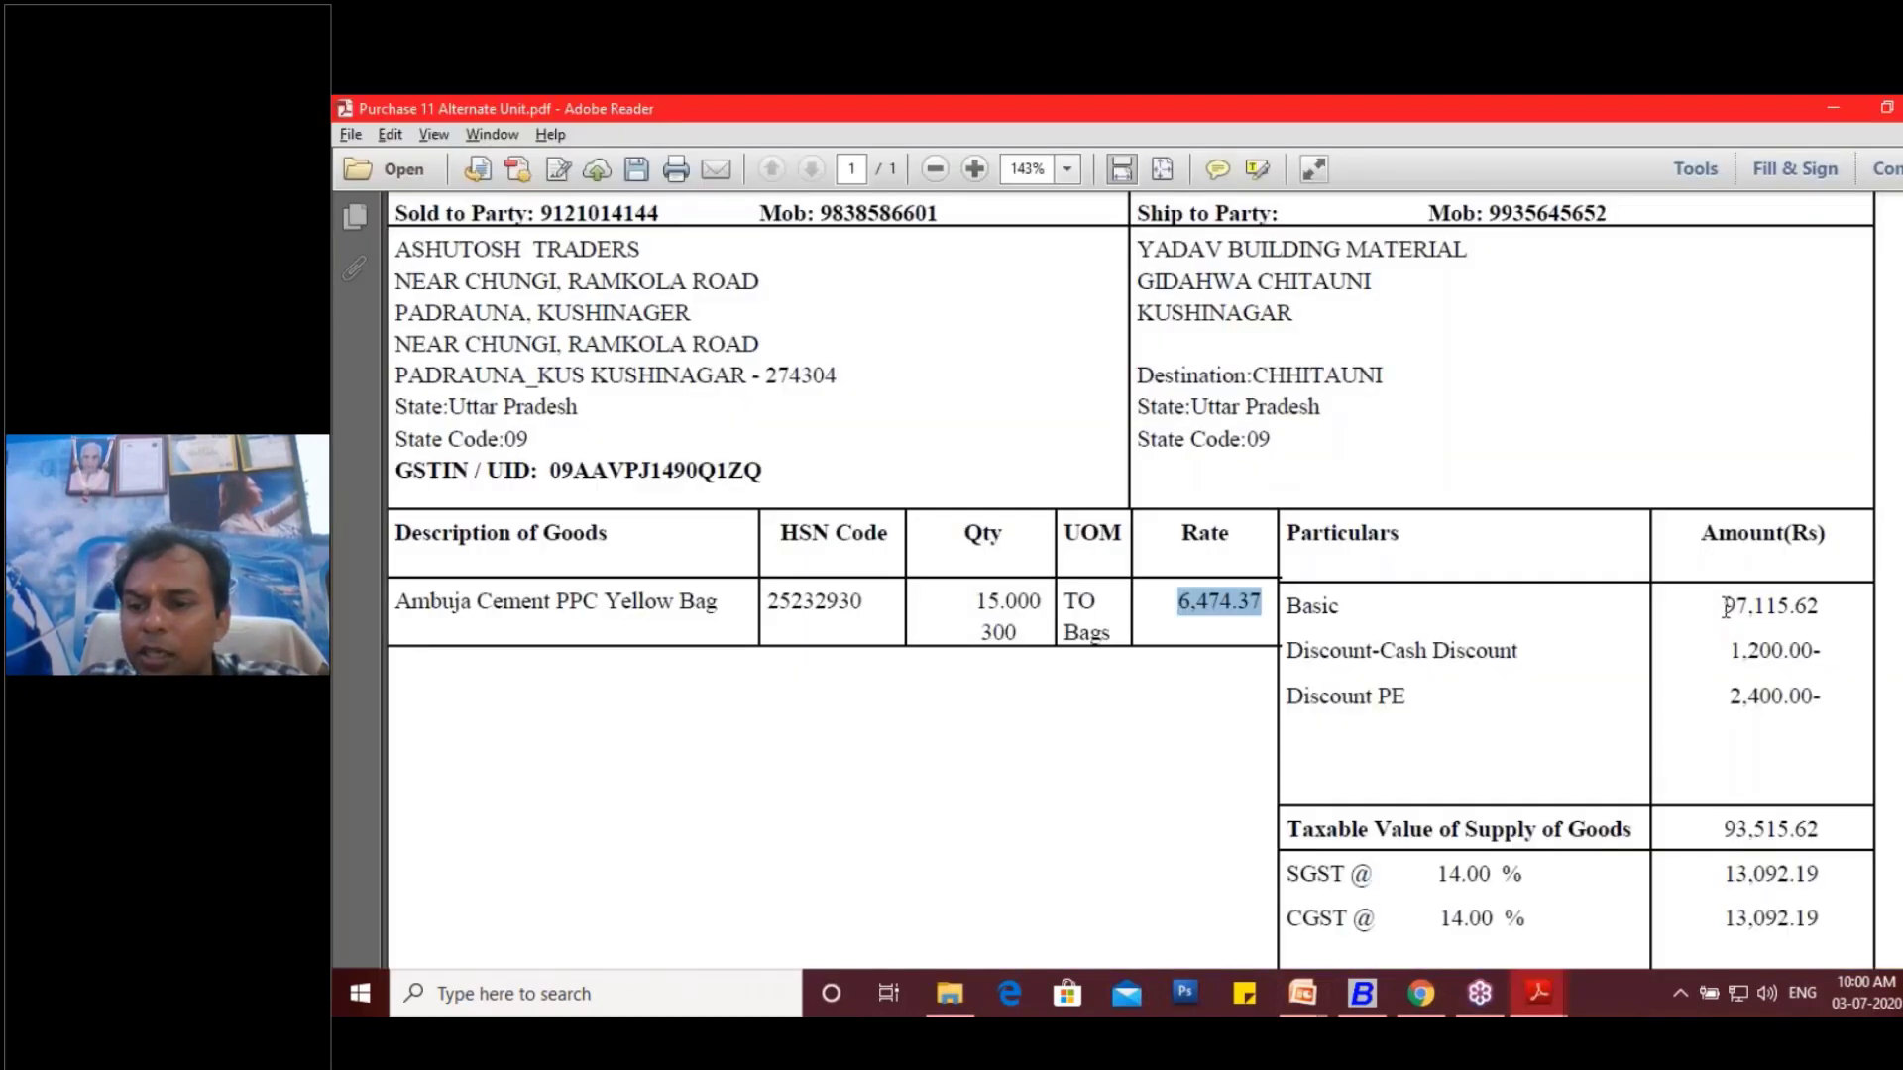
drag(1723, 605, 1824, 608)
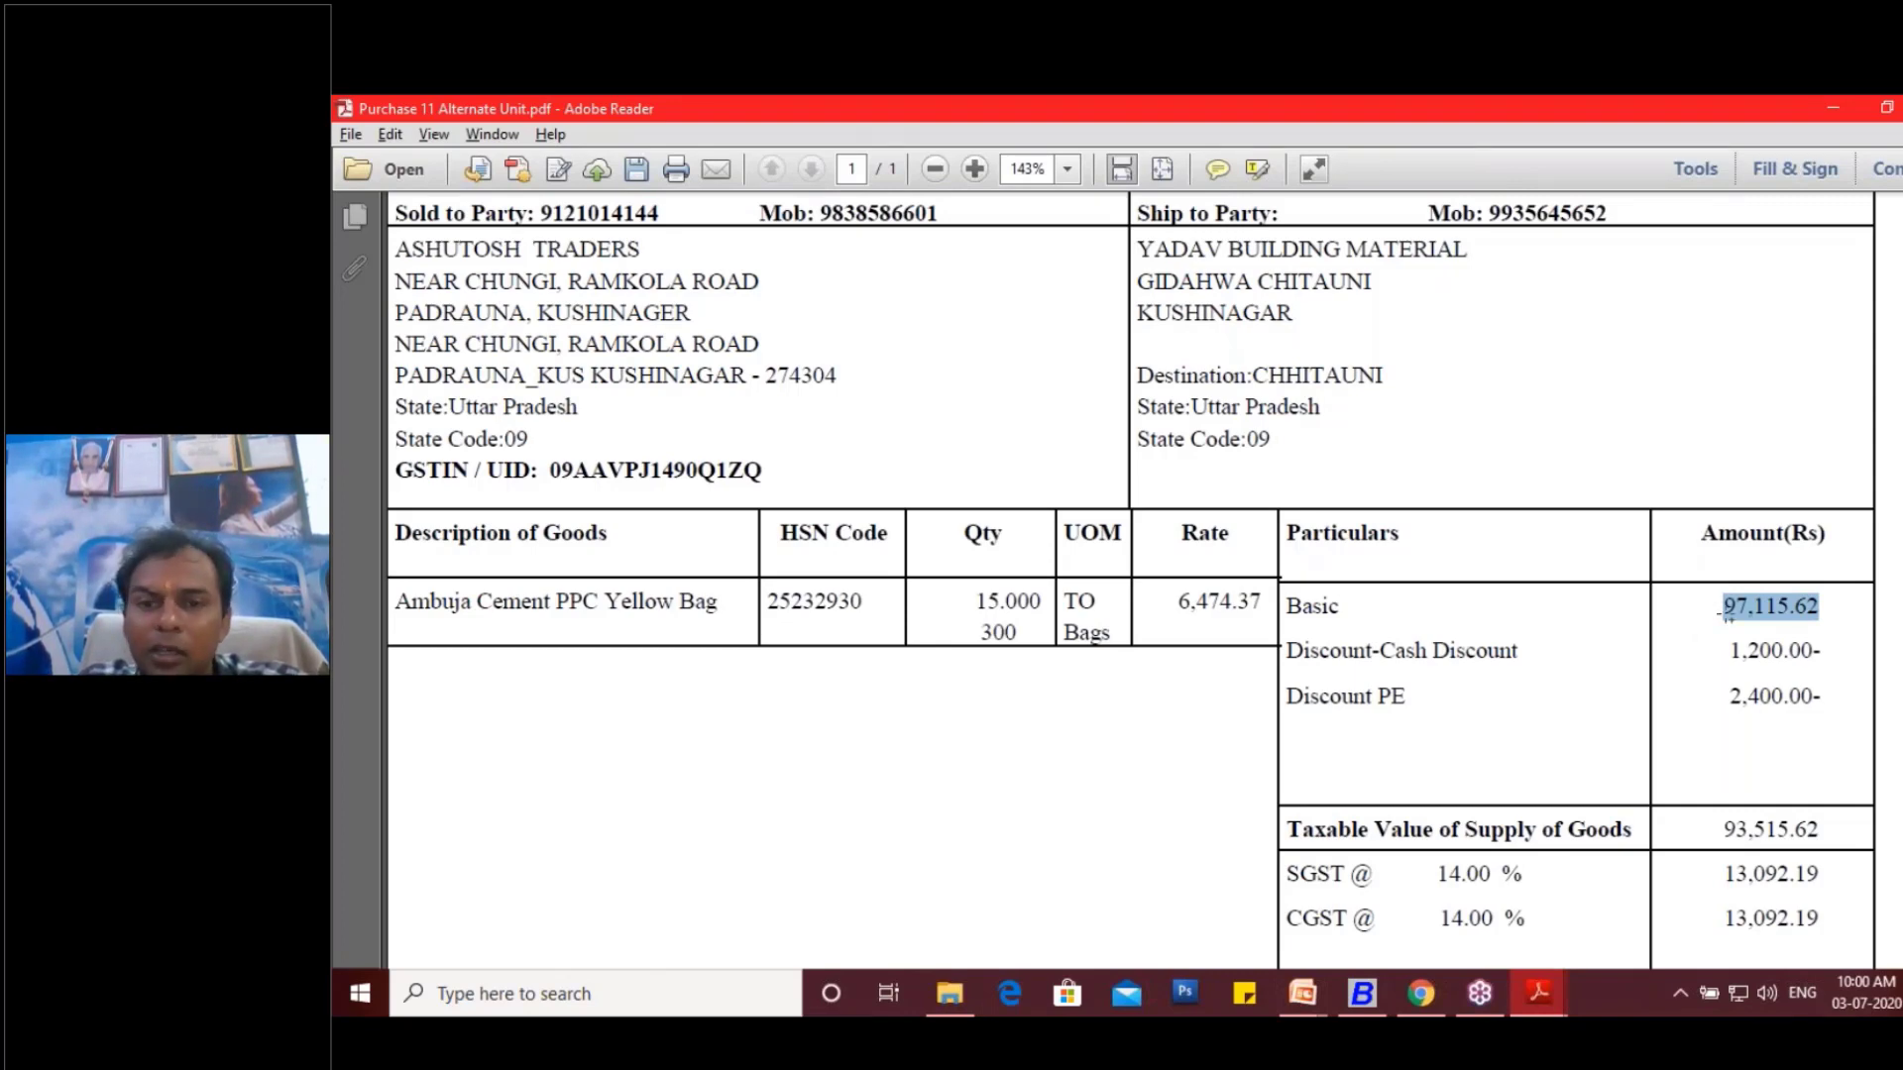
key(alt+Tab)
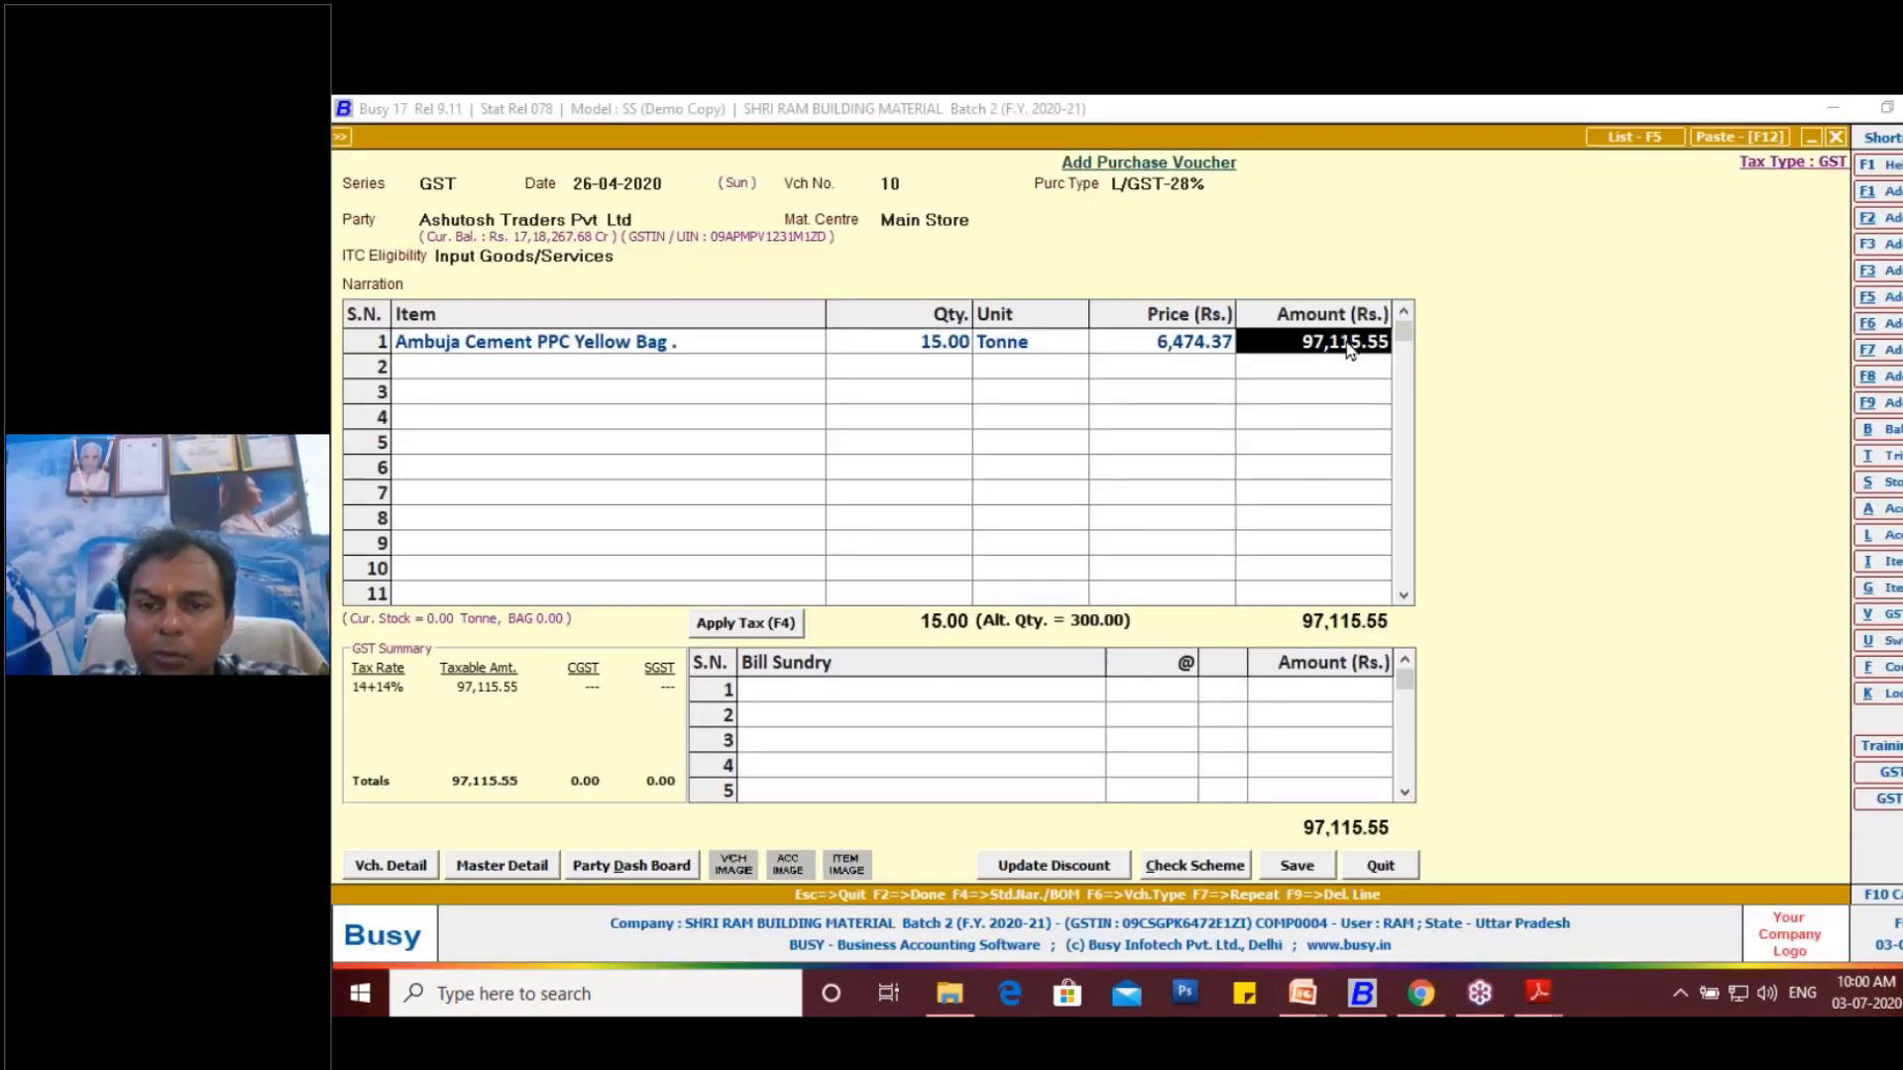
click(1346, 340)
key(BackSpace)
key(BackSpace)
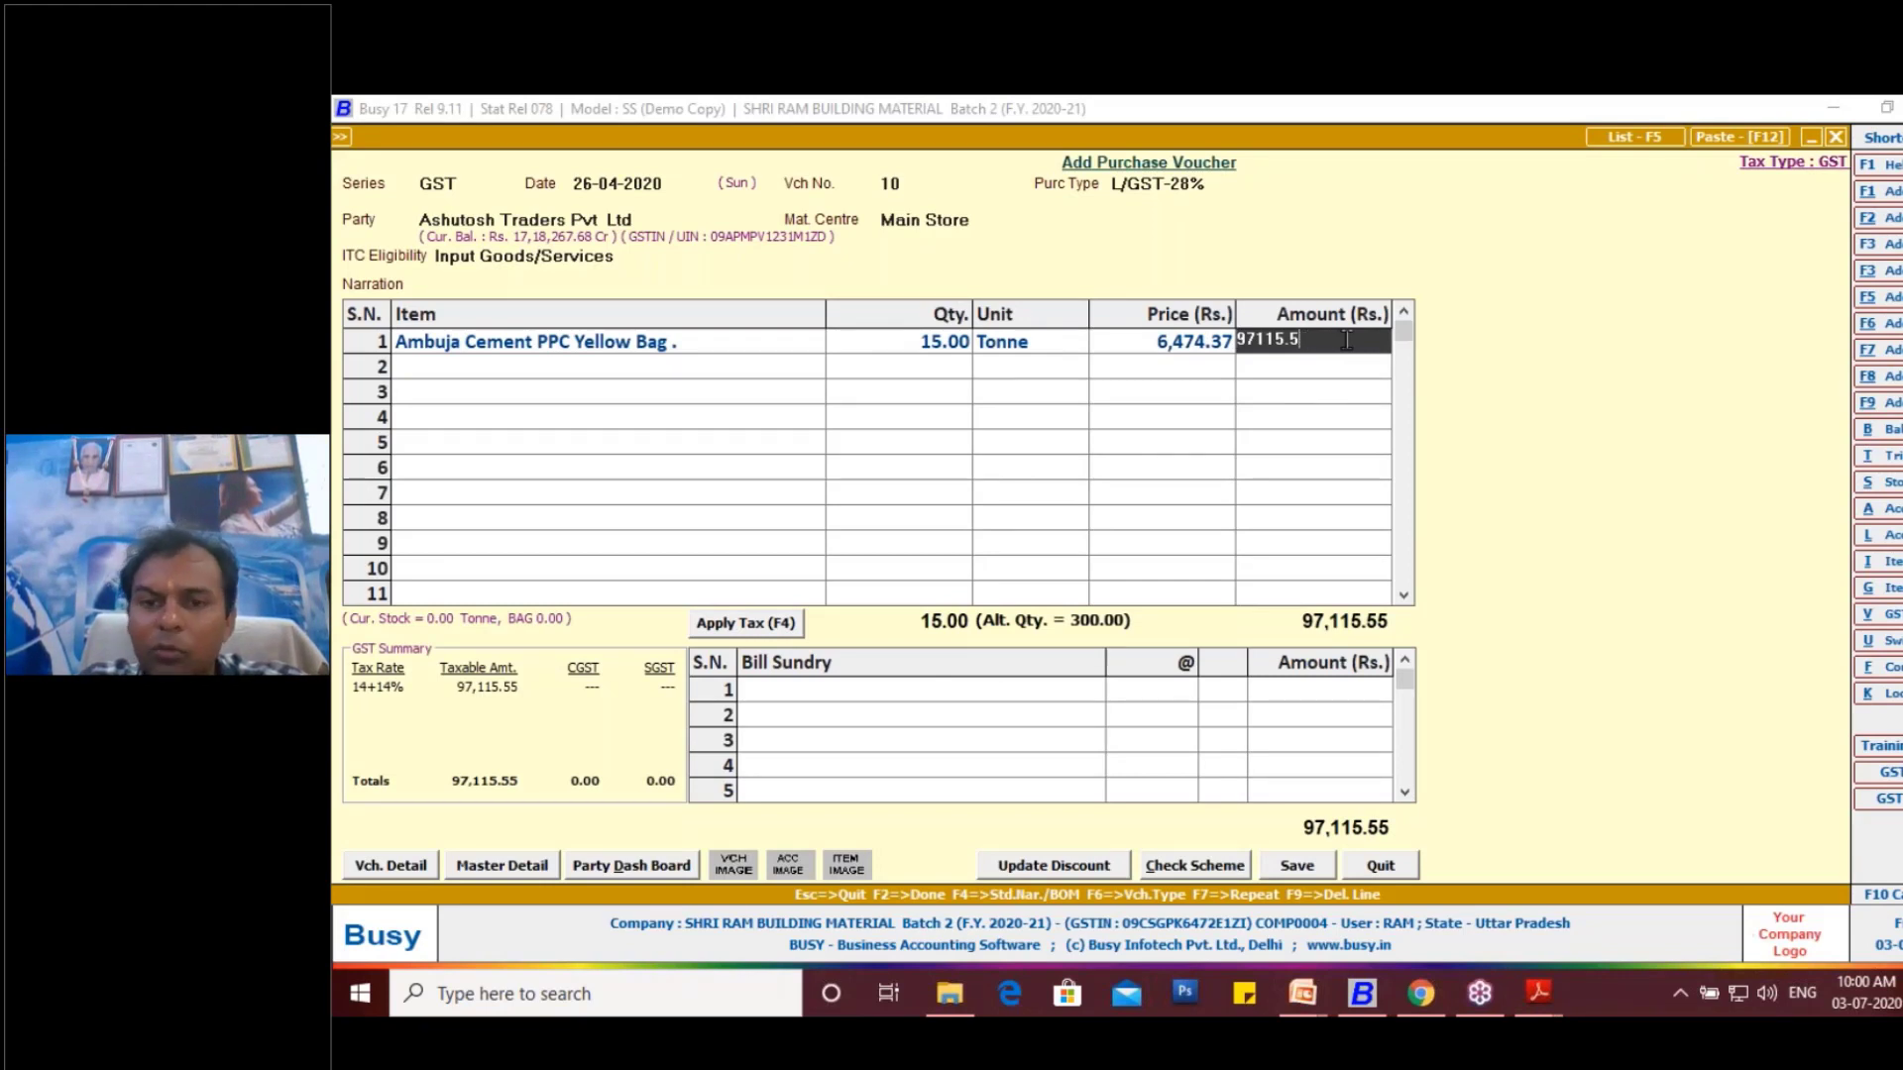
text(62)
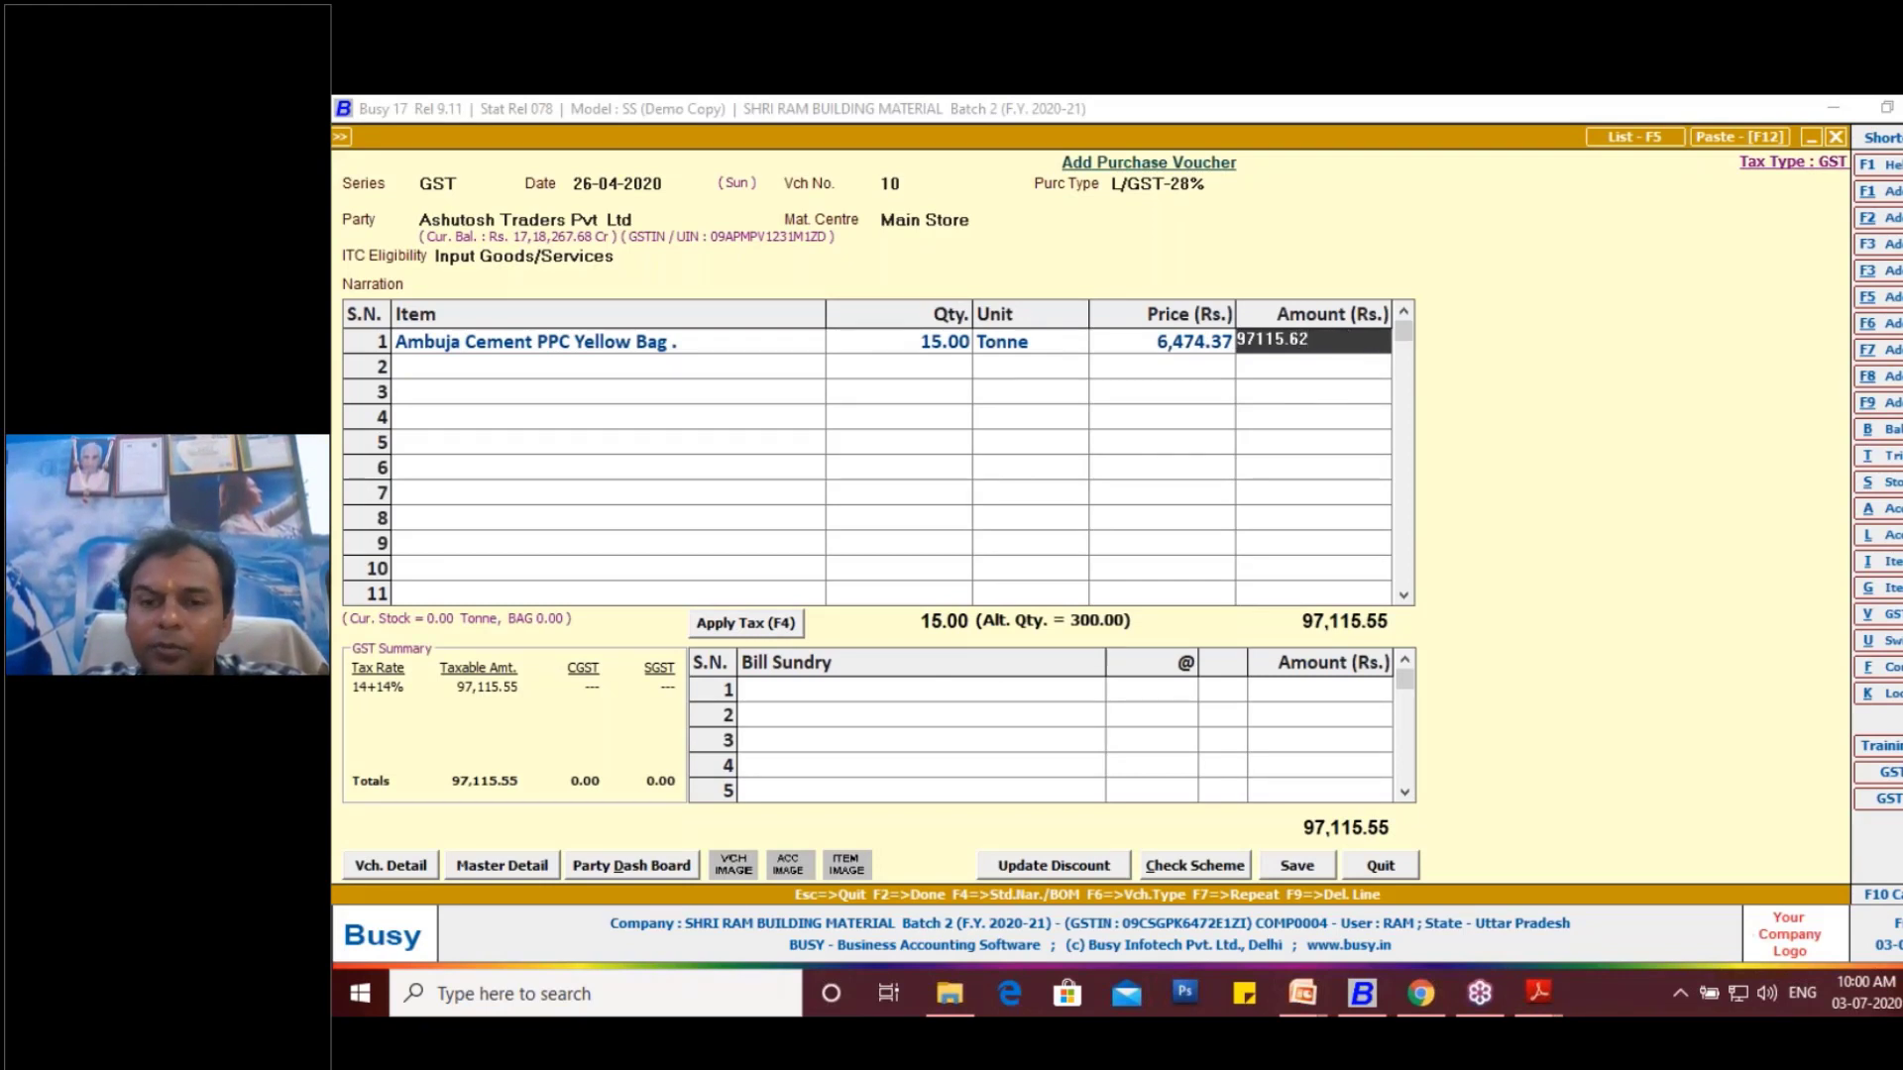
key(Return)
key(Return)
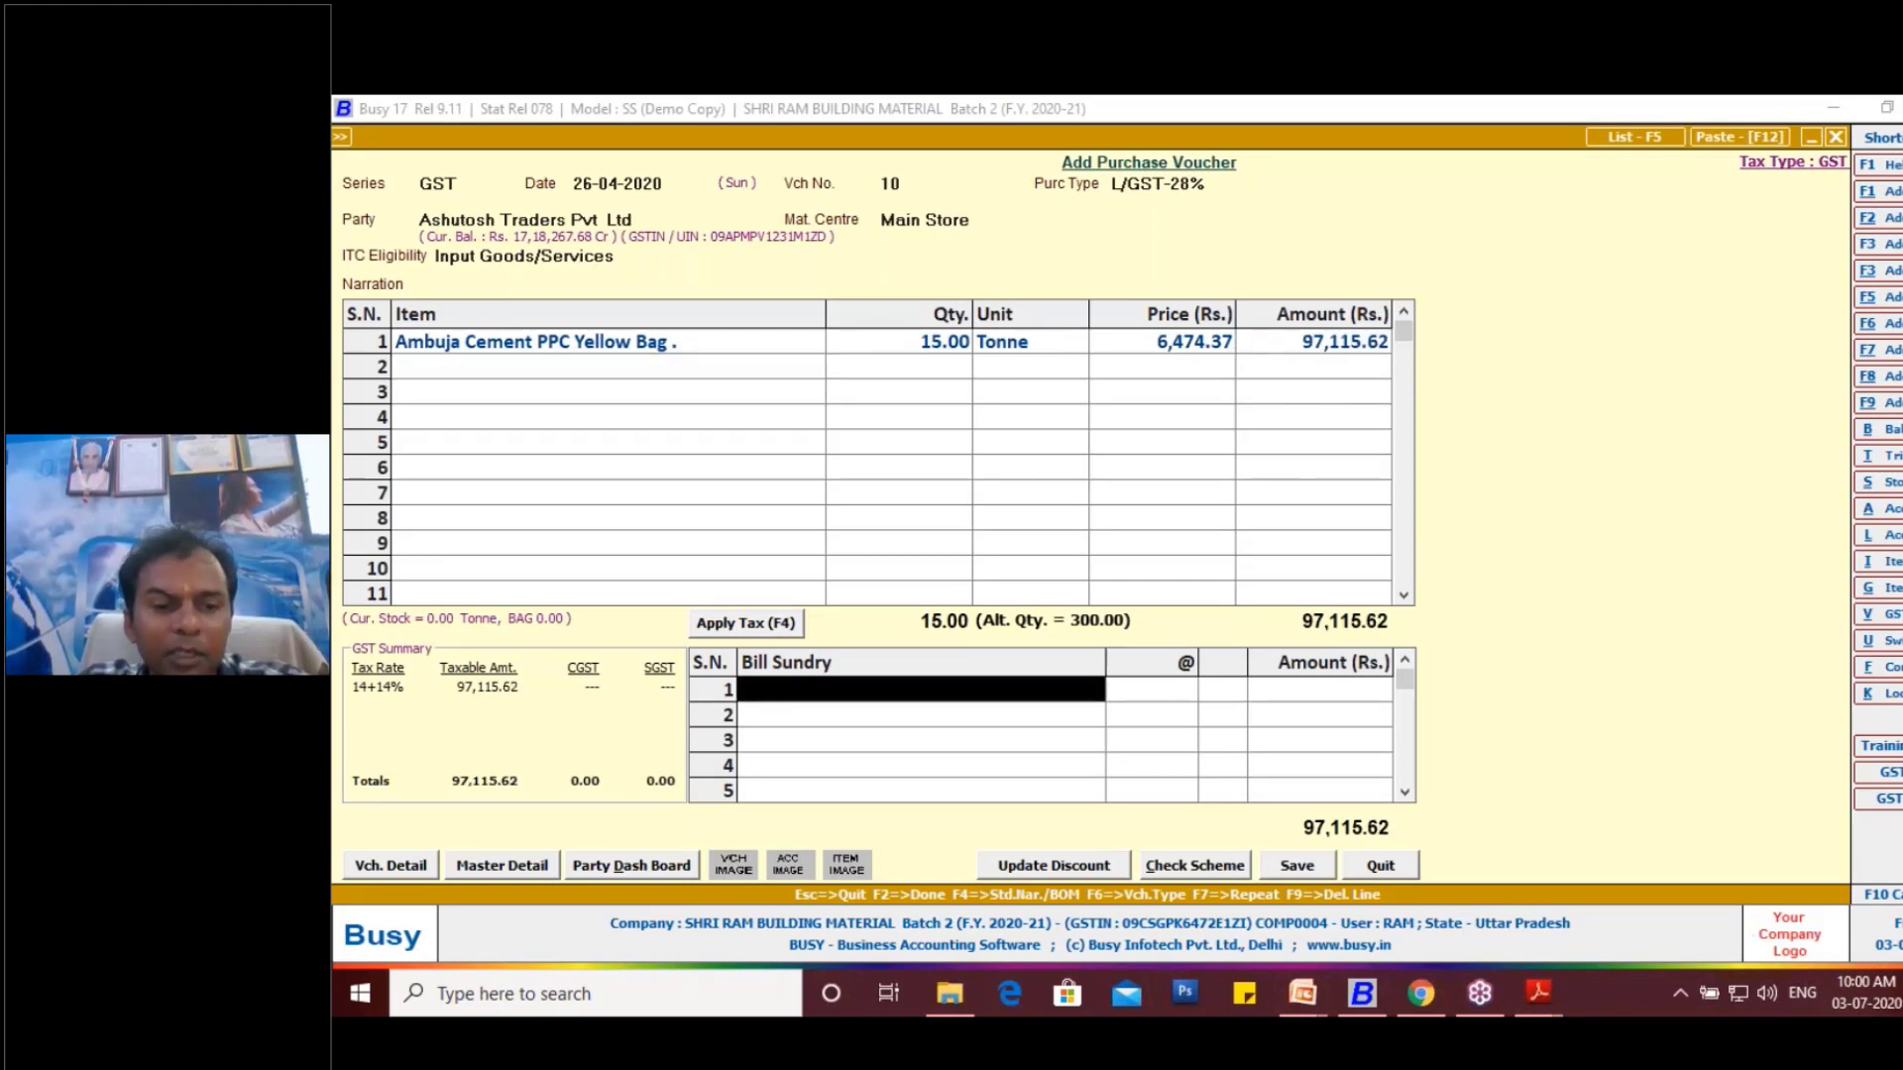
- Add Discount as the first bill sundry of the voucher and leave its percentage blank
key(space)
text(d)
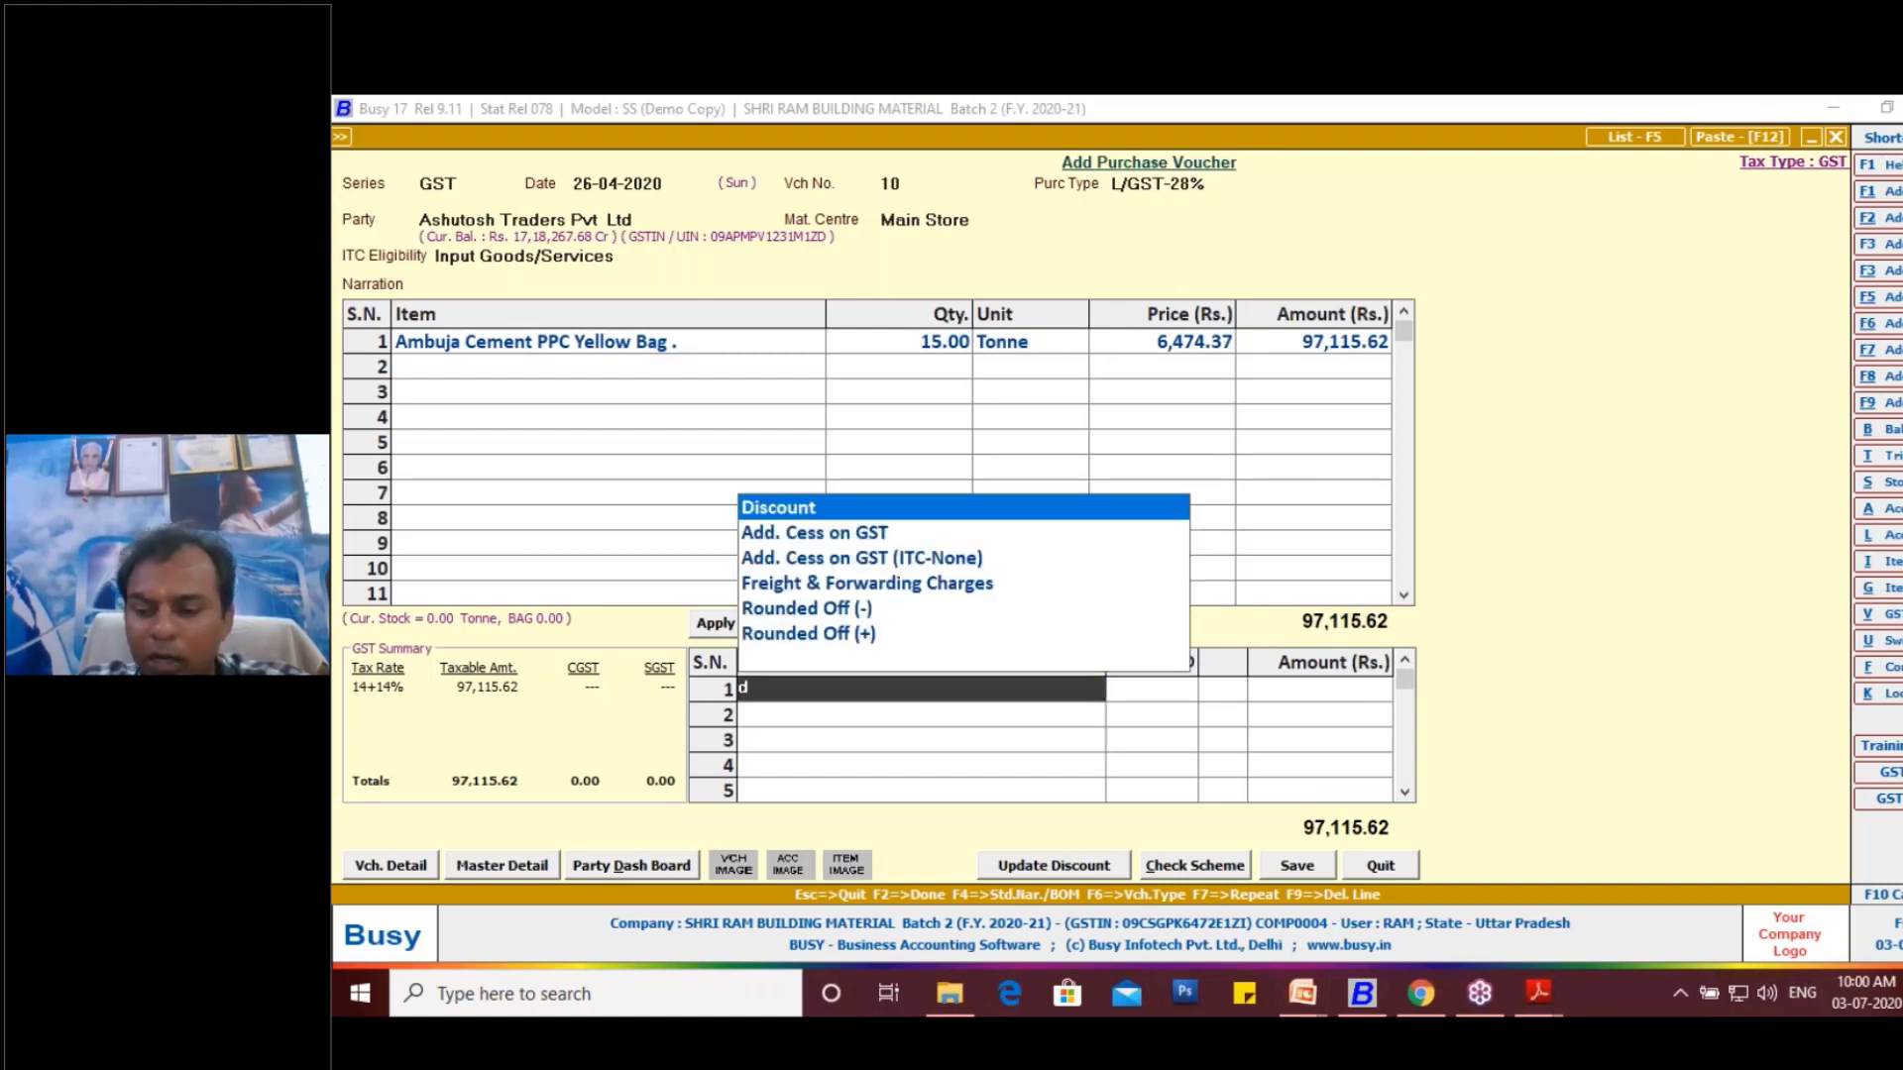
key(Return)
key(Return)
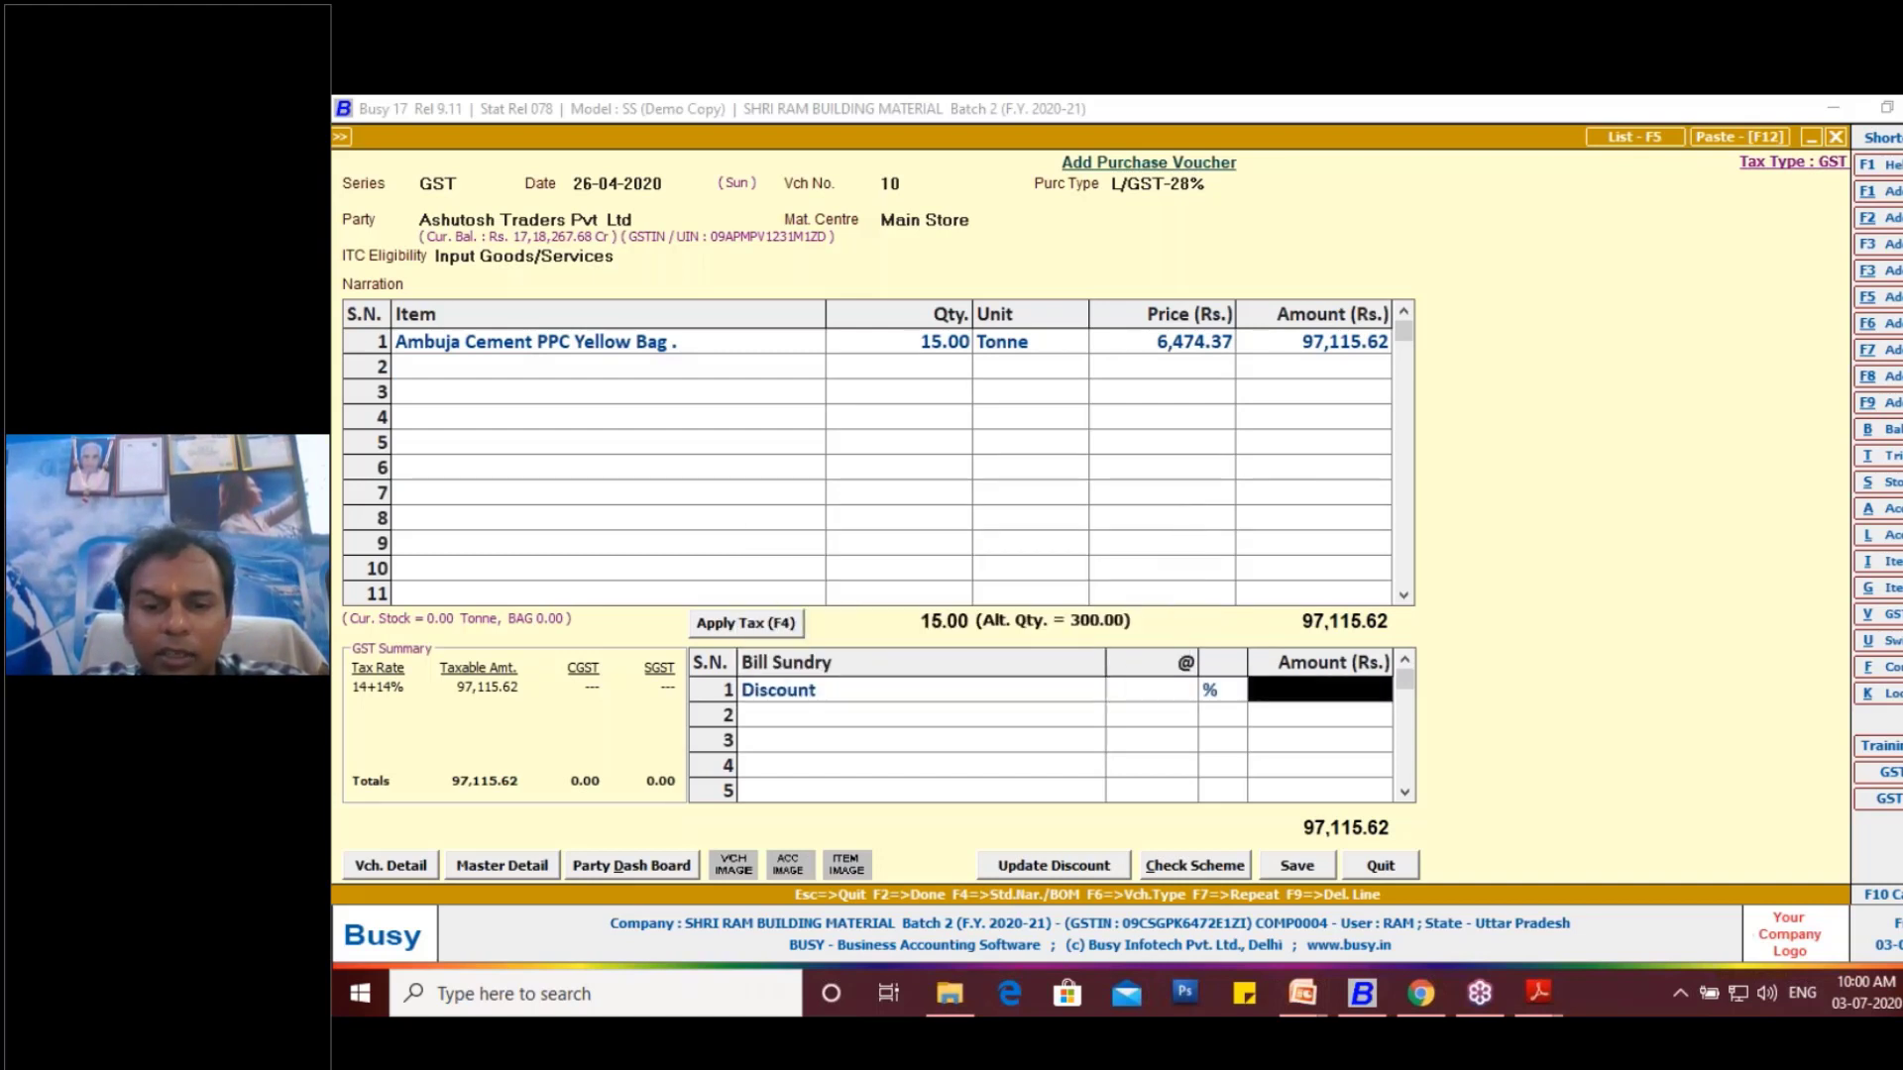
- Examine the Discount-Cash Discount and Discount PE lines and their amounts on the invoice in Adobe Reader, and return to the Busy voucher
key(alt+Tab)
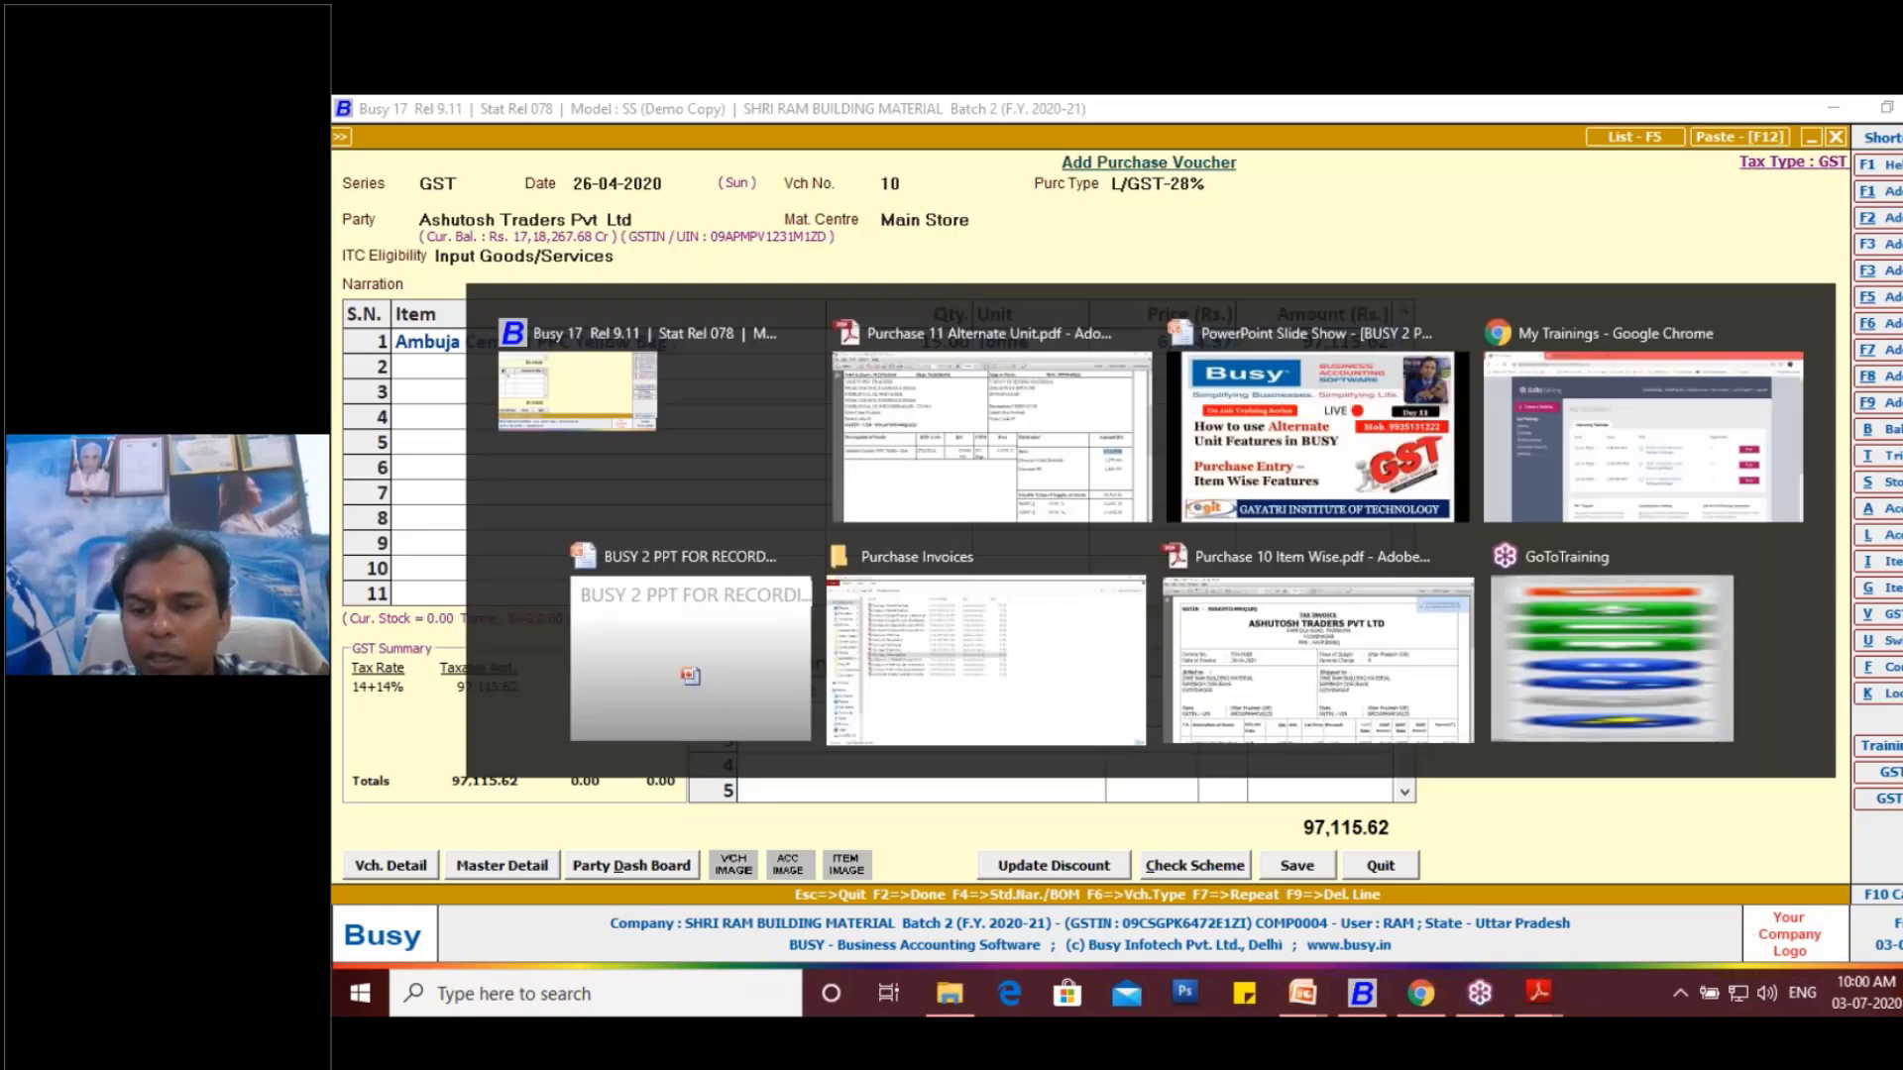
drag(1729, 651, 1824, 657)
drag(1730, 697, 1827, 708)
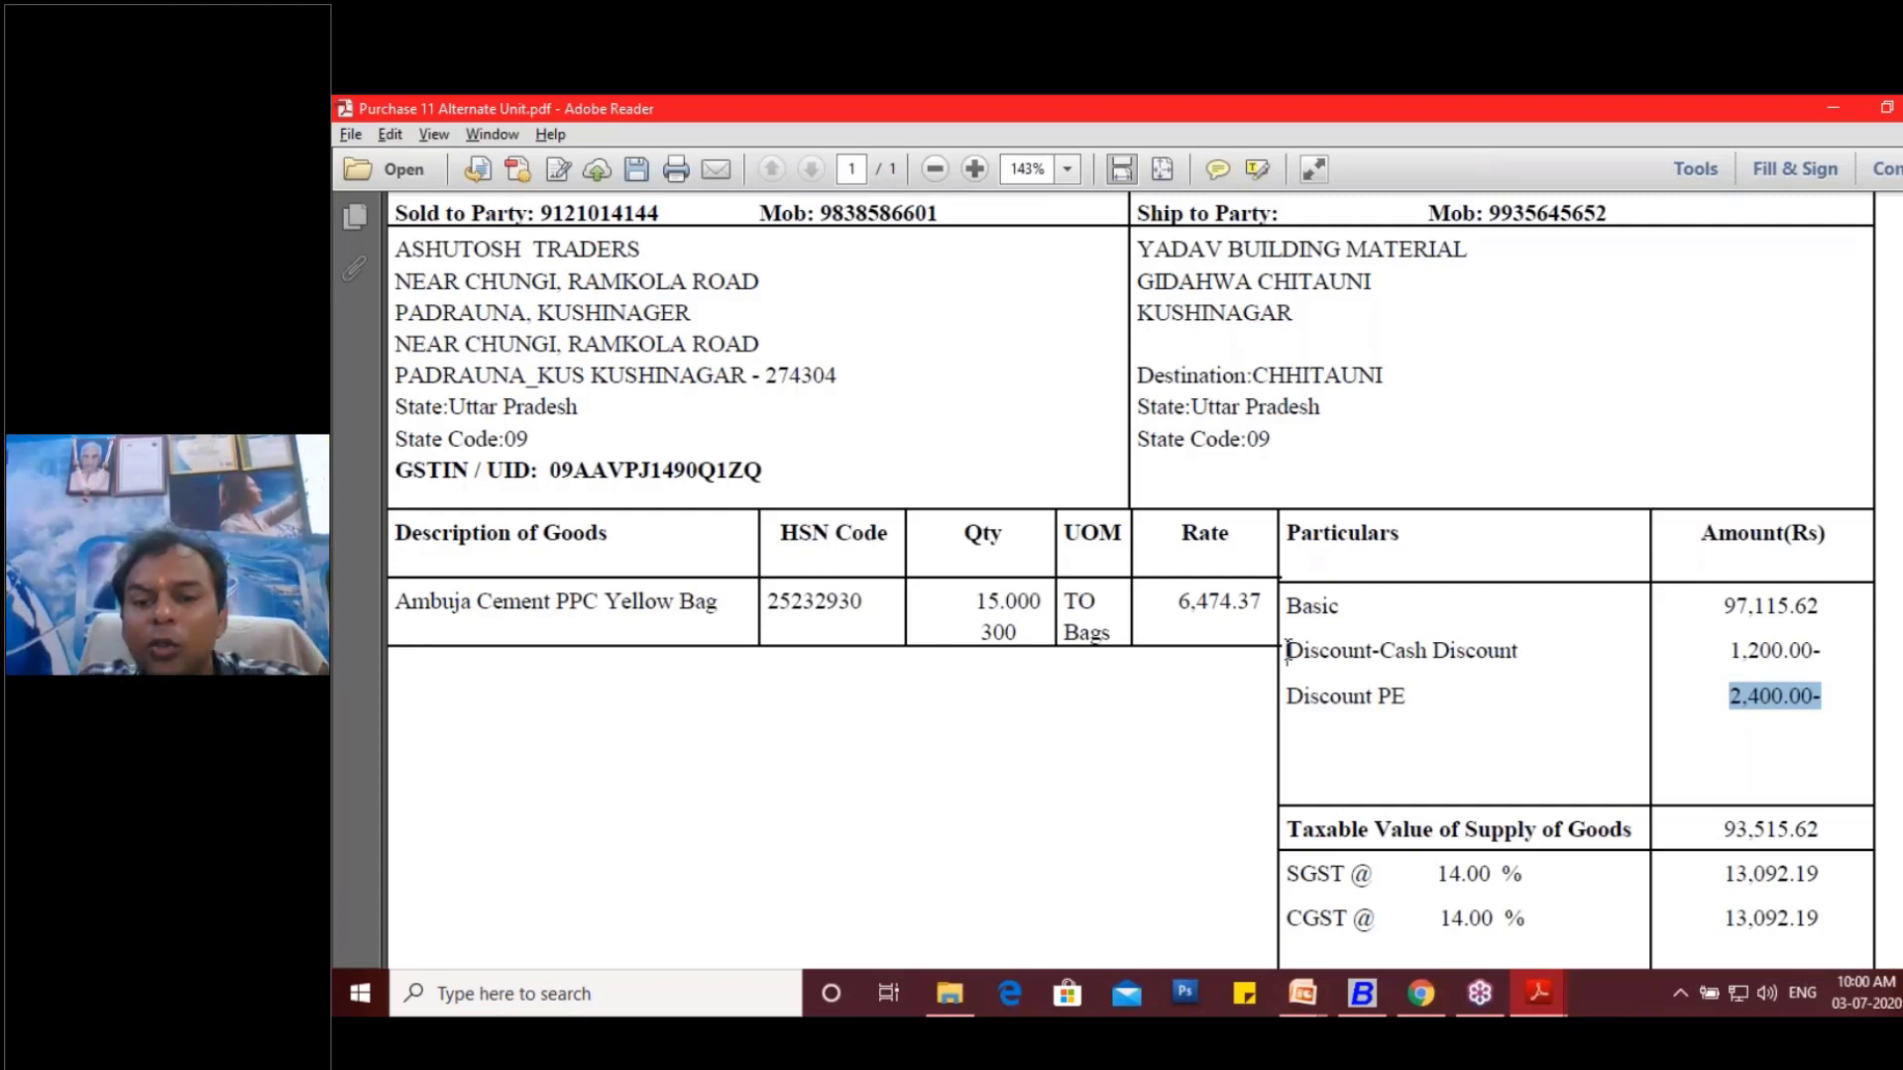
drag(1285, 651, 1517, 666)
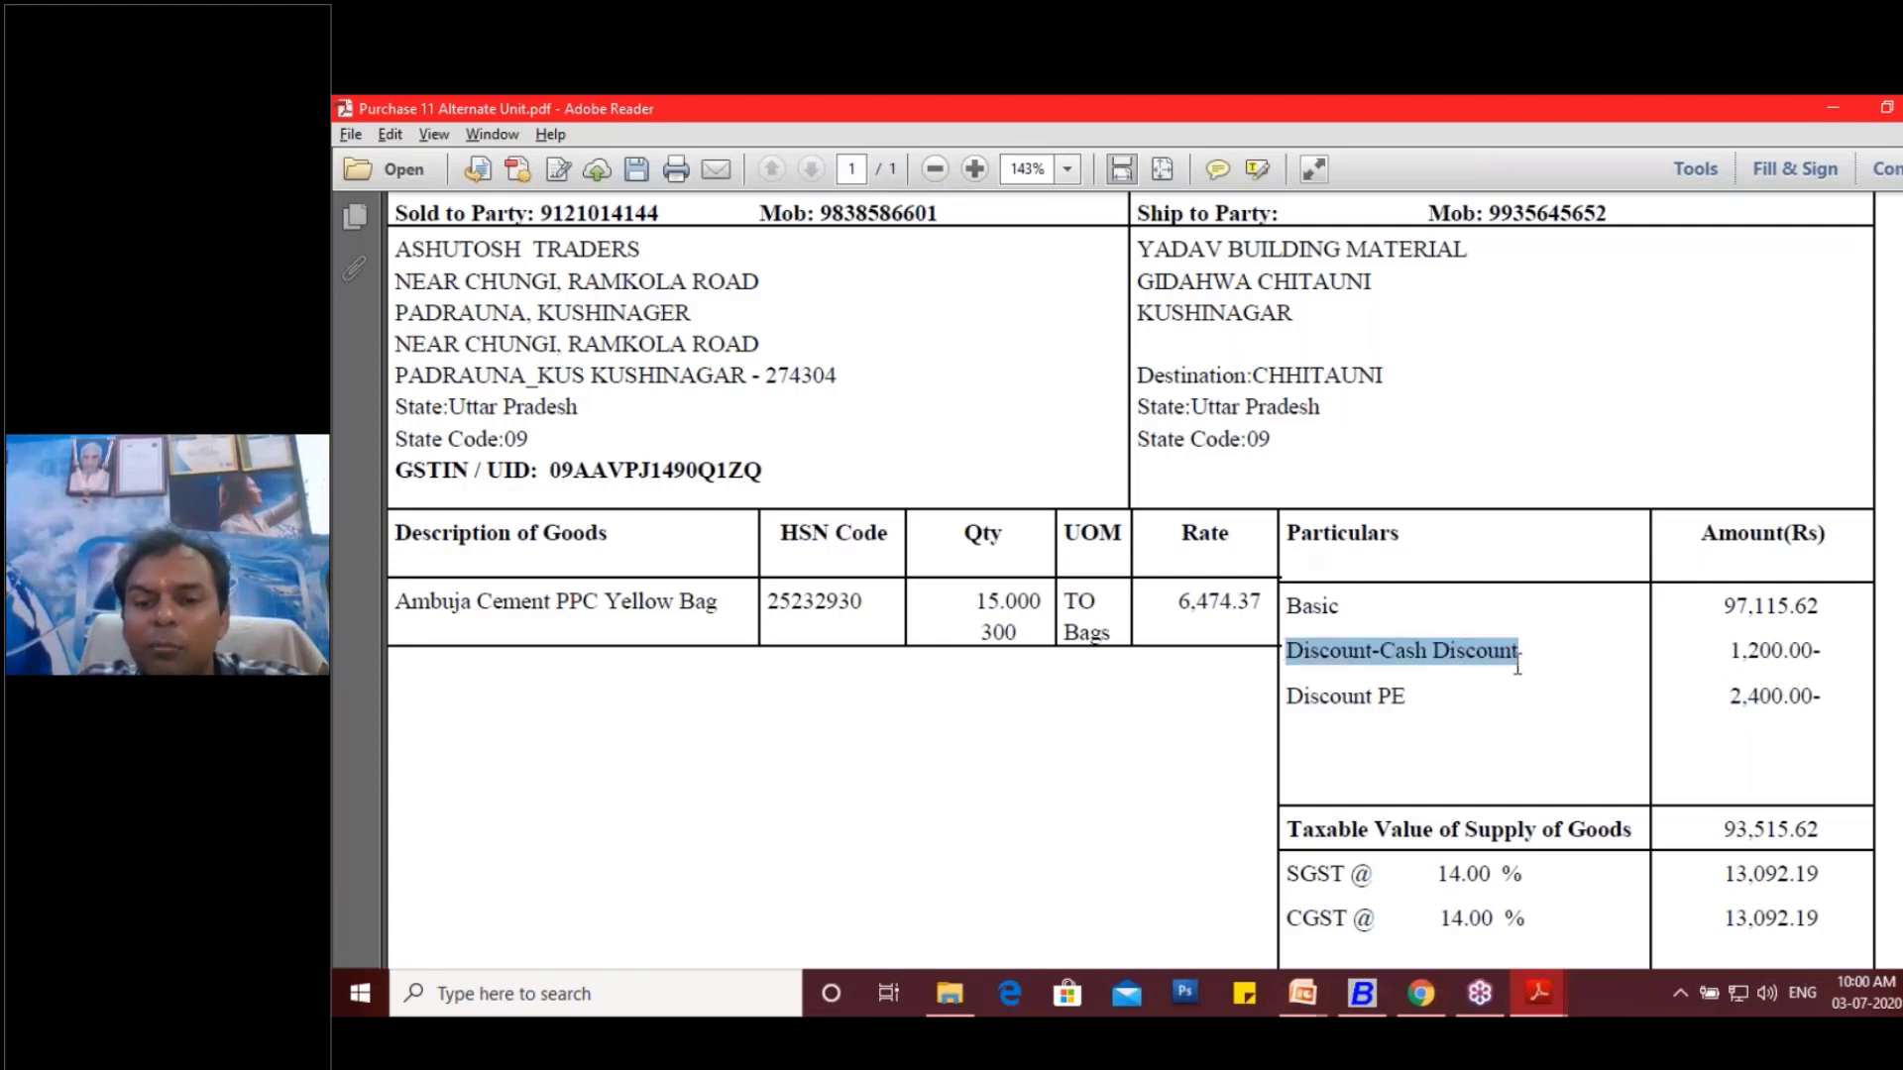
click(1292, 707)
drag(1292, 707, 1400, 709)
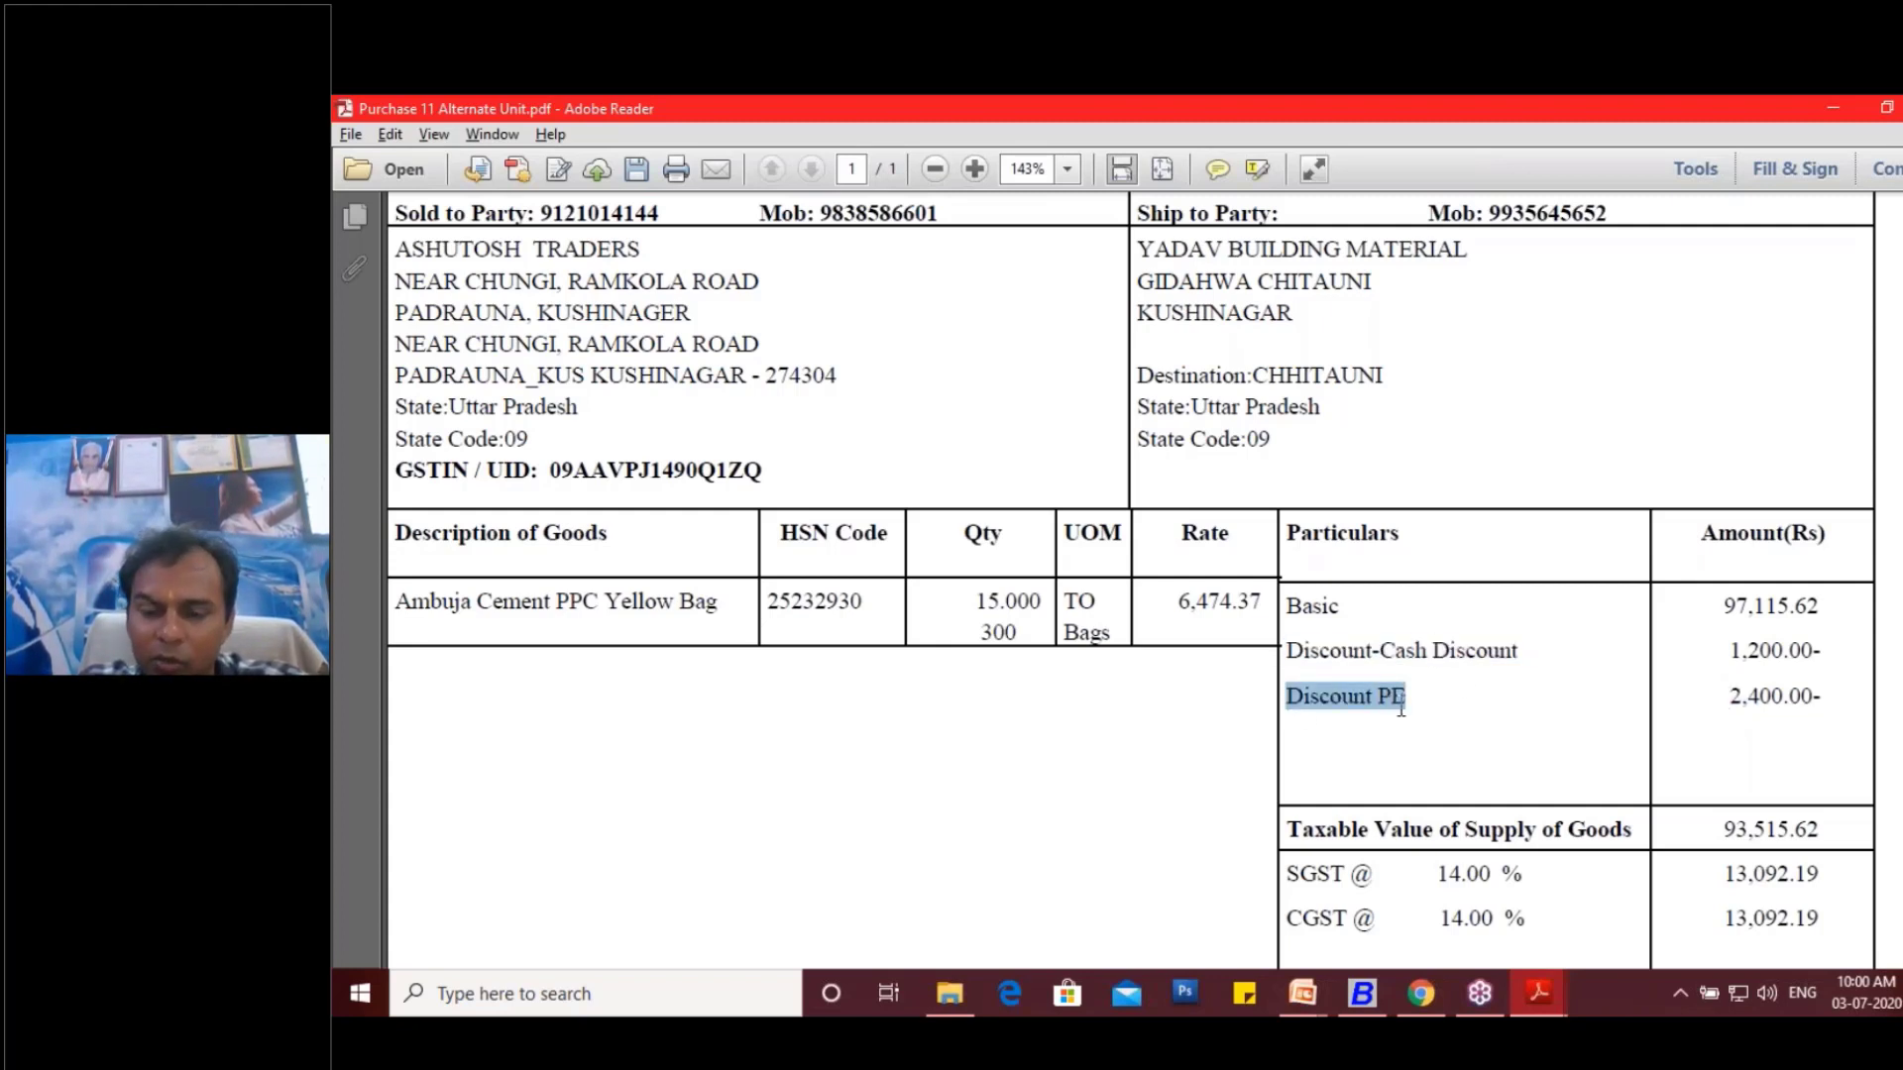
key(alt+Tab)
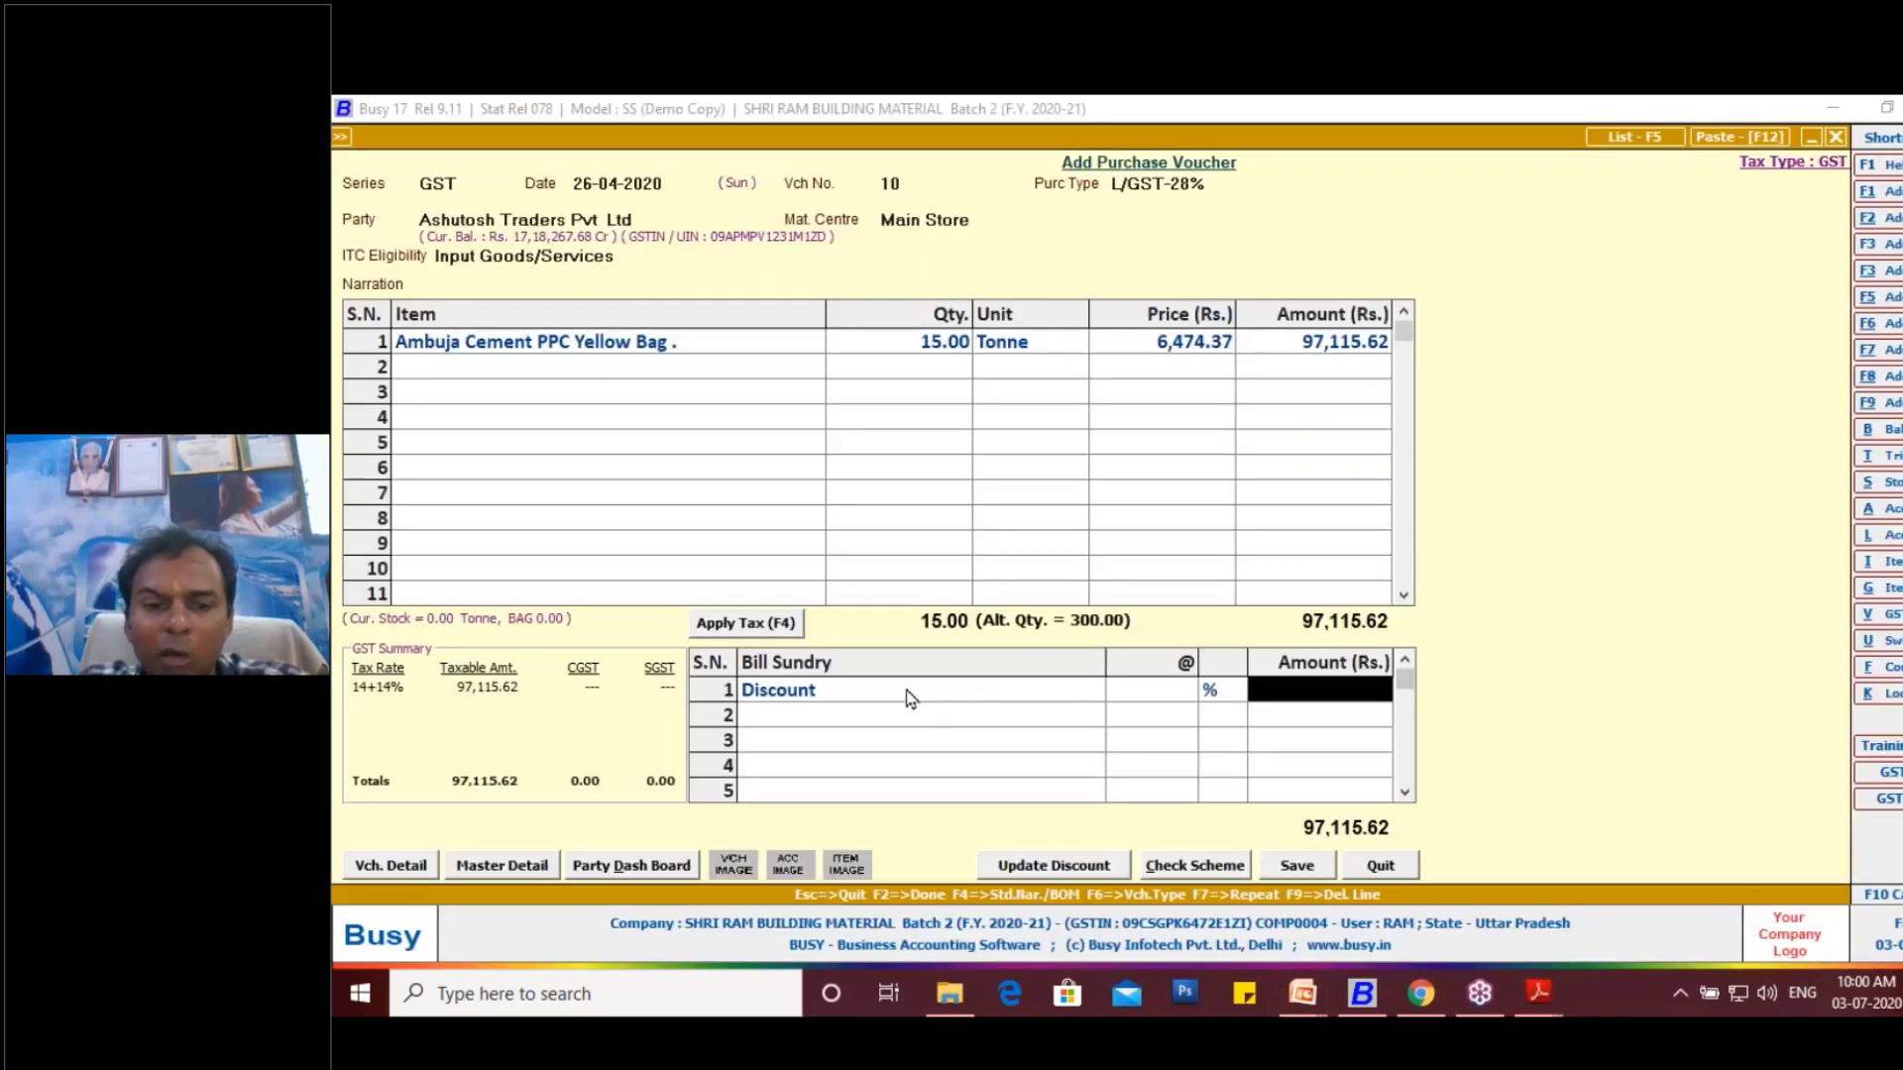
- Rename the Discount bill sundry master as "Discount - Cash", keep its subtractive type and discount nature, and save it
click(908, 692)
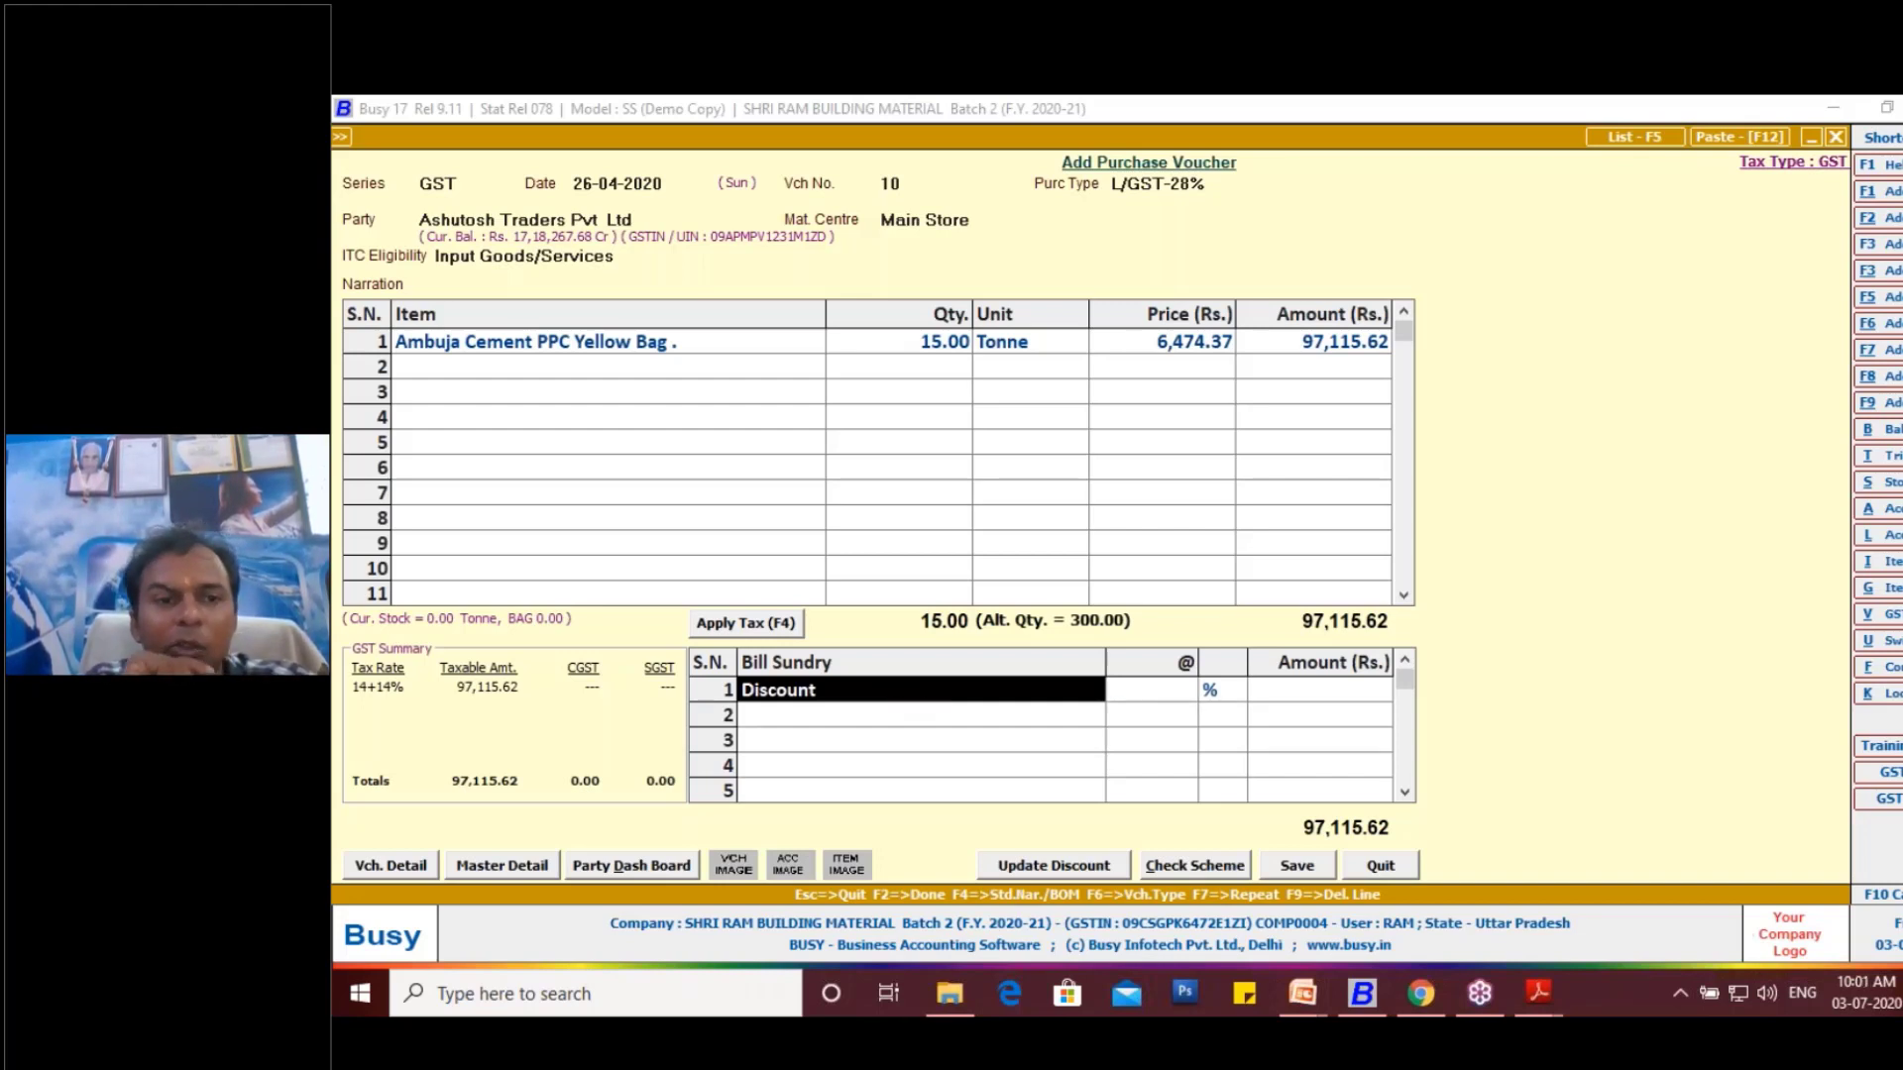
key(alt+m)
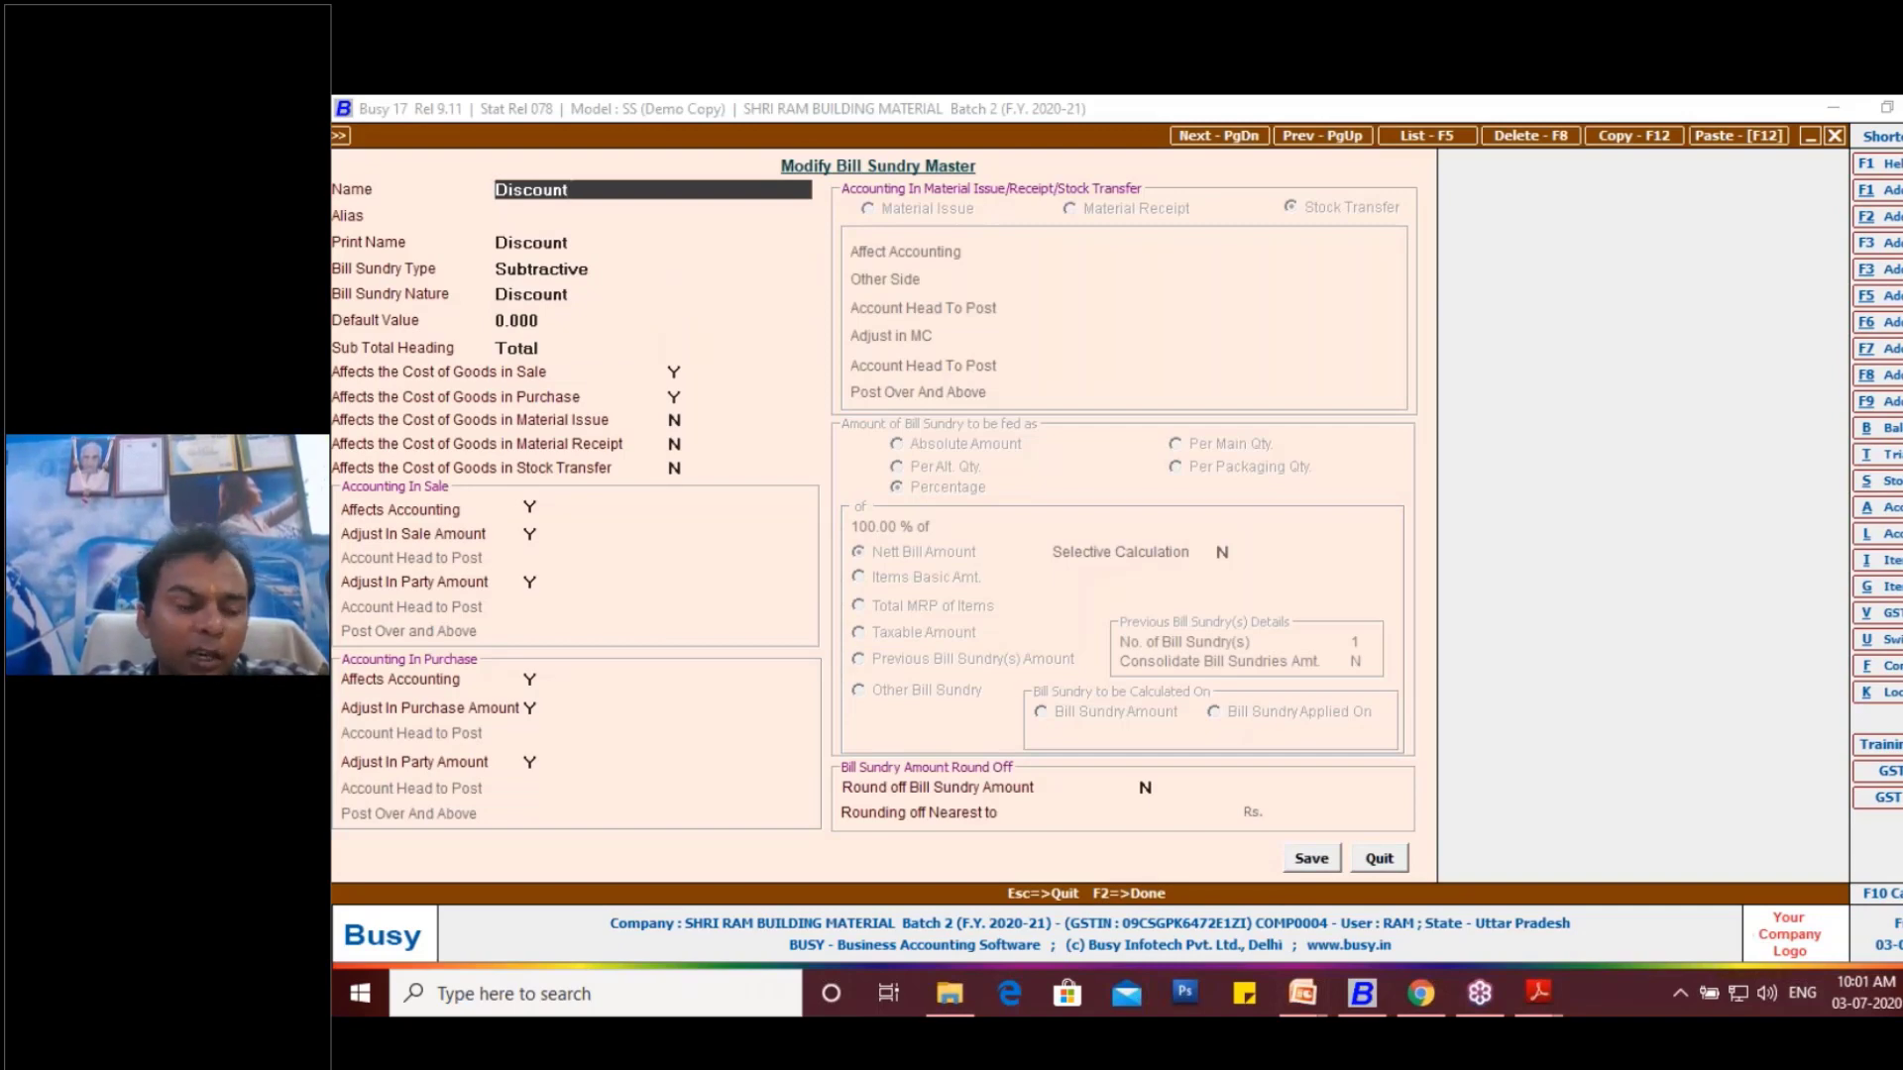
key(alt+Tab)
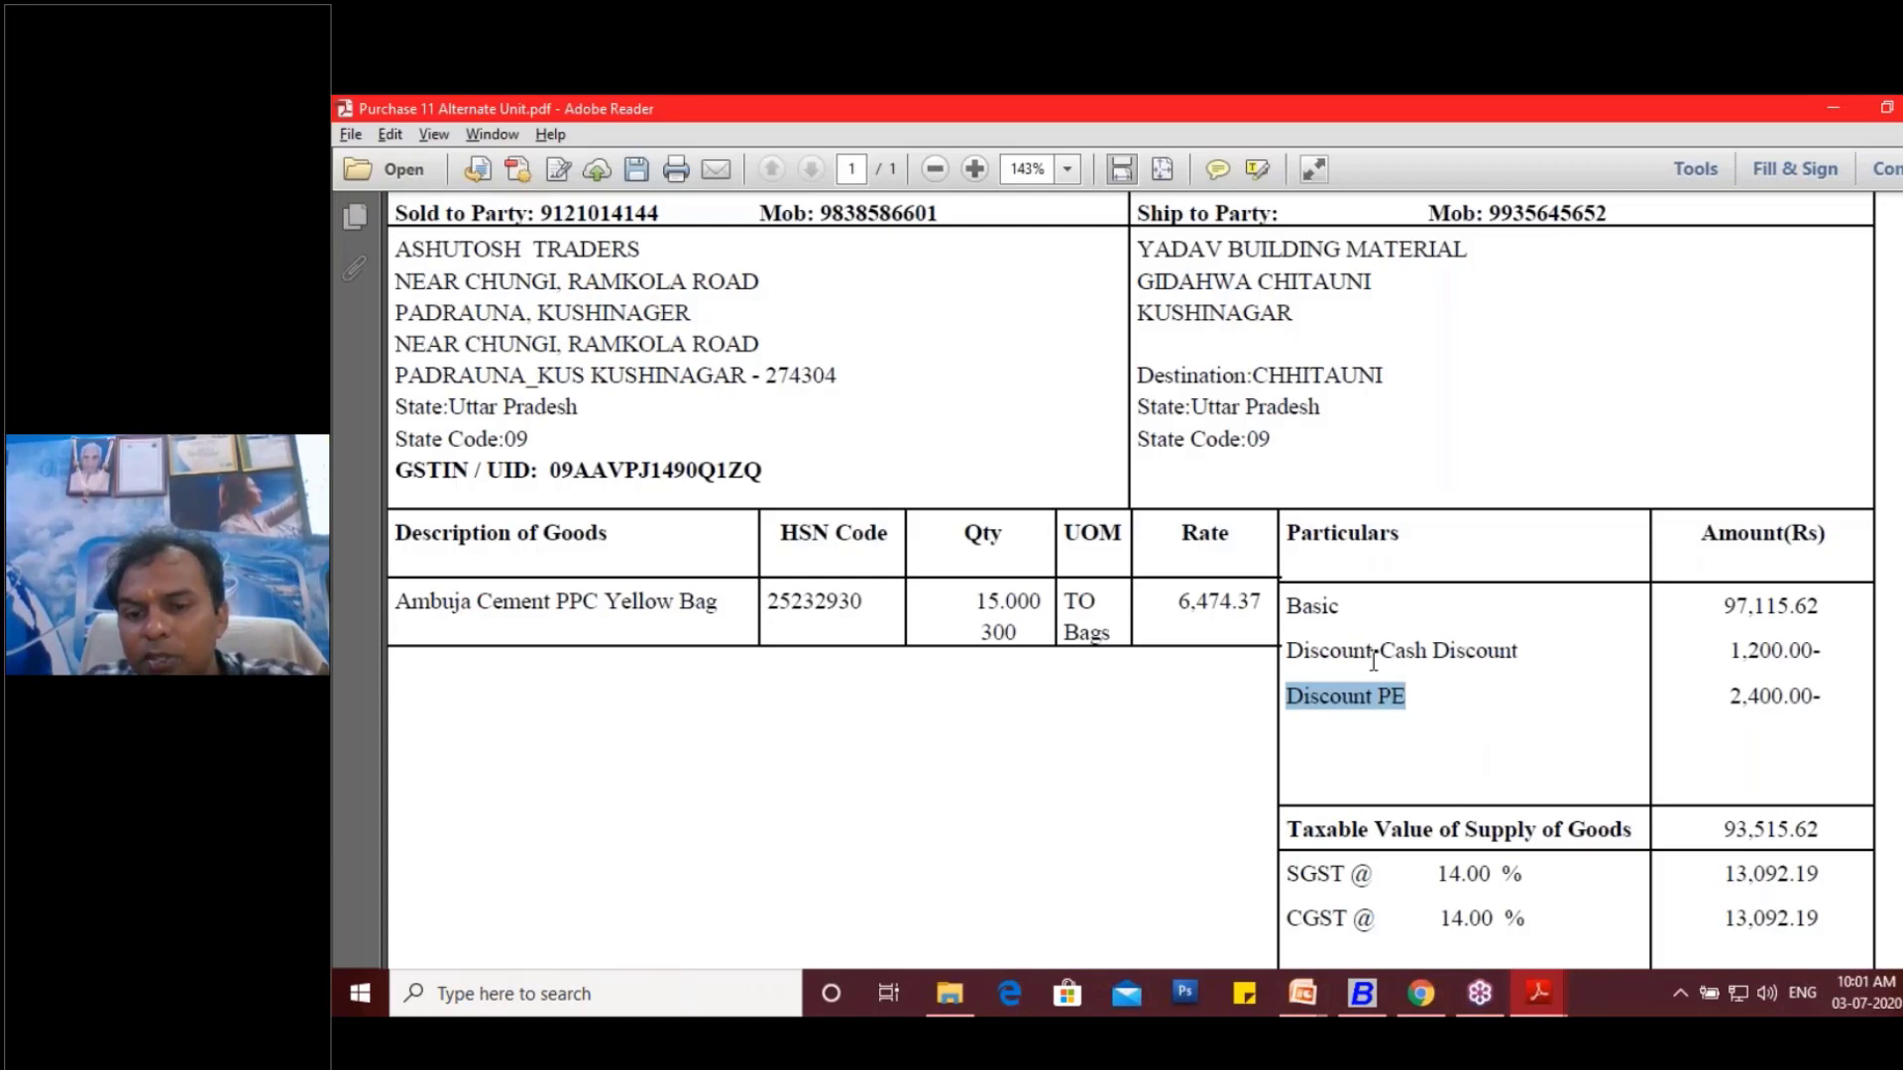
key(alt+Tab)
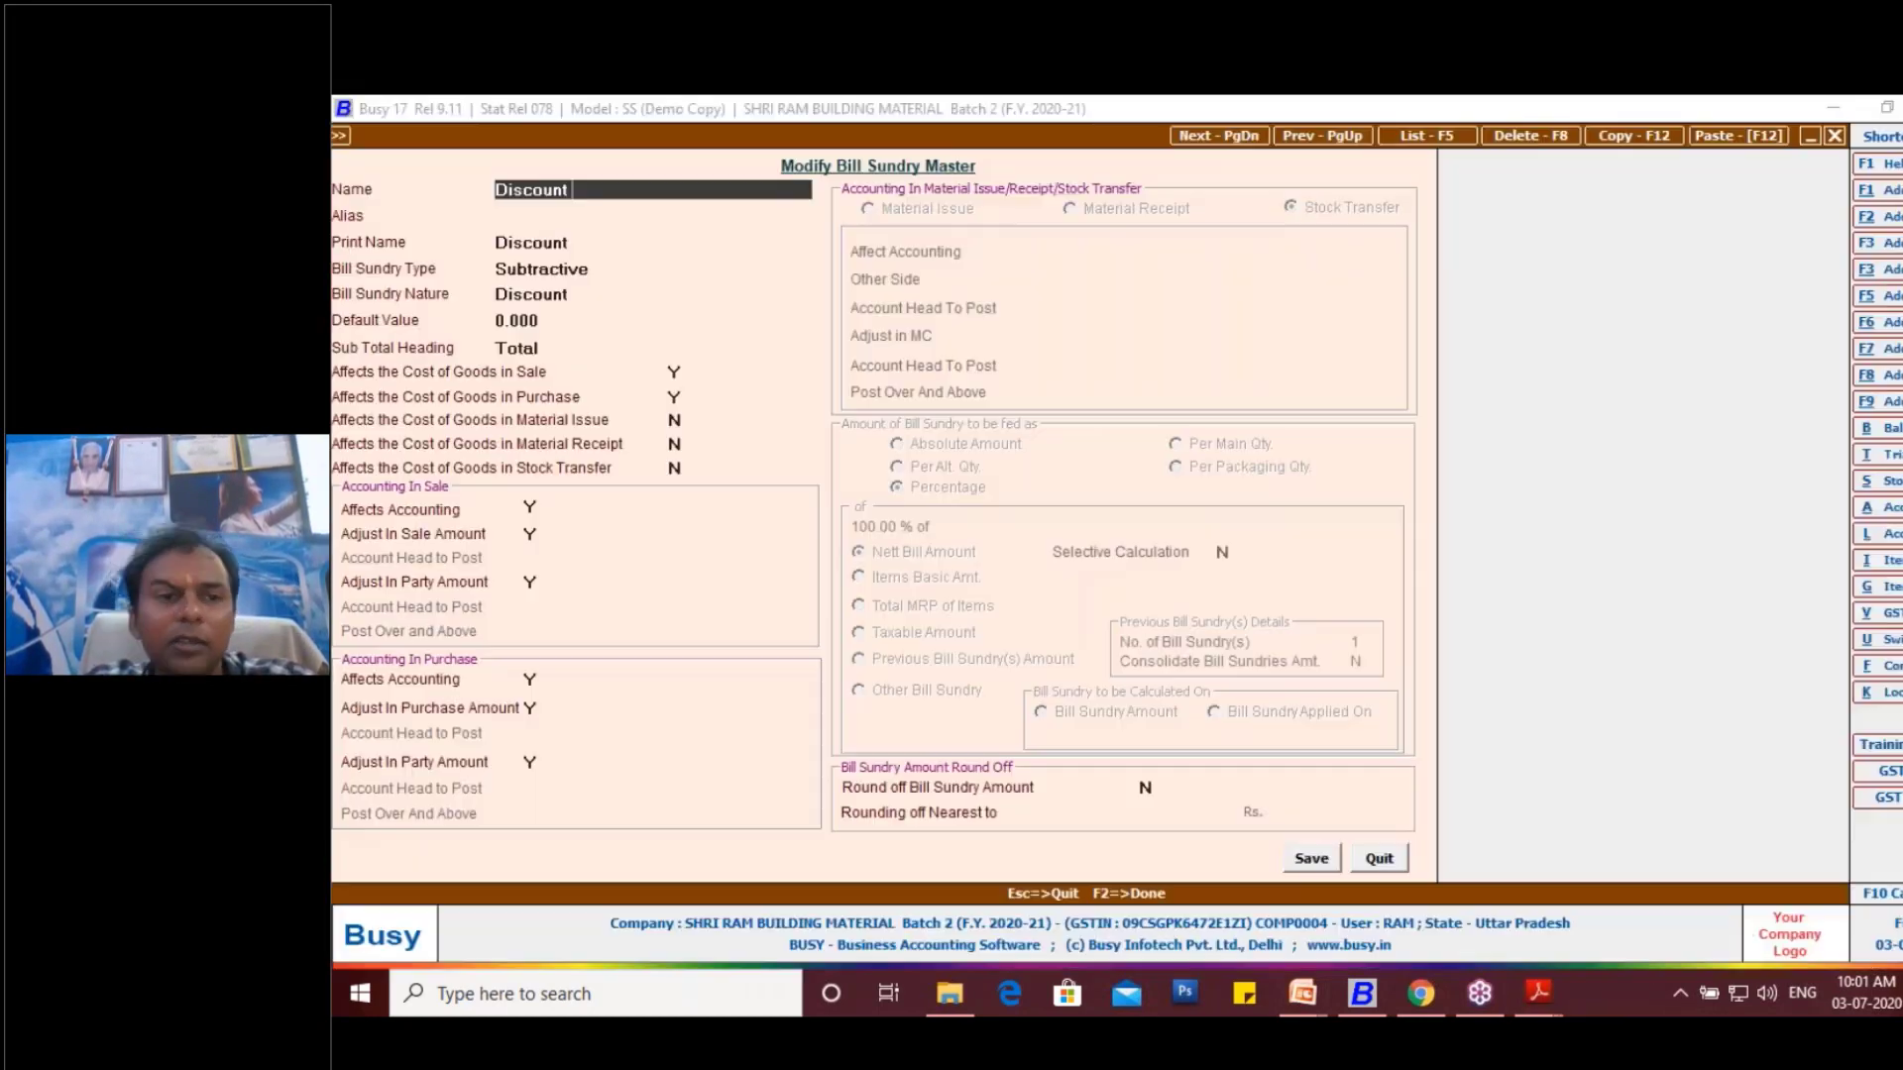
text(Cash)
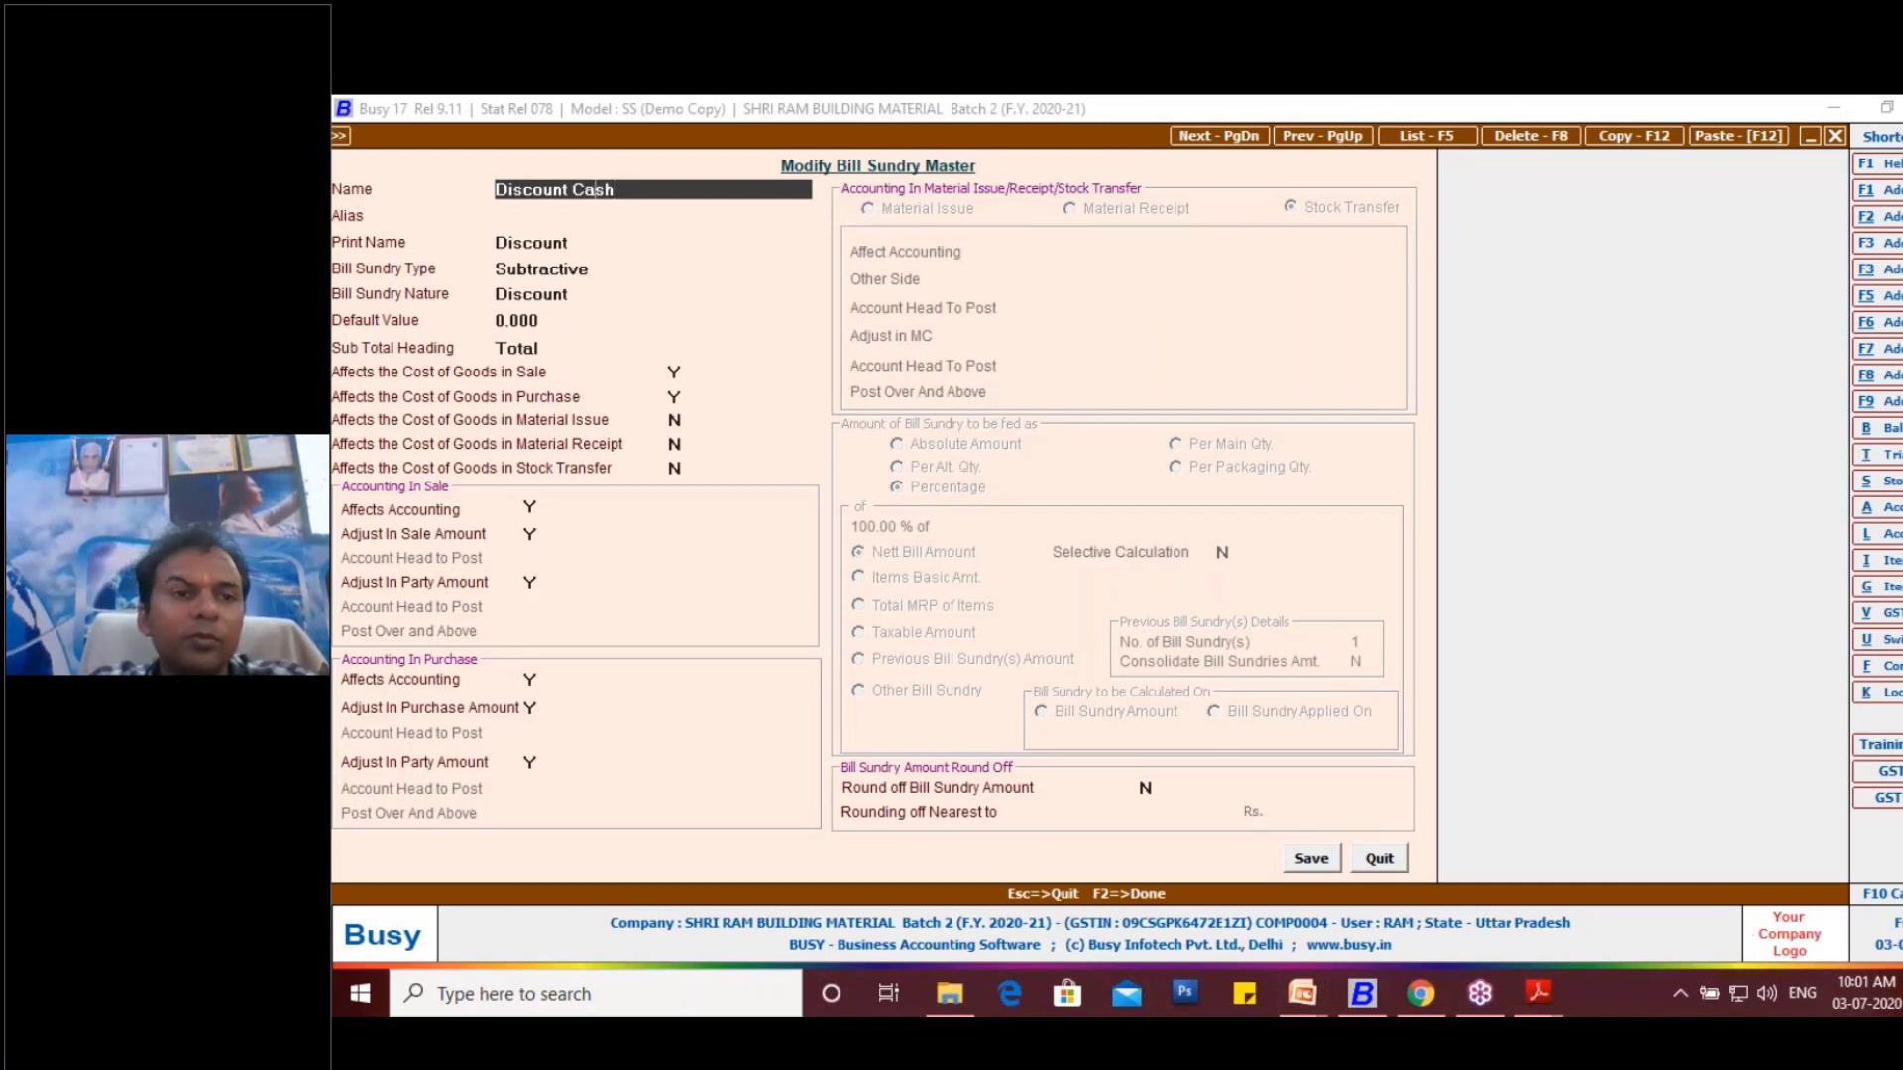
text(-)
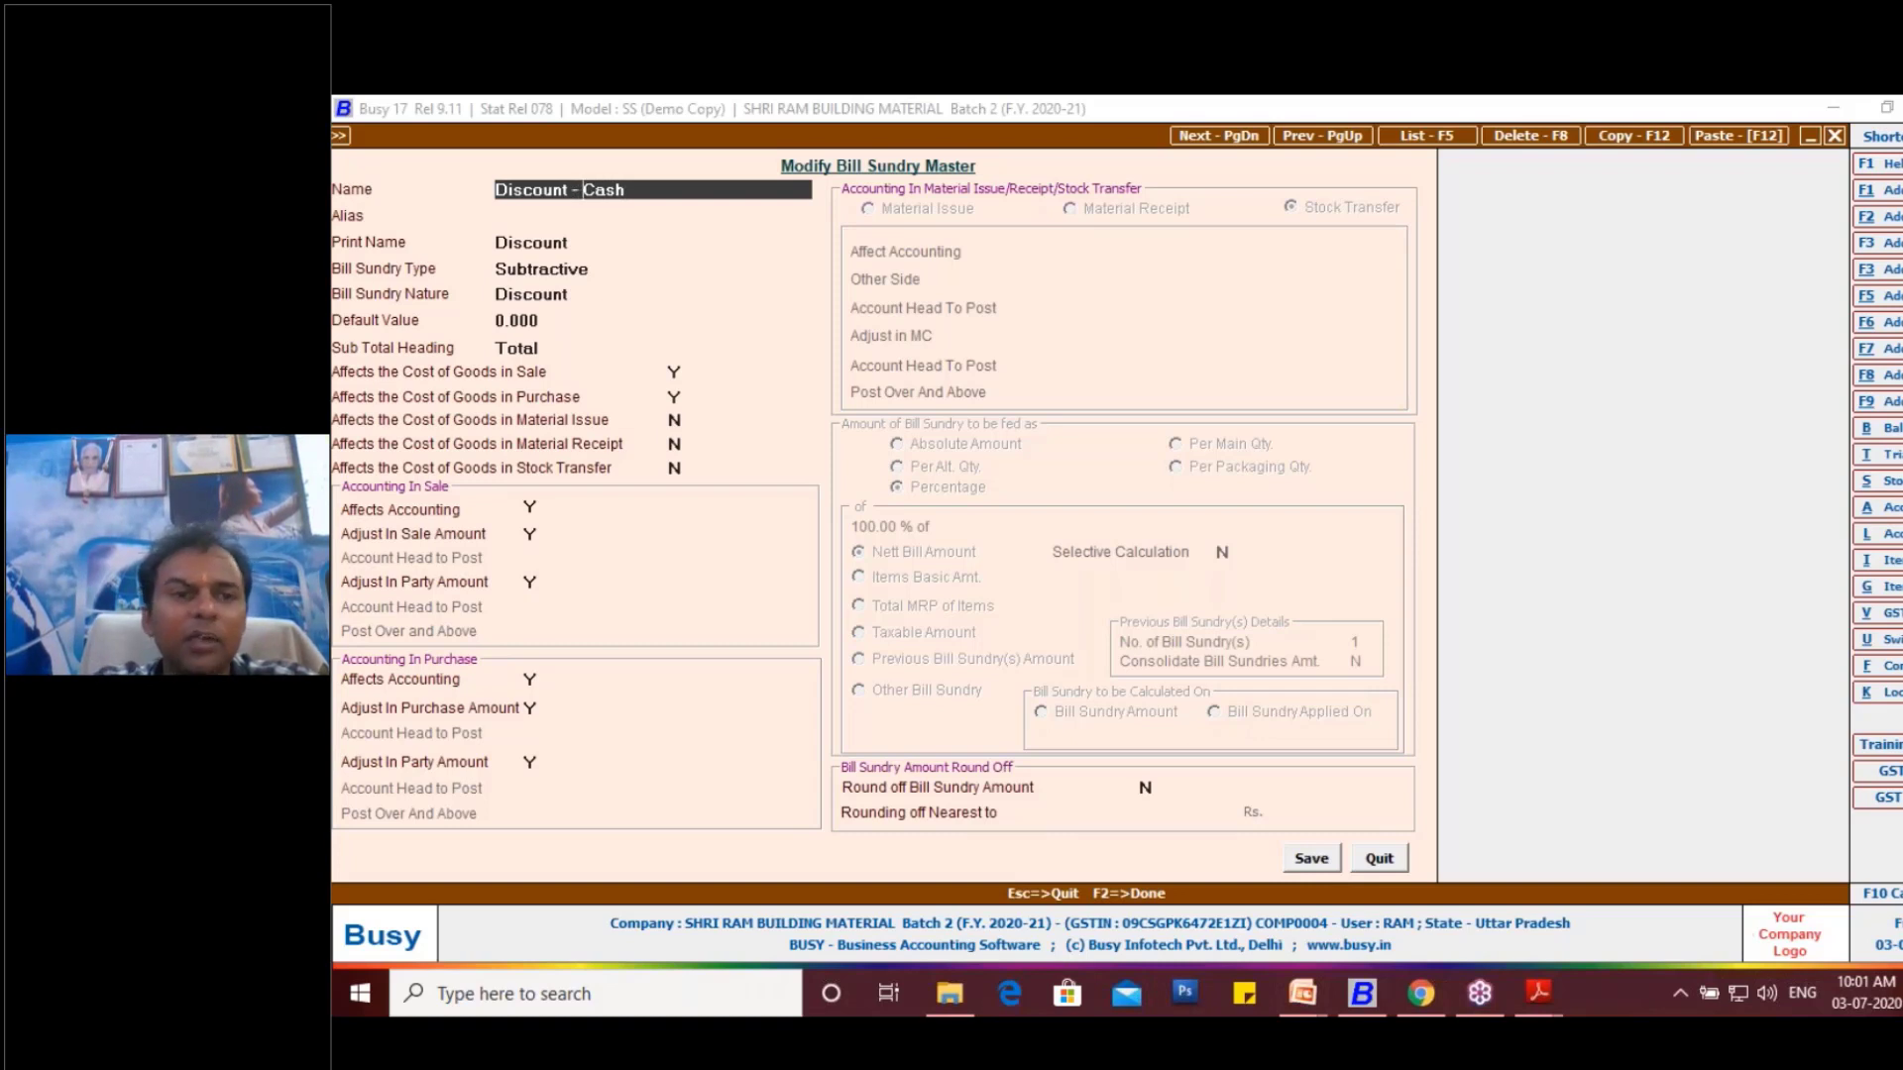
key(Return)
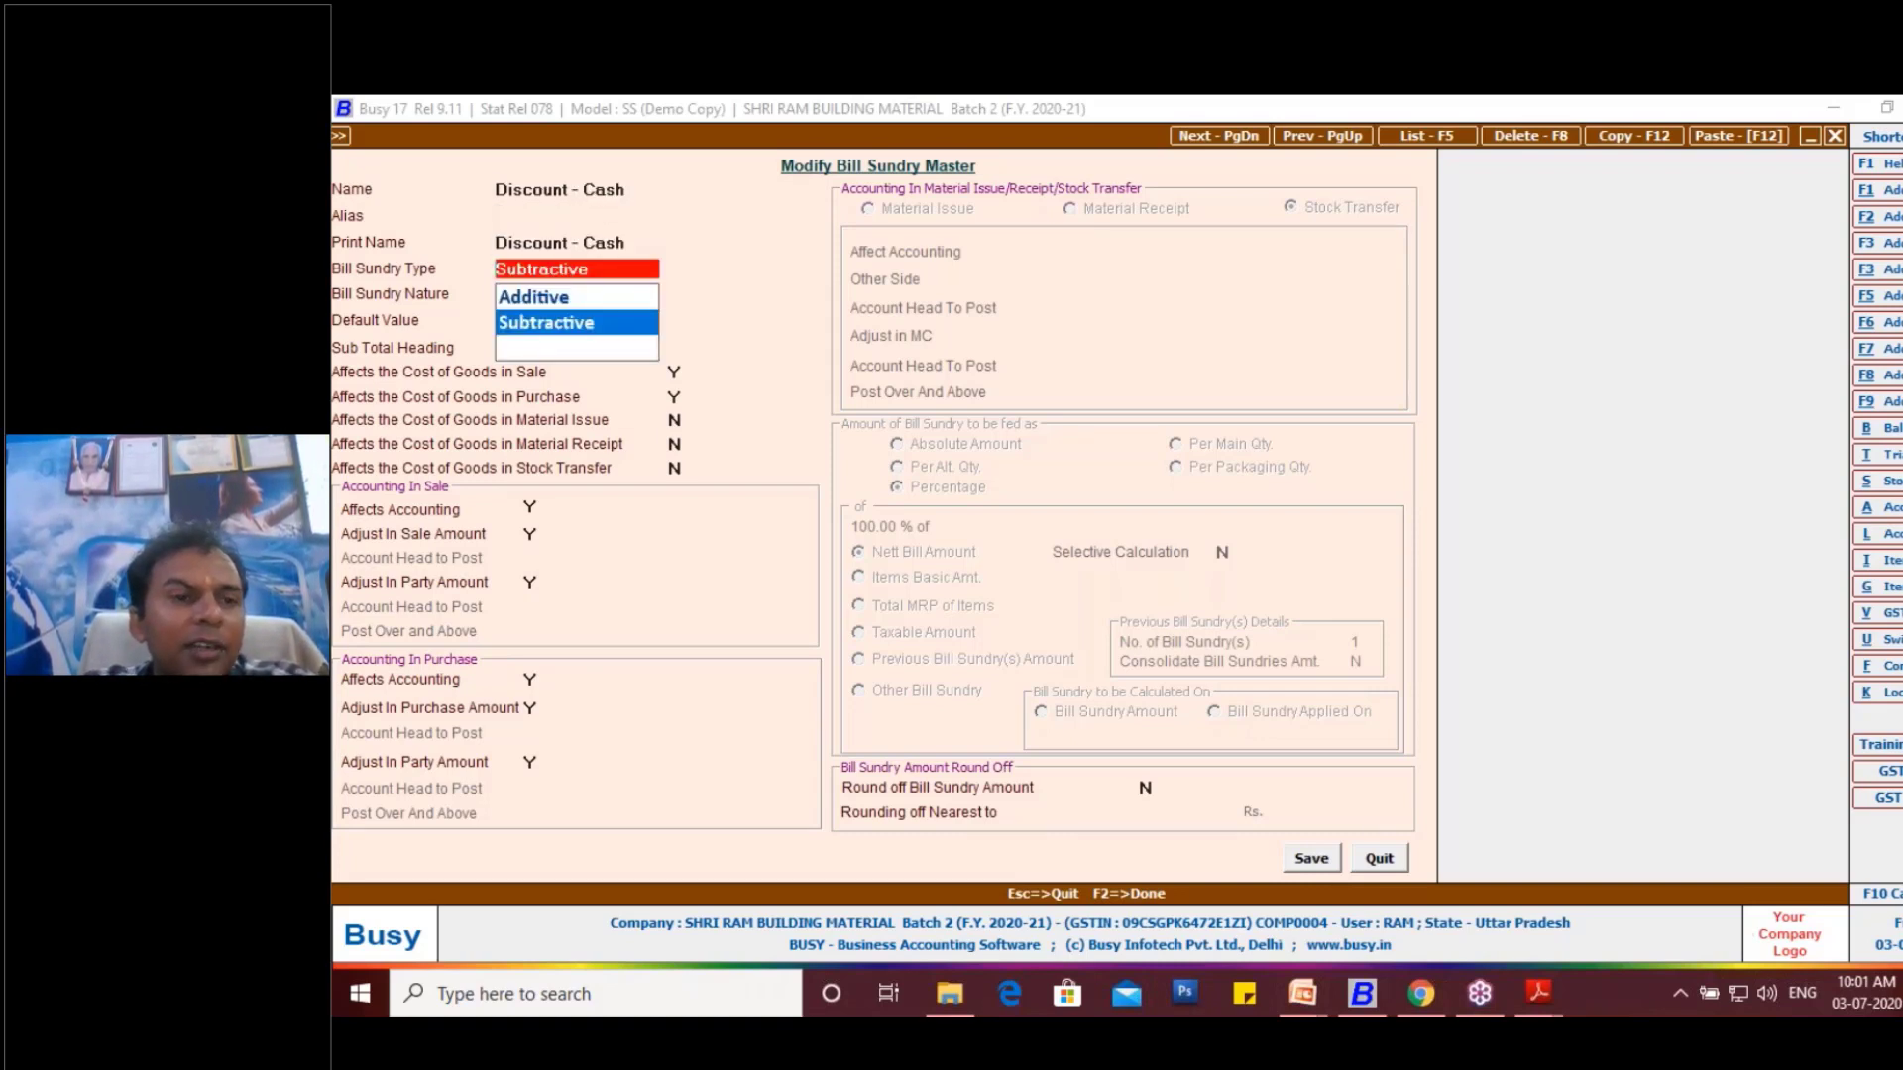
key(Return)
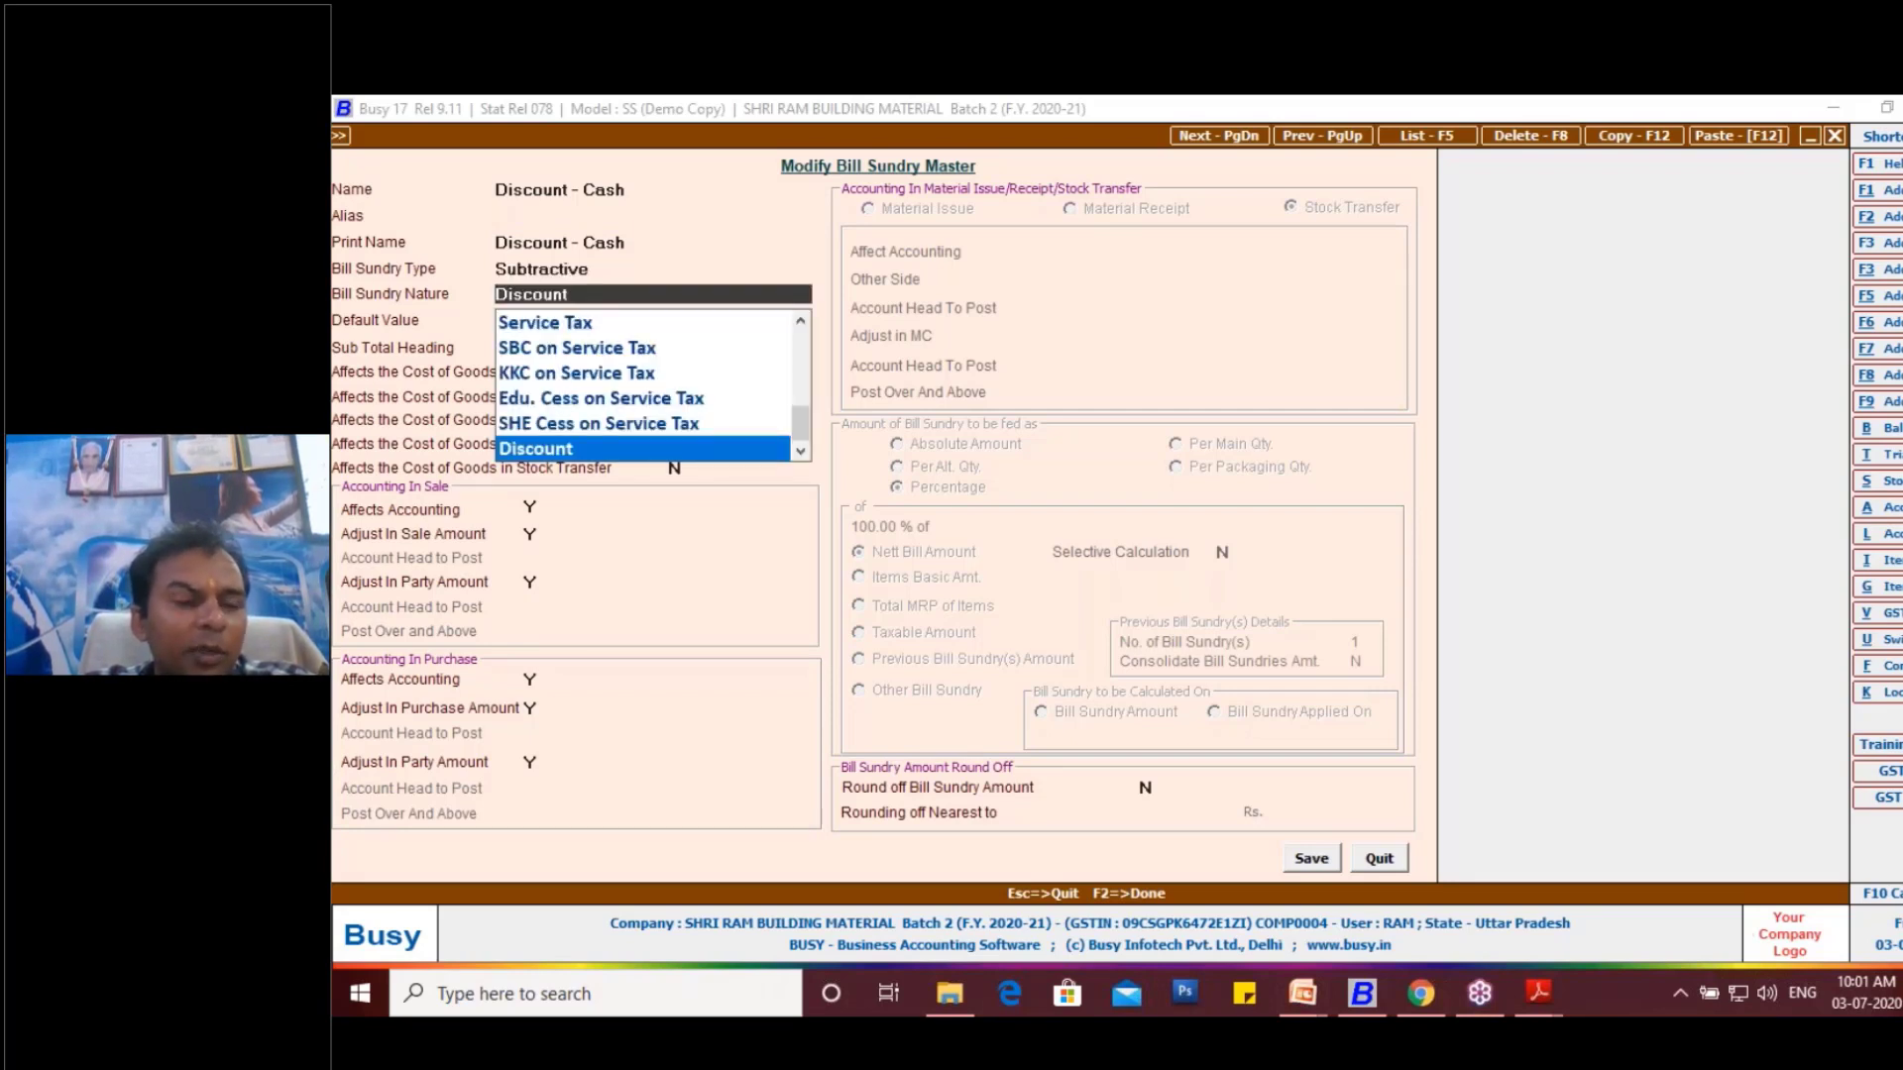
key(Return)
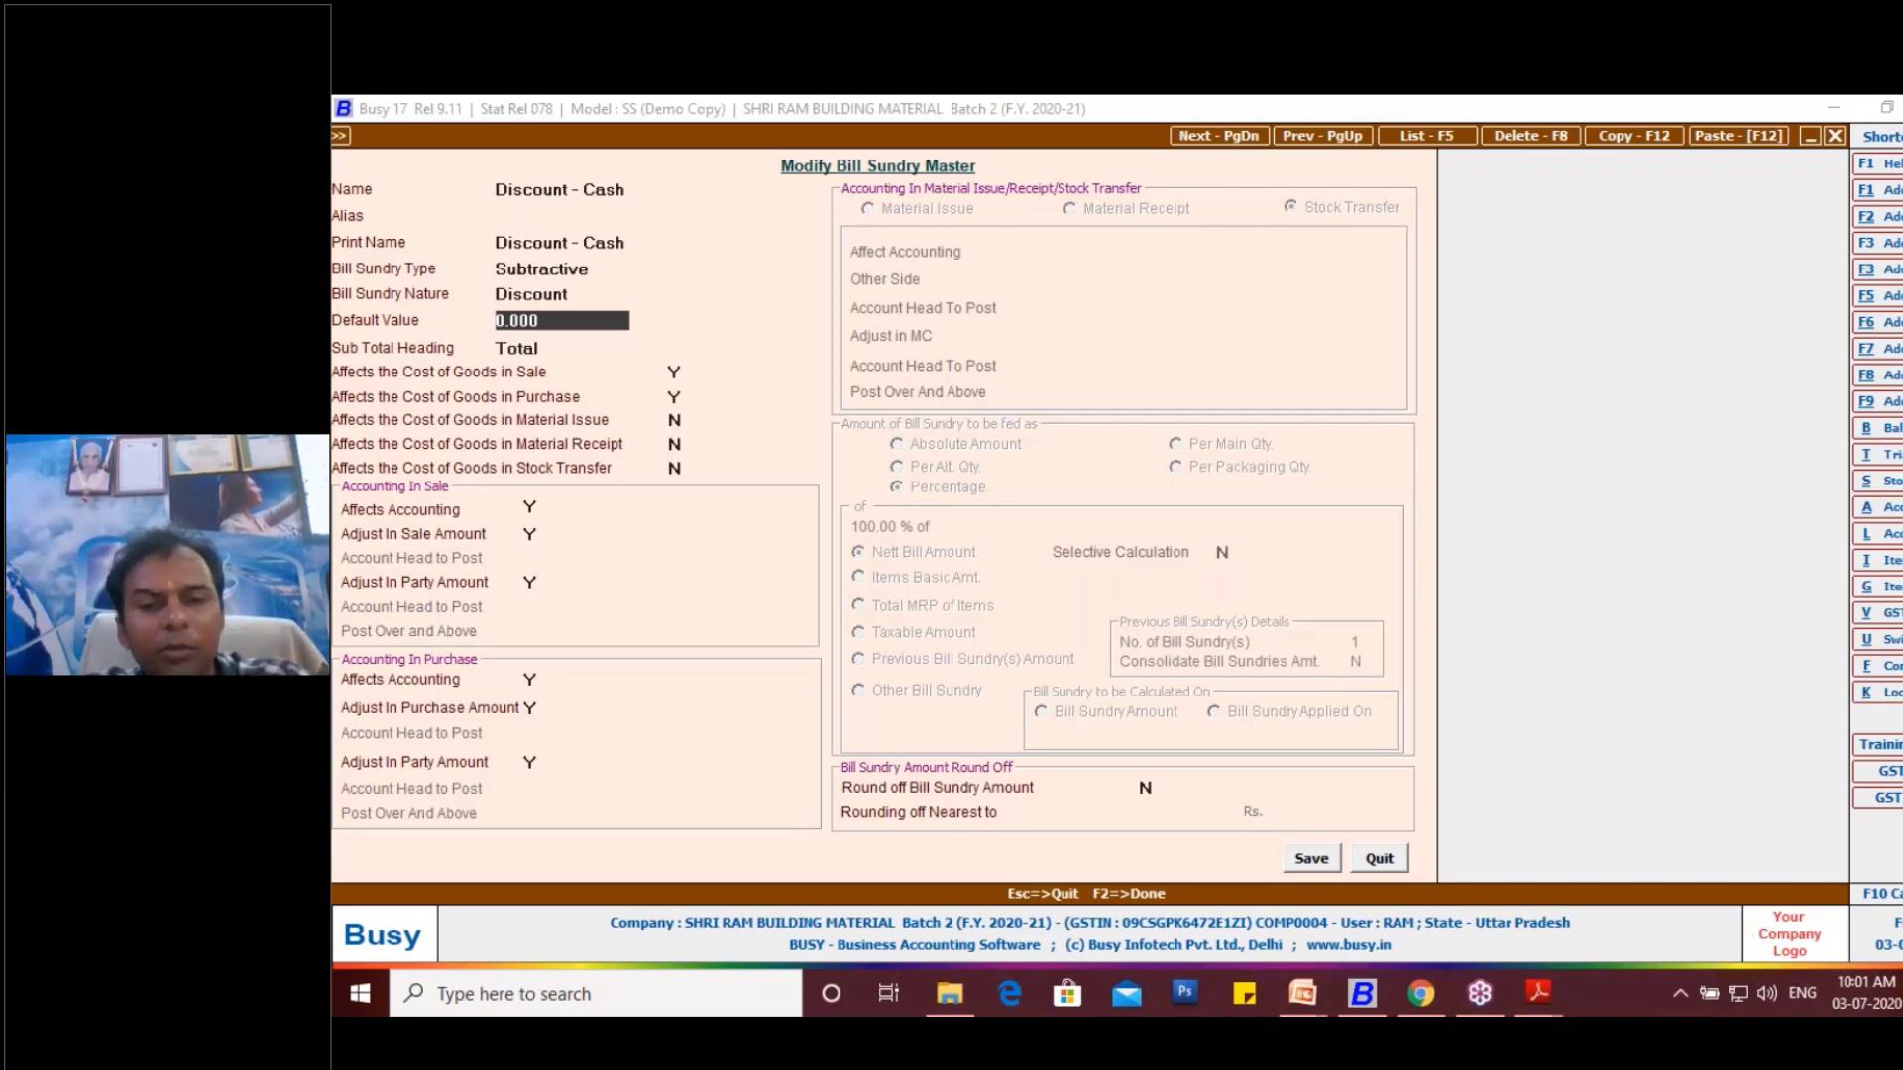
key(F2)
key(Return)
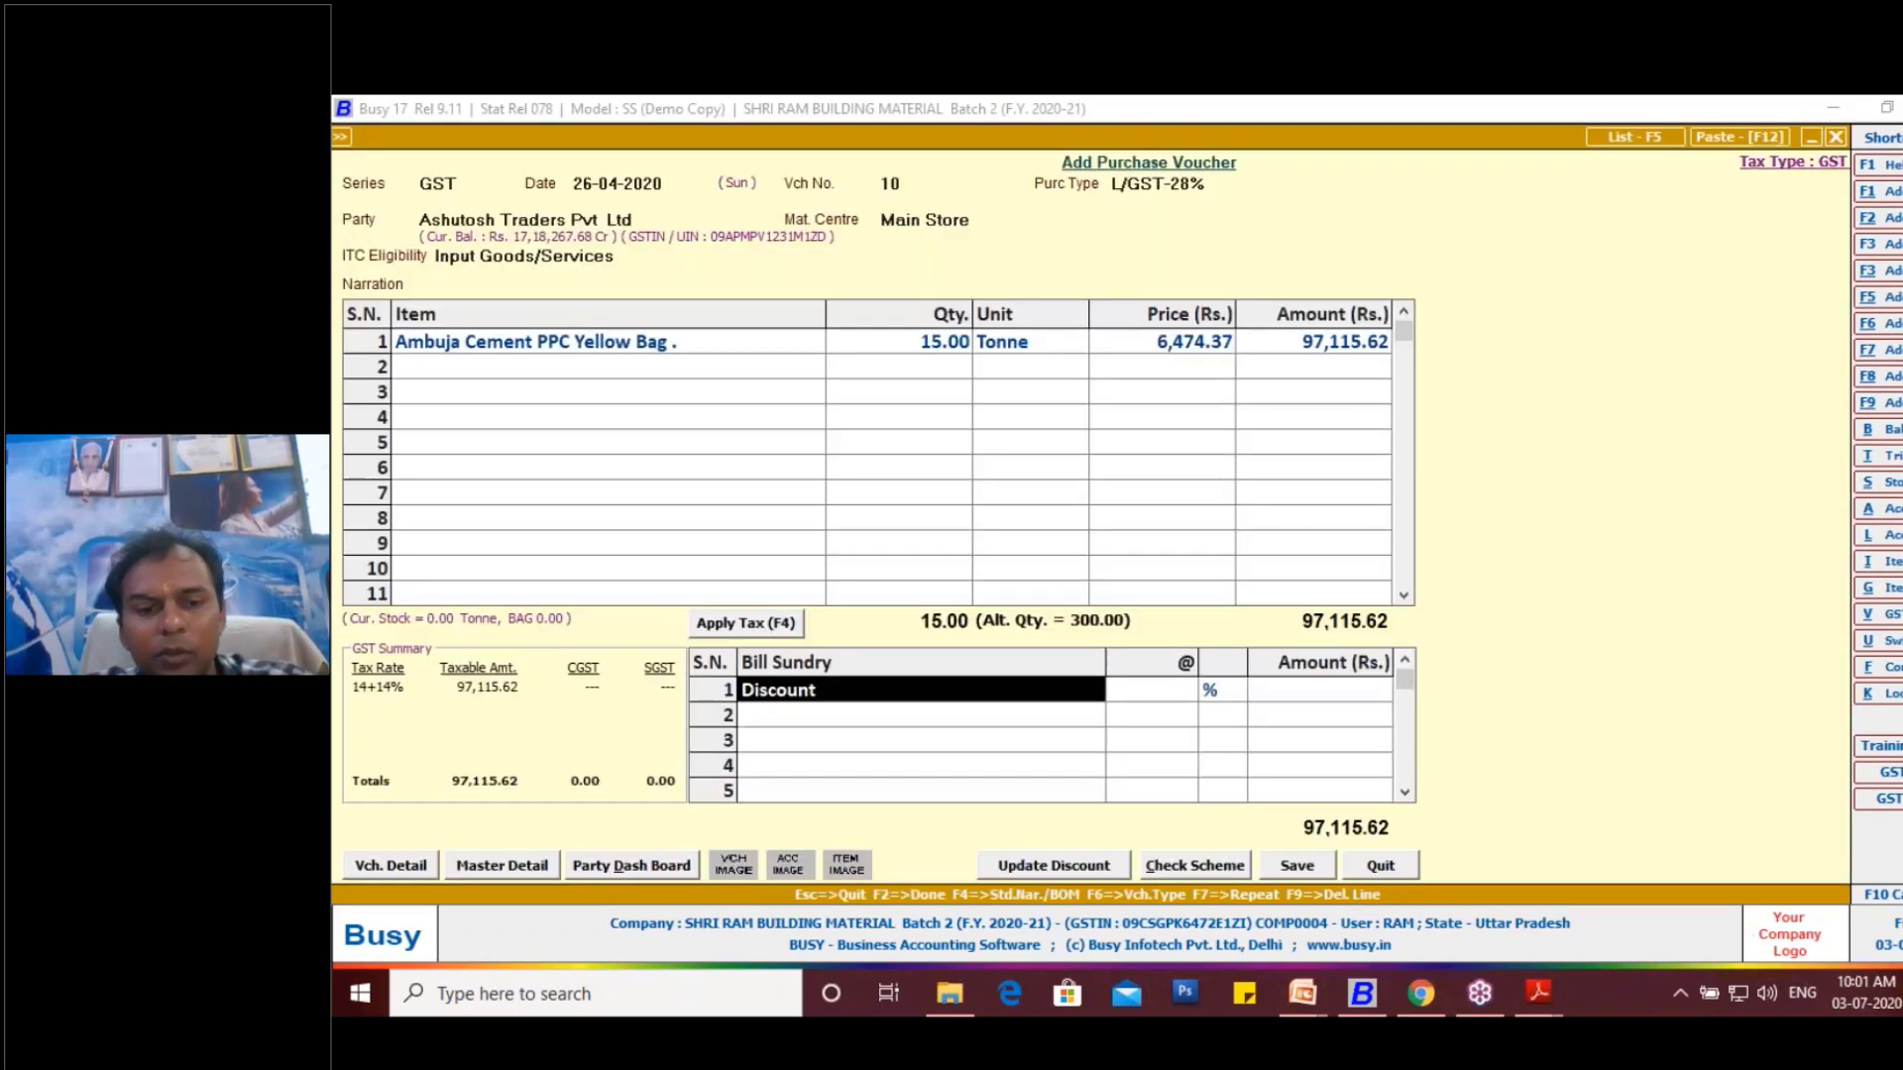
- Select Discount - Cash as the first bill sundry and set its amount to 1200, as on the invoice, with the percentage blank
key(space)
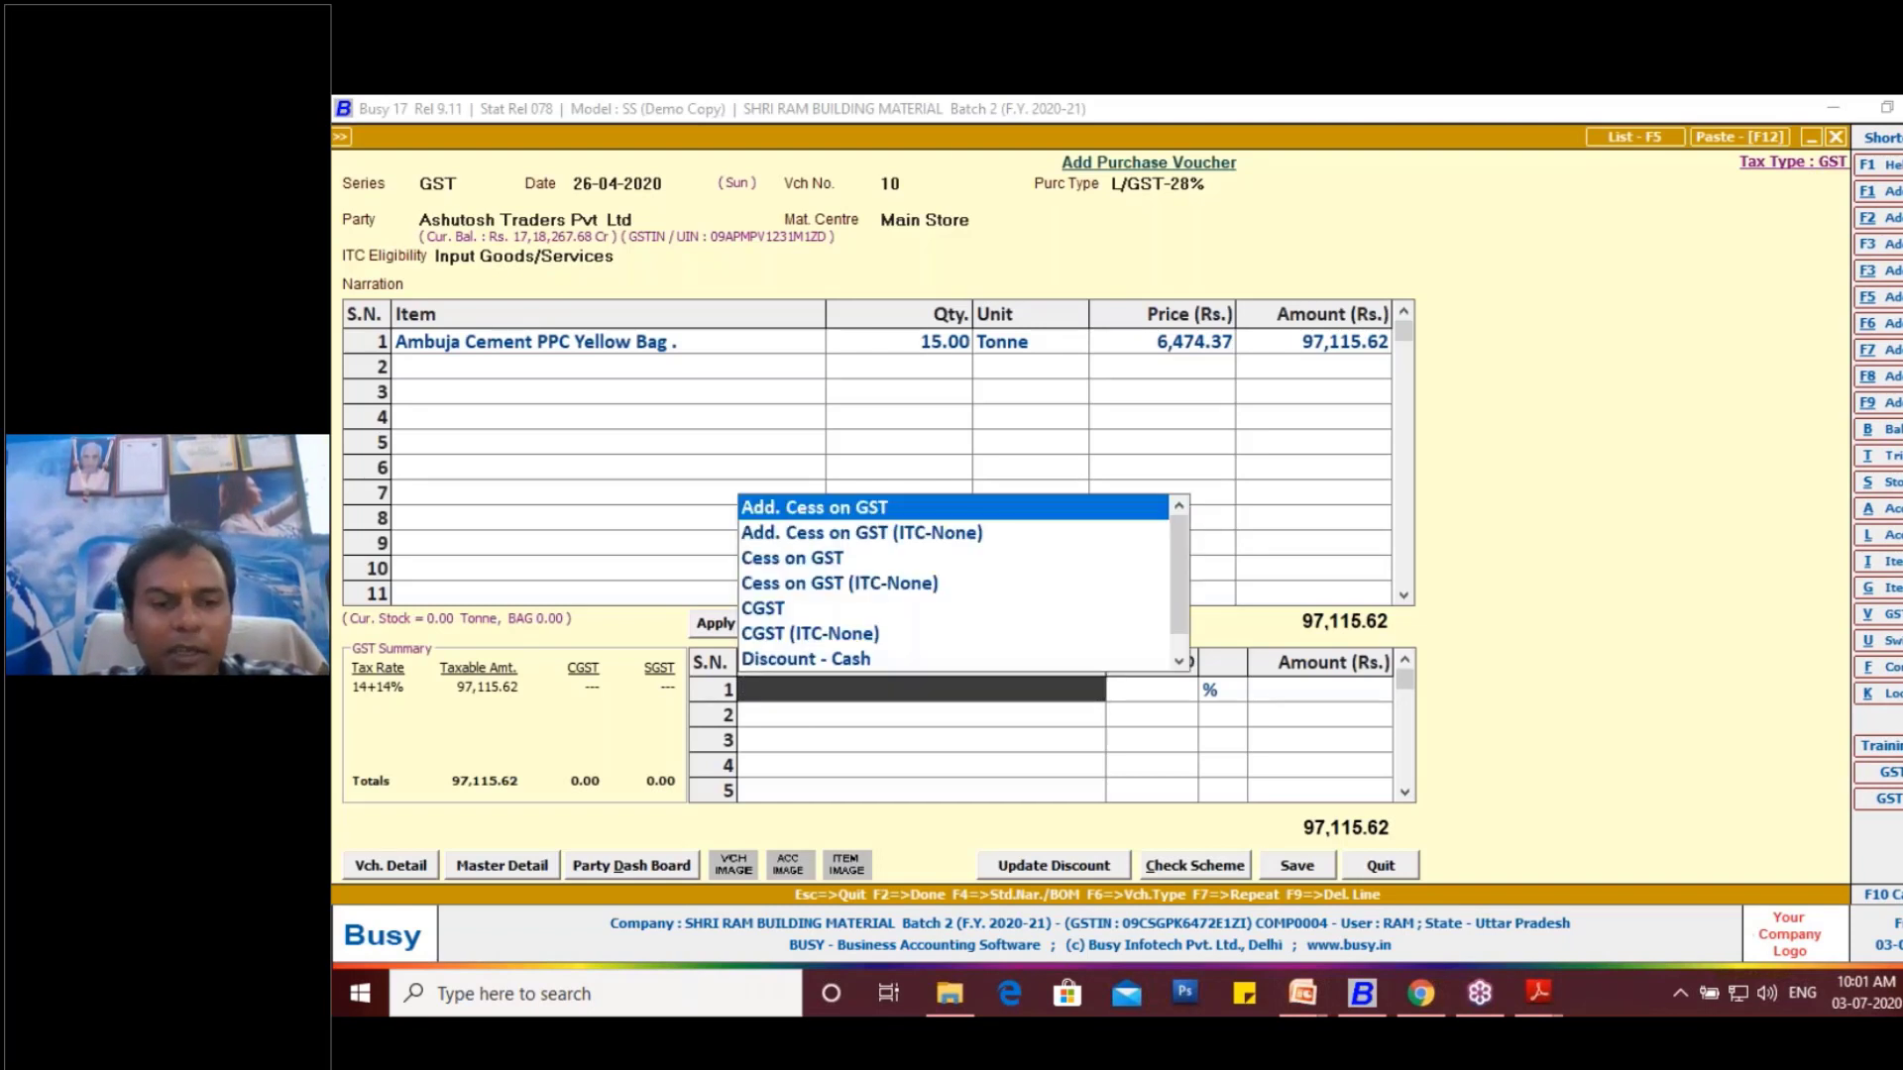
text(d)
key(Return)
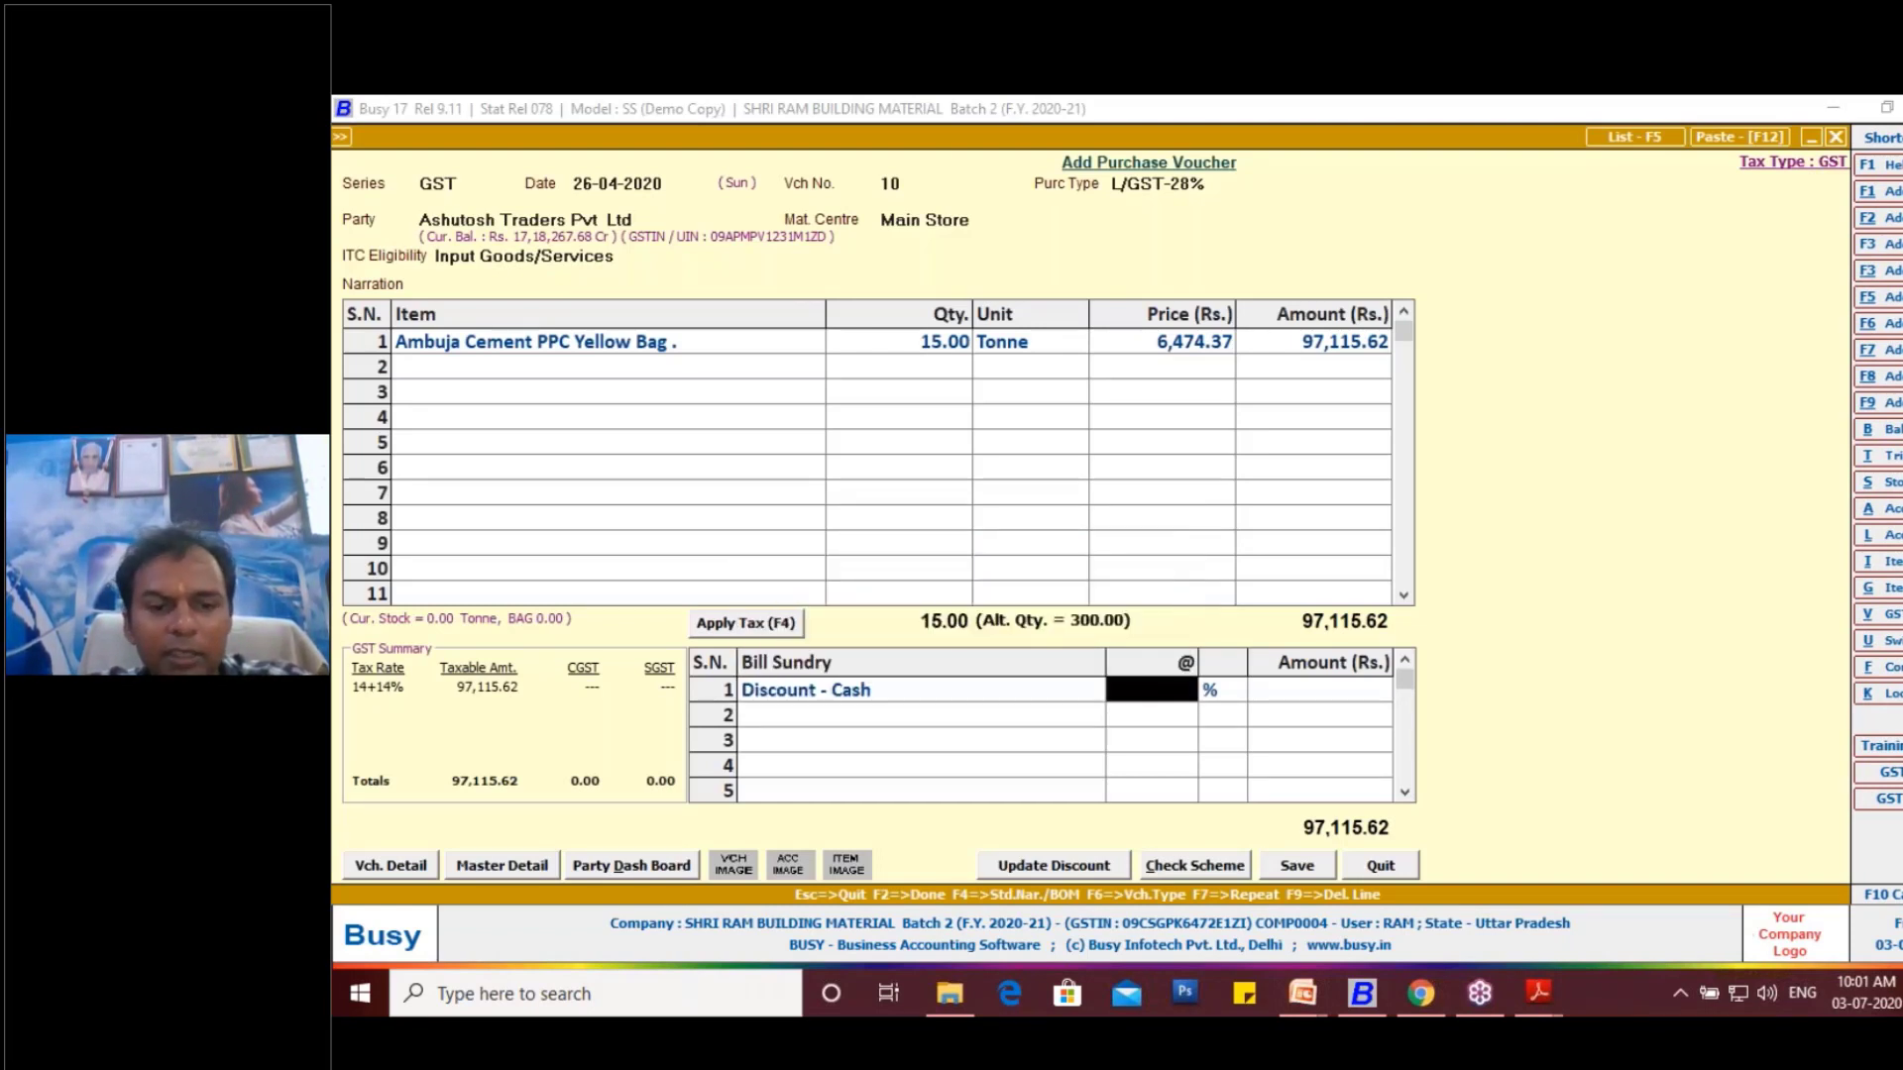
key(Return)
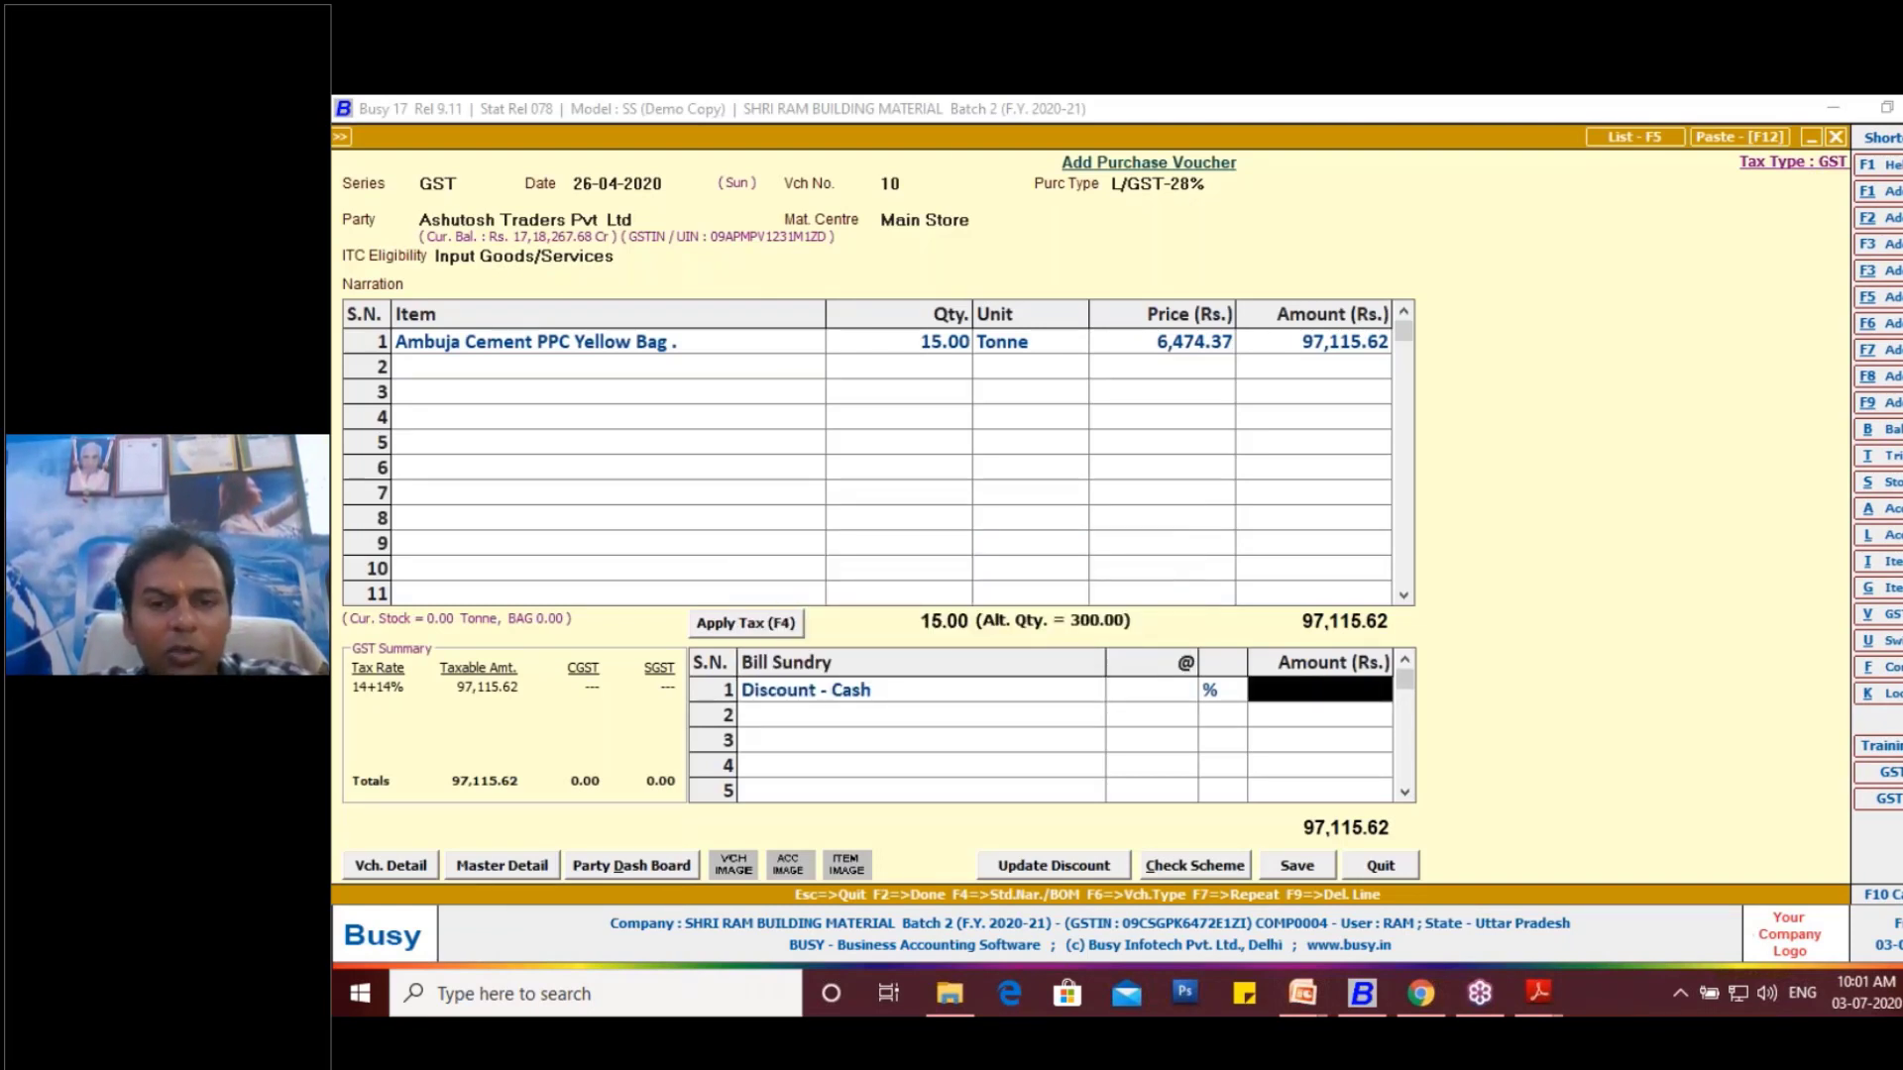
key(space)
key(alt+Tab)
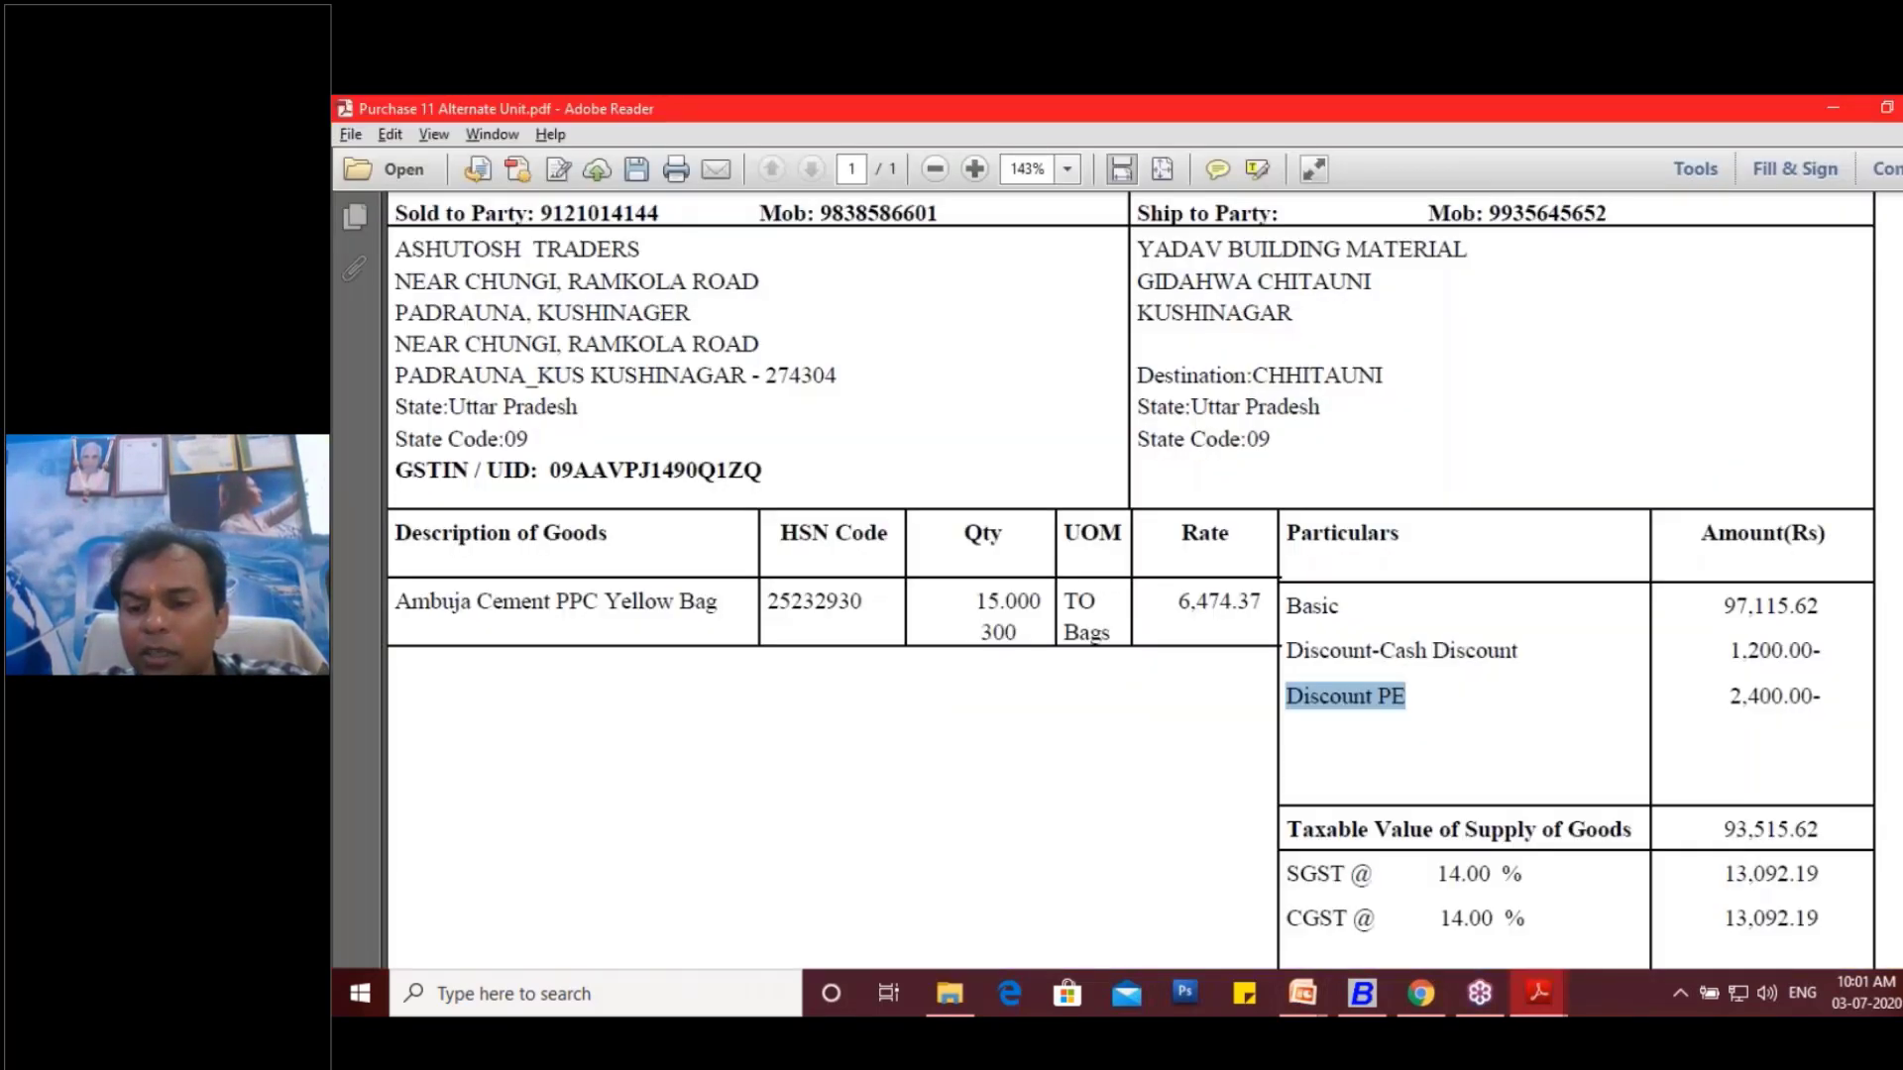
key(alt+Tab)
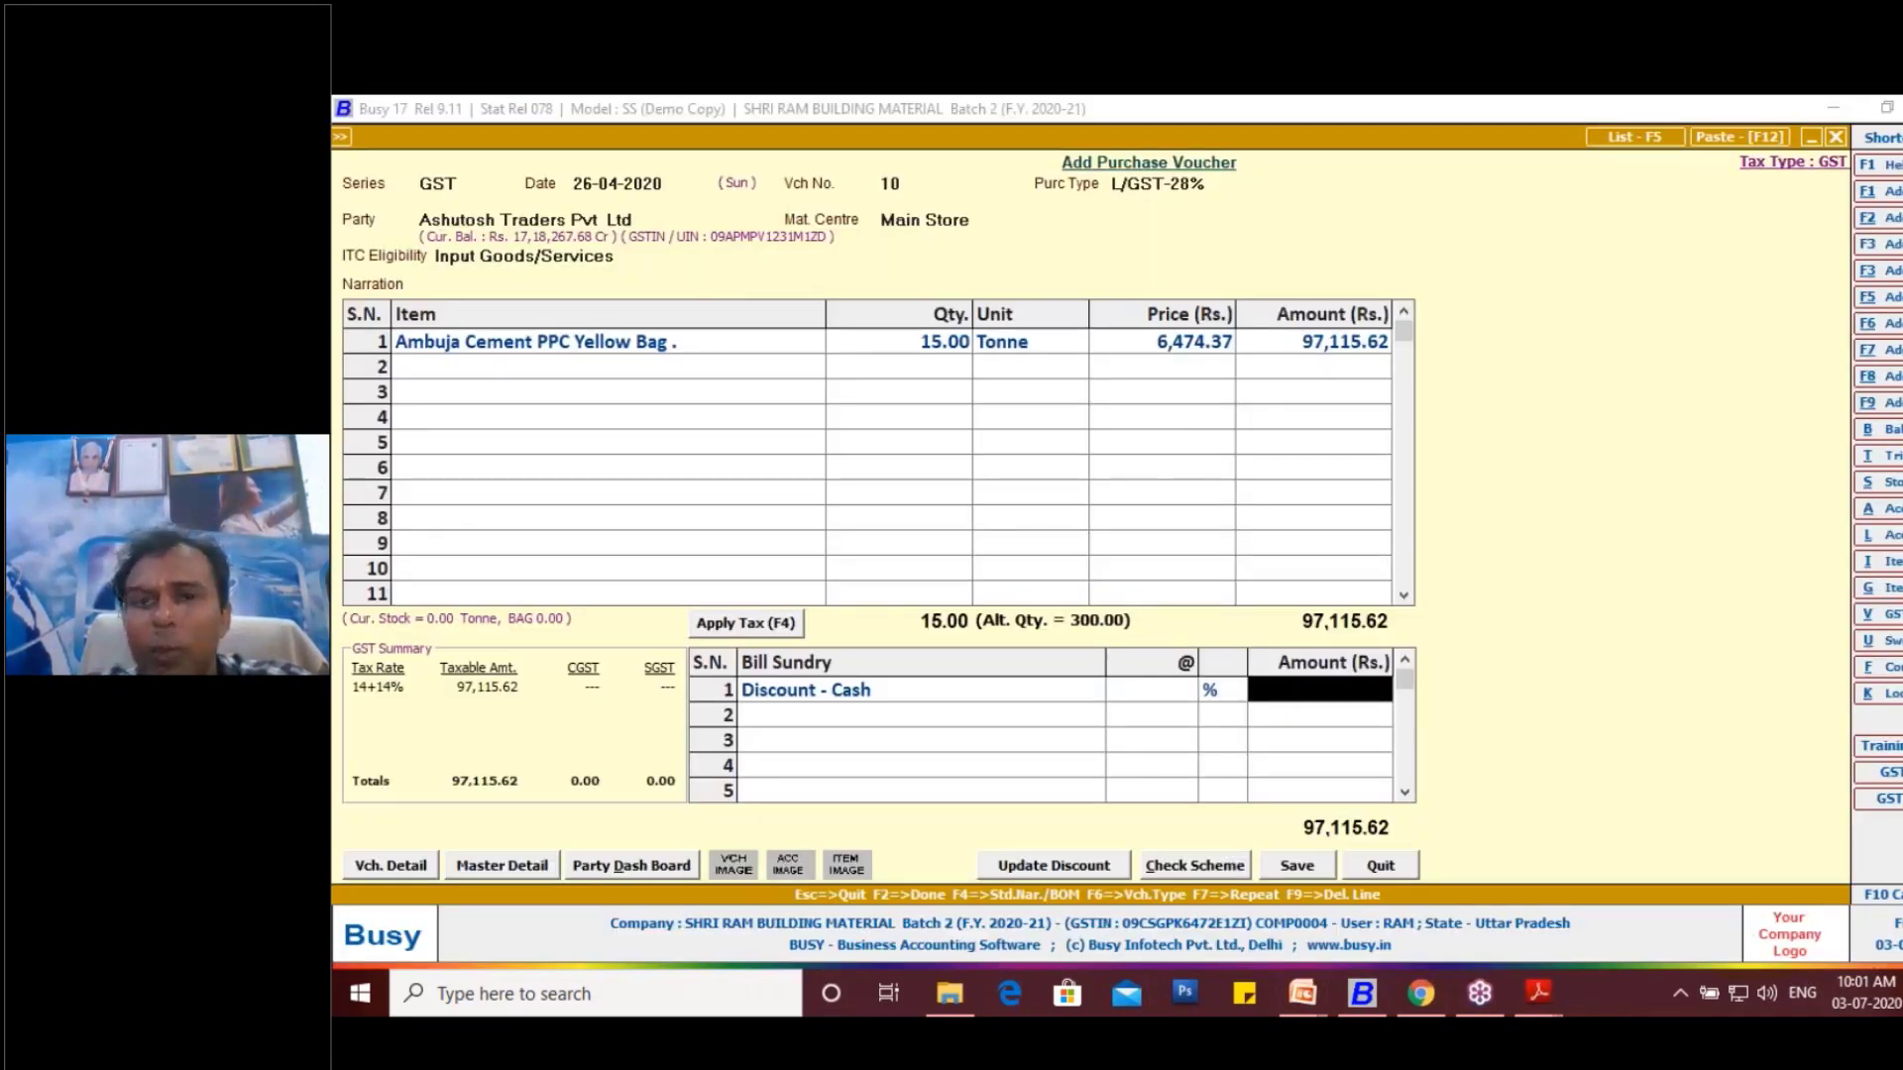
text(1200)
key(Return)
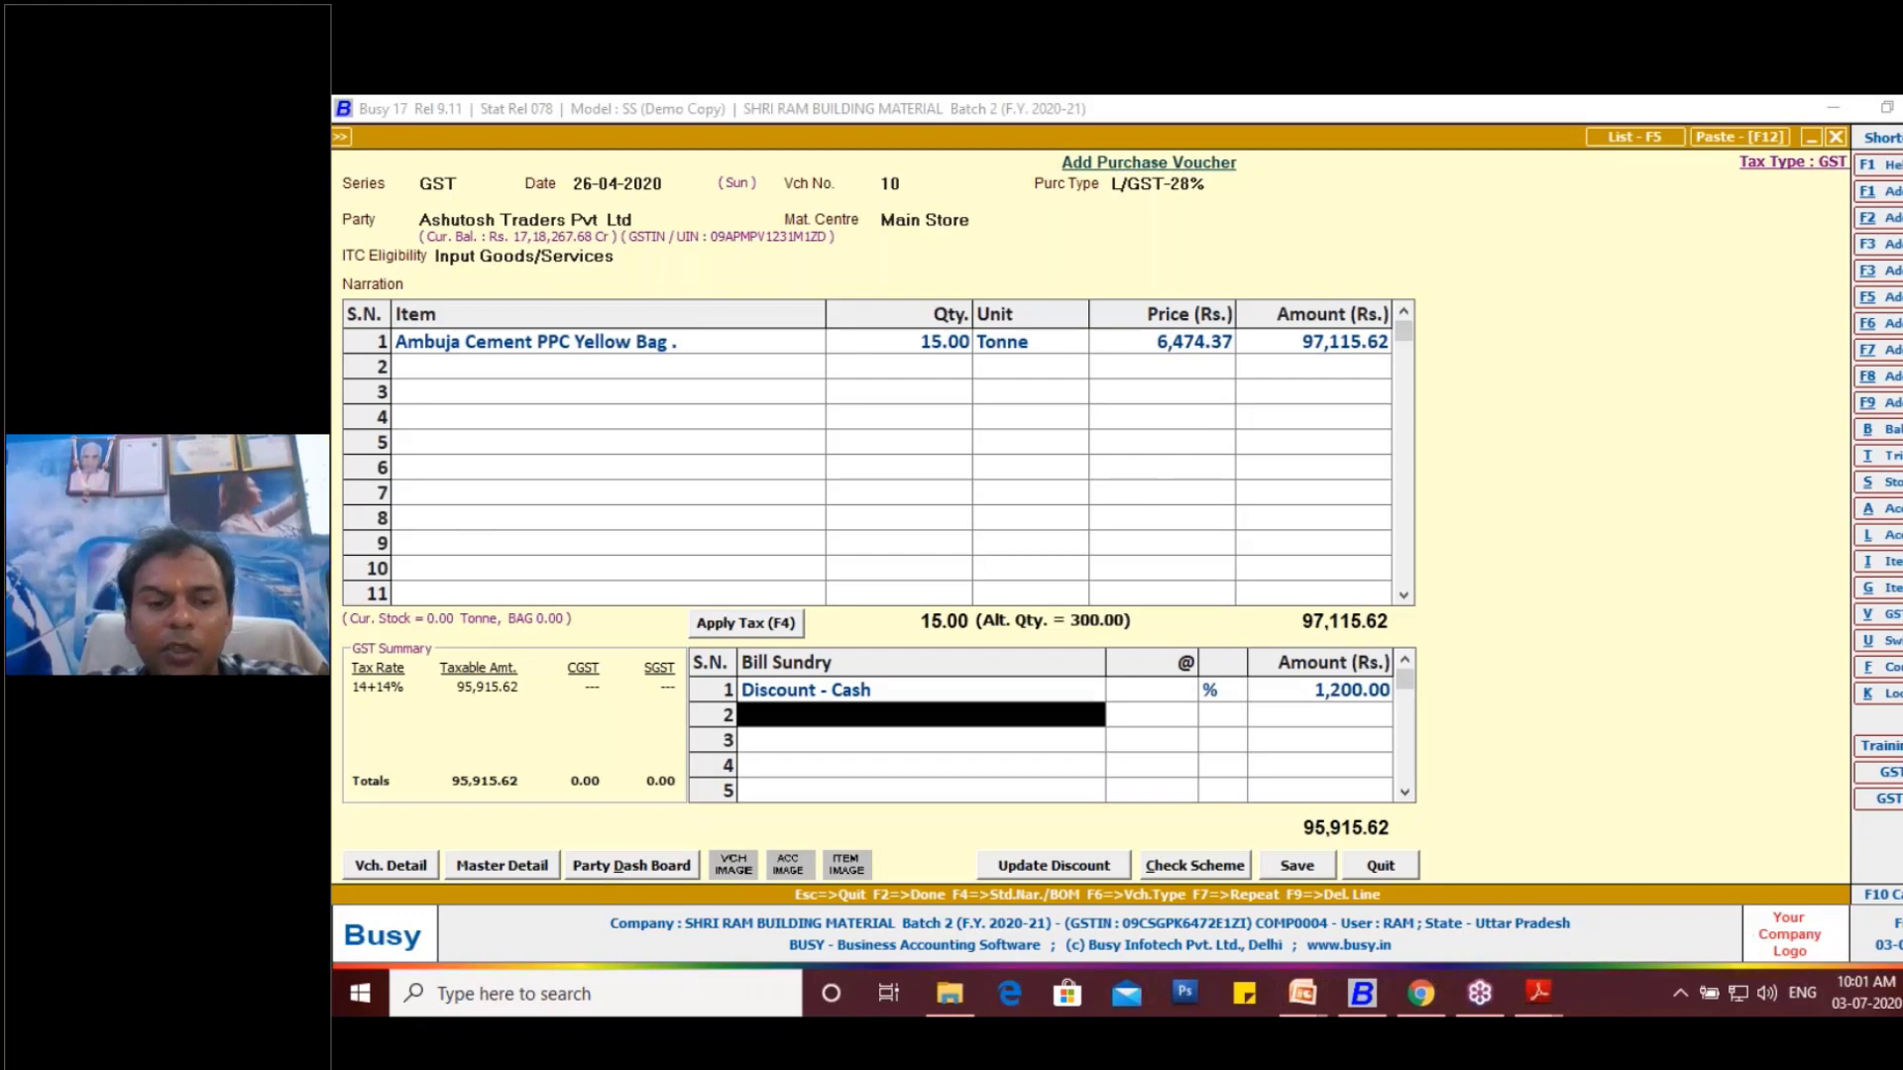
- Check the second discount on the invoice and start a new bill sundry master named "Discount PE" with the same print name
key(alt+Tab)
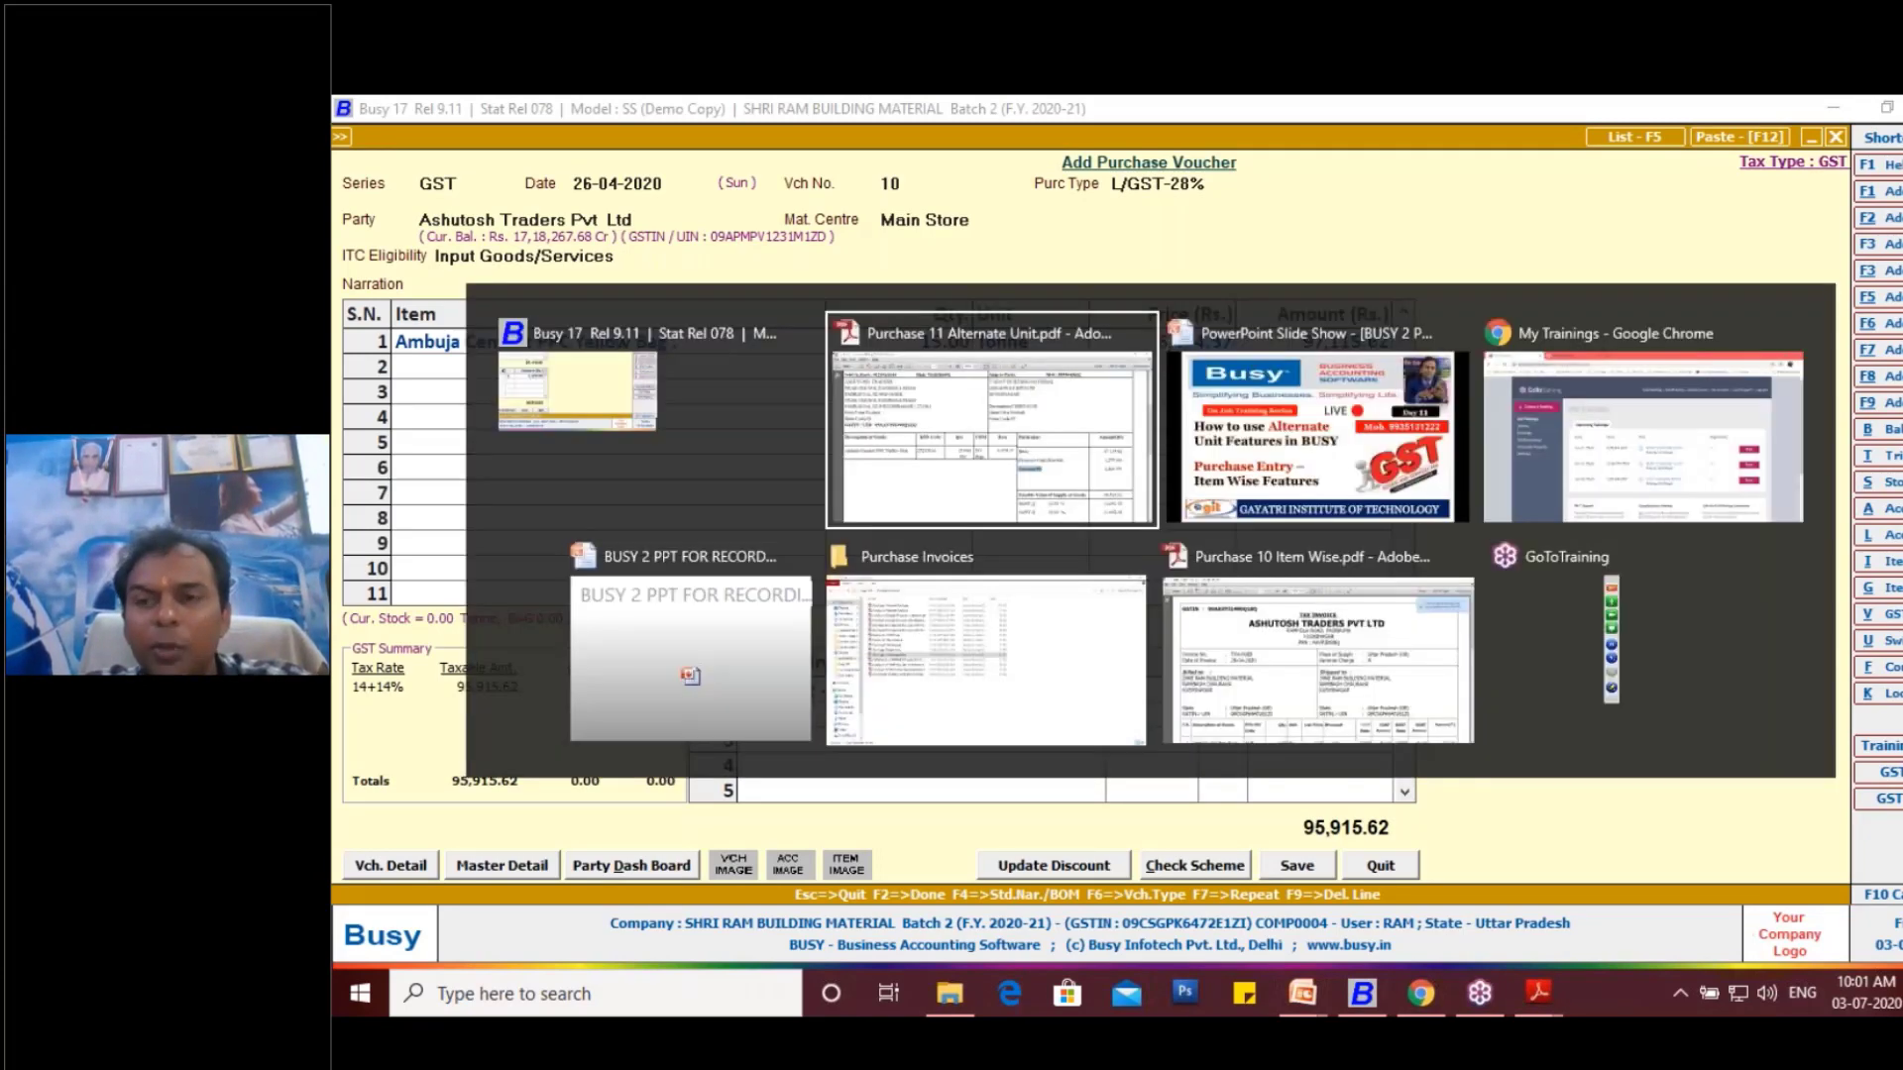
key(alt+Tab)
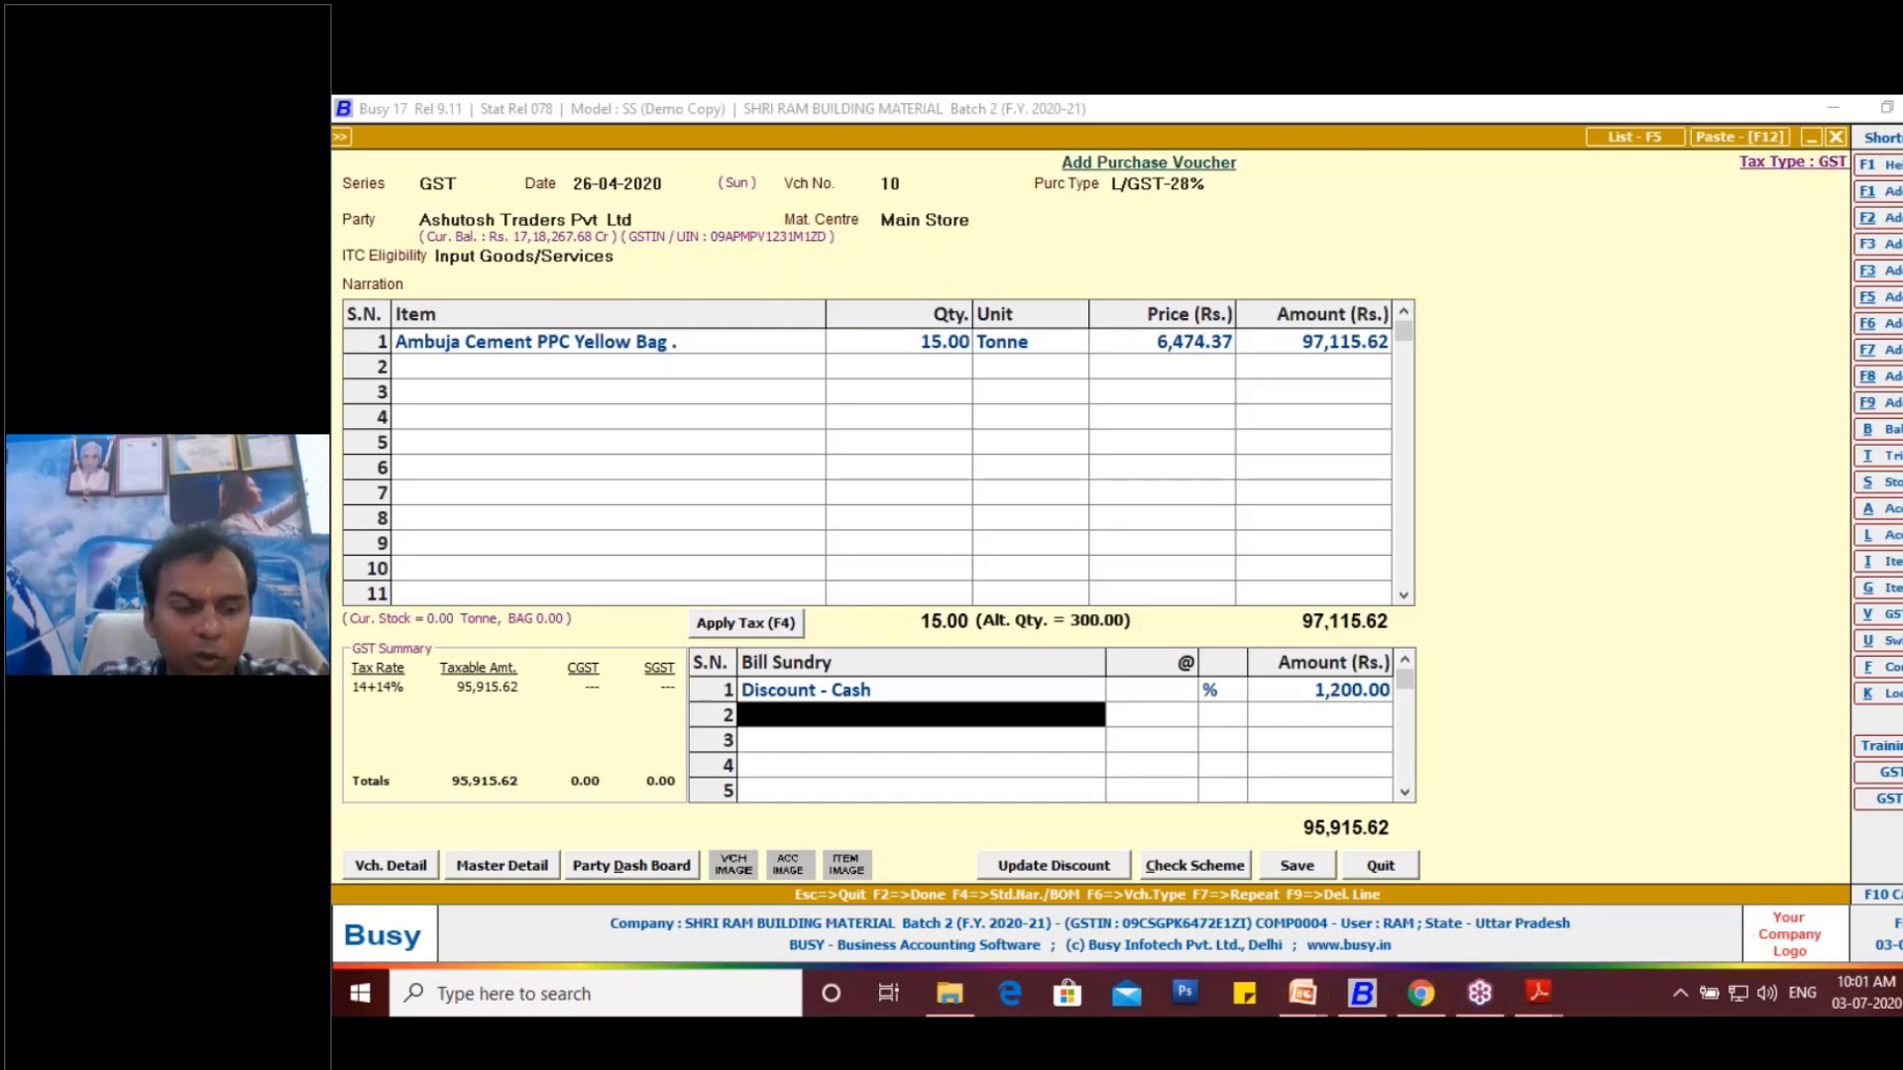
key(F3)
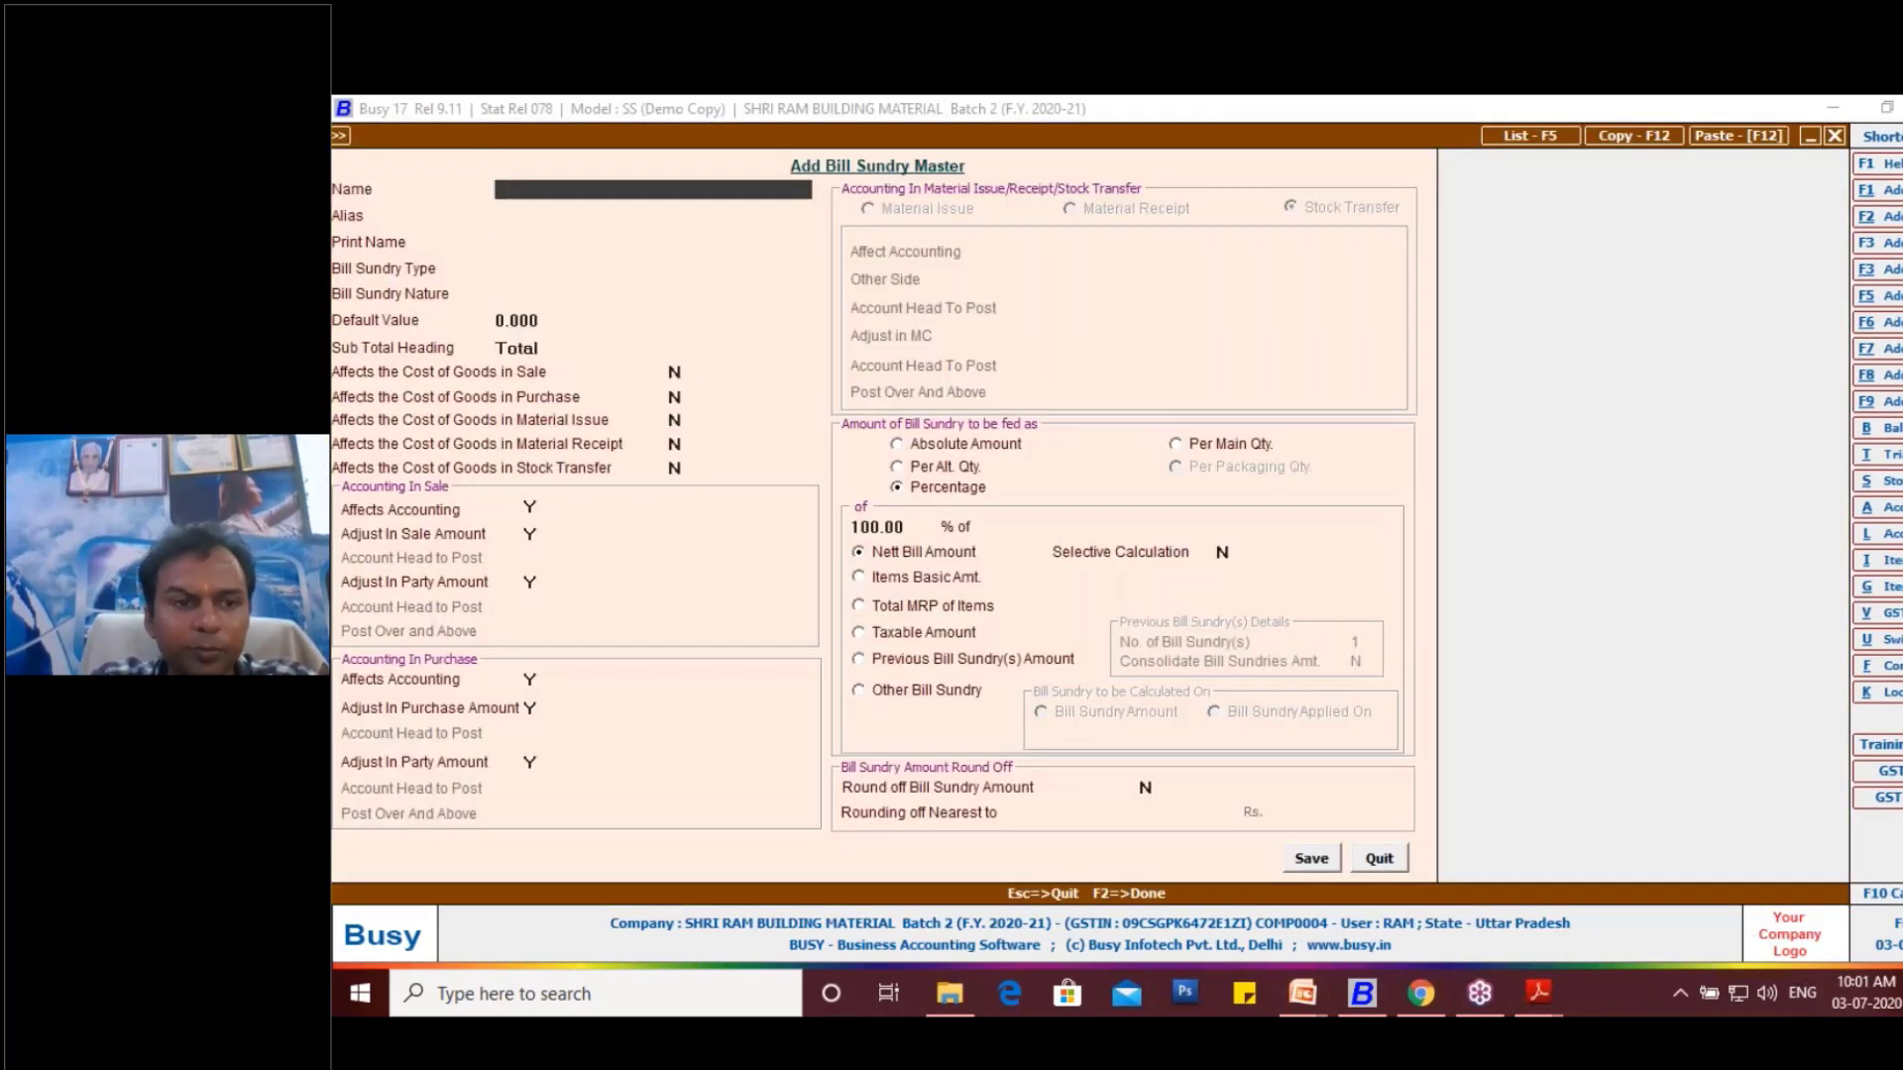
text(Discou)
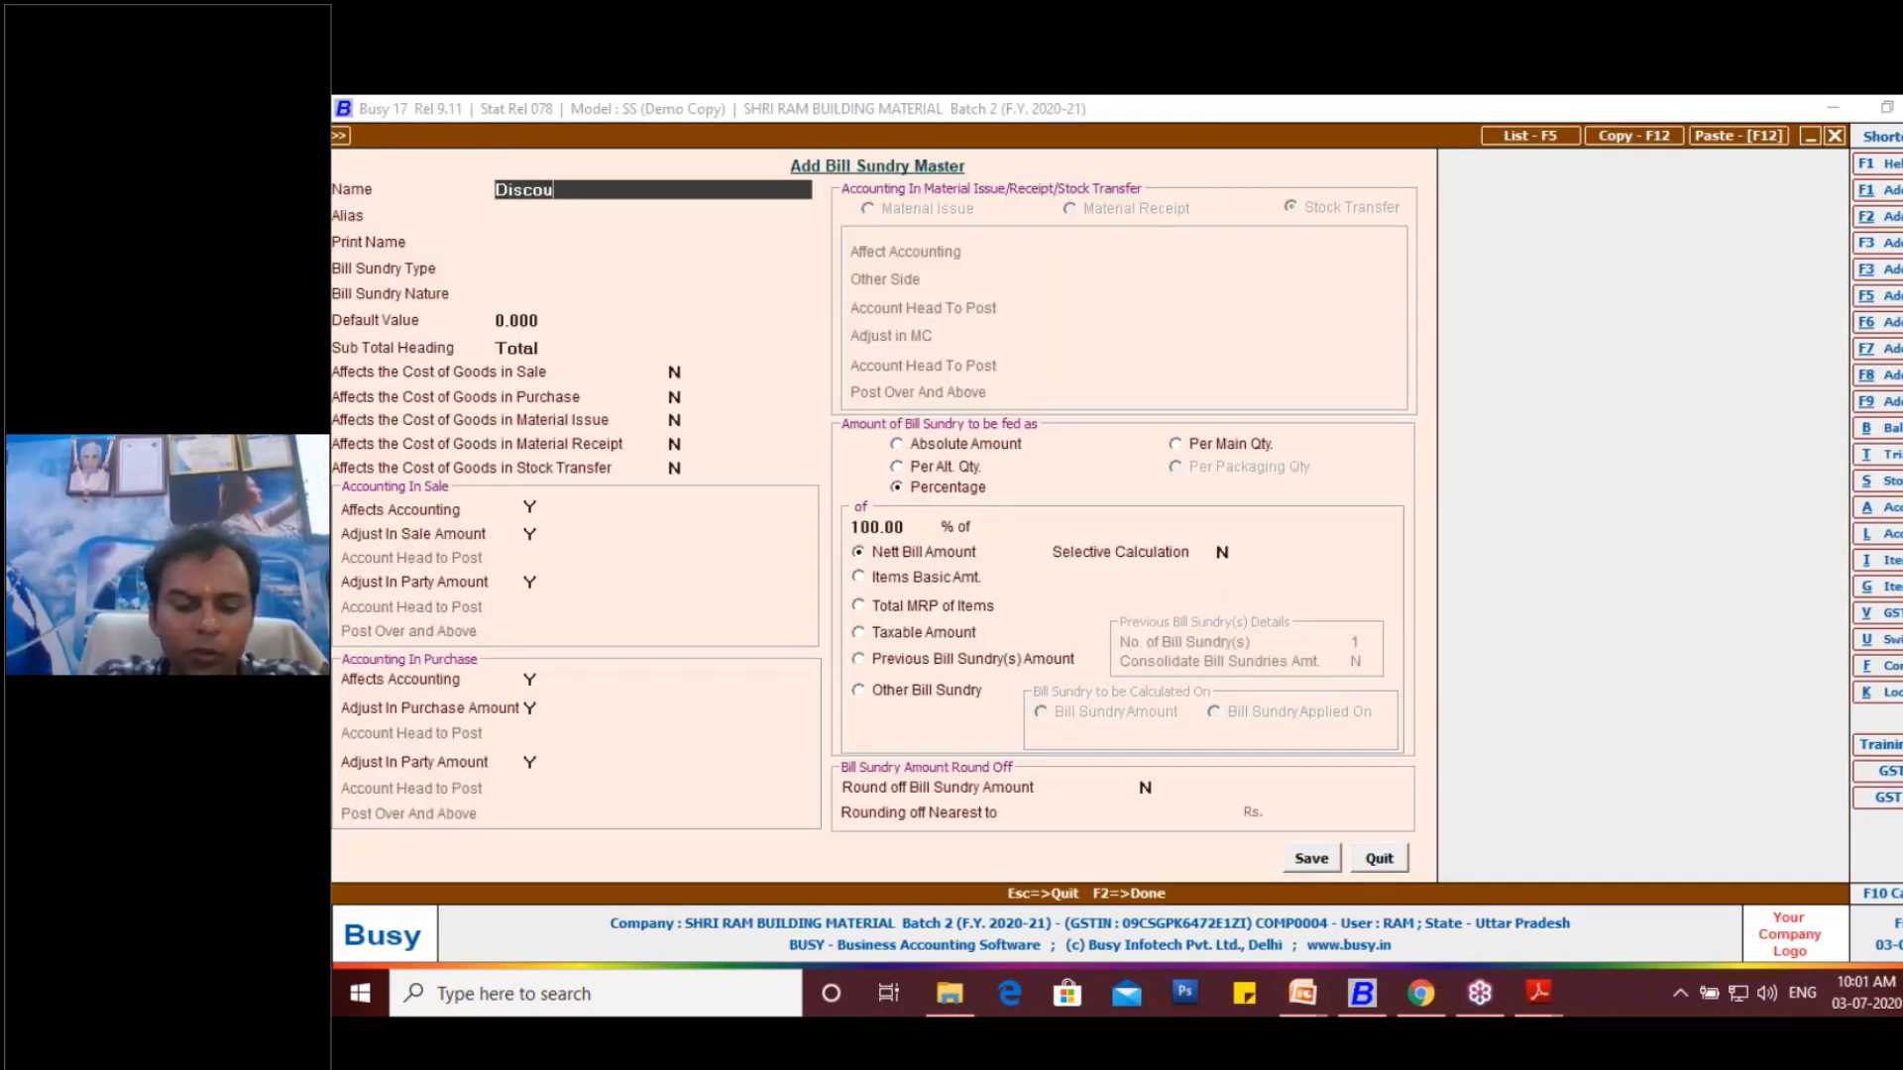
text(nt)
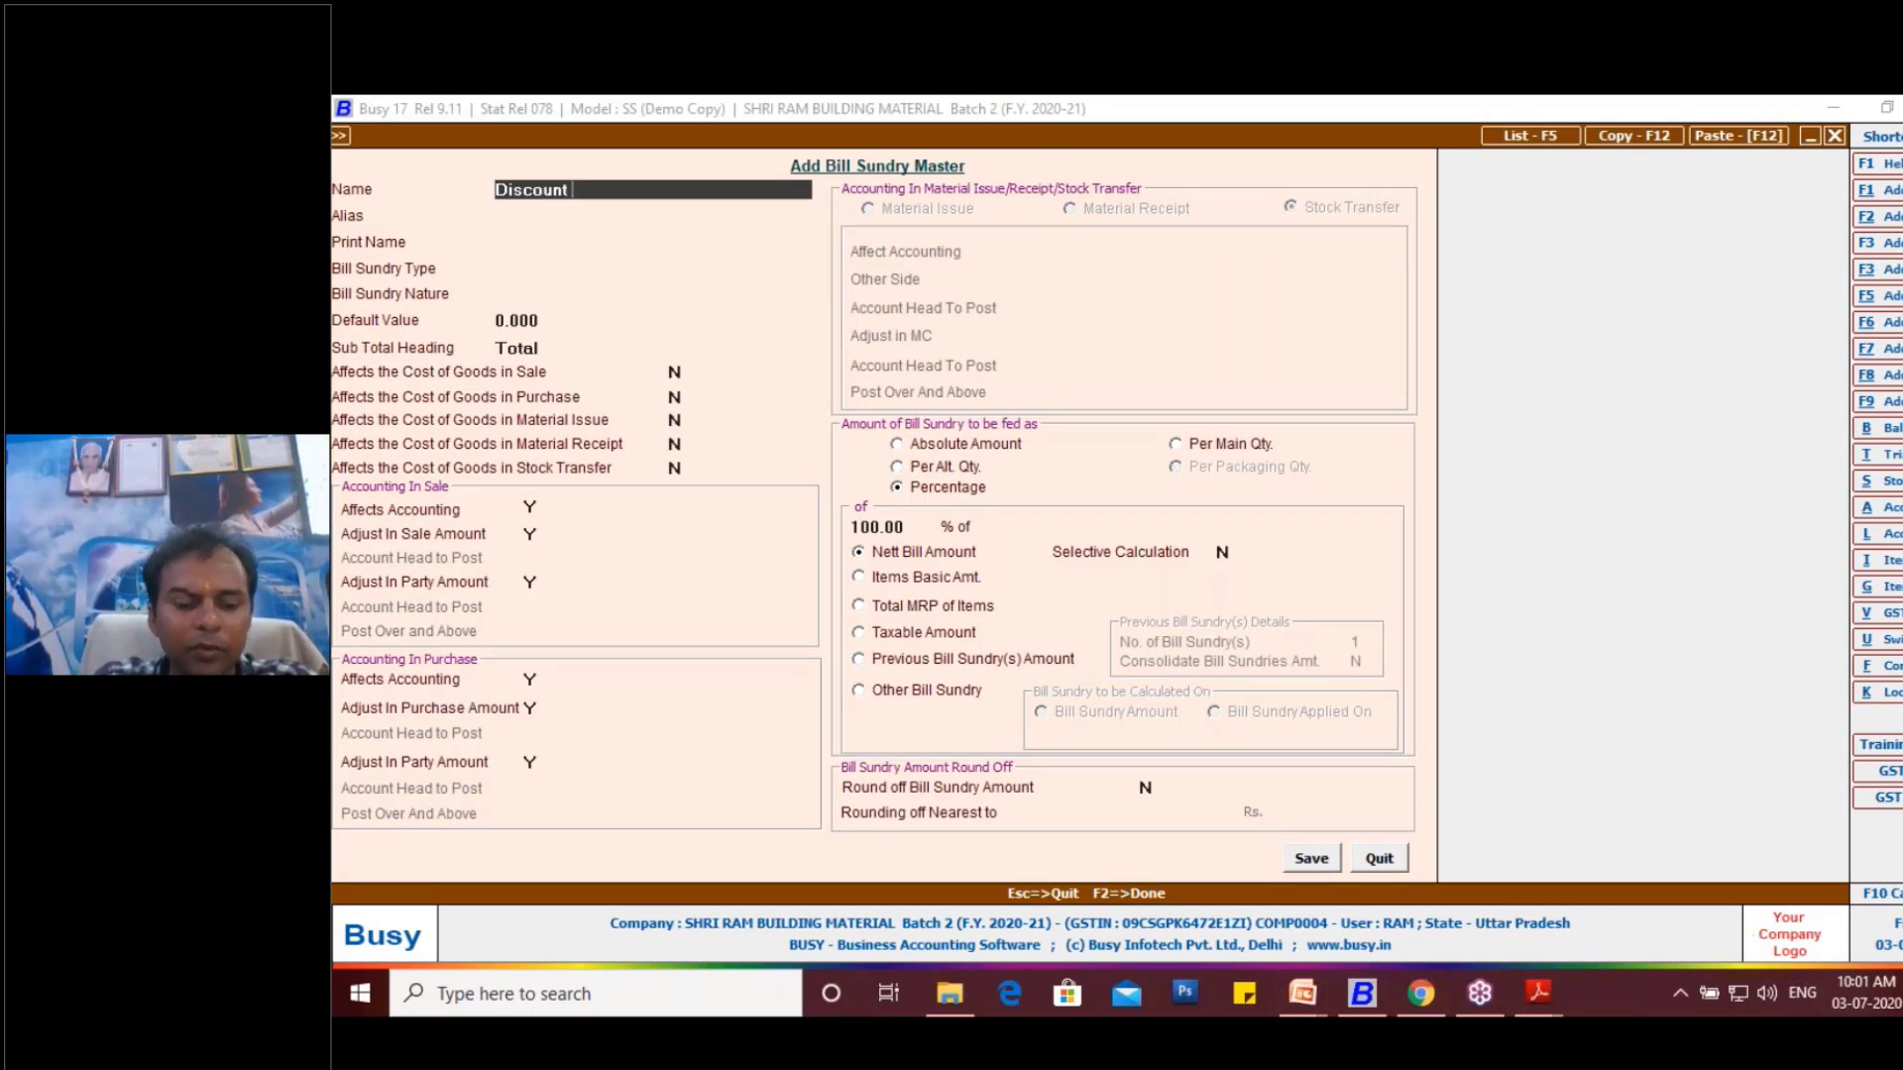
text( PE)
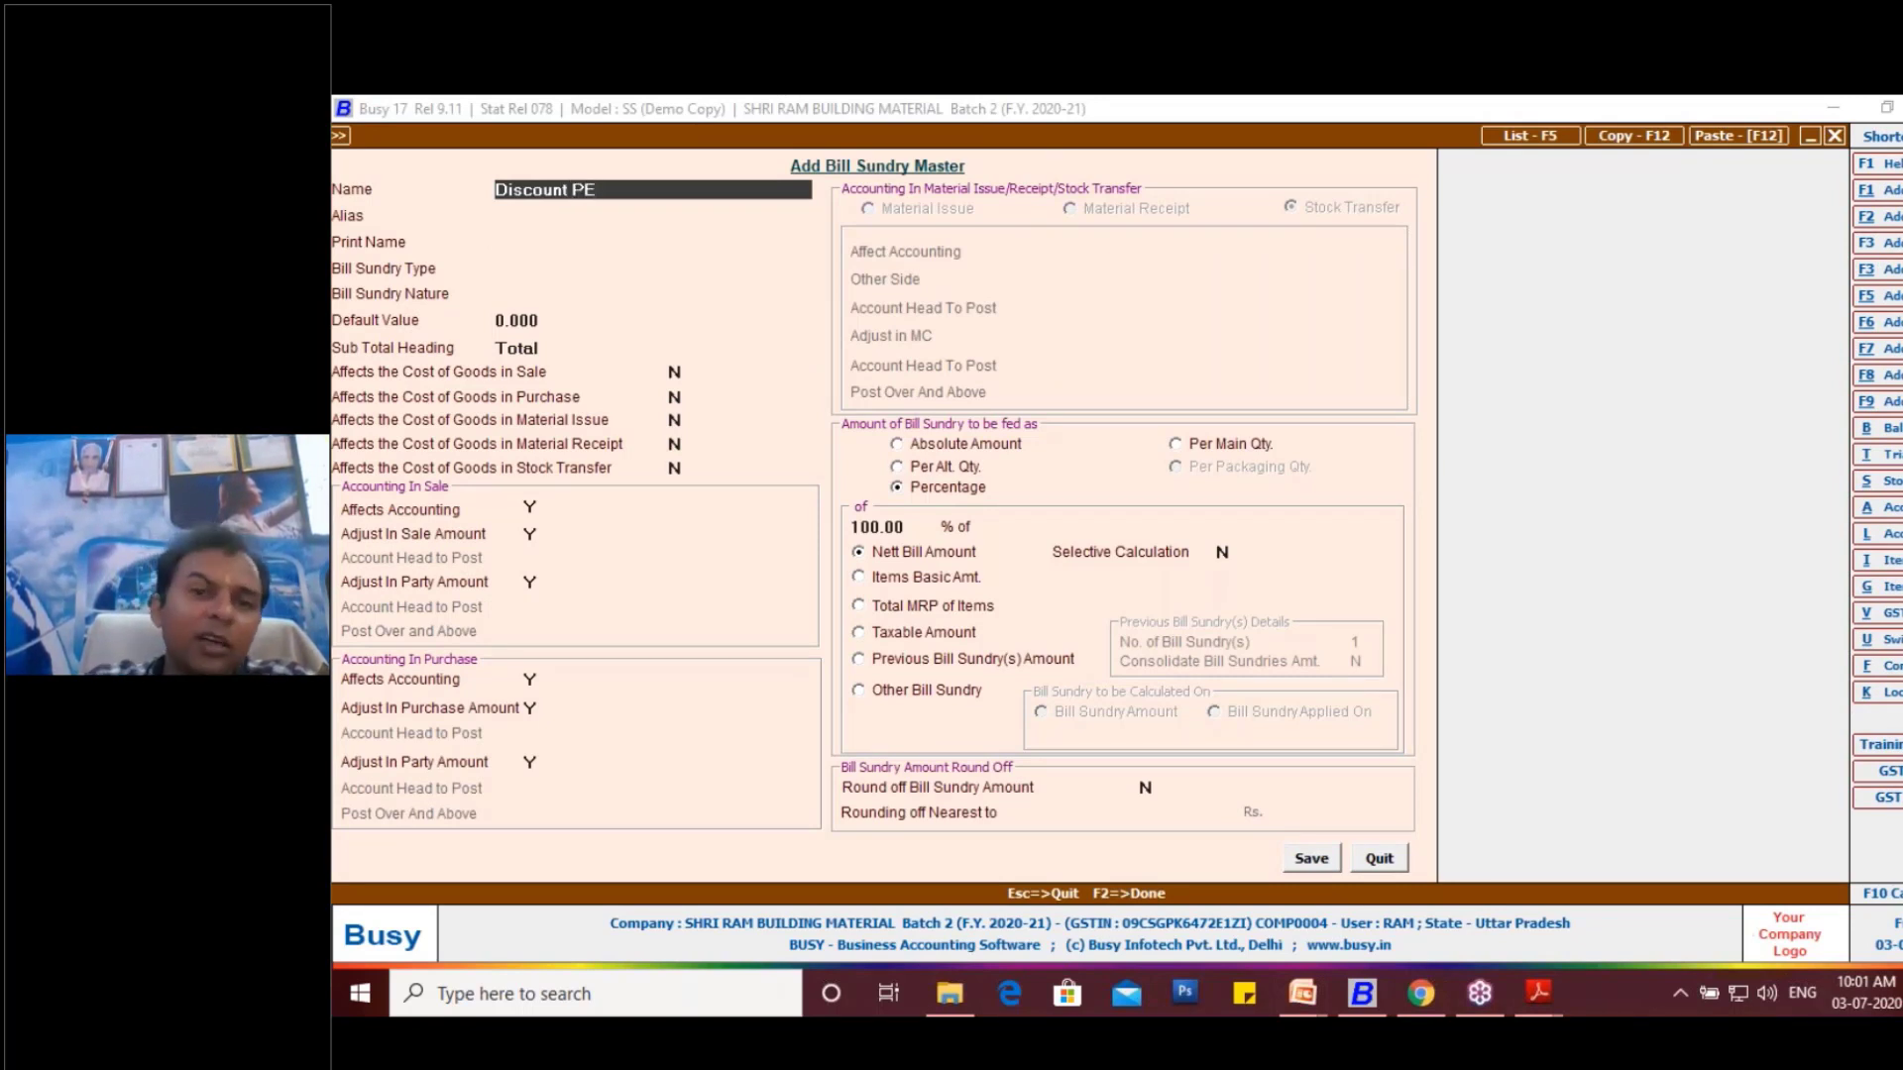
key(Return)
key(Return)
key(Return)
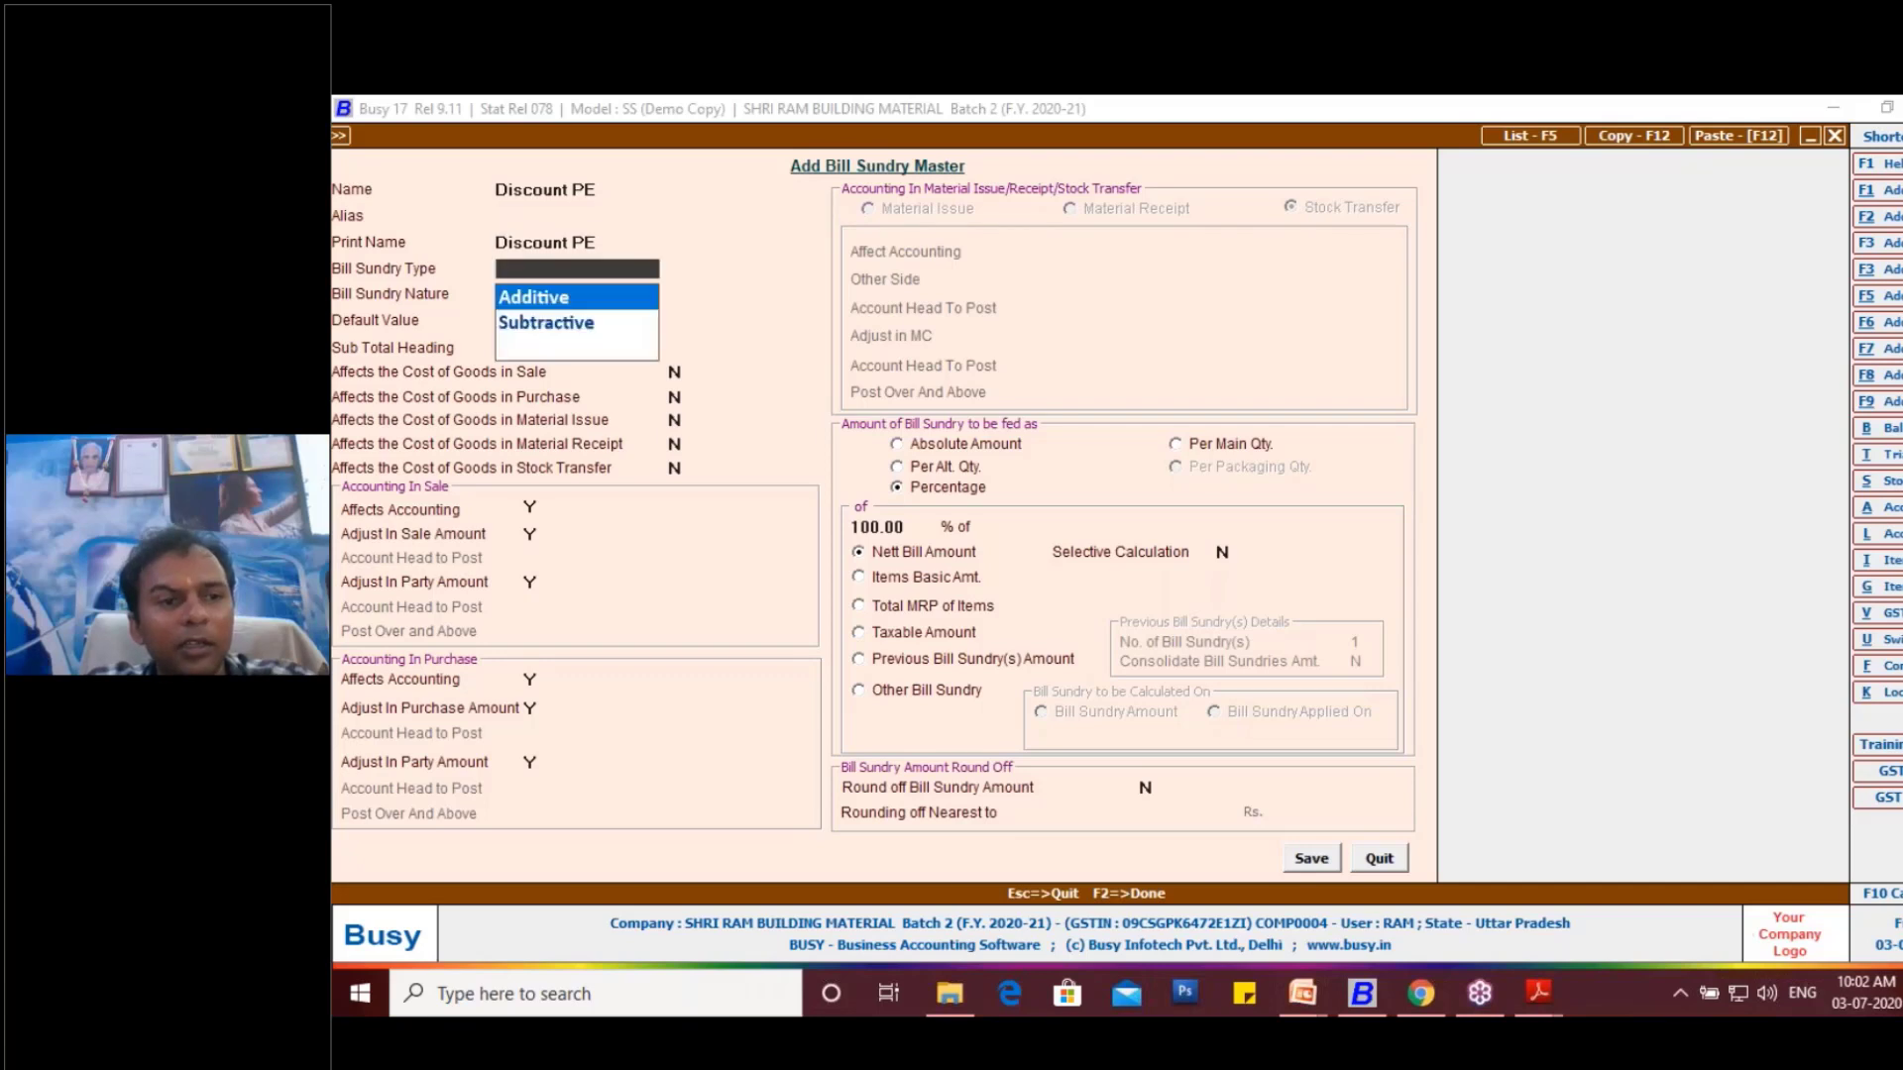
- Set the new bill sundry's type to Subtractive and its nature to Discount, keep the remaining defaults, and save the master
key(Down)
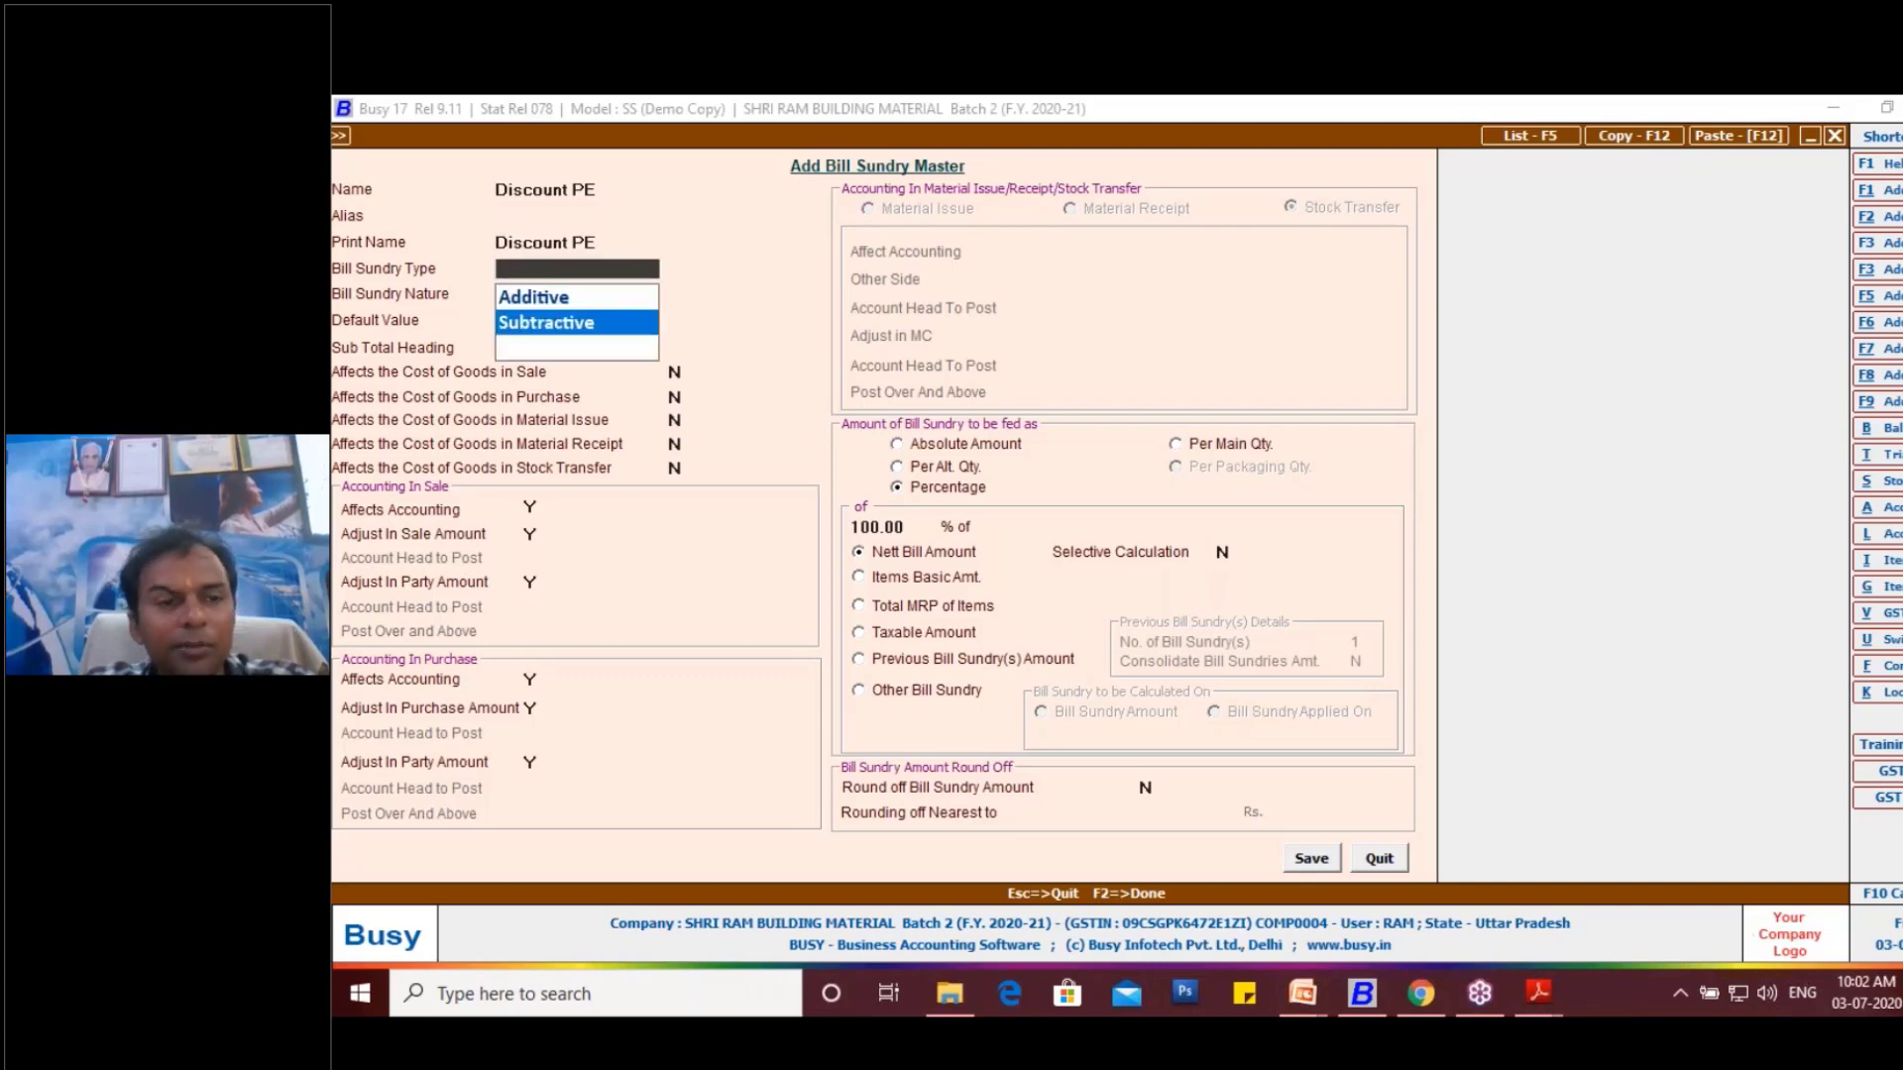
key(Return)
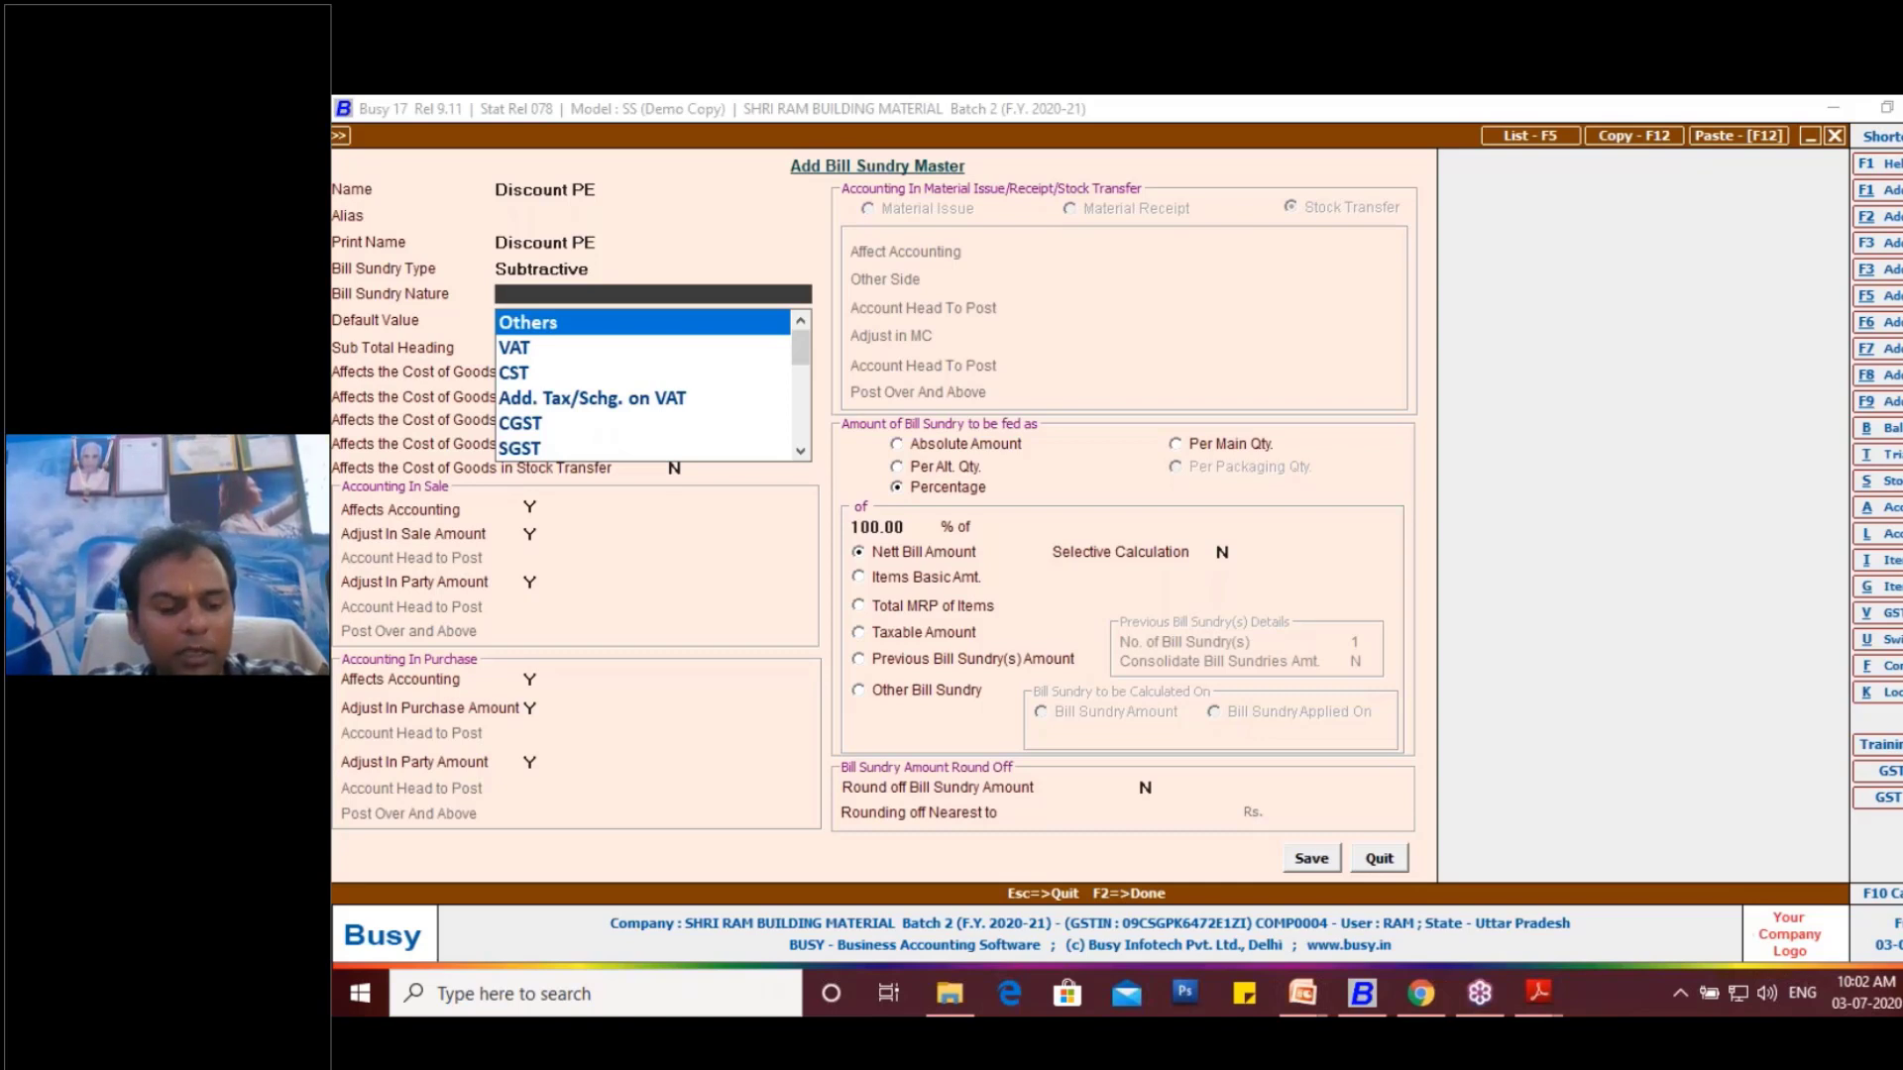
text(d)
key(Return)
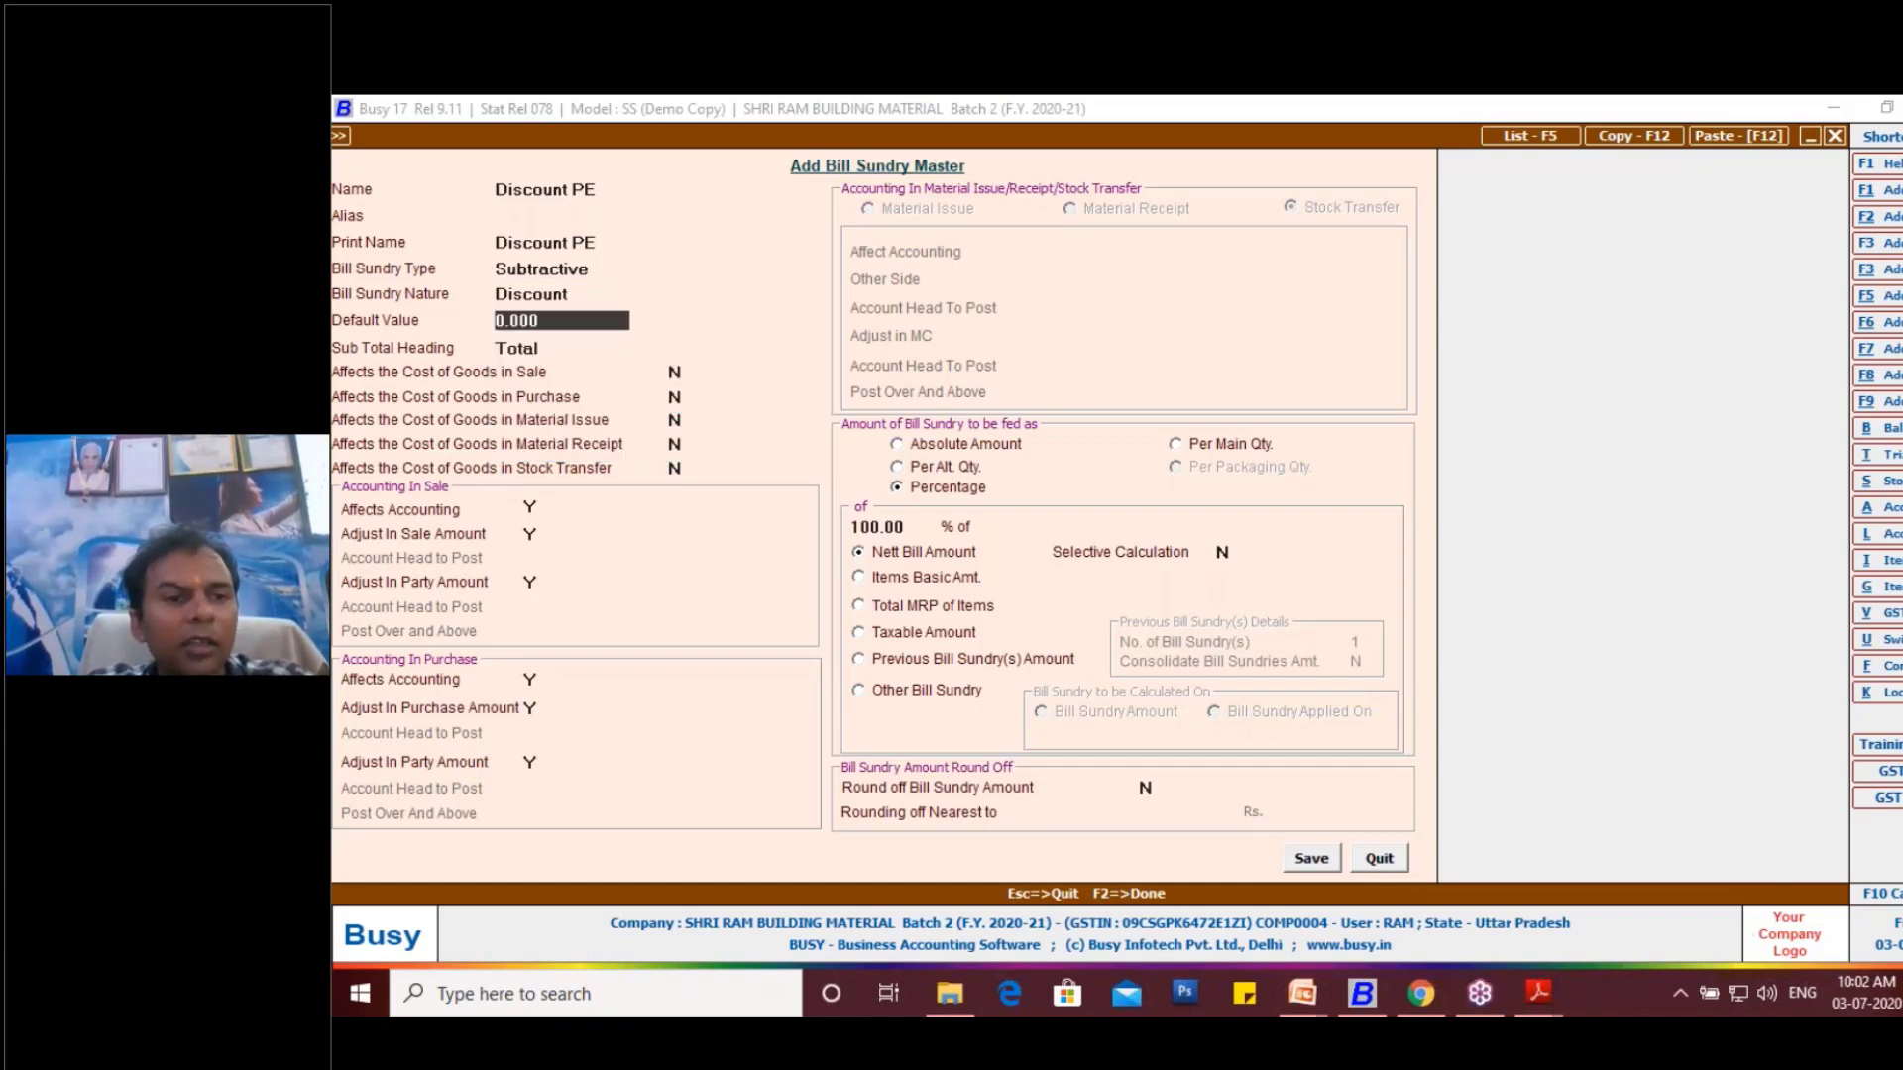
key(Return)
key(Return)
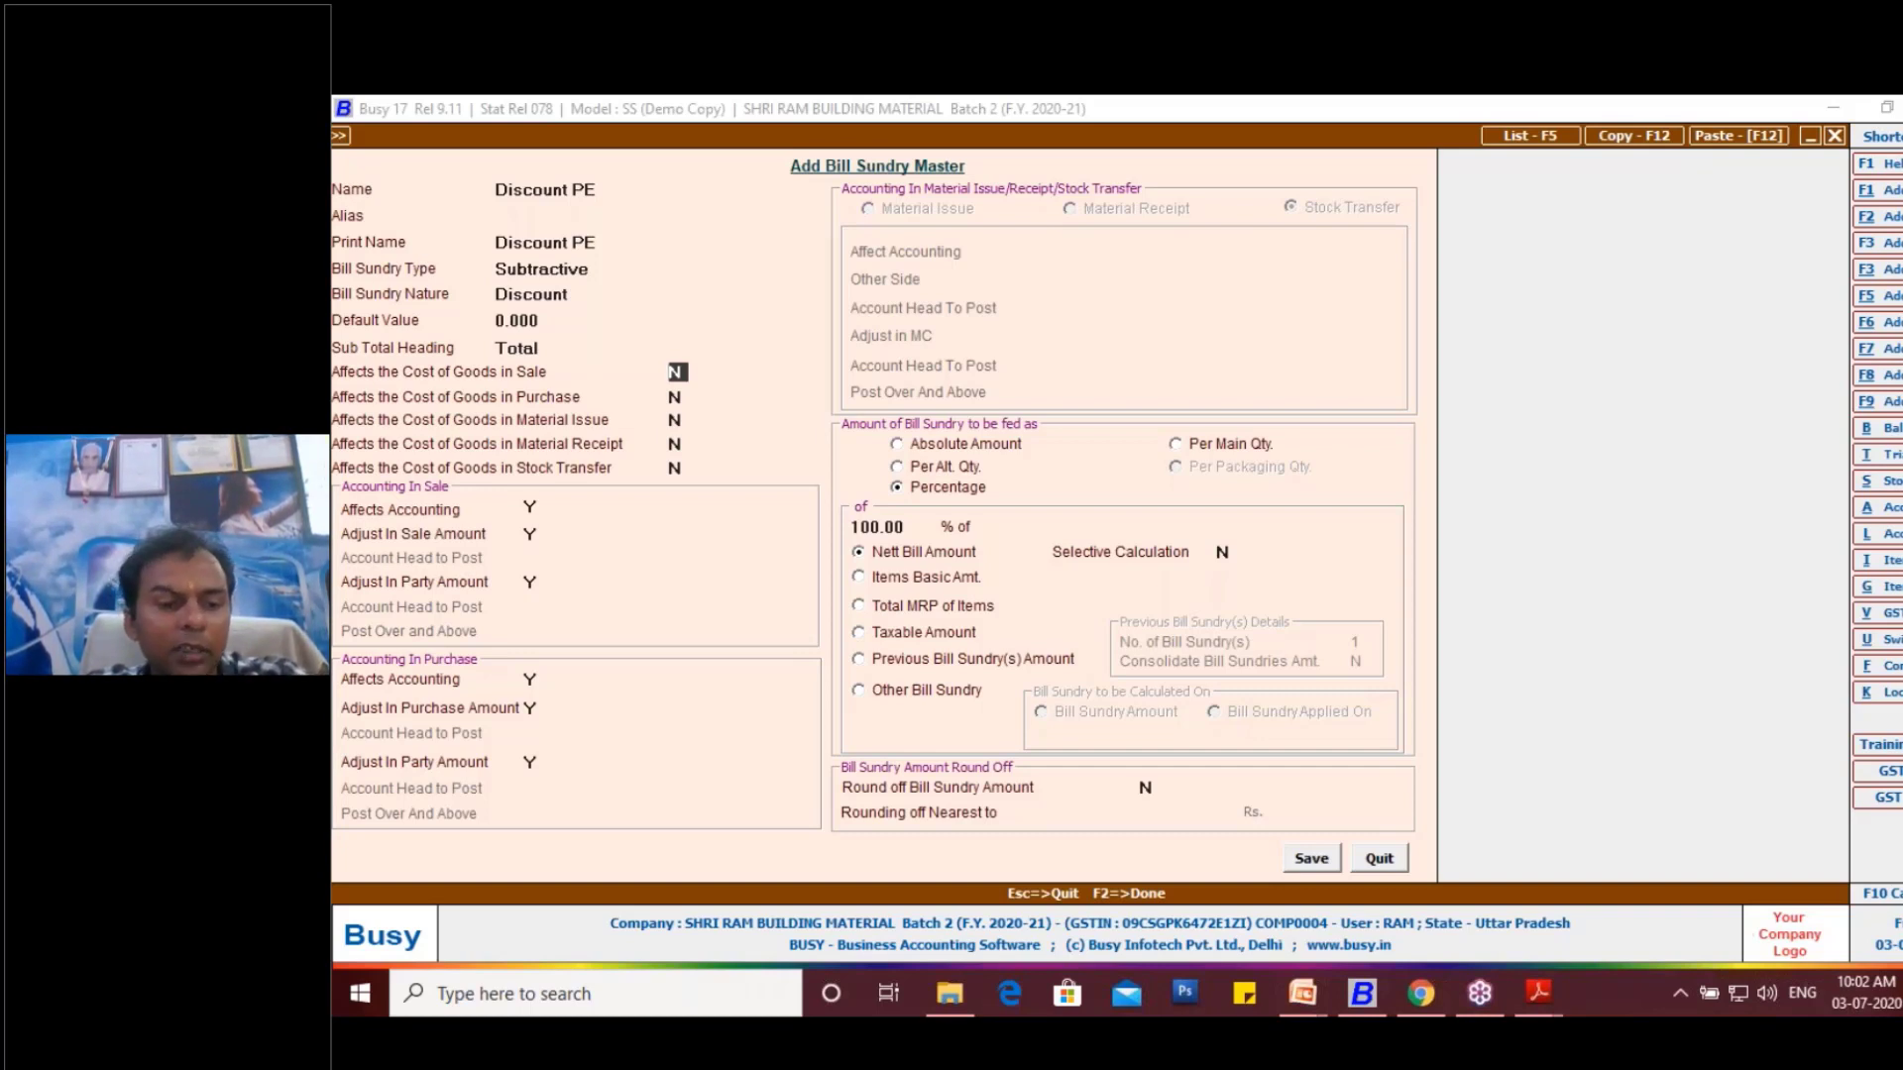
key(F2)
key(Return)
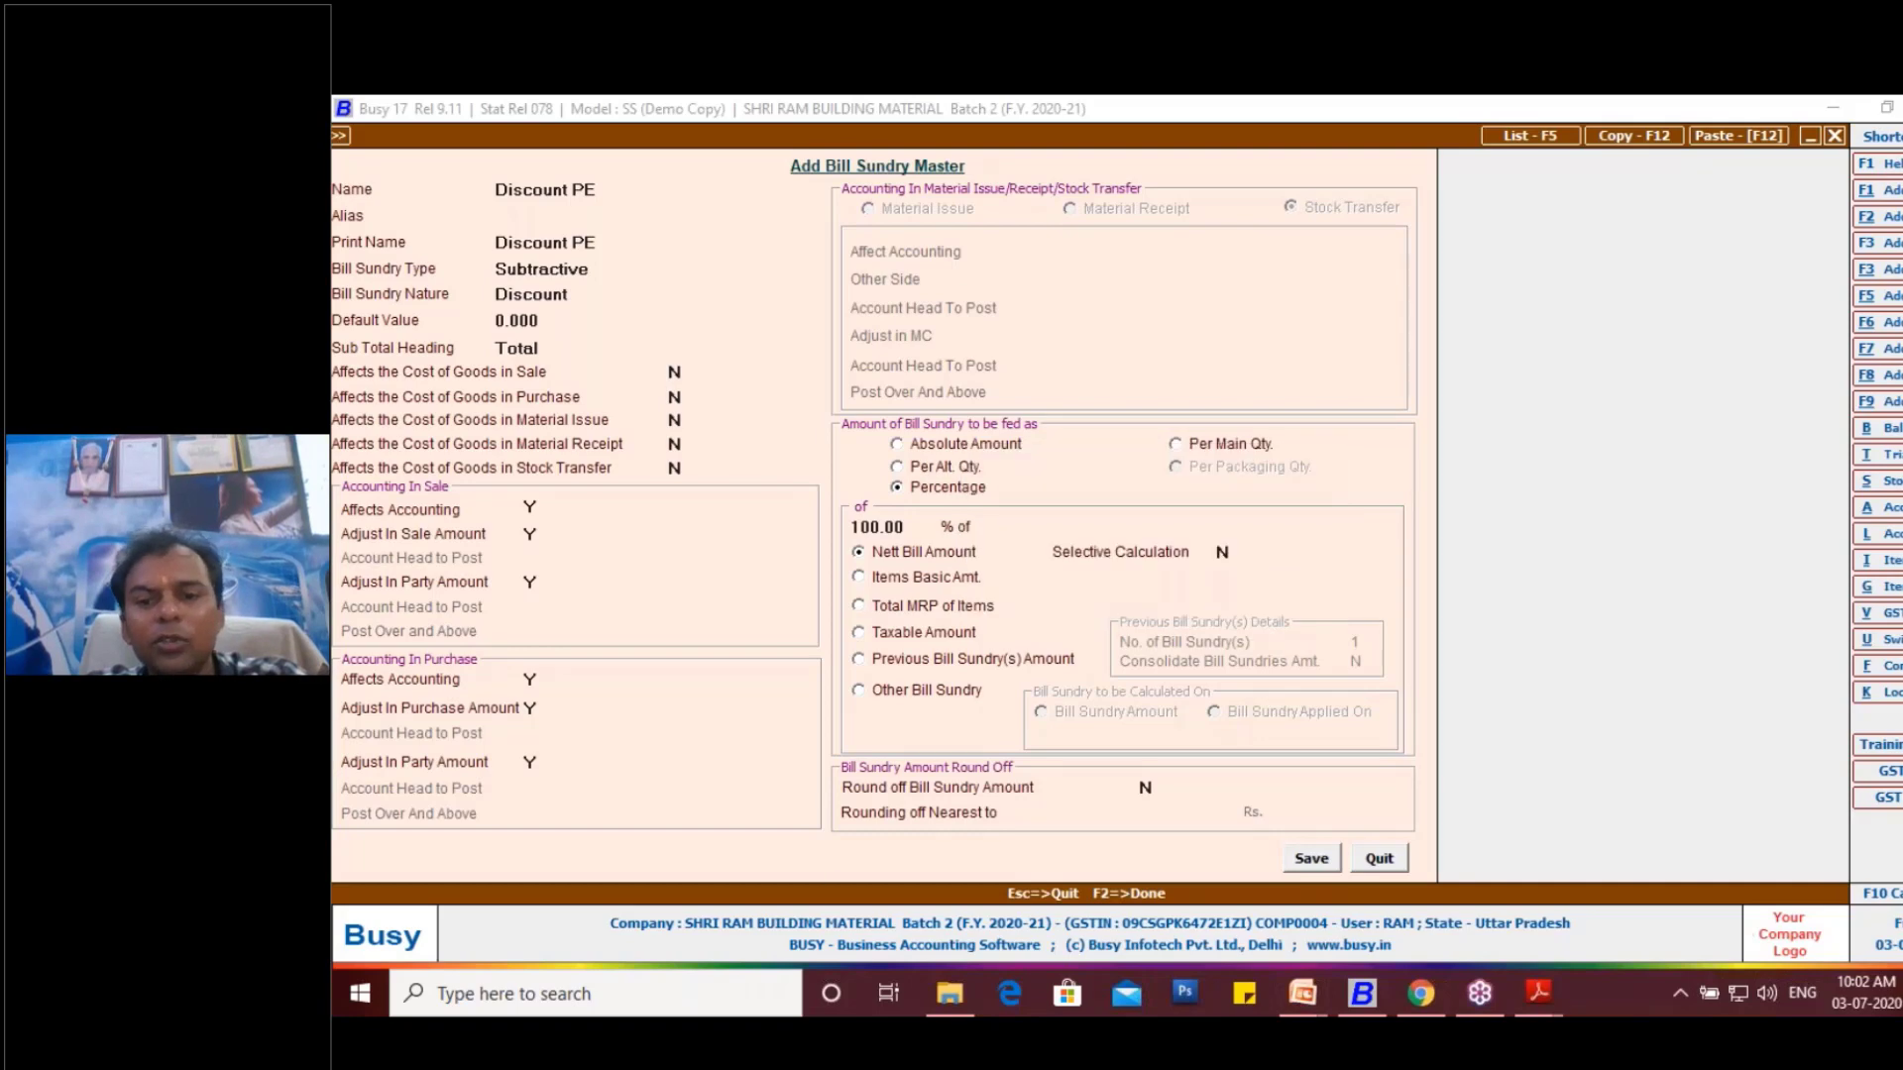
- Set the Discount PE bill sundry's amount to 2400 and apply the GST to the purchase voucher
text(2400)
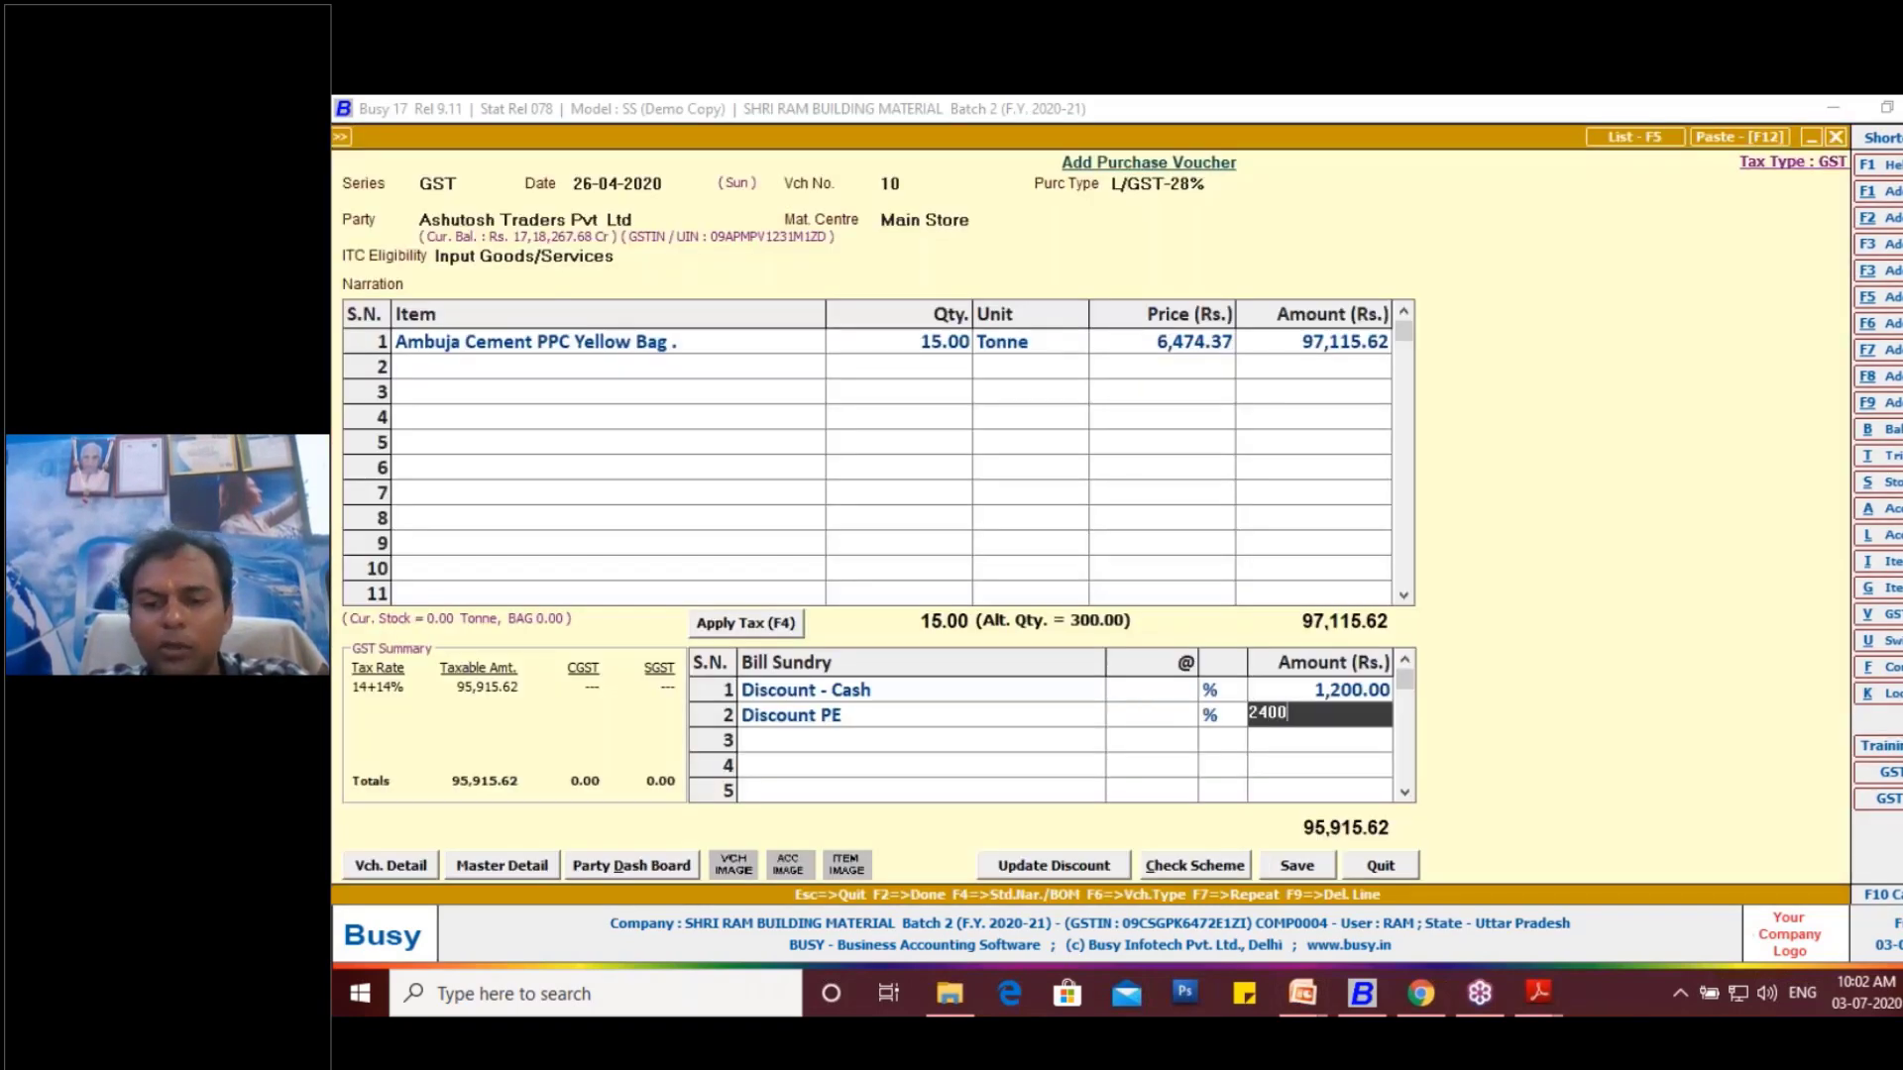
key(Return)
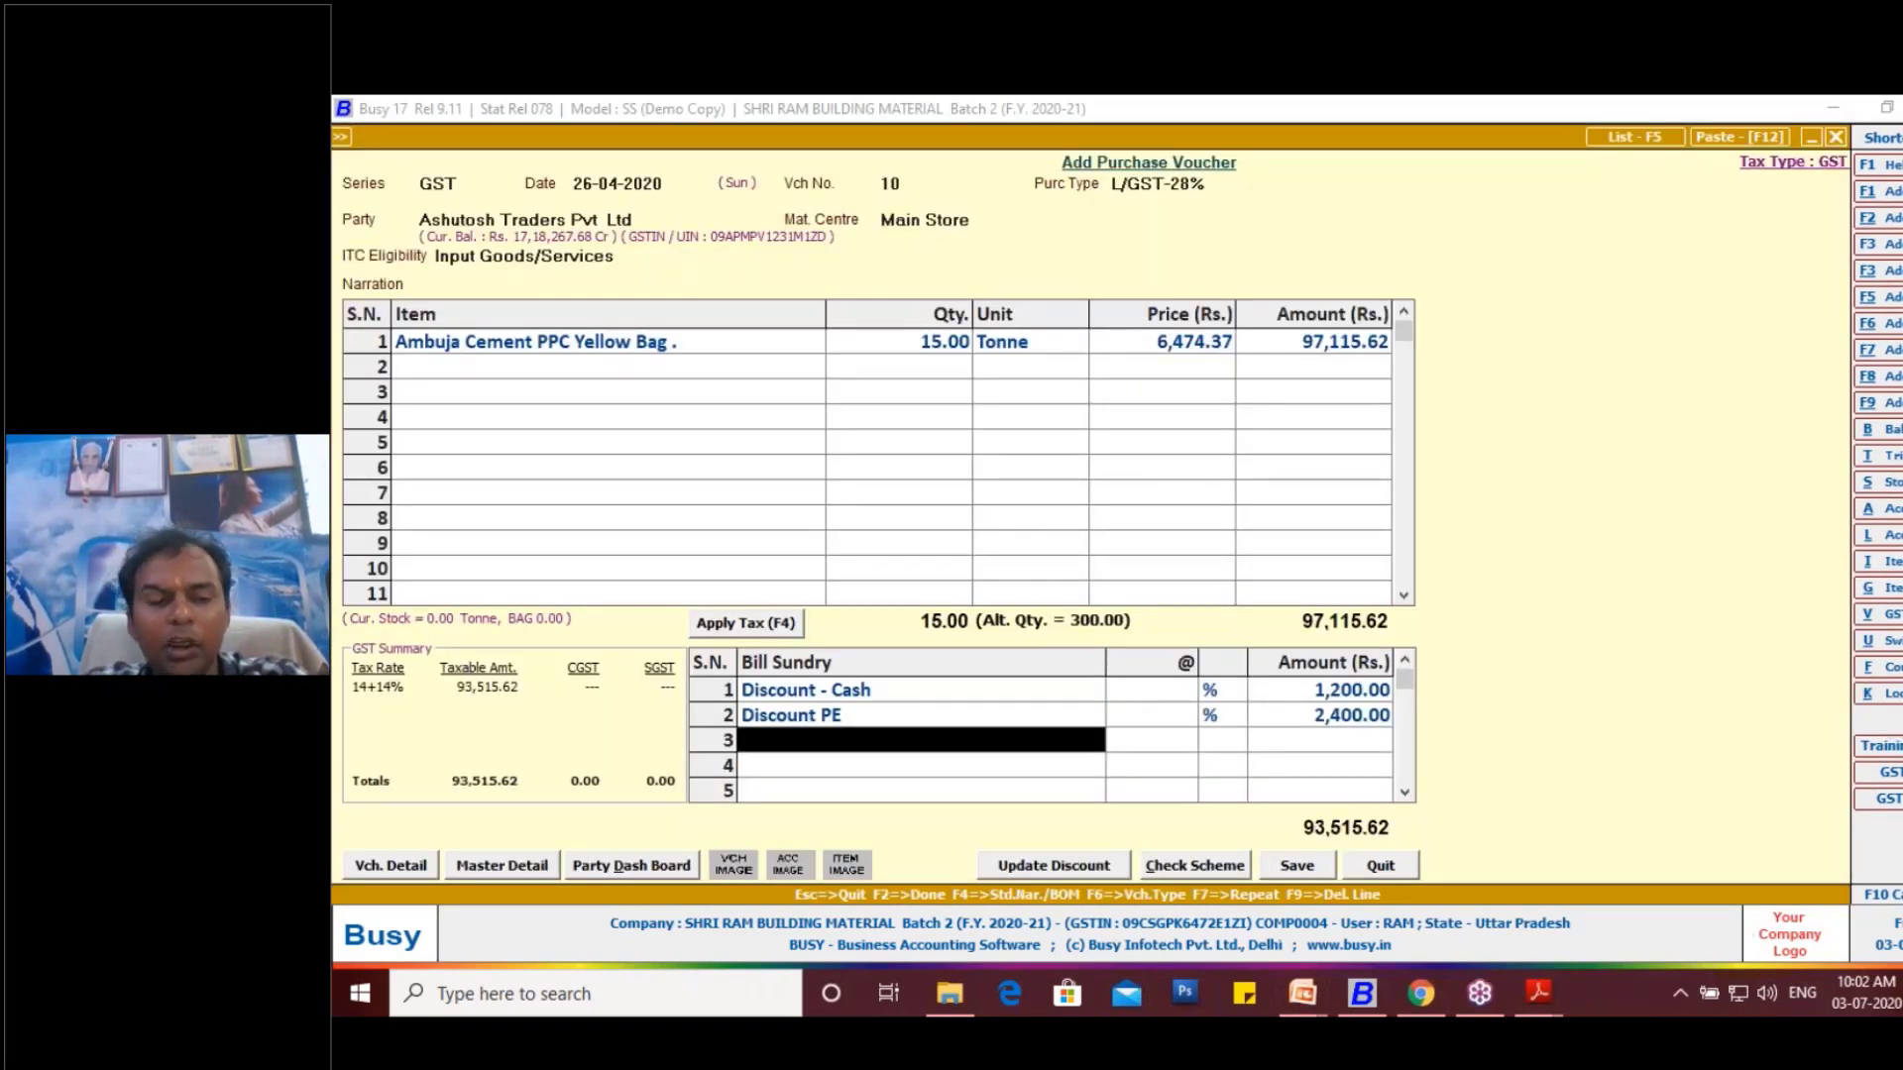
click(739, 623)
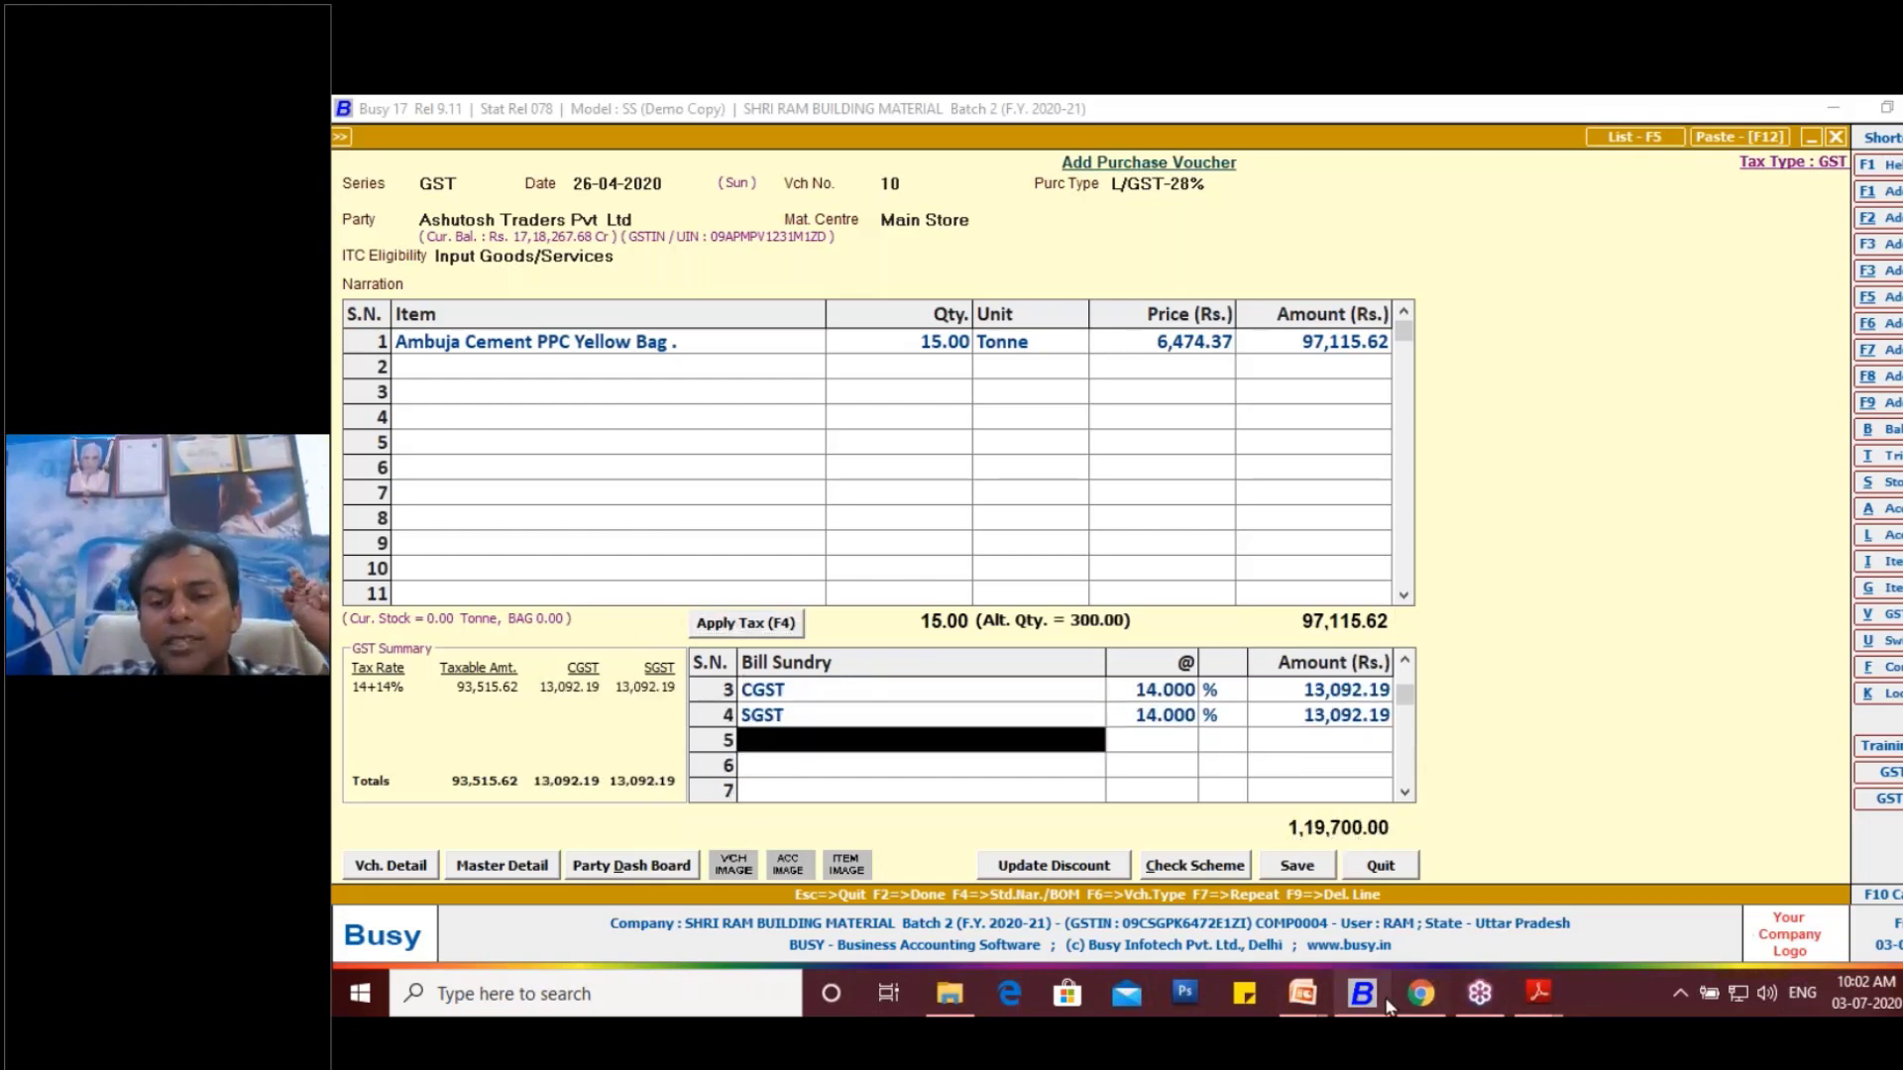
- Compare the voucher total with the total invoice value on the Purchase 11 Alternate Unit PDF, and start saving the purchase voucher
click(1535, 999)
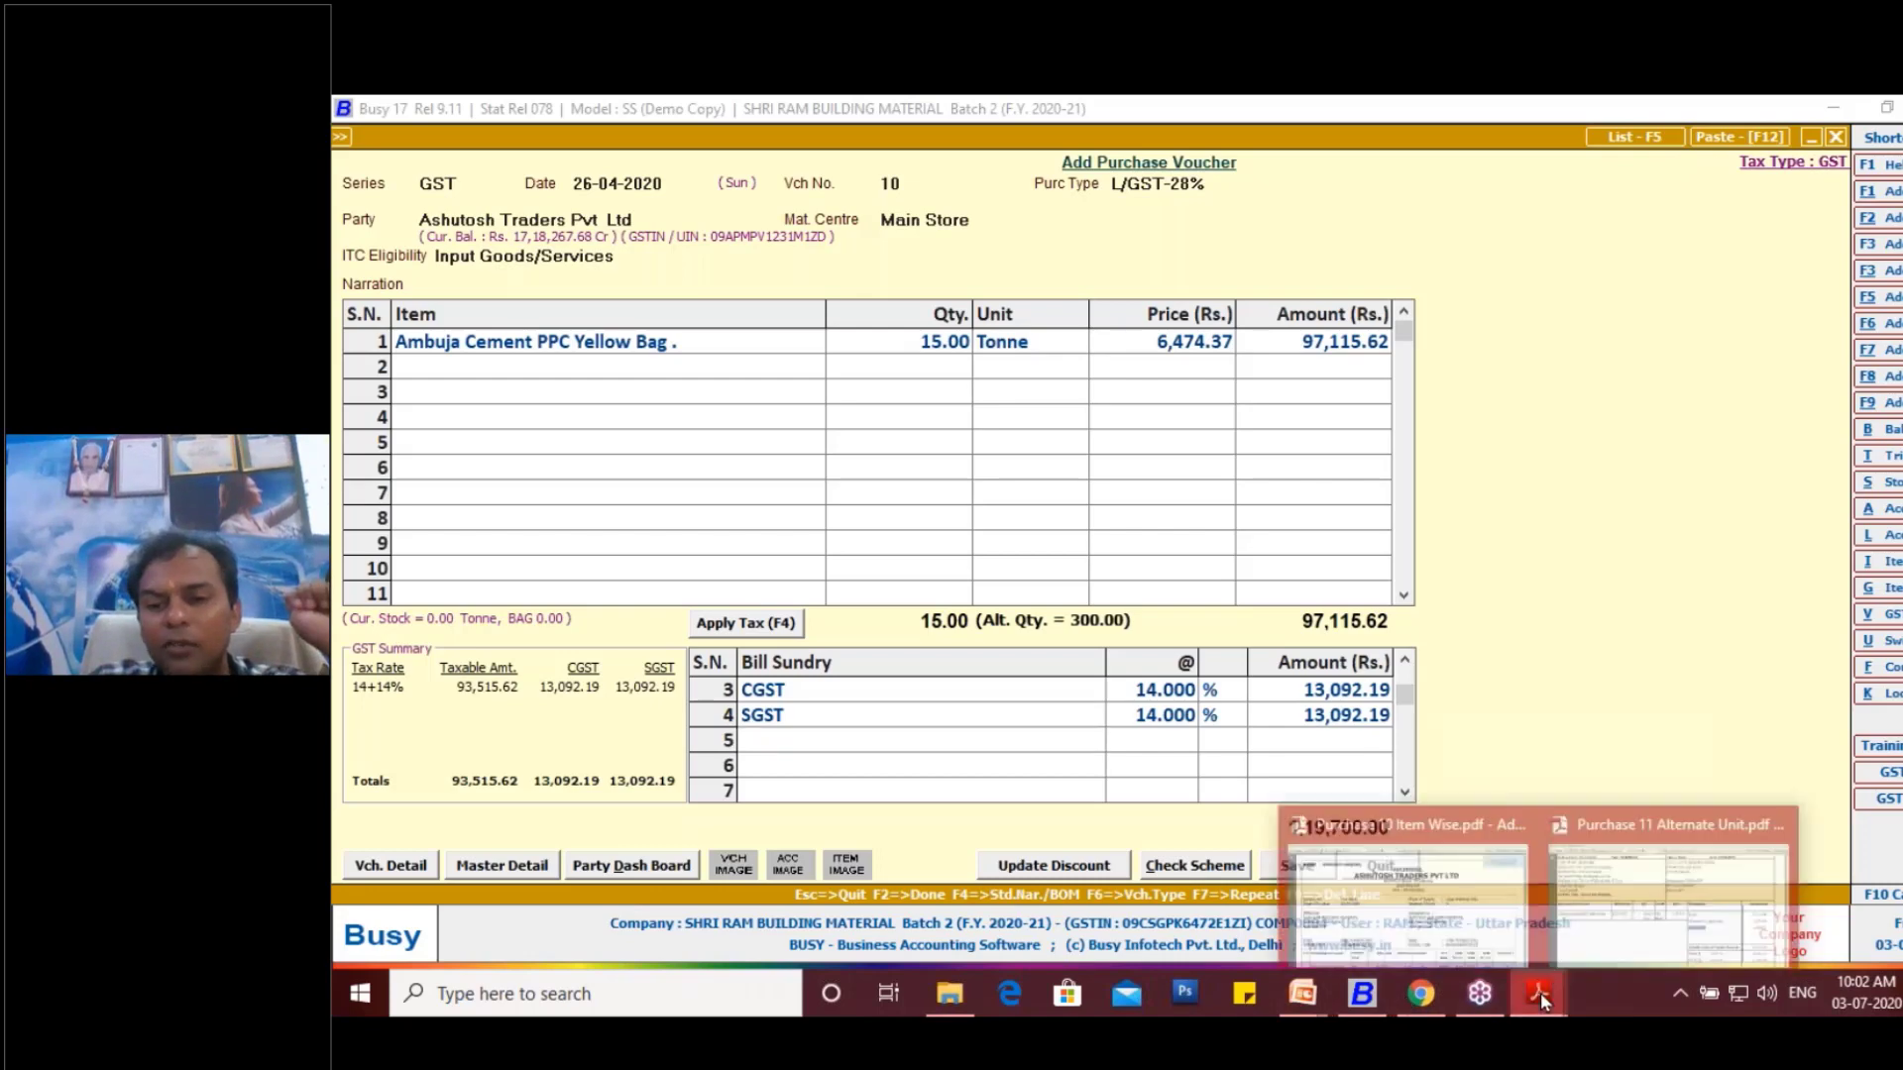
click(1693, 919)
scroll(1720, 771, down, 3)
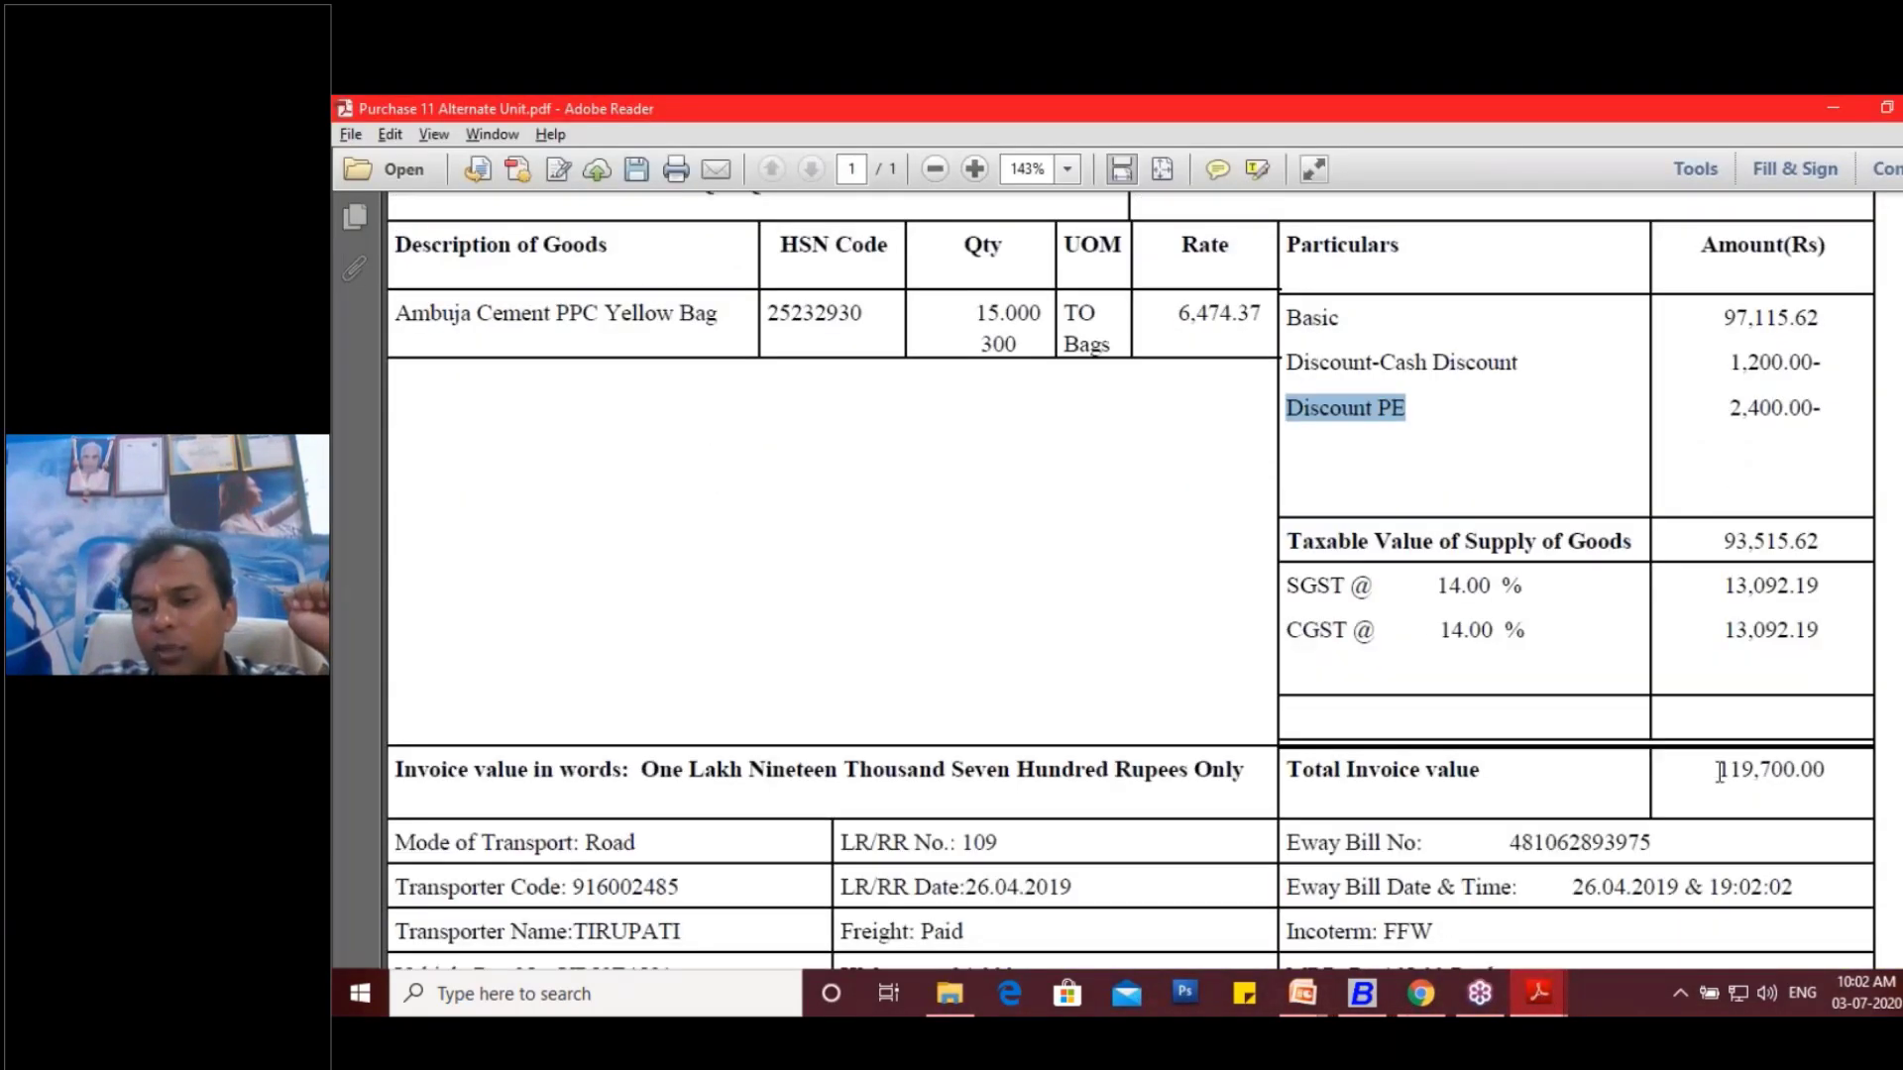
drag(1720, 771, 1834, 783)
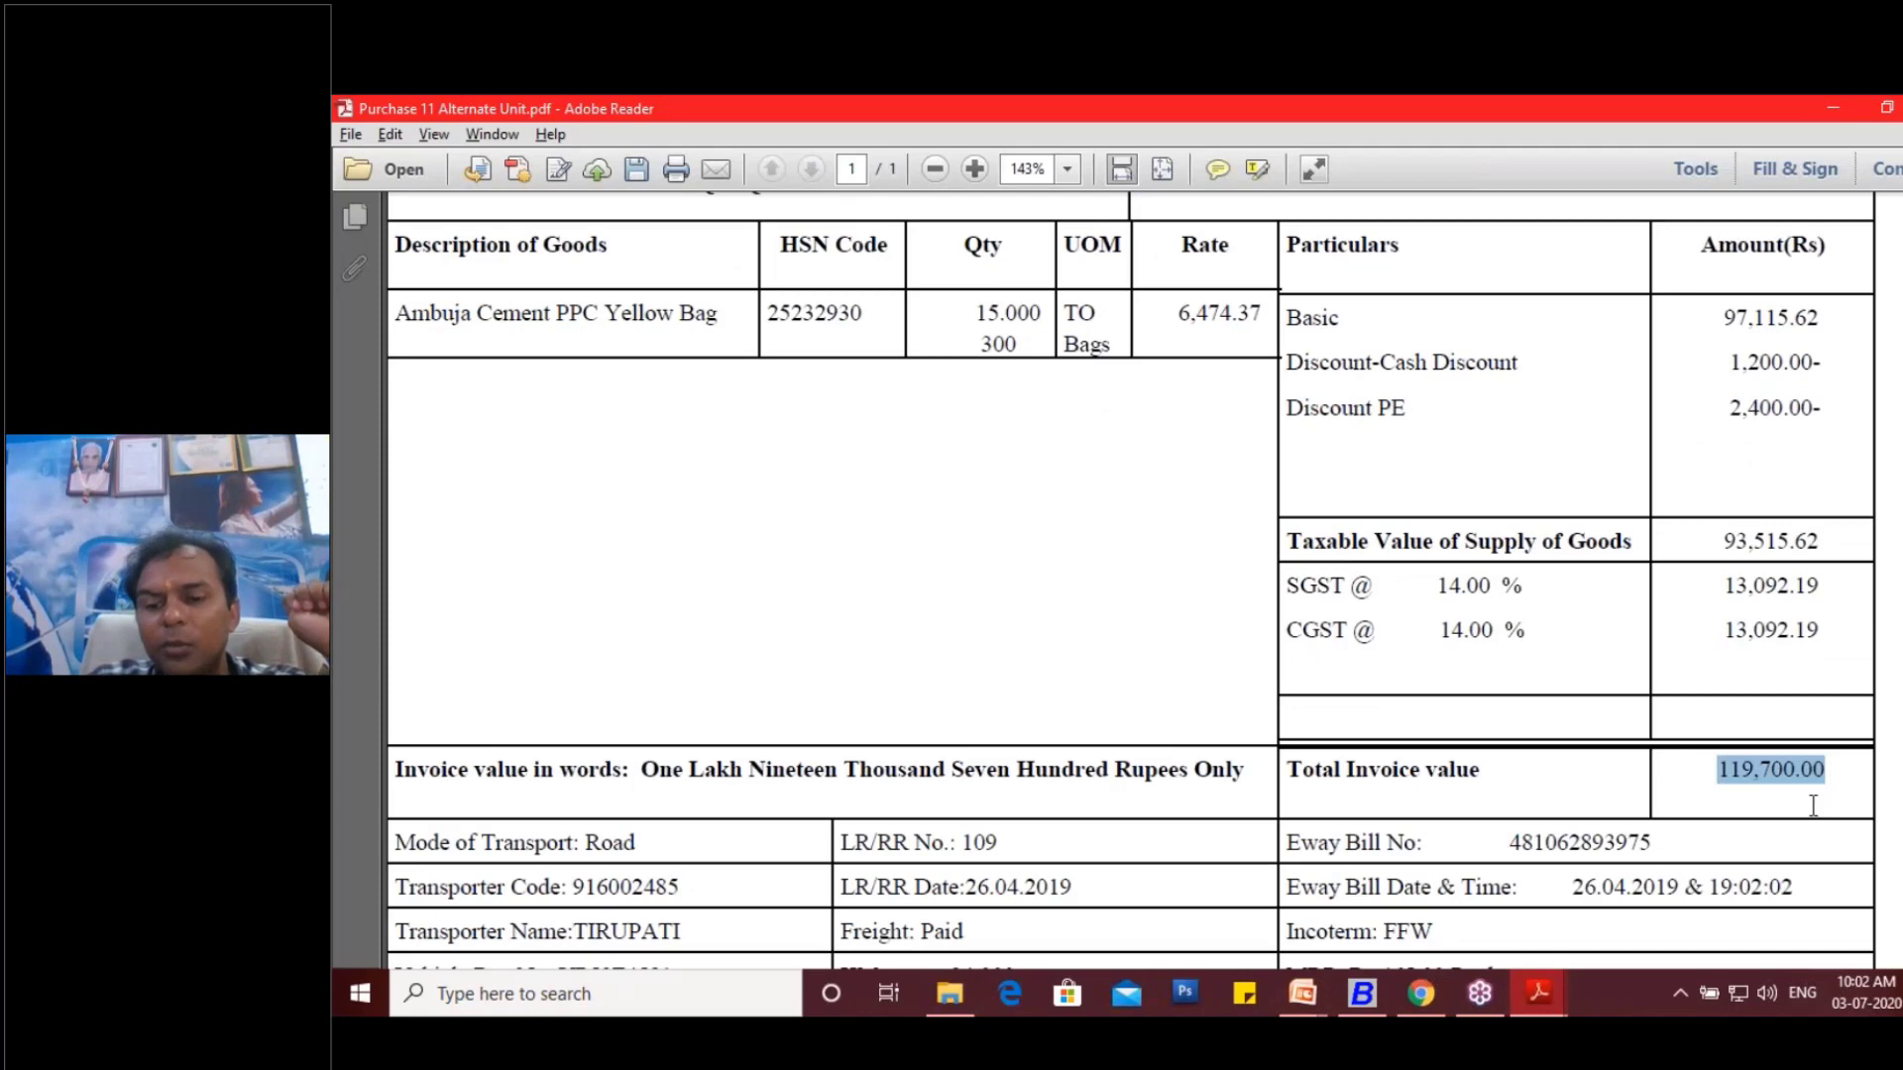
click(1360, 1007)
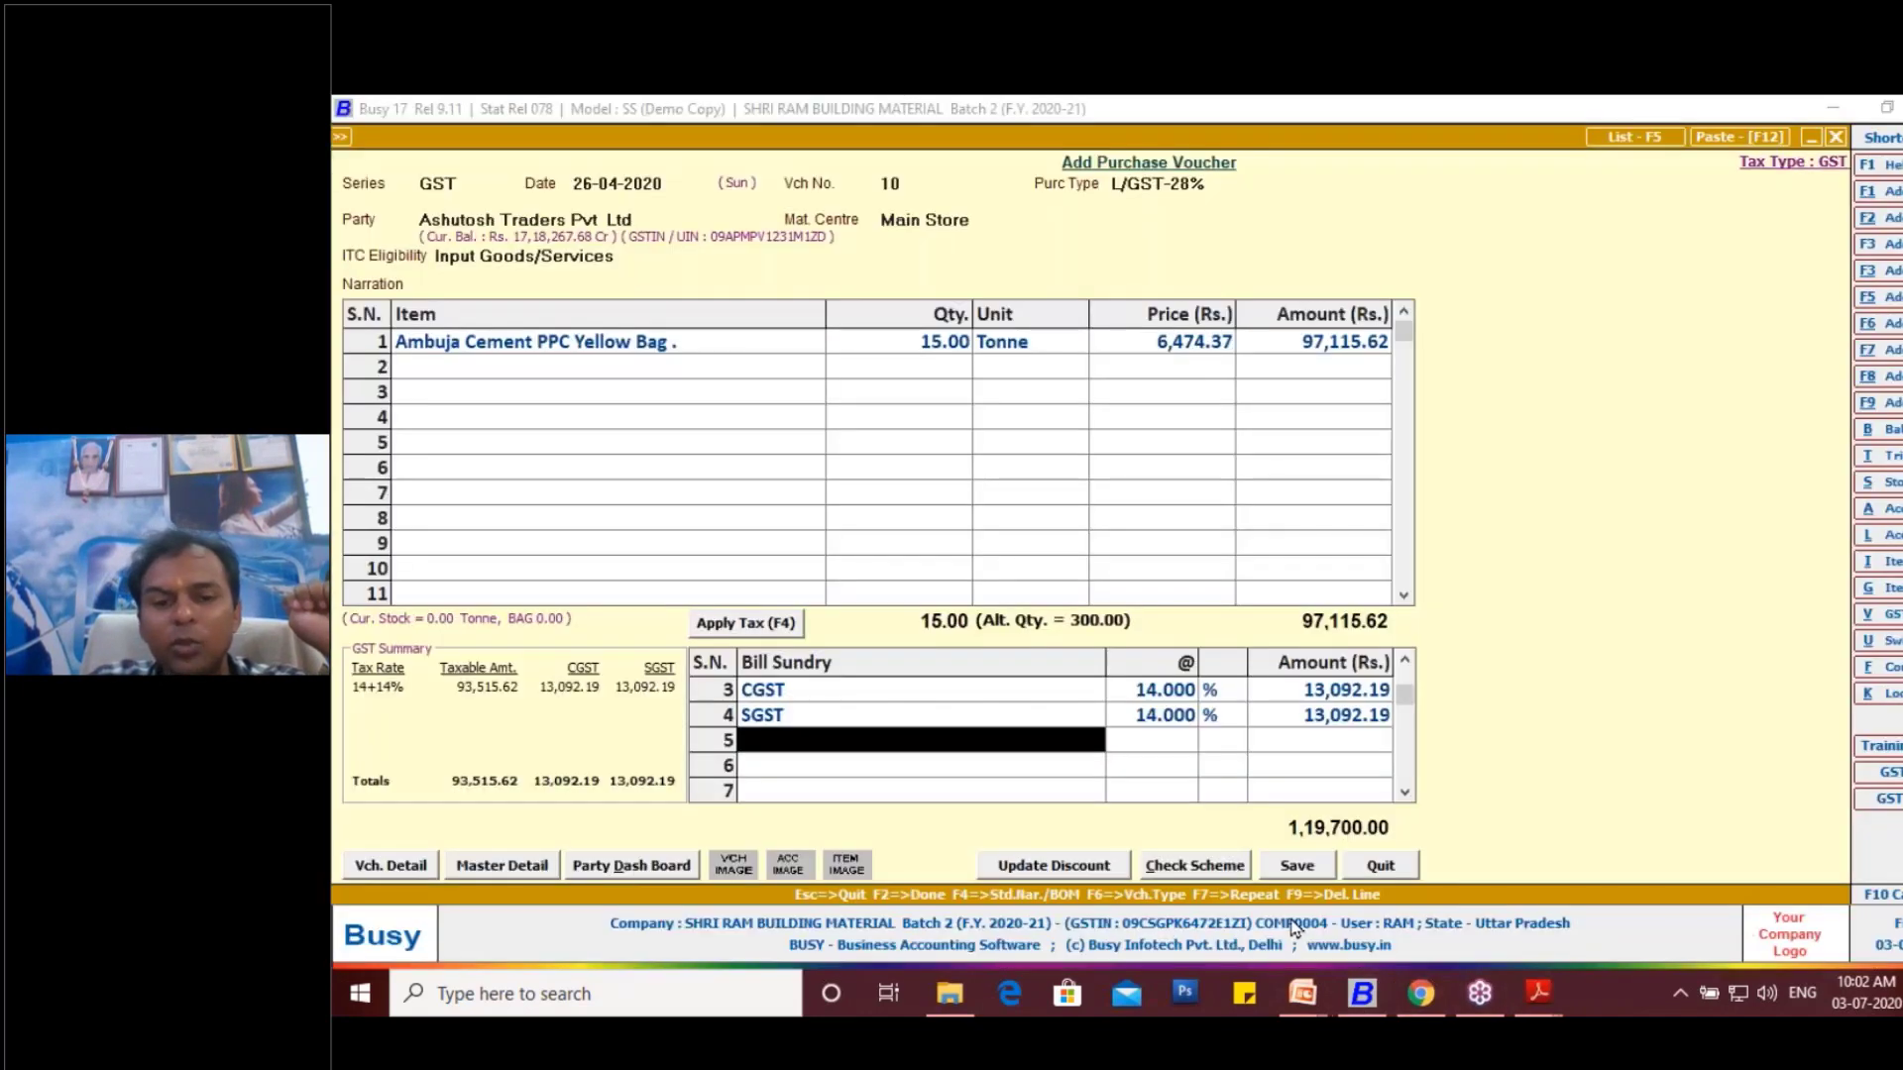
key(Return)
click(1296, 868)
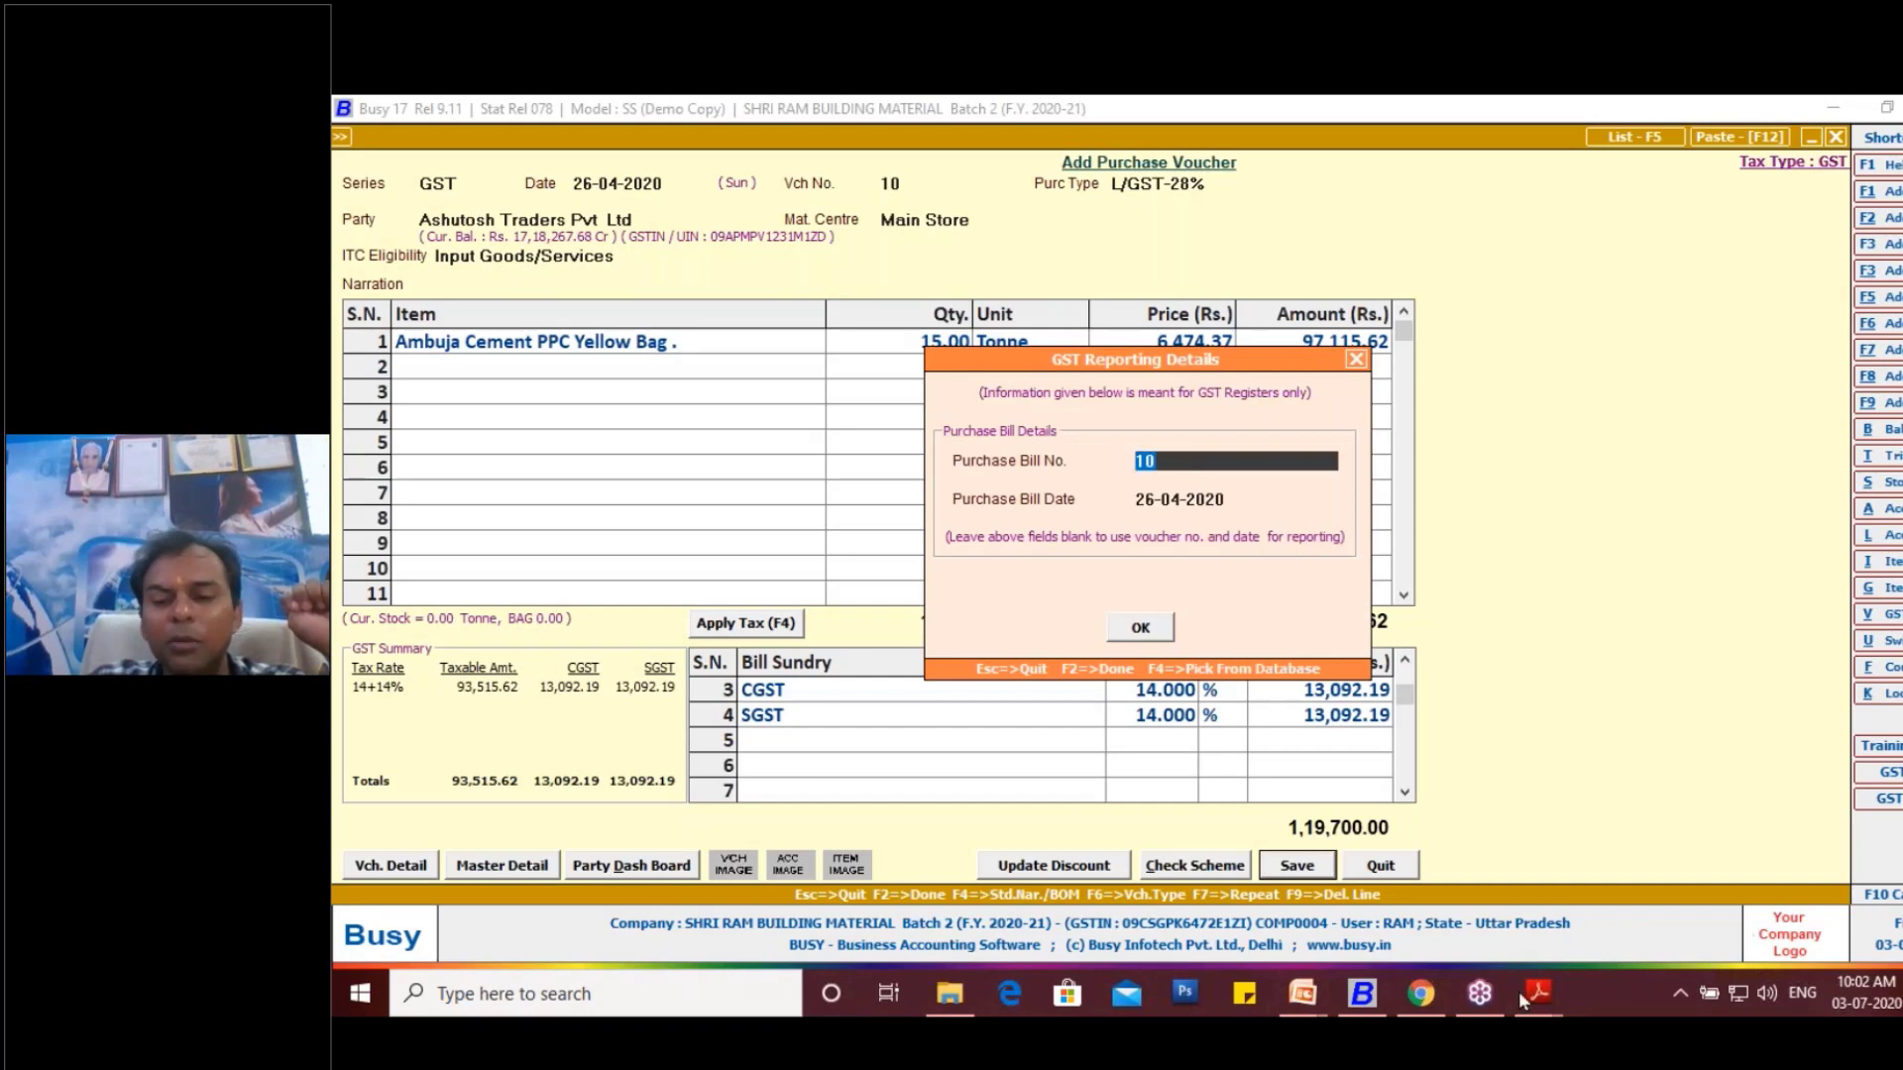
- Copy the invoice serial number from the invoice PDF into the Purchase Bill No. of the GST reporting details
mouse_move(1539, 991)
click(1582, 924)
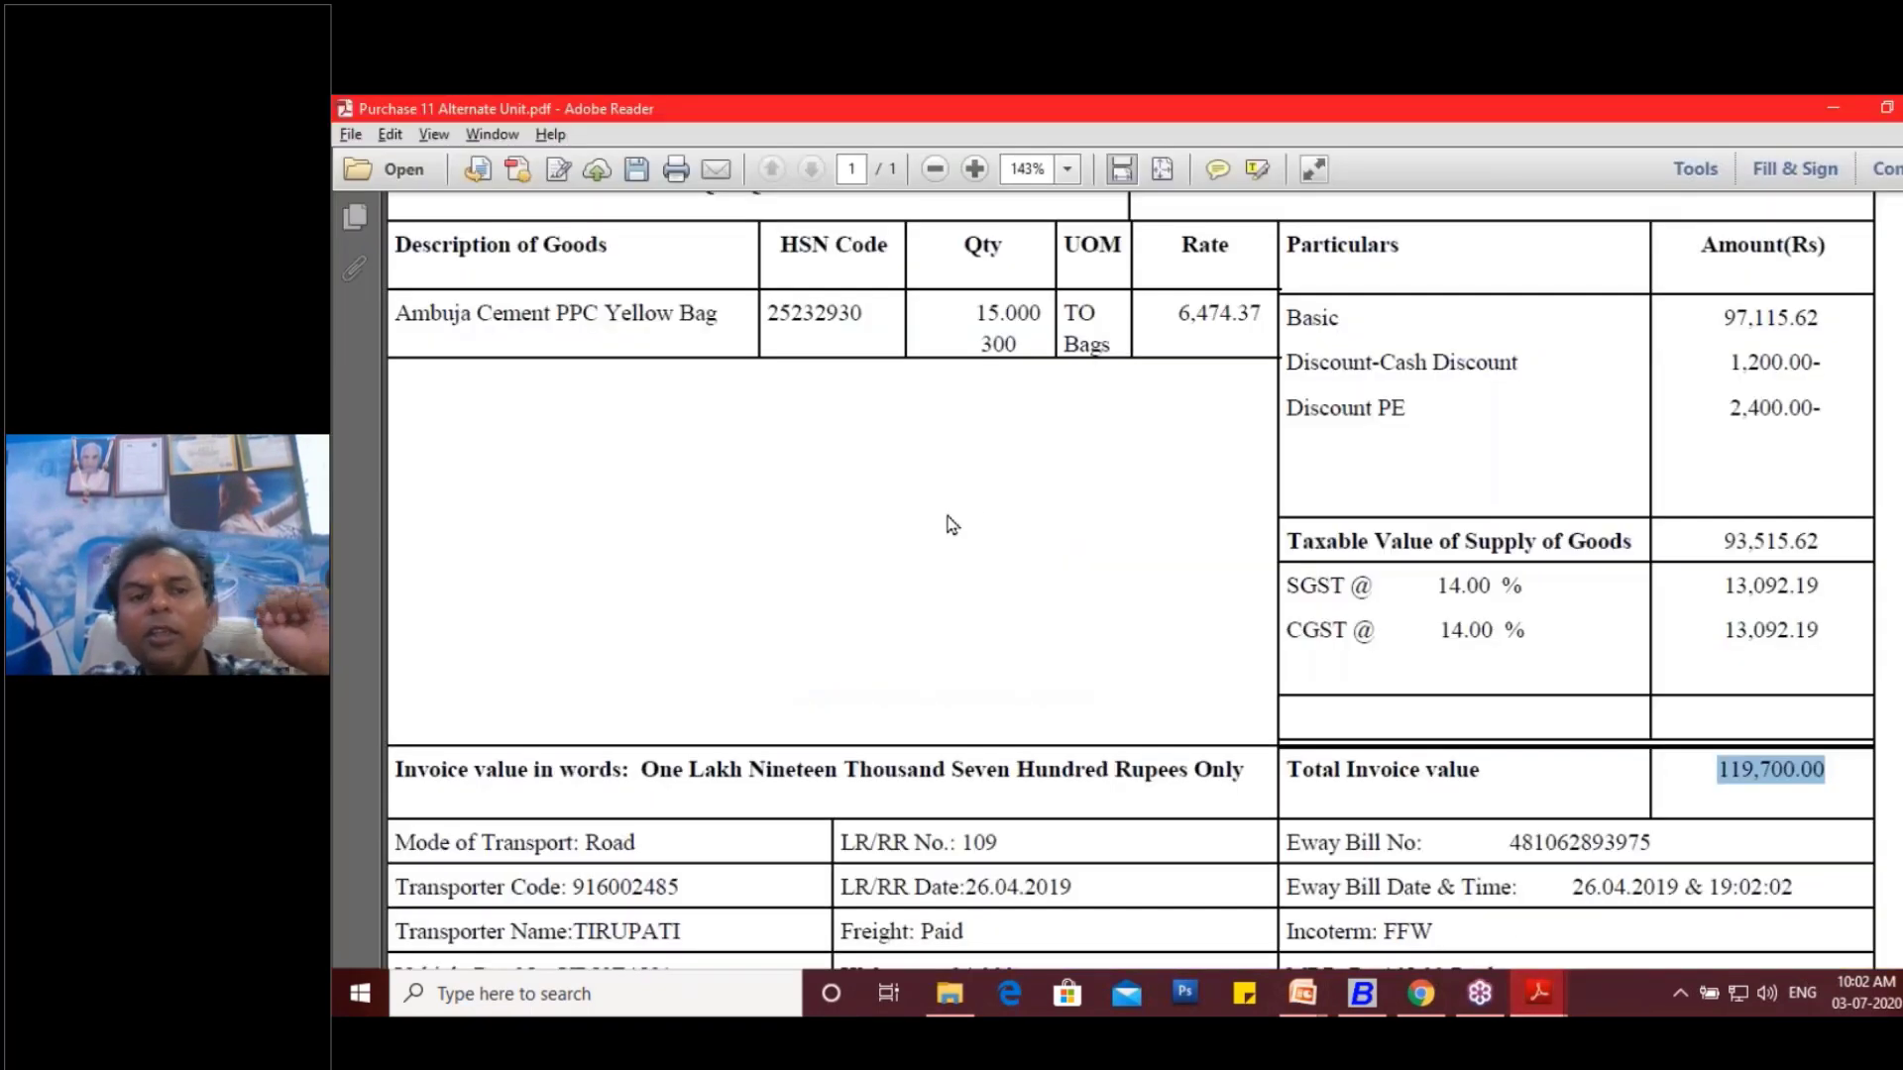
scroll(951, 522, up, 4)
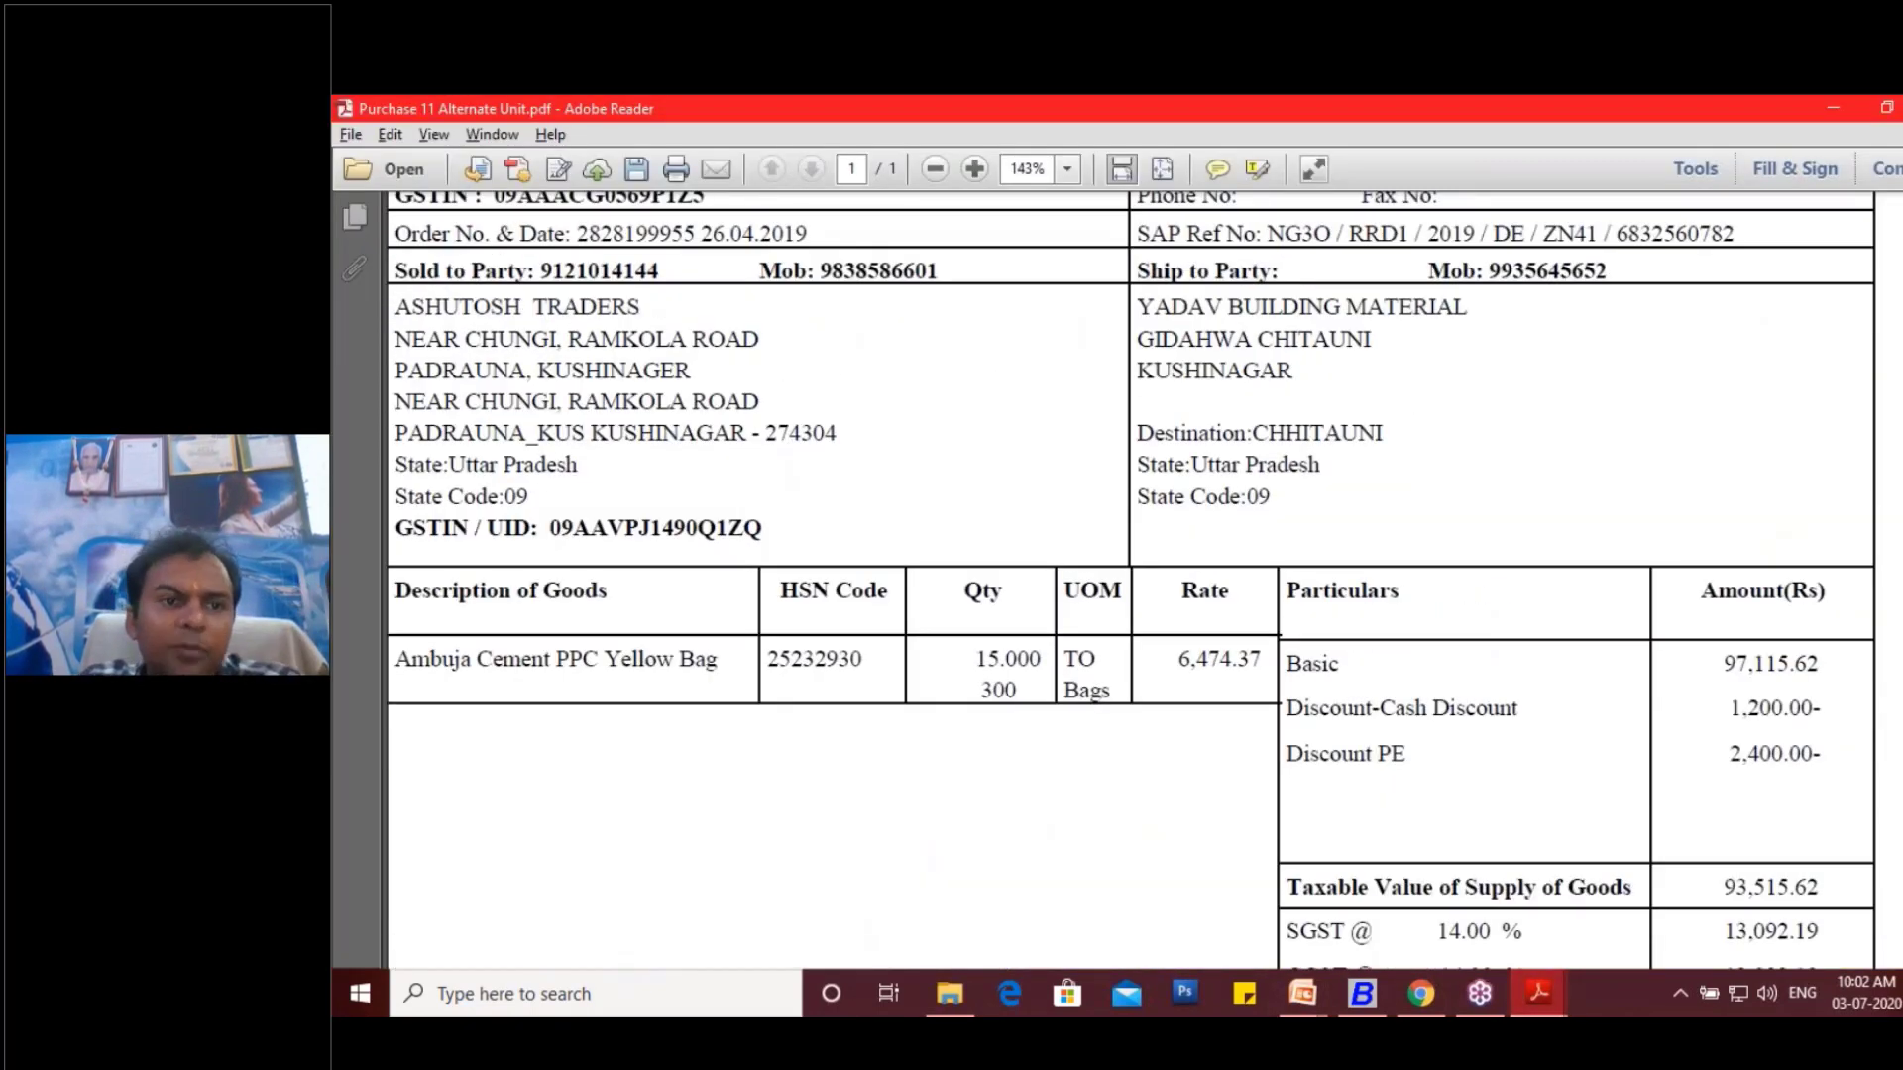
scroll(1311, 344, up, 5)
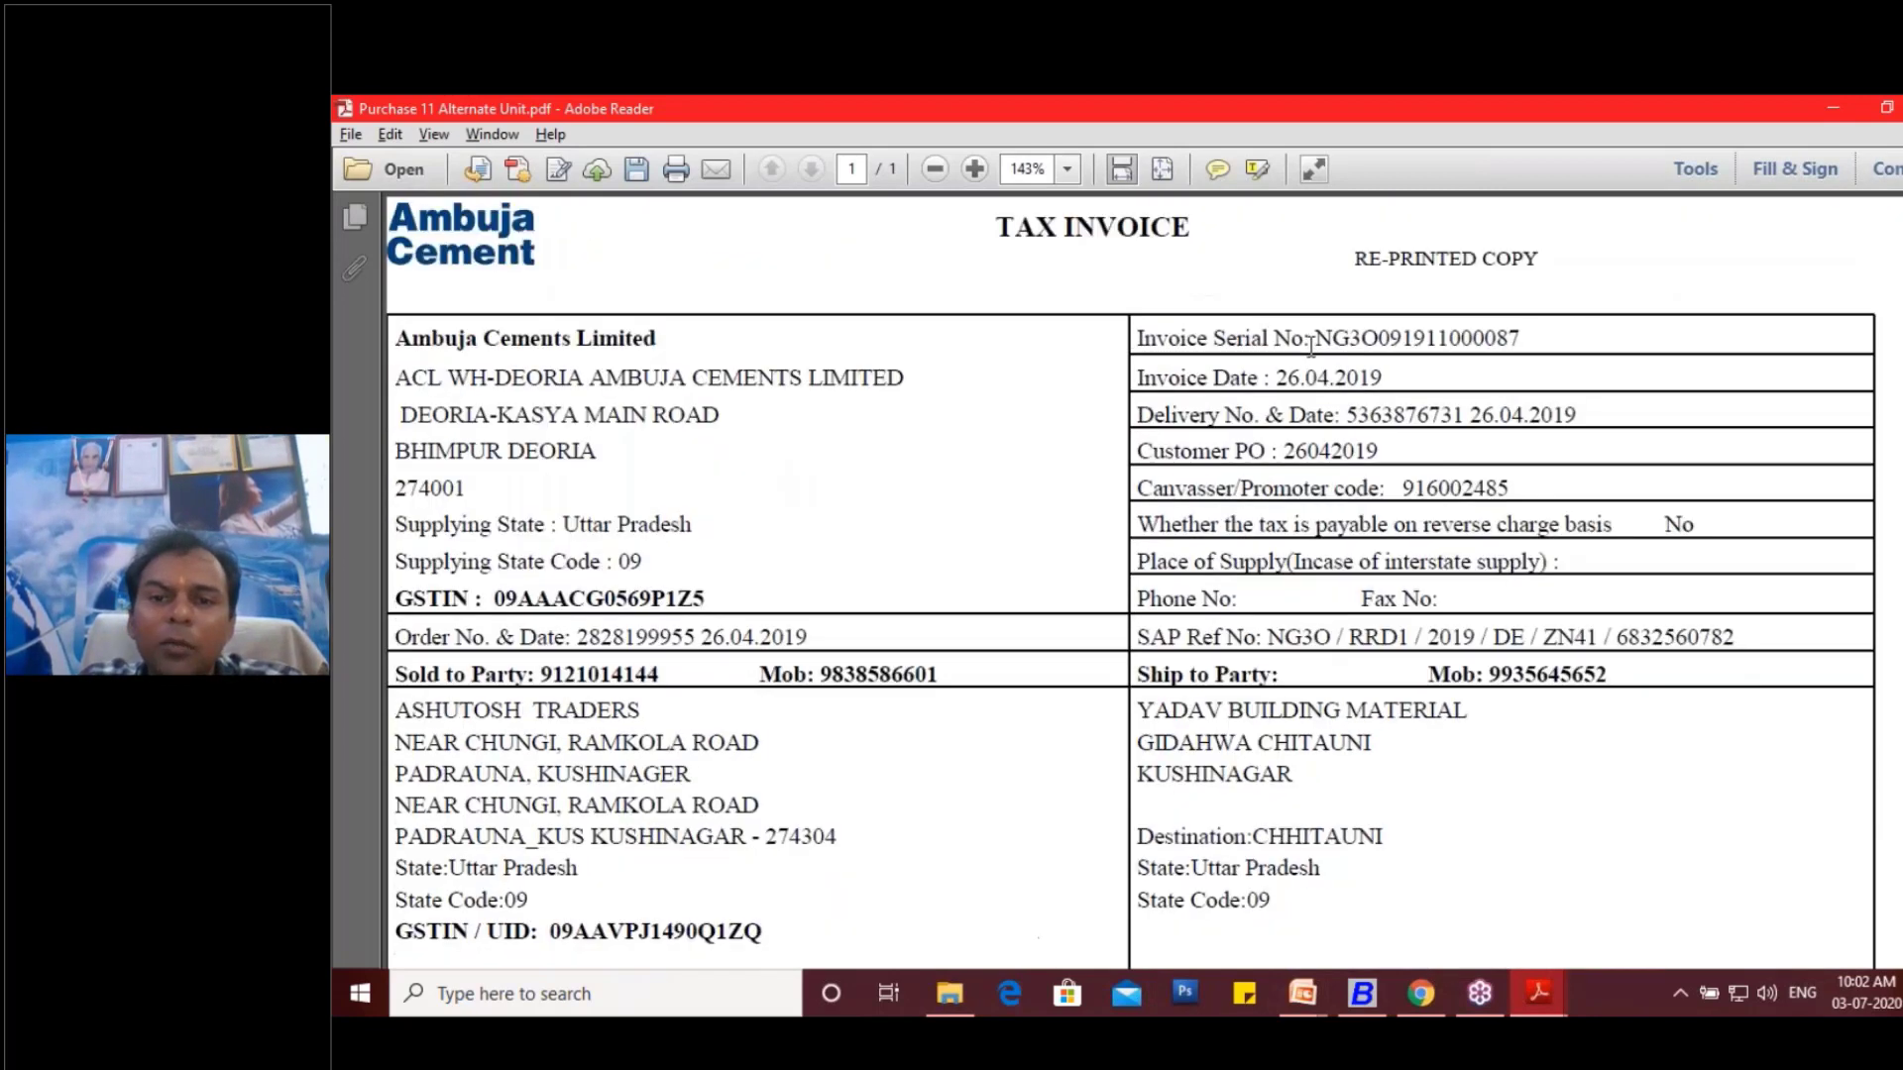
drag(1312, 342, 1516, 341)
key(ctrl+c)
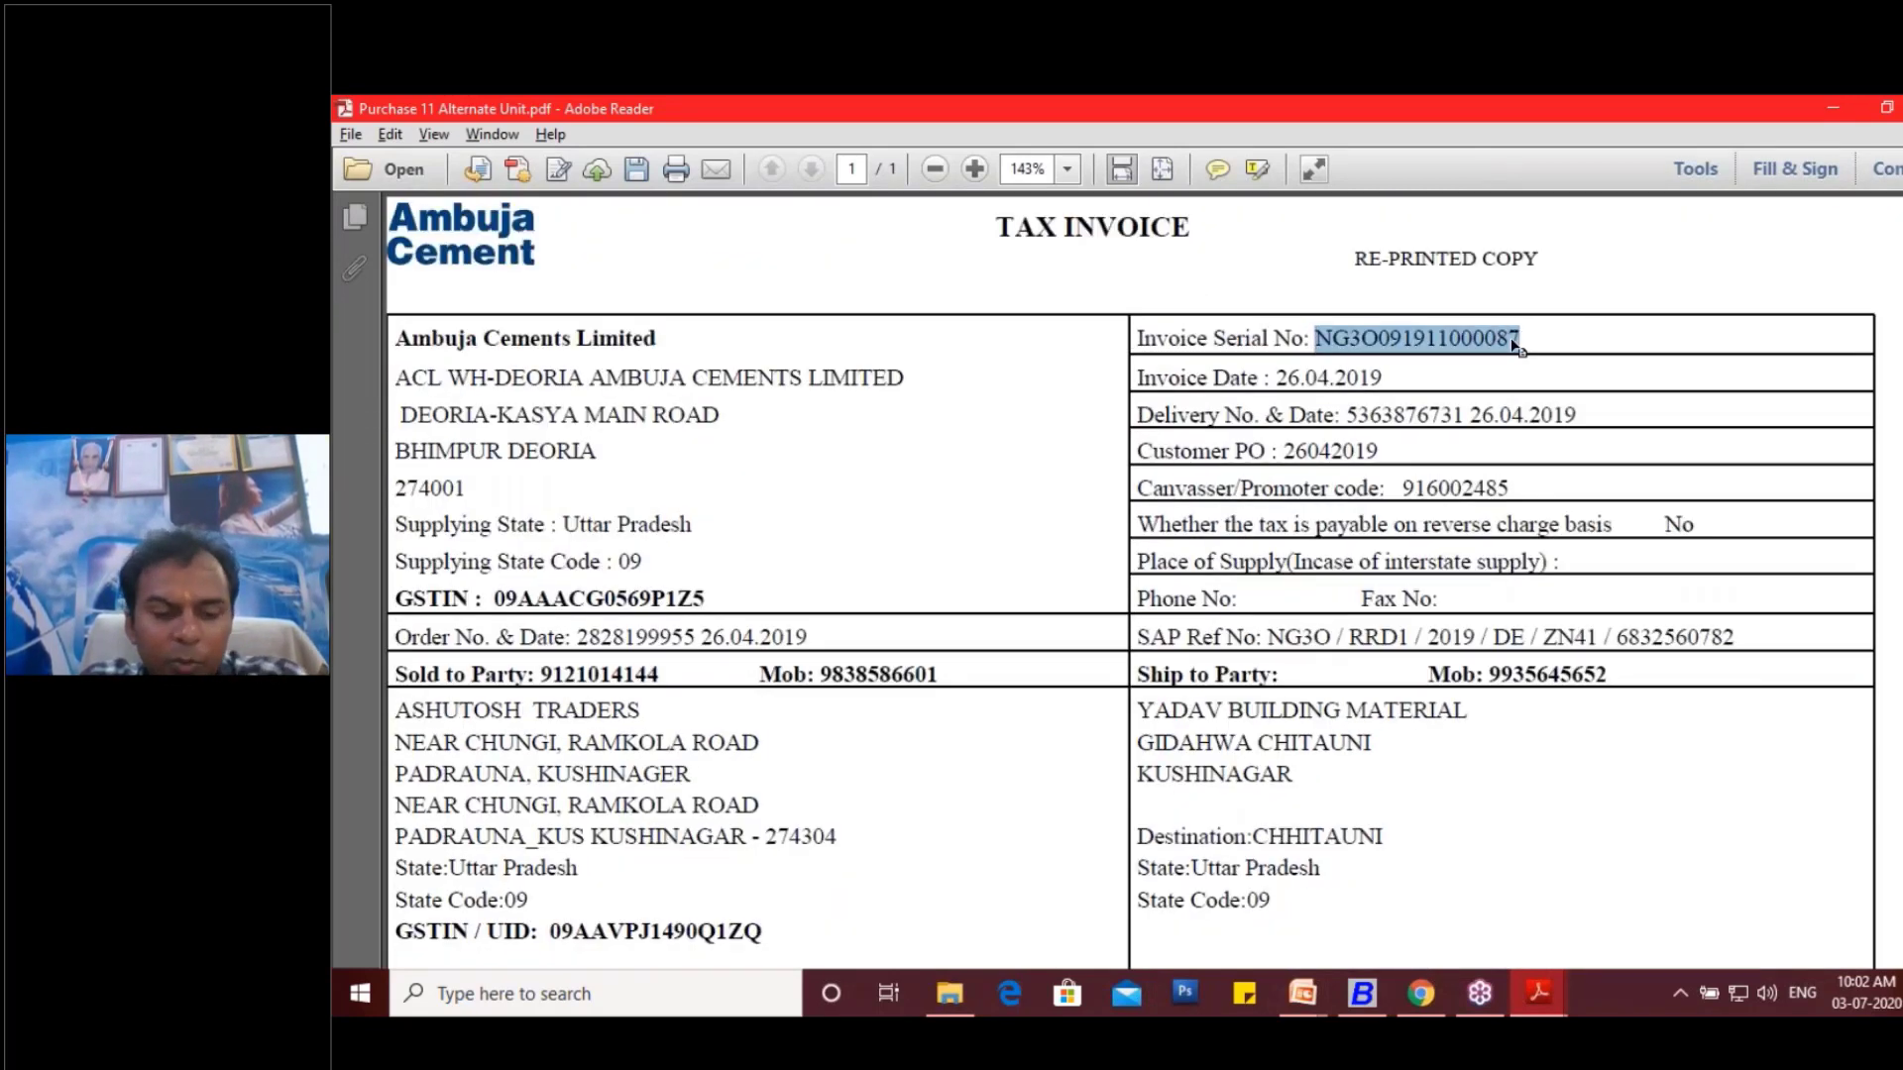
click(1362, 993)
key(ctrl+v)
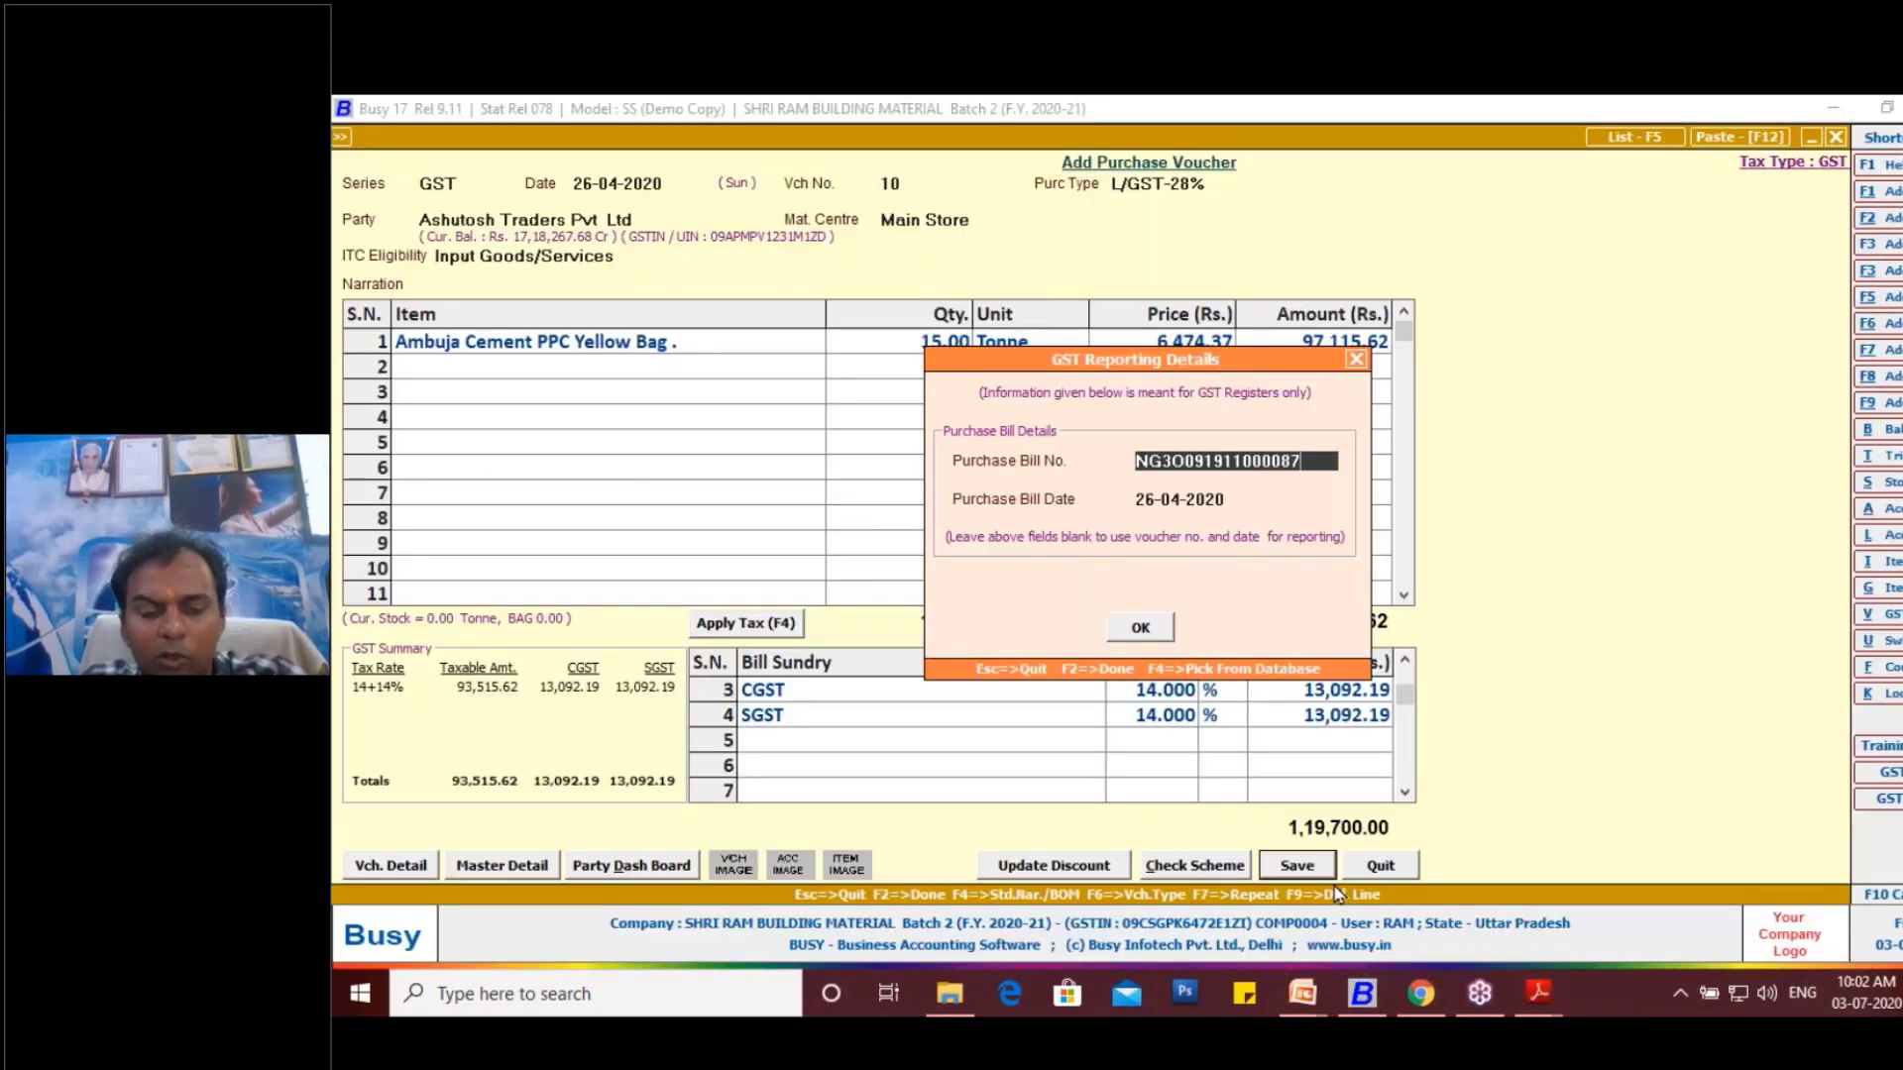
- Accept the GST reporting details and the bill-by-bill adjustment as a new reference to save the purchase voucher
click(1155, 633)
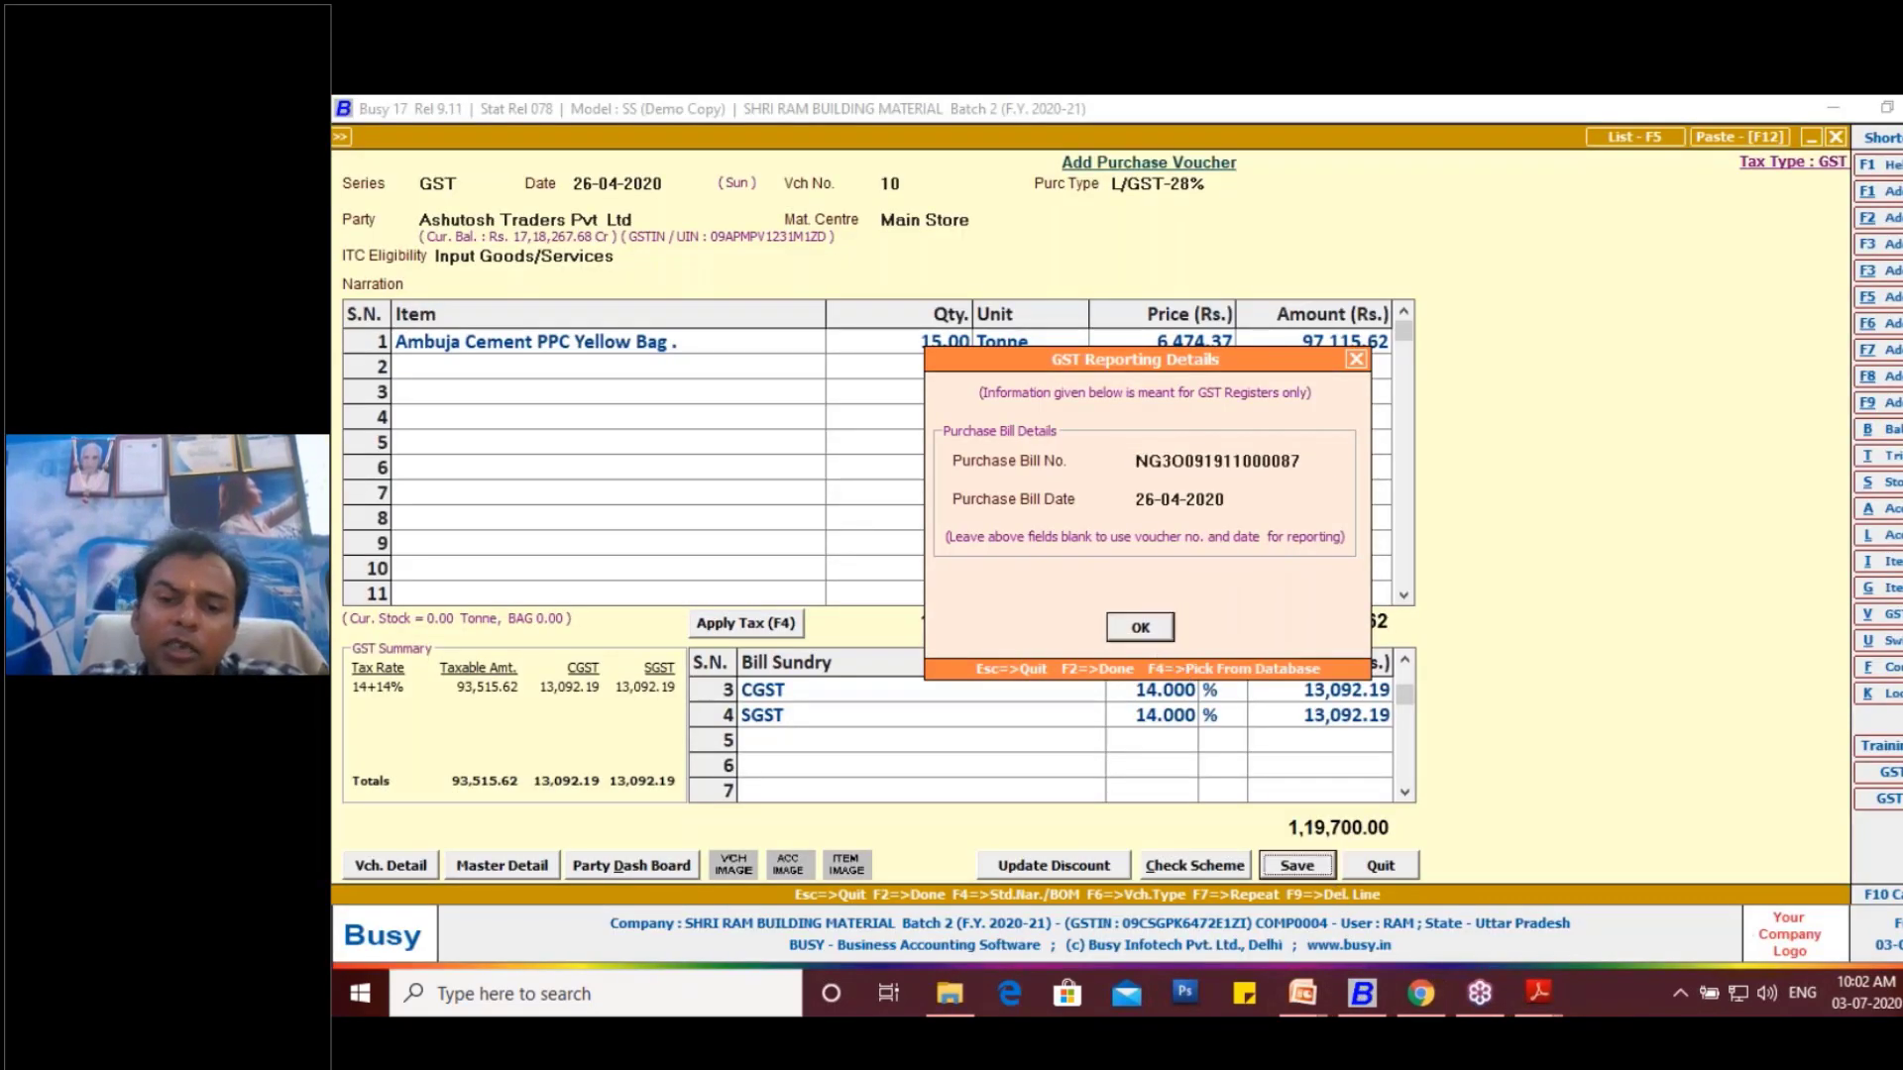
key(Return)
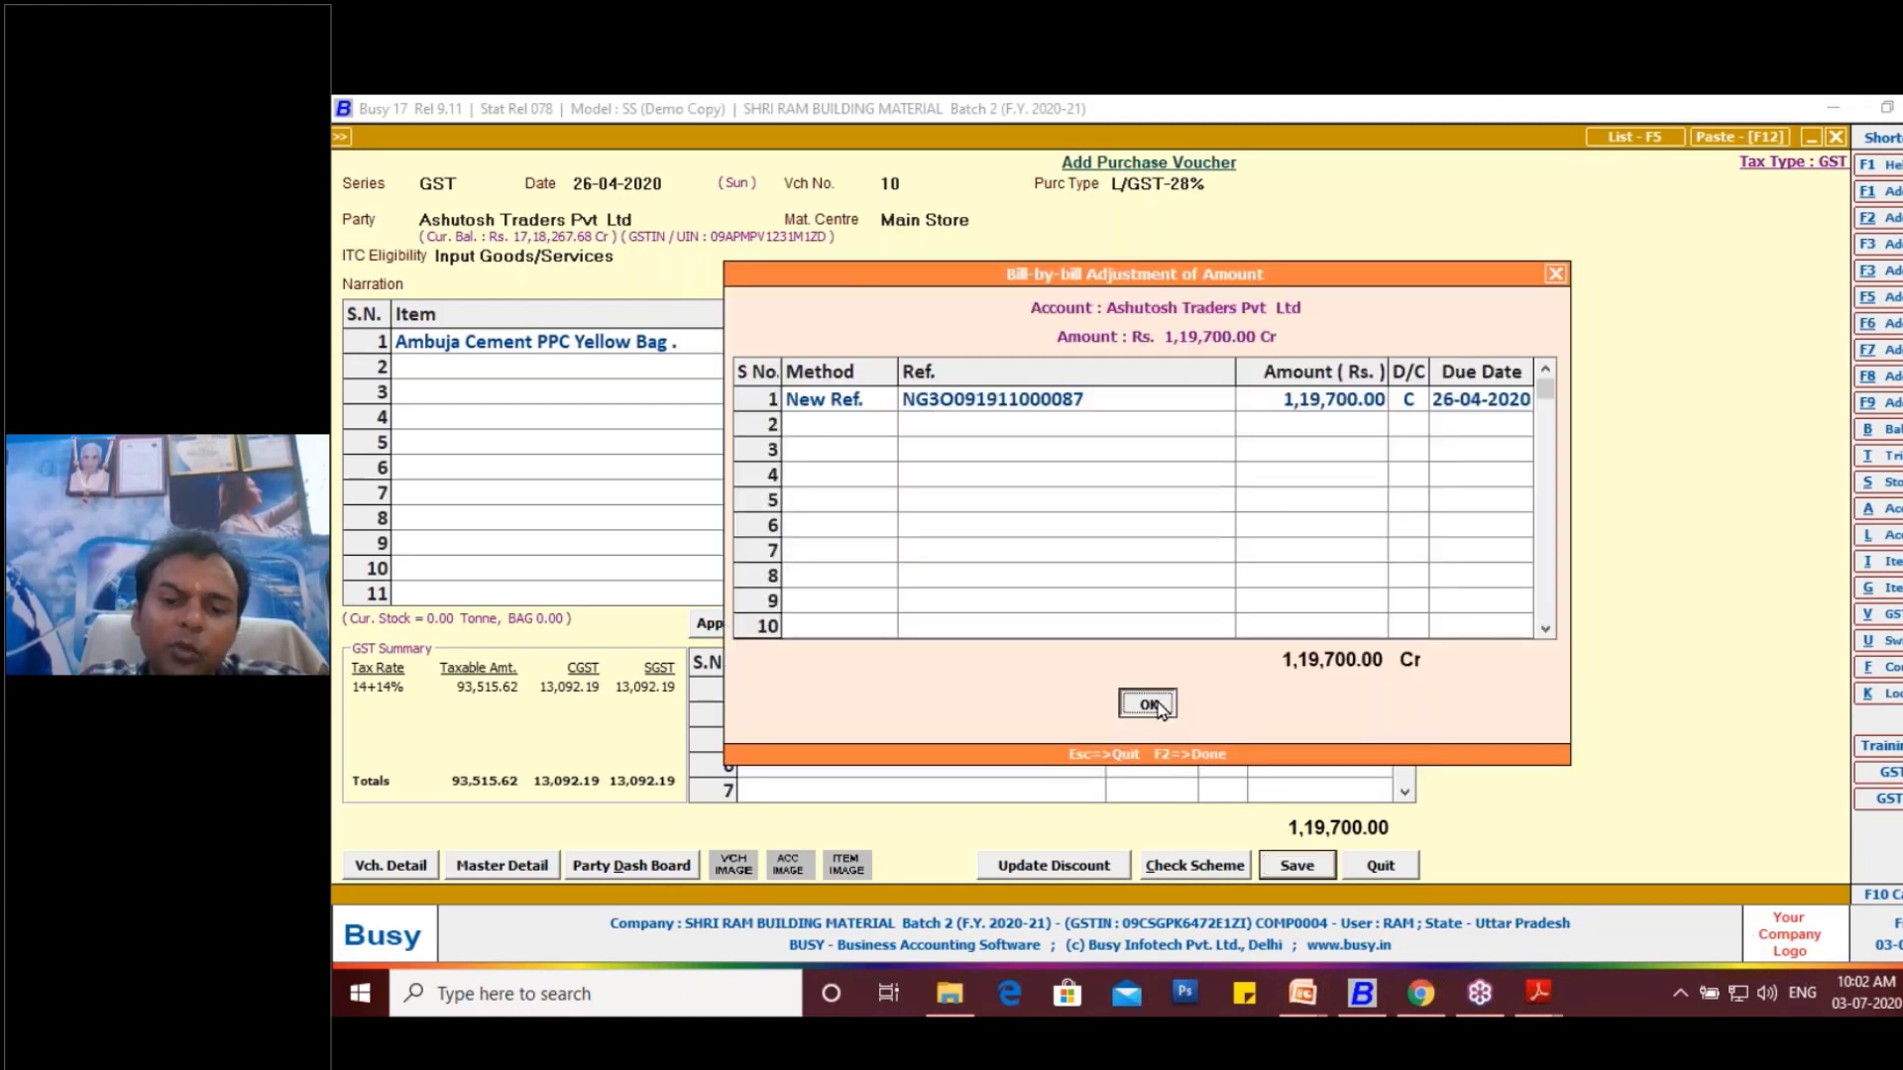
key(Return)
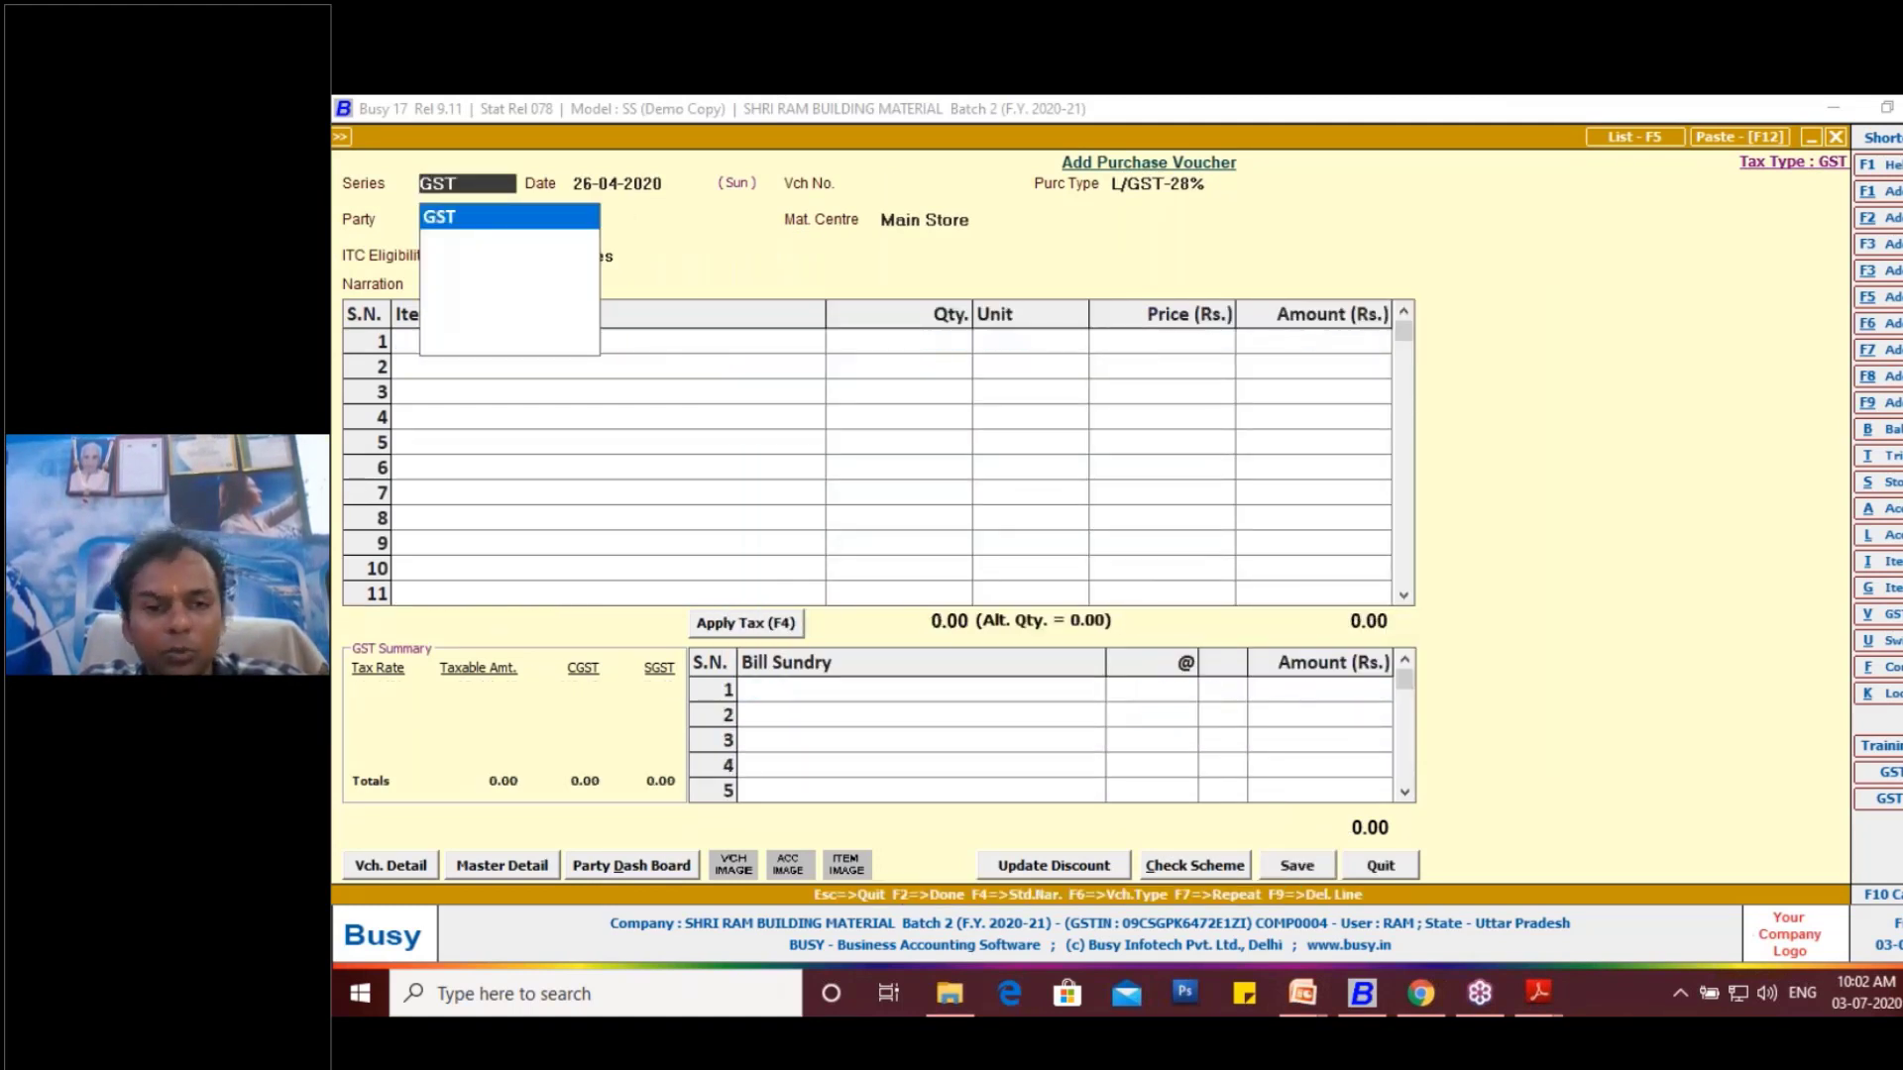
- Start a new sales voucher in the Main series, keeping the default date and voucher number
key(Return)
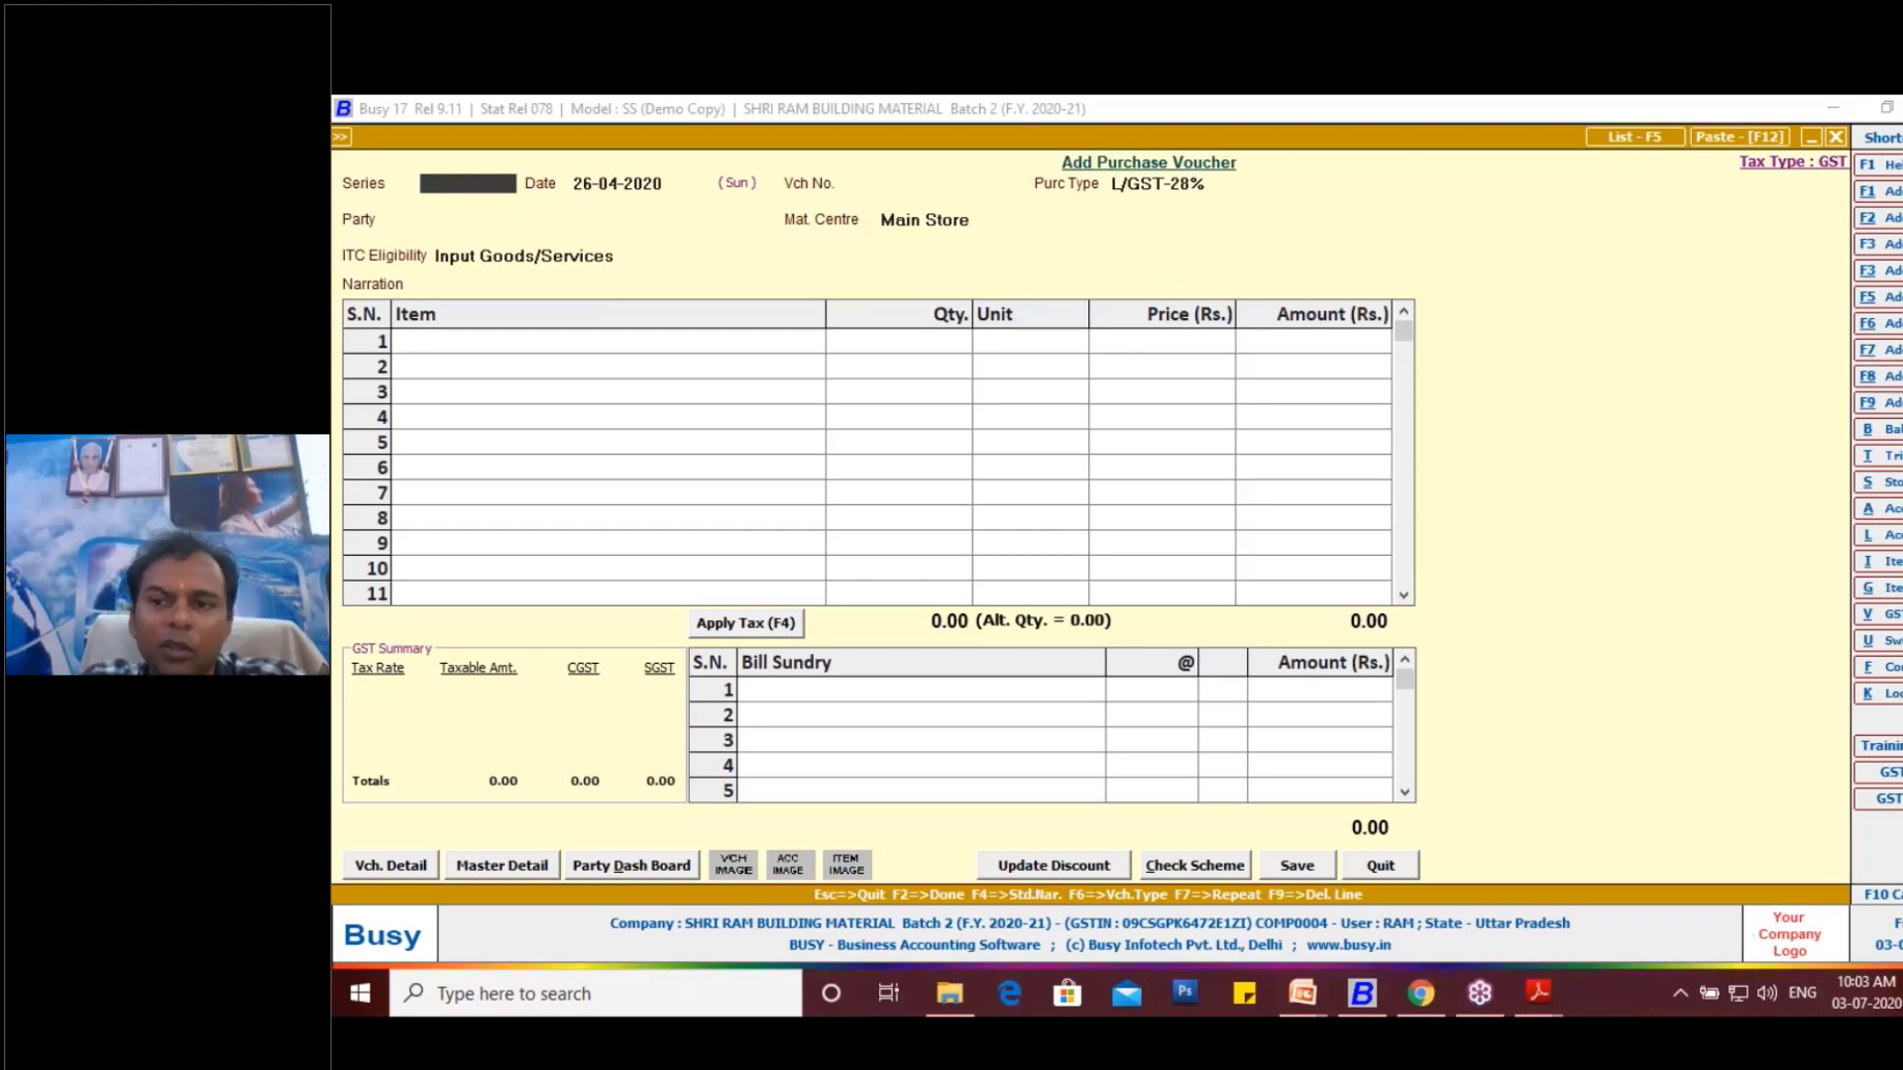
key(alt+F8)
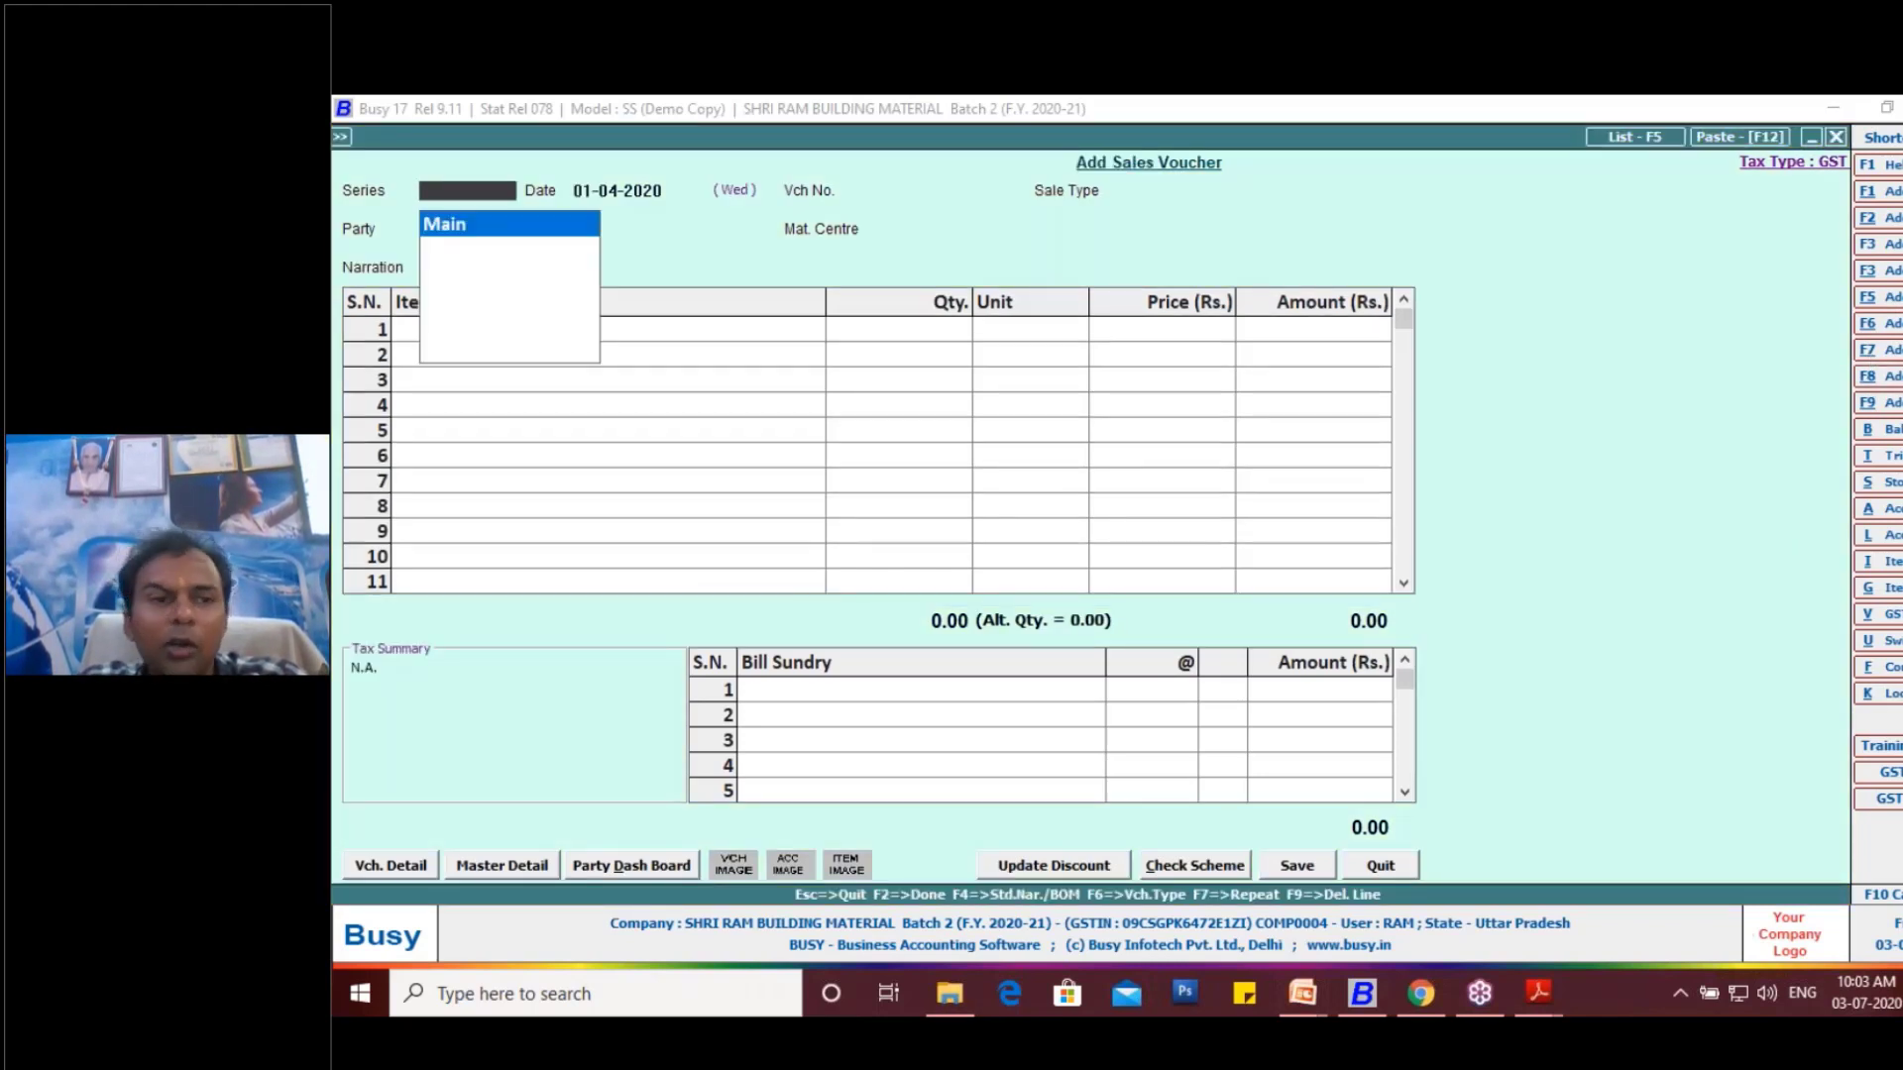
key(Return)
key(Return)
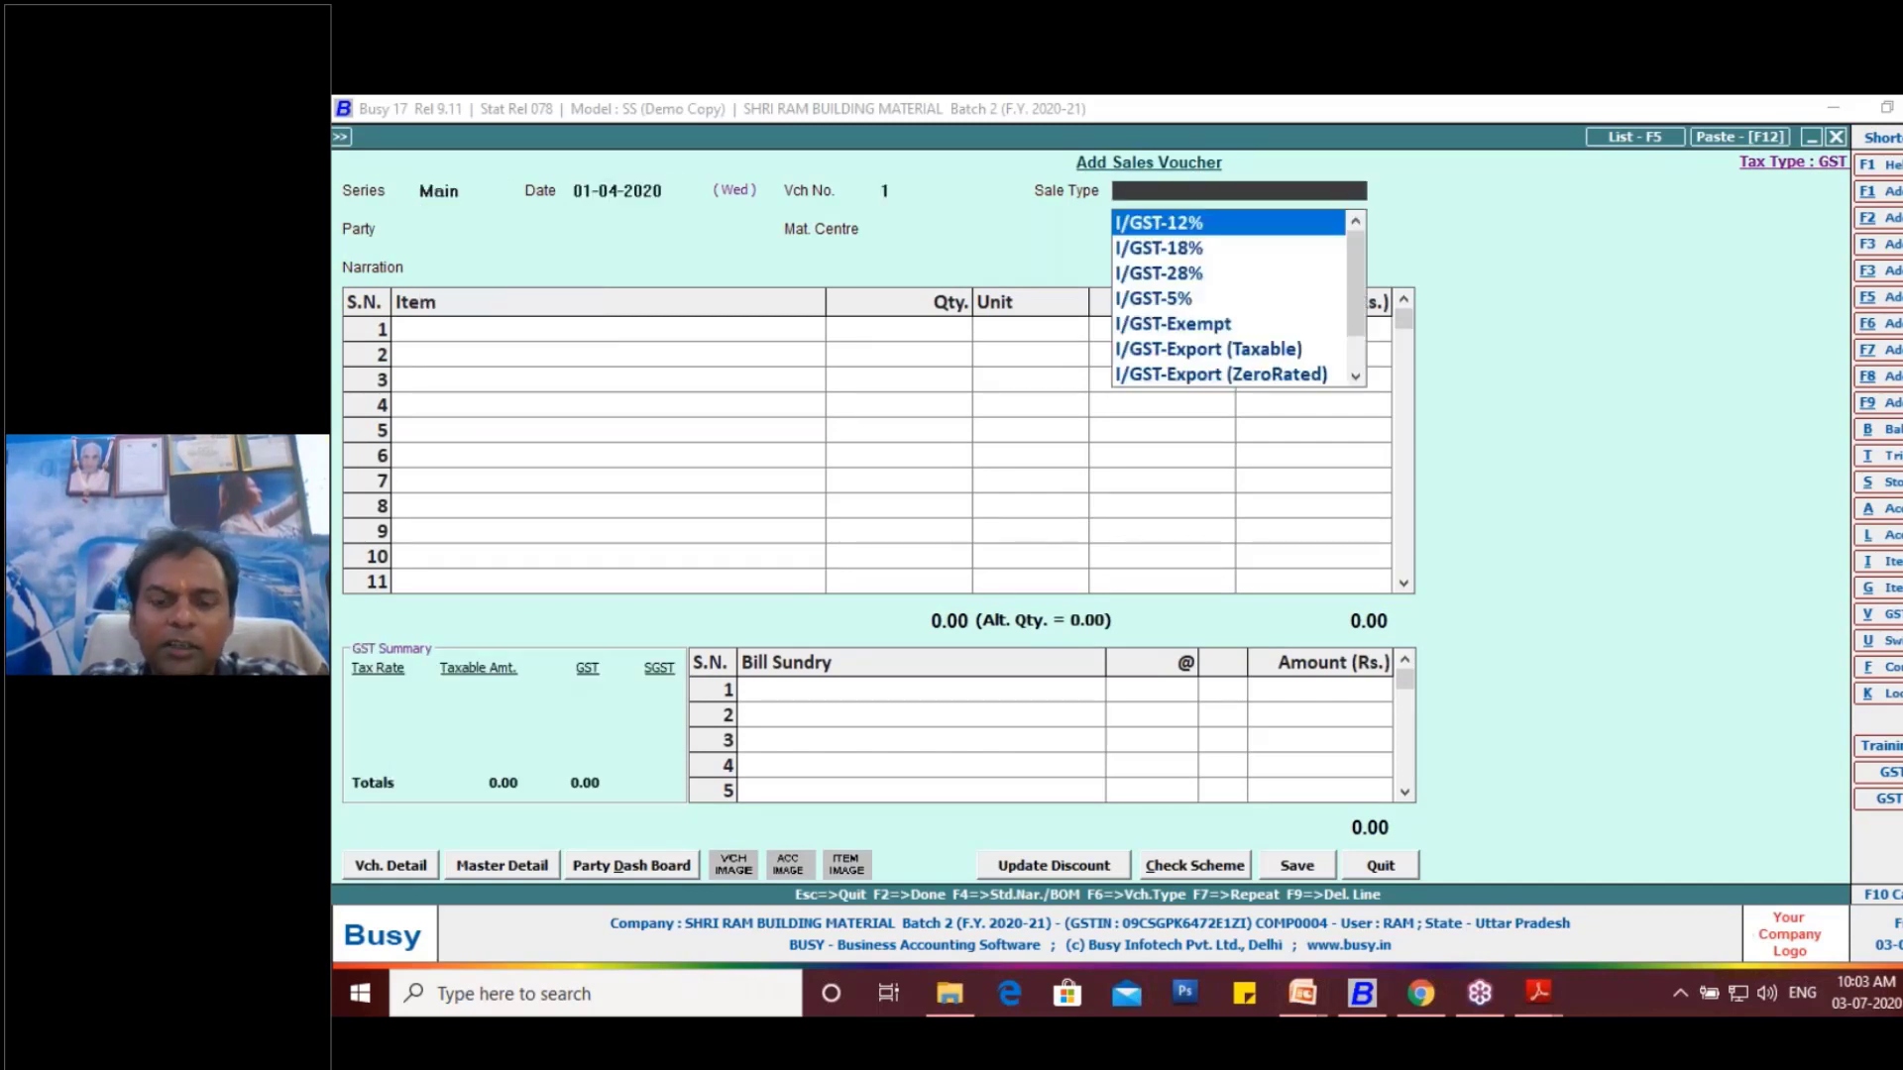
- Look through the available local (L/GST) sale types for the sales voucher
text(L)
key(Down)
key(Down)
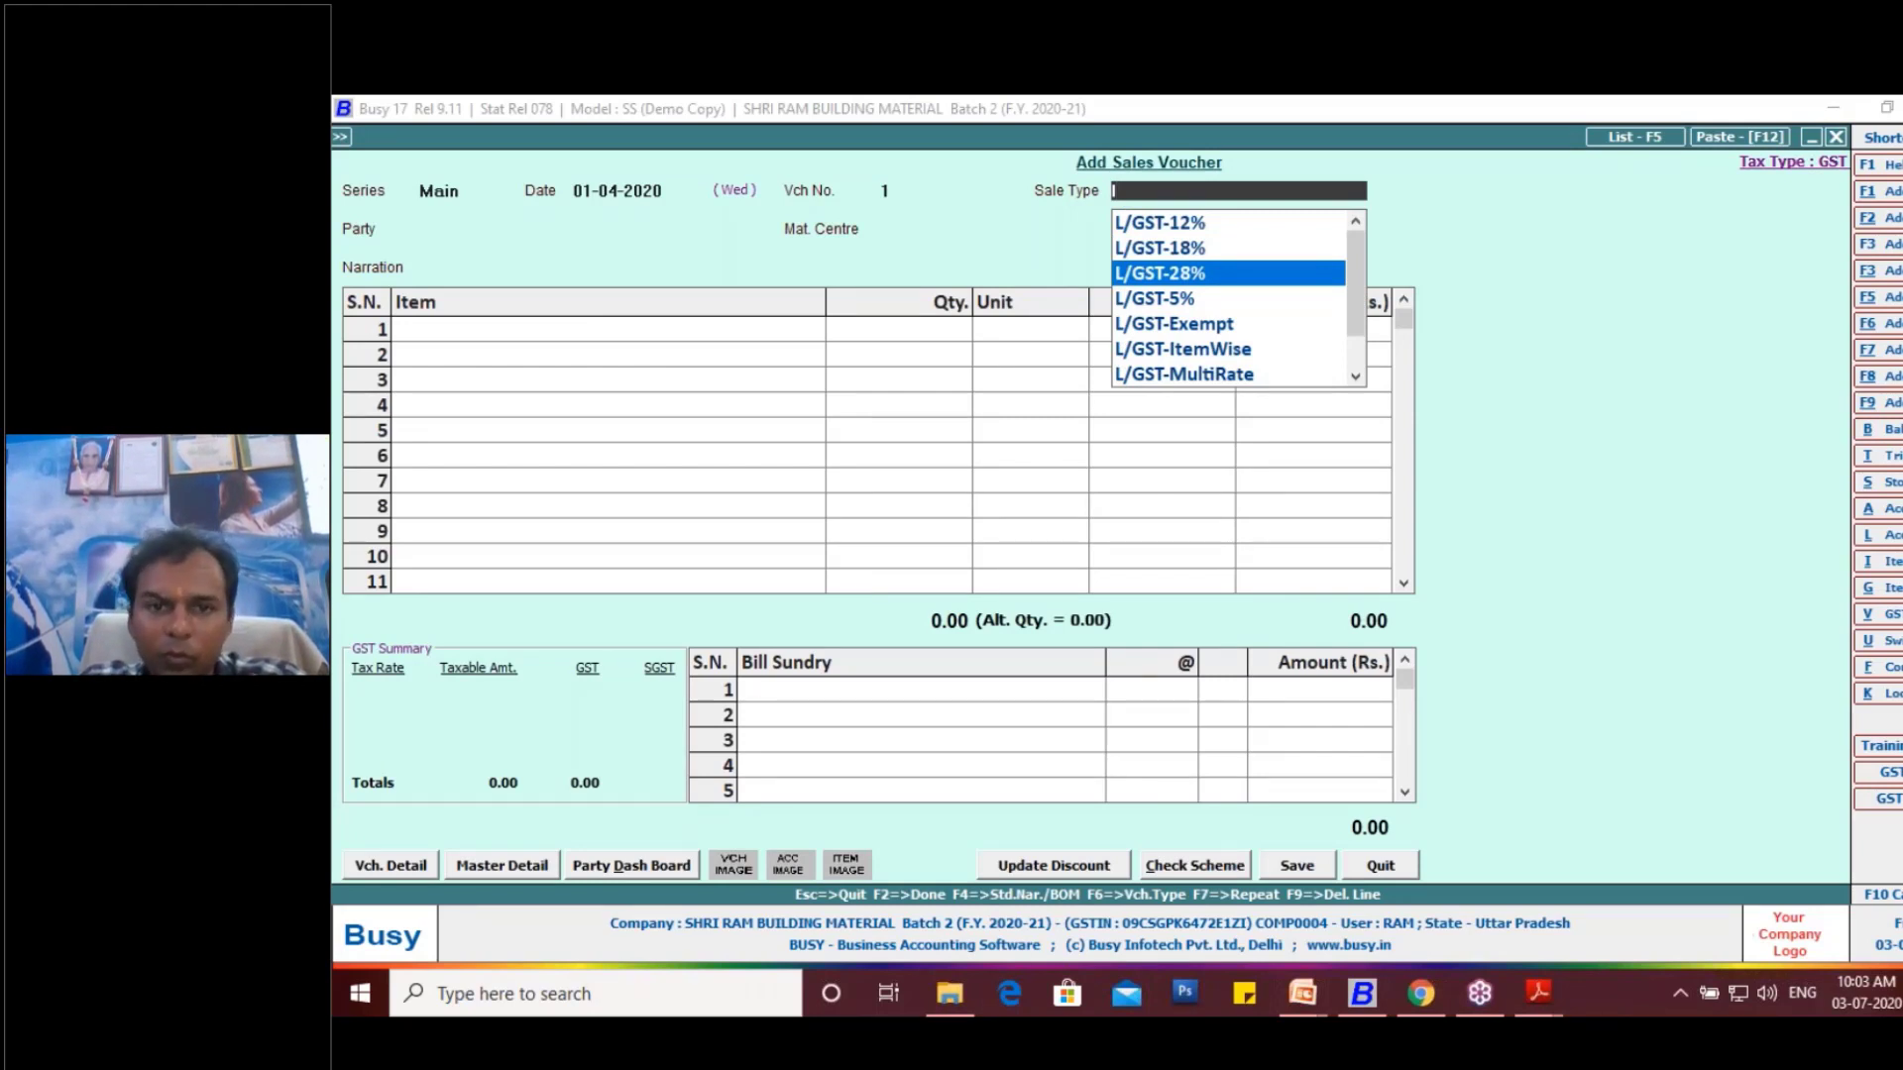
key(Down)
key(Down)
key(Down)
key(Down)
key(Down)
key(Down)
key(Down)
key(Down)
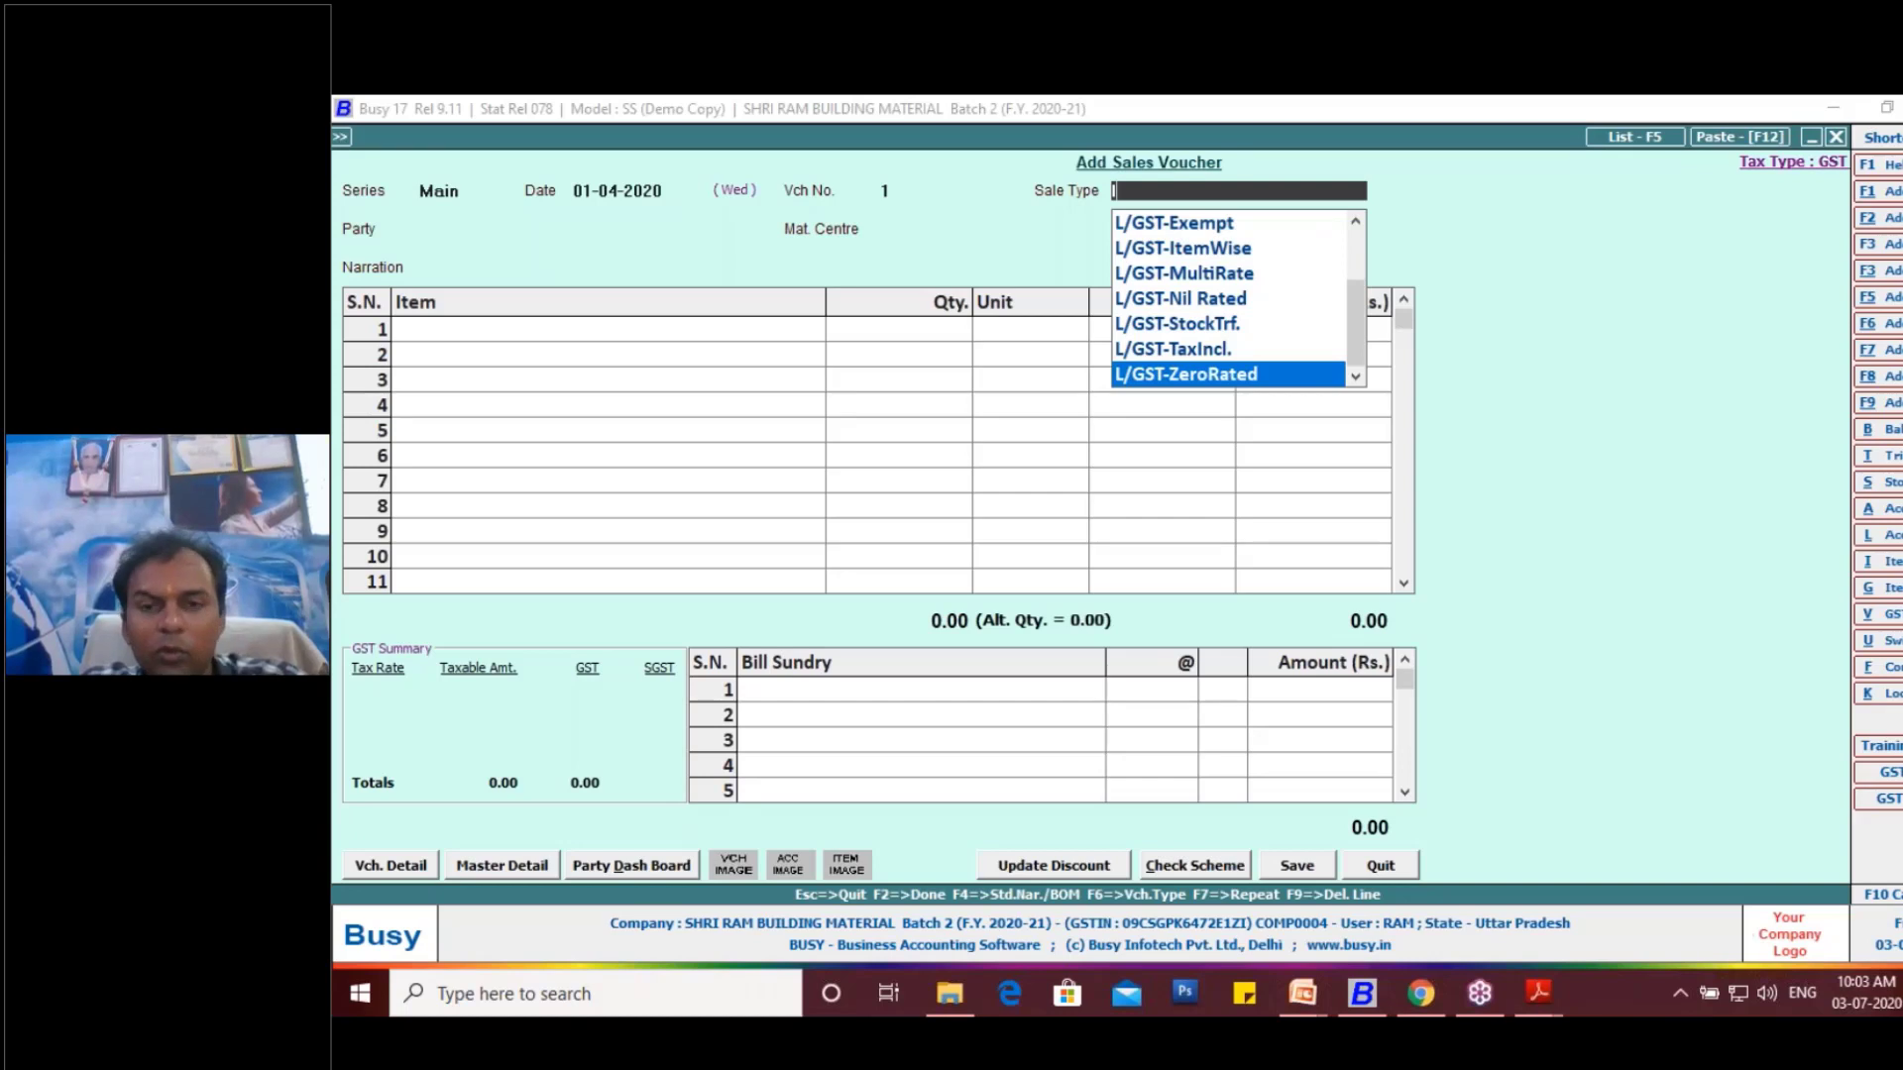
key(Up)
key(Up)
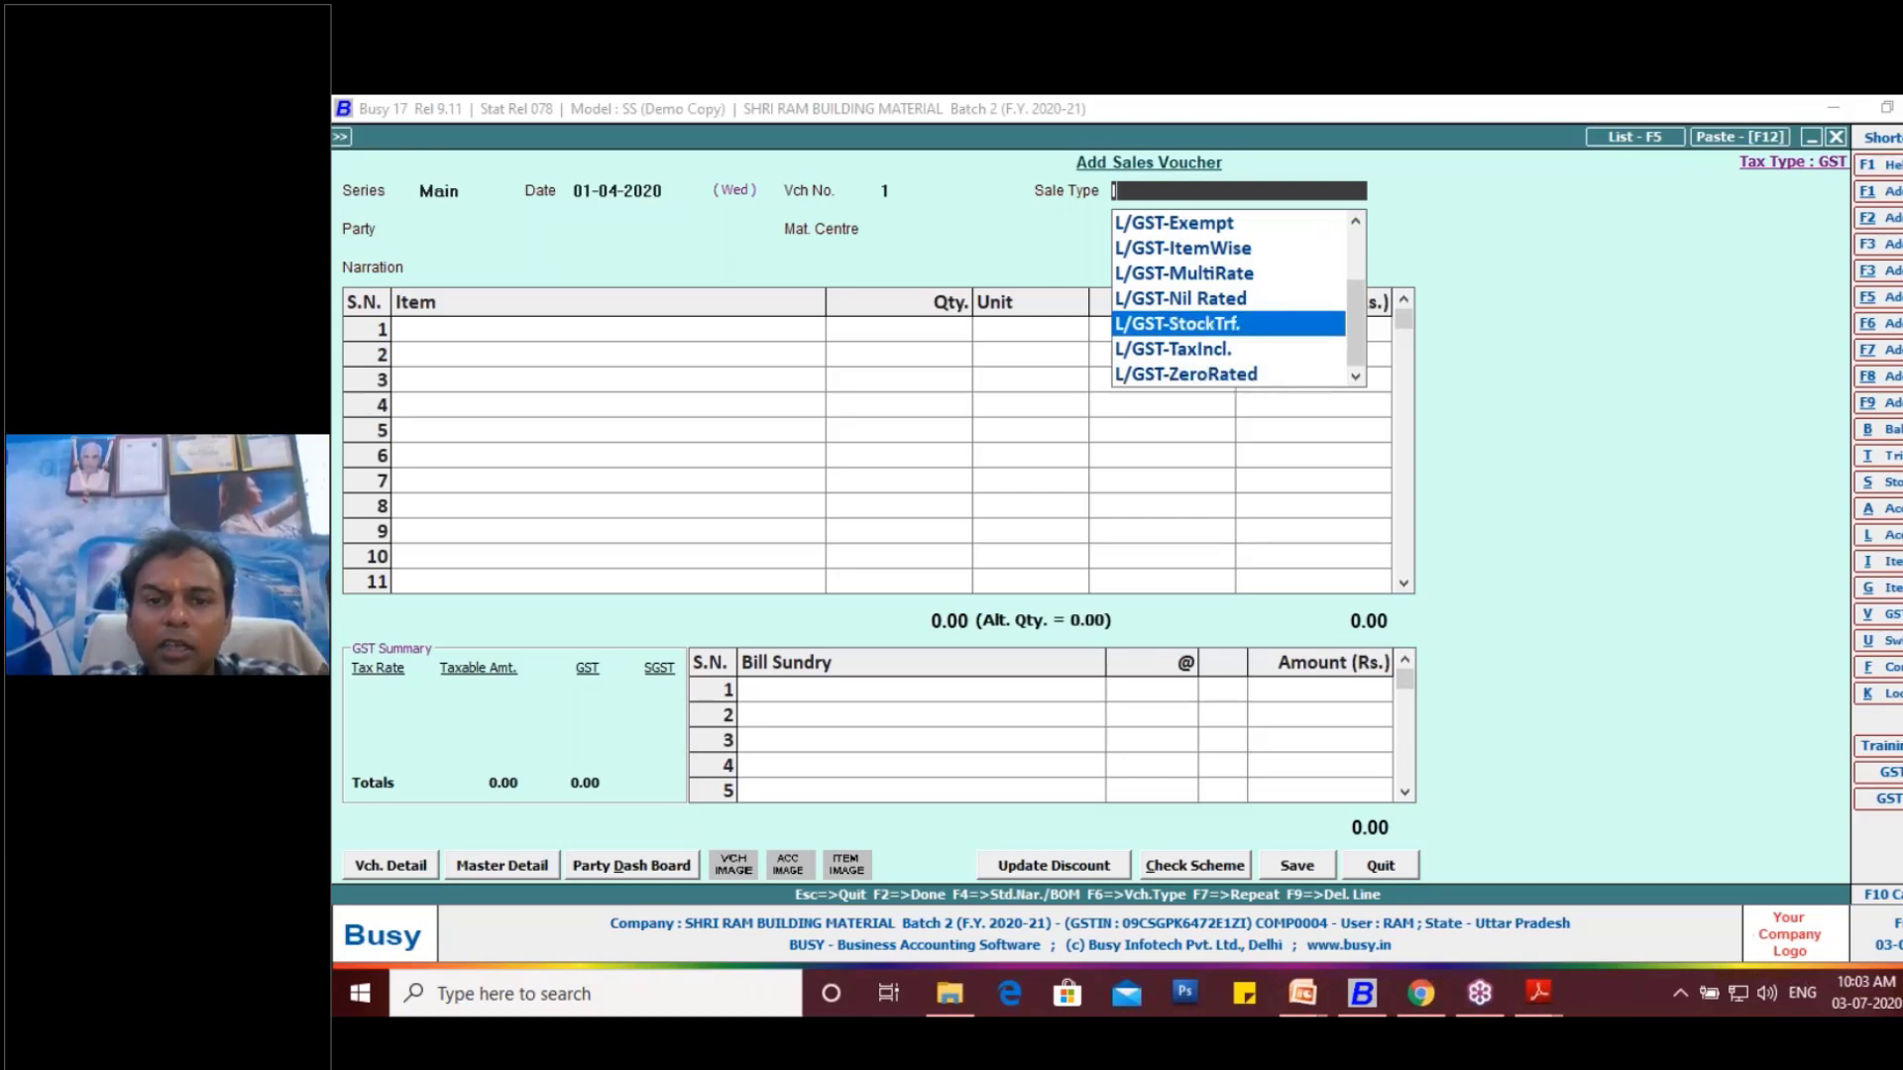
key(Up)
key(Up)
key(Up)
key(Down)
key(Down)
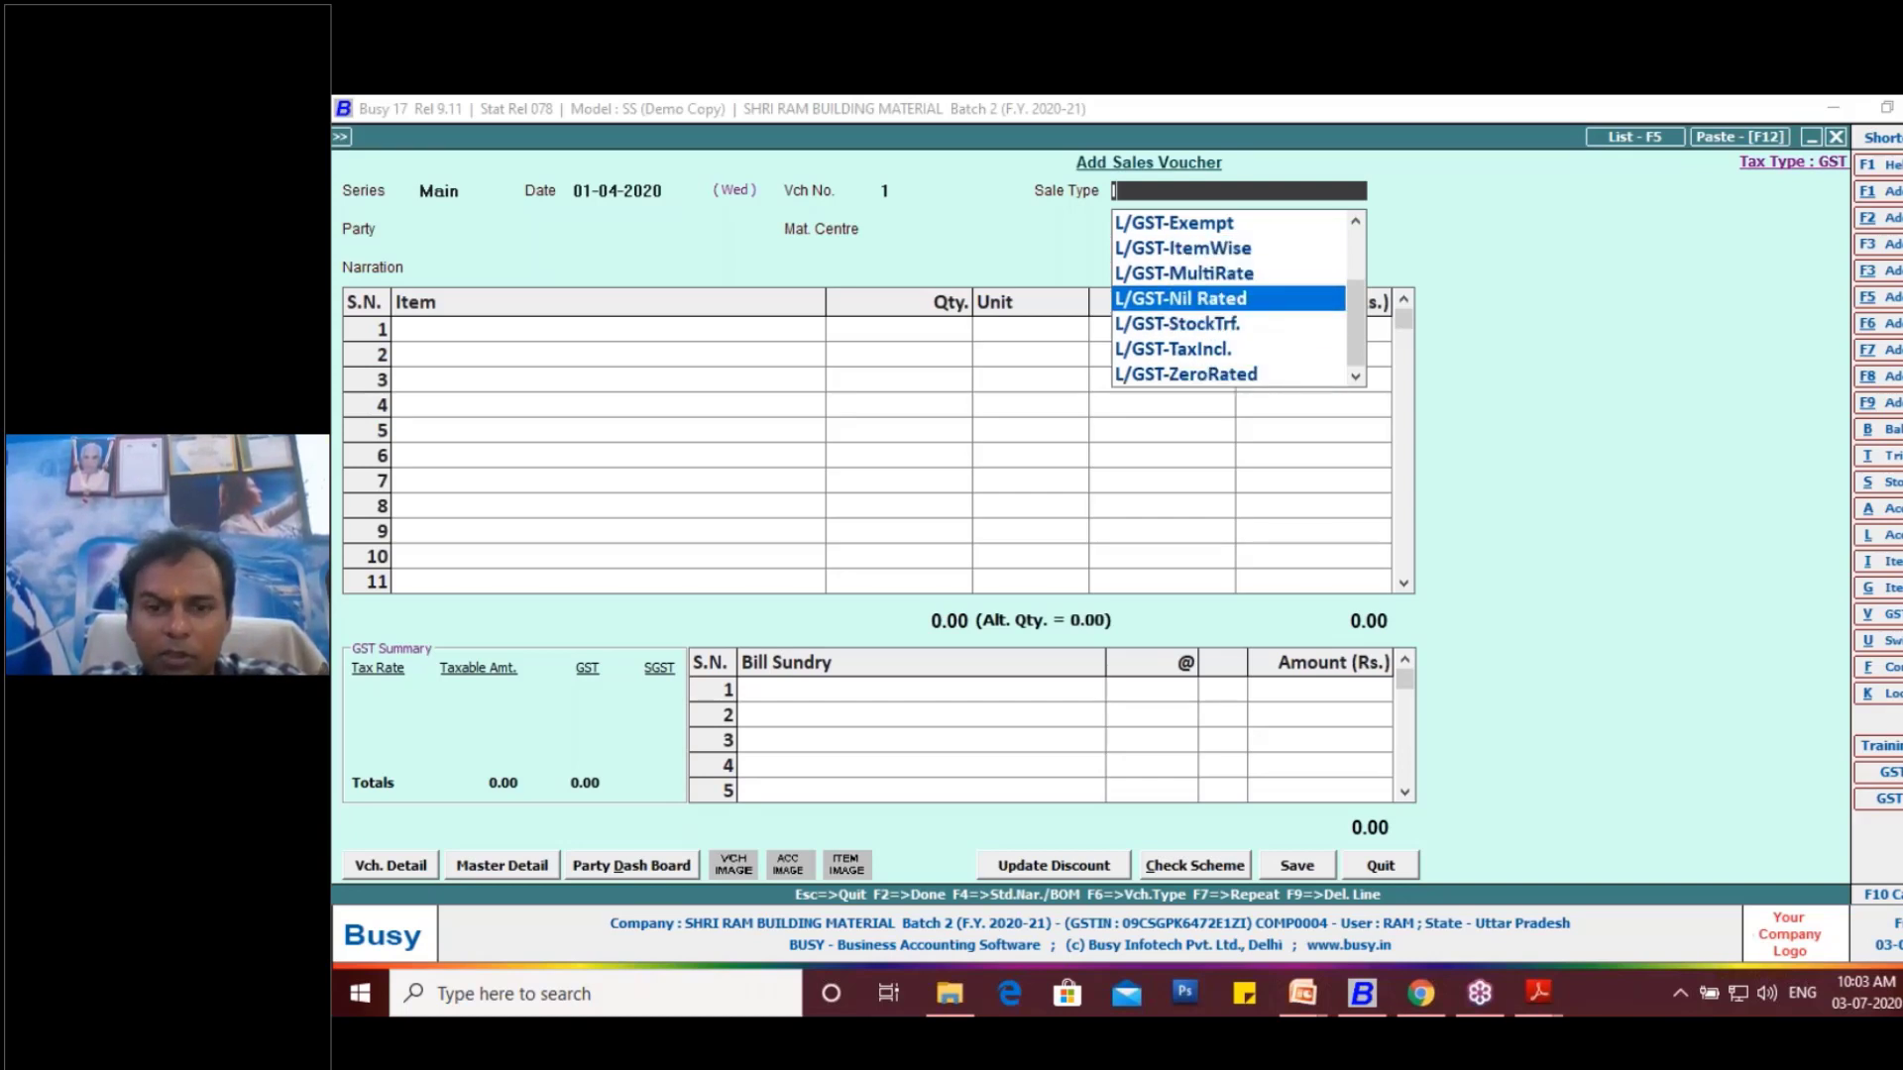
key(Down)
key(Down)
key(Down)
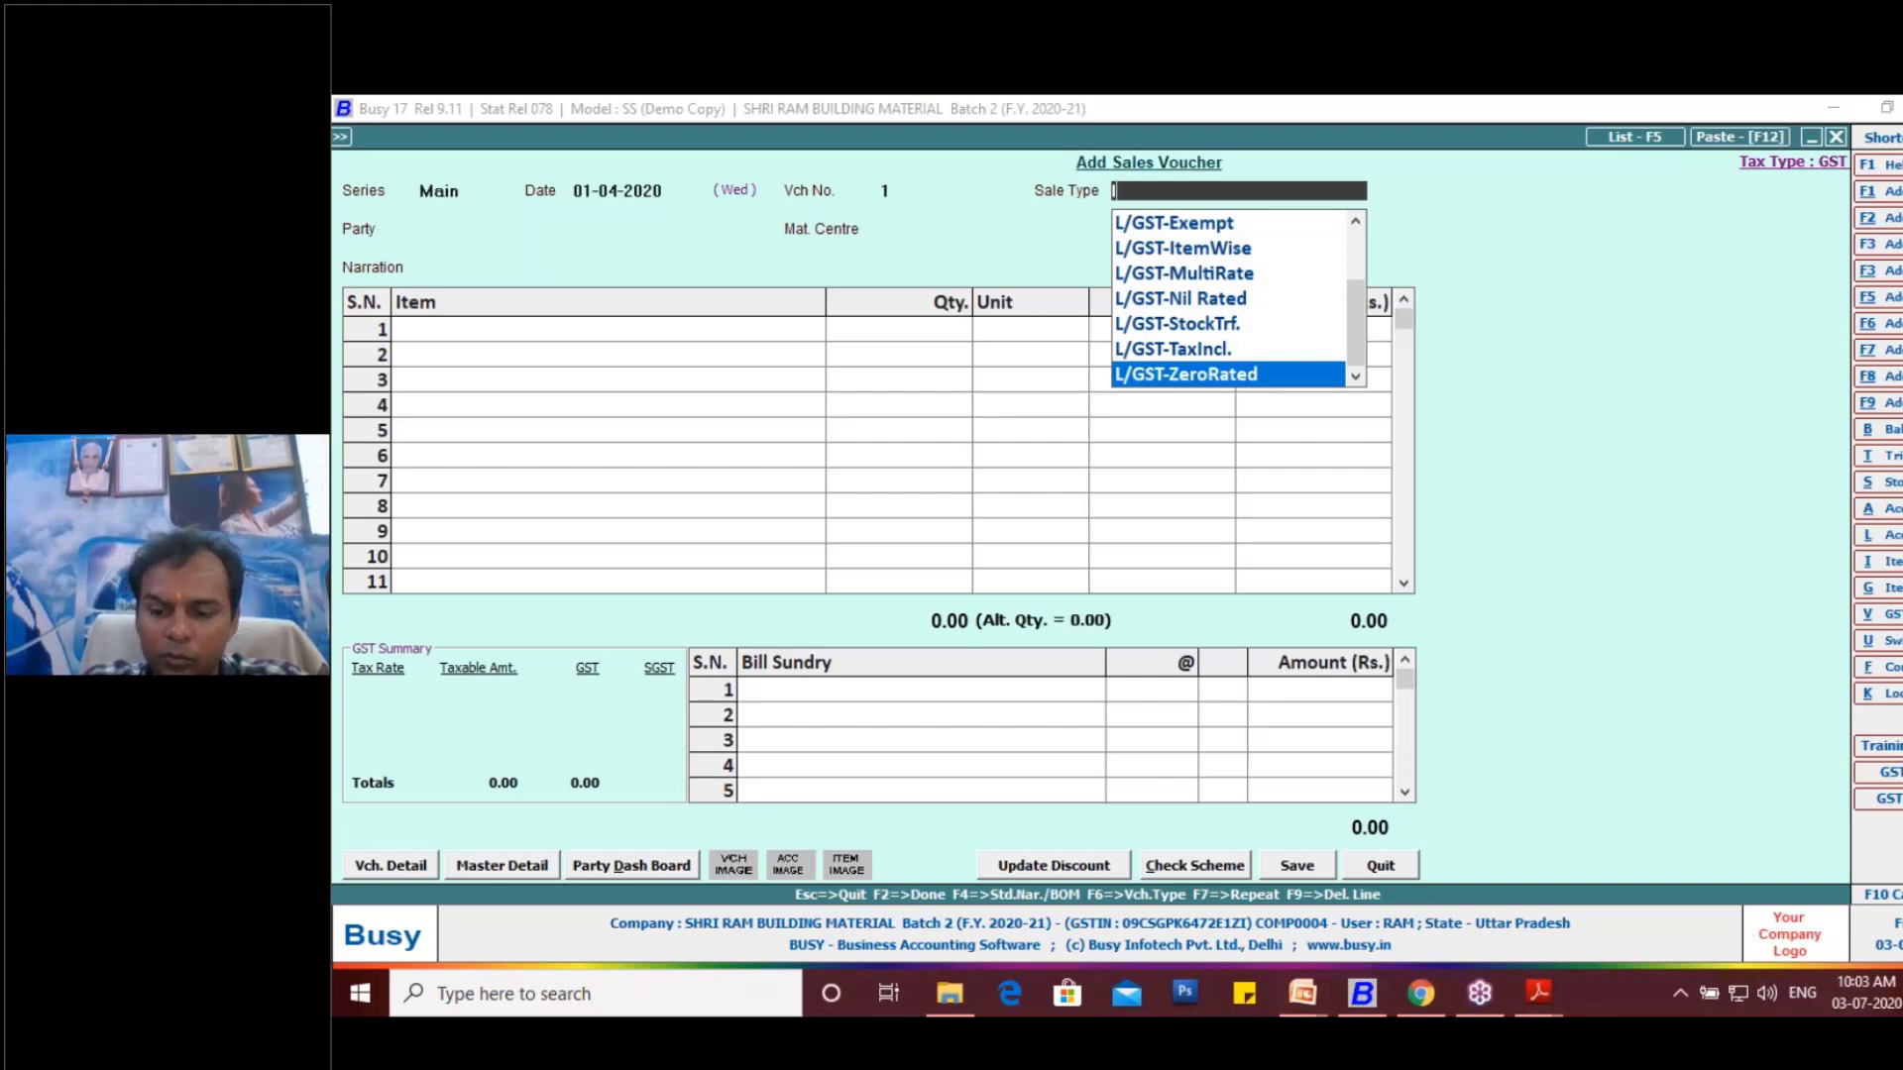
key(Down)
- Filter the sale types by 28 and set the sales voucher's sale type to L/GST-28%
text(28)
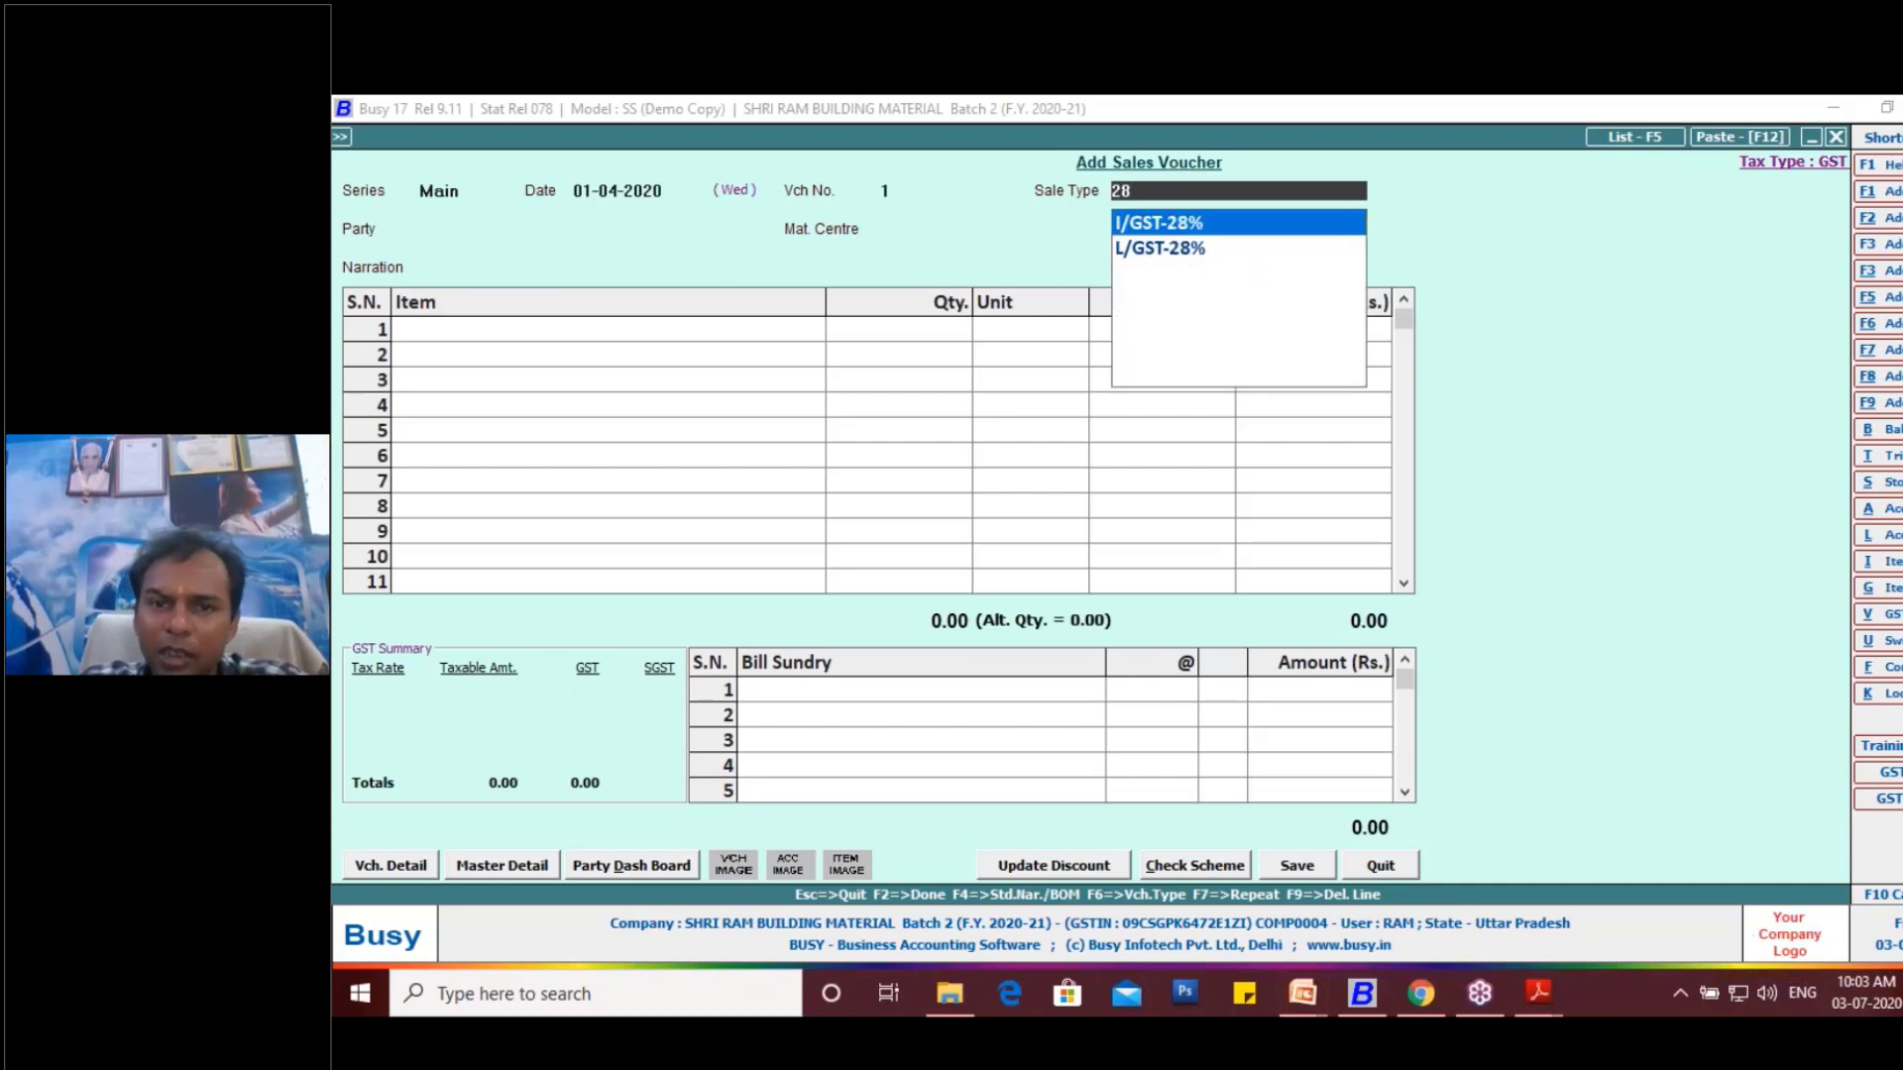
key(Down)
key(Up)
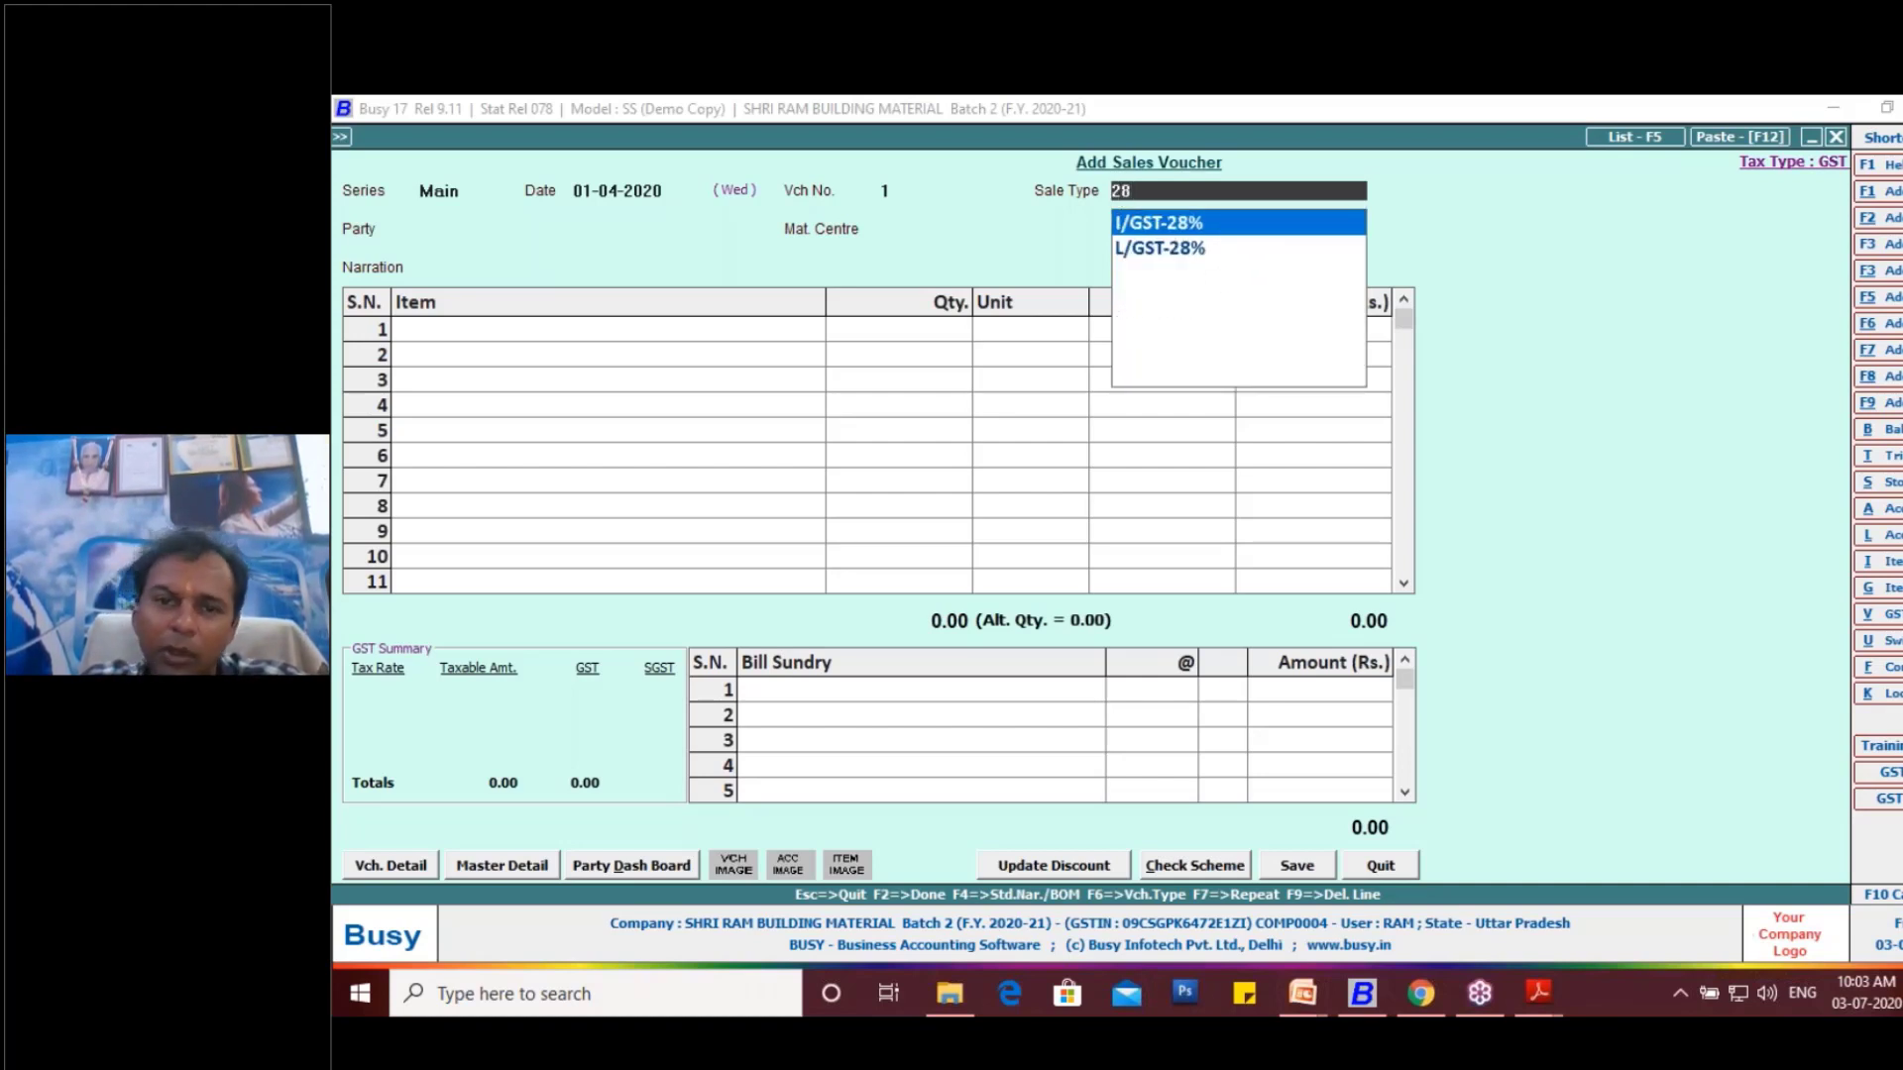
key(Down)
key(Up)
key(Down)
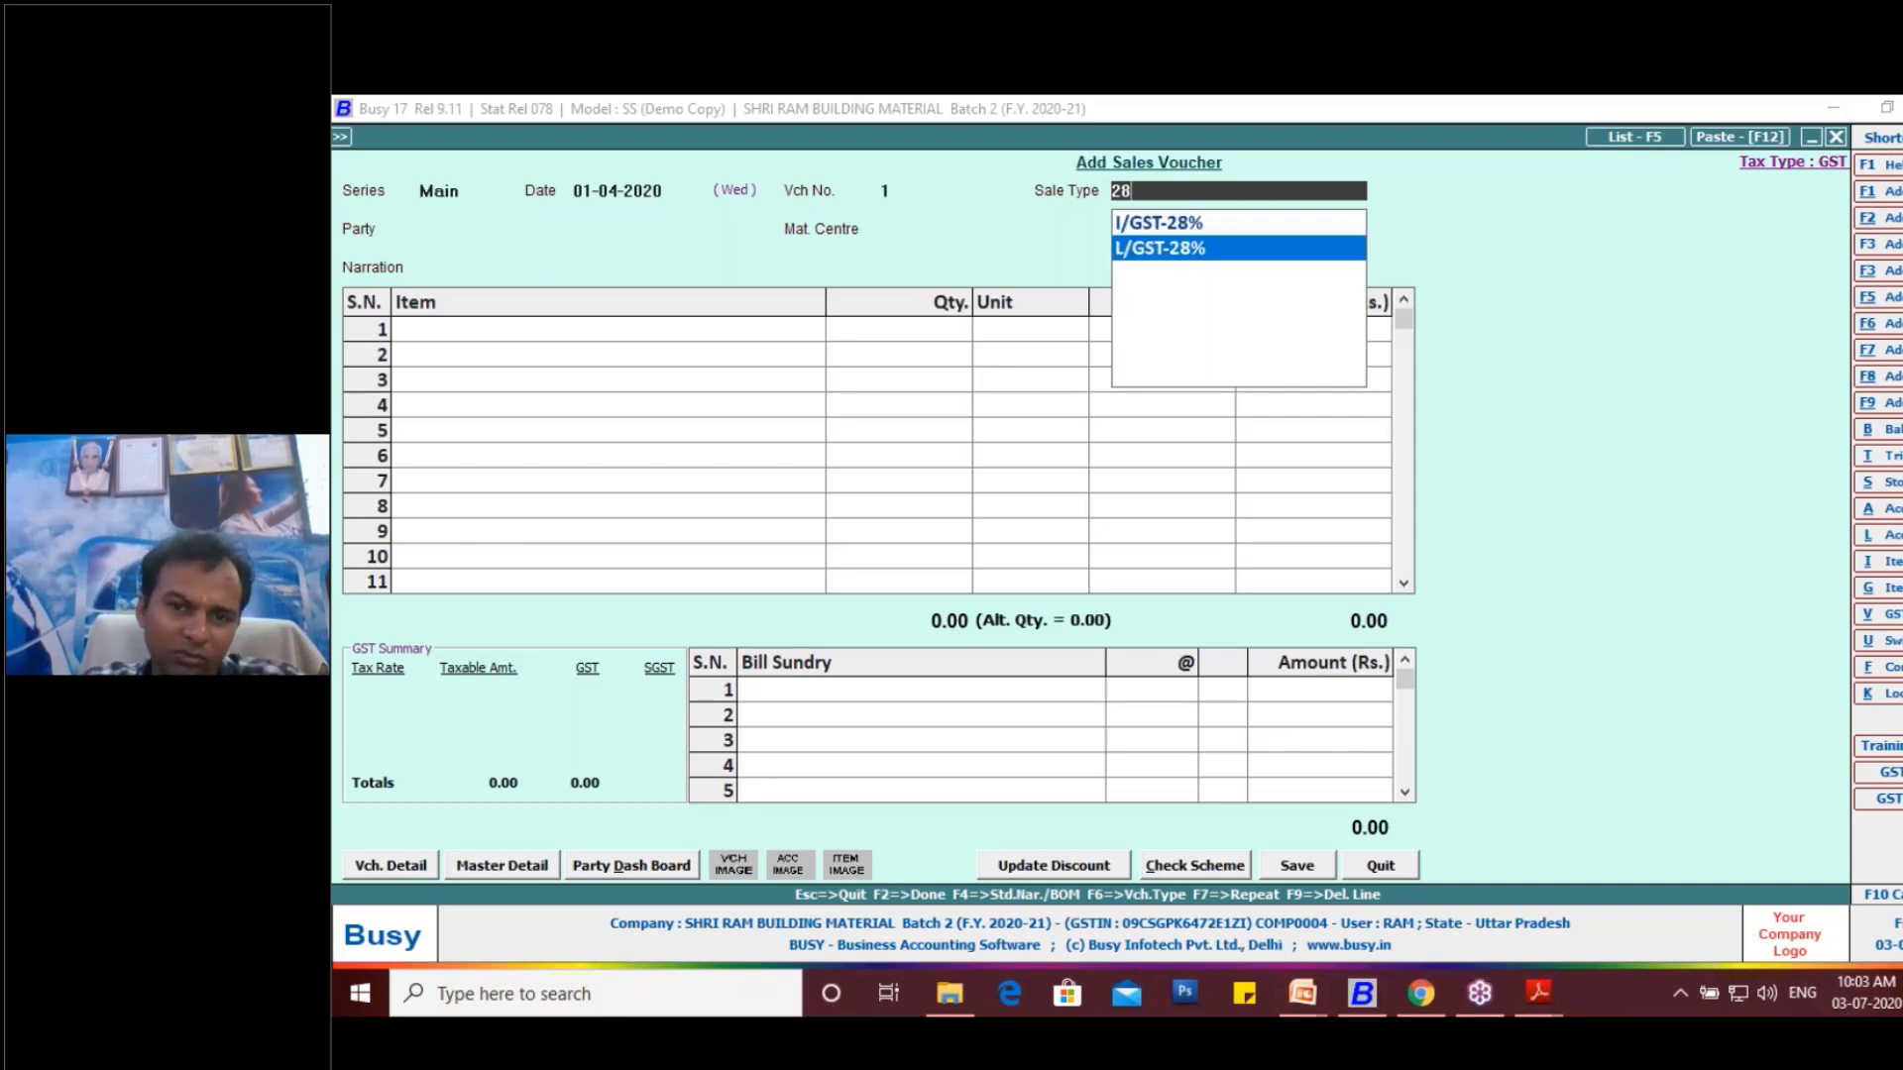
key(Return)
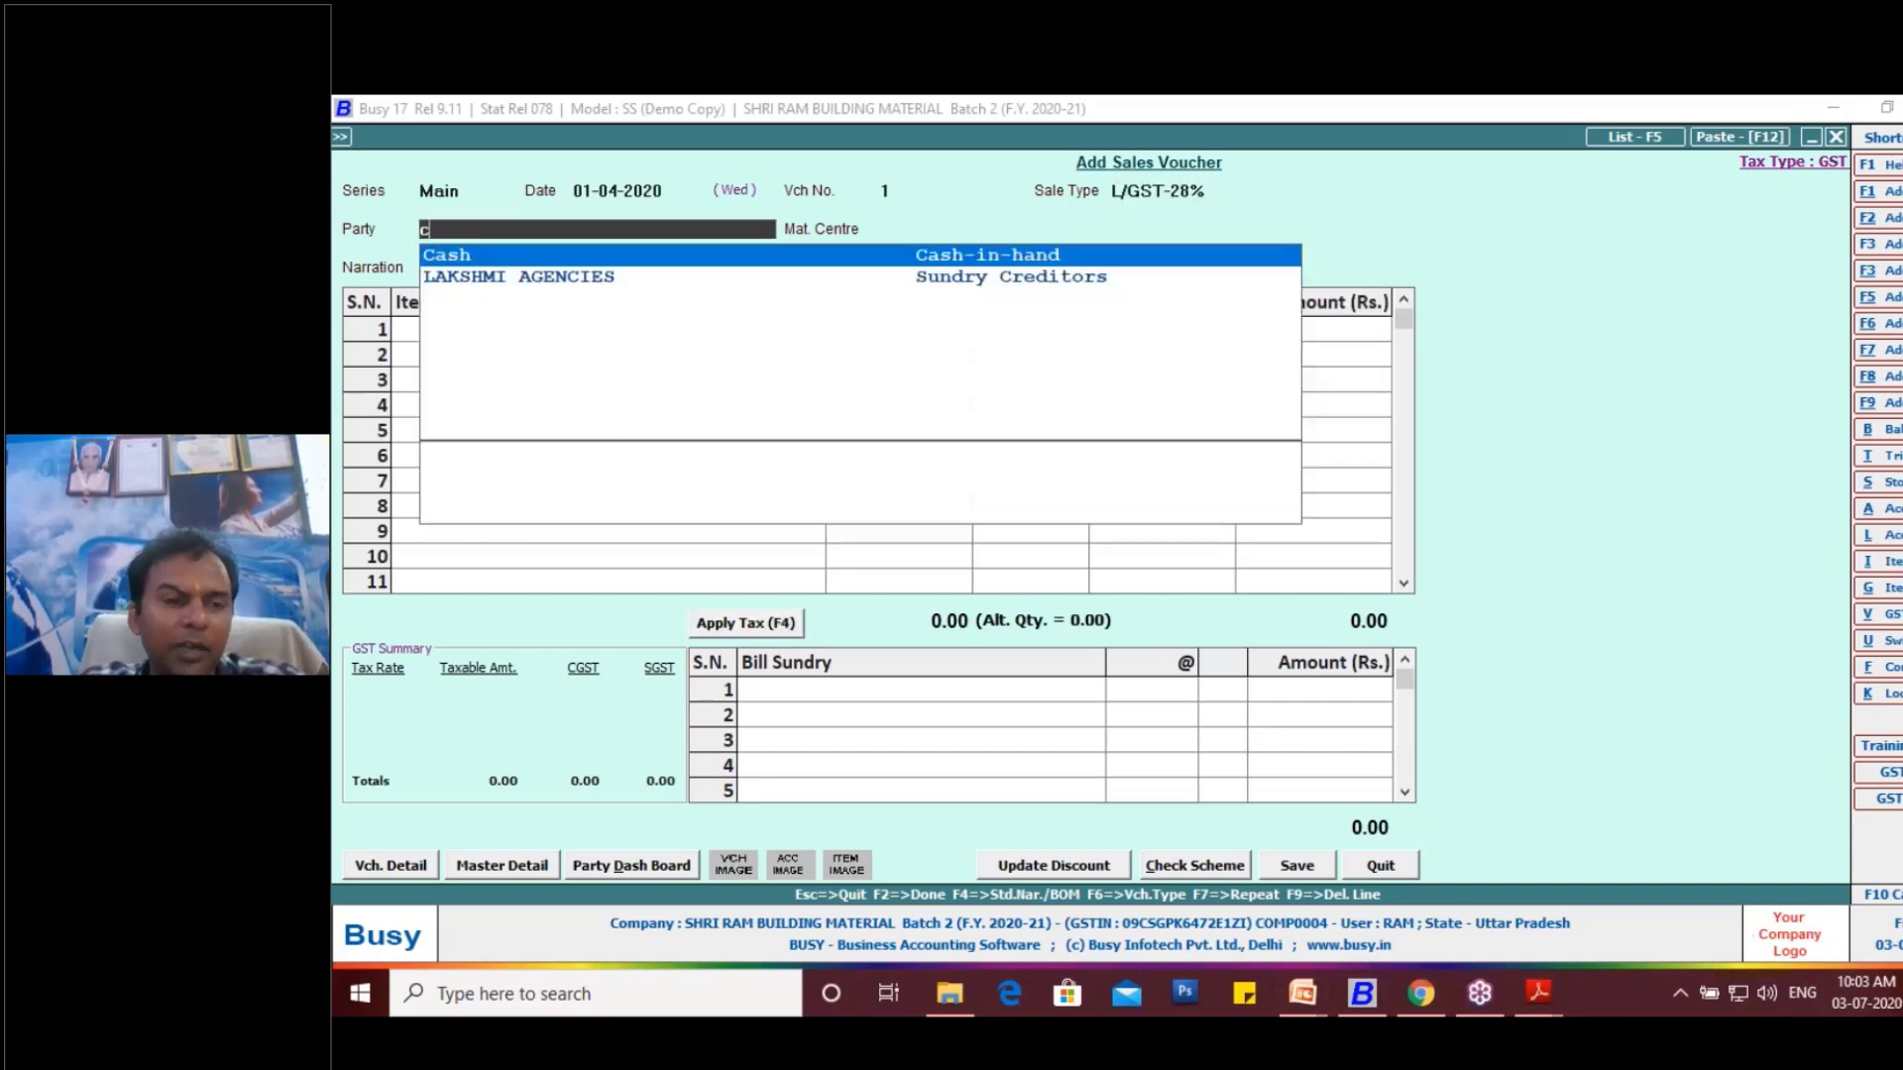
- Set Cash as the party with Main Store as the material centre, and select "Ambuja Cement PPC Yellow Bag ." as the first item
key(Return)
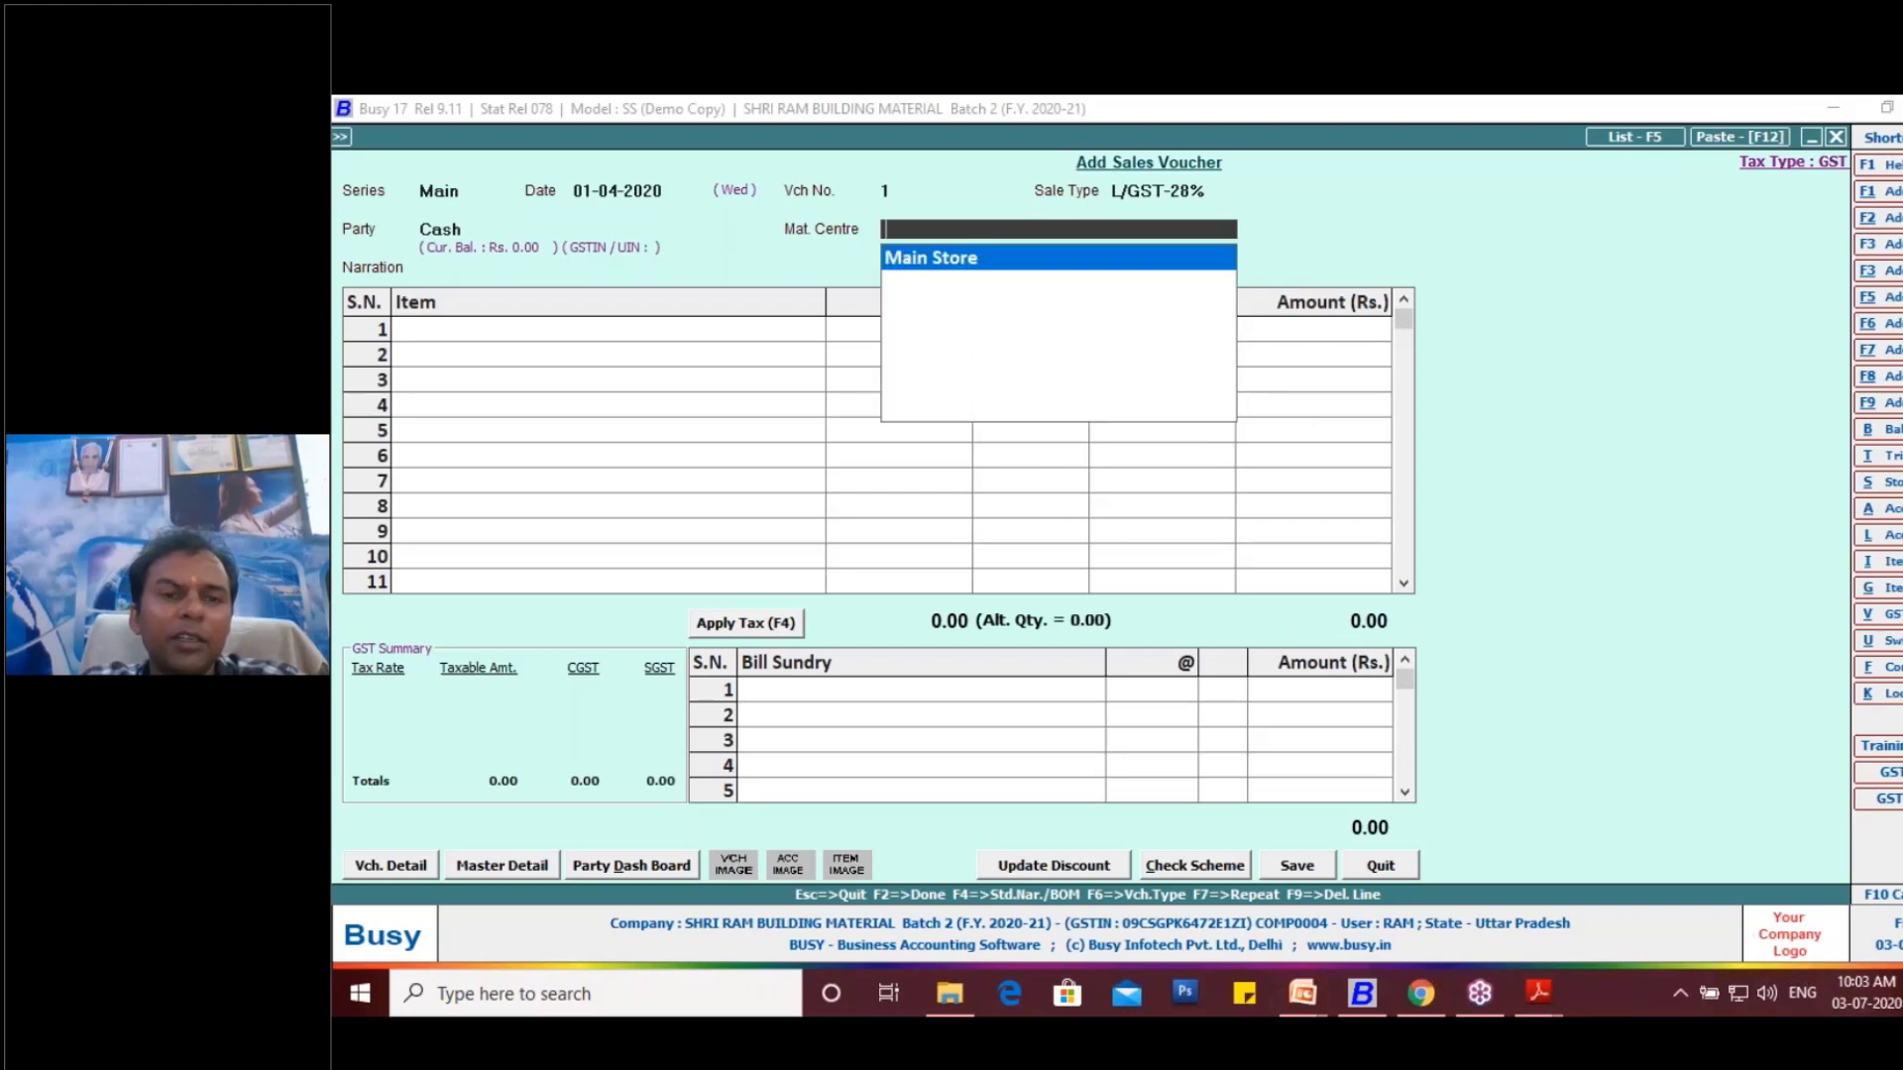
key(Return)
key(Return)
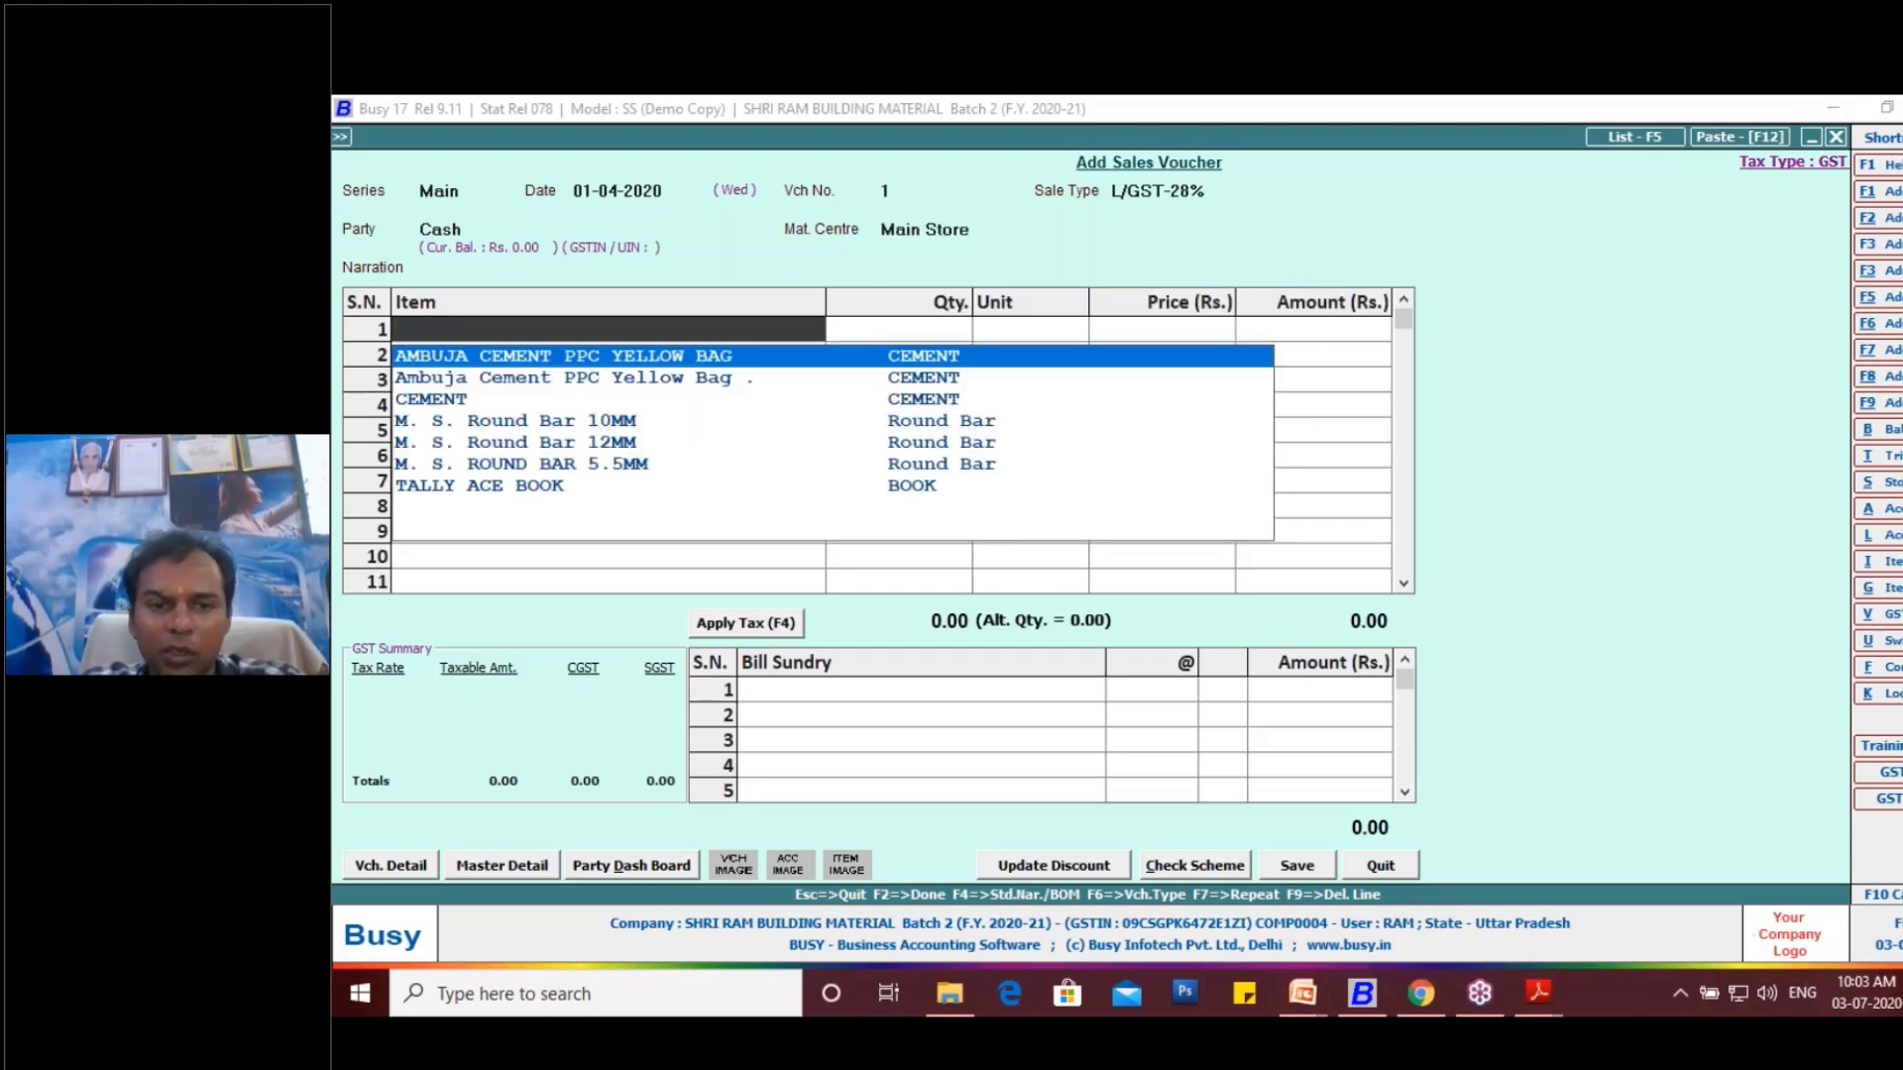
key(Down)
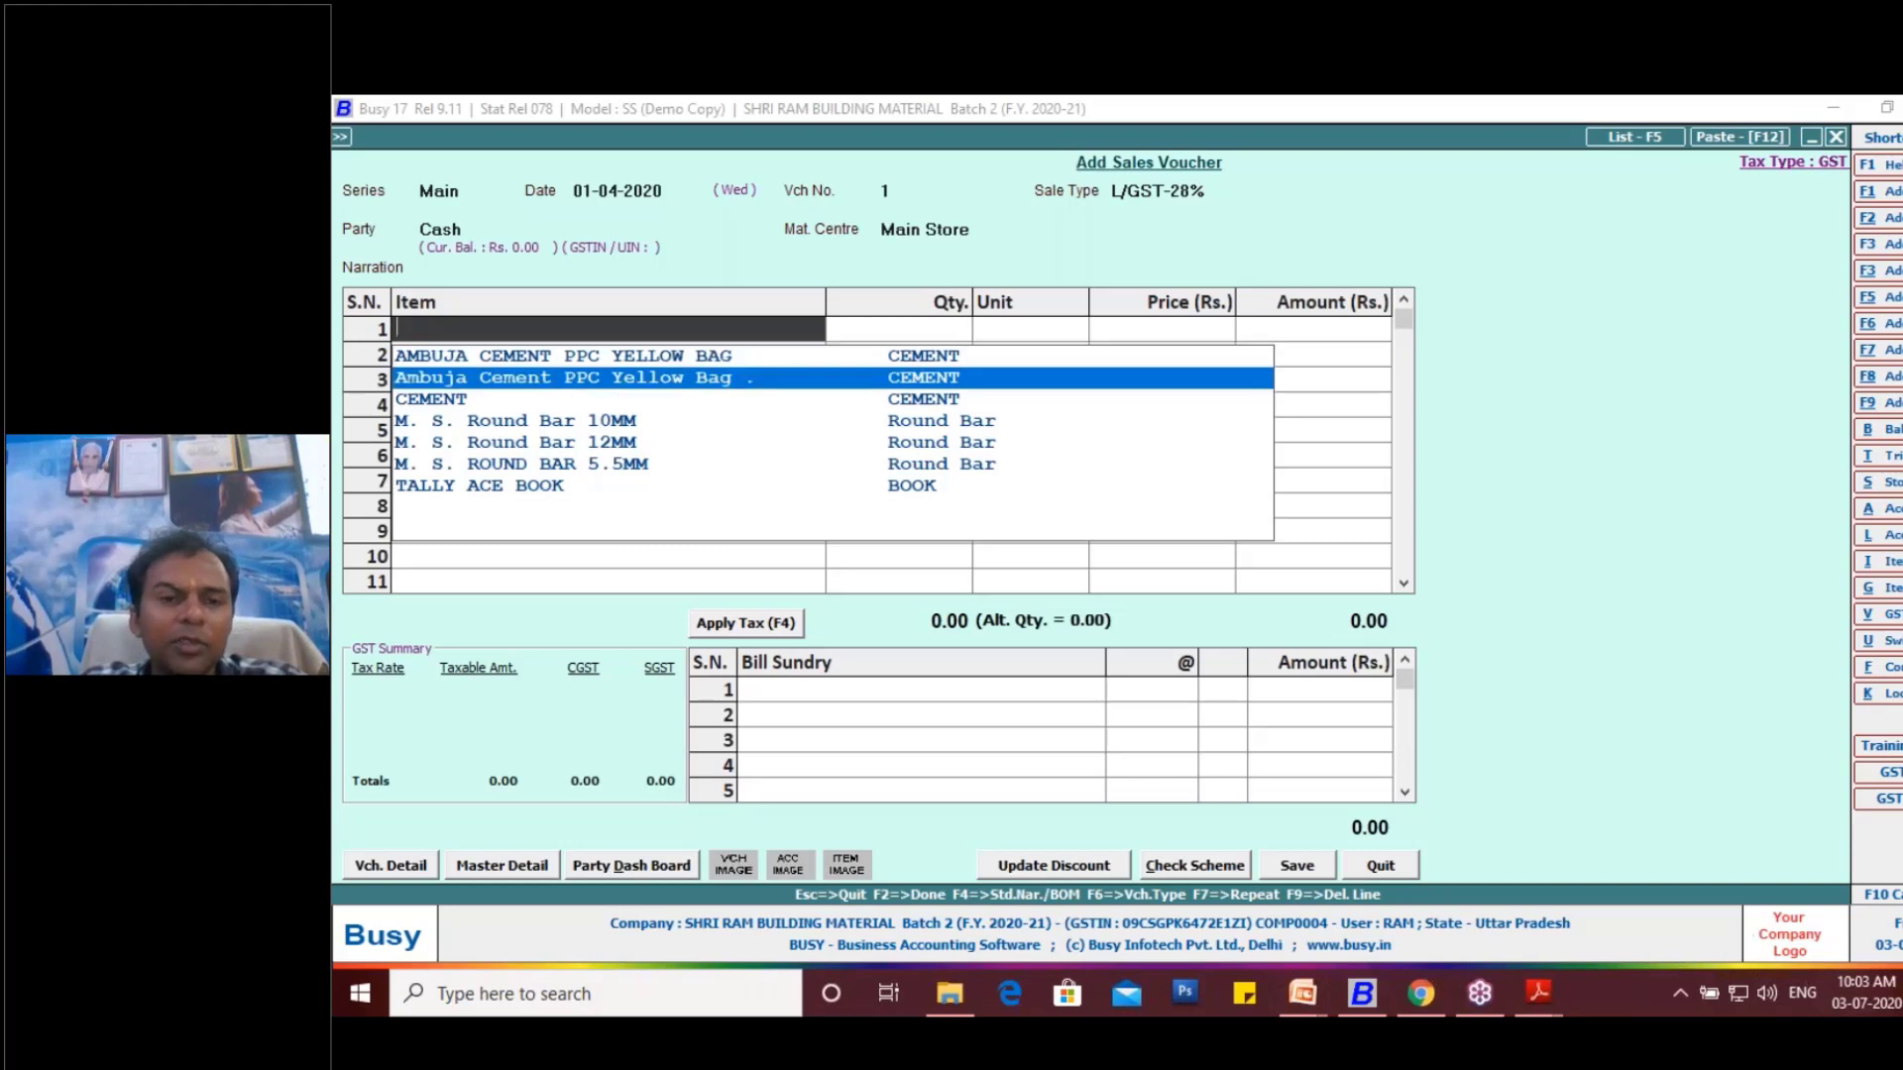
key(Return)
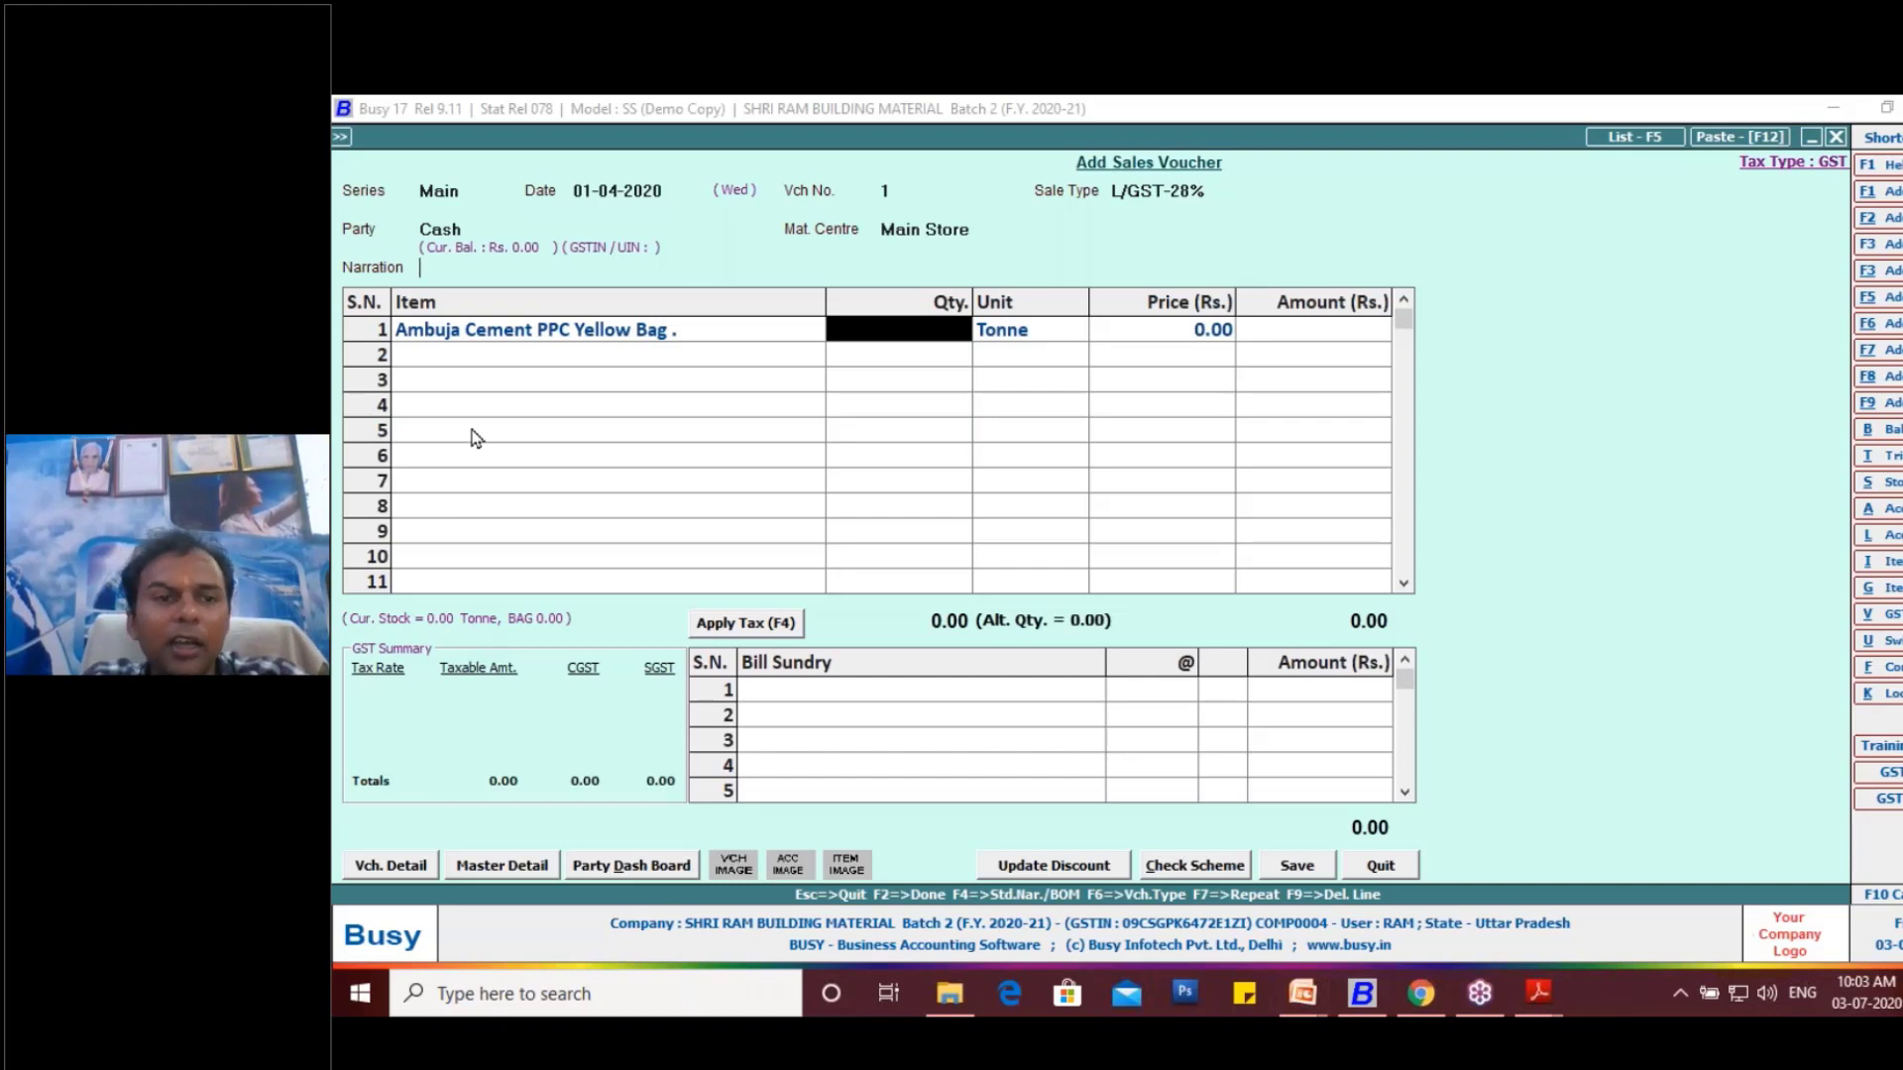
- Change the sales voucher date to 26-04-2020, keeping the voucher number, sale type, party and material centre
key(Escape)
key(Escape)
key(Escape)
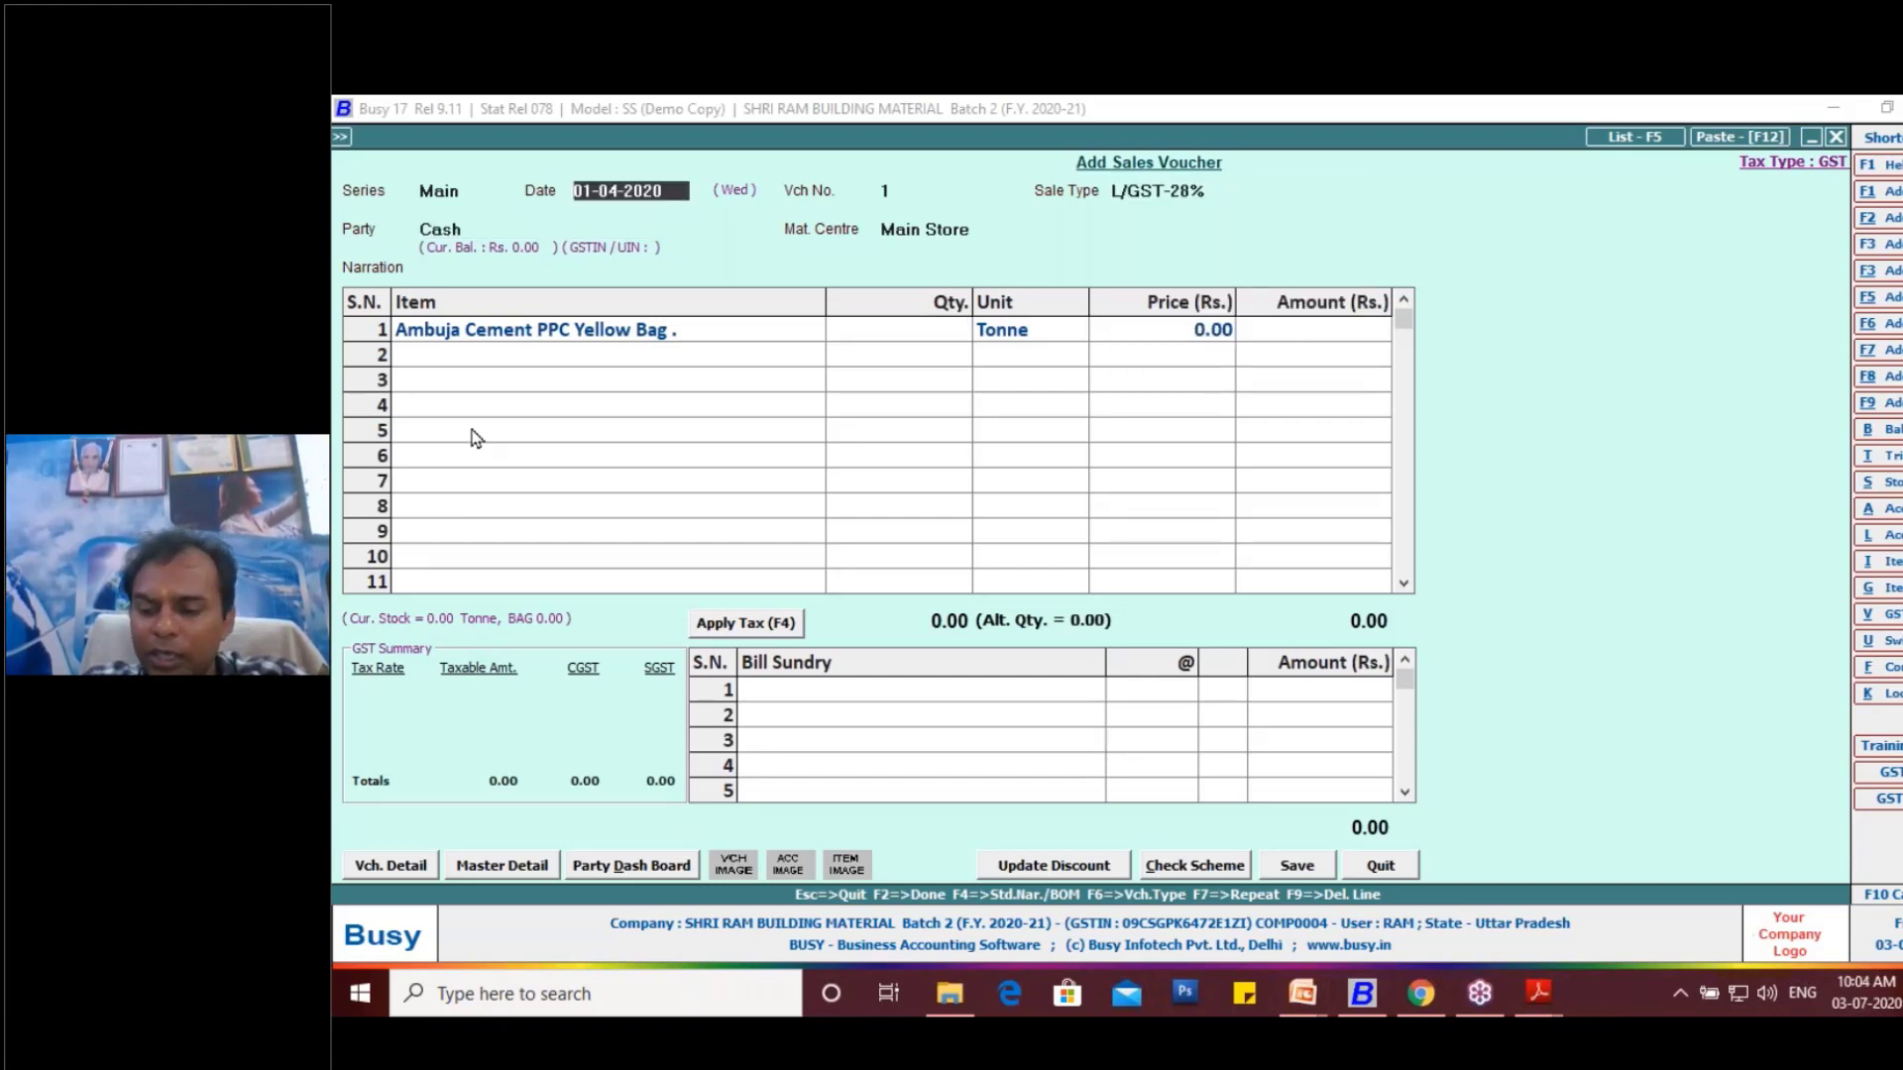
text(26)
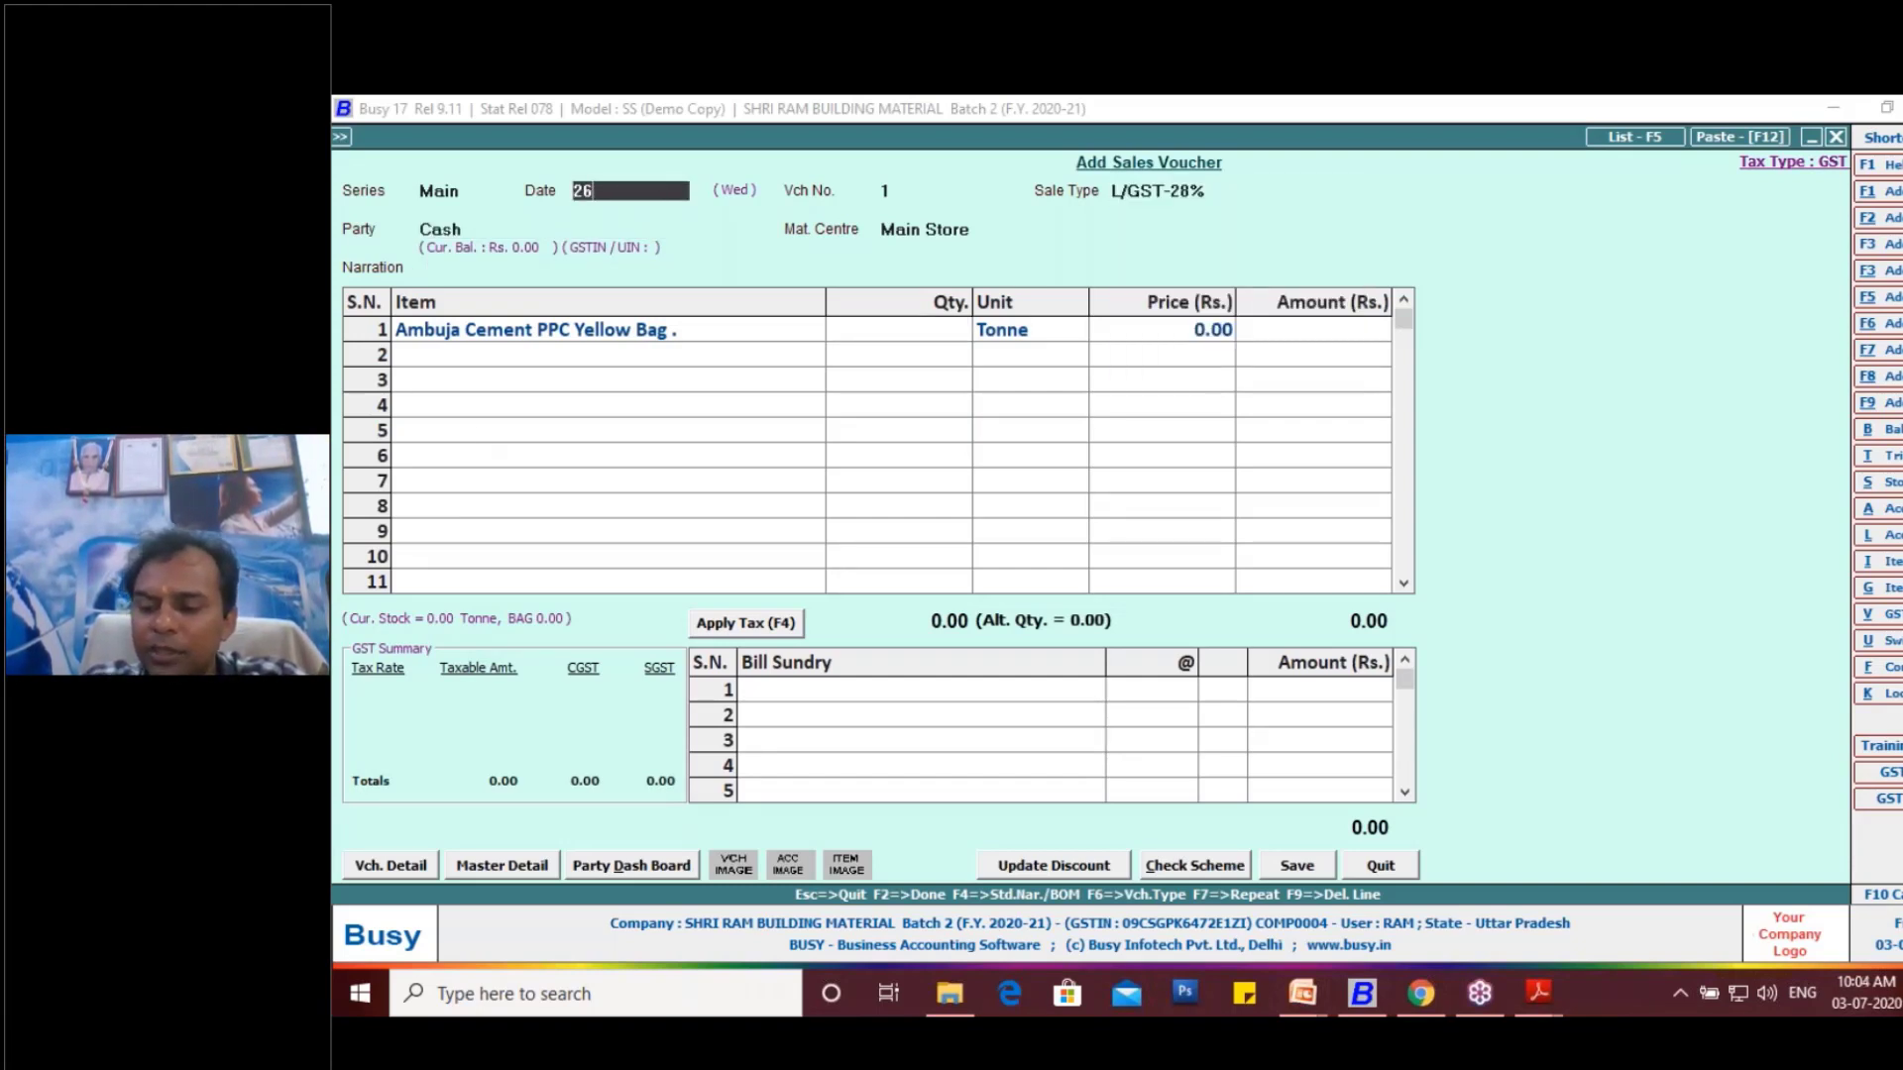
text(-04)
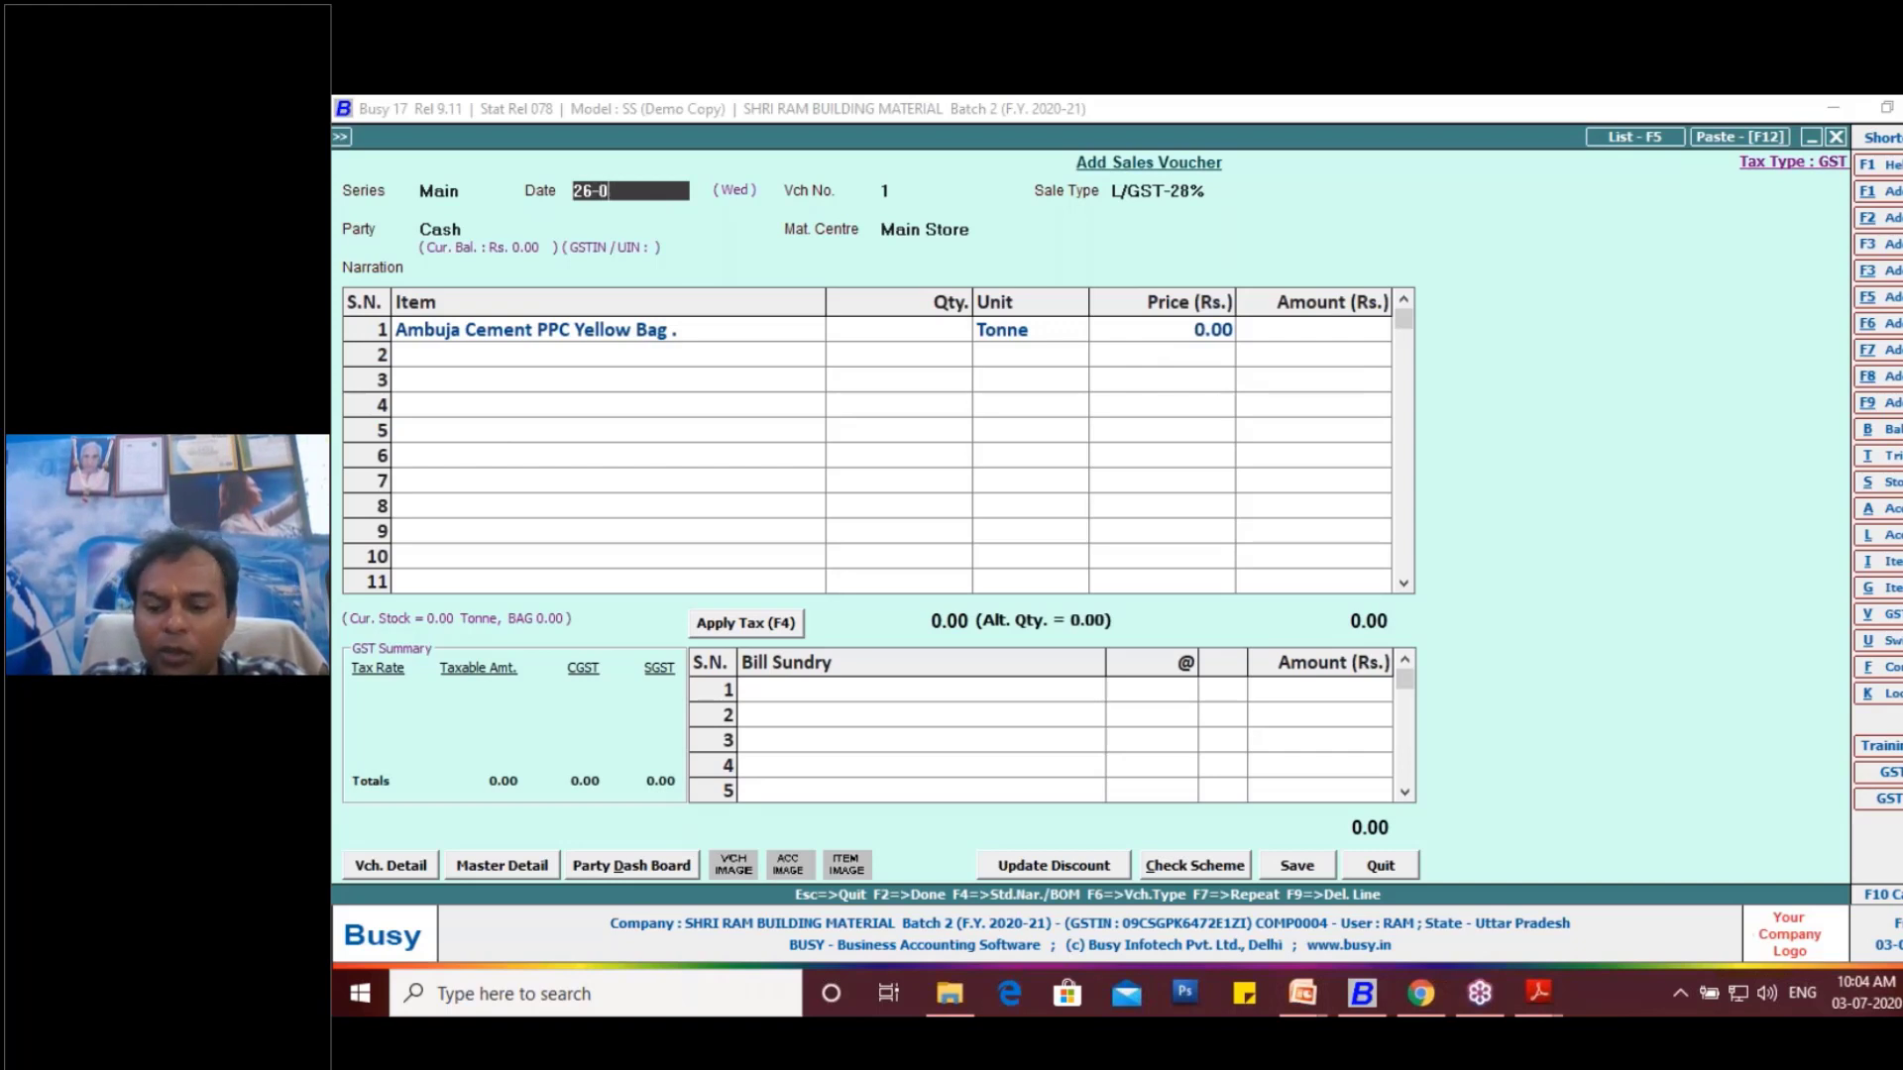
key(Return)
key(Return)
key(Return)
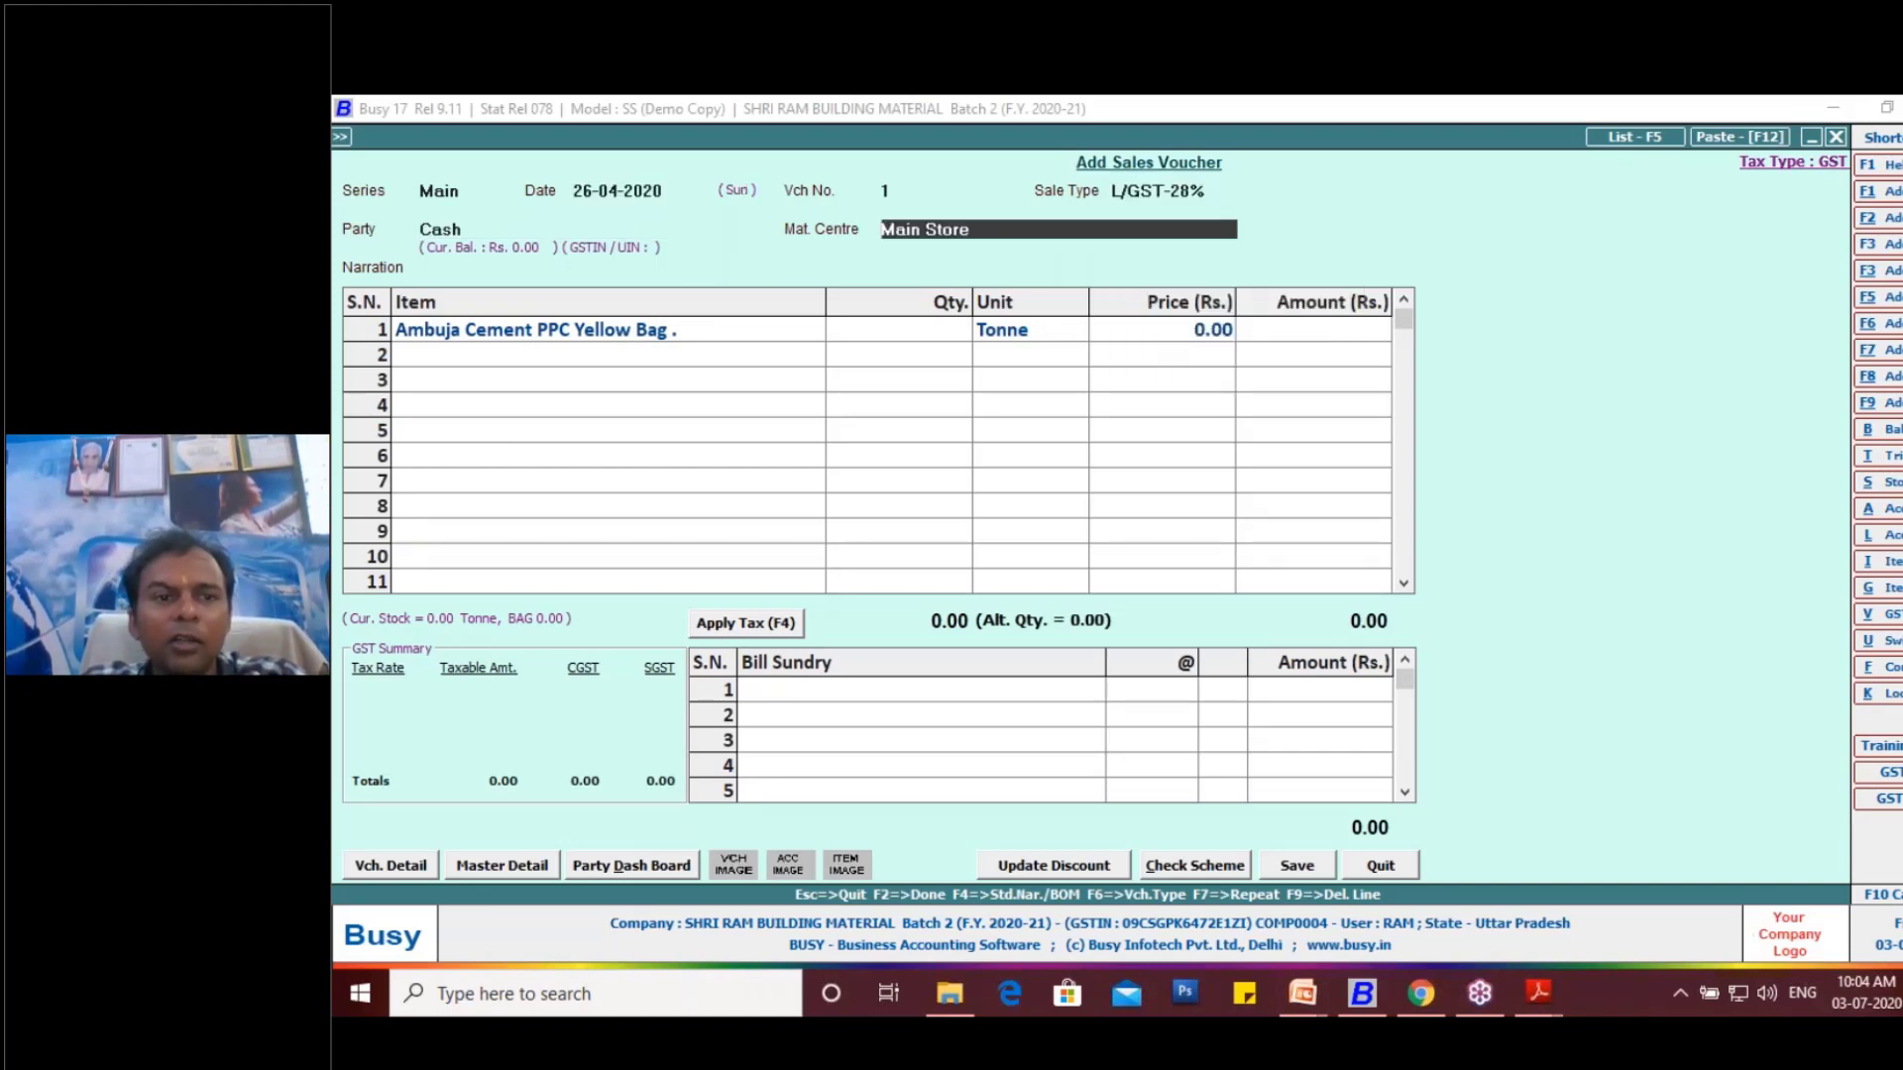
key(Return)
key(Return)
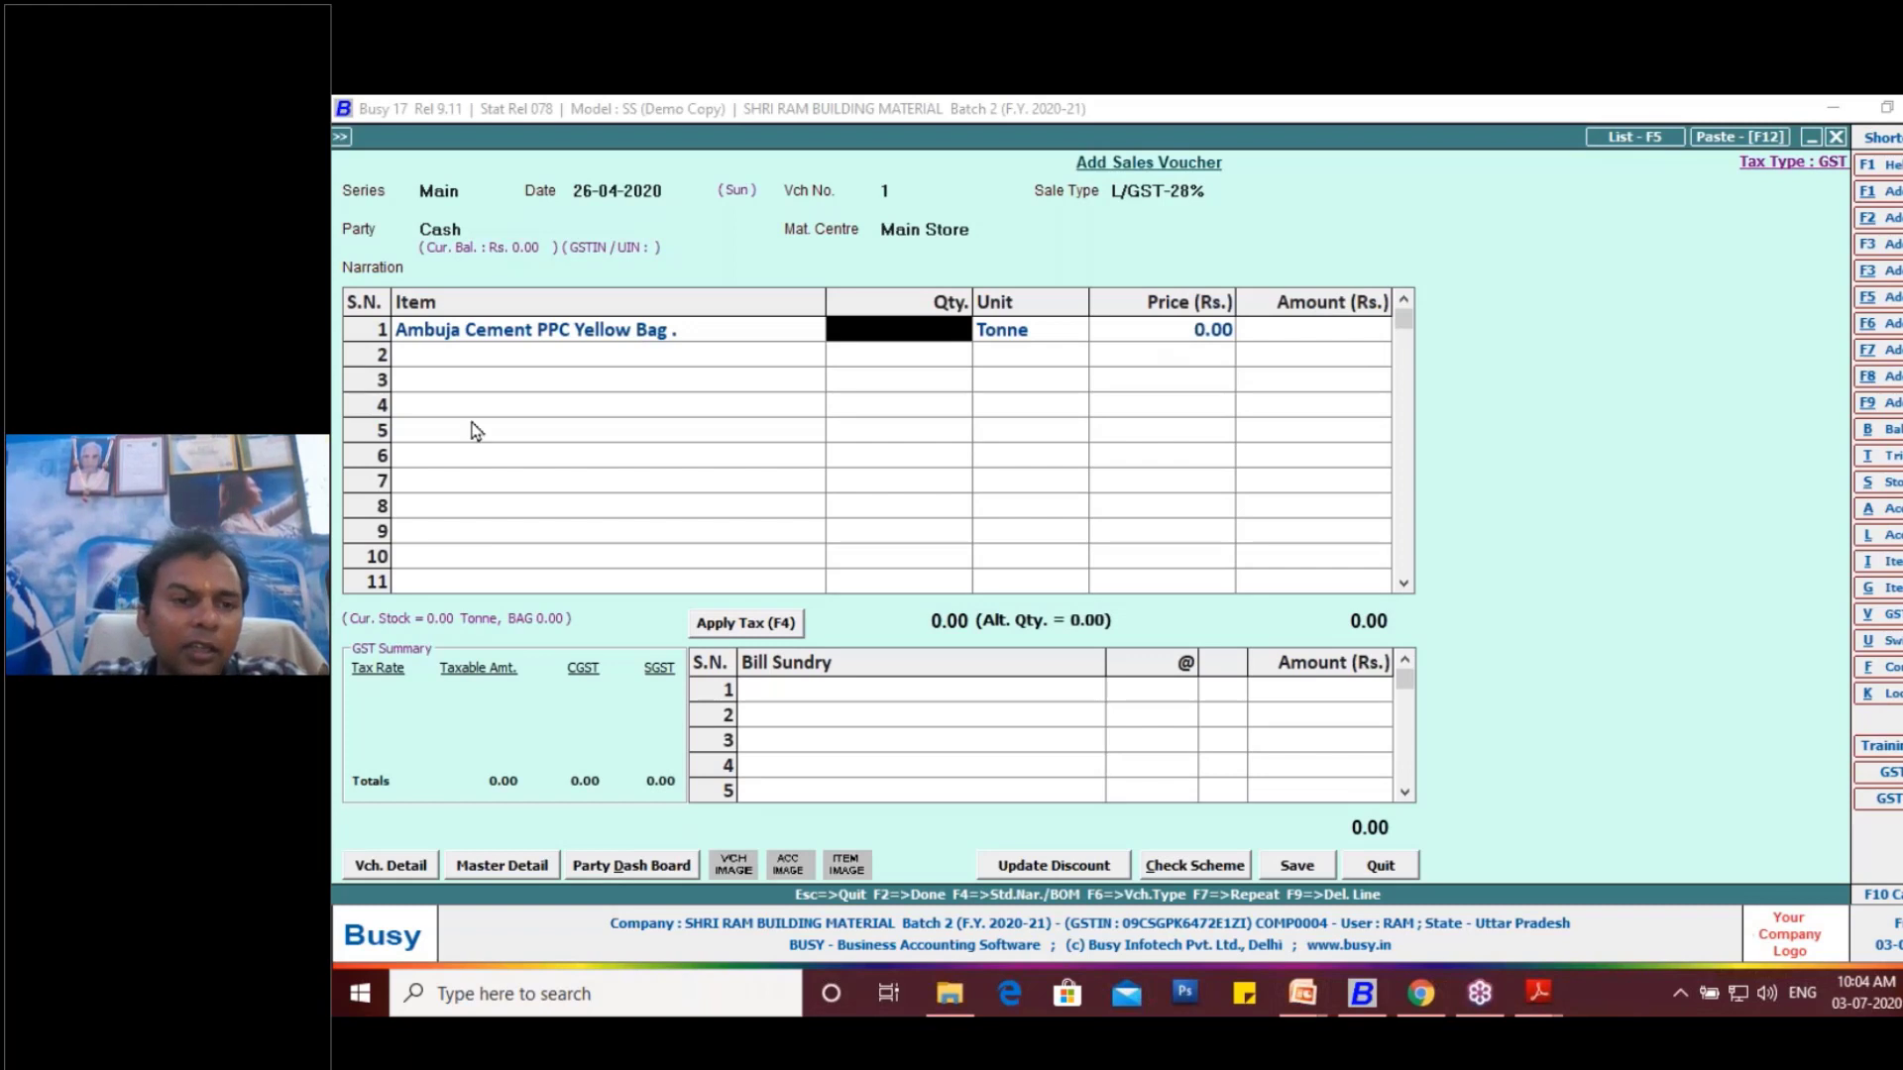
- Delete the first item line and enter AMBUJA CEMENT PPC YELLOW BAG with a quantity of 10
click(526, 337)
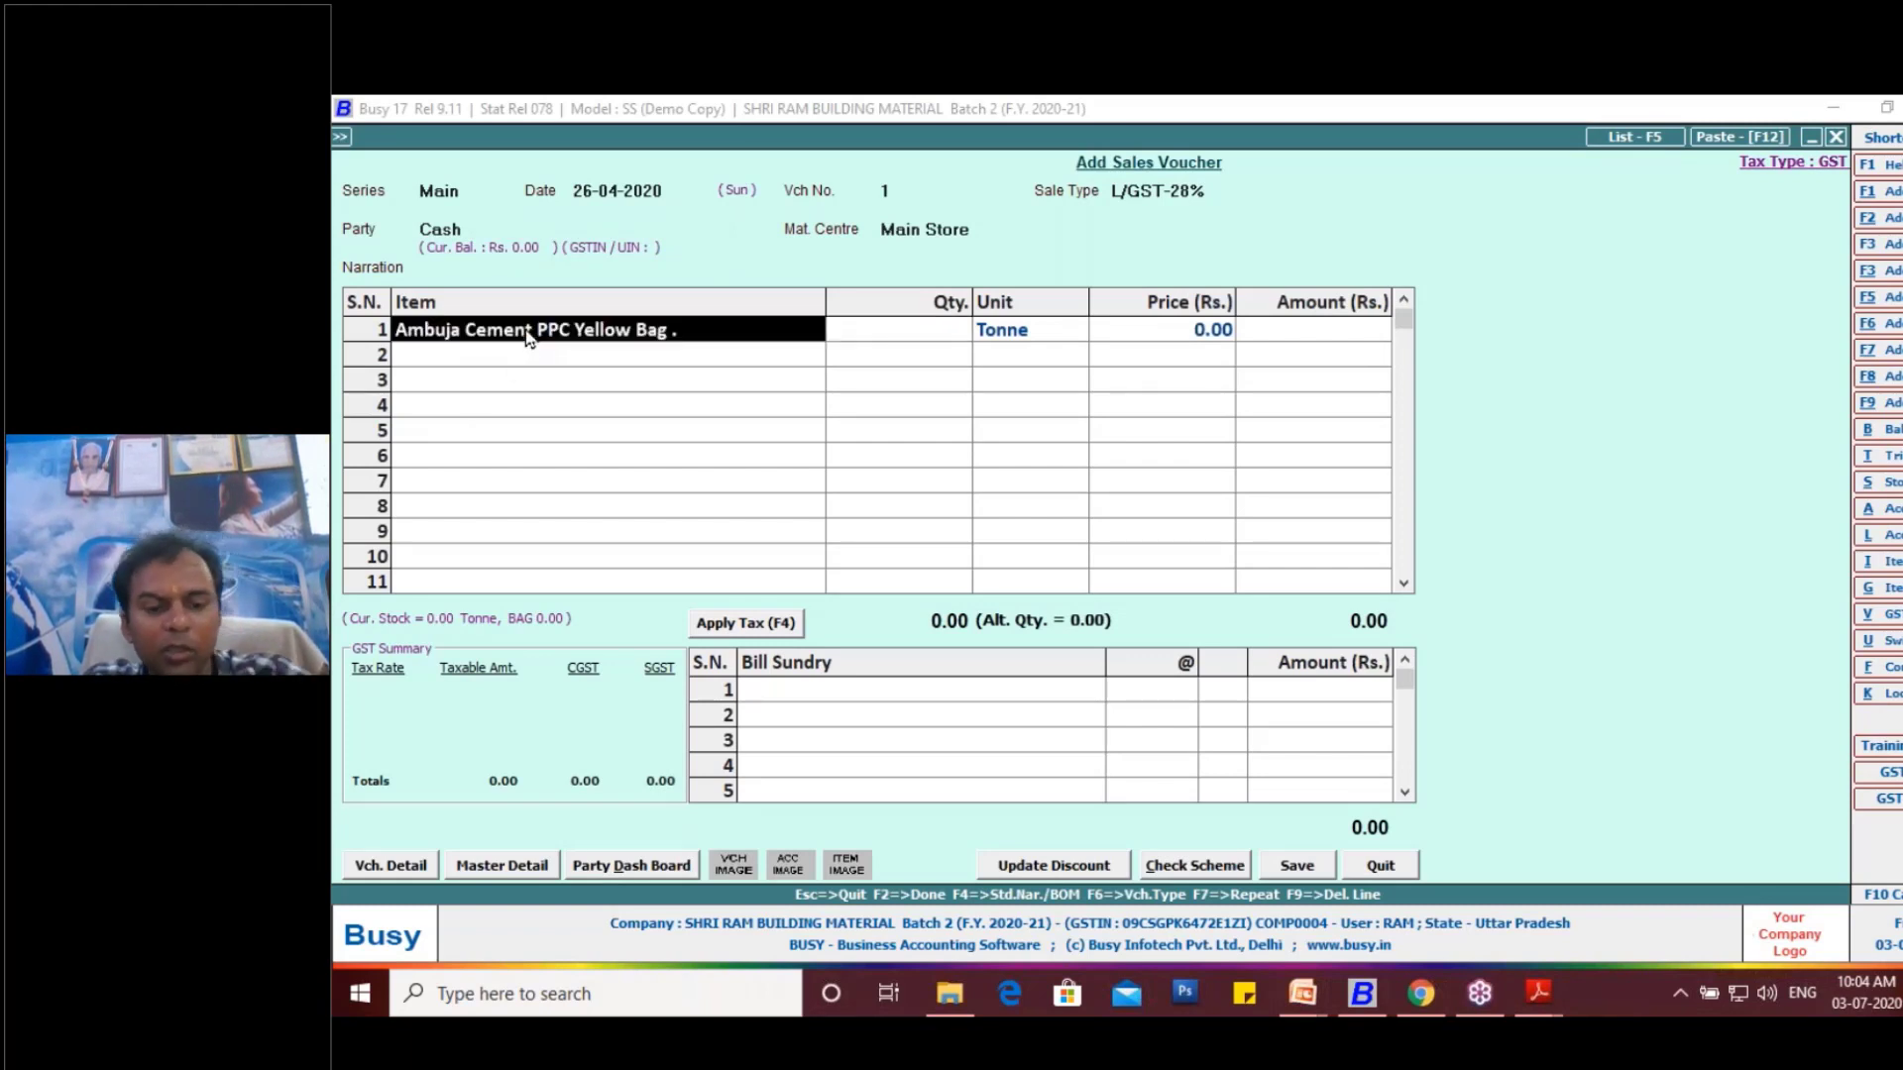
key(F9)
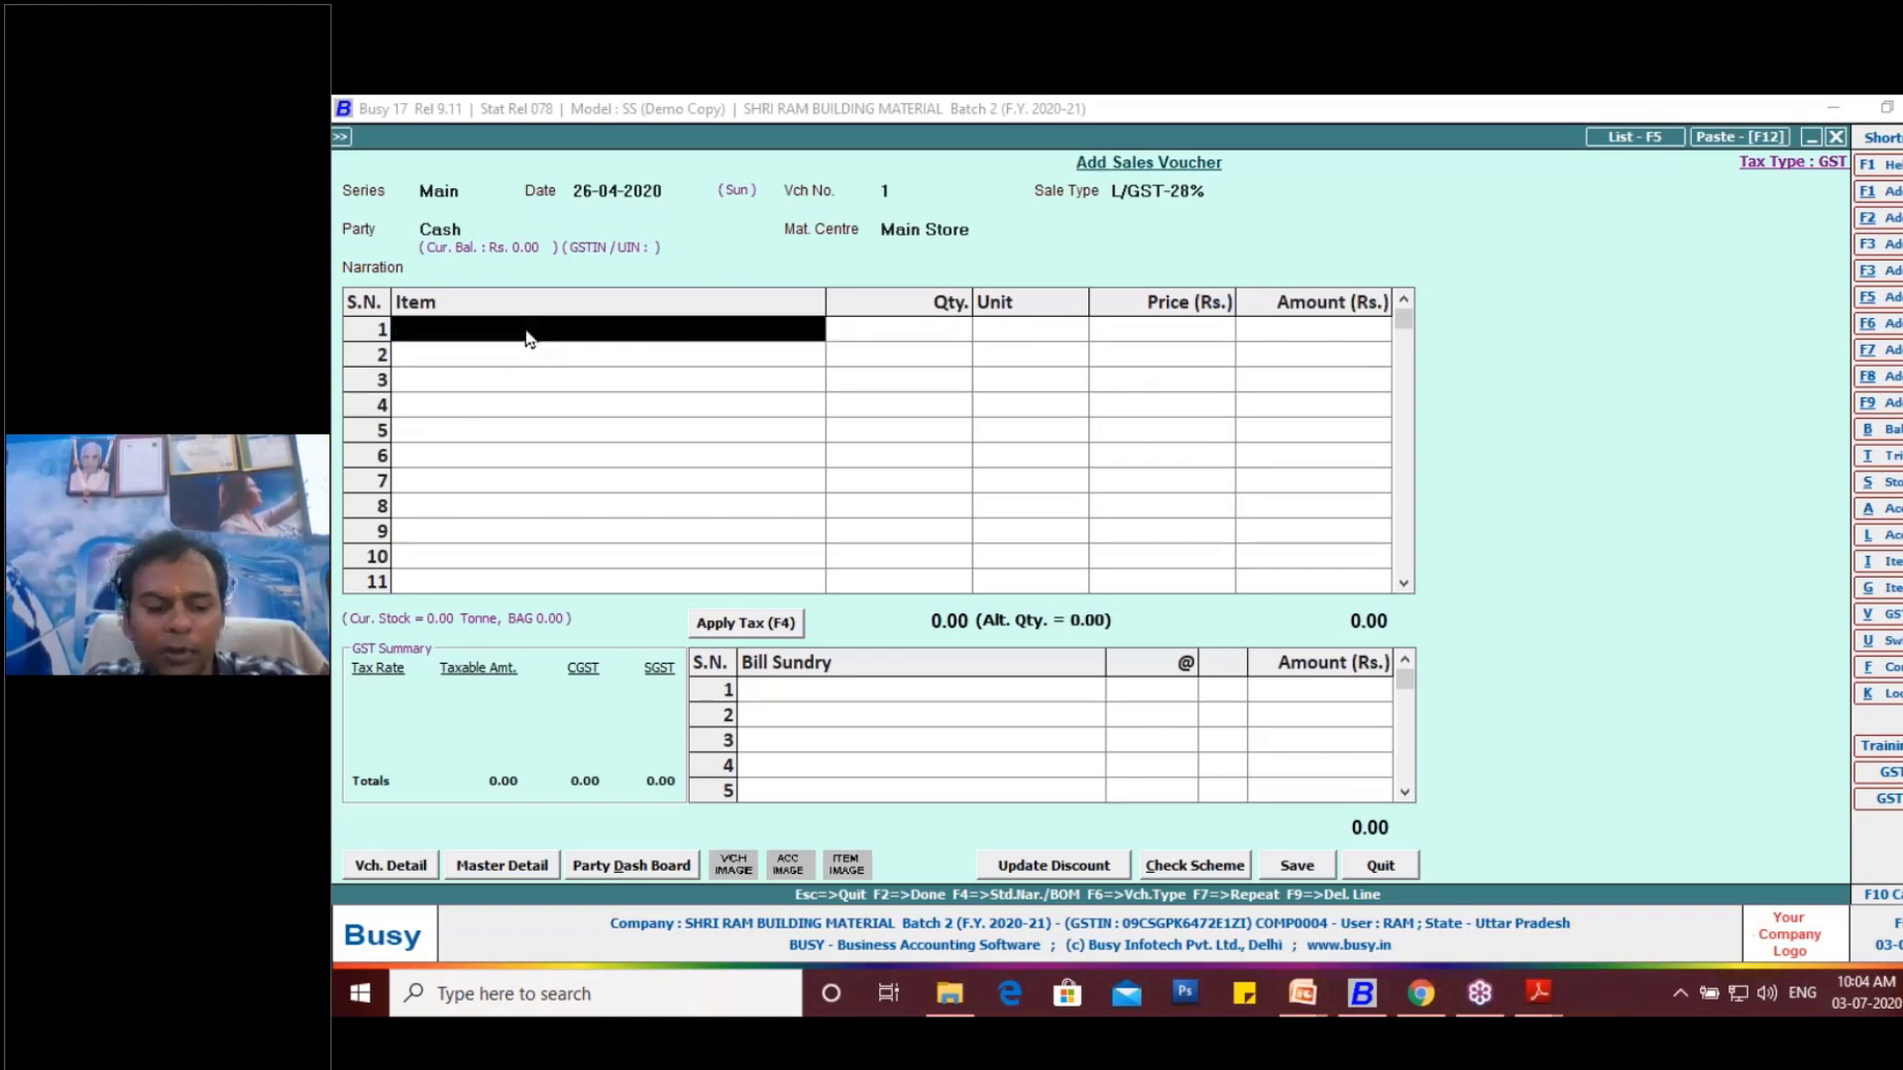
text(am)
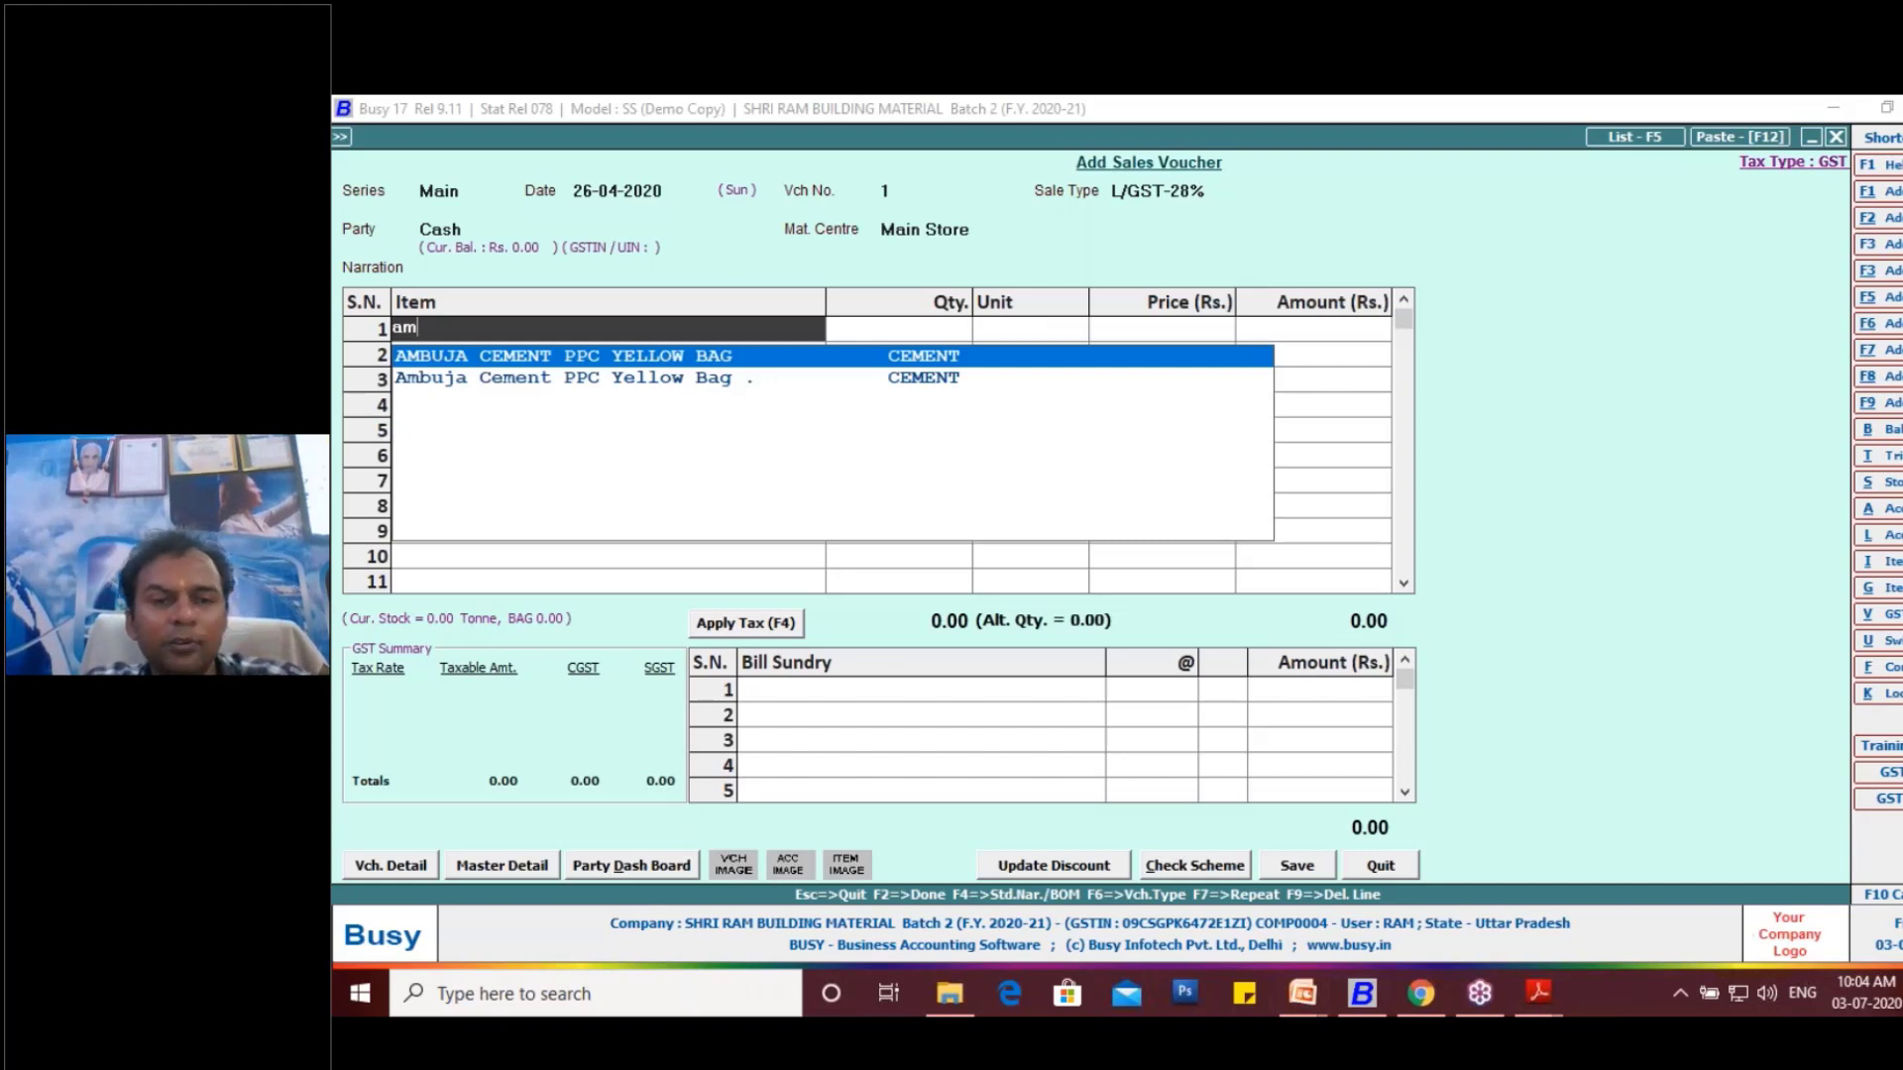
key(Return)
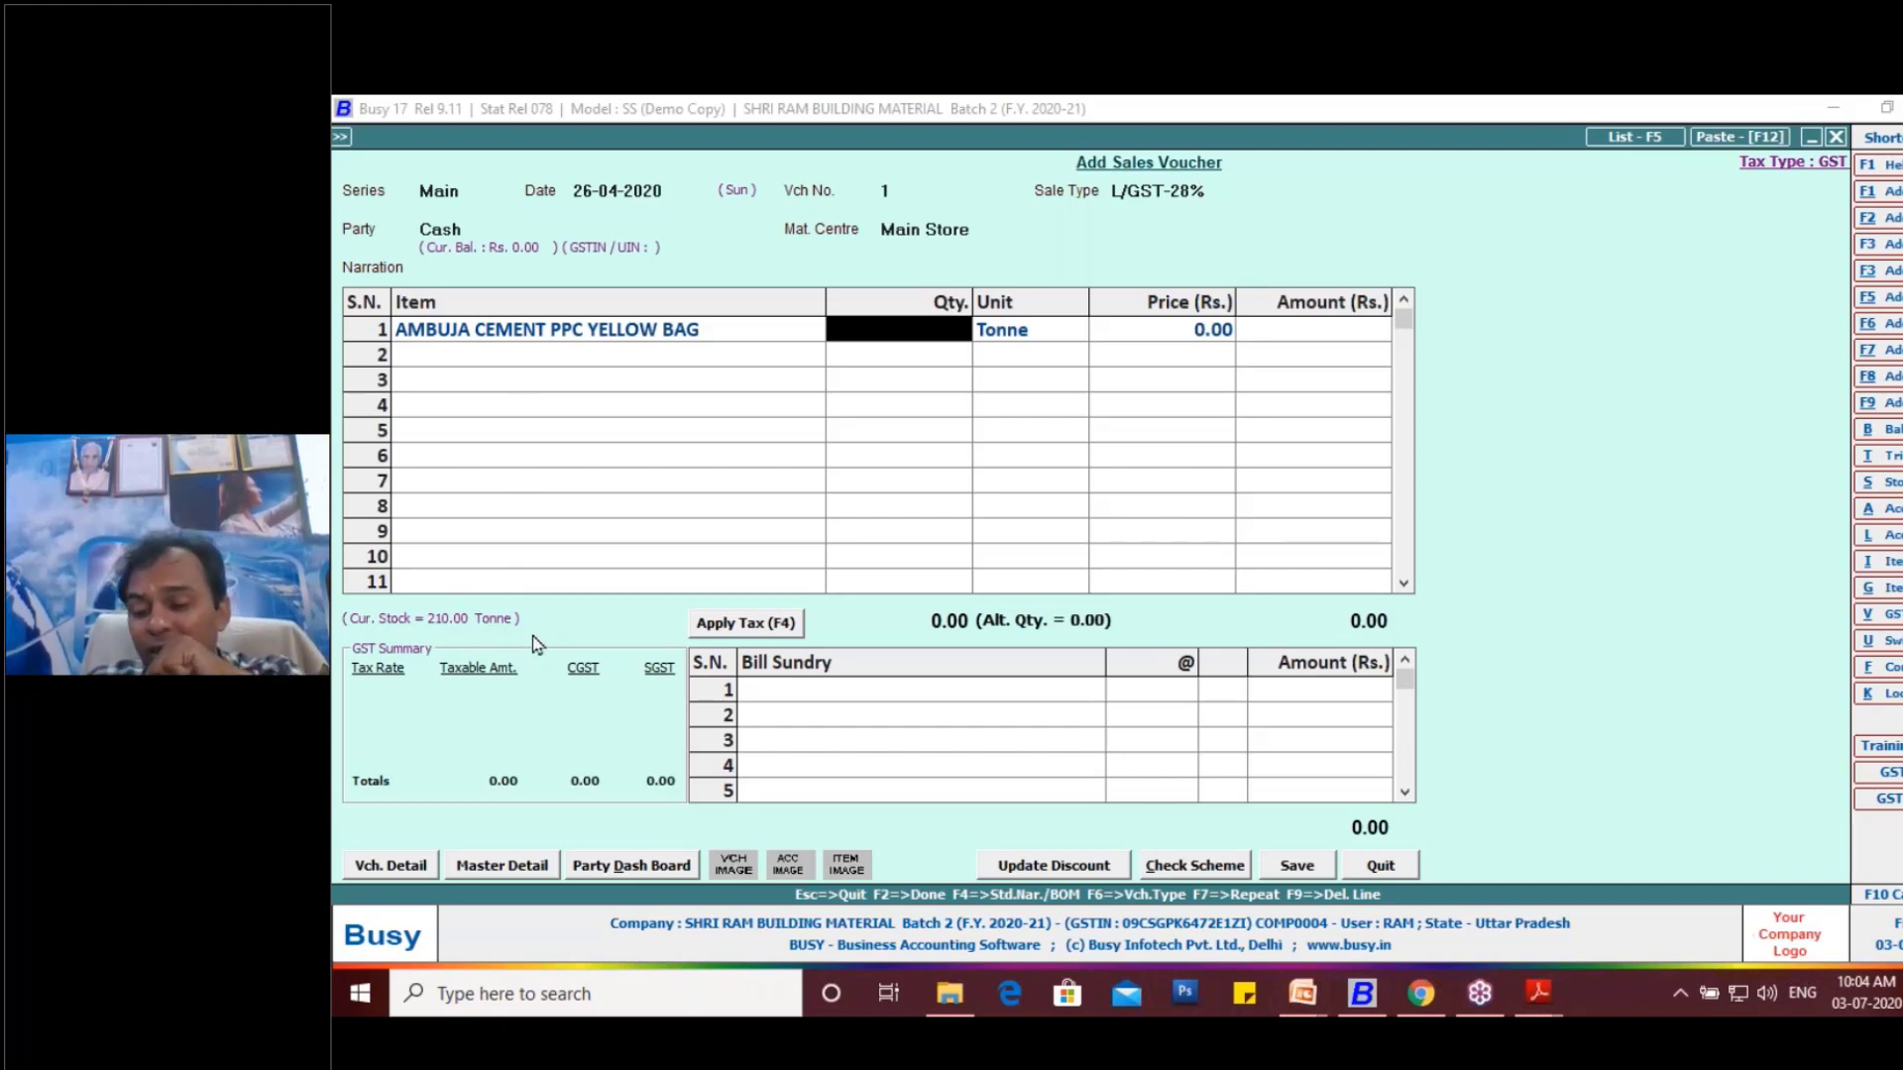
text(10)
key(Return)
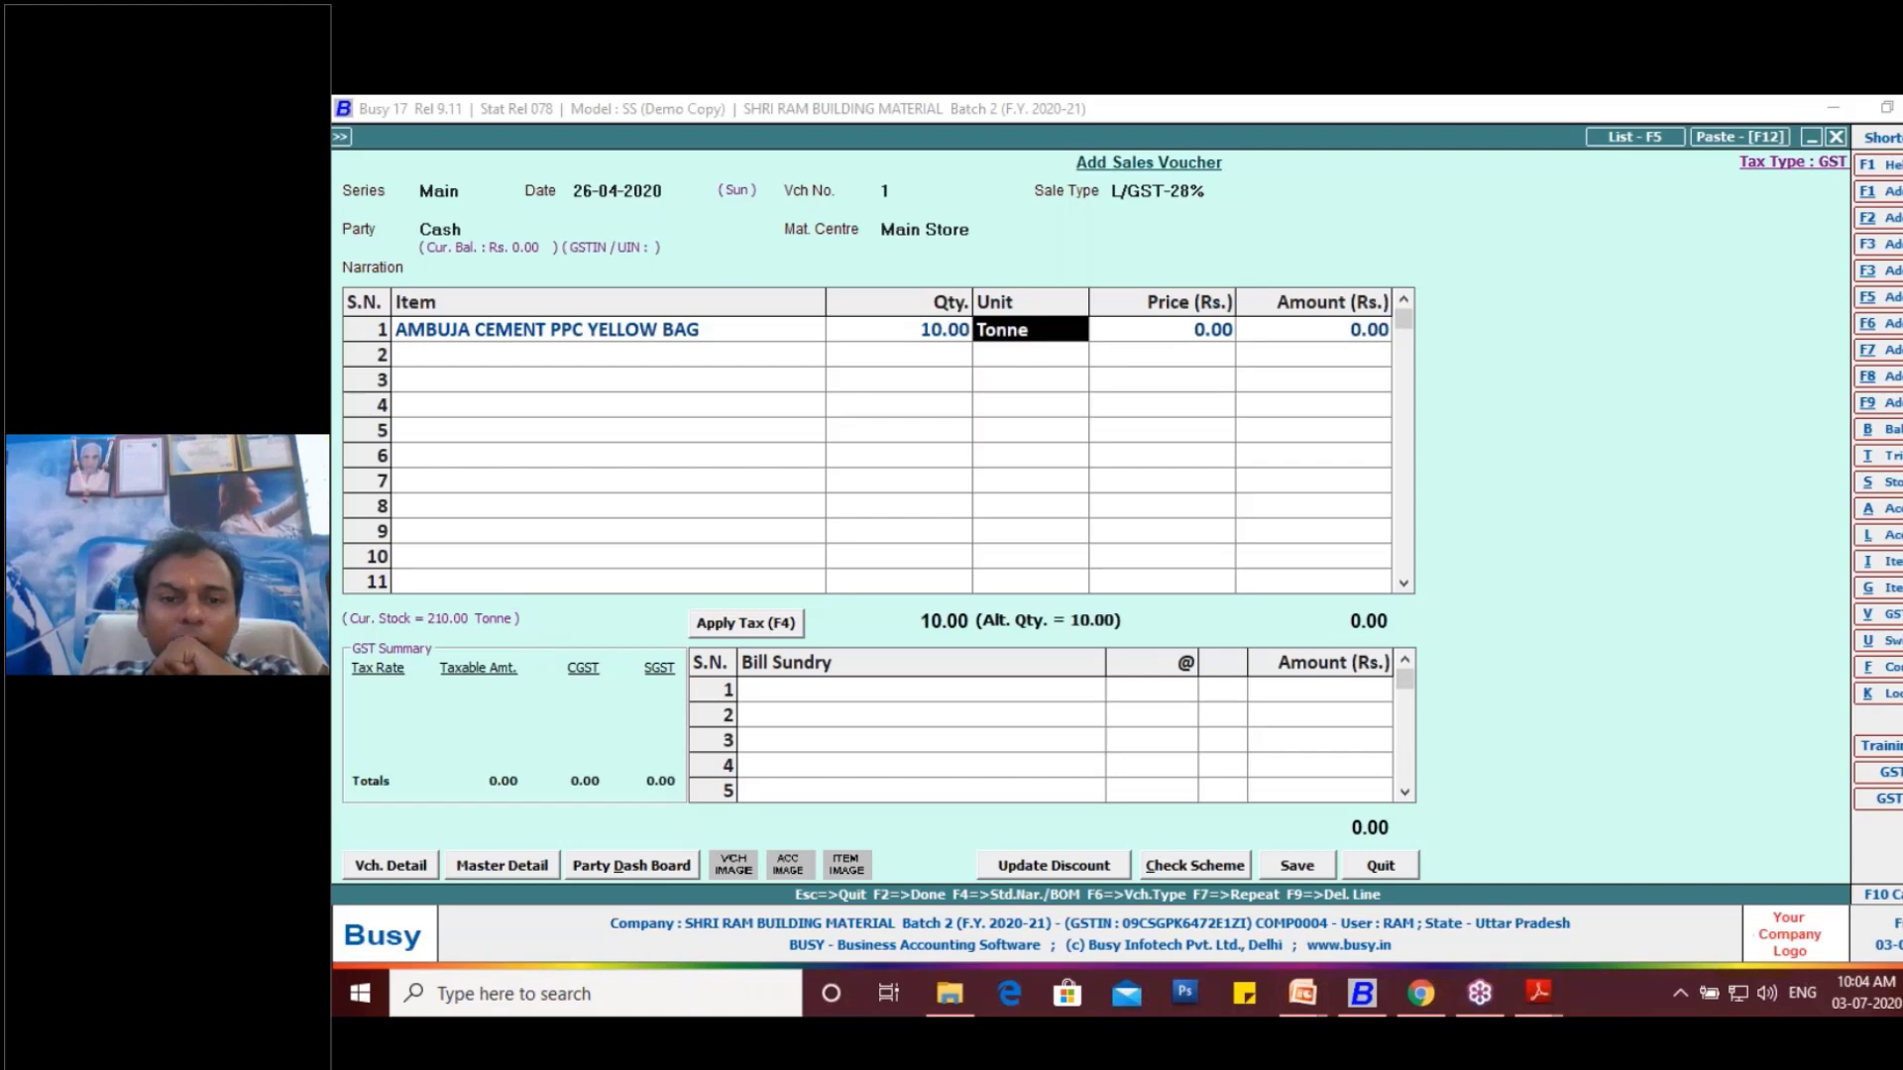
- Try to set the unit of the AMBUJA CEMENT PPC YELLOW BAG line to BAG
text(BAG)
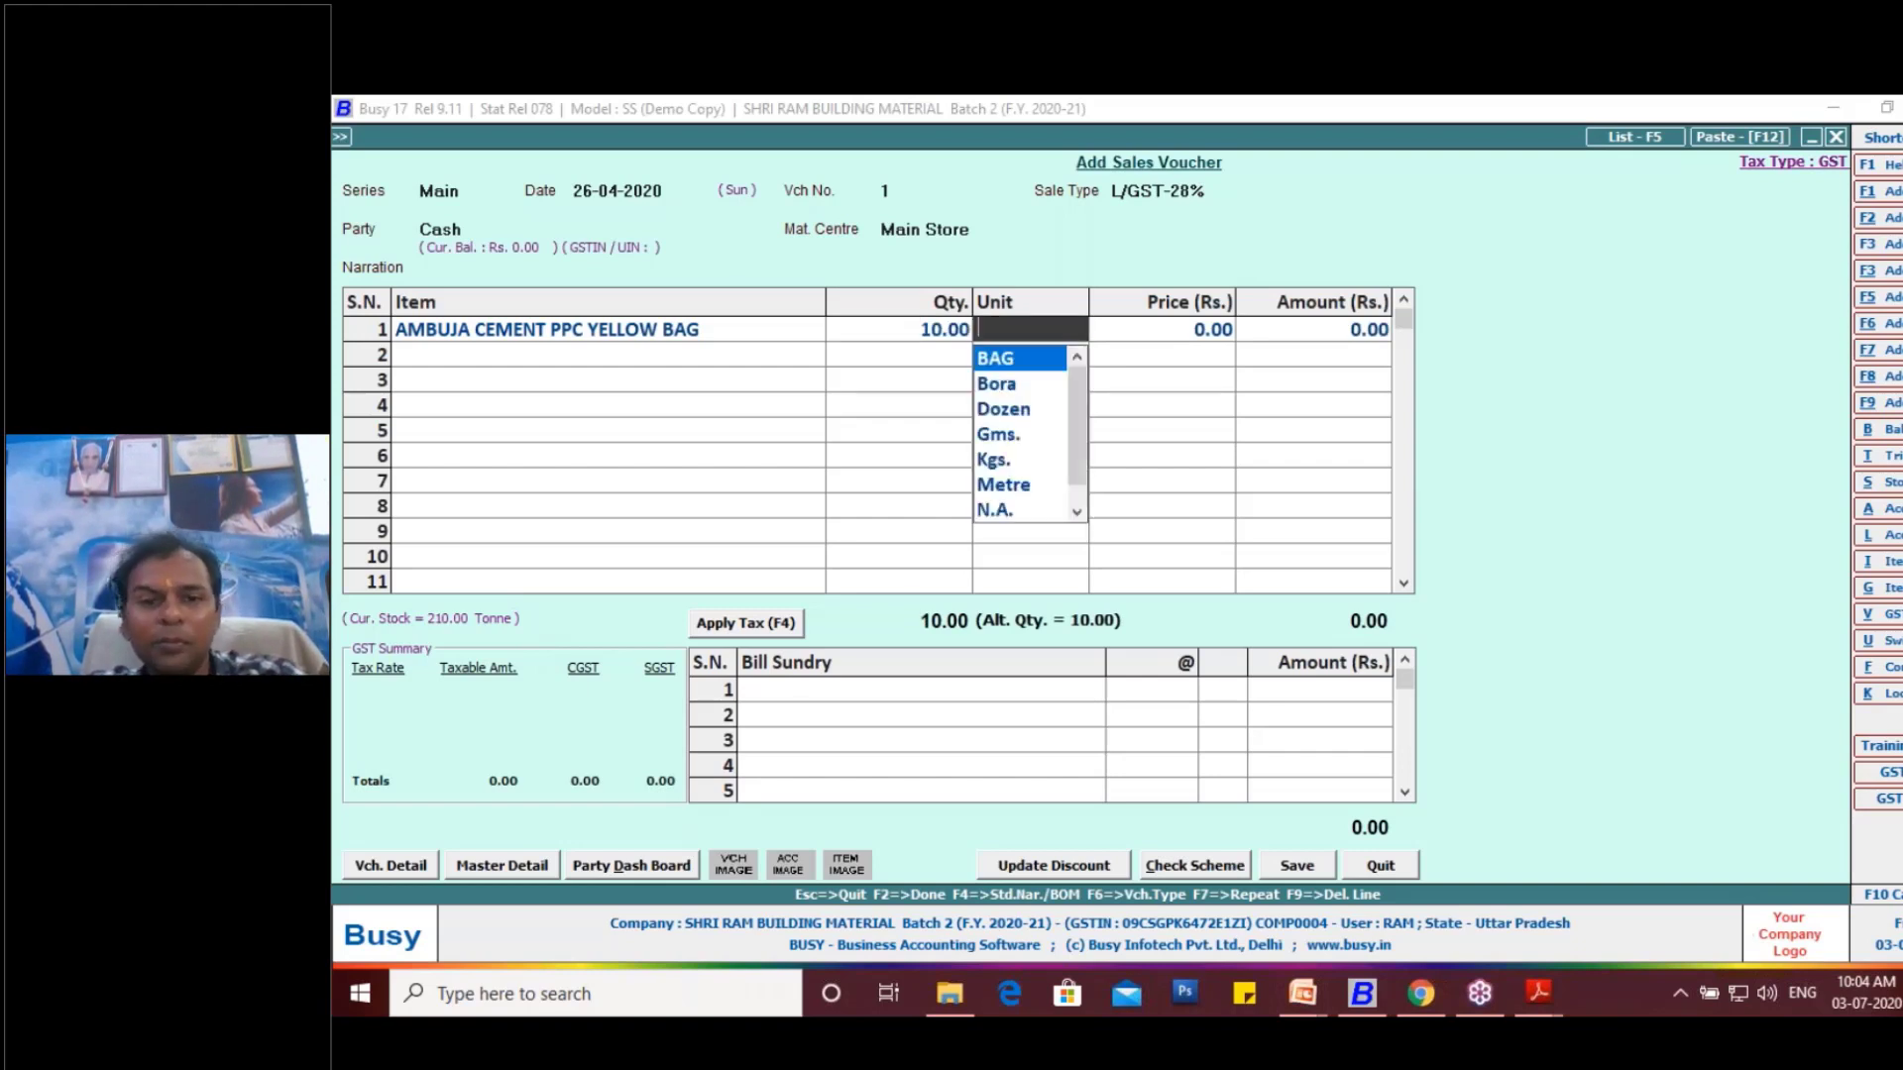
key(Return)
key(Return)
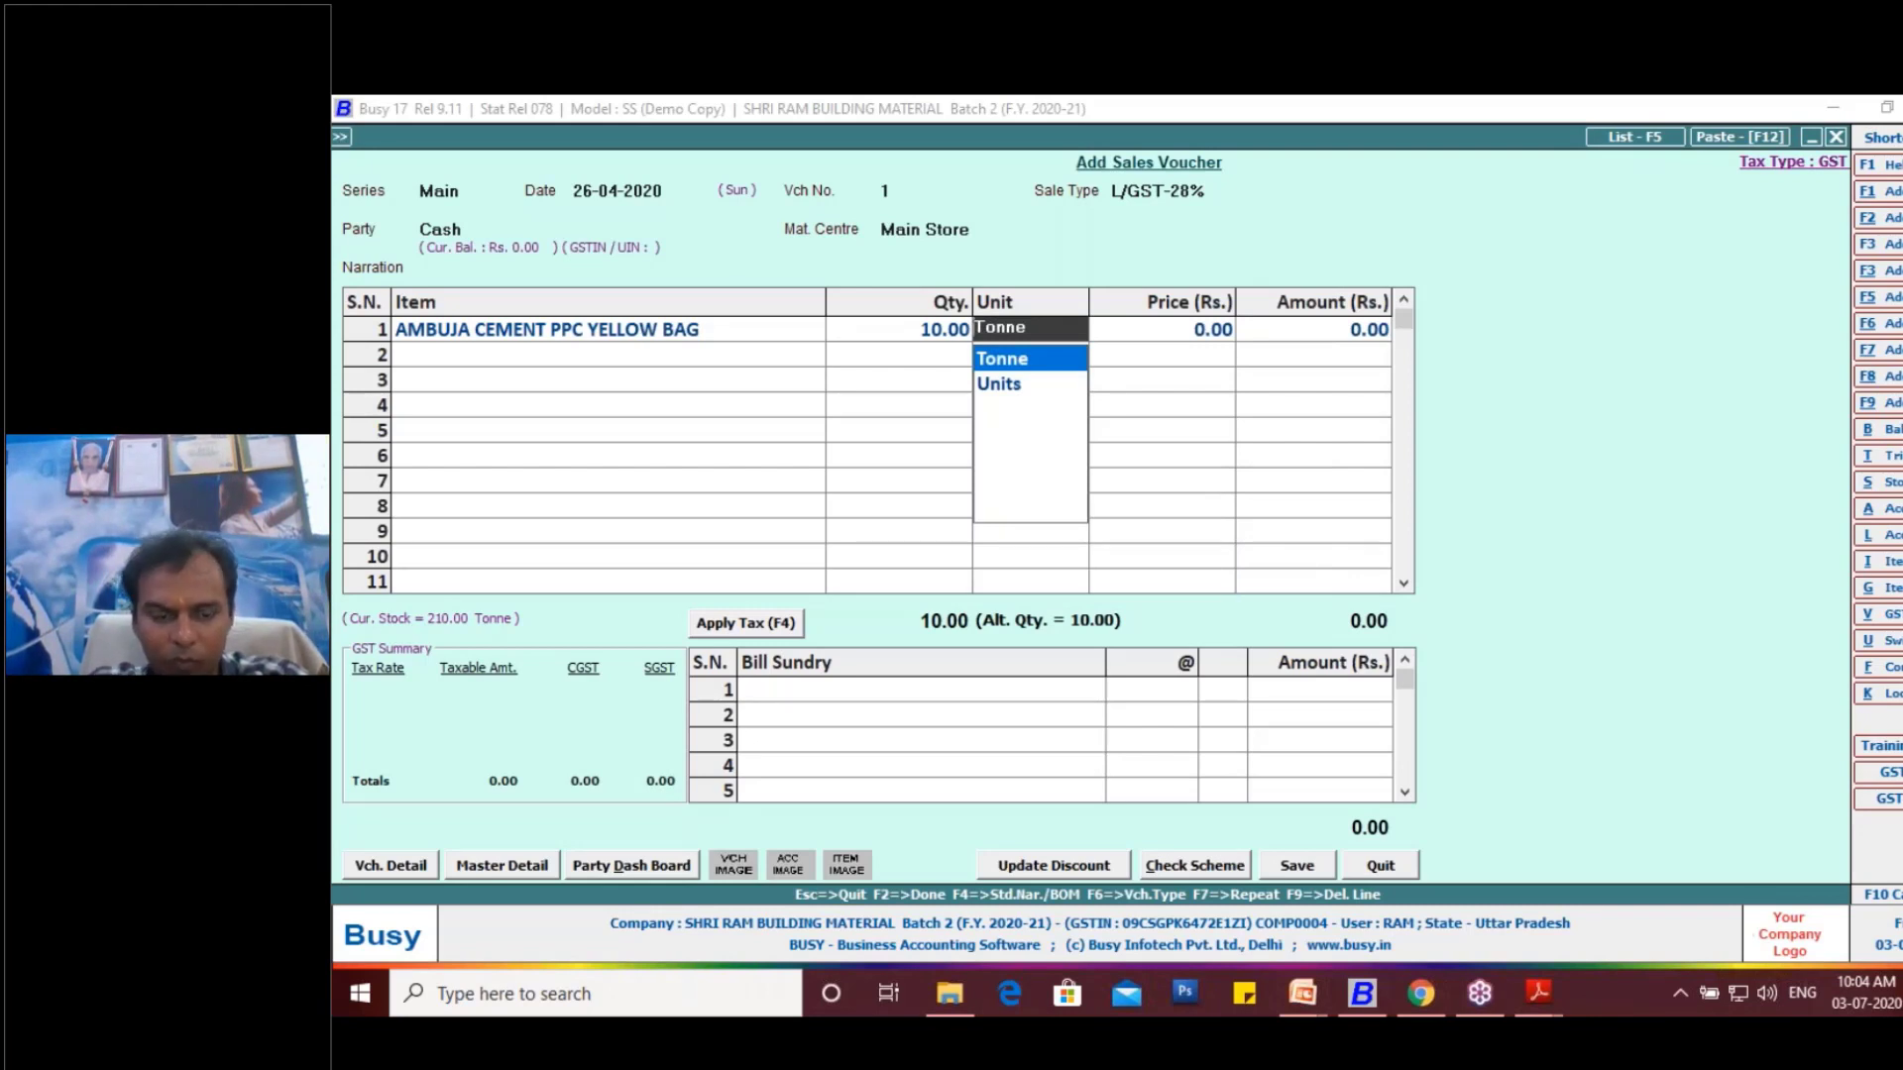
text(bag)
key(Return)
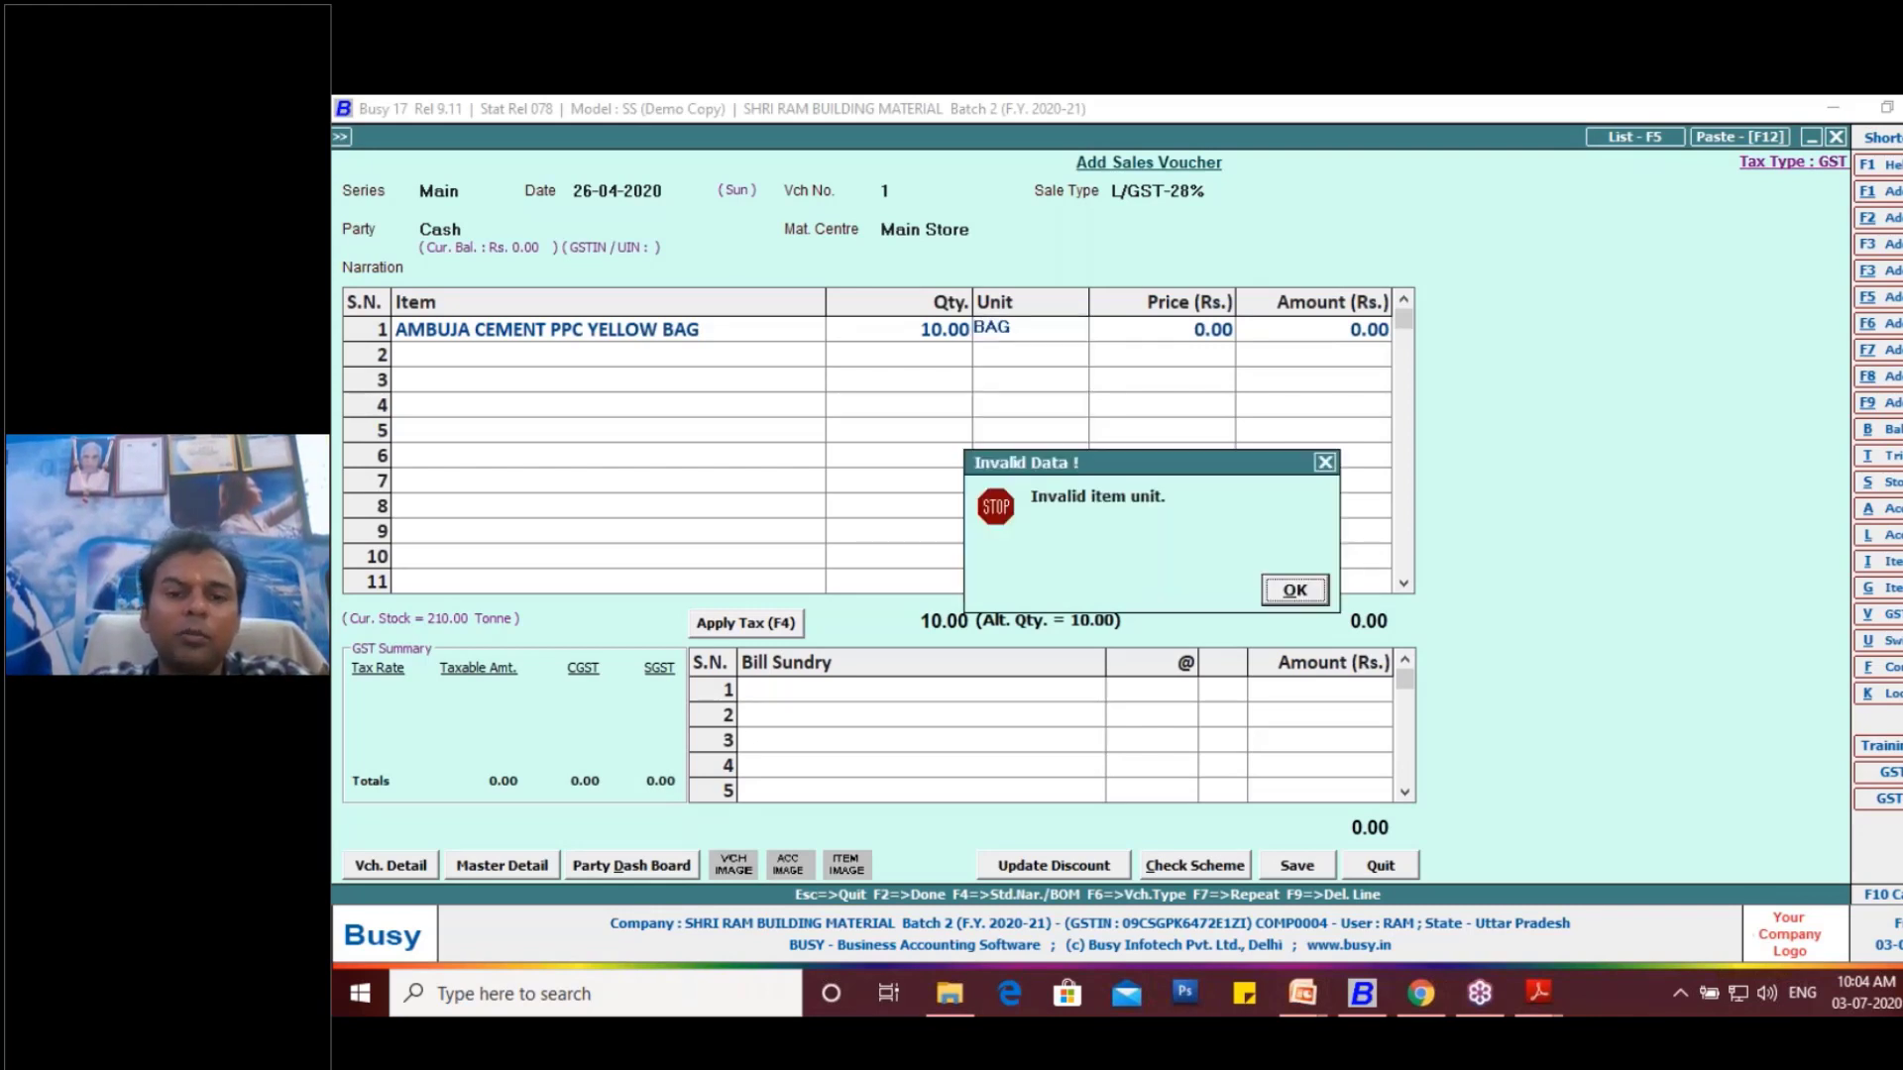
key(Return)
key(Return)
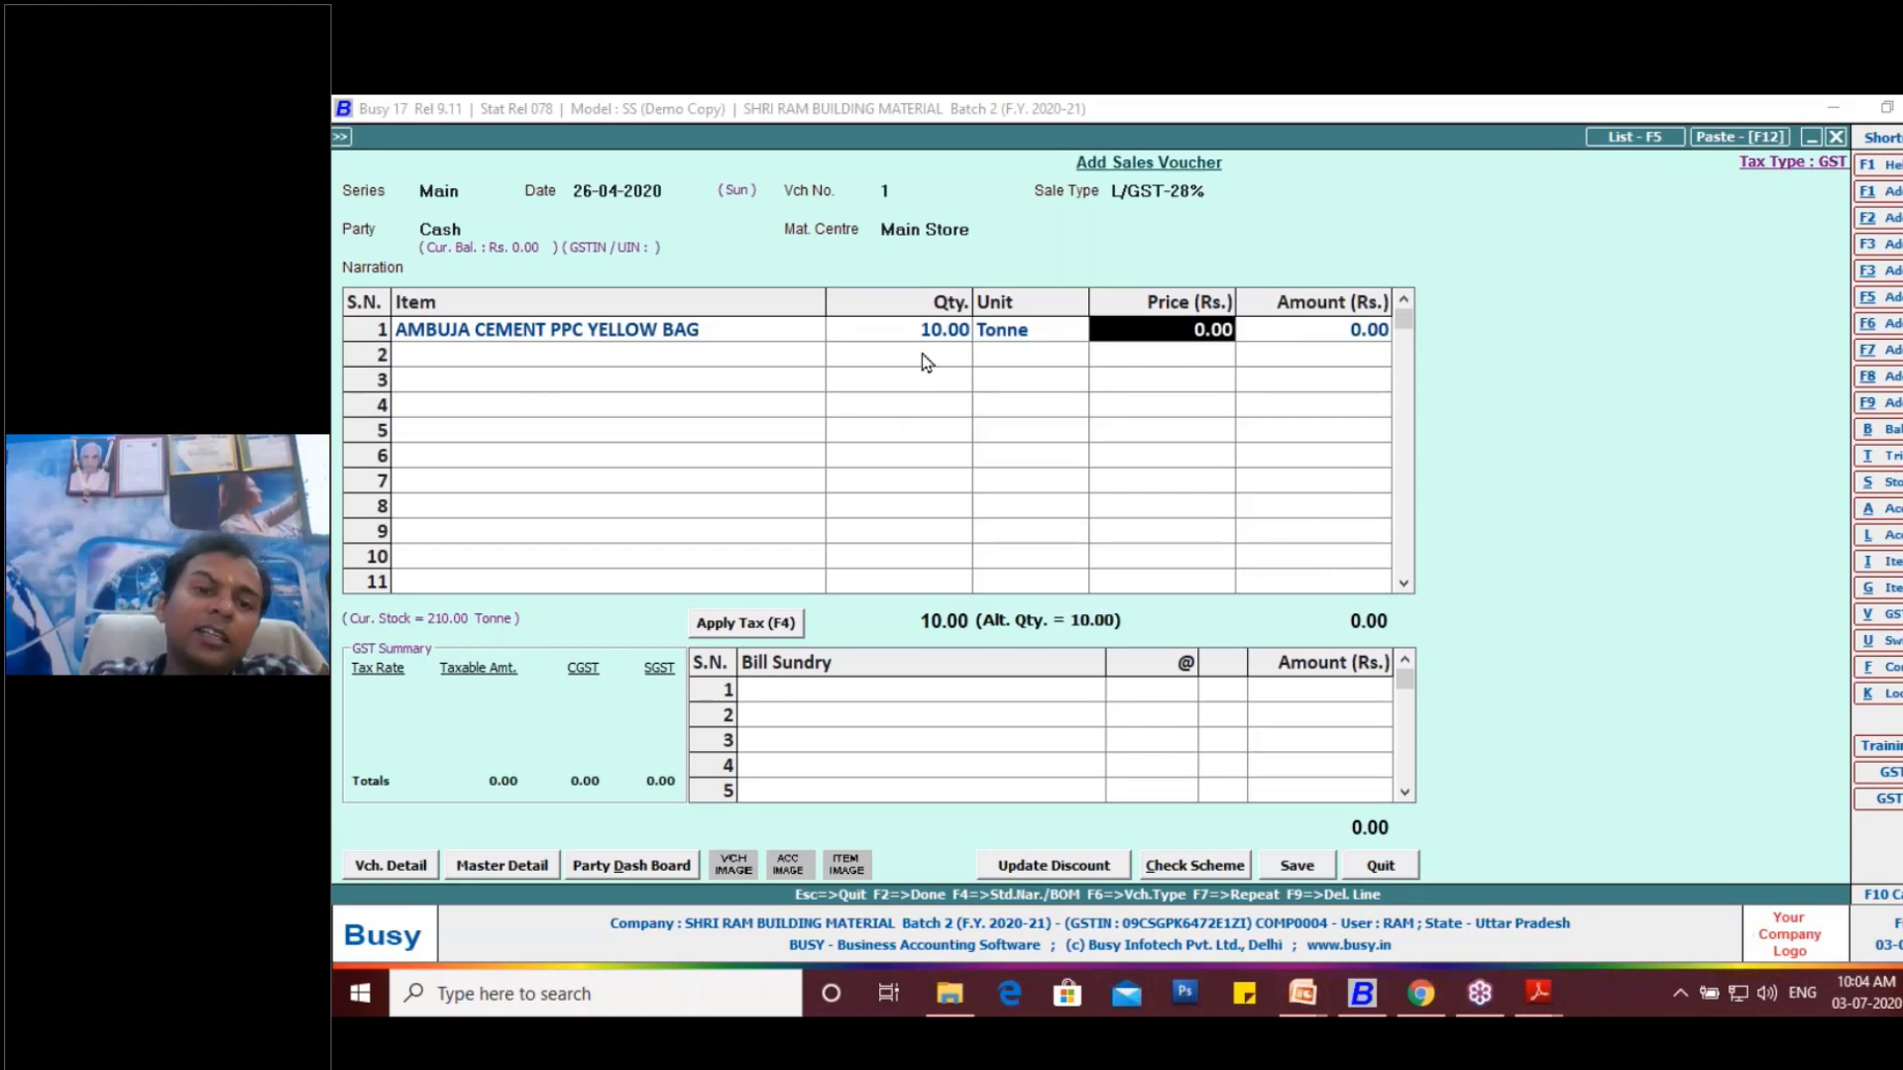
click(931, 331)
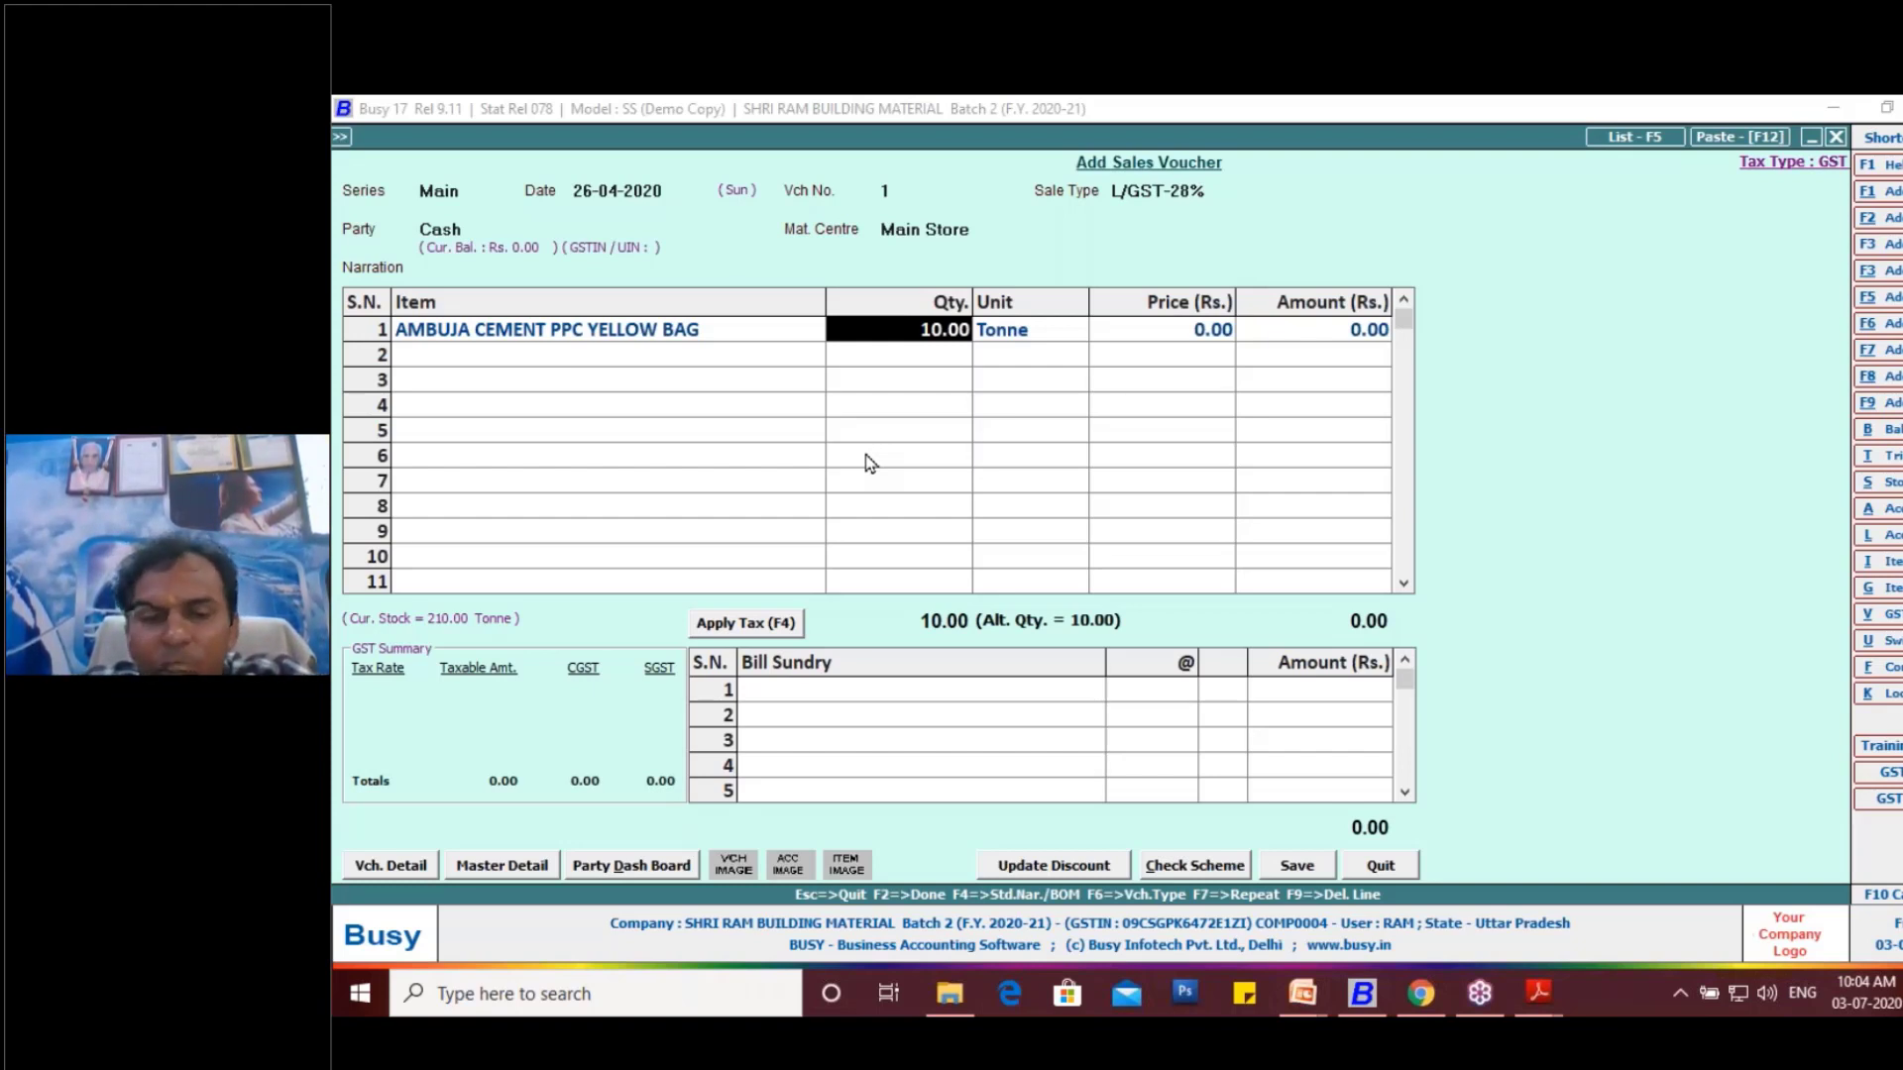
key(Return)
key(Return)
key(Return)
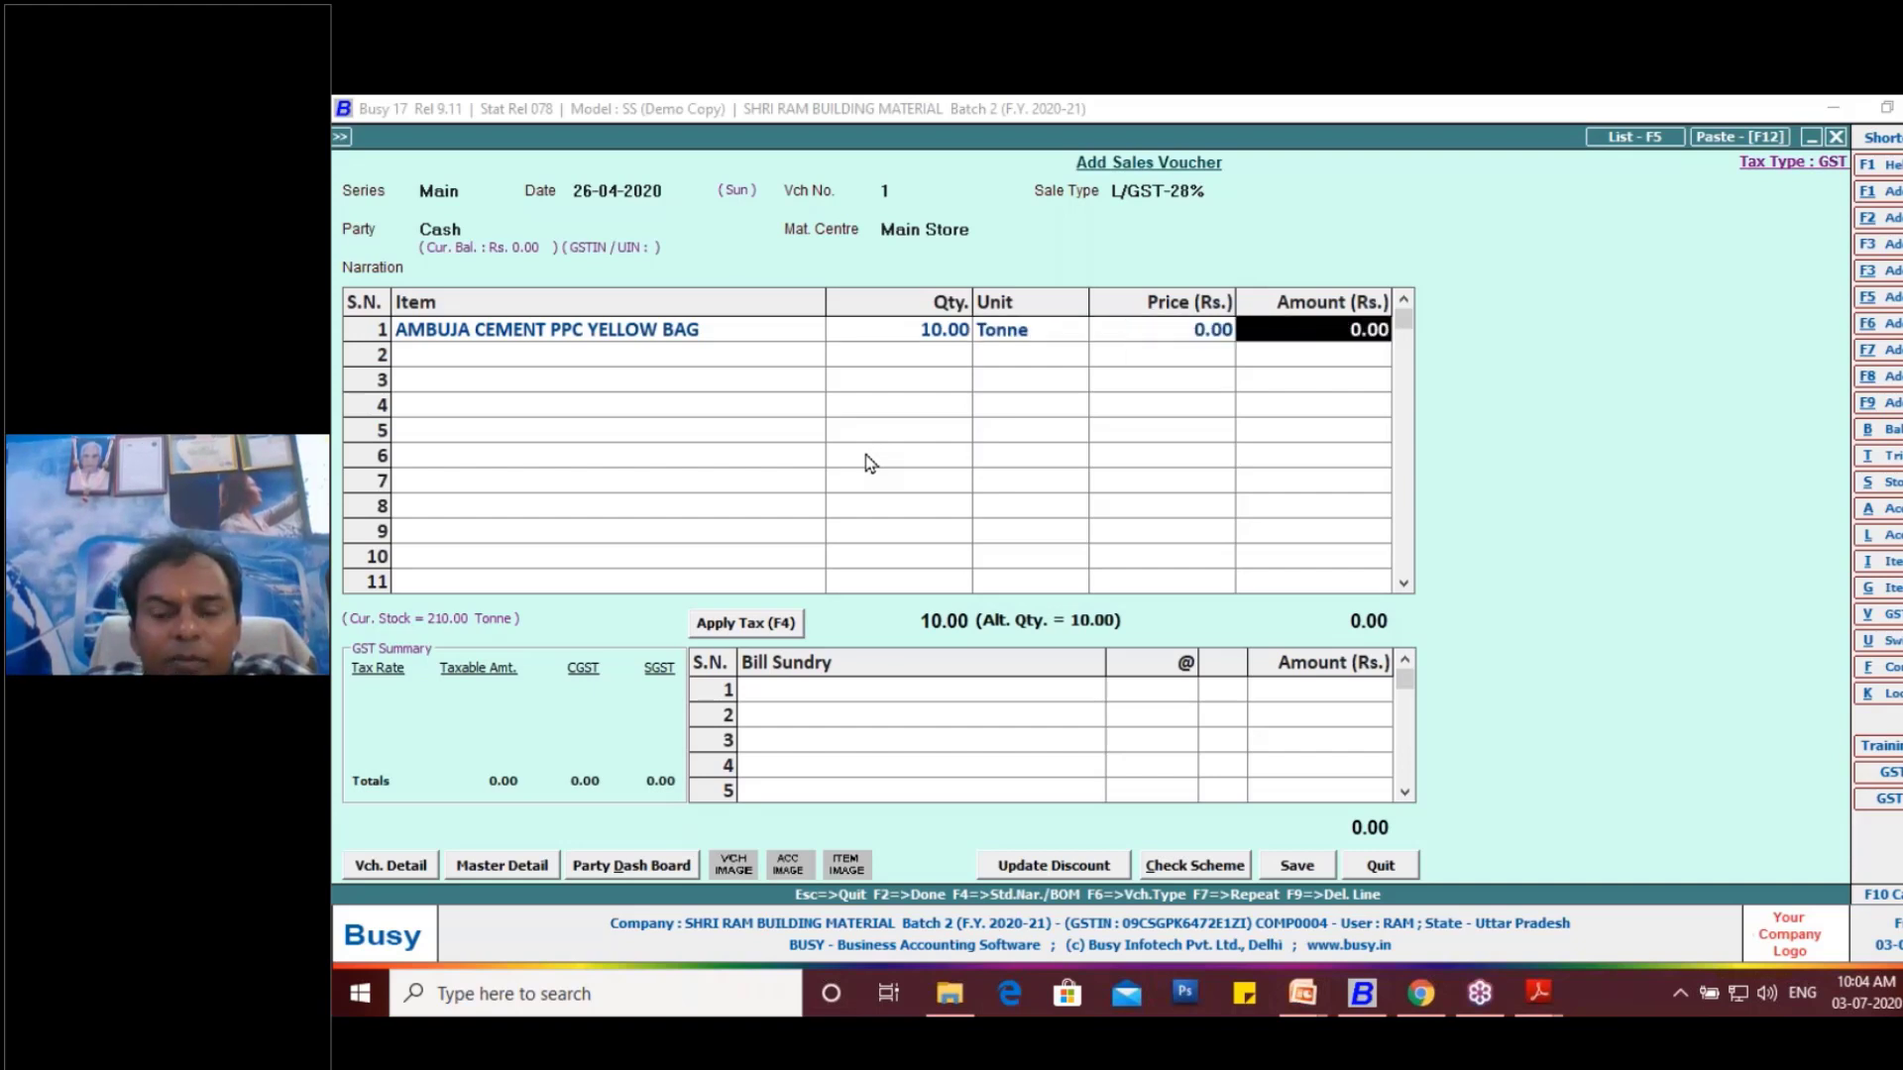
- Replace the first line's item with "Ambuja Cement PPC Yellow Bag .", keeping the quantity of 10 Tonne
click(713, 335)
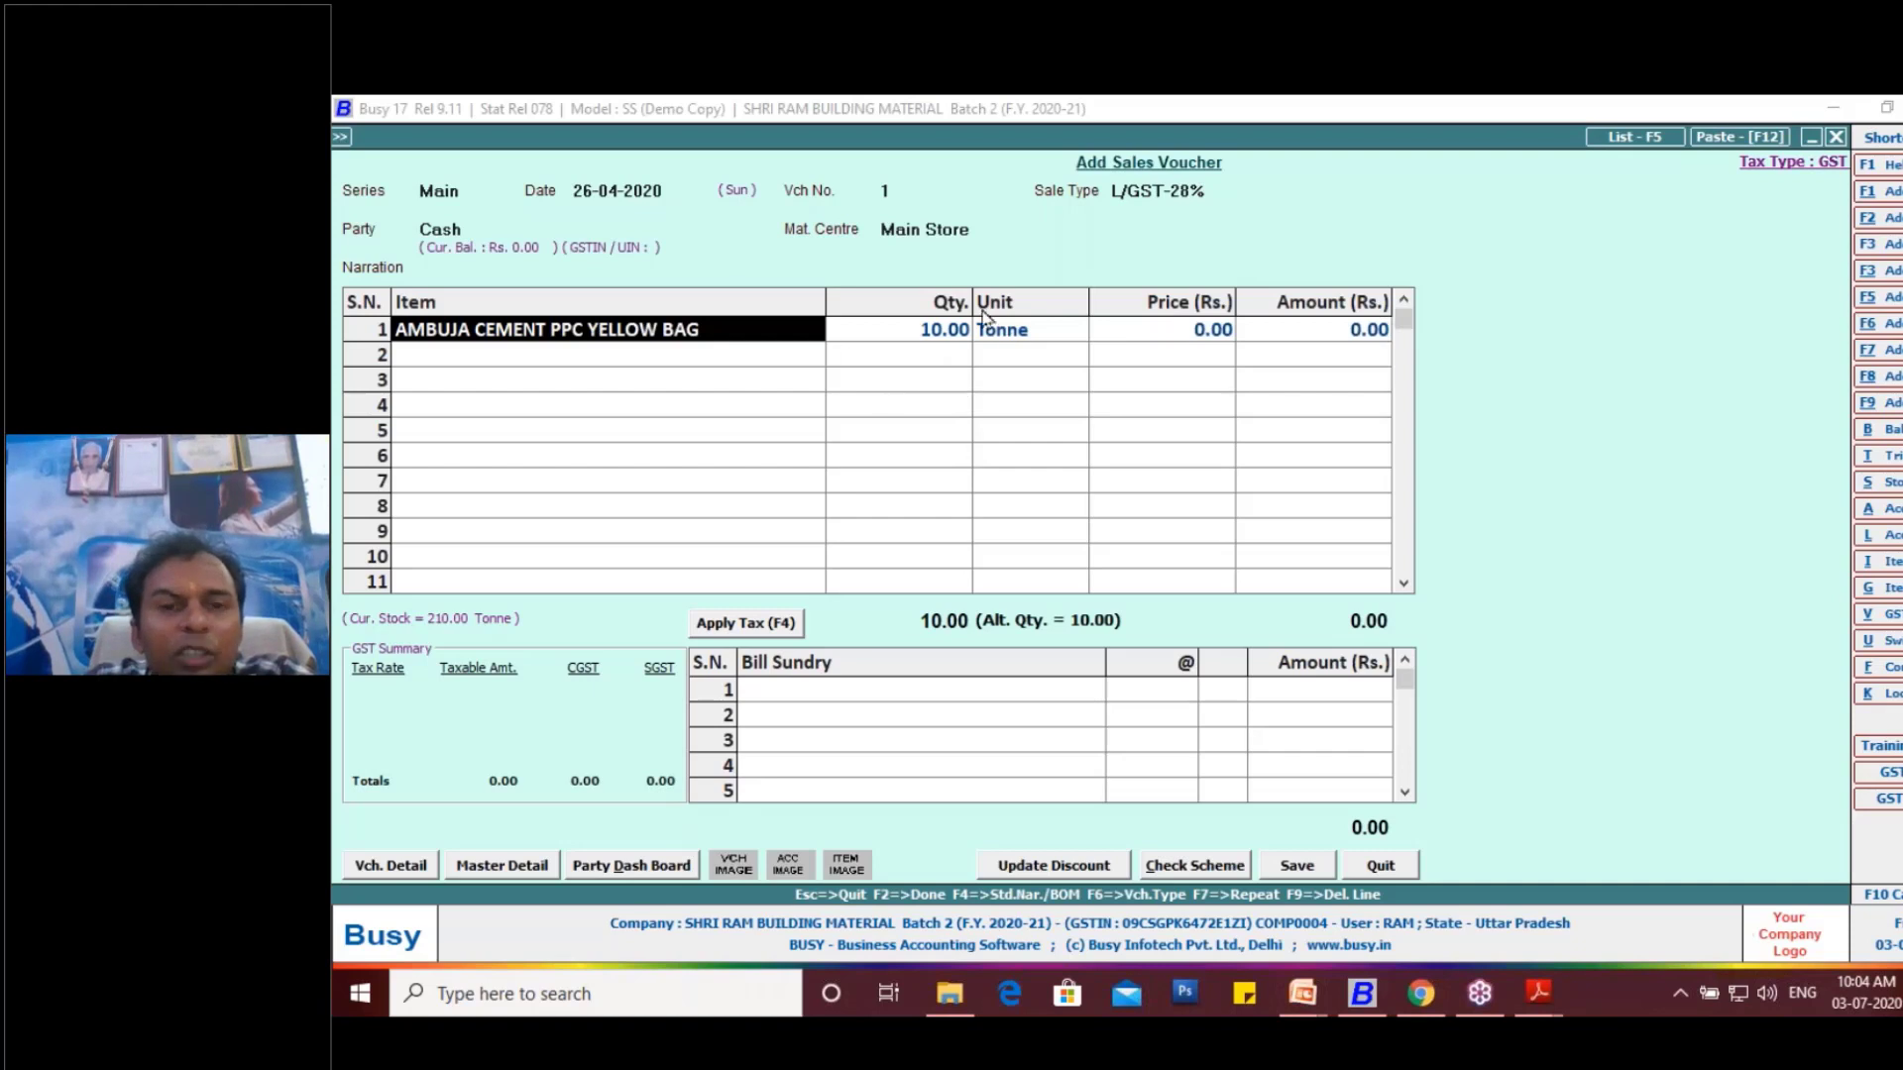
click(741, 338)
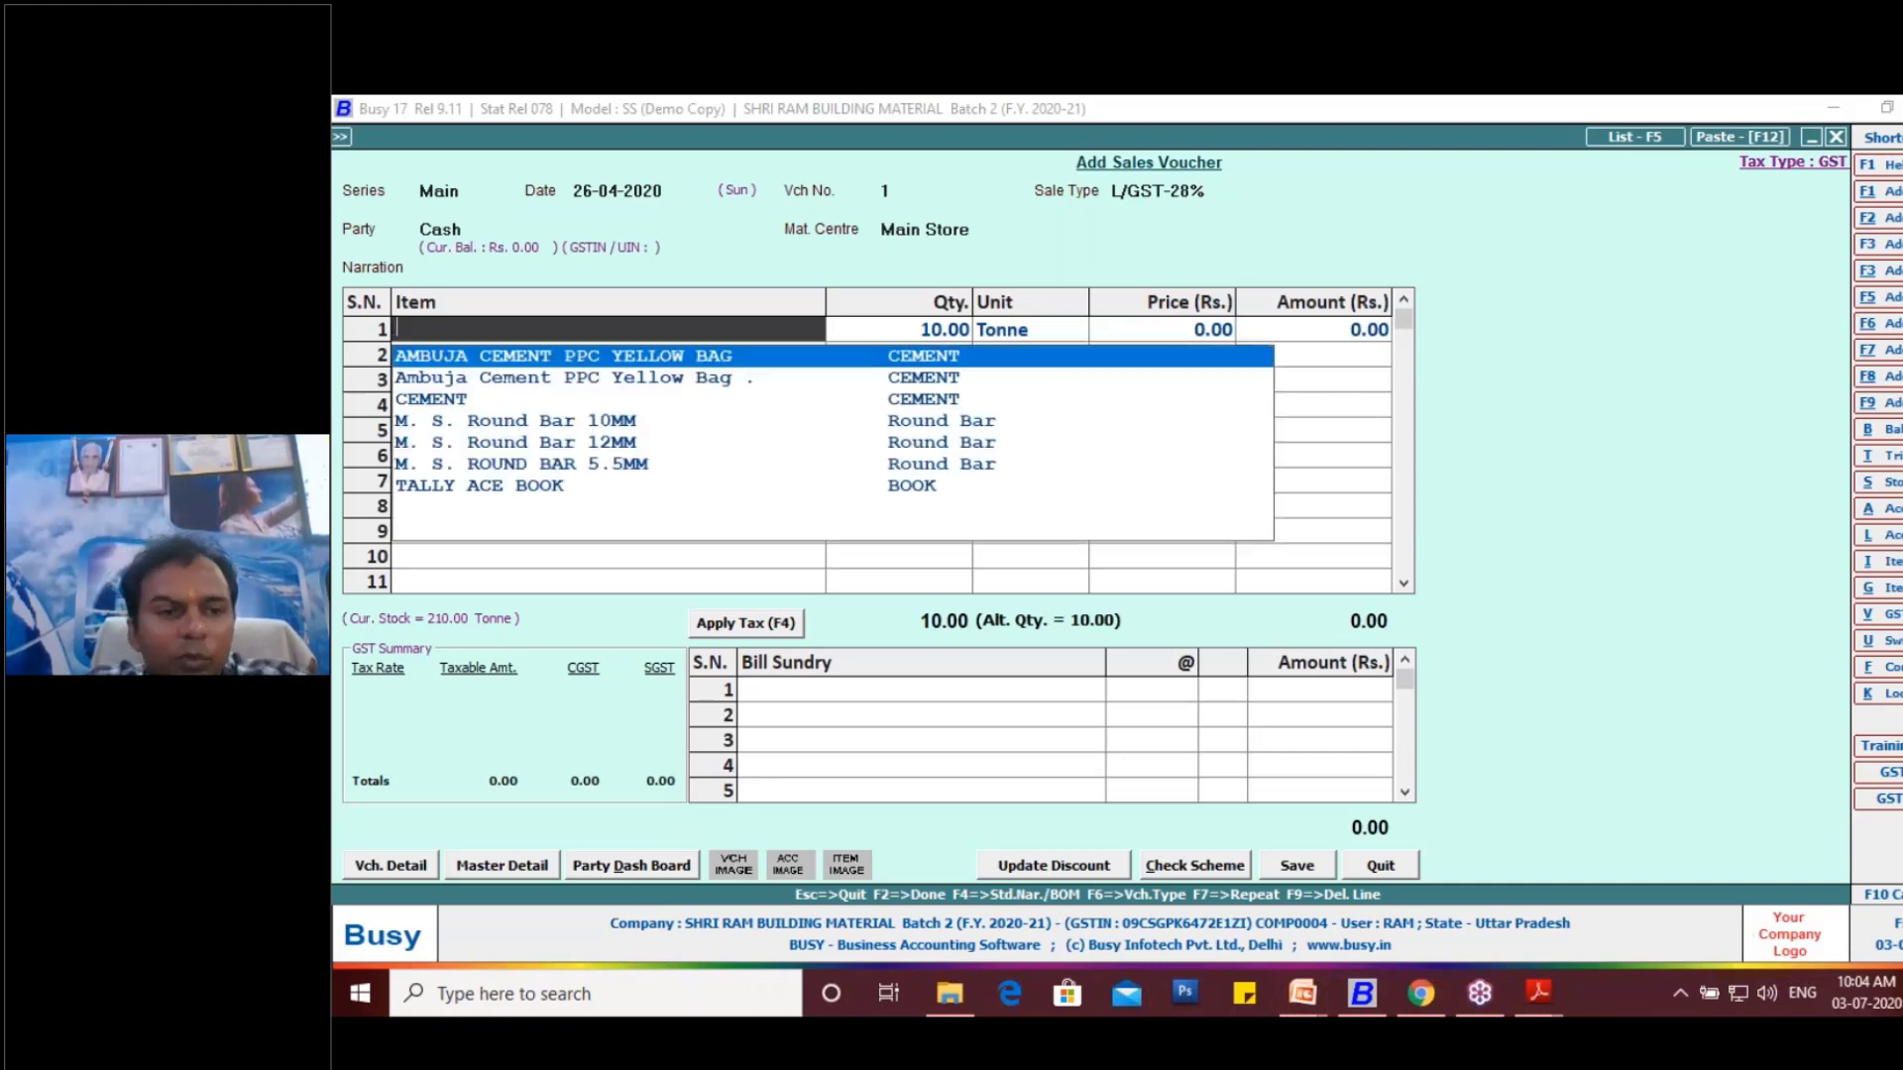
double_click(759, 374)
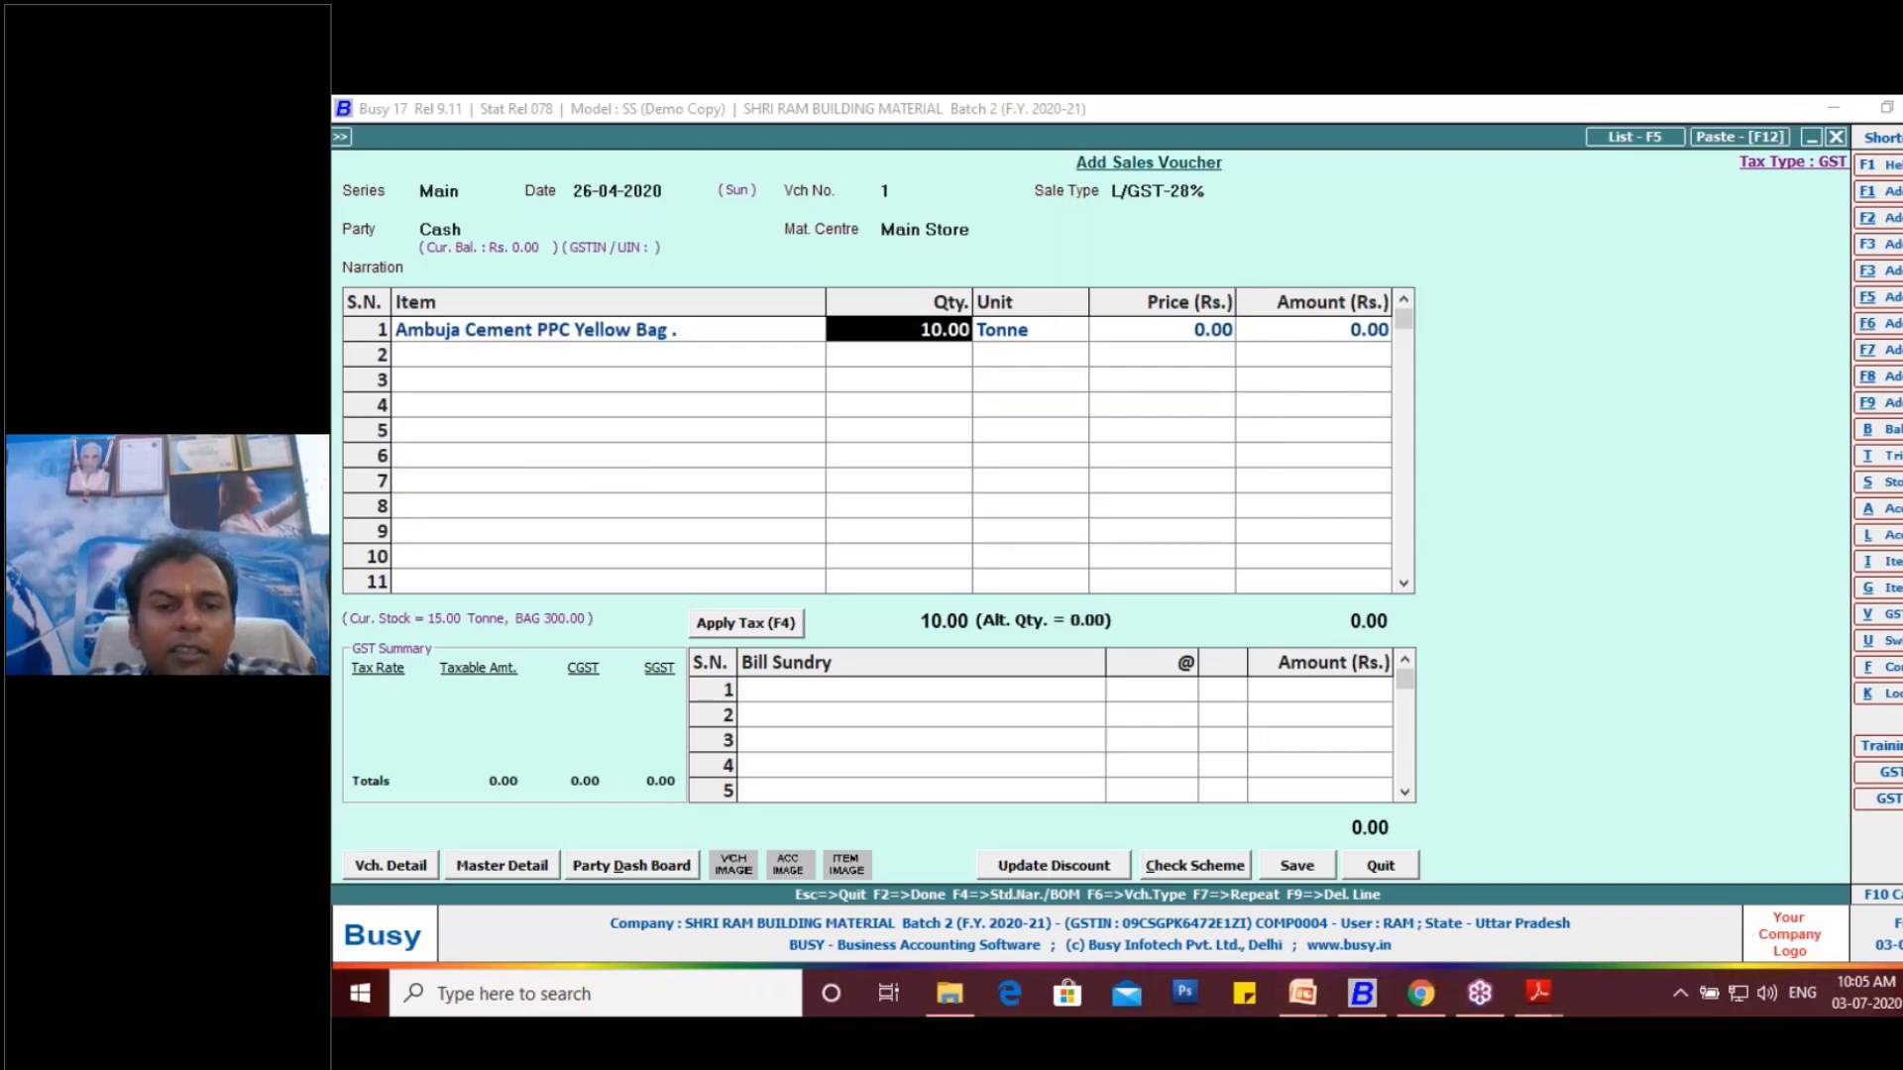
key(Return)
key(Return)
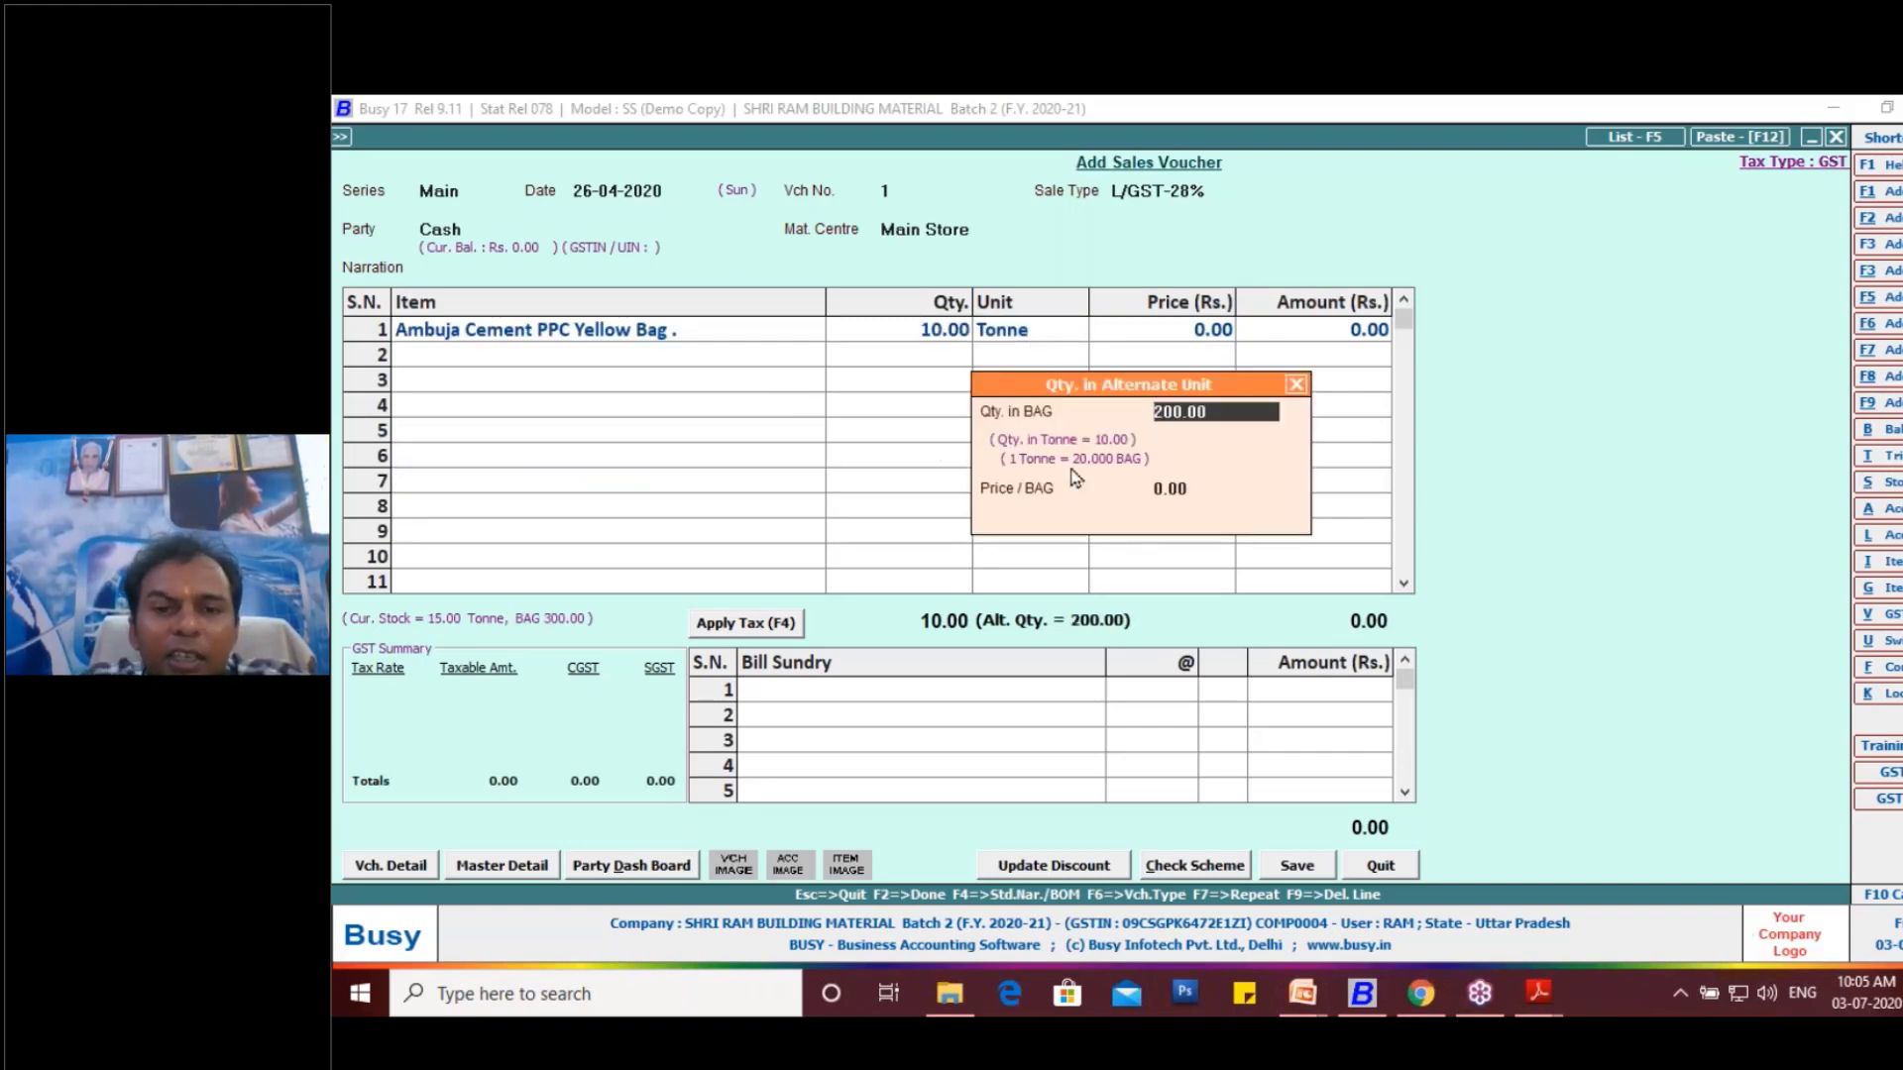
- Set the line's alternate quantity to 10 bags at a price of 500 per bag
text(1)
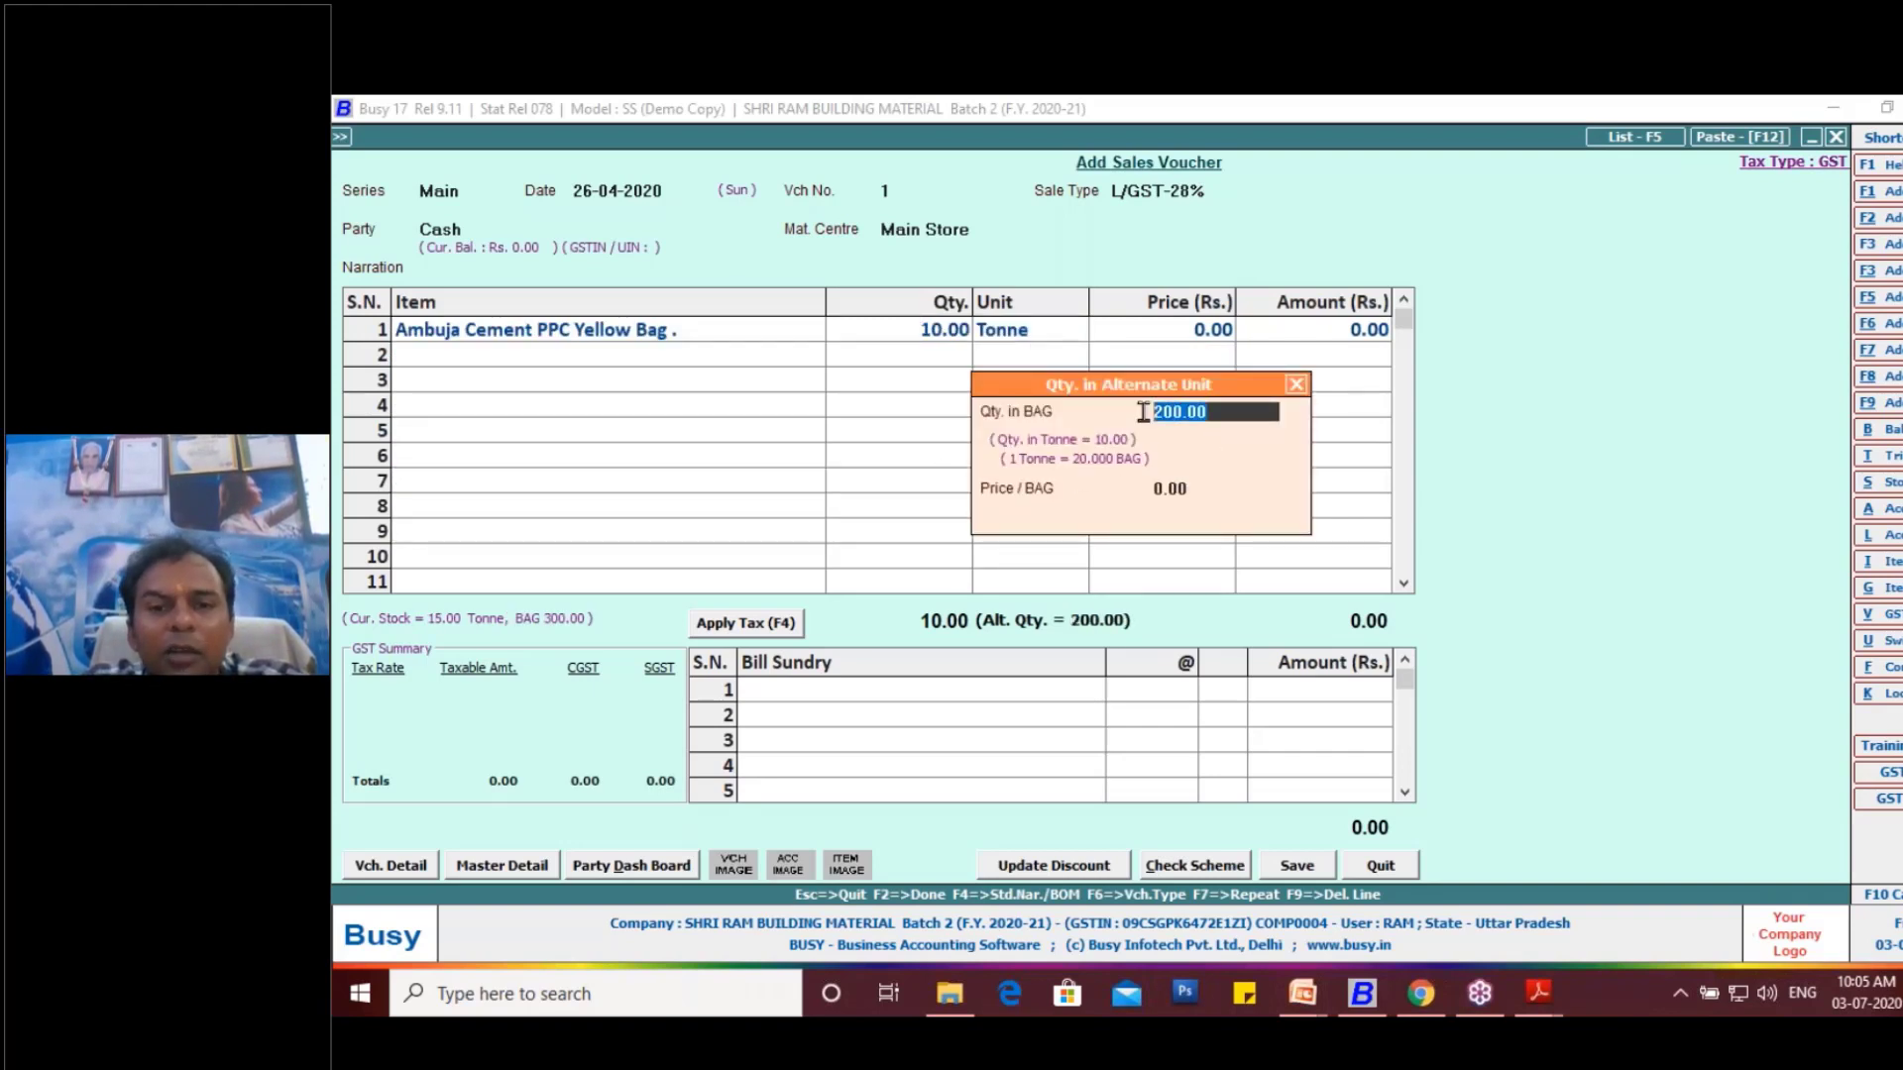
text(0)
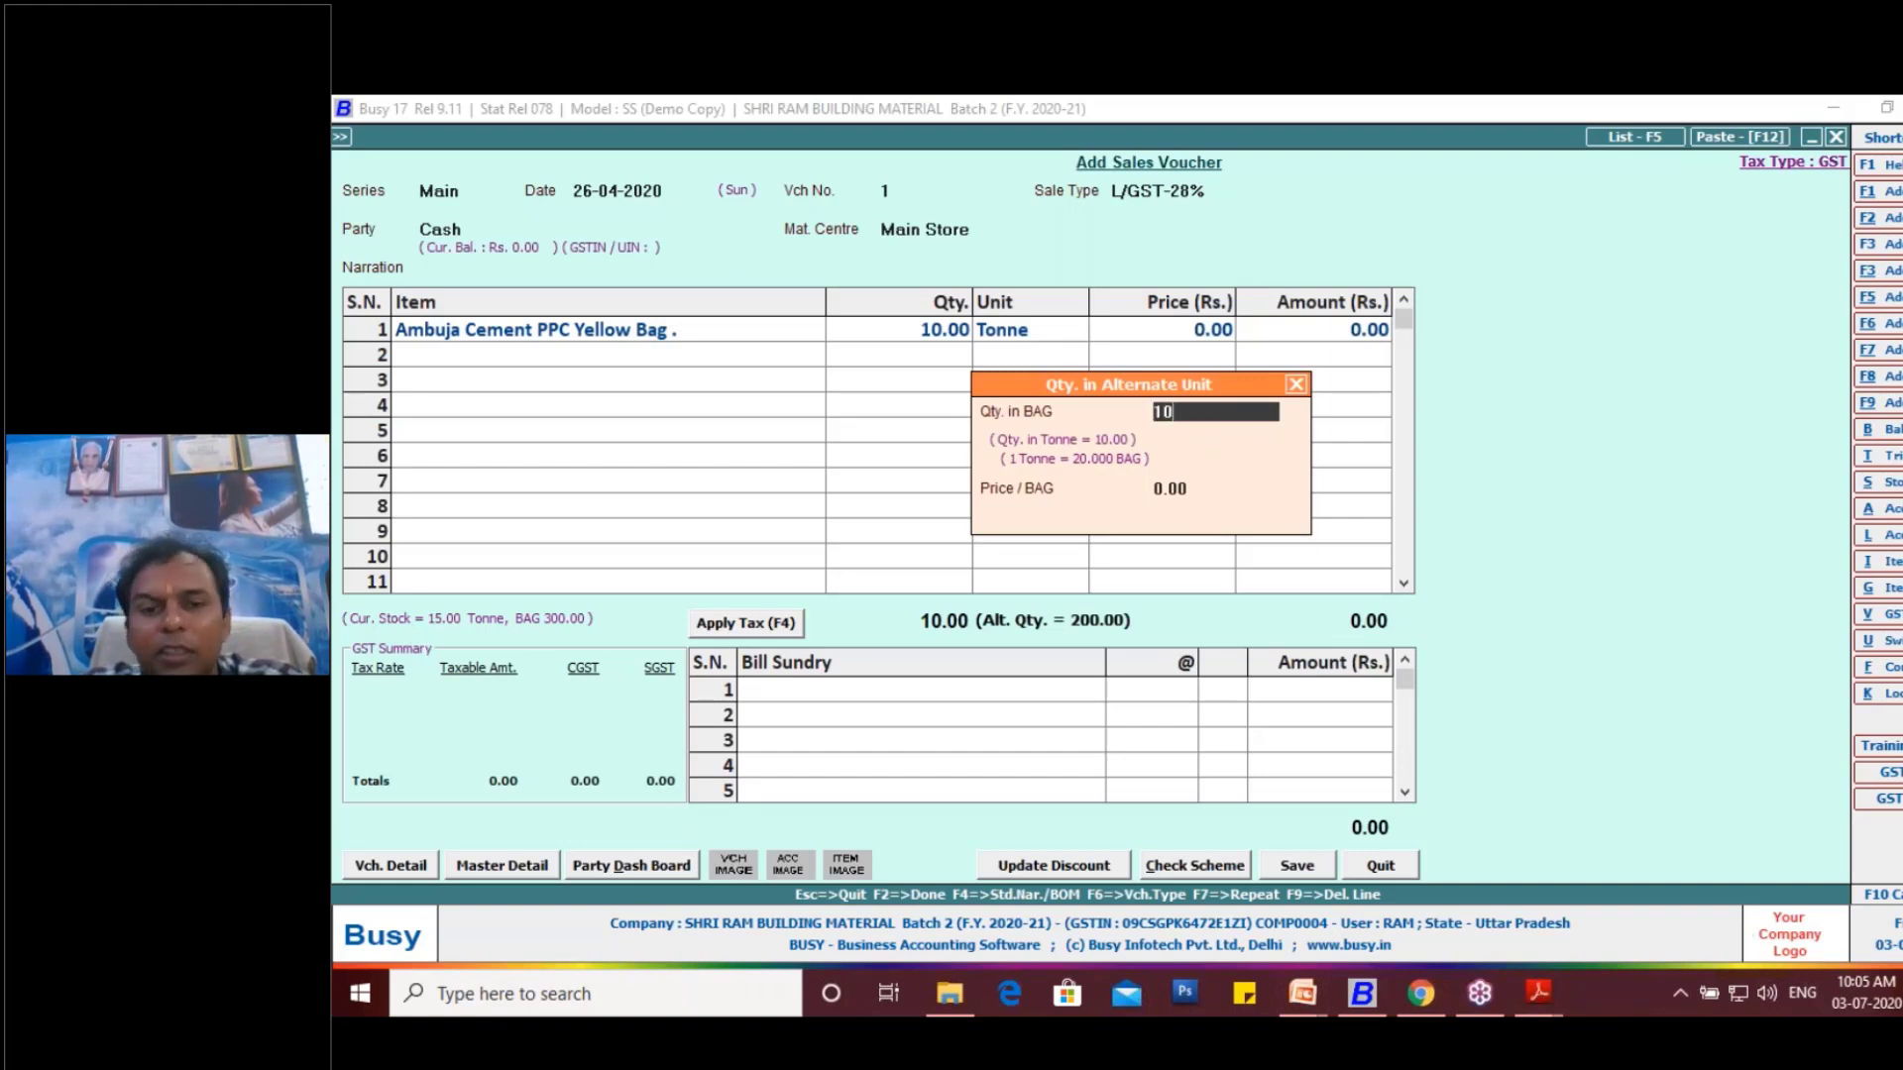
key(Return)
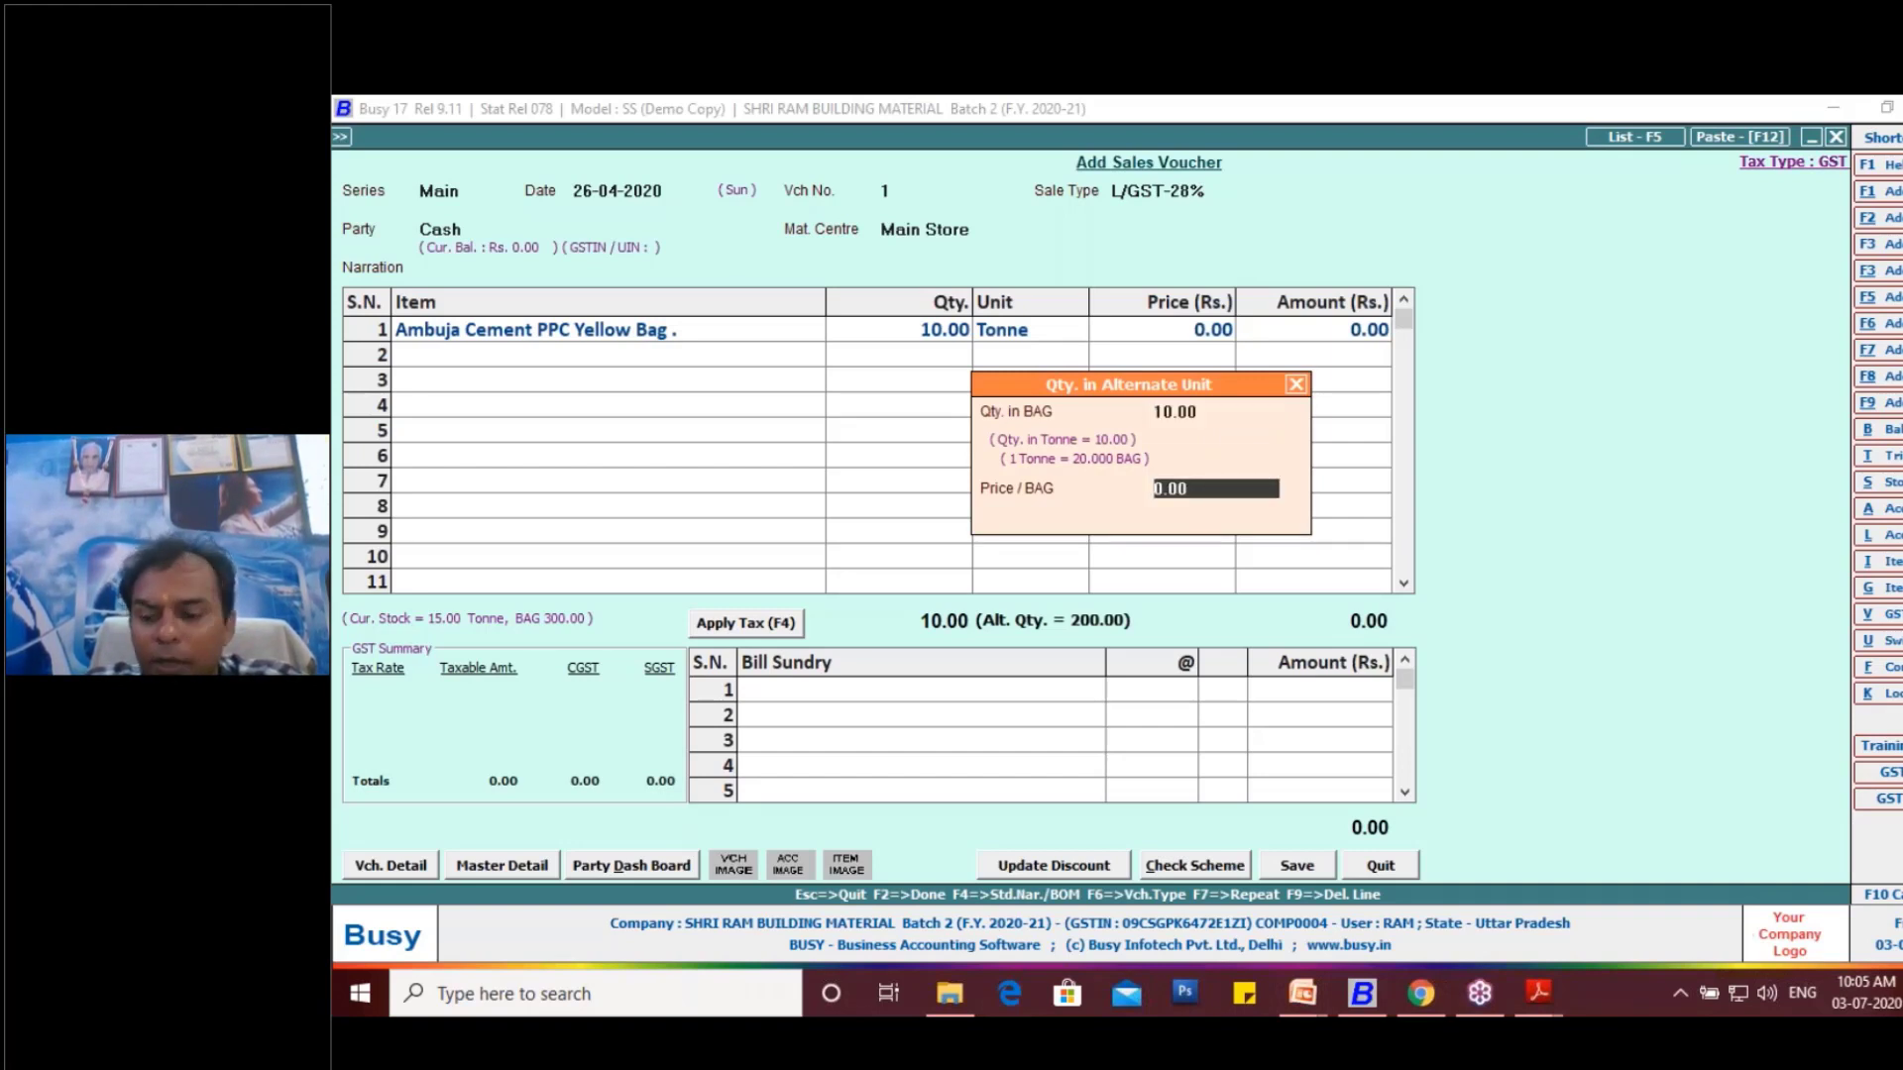
text(500)
key(Return)
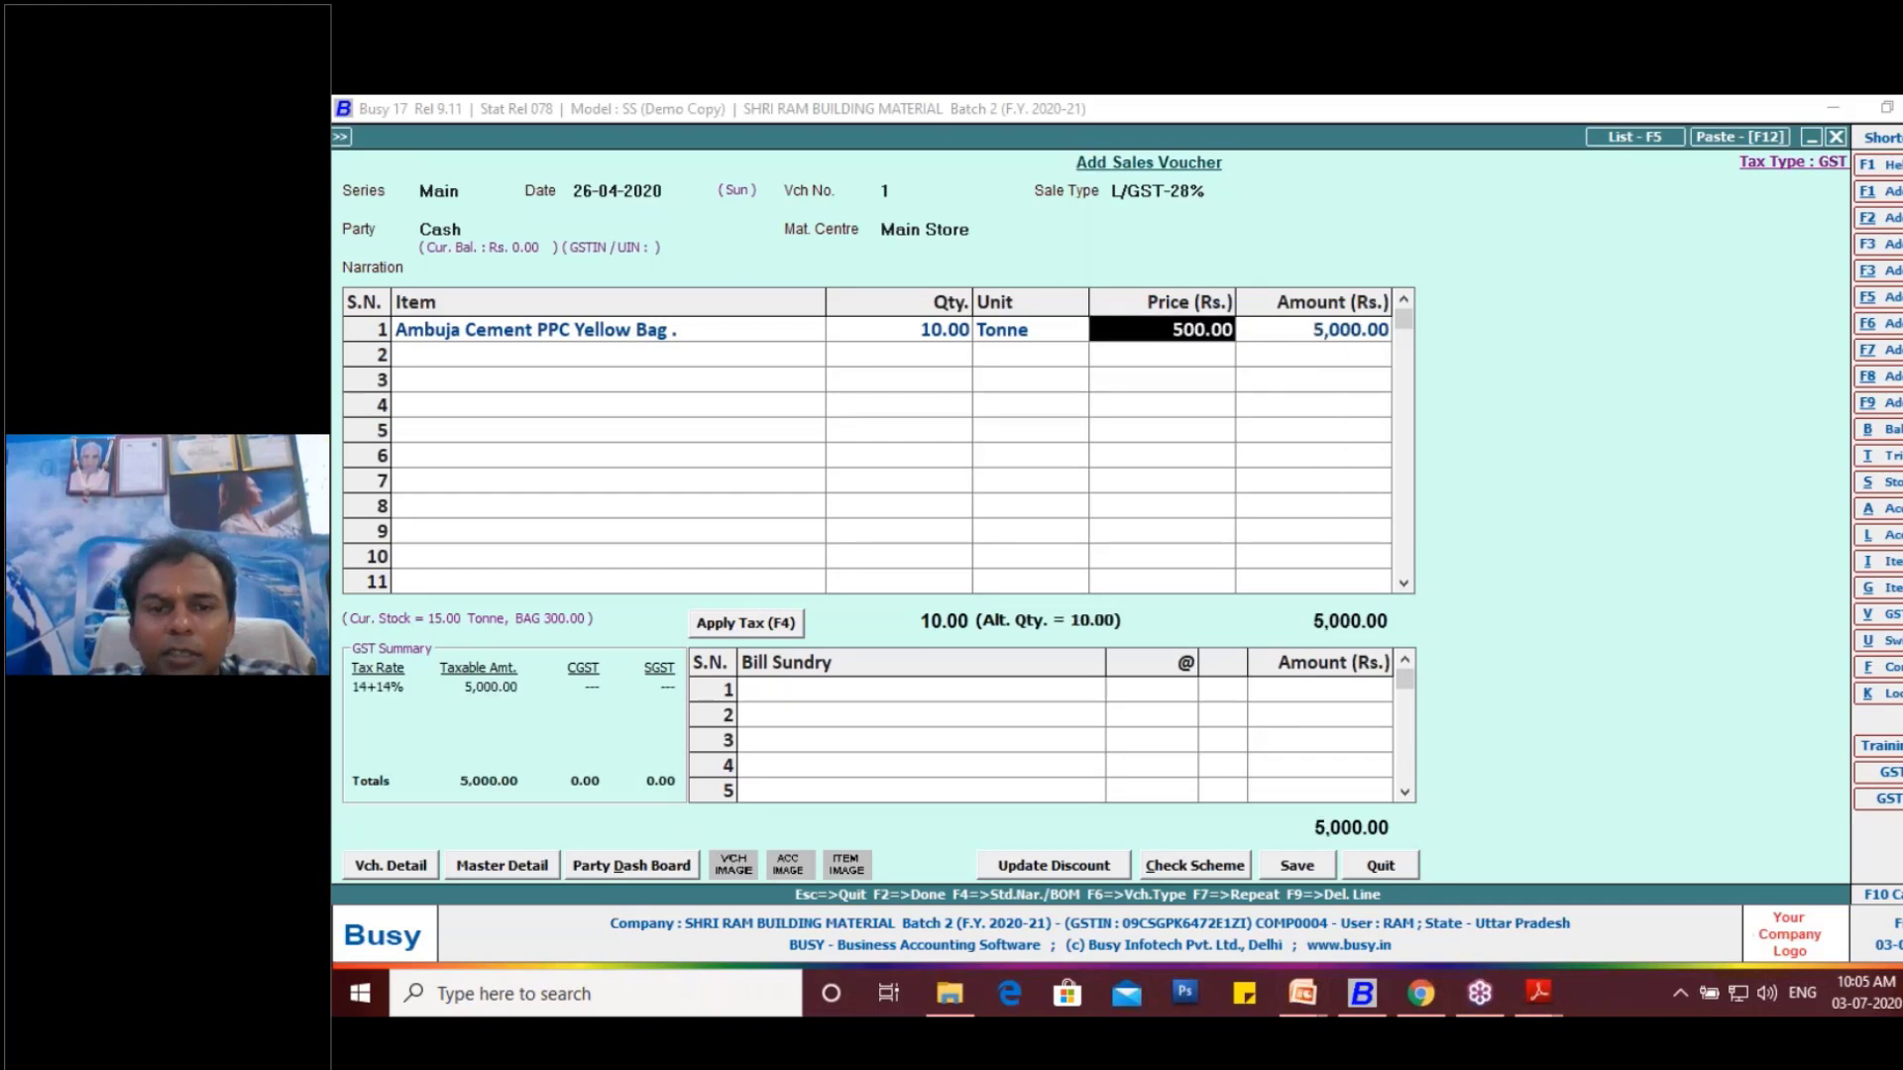
key(Return)
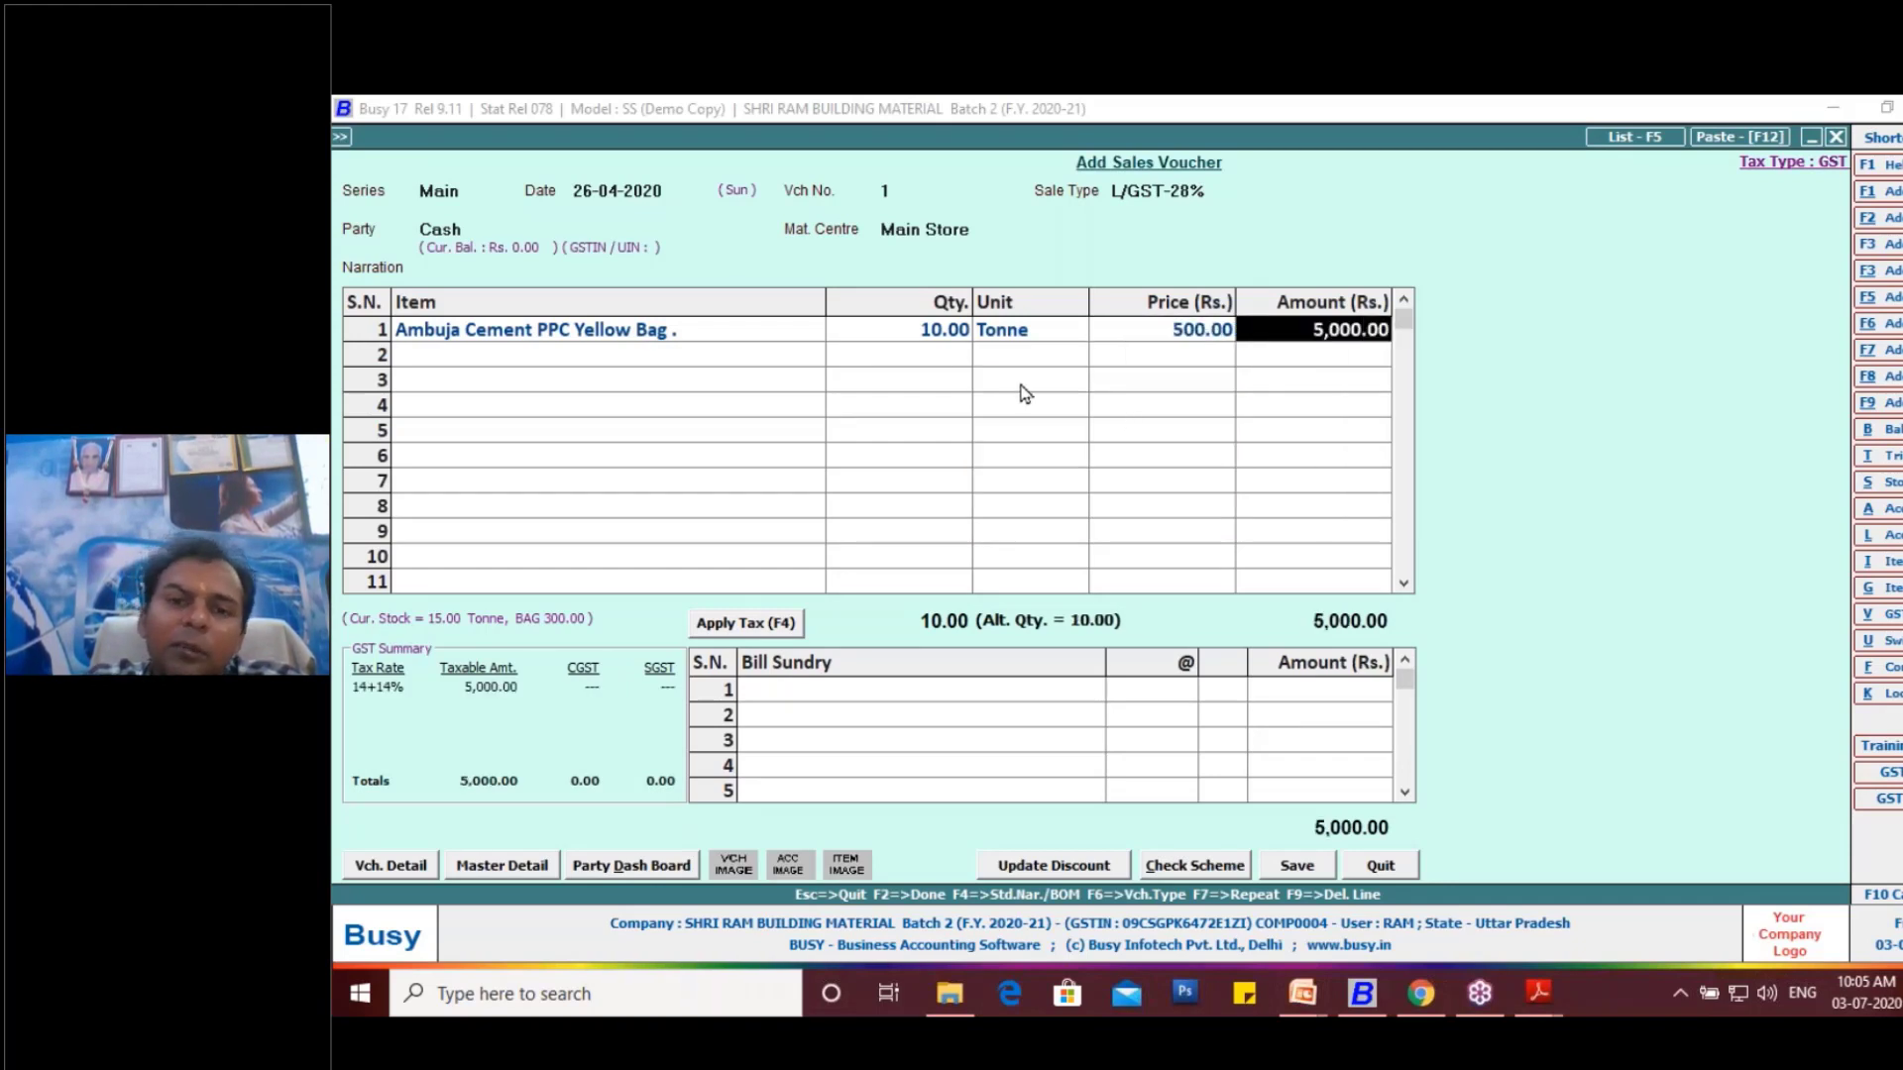
- Delete the filled item line and select "Ambuja Cement PPC Yellow Bag ." afresh as the first item
click(713, 340)
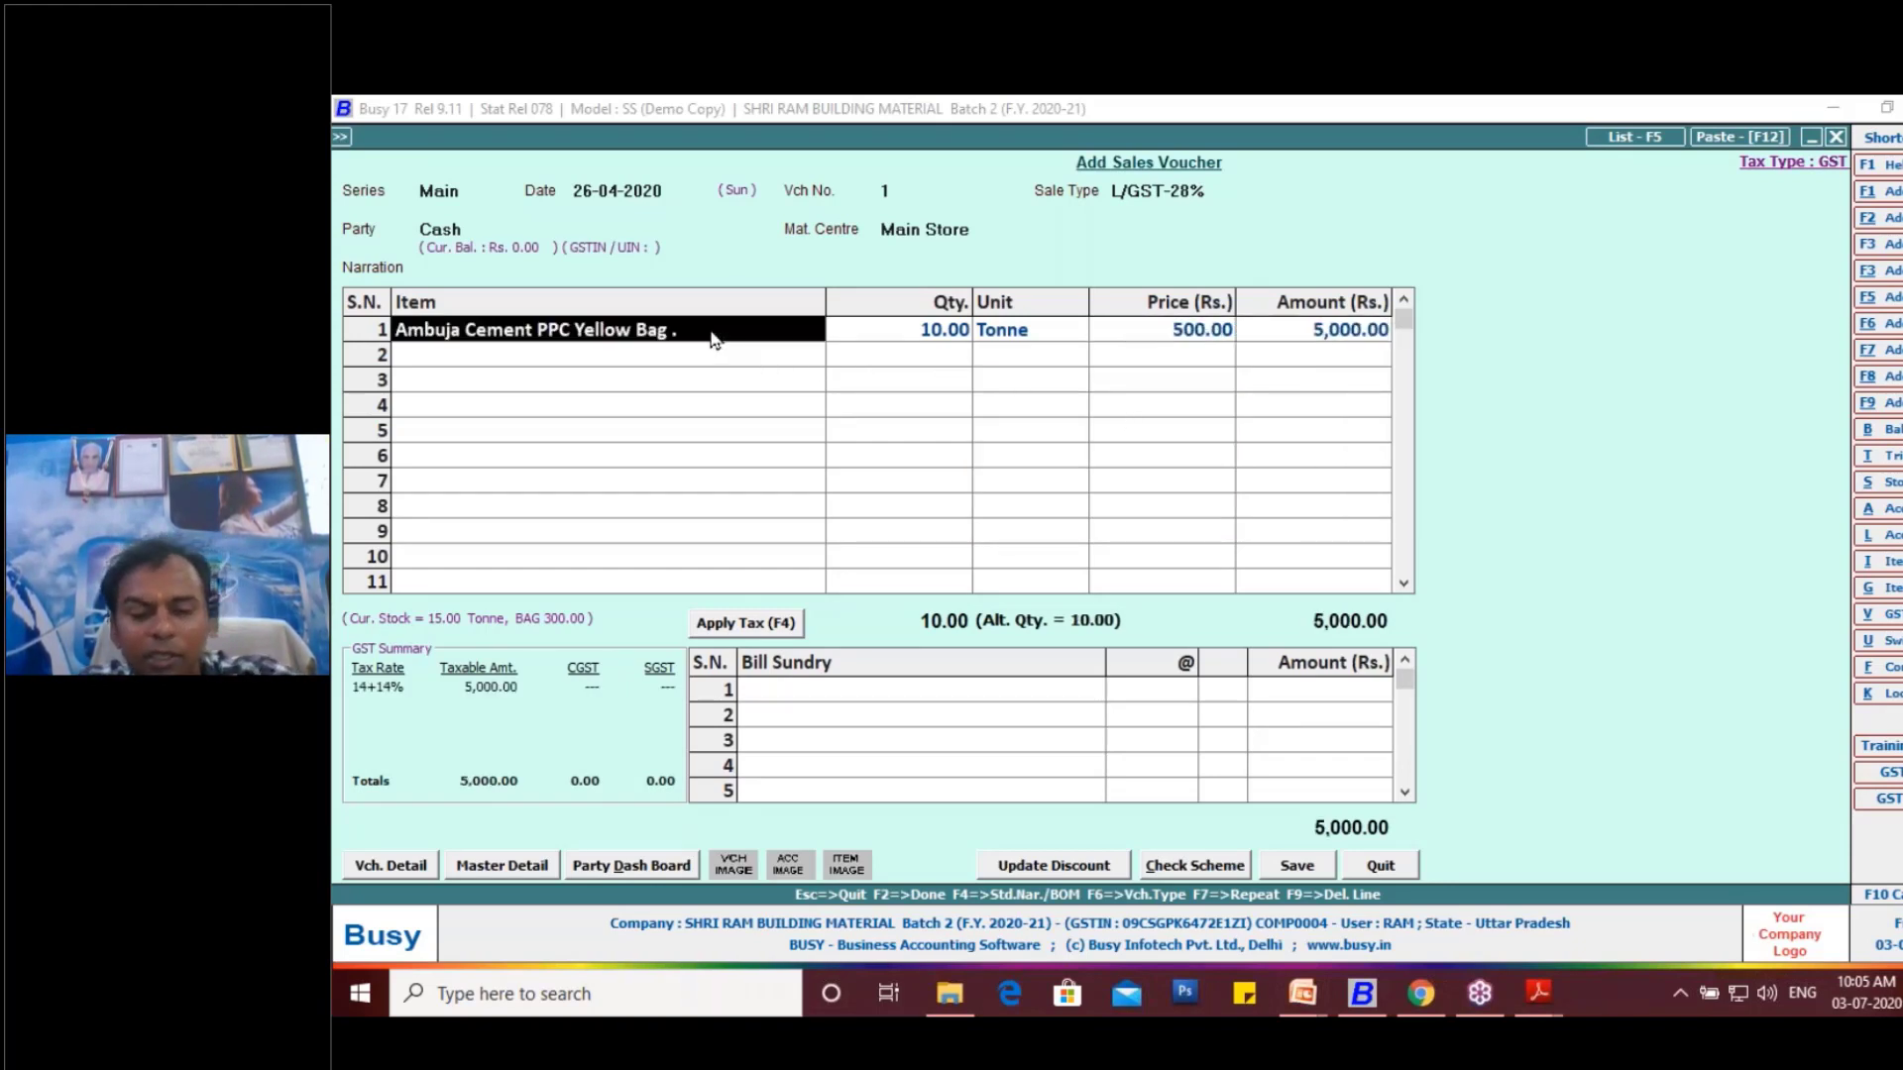
key(F9)
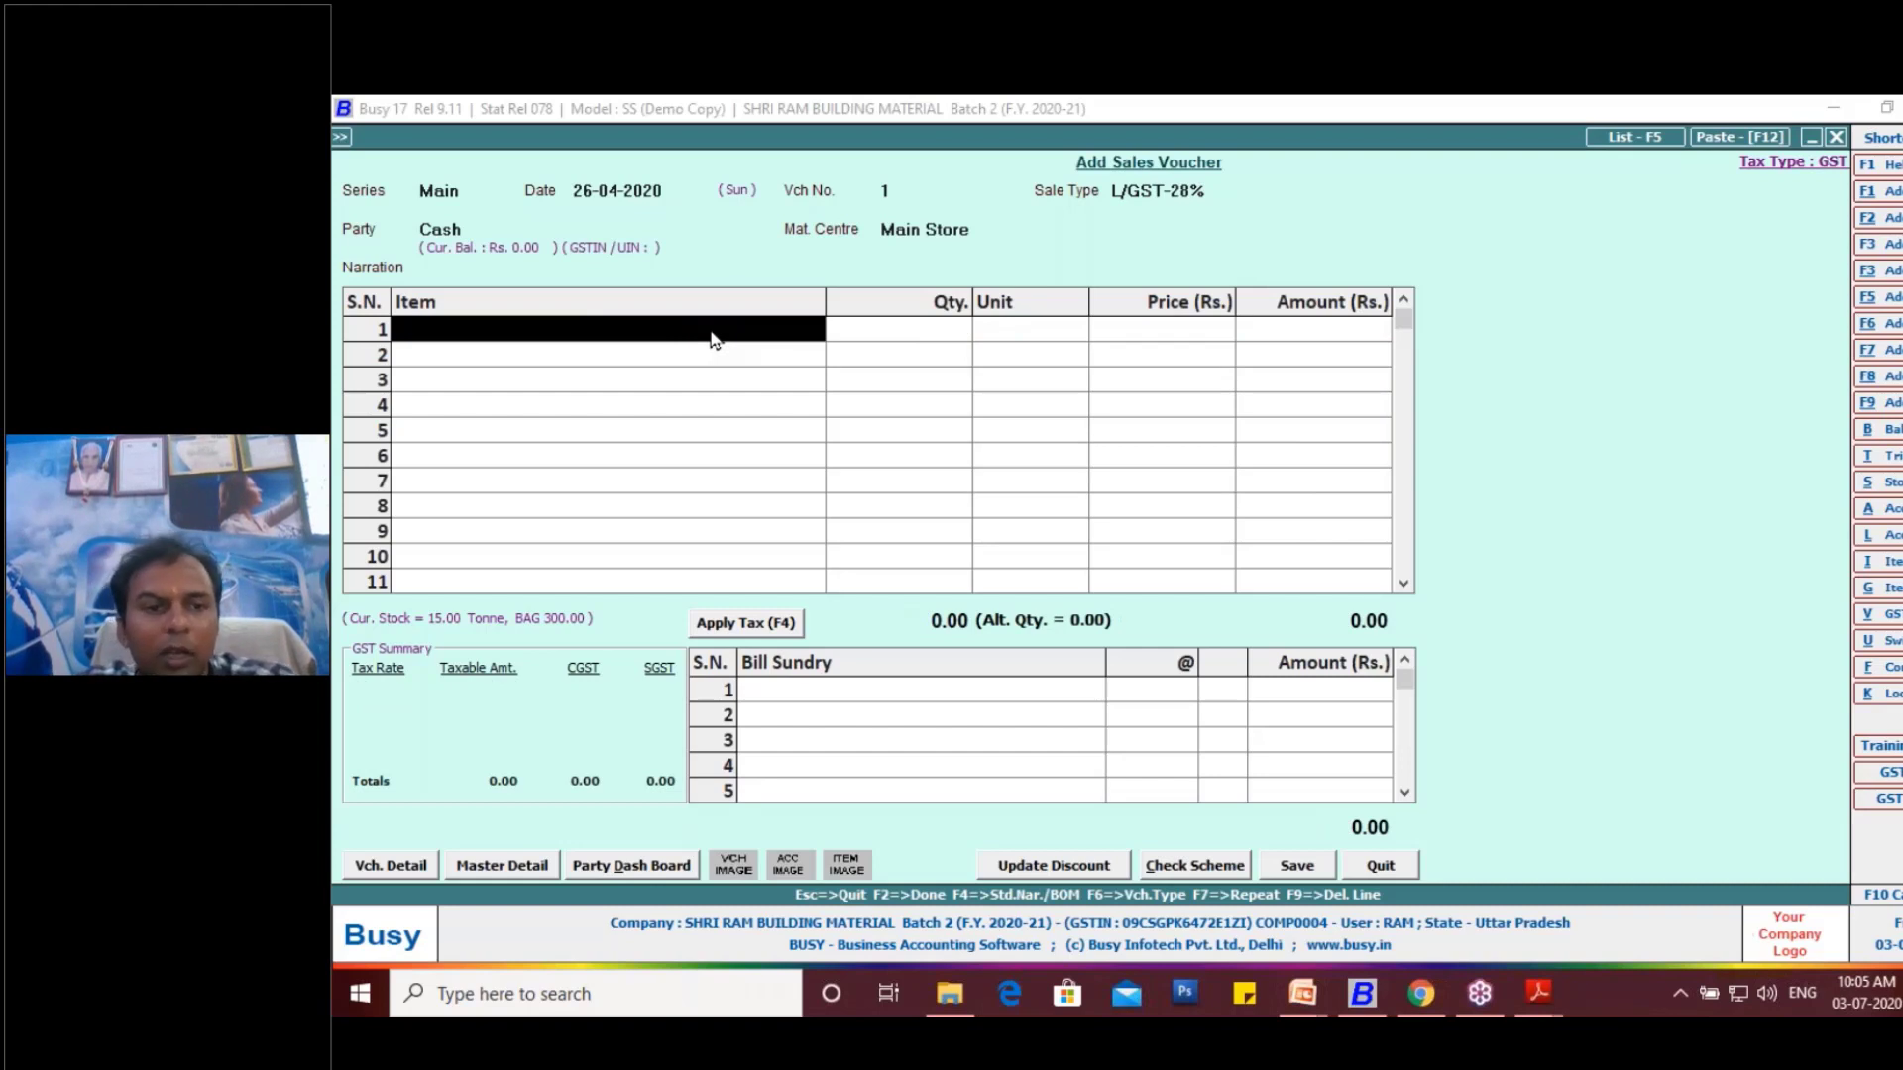
key(Return)
key(Down)
key(Return)
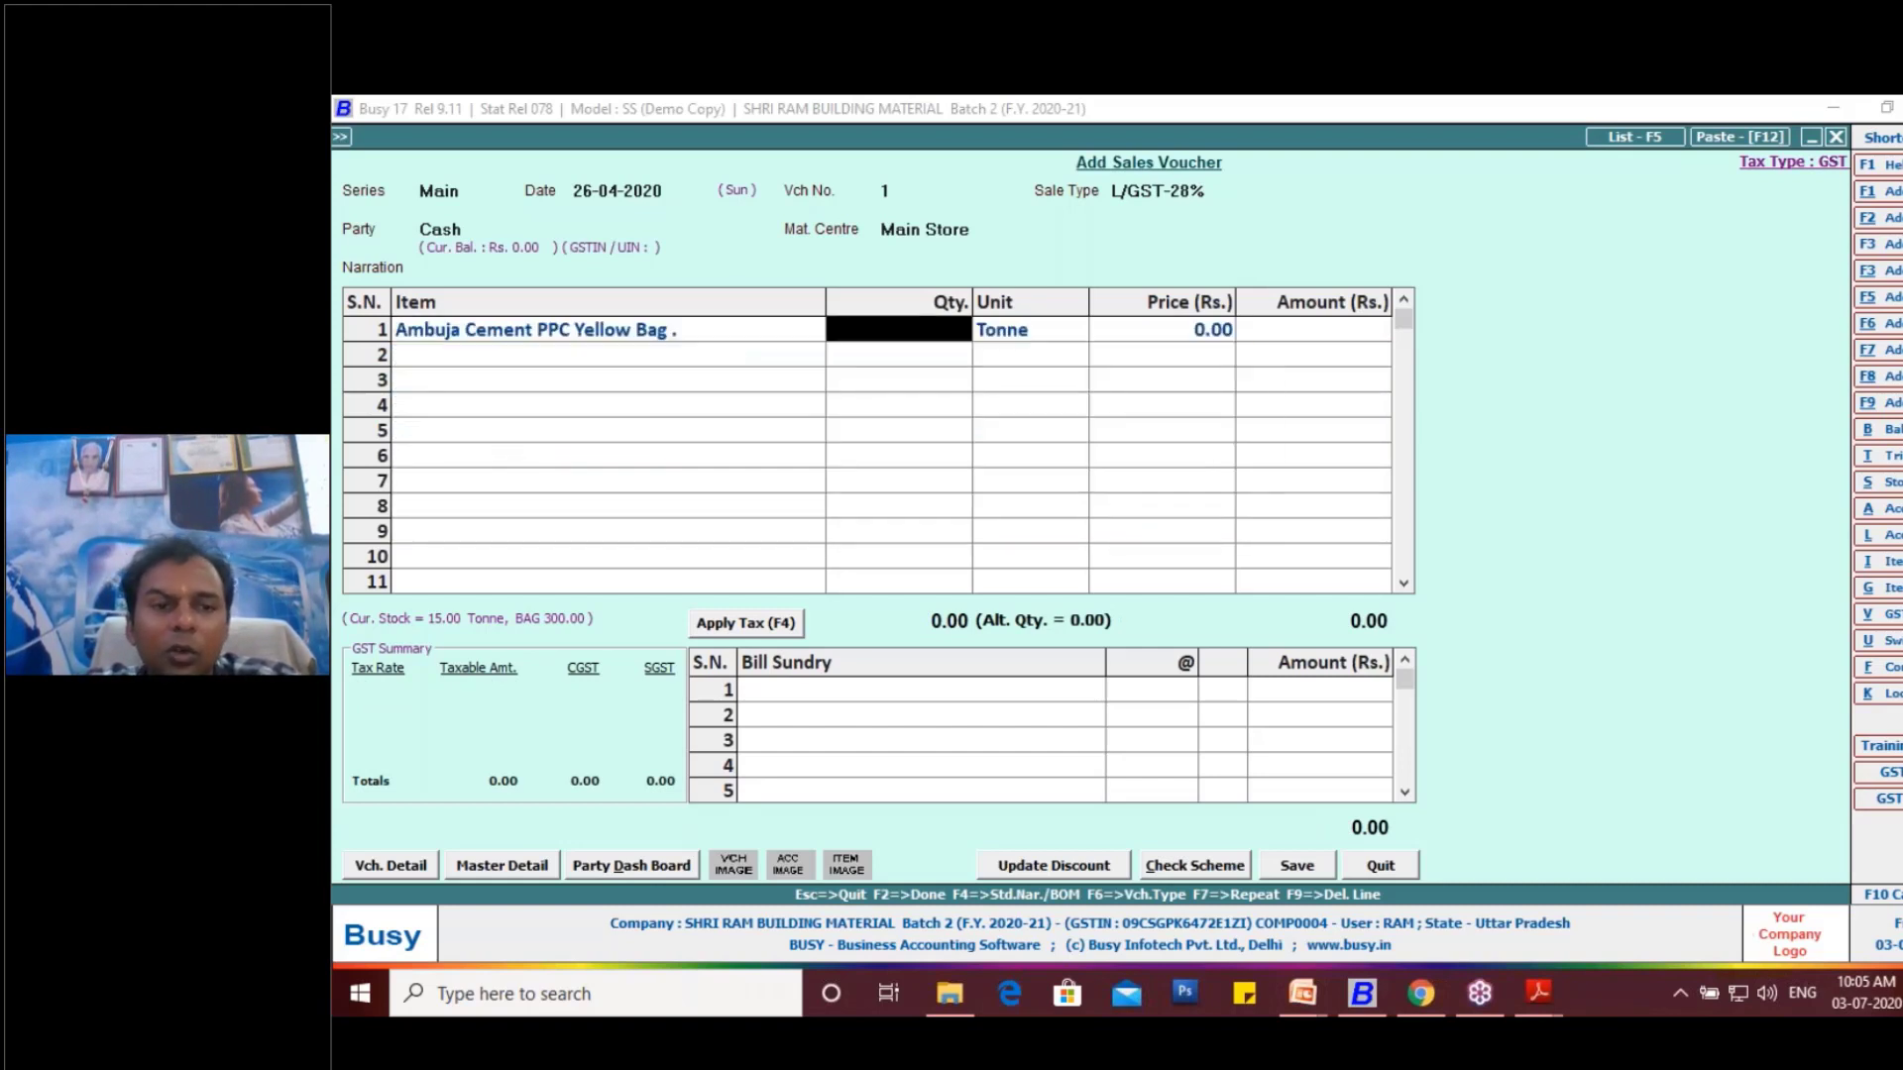
- Enter 10 Tonne for the cement line, with 10 bags as the alternate quantity and 500 as the price per bag
text(10)
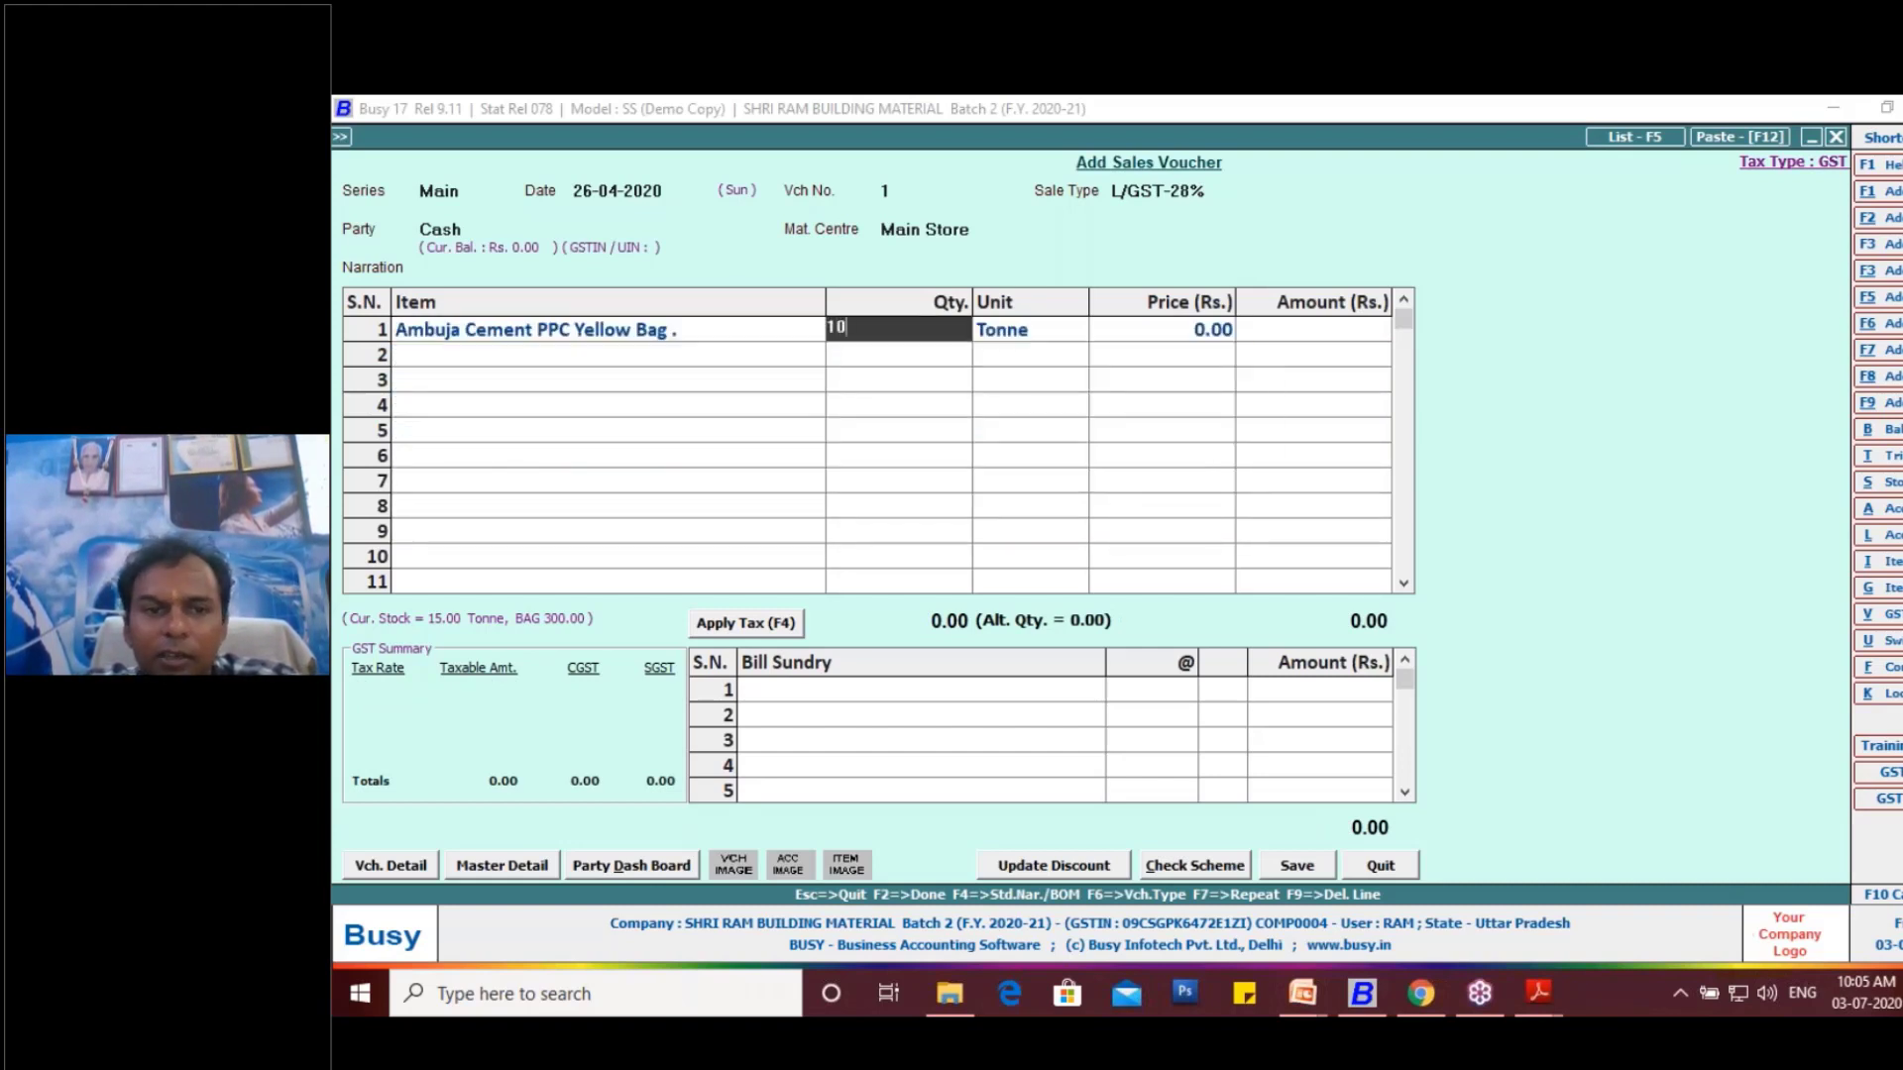
key(Return)
key(Return)
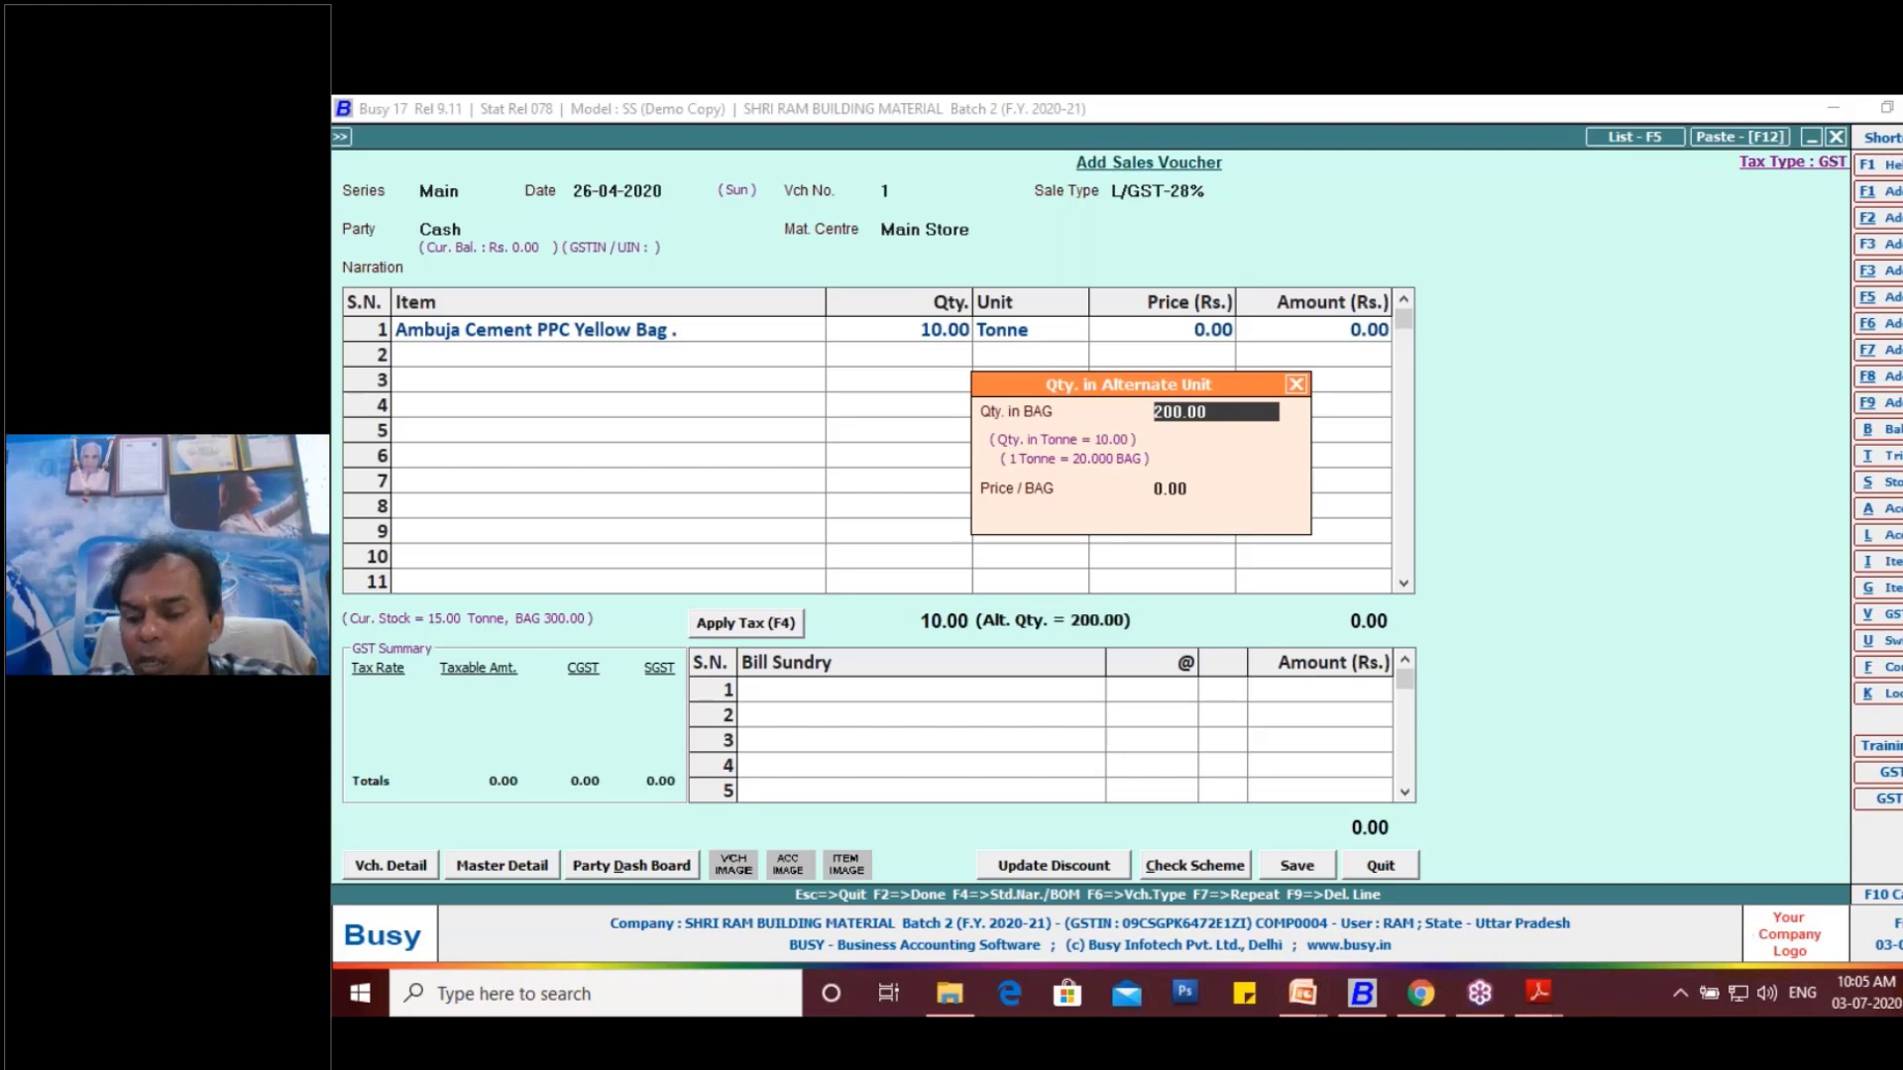
text(10)
key(Return)
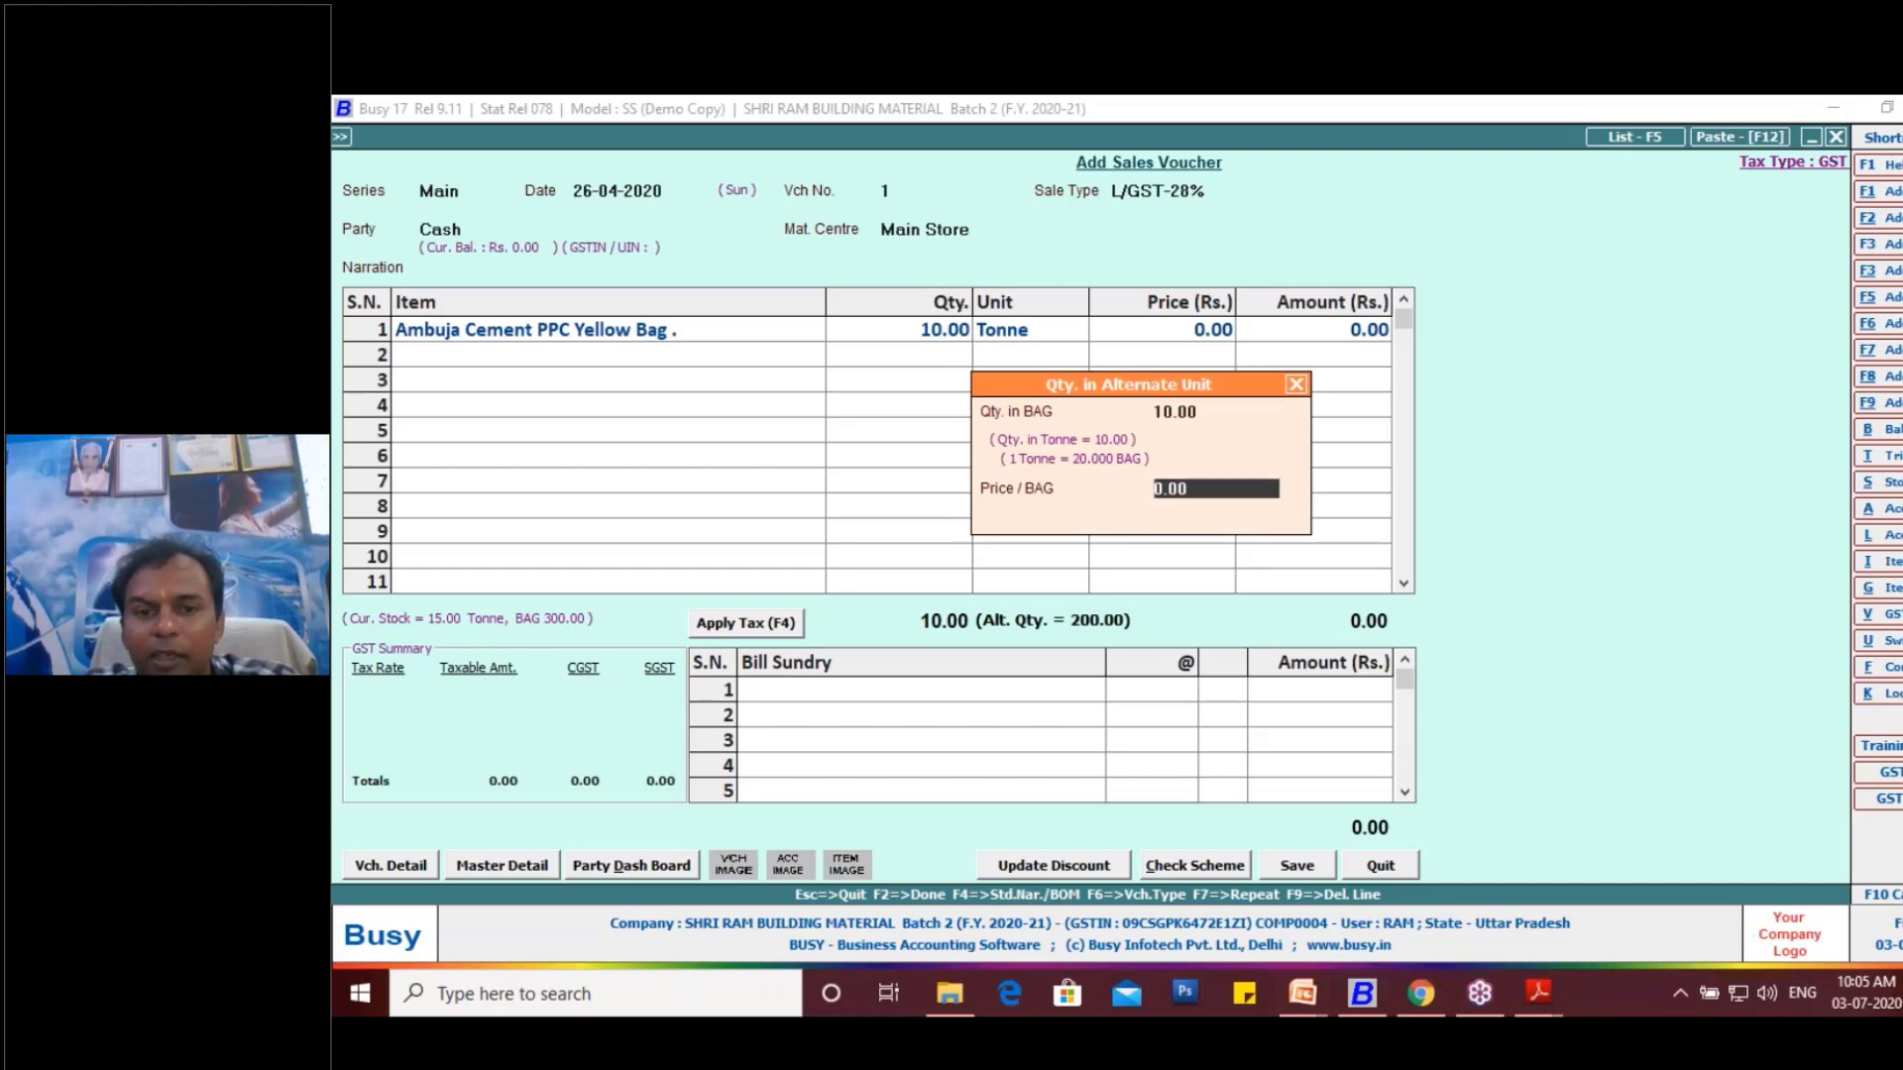
text(500)
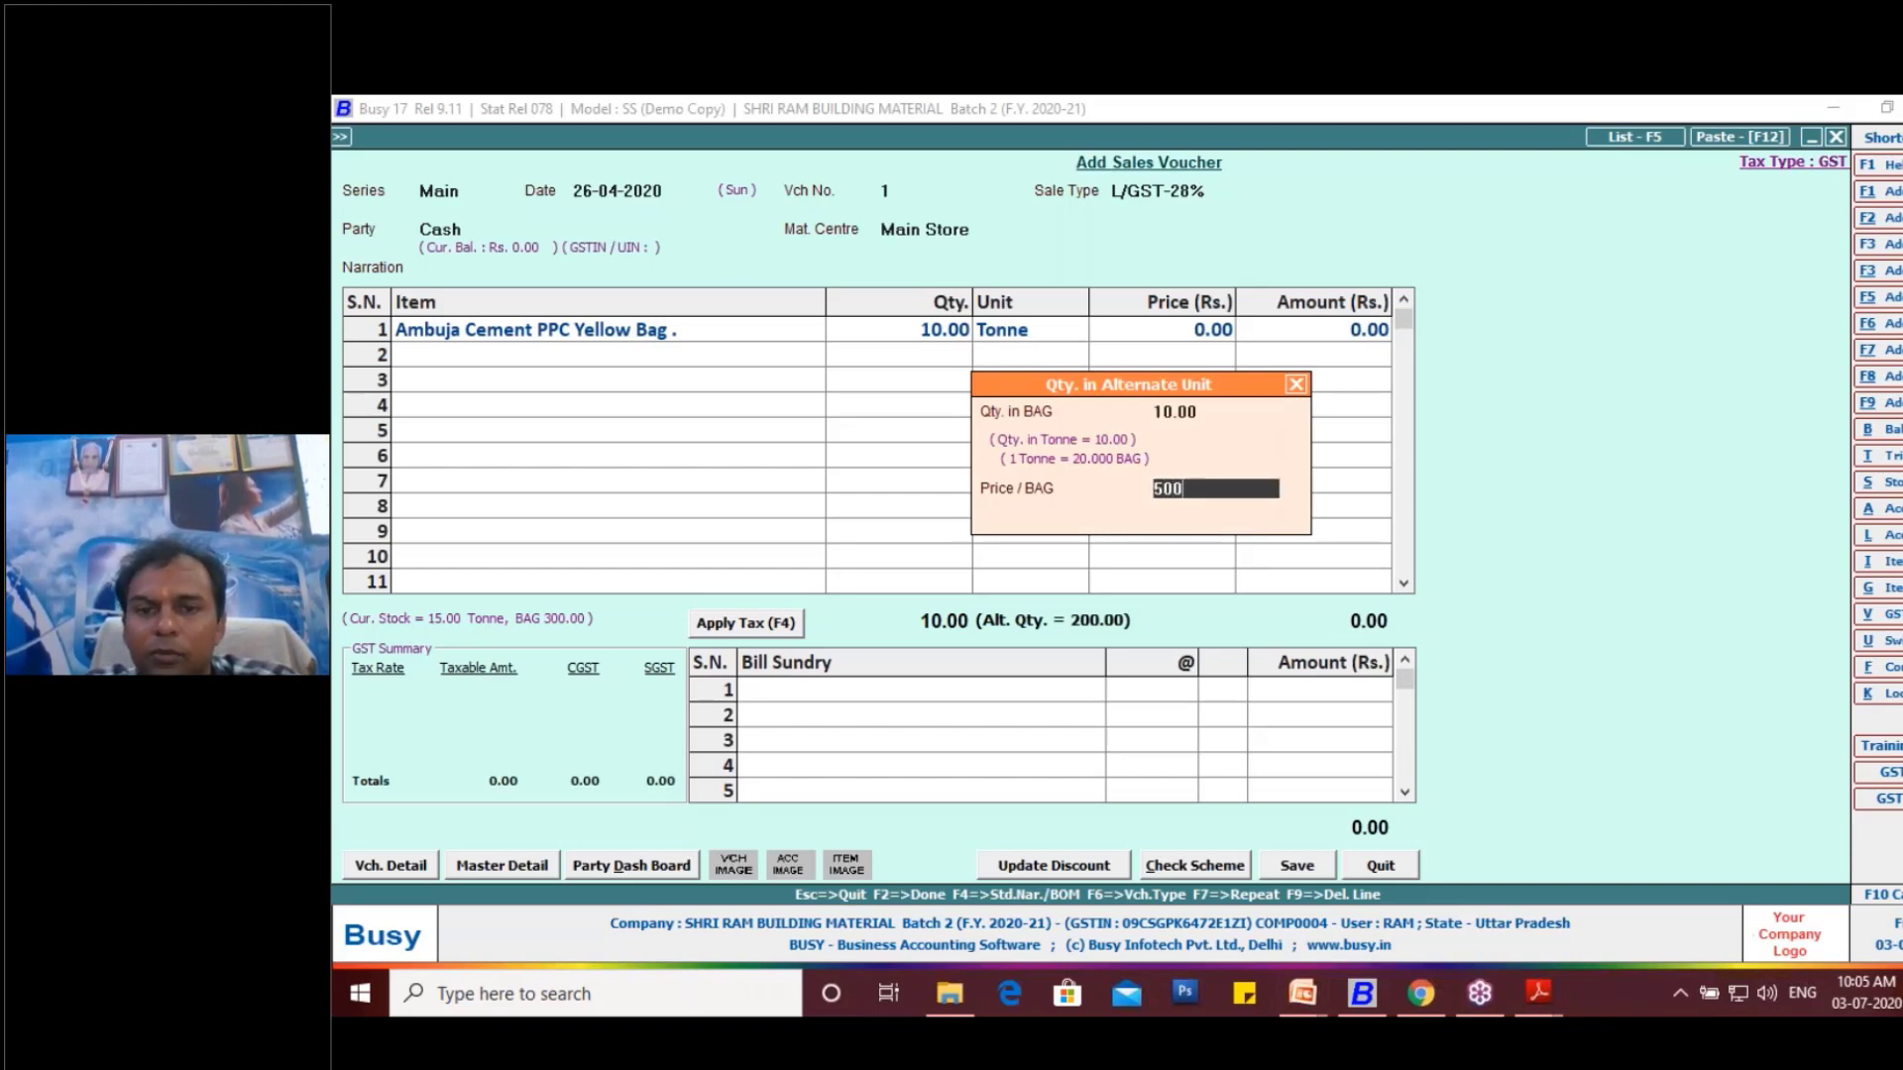
key(Return)
key(Return)
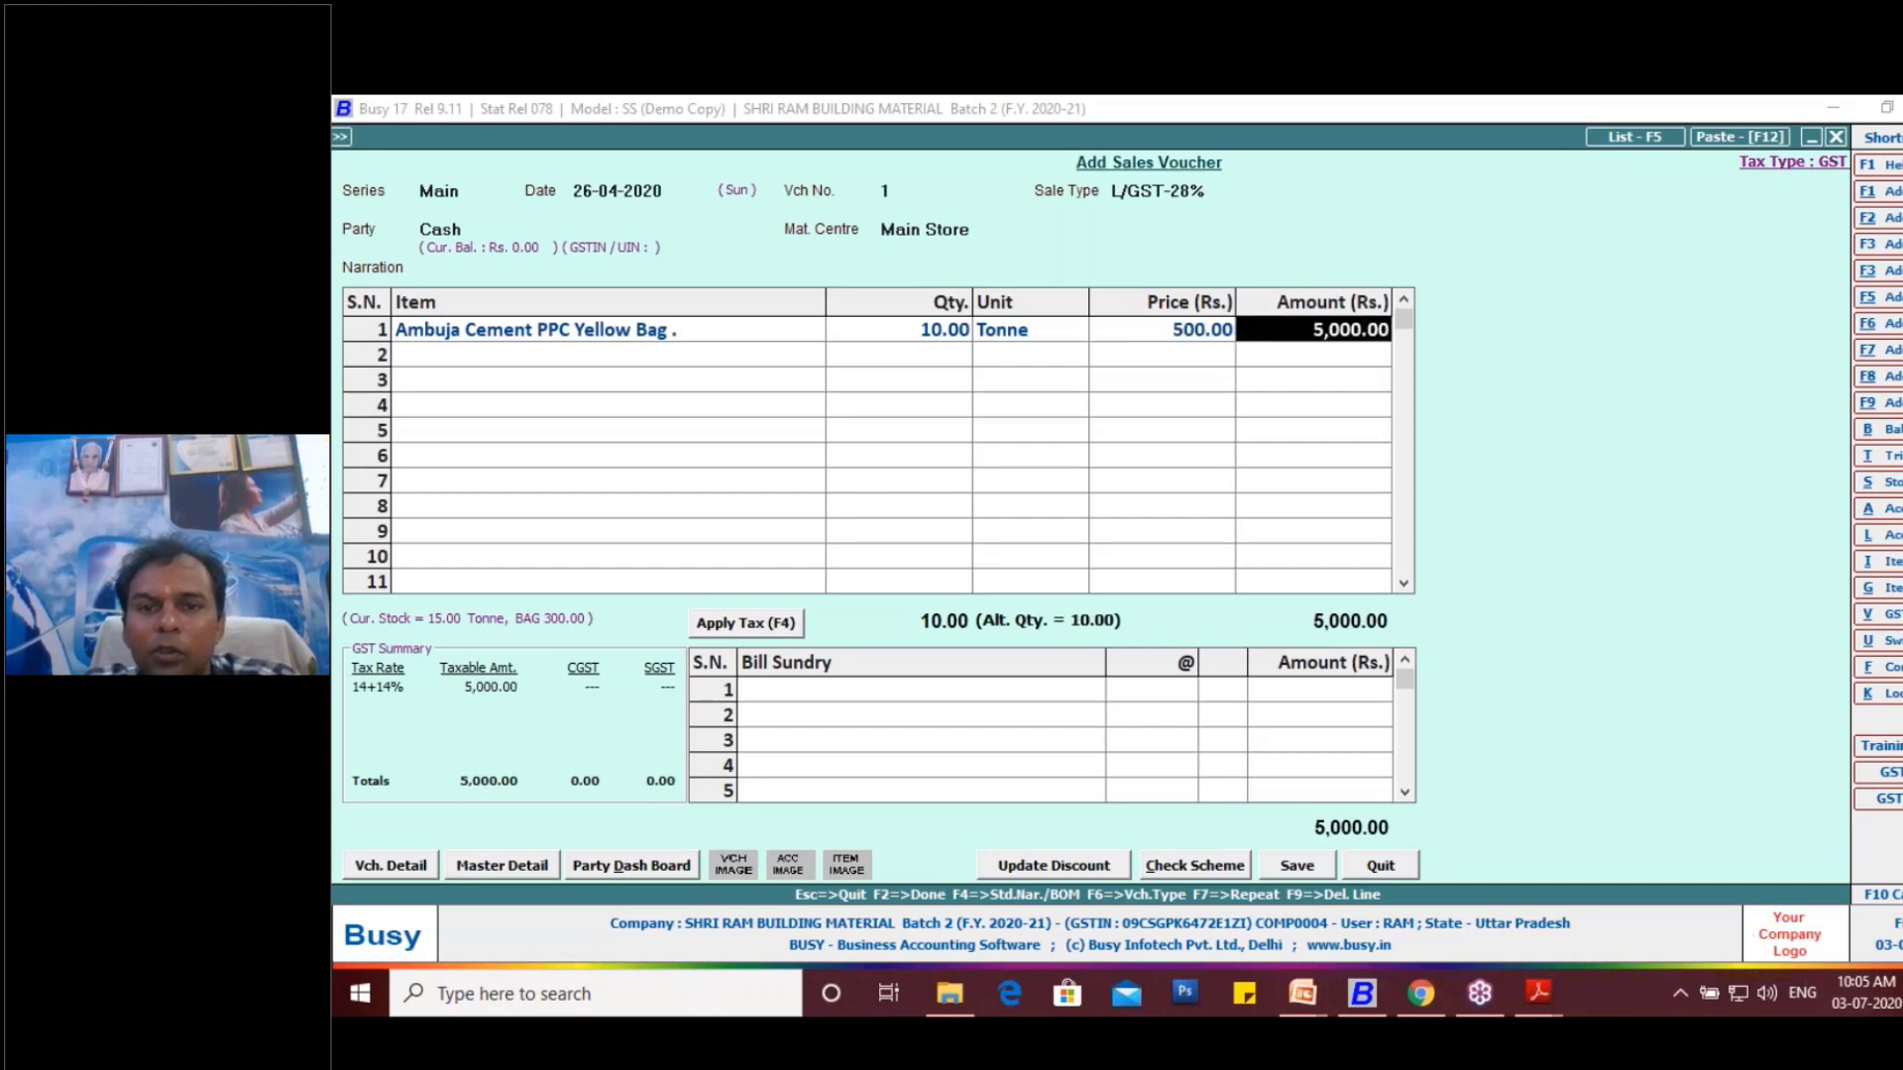
- Clear the cement line's tonne quantity and enter 10 bags as the alternate quantity, keeping the price of 500 per bag
click(926, 331)
key(BackSpace)
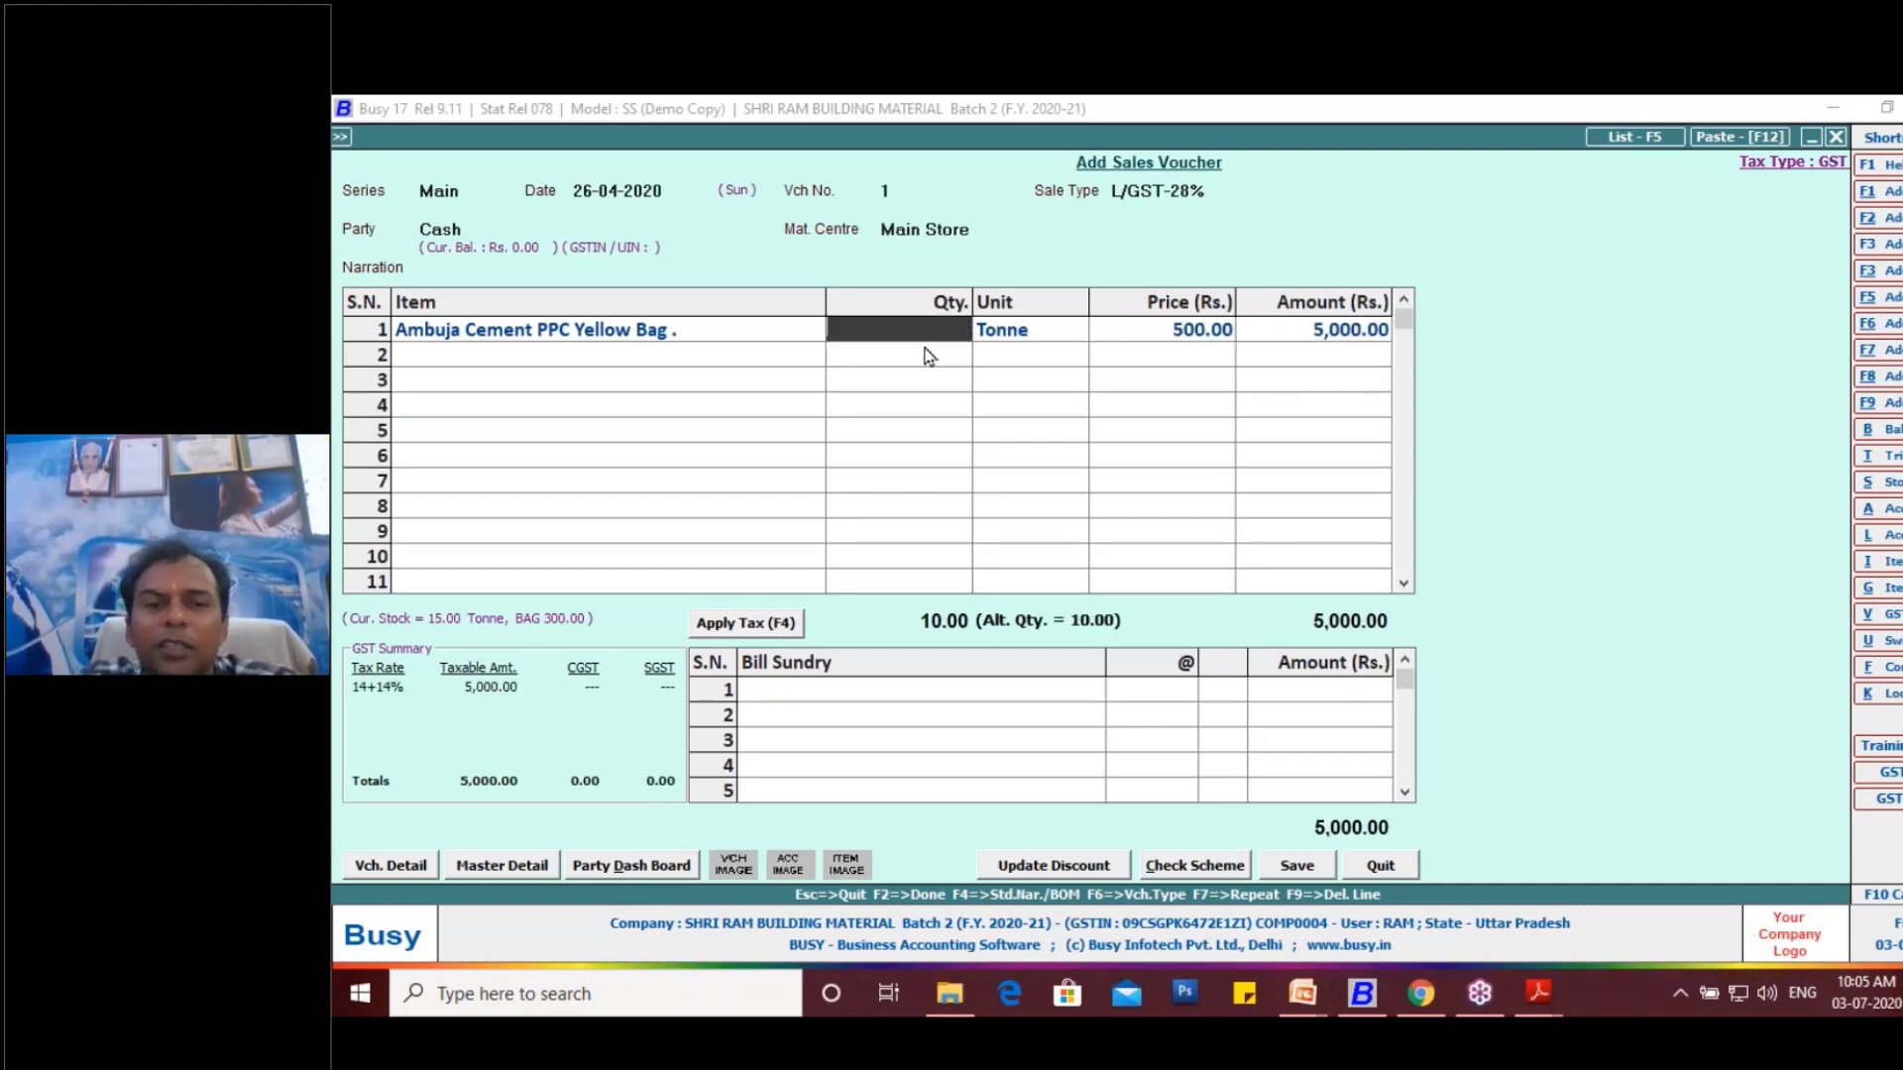
key(Return)
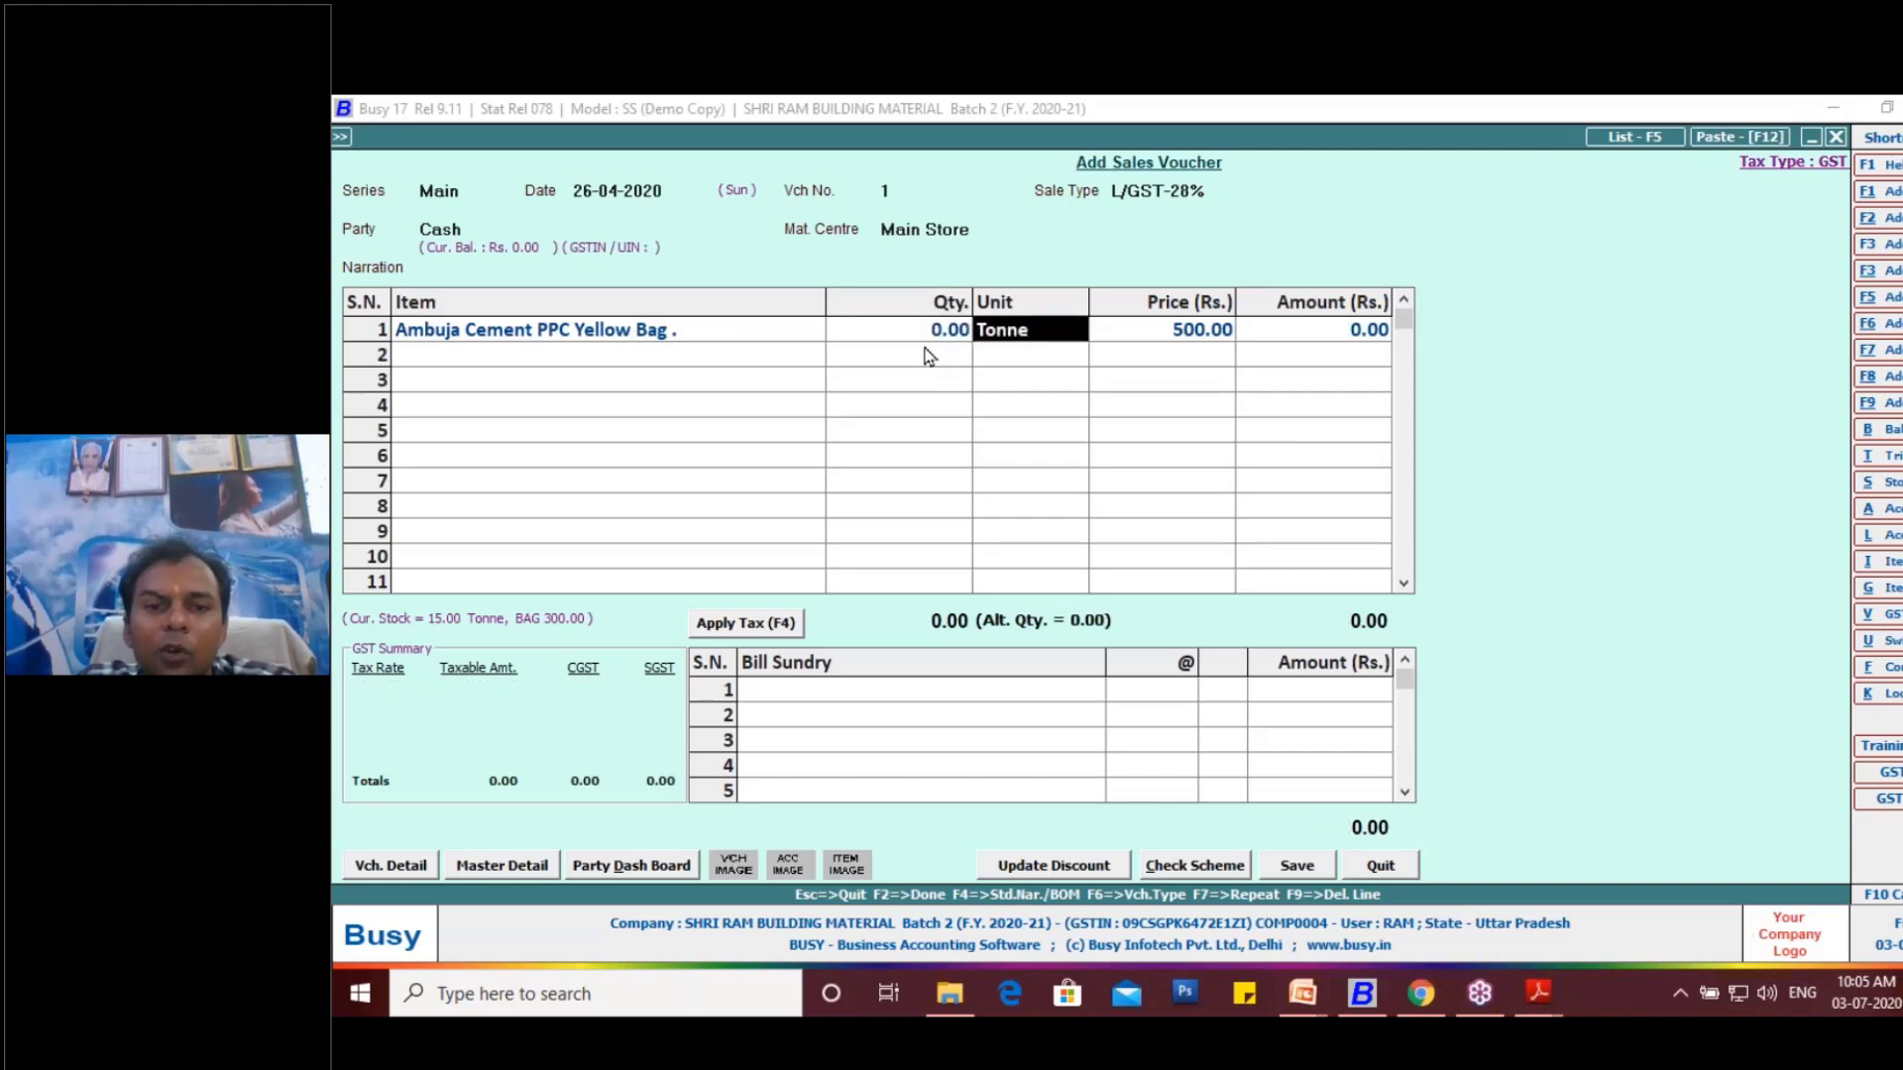
key(Return)
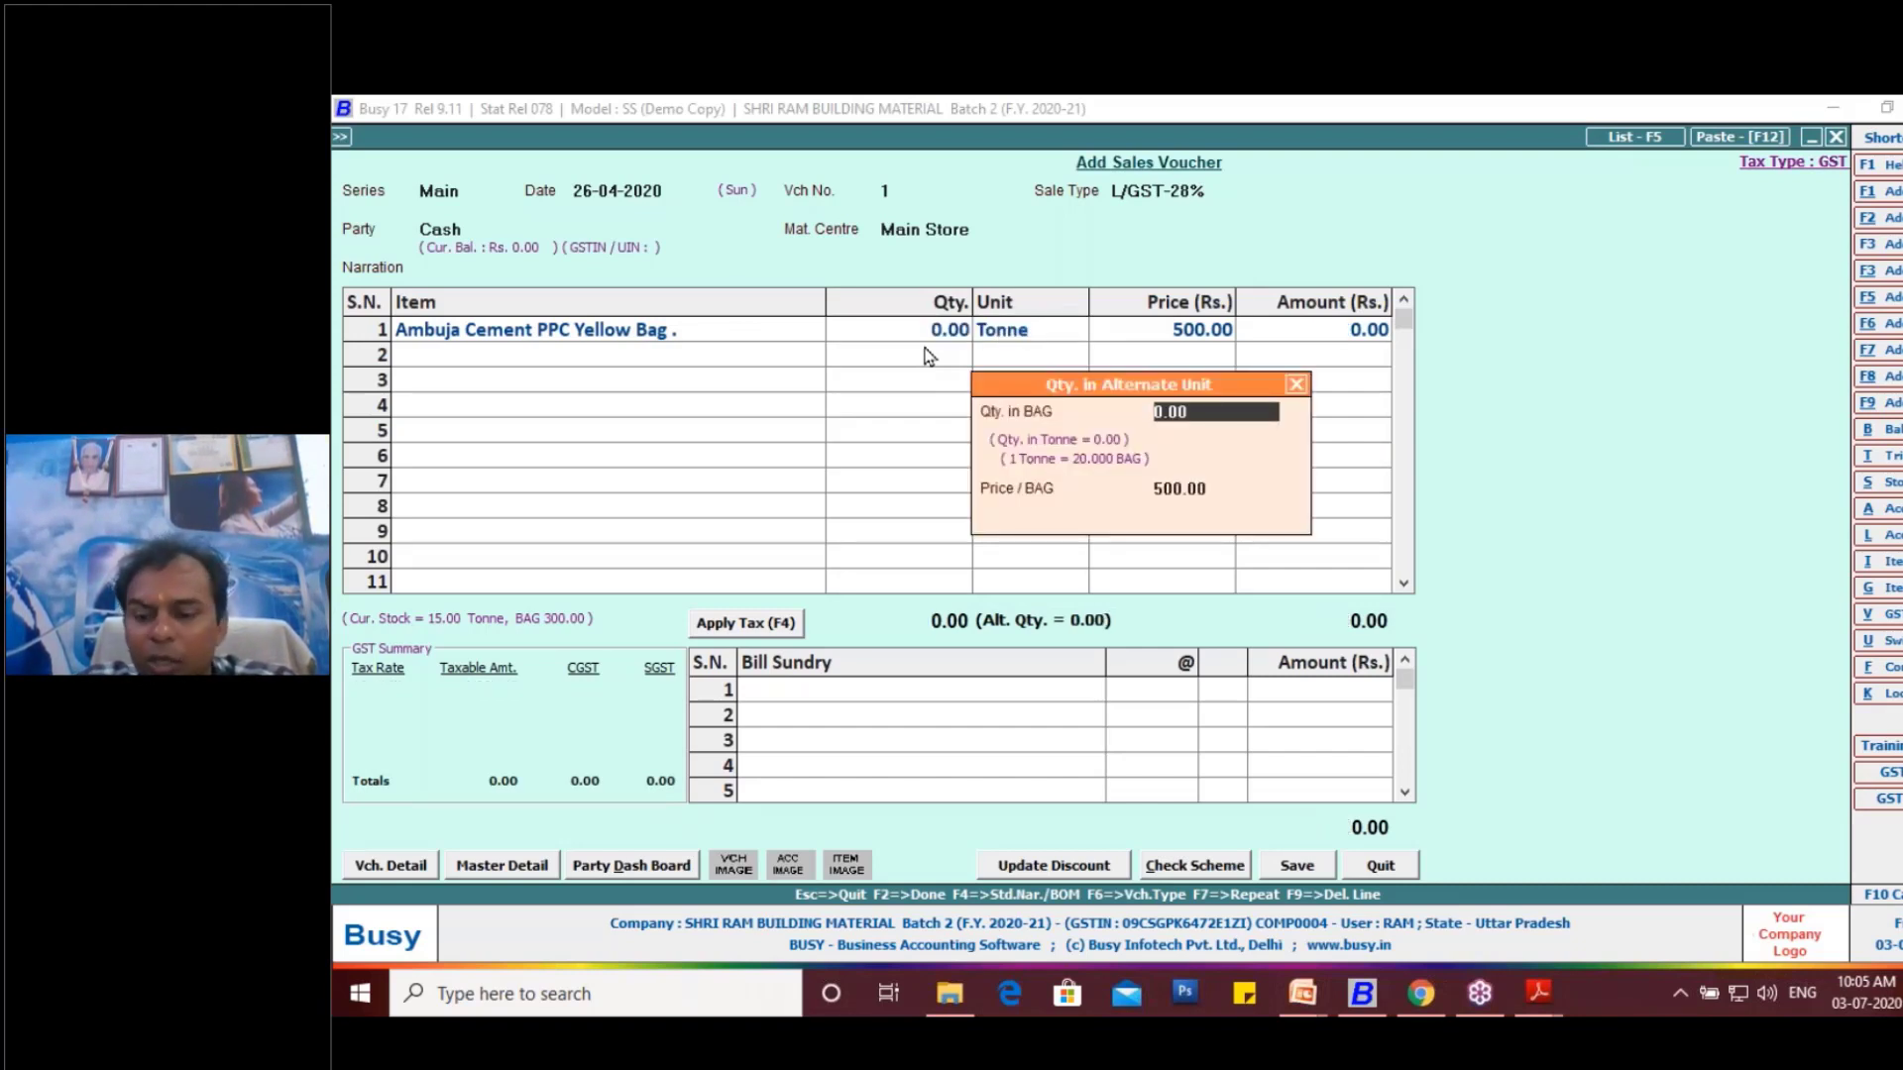
text(10)
key(Return)
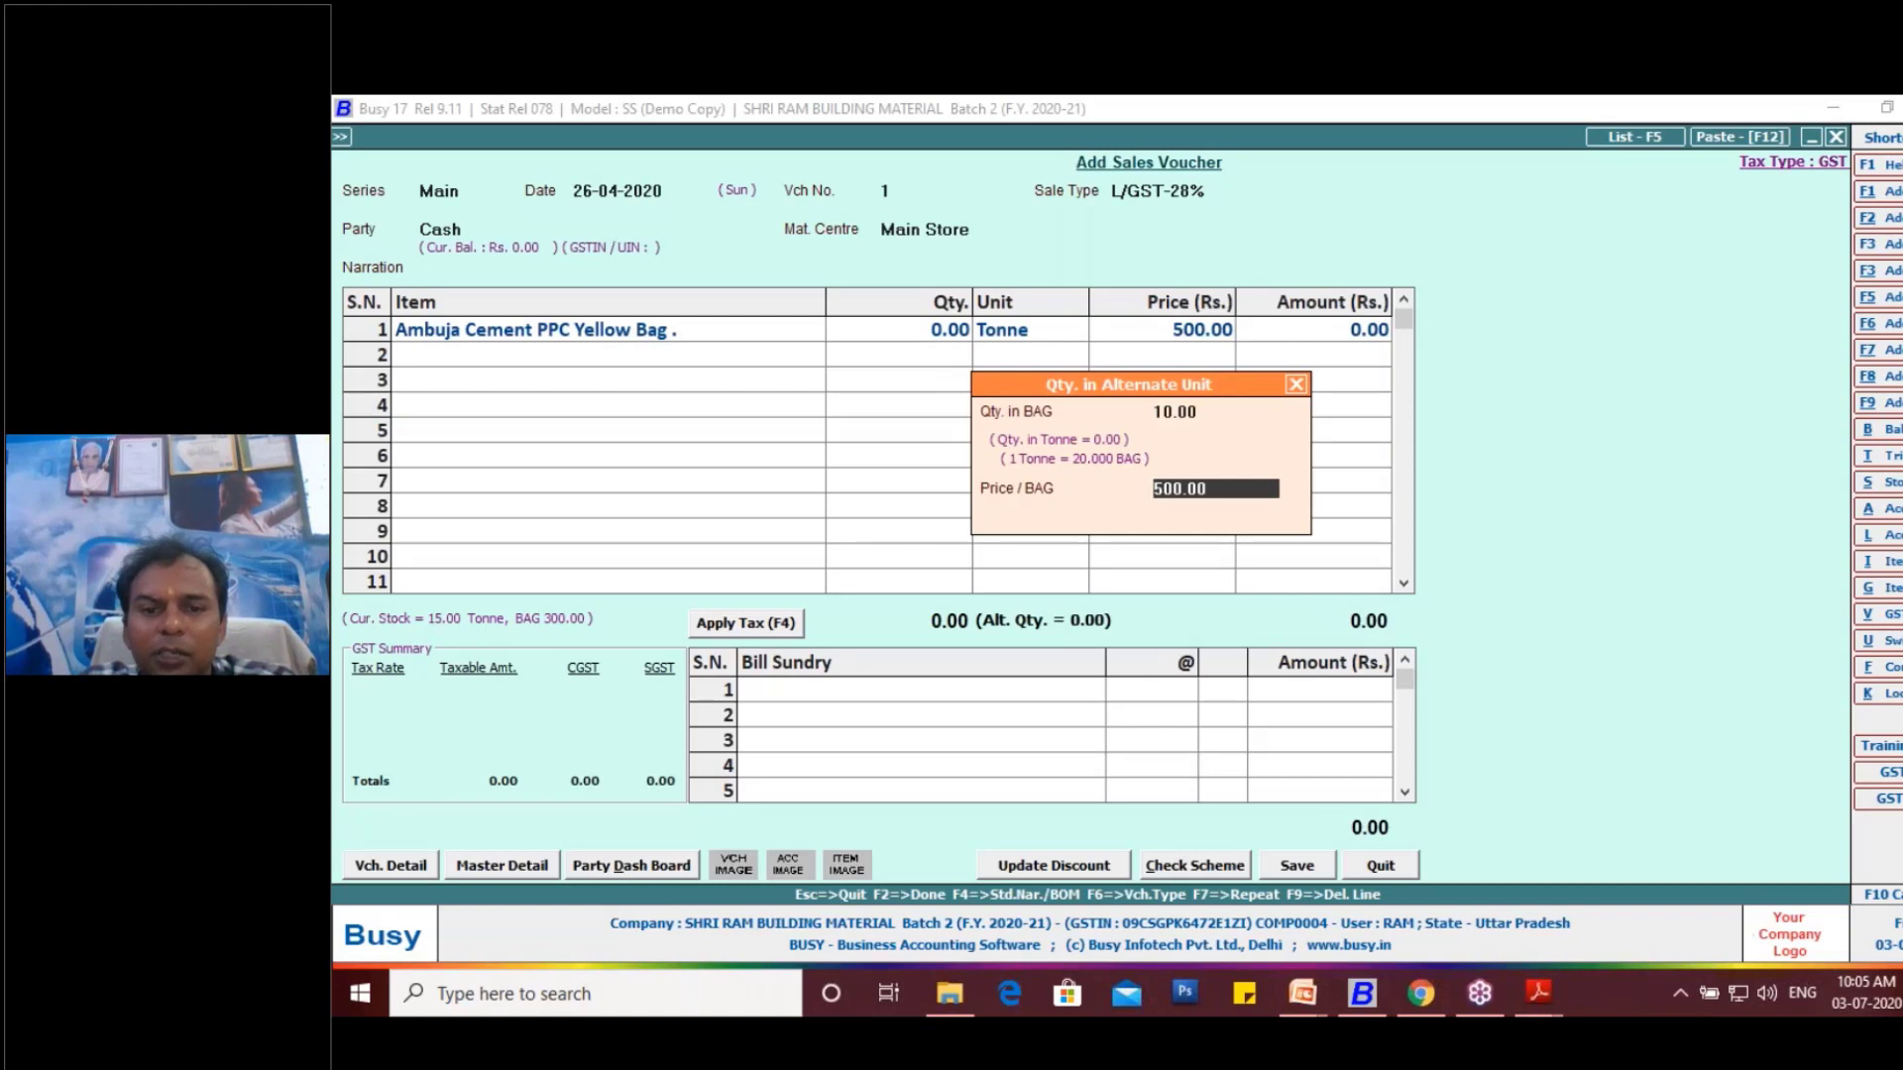
key(Return)
key(Return)
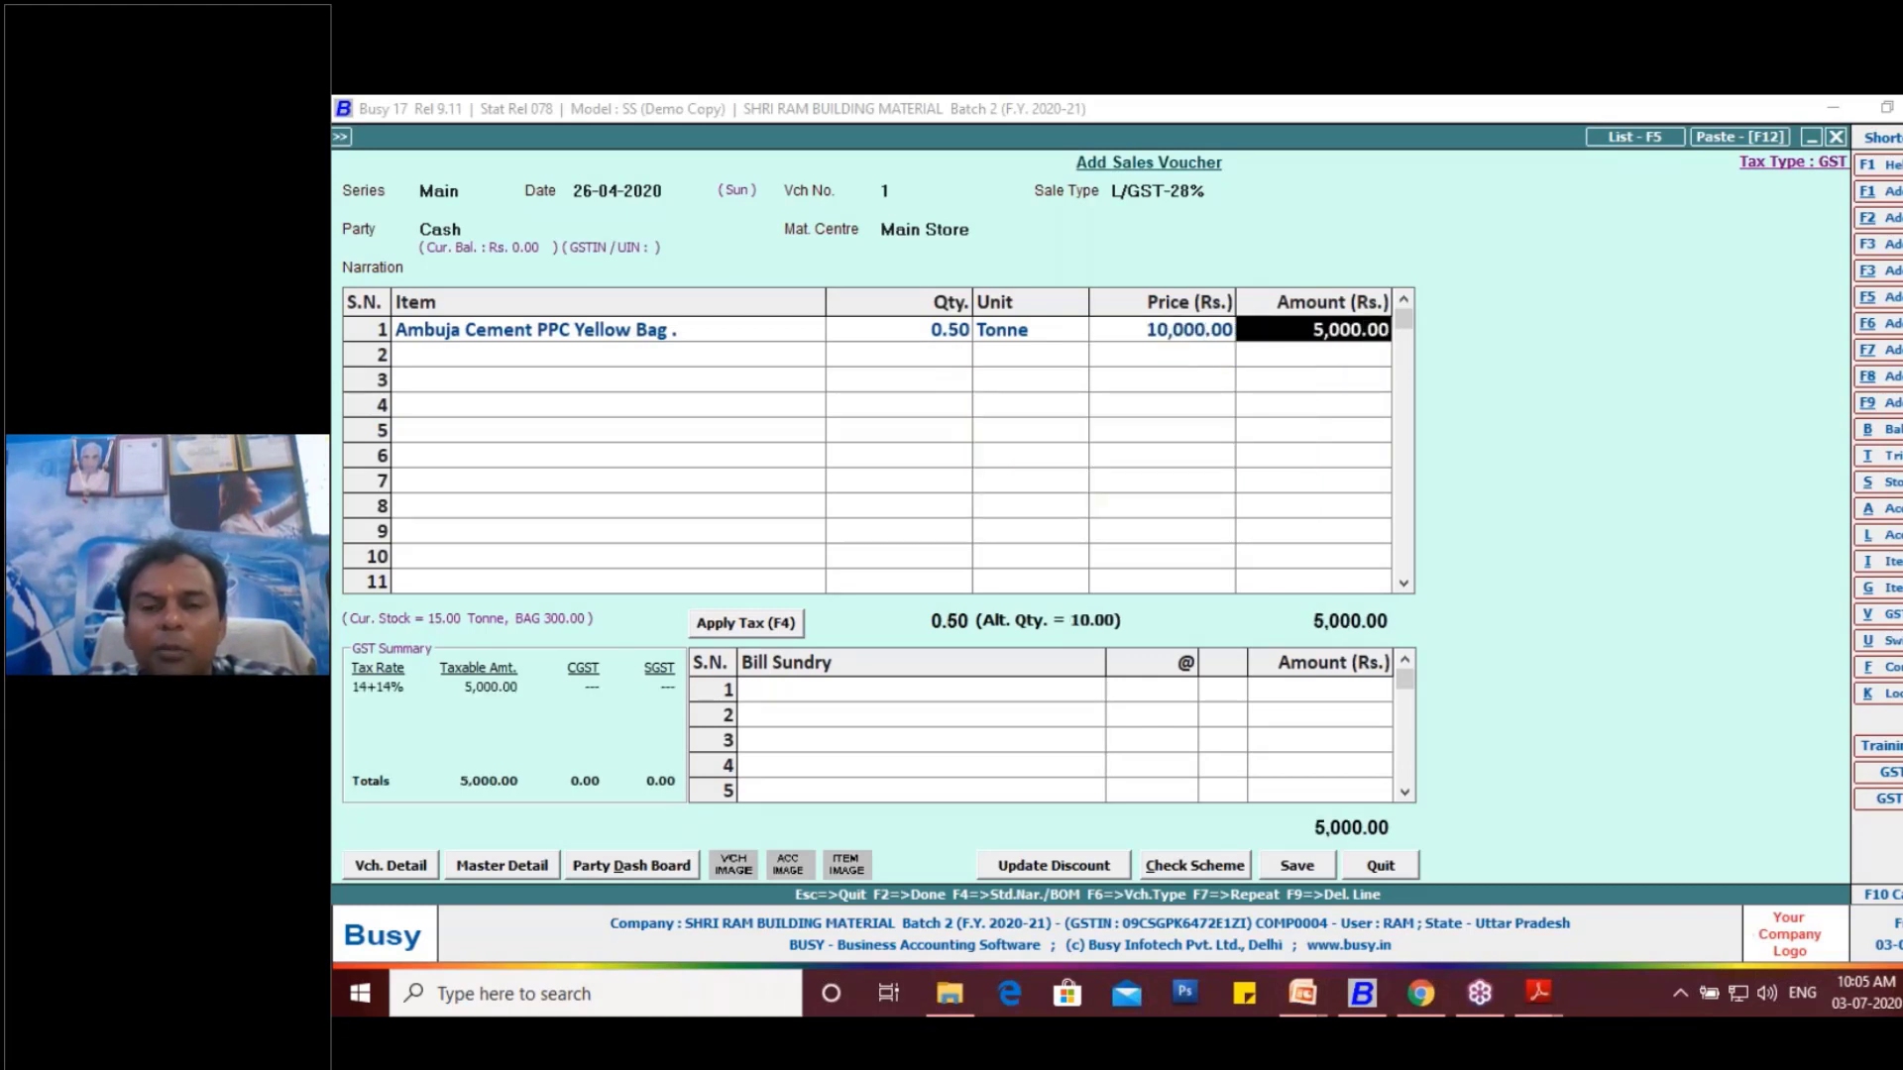
- Delete the cement line and pick "Ambuja Cement PPC Yellow Bag ." again as the first item
click(934, 335)
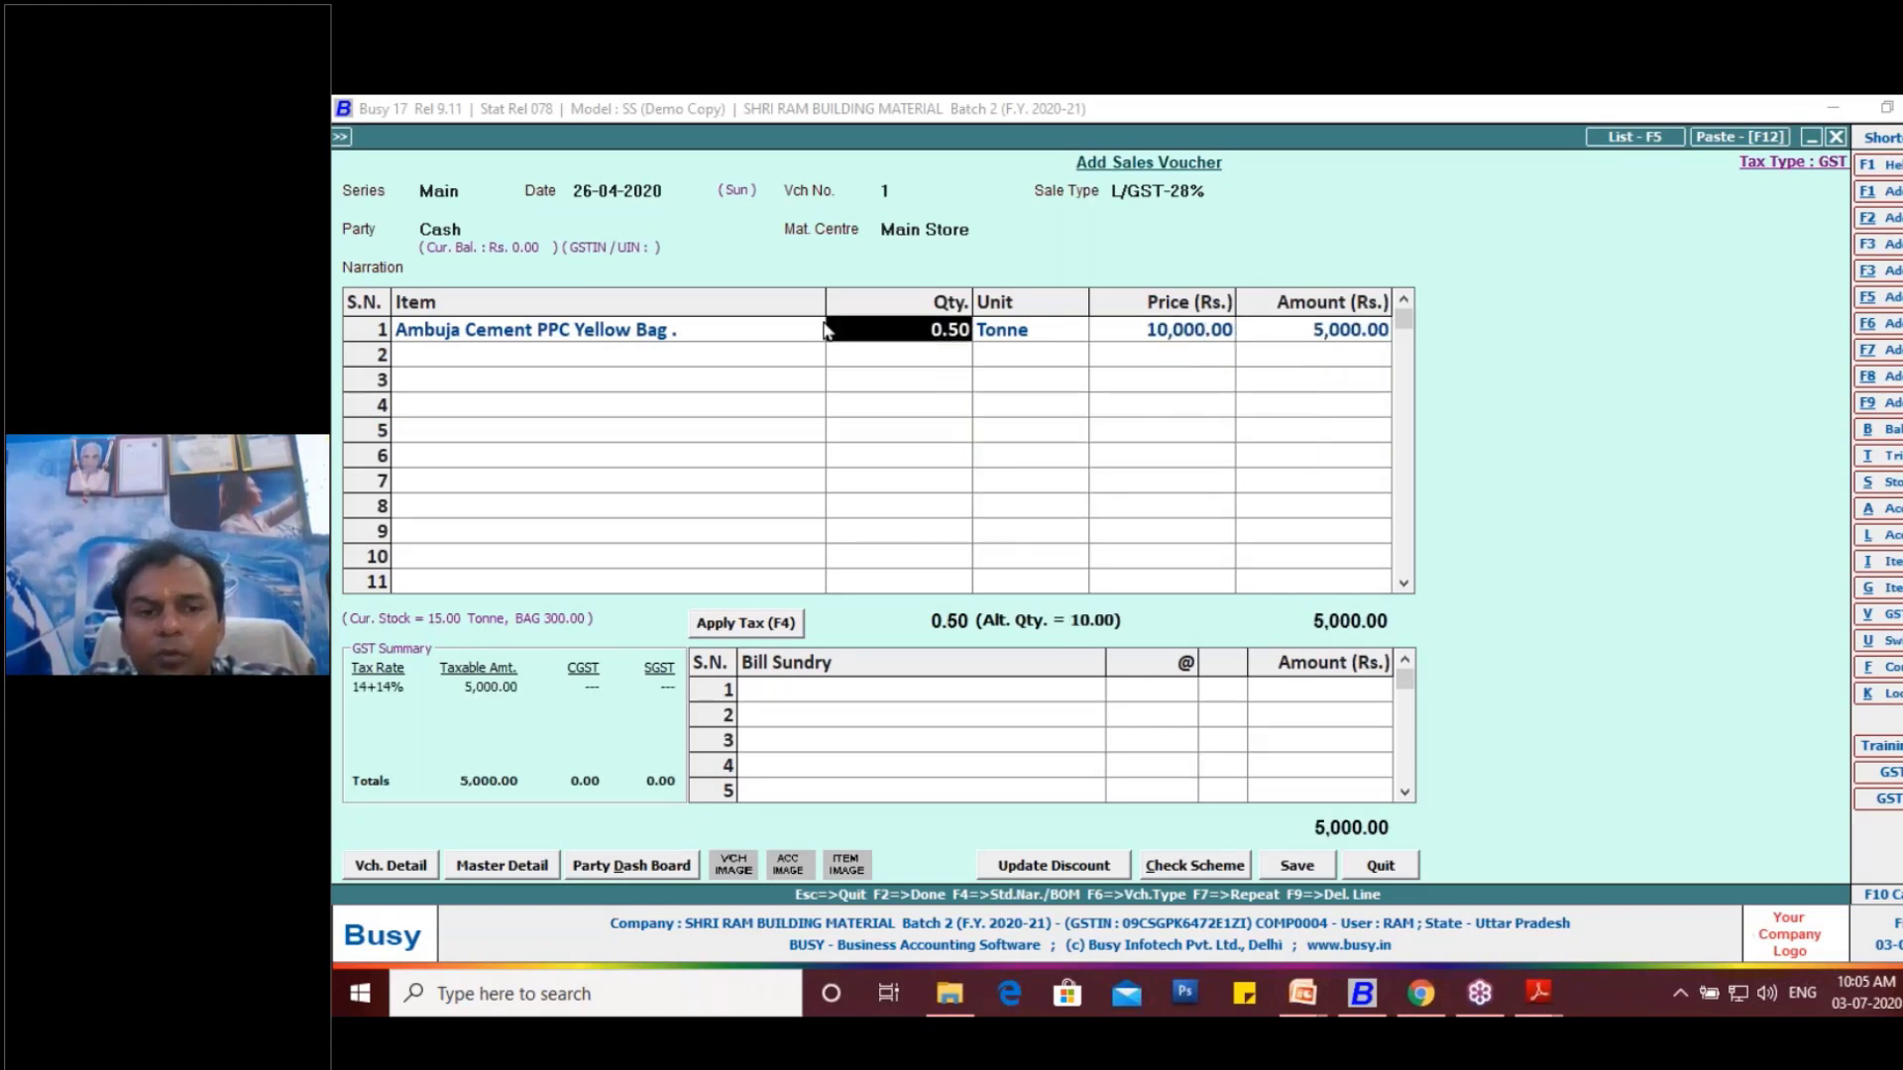
click(750, 332)
key(F9)
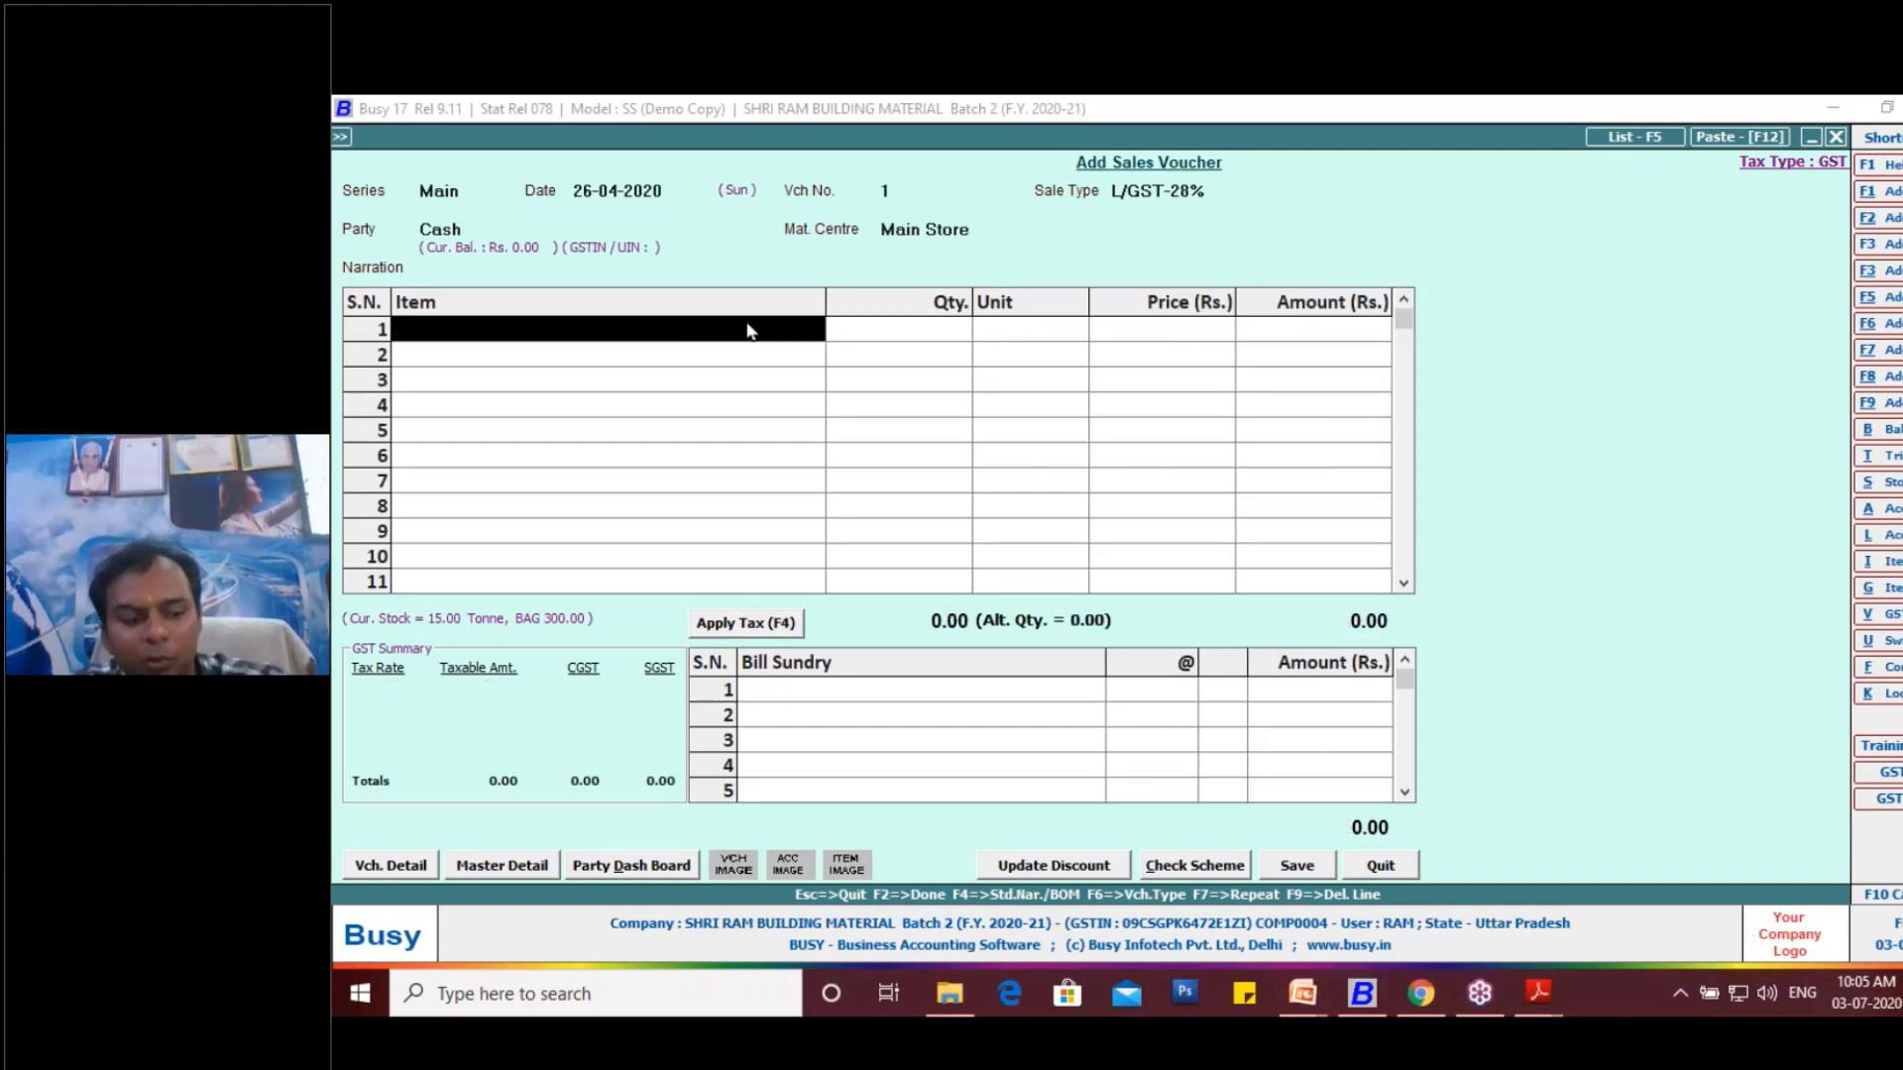
text(ab)
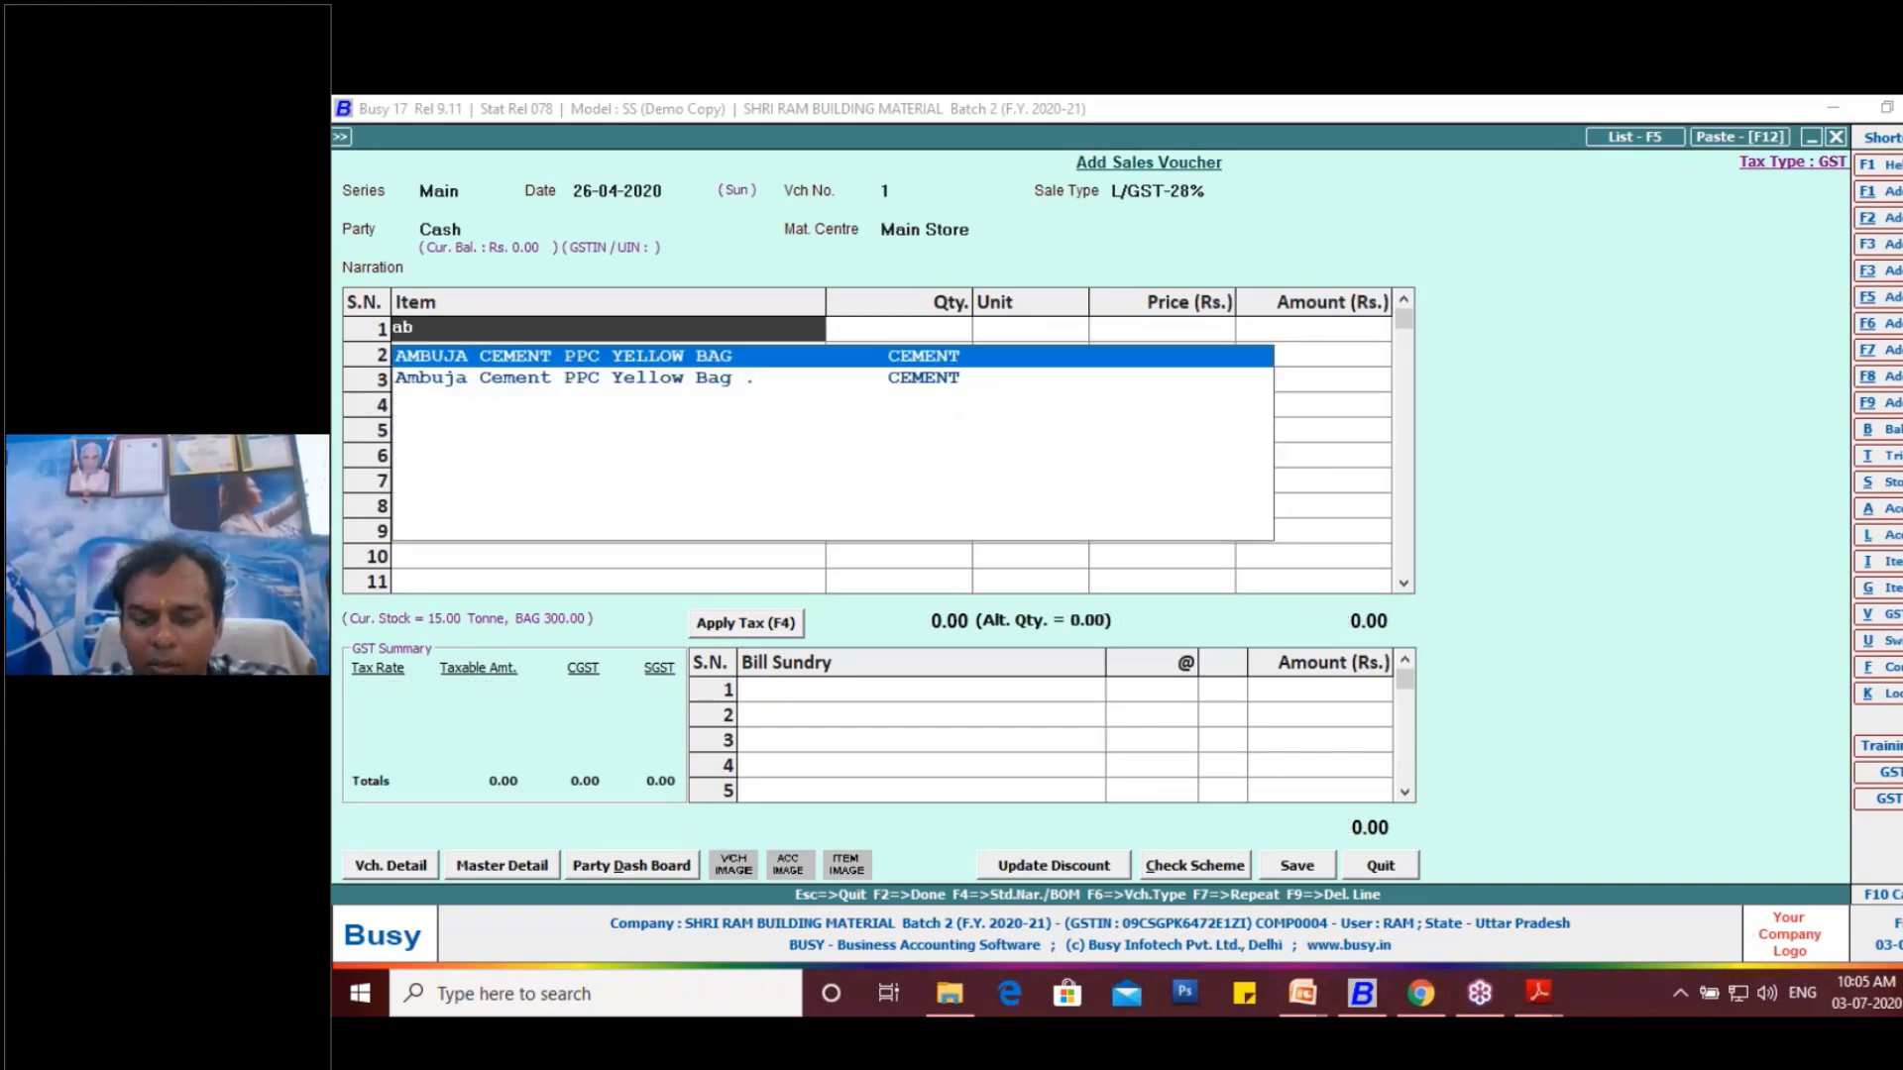
key(Down)
key(Return)
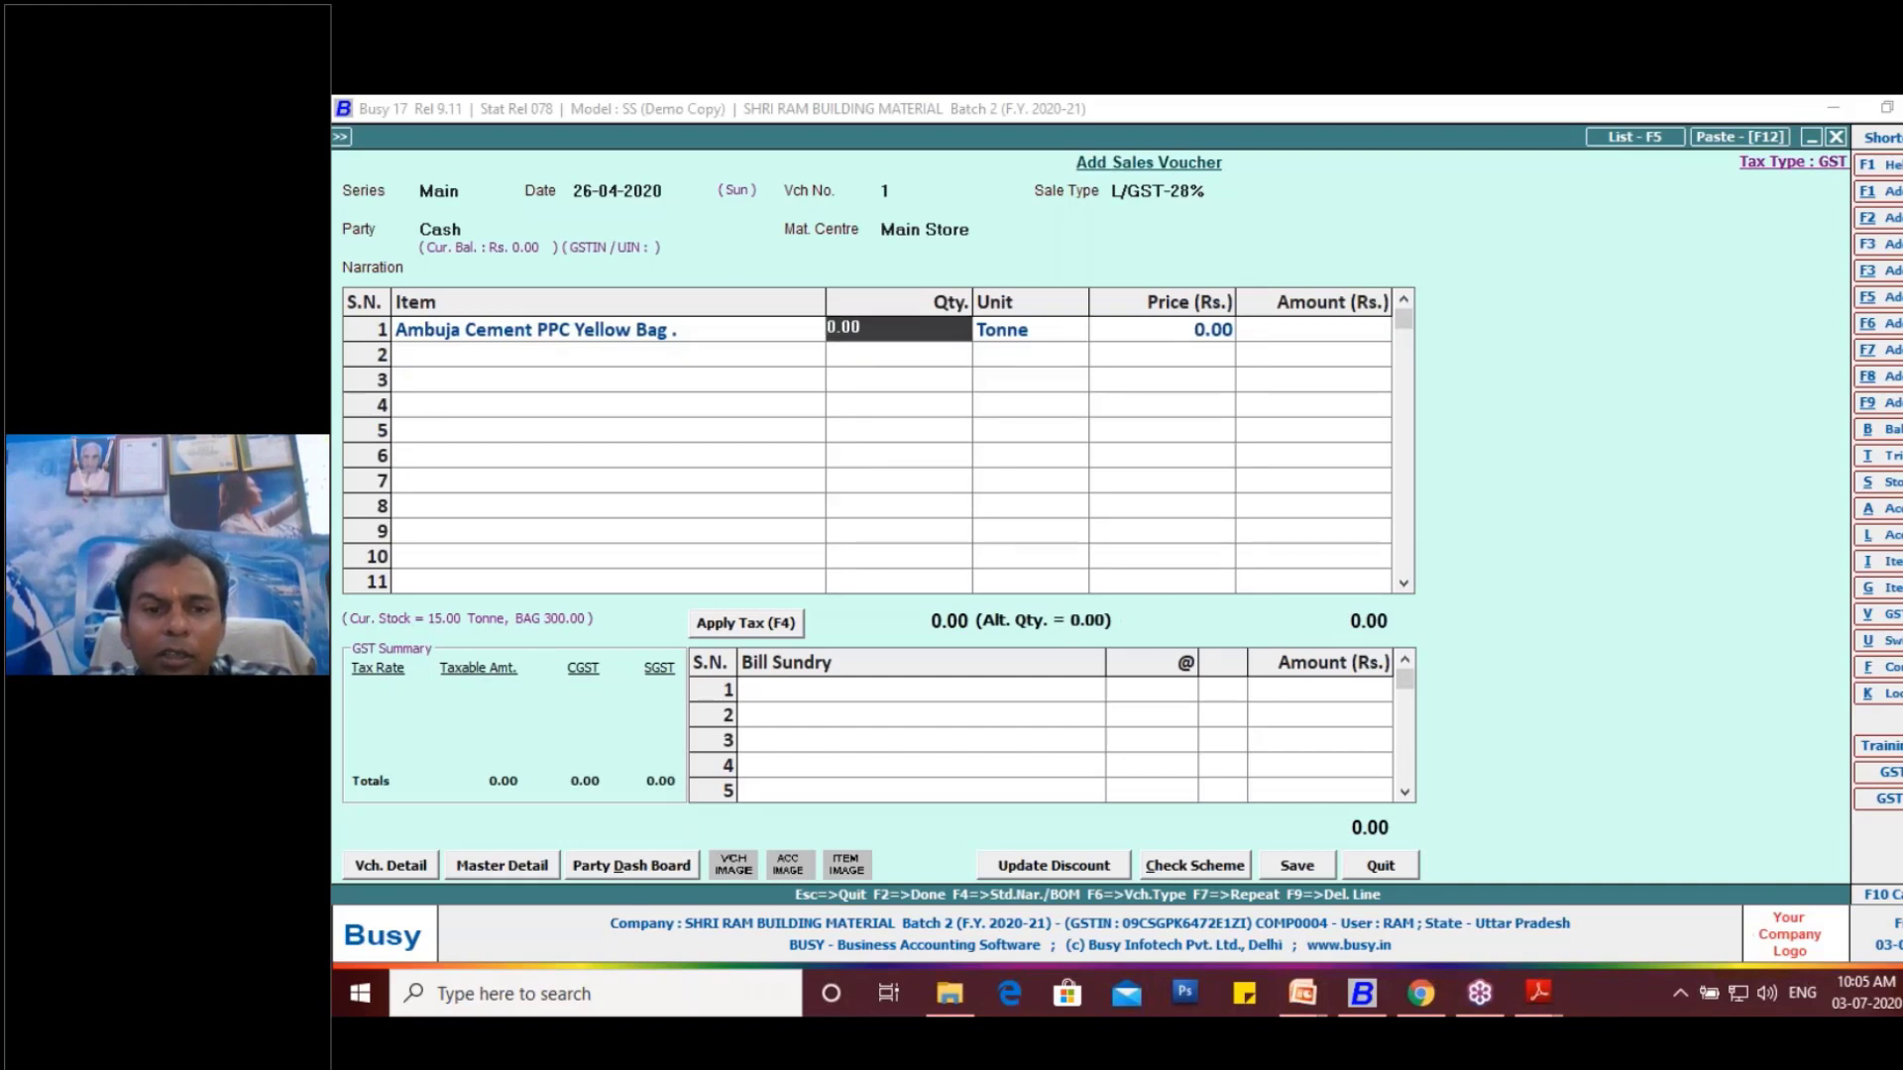
- Leave the tonne quantity at 0.00 and enter 10 bags in the alternate unit at a price of 500 per bag
key(Return)
key(Return)
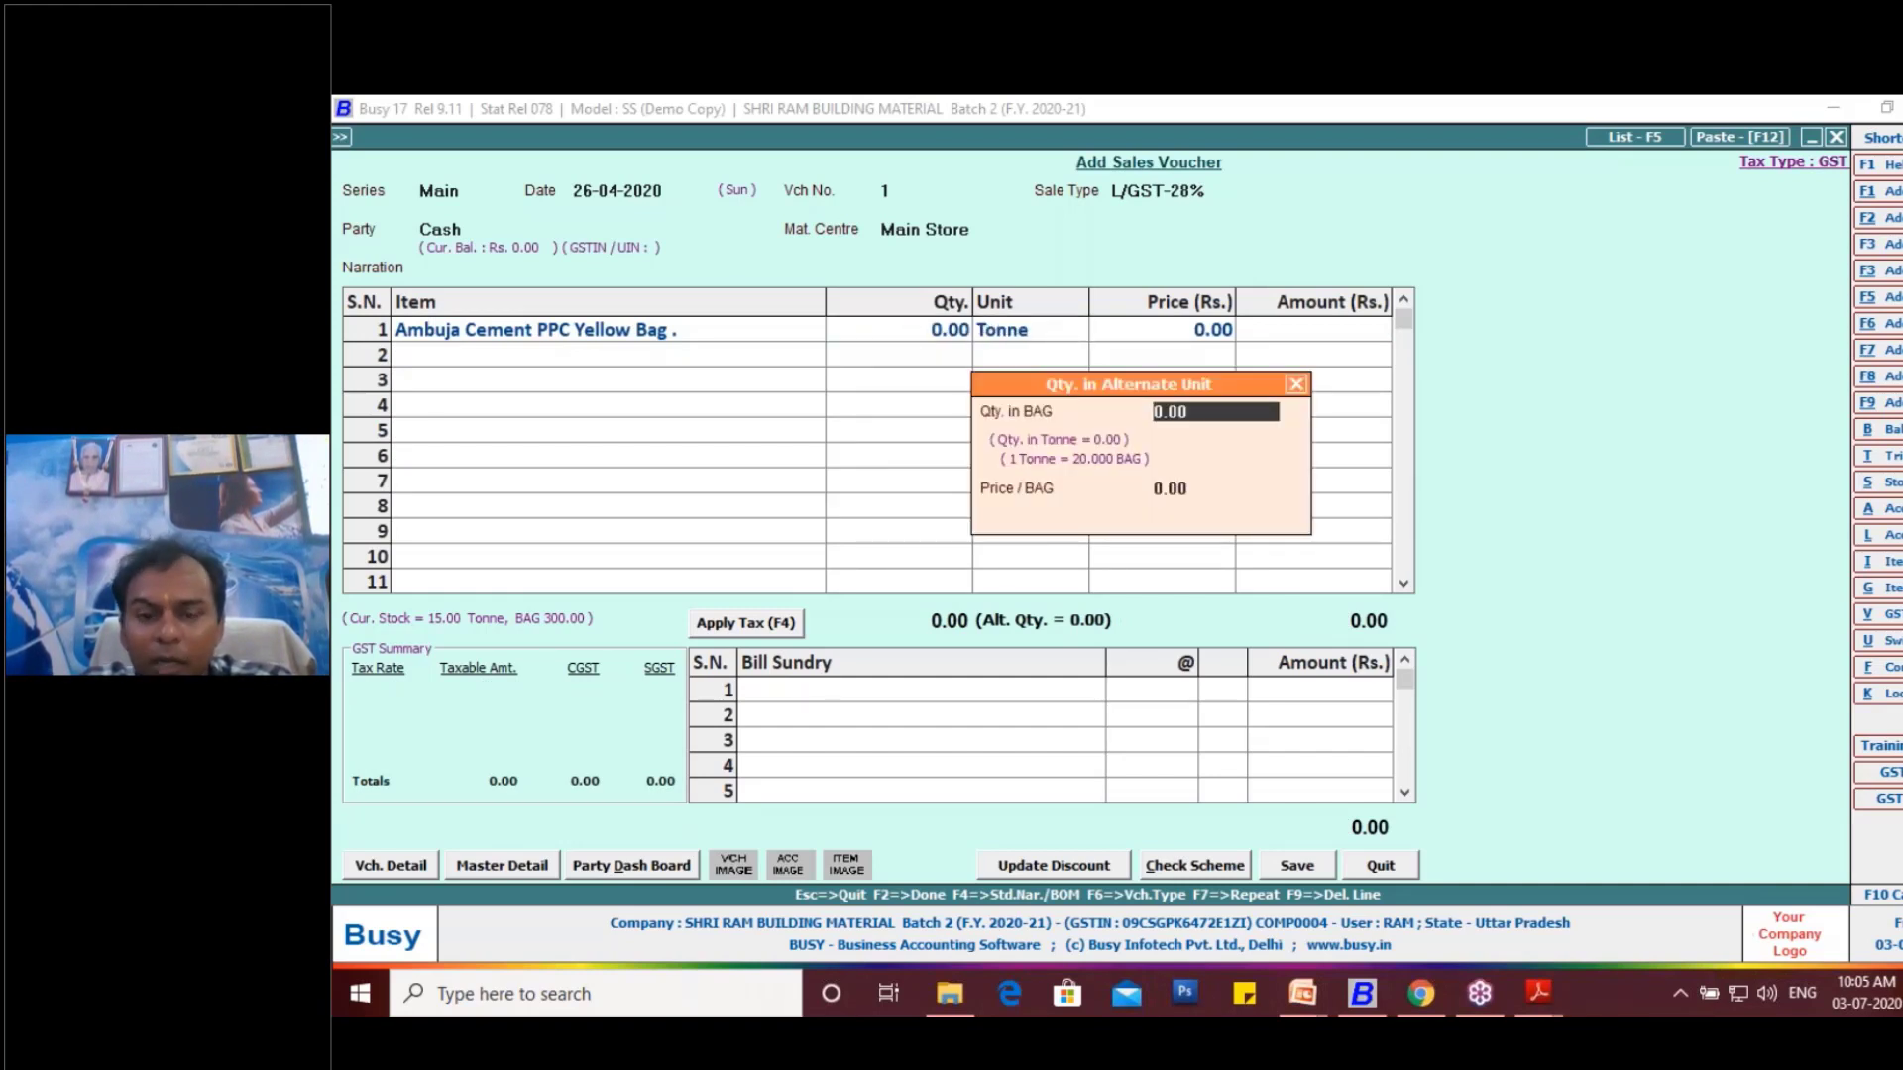
text(10)
key(Return)
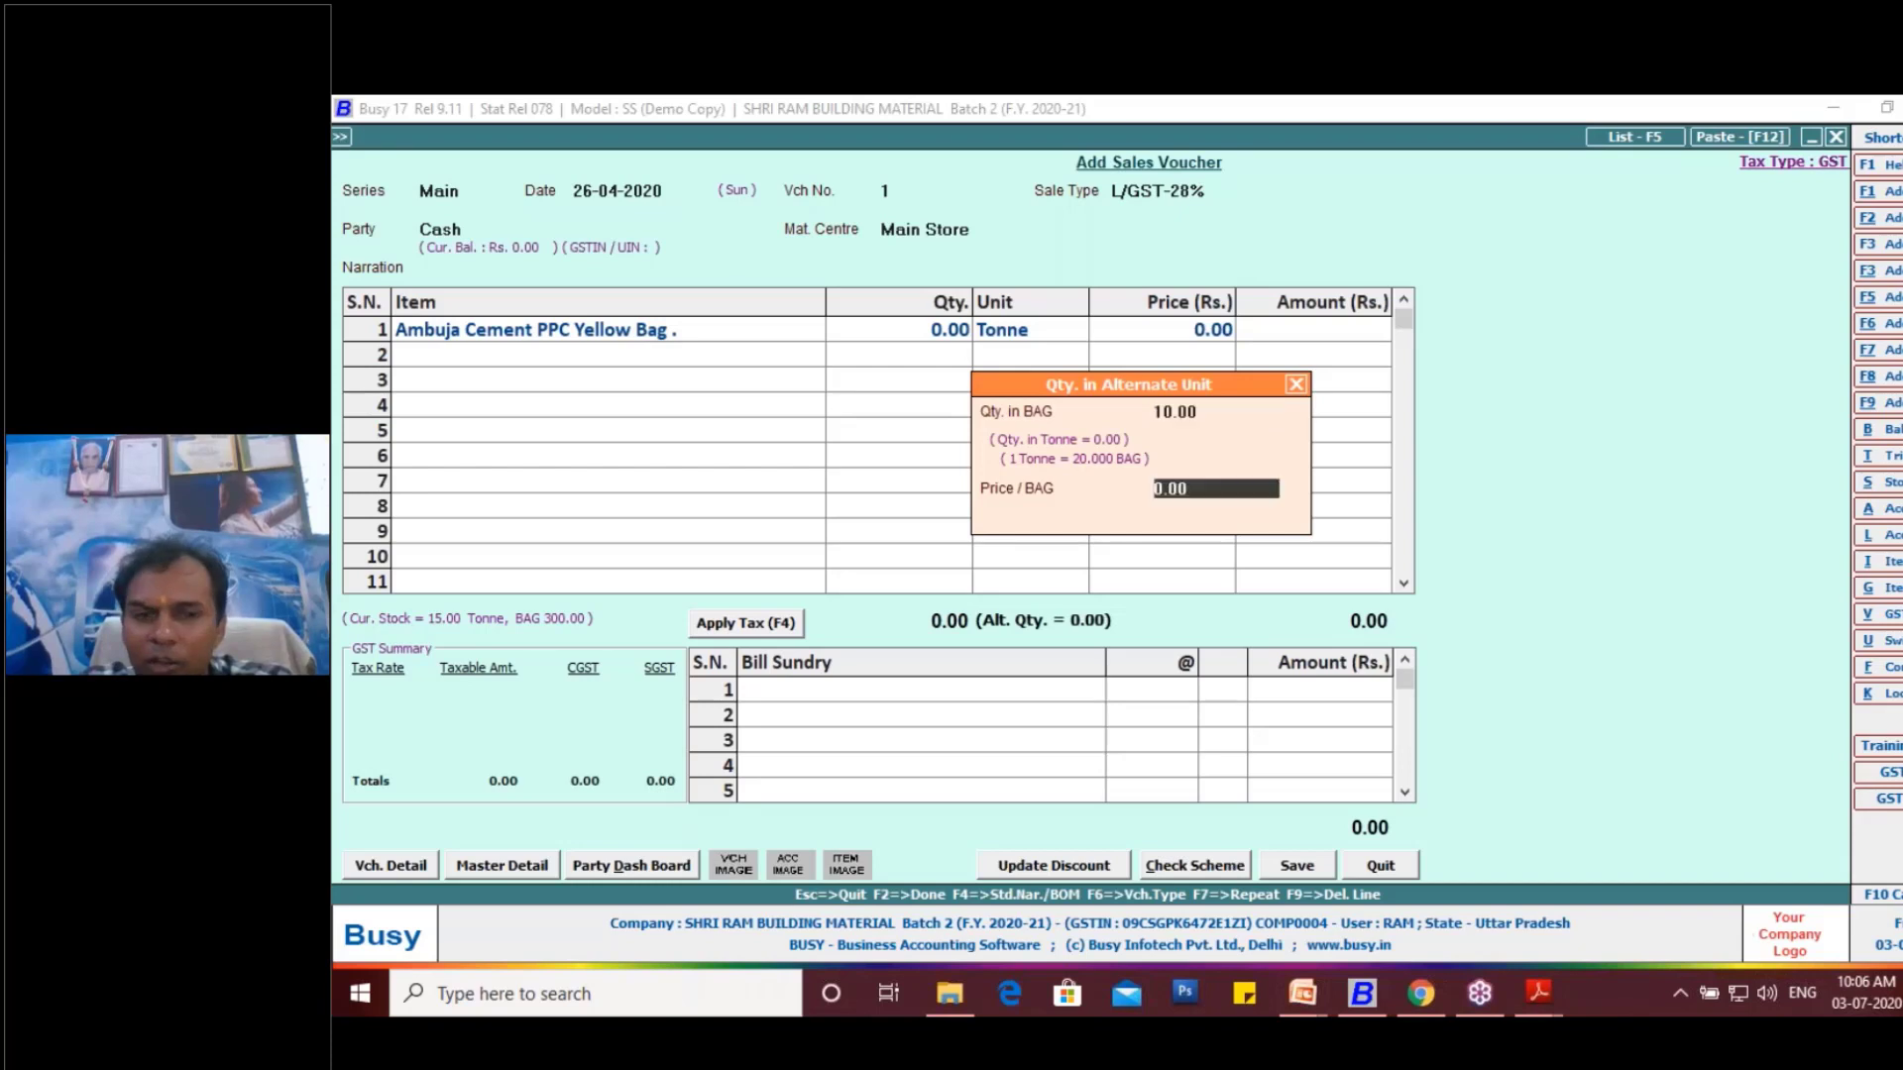
text(500)
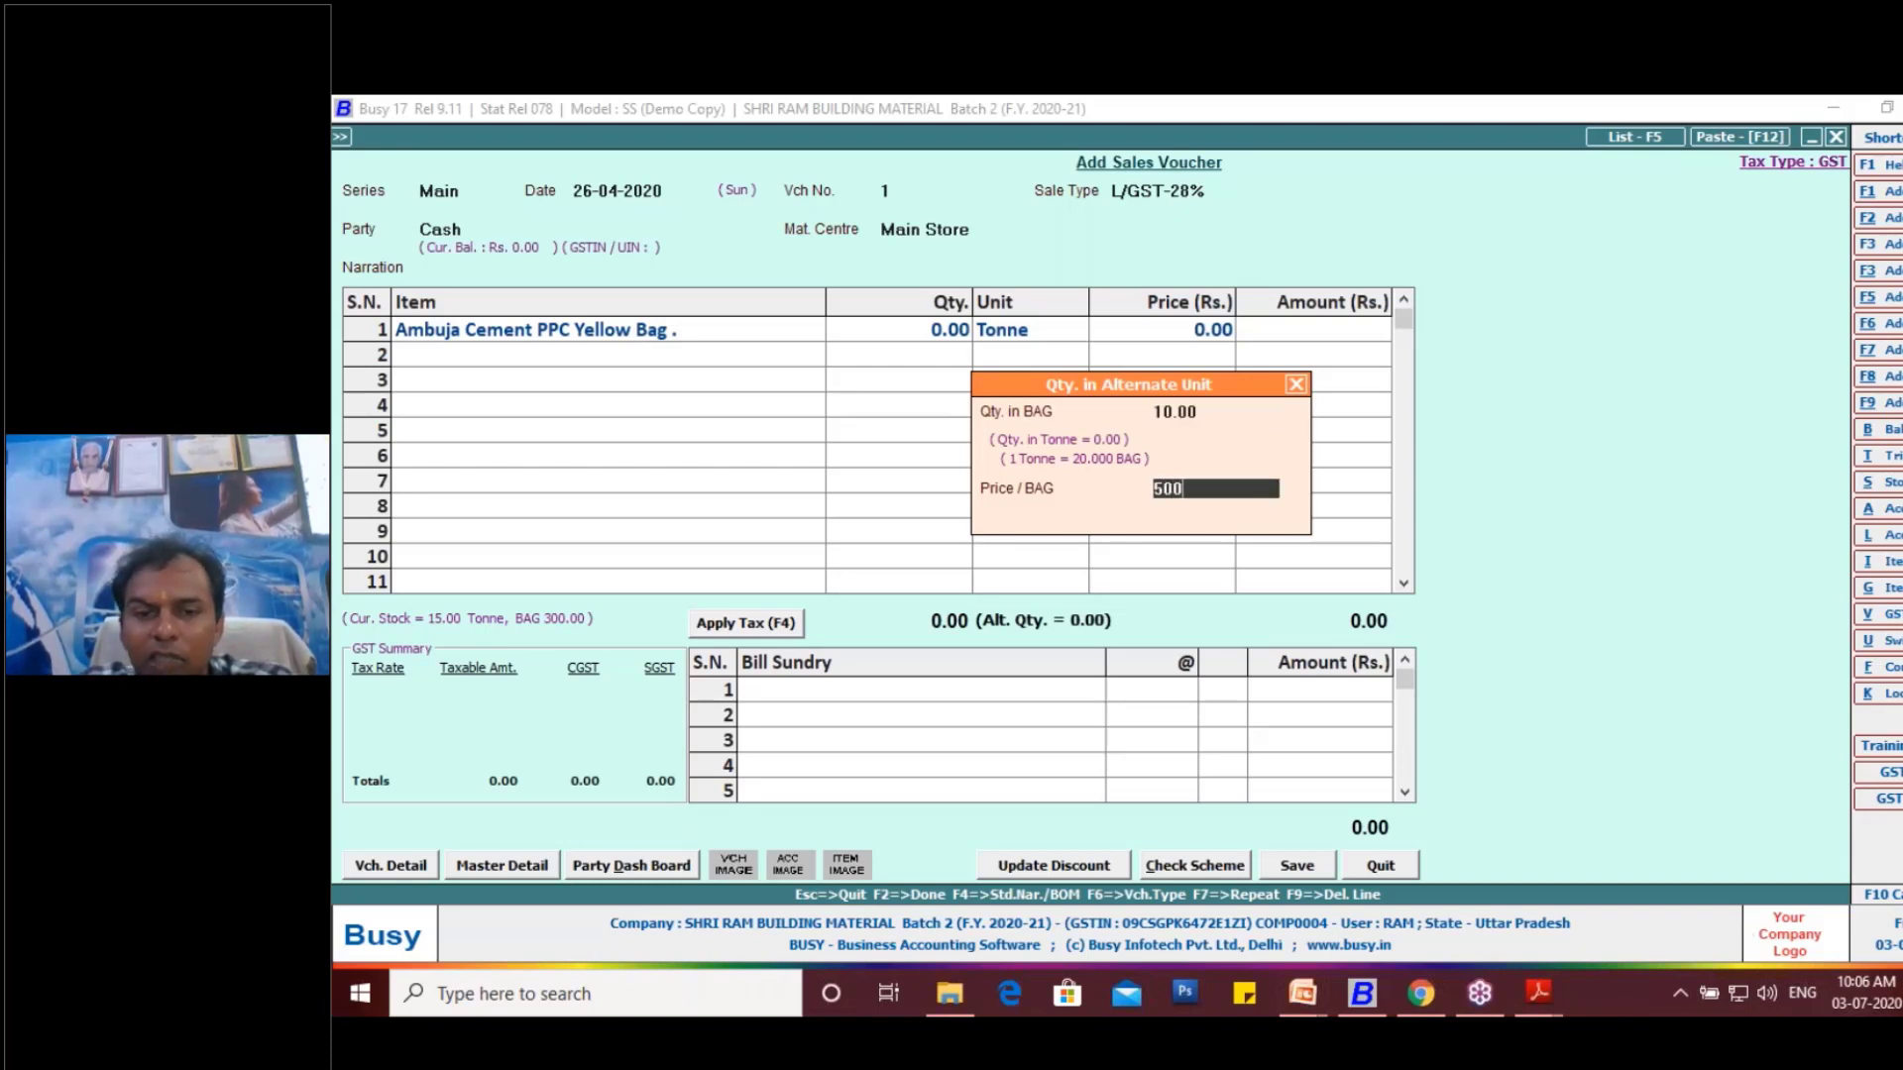
key(Return)
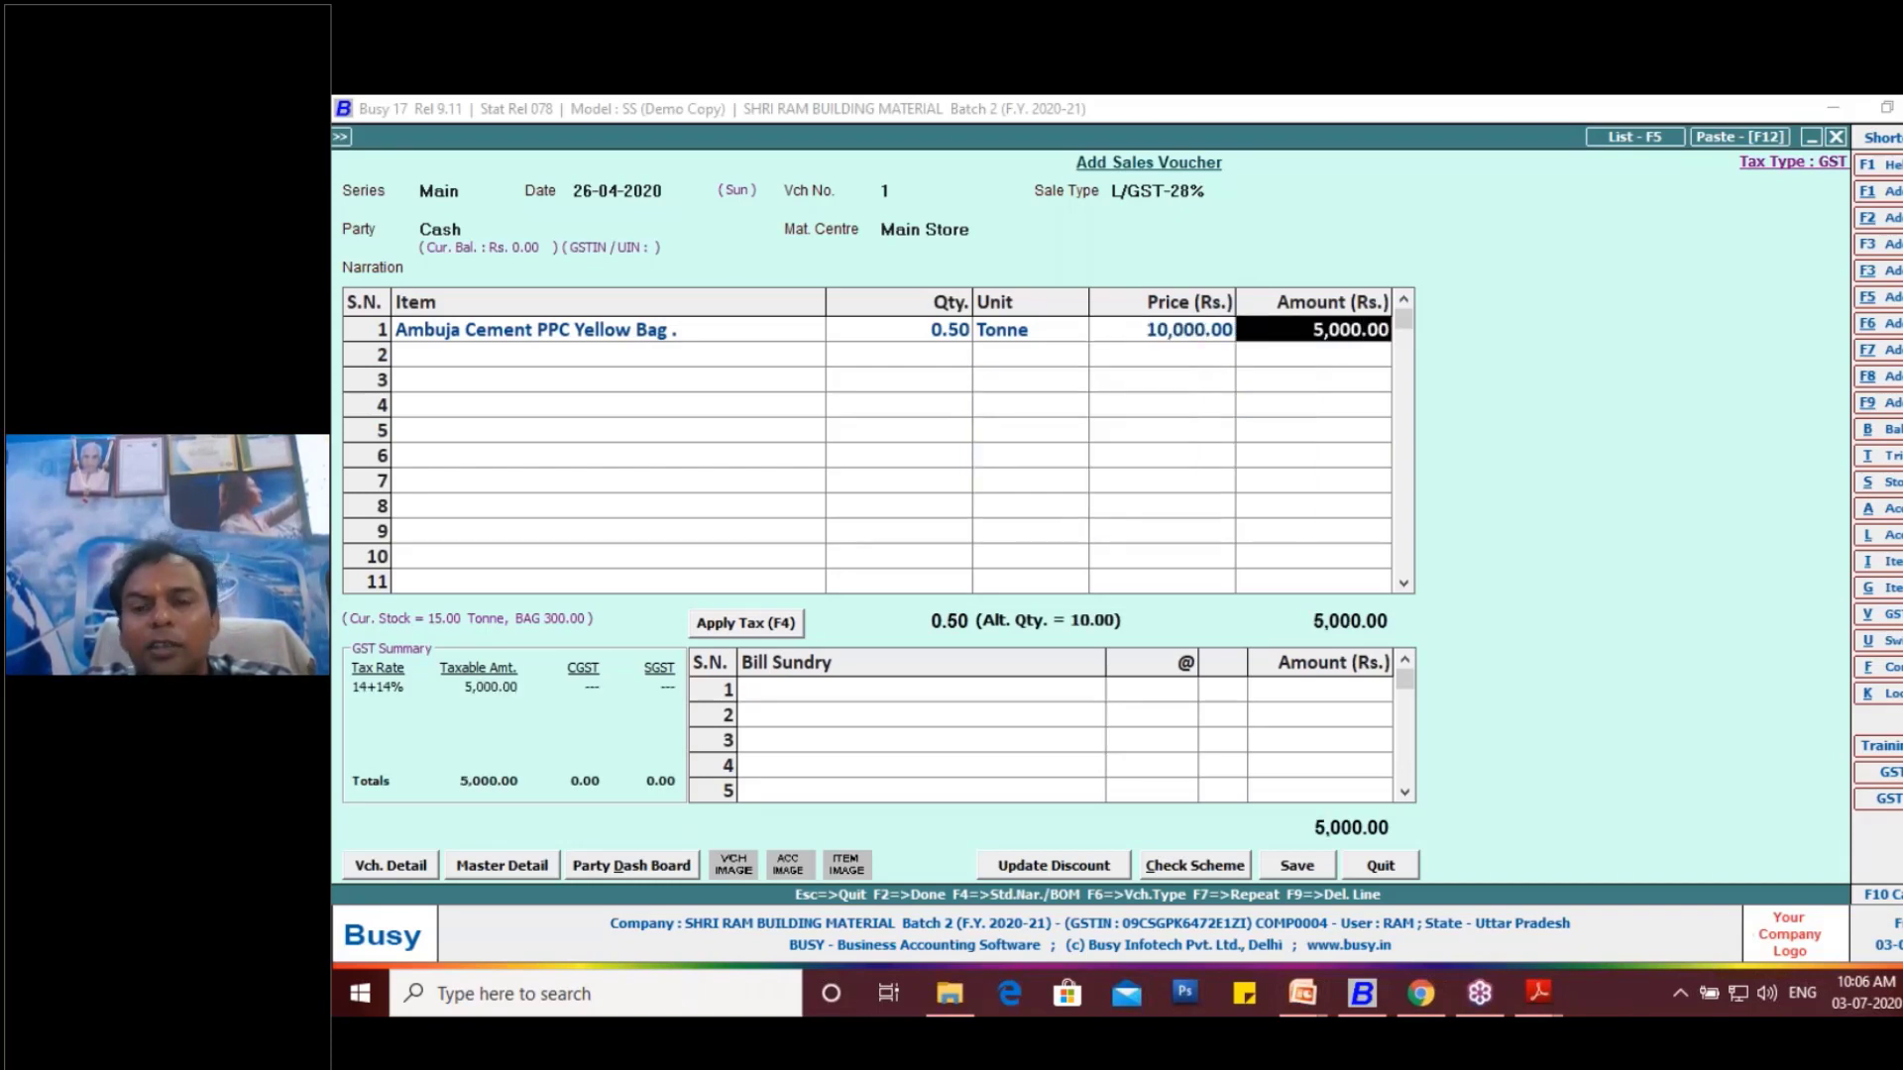
- Apply the GST to the sales voucher and save it, continuing to invoice printing
click(731, 626)
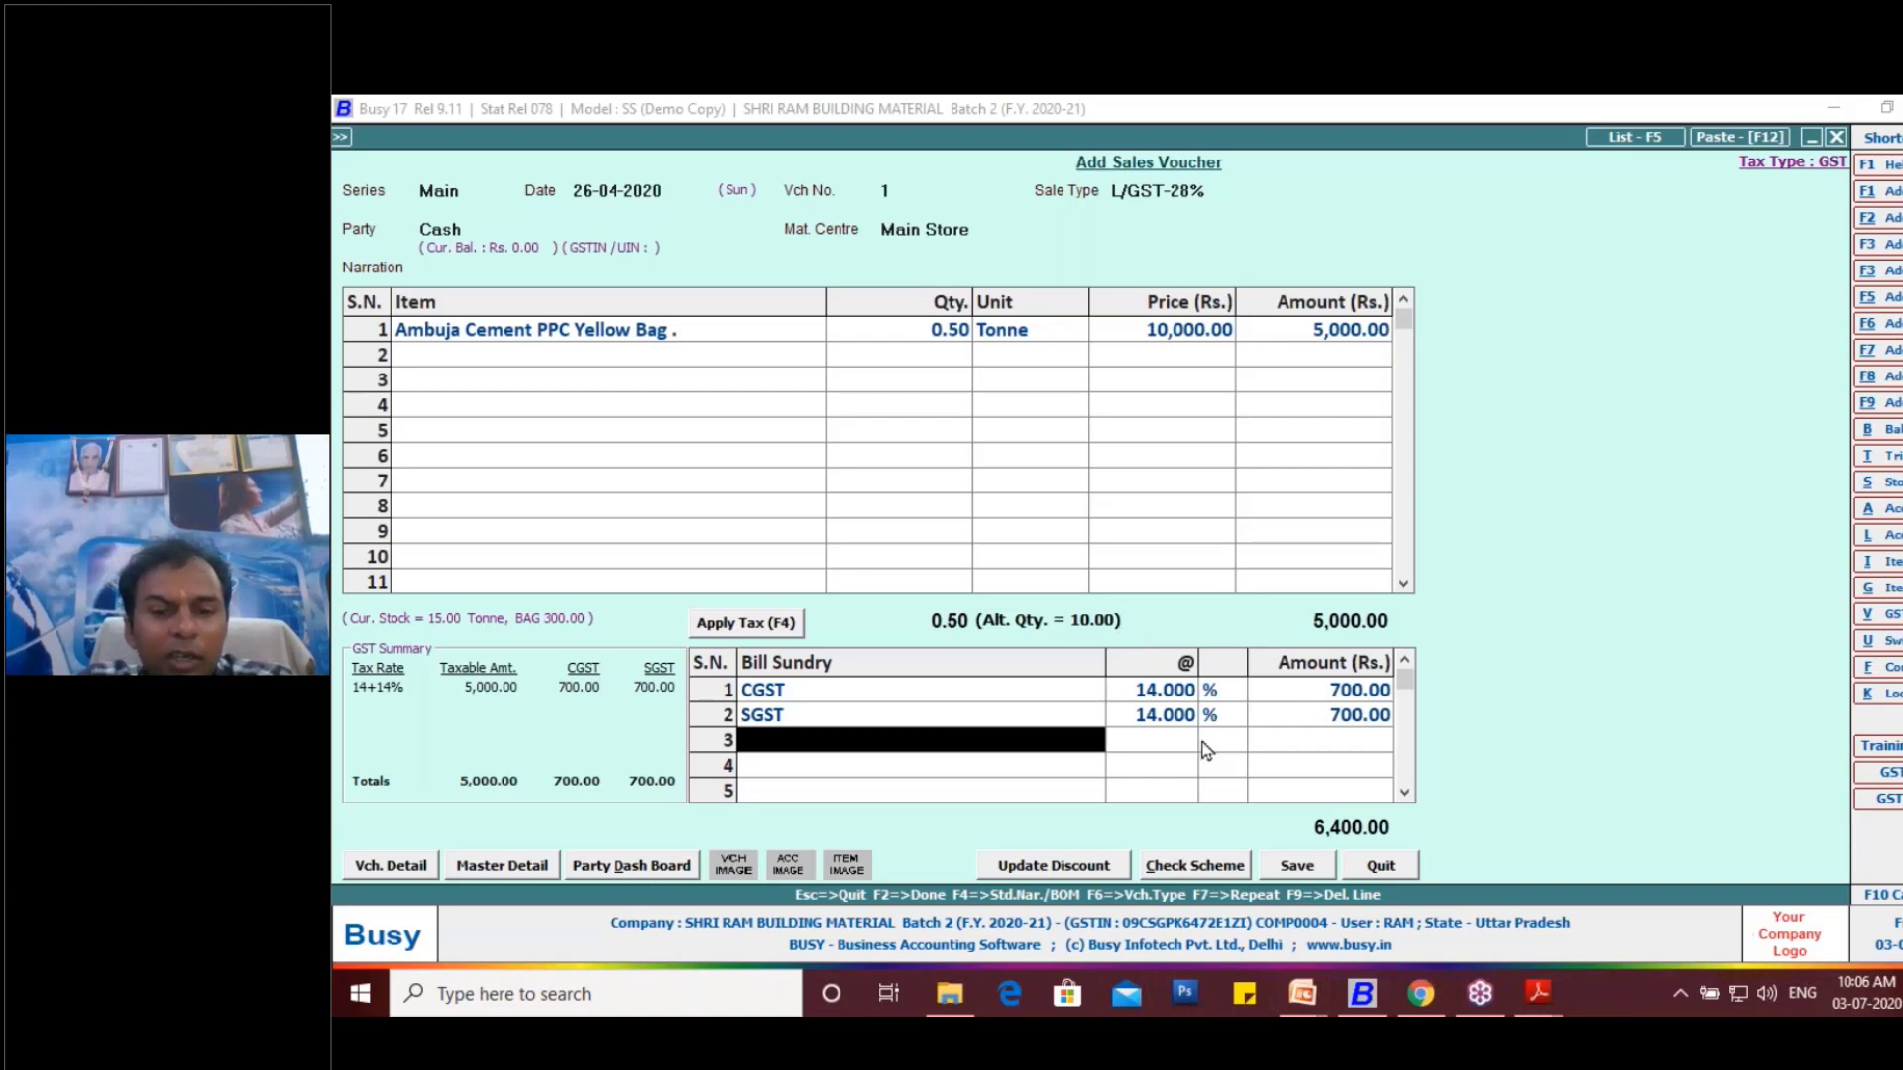
click(1294, 868)
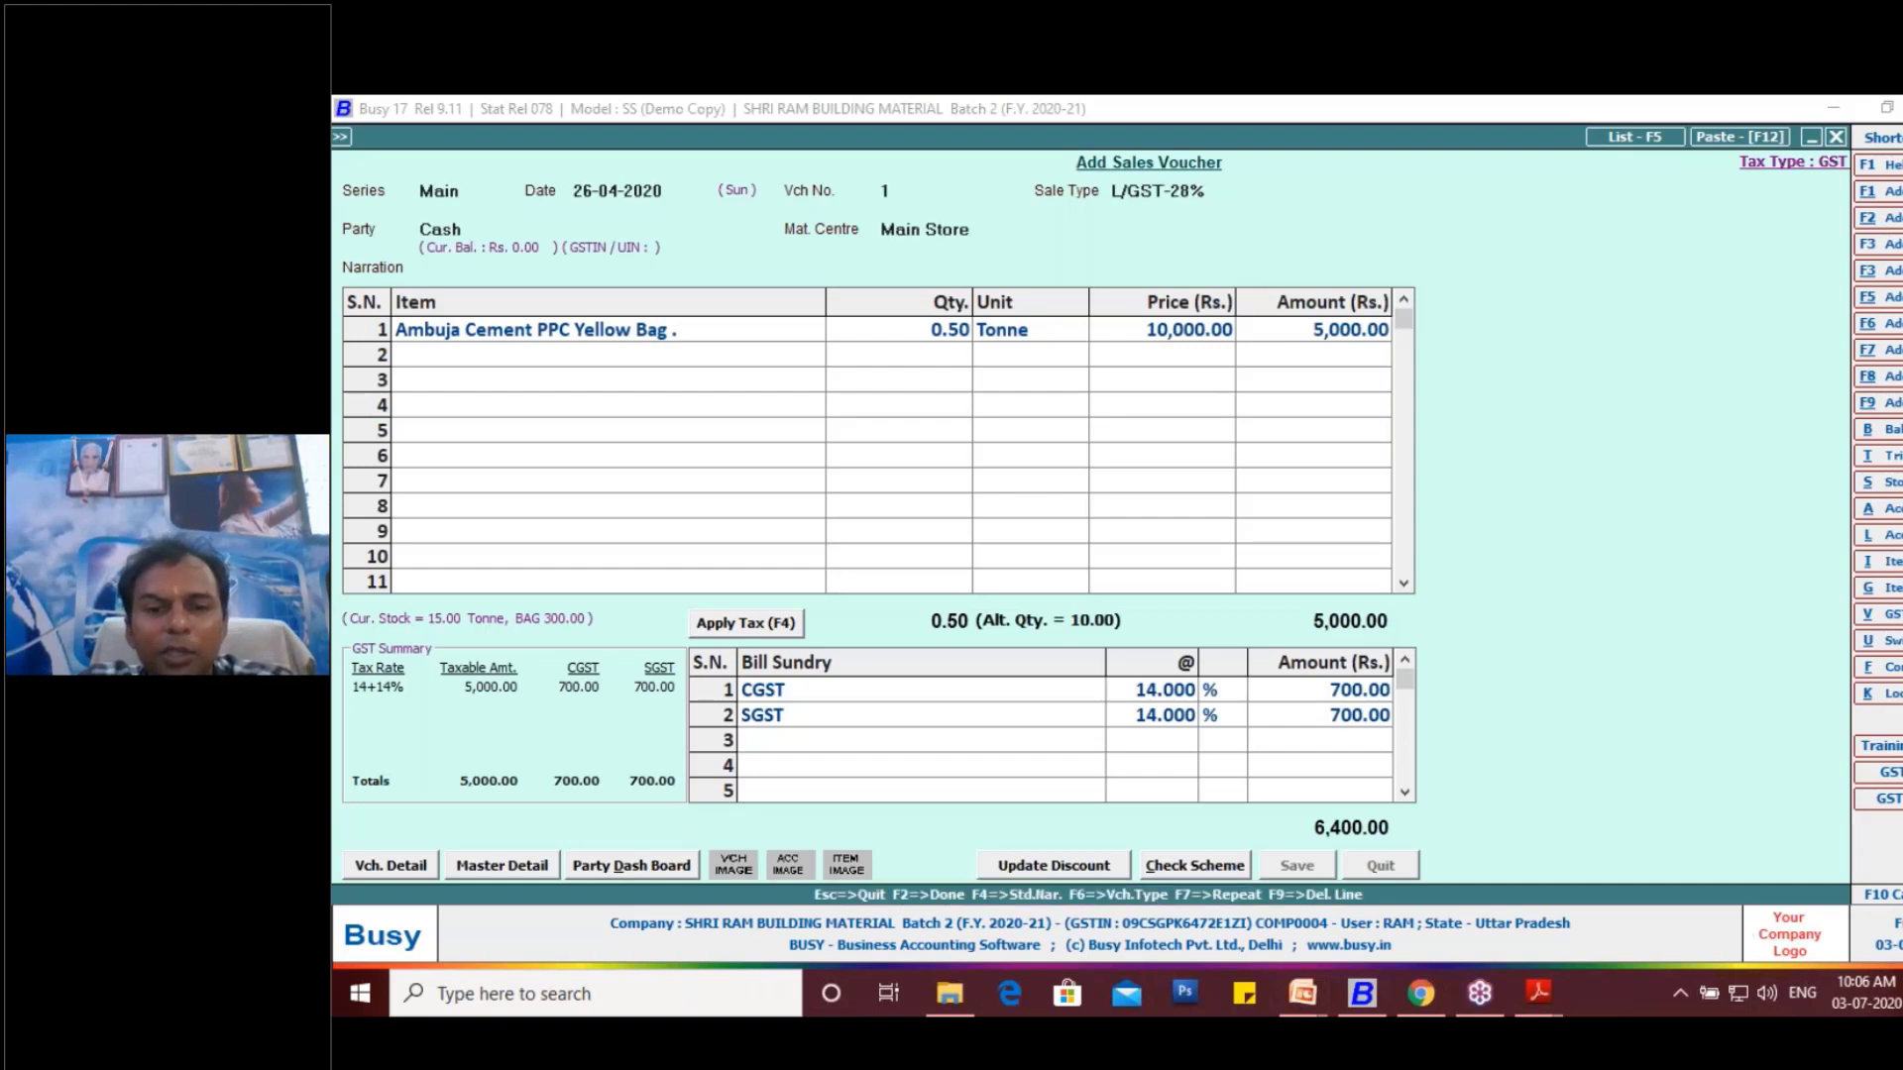
click(1210, 598)
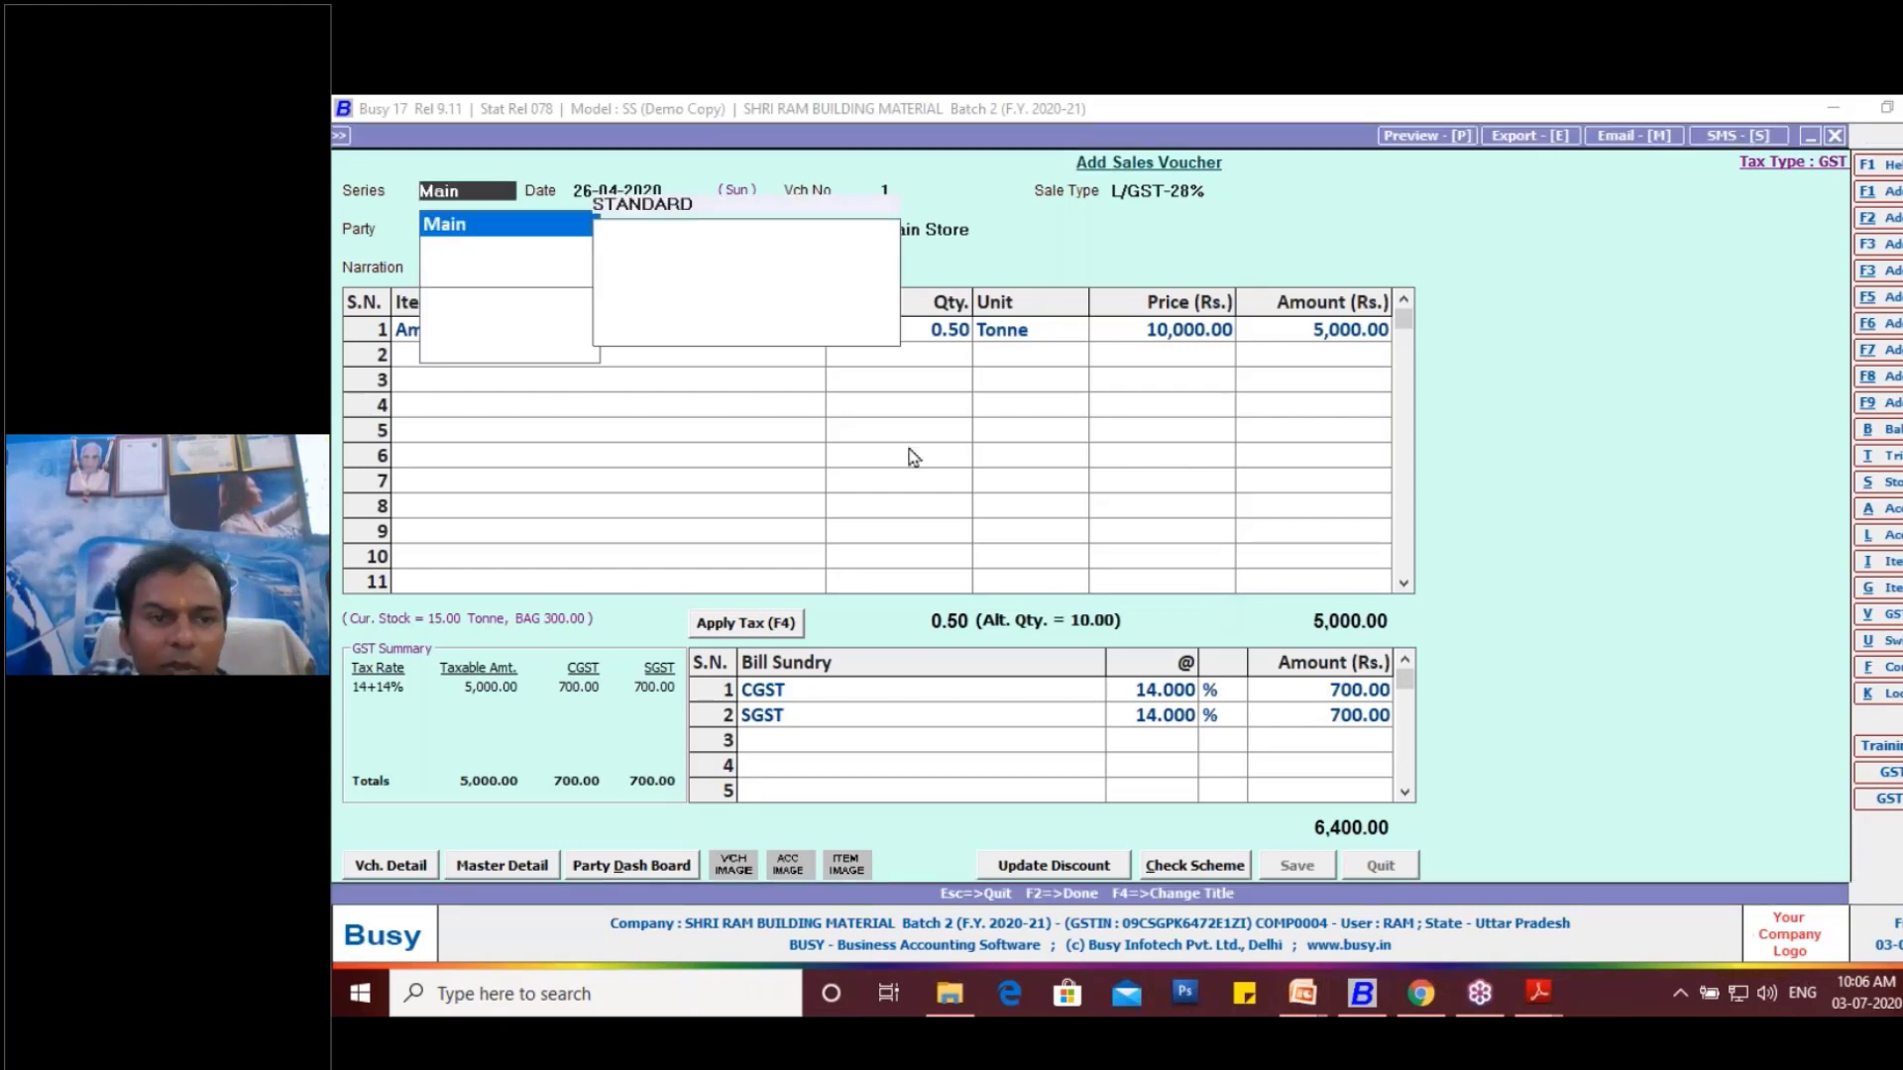
- Preview the invoice in the STANDARD format, accepting that format's configuration, and review it from the header to the grand total
click(553, 330)
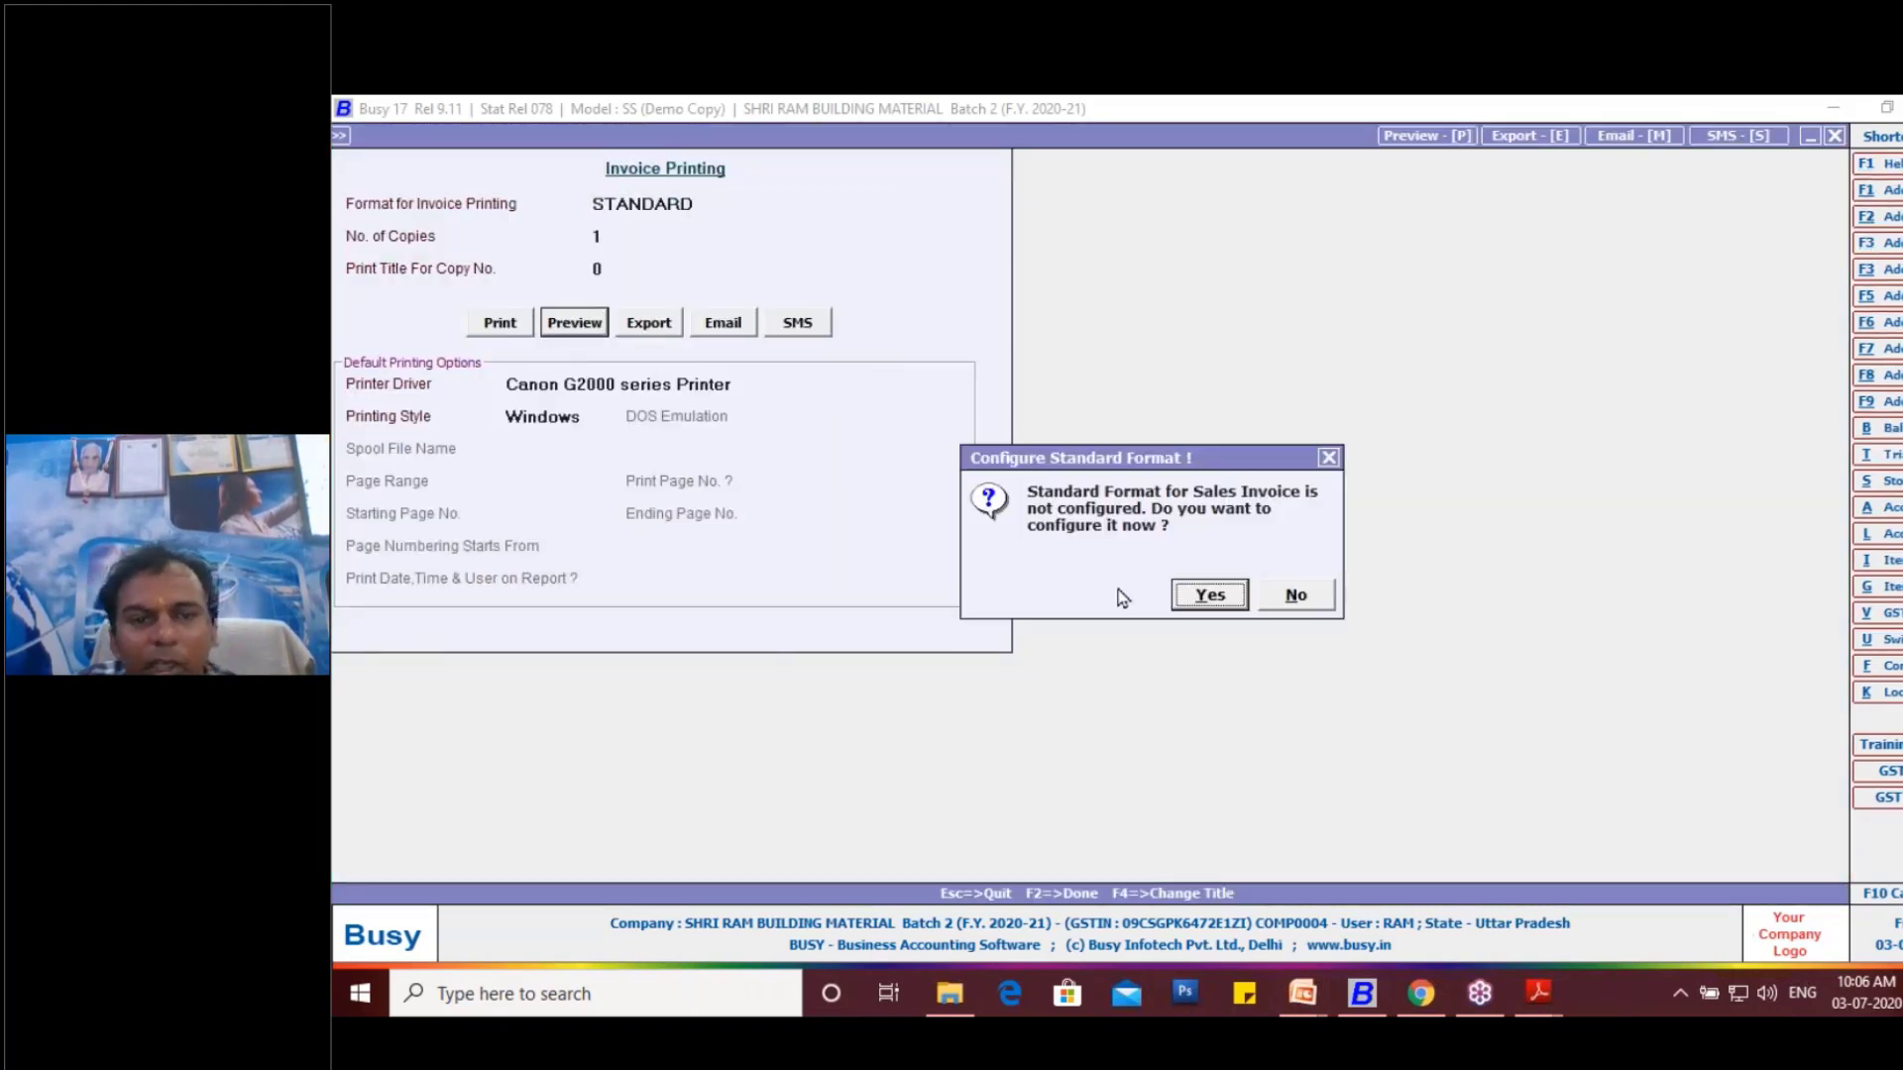
click(1180, 595)
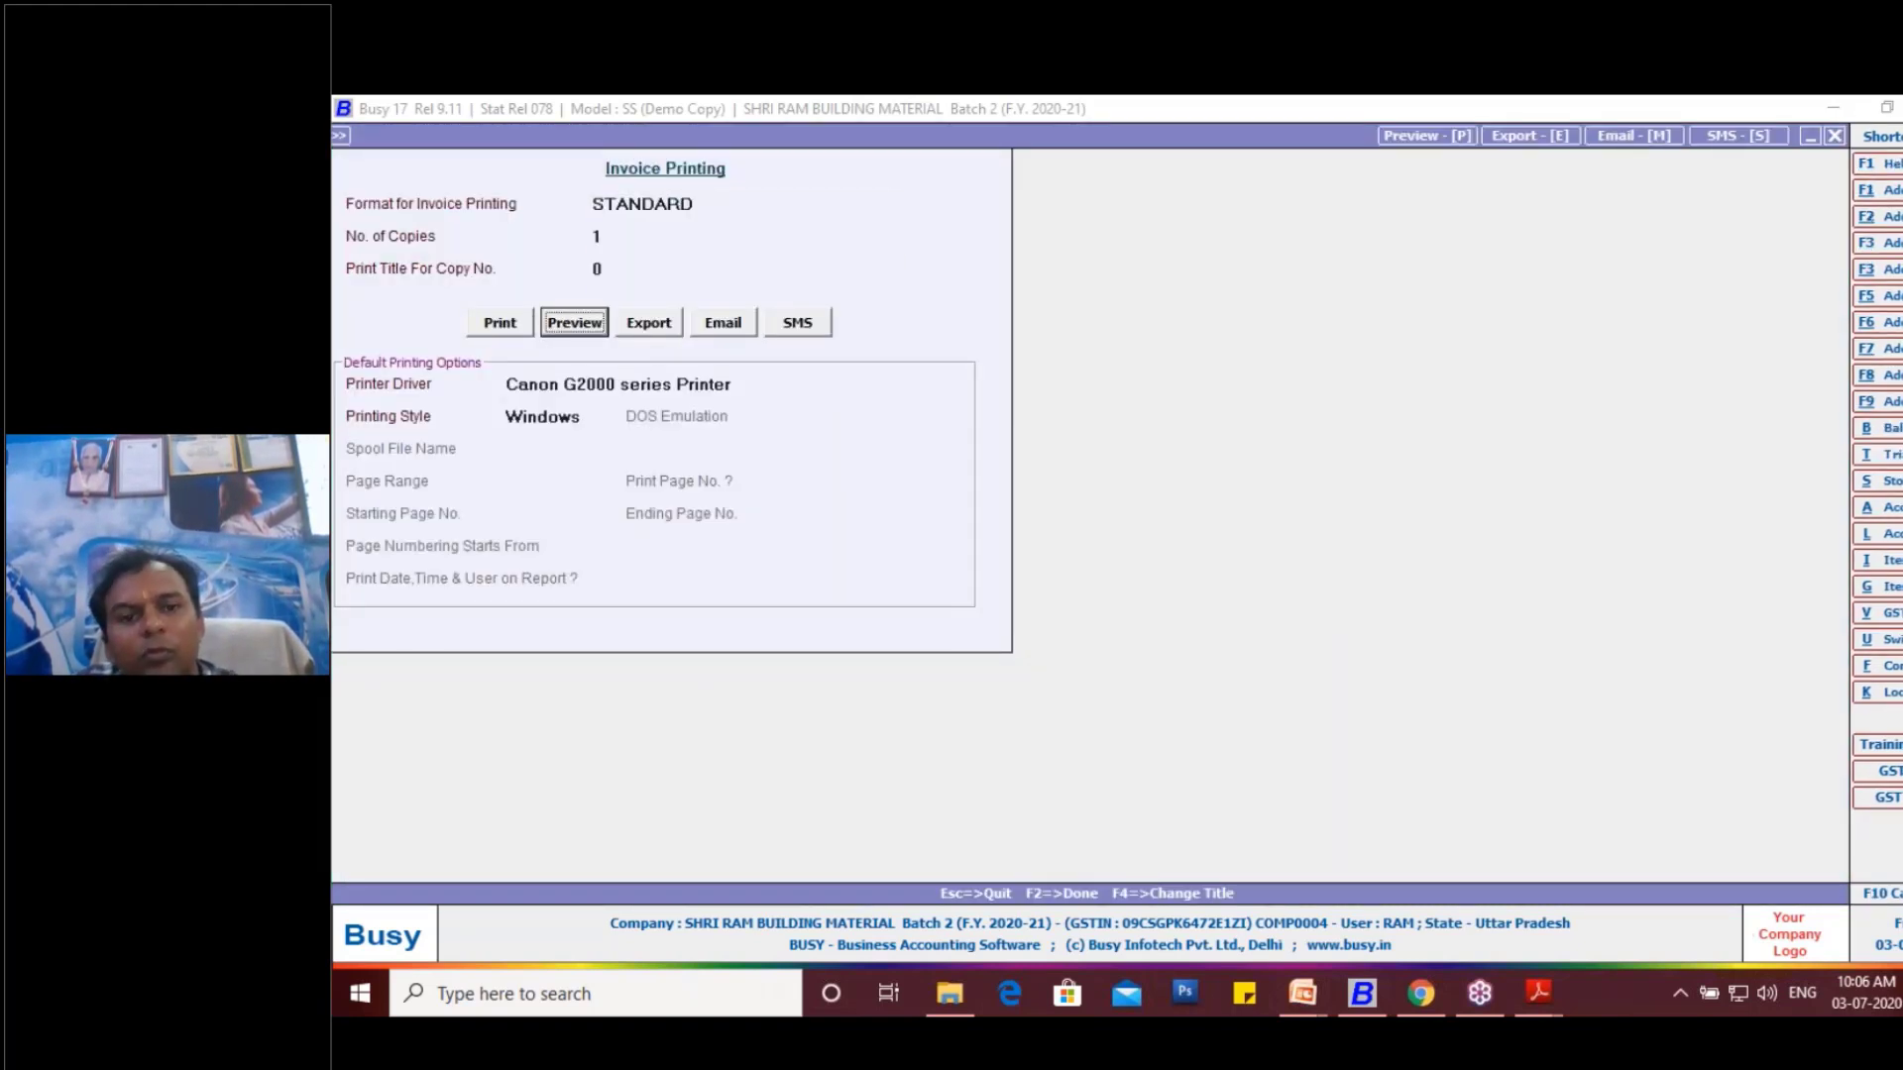
click(1396, 783)
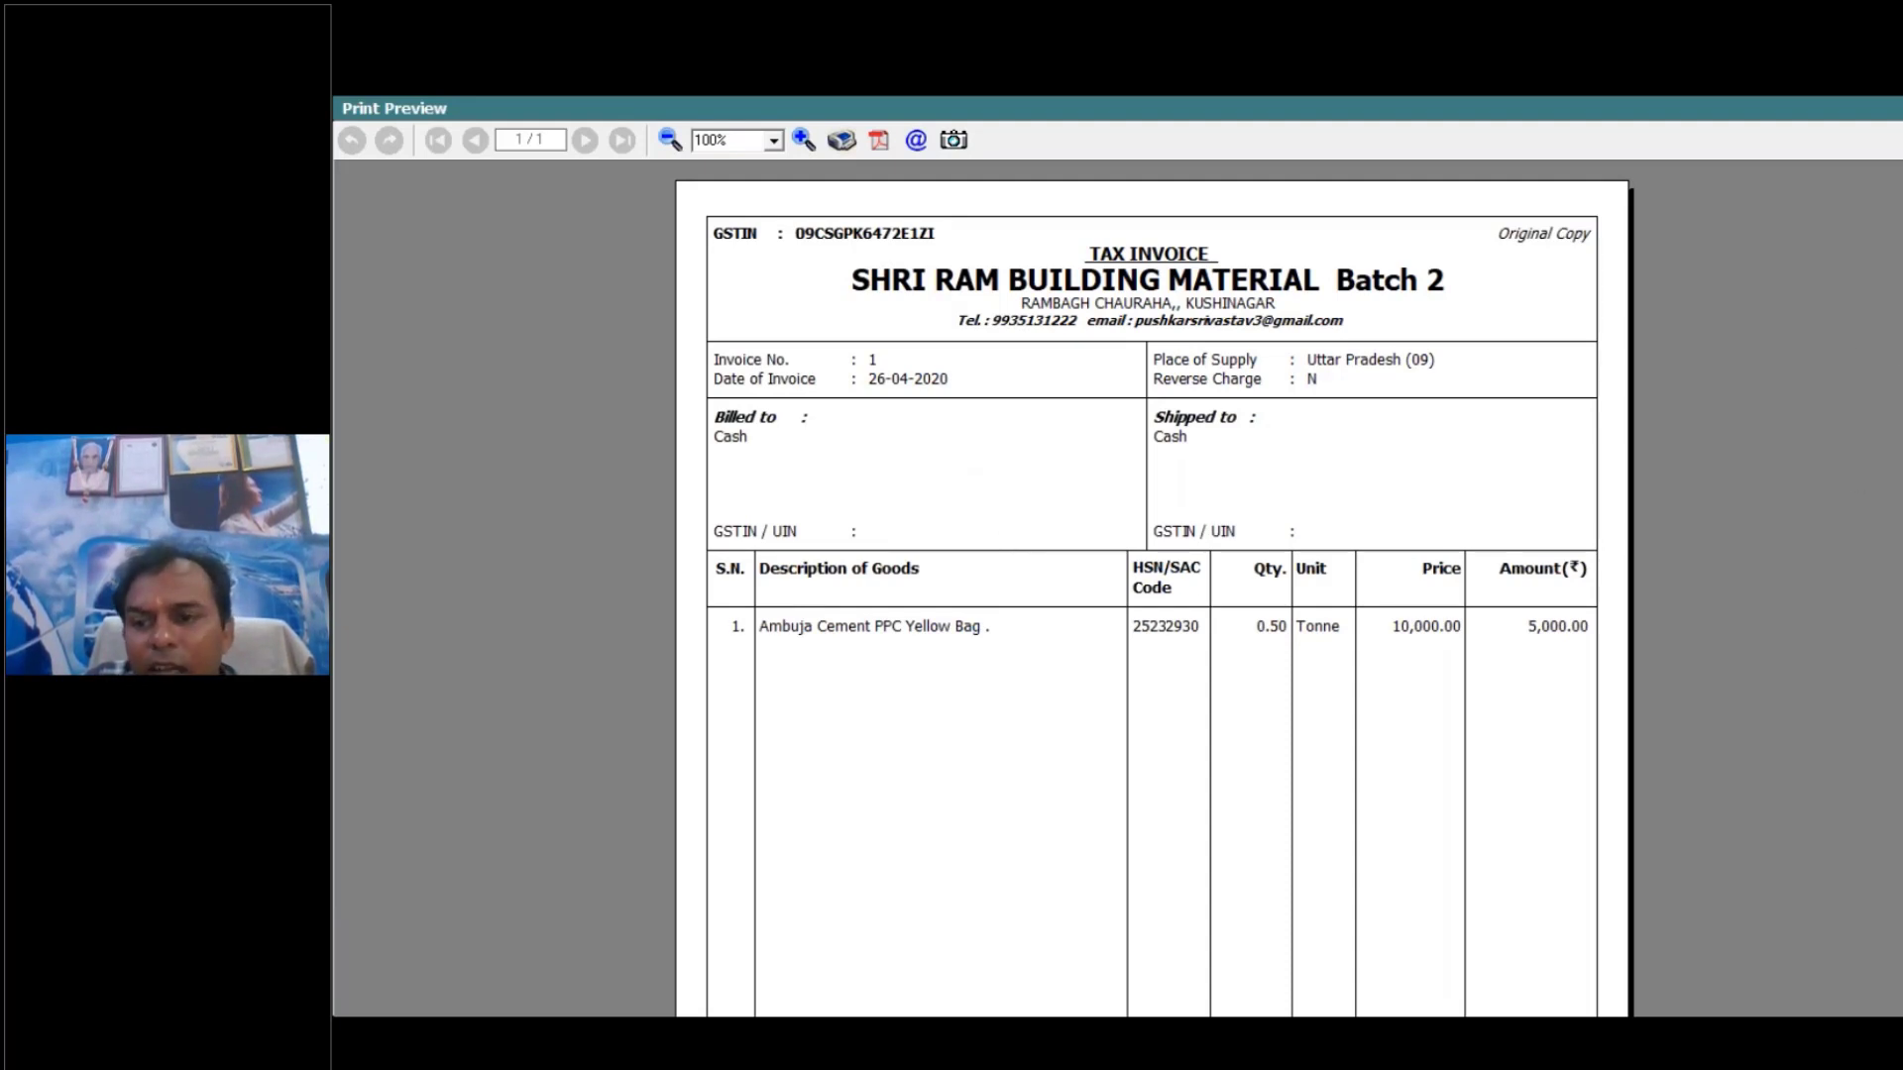
scroll(1150, 595, down, 5)
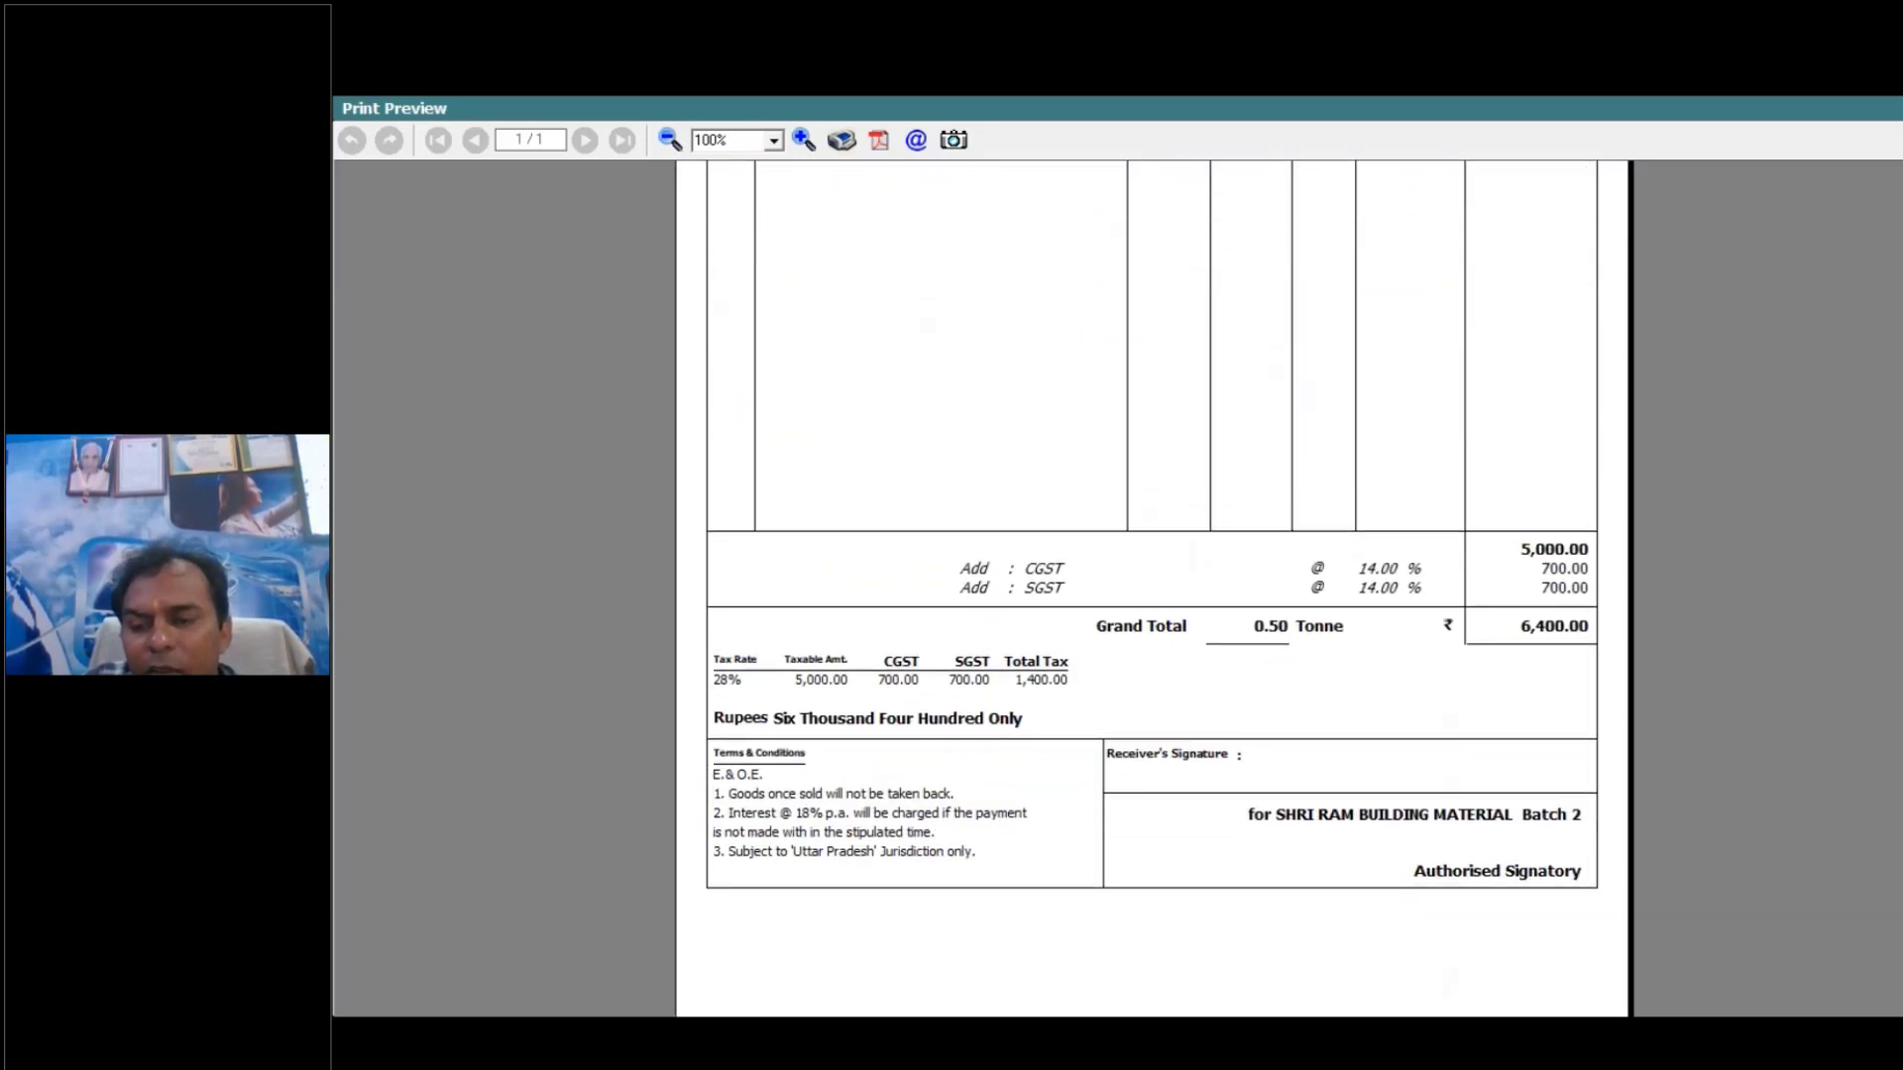
scroll(1150, 594, up, 3)
scroll(1150, 595, up, 1)
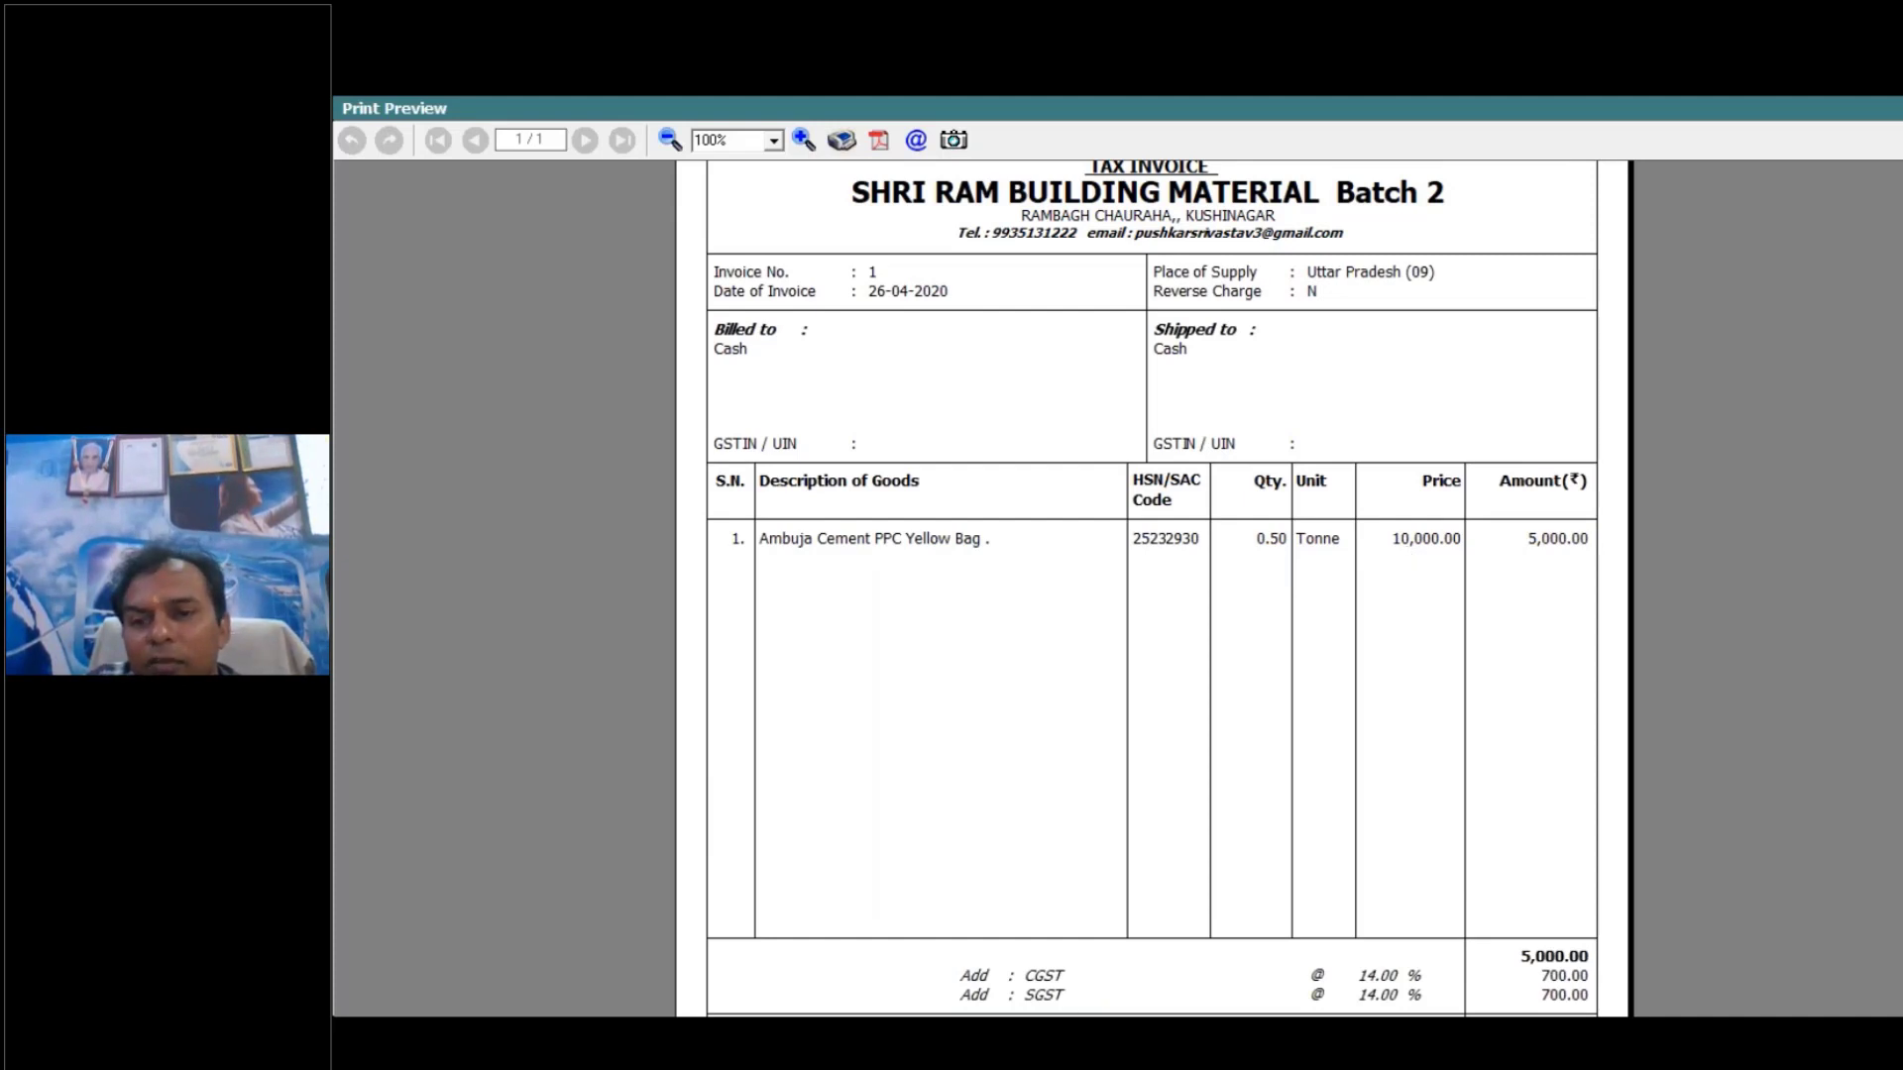
scroll(1149, 584, down, 5)
scroll(1579, 599, up, 5)
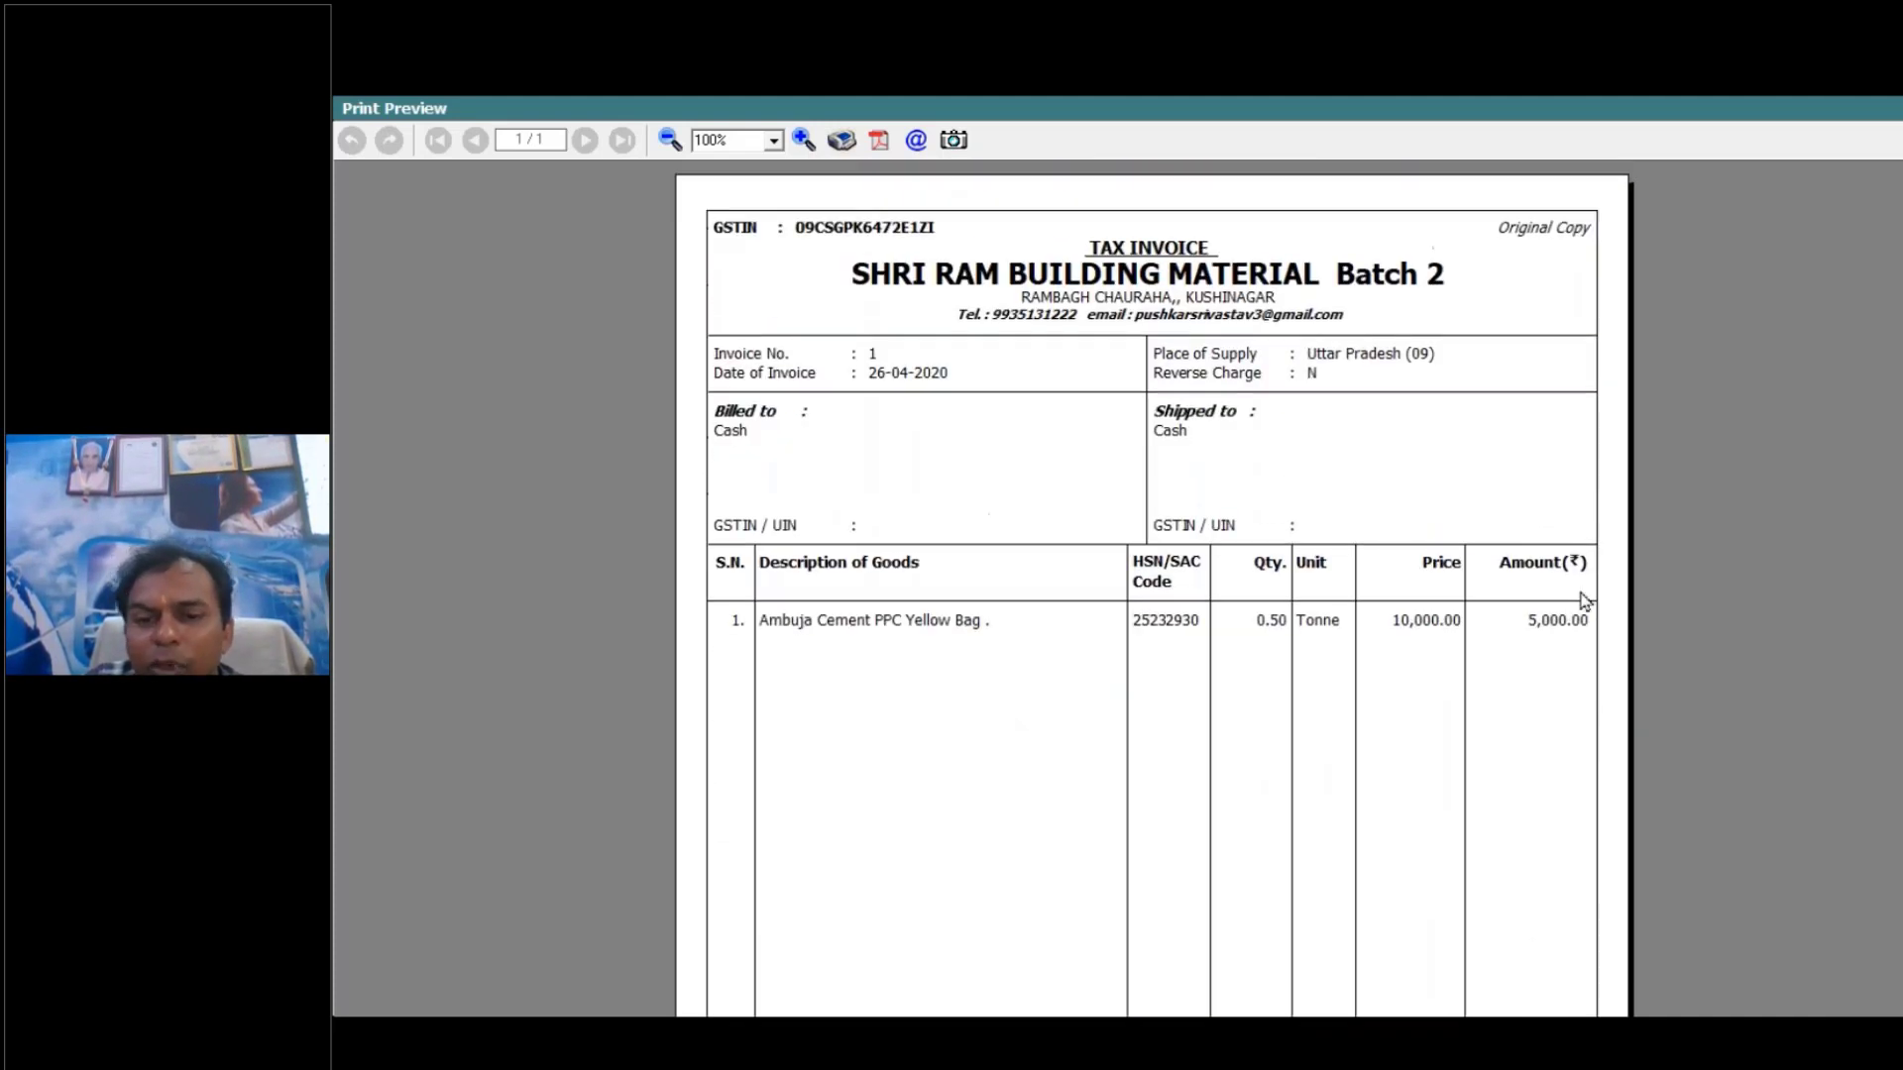
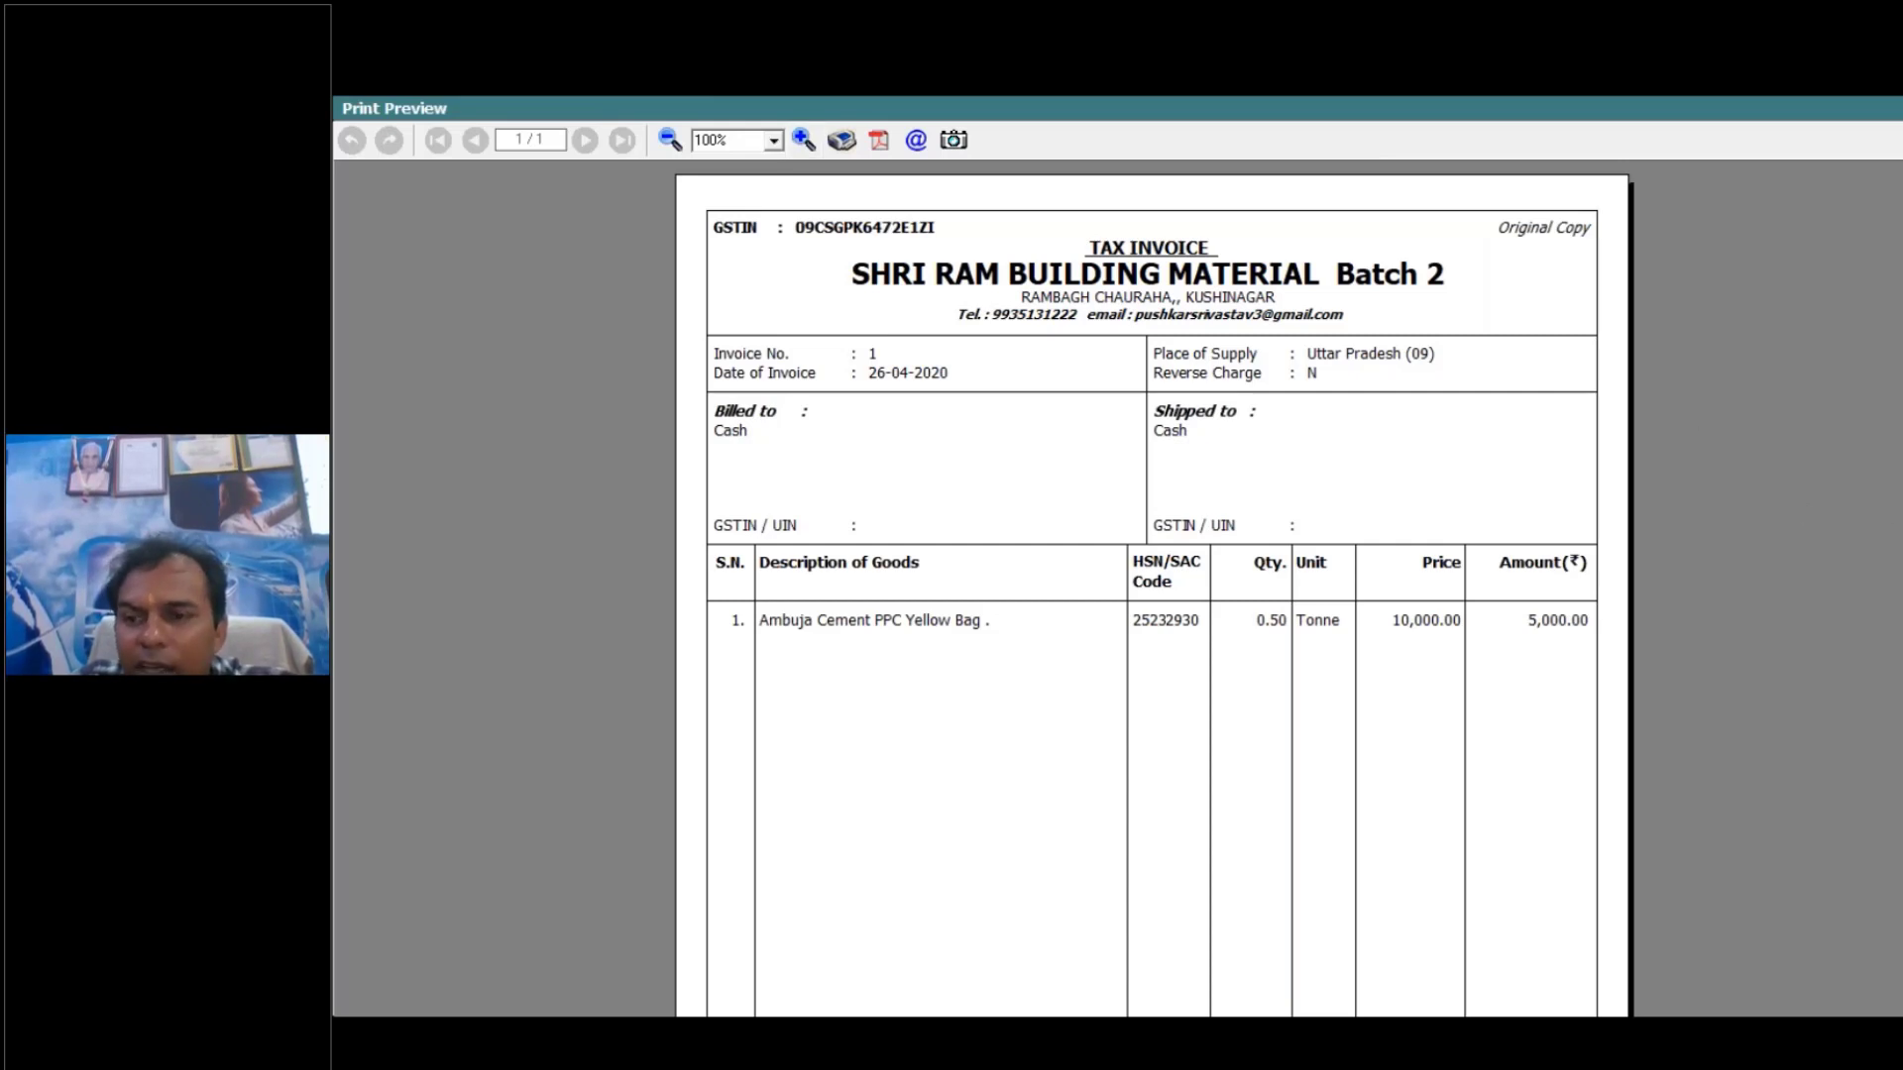
- Mark the billed-to block, the quantity with its unit, and the price on the invoice preview, and close the preview and voucher
mouse_move(798, 444)
mouse_down()
mouse_move(838, 392)
mouse_move(808, 362)
mouse_up()
drag(728, 446, 798, 443)
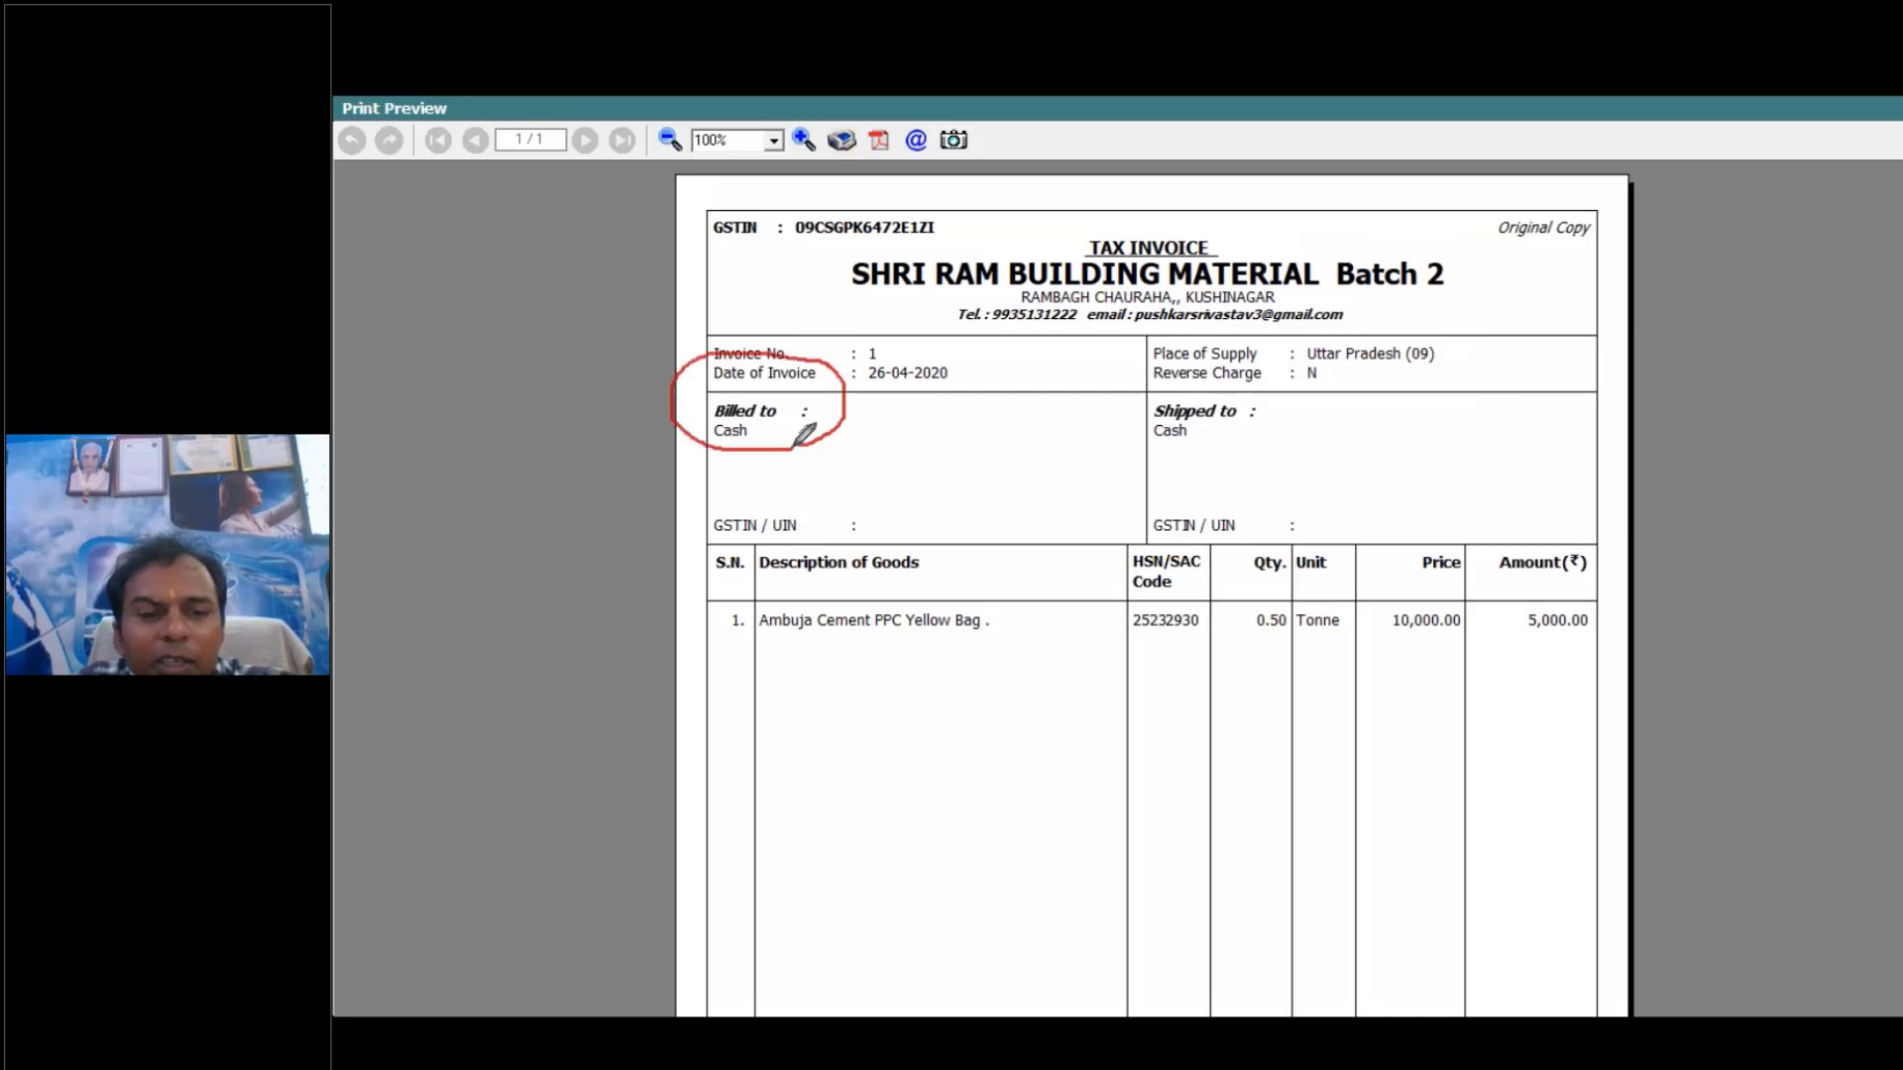
mouse_move(1350, 615)
mouse_down()
mouse_move(1264, 600)
mouse_move(1271, 634)
mouse_move(1348, 600)
mouse_move(1397, 645)
mouse_move(1465, 589)
mouse_move(1472, 644)
mouse_move(1399, 646)
mouse_move(1407, 599)
mouse_up()
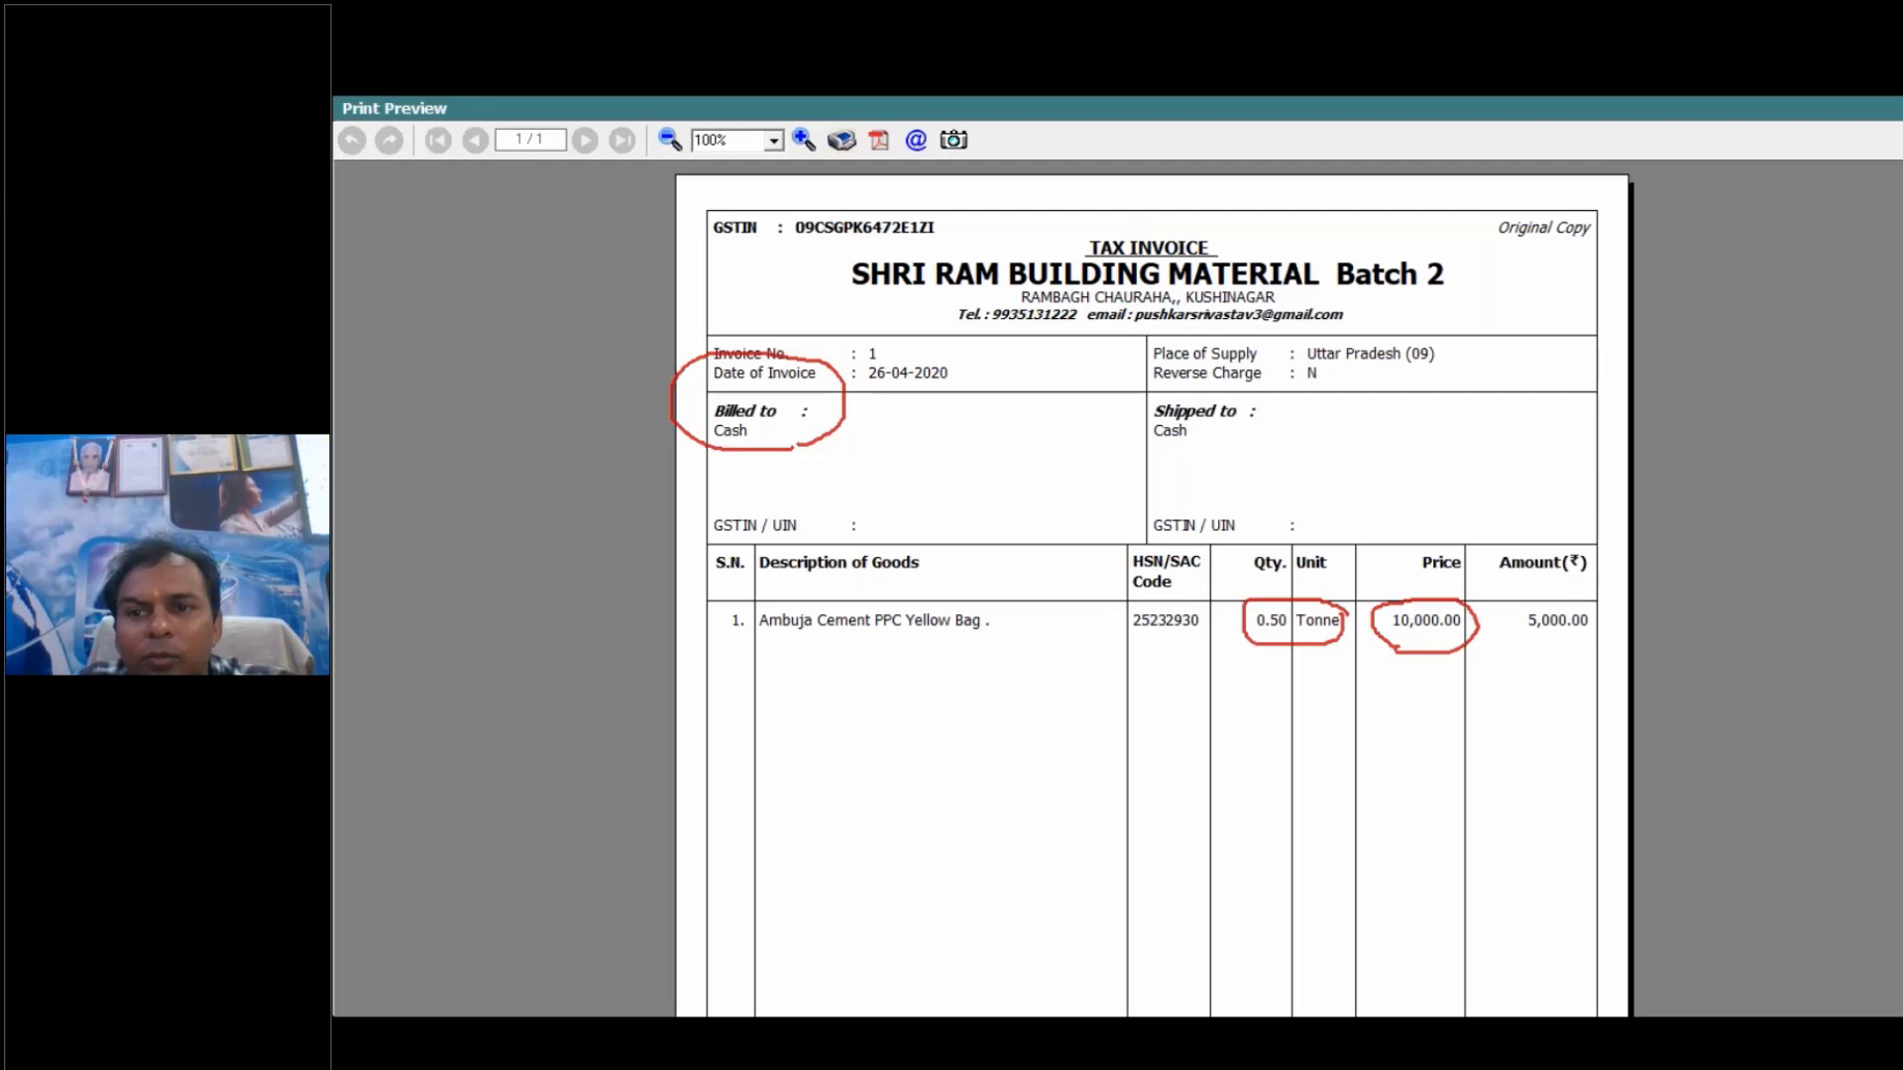
key(Escape)
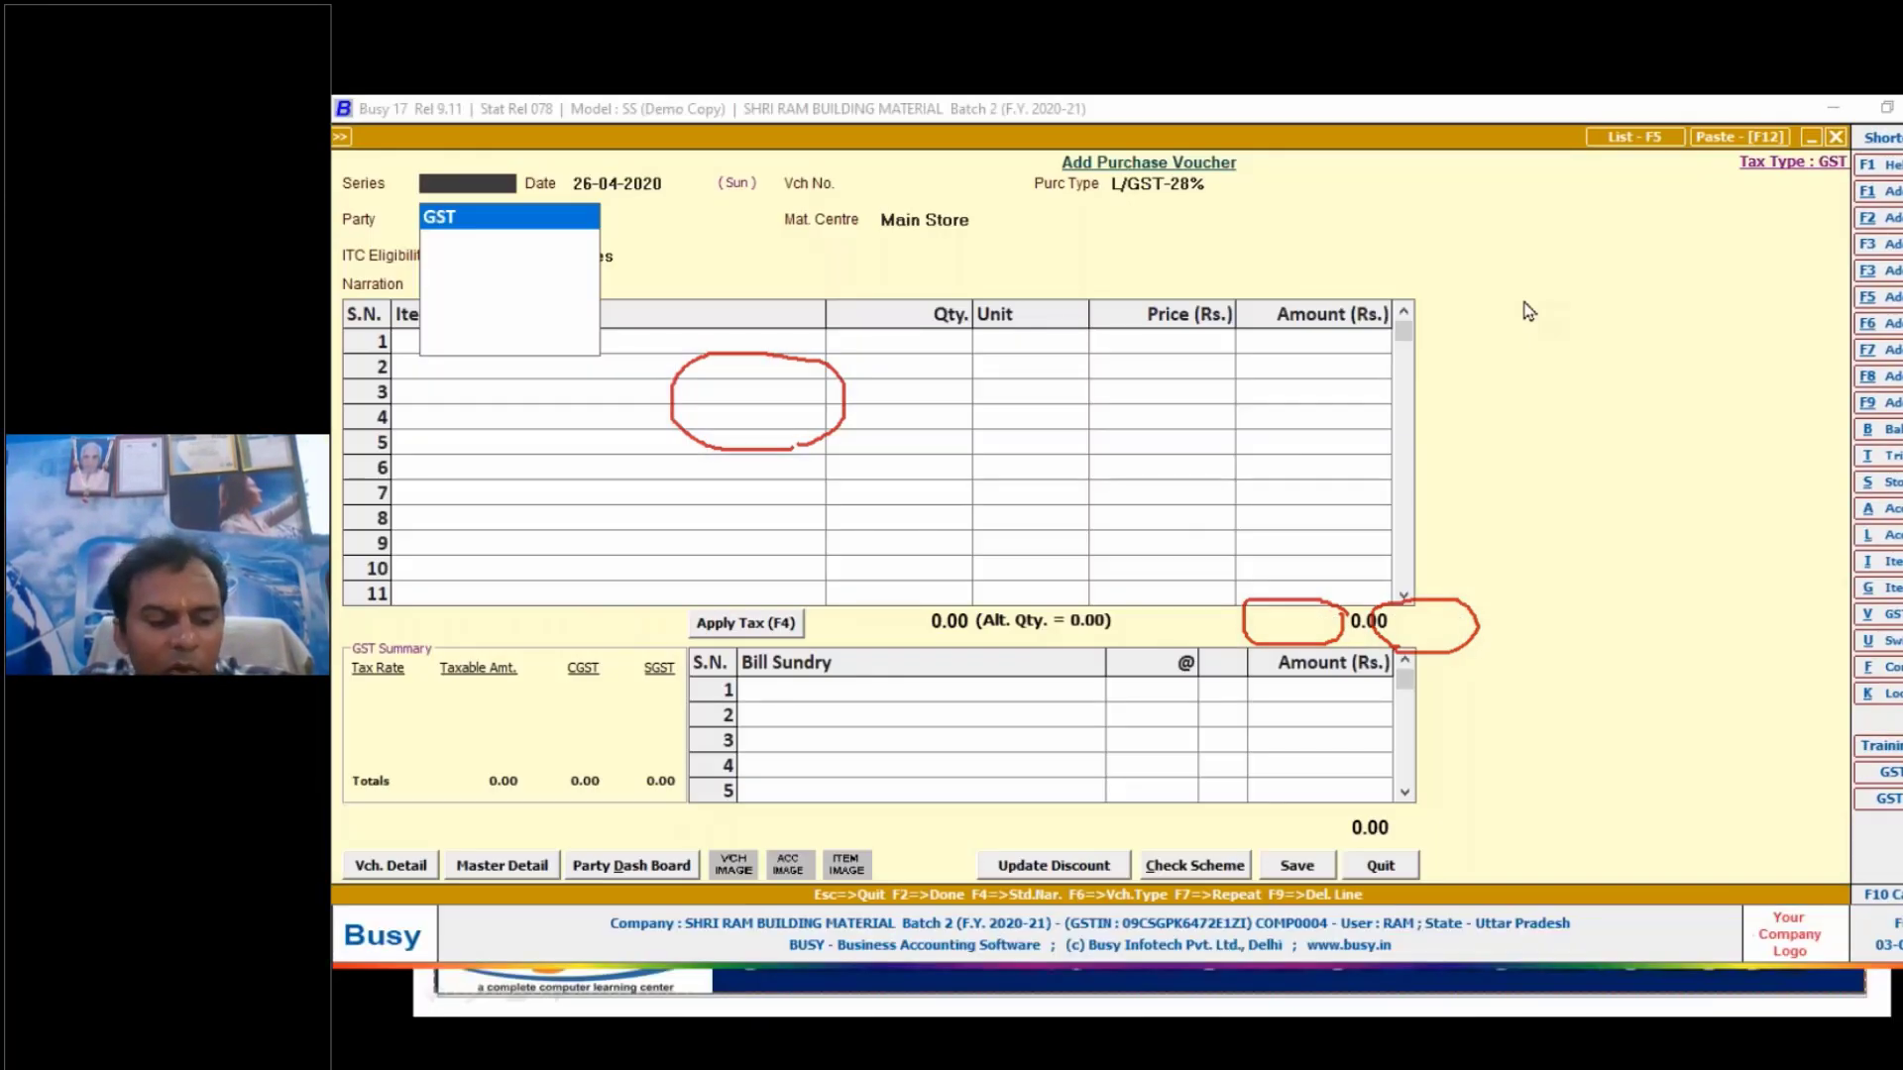
key(Escape)
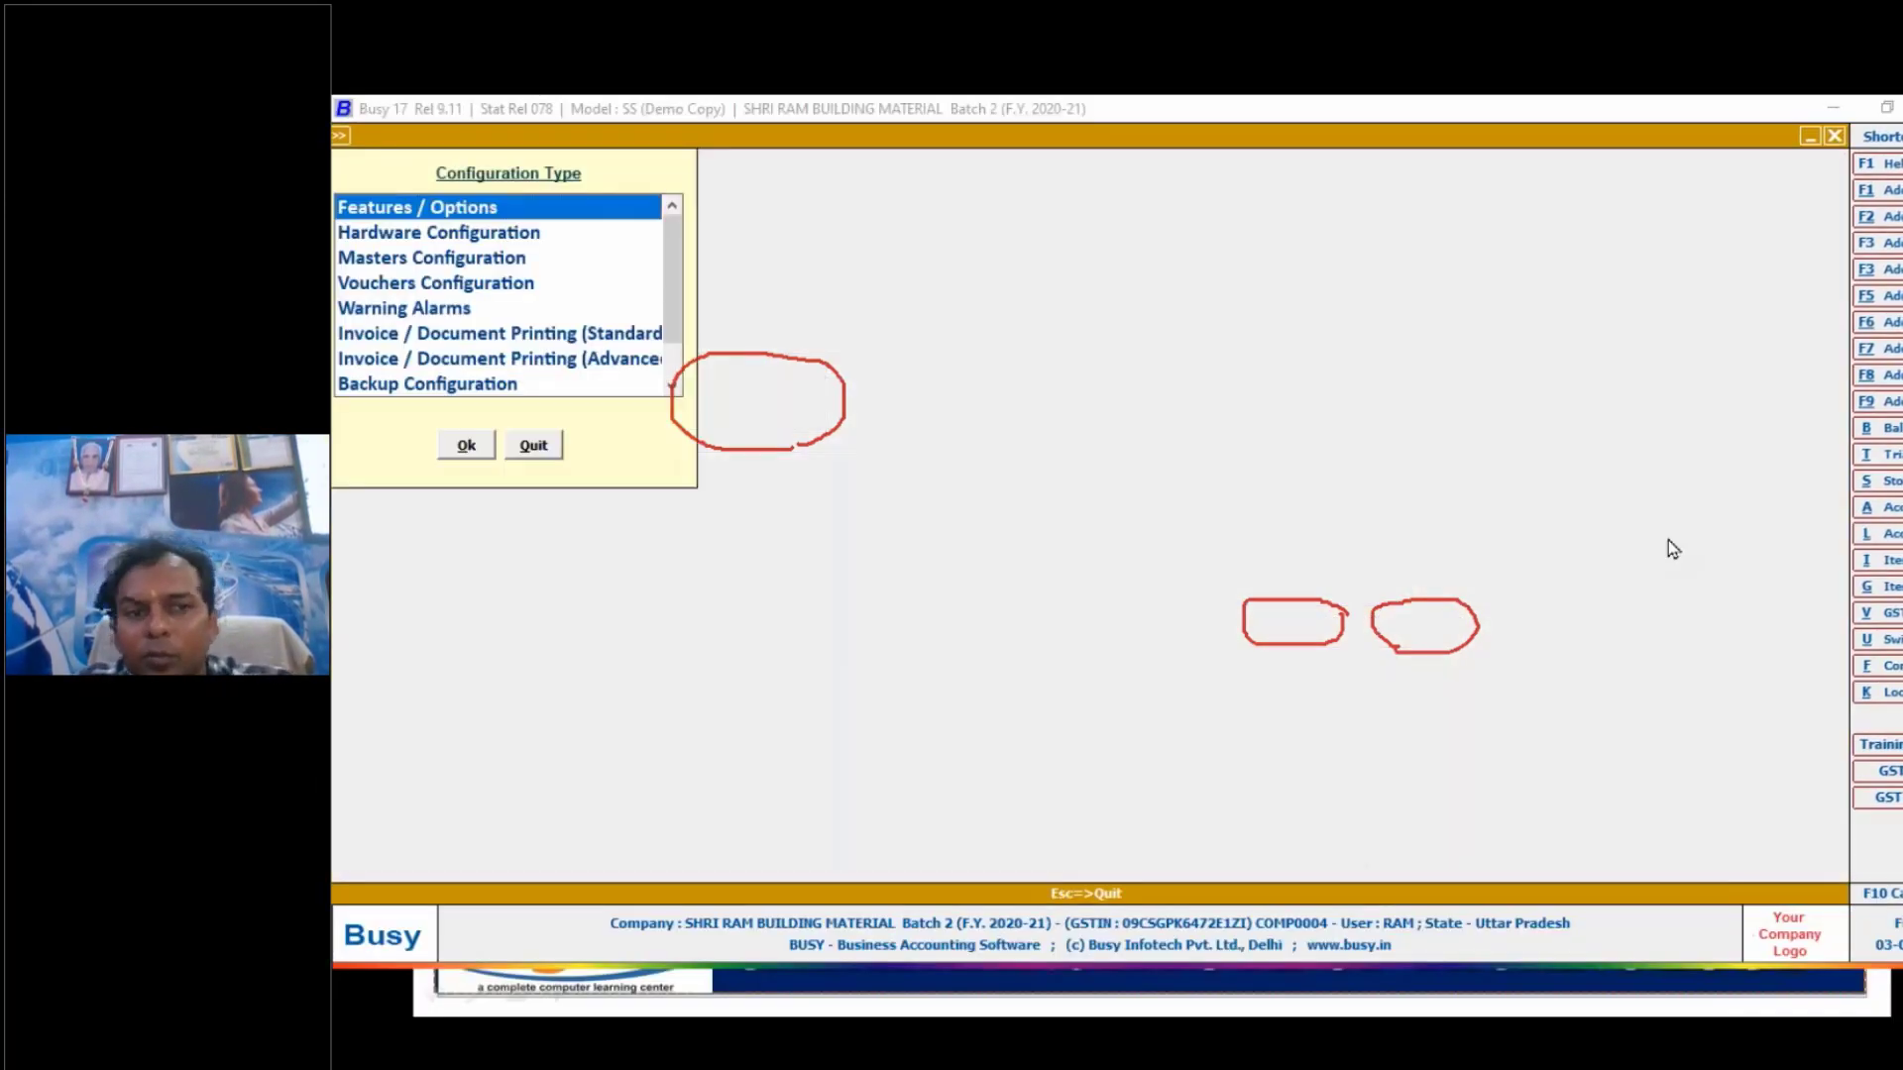
click(1810, 601)
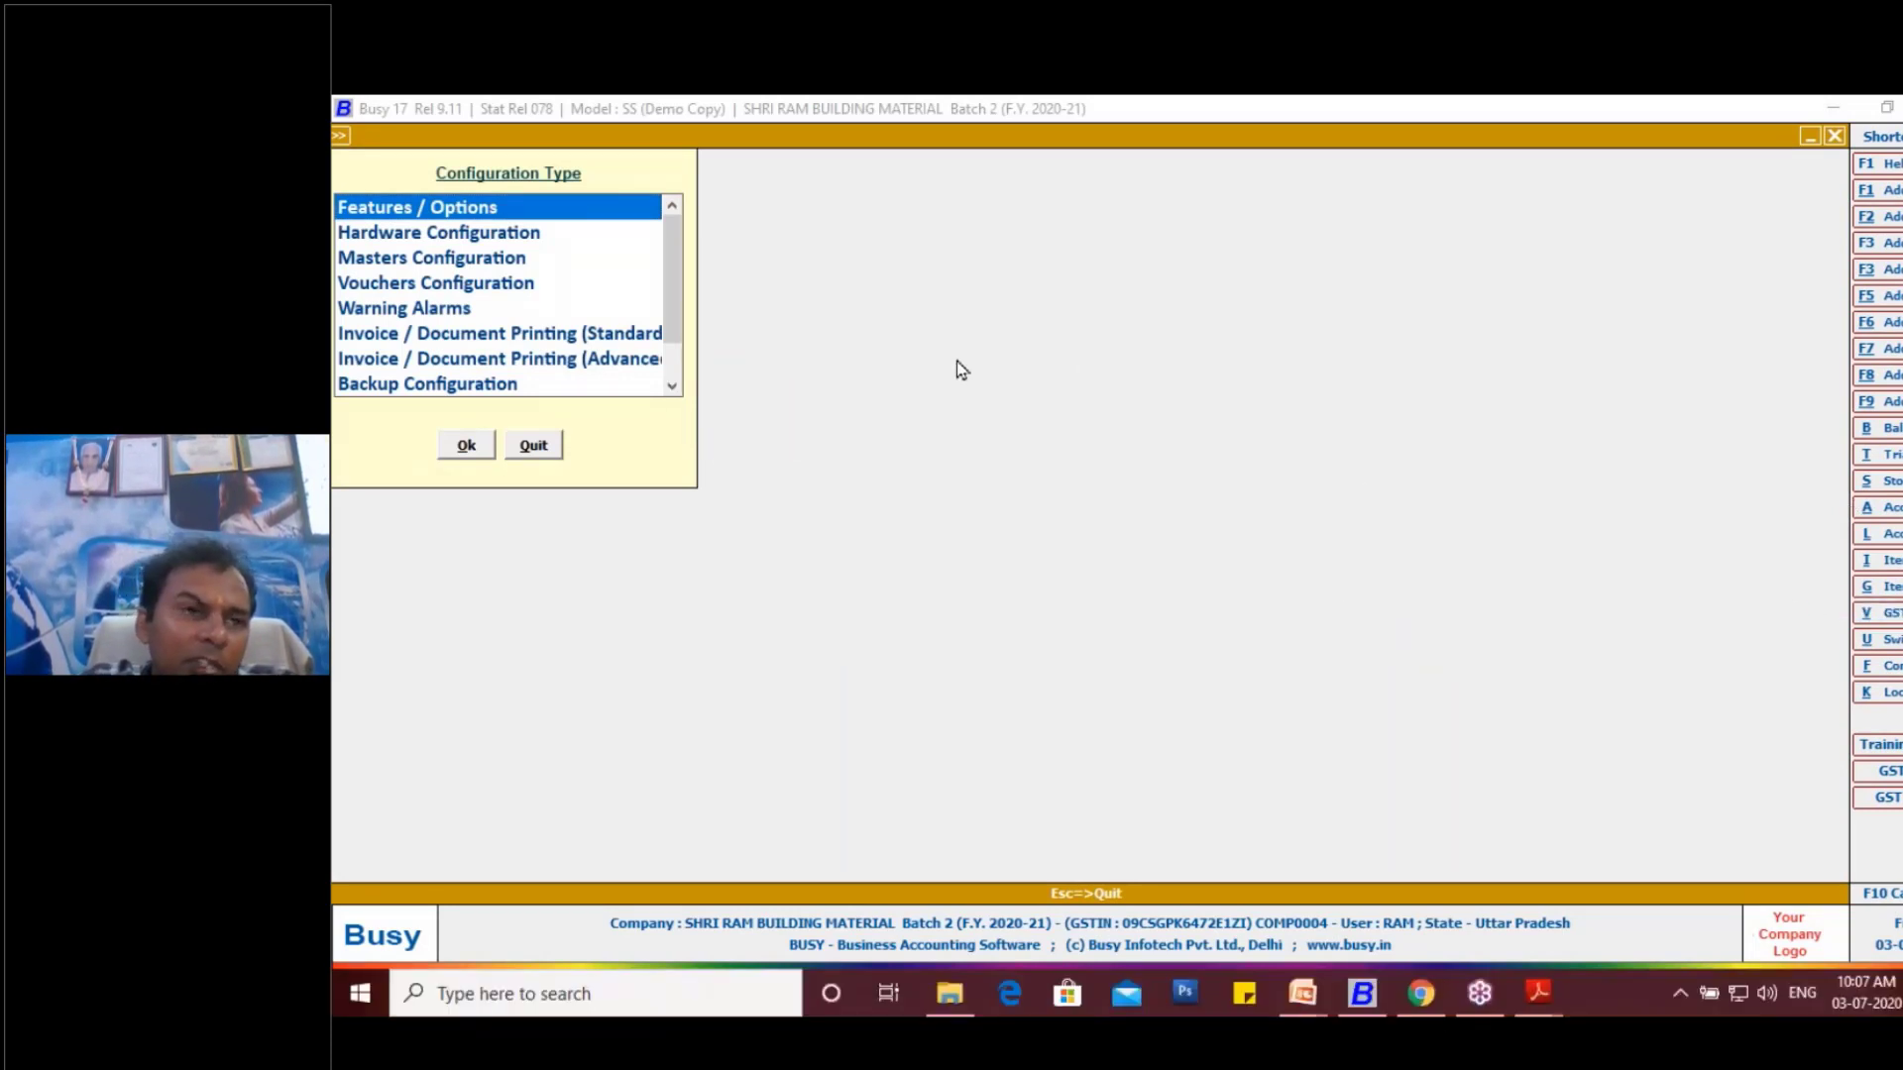
click(485, 287)
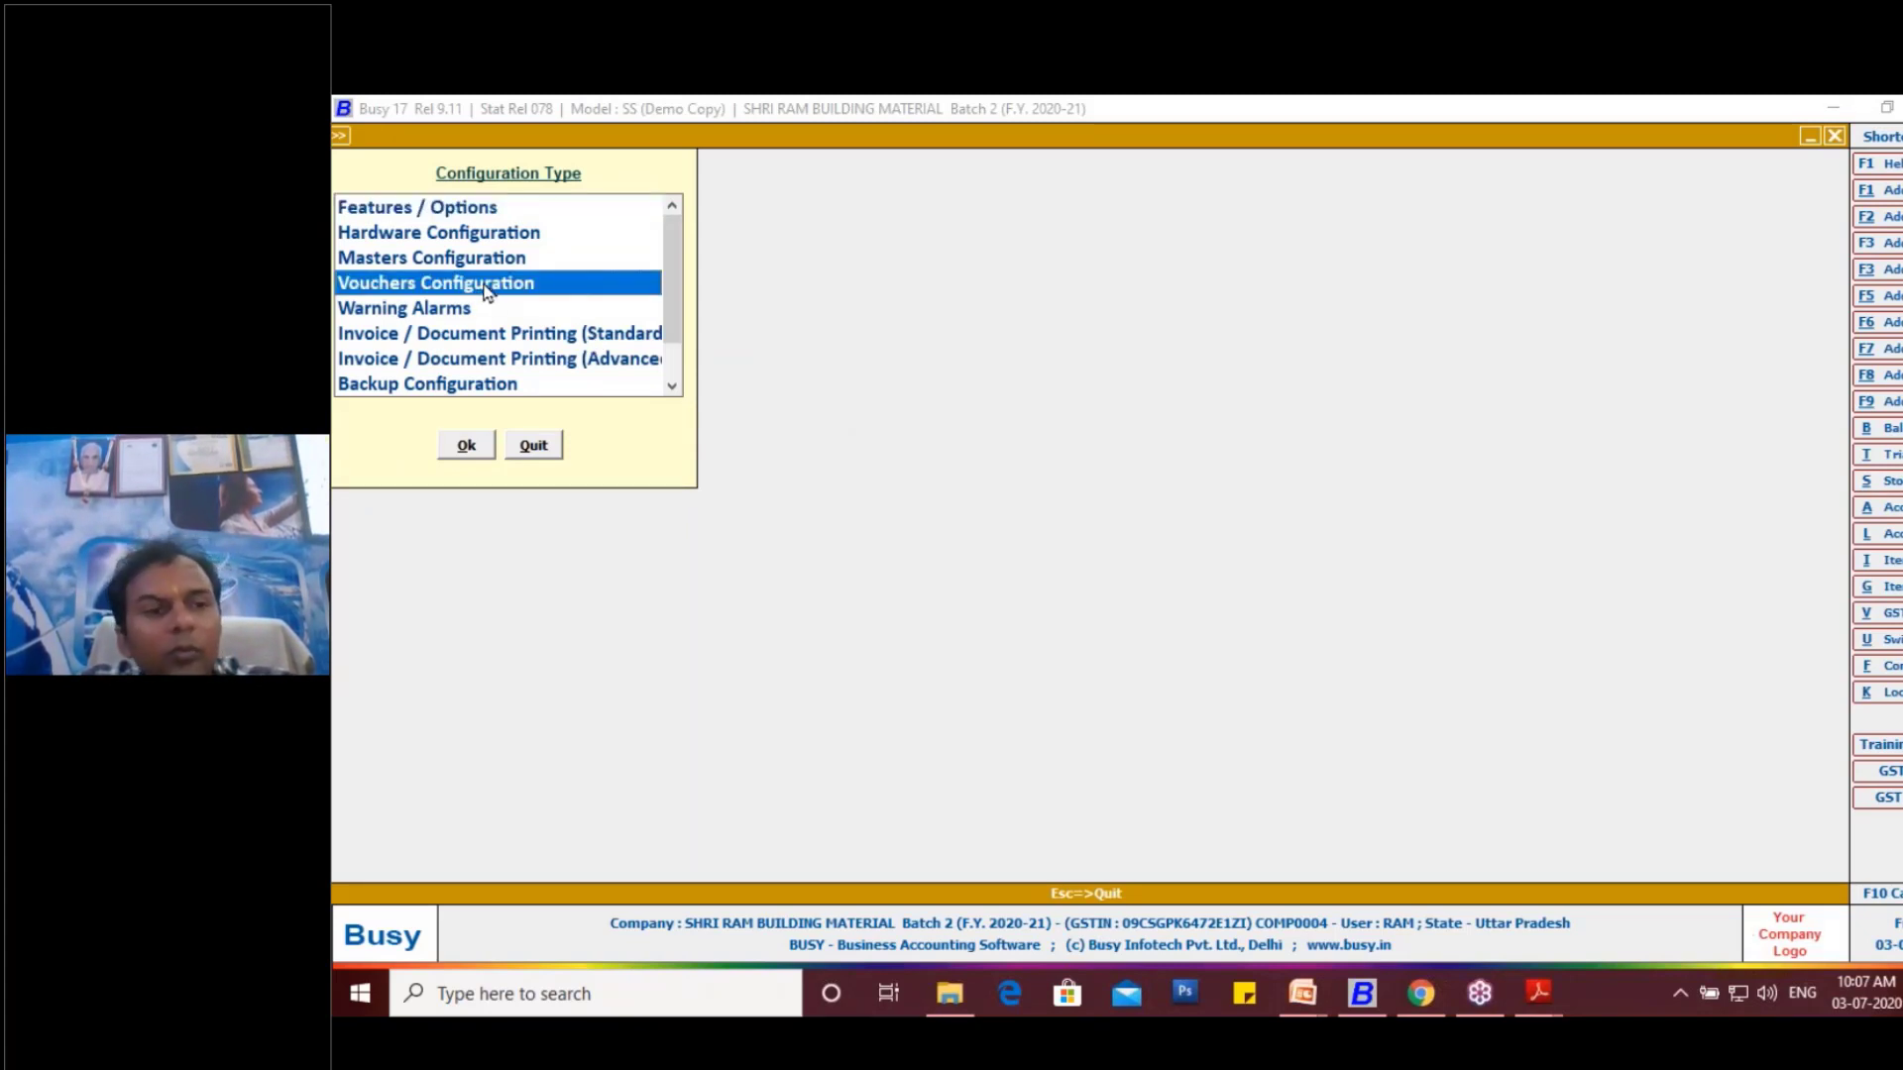
double_click(486, 287)
key(Escape)
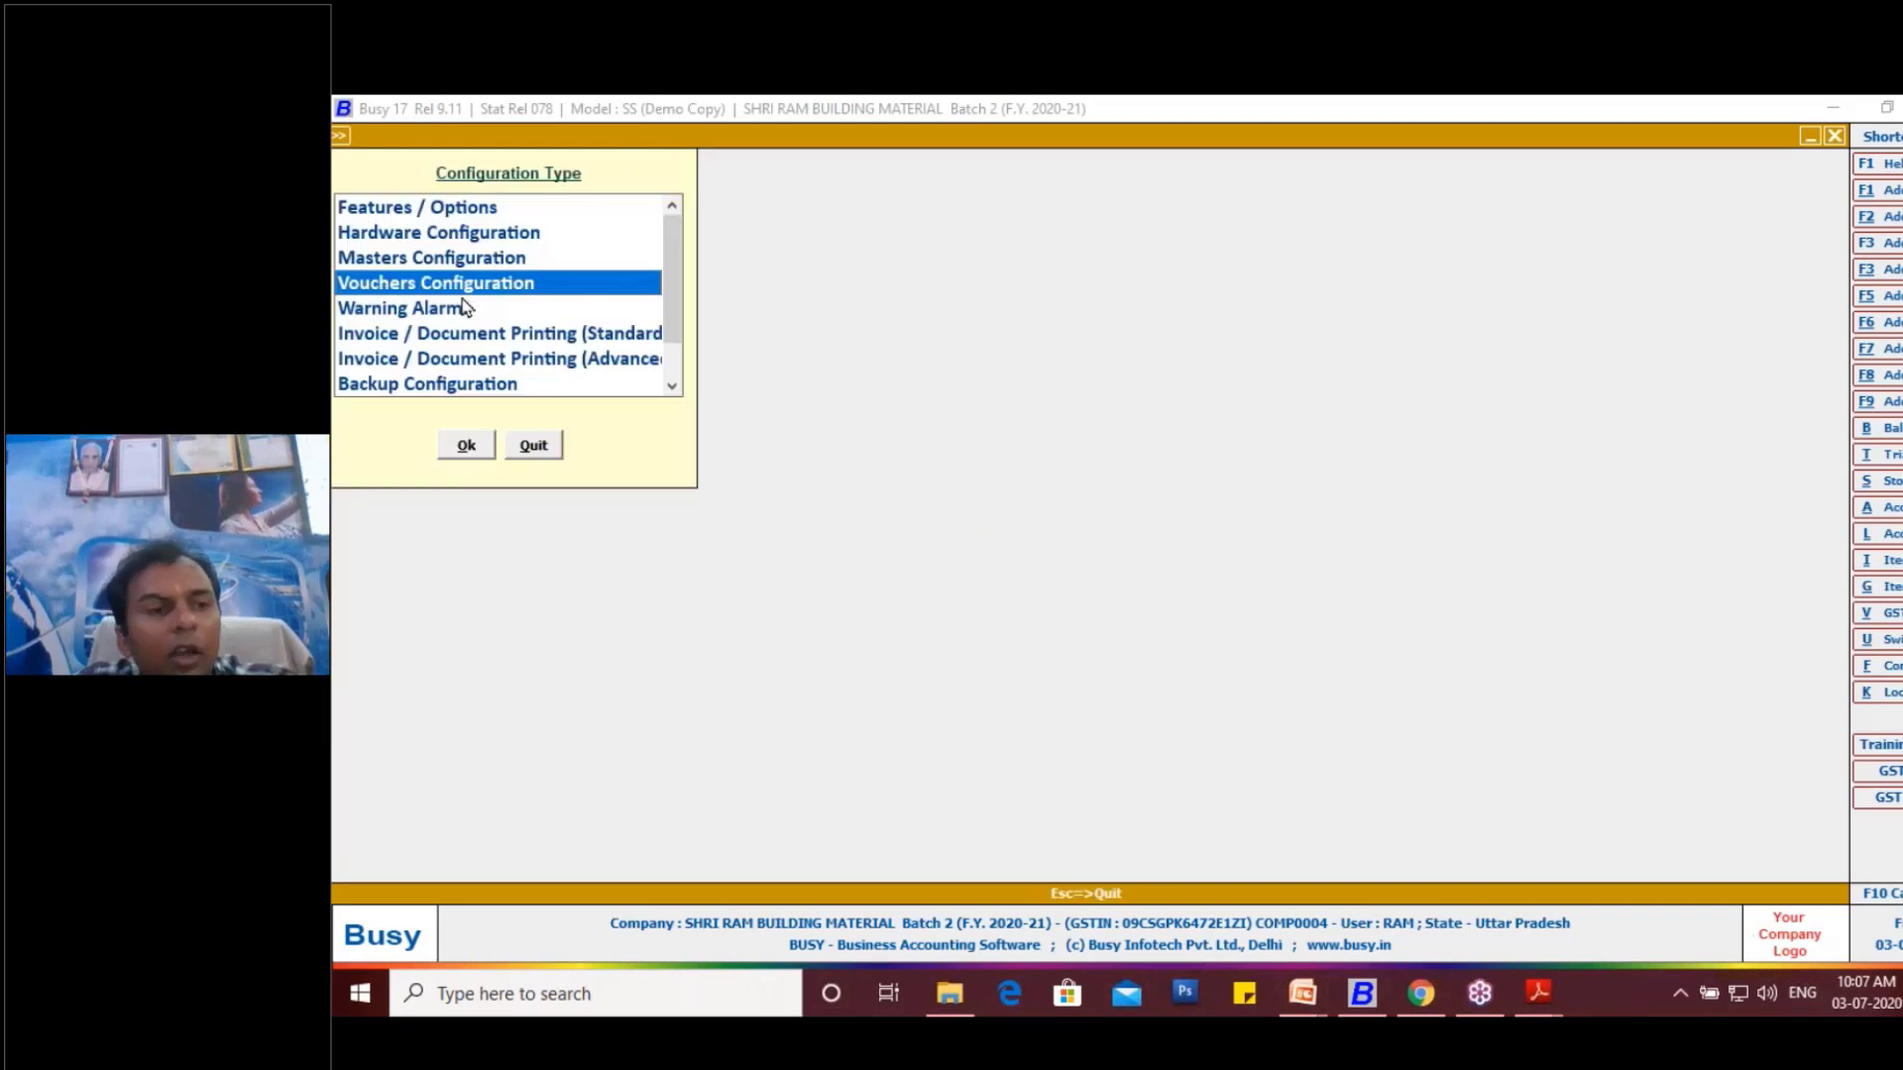
- Open the standard invoice and document printing configuration for the Sales Invoice
click(550, 337)
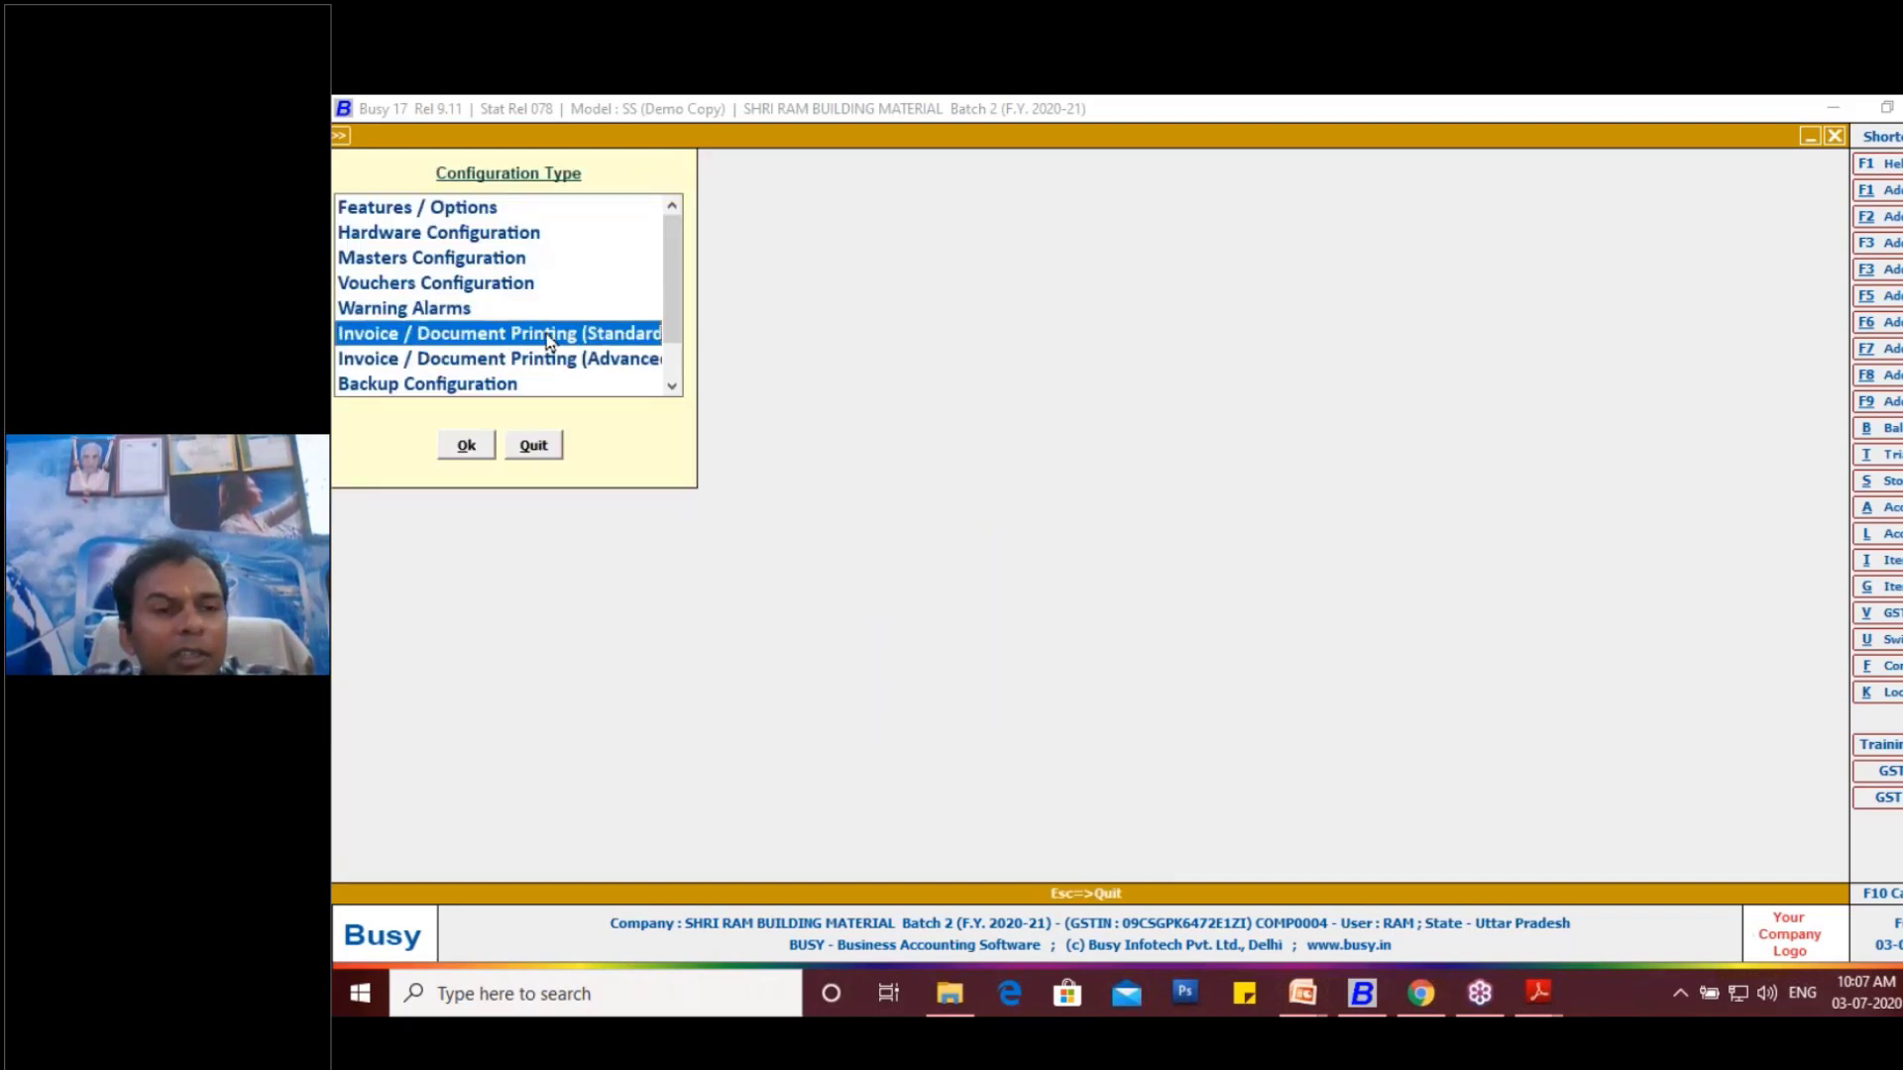
double_click(496, 337)
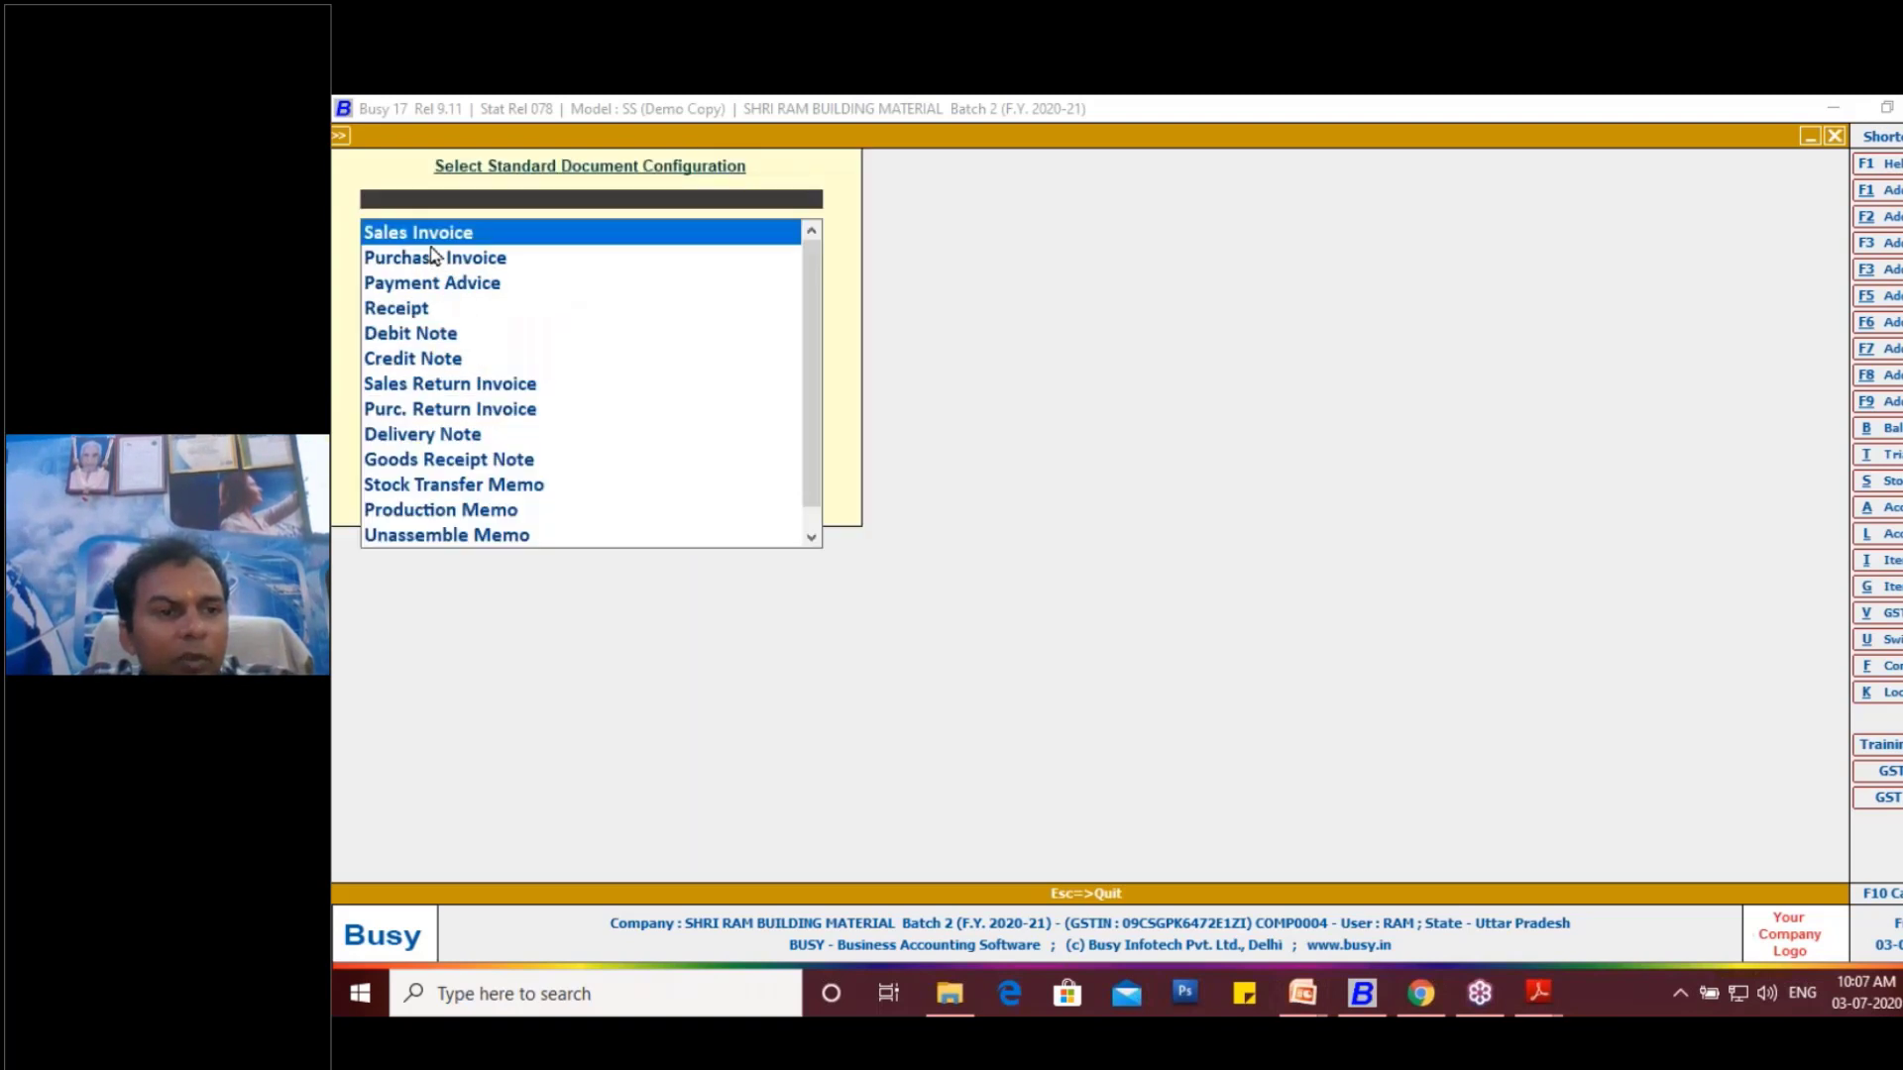
key(Return)
click(547, 501)
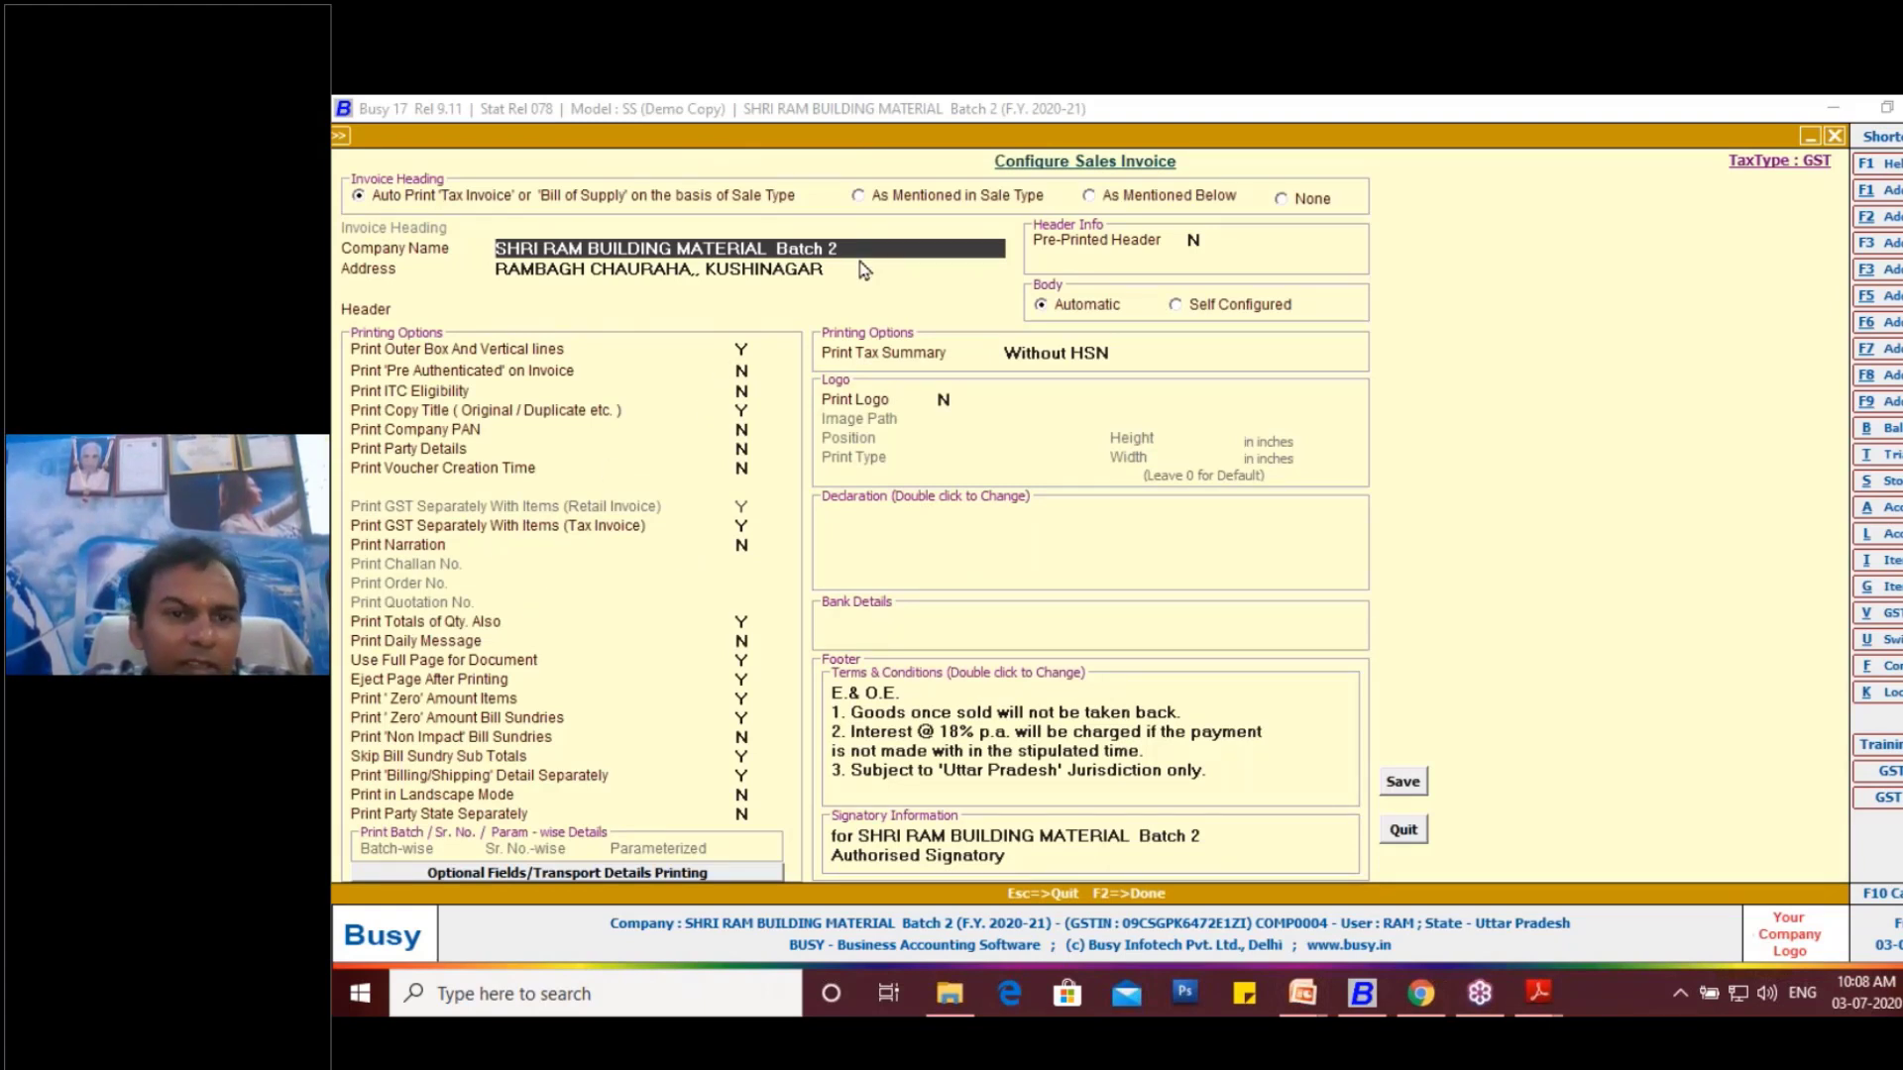
- Remove "Batch 2" from the company name printed on the sales invoice
key(BackSpace)
key(BackSpace)
key(BackSpace)
key(BackSpace)
key(BackSpace)
key(BackSpace)
key(BackSpace)
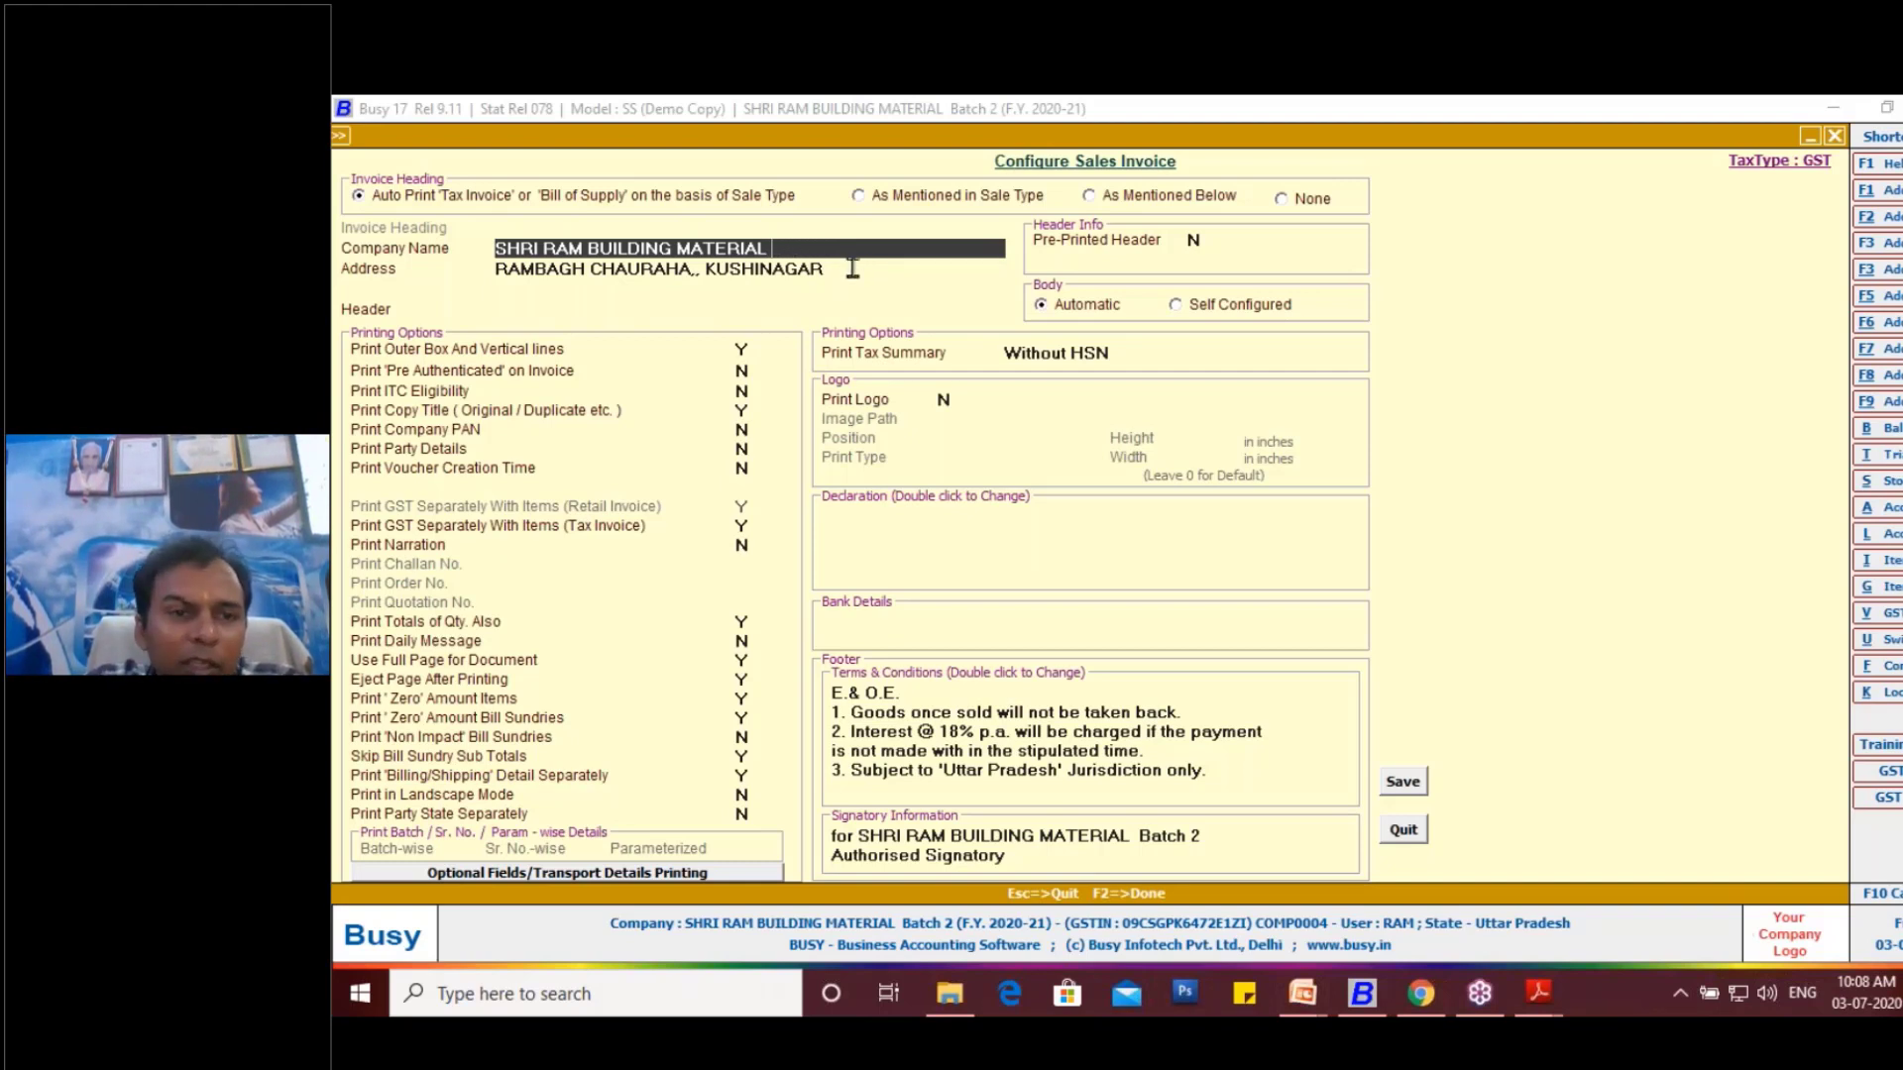
- Remove the town and the trailing commas from the first line of the company address
click(846, 271)
key(BackSpace)
key(BackSpace)
key(BackSpace)
key(BackSpace)
key(BackSpace)
key(BackSpace)
key(BackSpace)
key(BackSpace)
key(BackSpace)
key(BackSpace)
key(BackSpace)
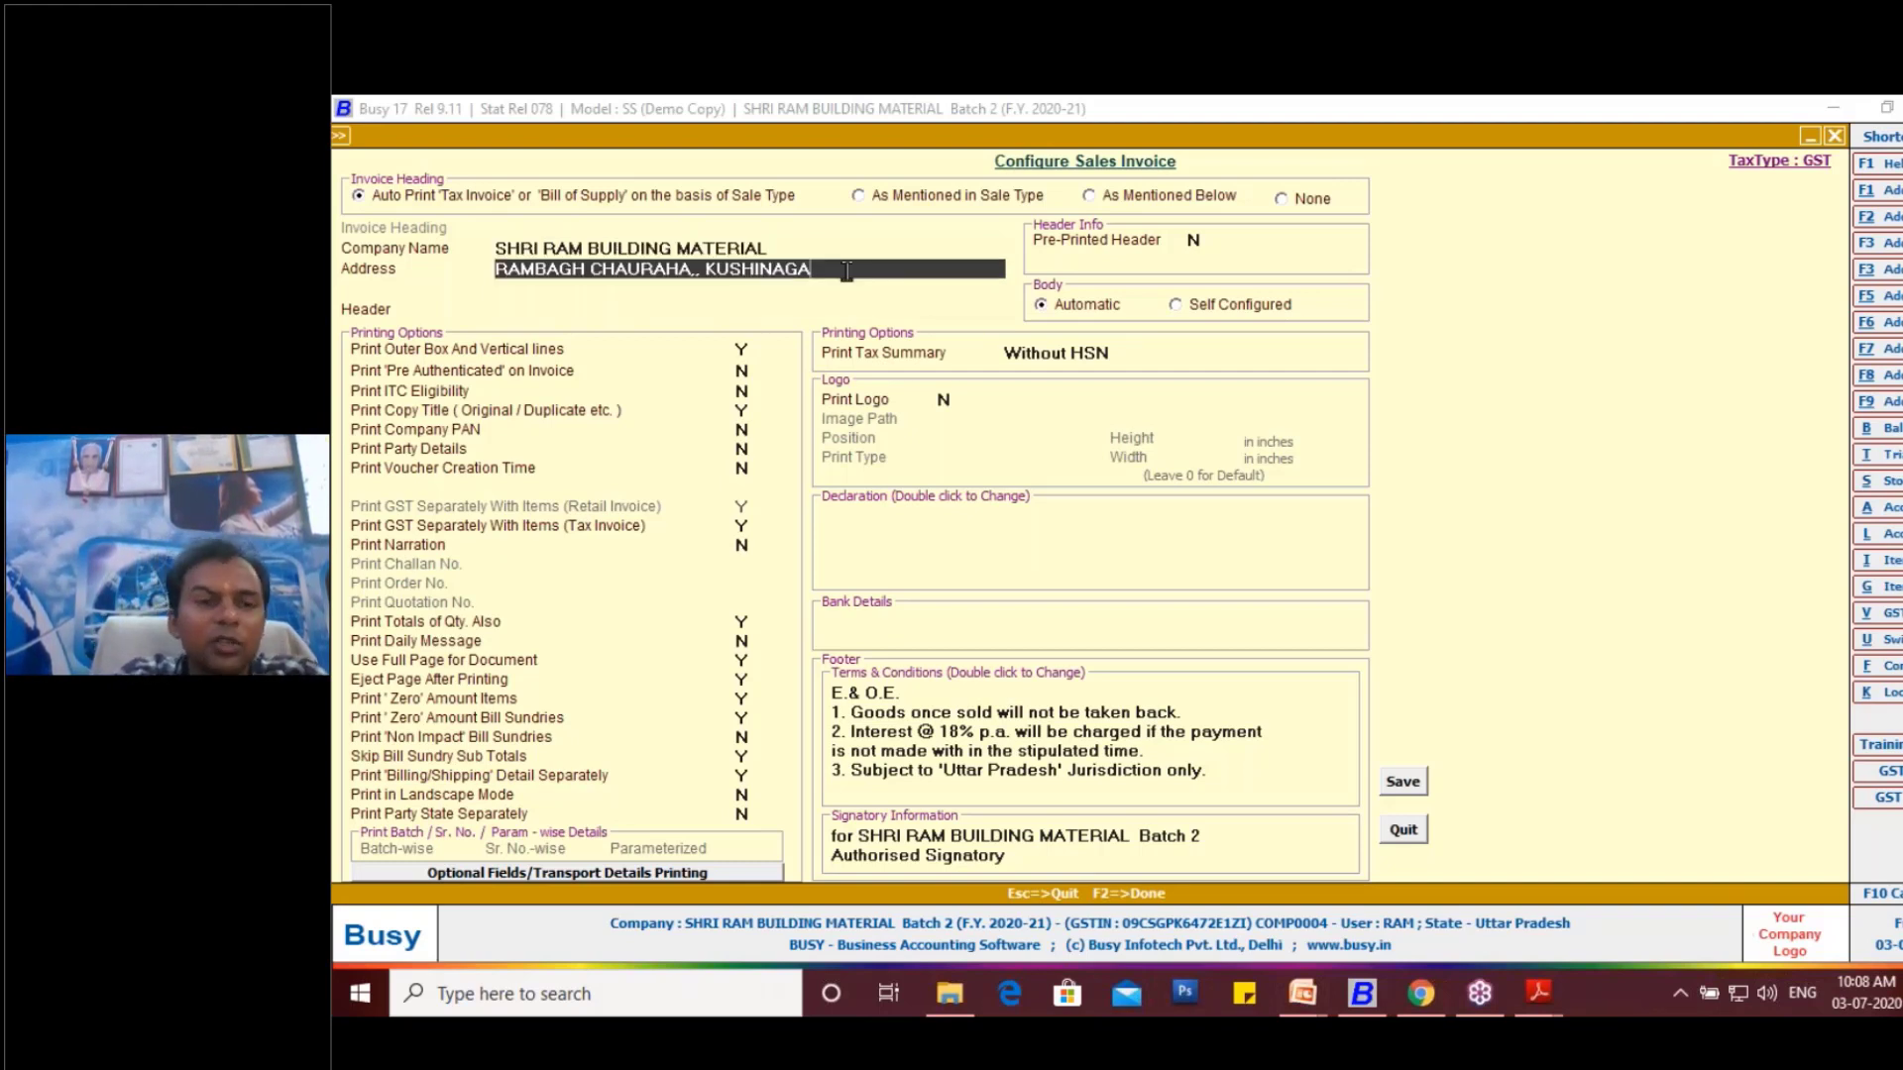
key(BackSpace)
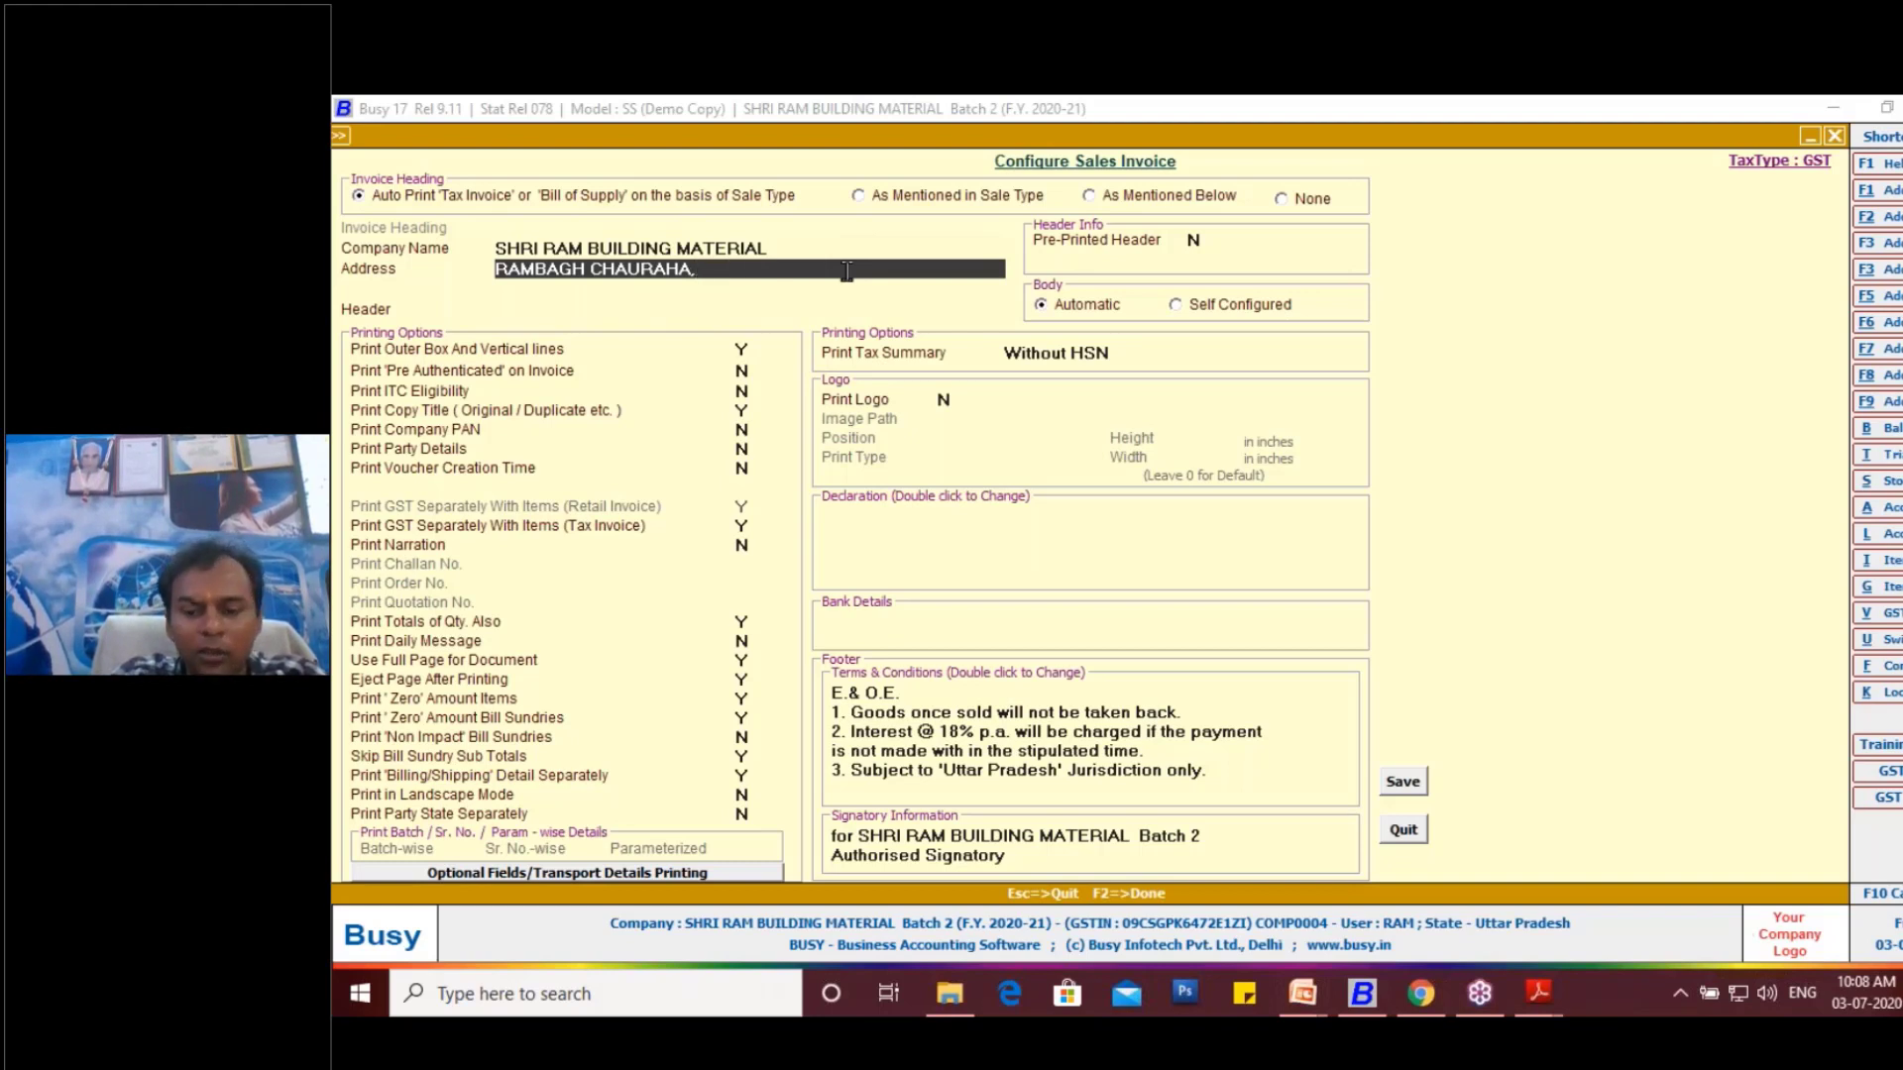
key(Return)
text(kus)
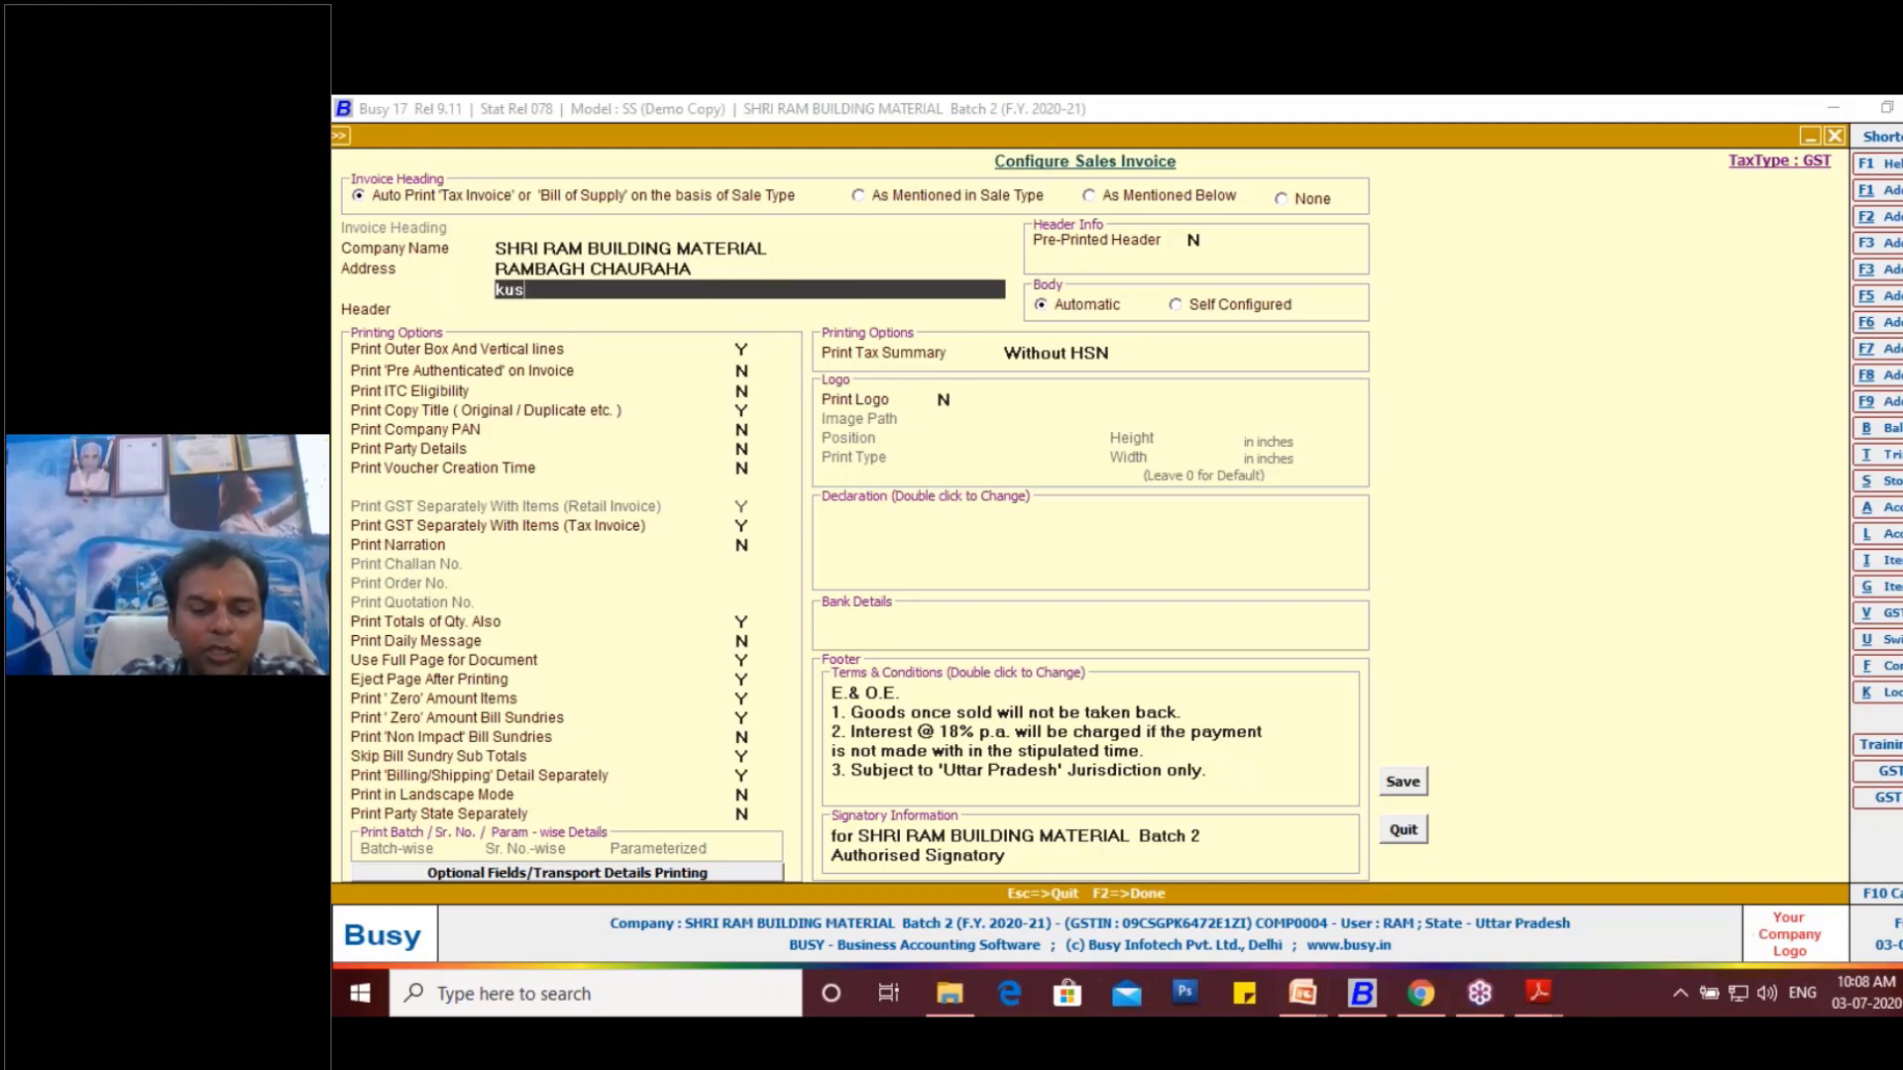
text(hinagr)
key(BackSpace)
key(BackSpace)
key(BackSpace)
key(BackSpace)
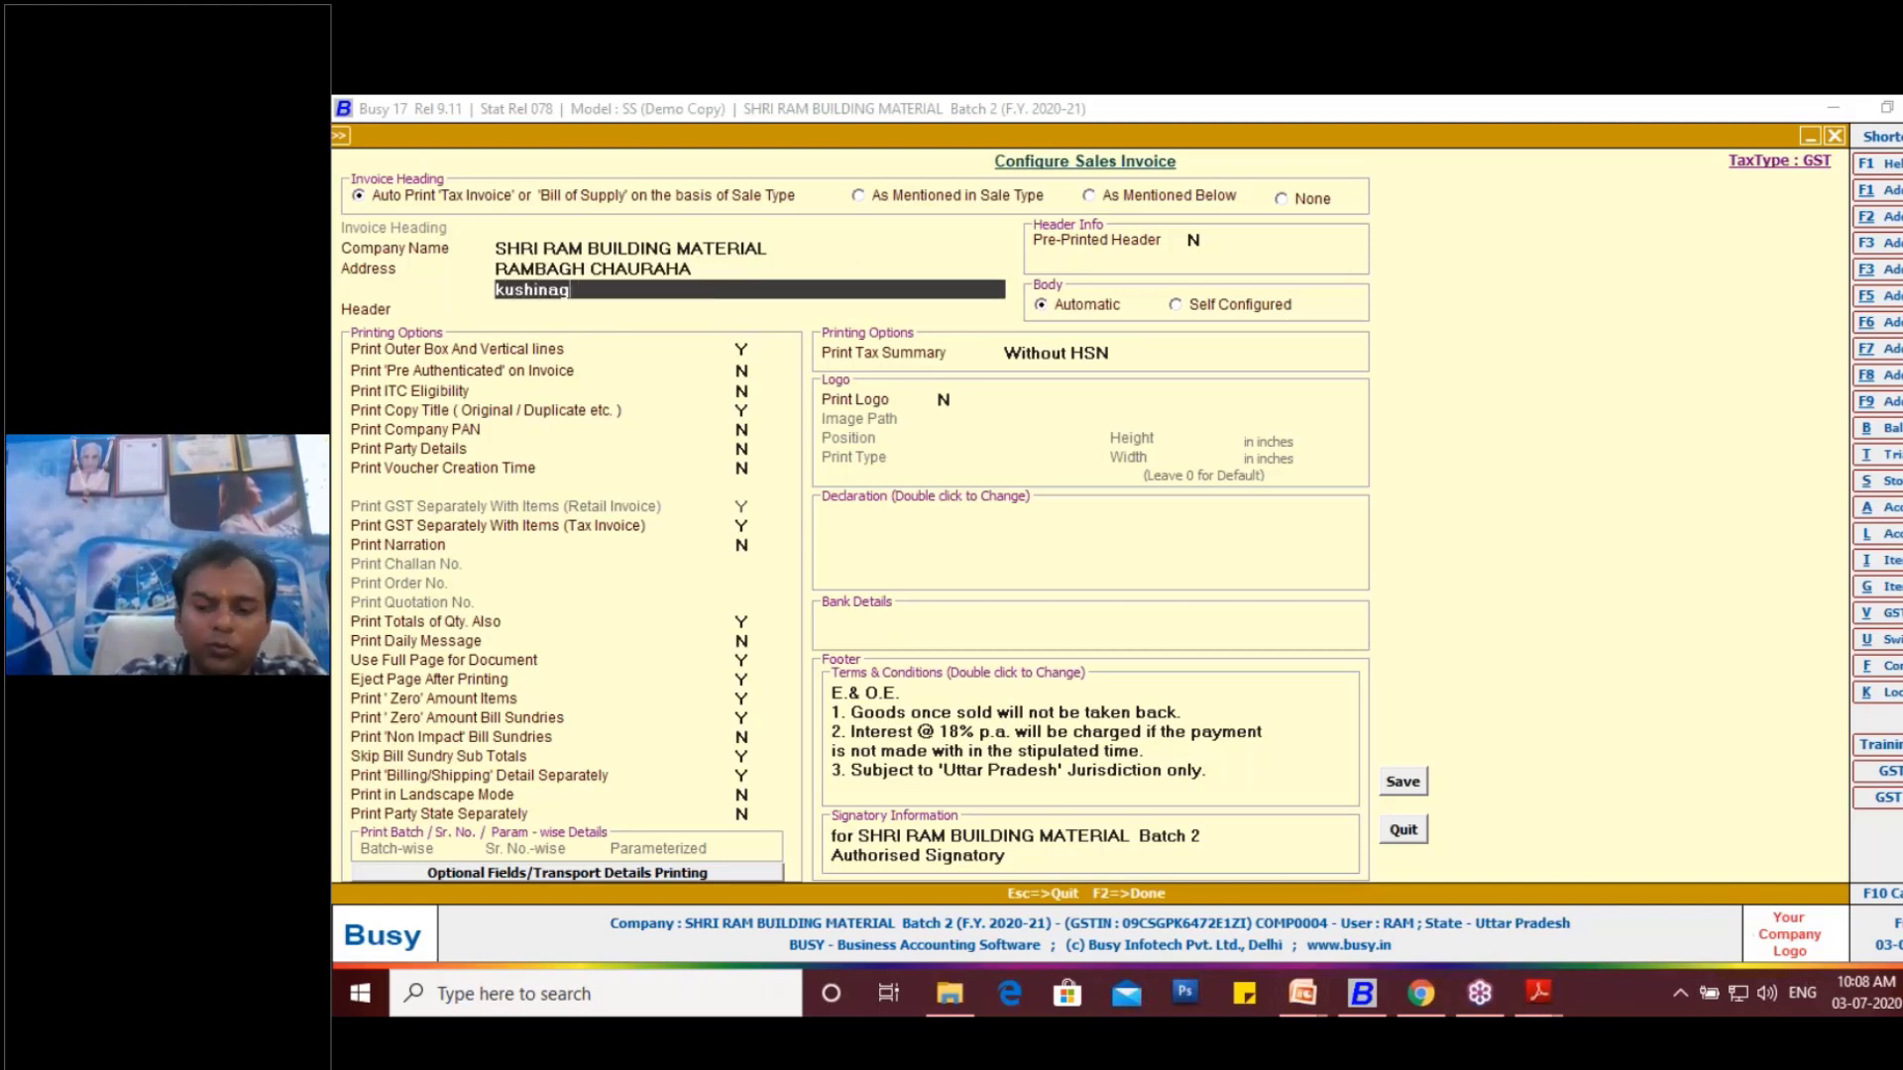
key(BackSpace)
key(BackSpace)
key(BackSpace)
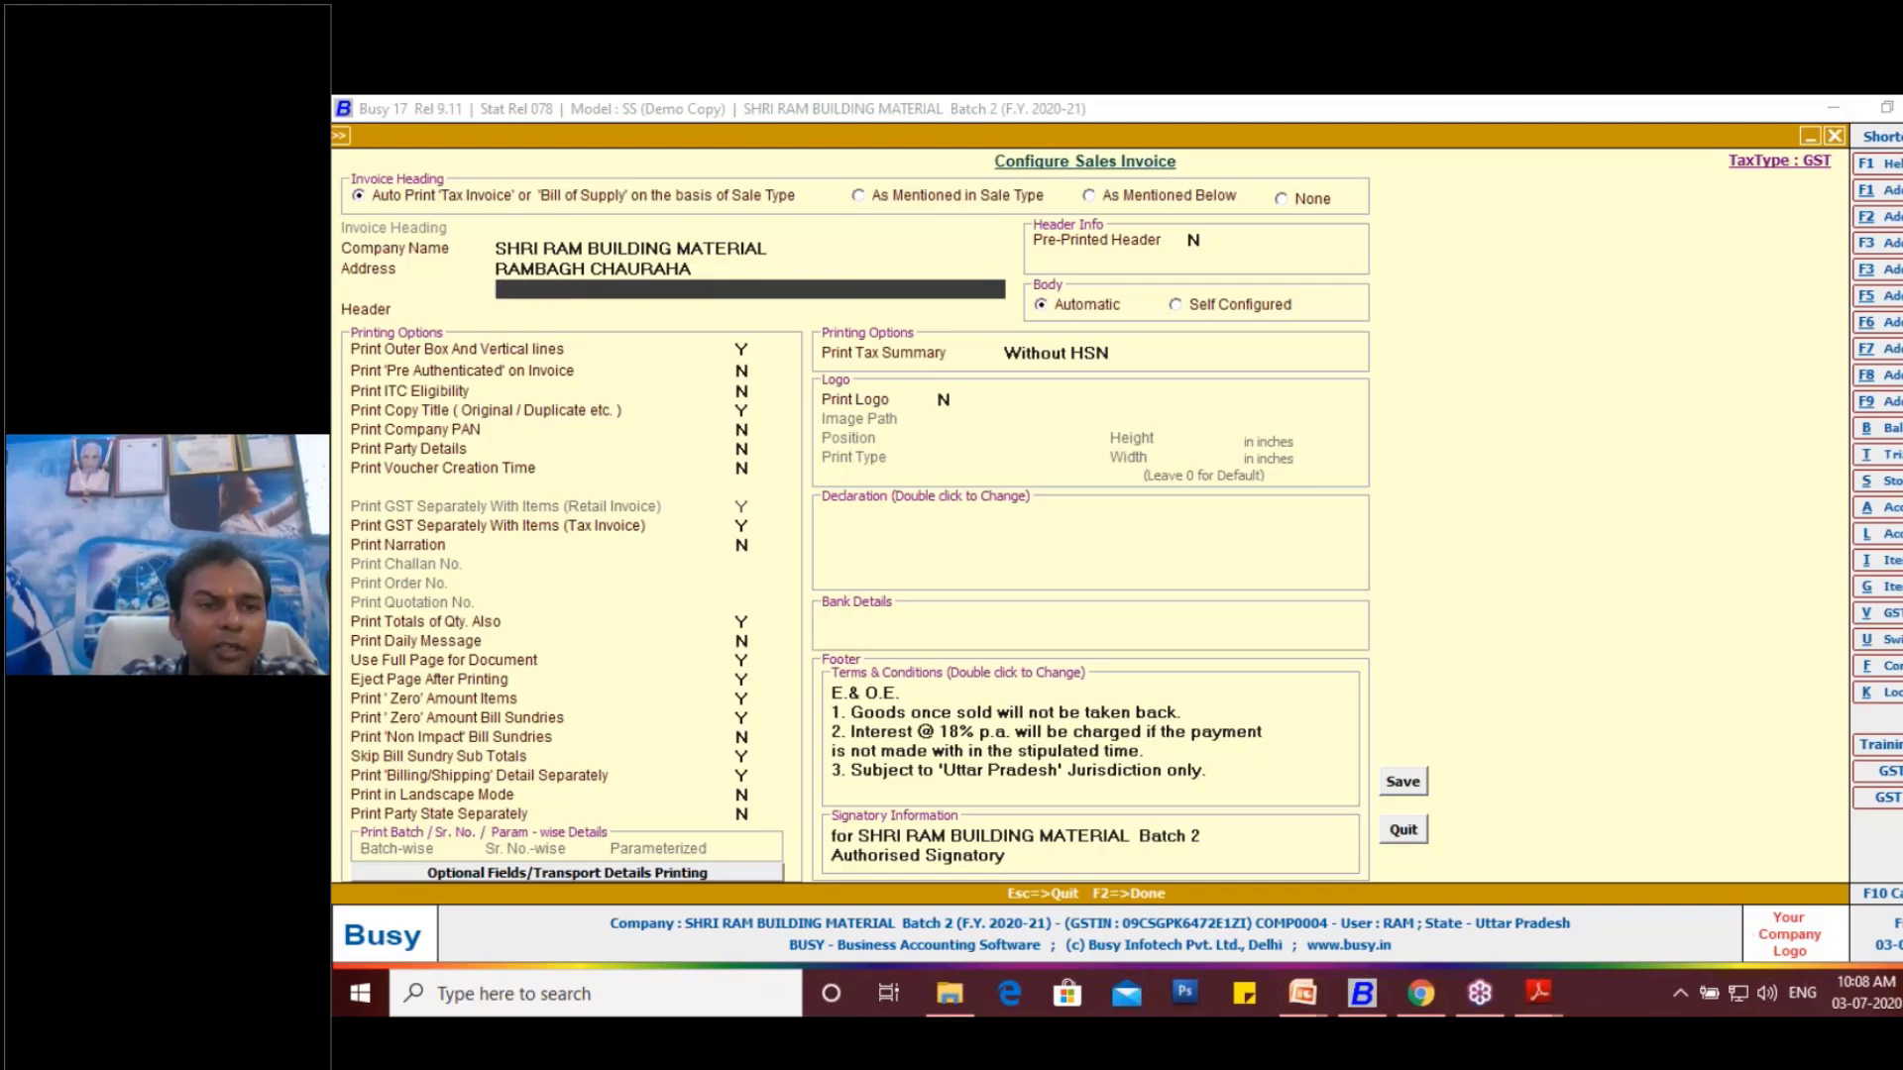
- Enter the company's town in capitals on the second address line, leaving the header line empty
text(KUSHI)
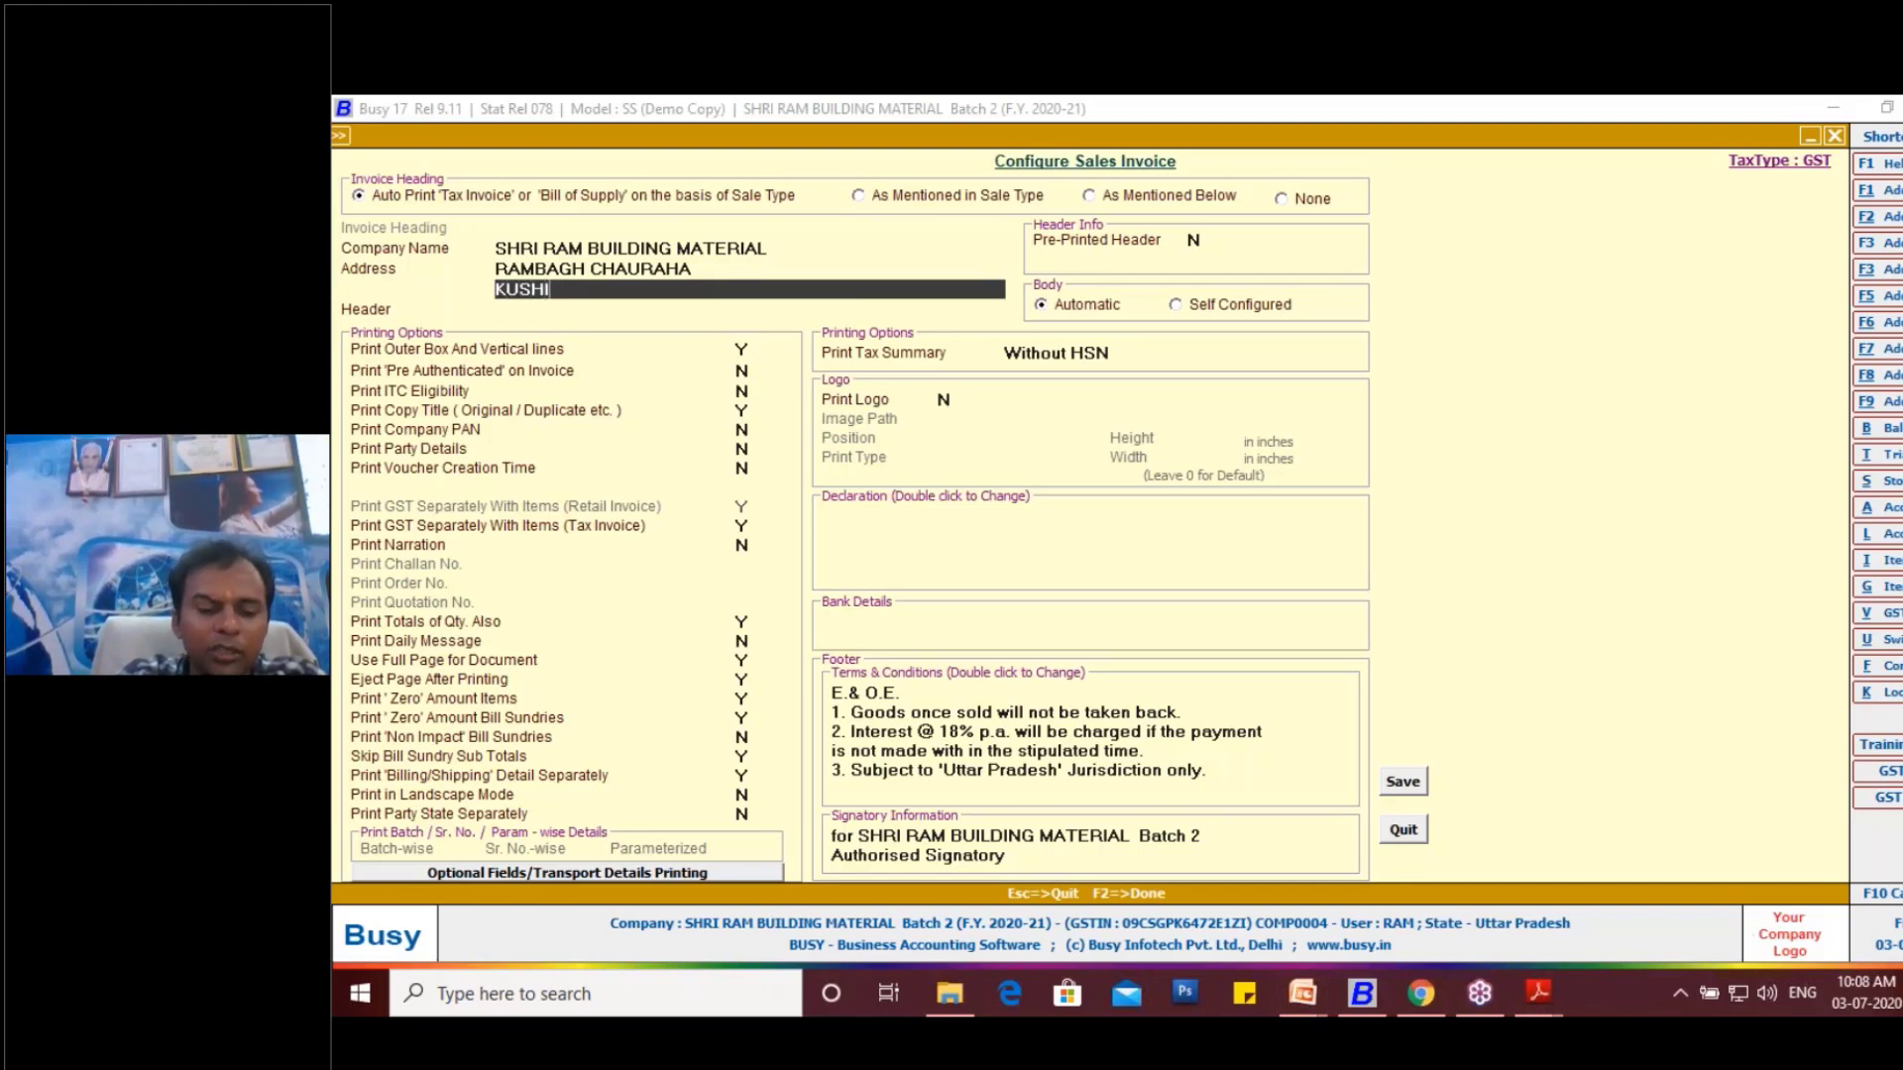
text(NAGAR)
key(Return)
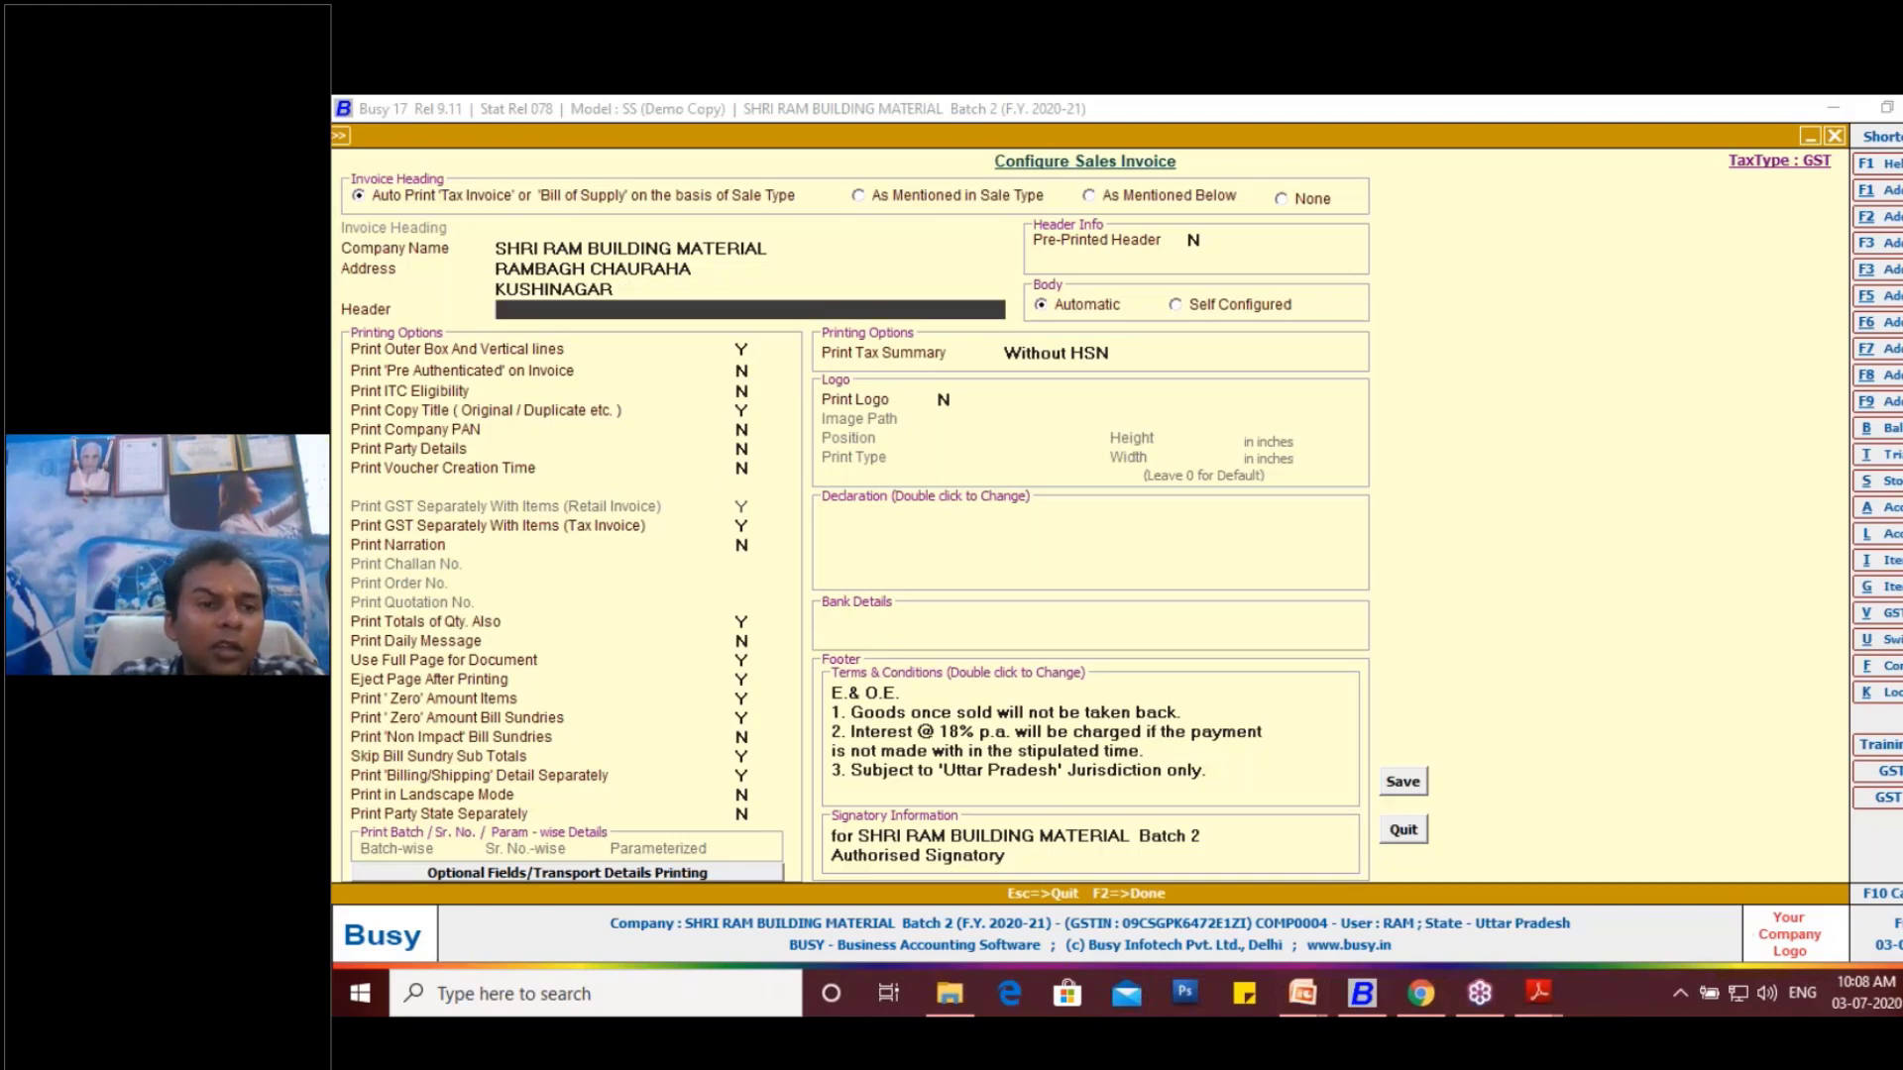
key(Return)
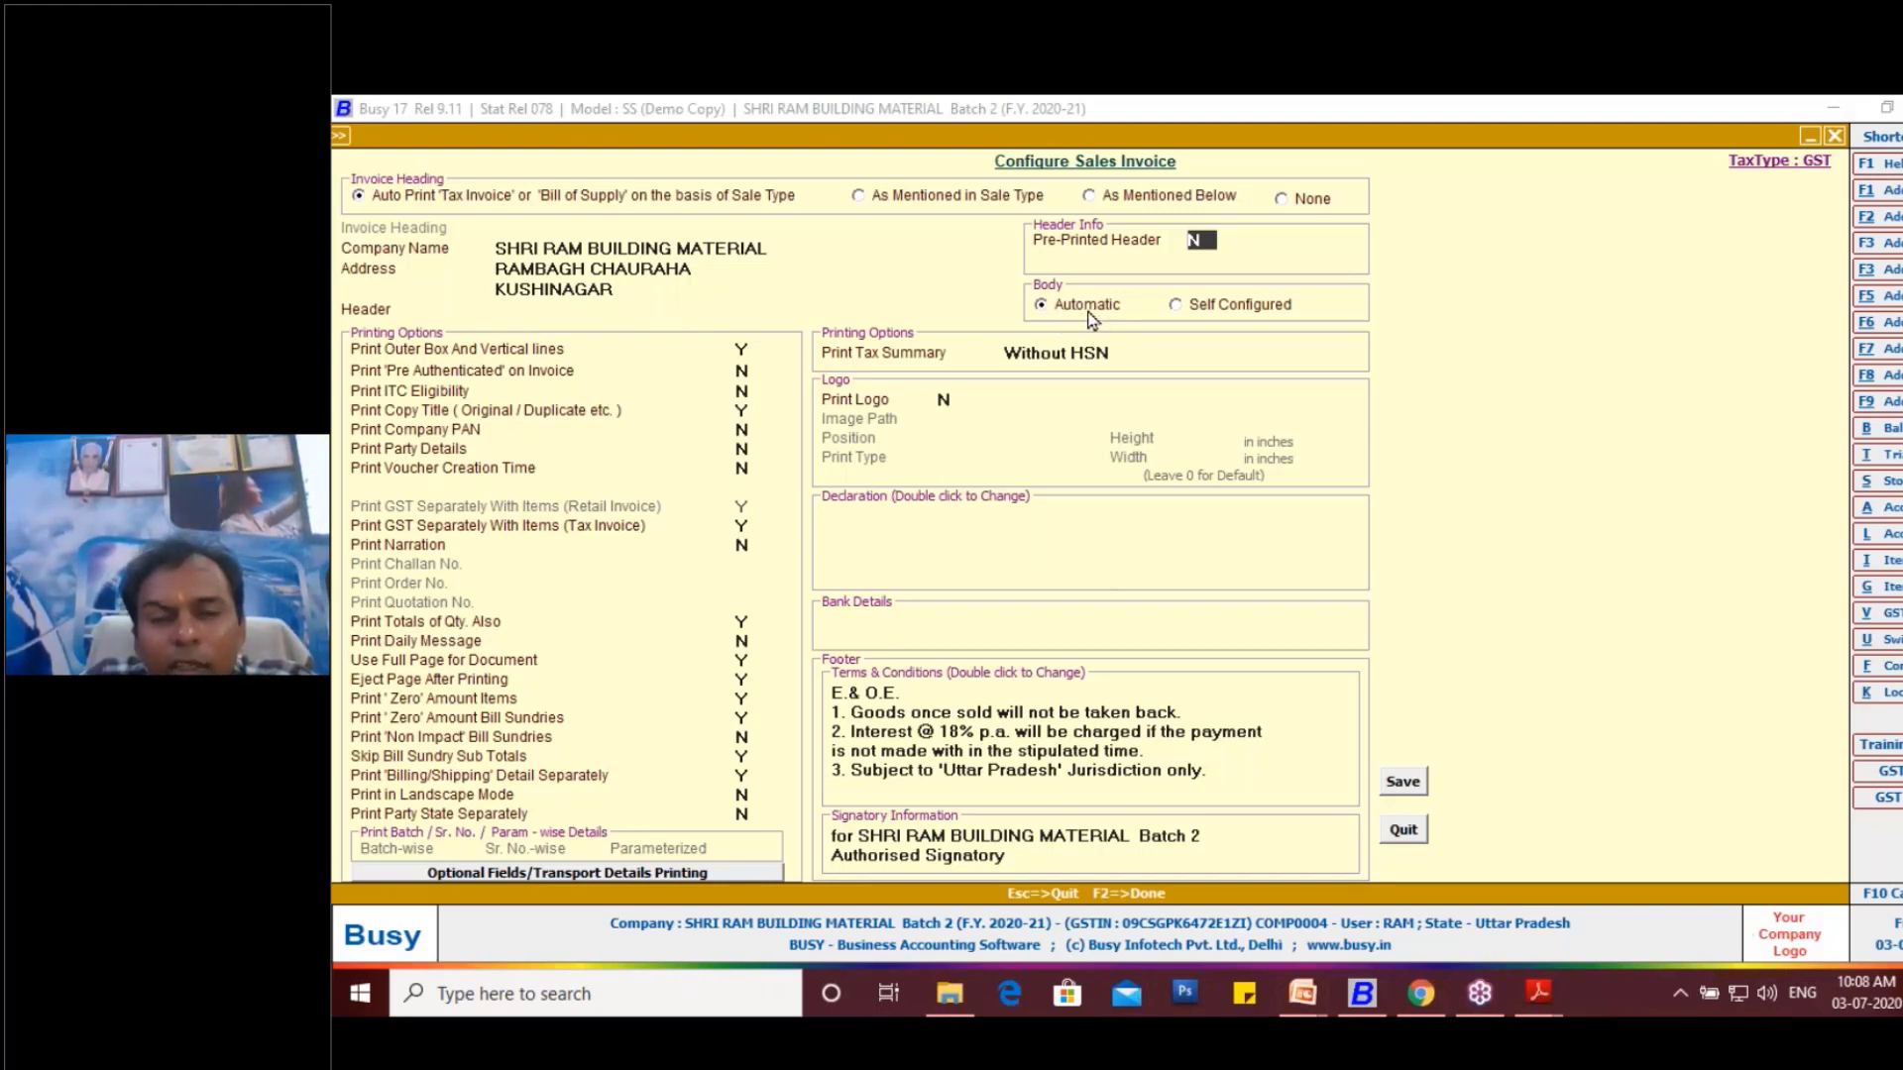
- Make the invoice body Self Configured and set the Alt. Unit column to 7 characters, keeping its caption Unit(Alt.)
click(1178, 308)
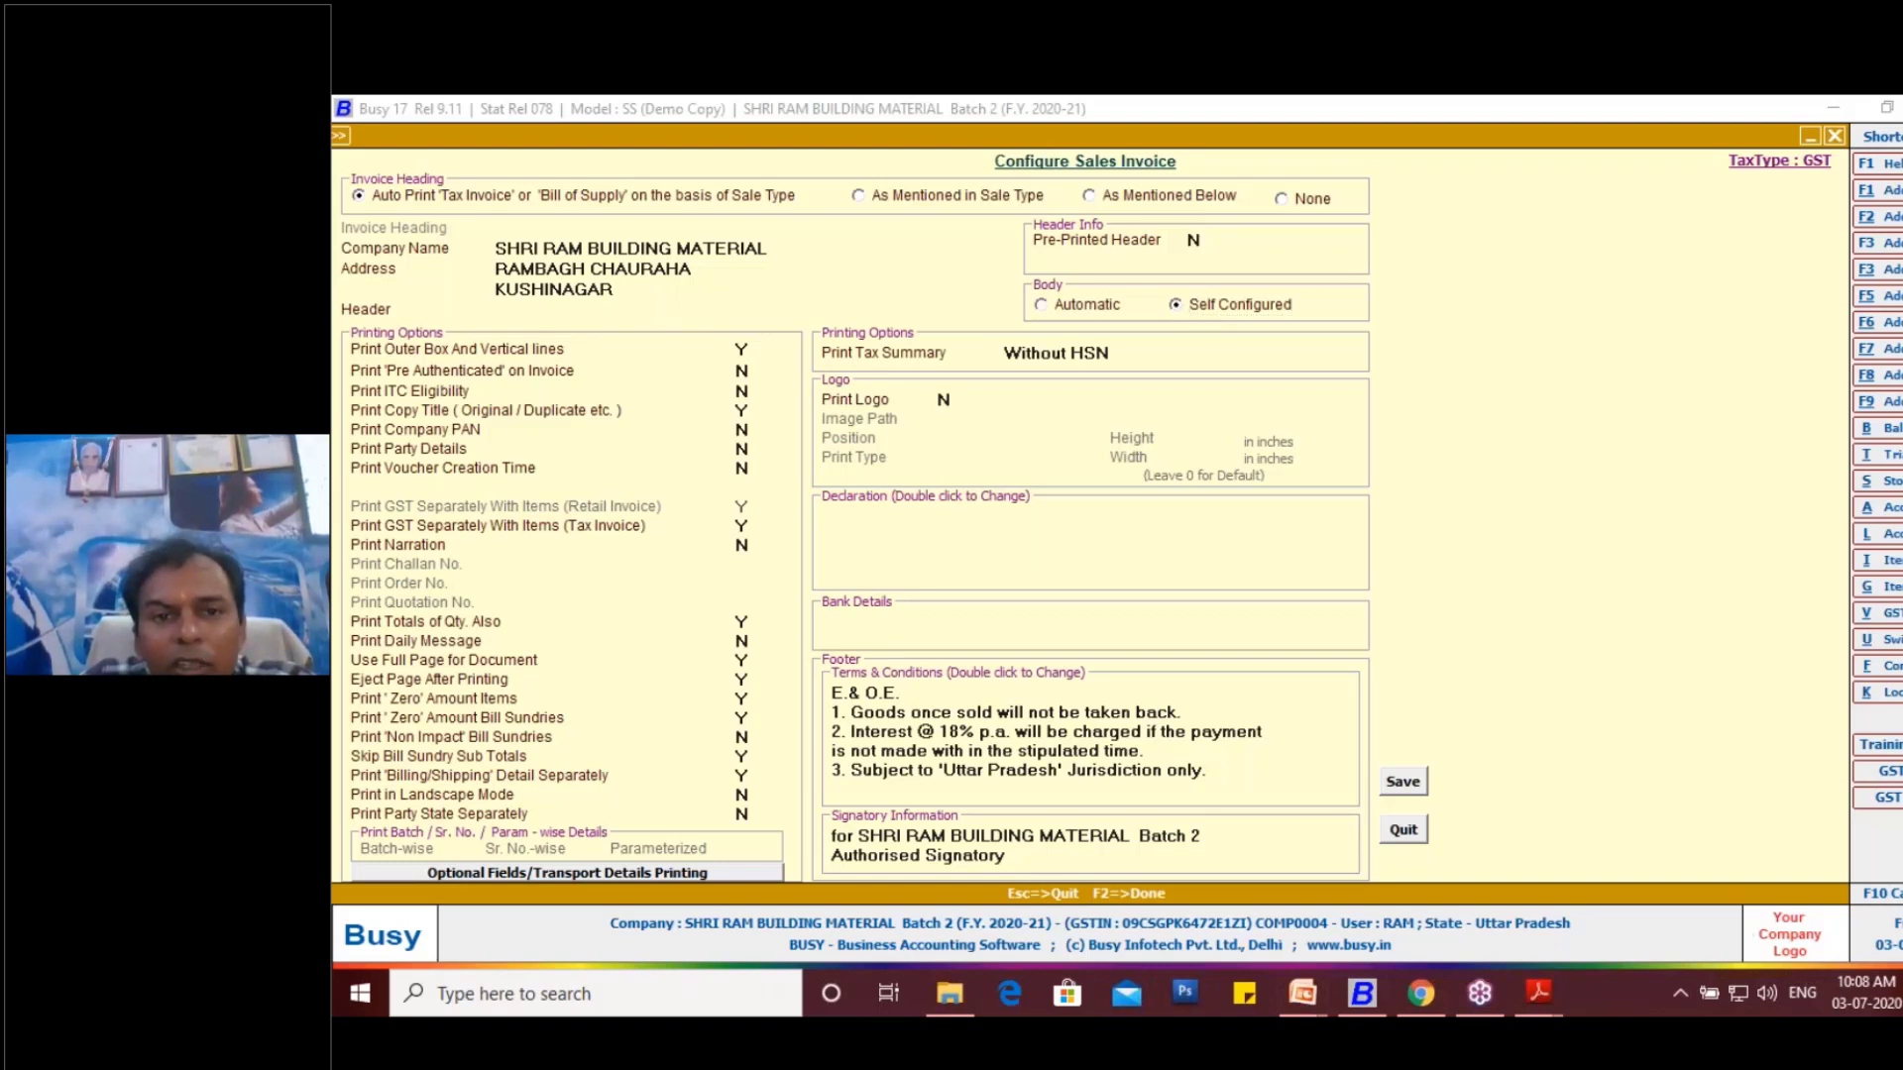
key(Return)
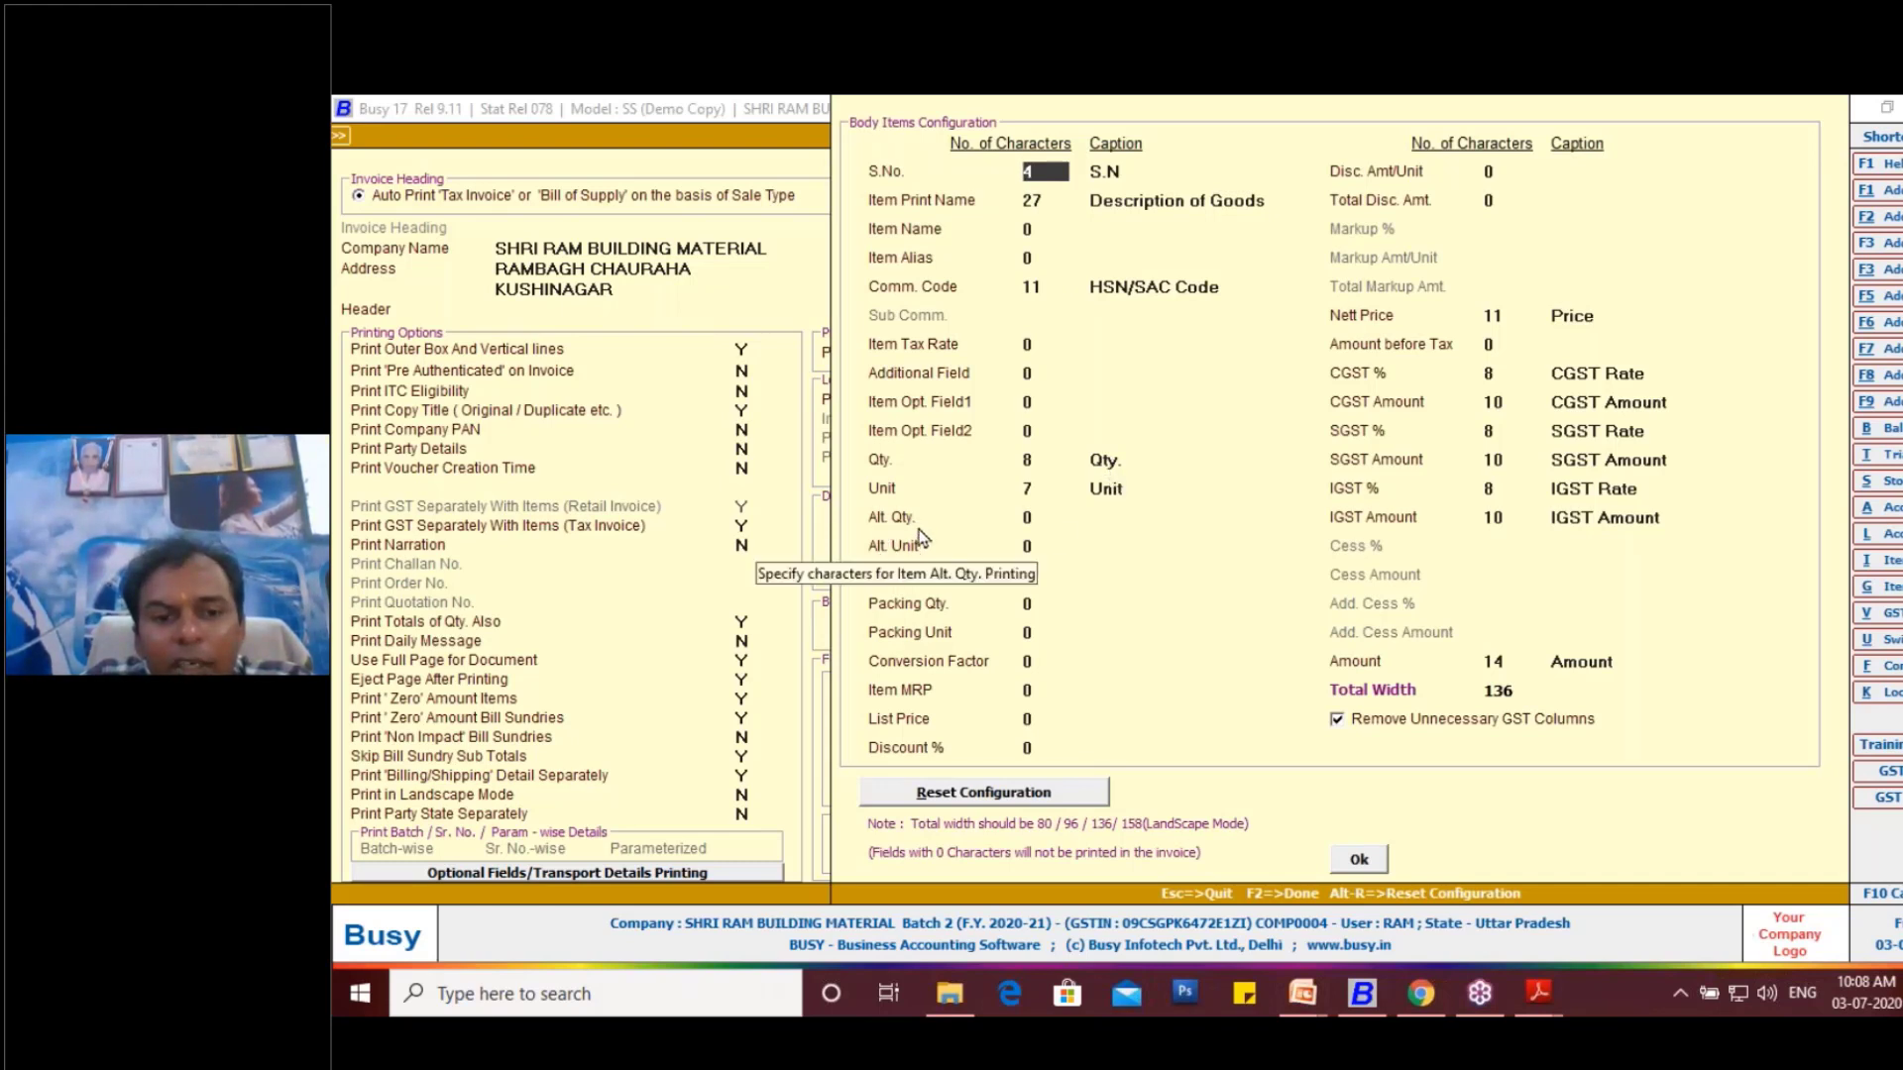
click(973, 547)
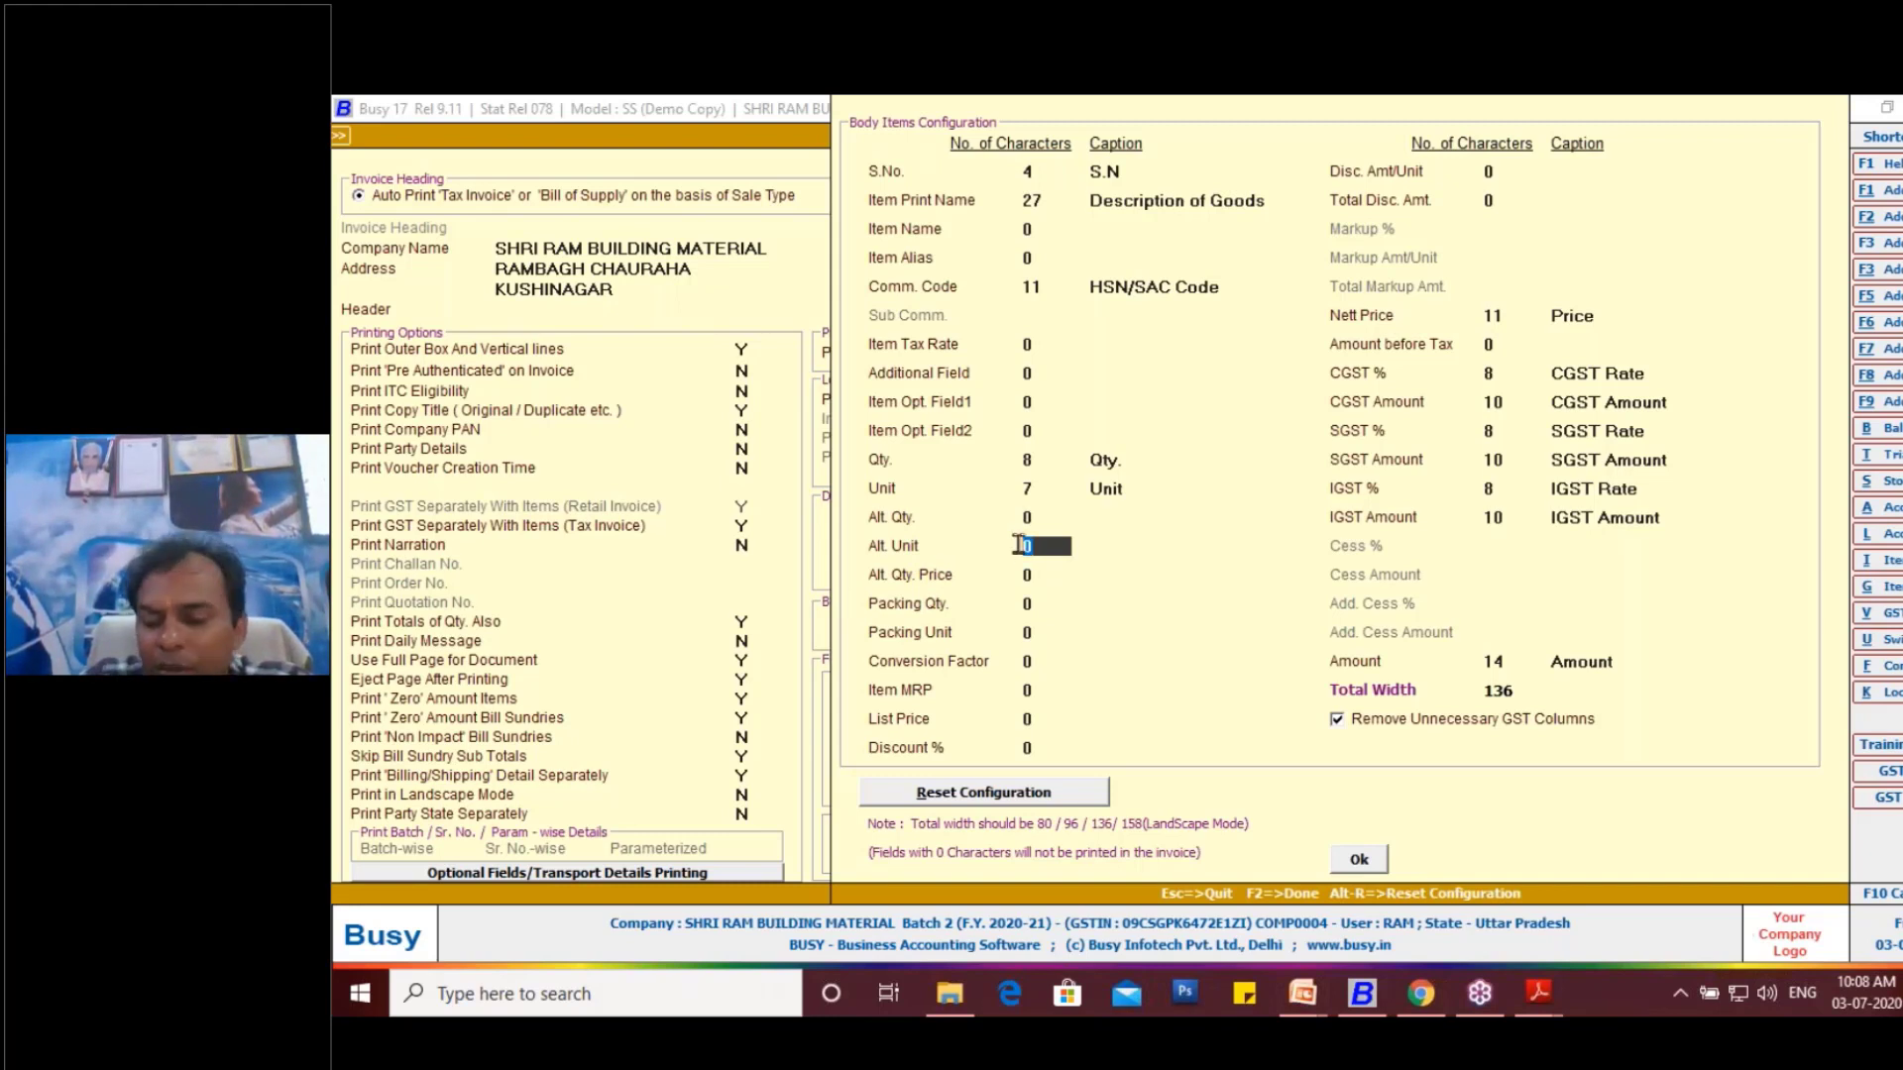
text(7)
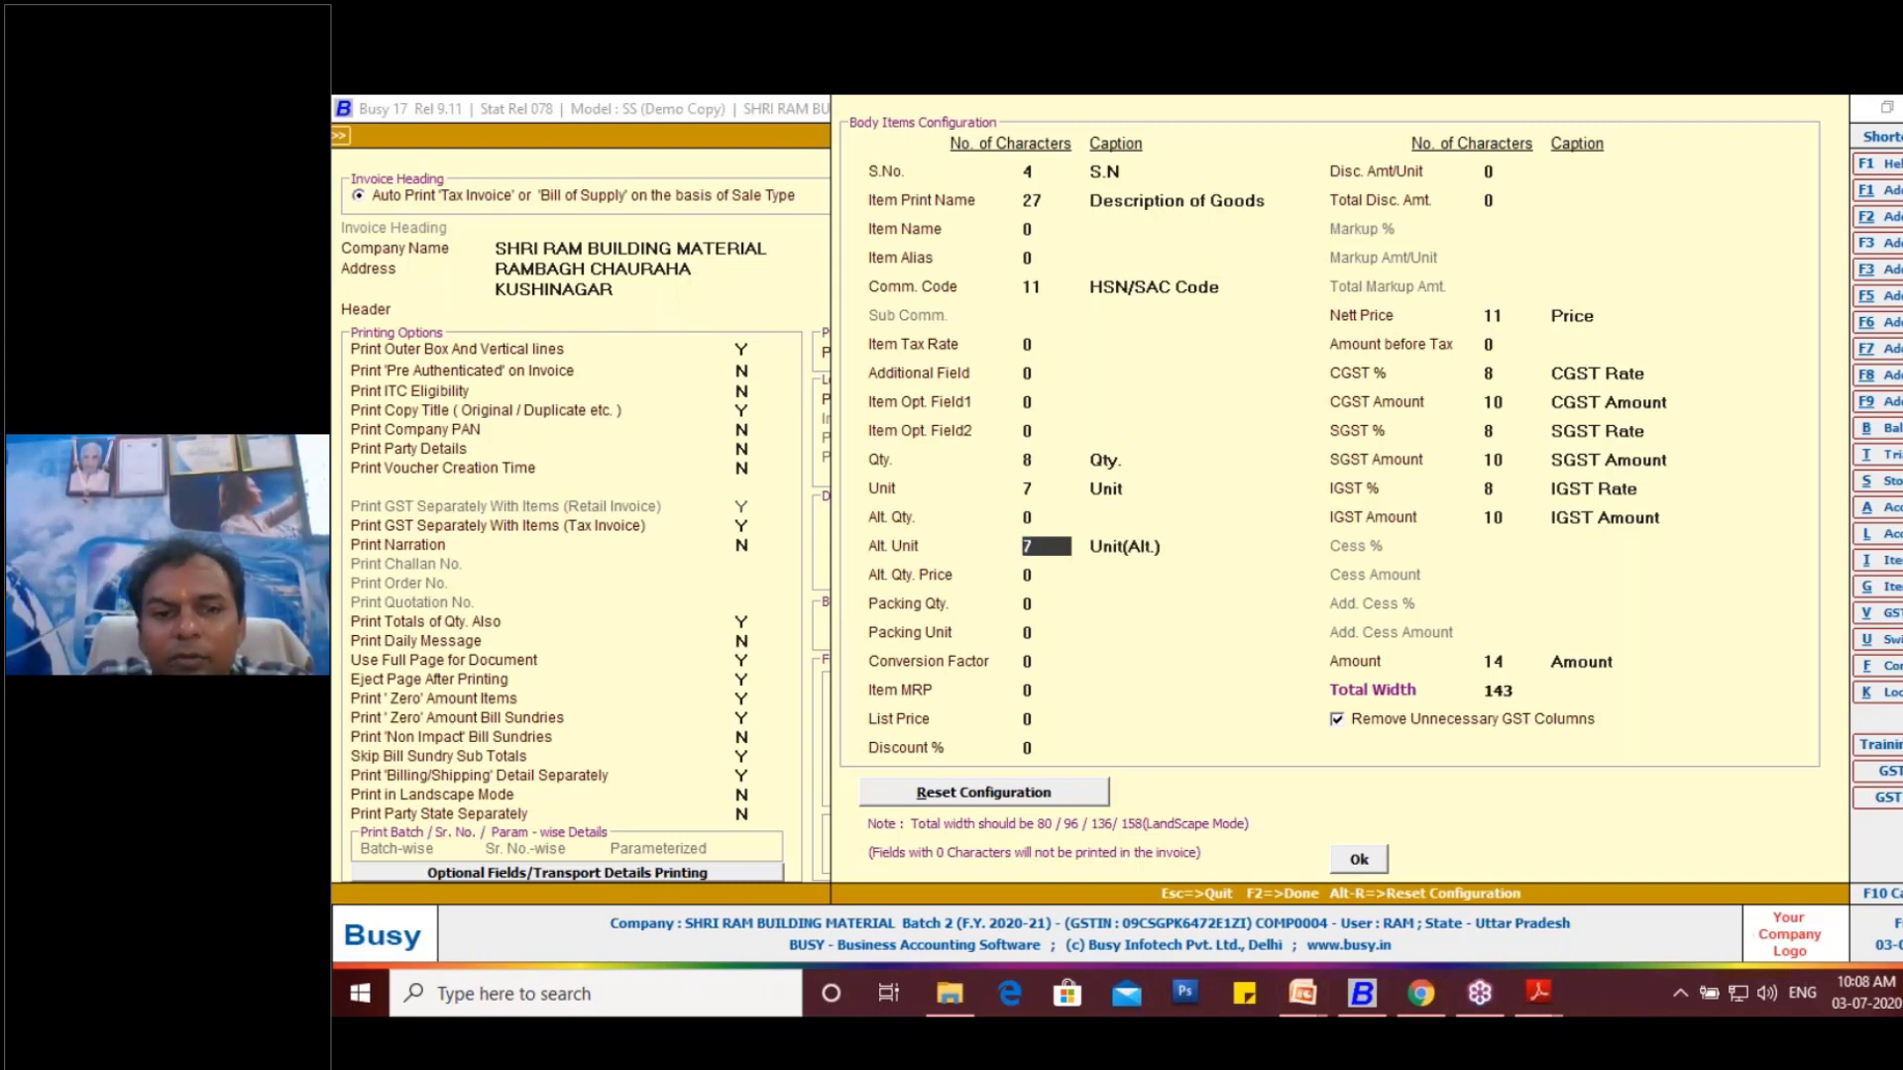
click(1145, 555)
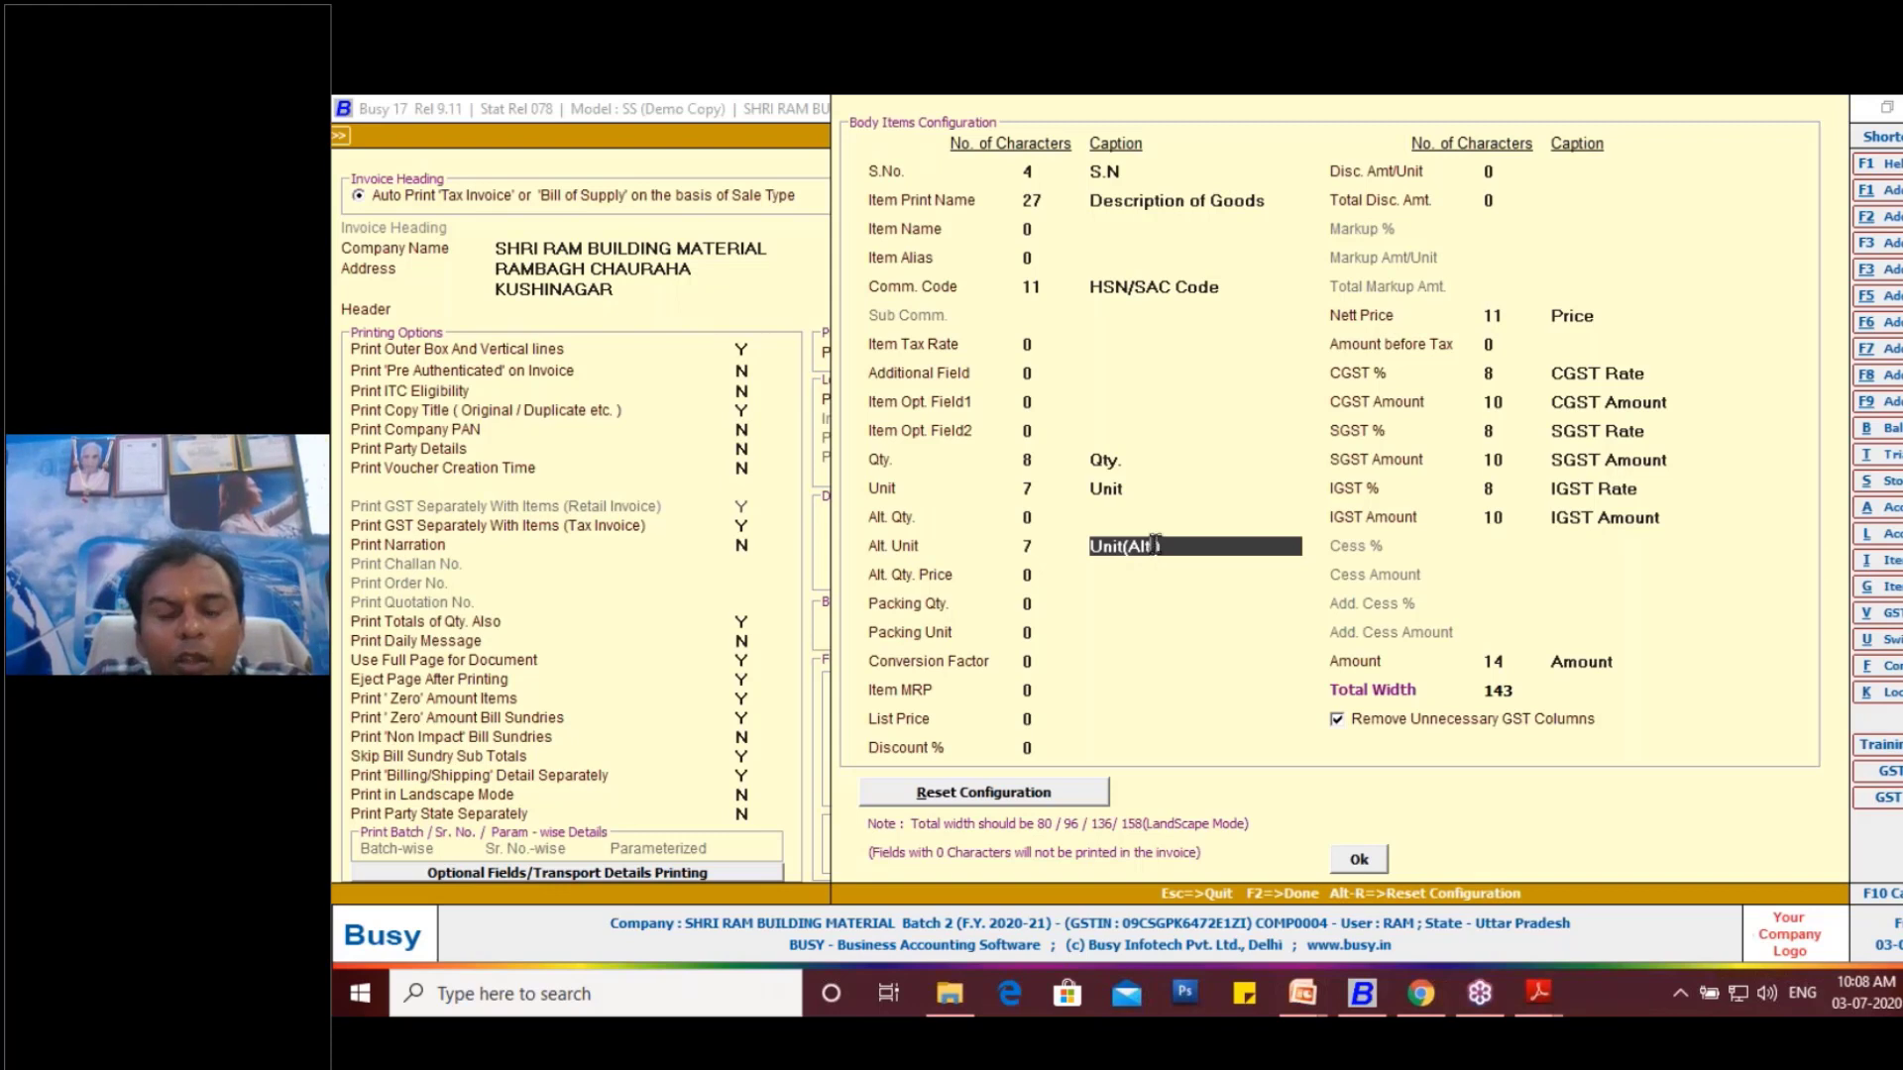
- Change the caption of the Unit column to "Unit (Main)"
click(1138, 488)
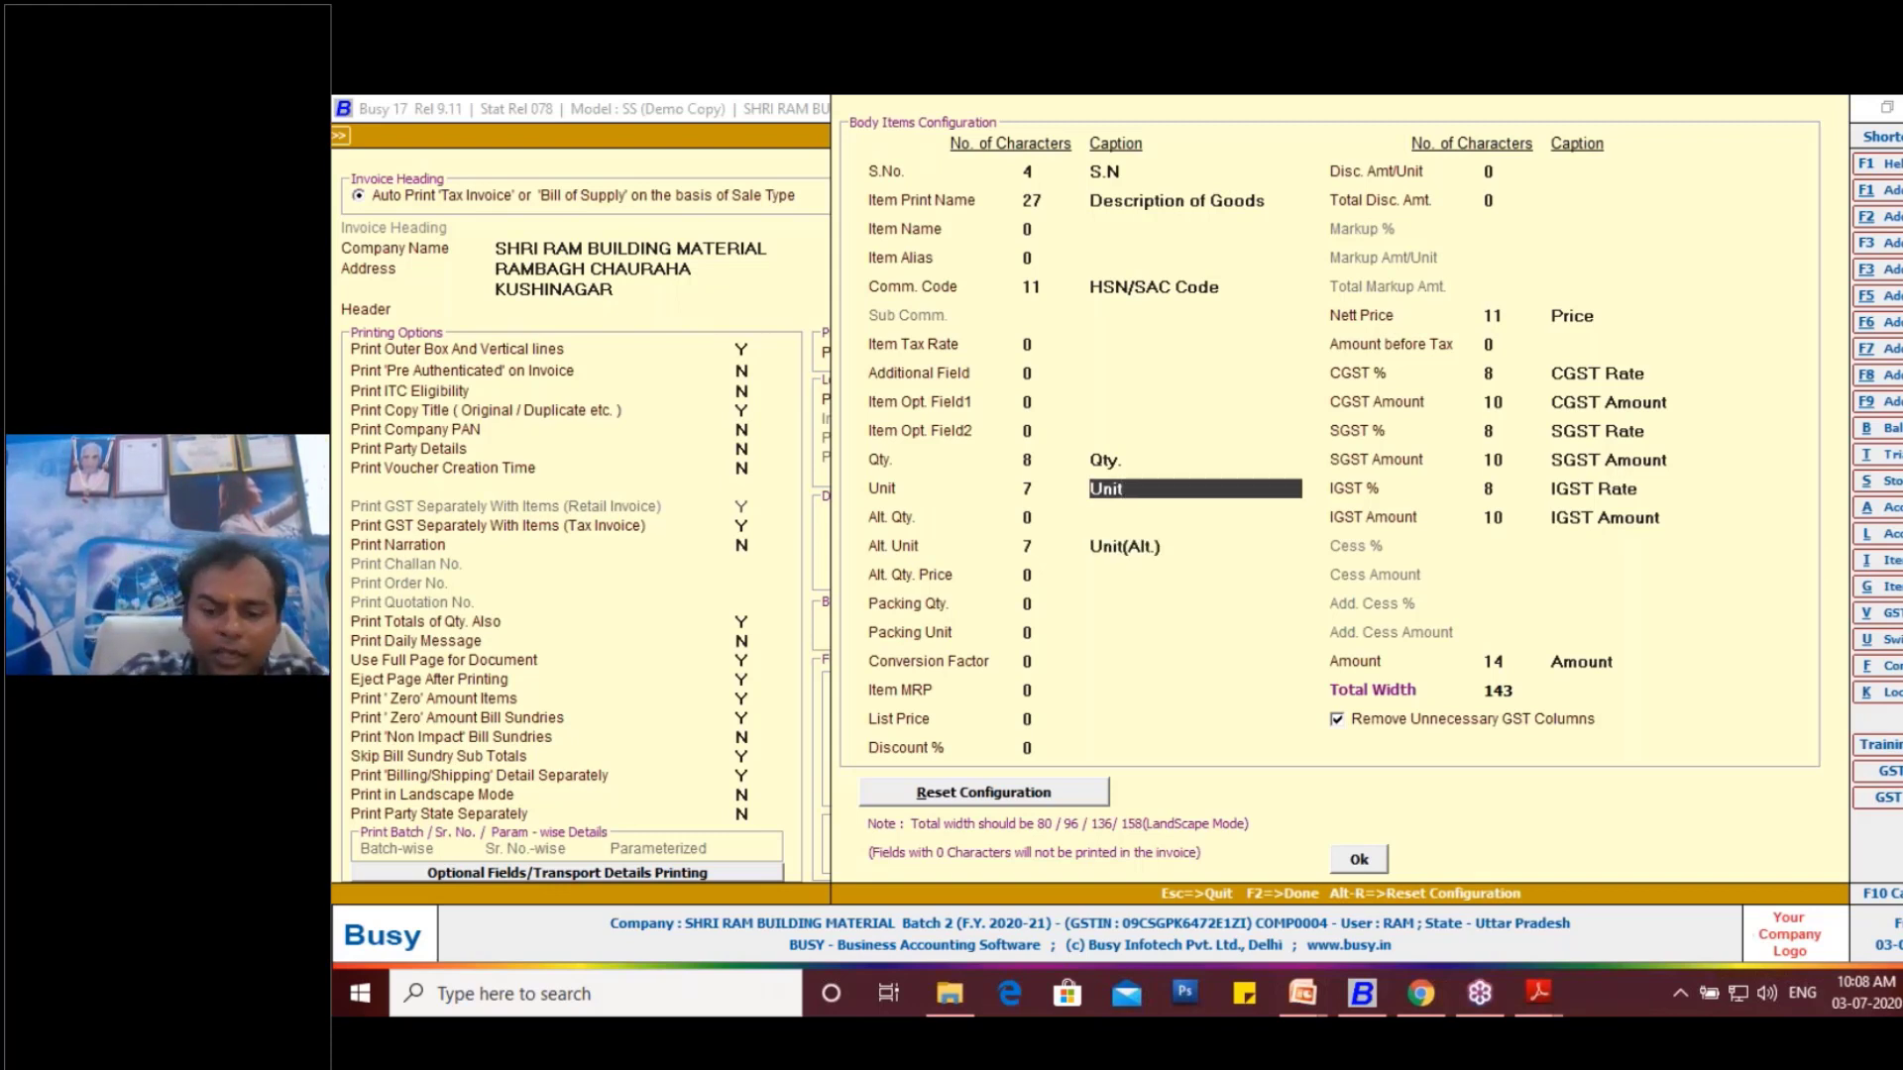
text((mAIN)
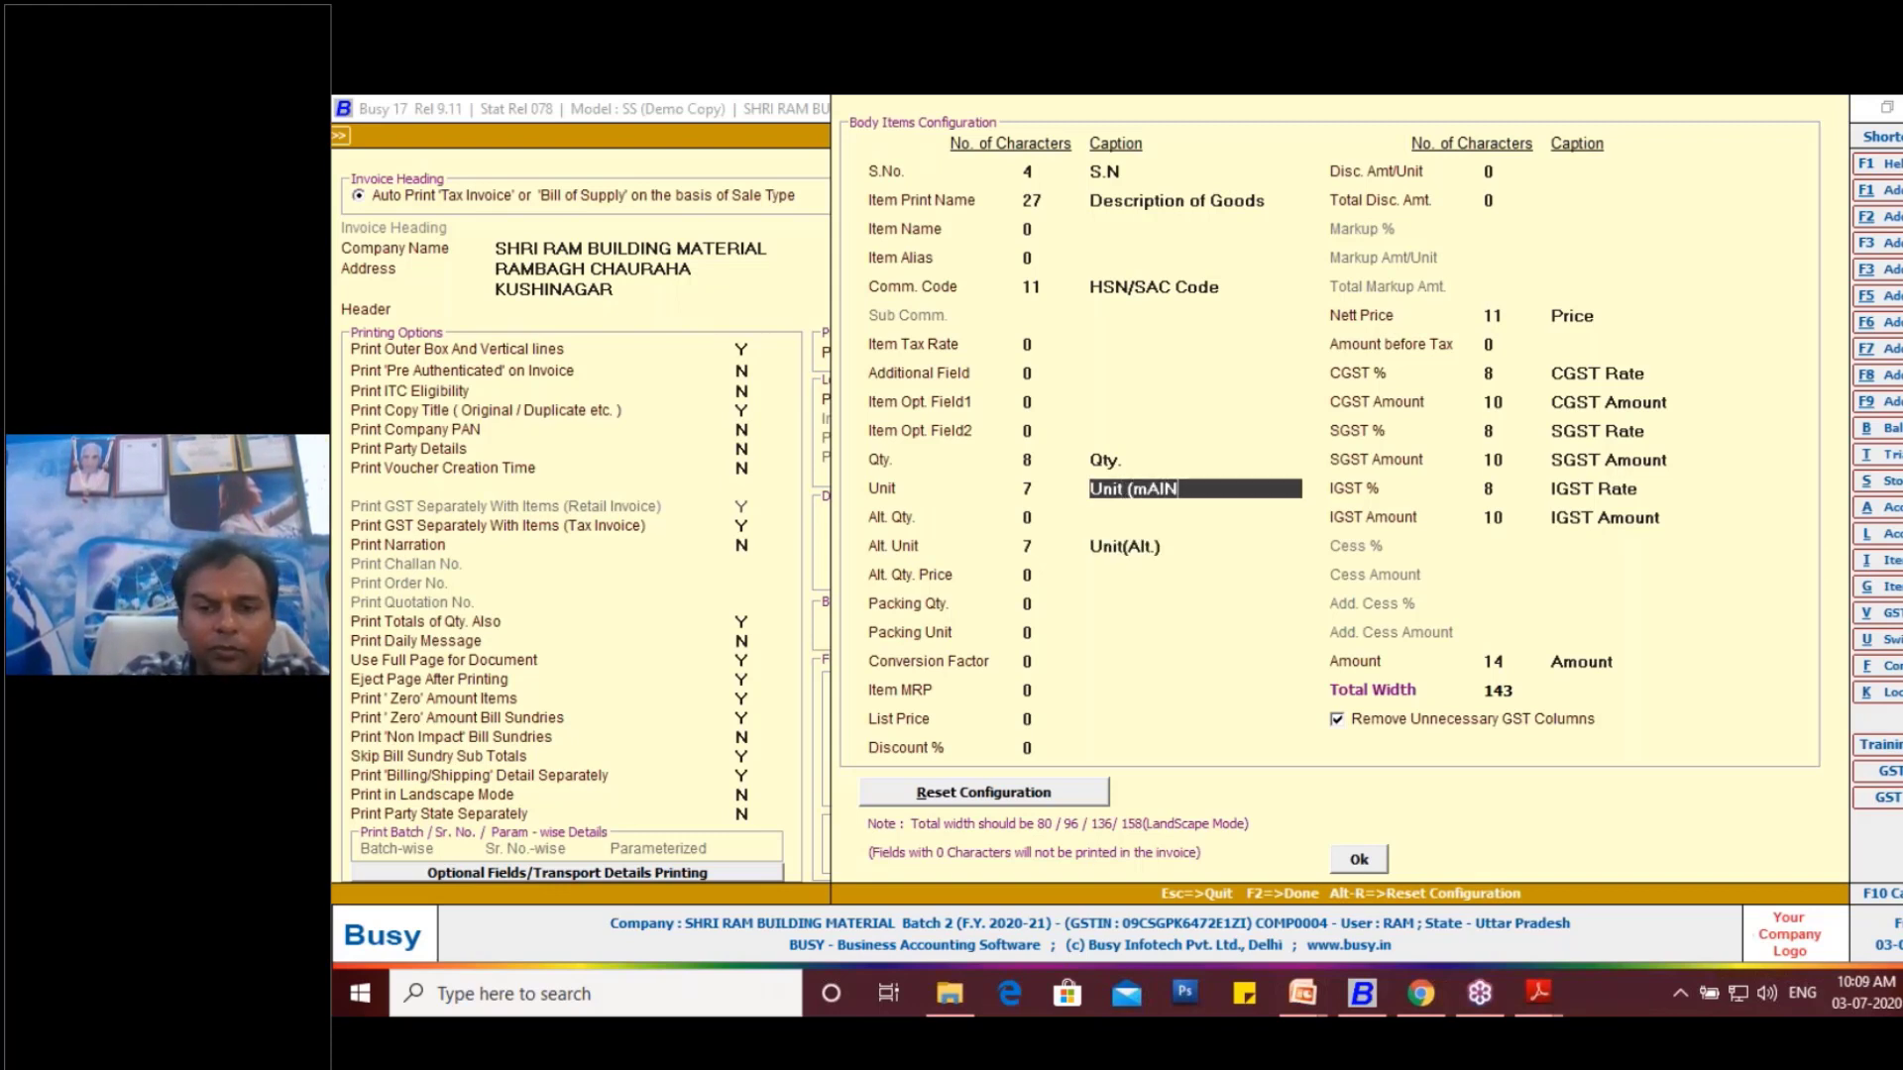
key(BackSpace)
key(BackSpace)
key(BackSpace)
key(BackSpace)
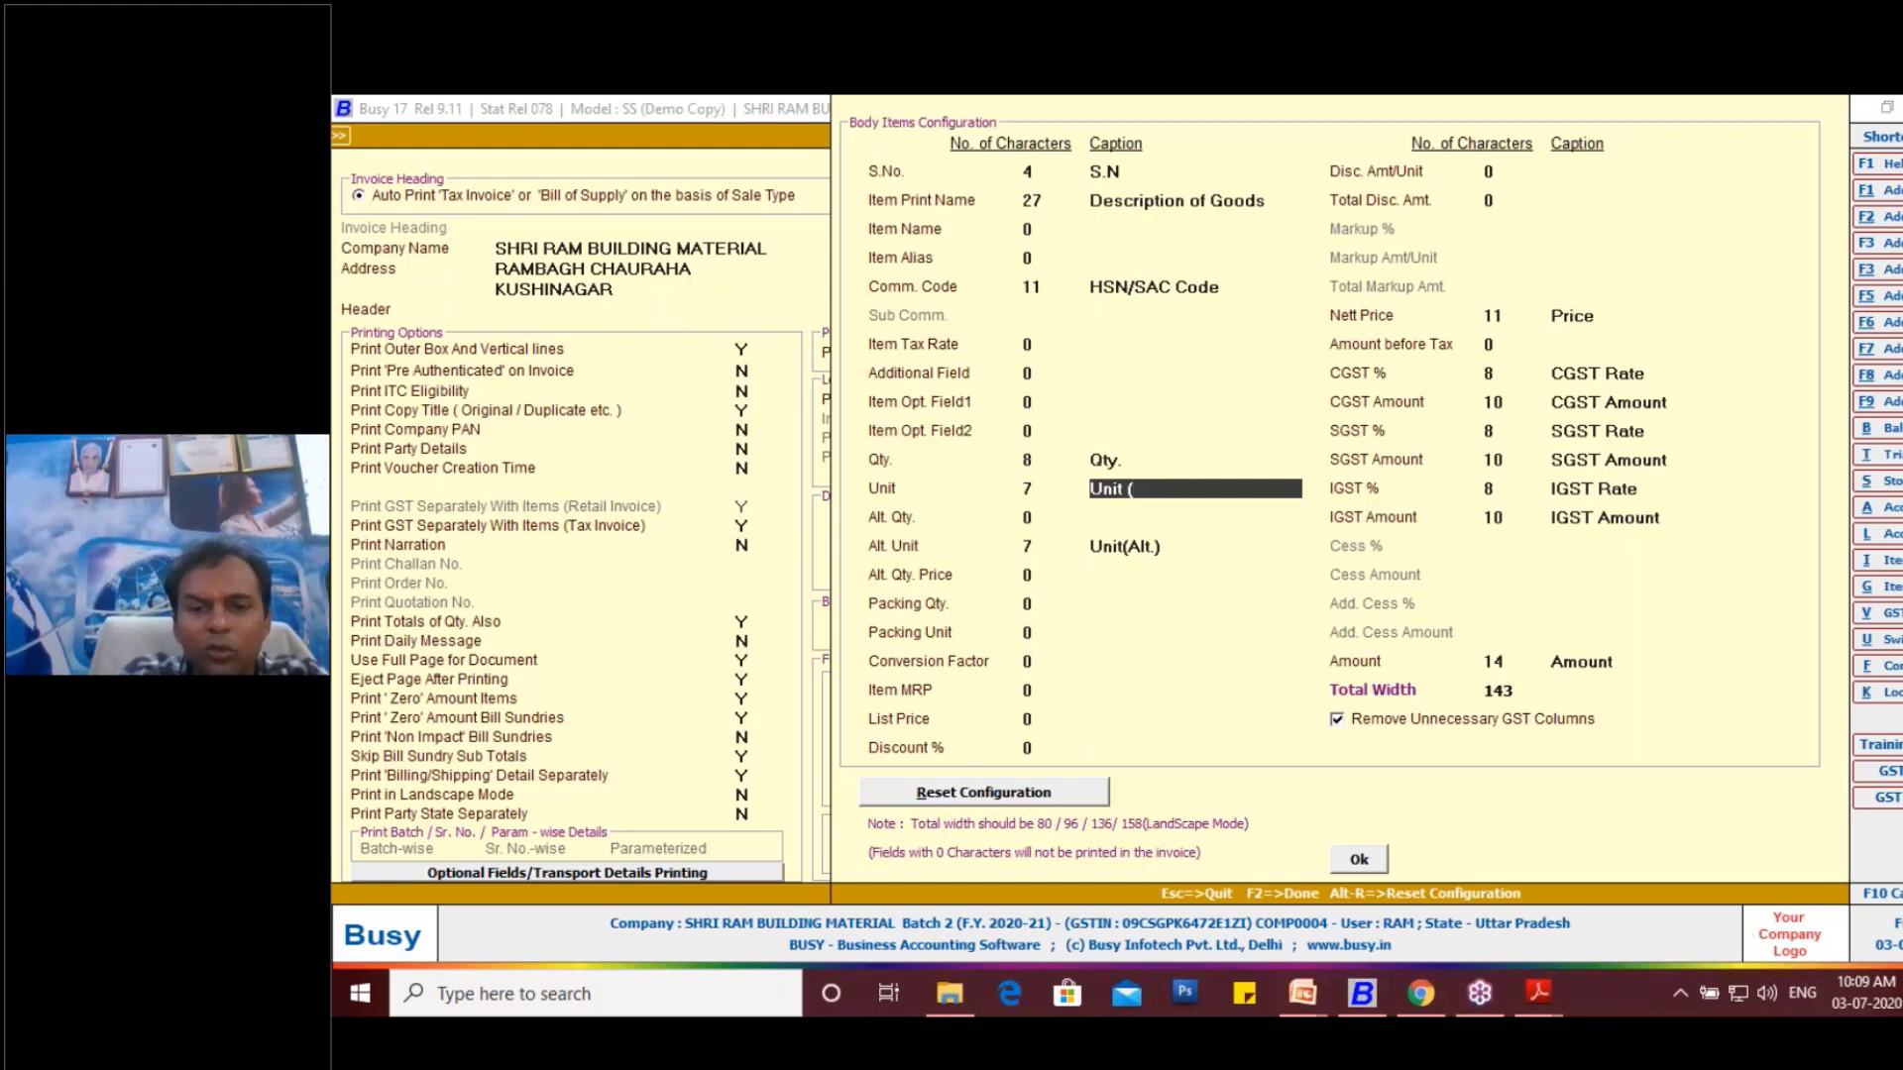
text(Main)
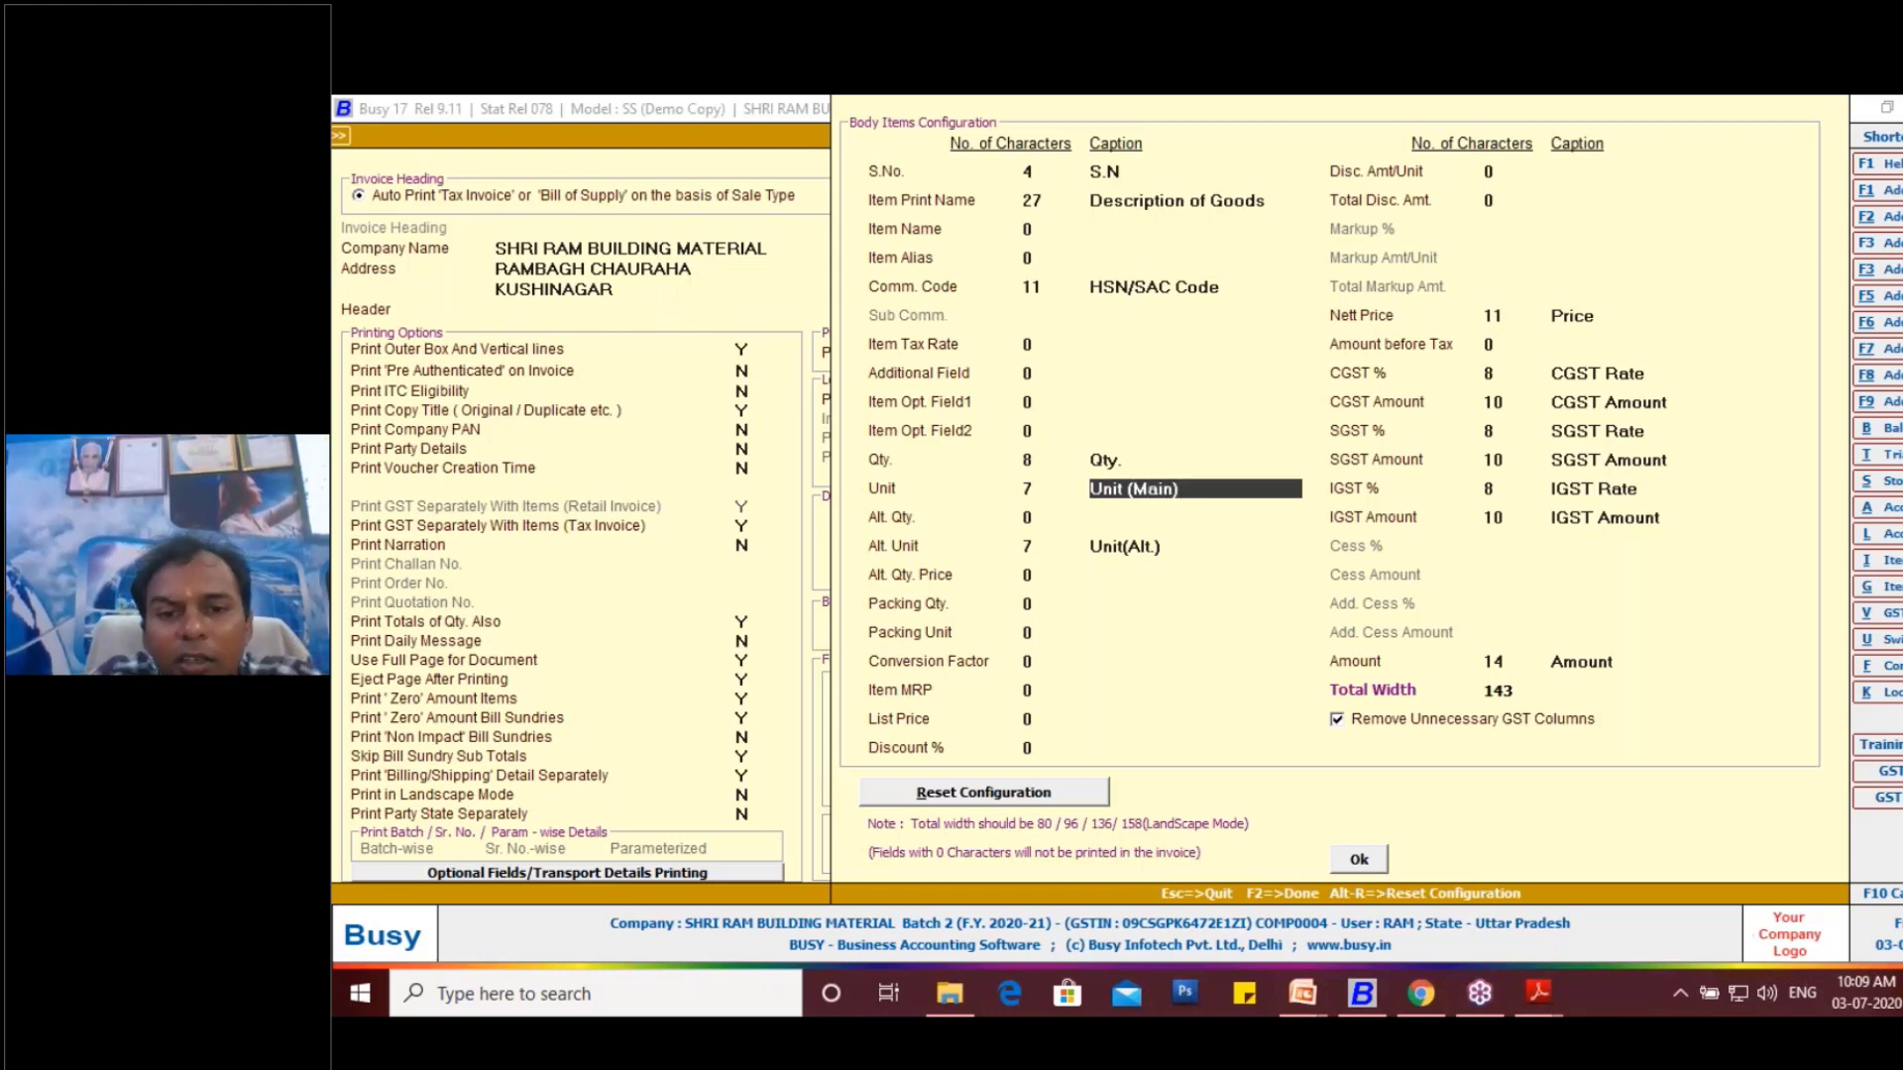
text())
click(1130, 465)
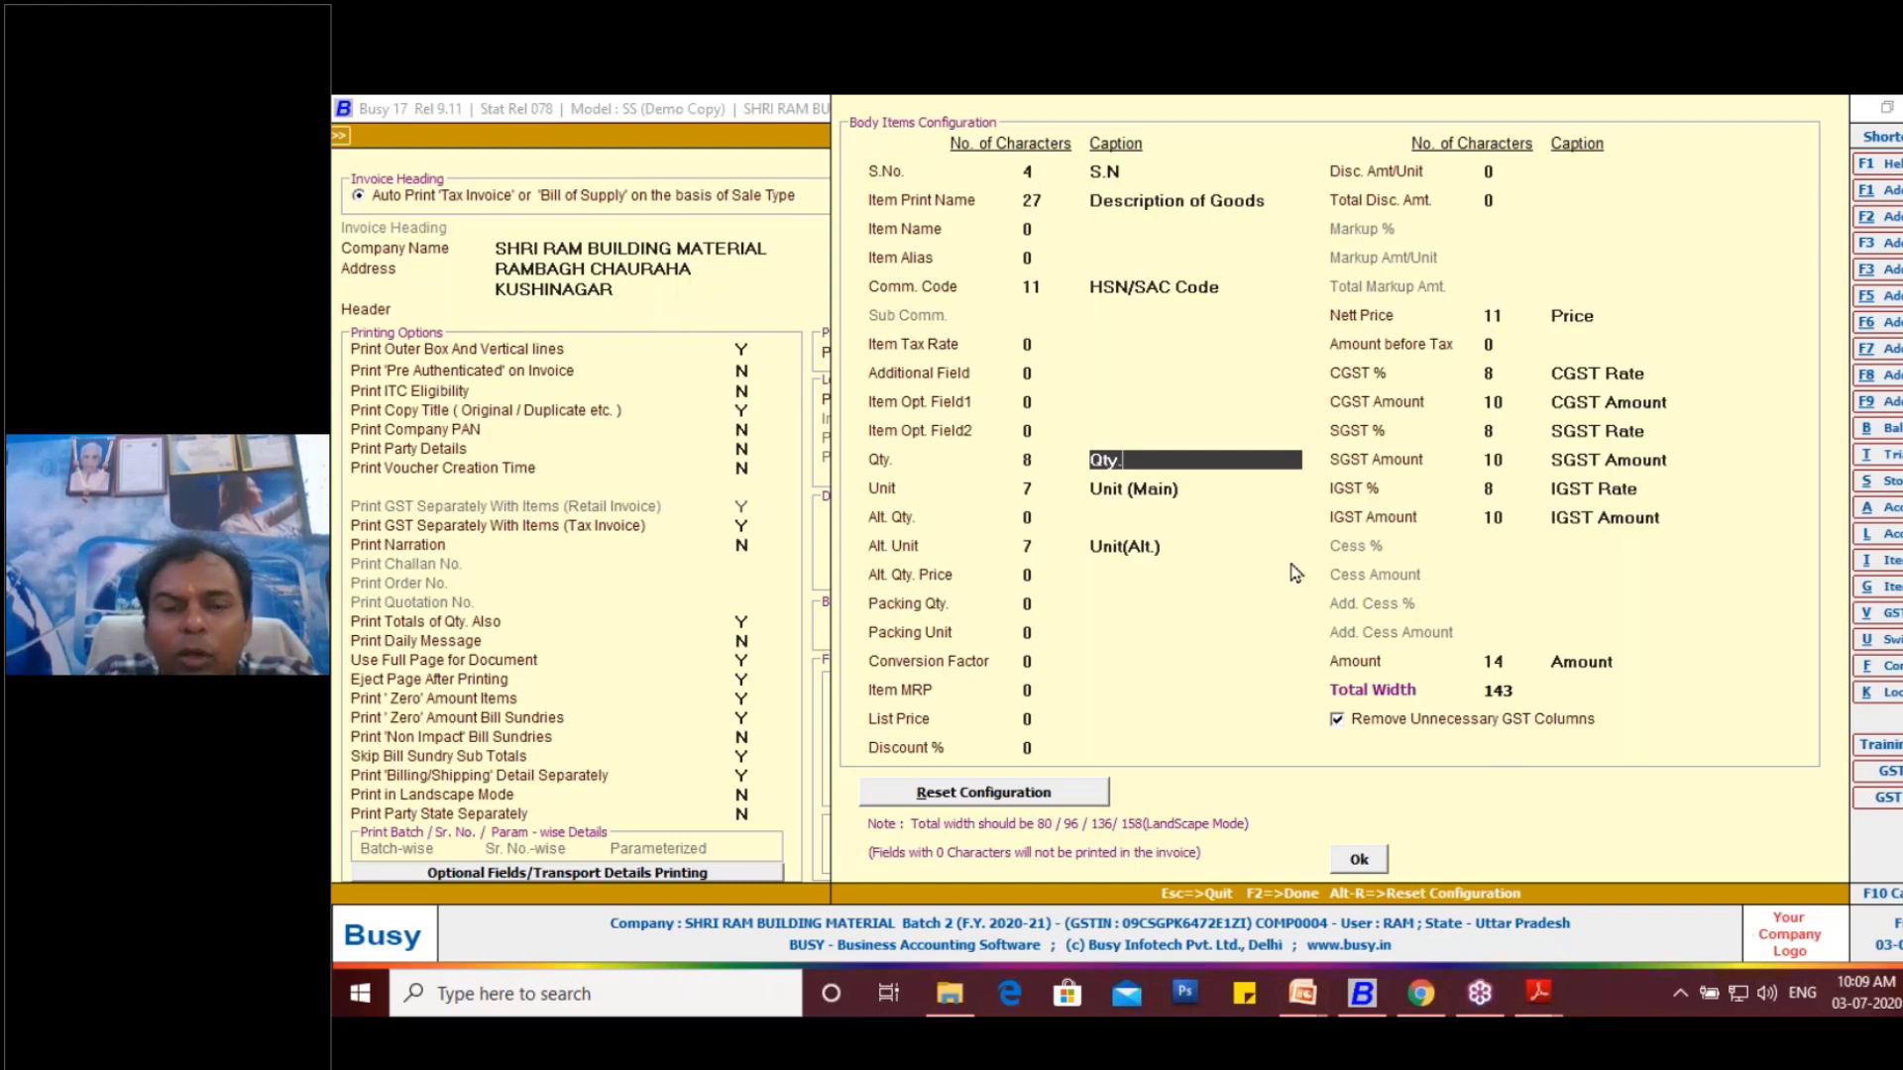
- Set the Item Print Name column to 25 characters
click(1042, 198)
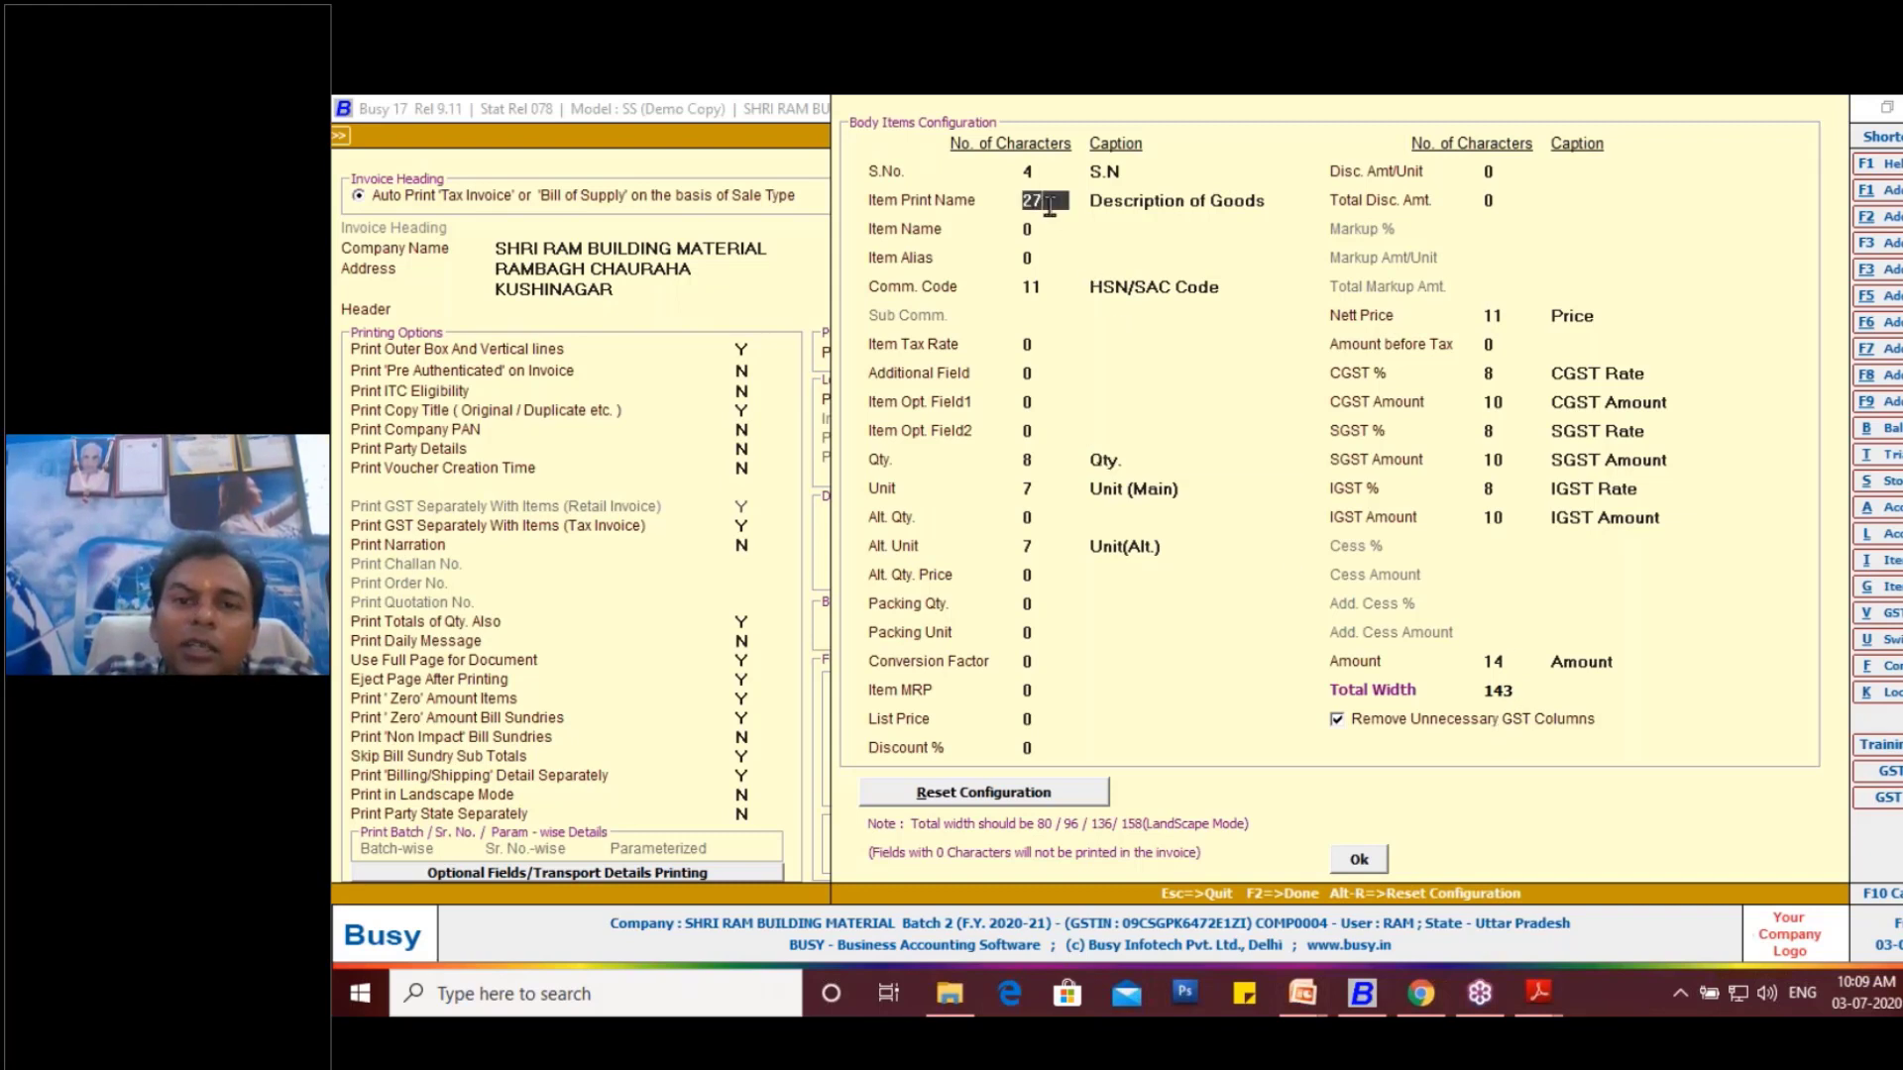
key(BackSpace)
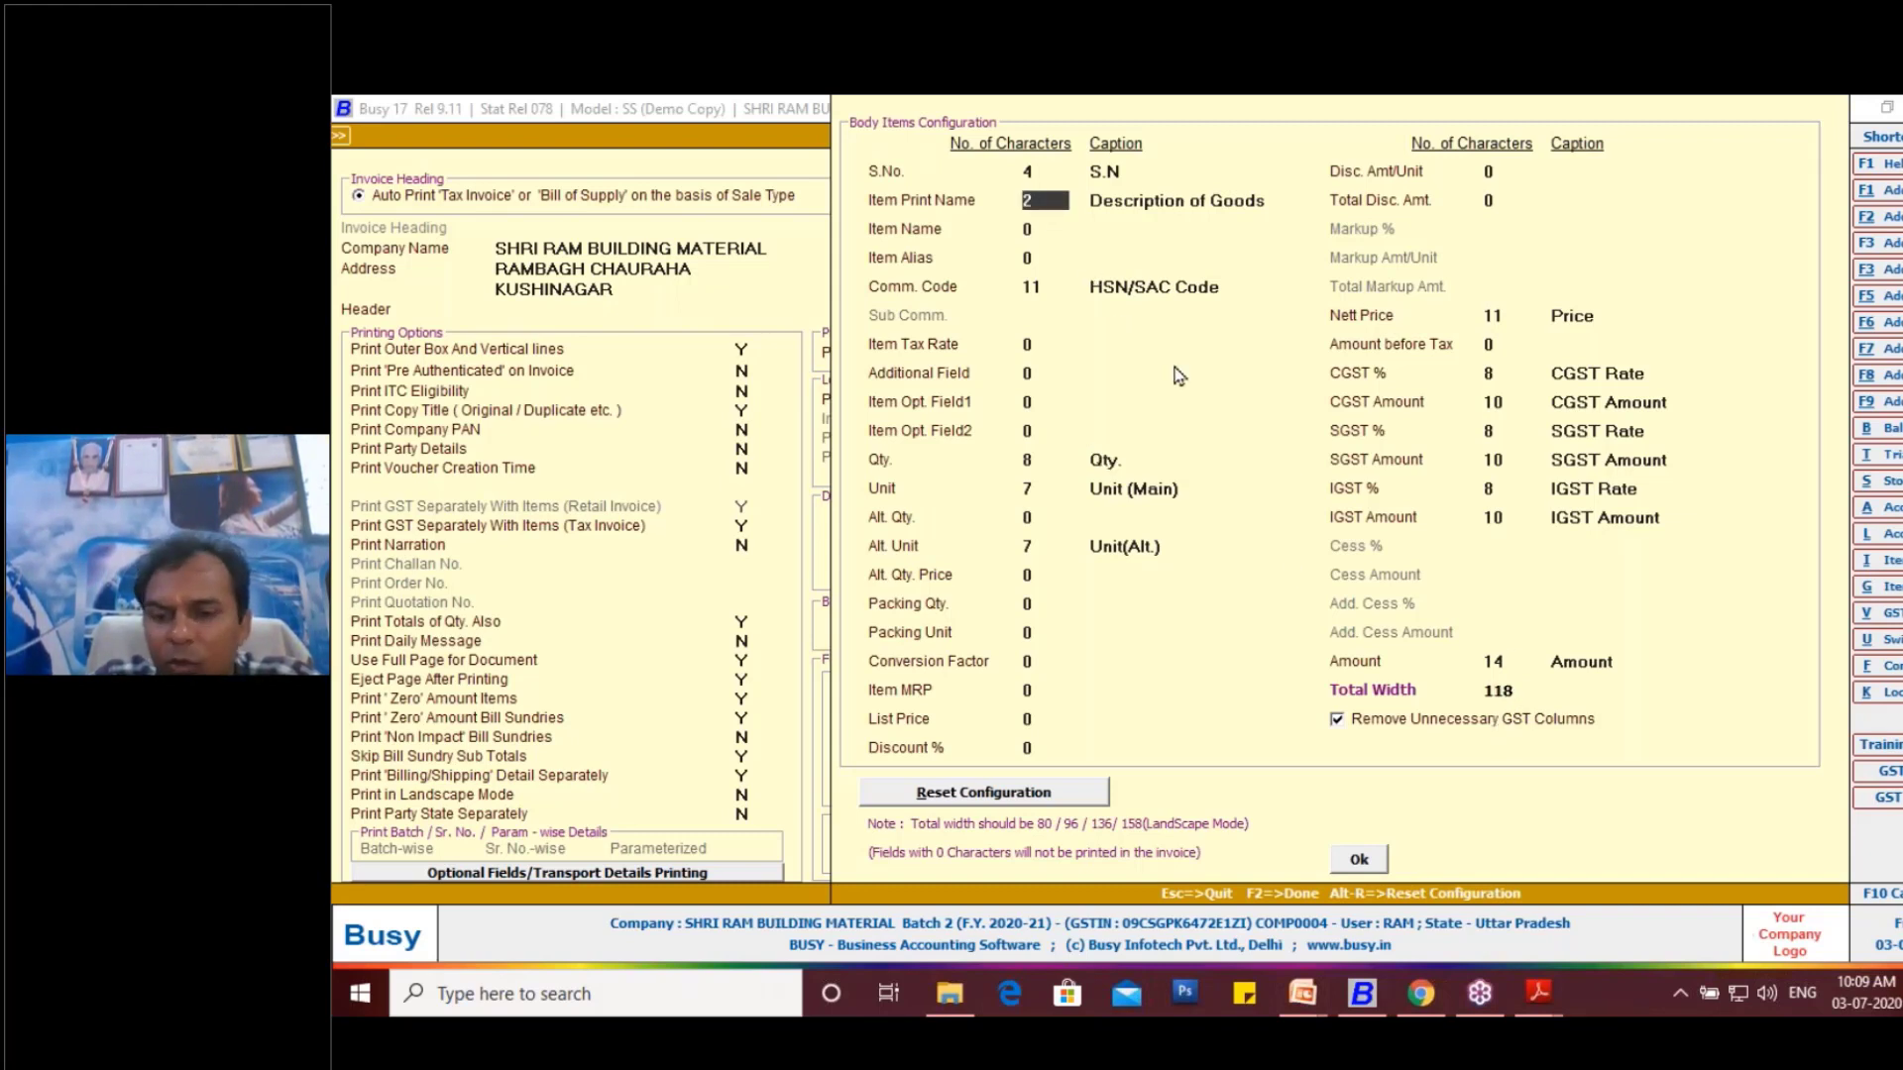
text(5)
key(Return)
key(Return)
key(Return)
key(Return)
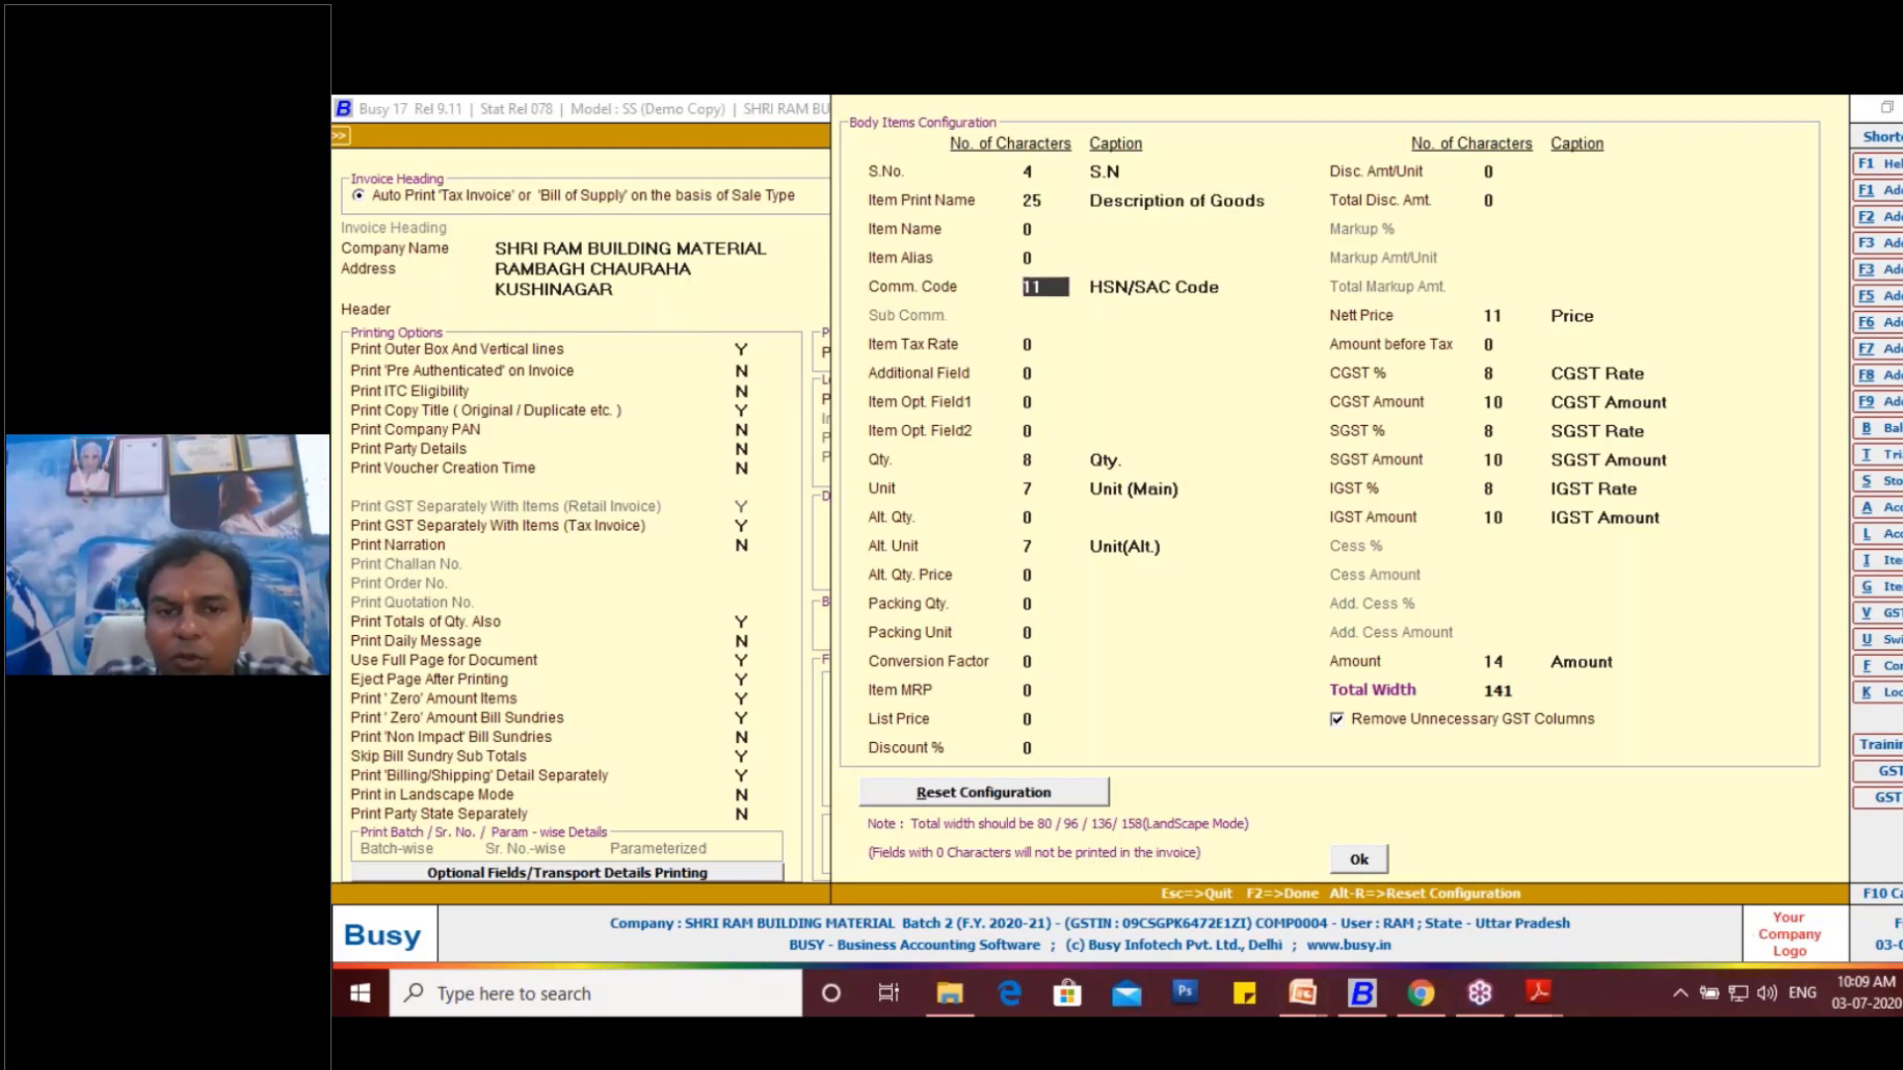
- Set the Comm. Code column for the HSN/SAC code to 10 characters
text(10)
key(Return)
key(Return)
key(Return)
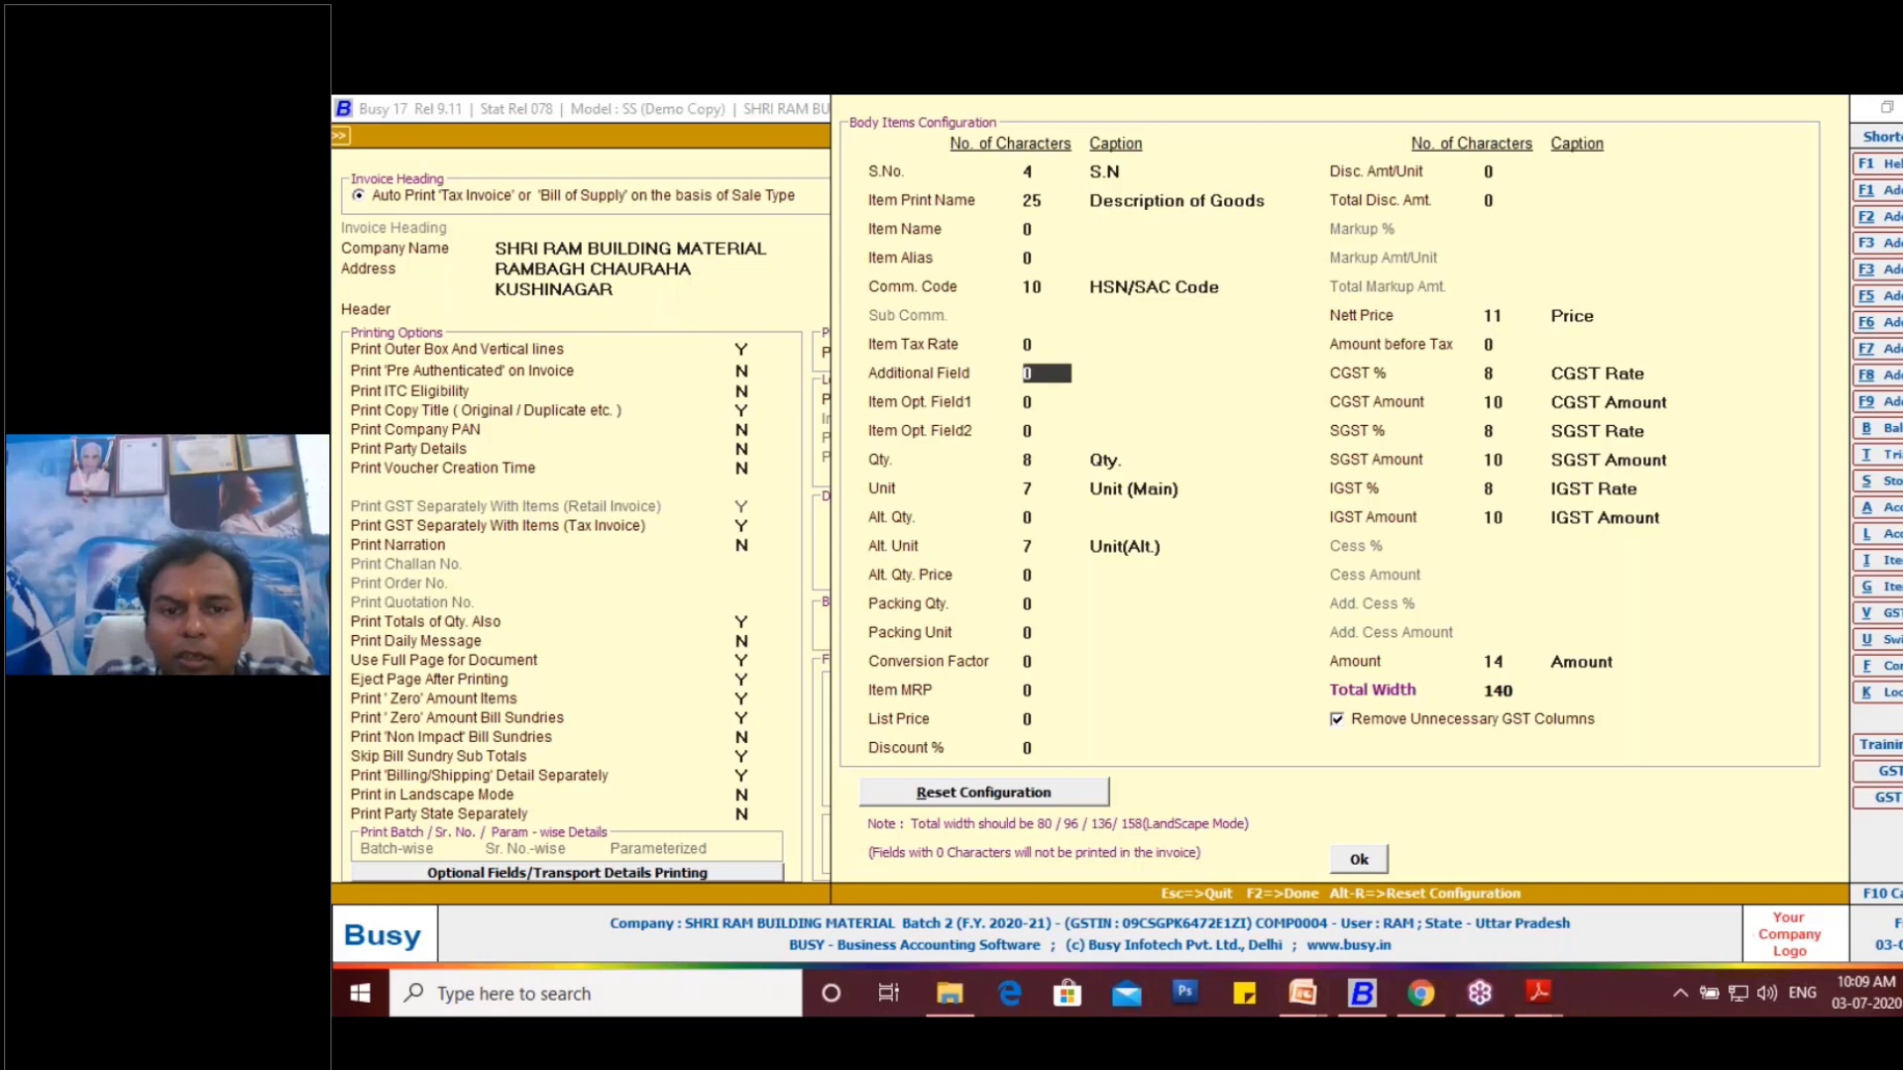
- Set the Qty. column to 7 characters
key(Return)
key(Return)
key(Return)
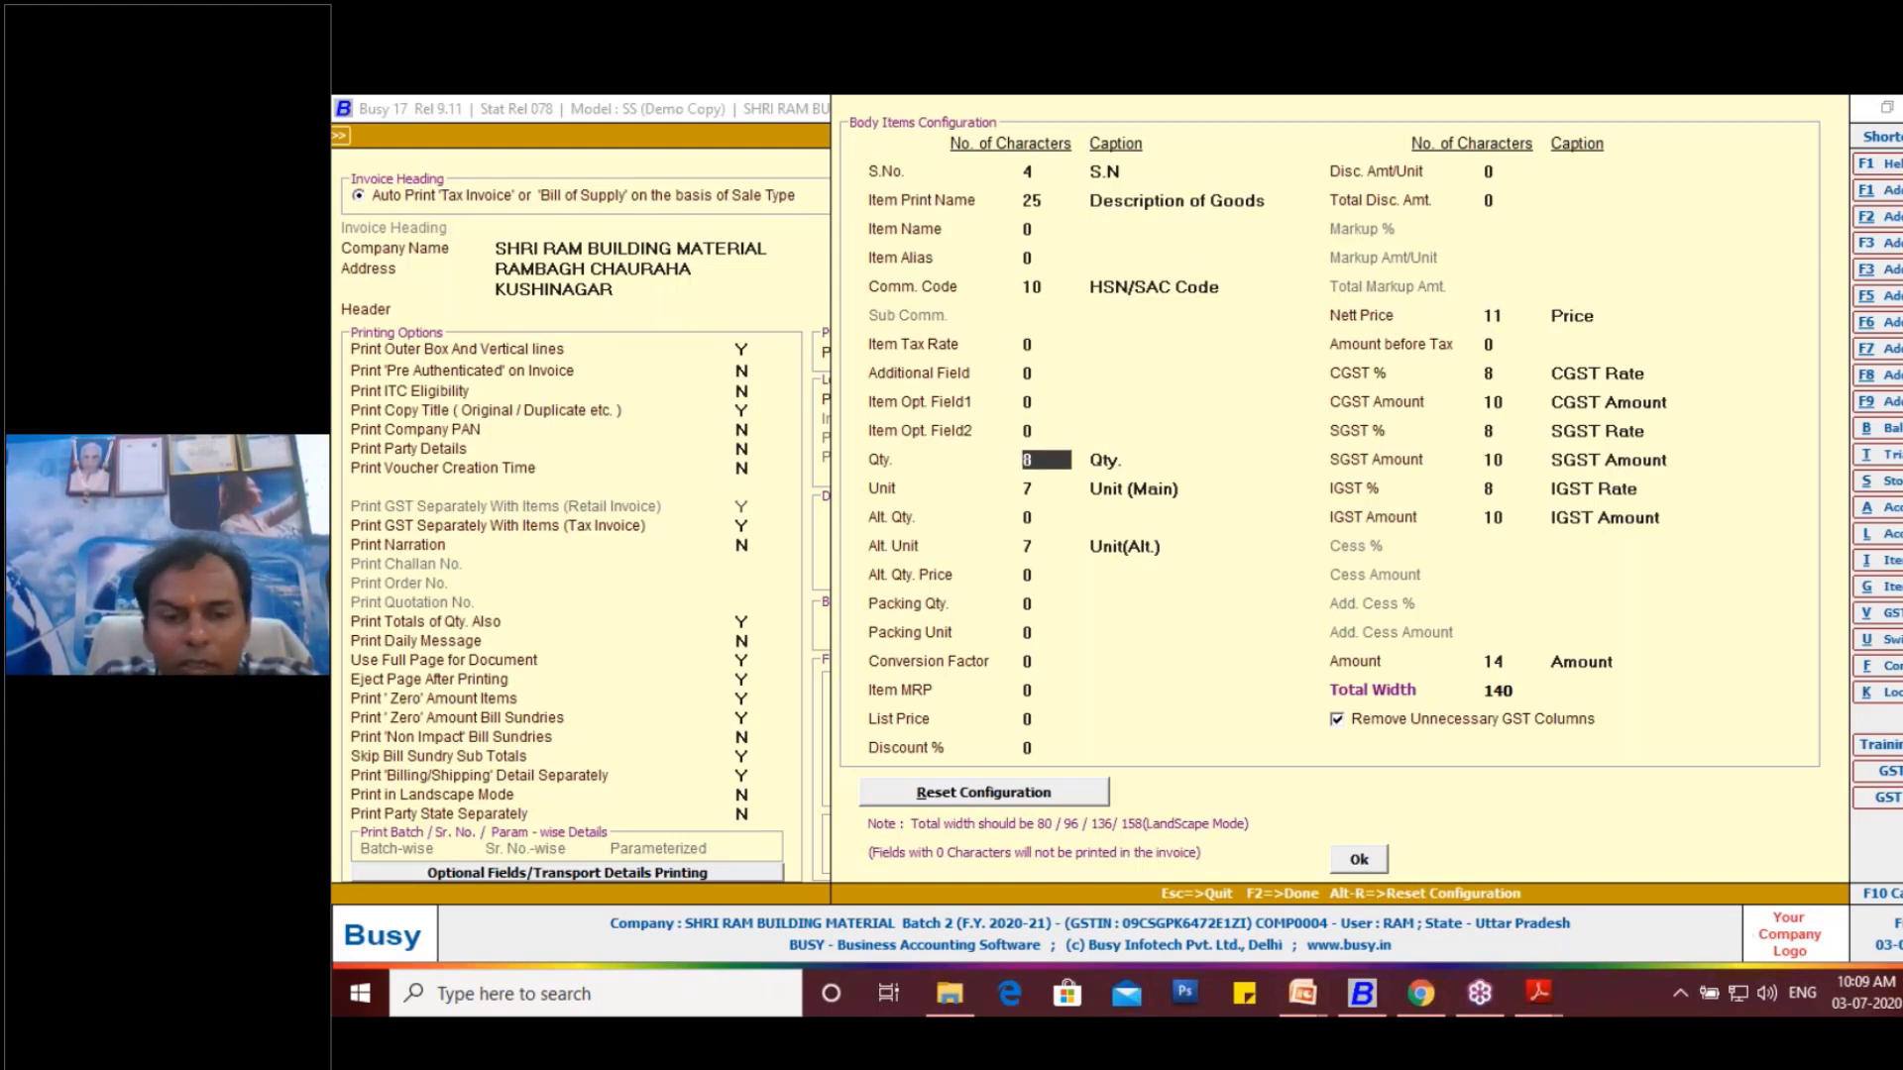
text(7)
key(Return)
key(Return)
key(Return)
key(Return)
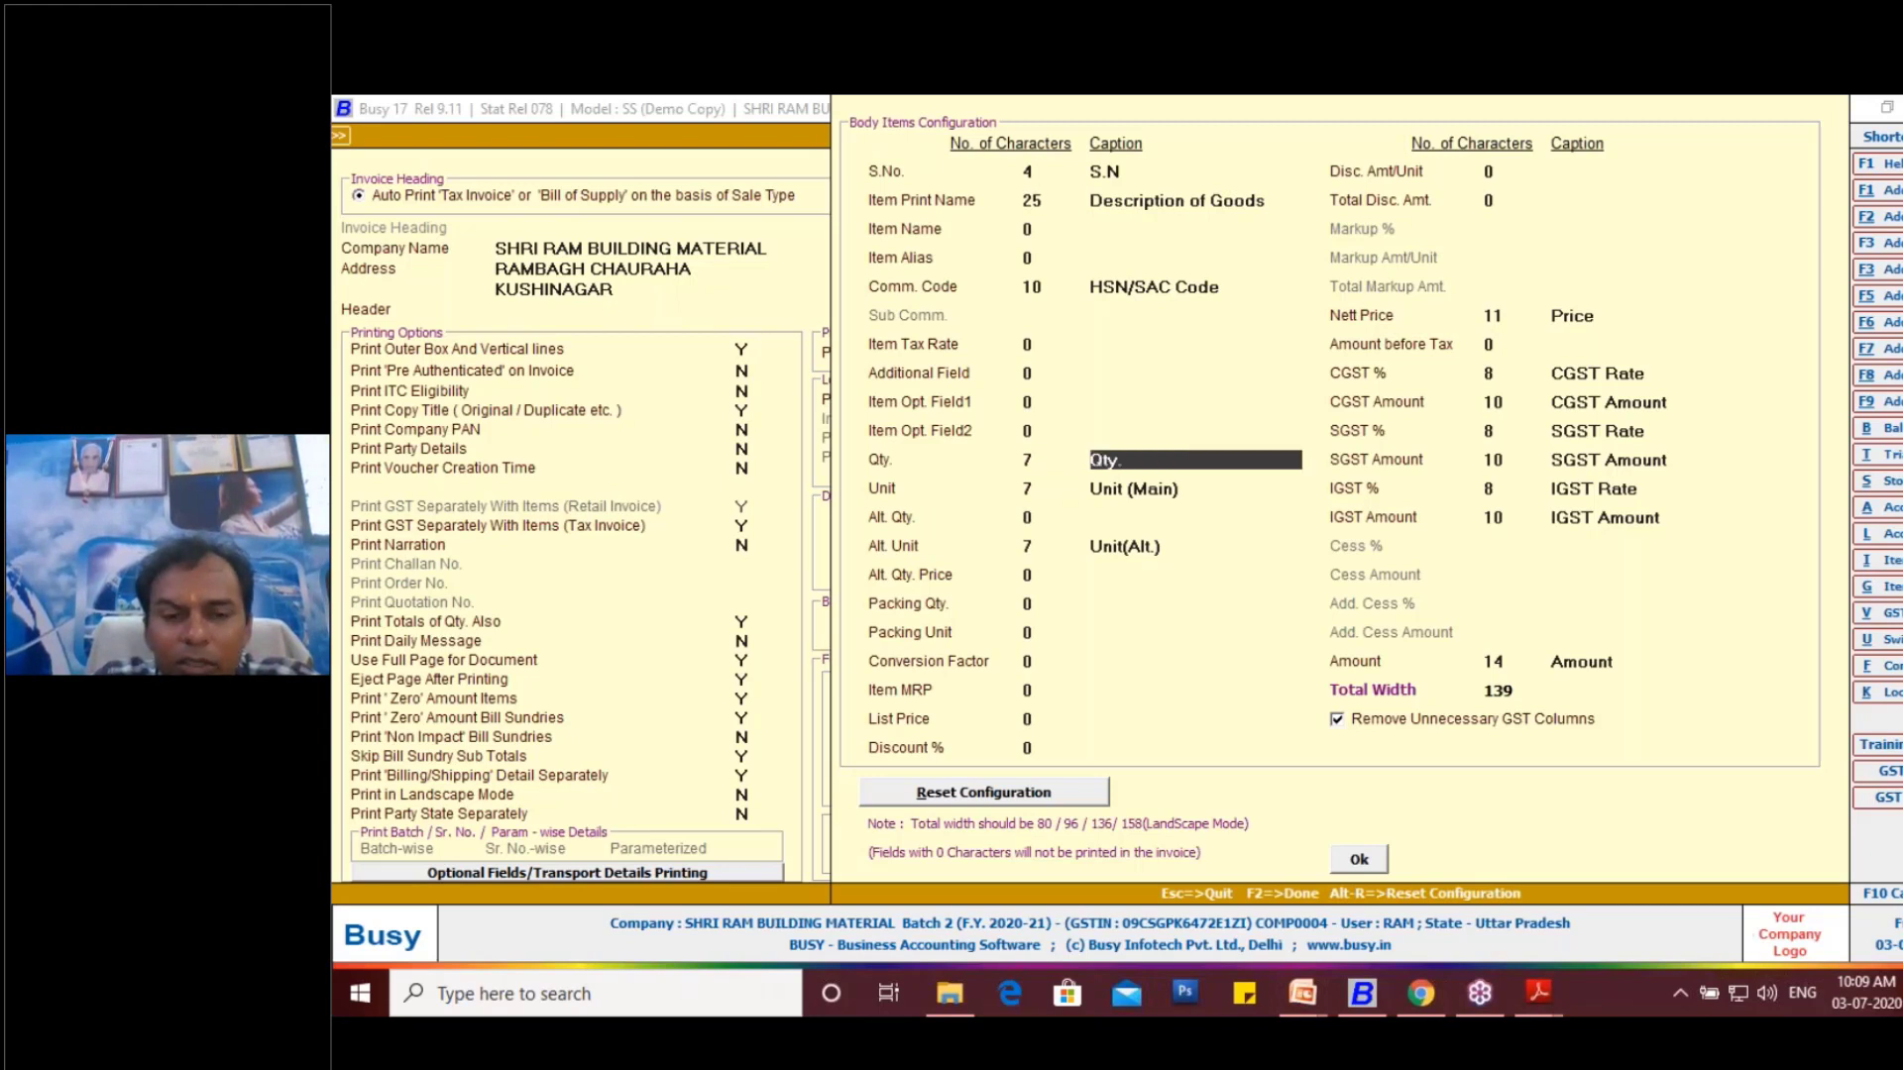
- Set the Nett Price column to 10 characters in the body items configuration
key(Return)
key(Return)
key(Return)
key(Return)
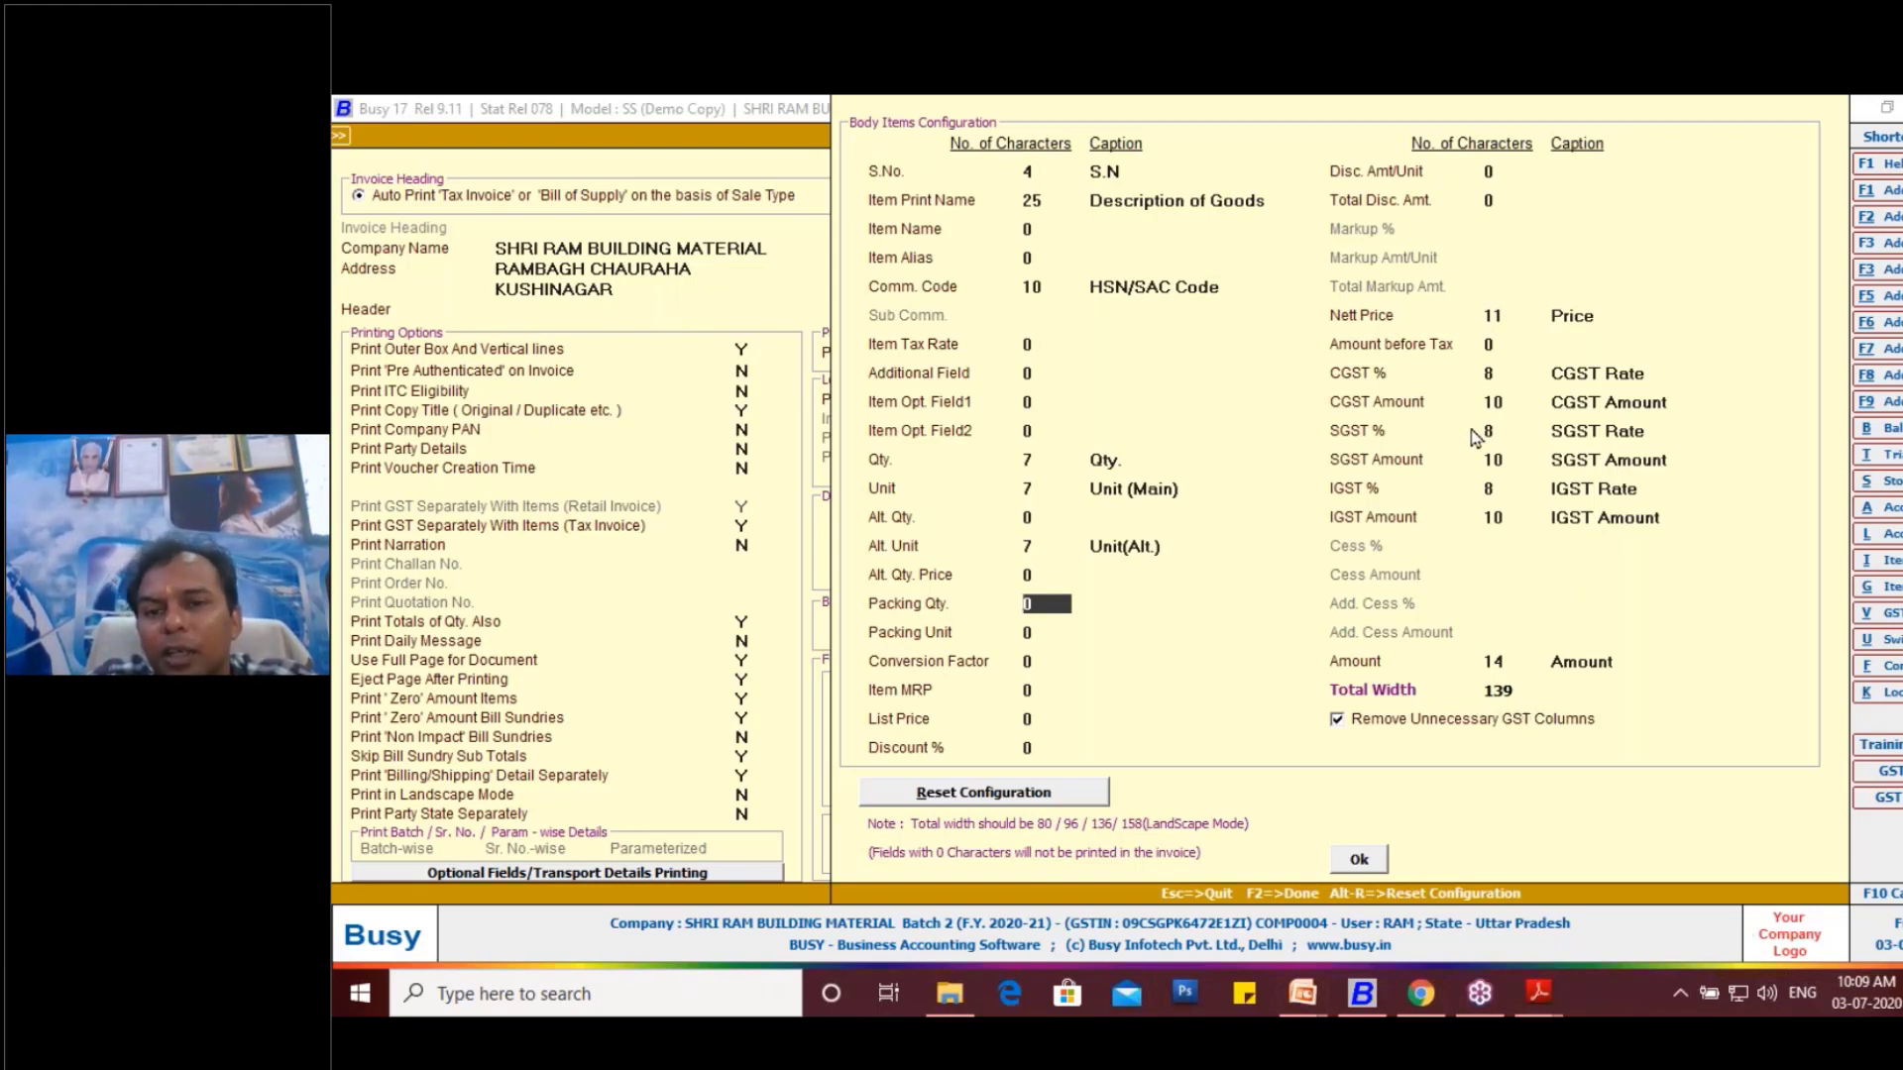
click(1510, 316)
key(BackSpace)
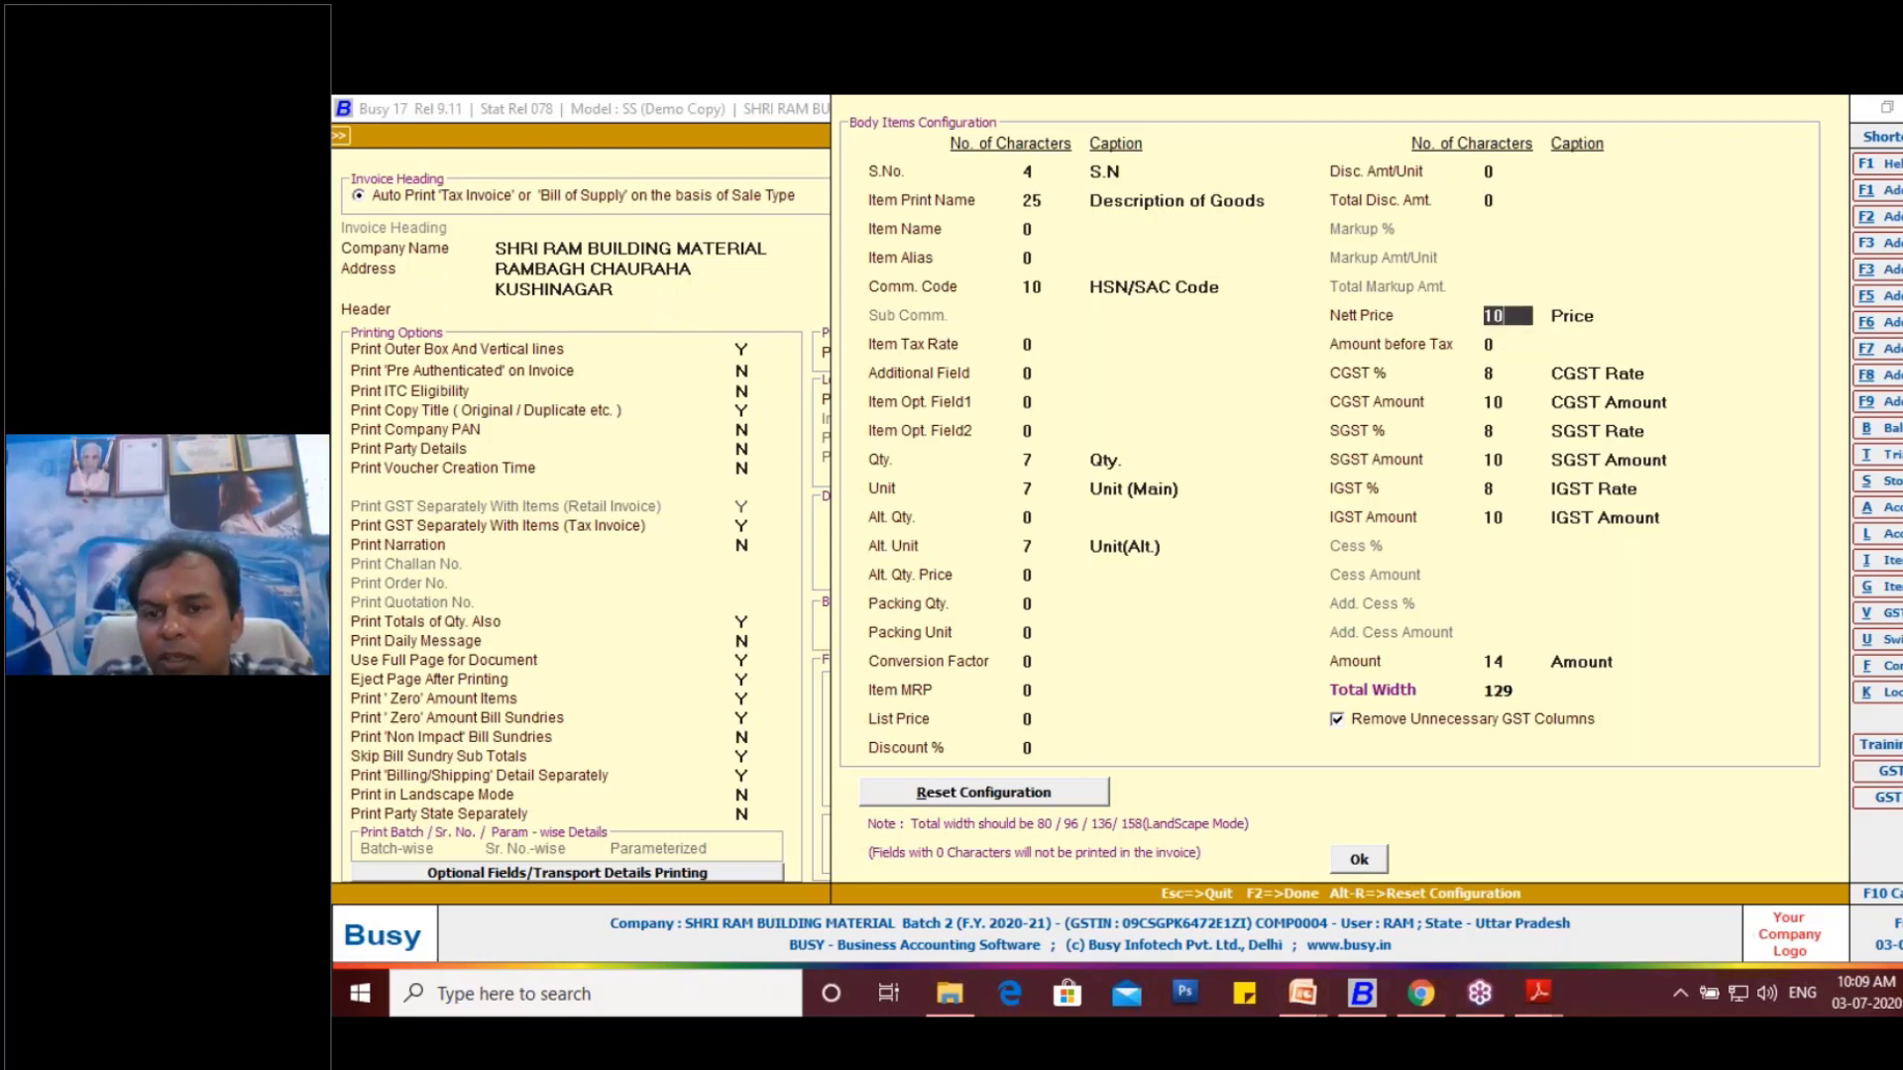
click(1521, 401)
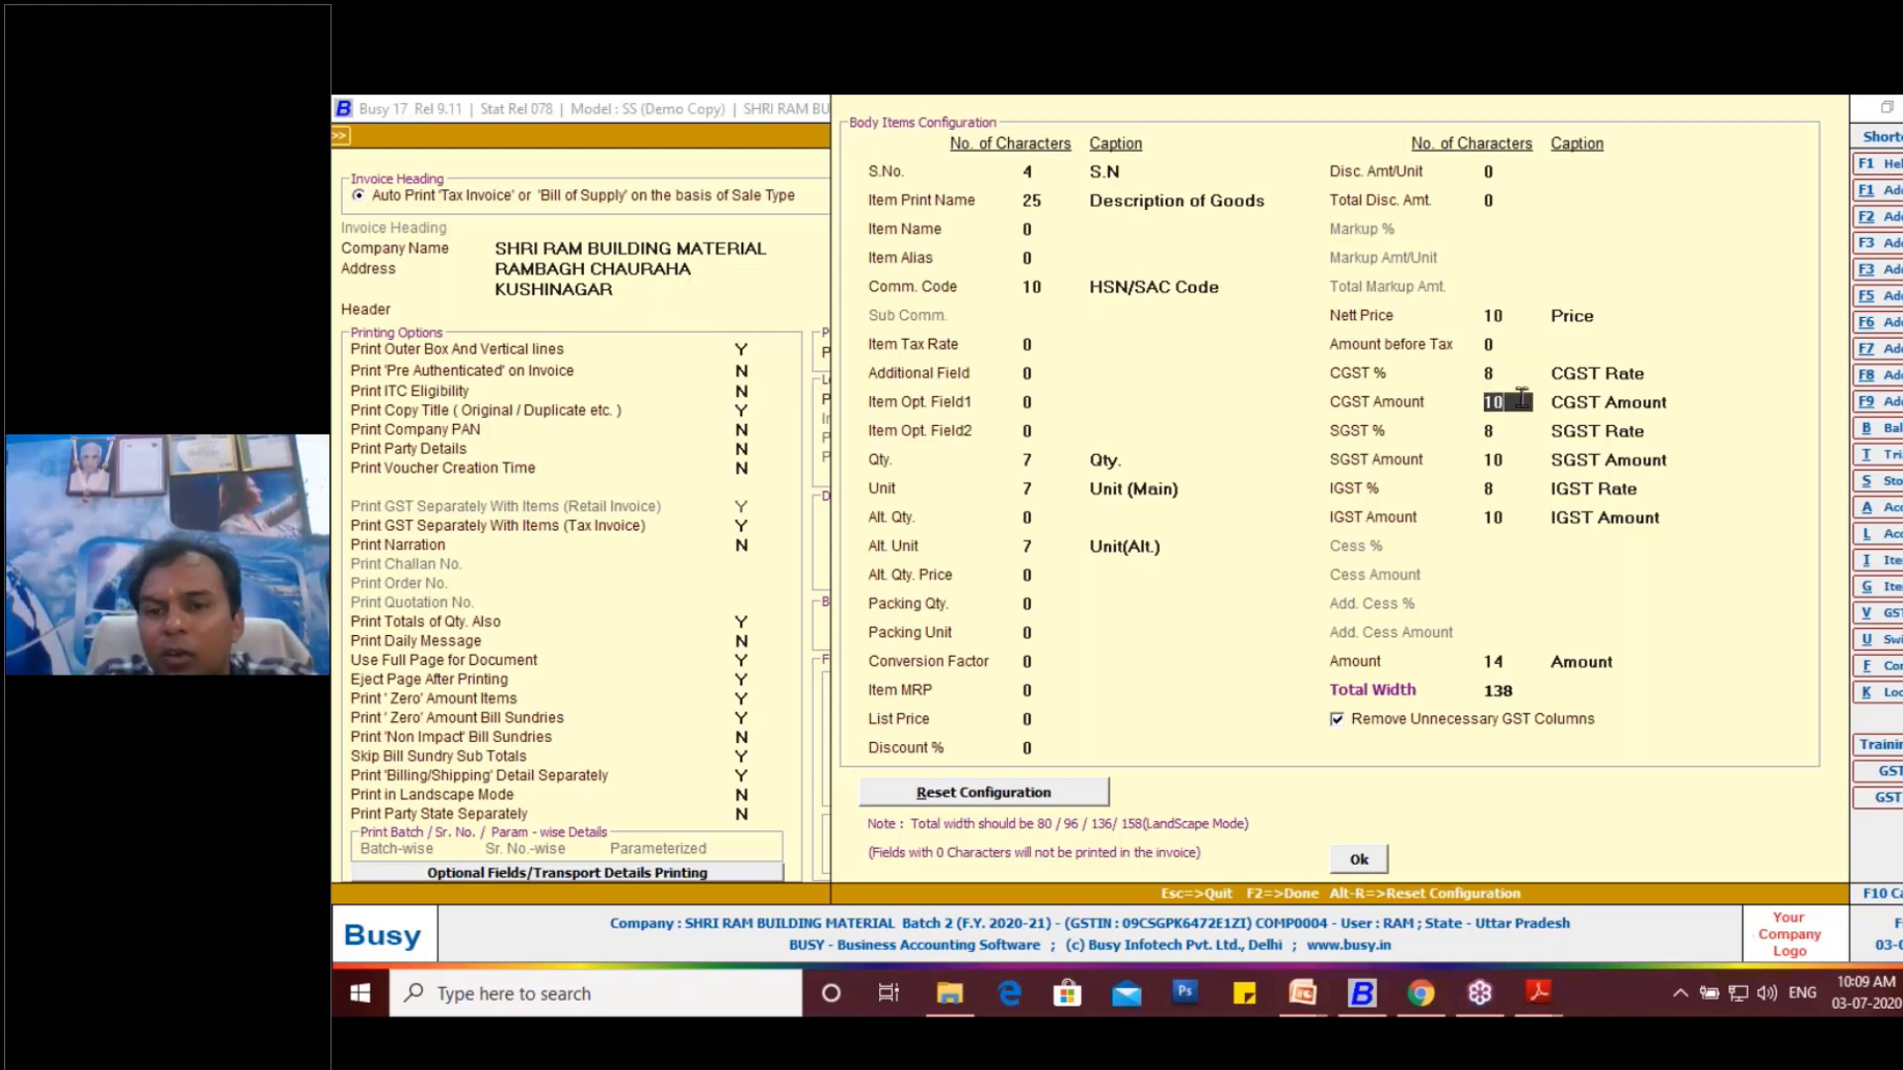
- Set the CGST % and SGST % columns to 7 characters each
click(1506, 374)
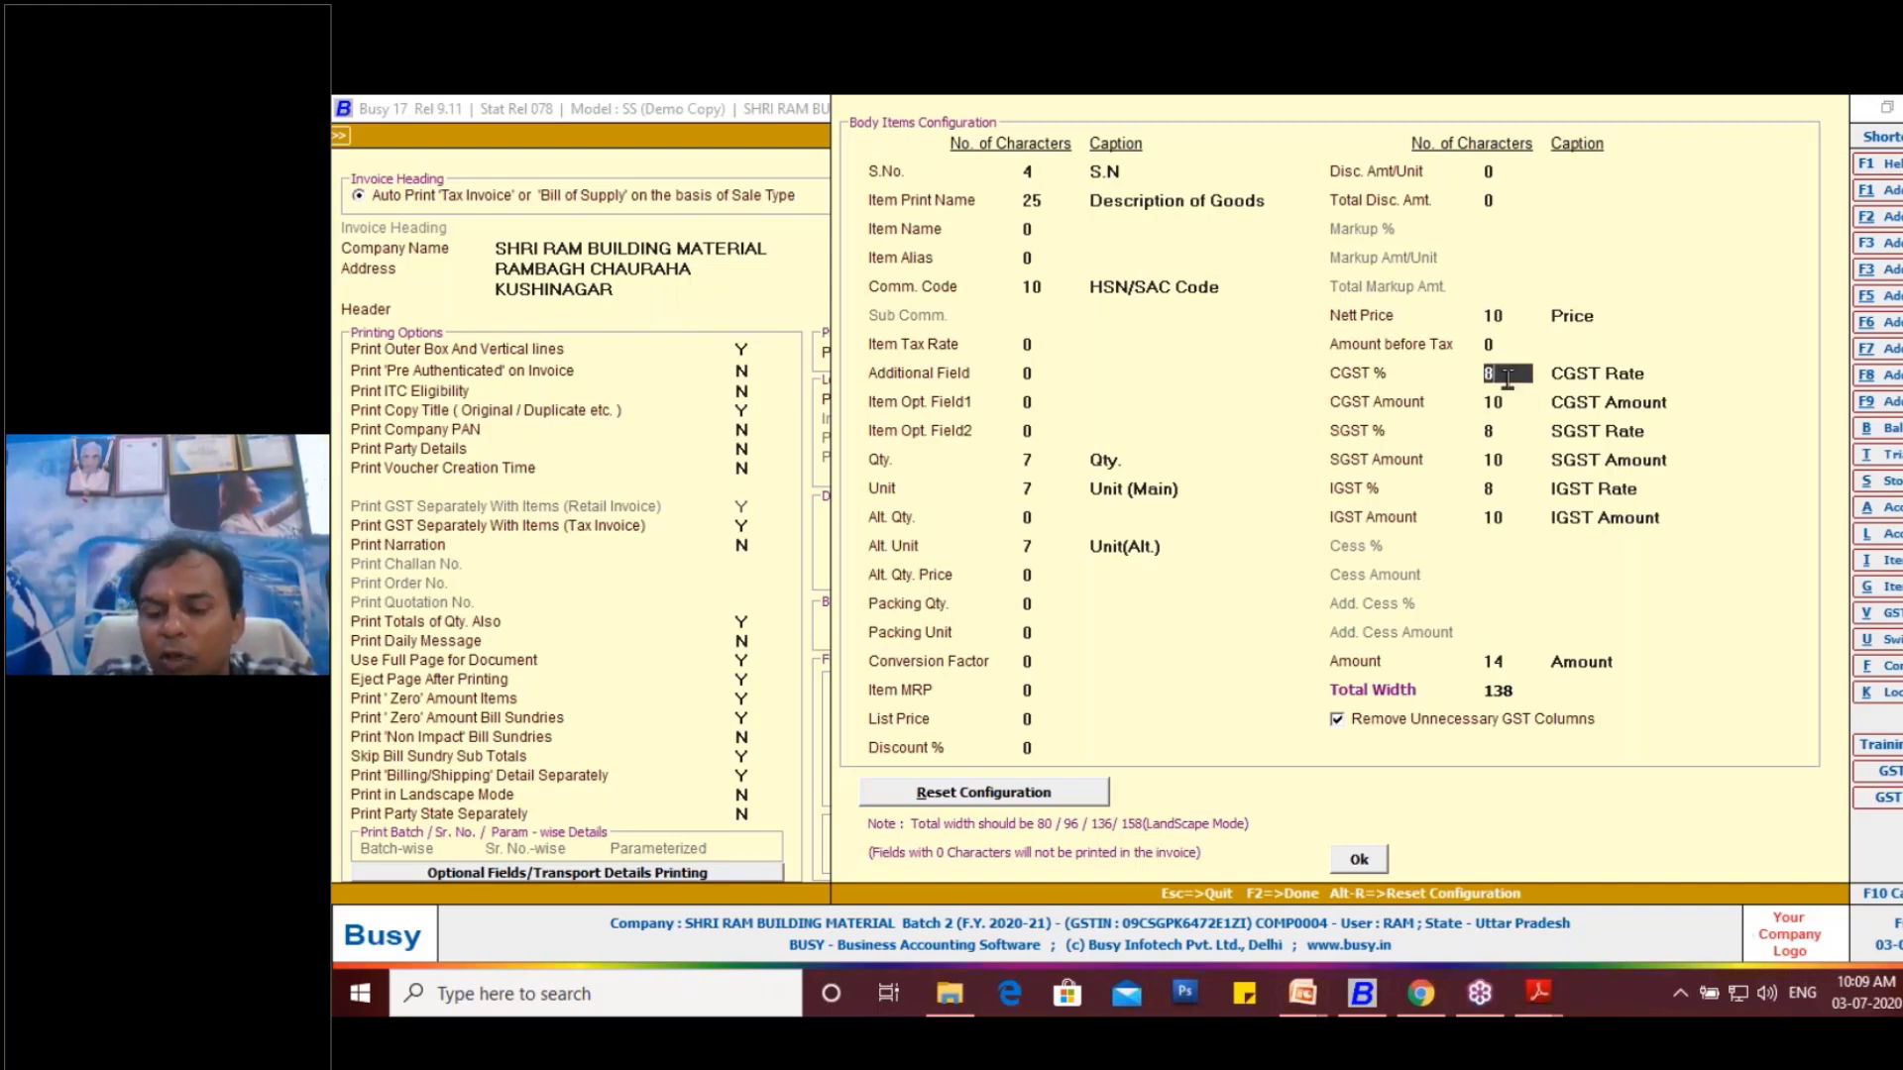
key(BackSpace)
text(7)
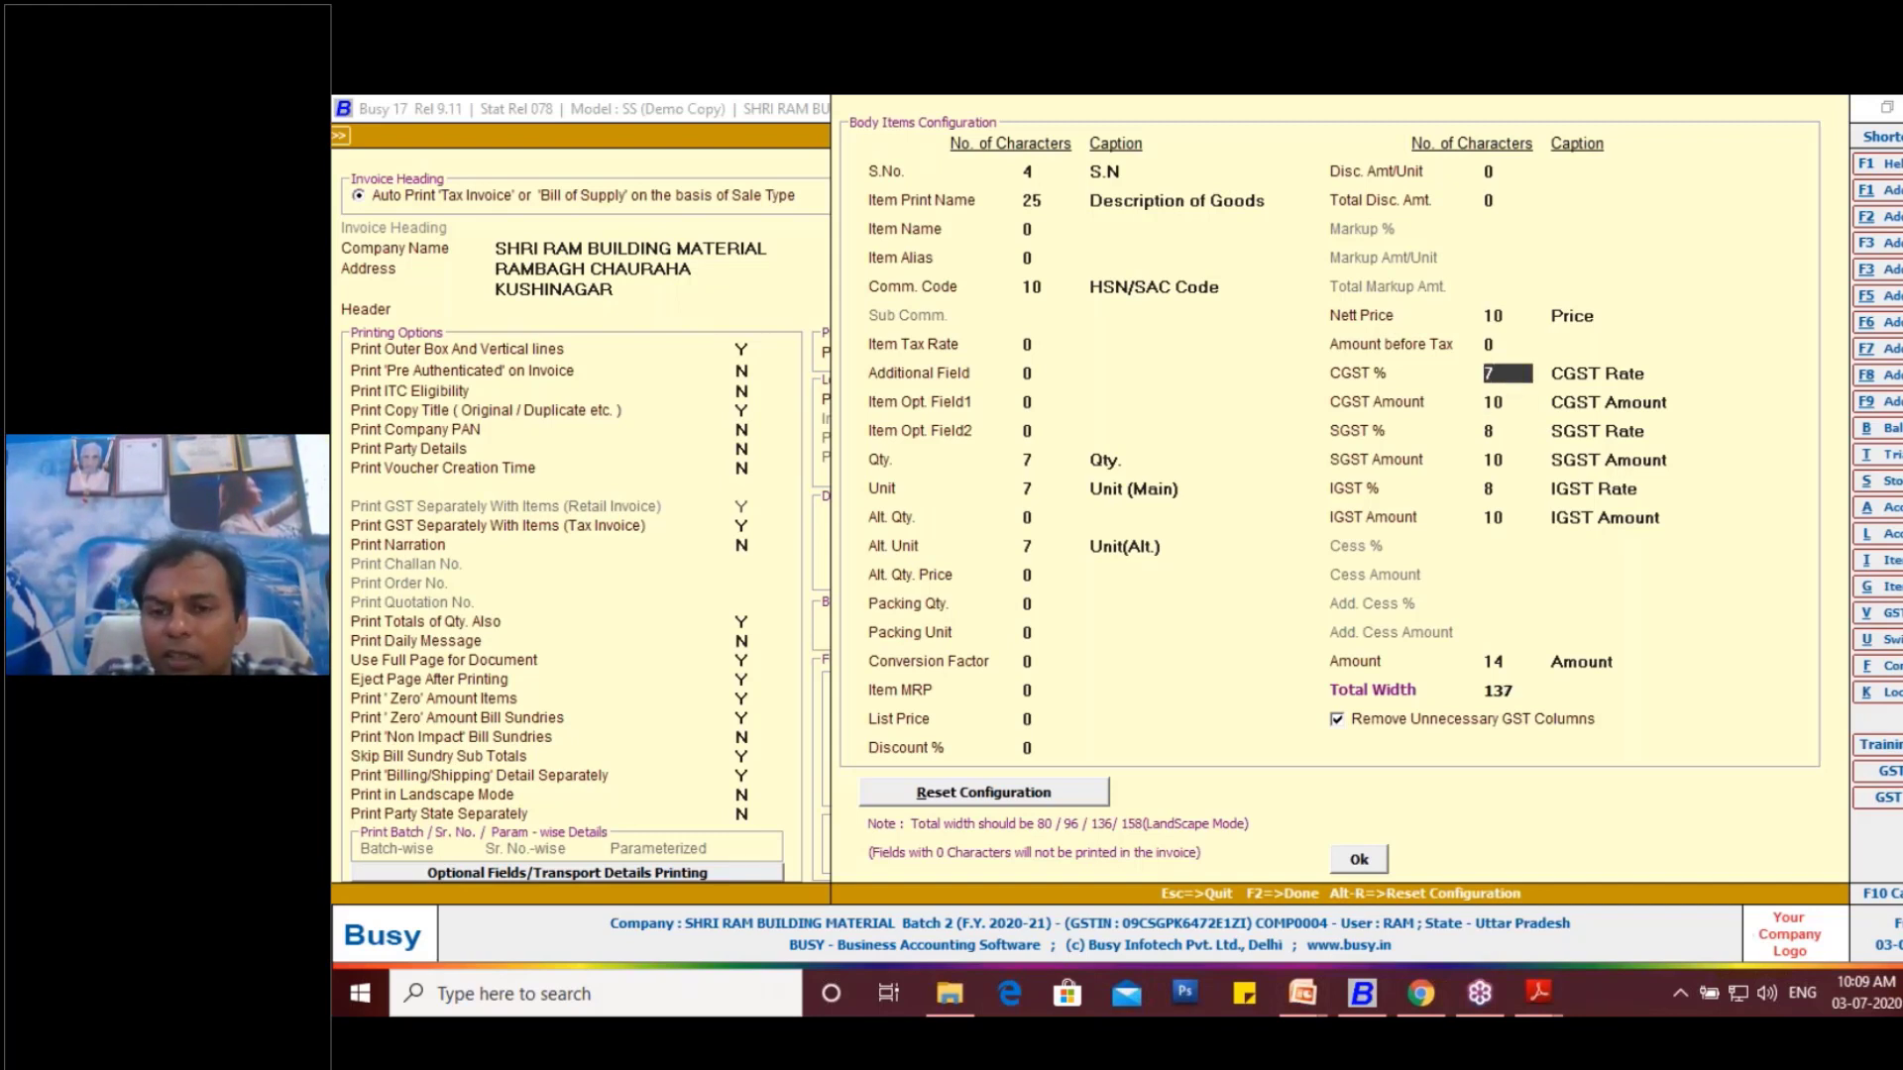
click(1505, 430)
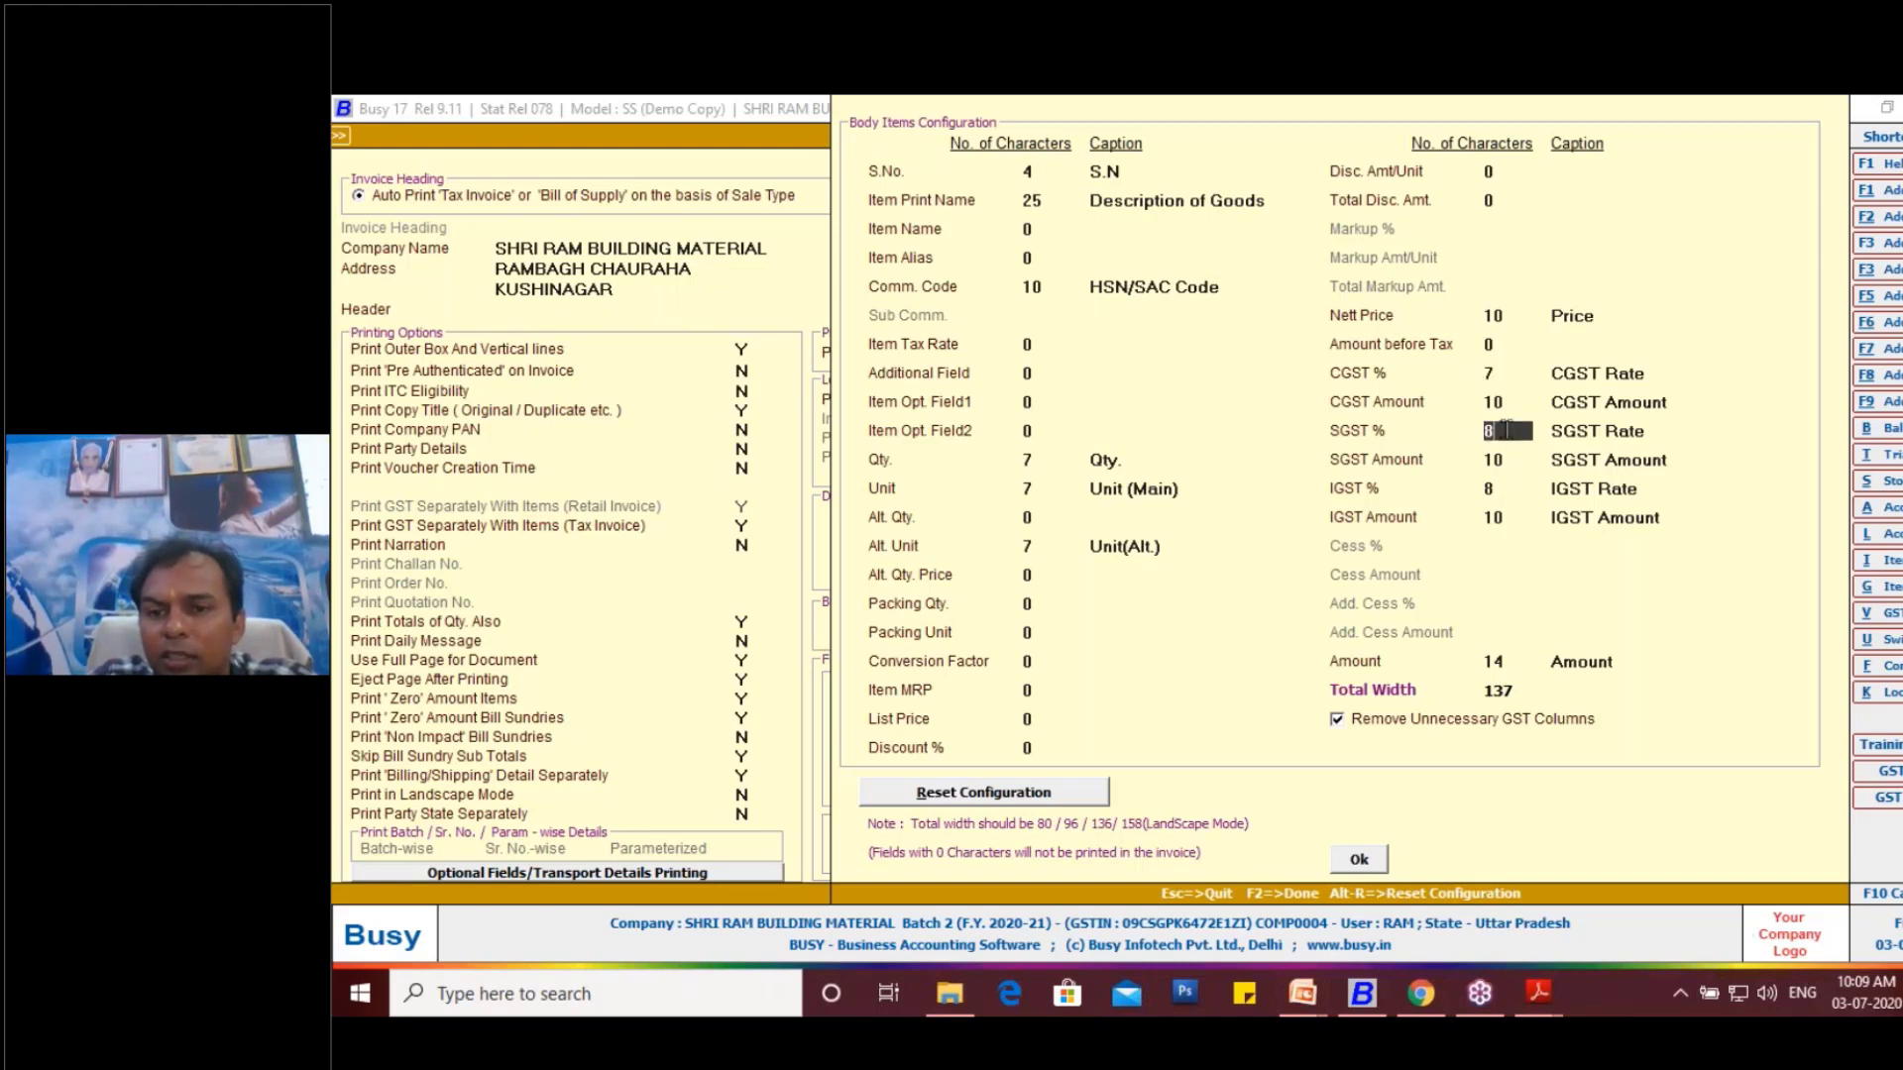
key(BackSpace)
text(7)
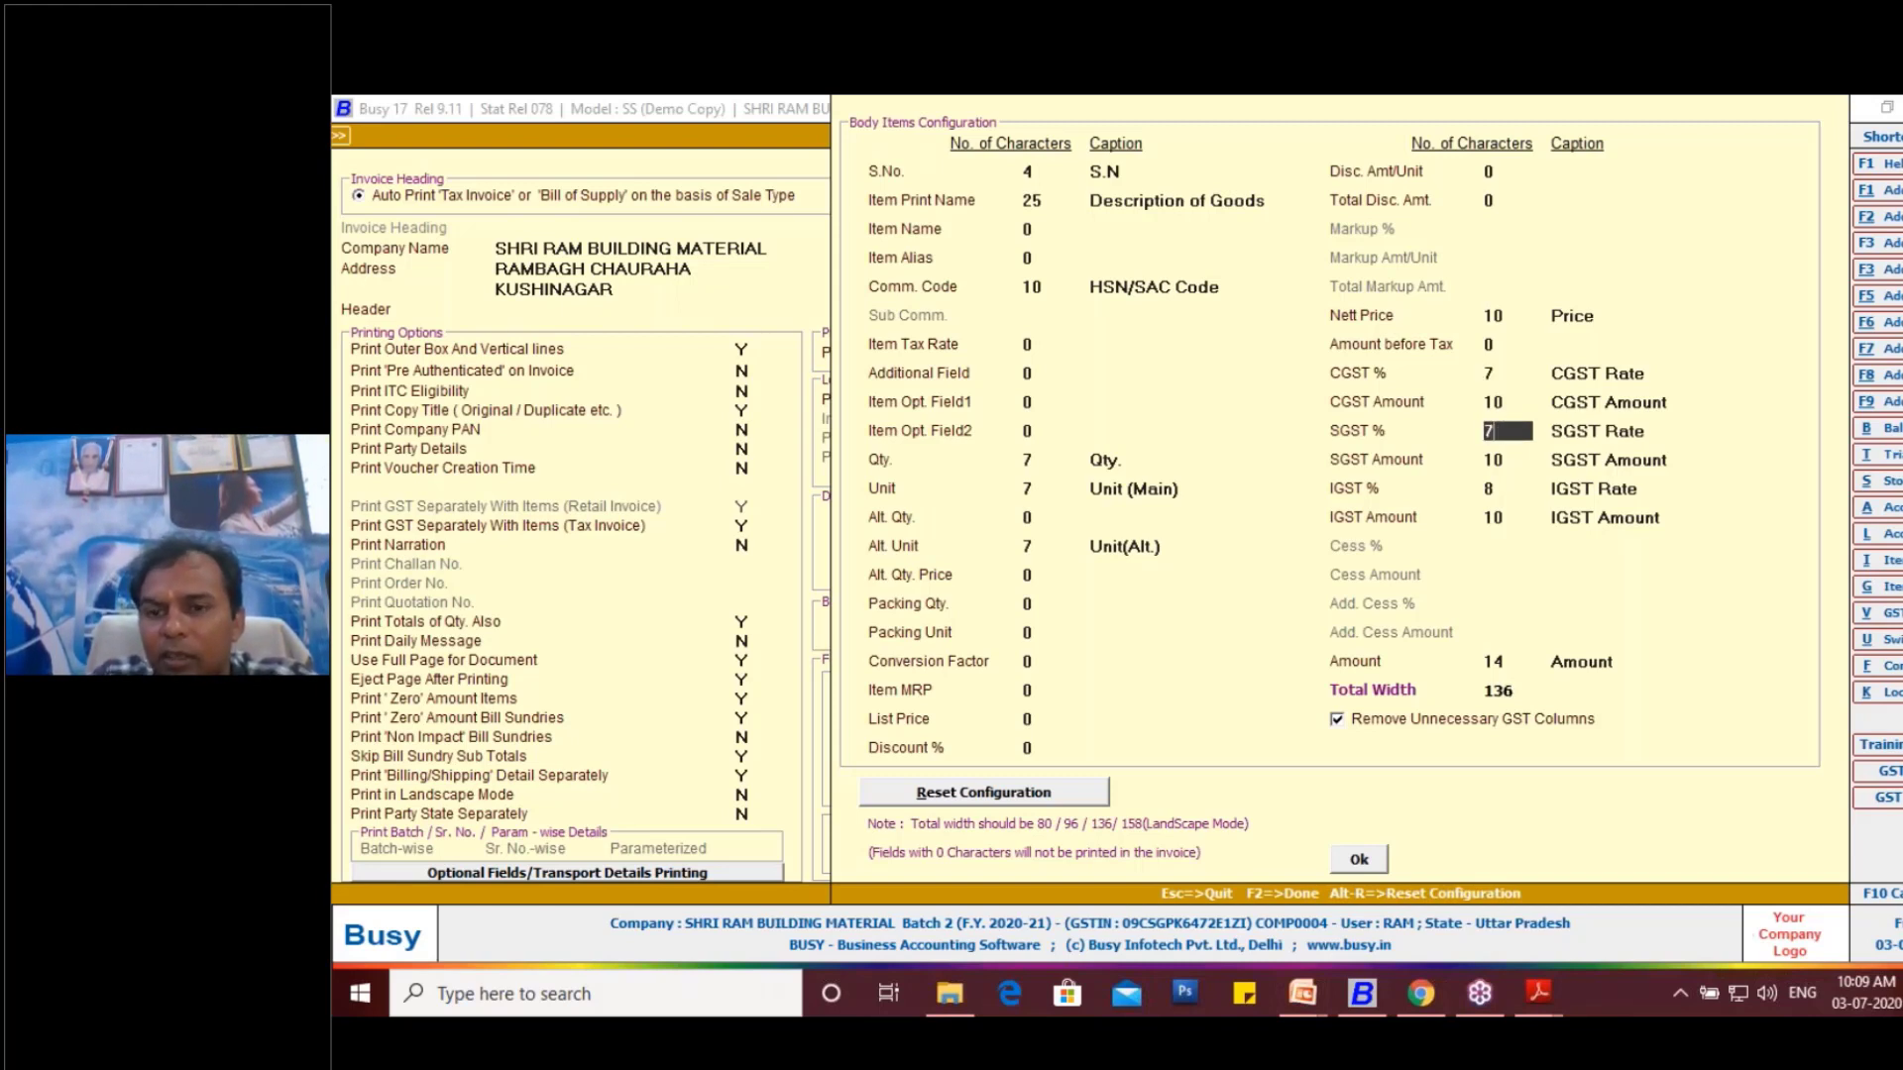
- Accept the body items configuration, save the sales invoice configuration and leave the standard document configuration
key(Return)
key(Return)
key(Return)
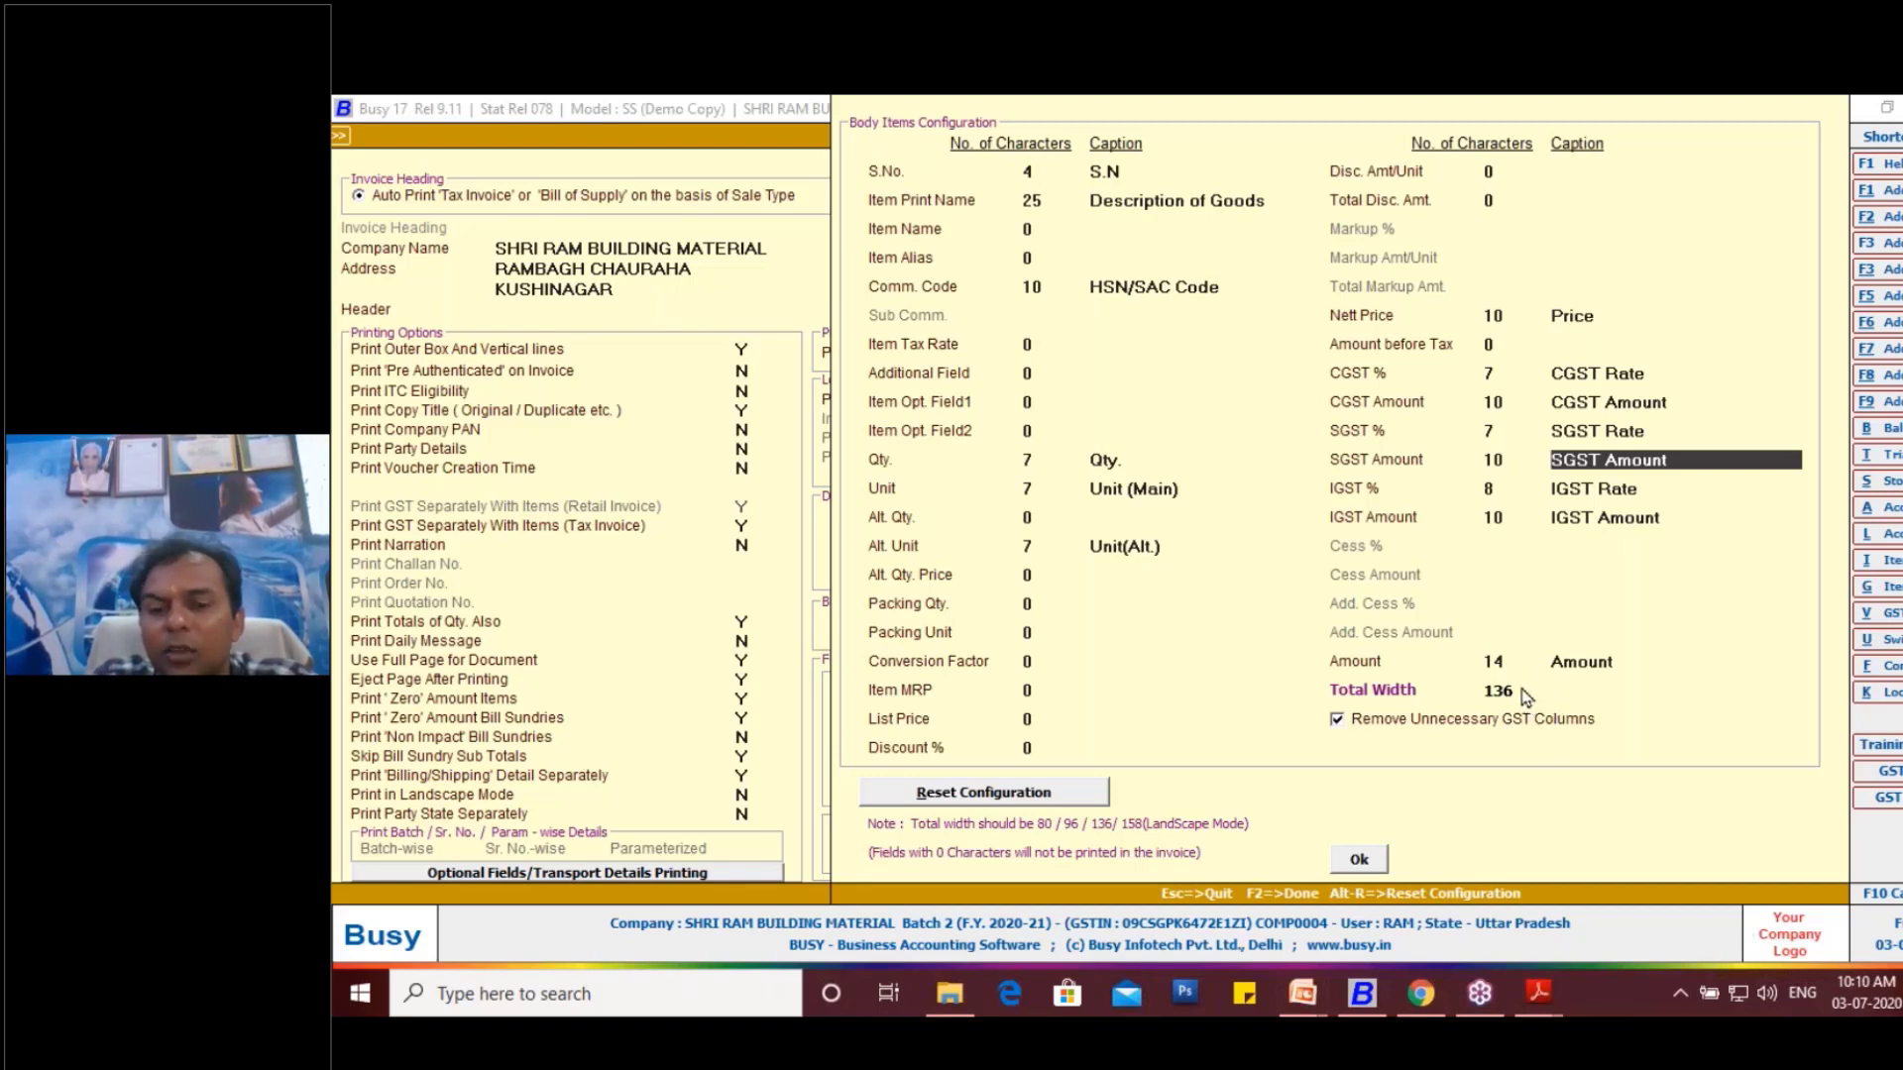
click(1359, 860)
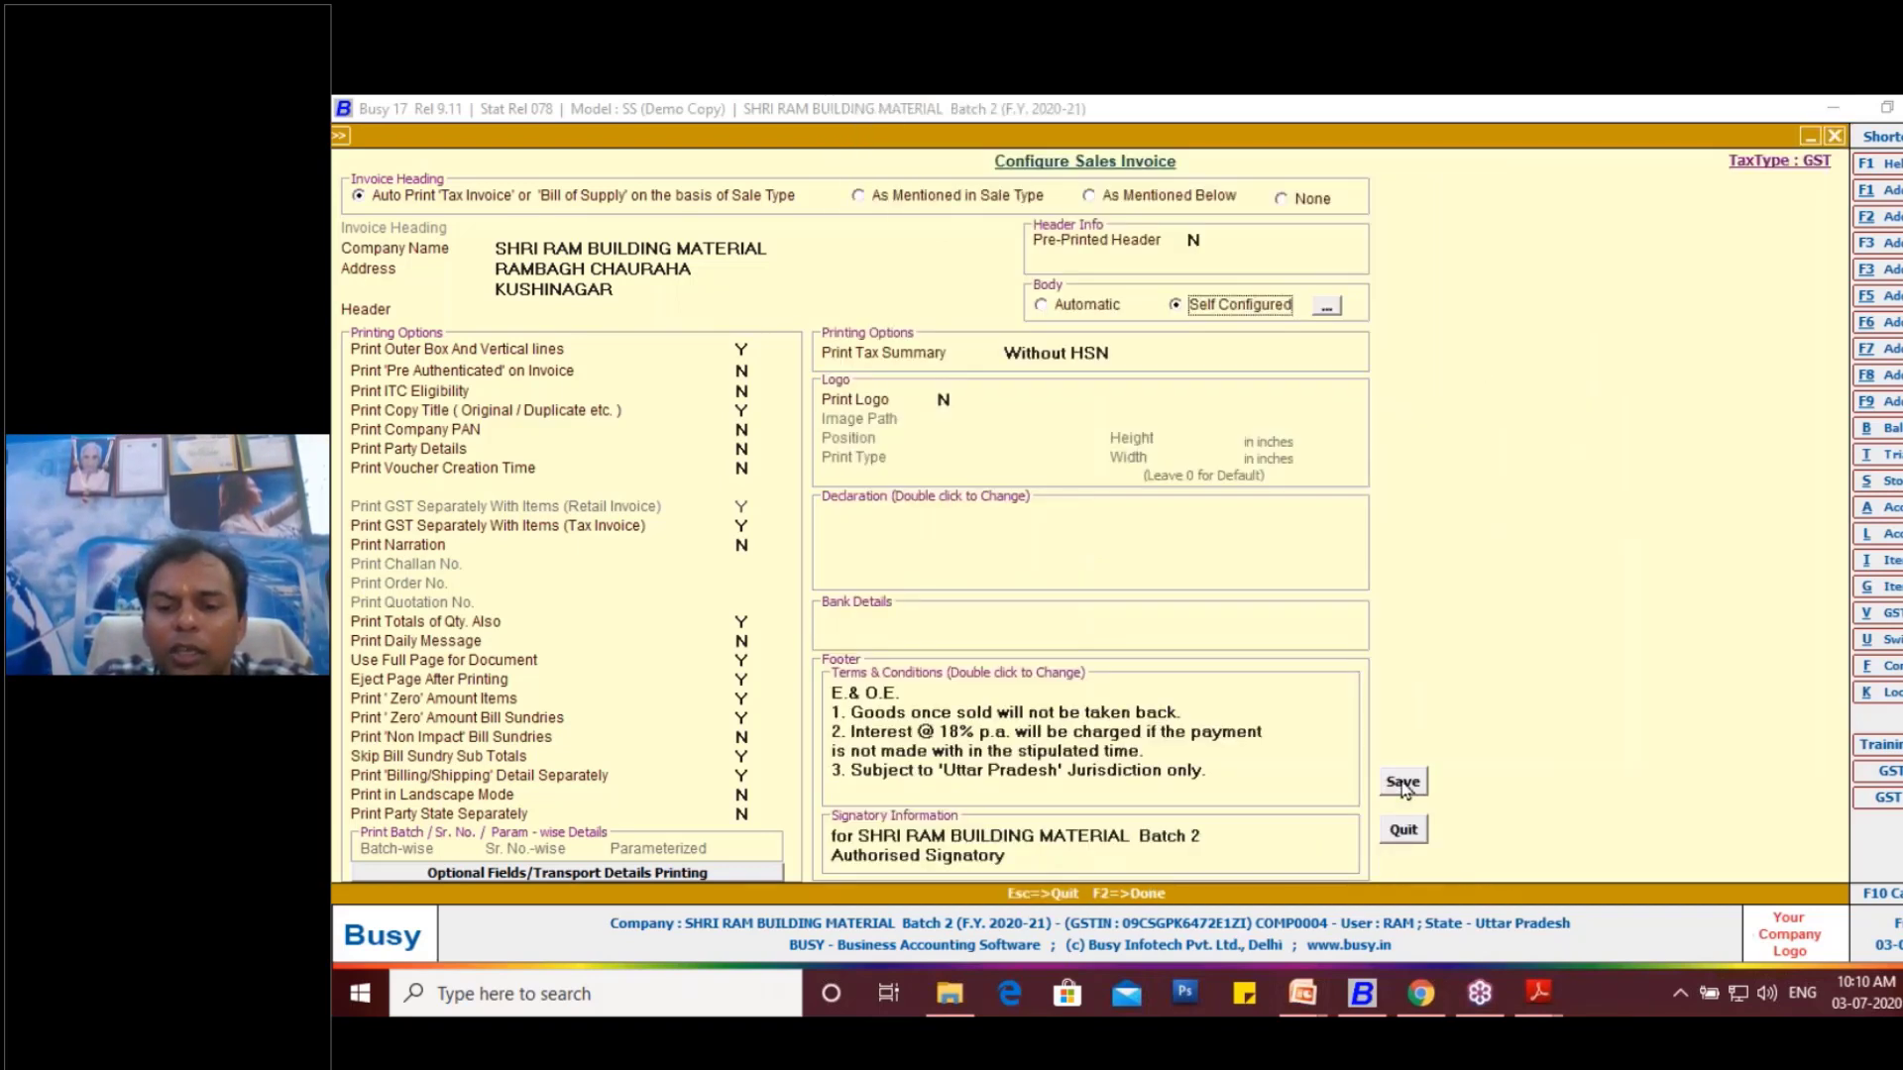
click(1402, 783)
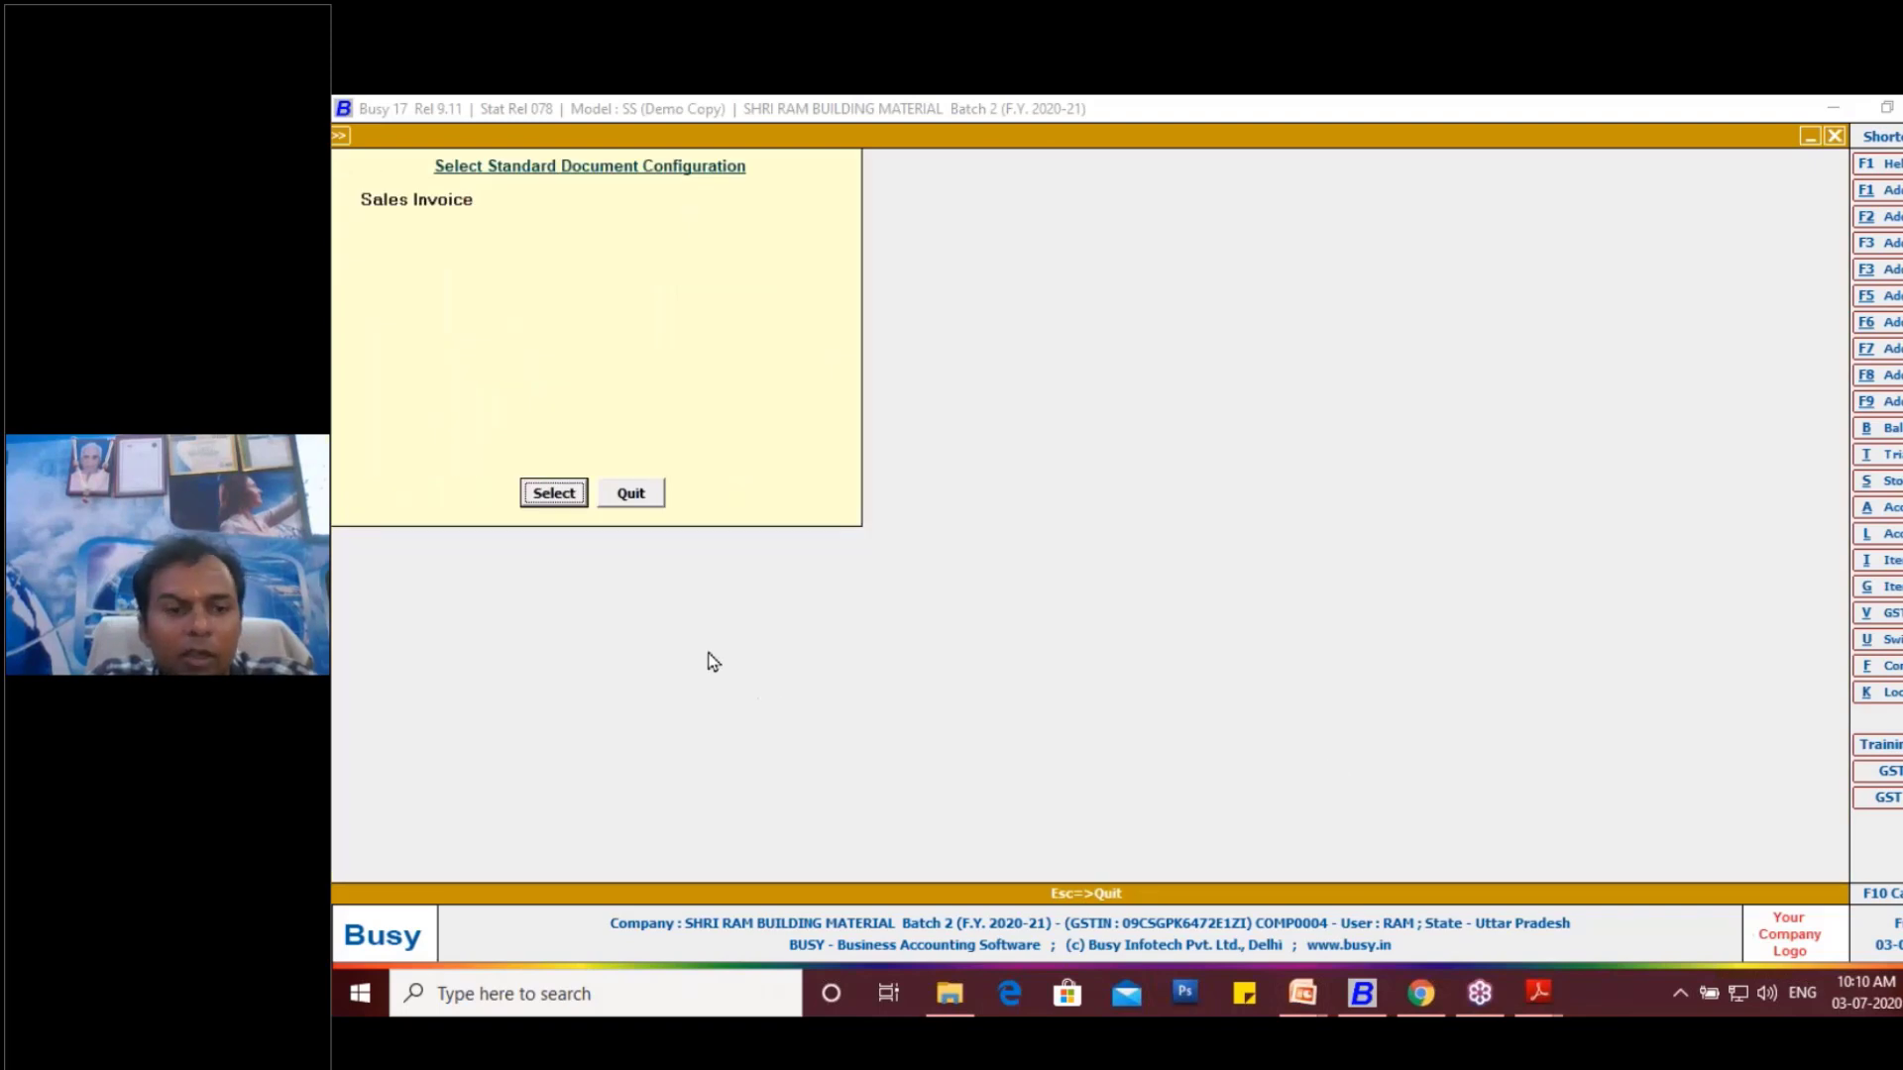
click(632, 493)
key(F9)
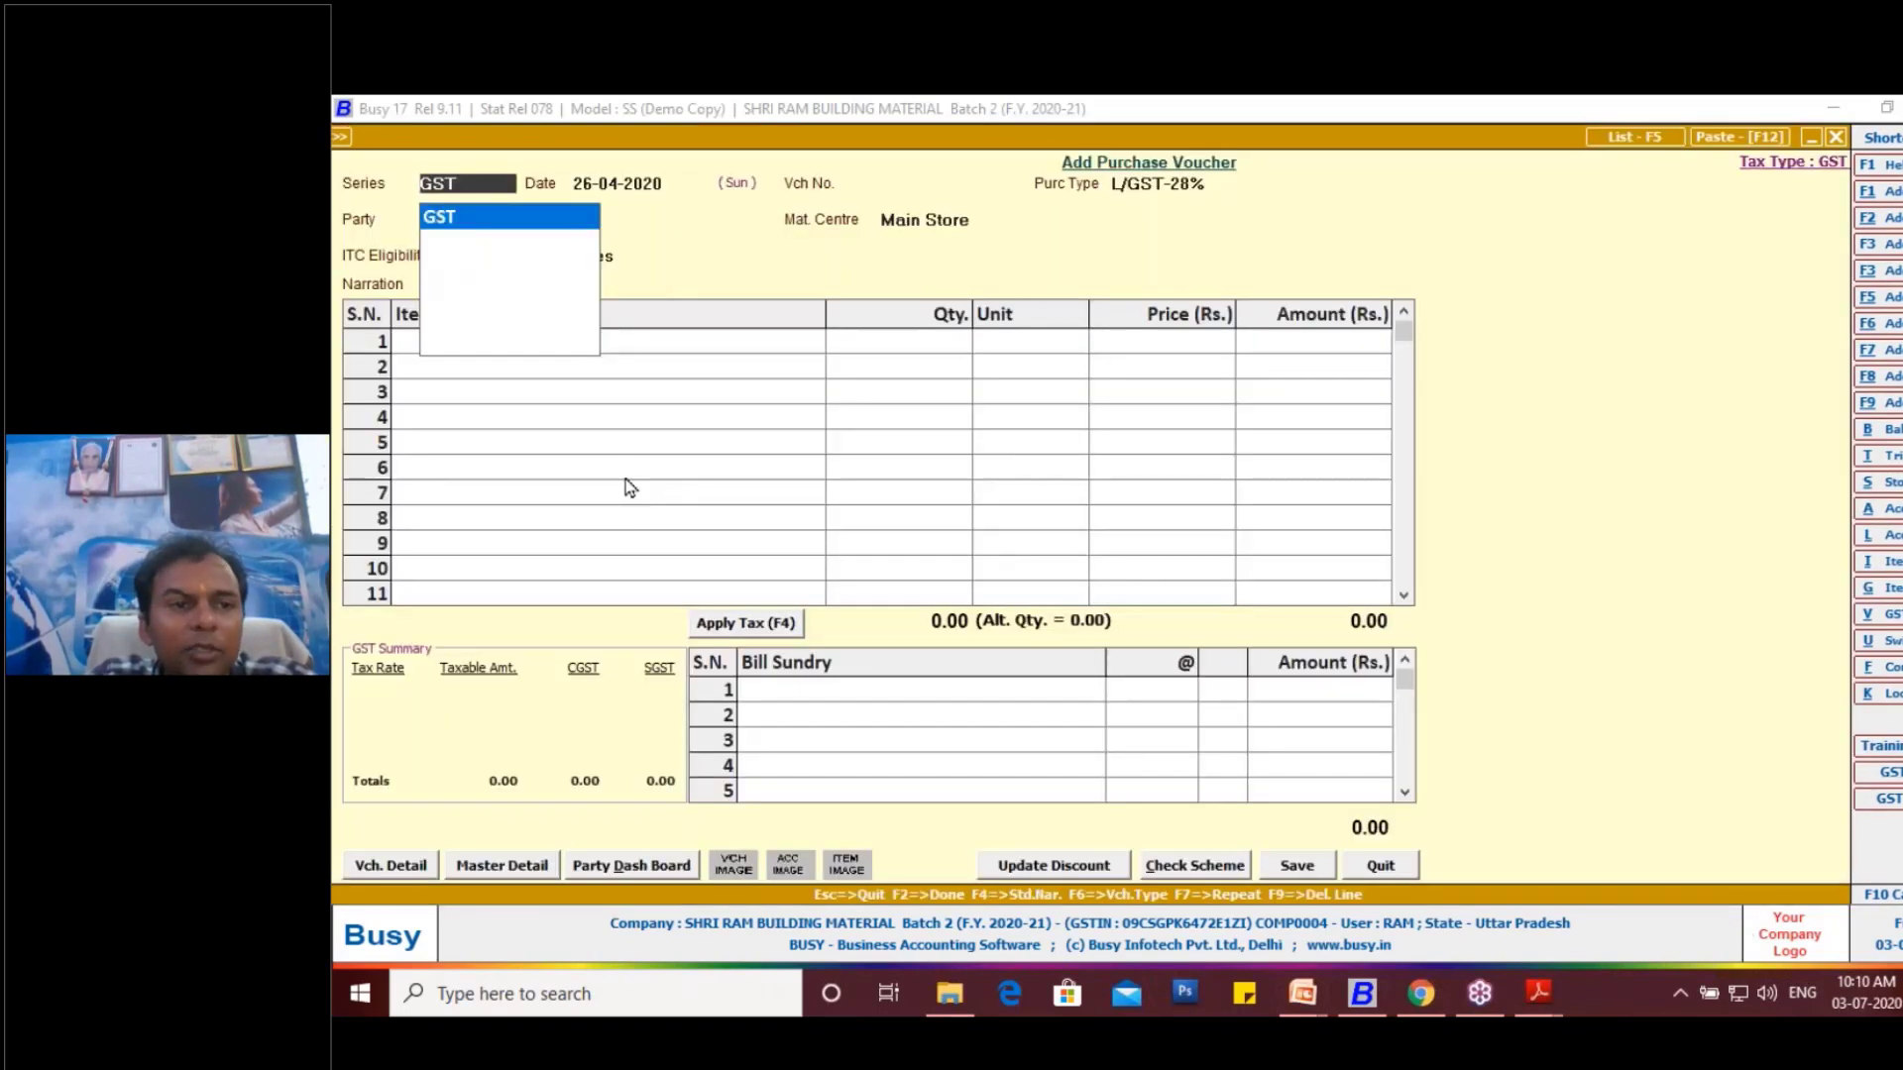
key(Escape)
key(Return)
key(Escape)
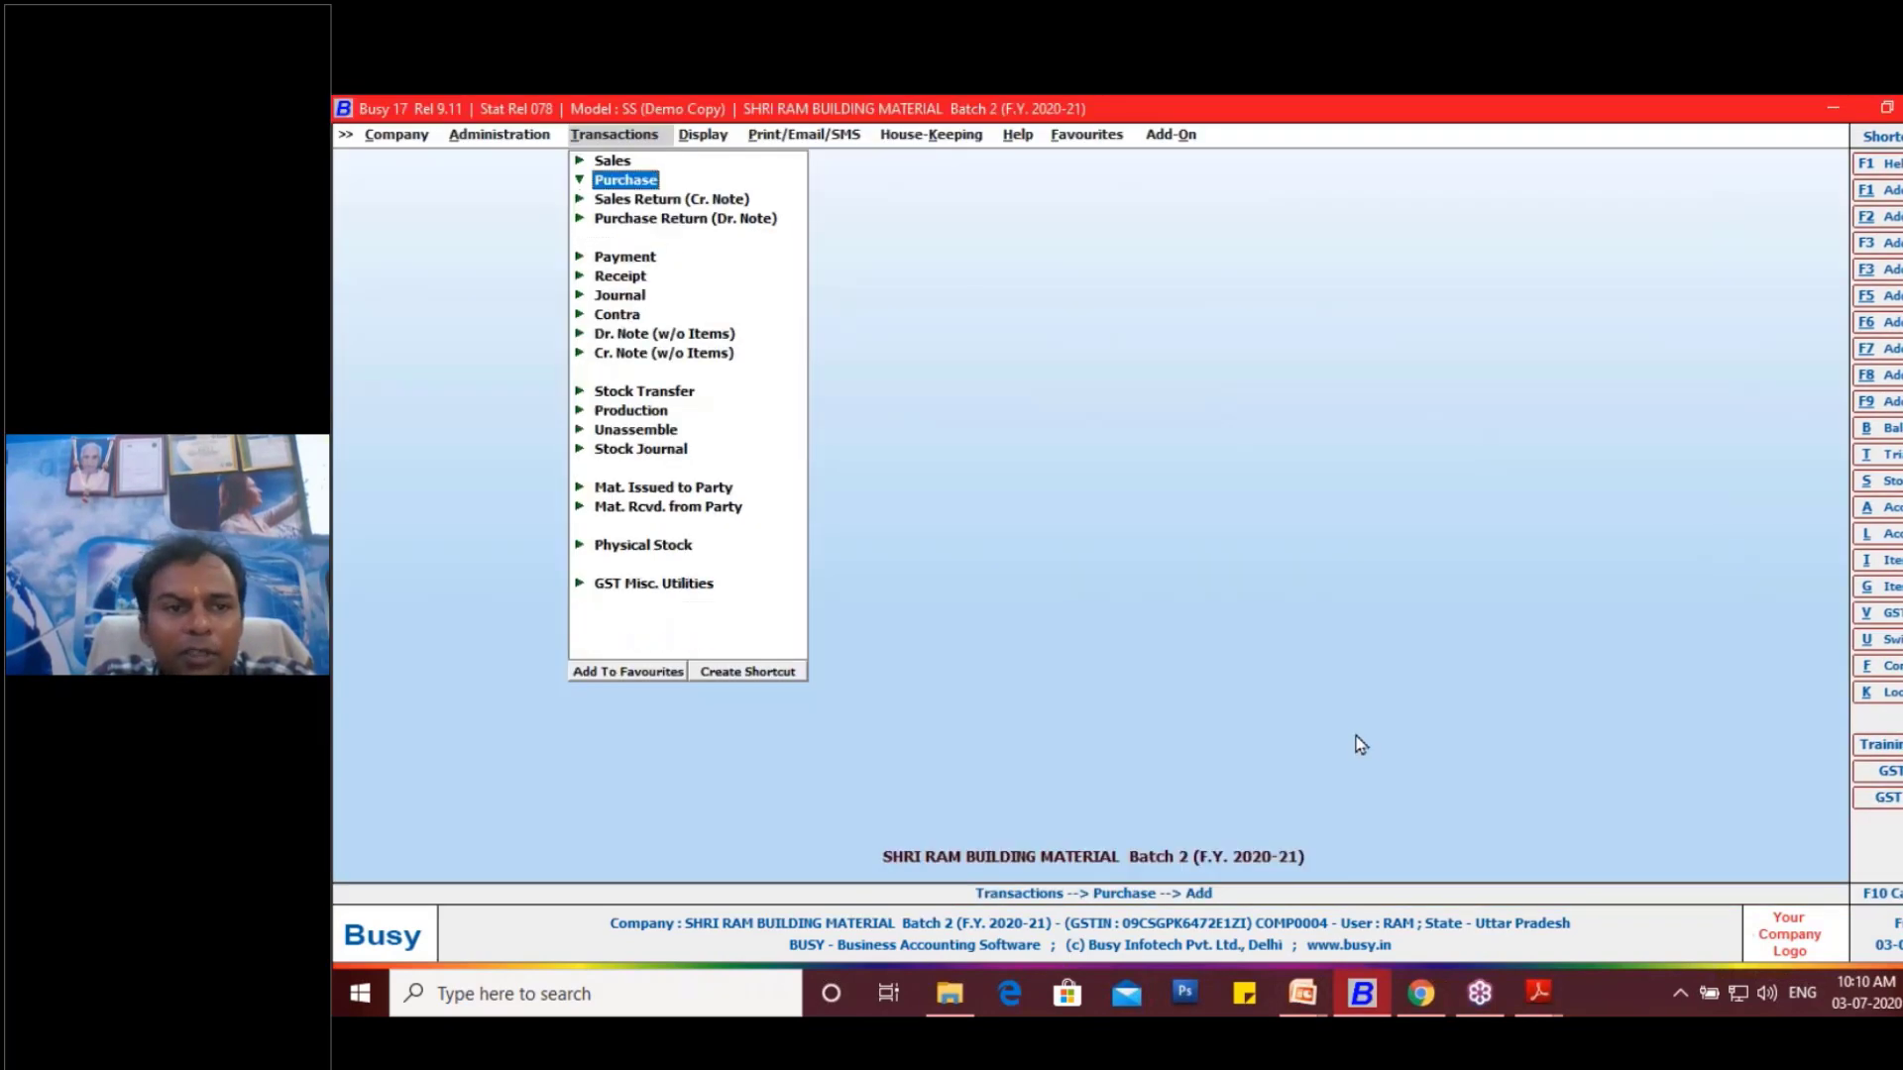
key(Escape)
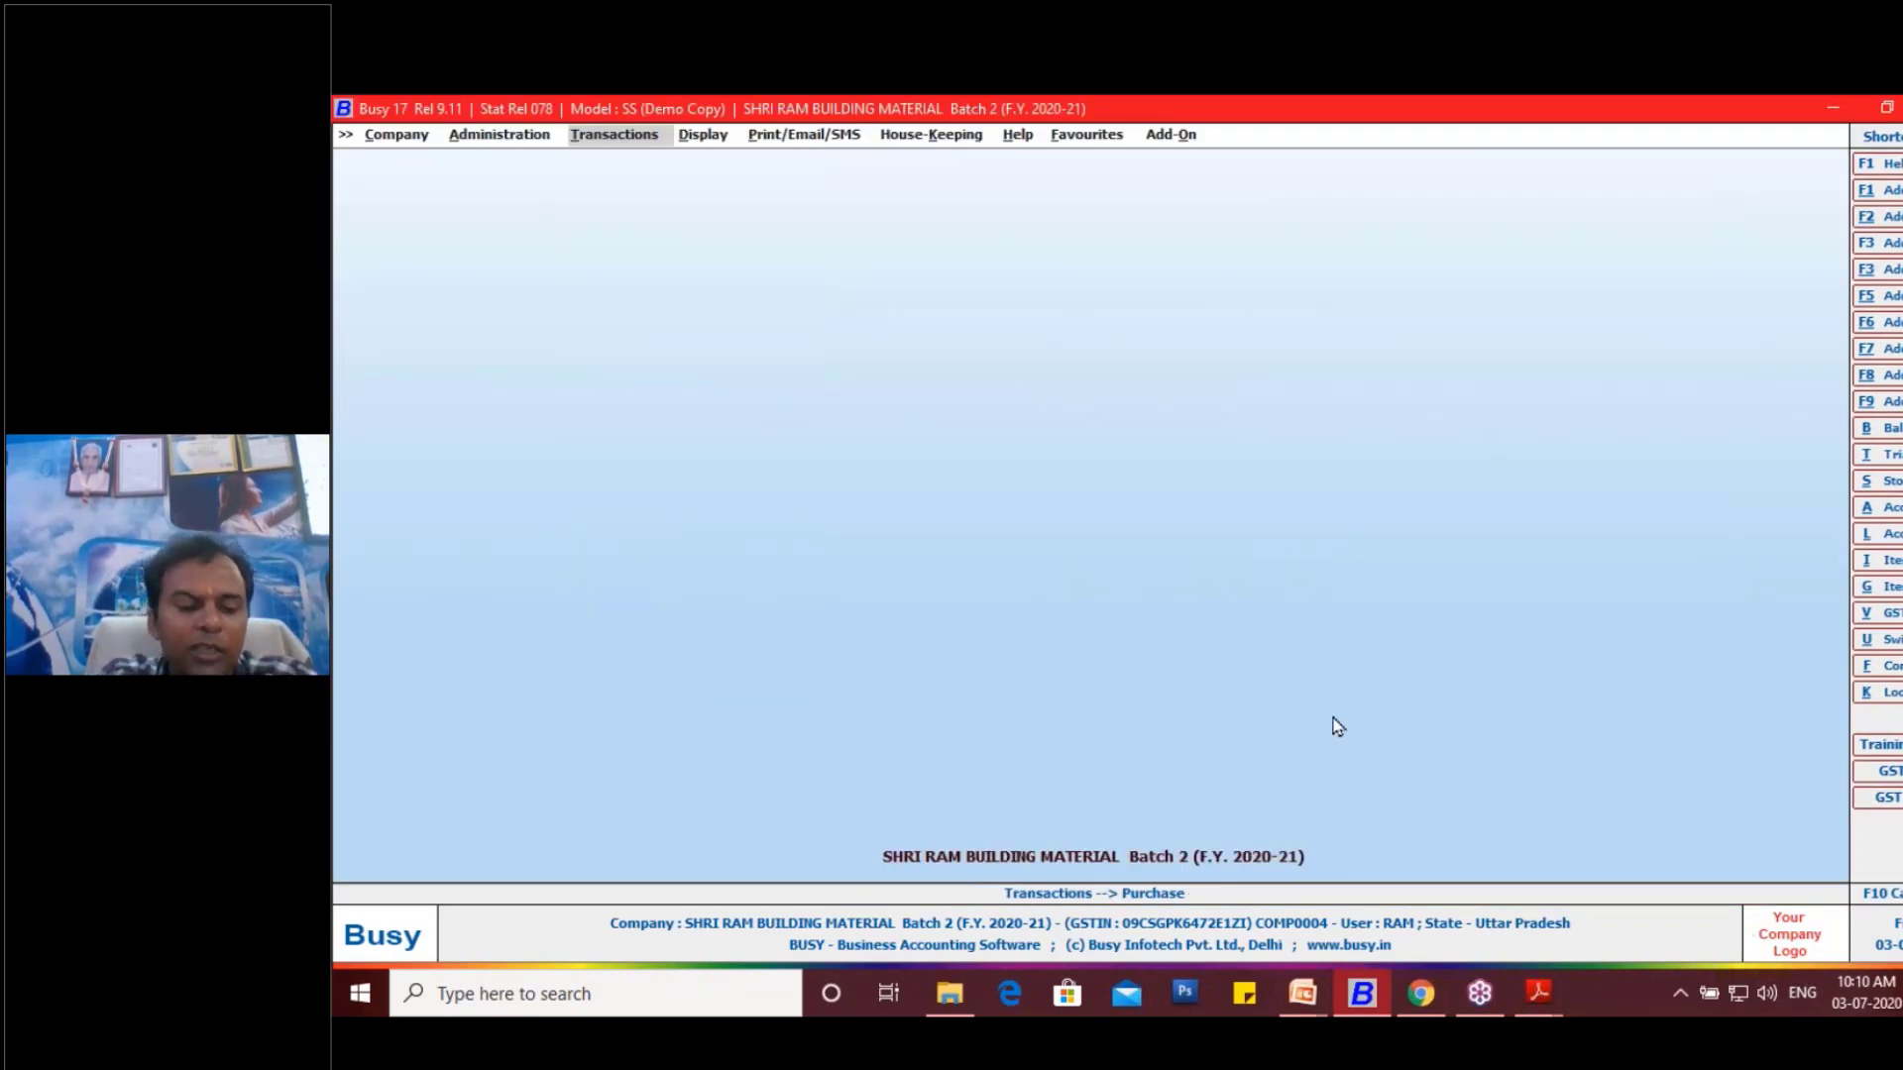
- Open the Vouchers Configuration to manage the voucher series
key(alt+f)
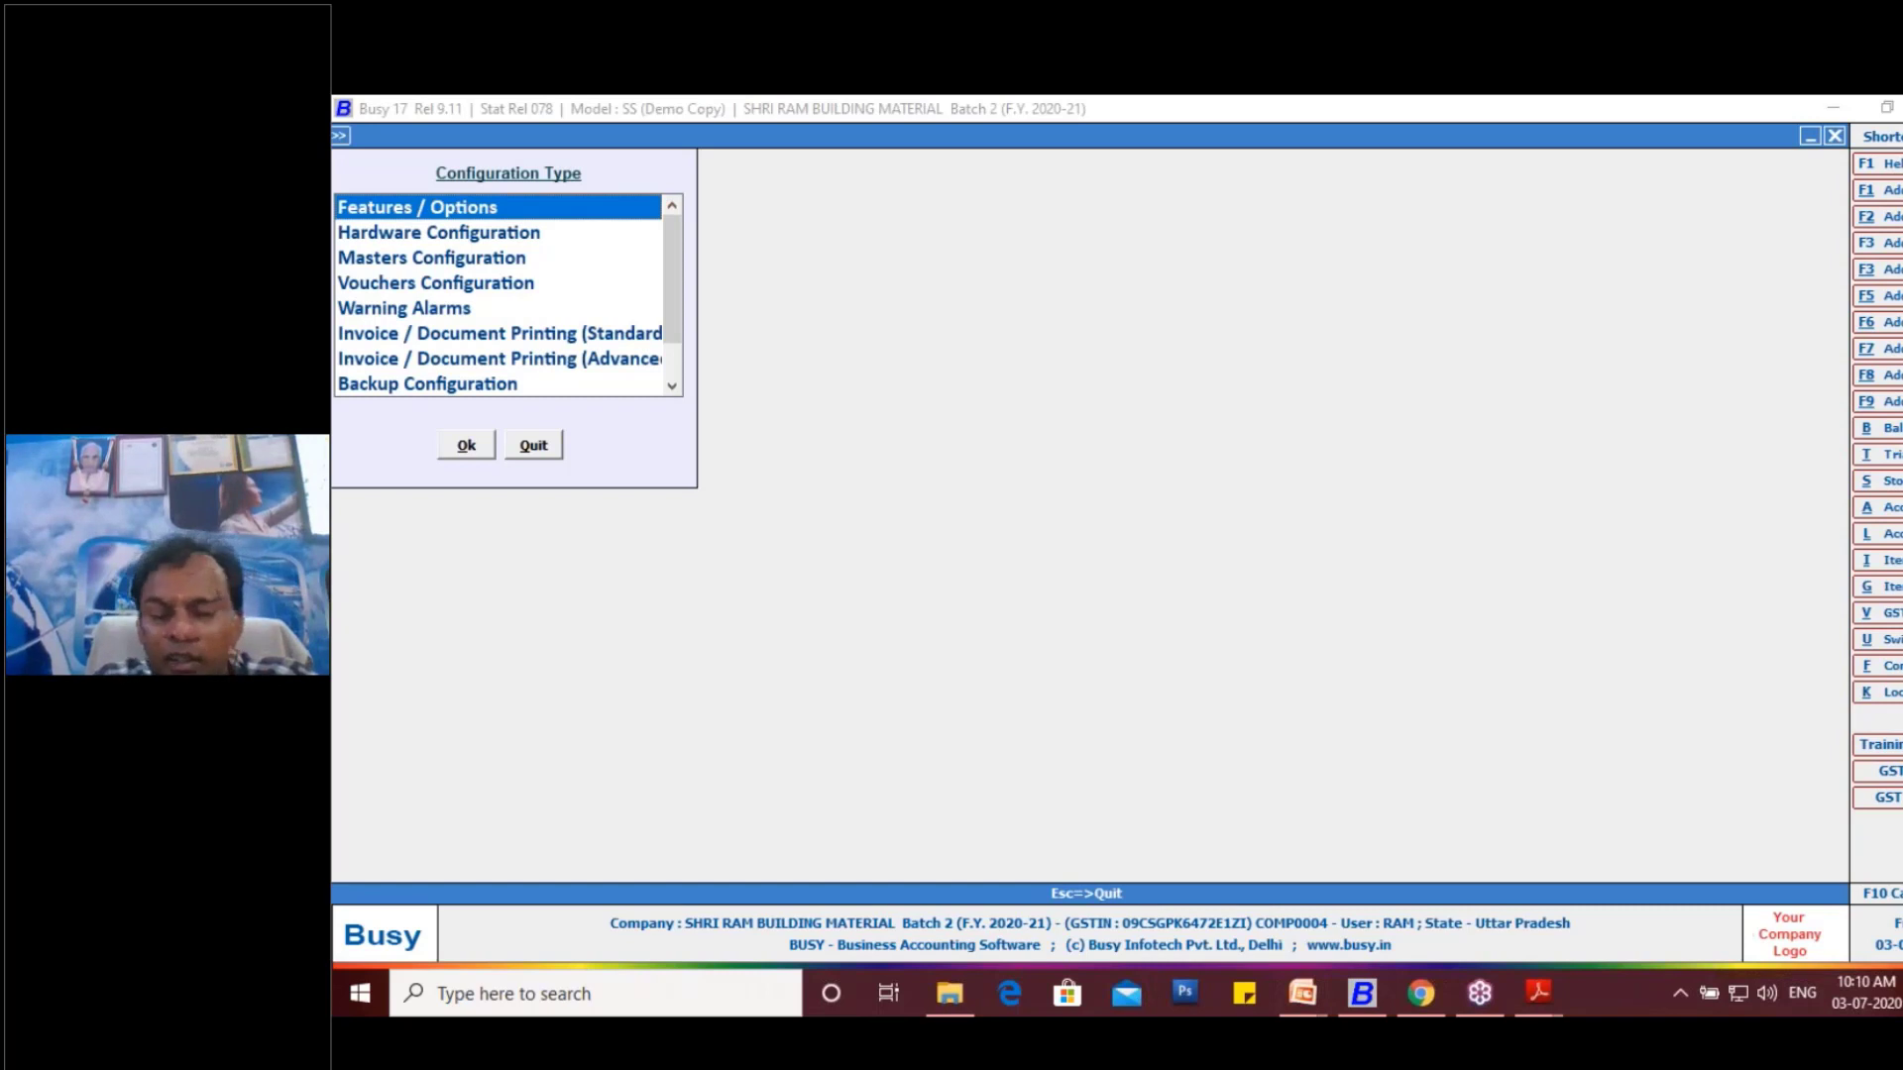
key(Down)
key(Down)
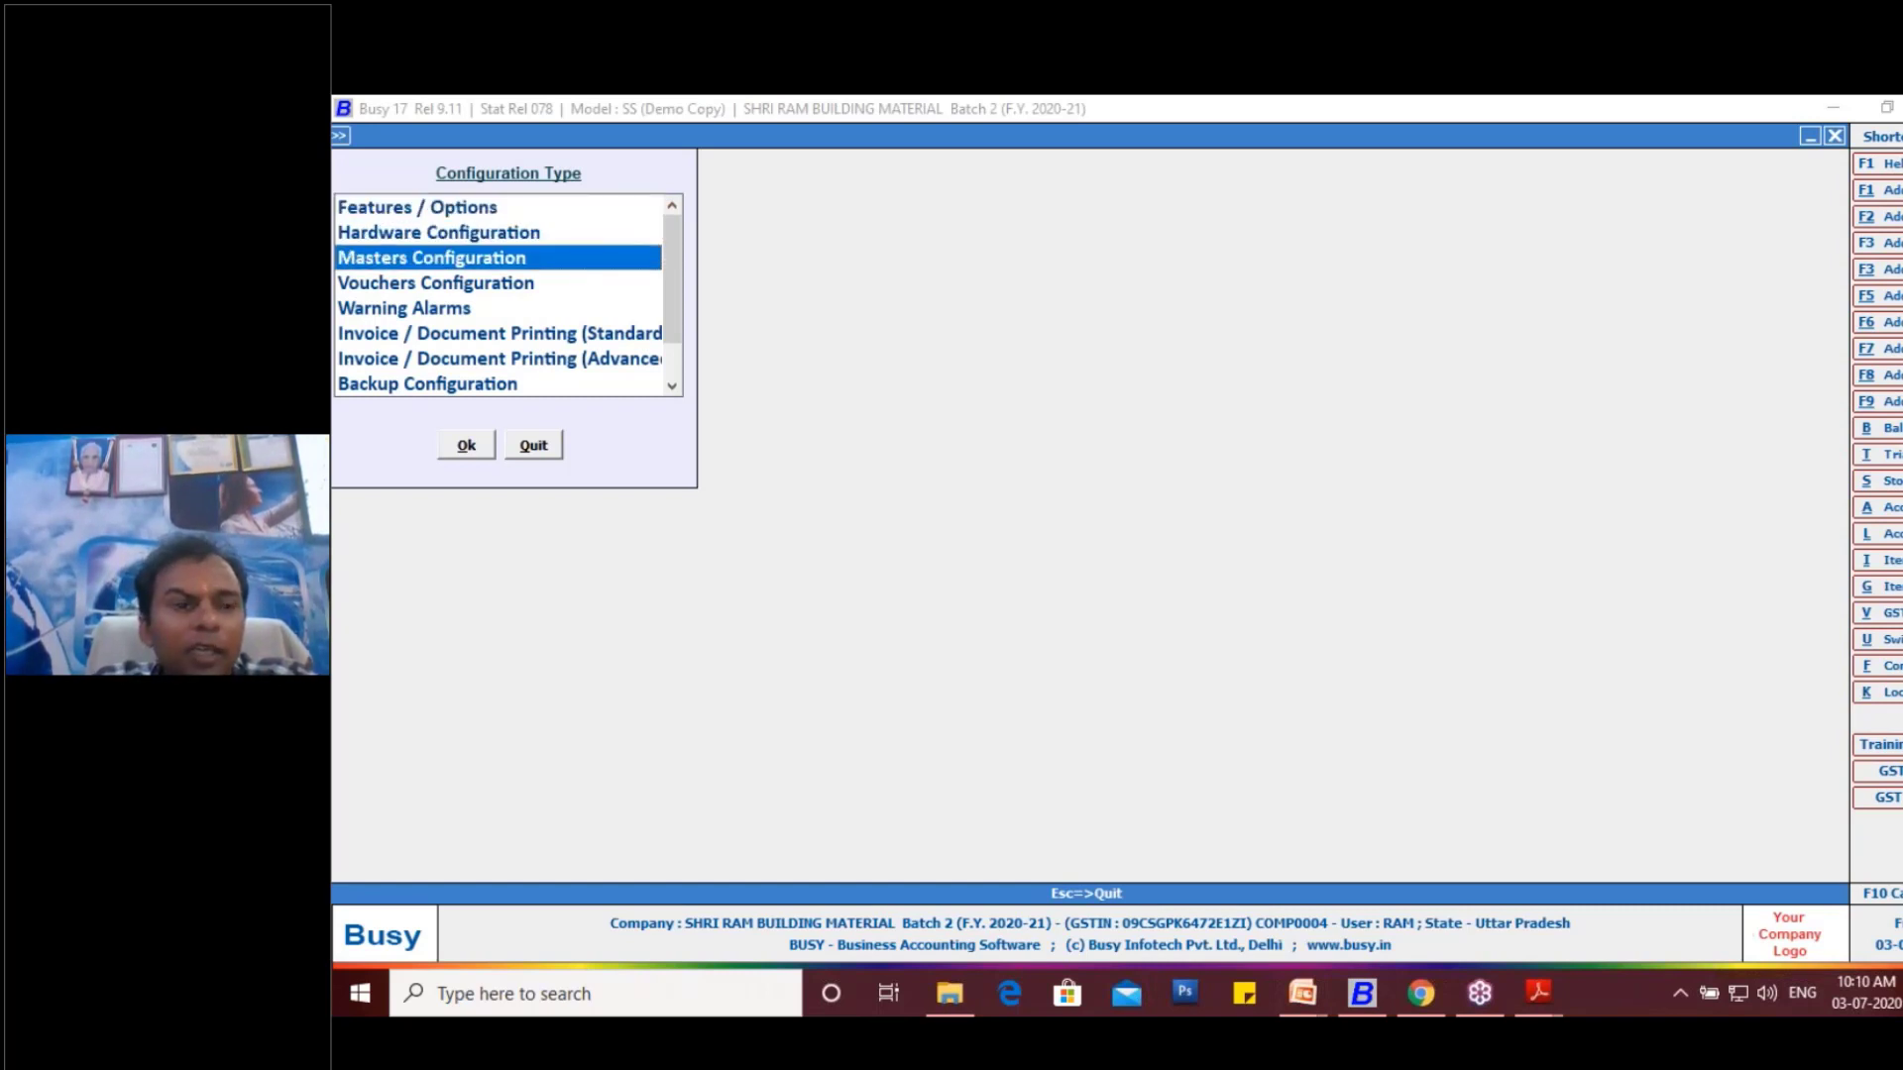
key(Down)
key(Return)
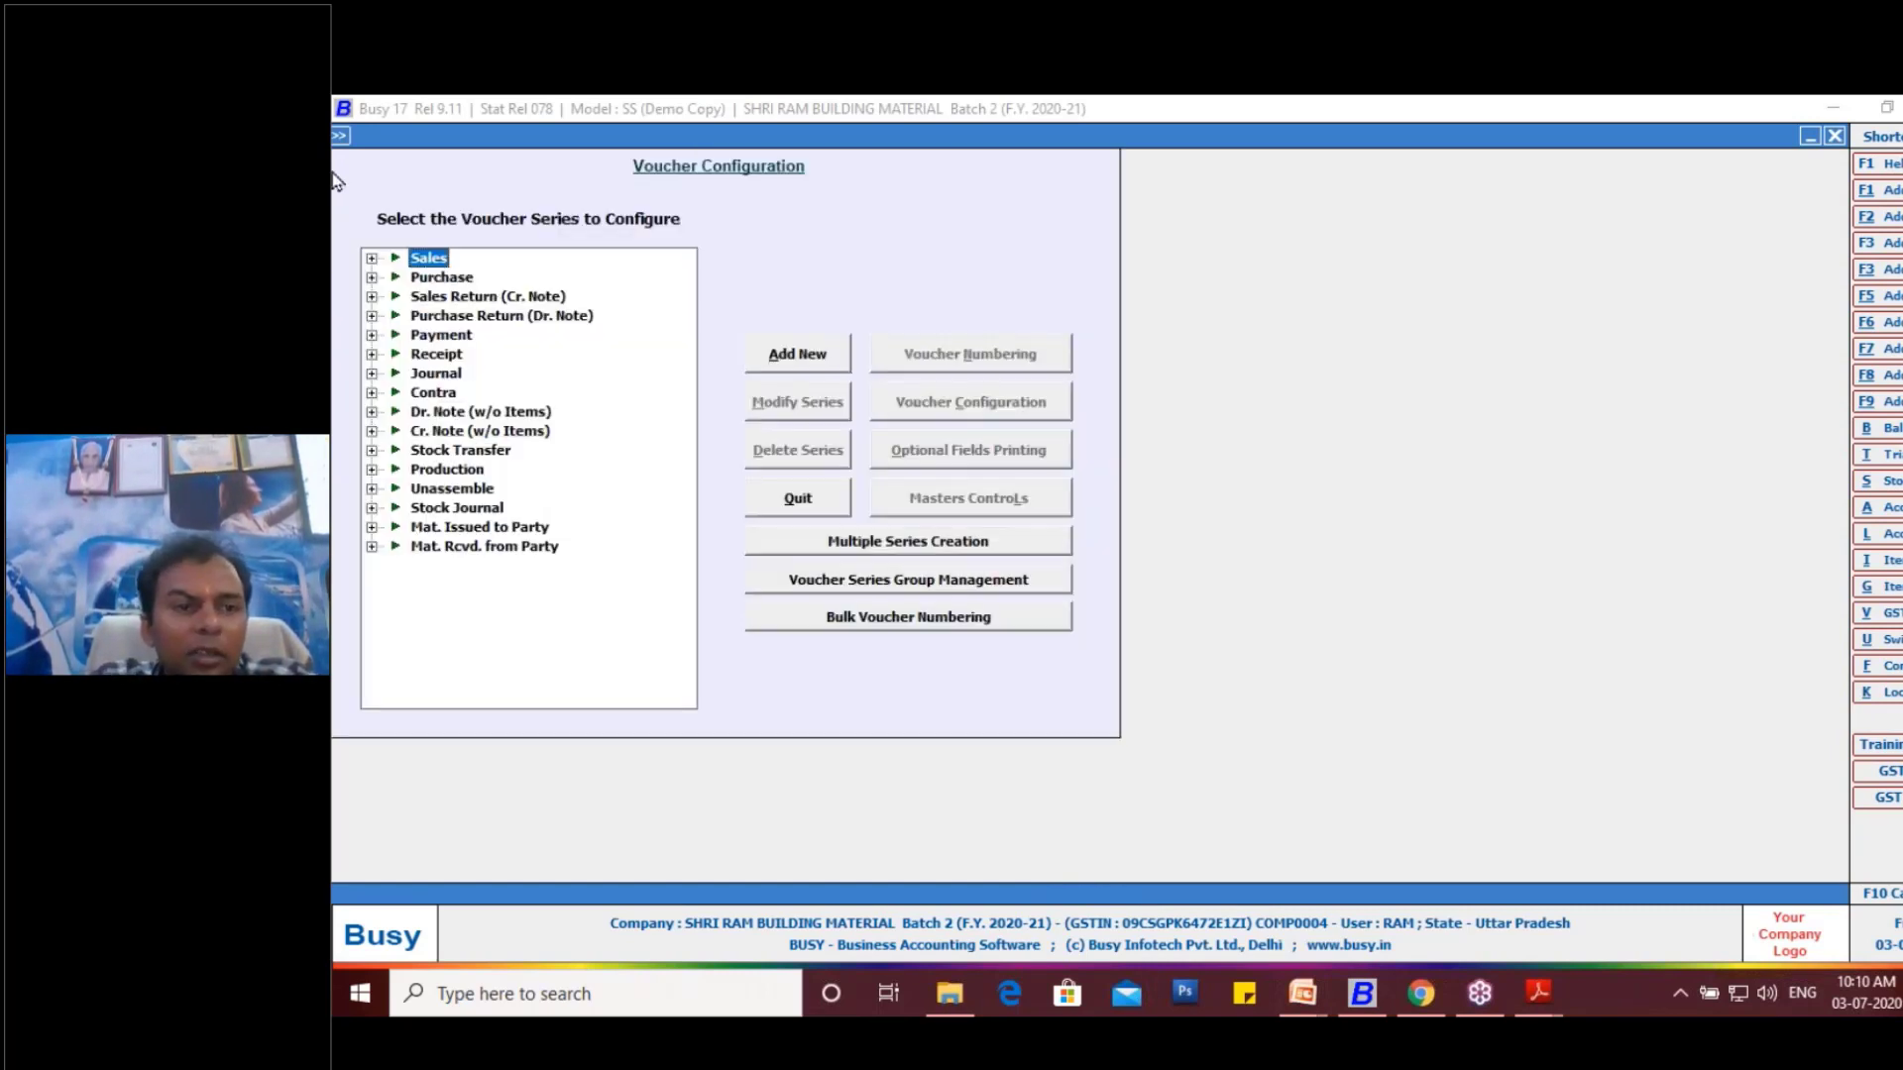
- Open the Main series of the Sales voucher type for modification
click(371, 258)
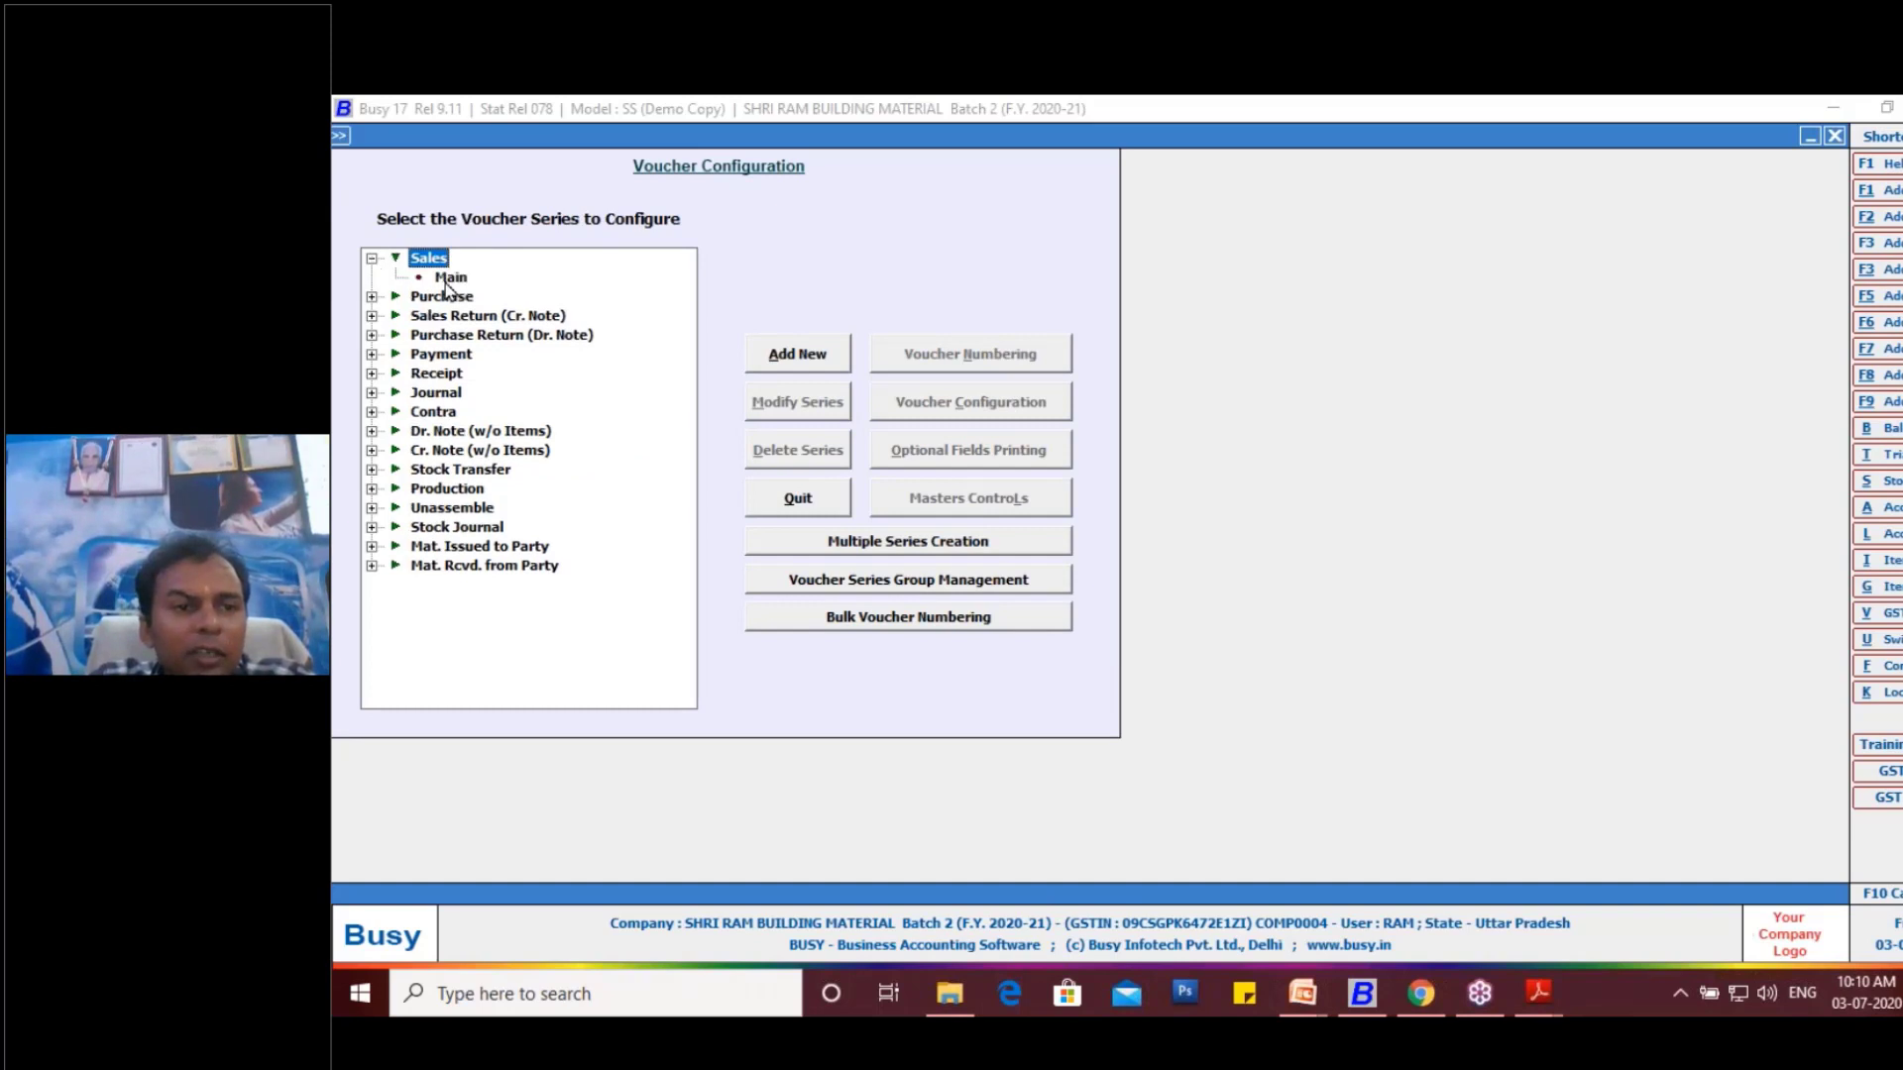
click(451, 279)
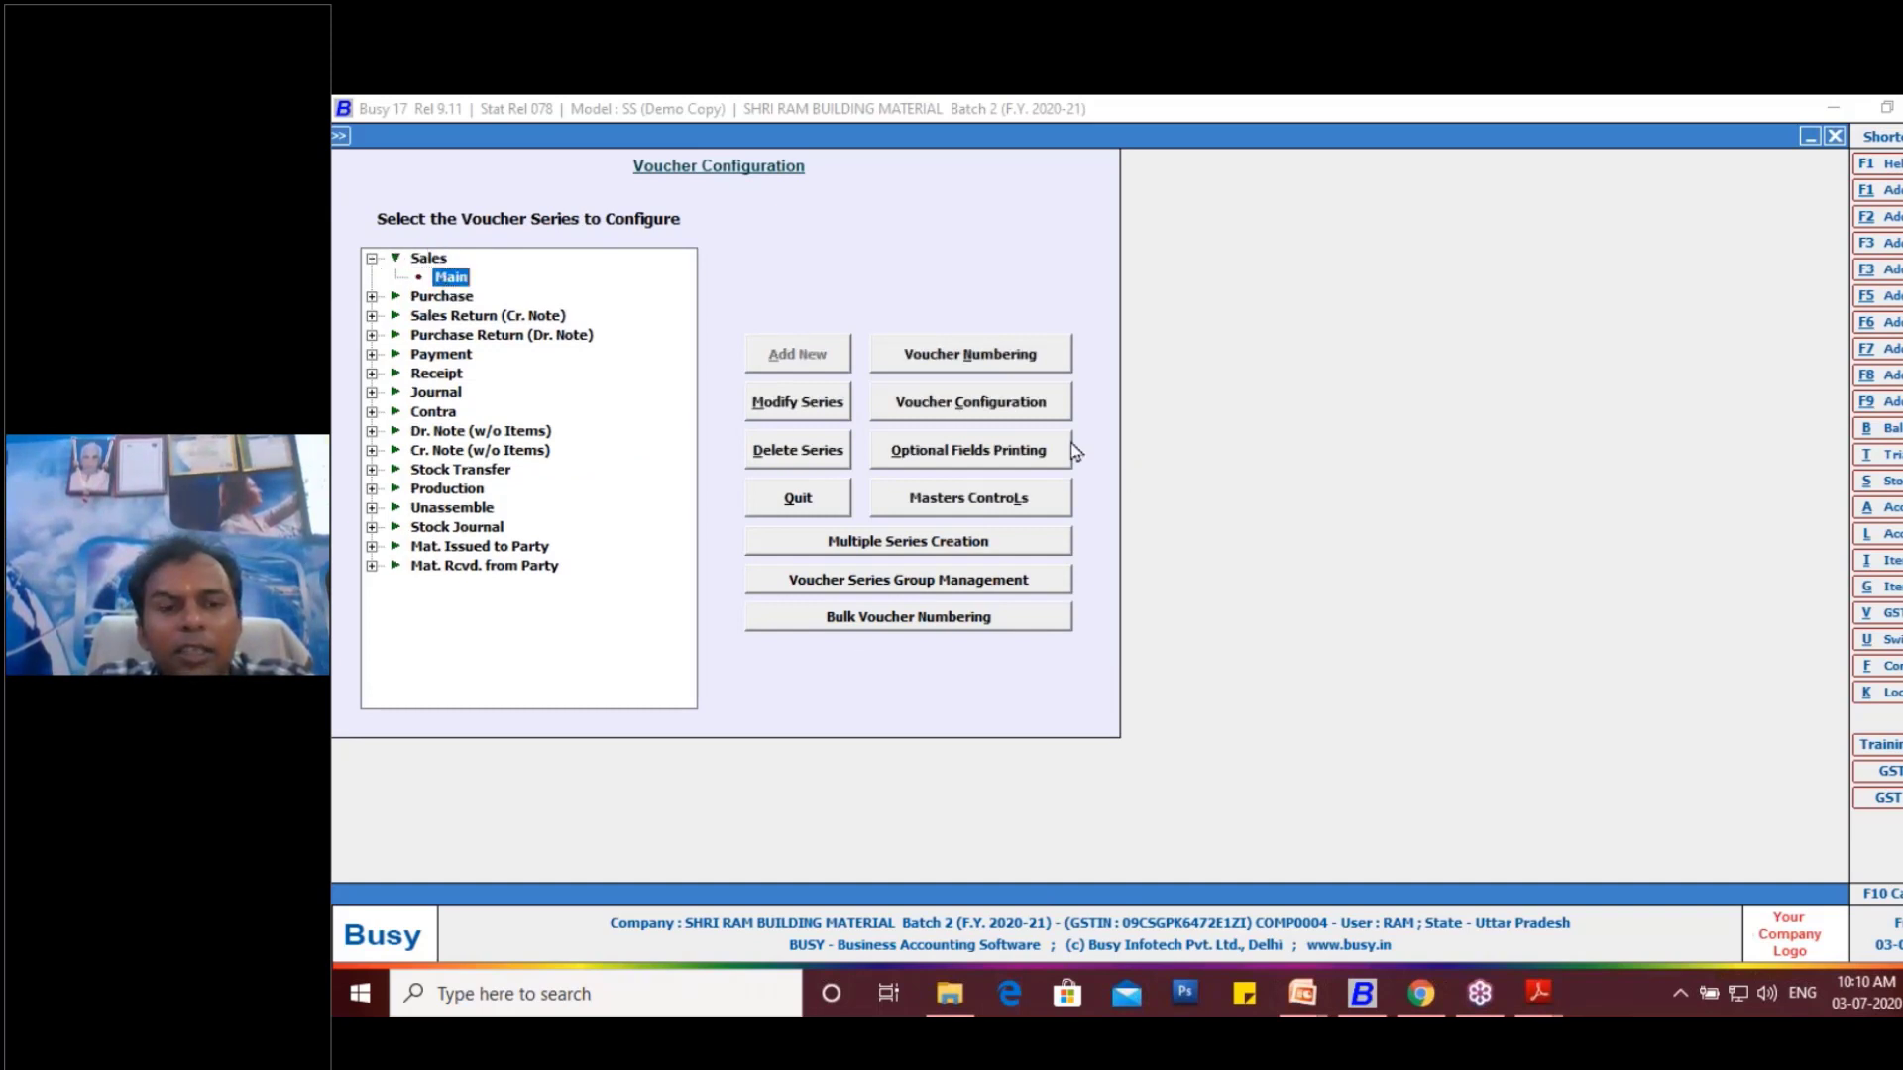
click(825, 406)
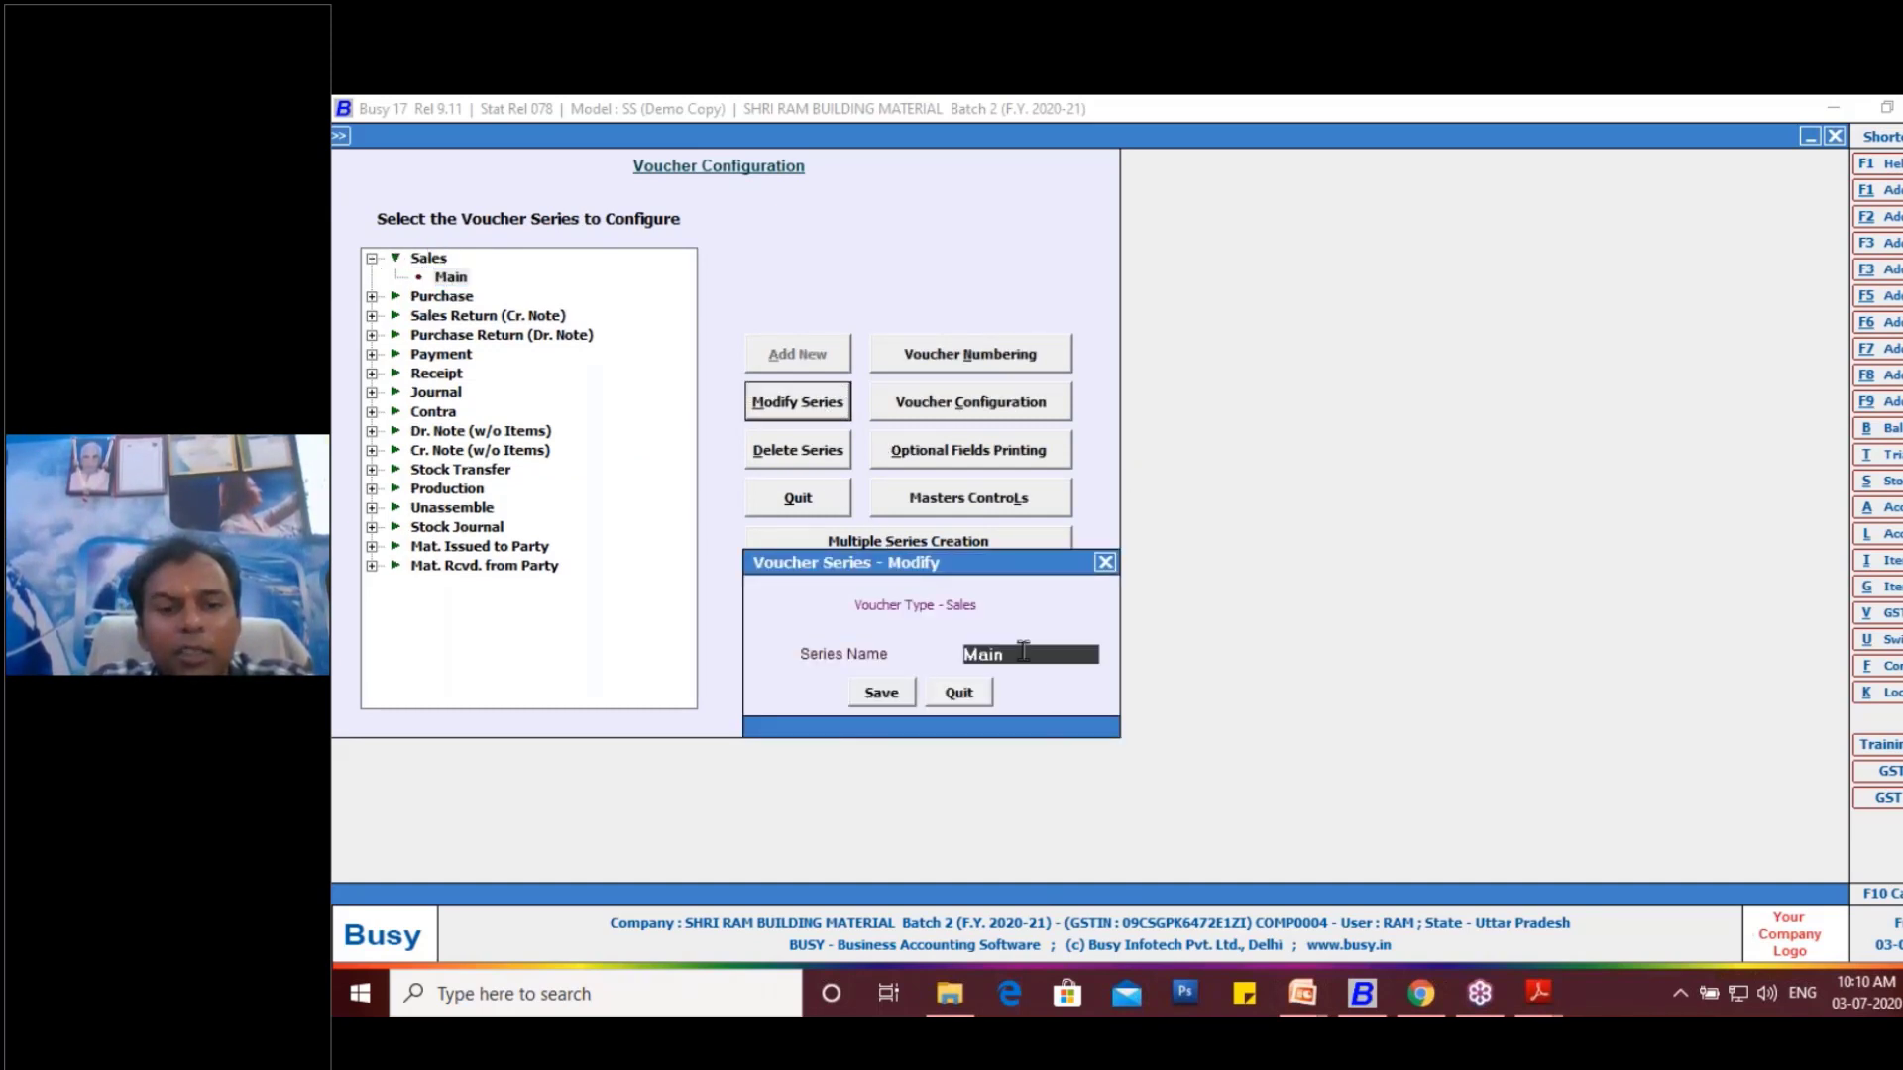
text(ma)
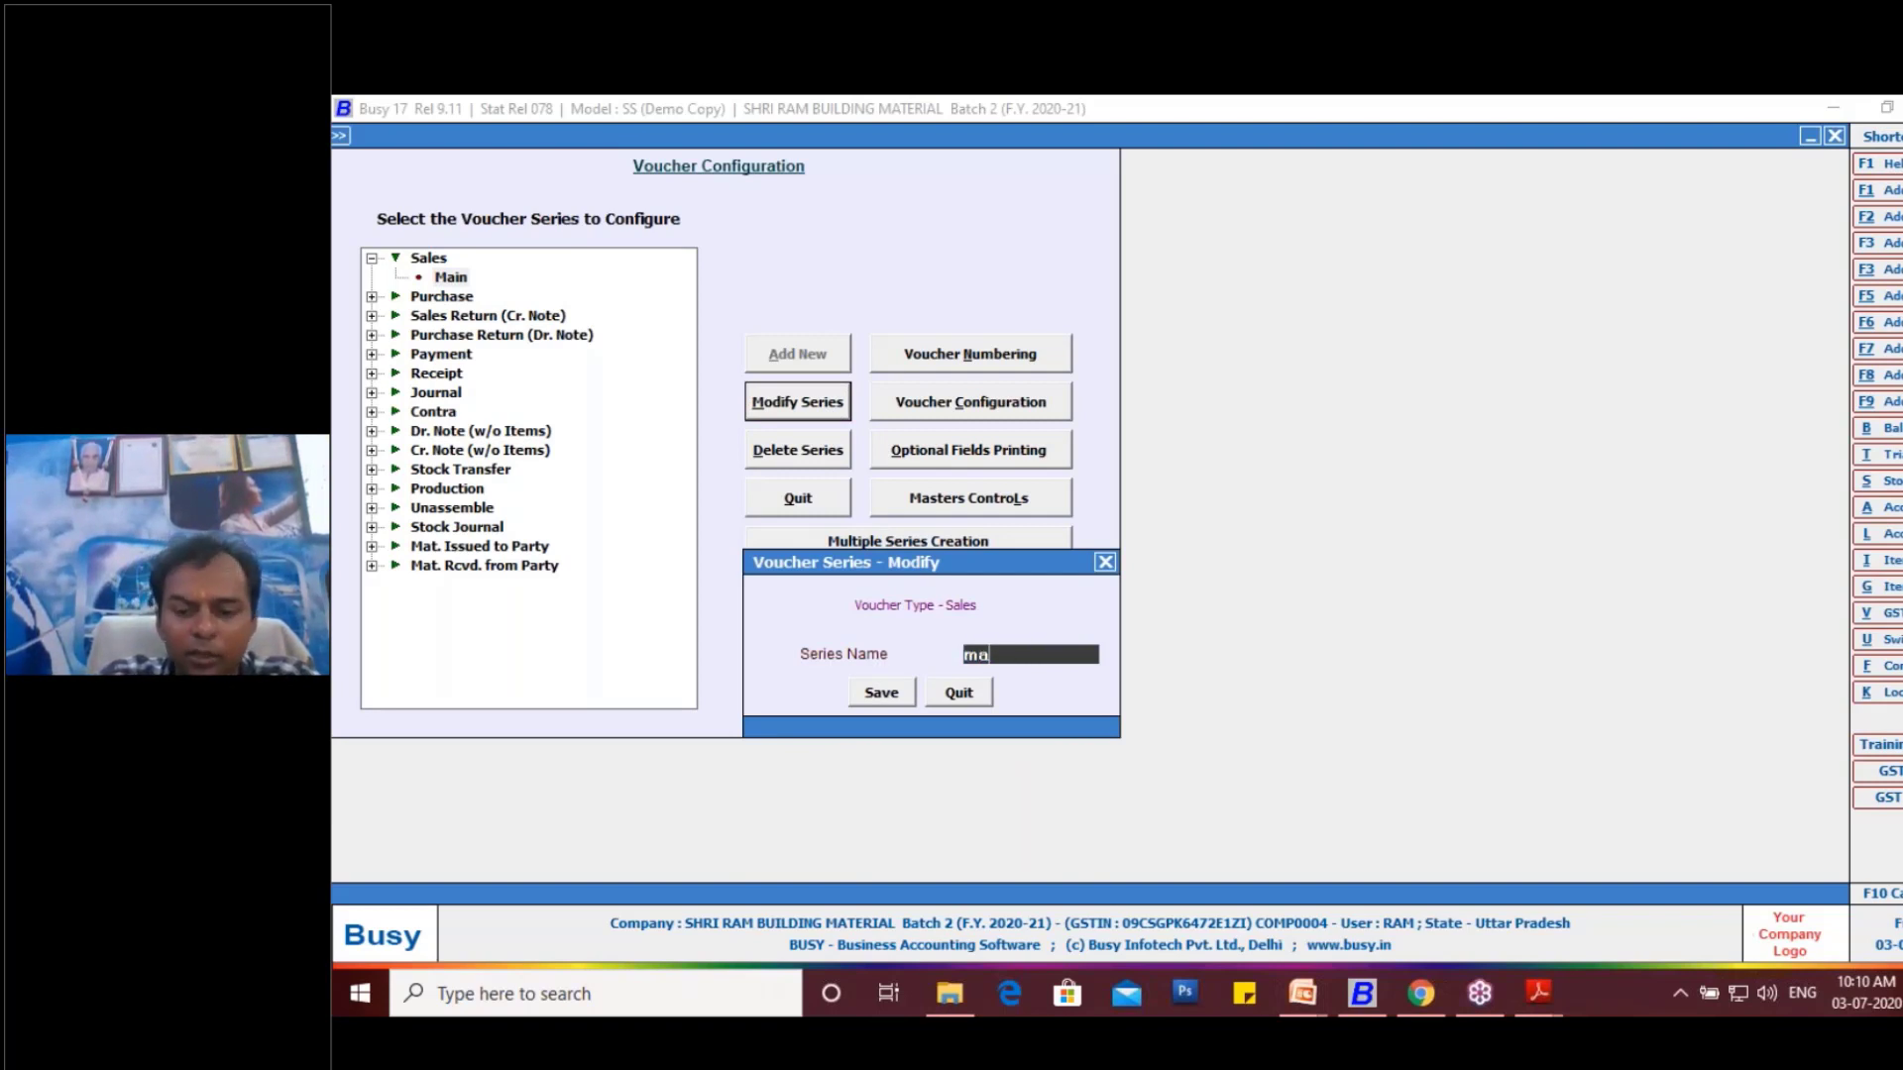
key(BackSpace)
text(GAT)
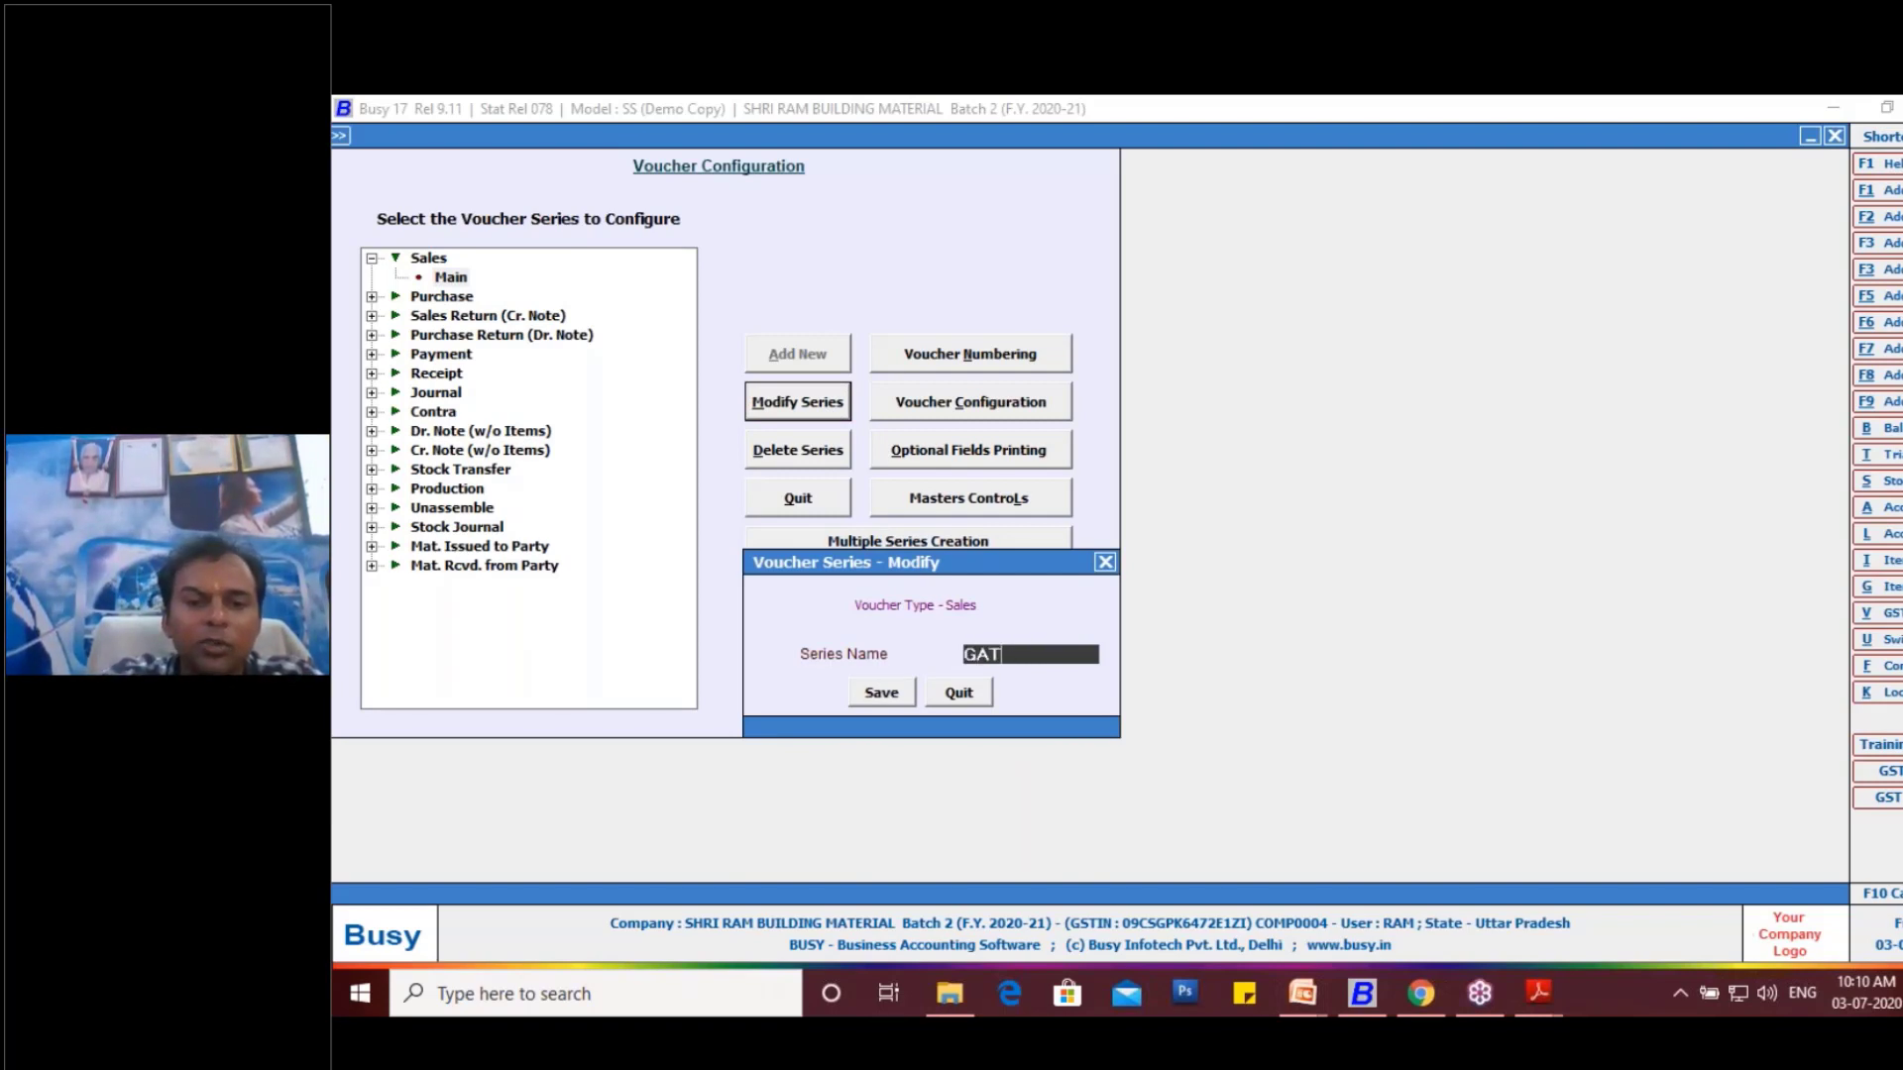
key(BackSpace)
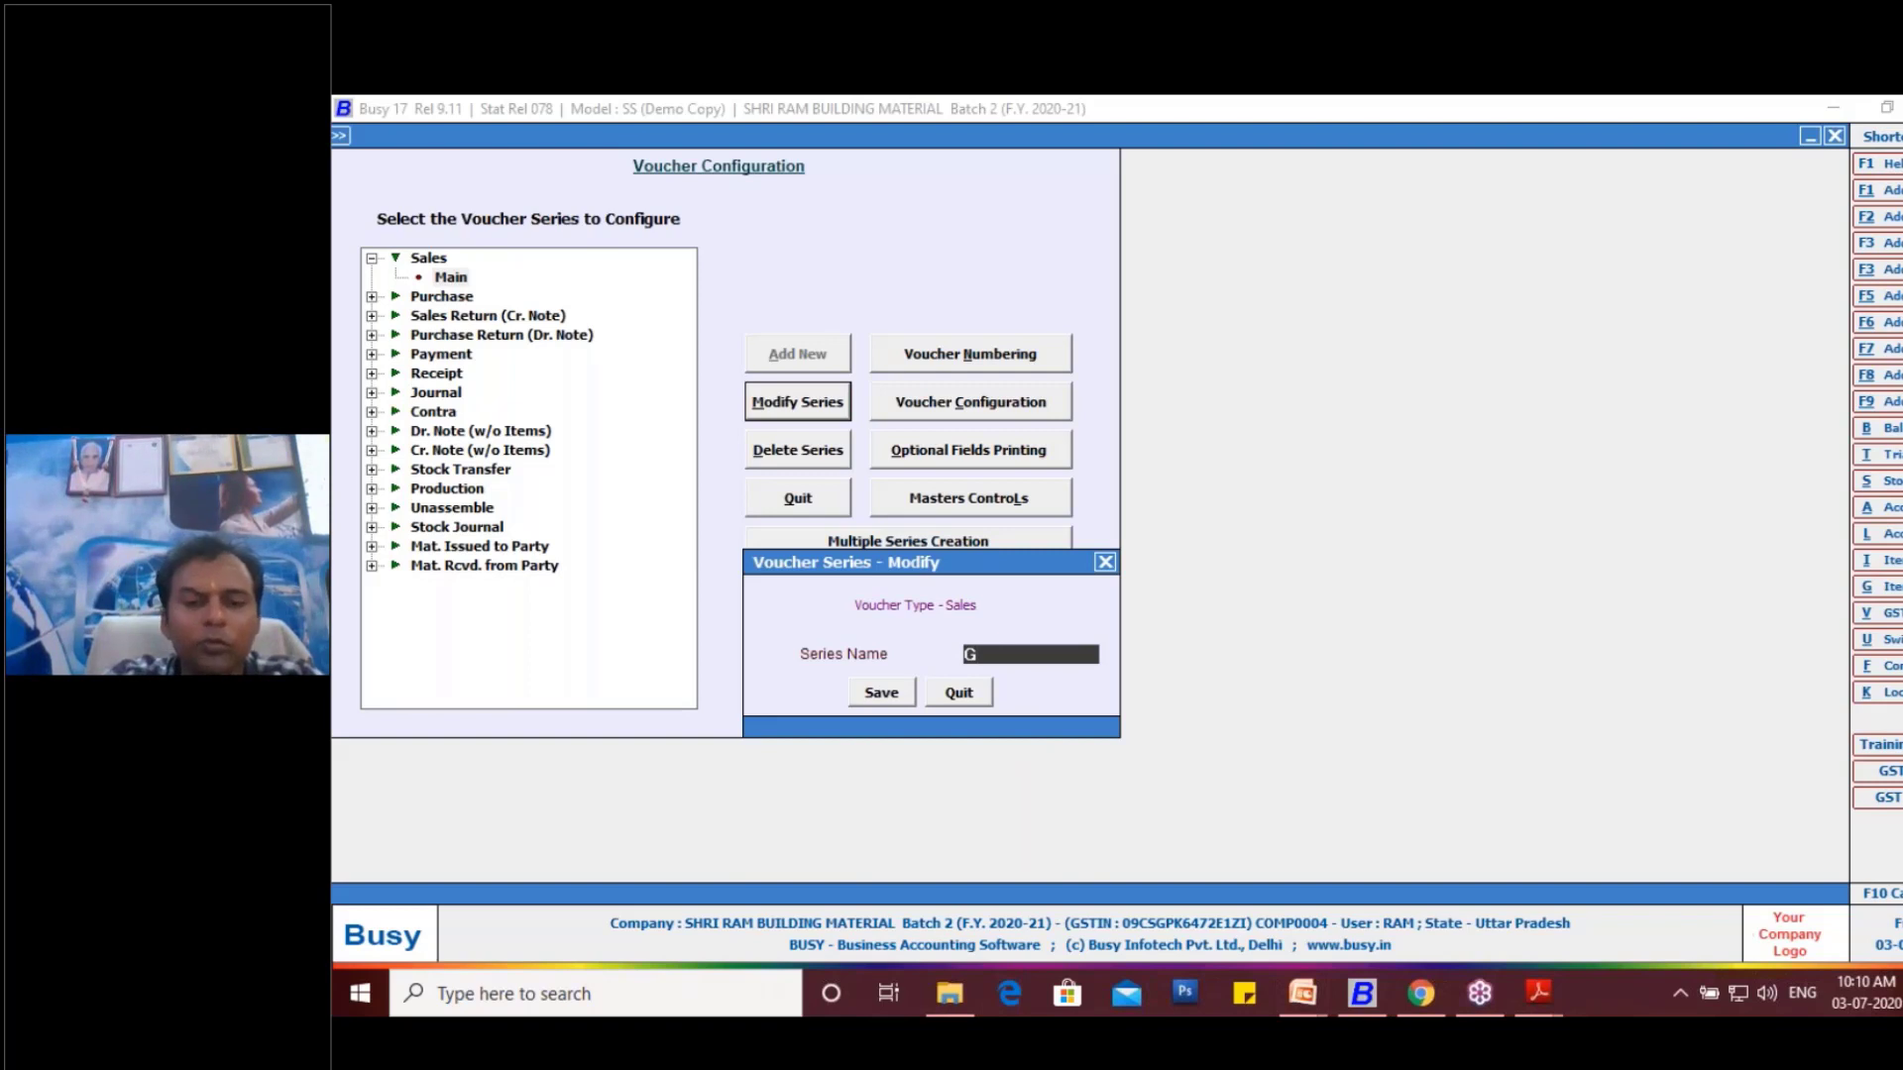
text(ST)
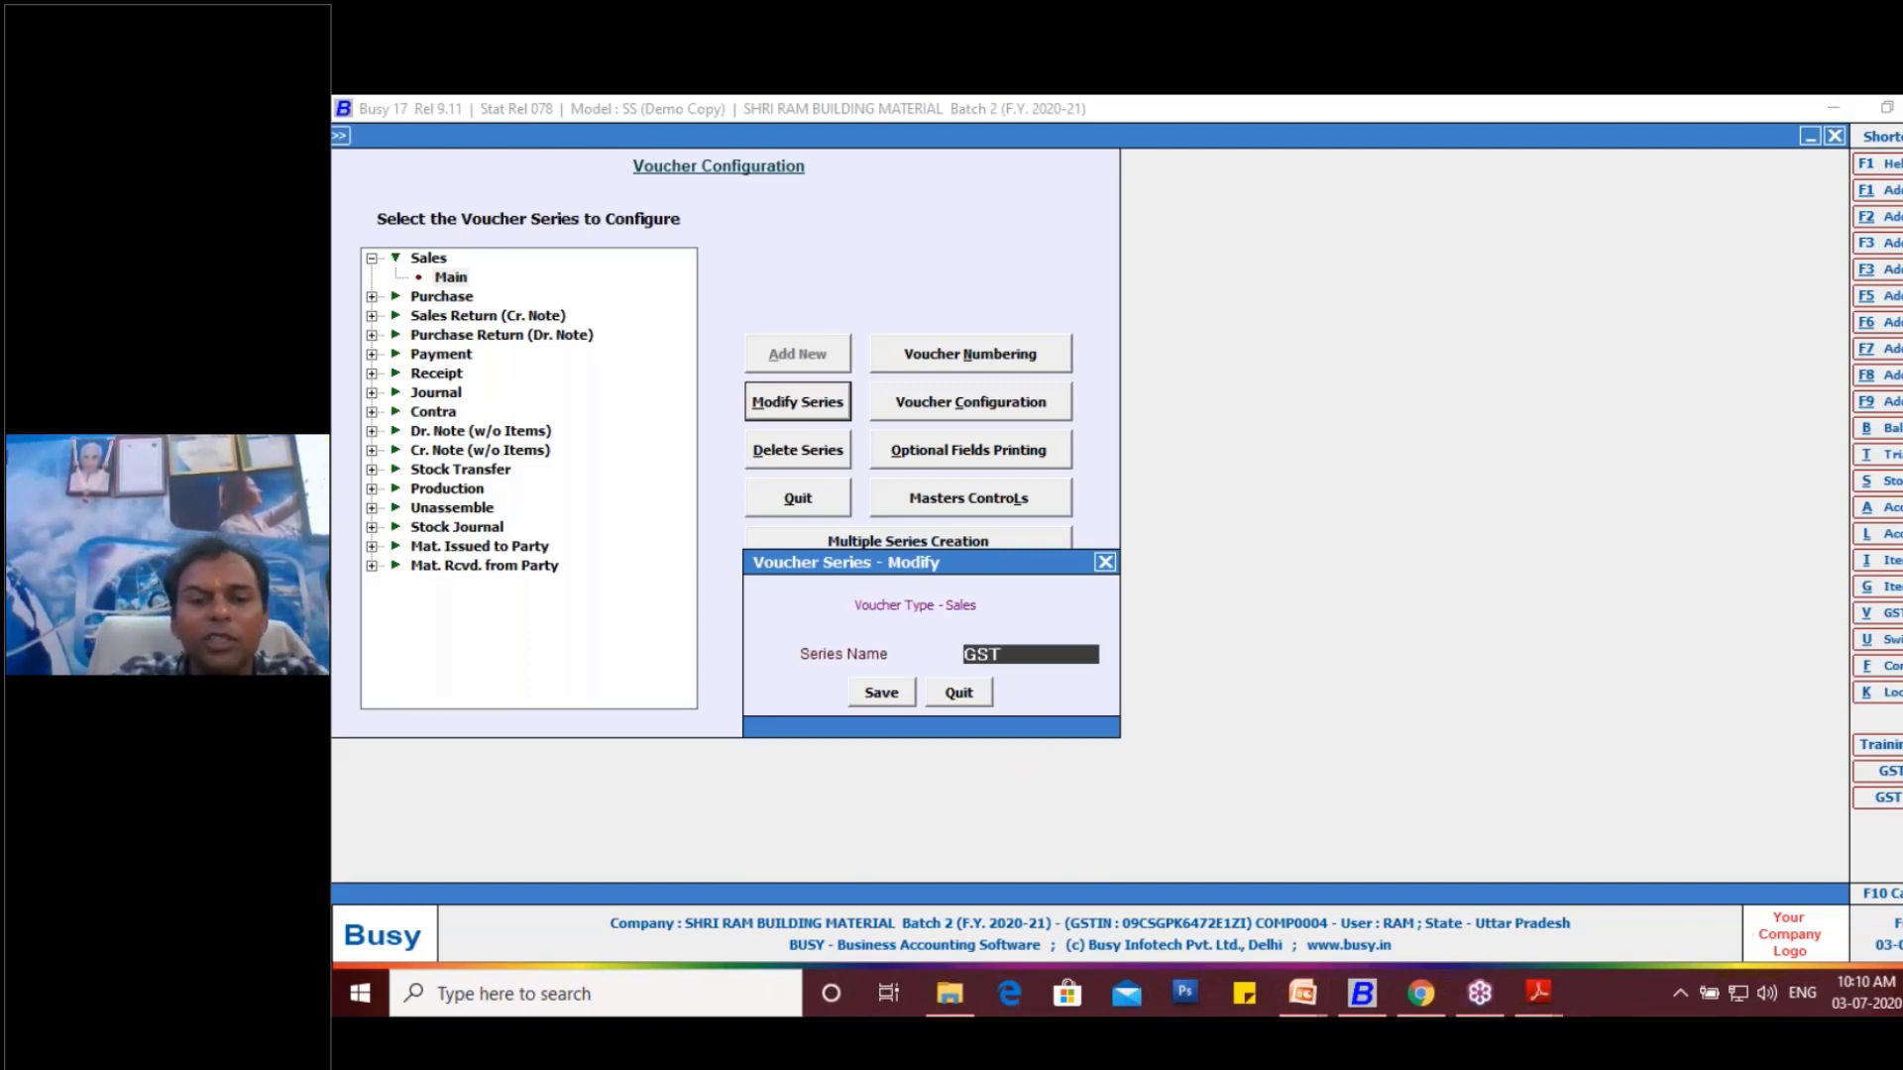
key(BackSpace)
key(BackSpace)
key(BackSpace)
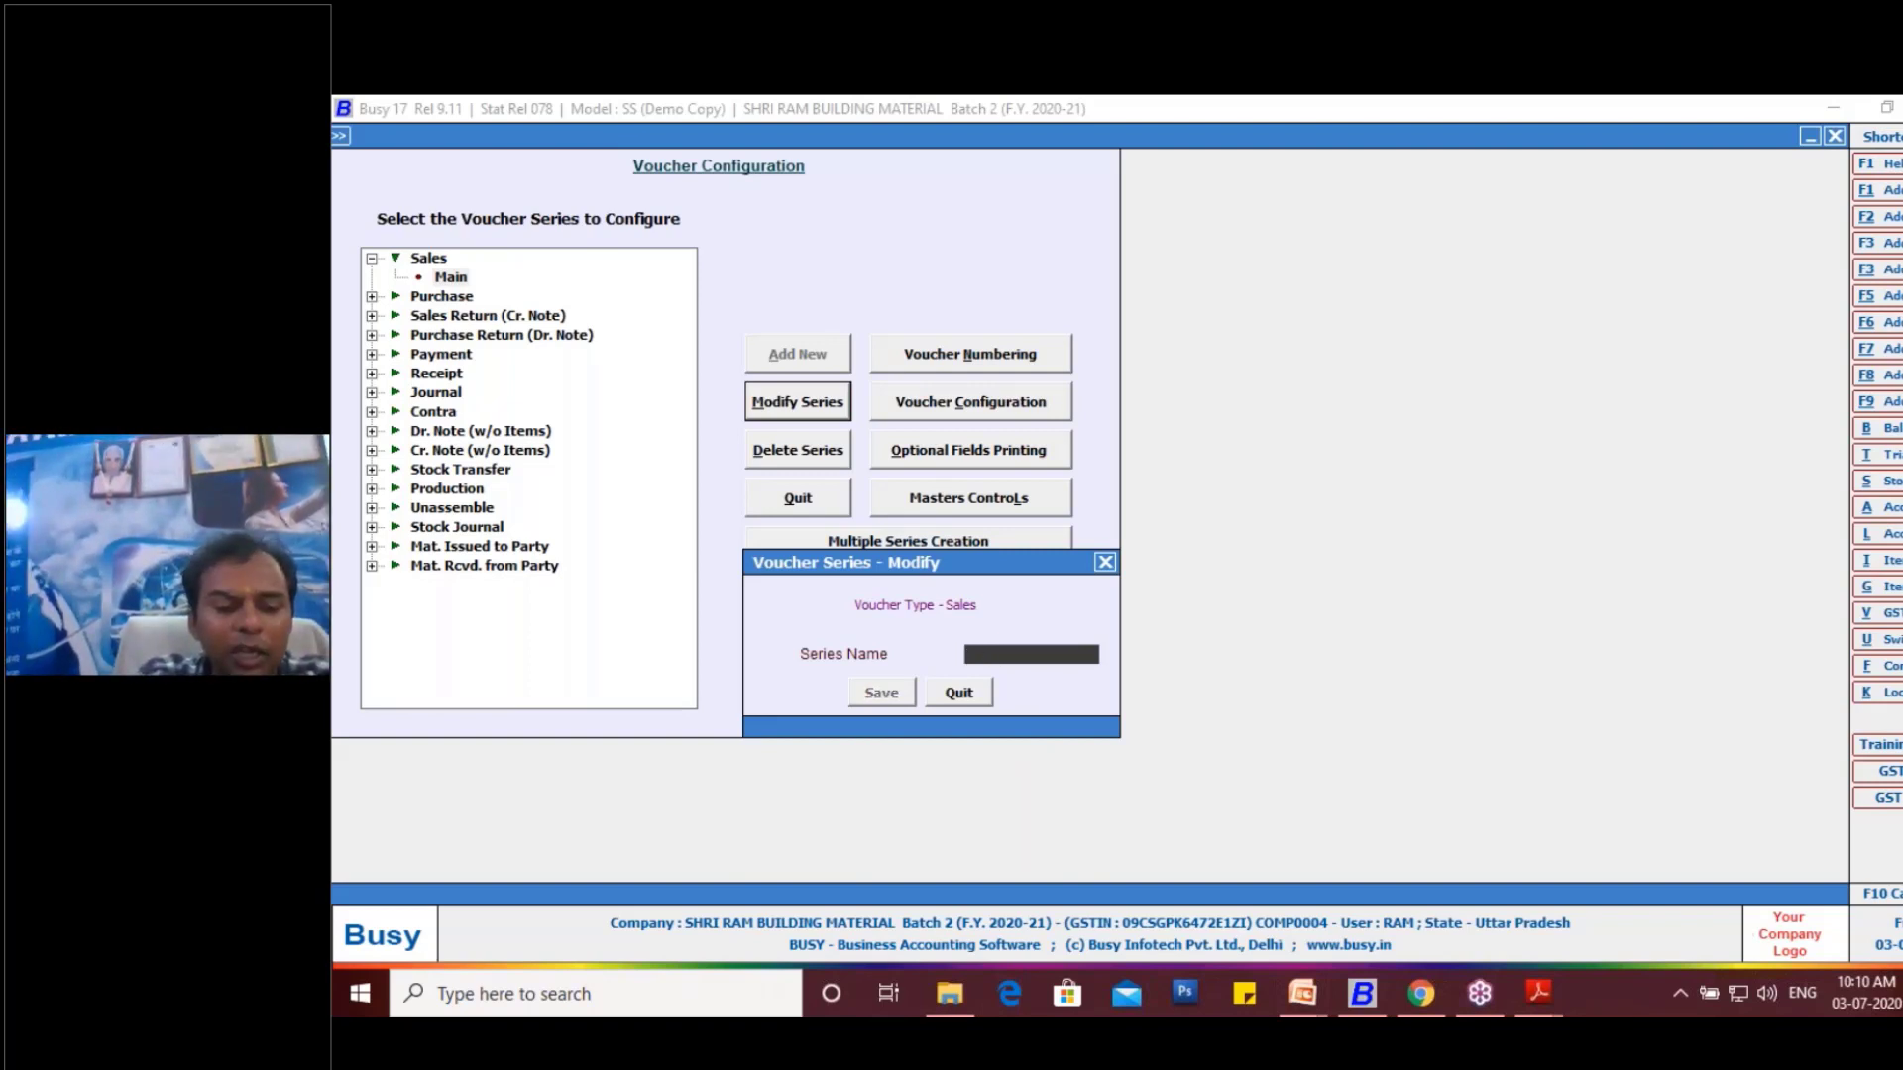
- Rename the Main sales series as B2C and save it
text(B2C)
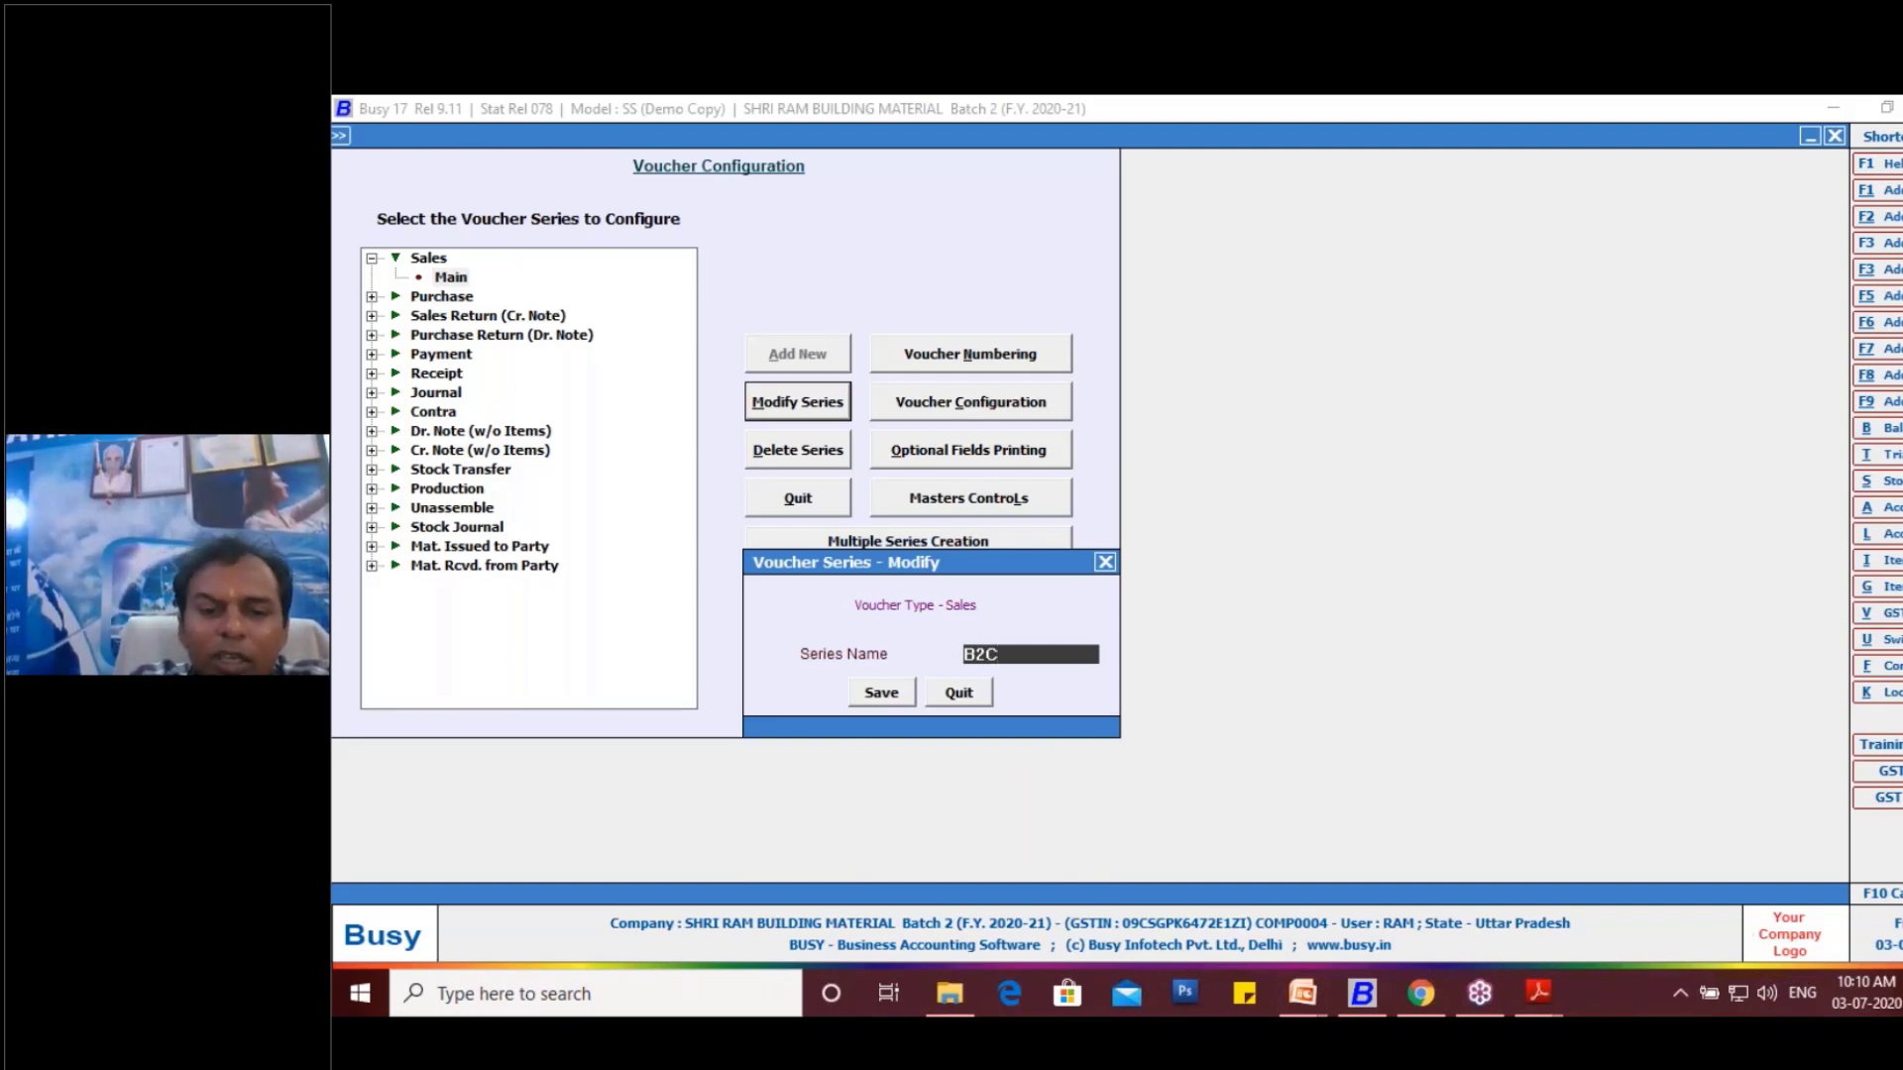
click(892, 696)
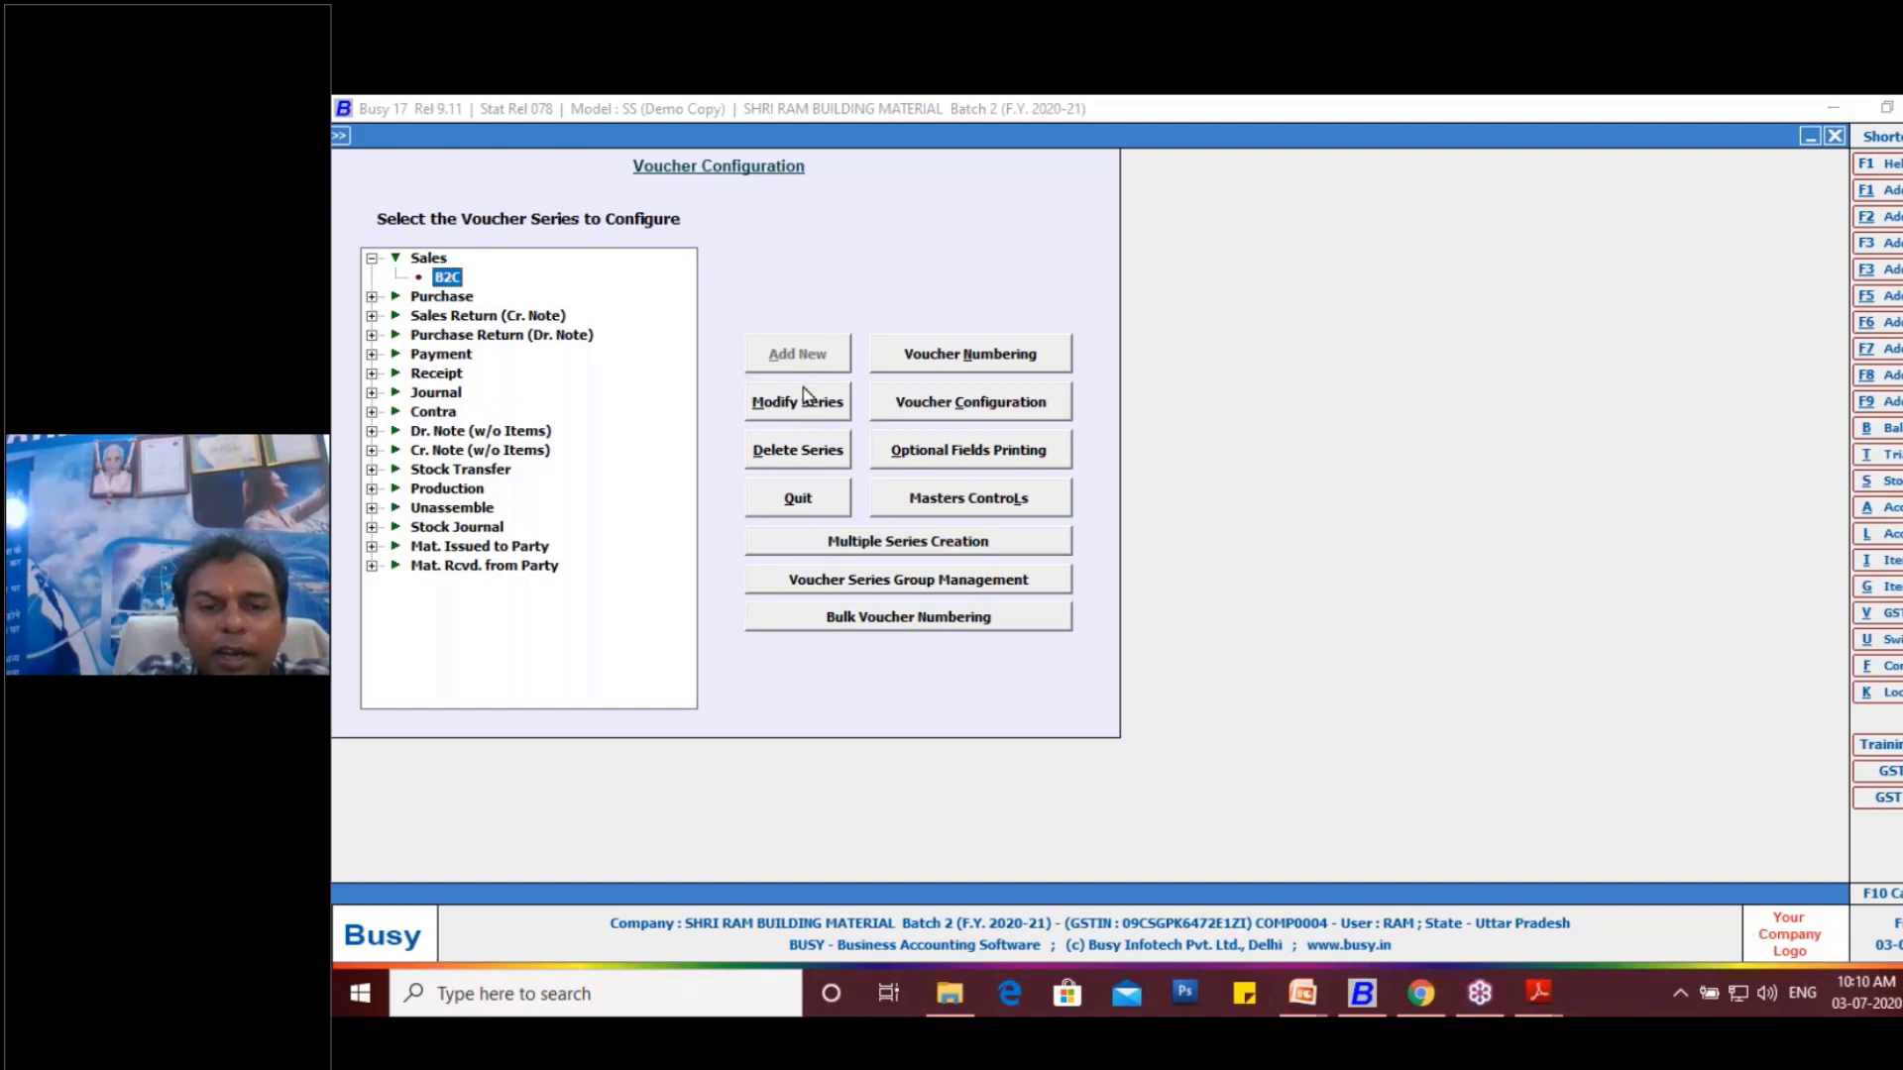
- Add a new voucher series named B2B under Sales
click(432, 262)
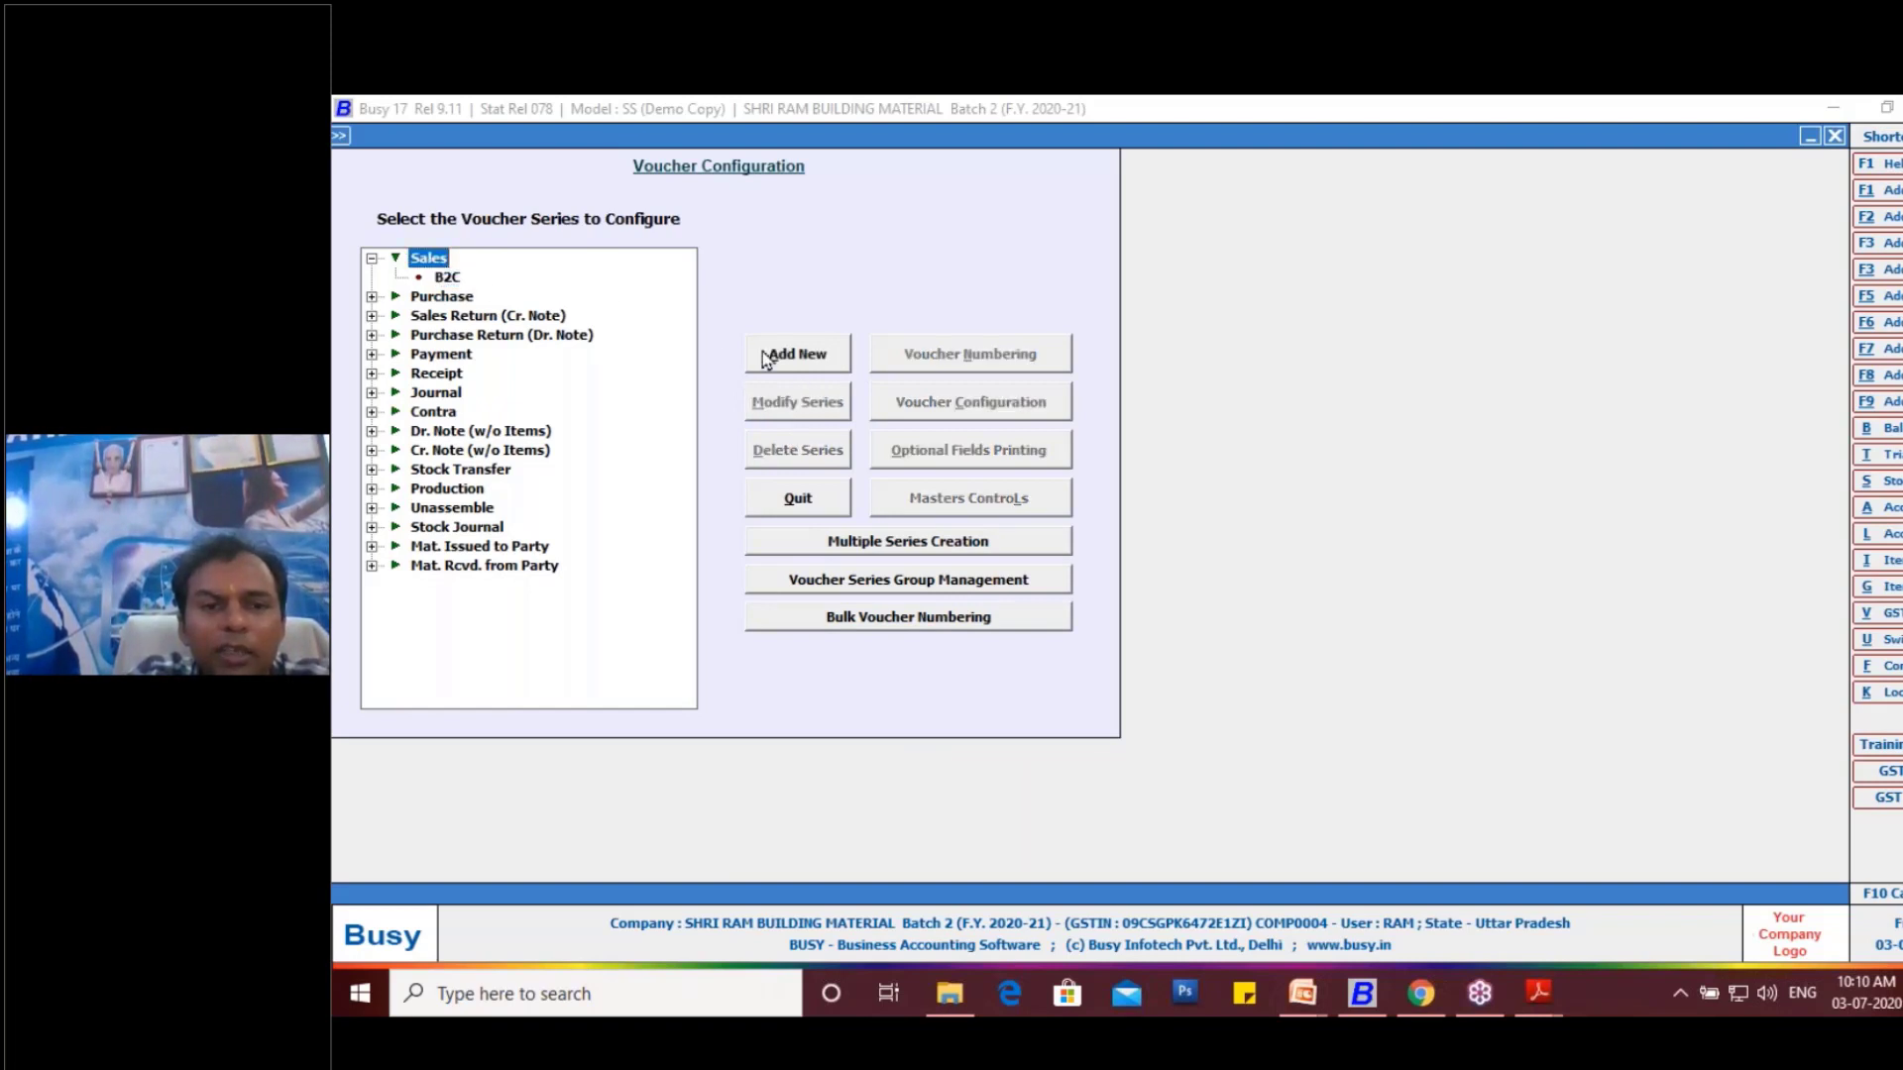
click(767, 355)
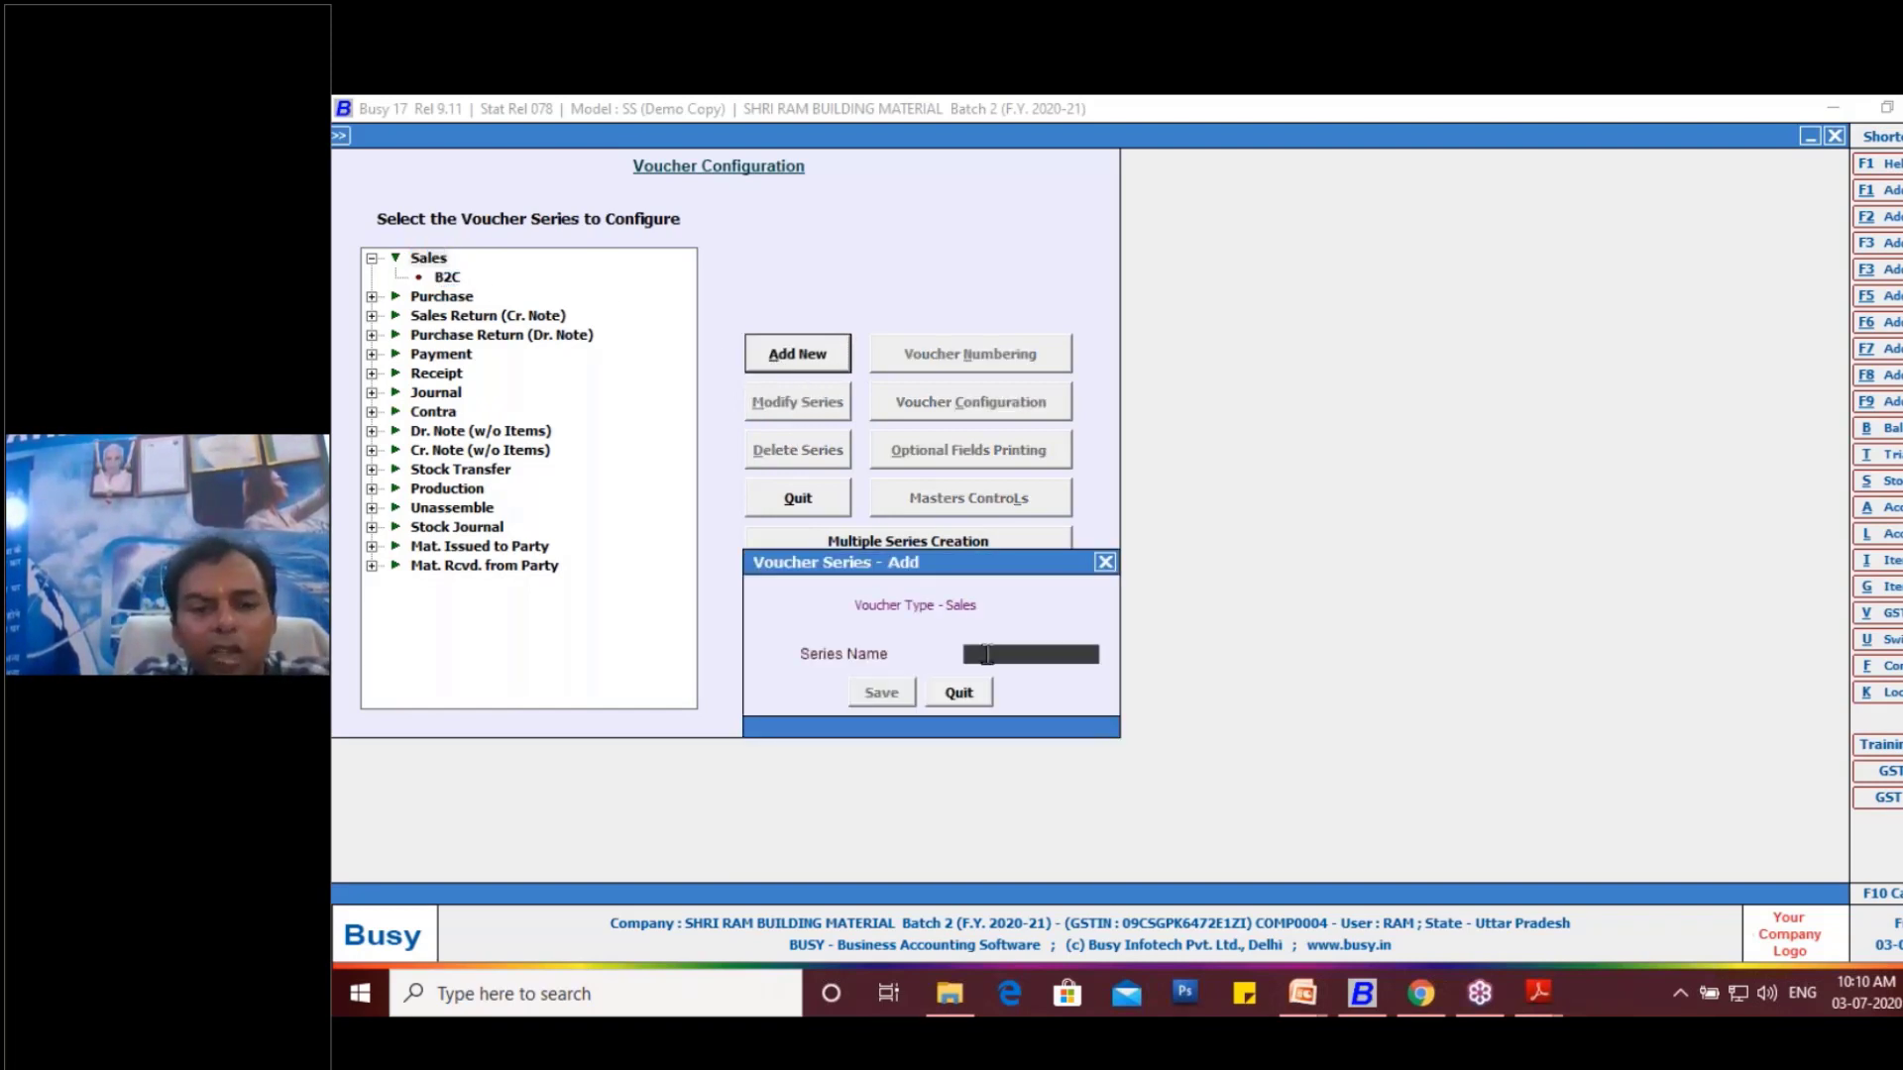
text(B2B)
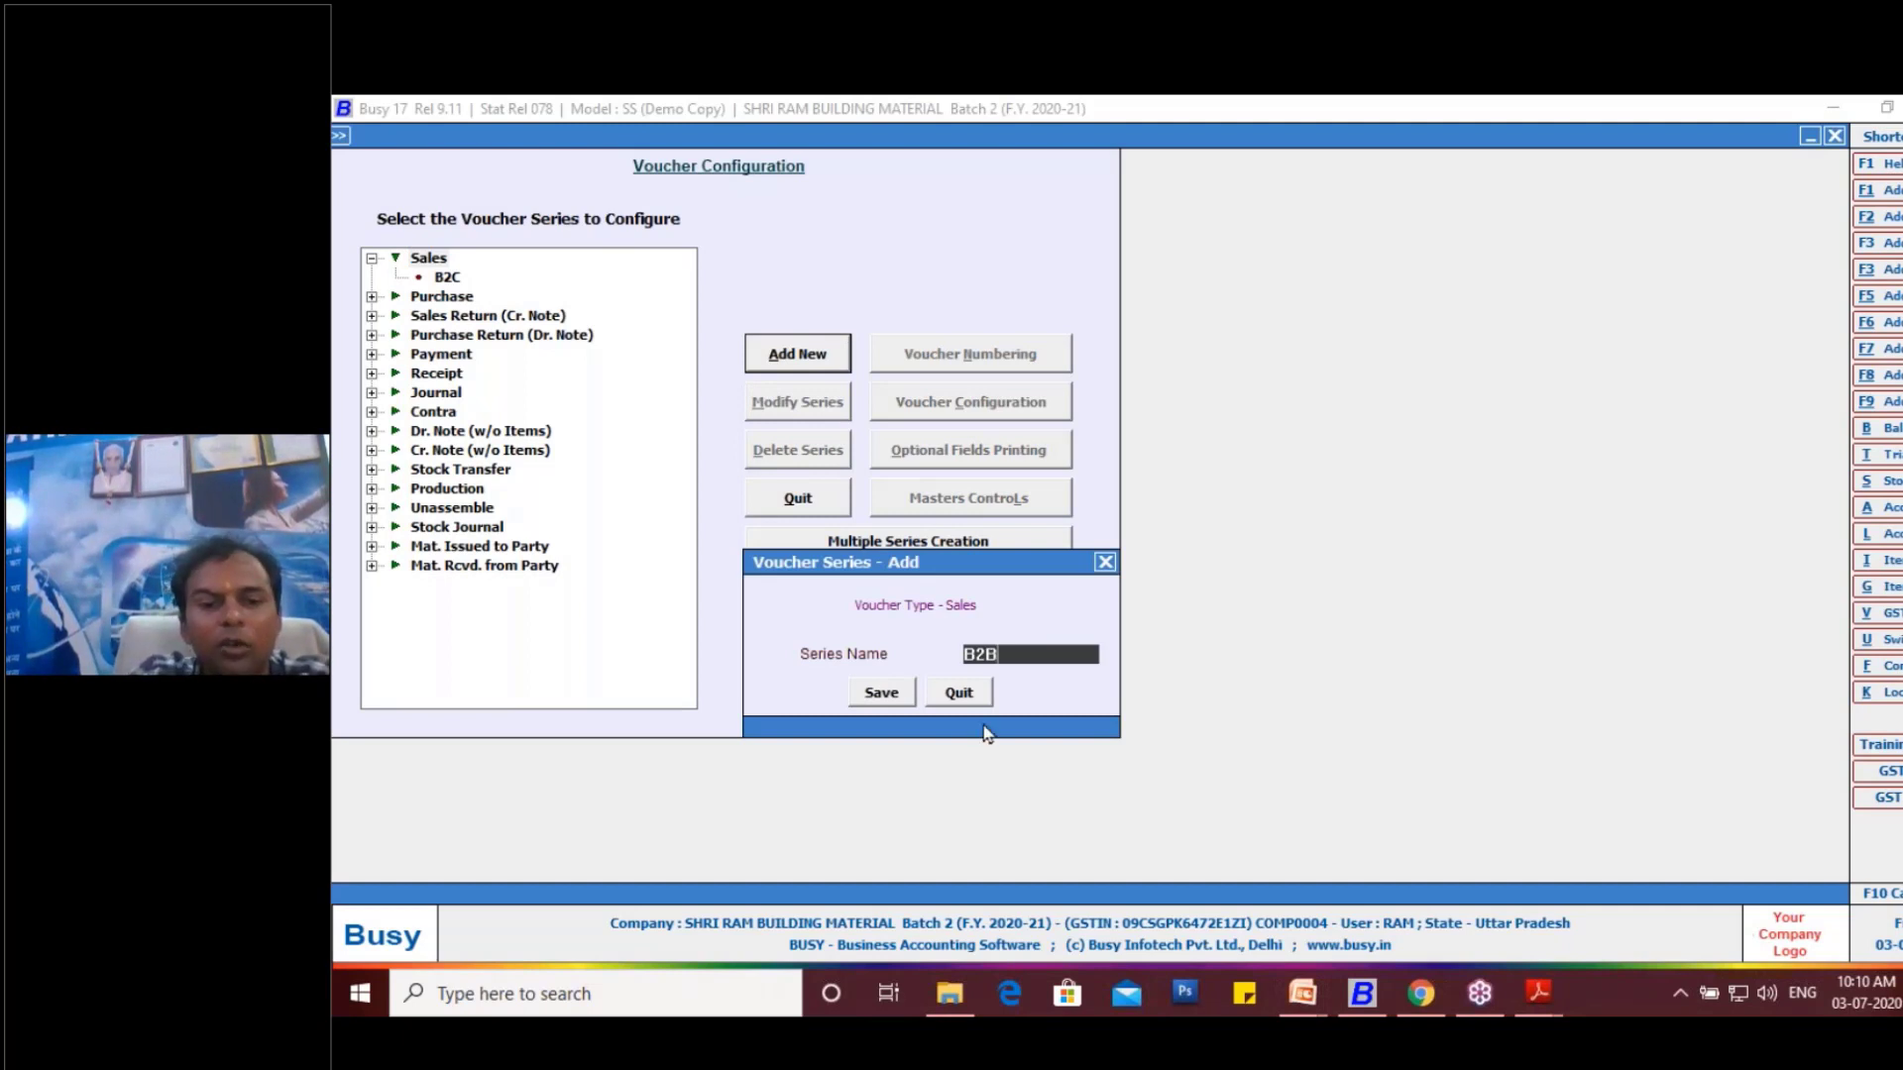
click(881, 693)
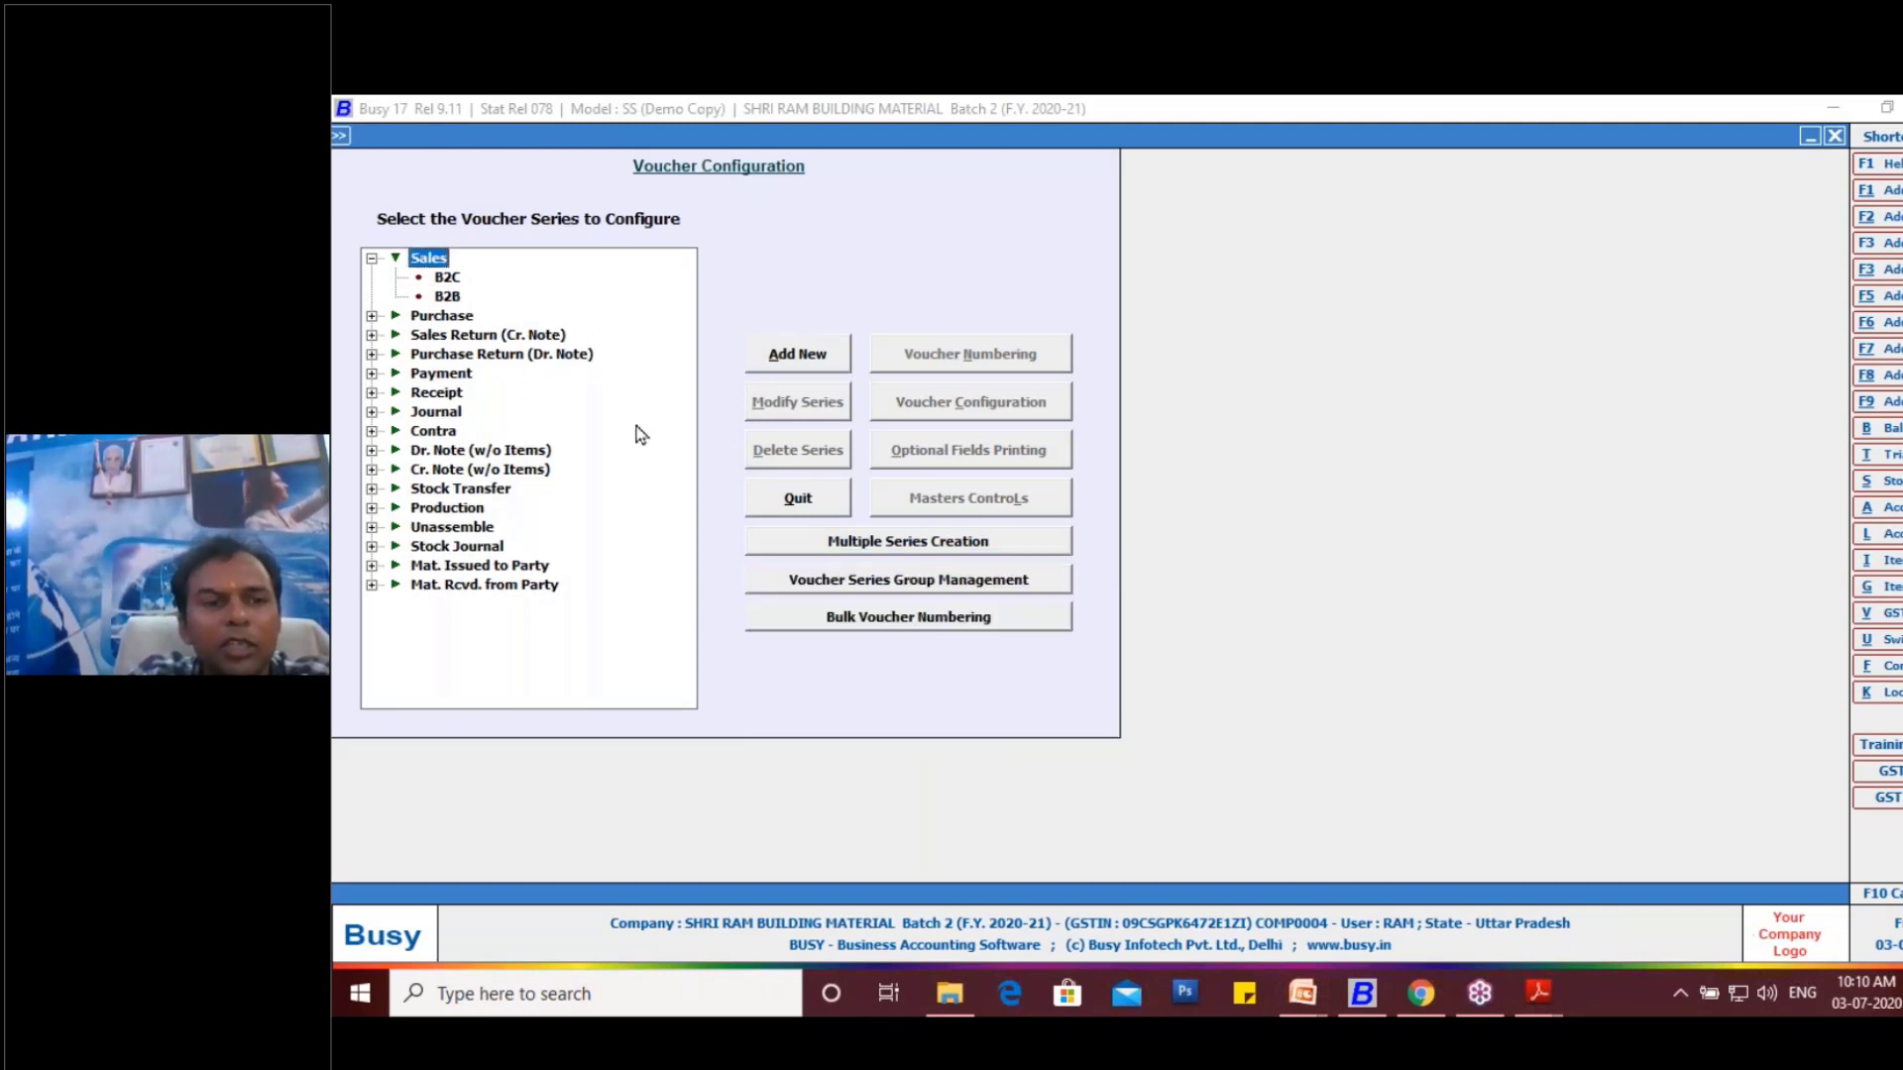
- Enable Separate Billing/Shipping Details in the voucher configuration of the B2C sales series and save it
click(449, 294)
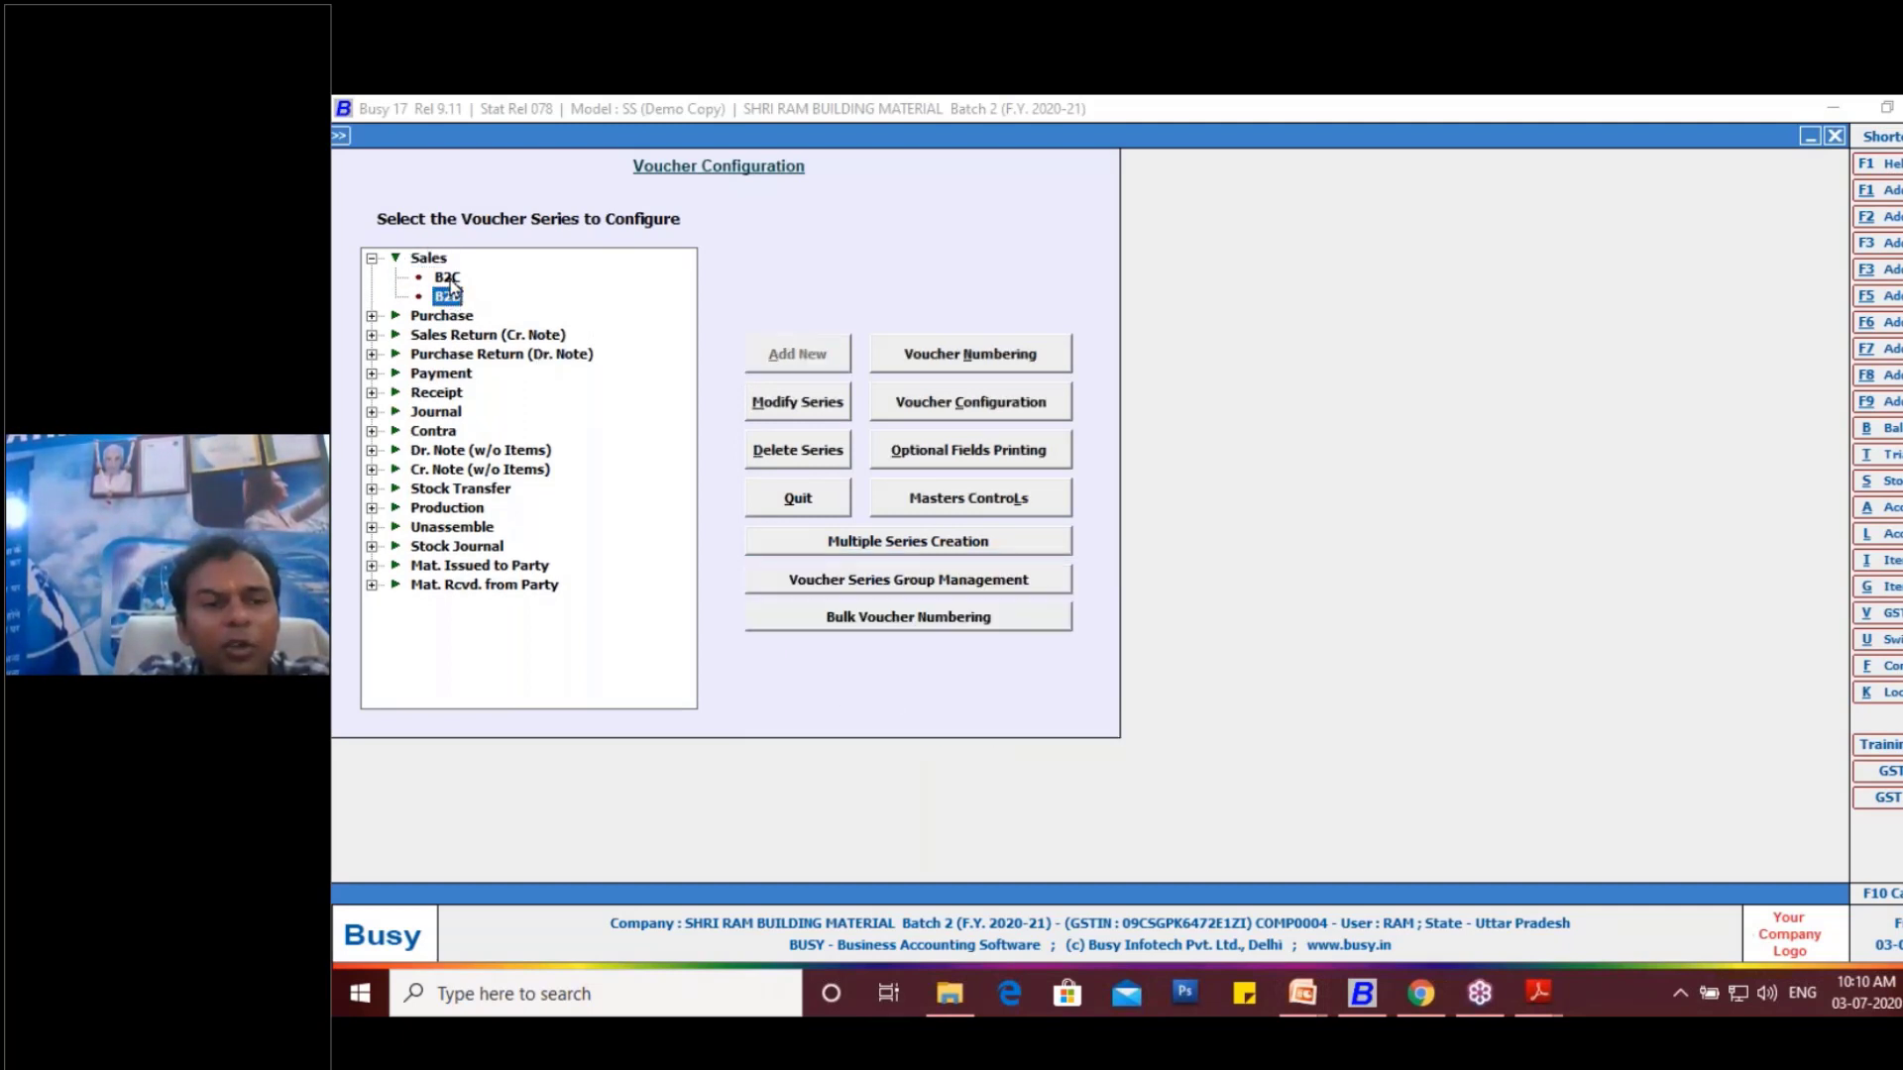
click(447, 278)
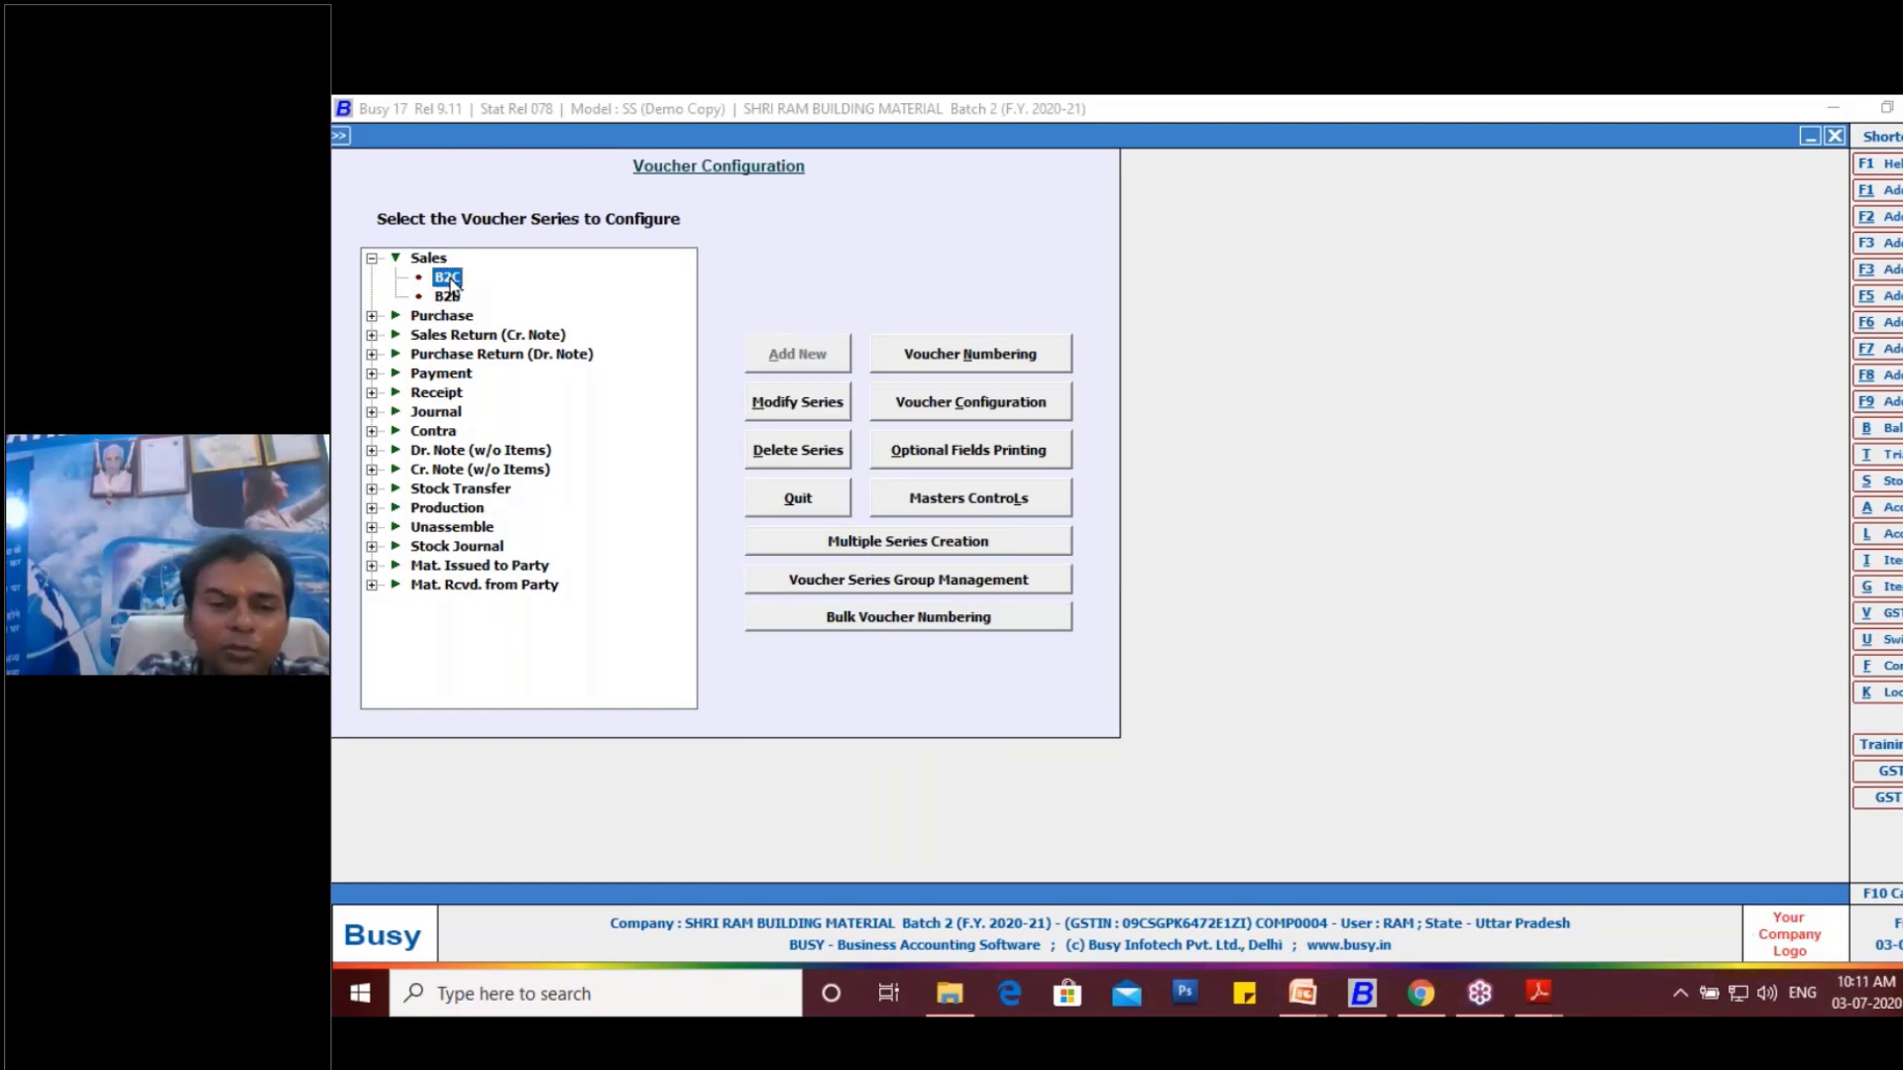
click(972, 407)
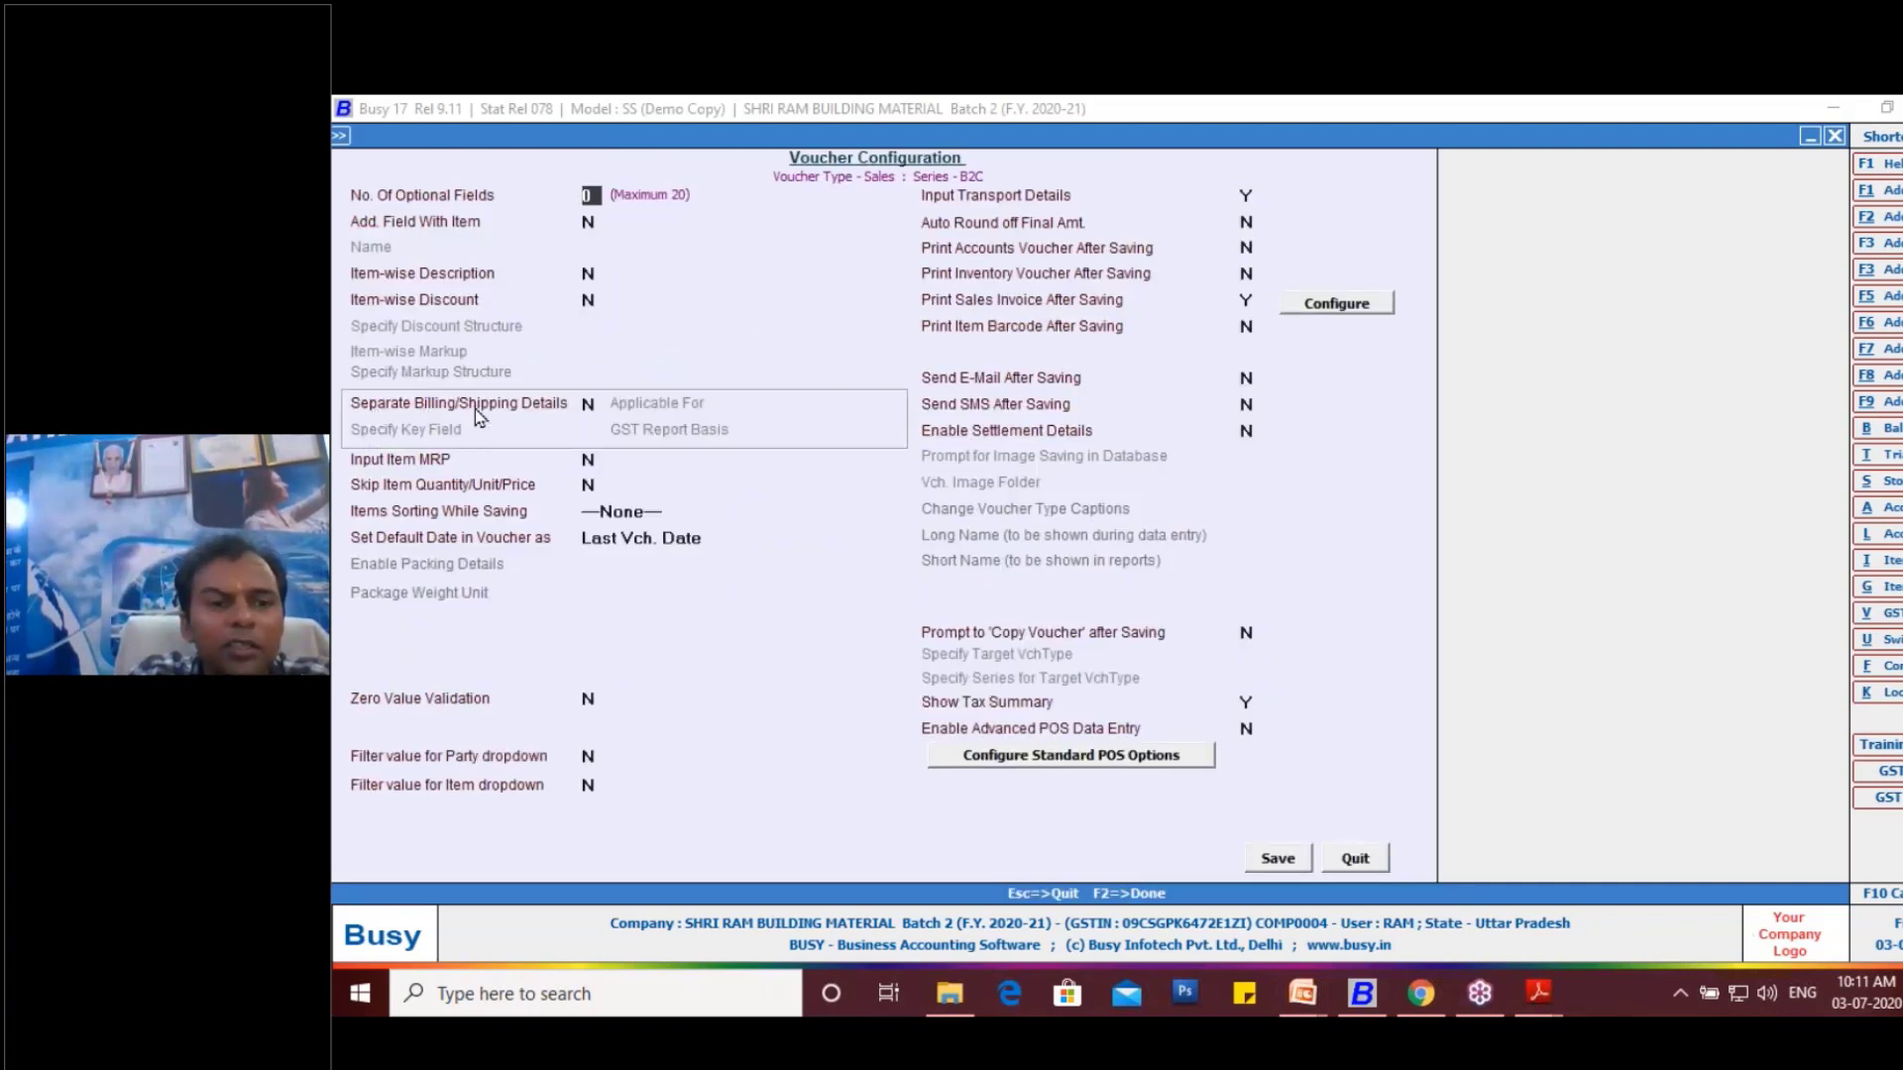
click(474, 408)
key(y)
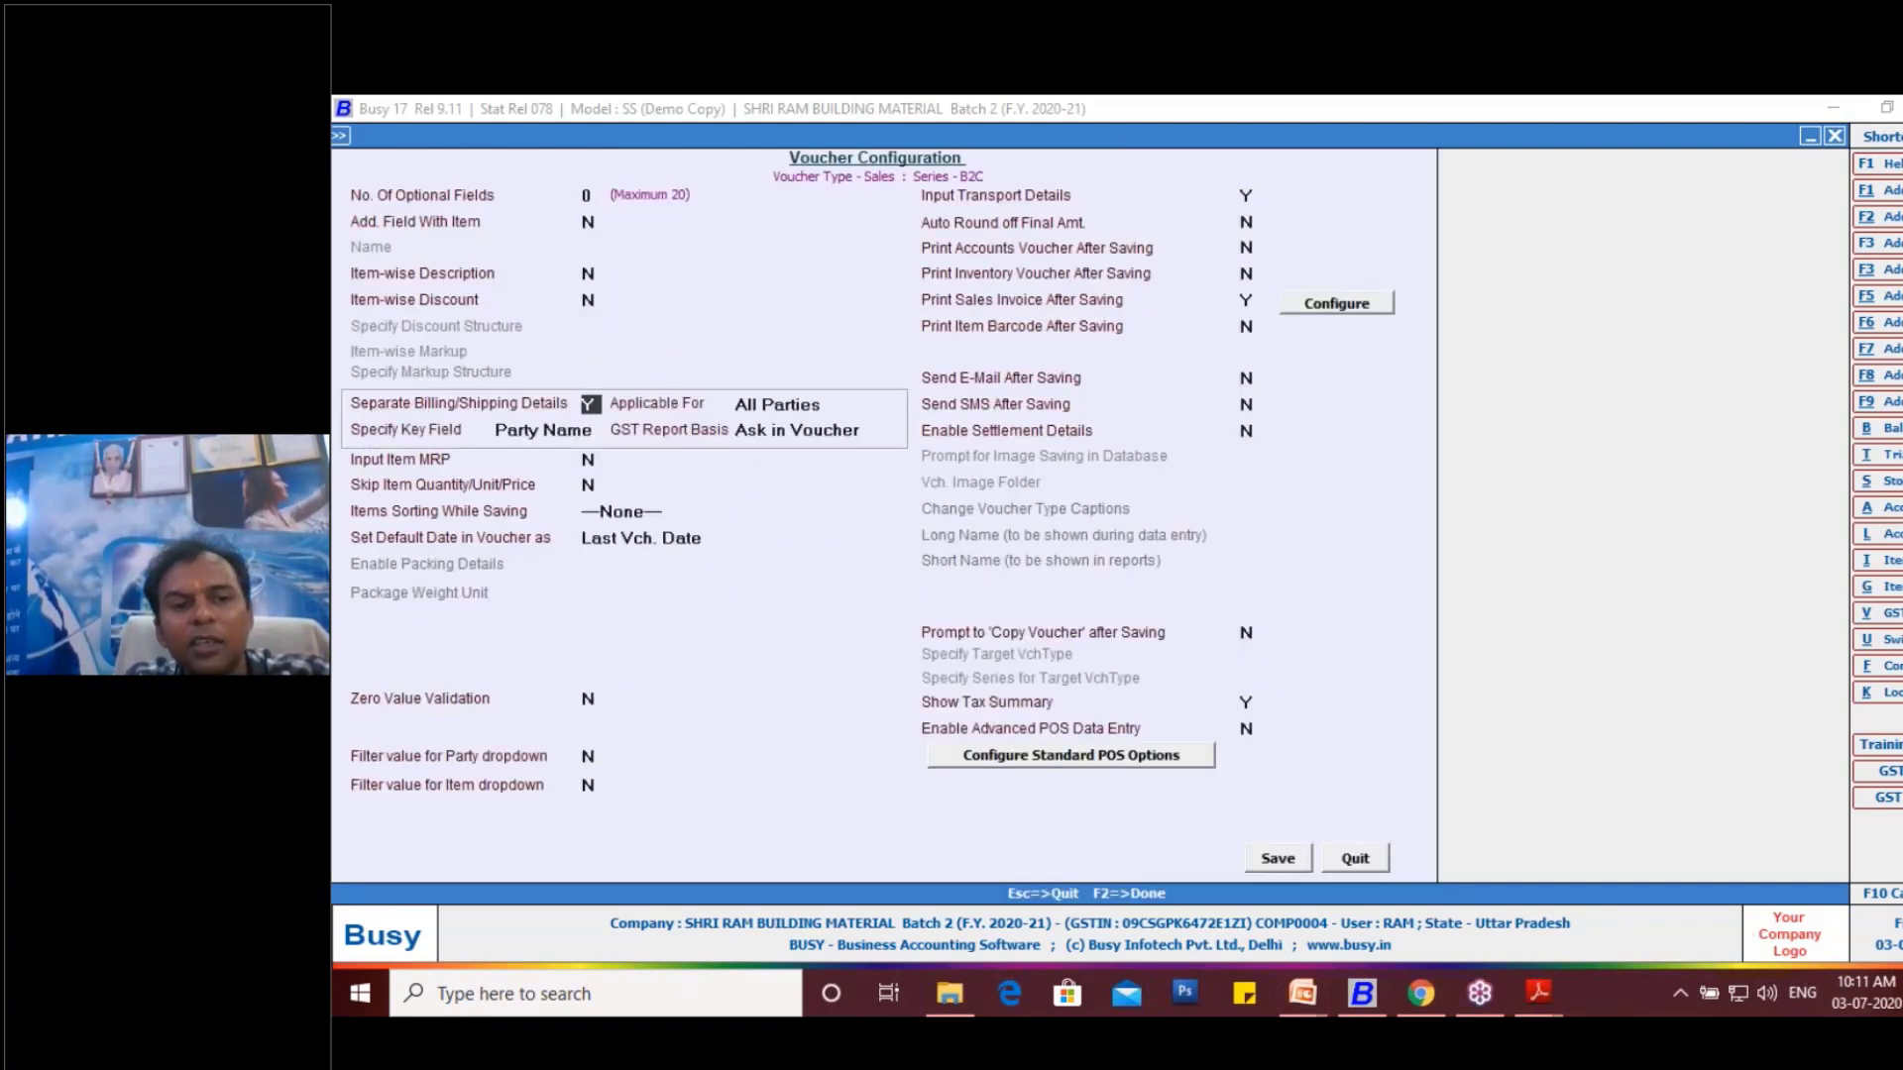
click(1284, 860)
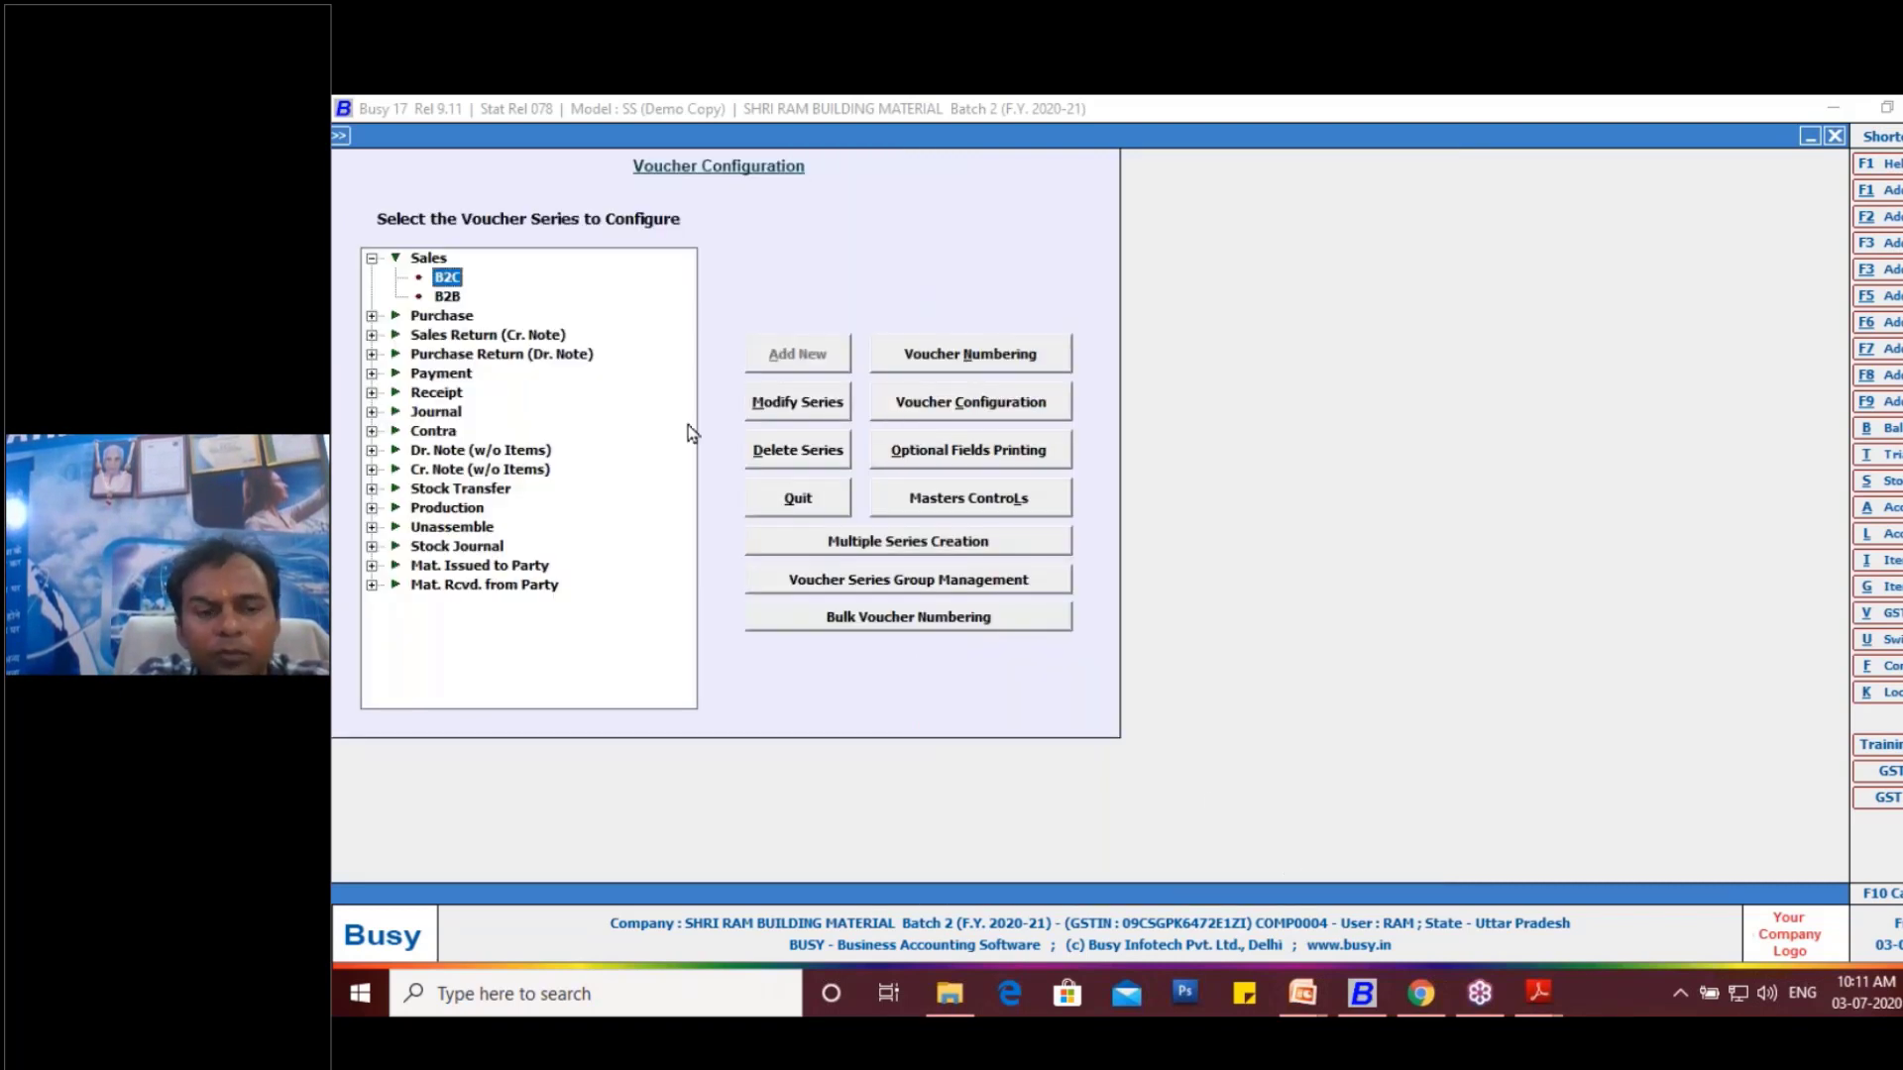
- Set up automatic yearly voucher numbering for the B2B sales series with the prefix B2B- and save it
click(949, 400)
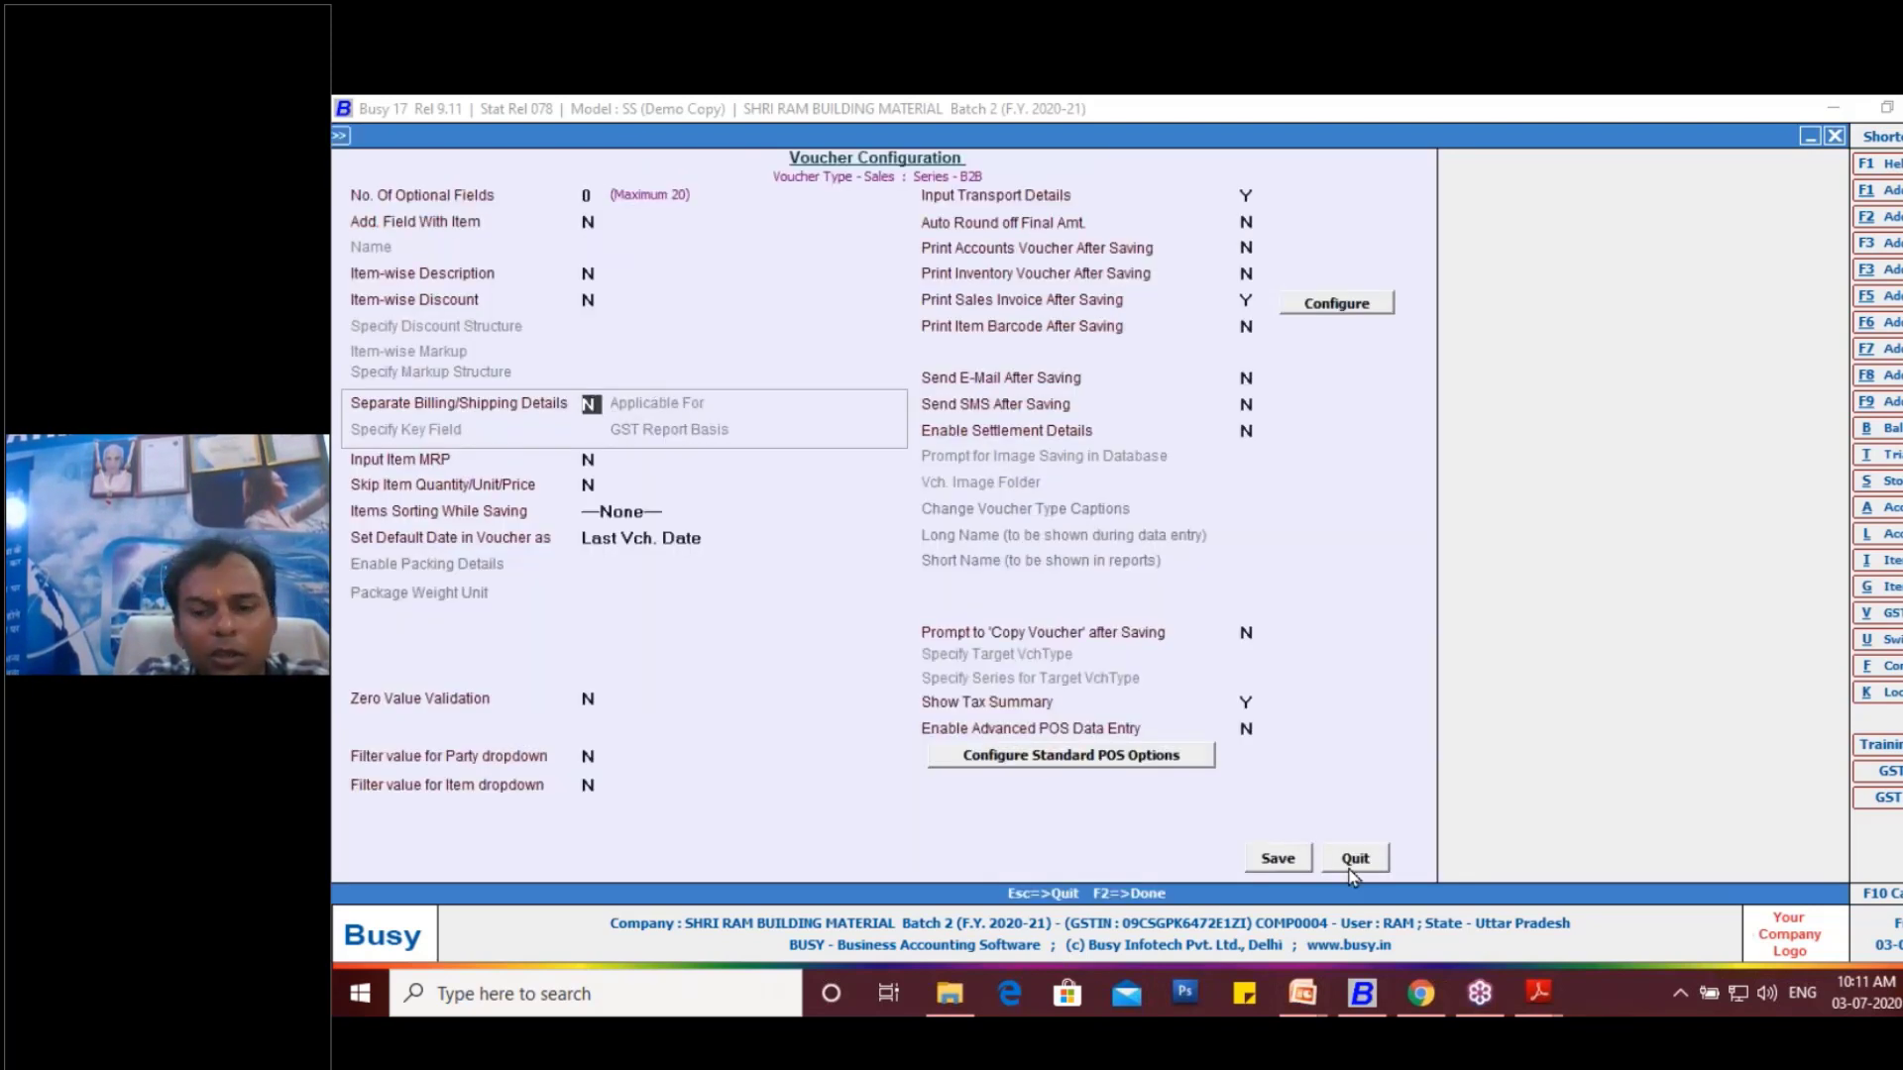
click(1350, 871)
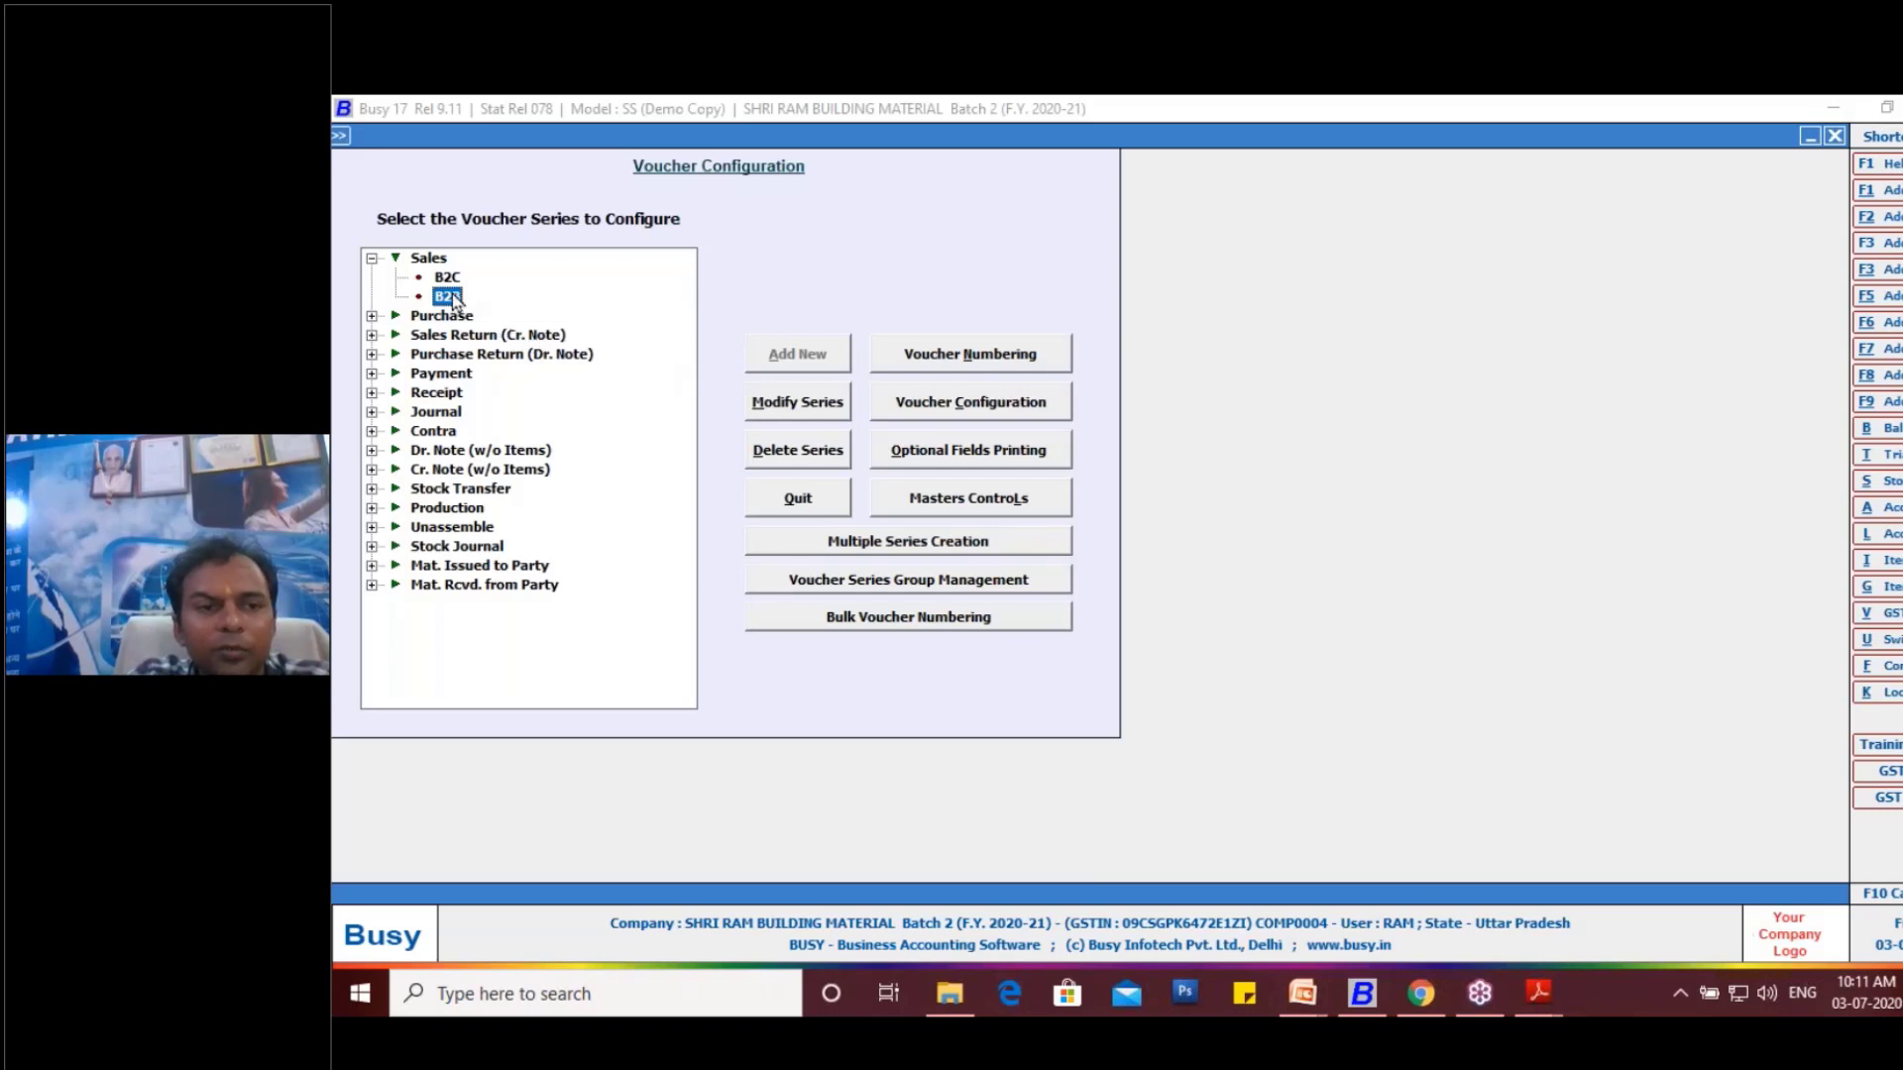
click(898, 359)
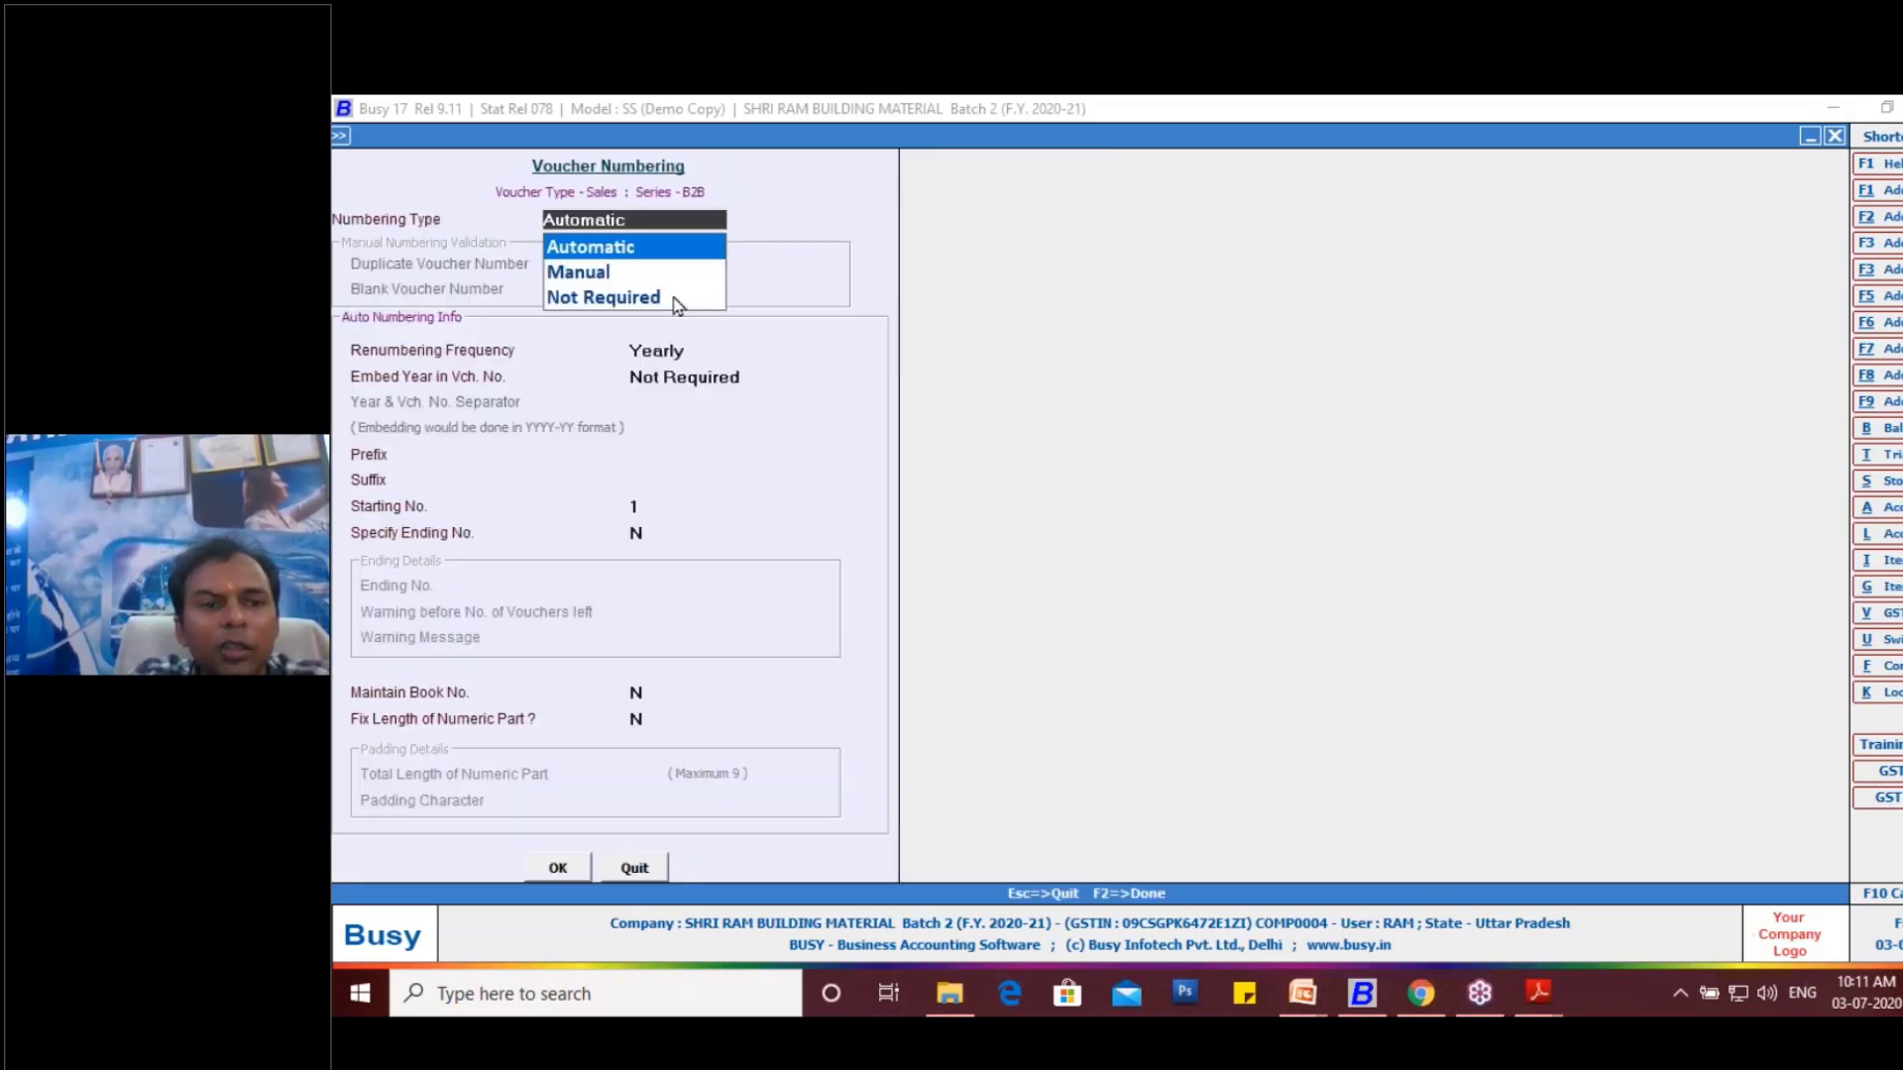
key(Return)
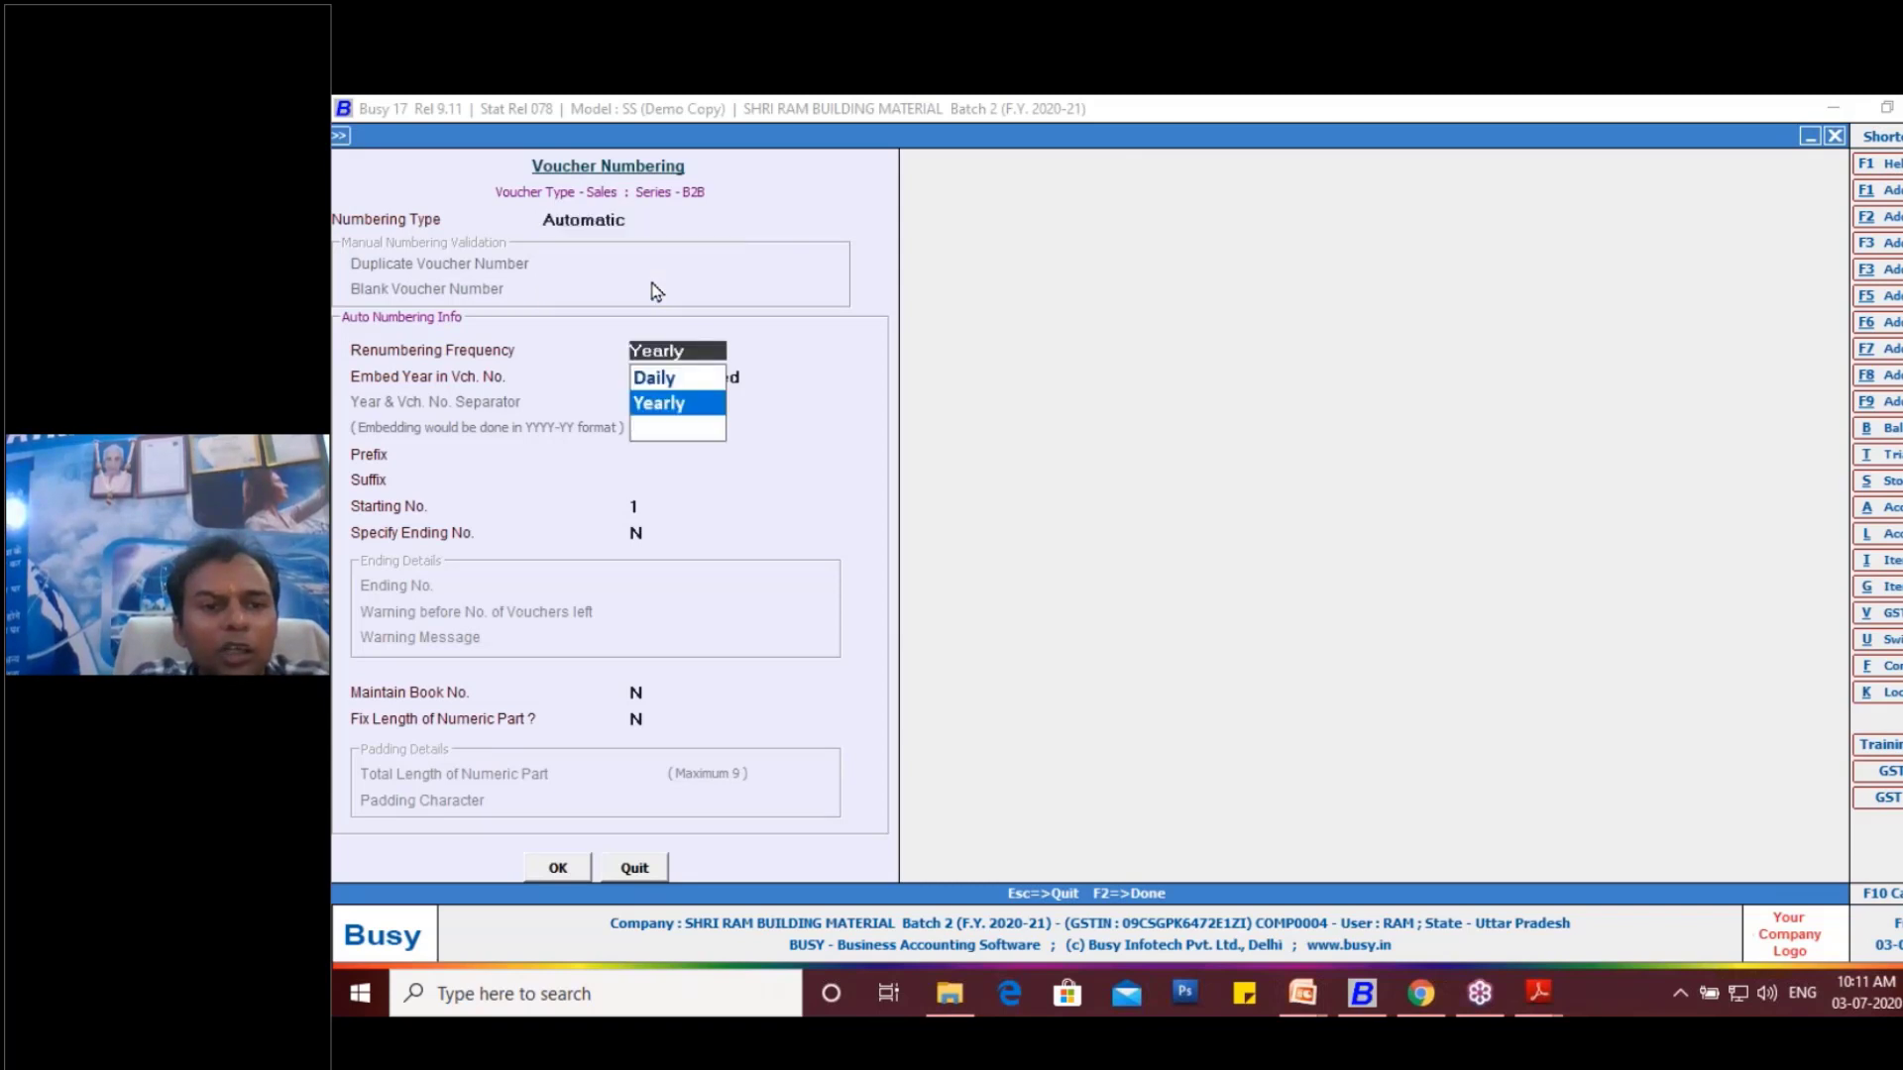
key(Return)
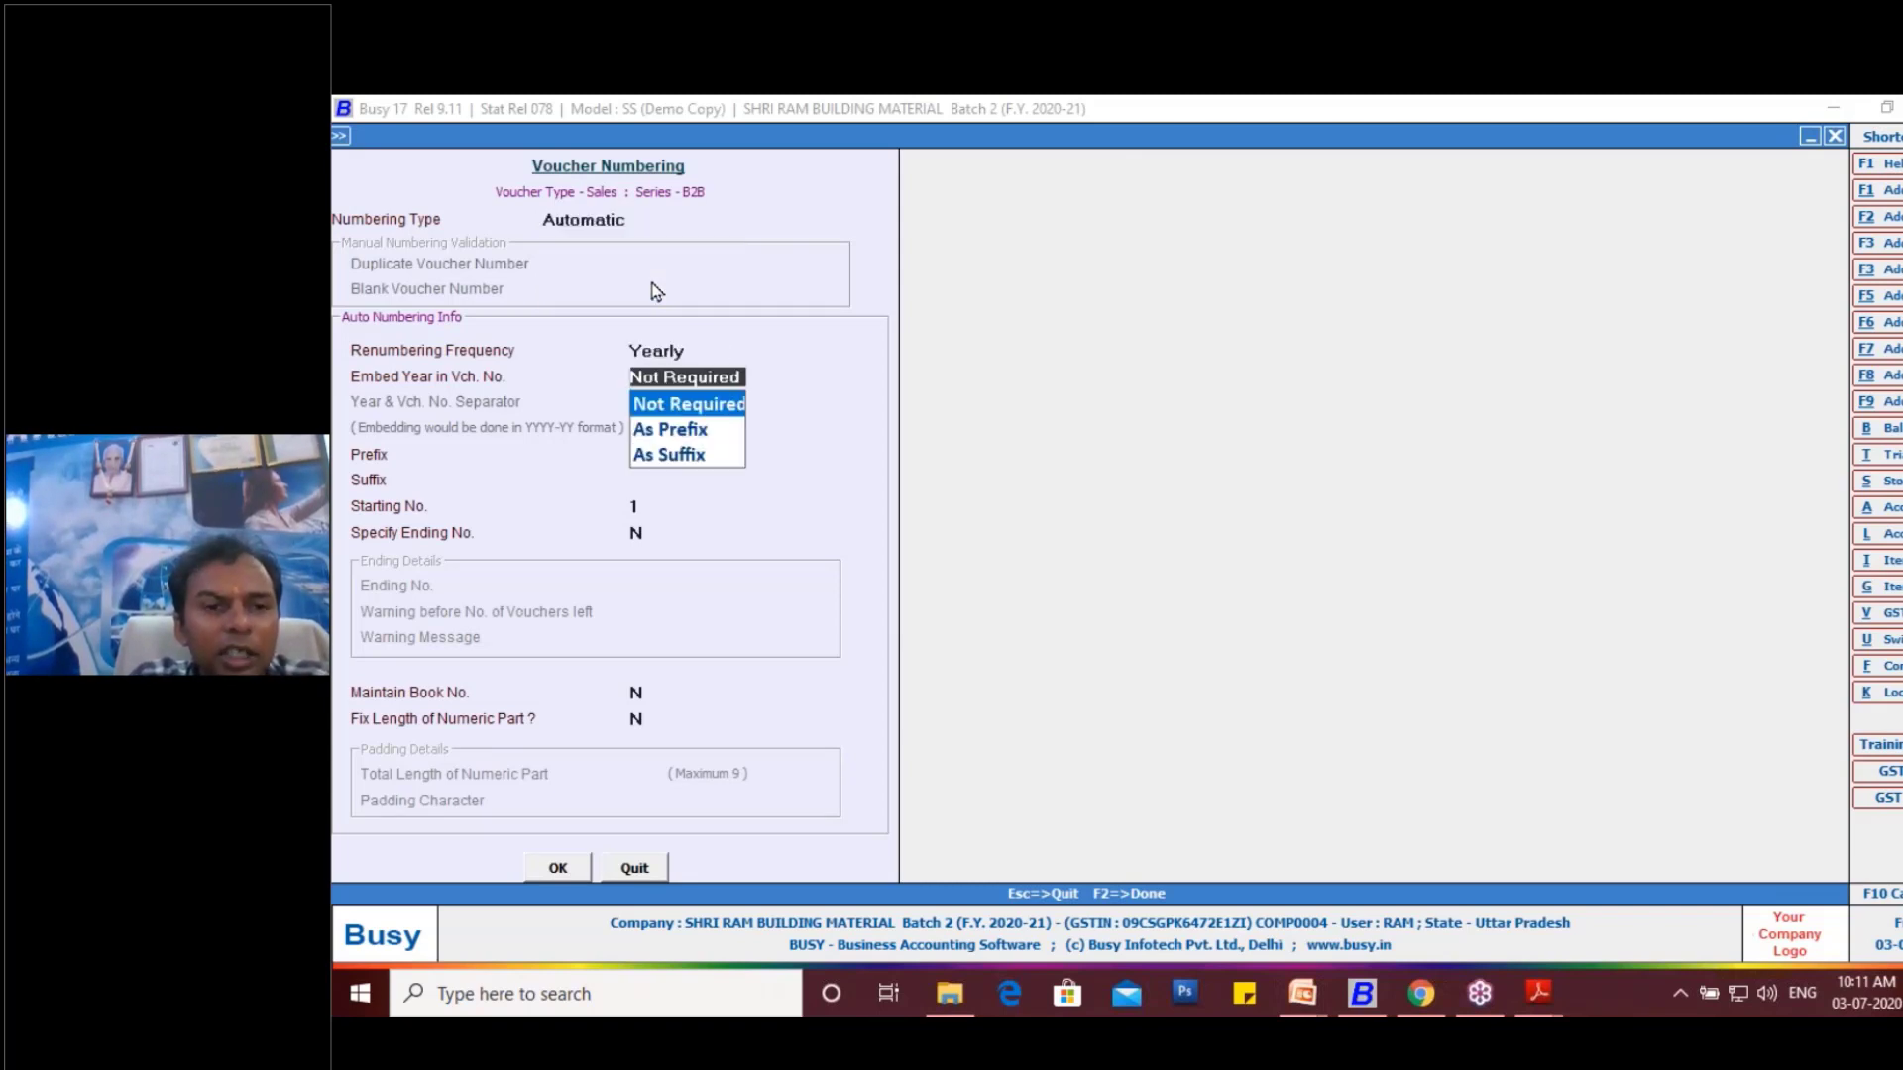
key(Return)
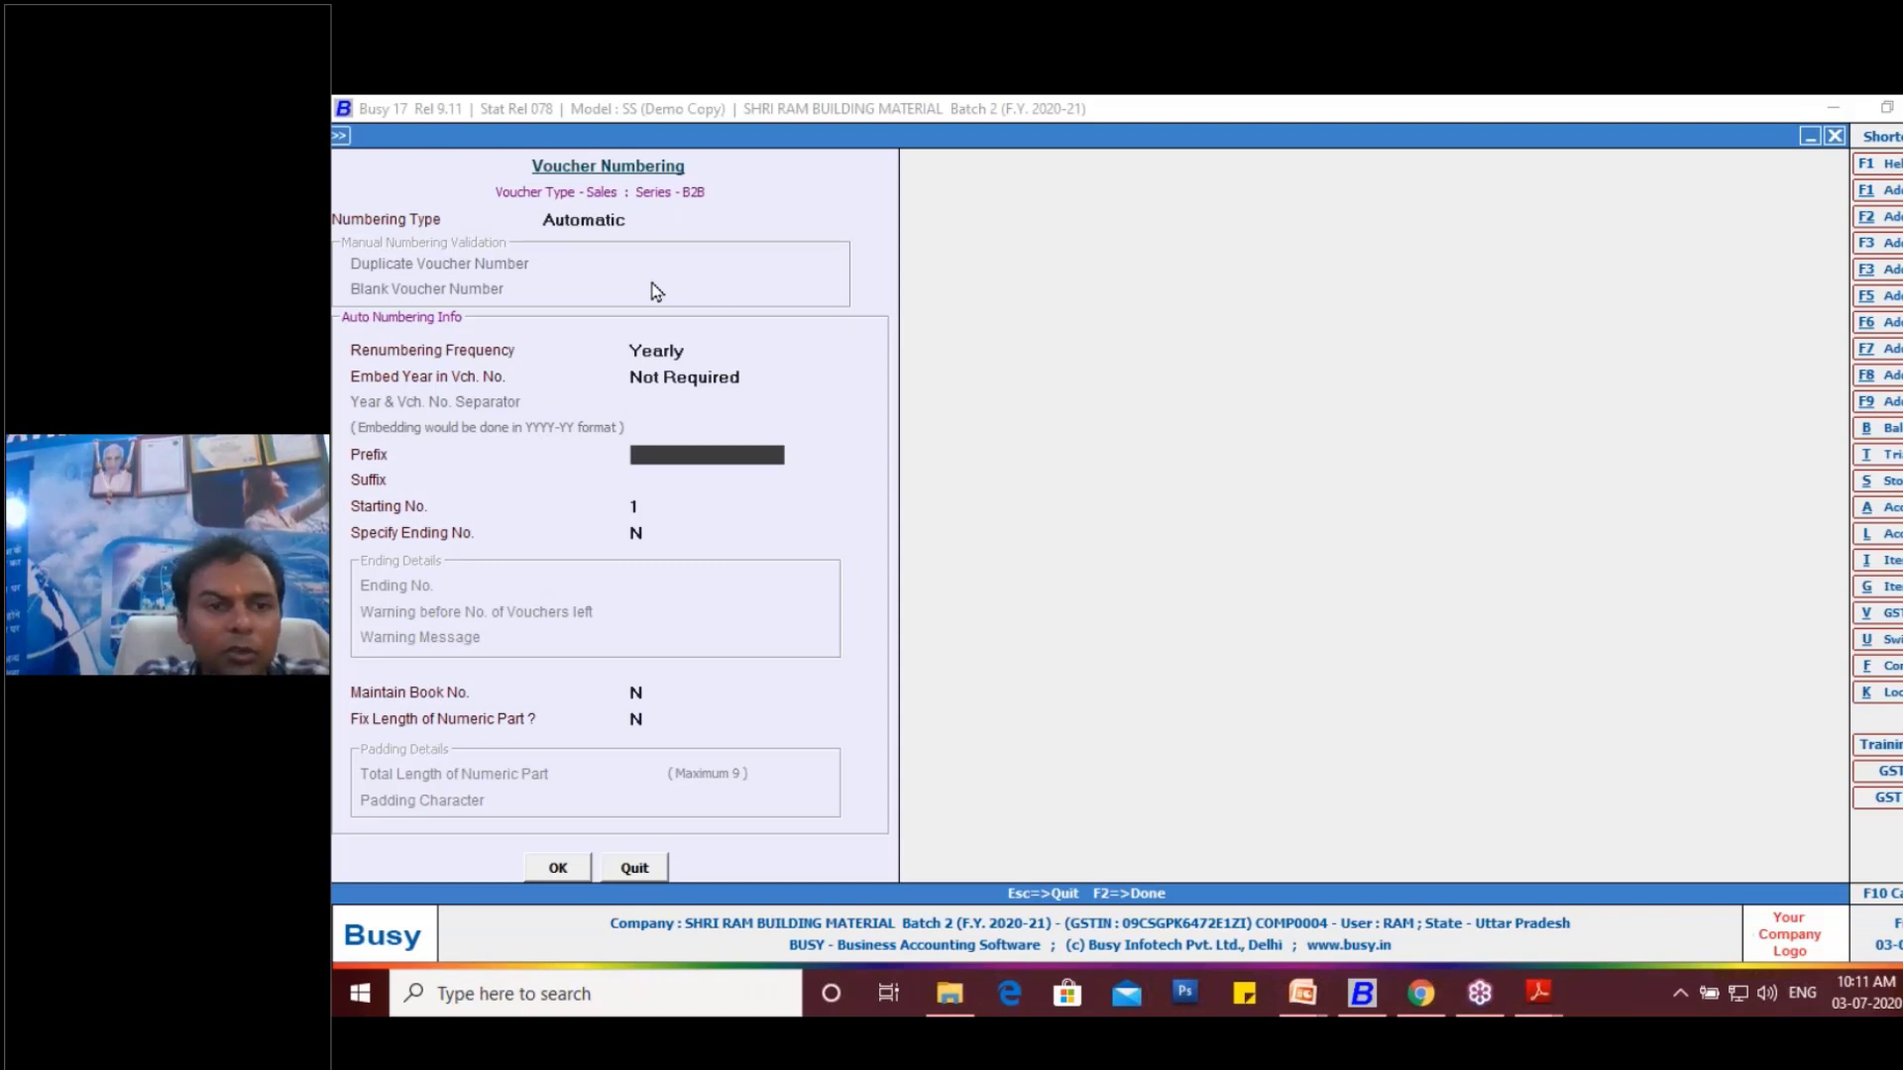
text(B2)
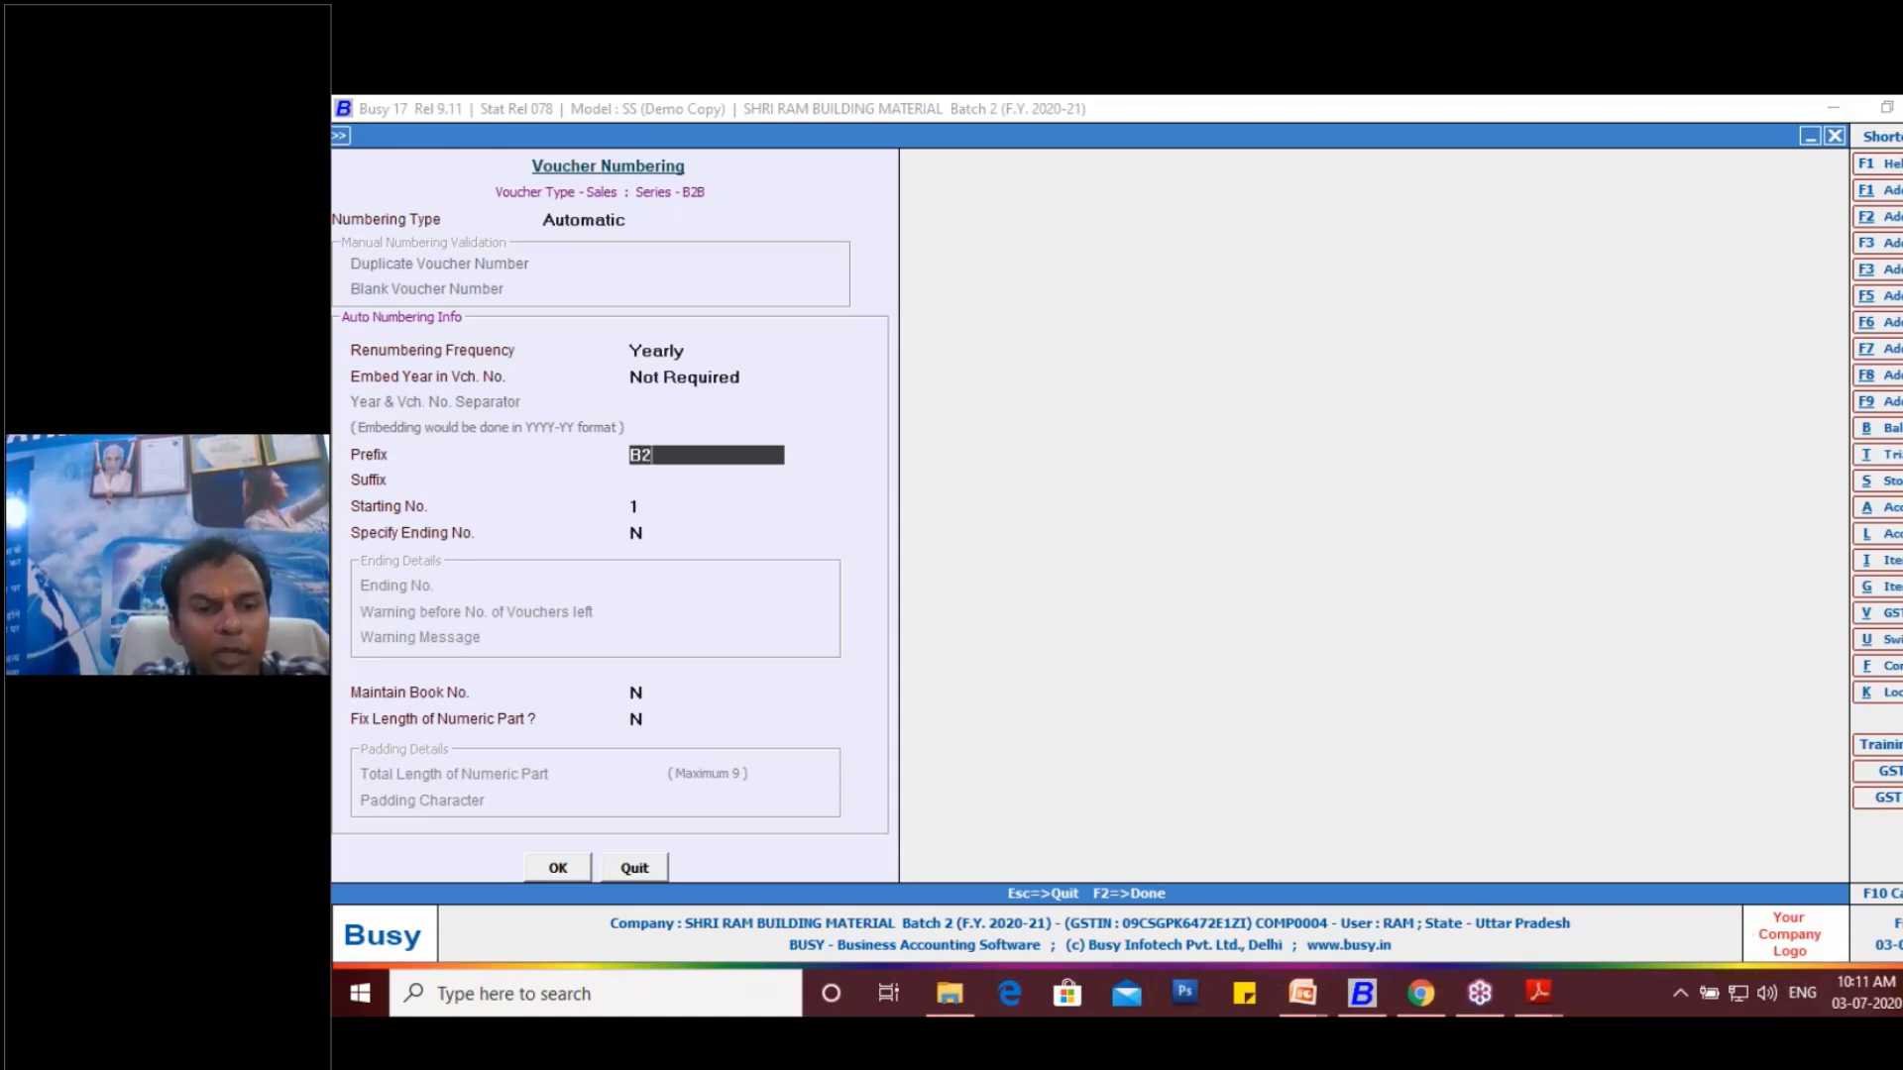
text(B-)
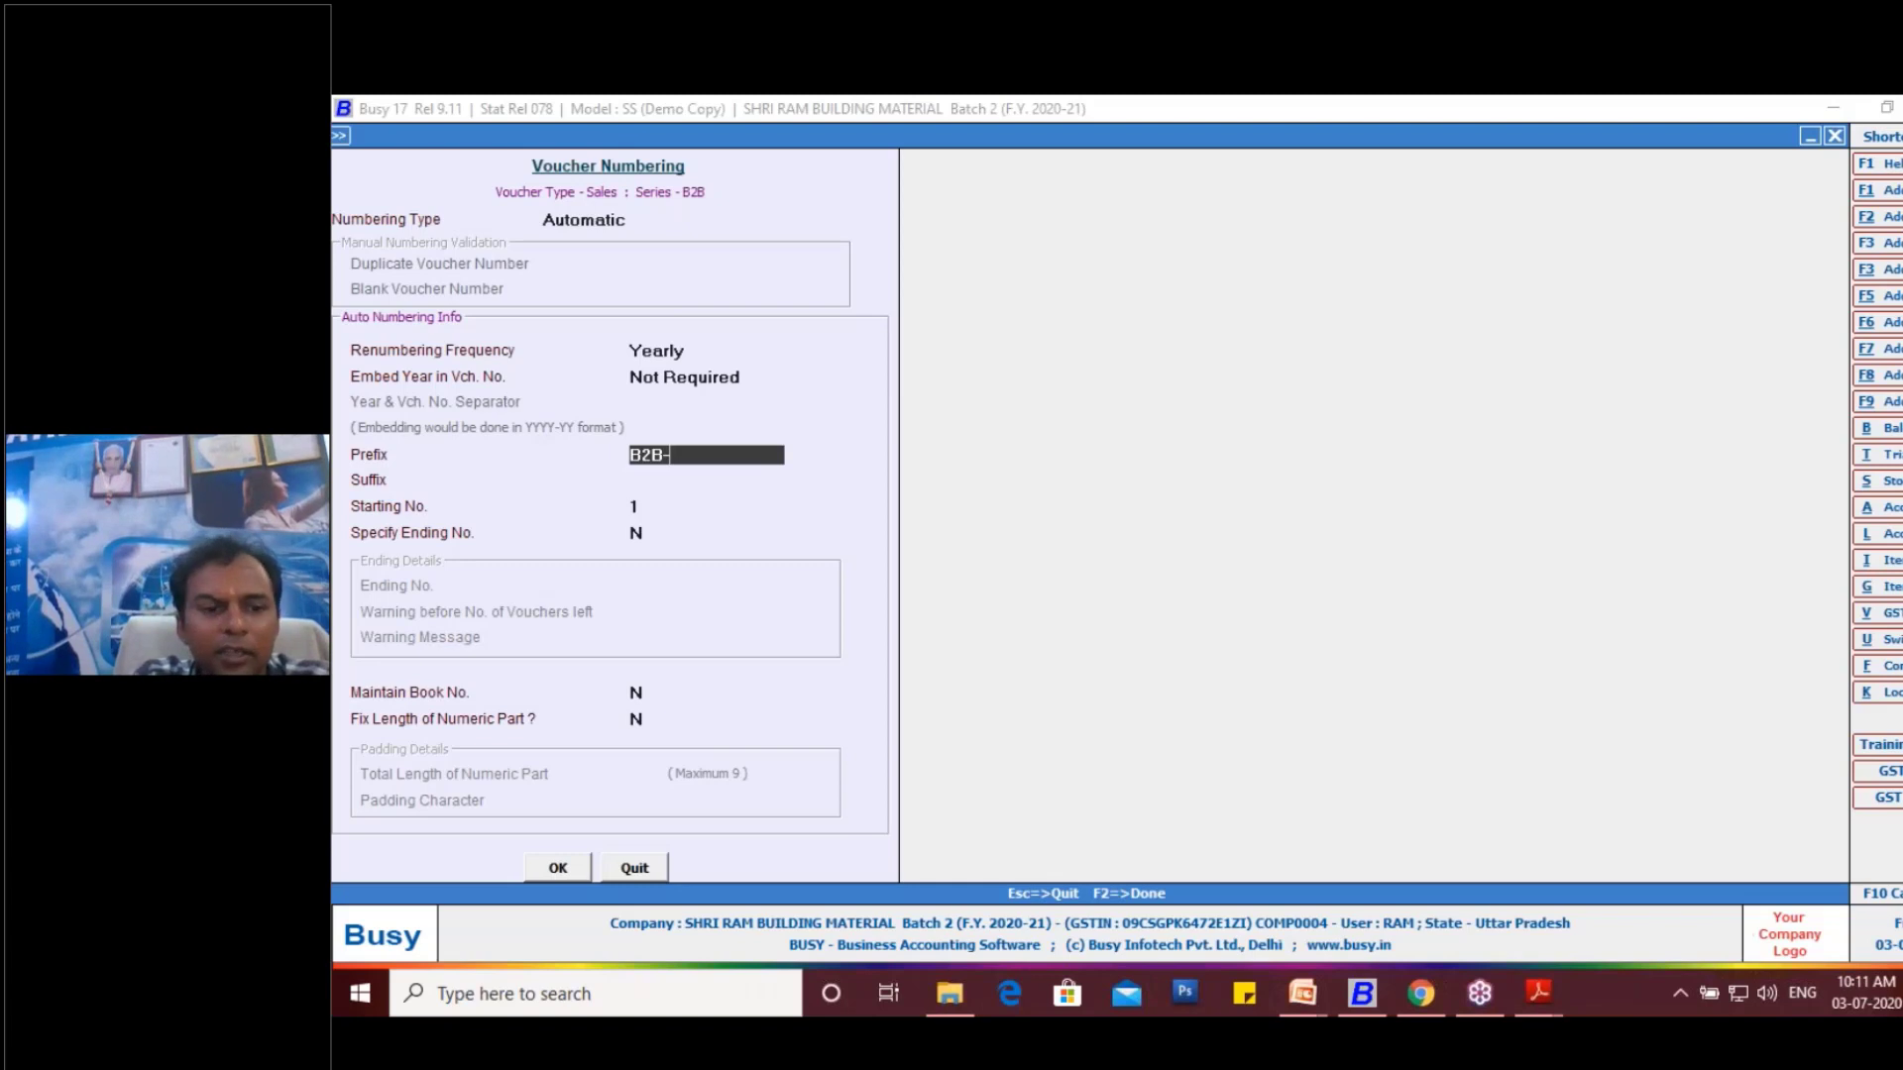
click(561, 867)
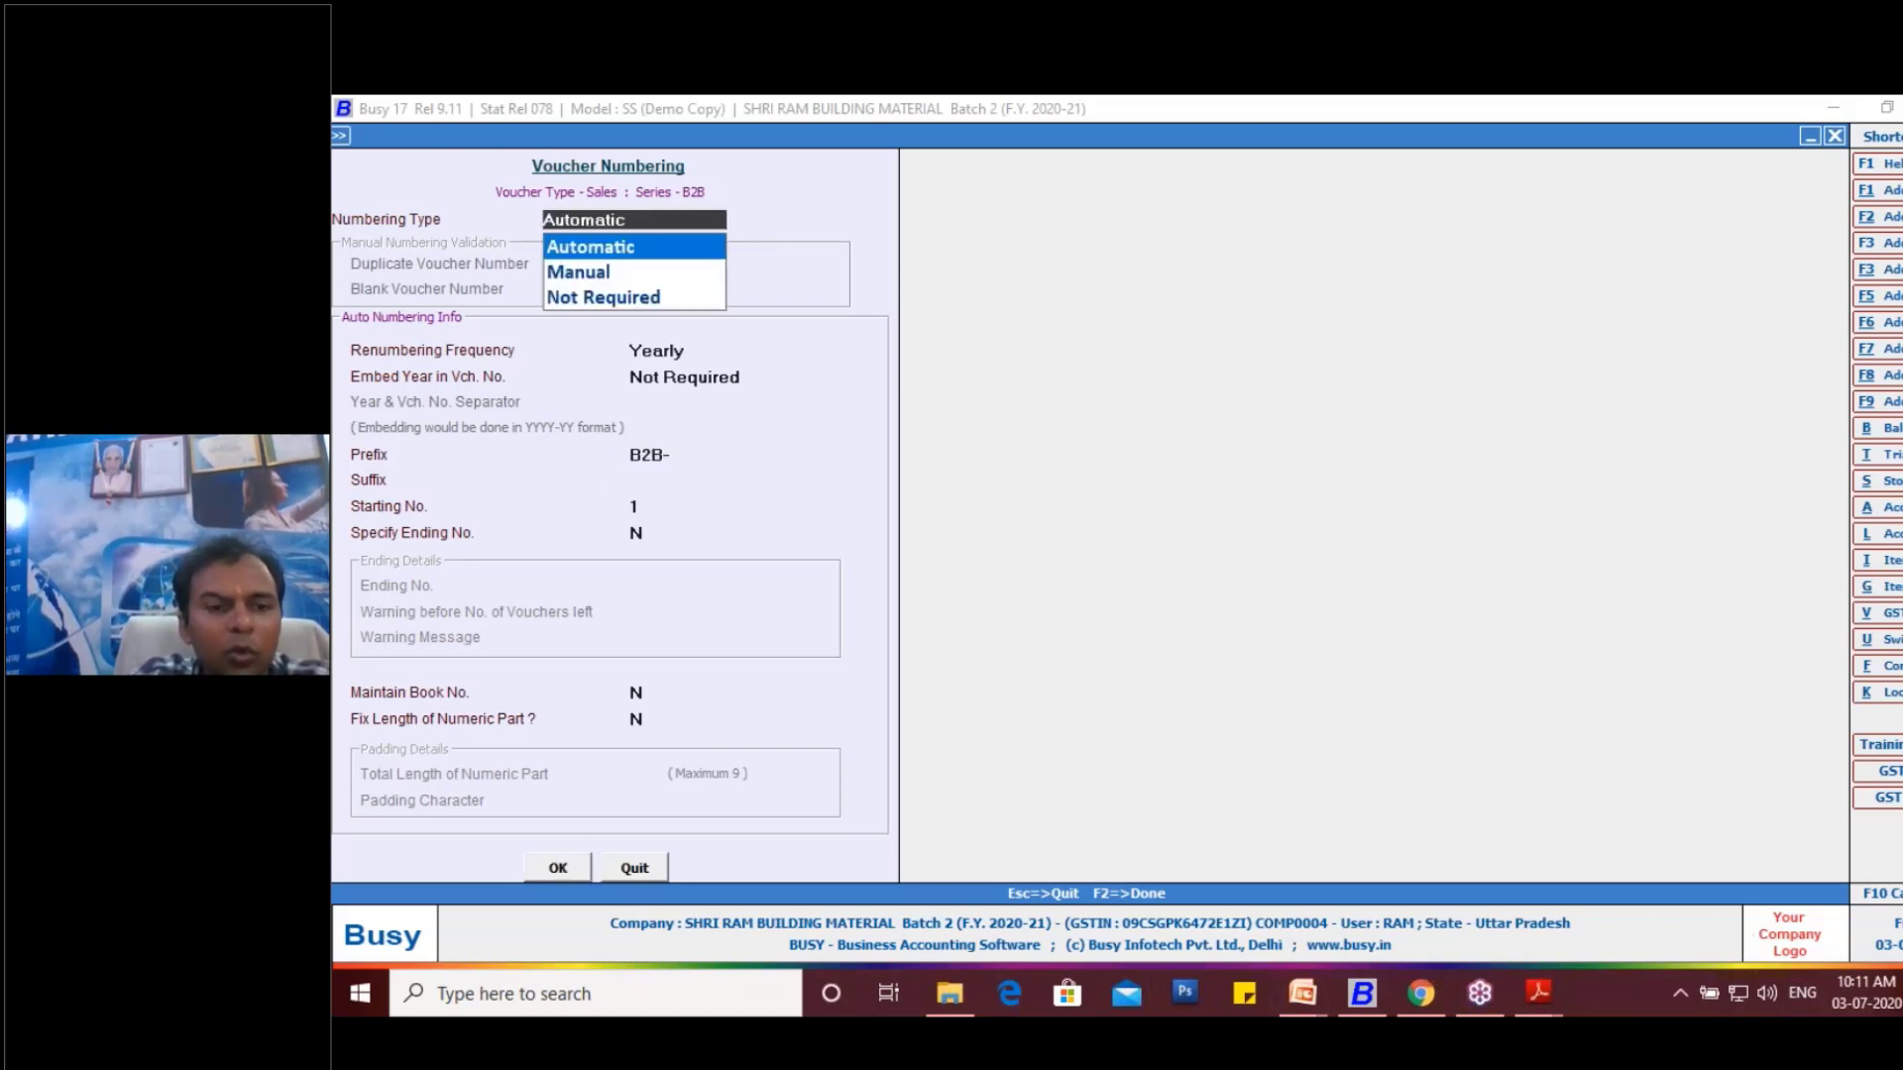
click(1223, 599)
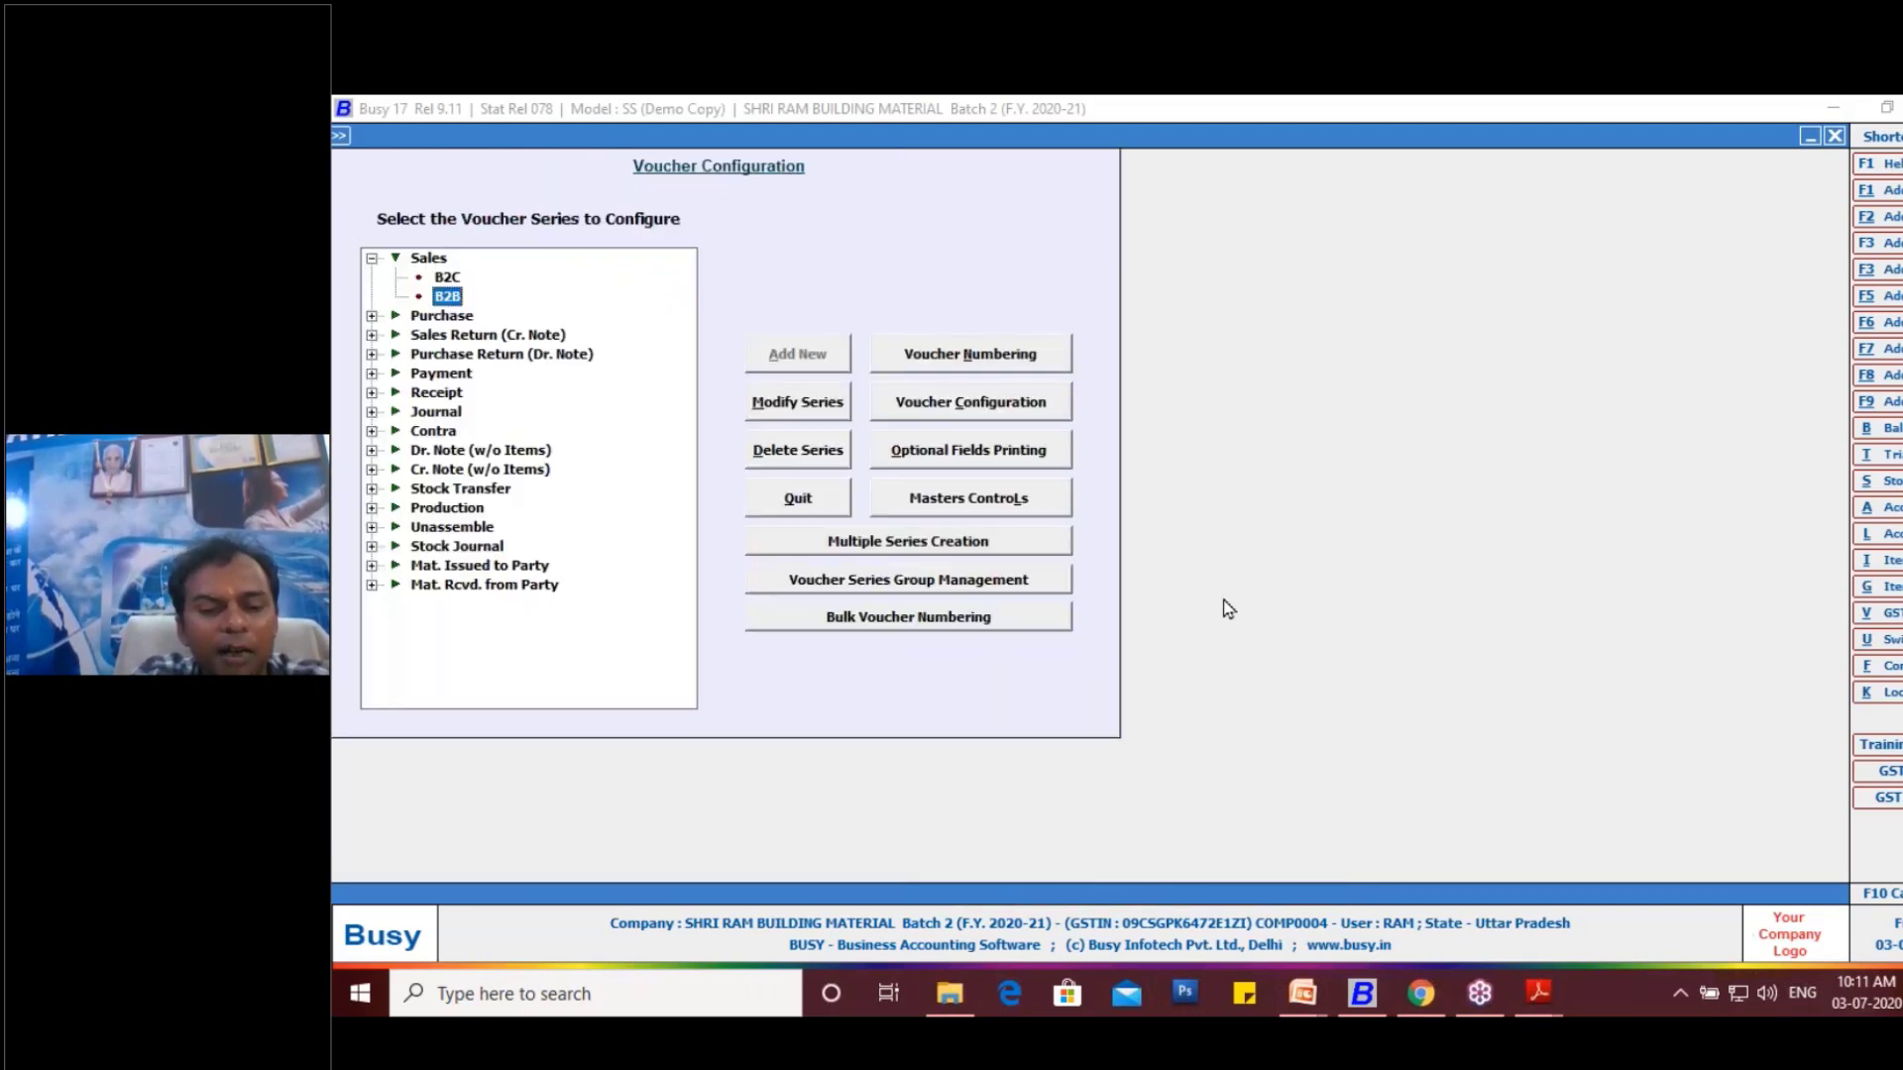
- Set the B2C sales series' automatic numbering prefix to B2C-, save it and renumber all existing vouchers of that series
click(443, 280)
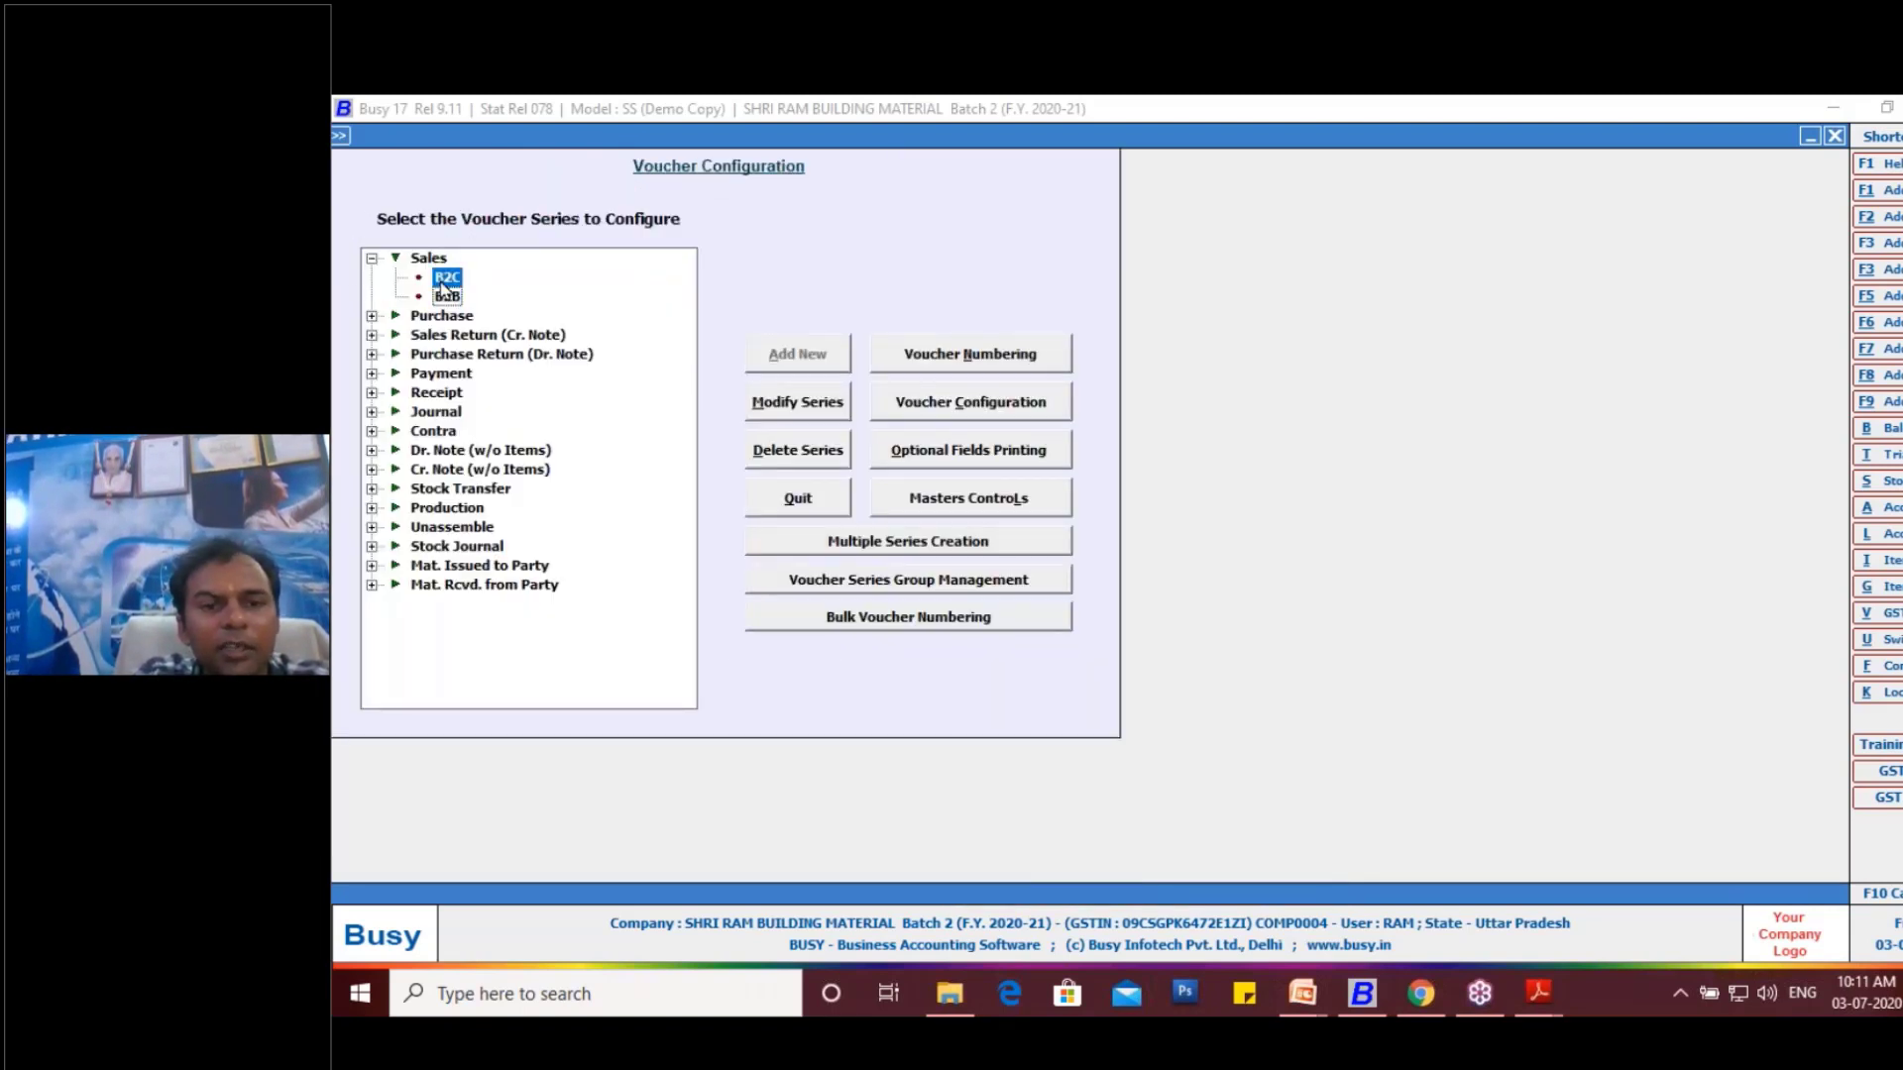
click(970, 359)
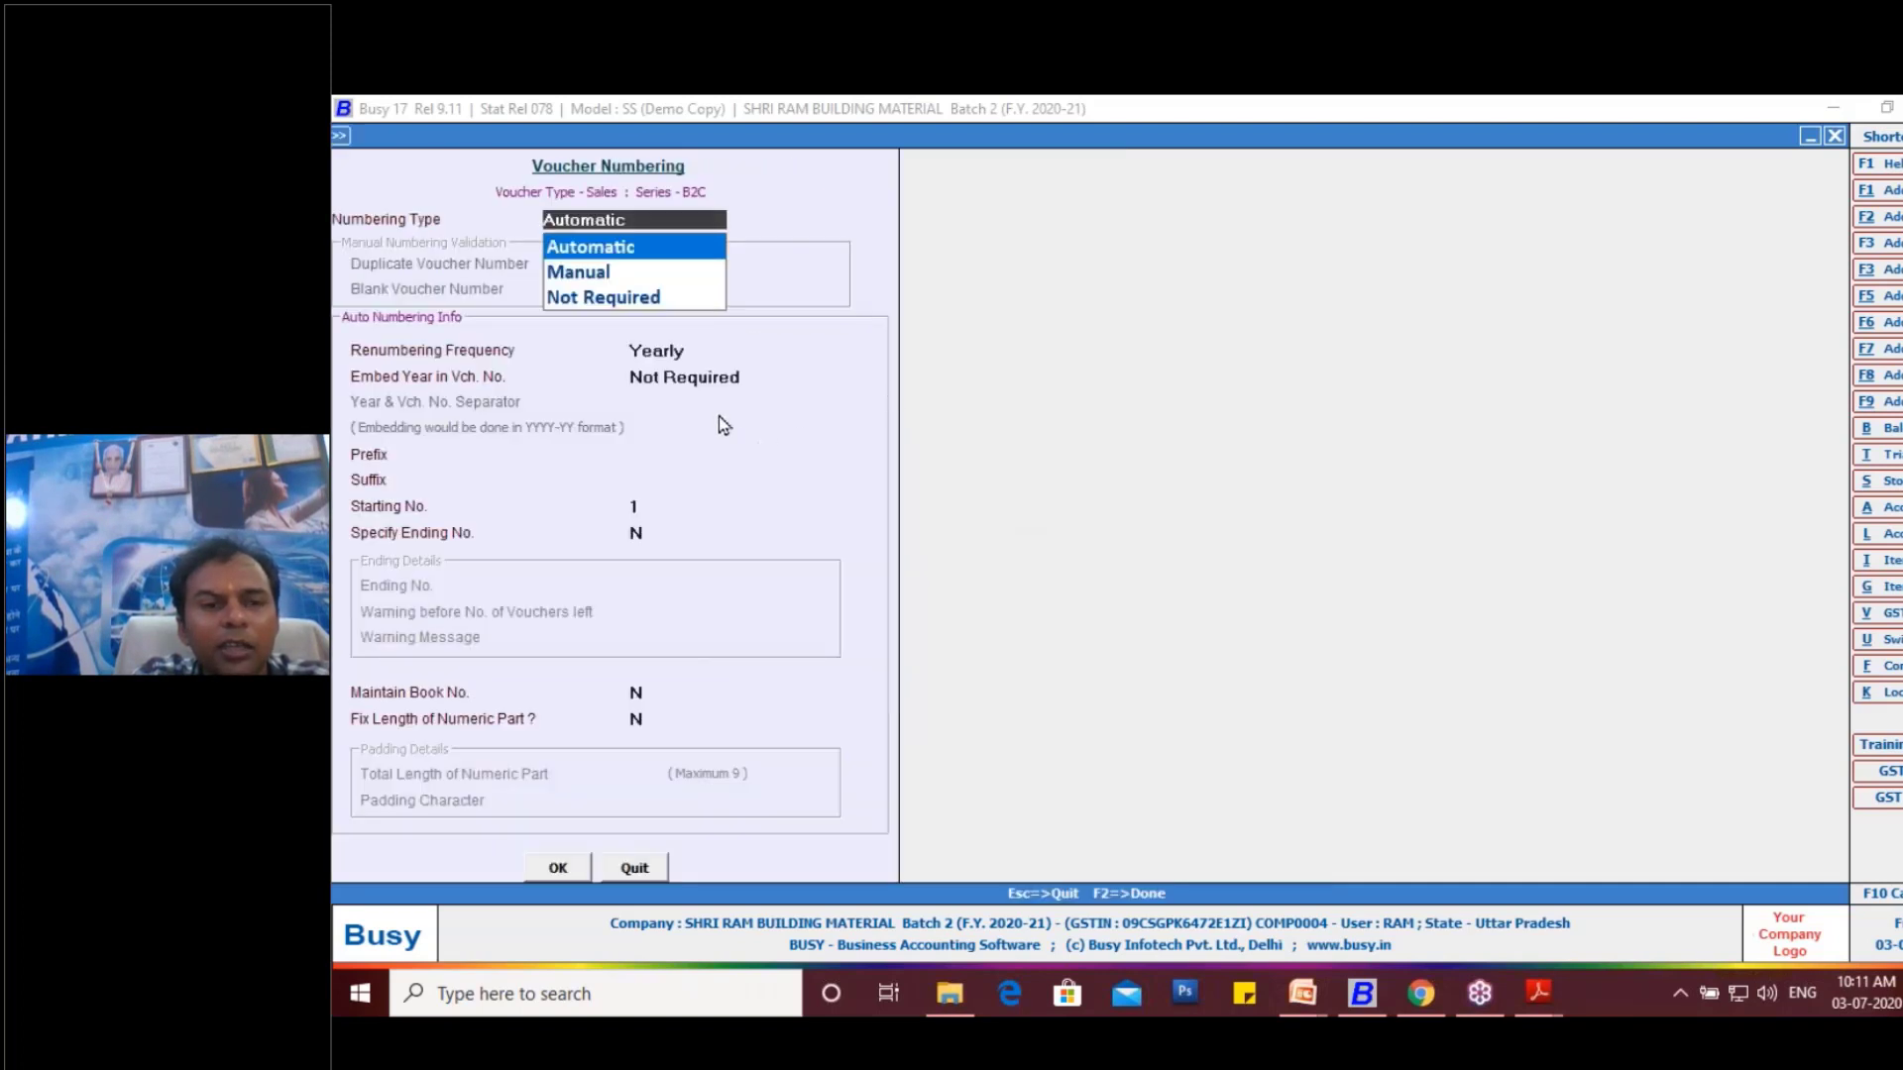
key(Return)
key(Return)
key(Return)
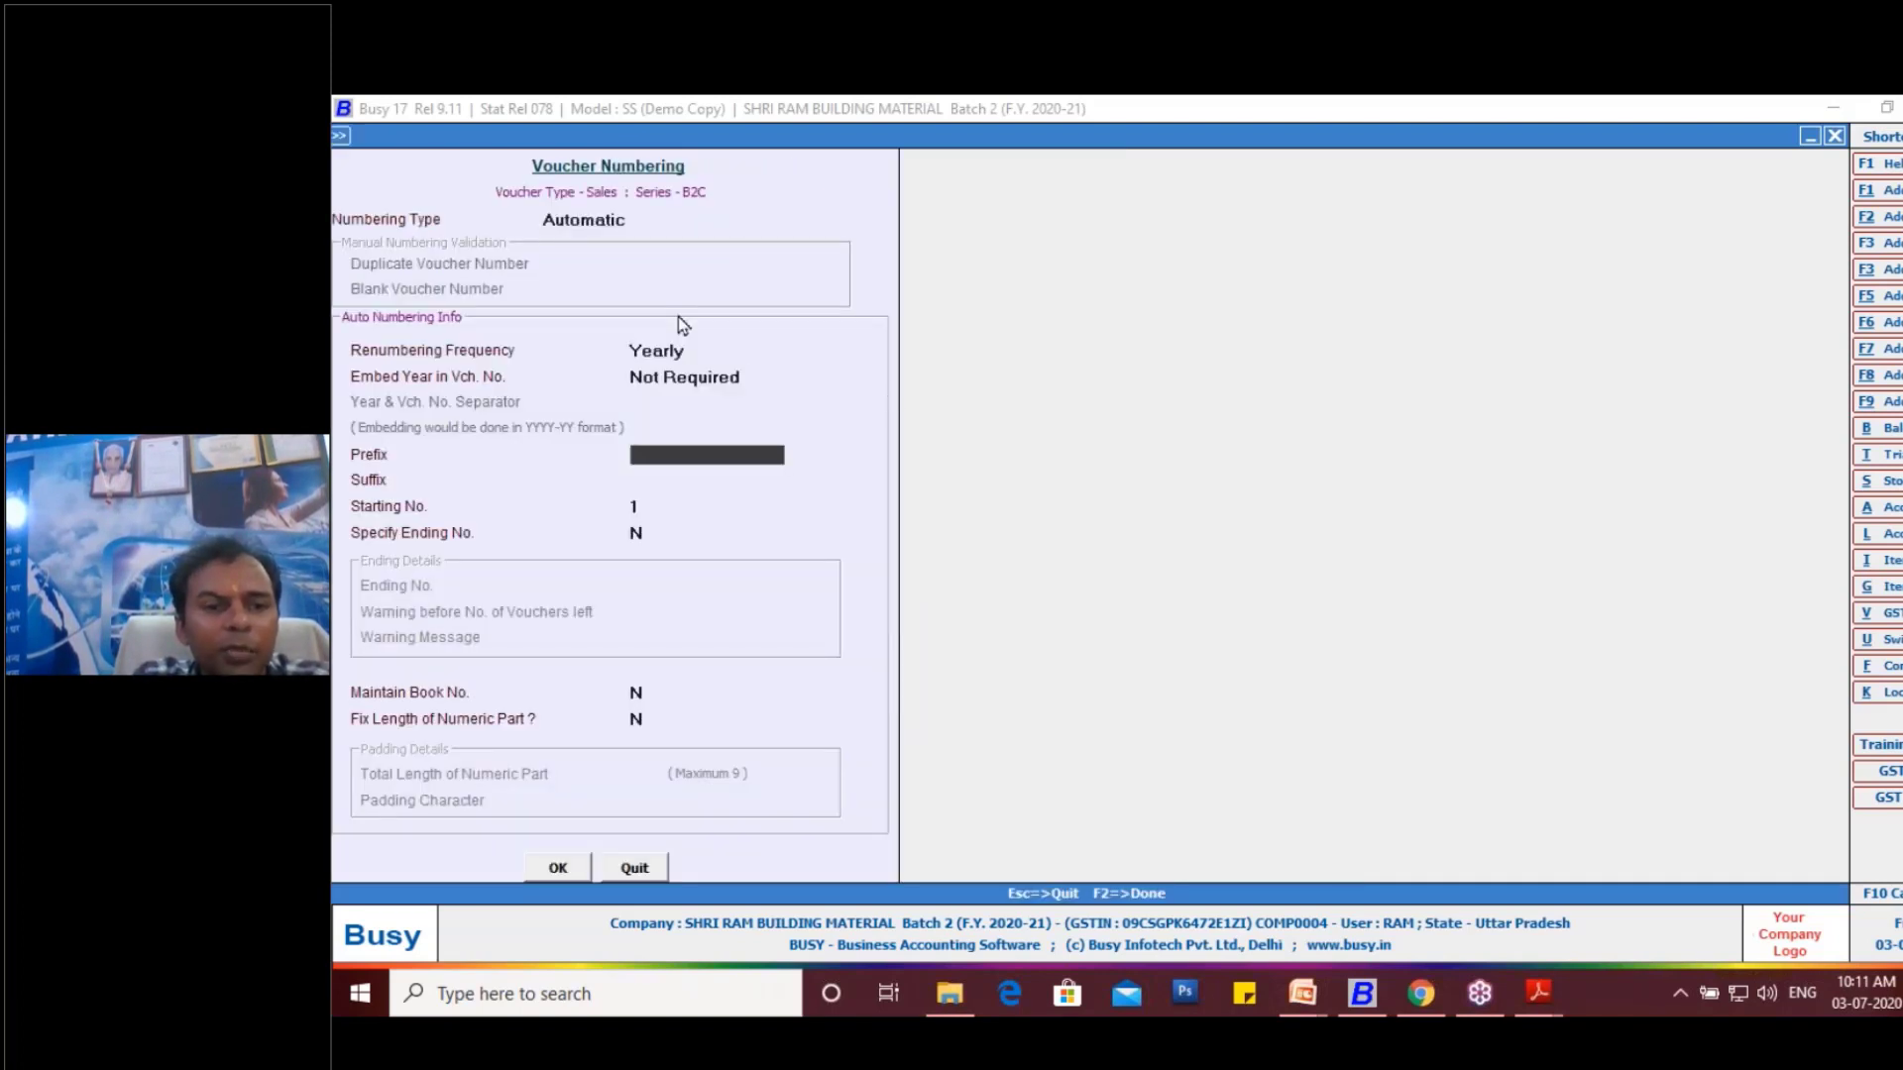
text(B2)
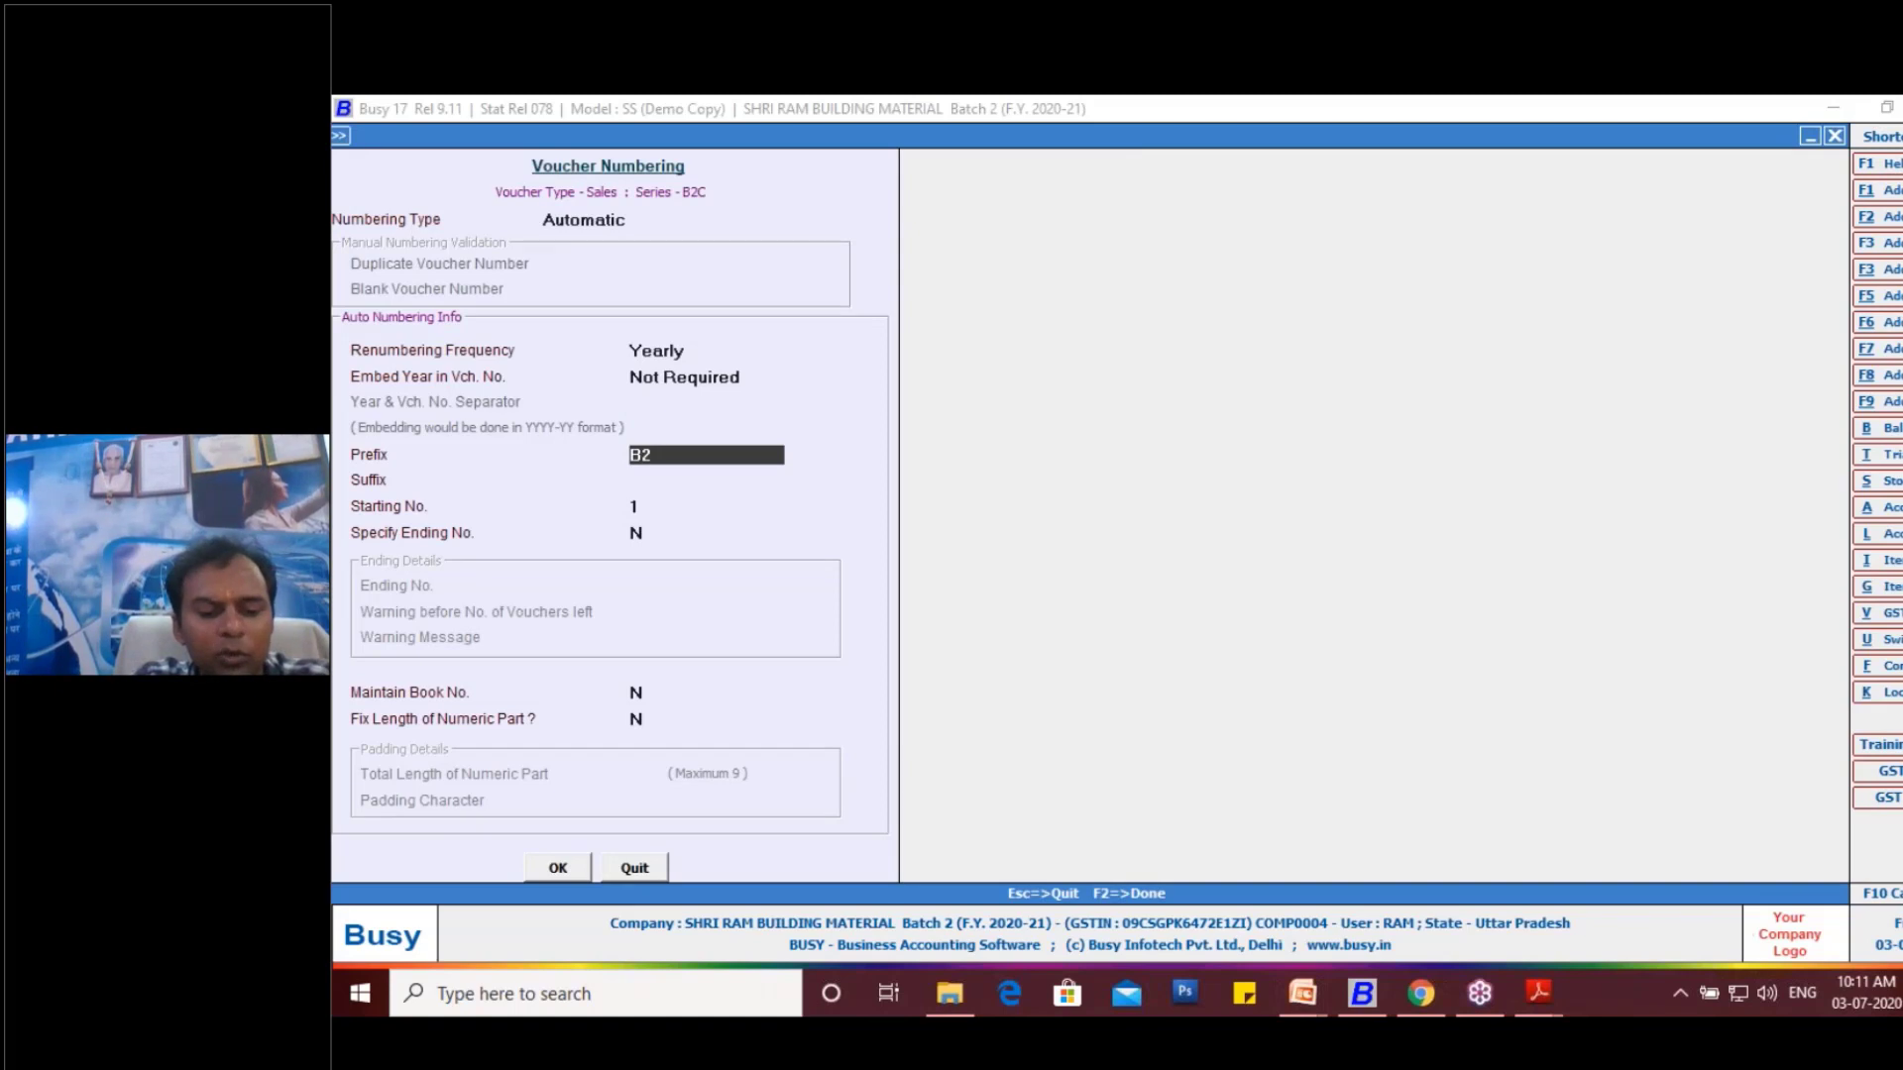
text(C-)
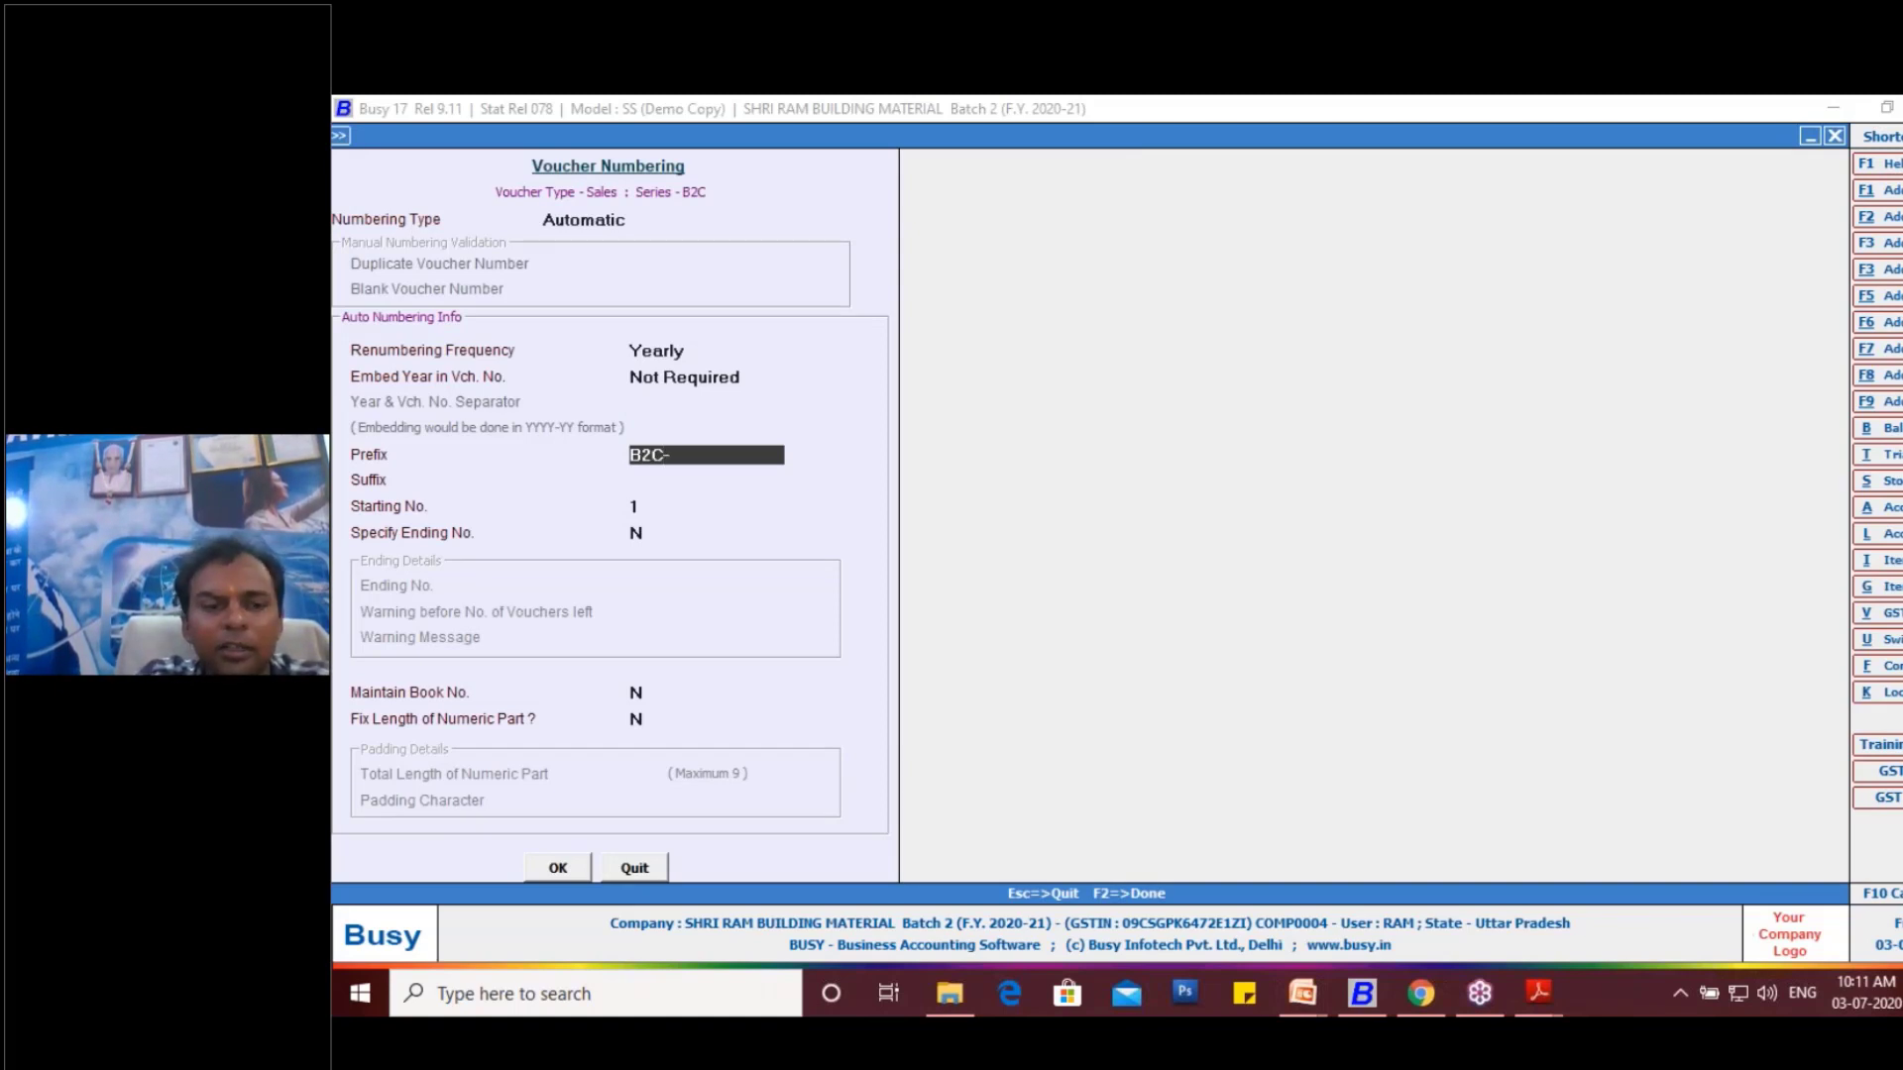
click(560, 872)
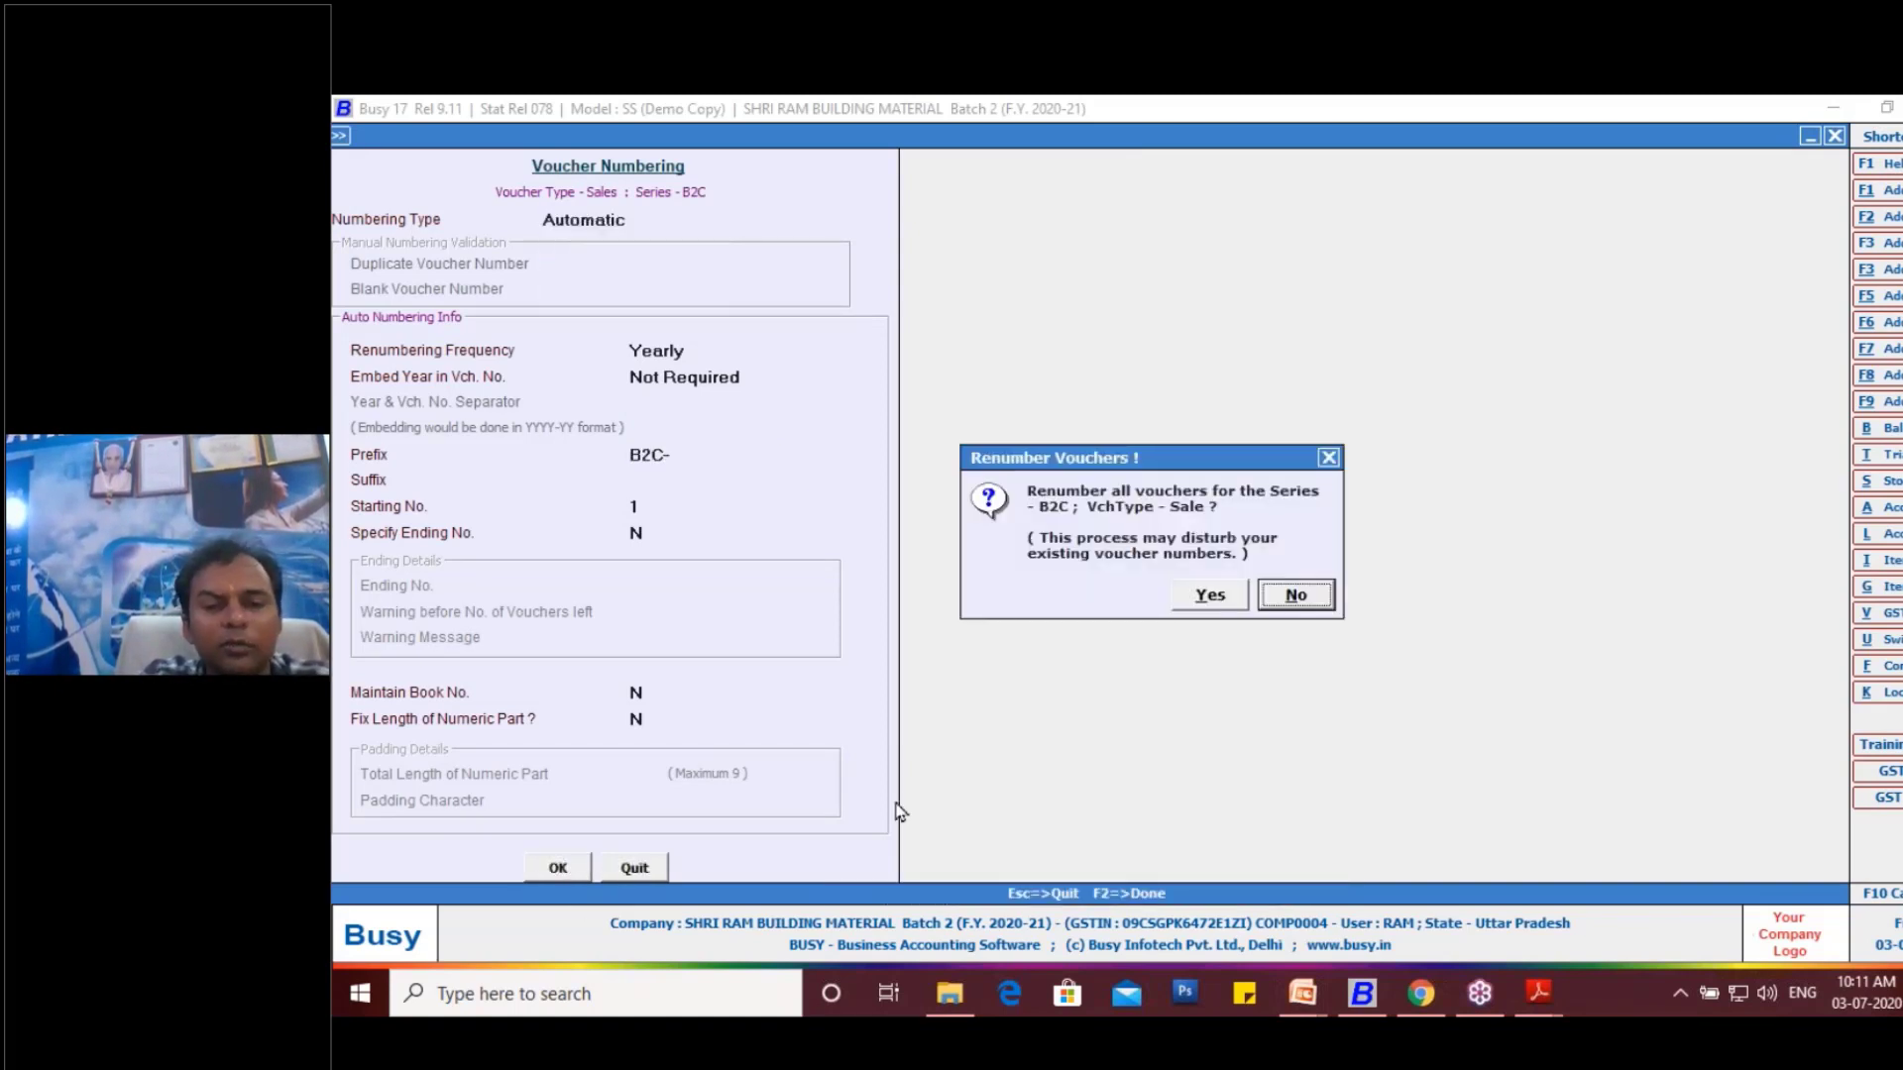
click(1208, 595)
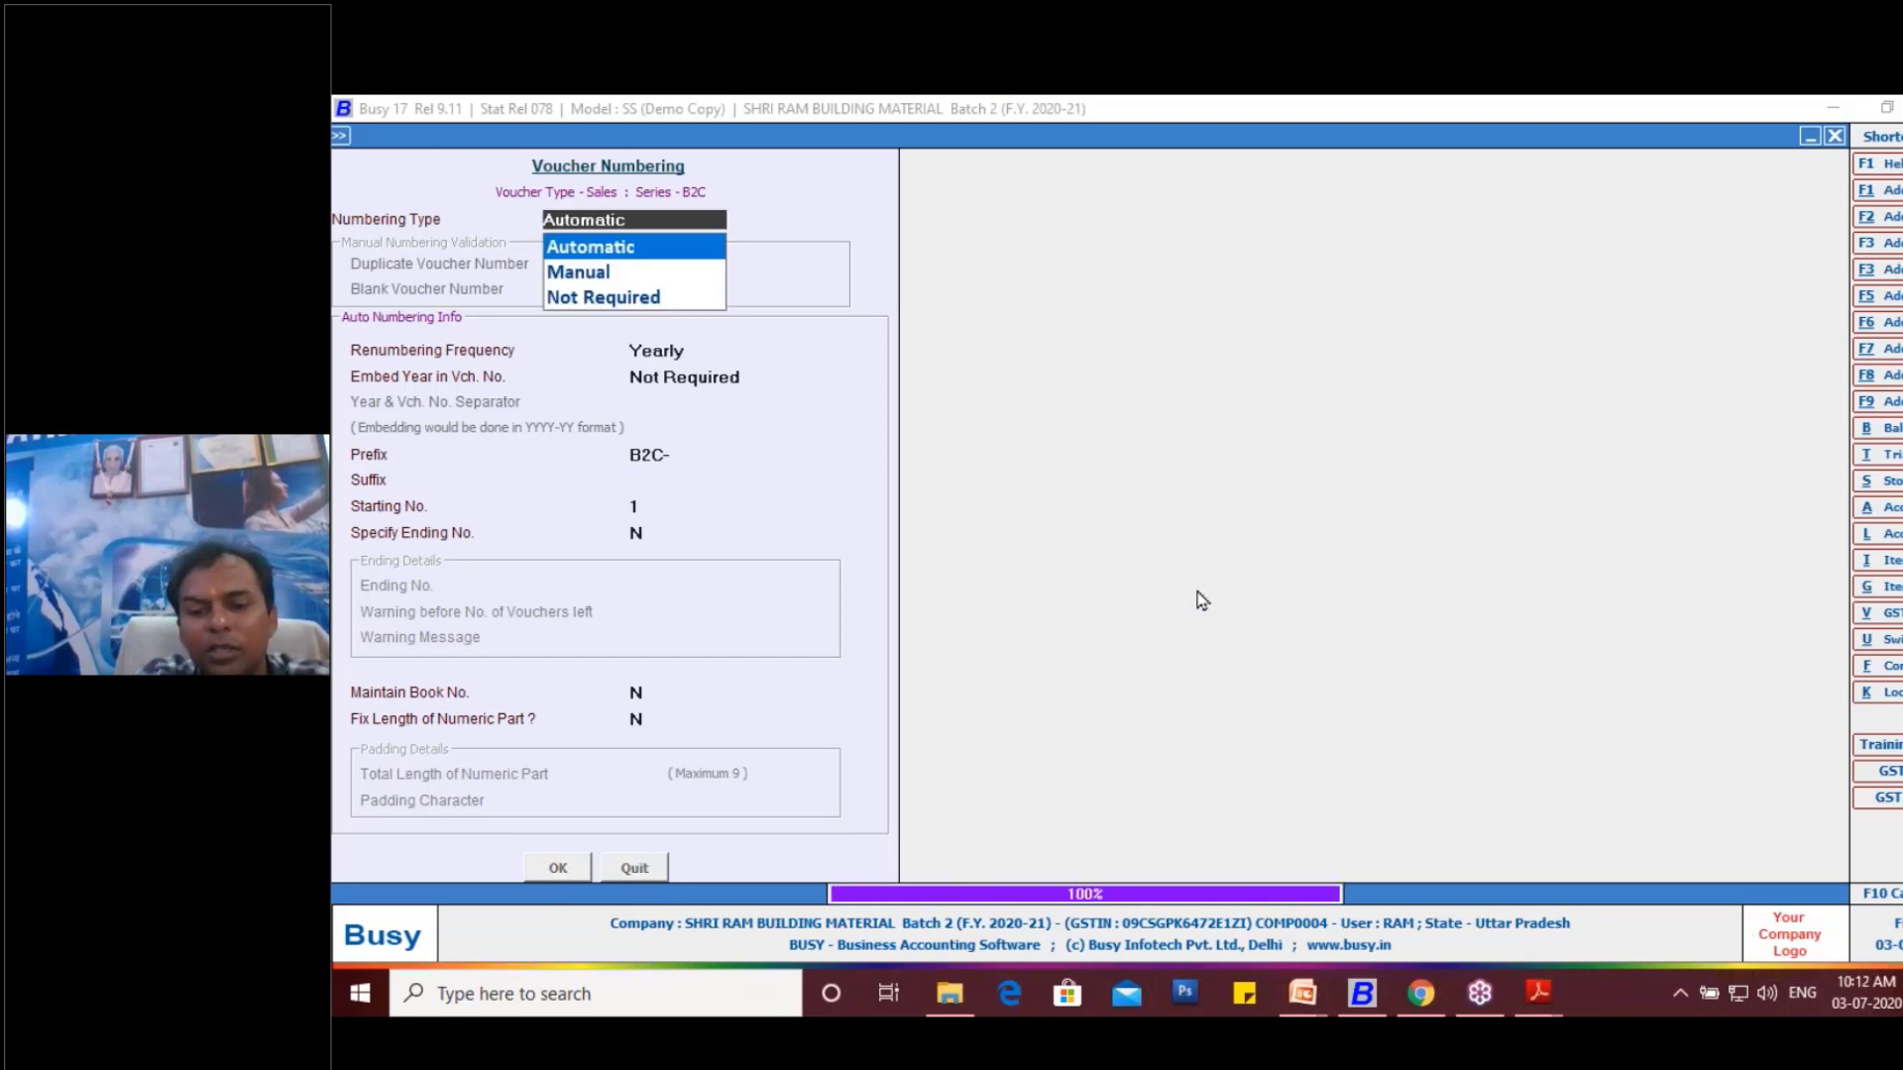
key(Escape)
key(Escape)
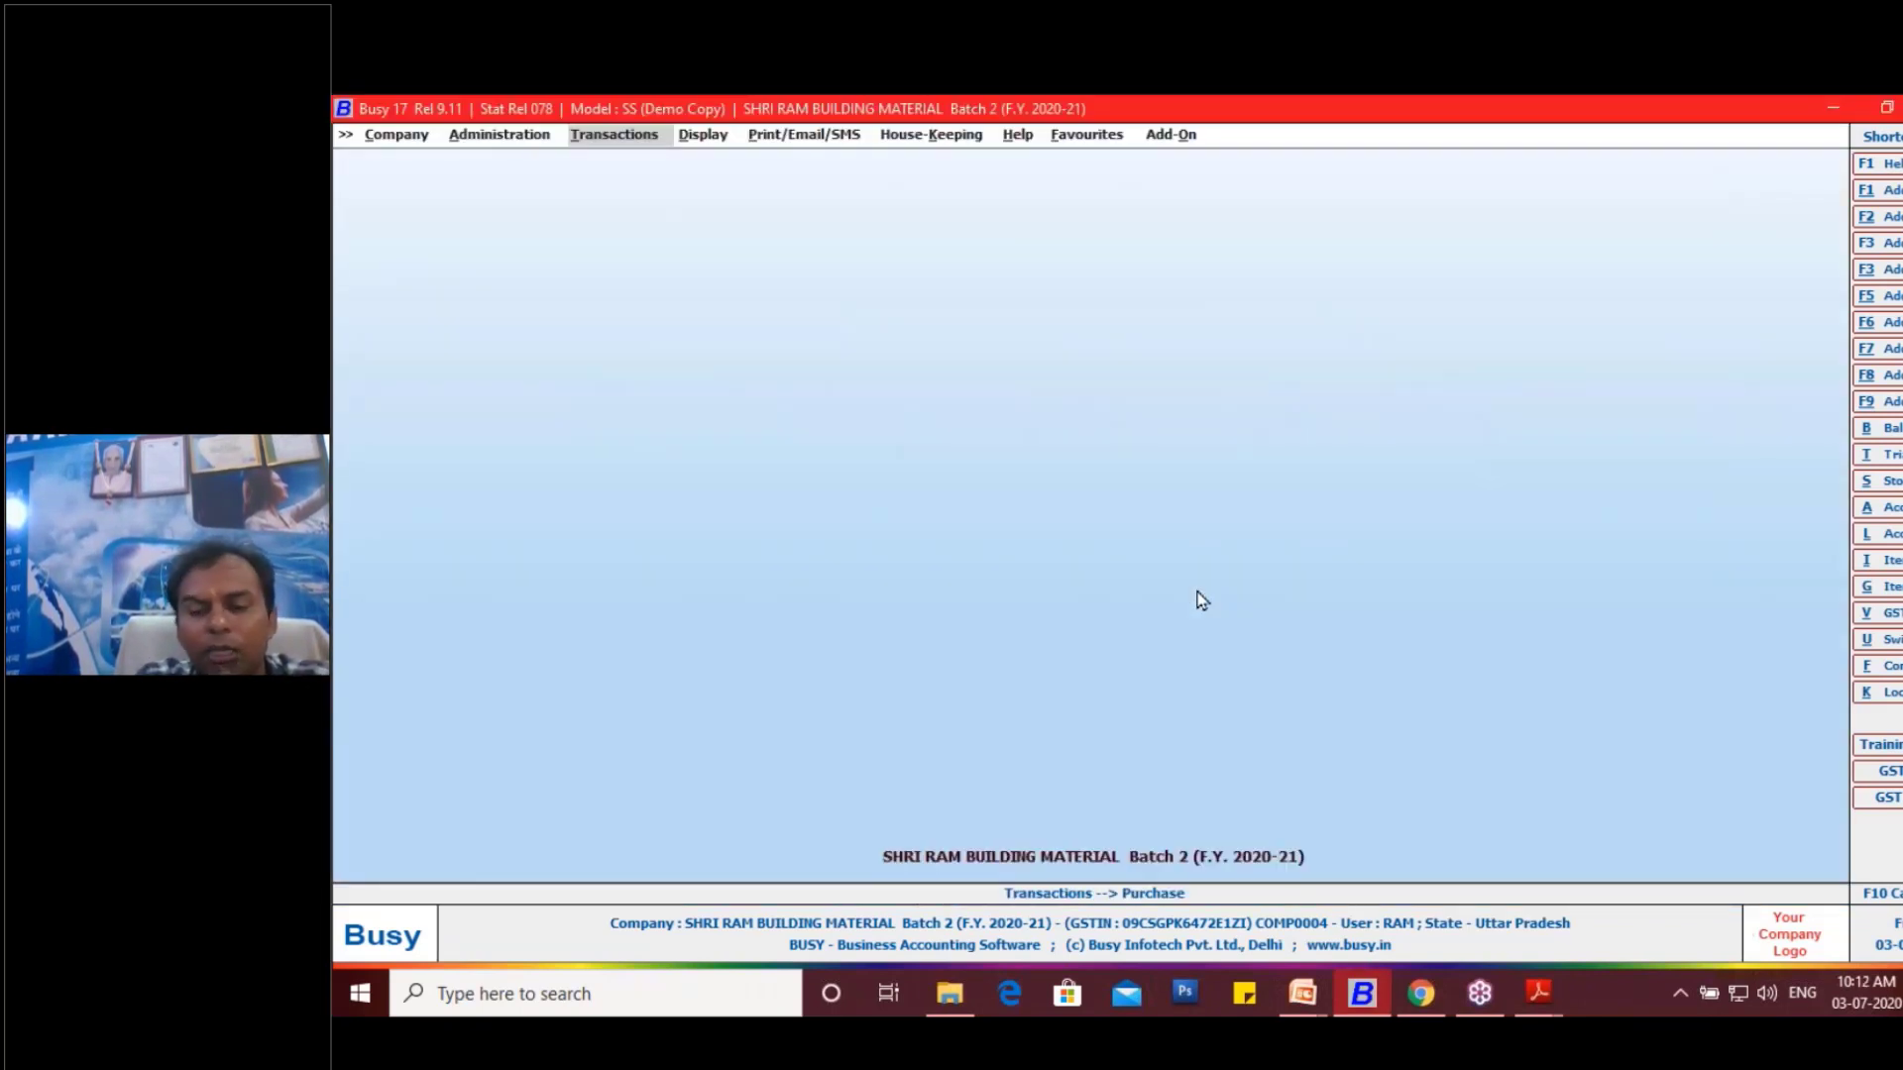
- List the sales vouchers of all series from 01-04-2020 to 26-04-2020, shown by name in the main unit
key(Up)
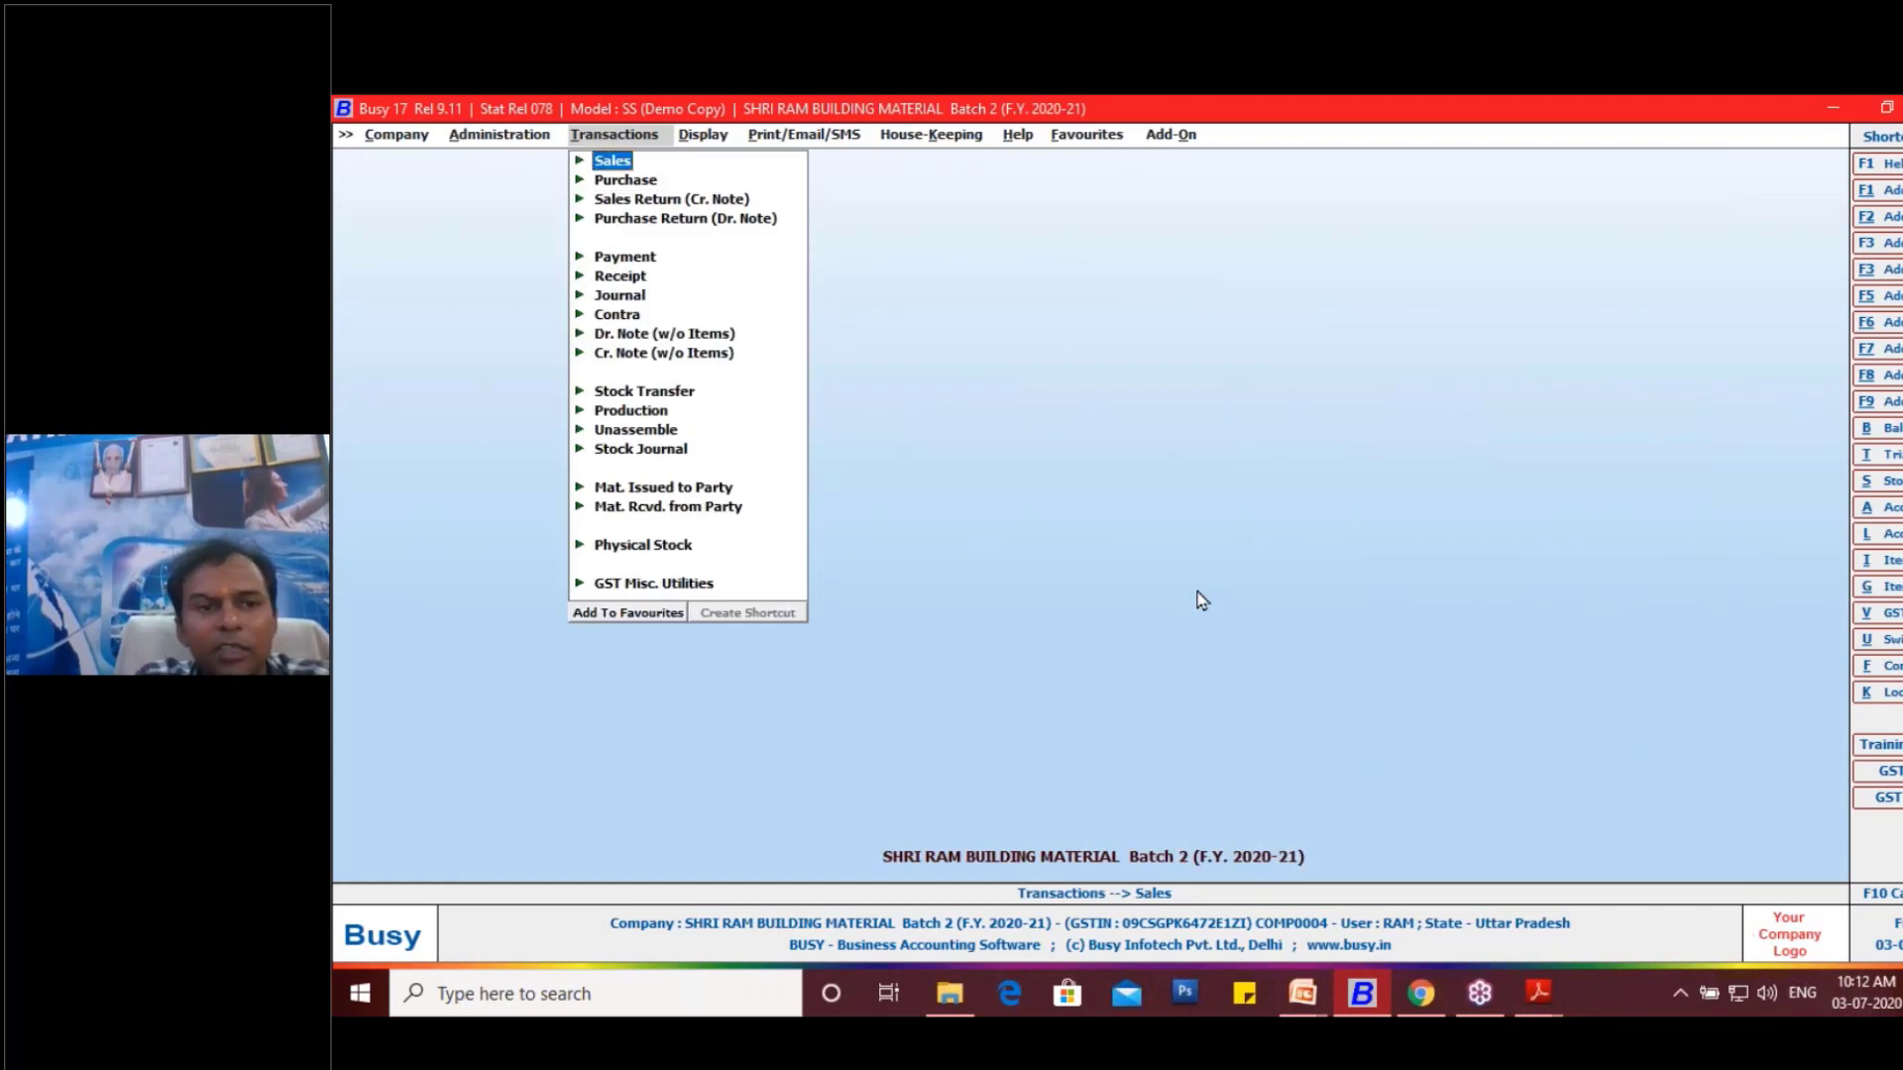
key(Return)
key(Down)
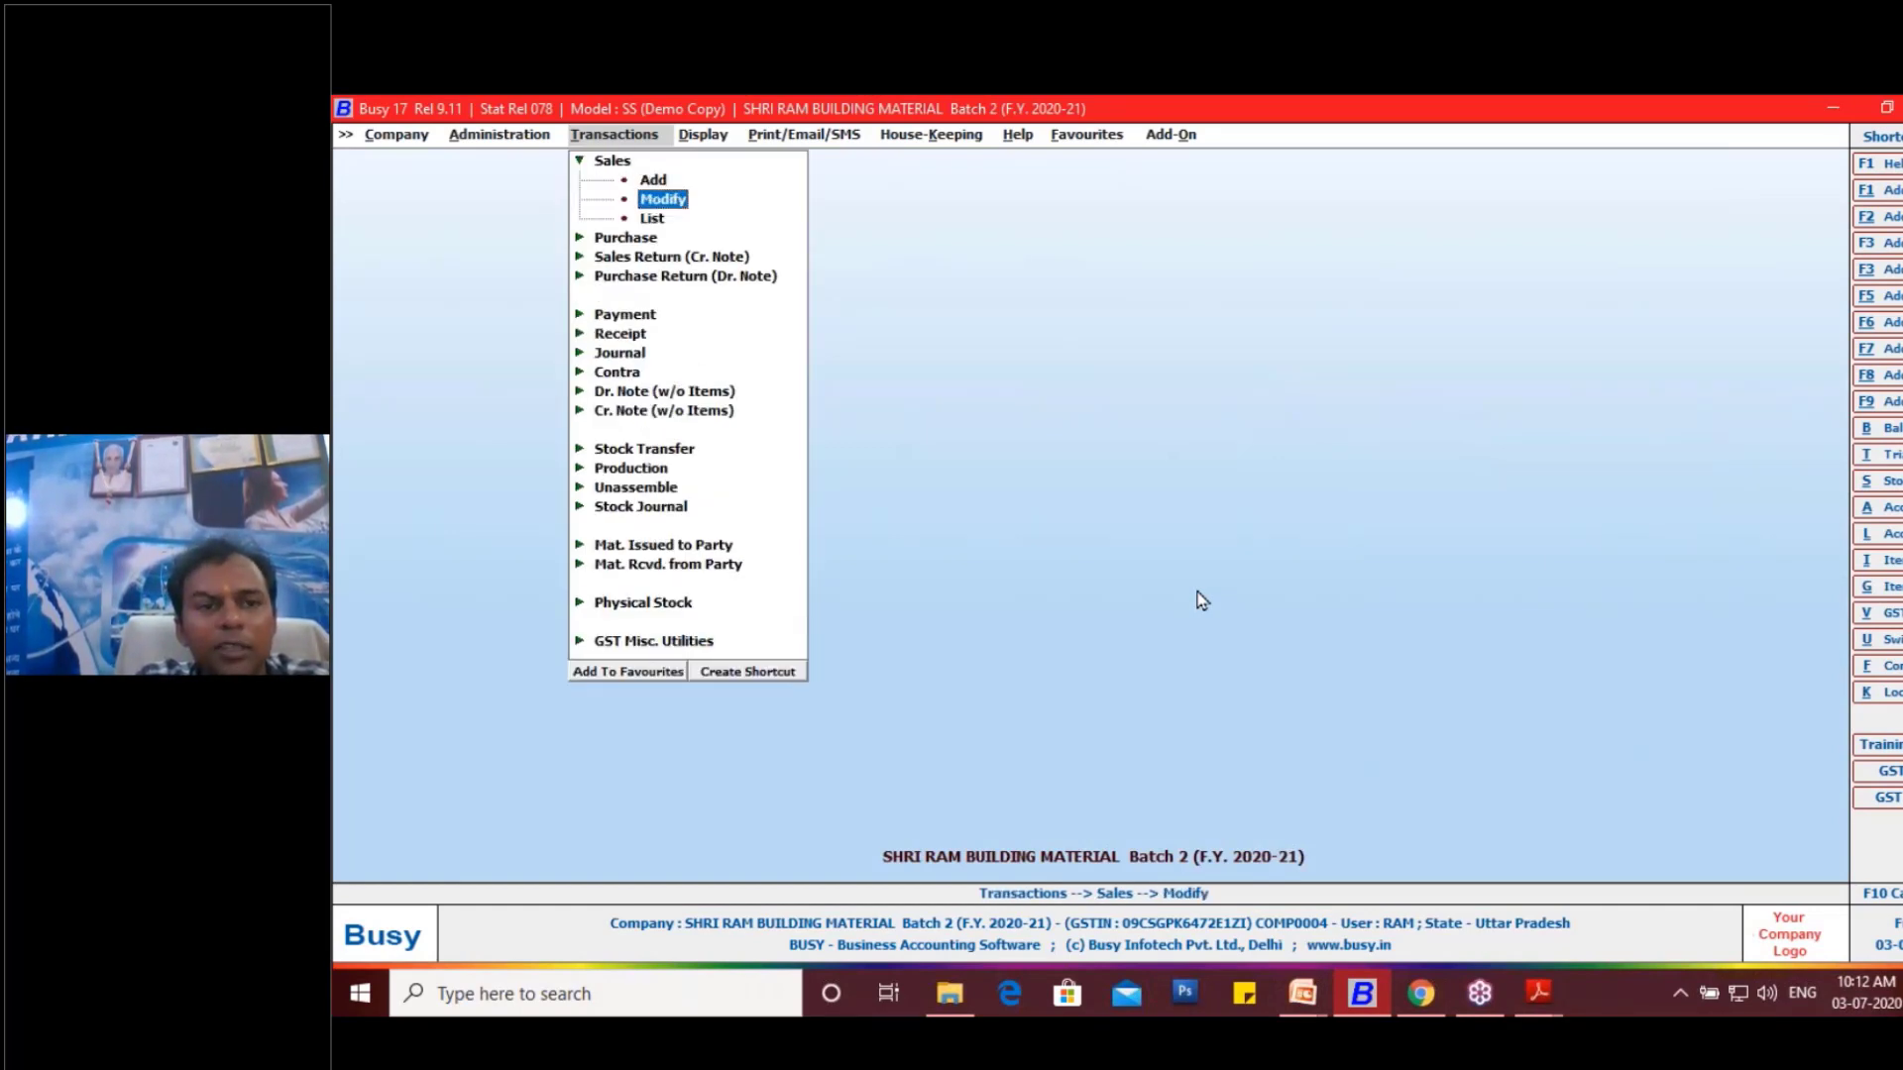
key(Down)
key(Return)
key(Return)
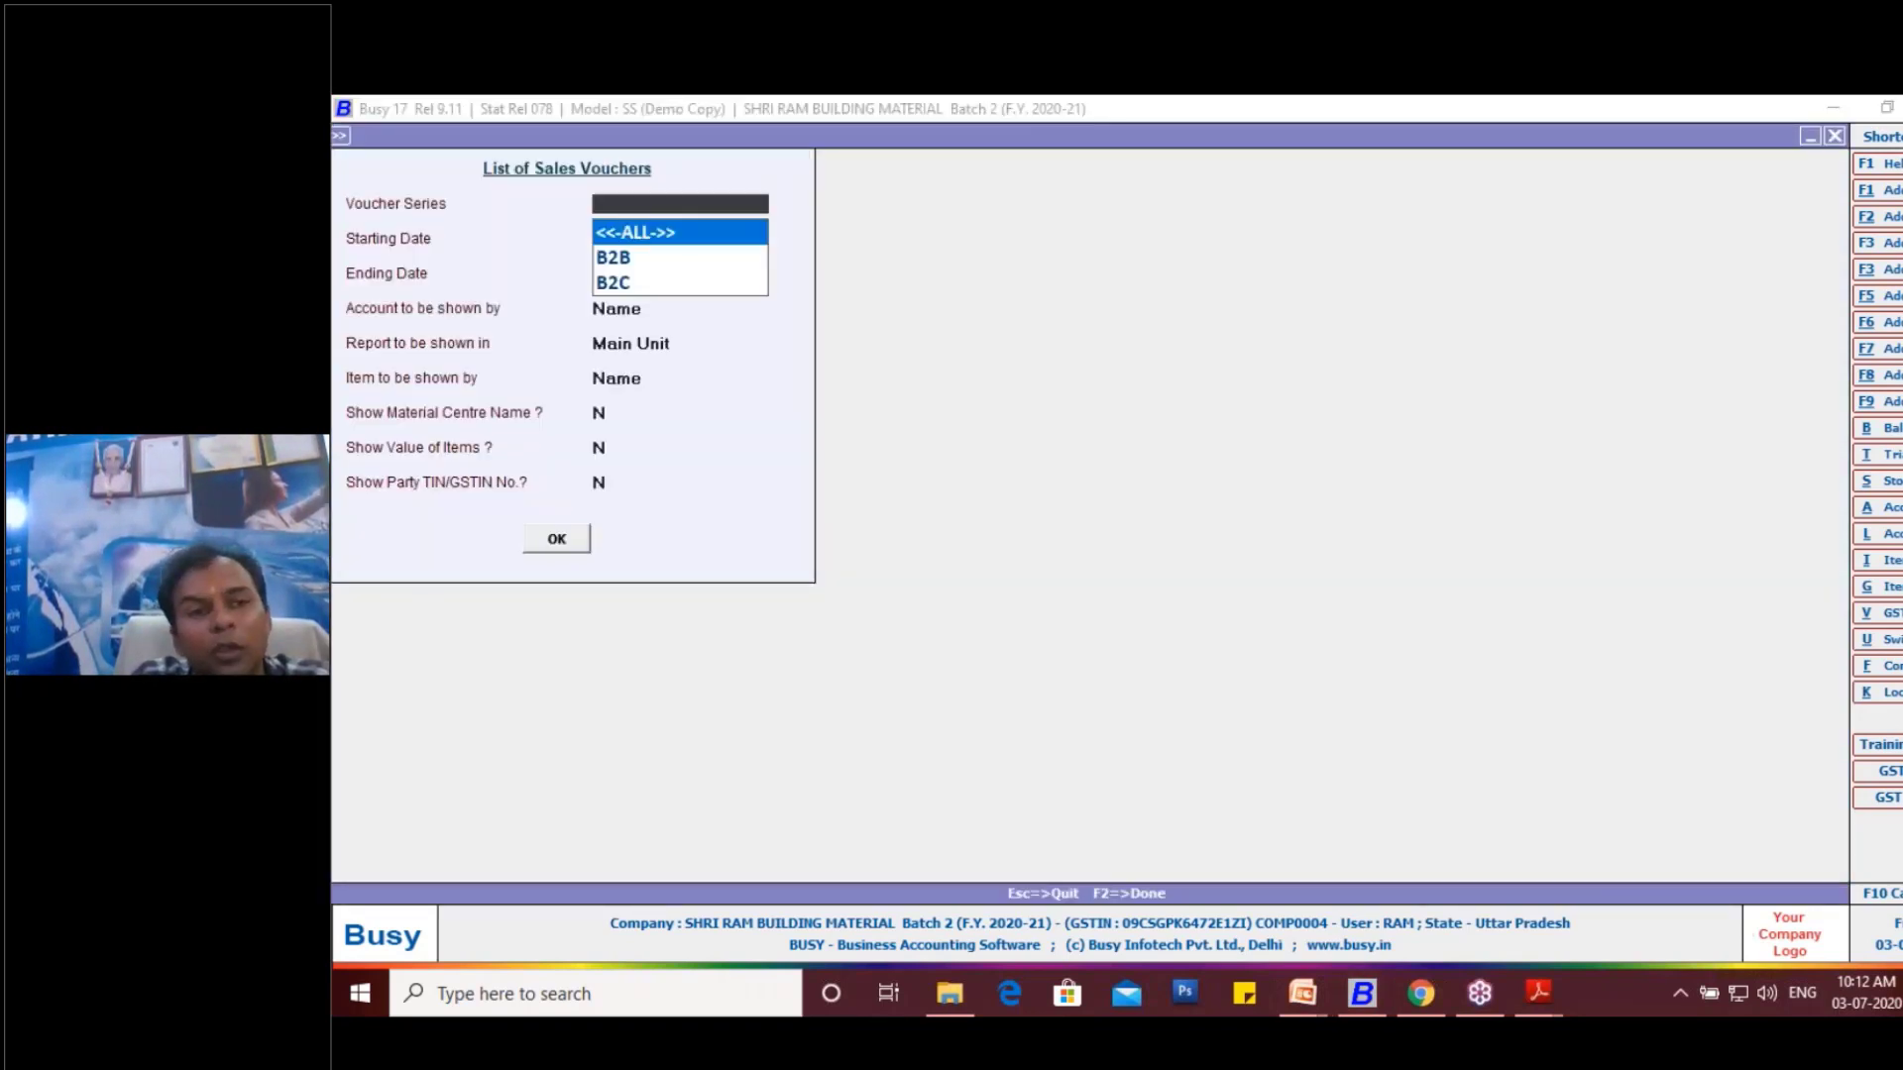
key(Return)
key(Return)
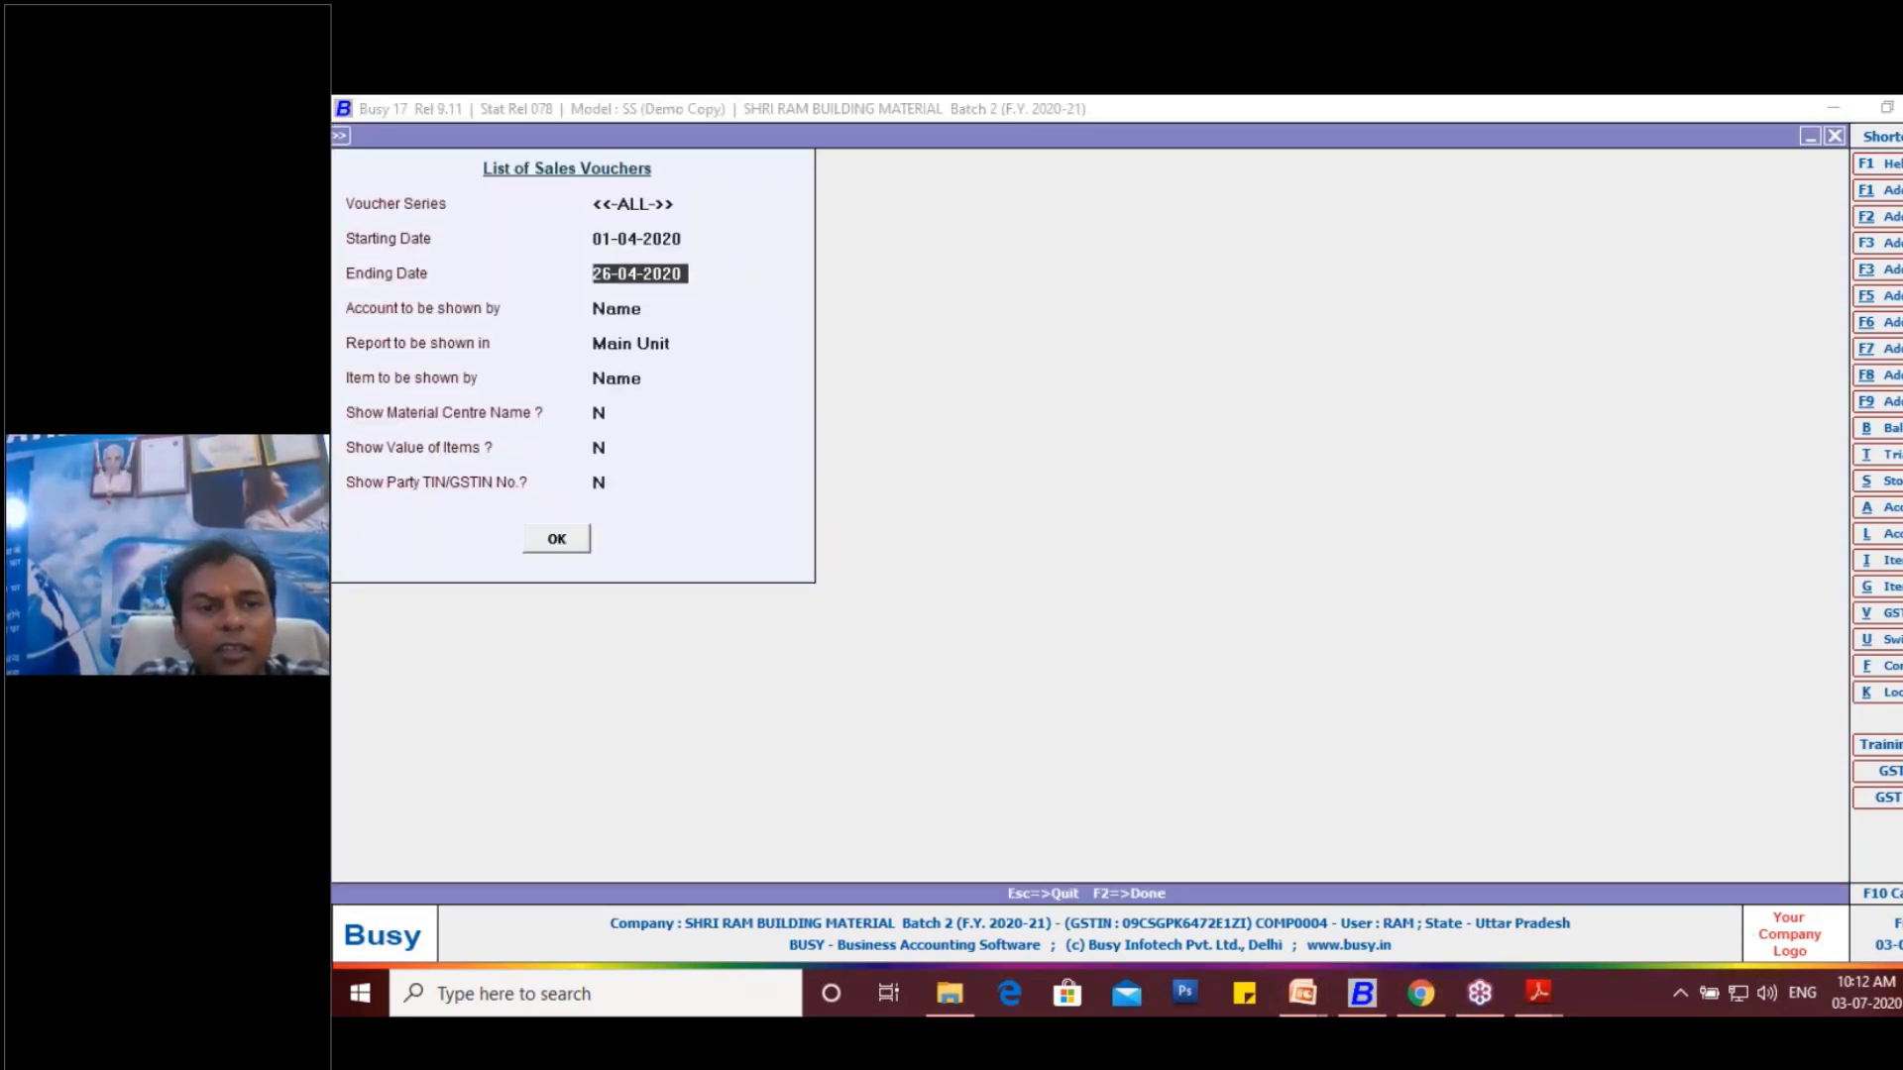
key(Return)
key(Return)
key(Return)
key(Return)
key(Return)
key(Return)
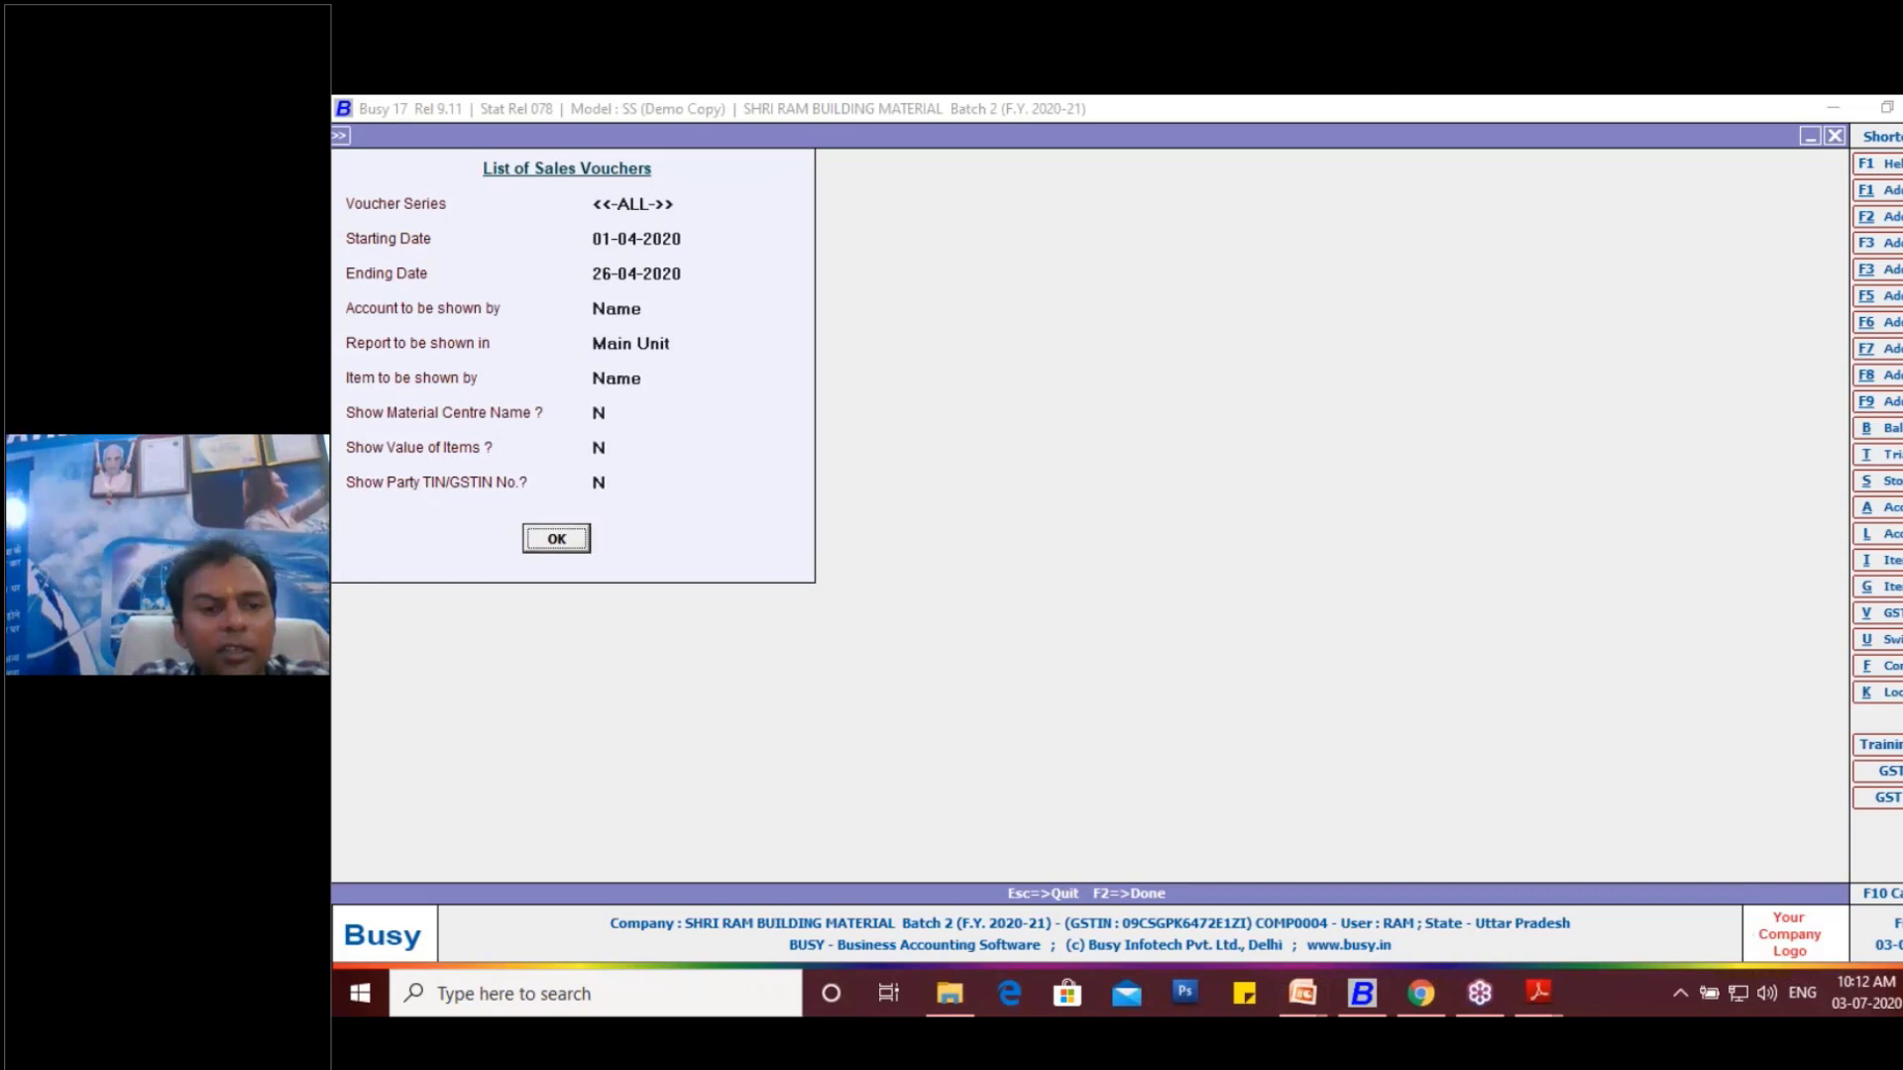
key(Return)
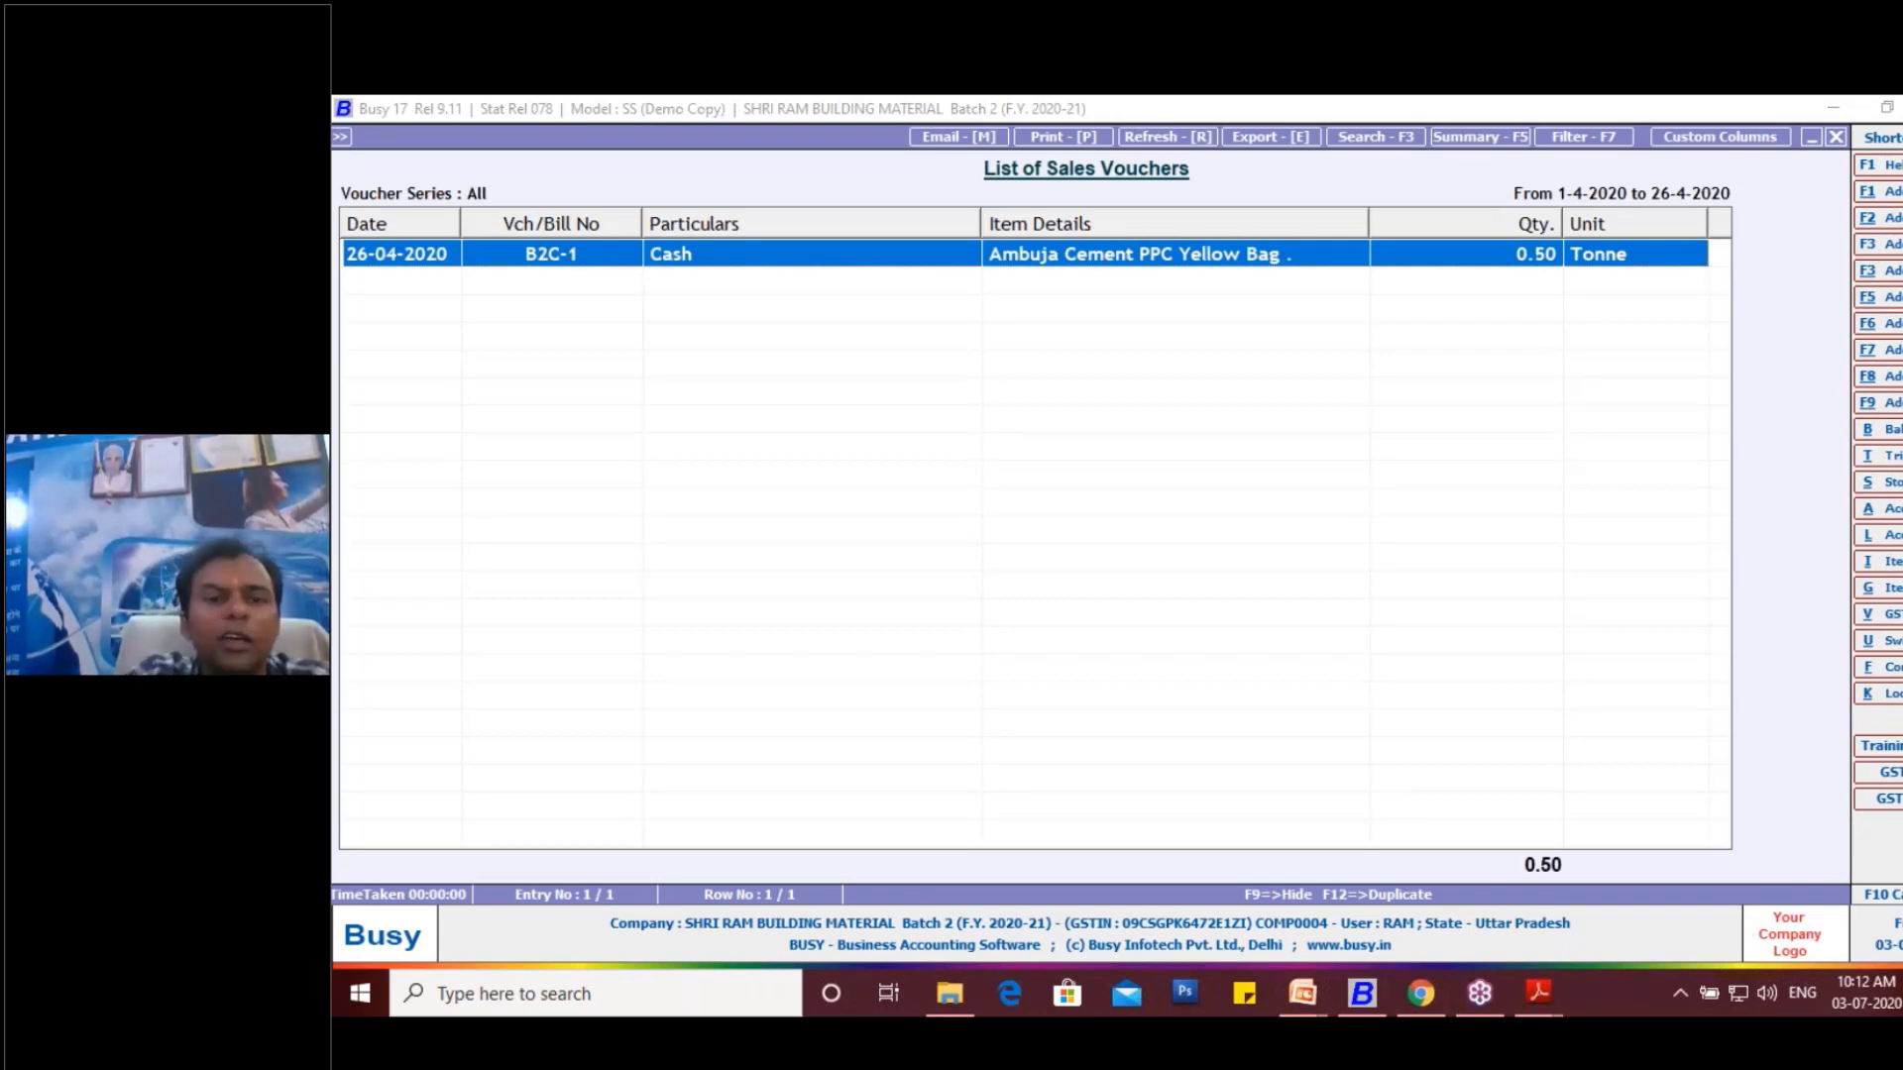
- Open the listed cash sales voucher for modification and bring up the billing/shipping details of its party
key(Return)
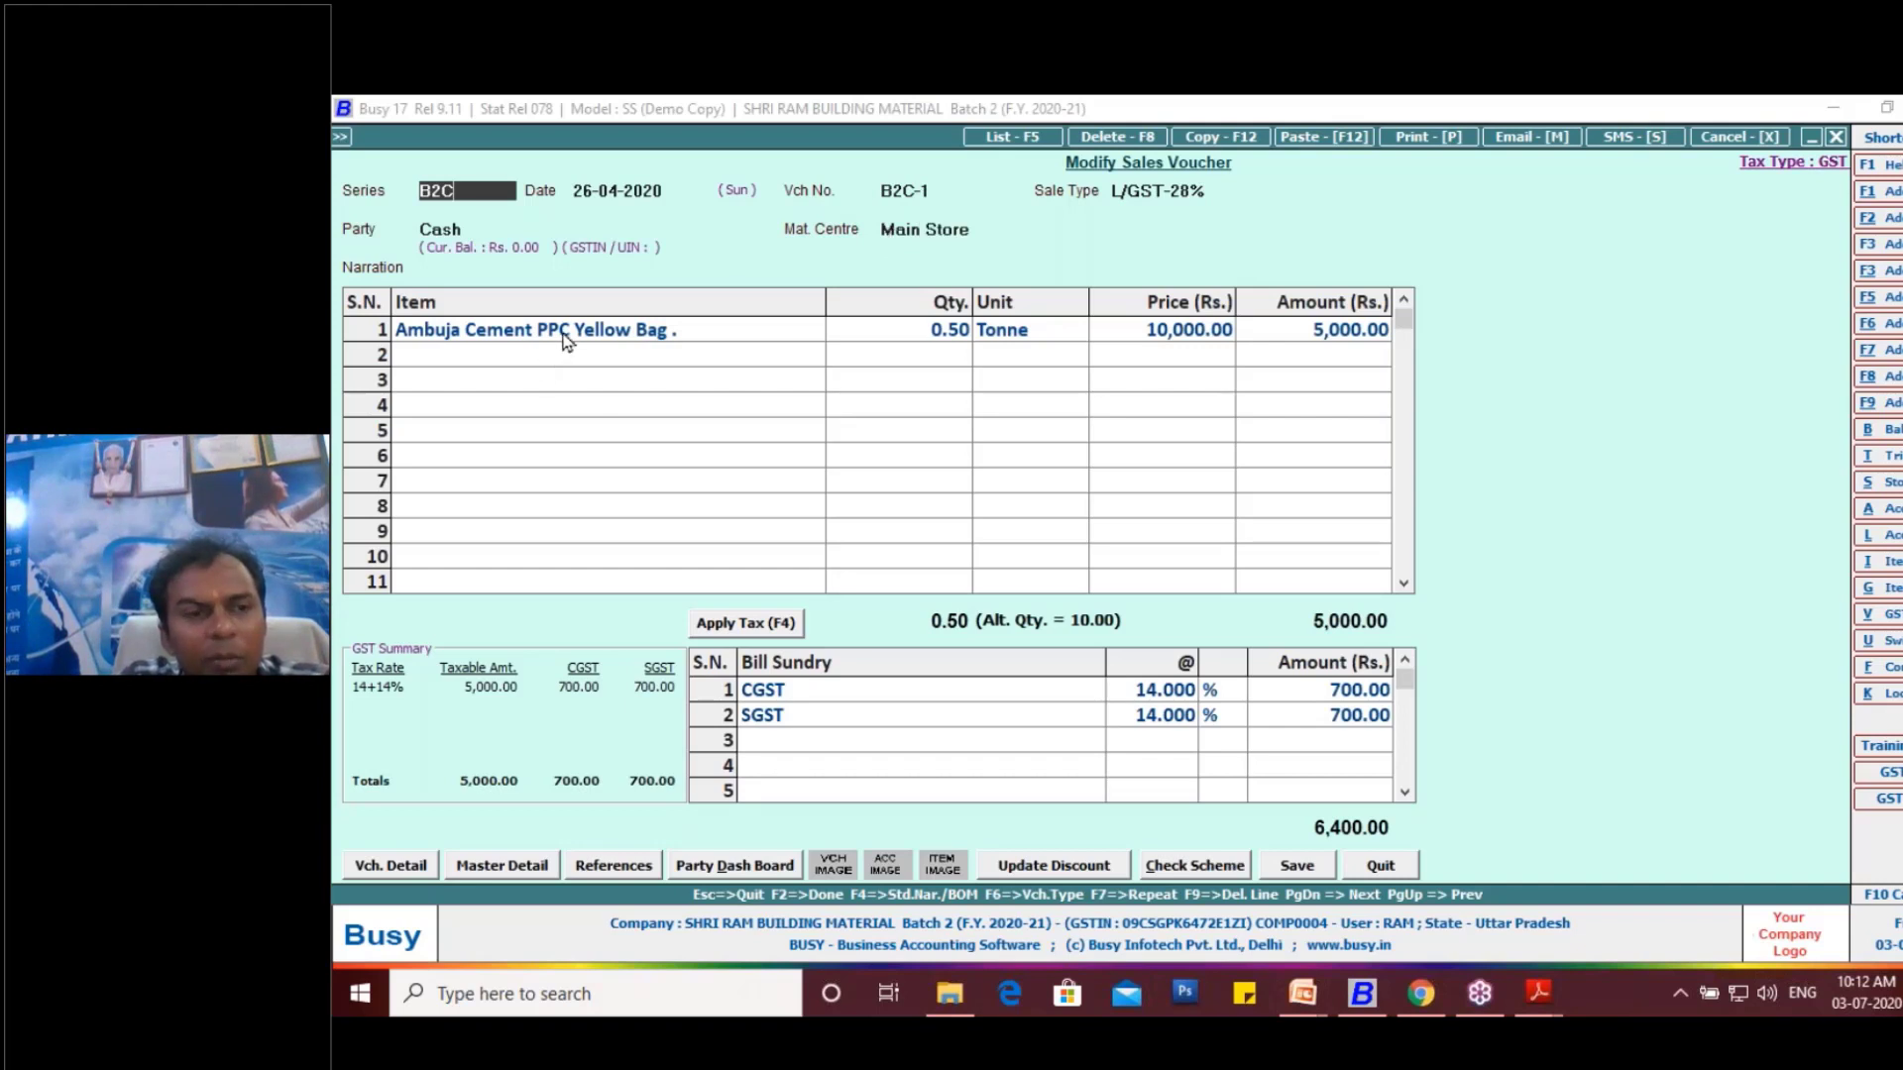
click(481, 229)
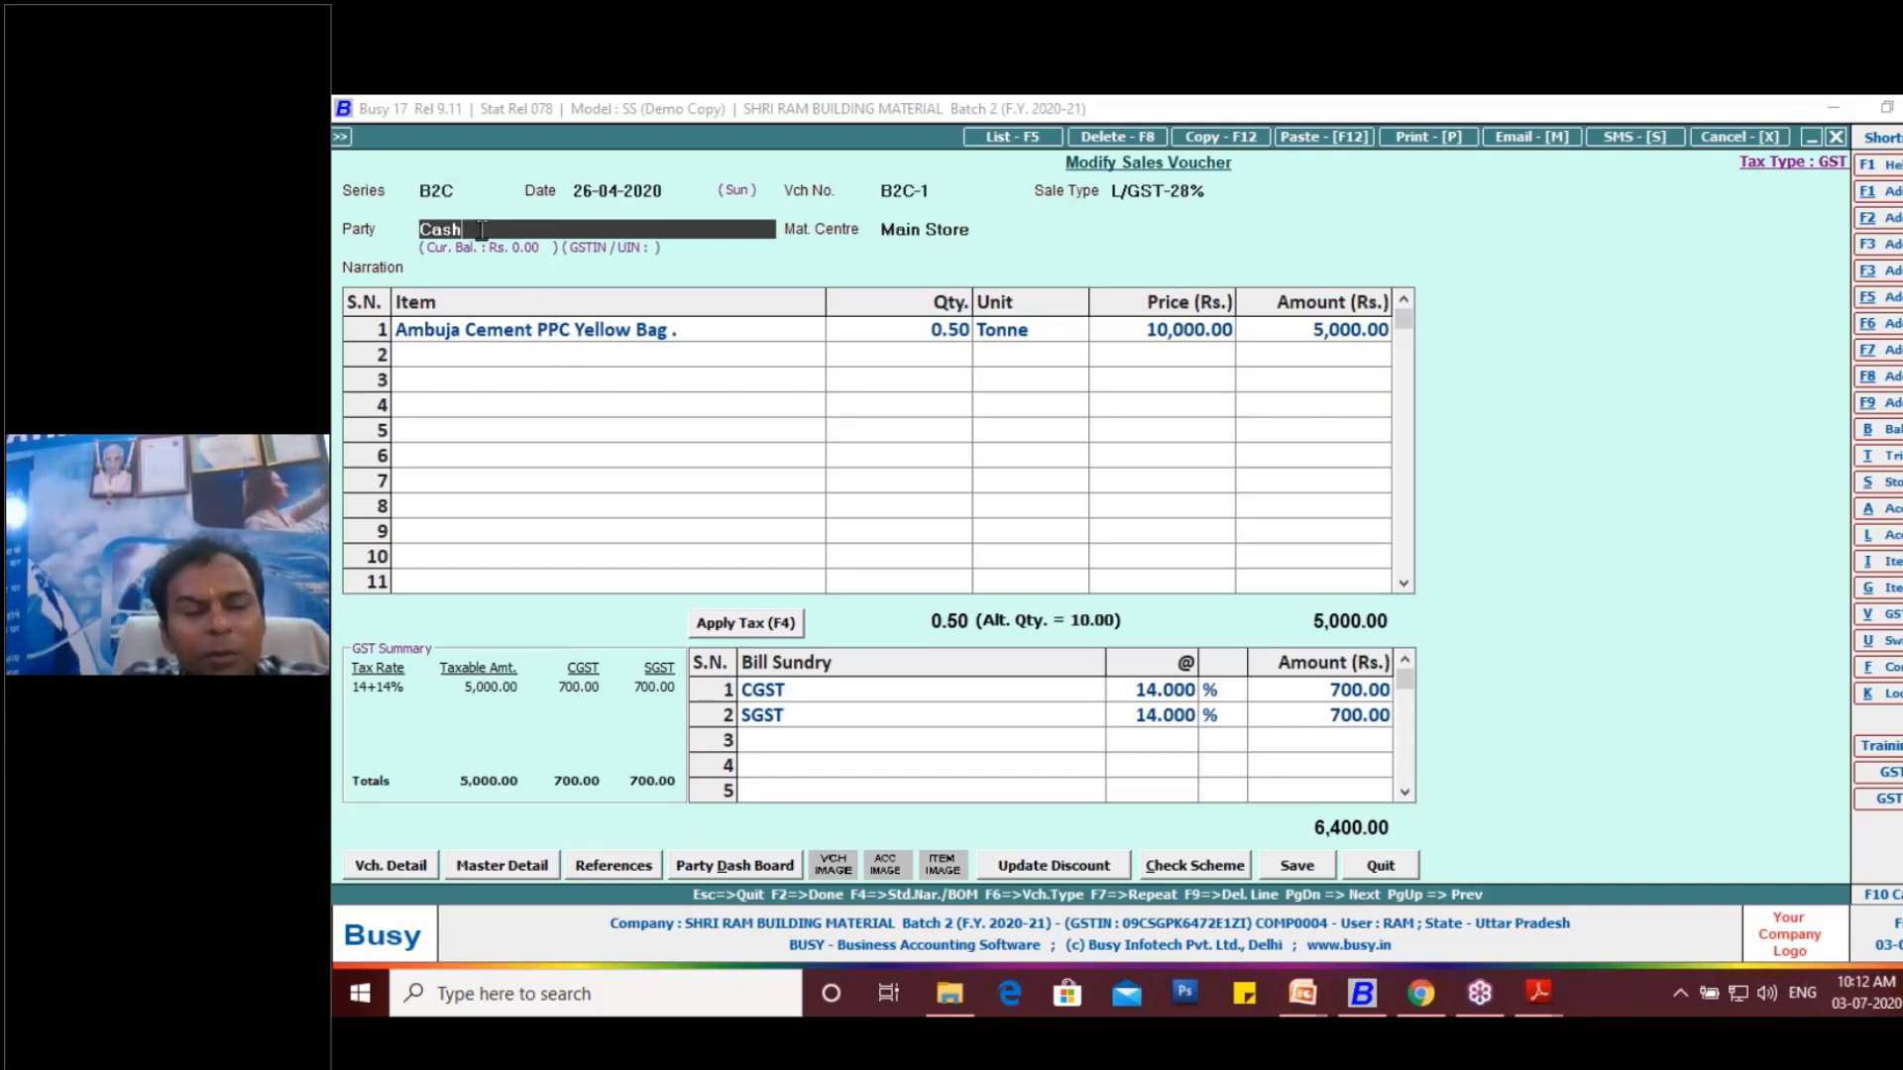
key(Return)
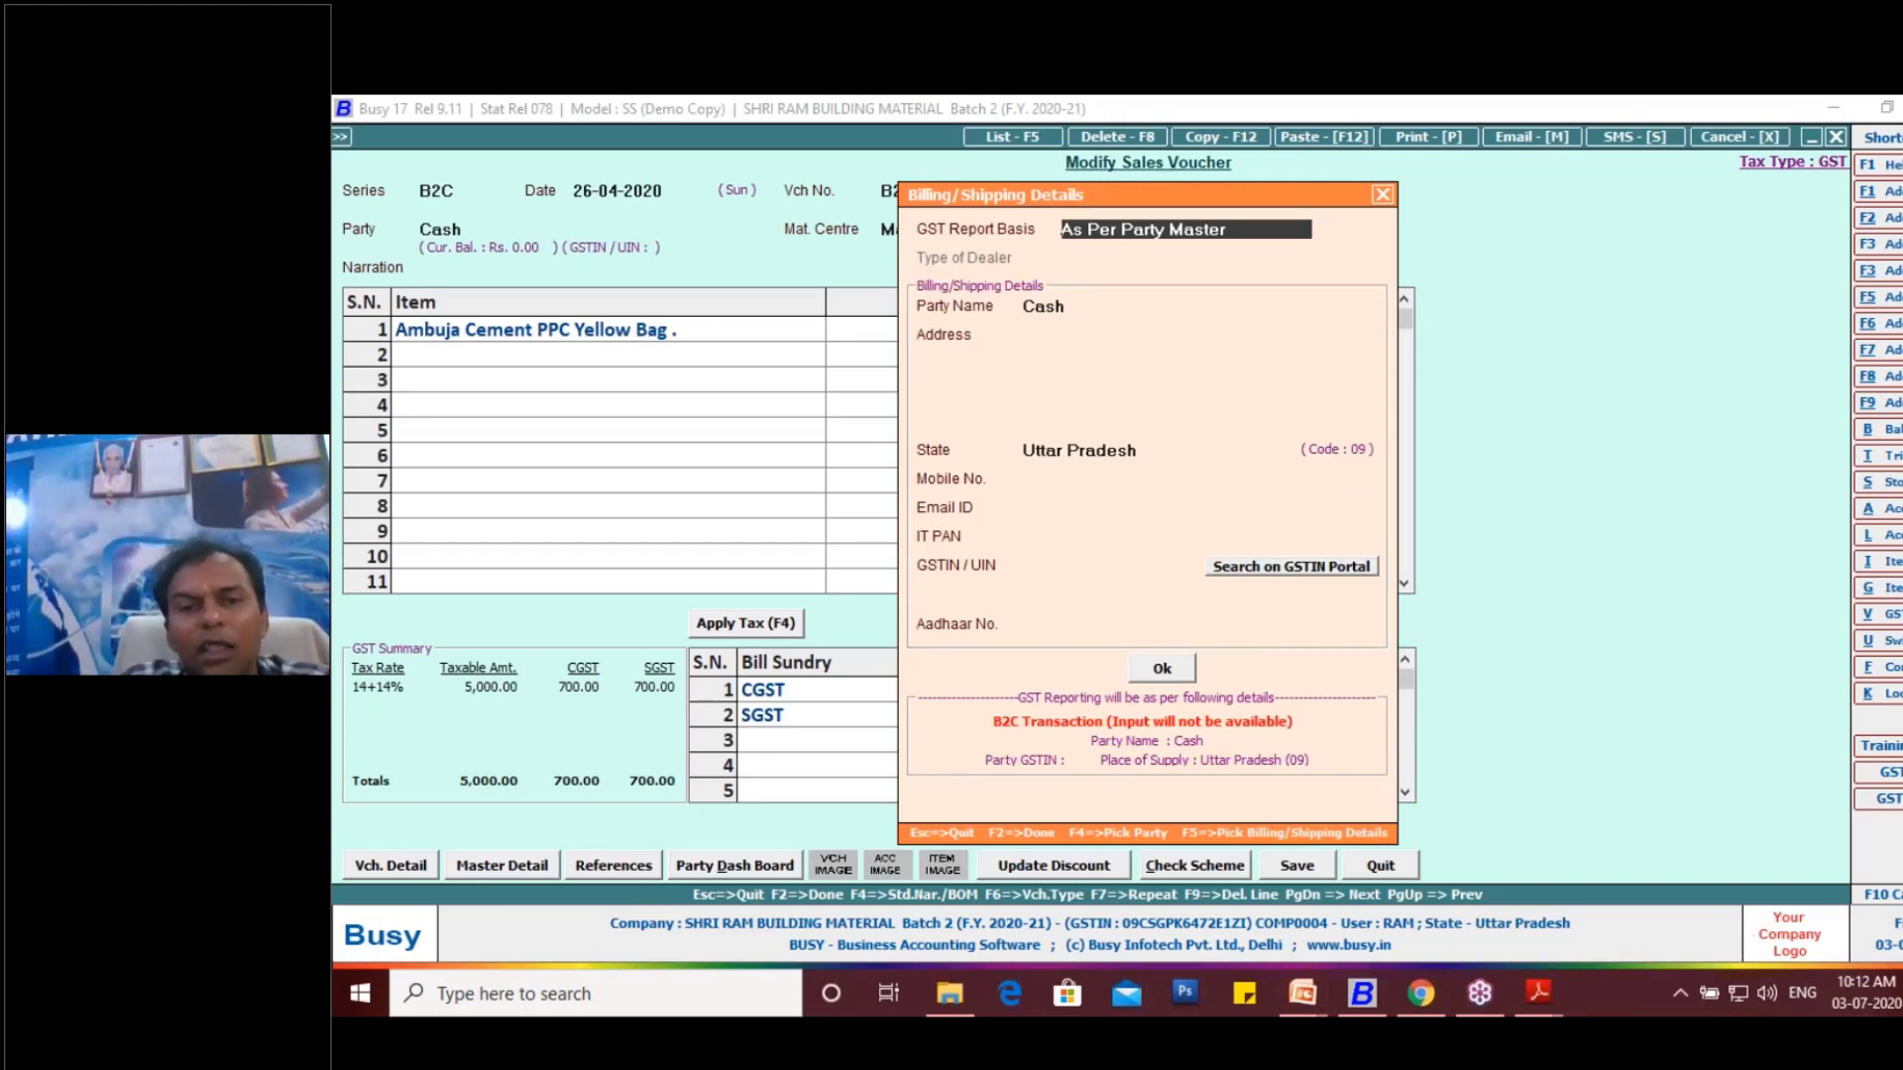
- Replace the billing/shipping party name of the cash sale with the customer's full name, keeping GST reporting as per party master
key(Return)
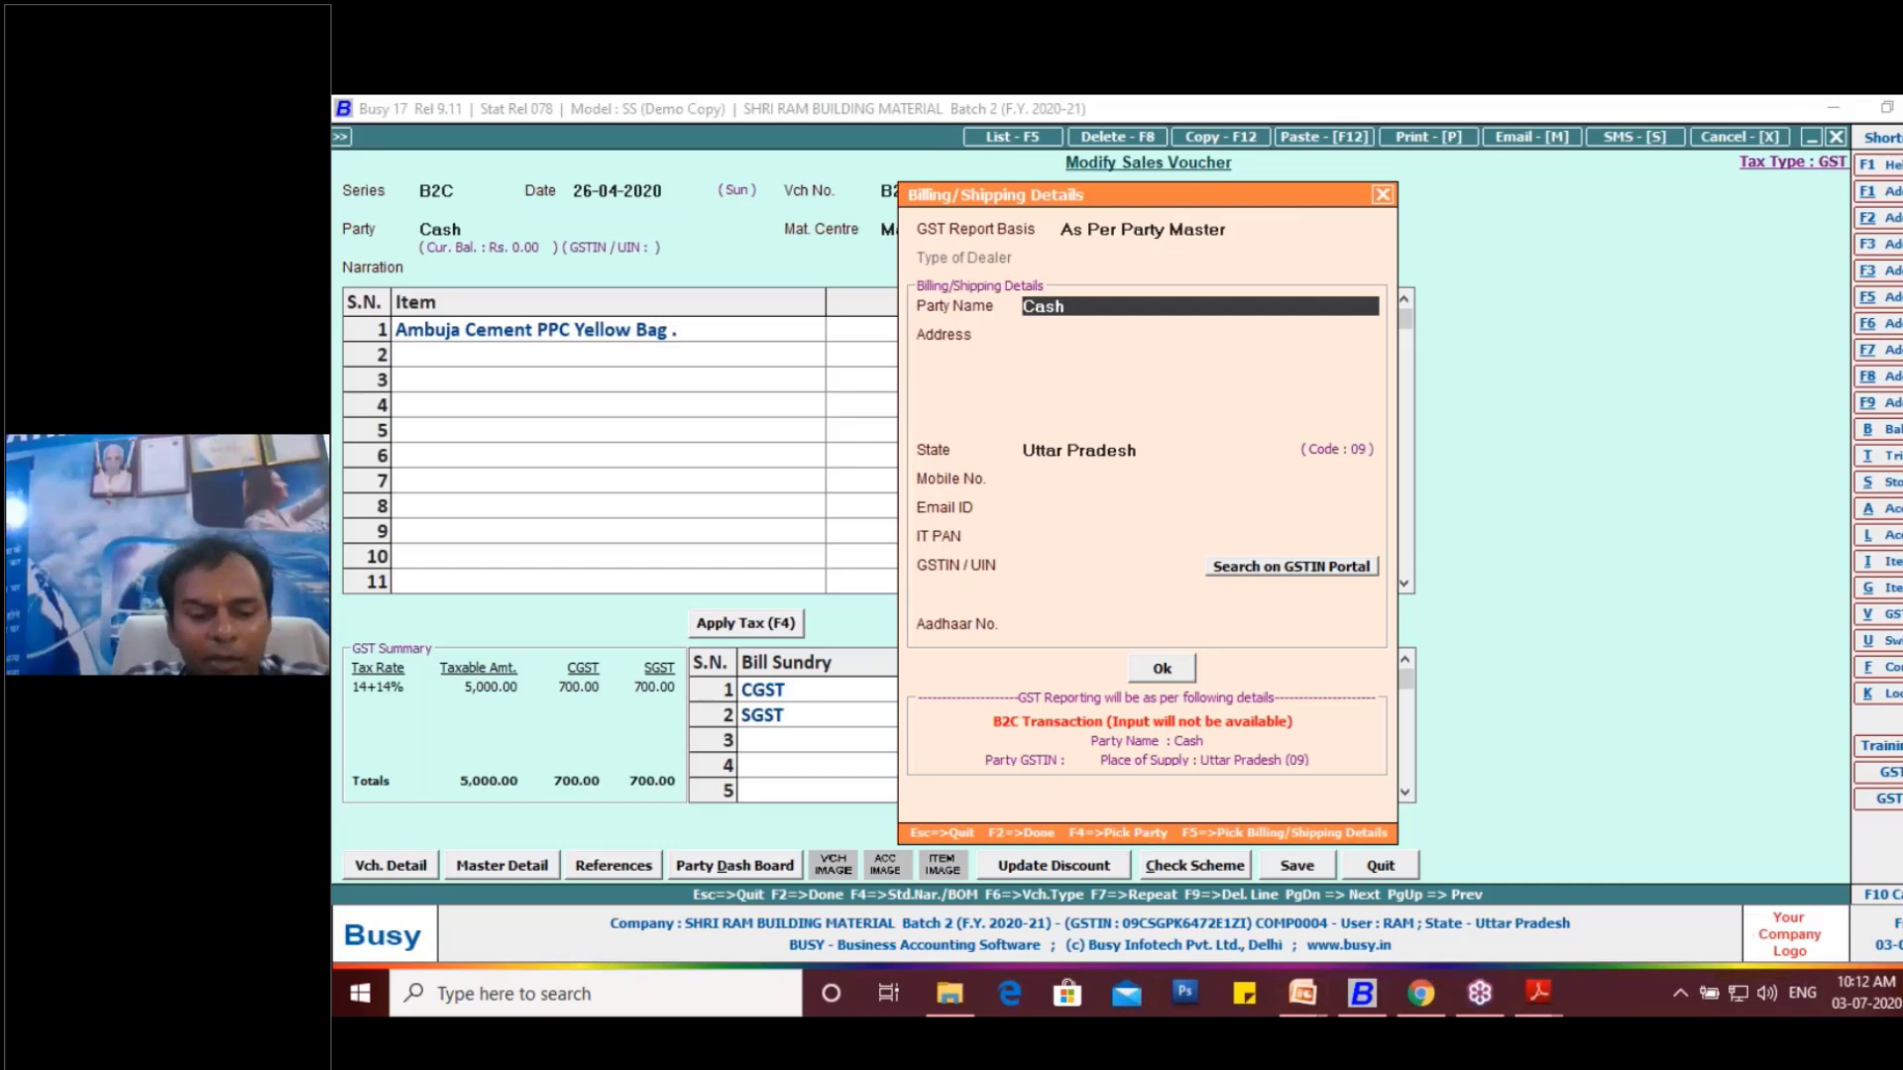
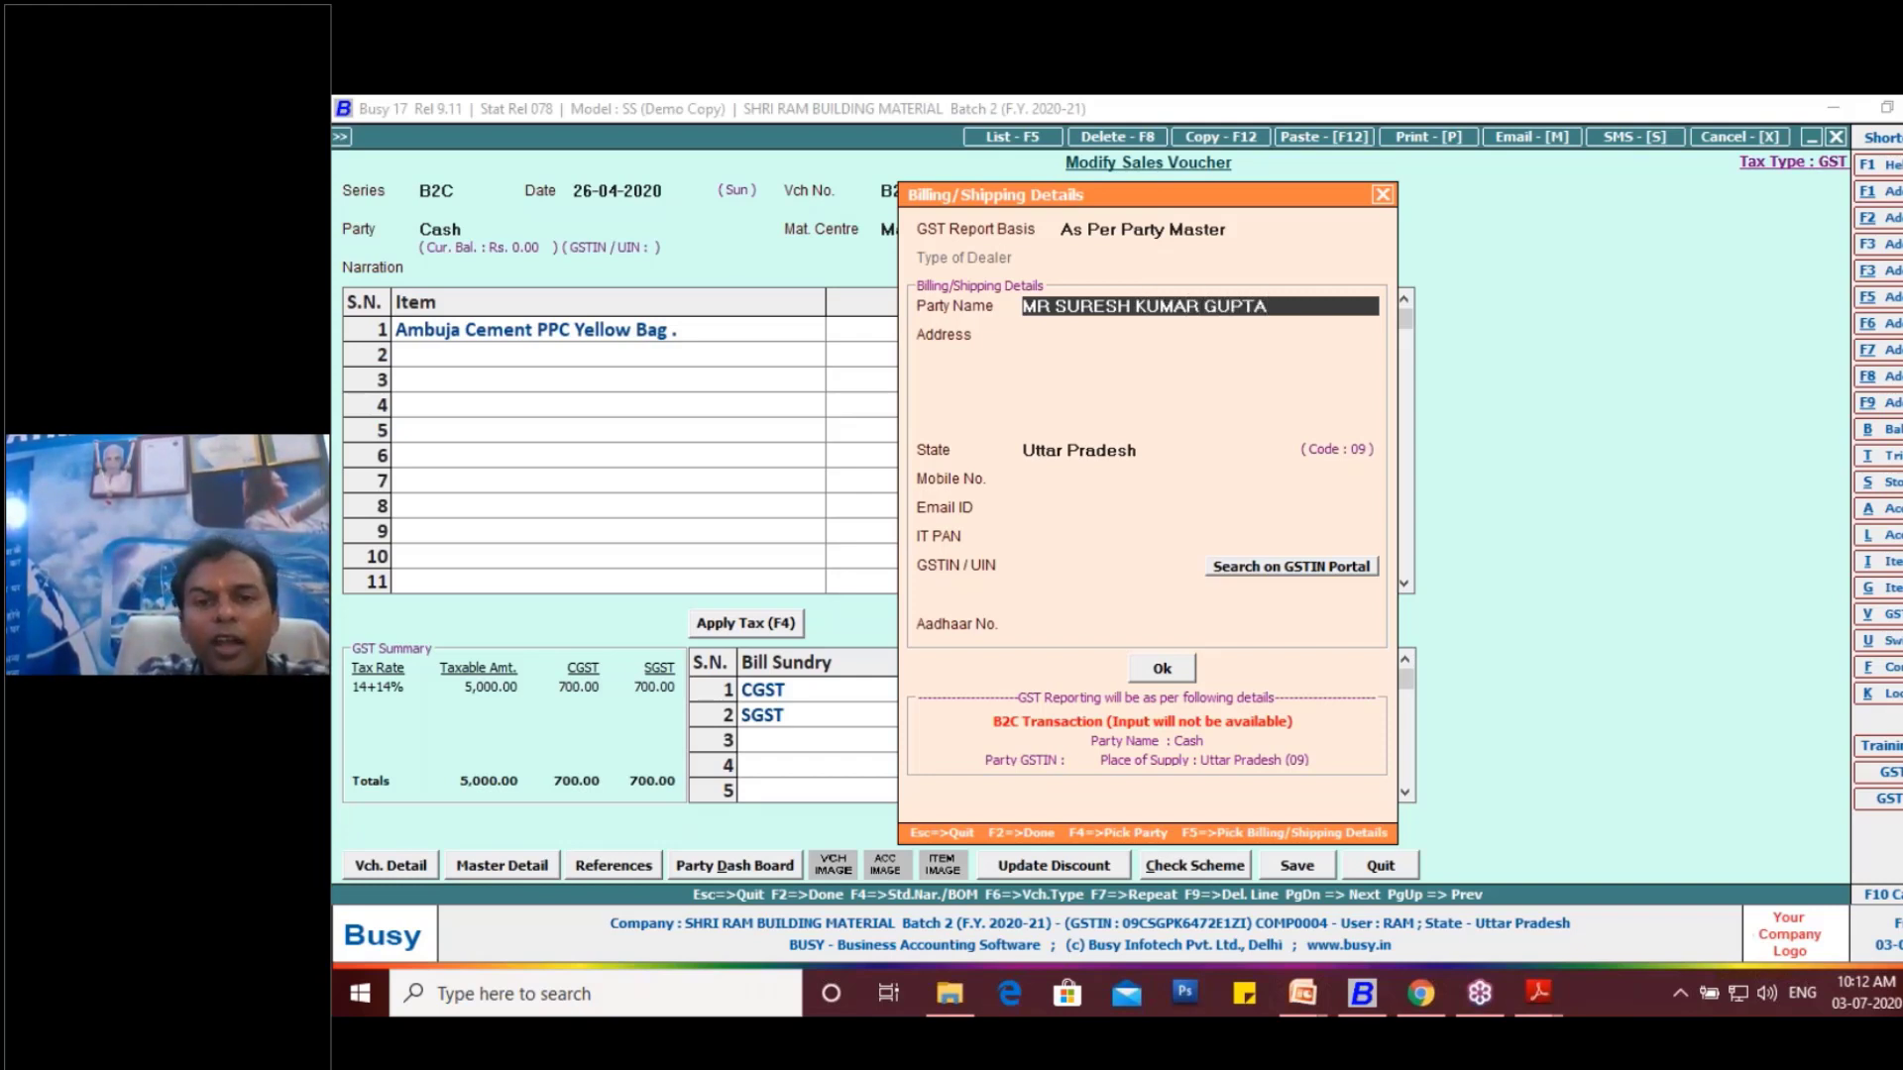
key(Return)
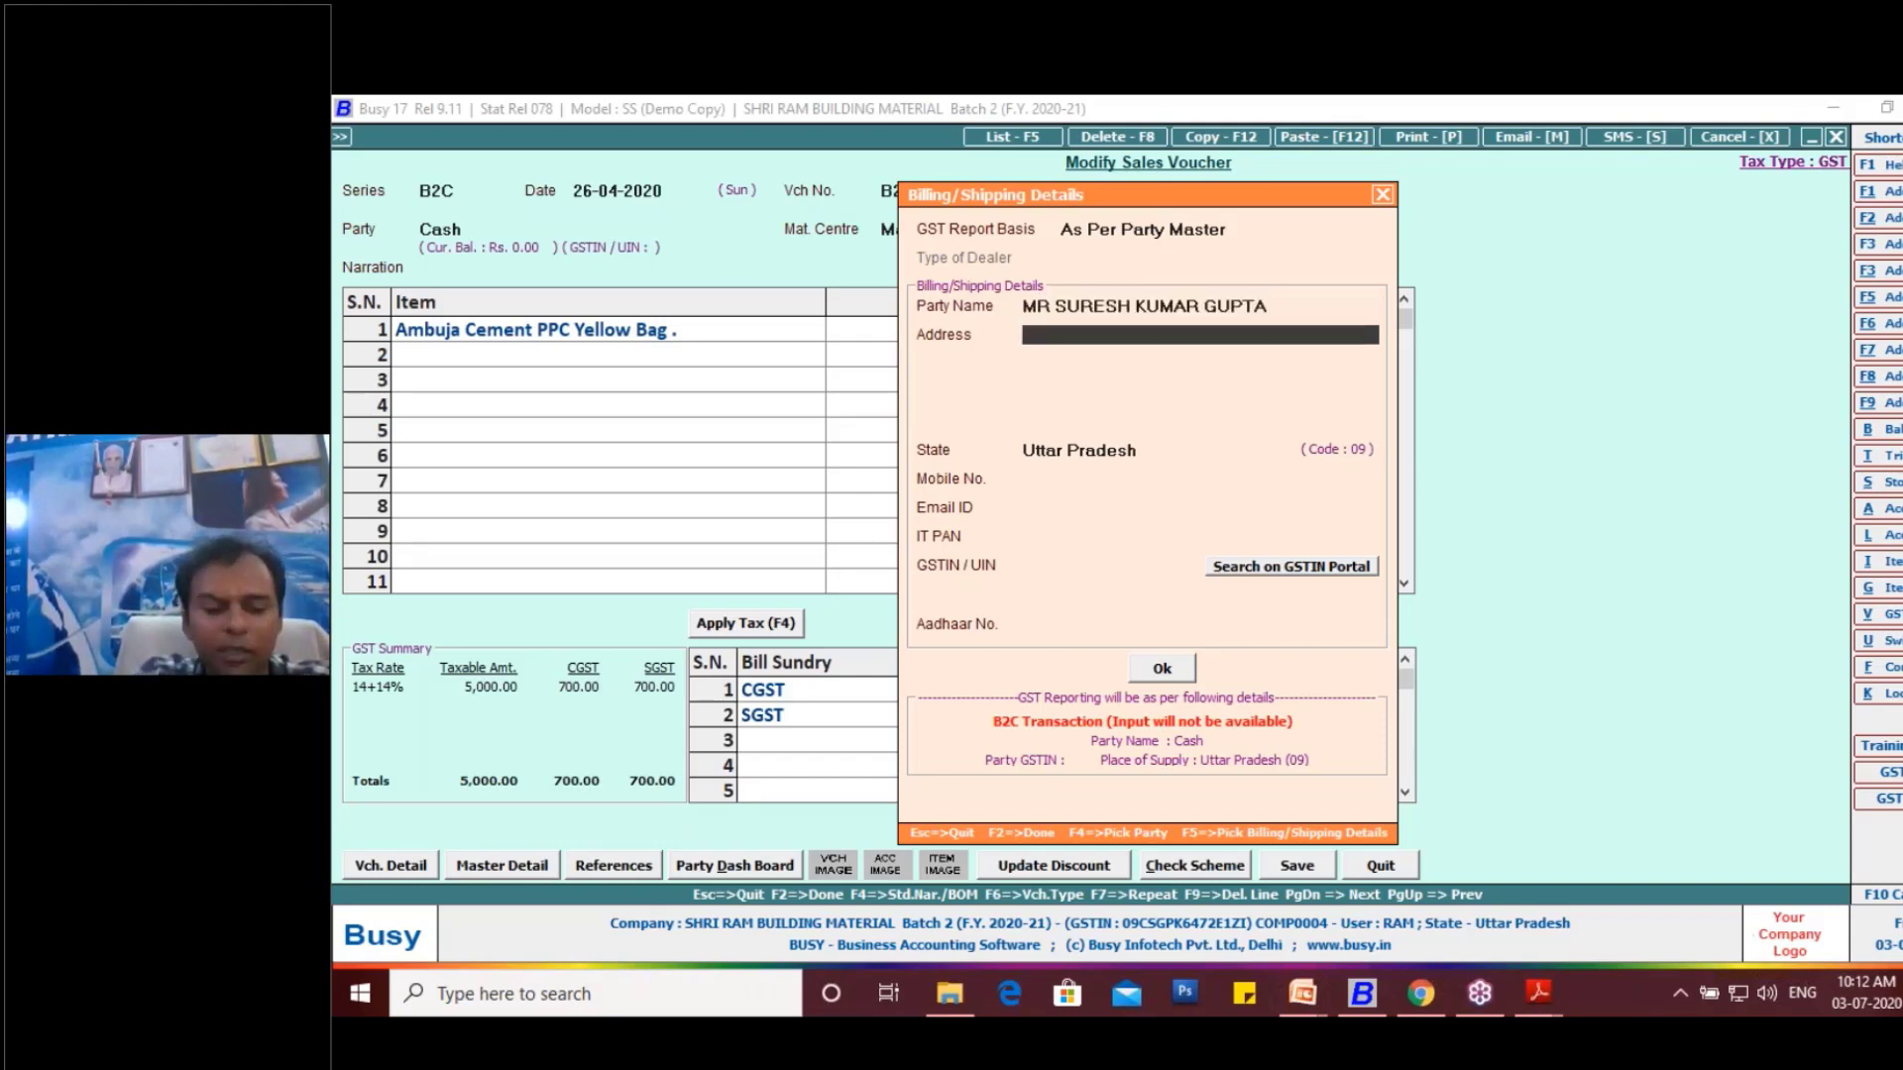
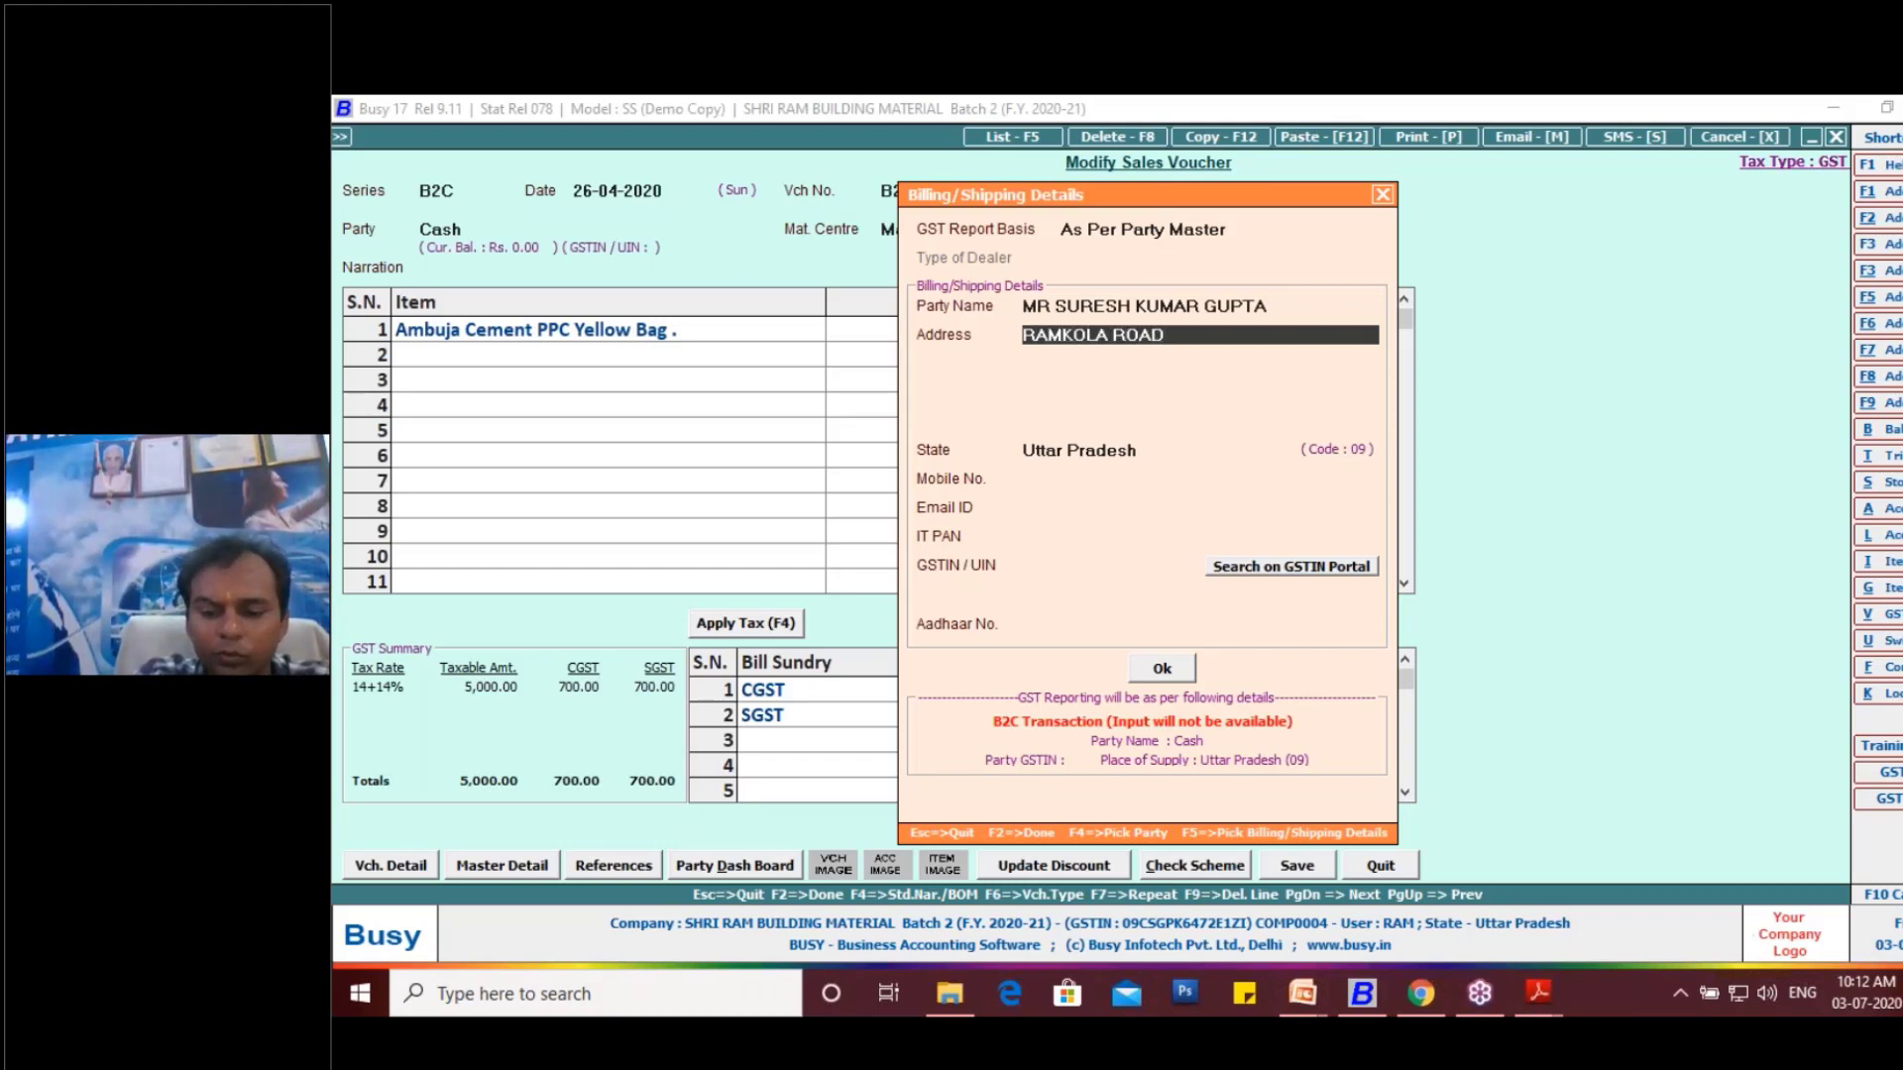
- Fill in the customer's postal address on three lines of the billing/shipping details
key(Return)
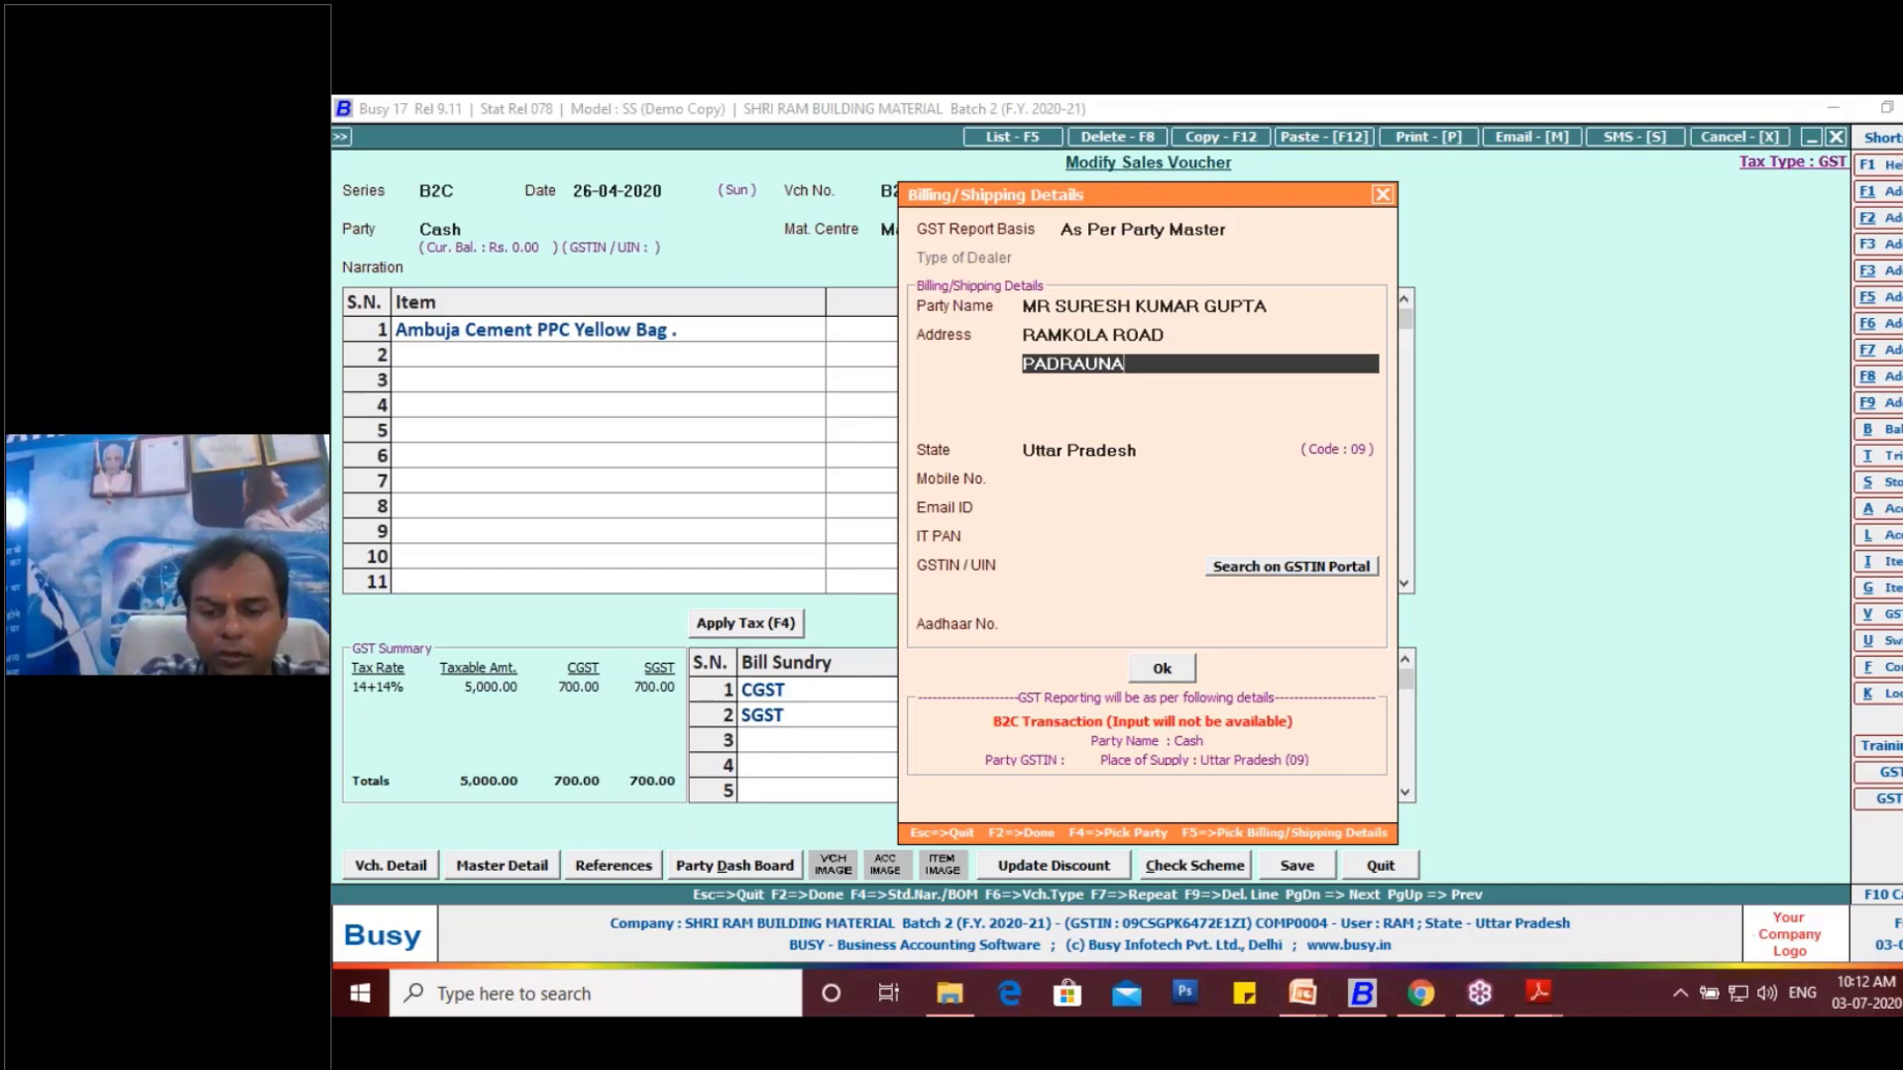
key(Return)
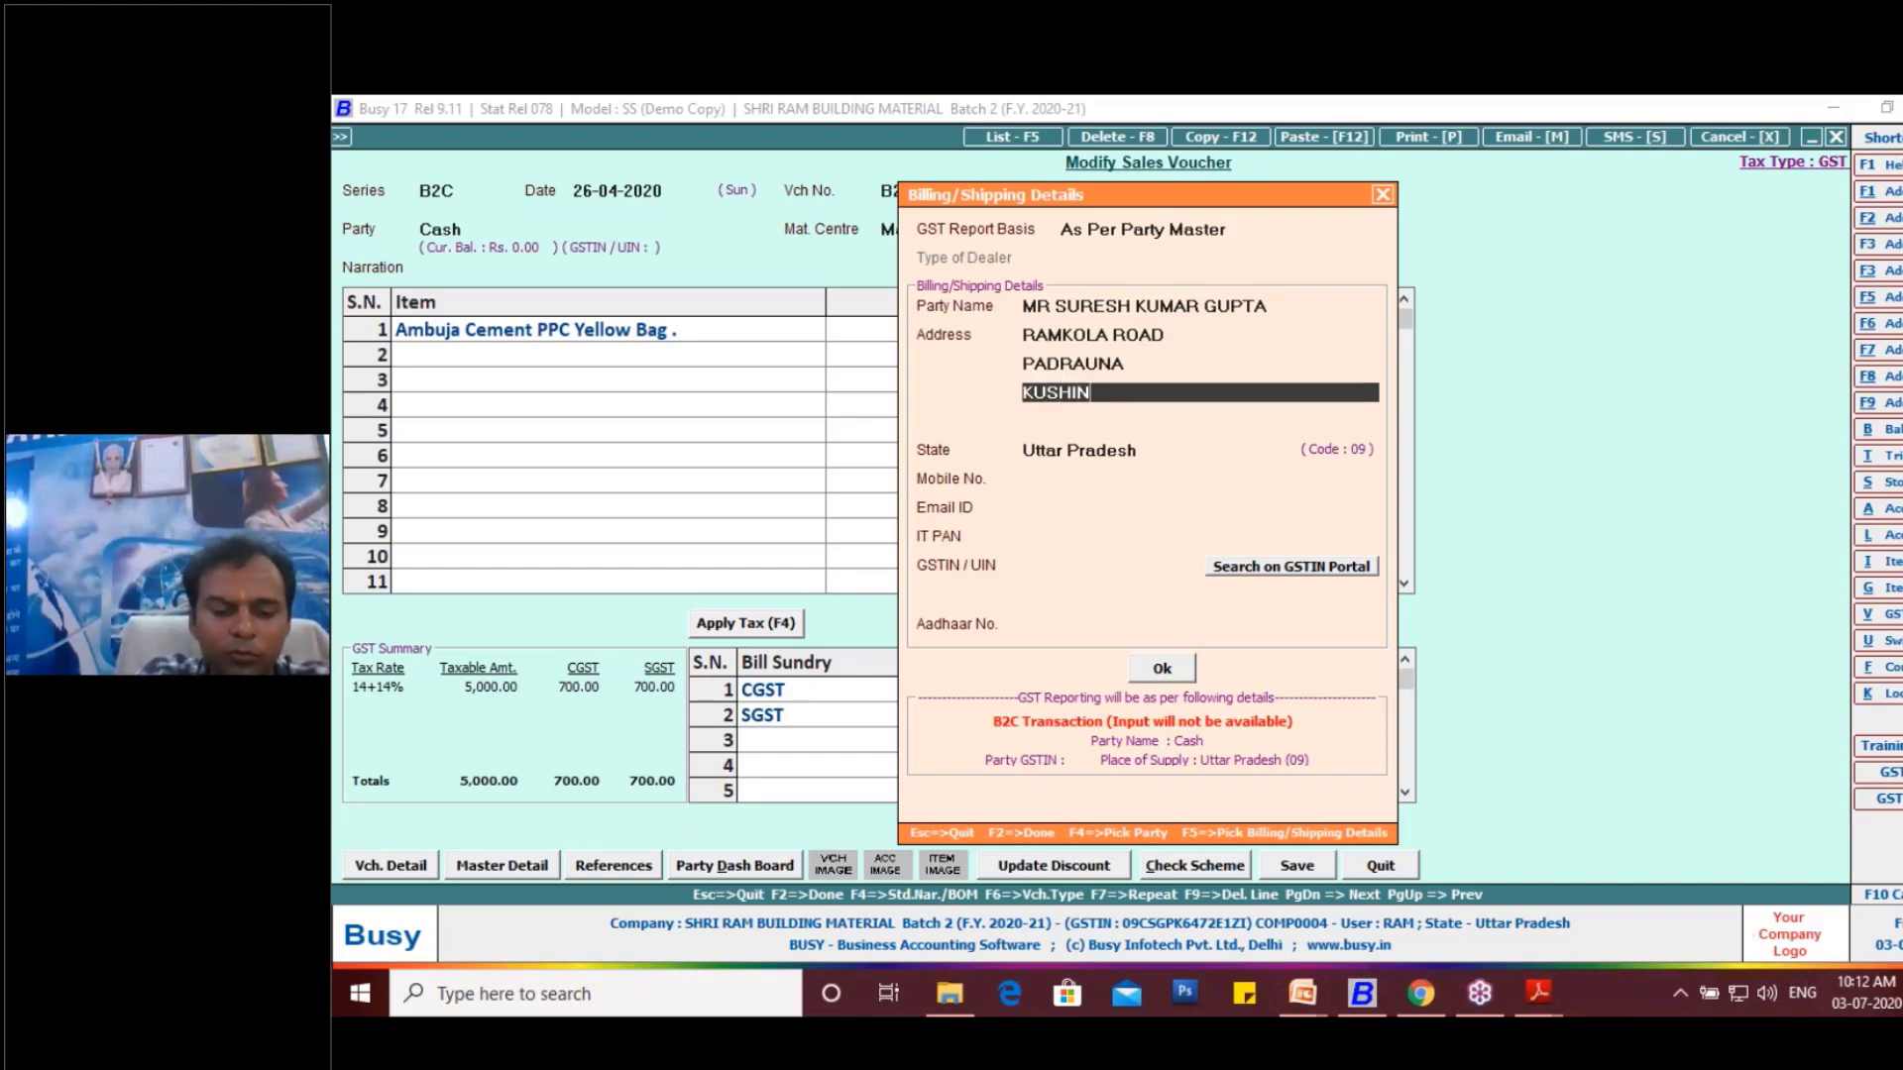
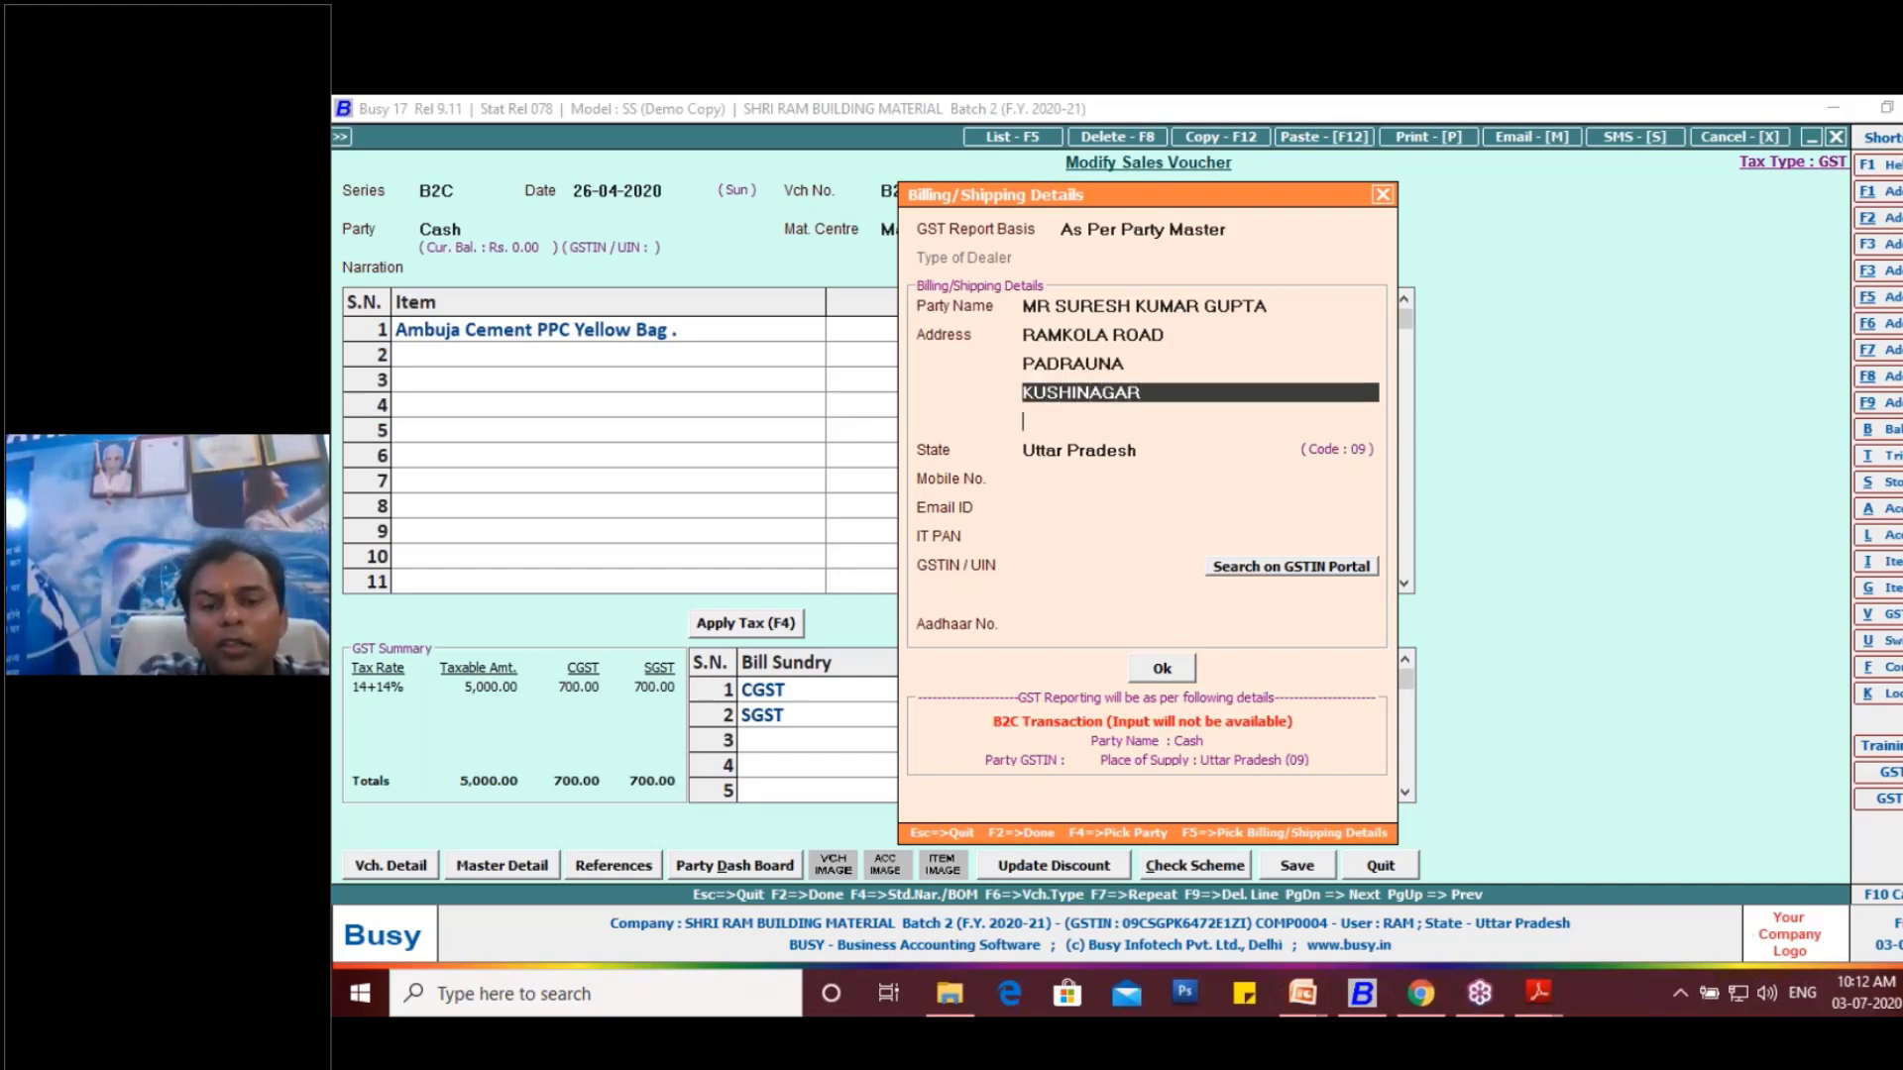
key(Return)
key(Return)
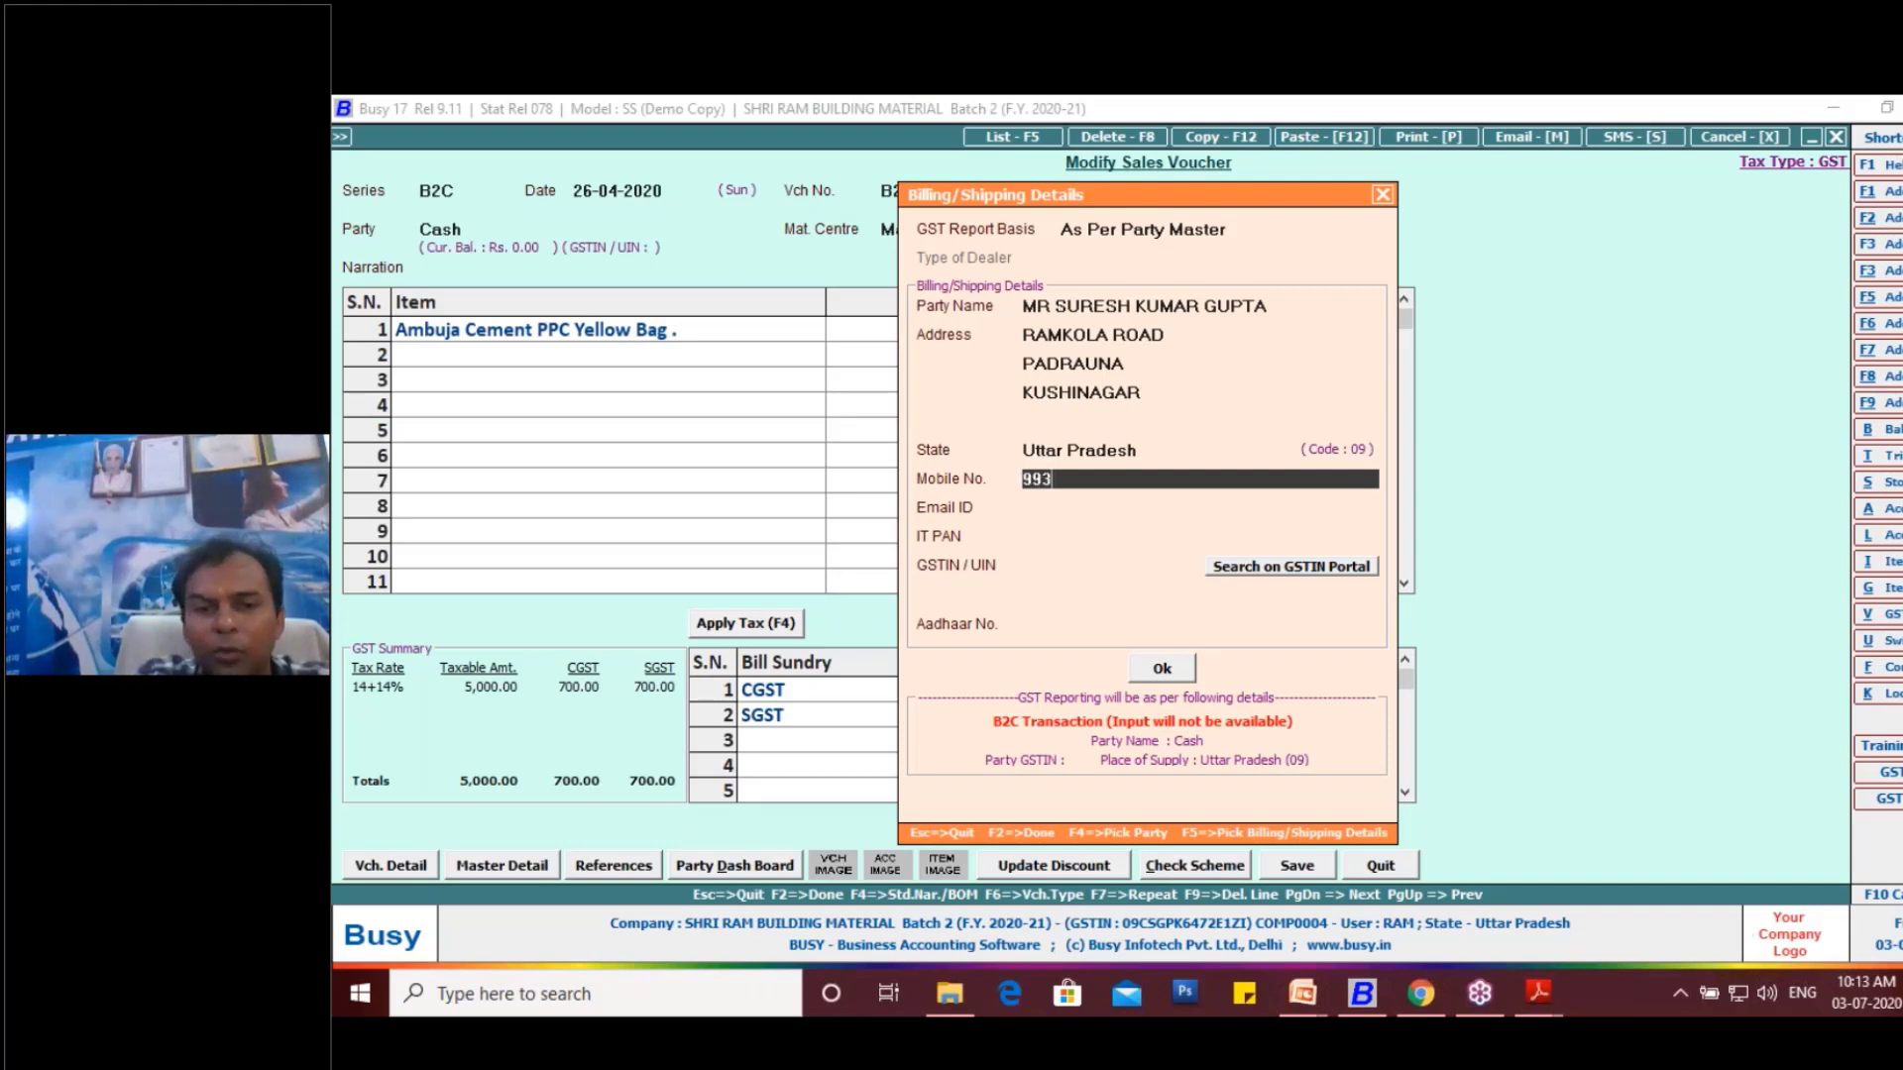
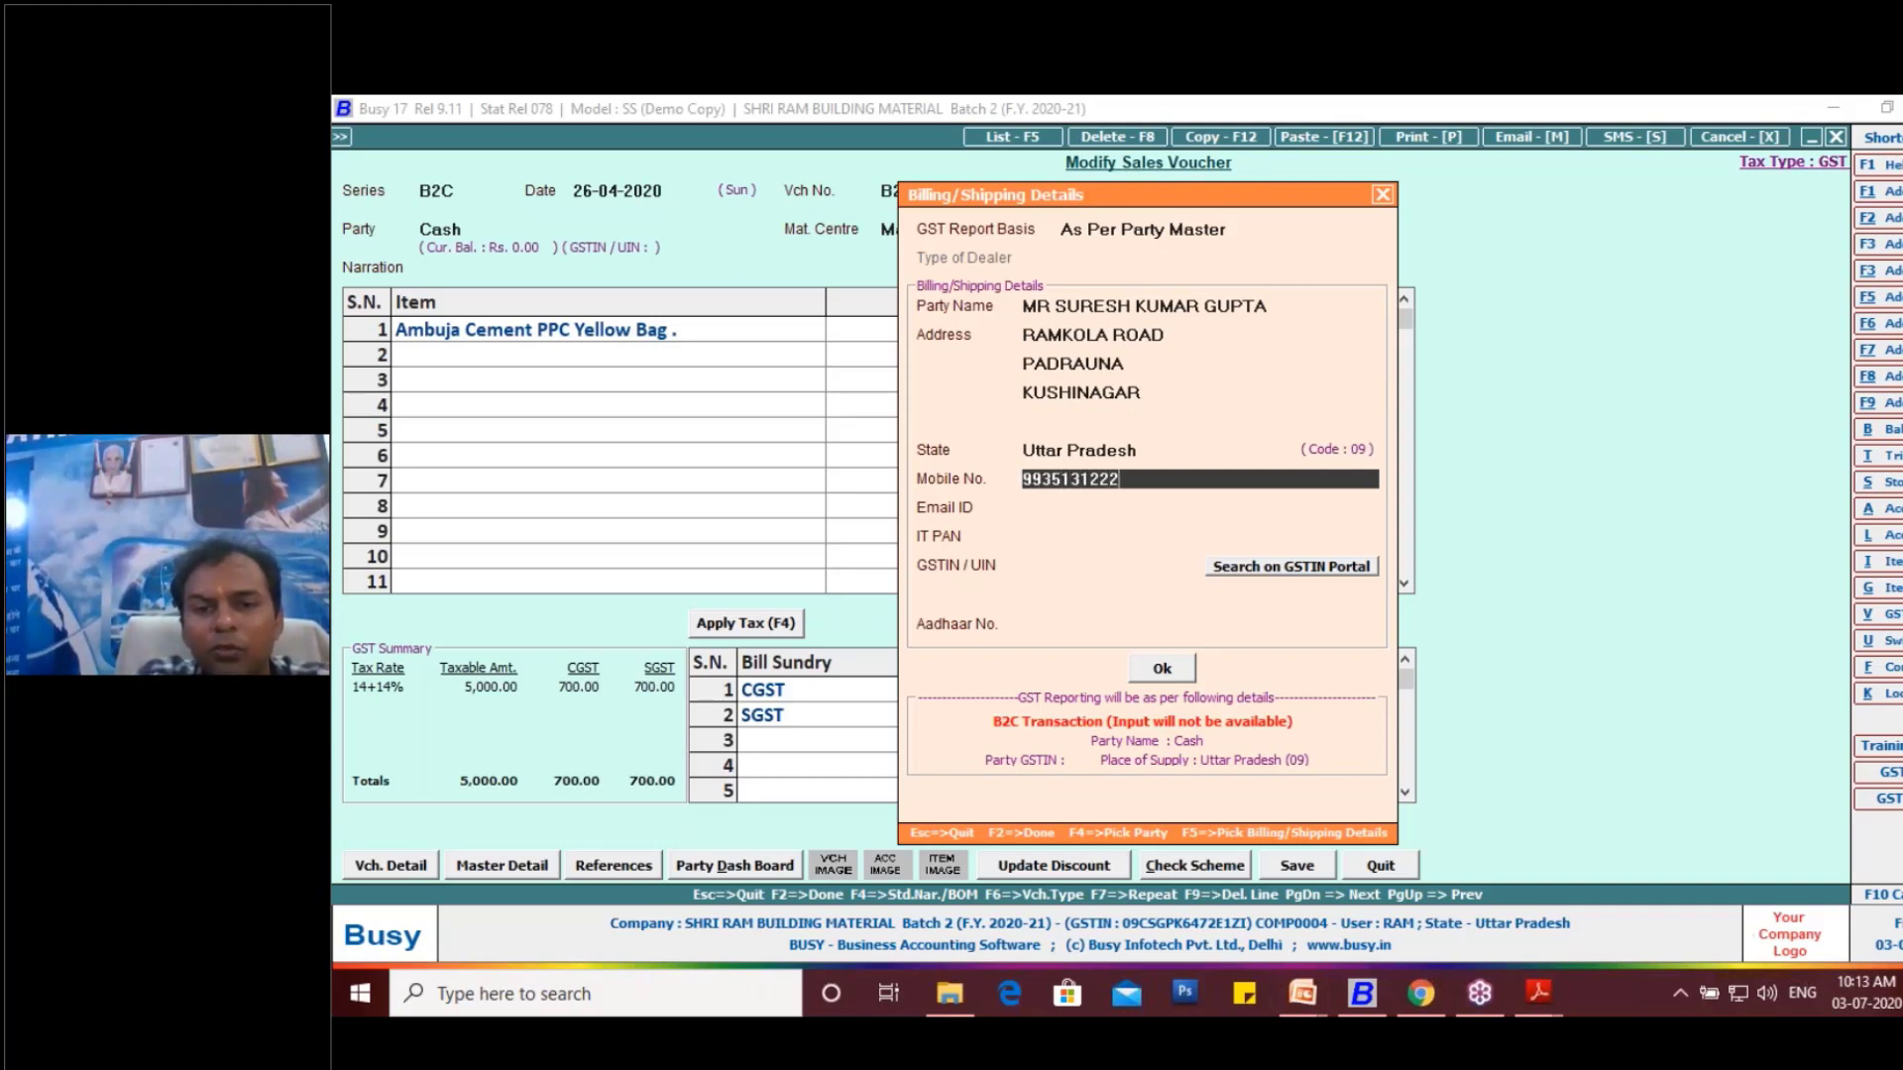
- Enter the customer's mobile number, leave e-mail, PAN and GSTIN blank, and accept the billing/shipping details
key(Return)
key(Return)
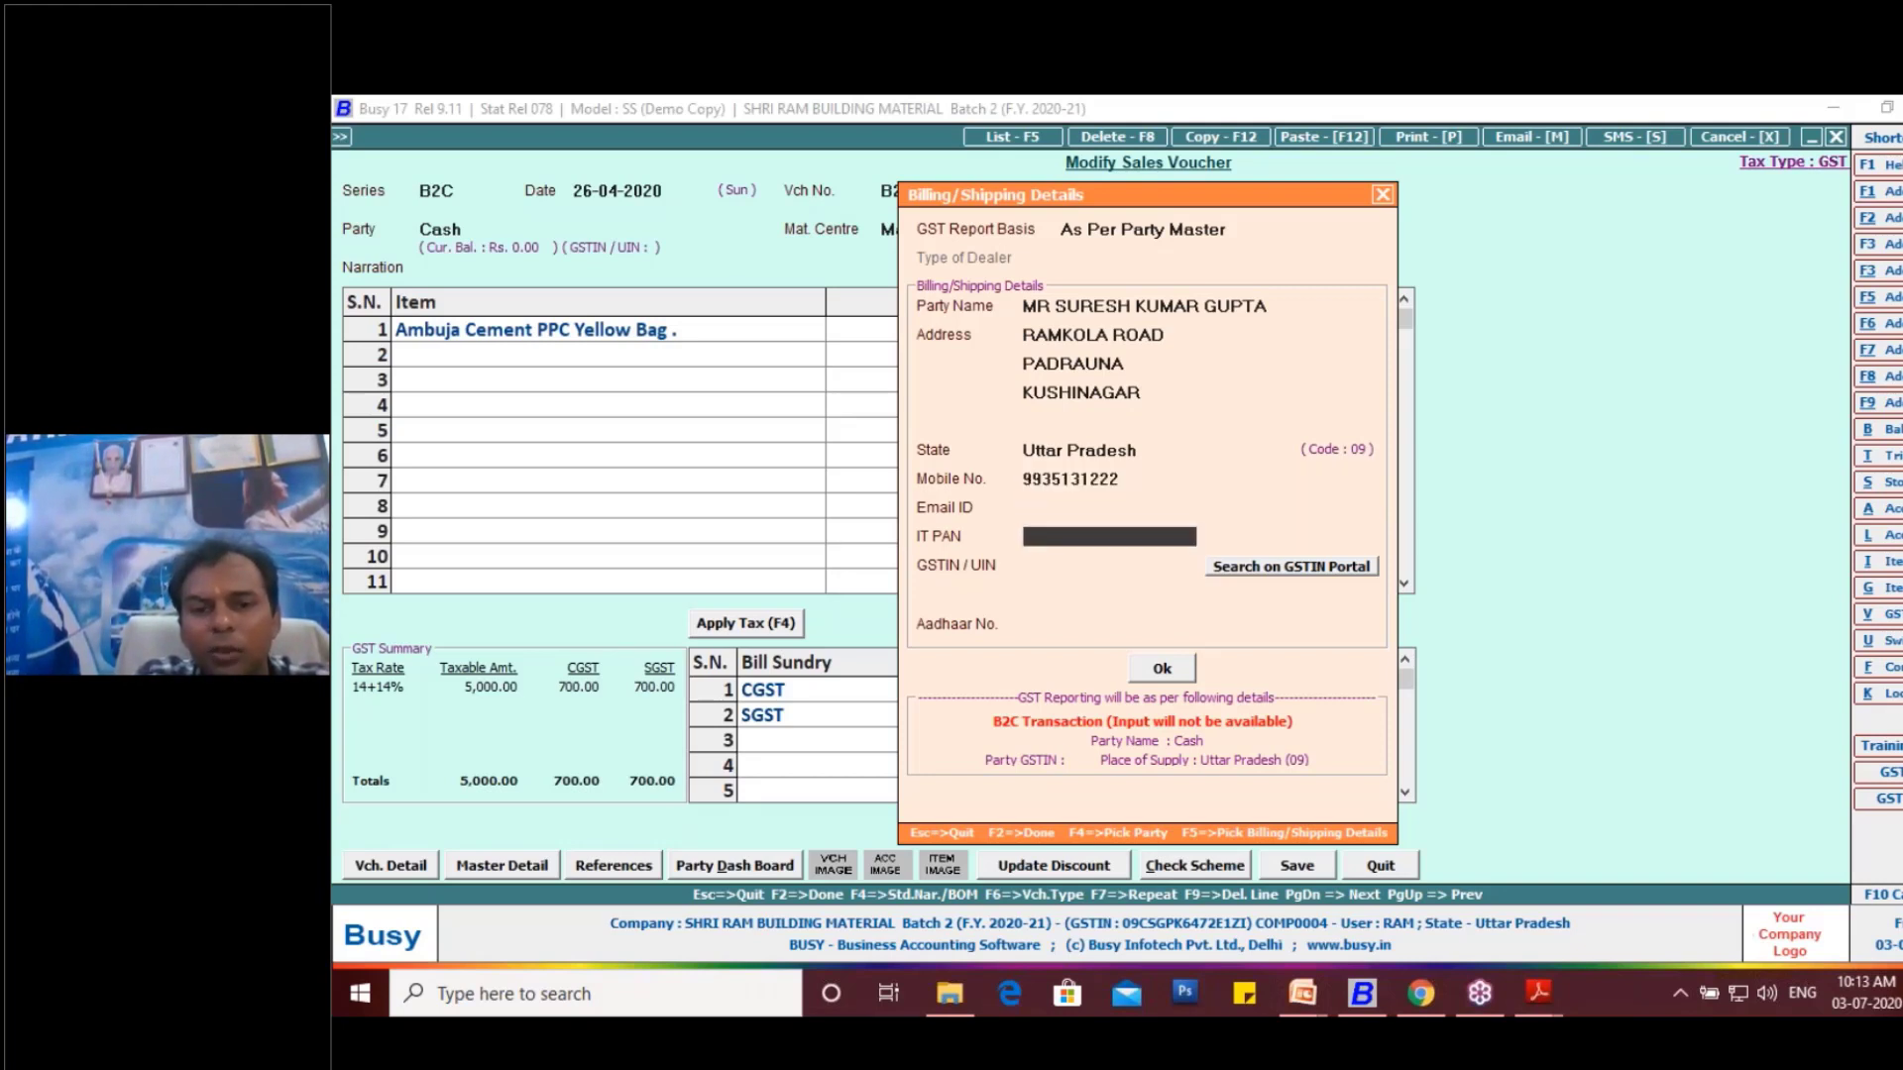
key(Return)
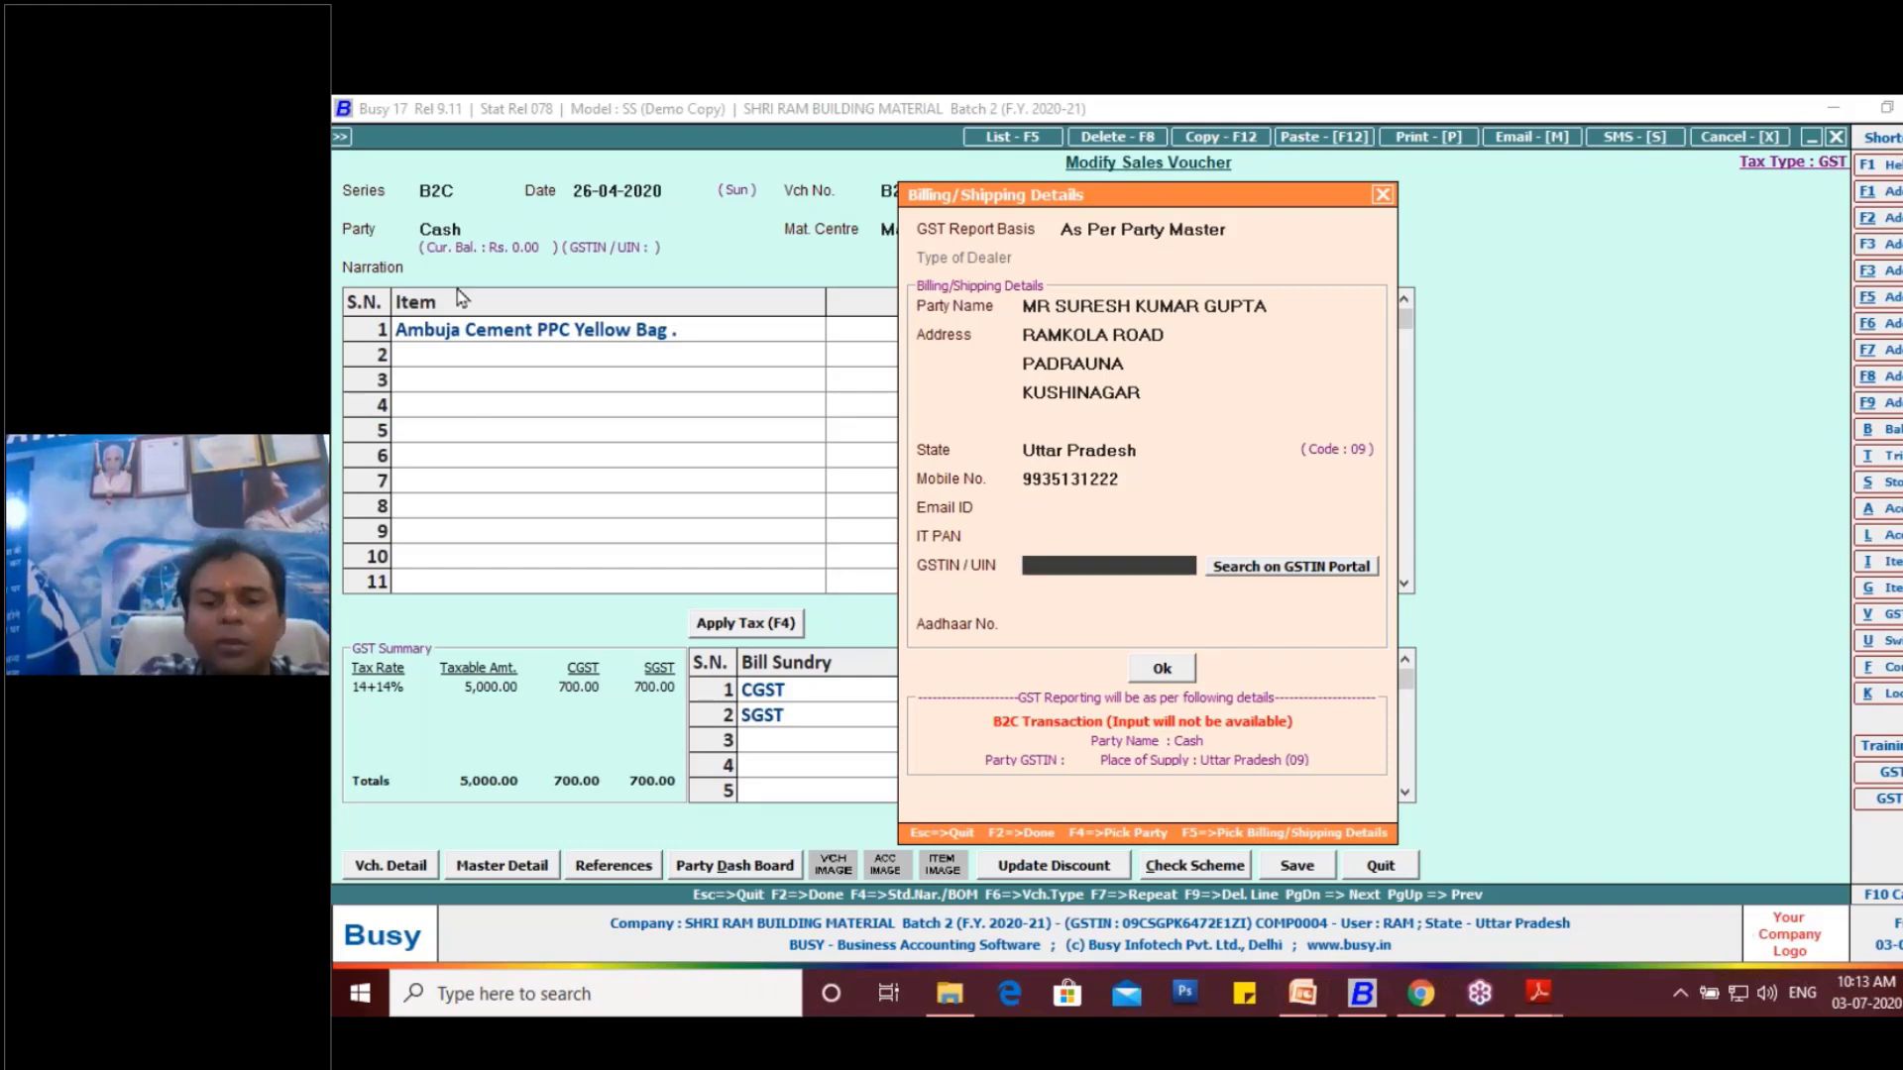
click(1143, 674)
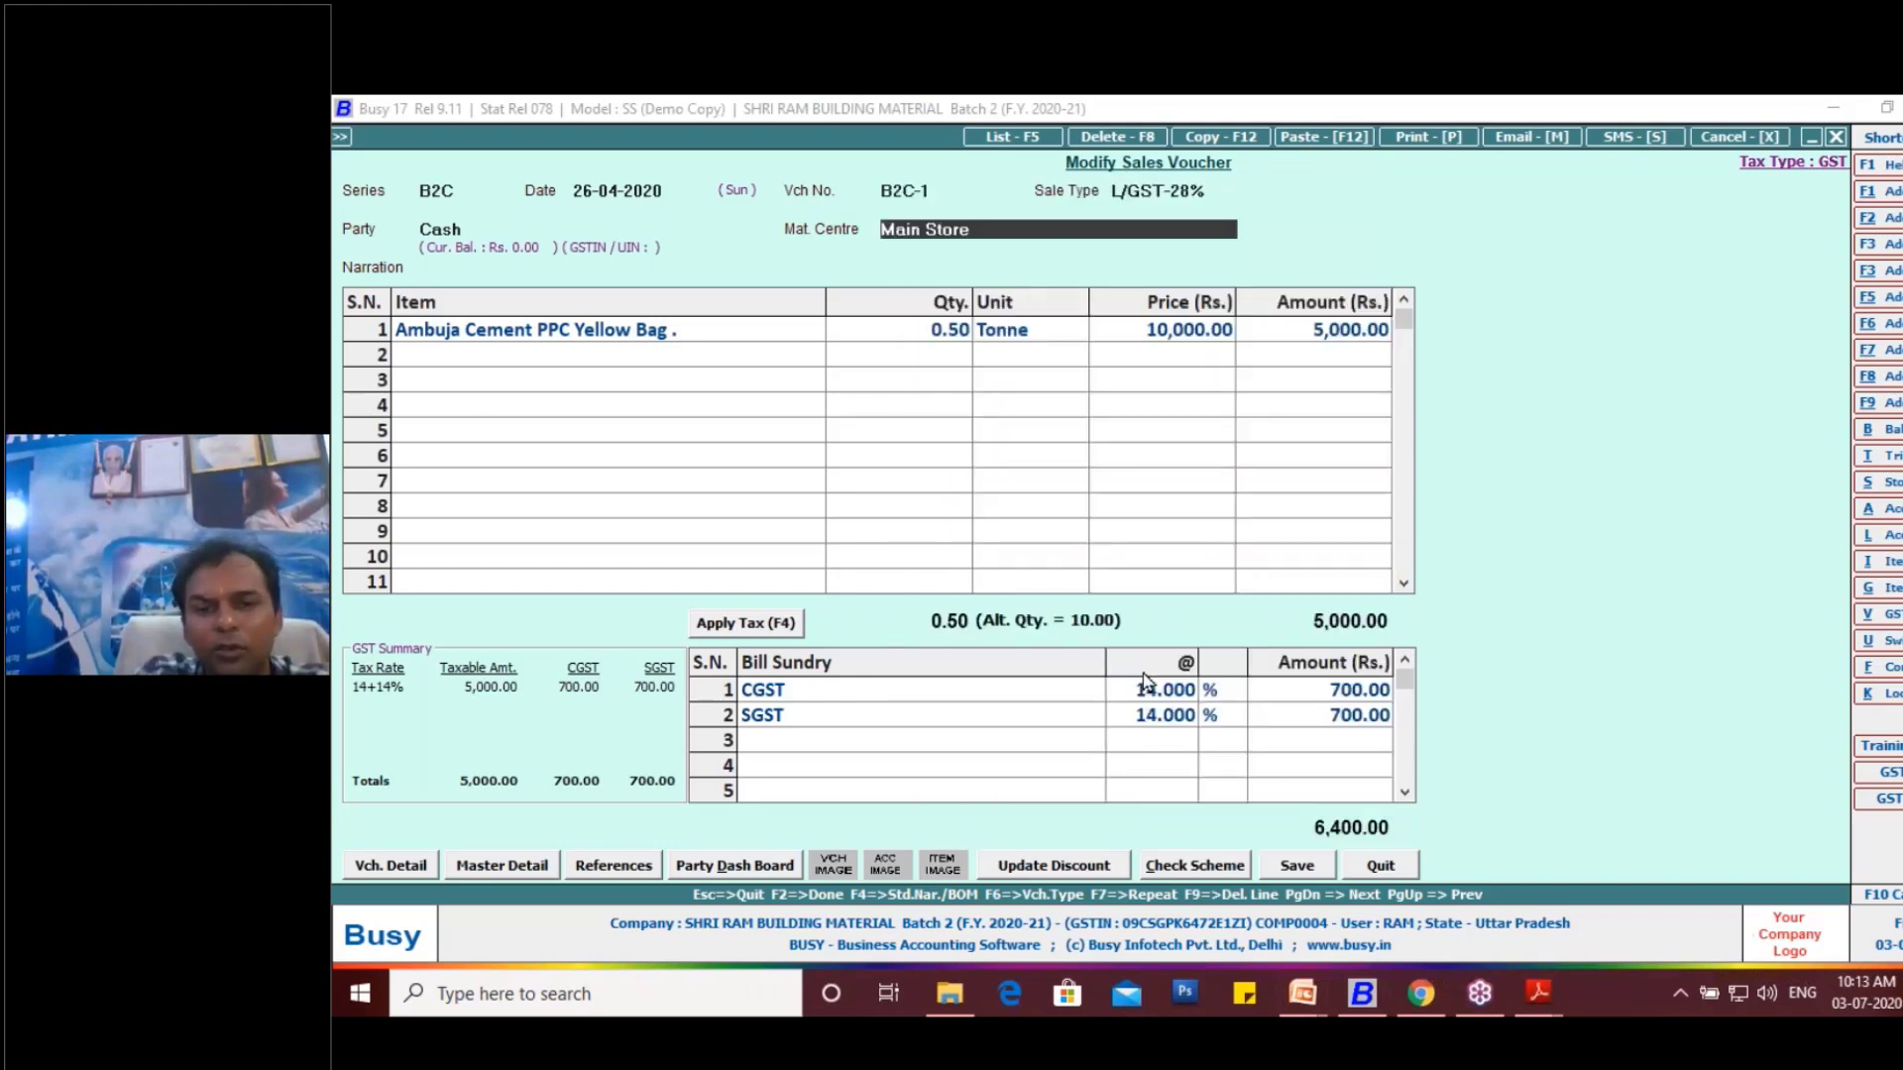
- Save the modified B2C sales voucher and preview its printed tax invoice down to the totals and terms
key(Return)
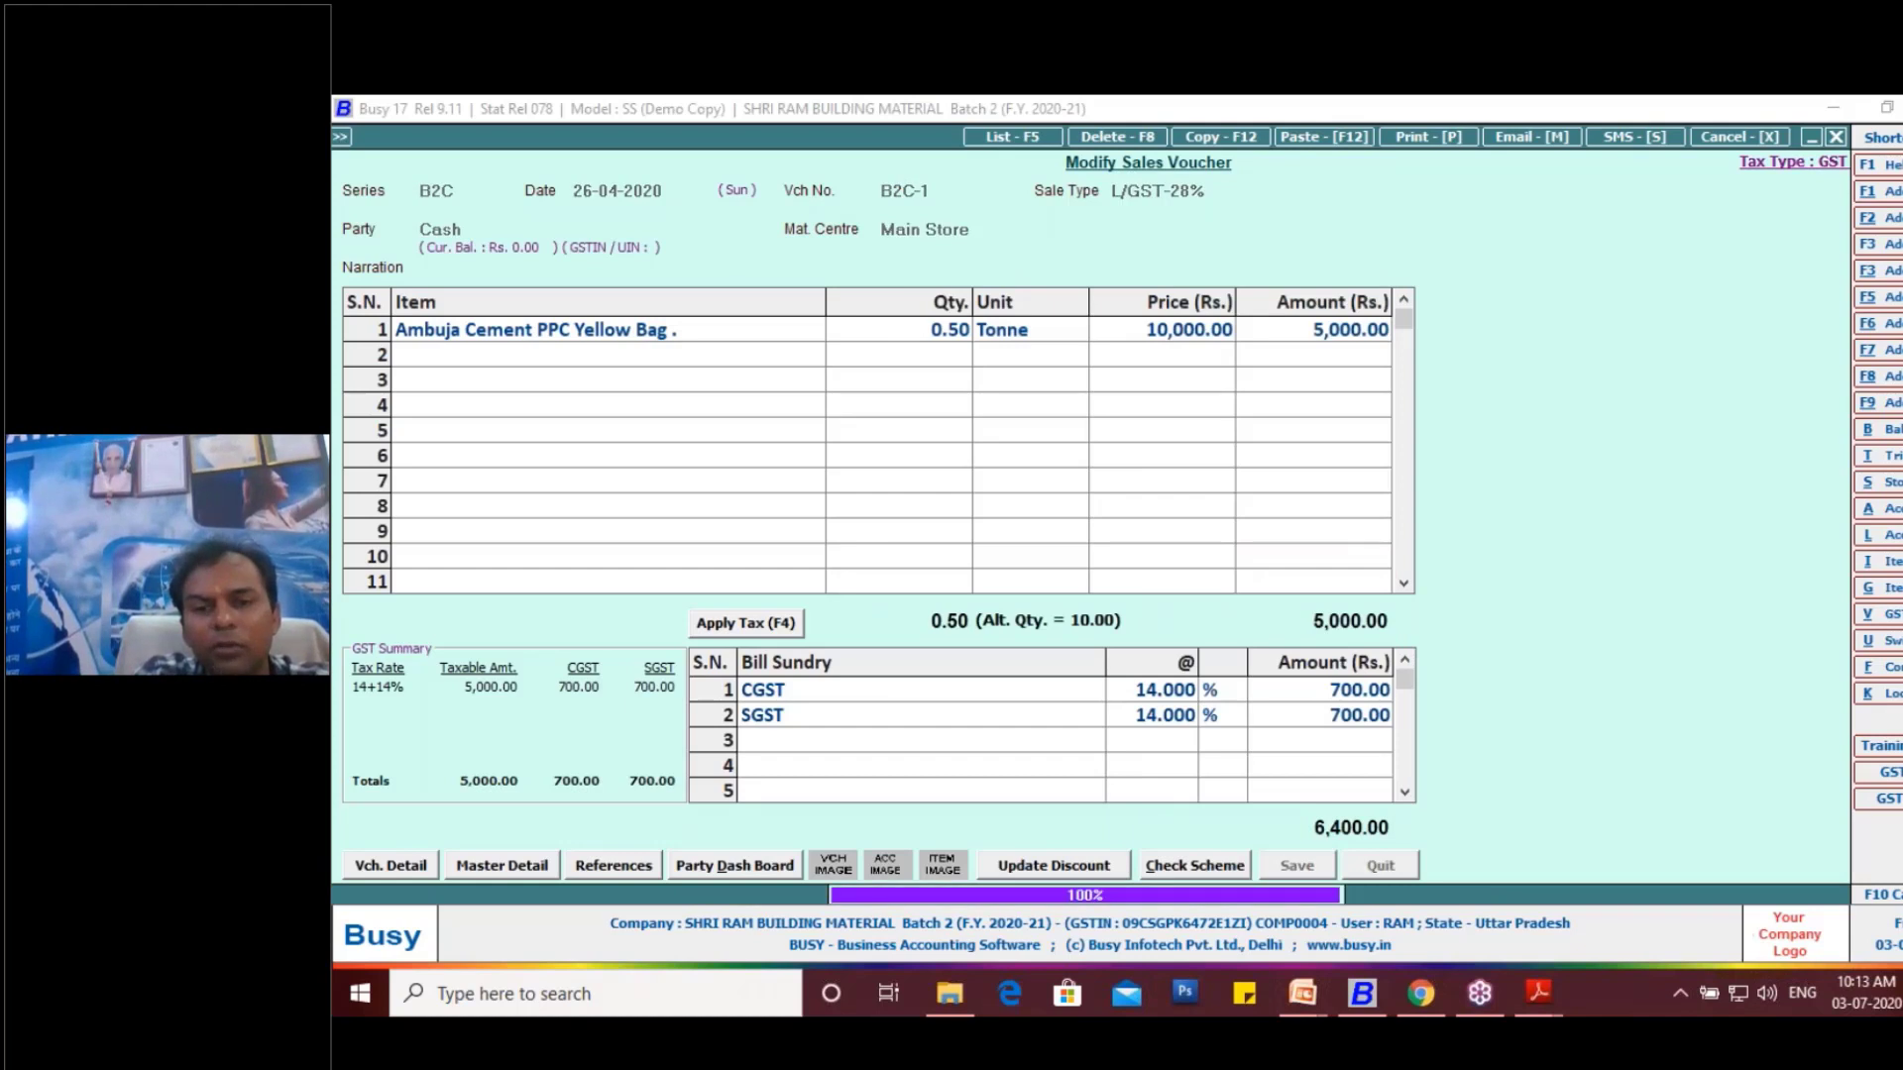
click(1209, 602)
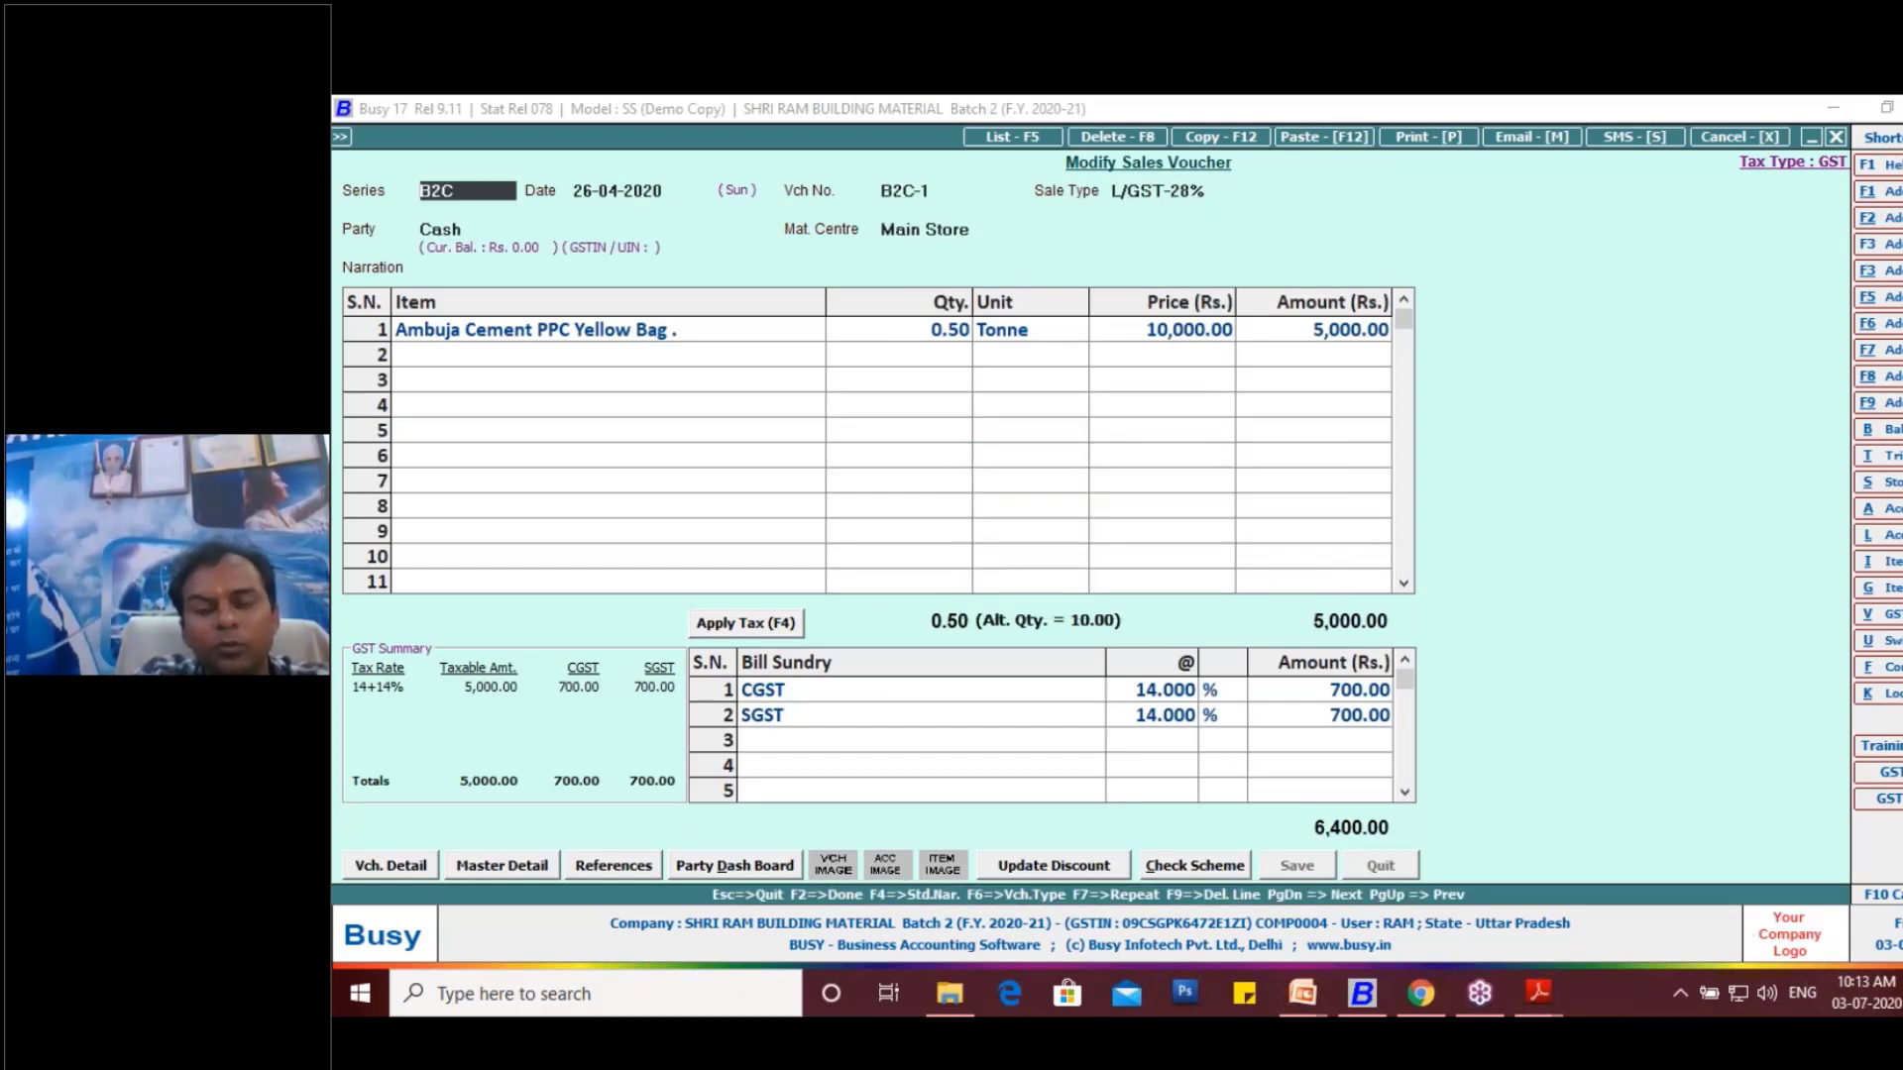
click(569, 329)
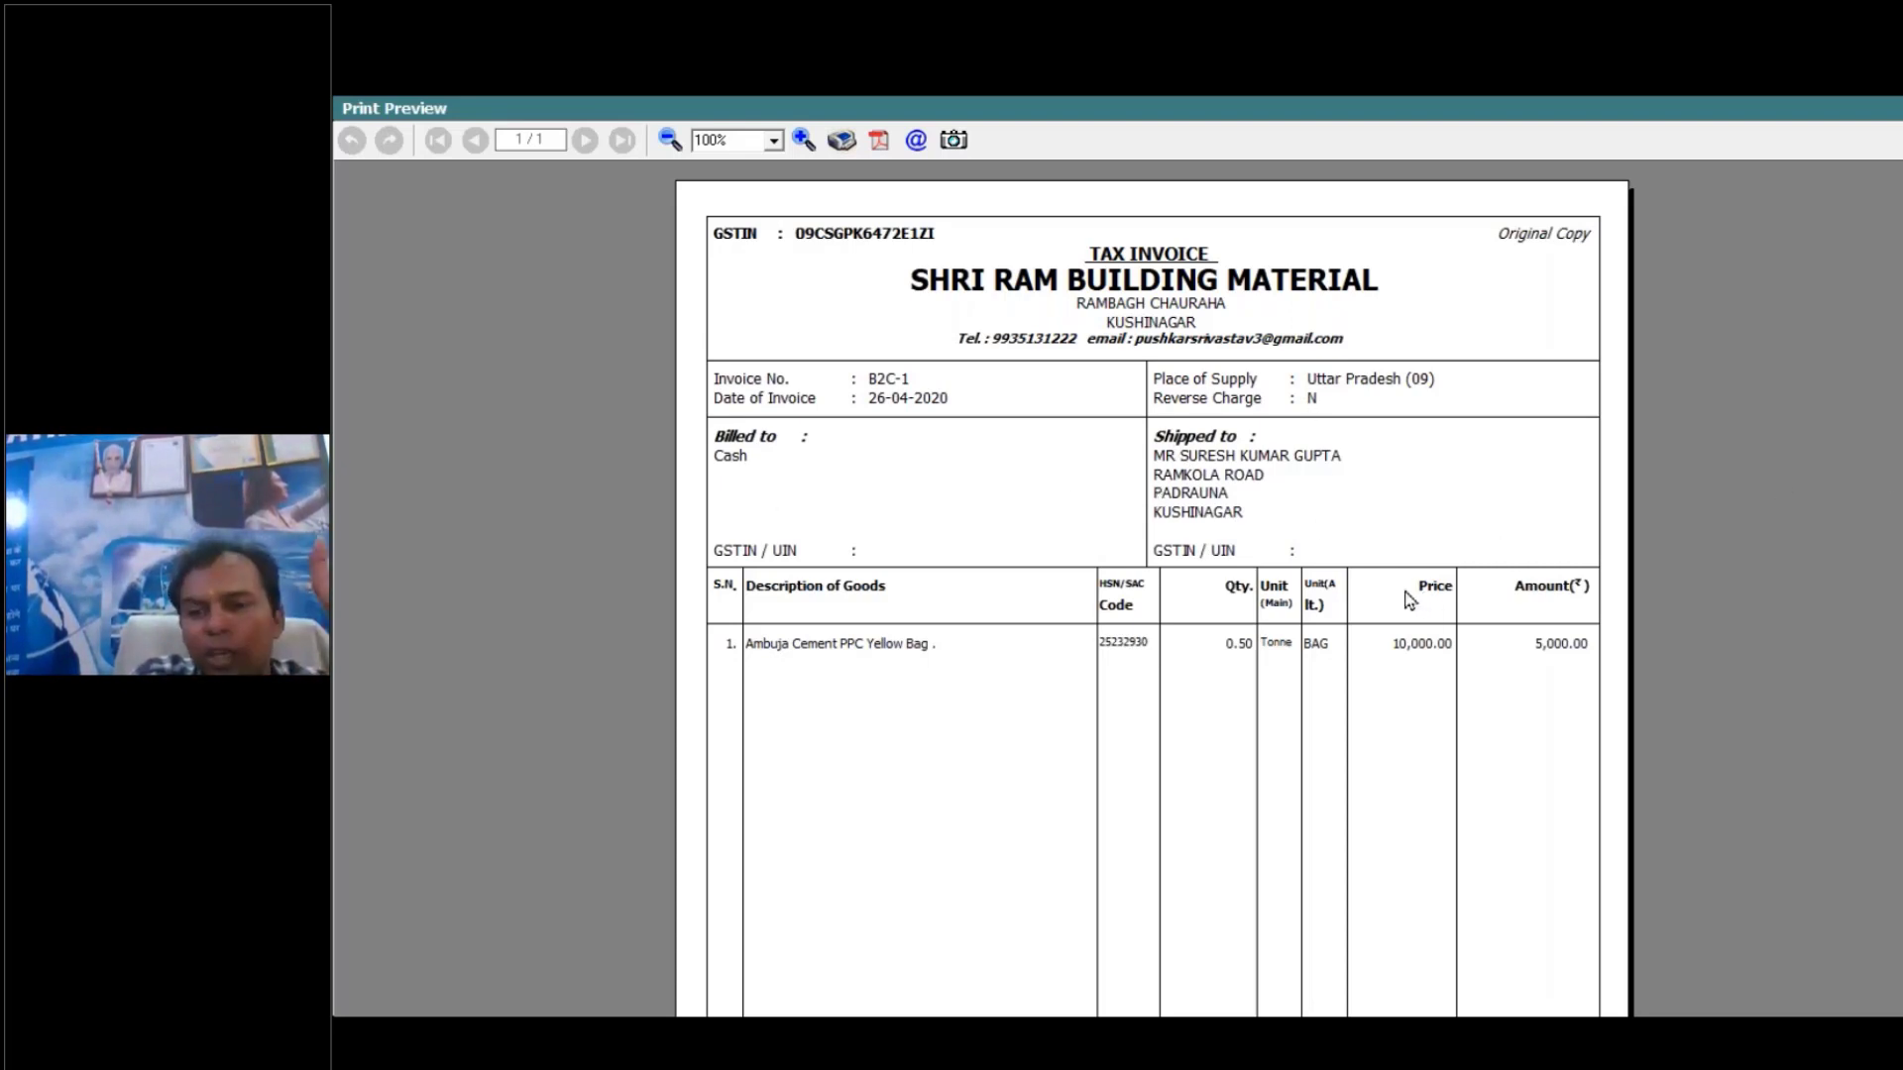
scroll(1895, 715, down, 2)
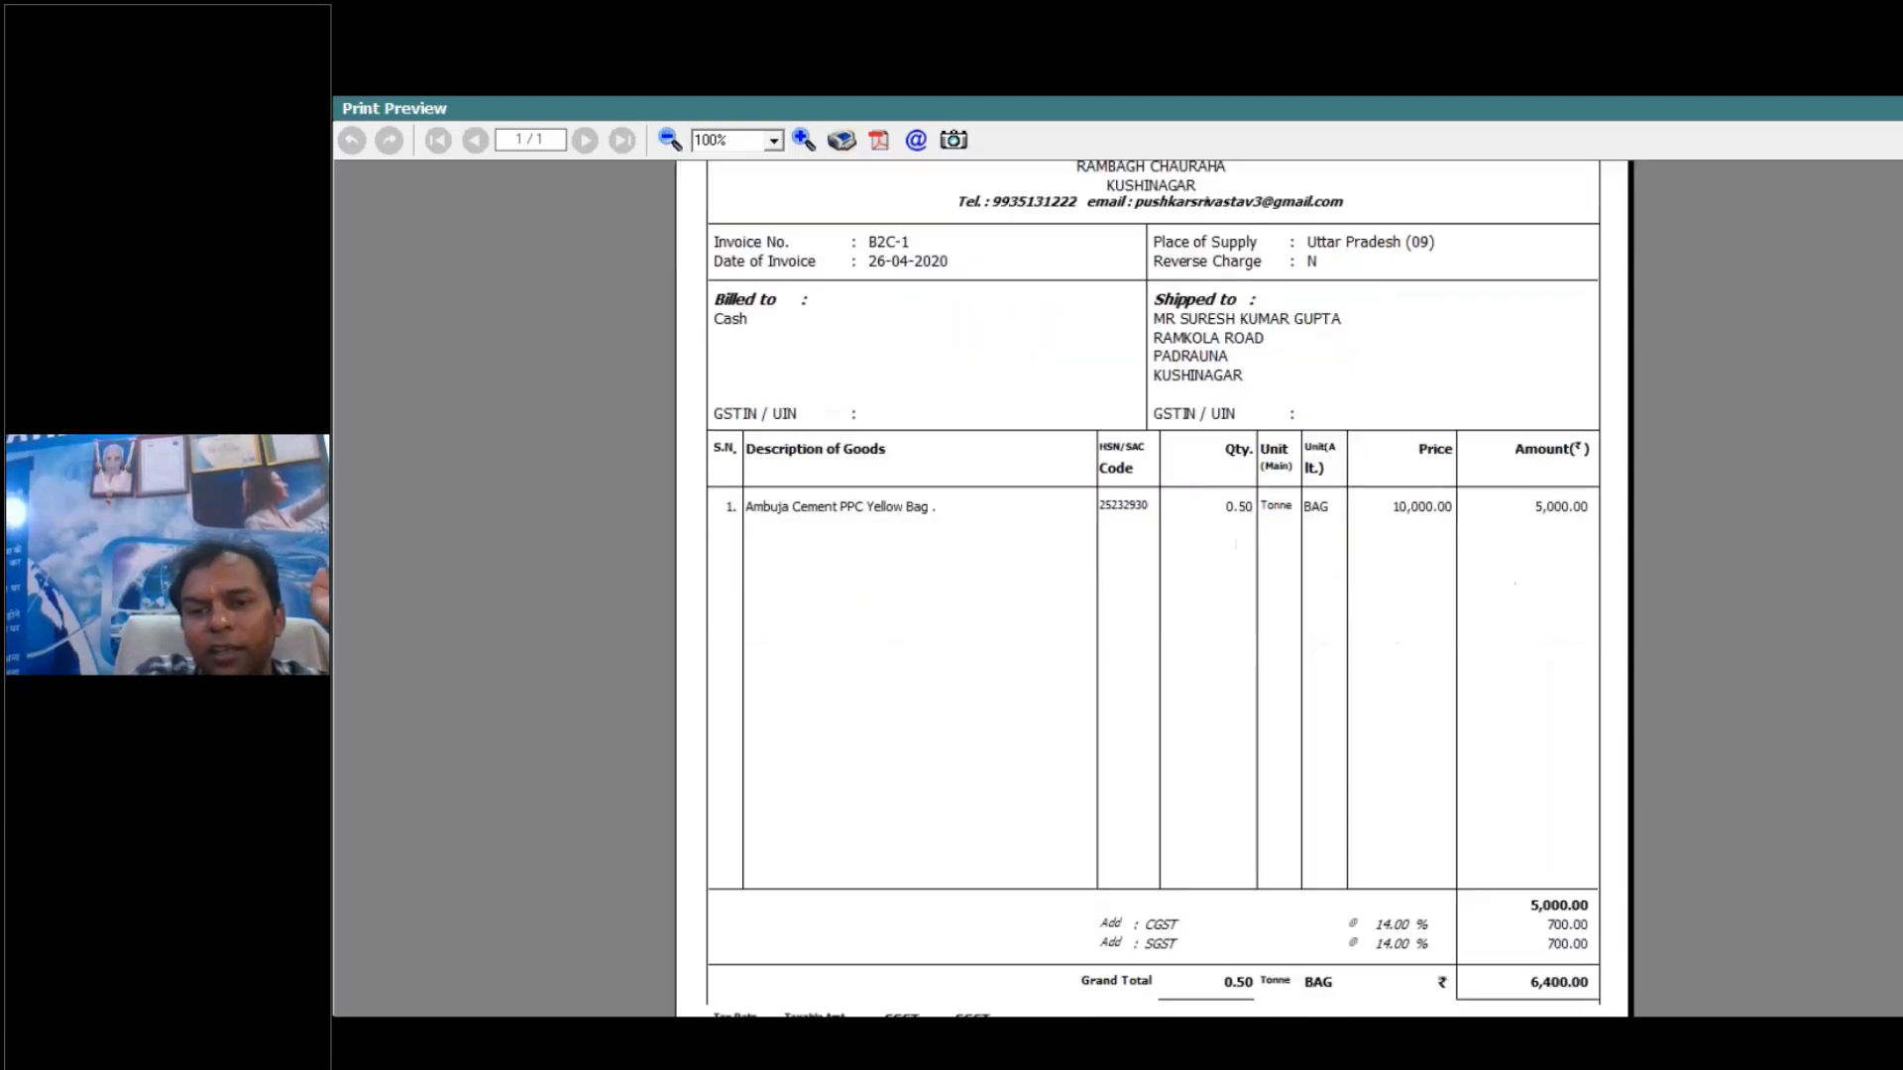
scroll(1882, 735, down, 2)
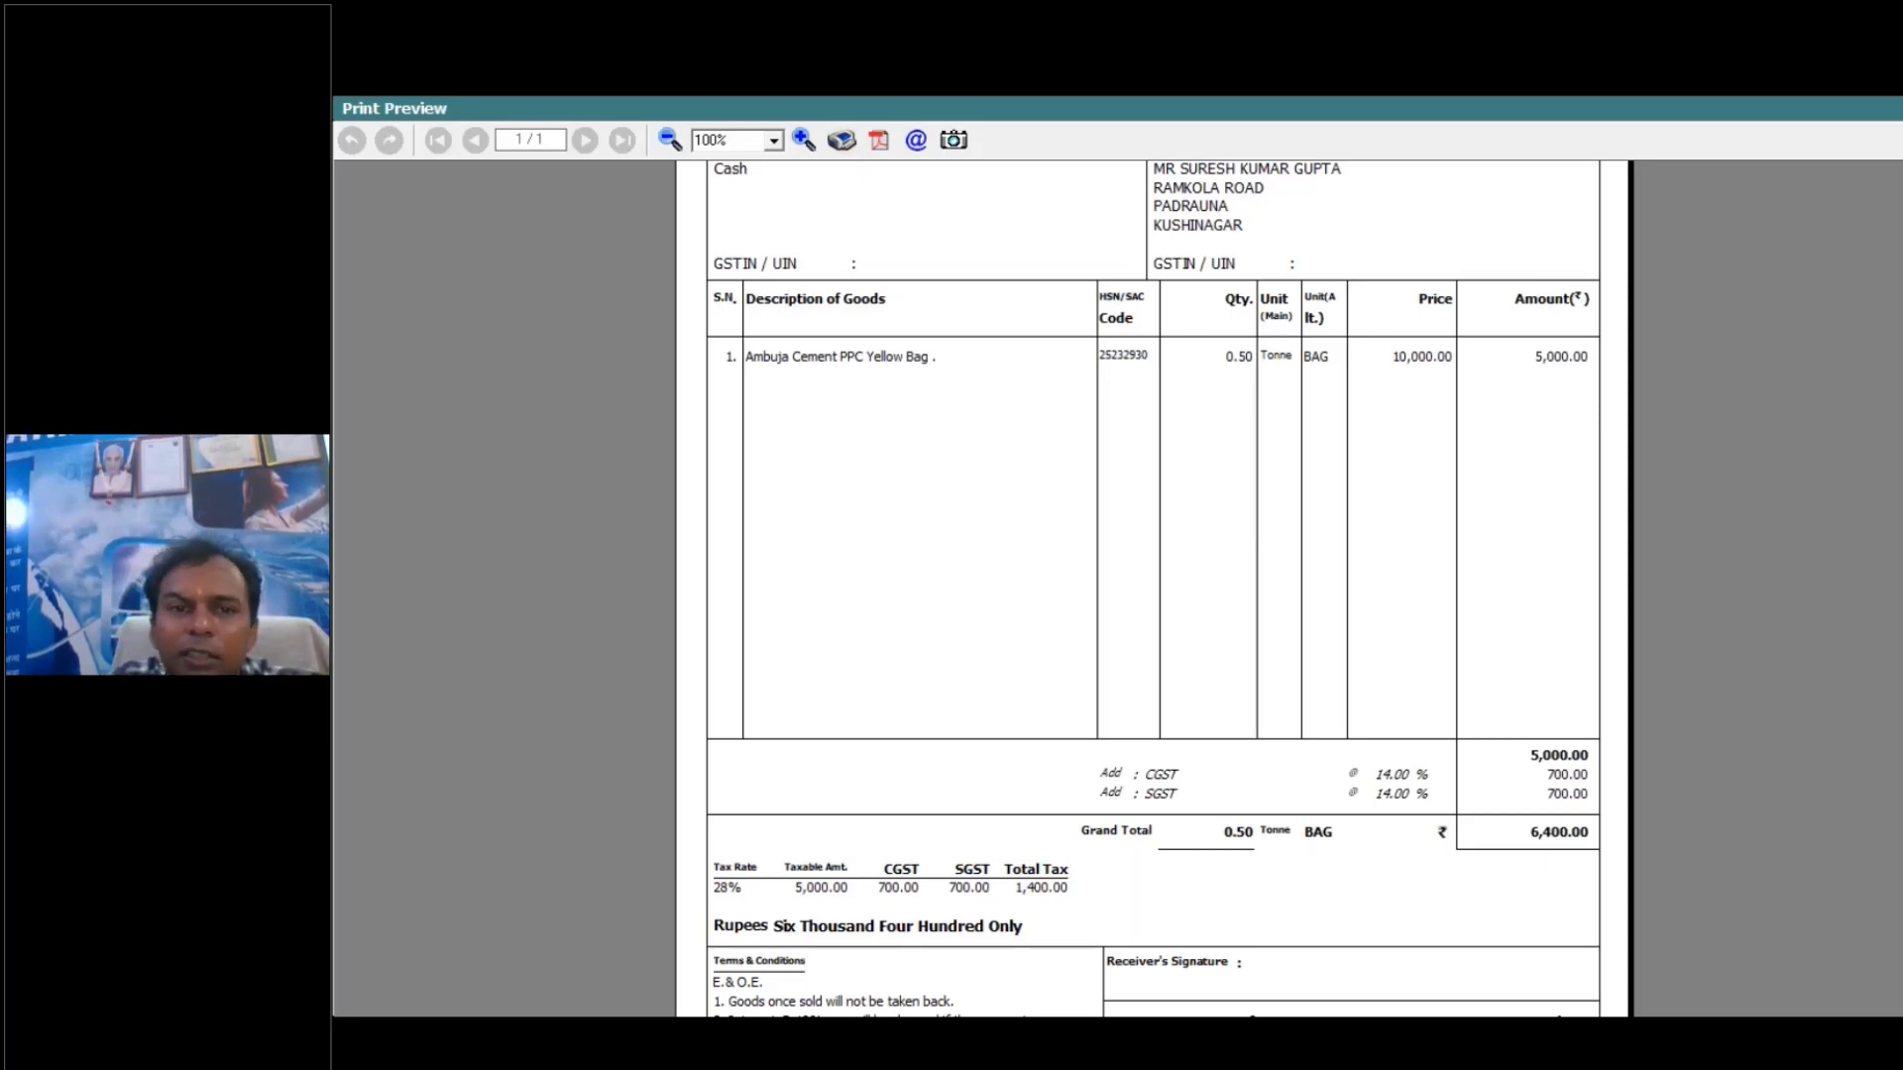
- Close the invoice preview and voucher list, and open the standard document printing configuration for Sales Invoice
key(Escape)
key(Escape)
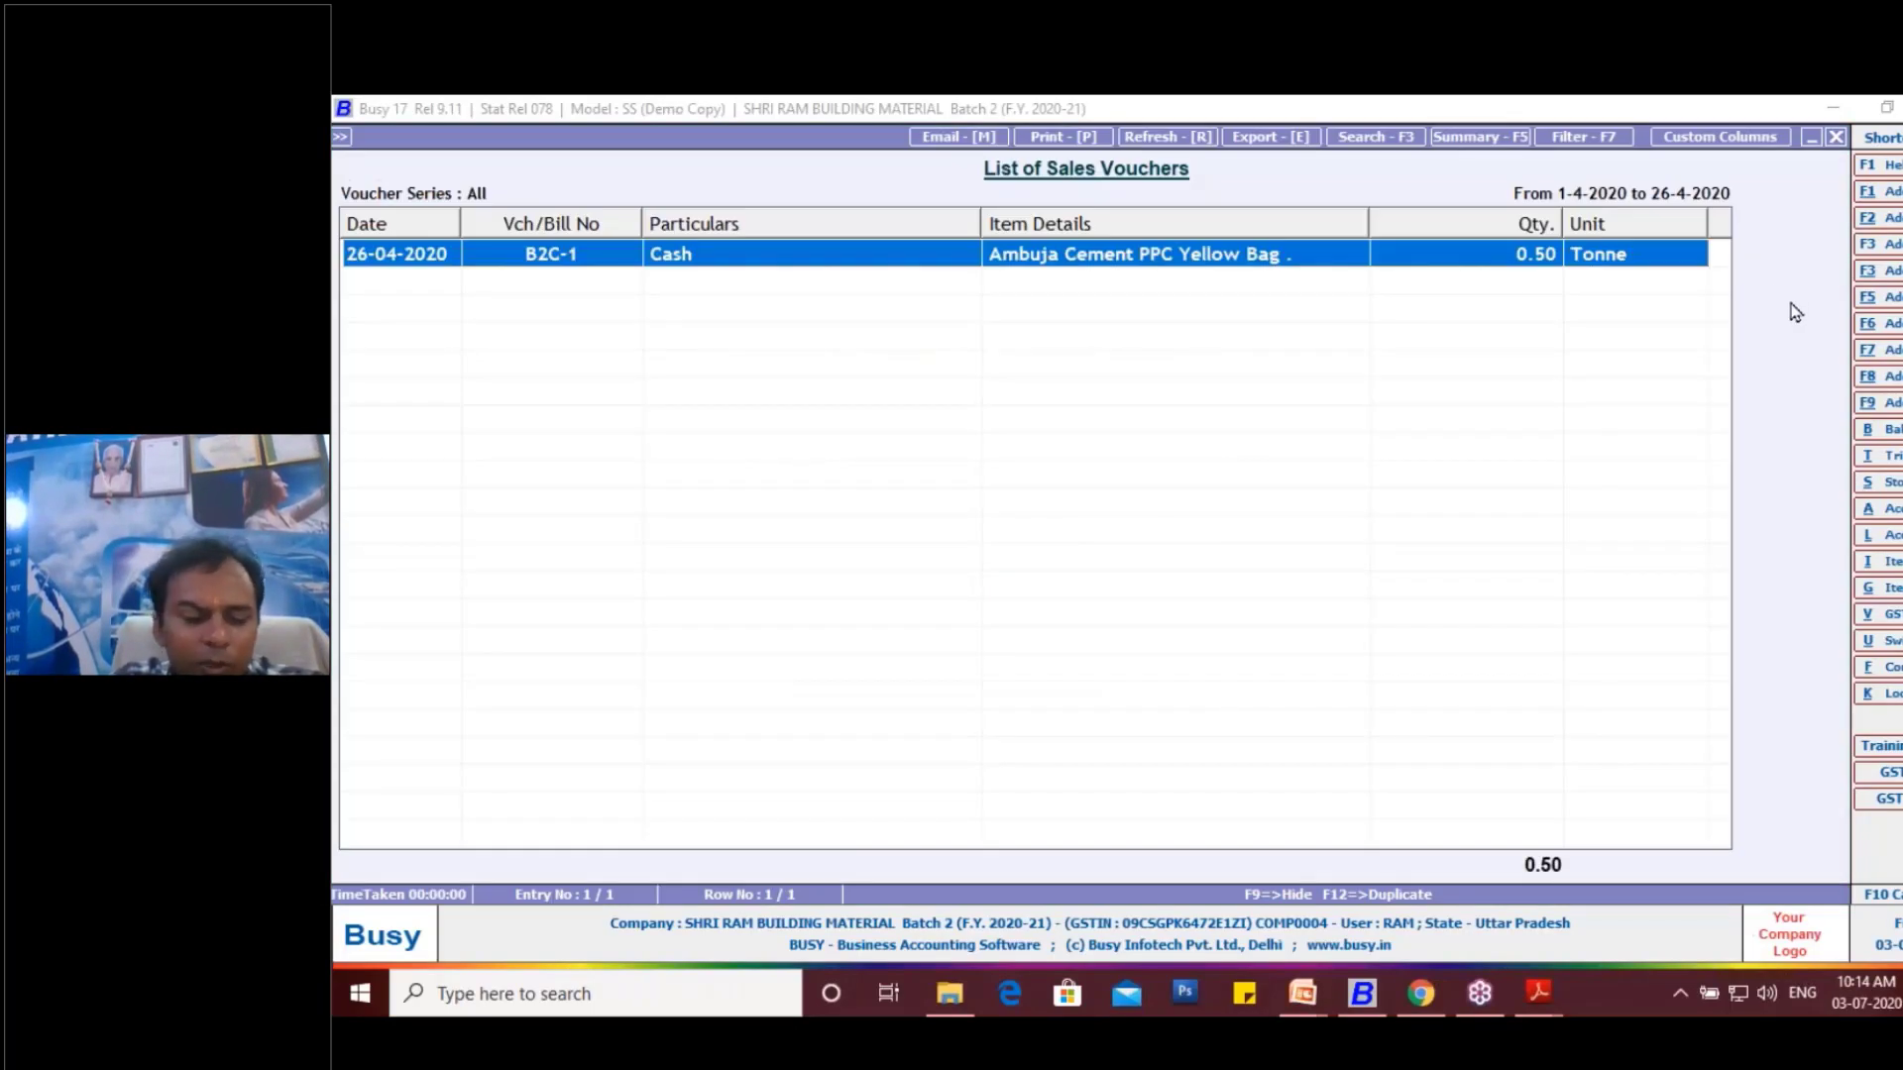
key(Escape)
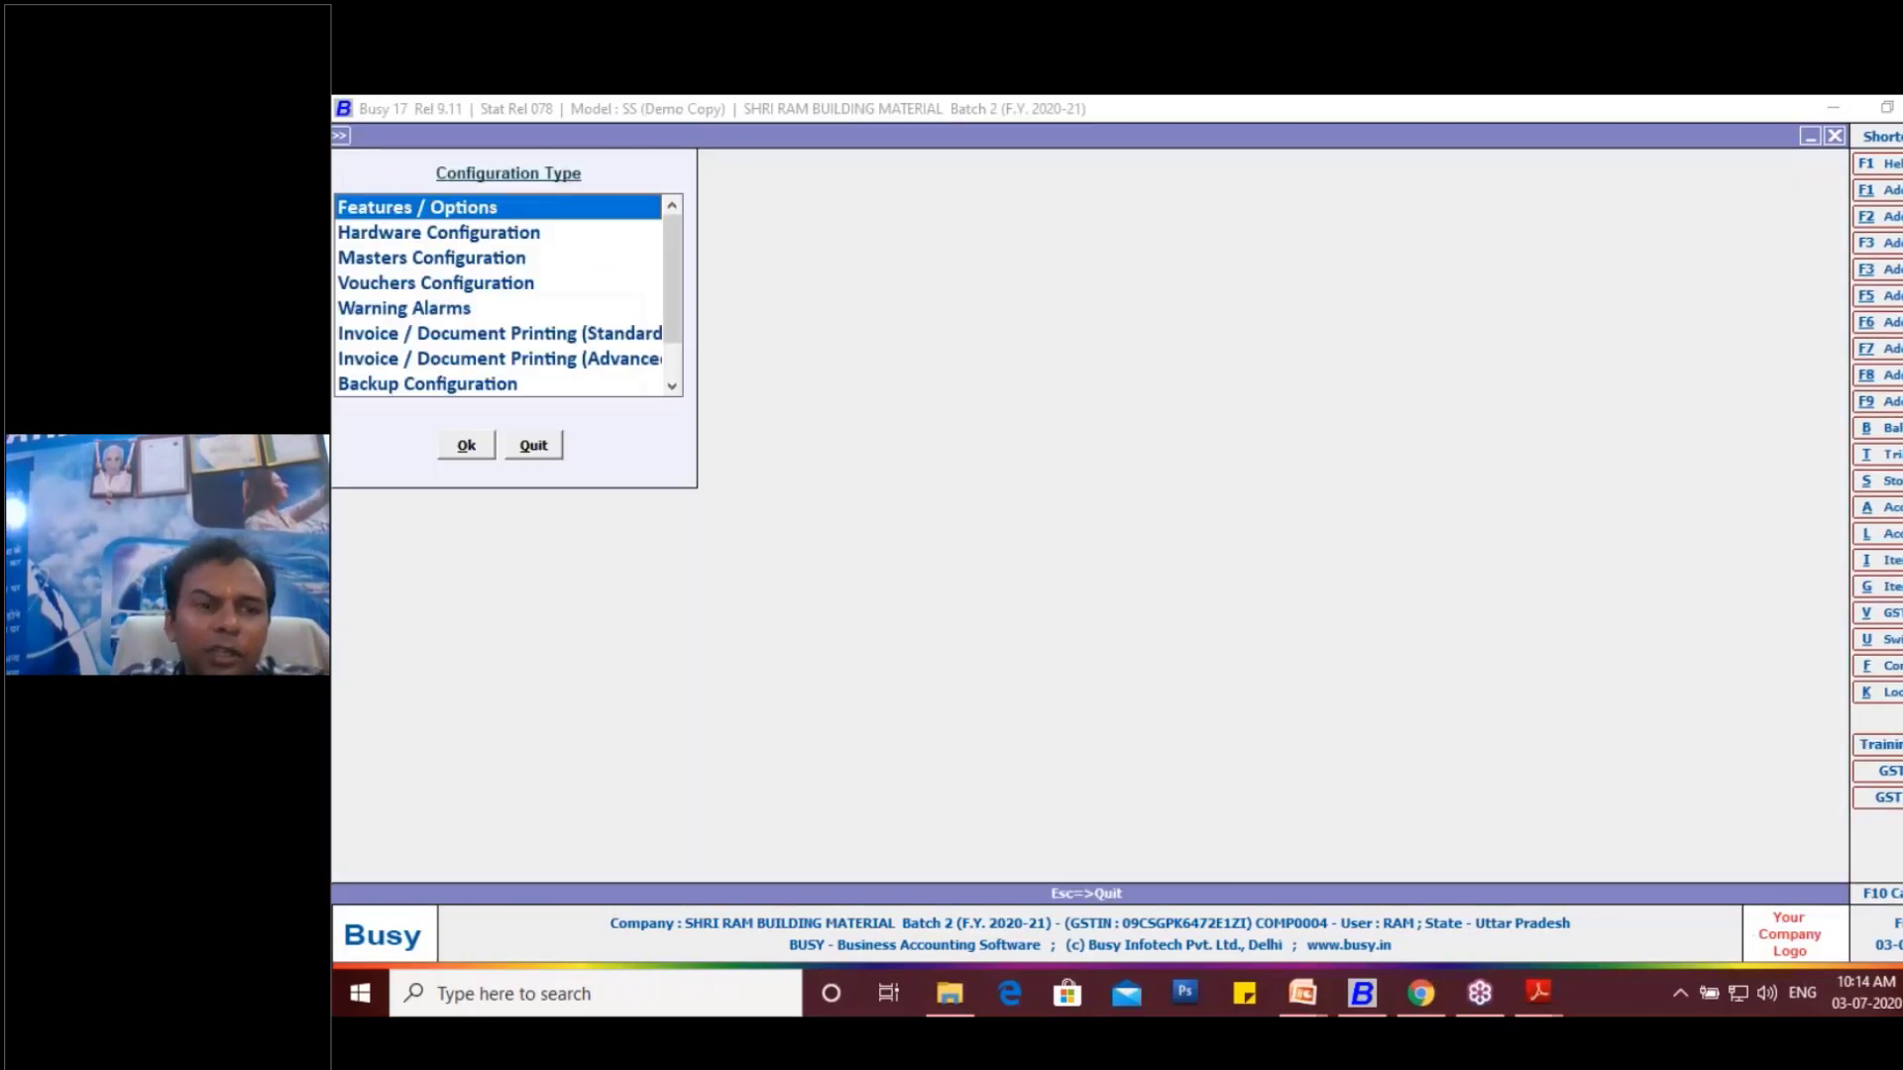
key(Down)
key(Down)
key(Down)
key(Down)
key(Down)
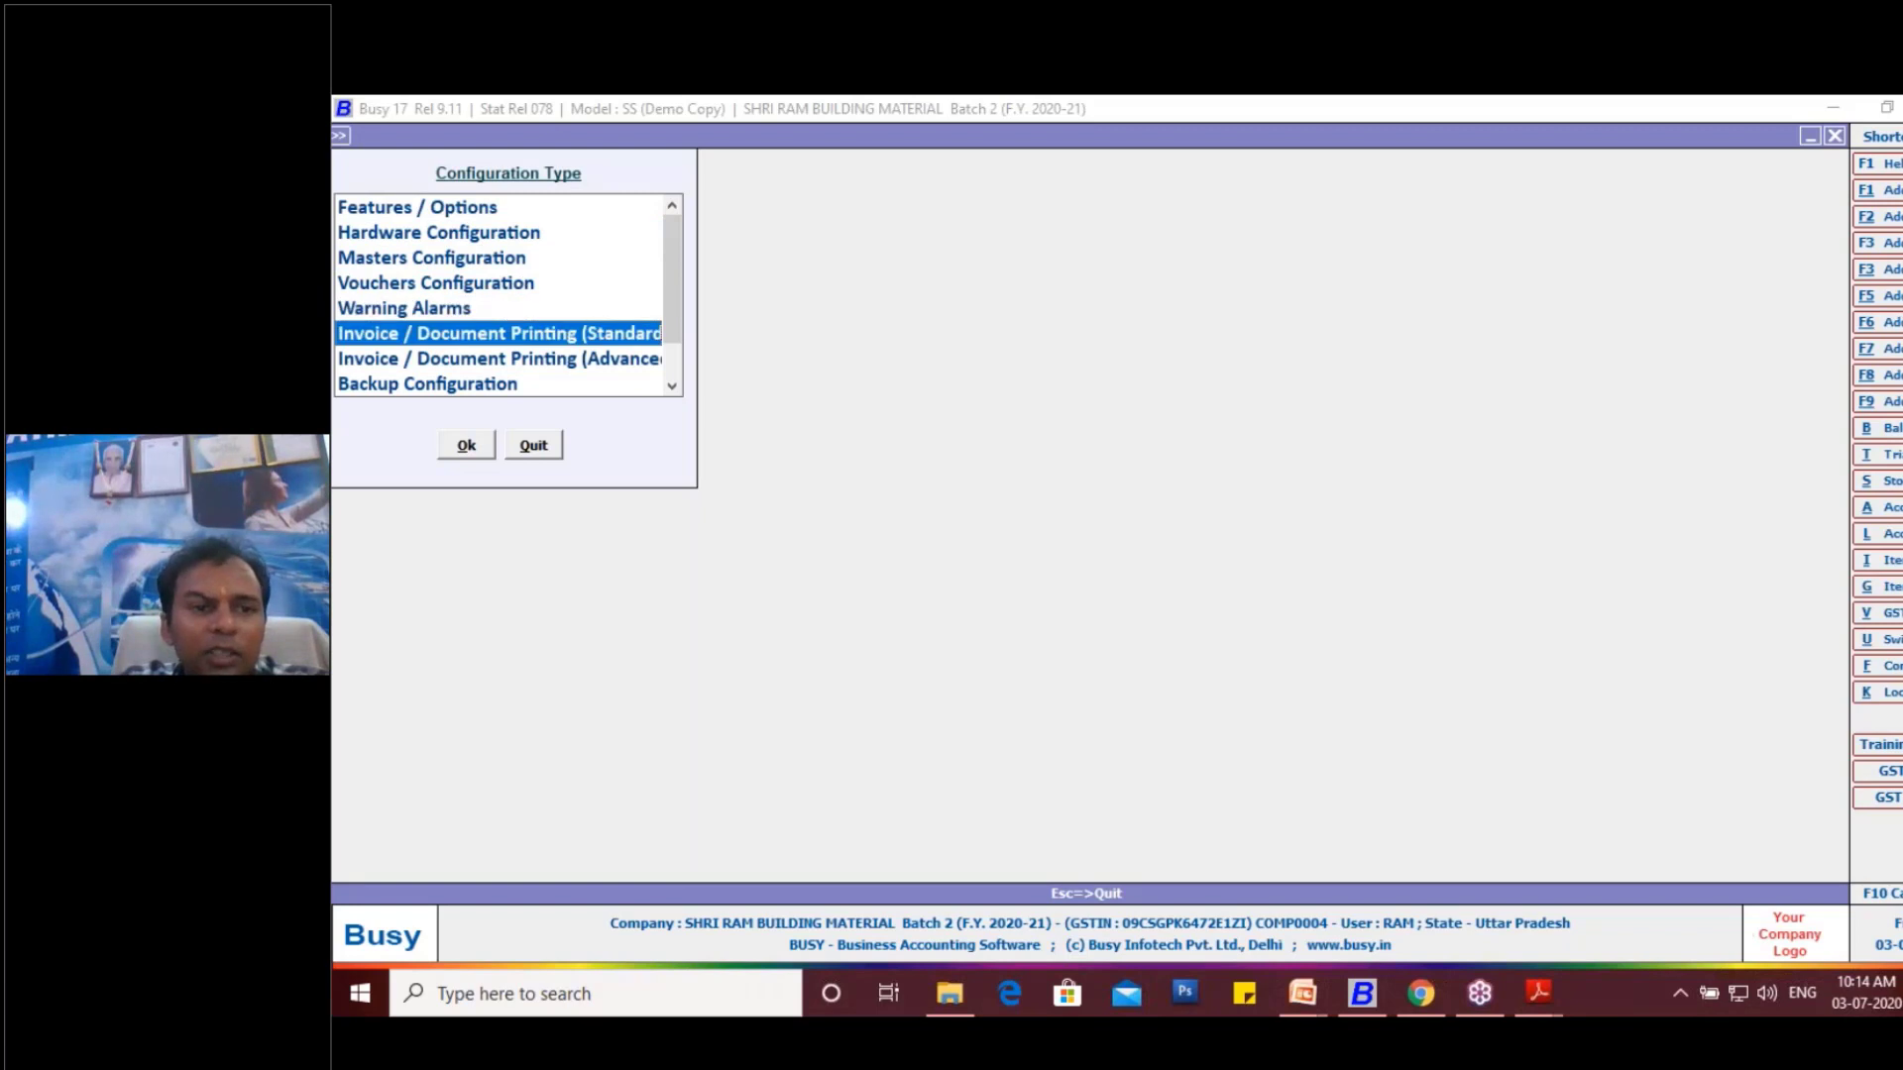
key(Return)
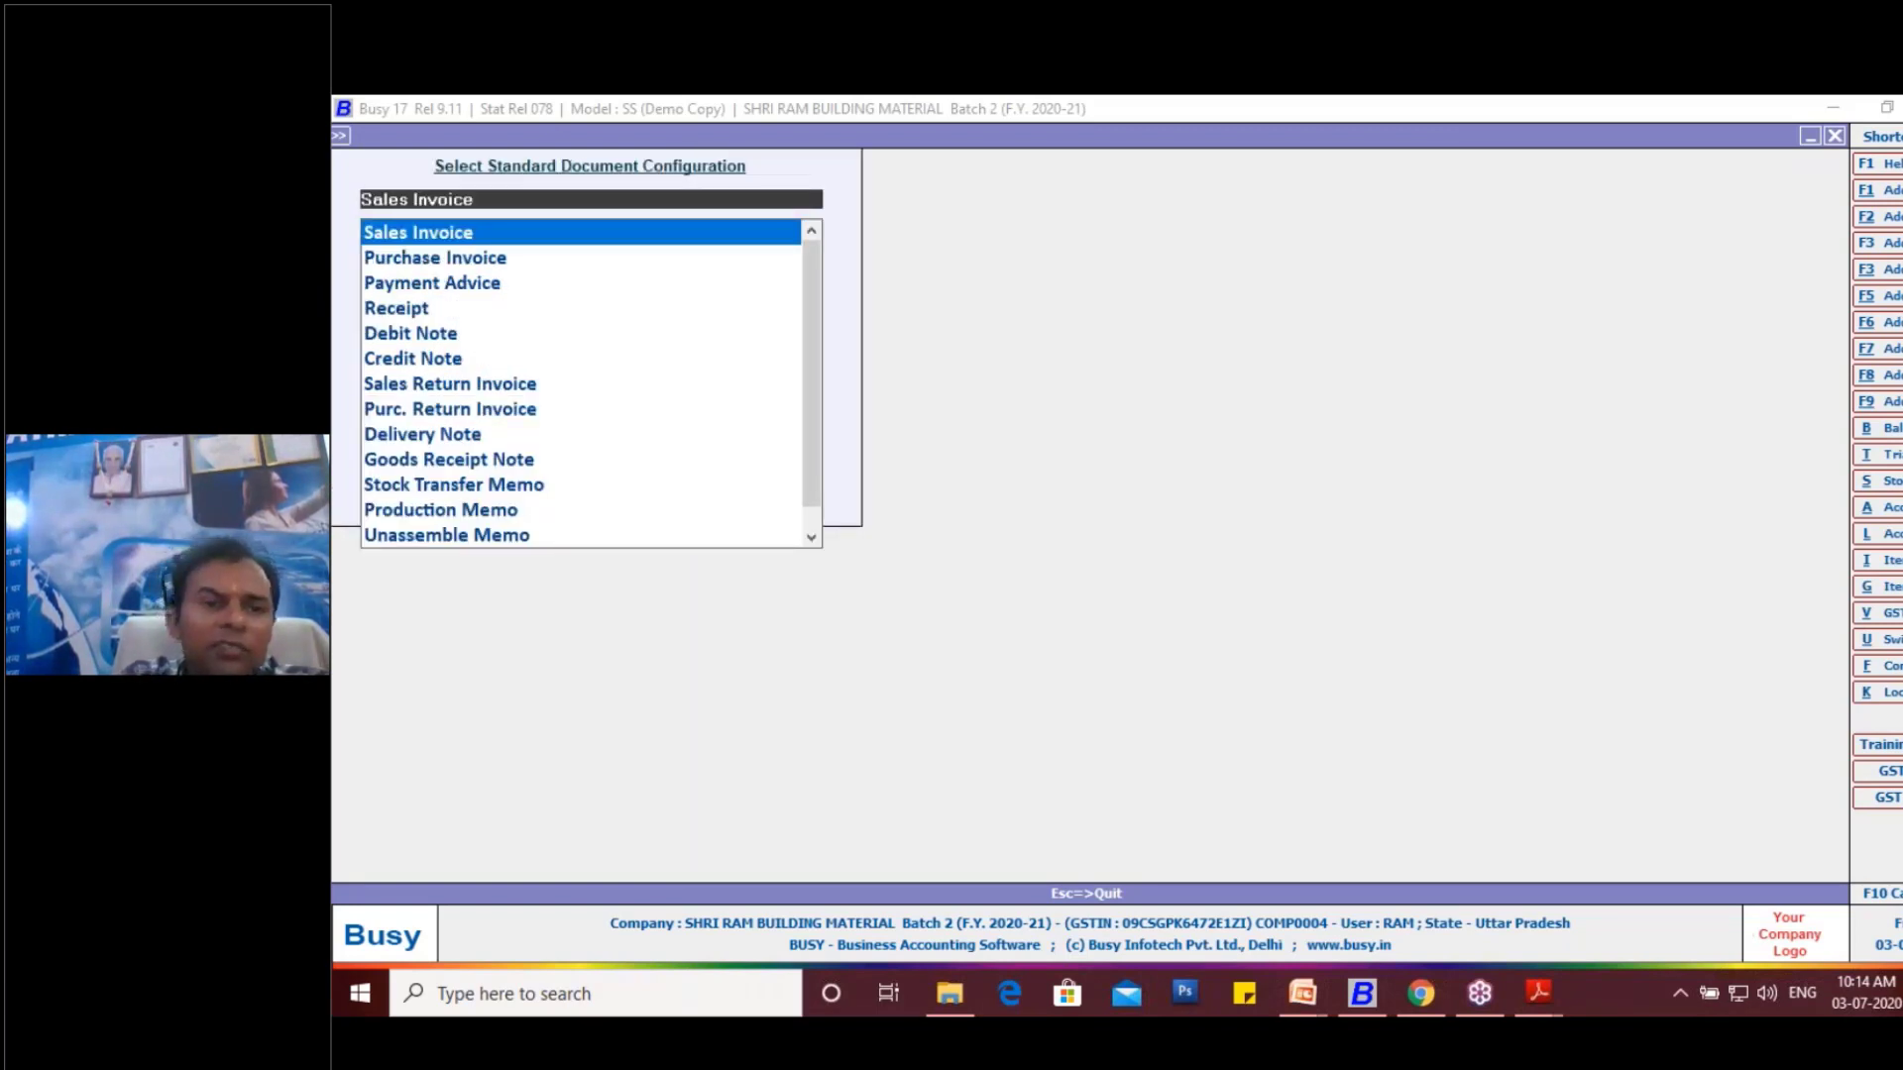
key(Return)
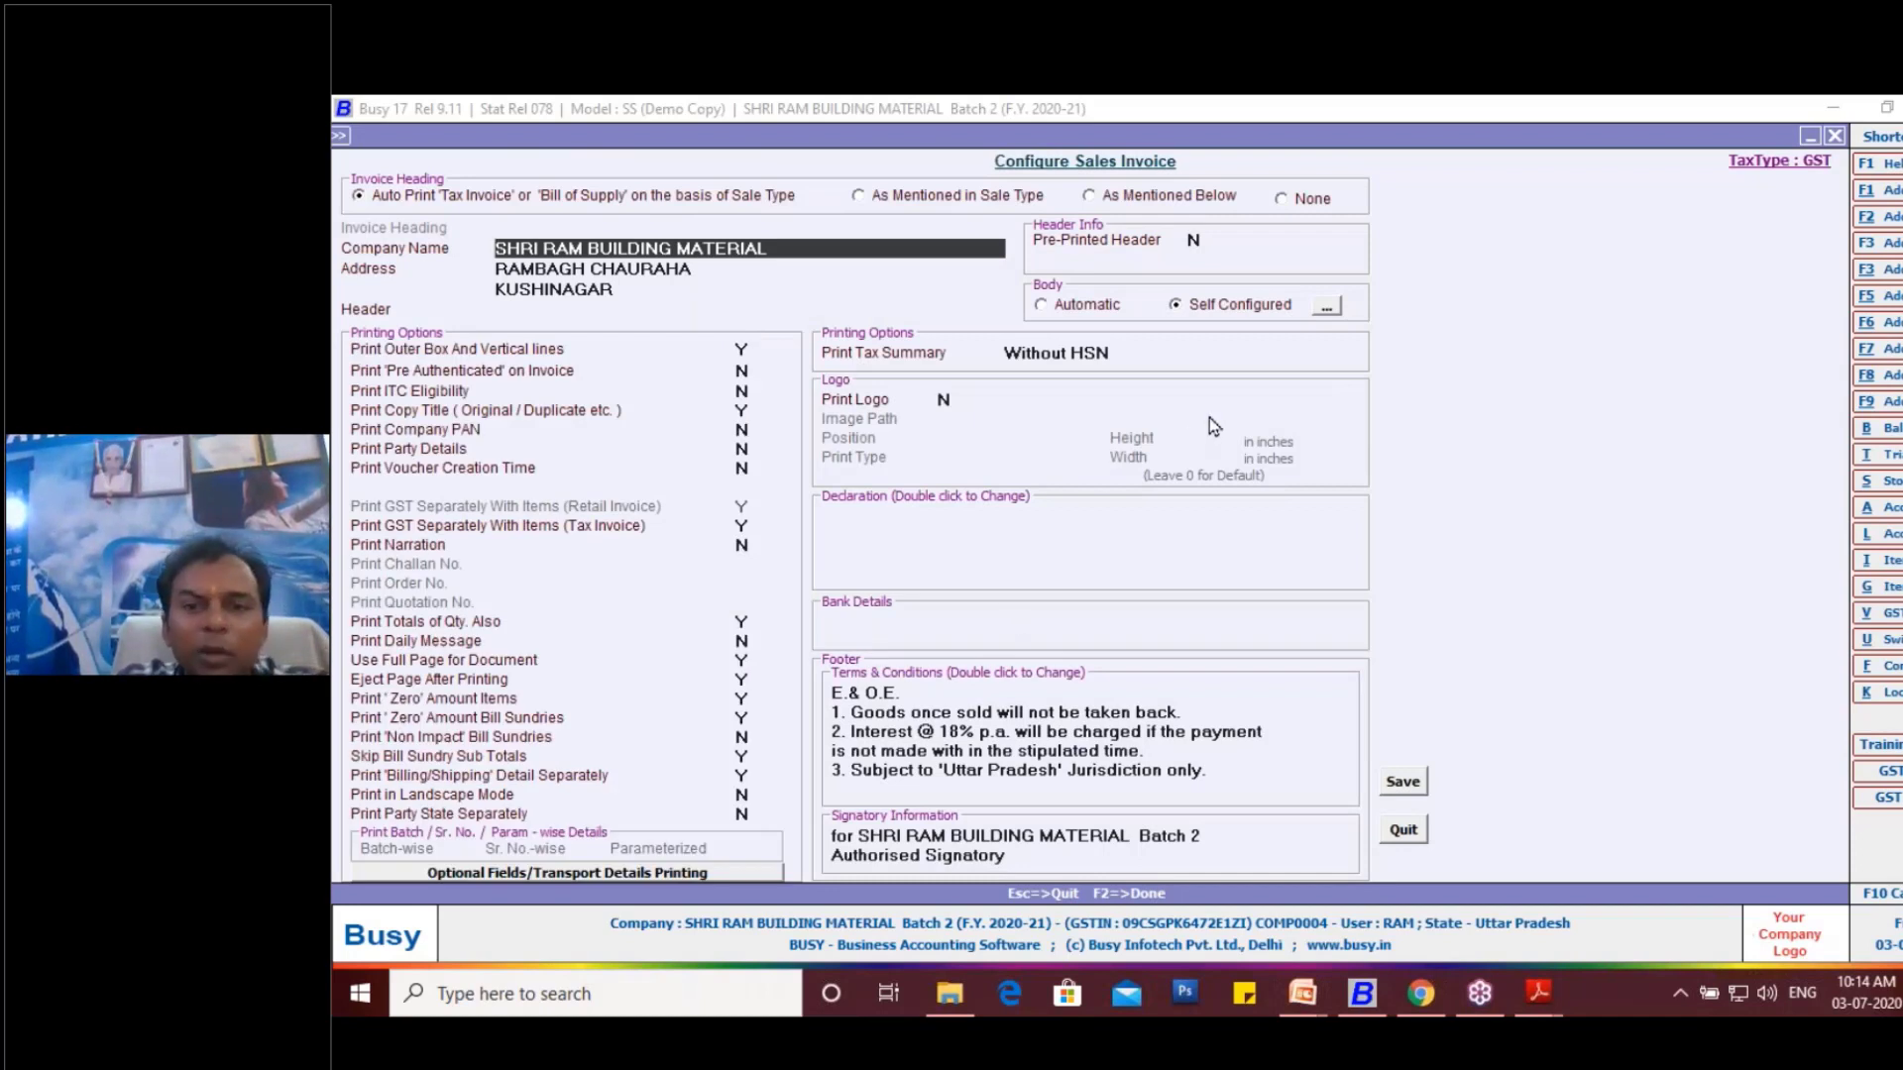
- In the self-configured invoice body, set the Unit and Alt. Qty. columns to 5 characters each
click(1326, 308)
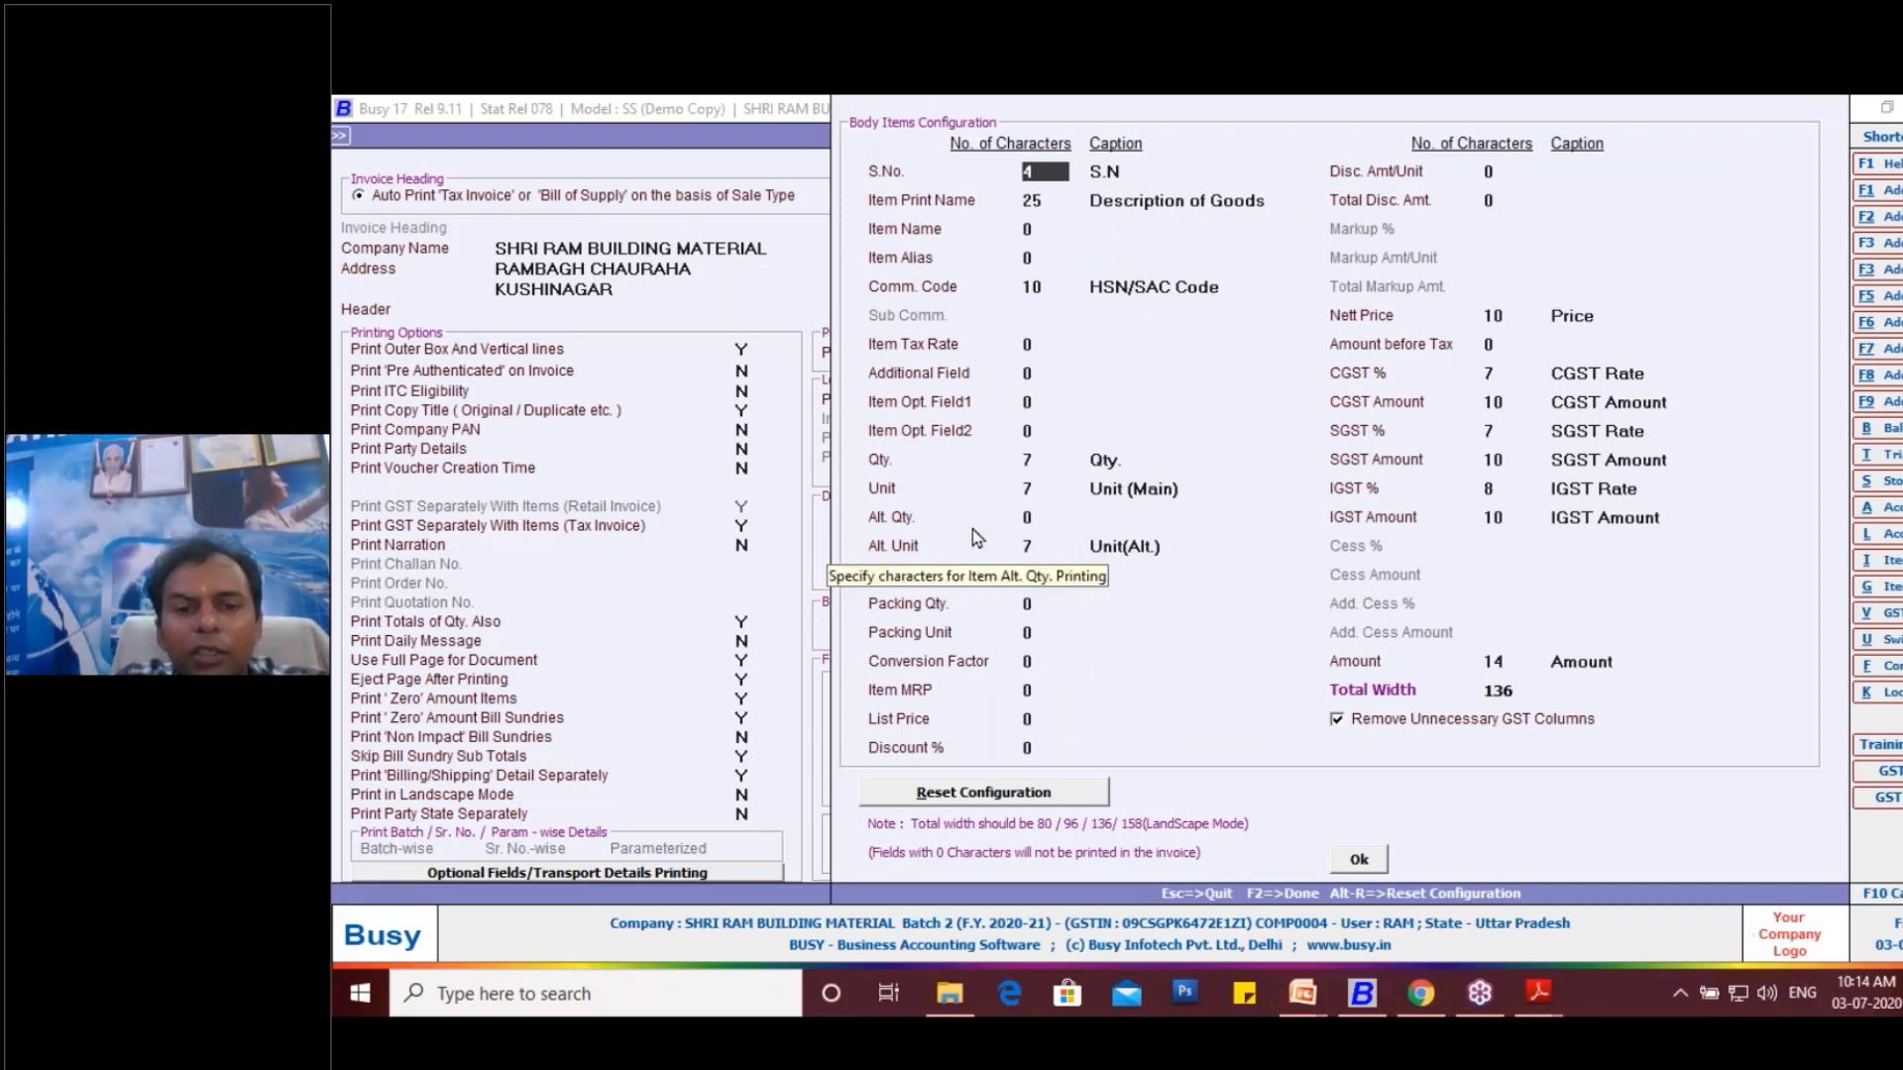
click(1032, 513)
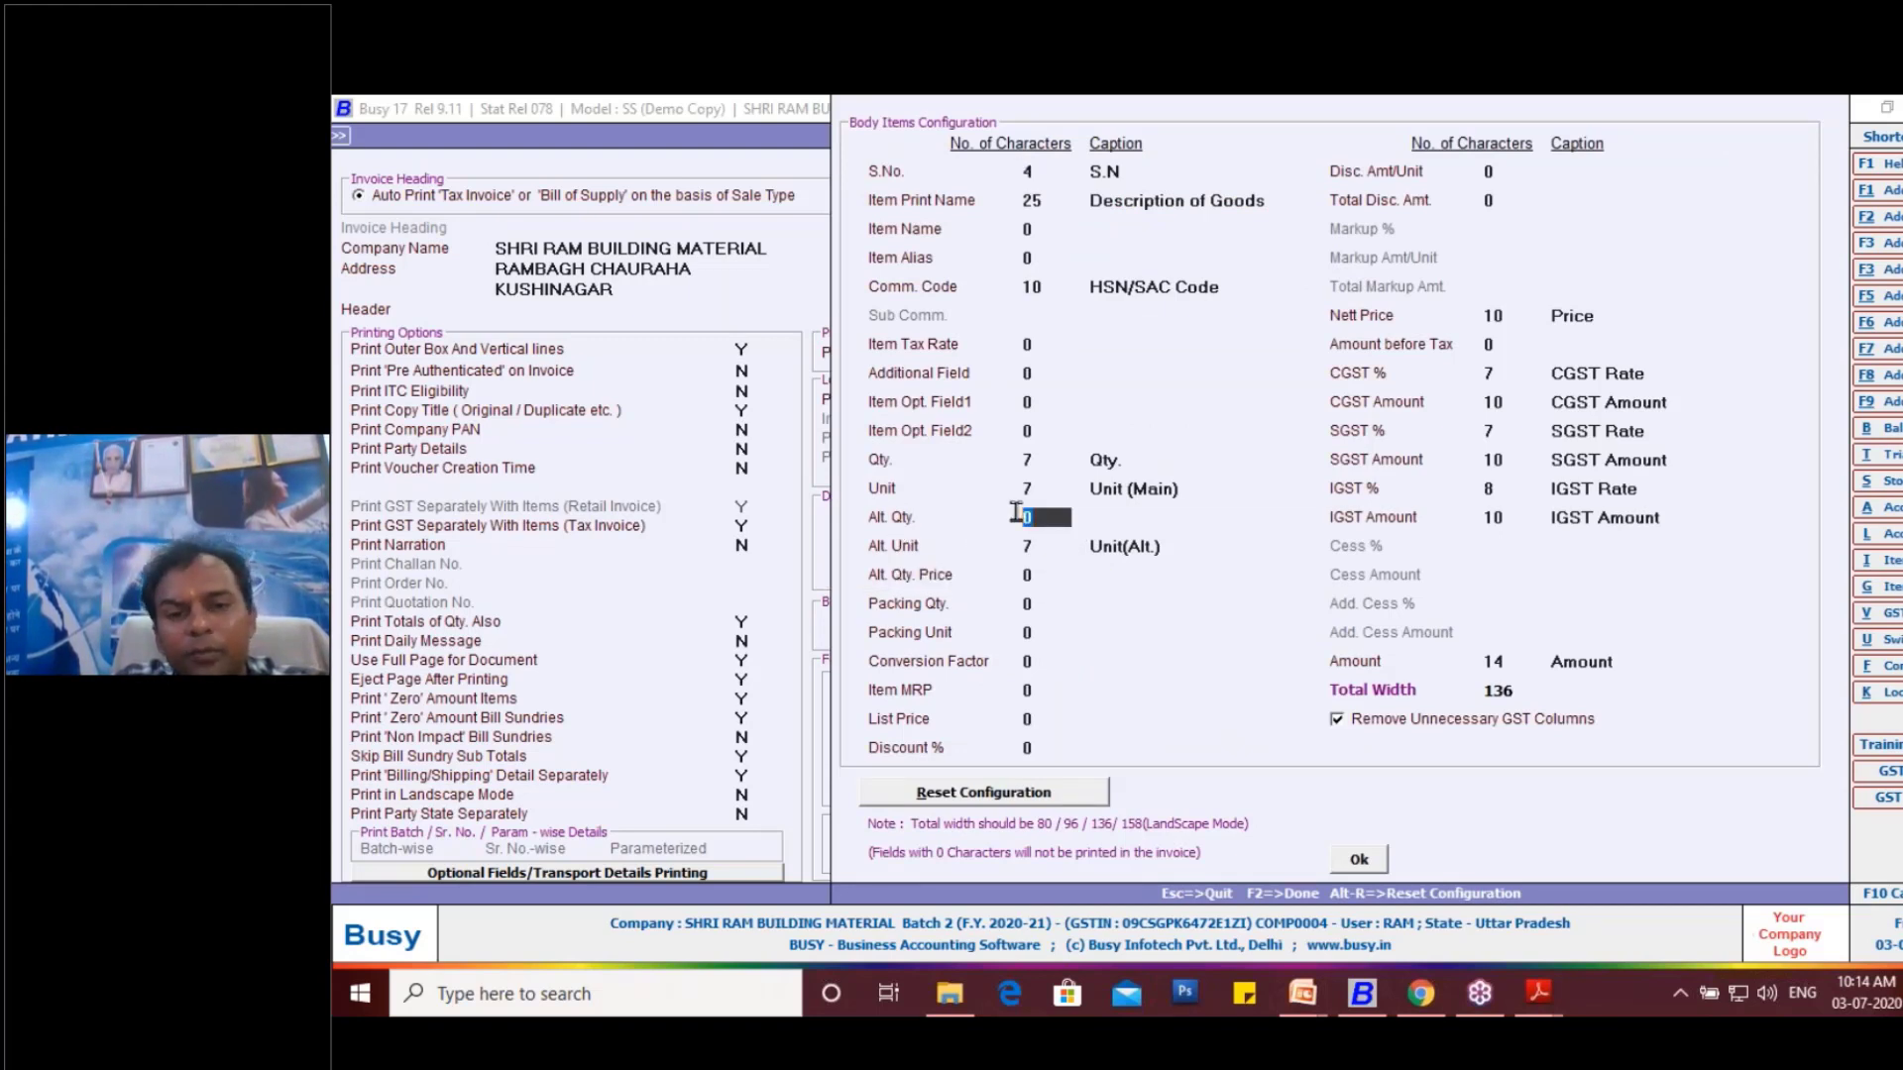
click(1025, 488)
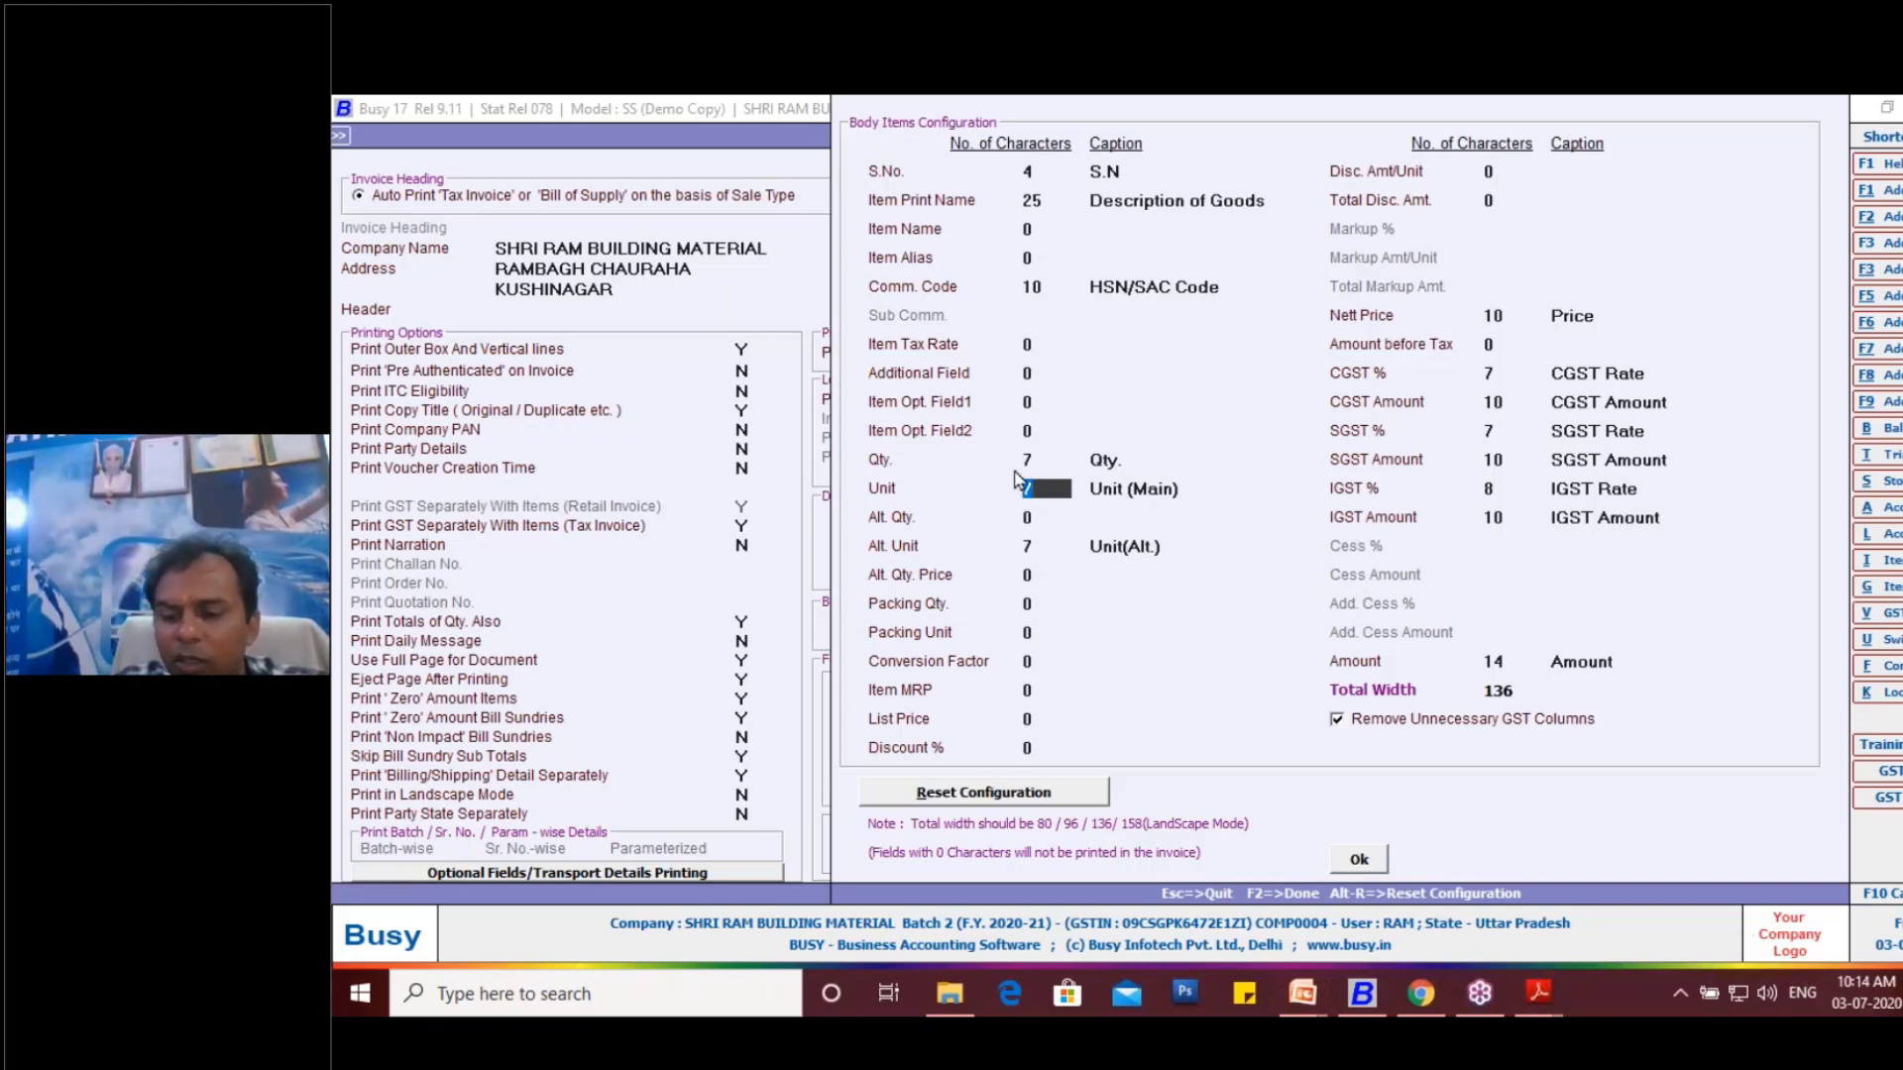
text(5)
click(1036, 520)
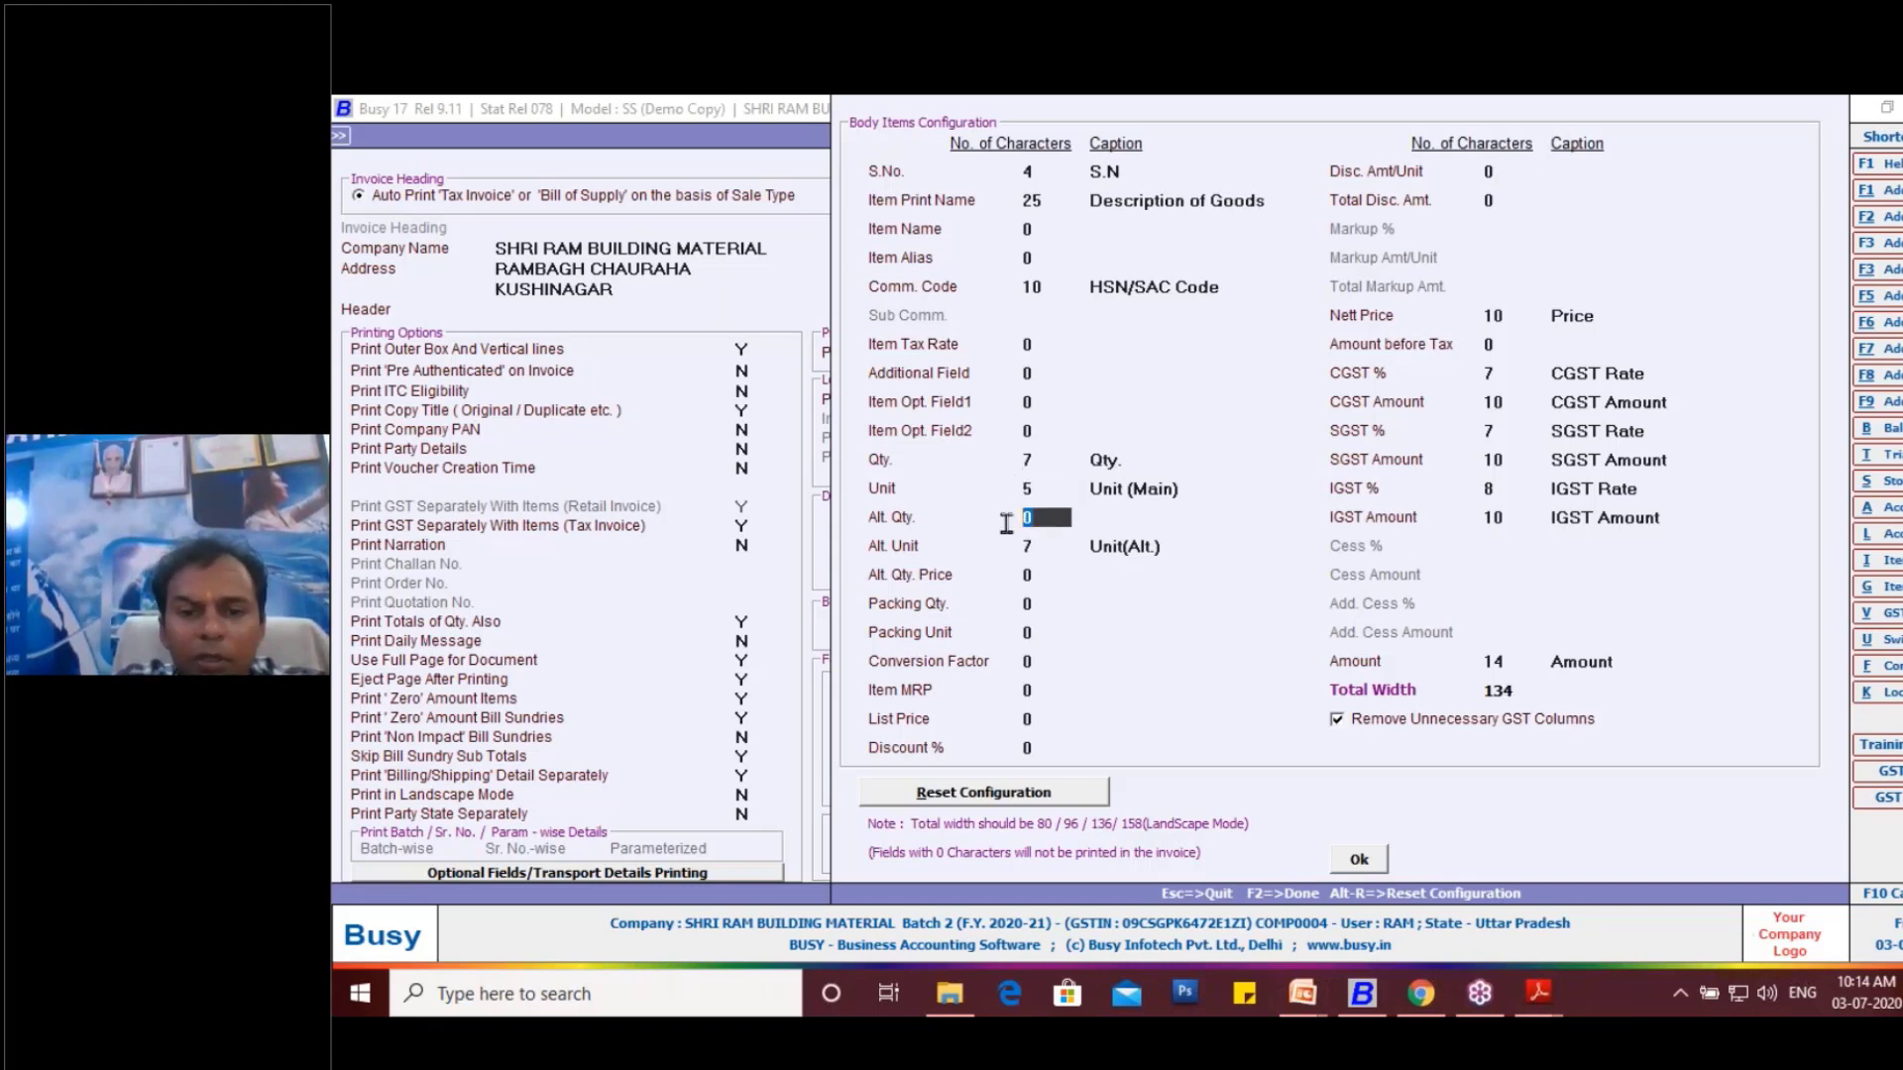
text(5)
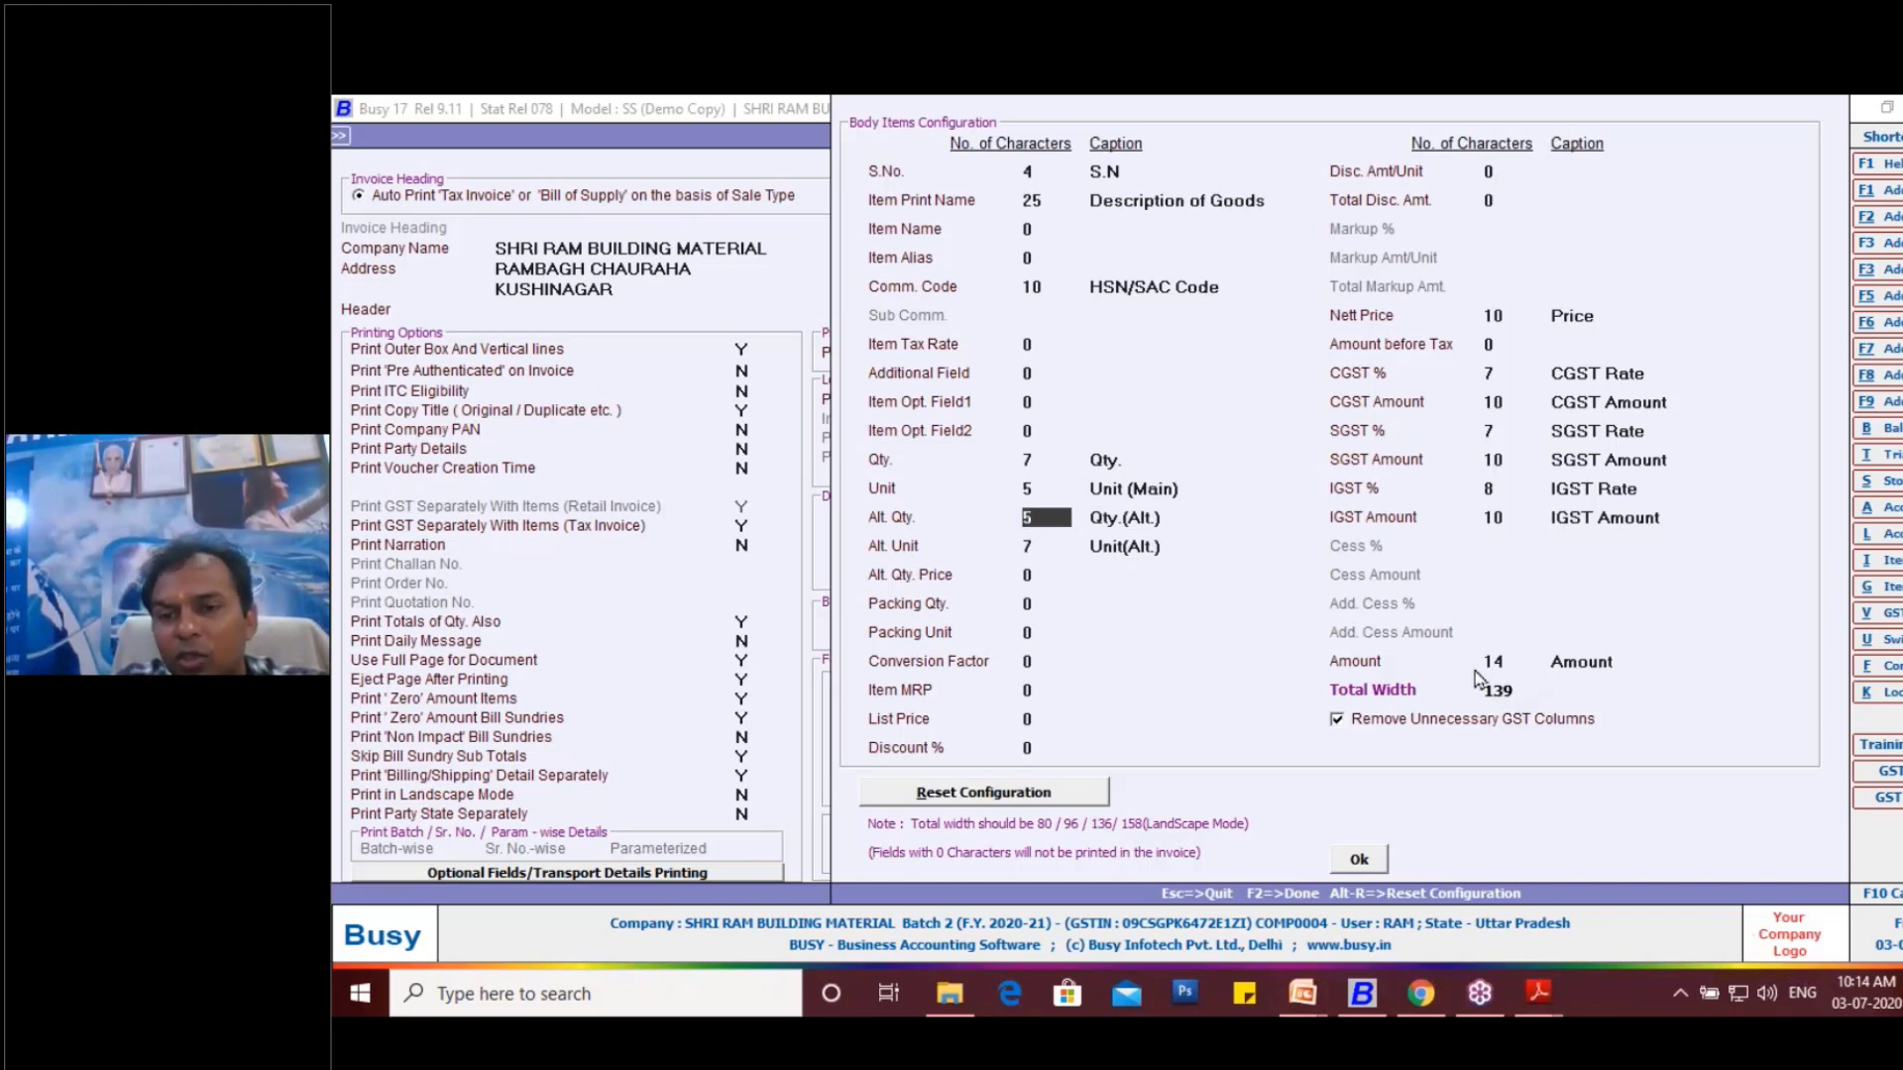
- Set the IGST % column to 7 characters and the Item Print Name column to 23 characters
click(1493, 489)
text(7)
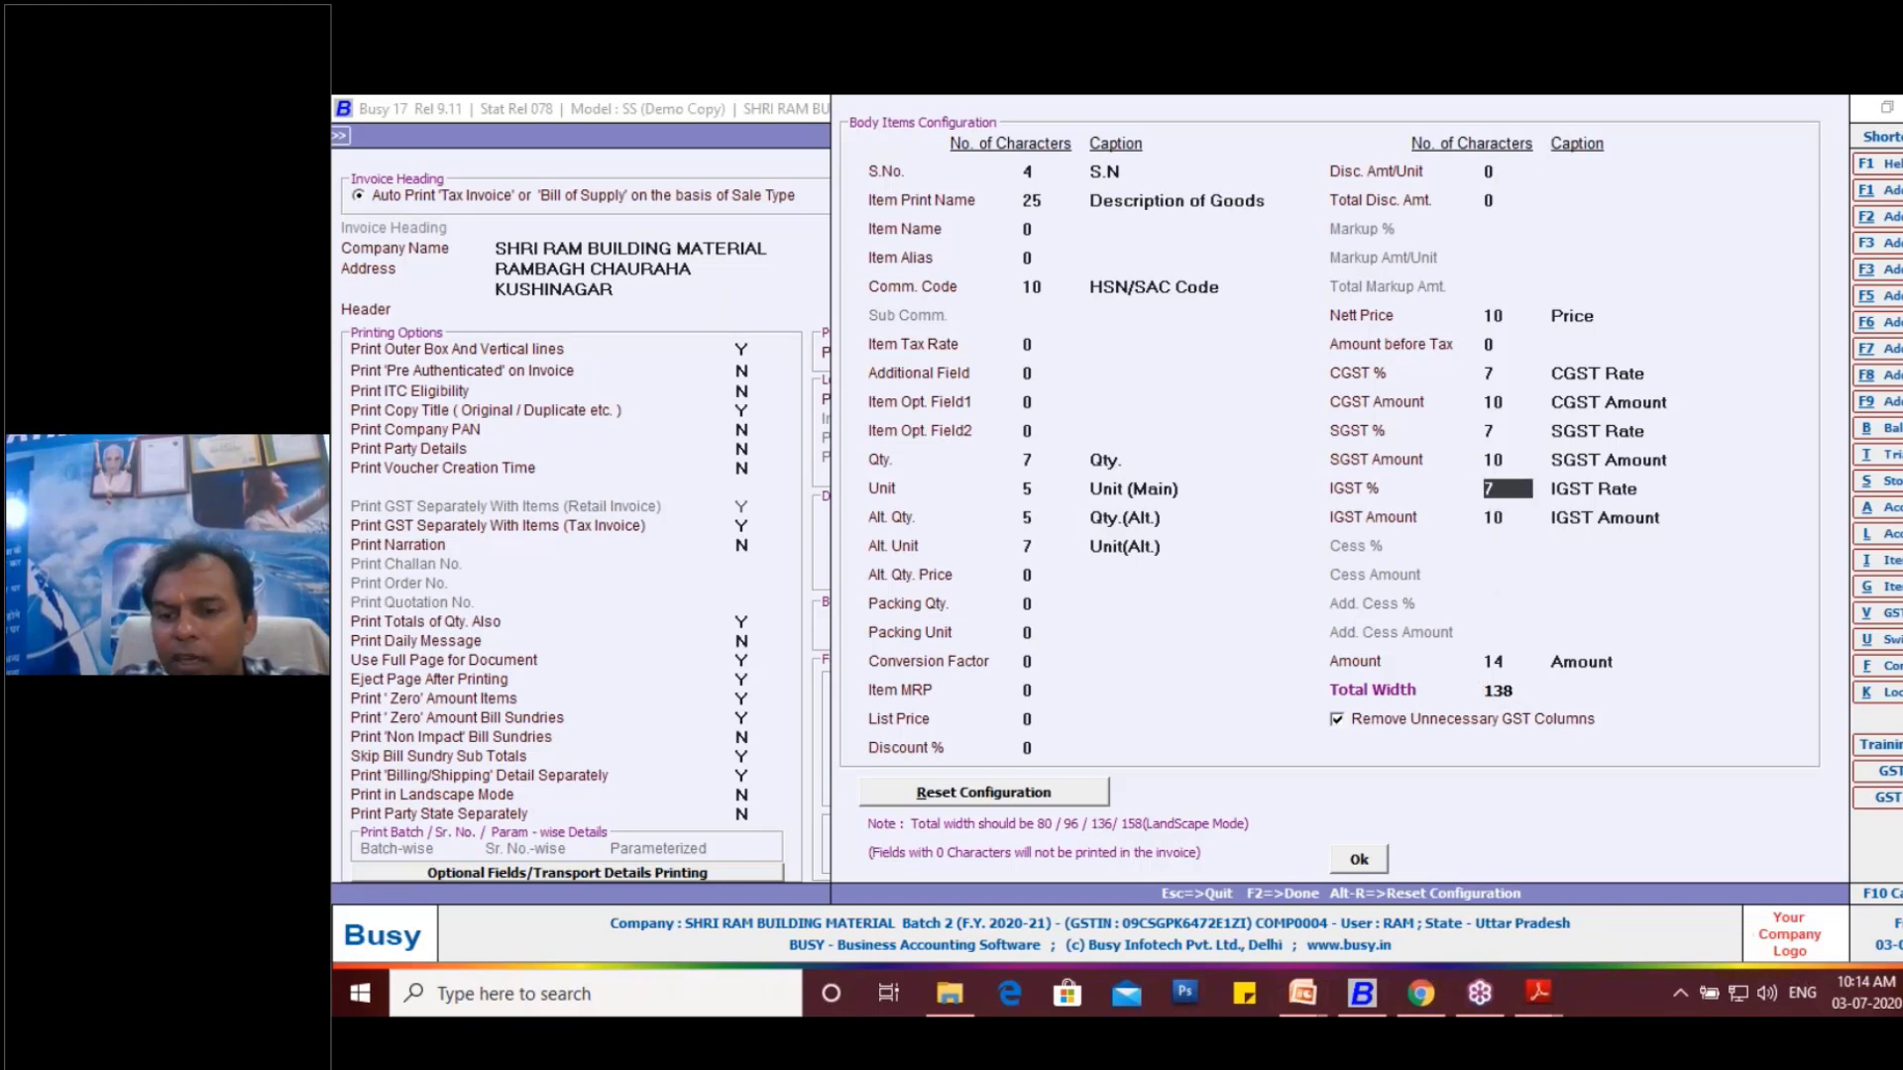
key(Return)
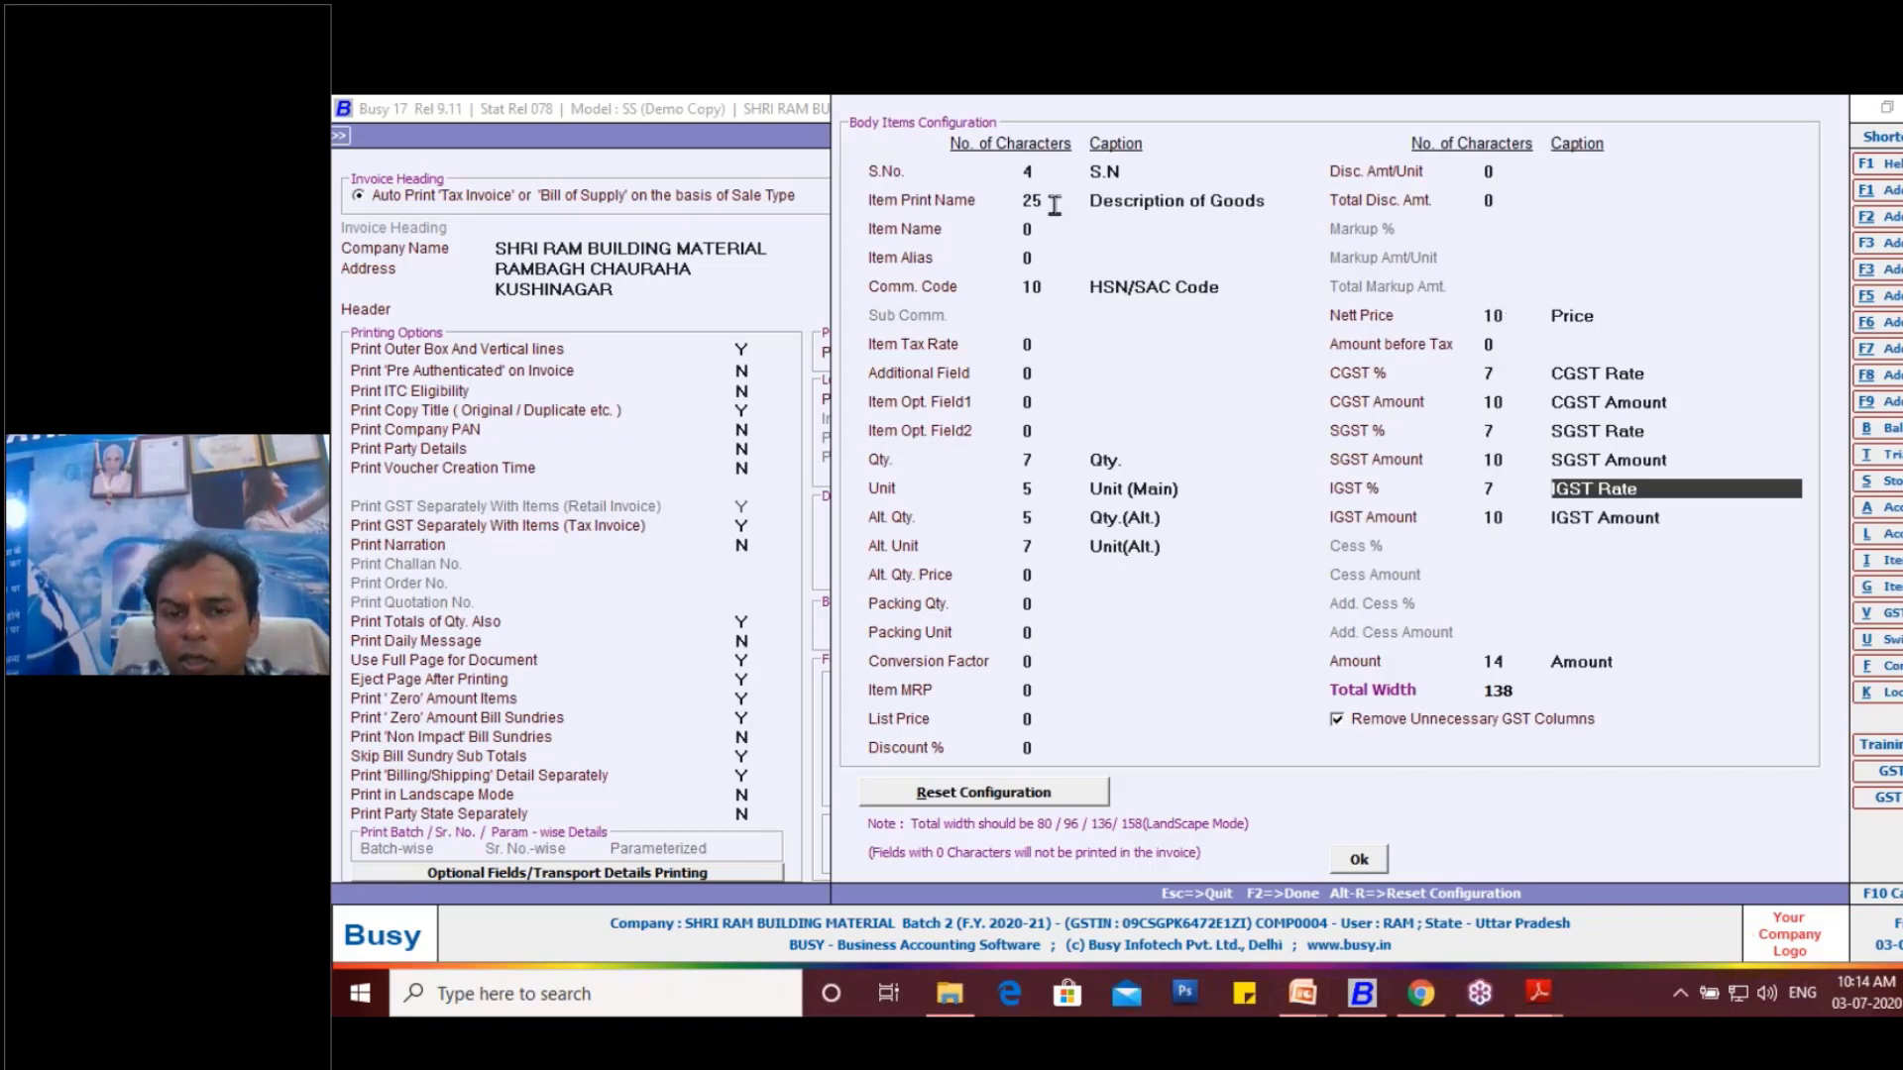
click(1054, 203)
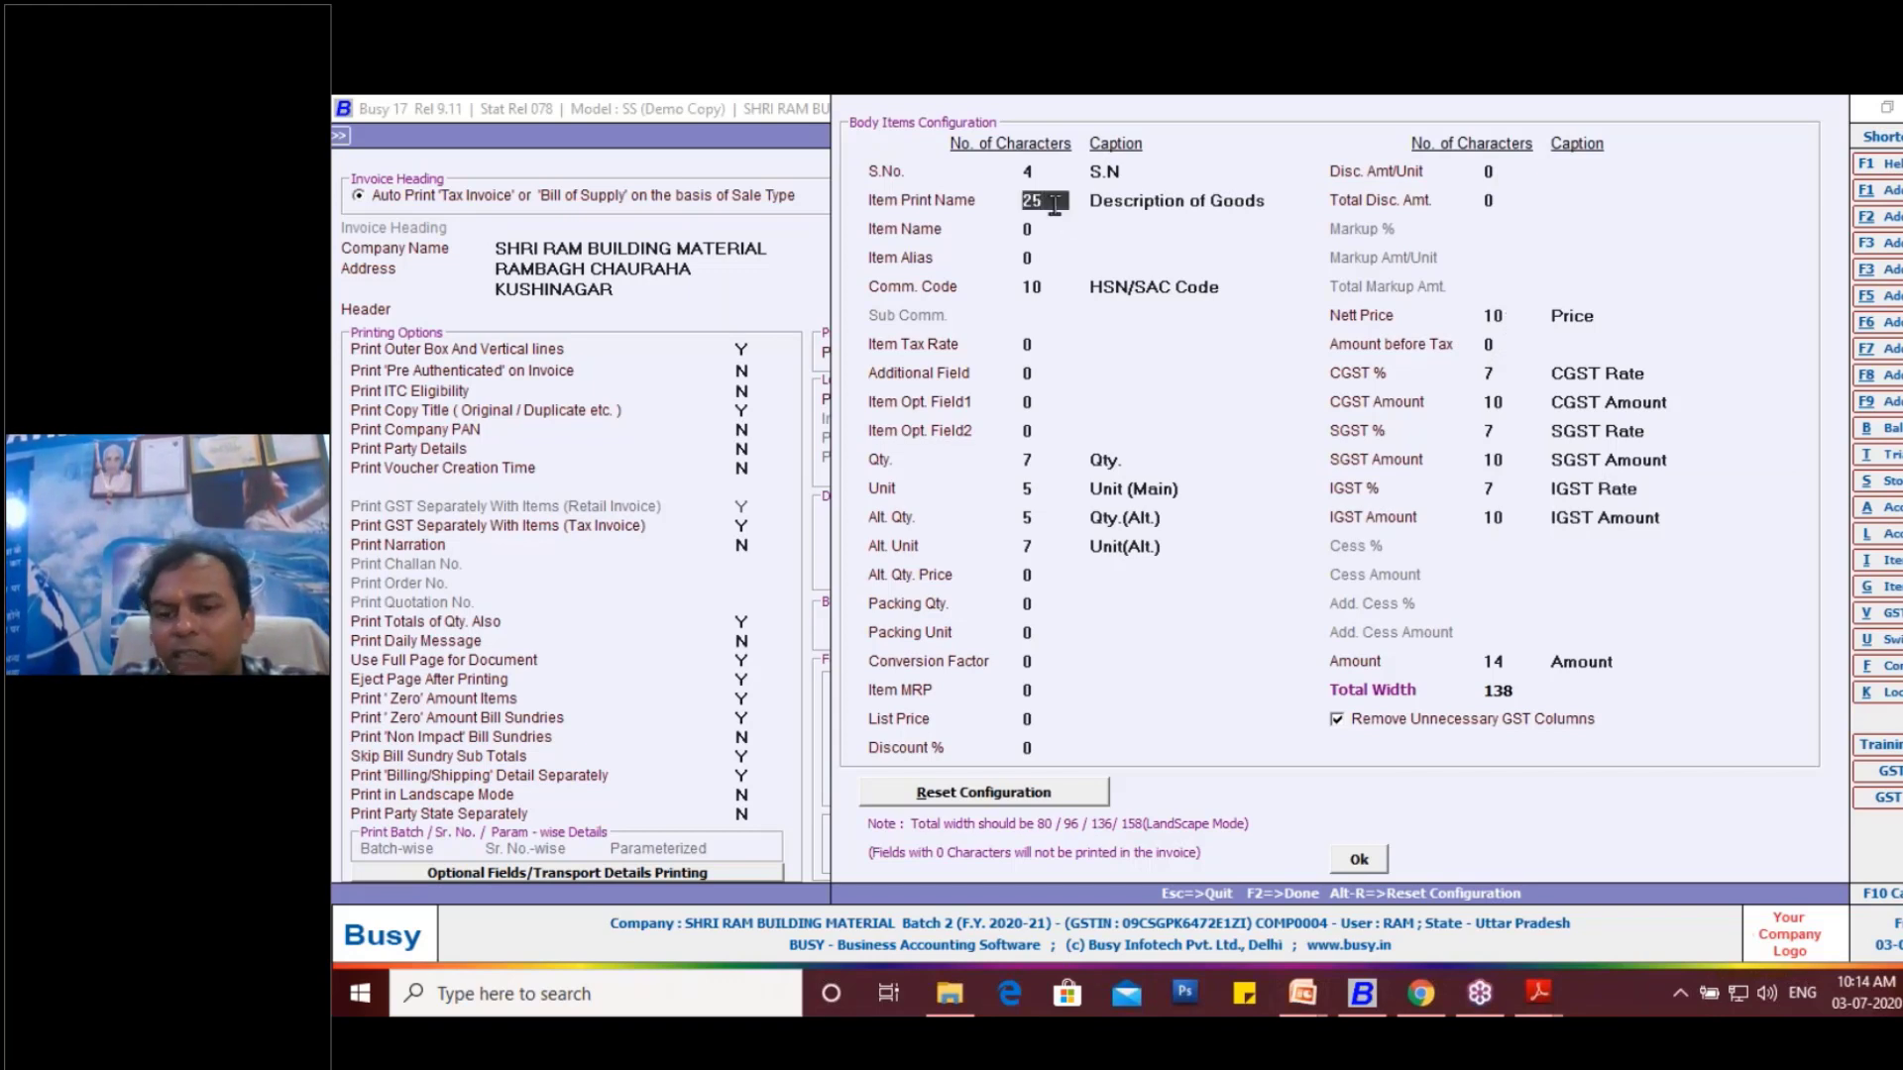
text(23)
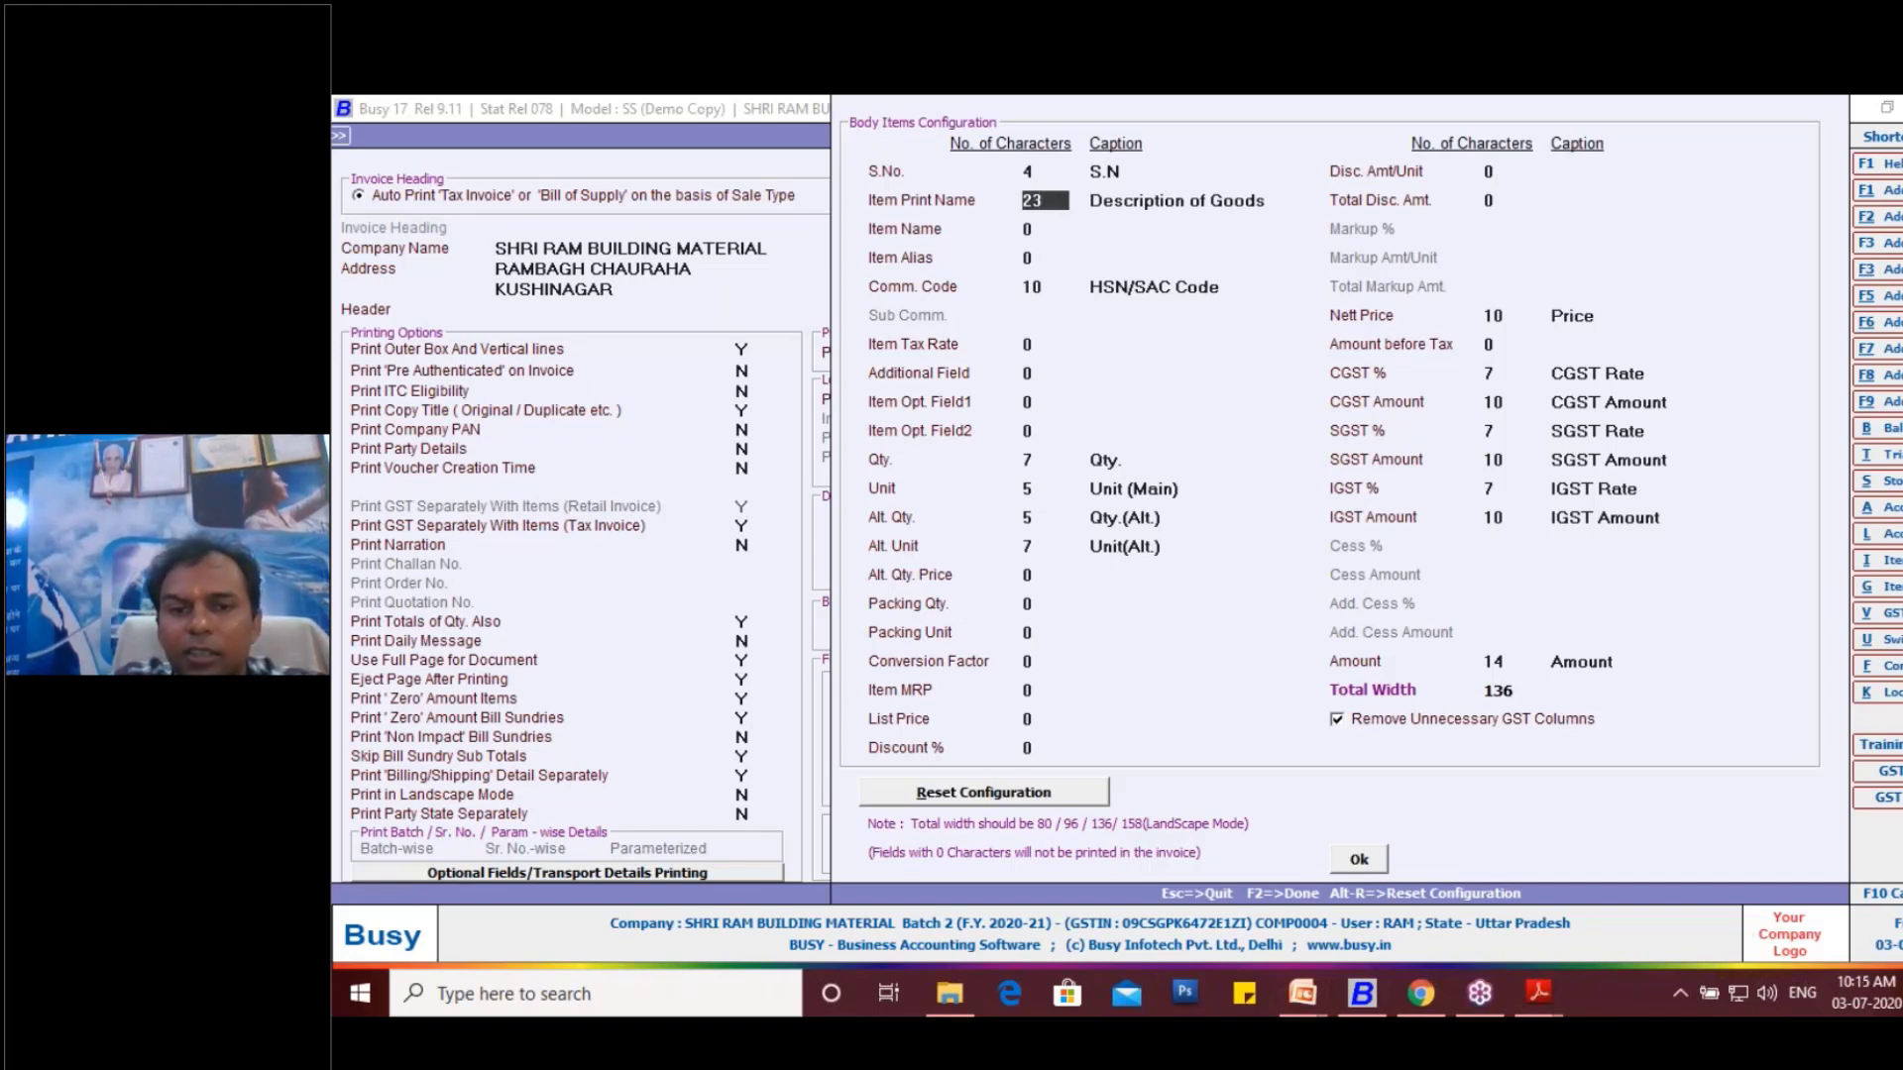
- Accept the body column widths, save the Sales Invoice configuration, and return to the B2C sales voucher
click(1046, 287)
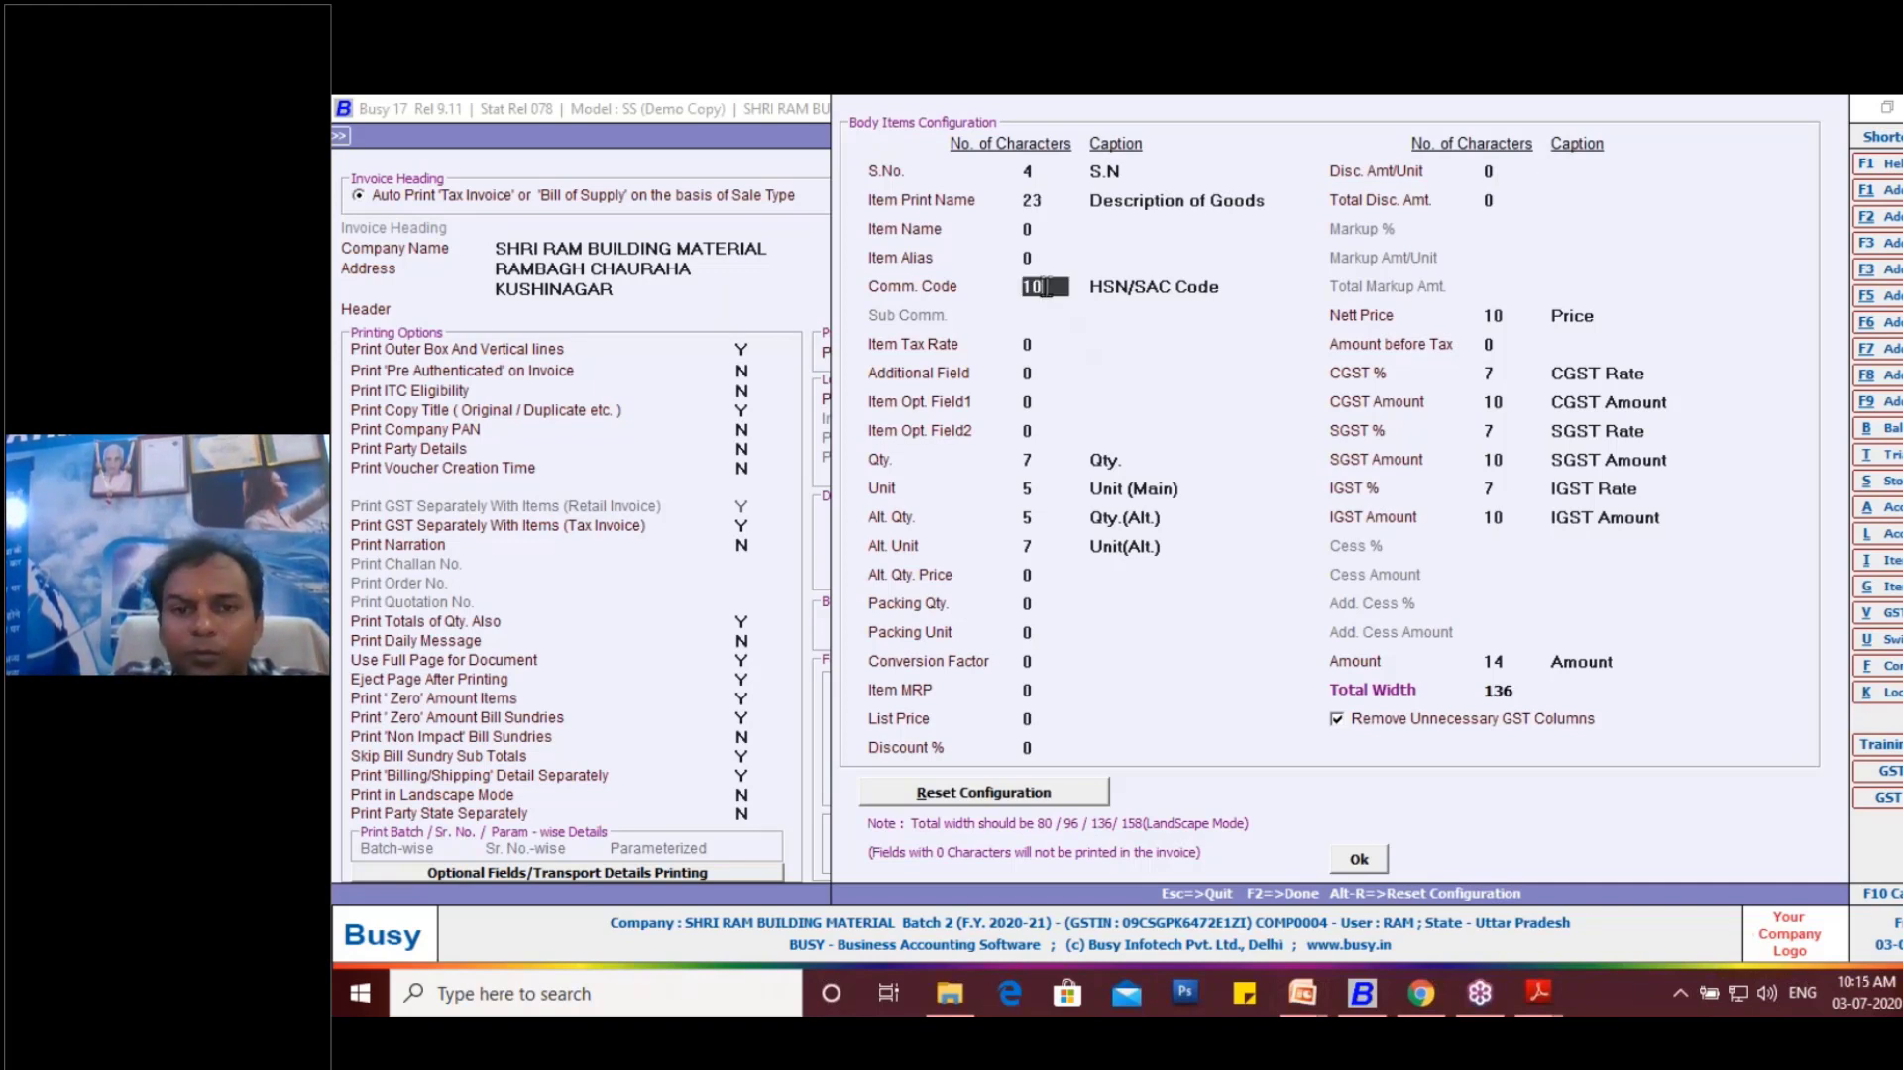
click(1364, 862)
click(1403, 781)
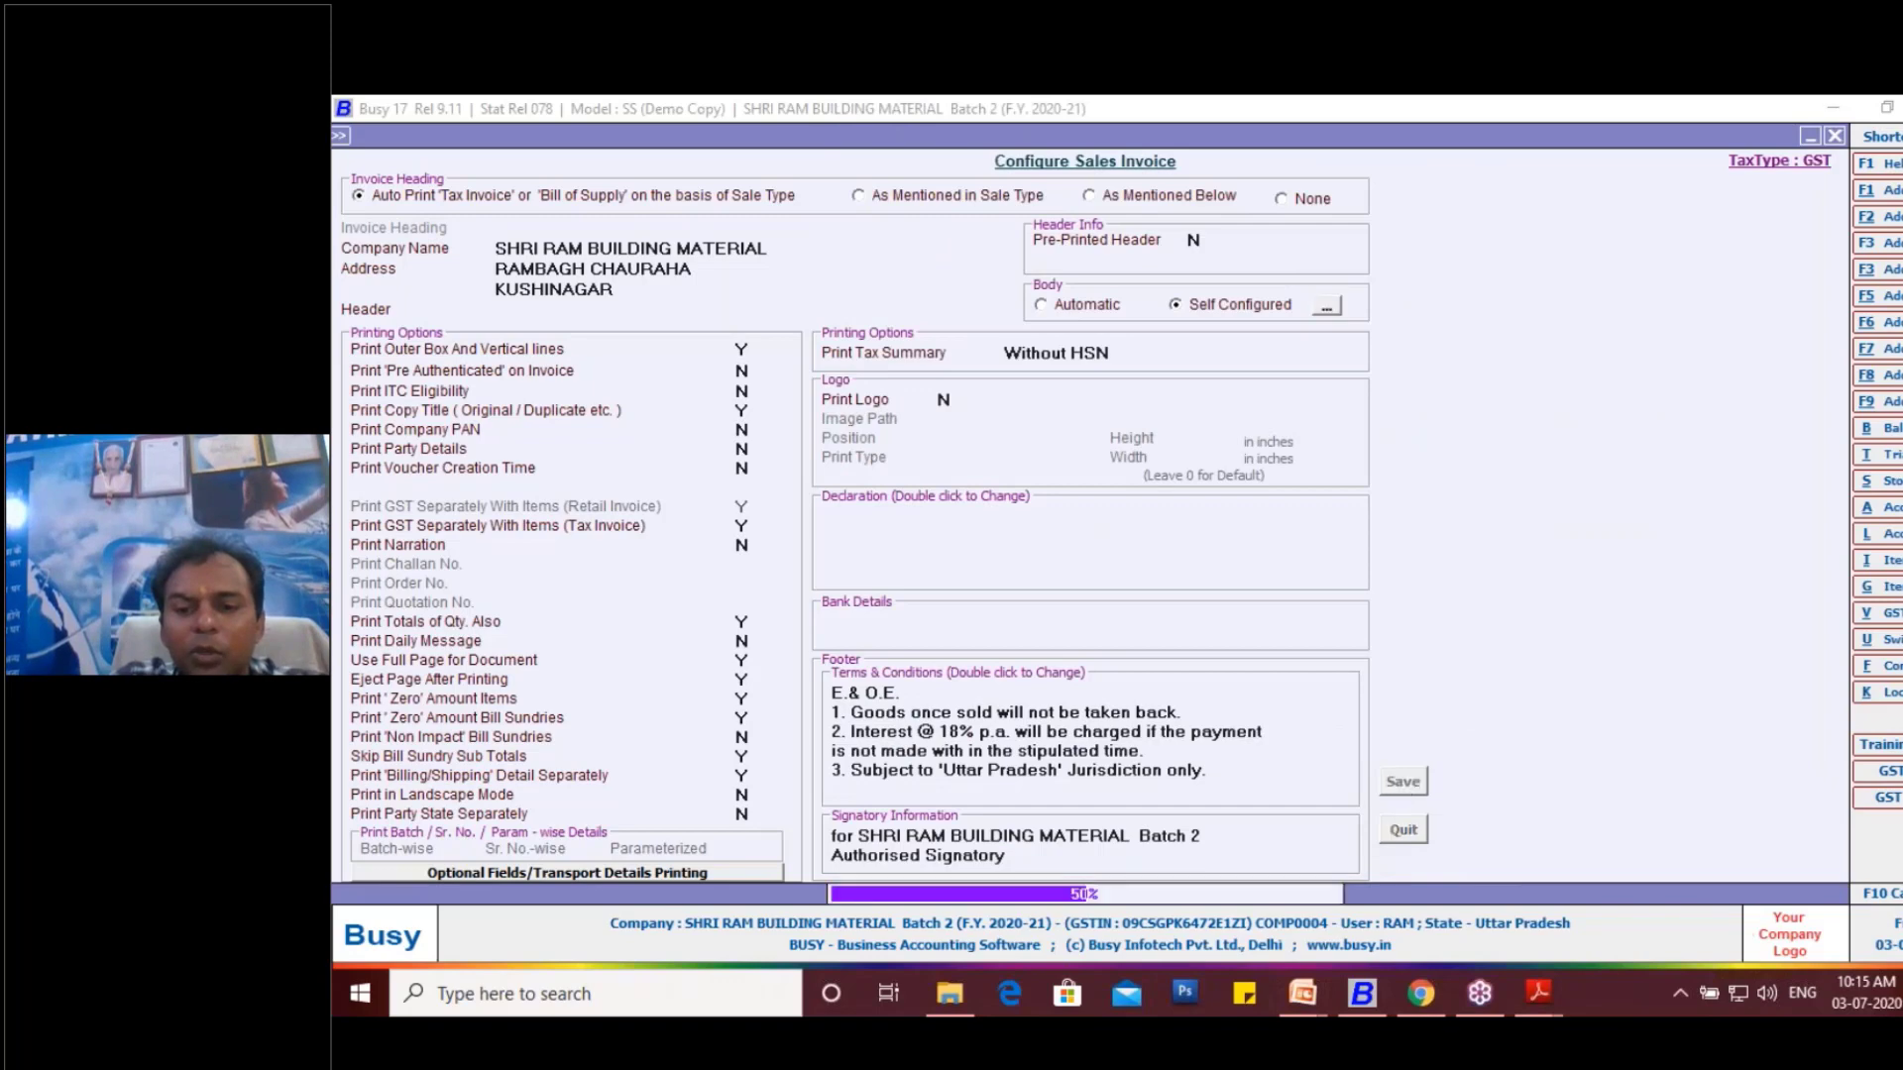
key(Escape)
key(Escape)
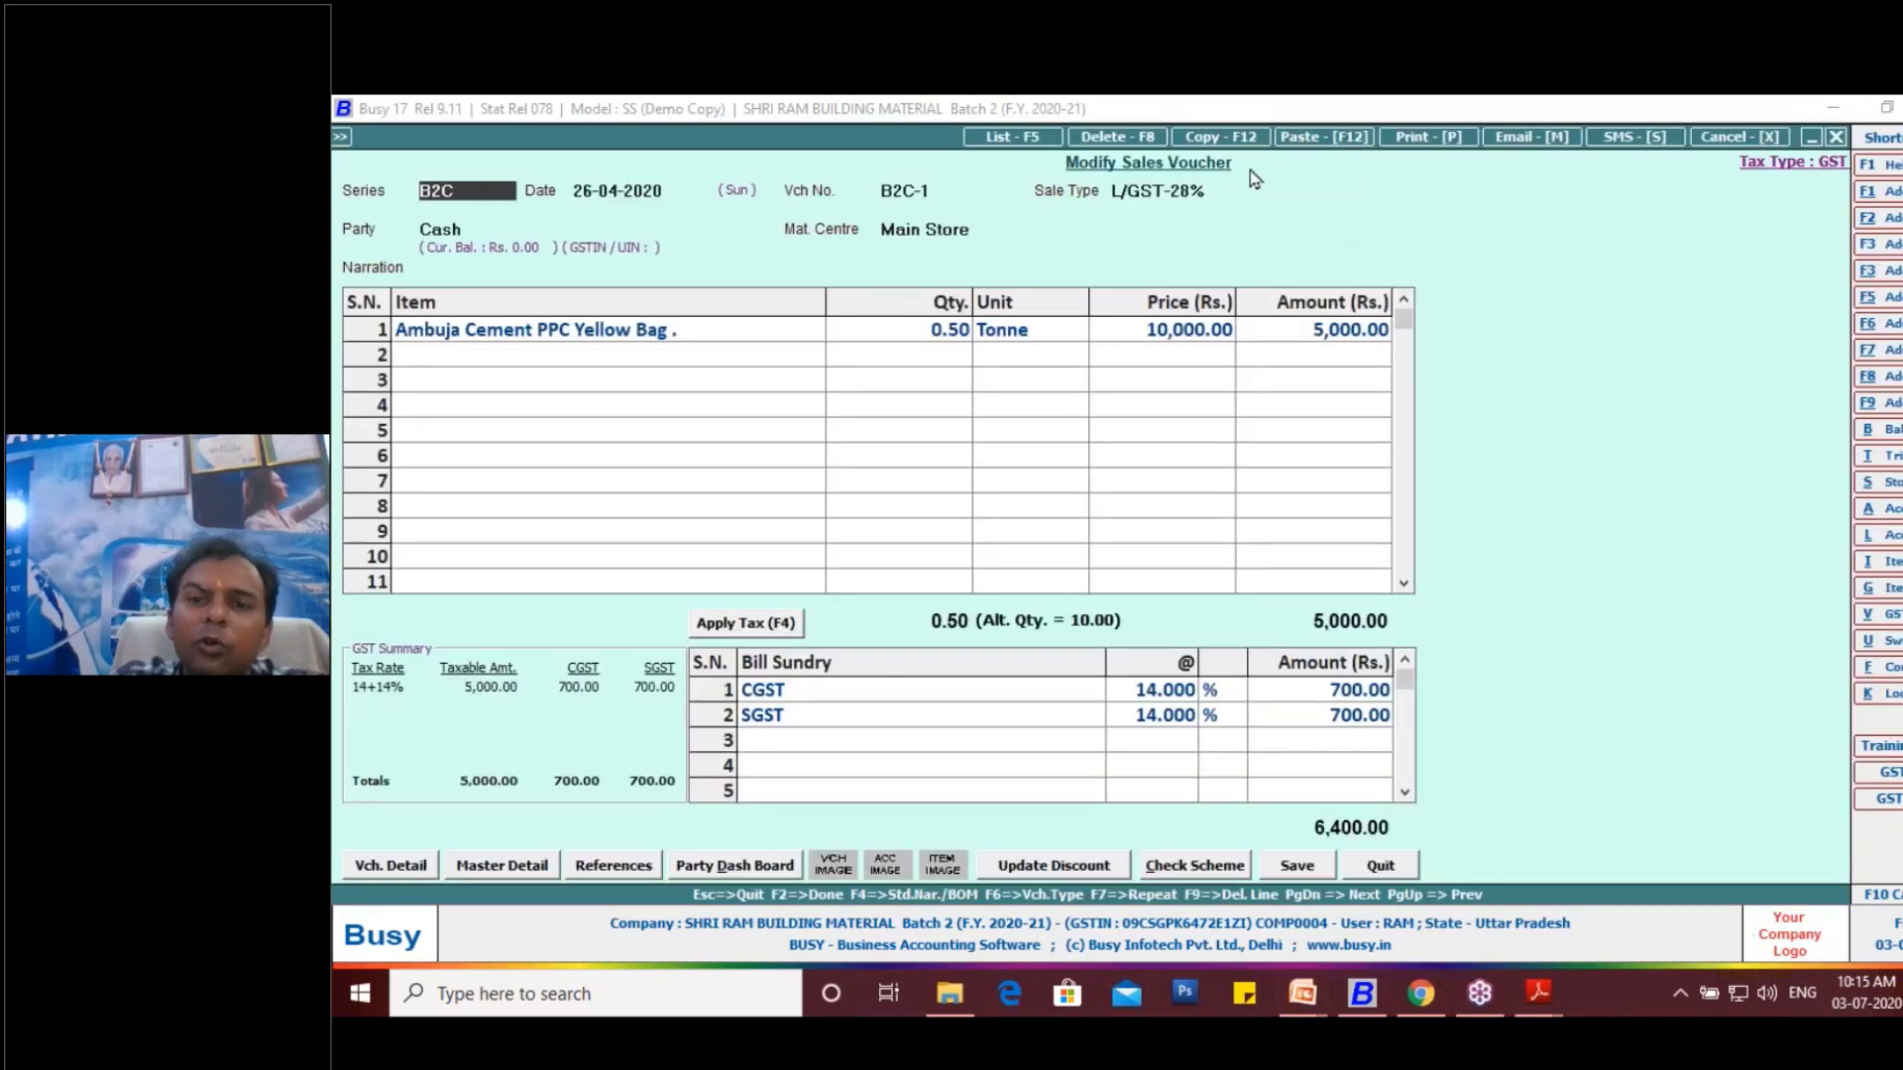
- Preview the B2C-1 voucher's sales invoice in the STANDARD printing format and examine its quantity and unit columns
click(1423, 142)
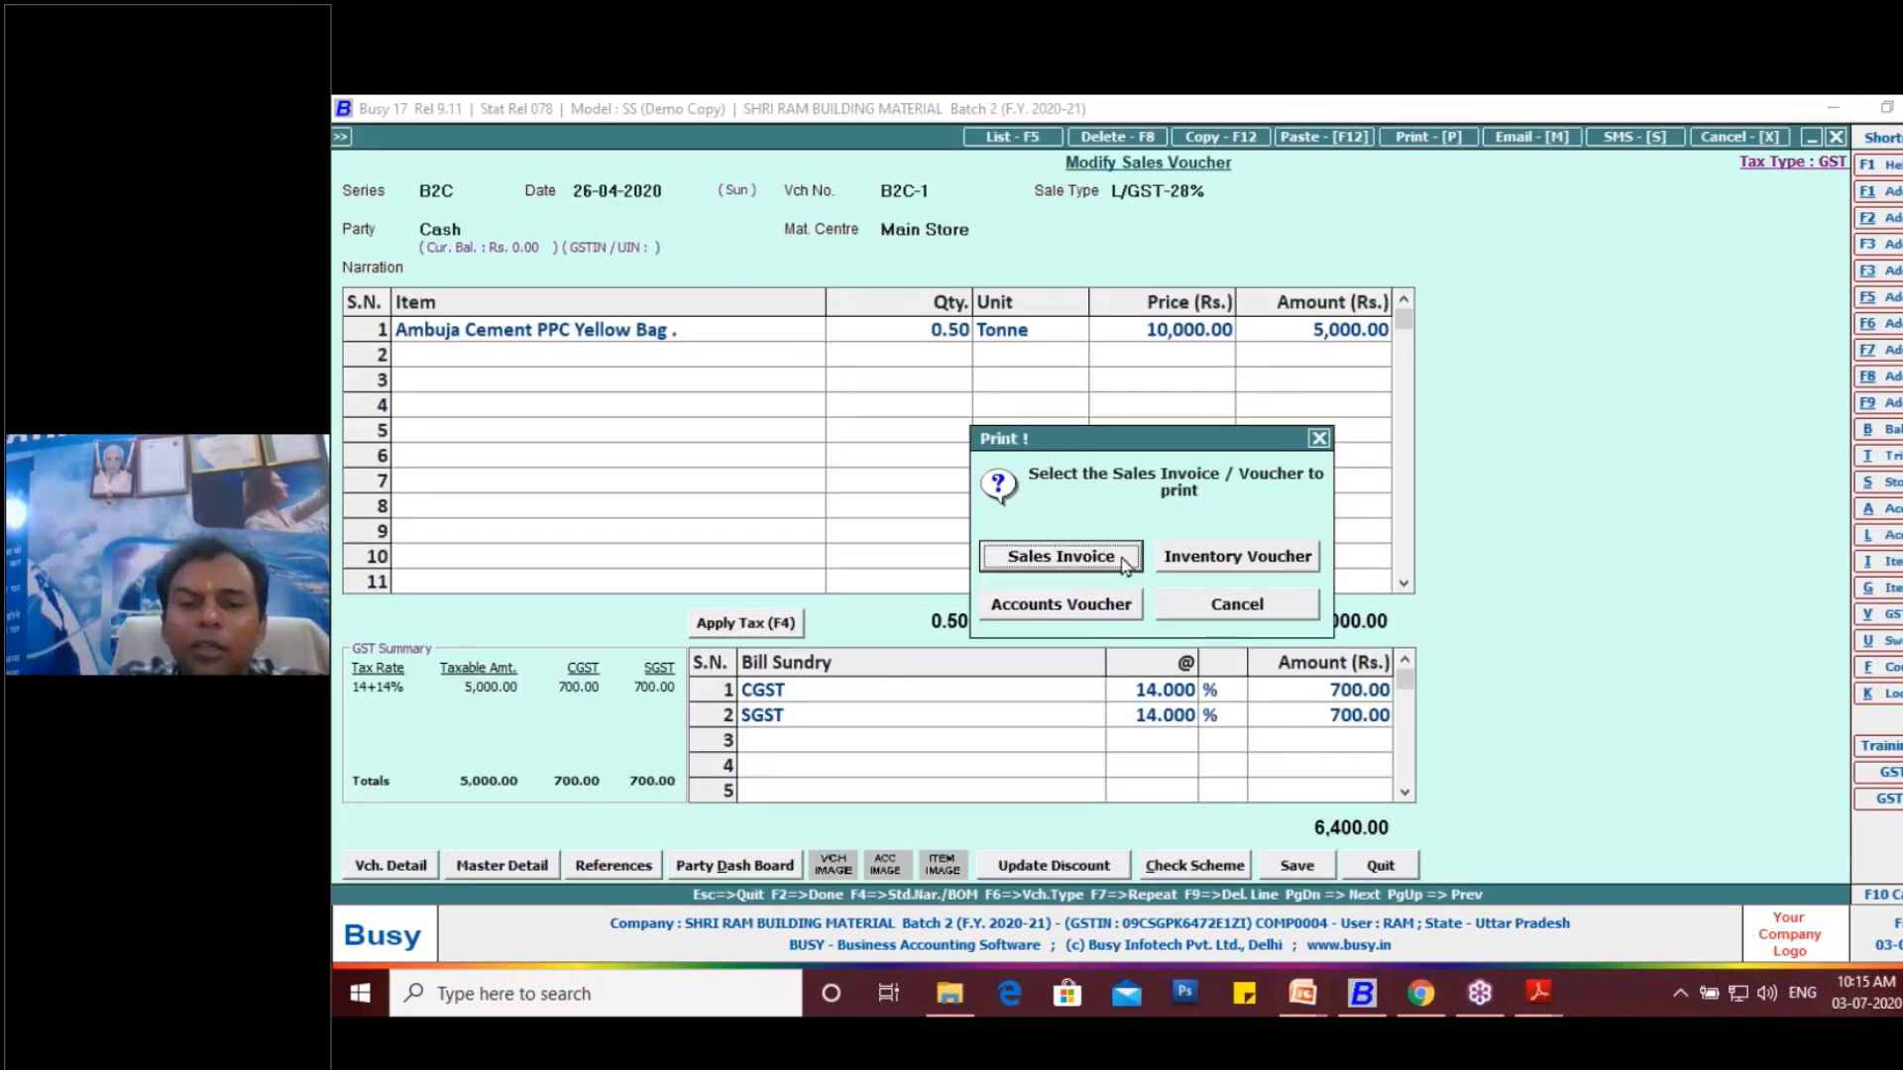
click(1124, 561)
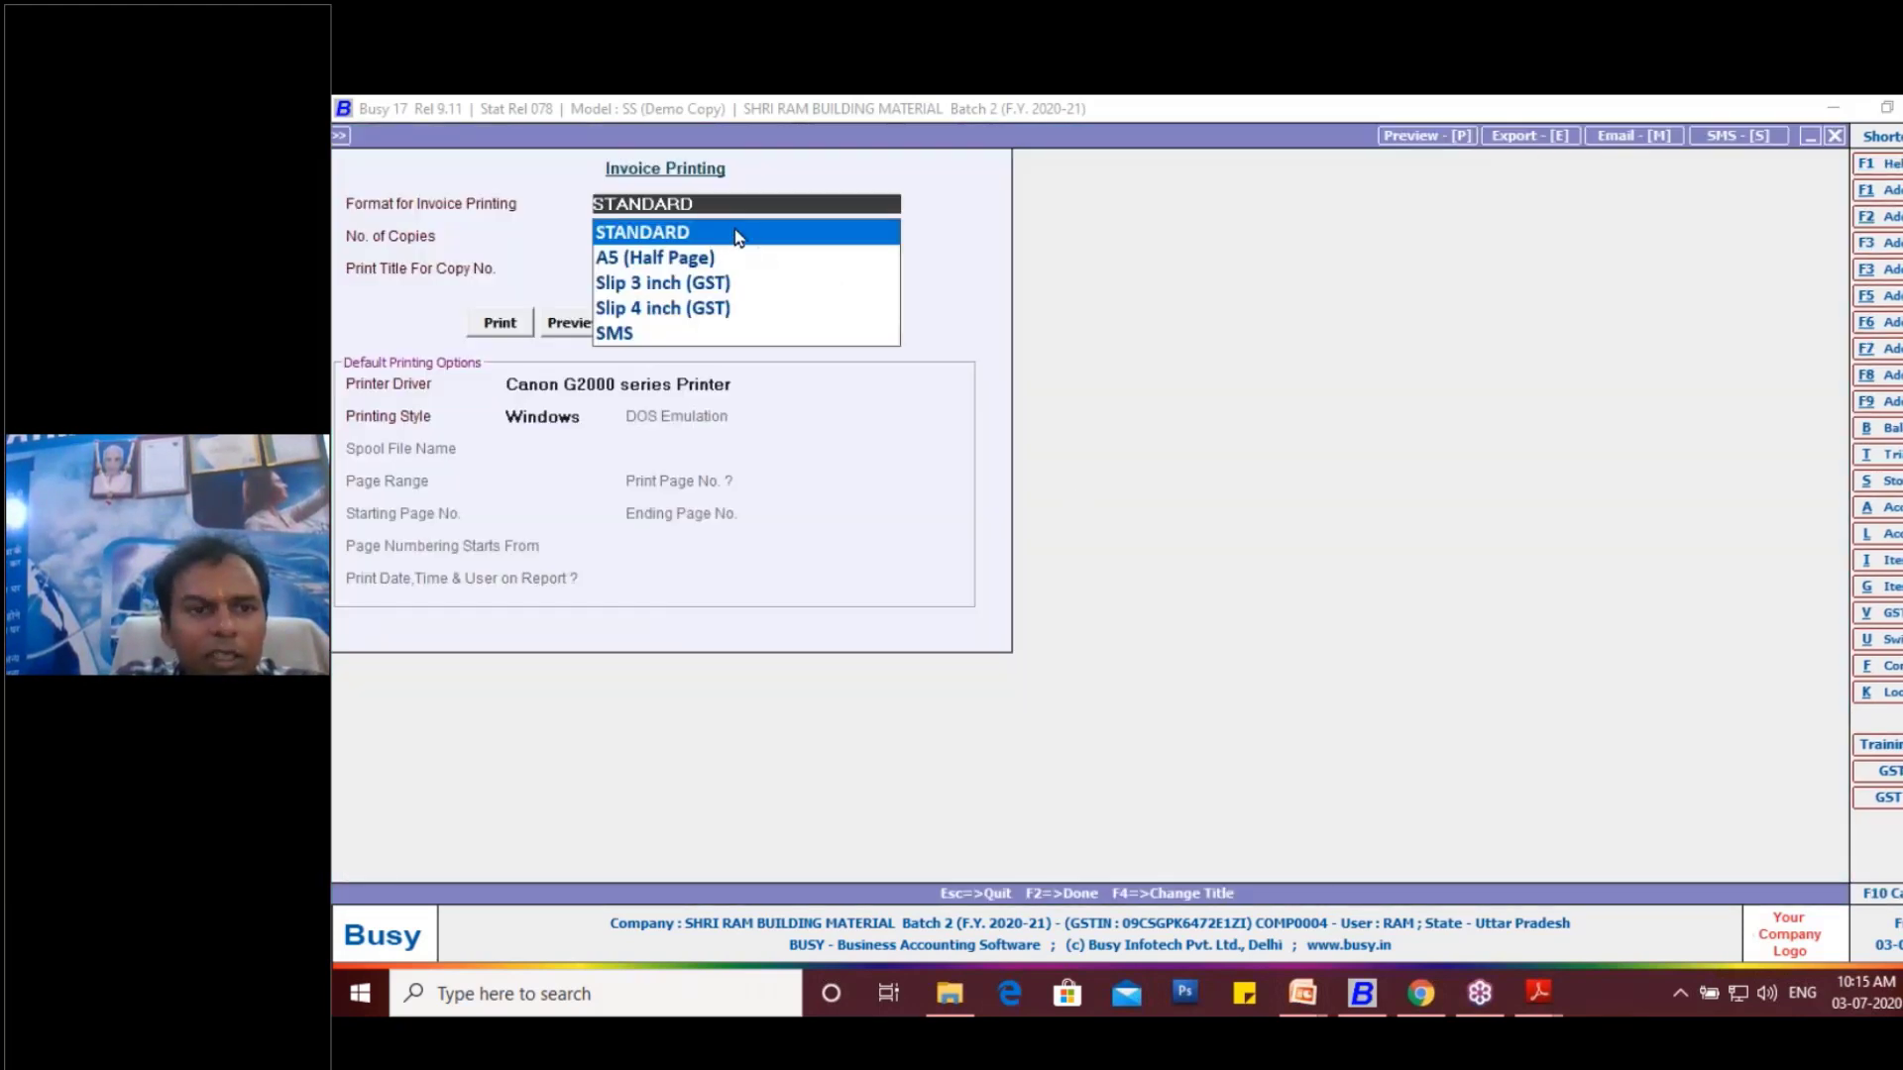
click(576, 325)
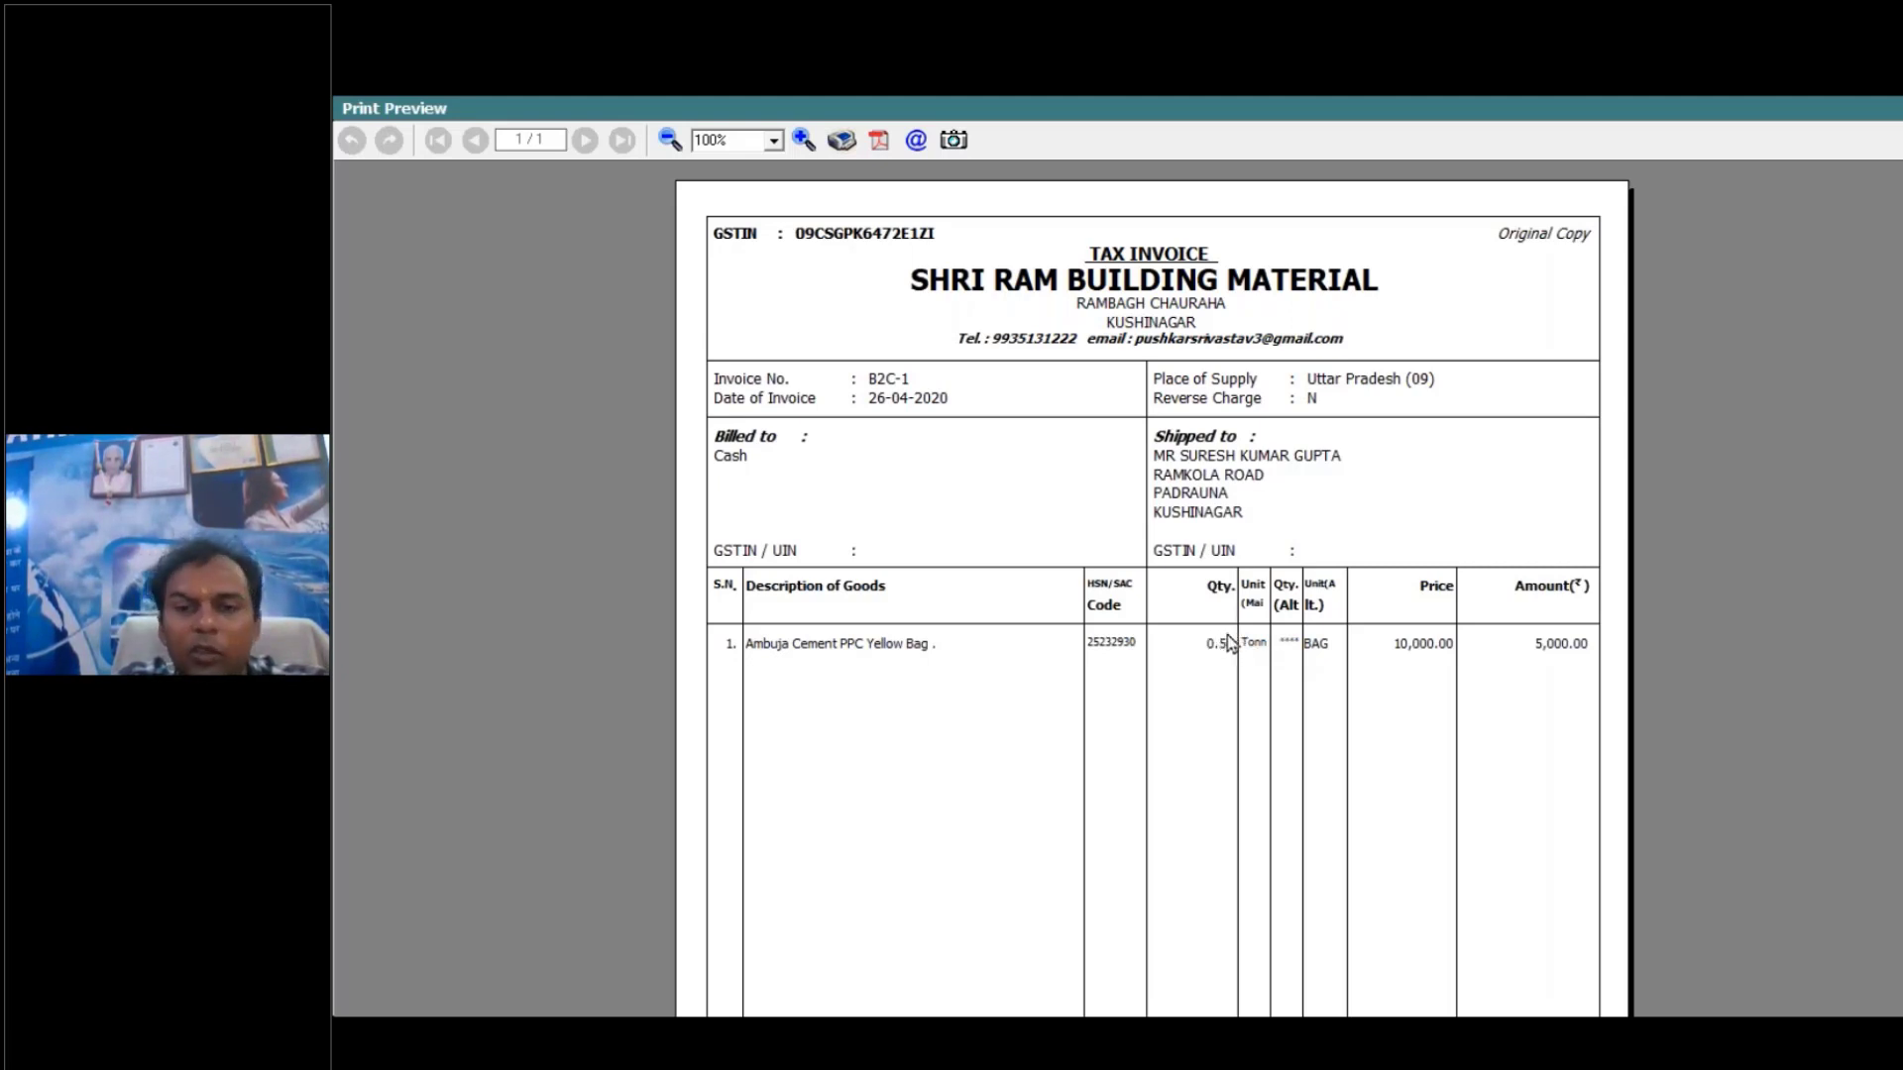
- Close the invoice preview and voucher, and reopen the self-configured body settings in the standard Sales Invoice configuration
key(Escape)
key(Escape)
key(Escape)
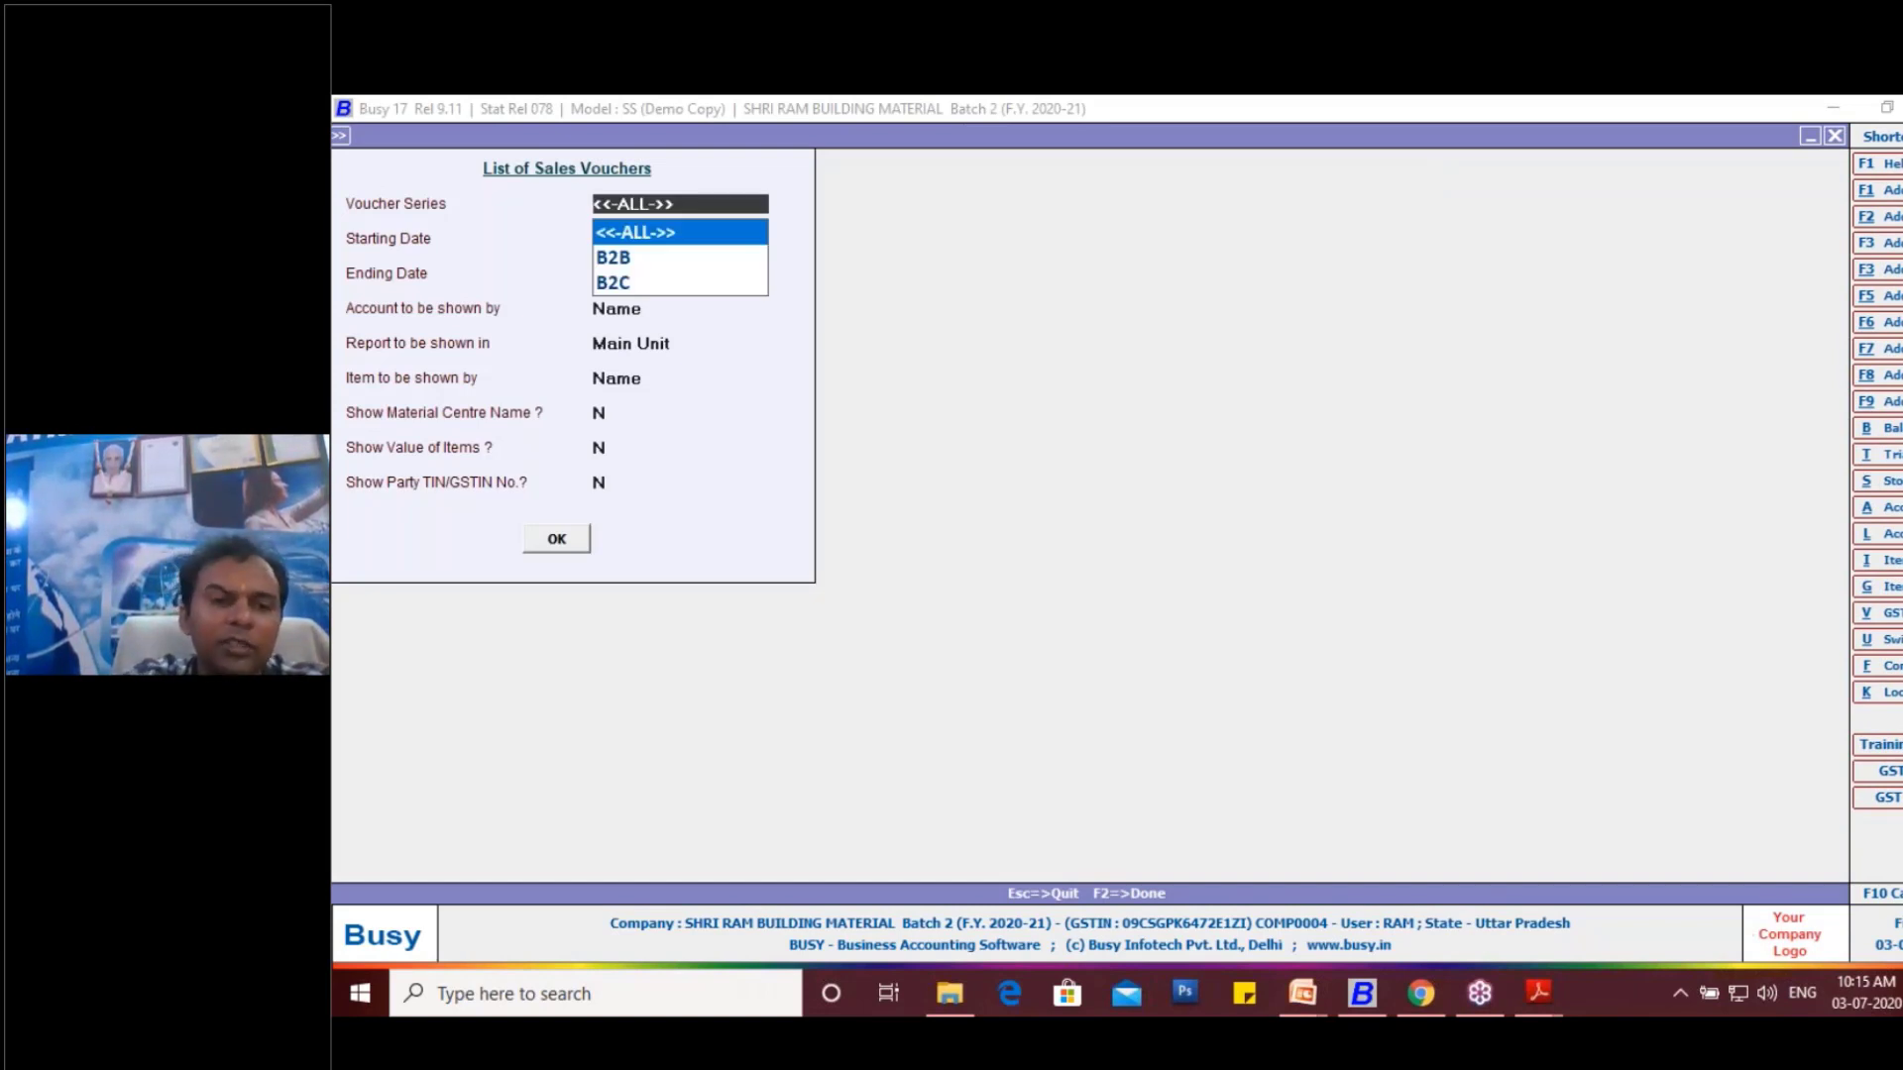
key(alt+f)
key(Down)
key(Down)
key(Down)
key(Down)
key(Down)
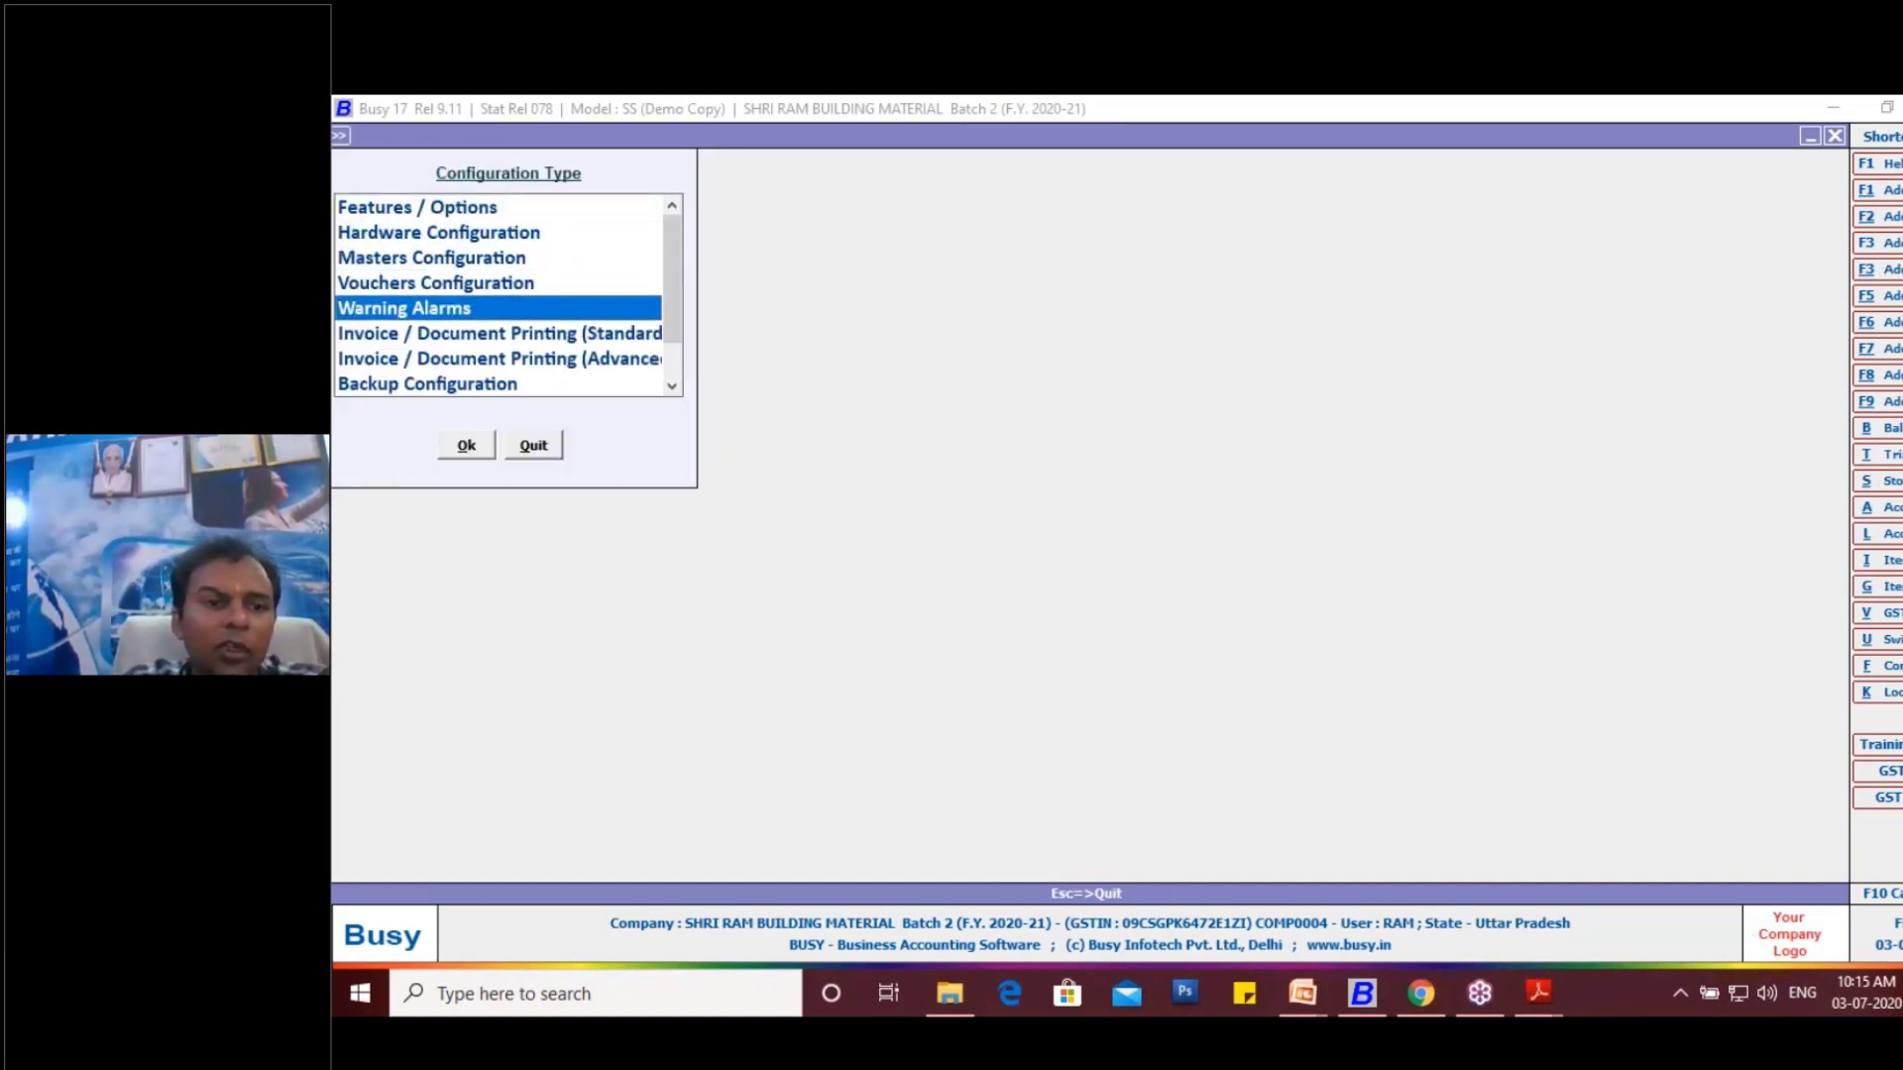
key(Return)
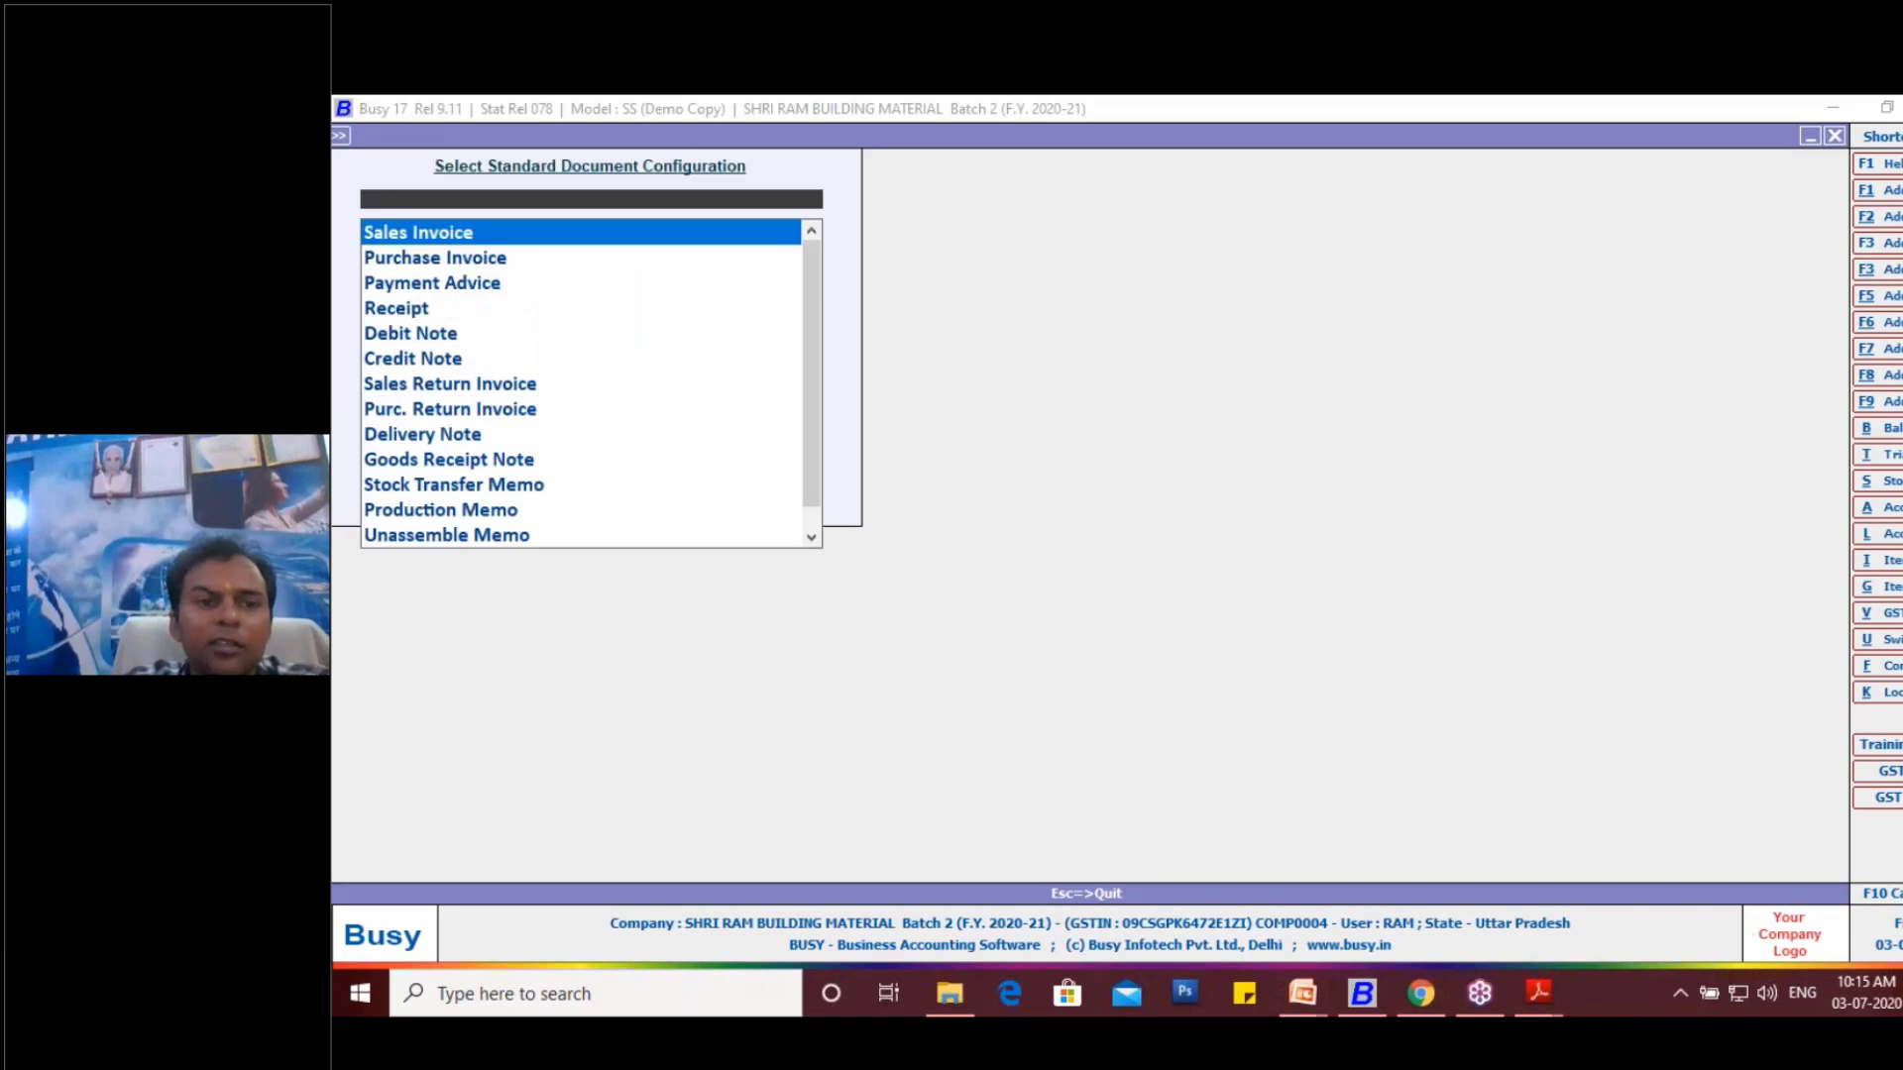
key(Return)
click(1327, 307)
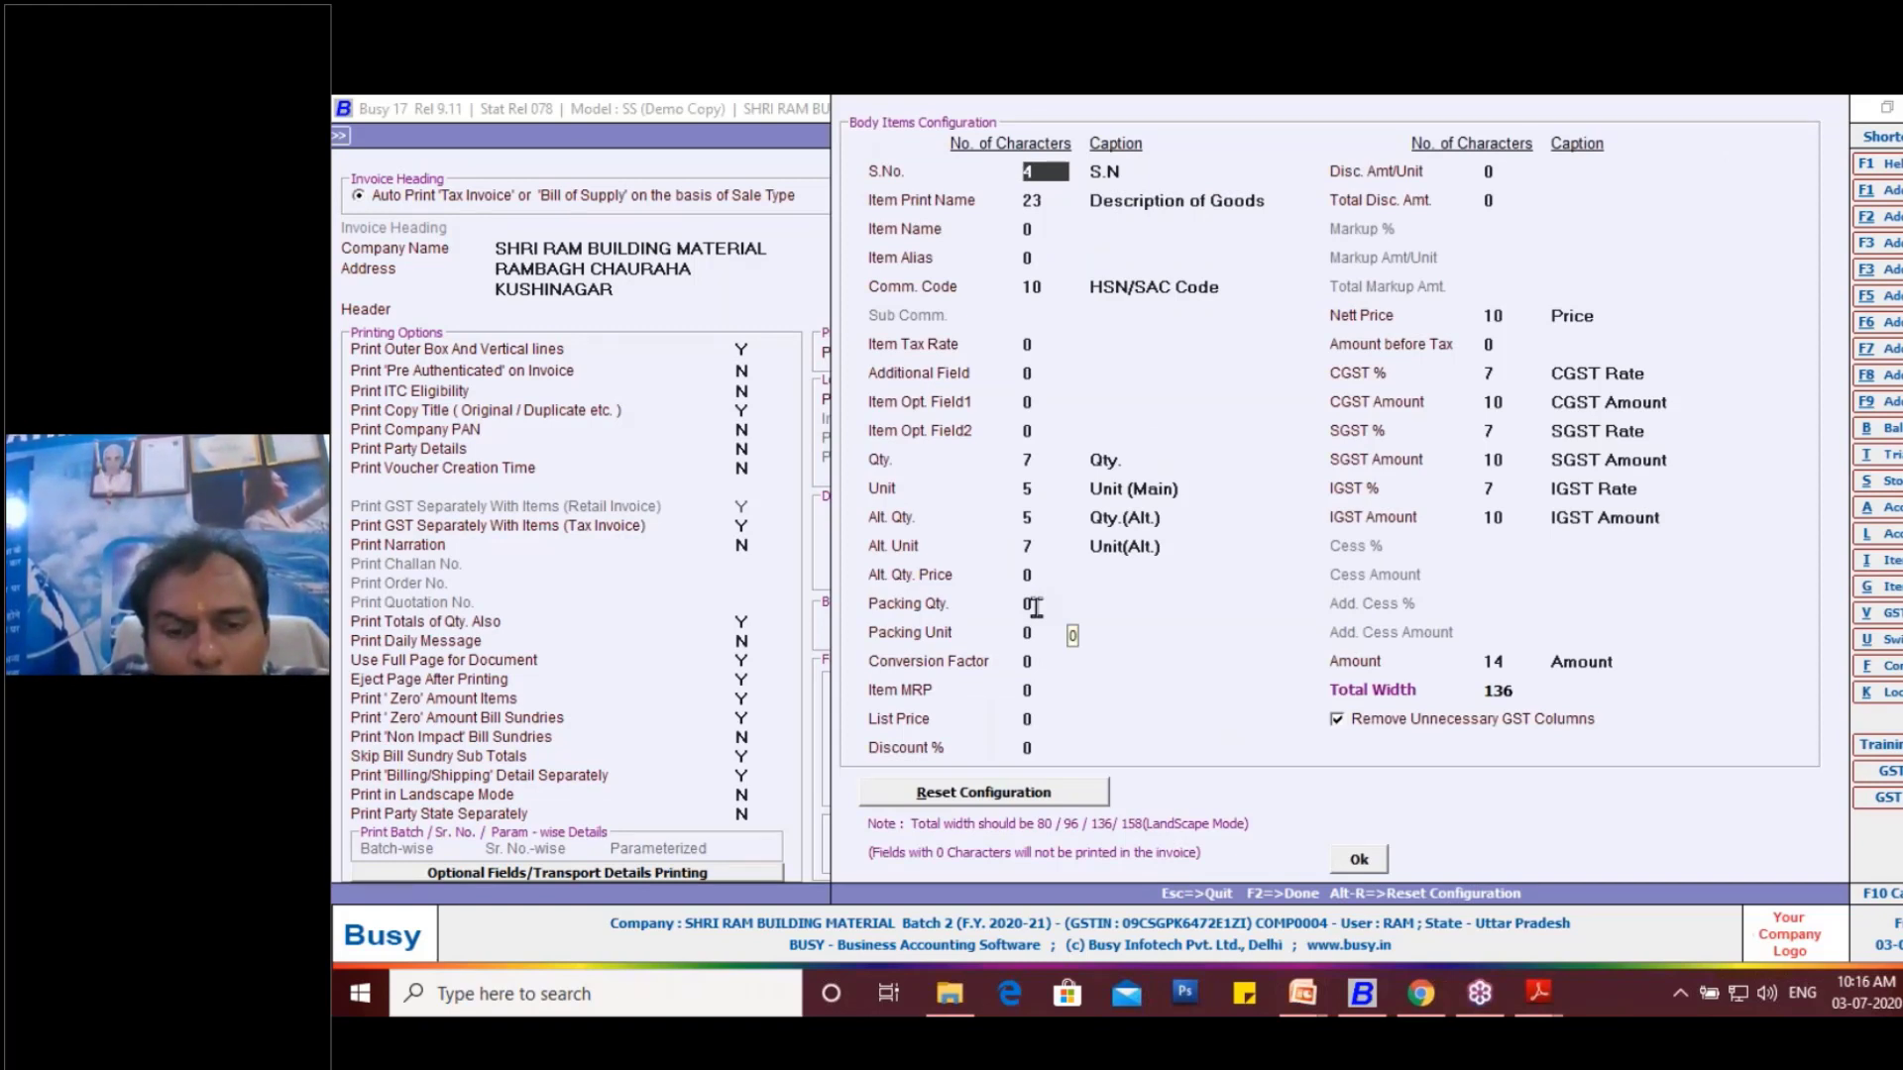
- Set the Qty. column of the invoice body to 5 characters
click(1037, 463)
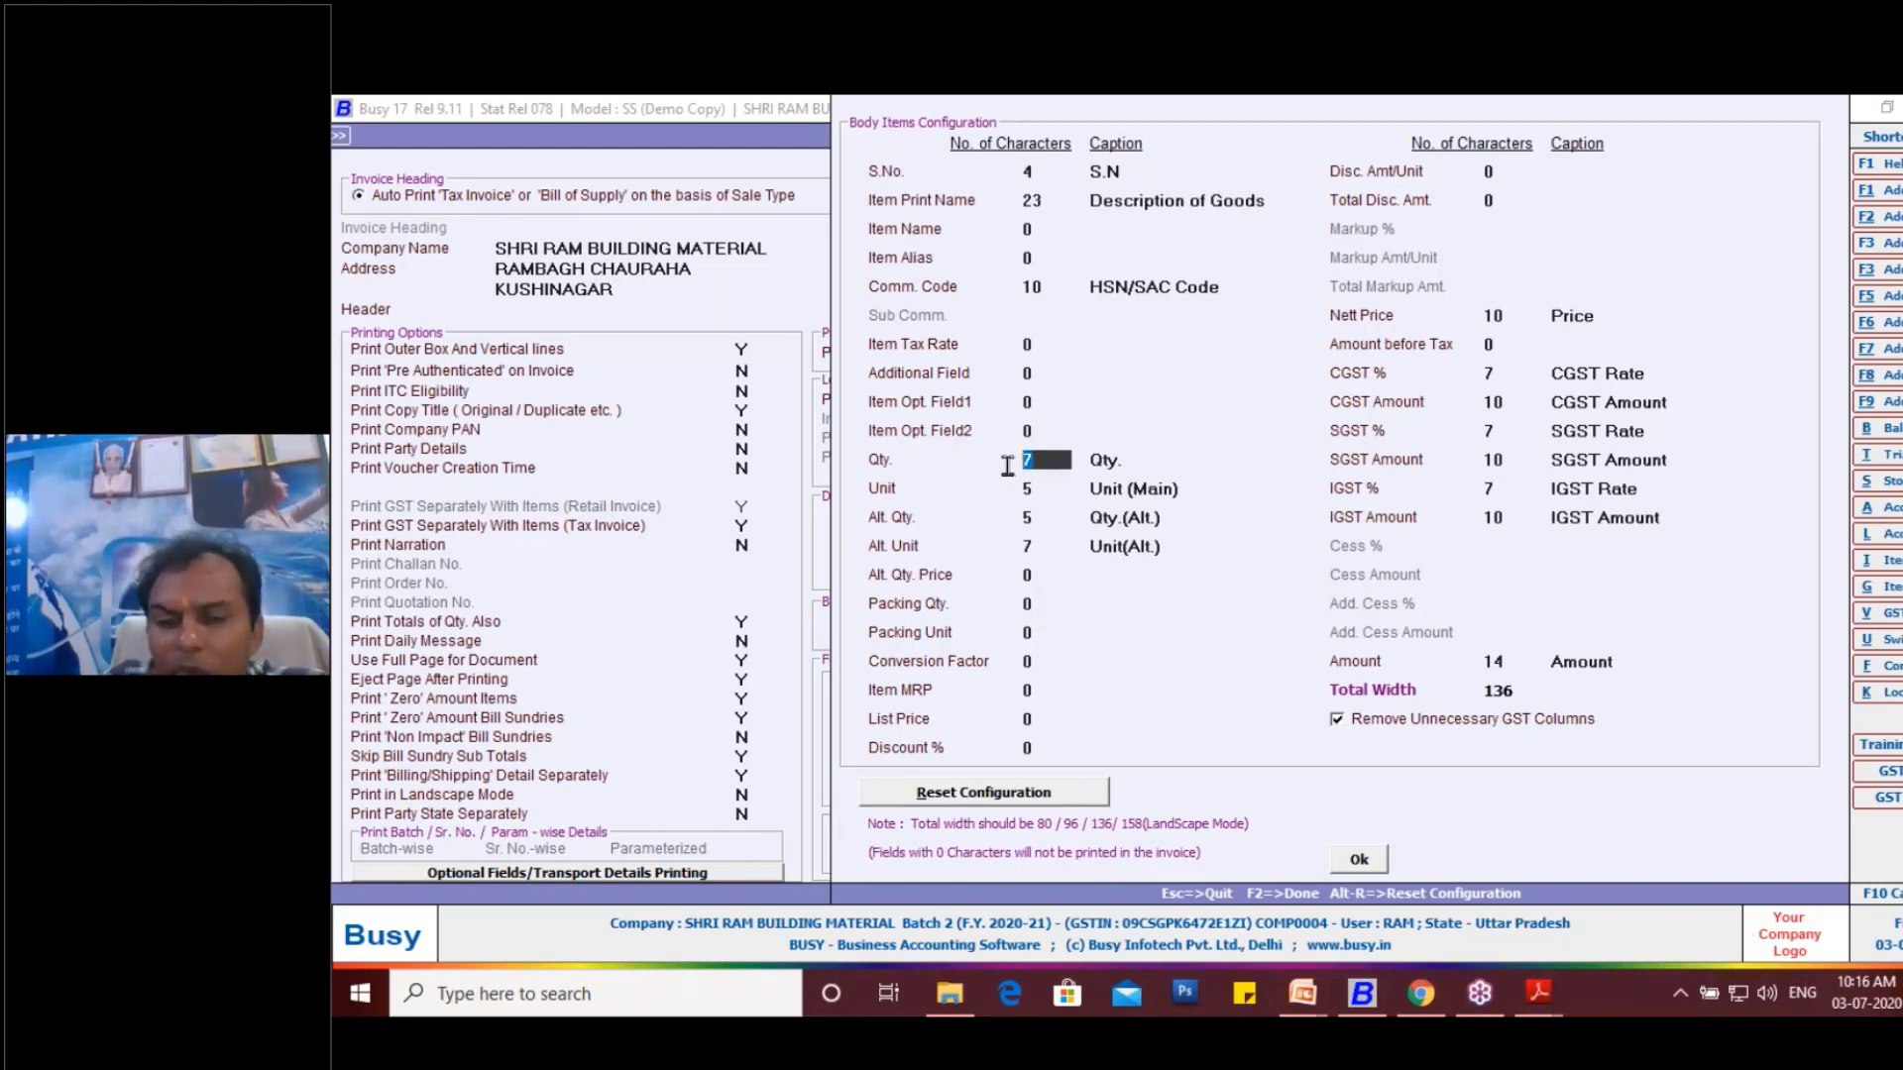
text(5)
key(Return)
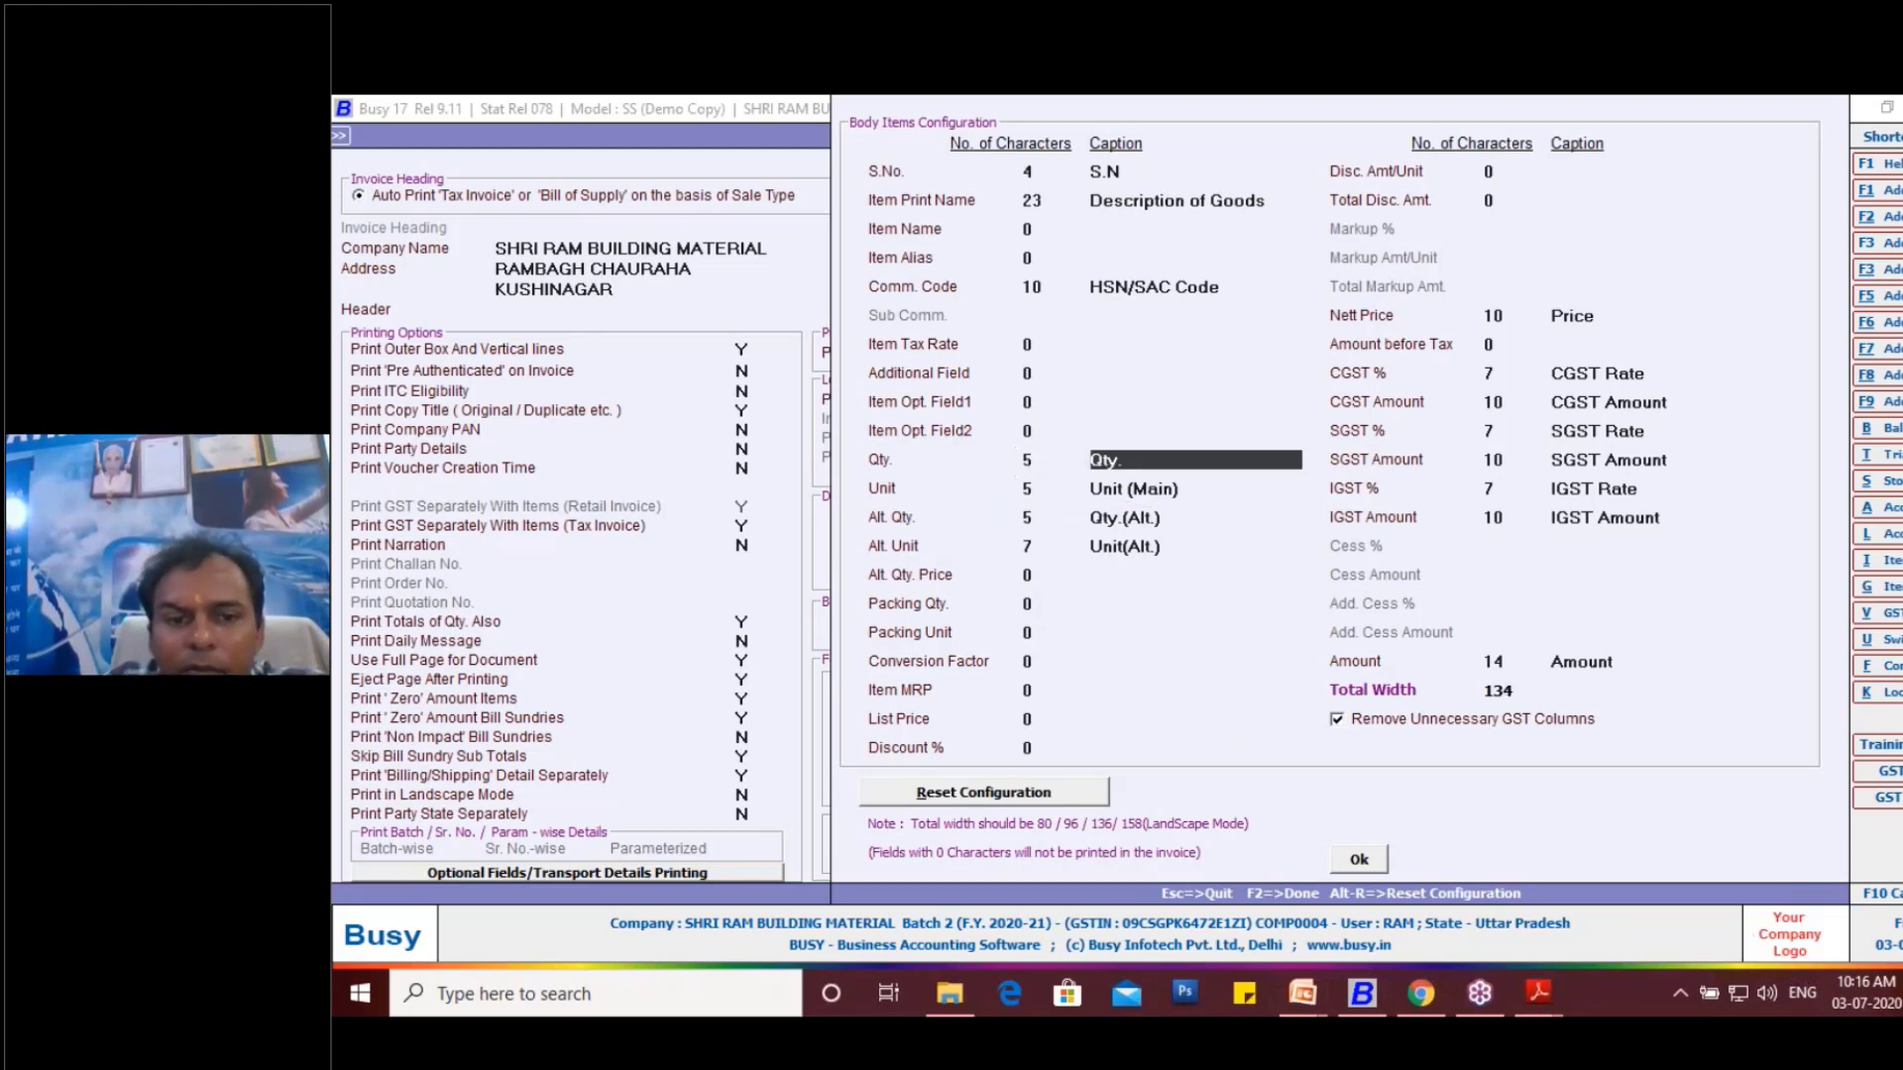
key(Return)
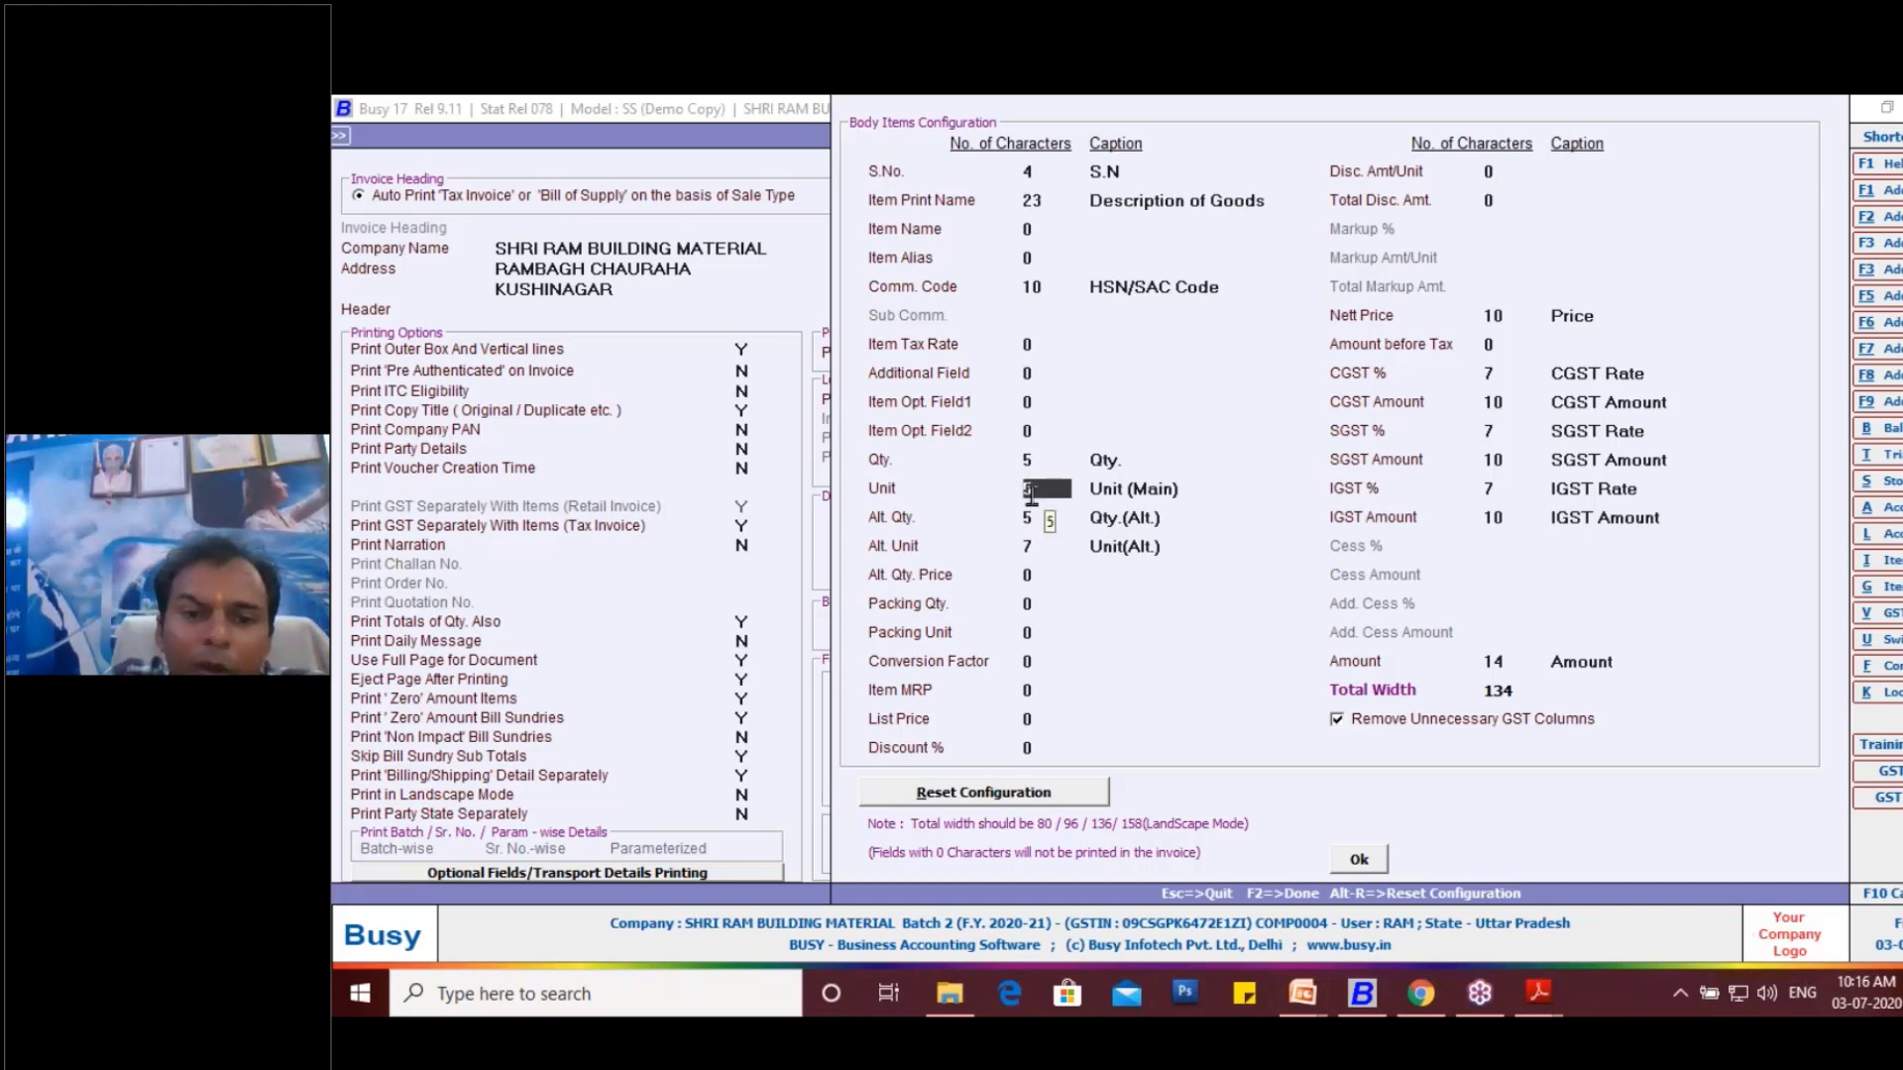
key(Return)
- Set the Alt. Unit column of the invoice body to 10 characters
click(1040, 548)
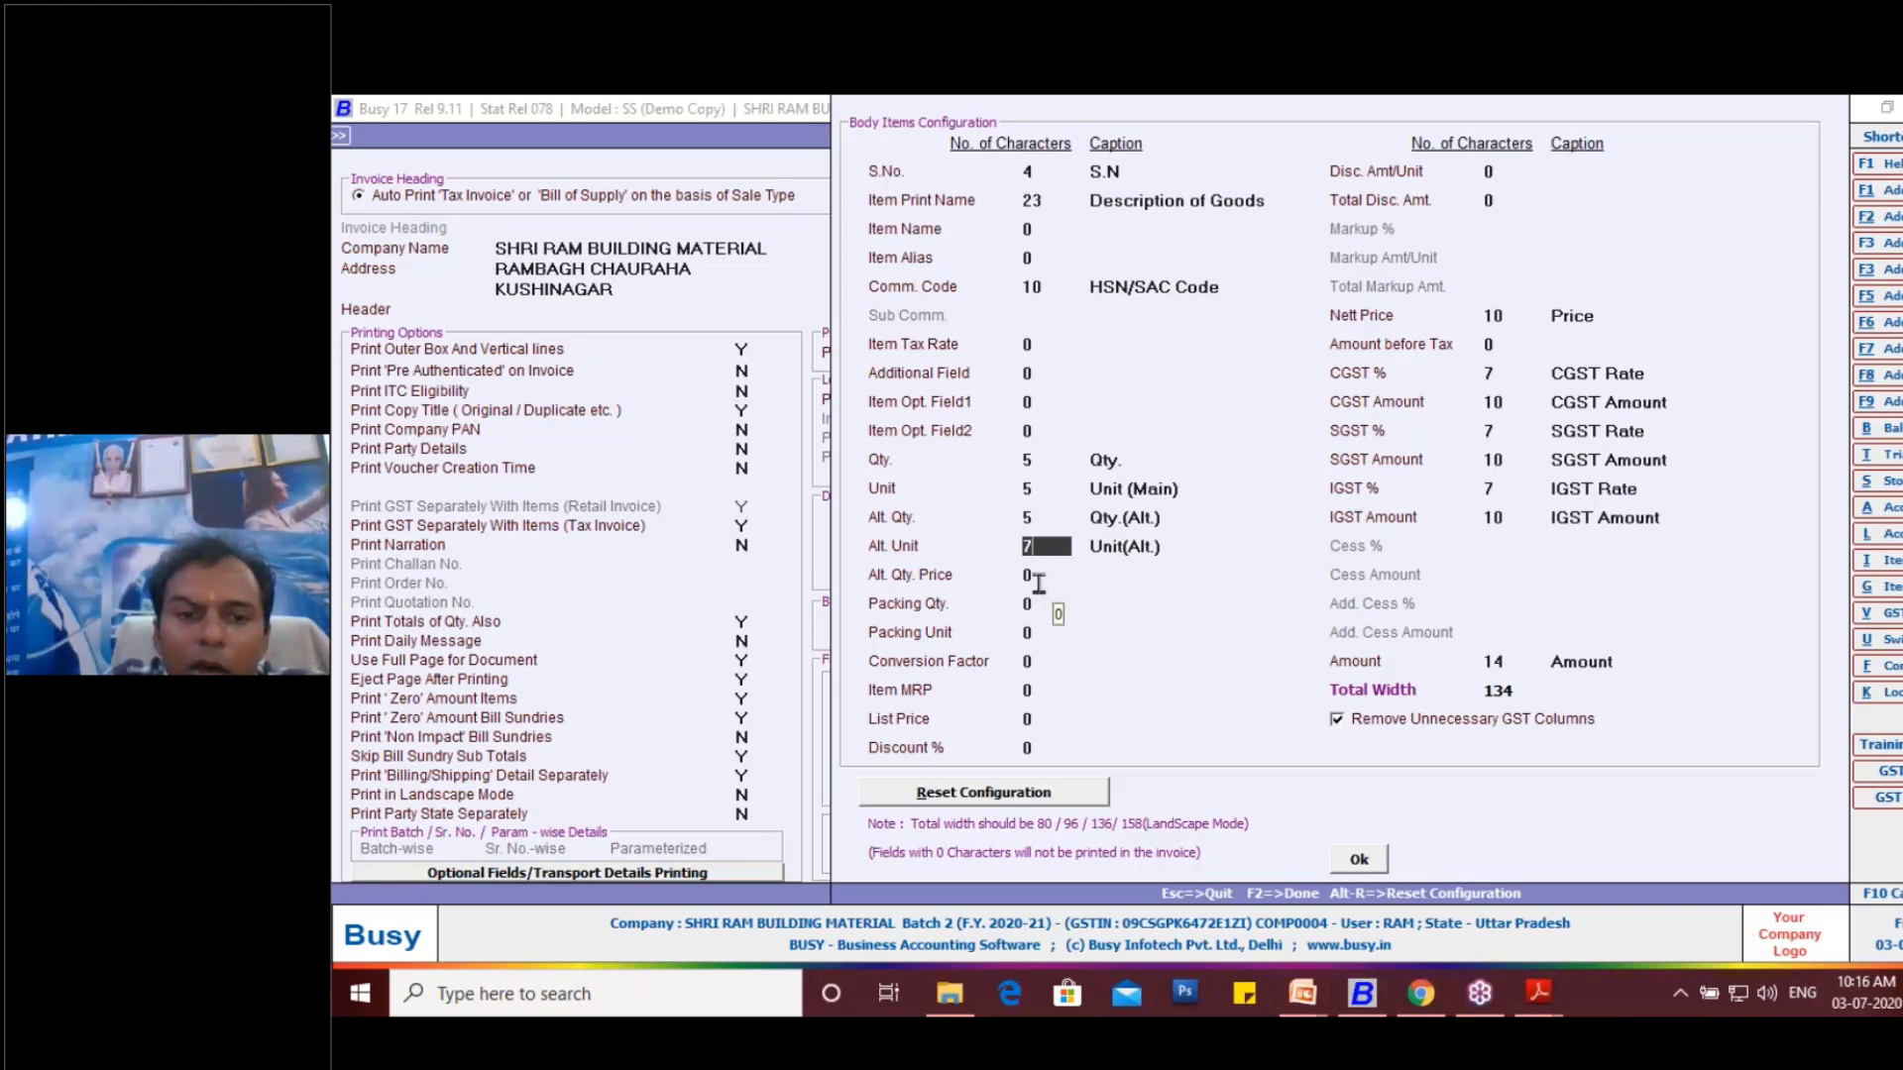
click(1044, 488)
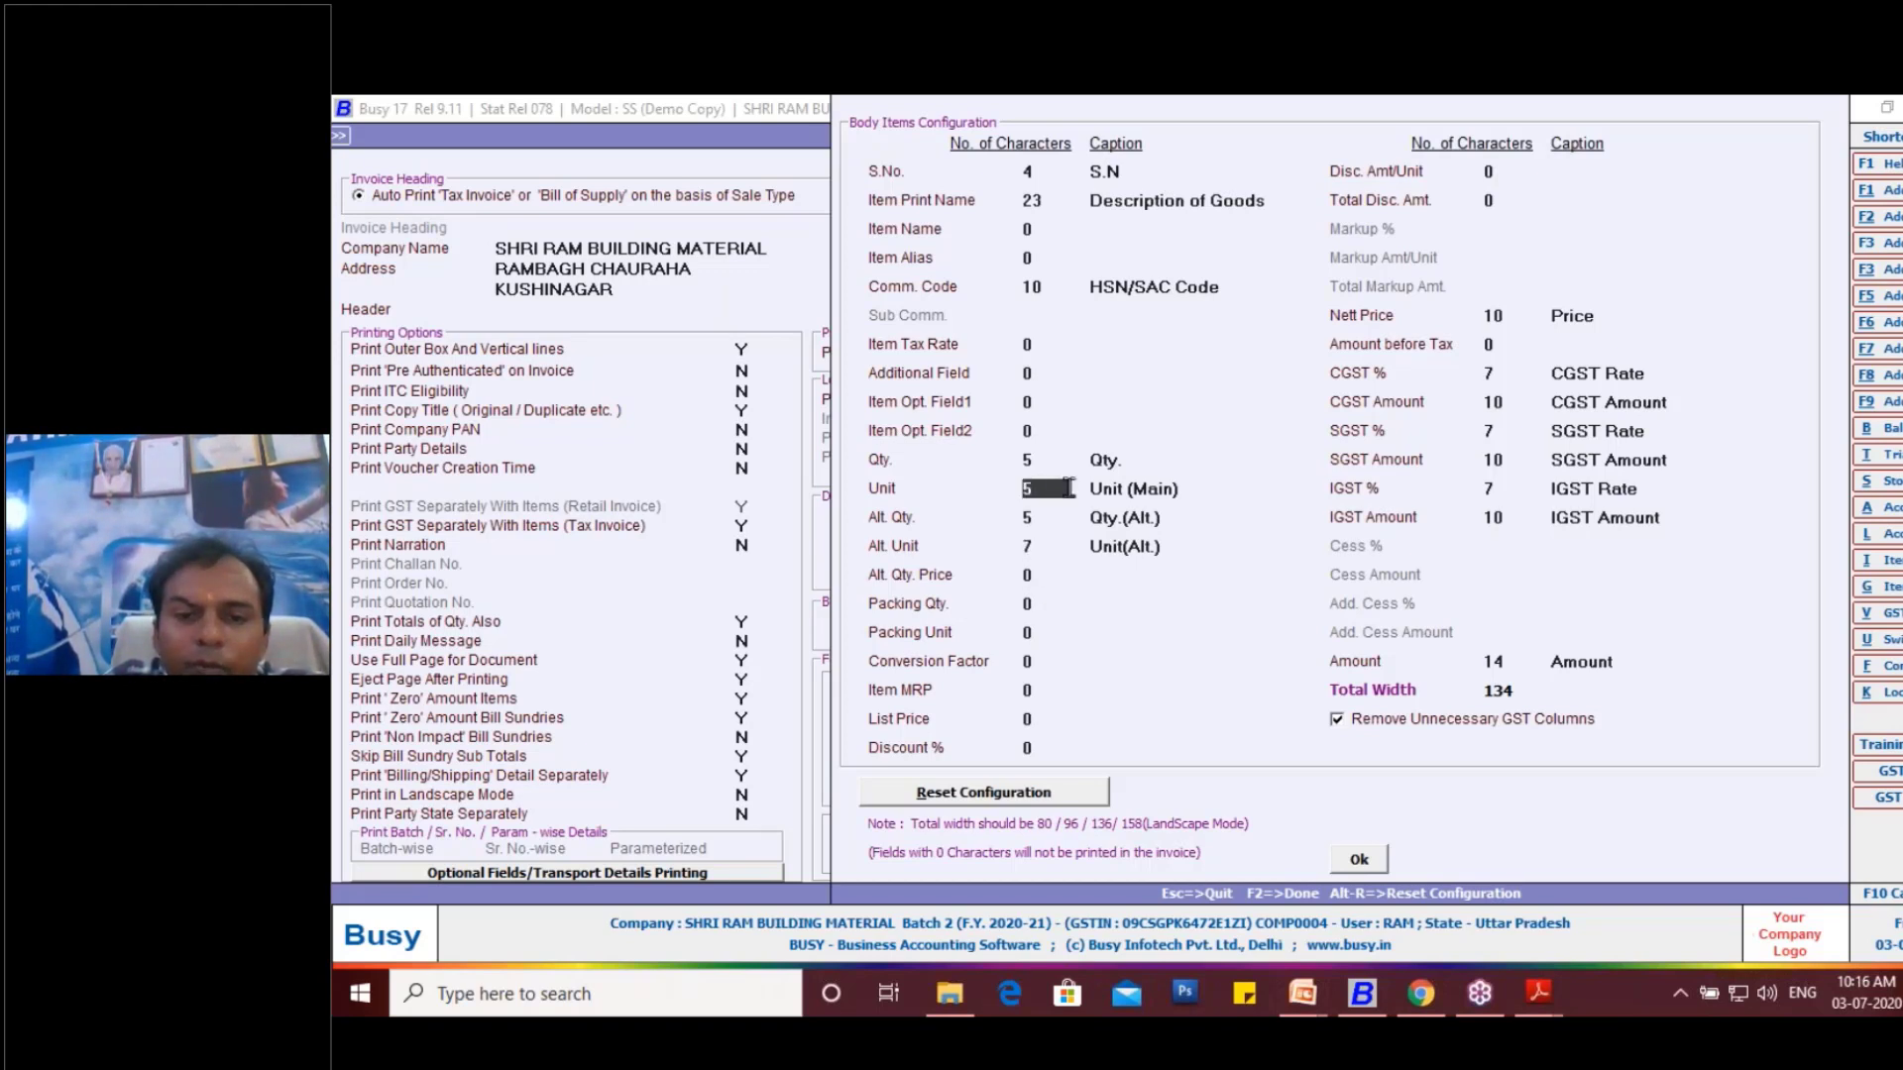
click(1037, 545)
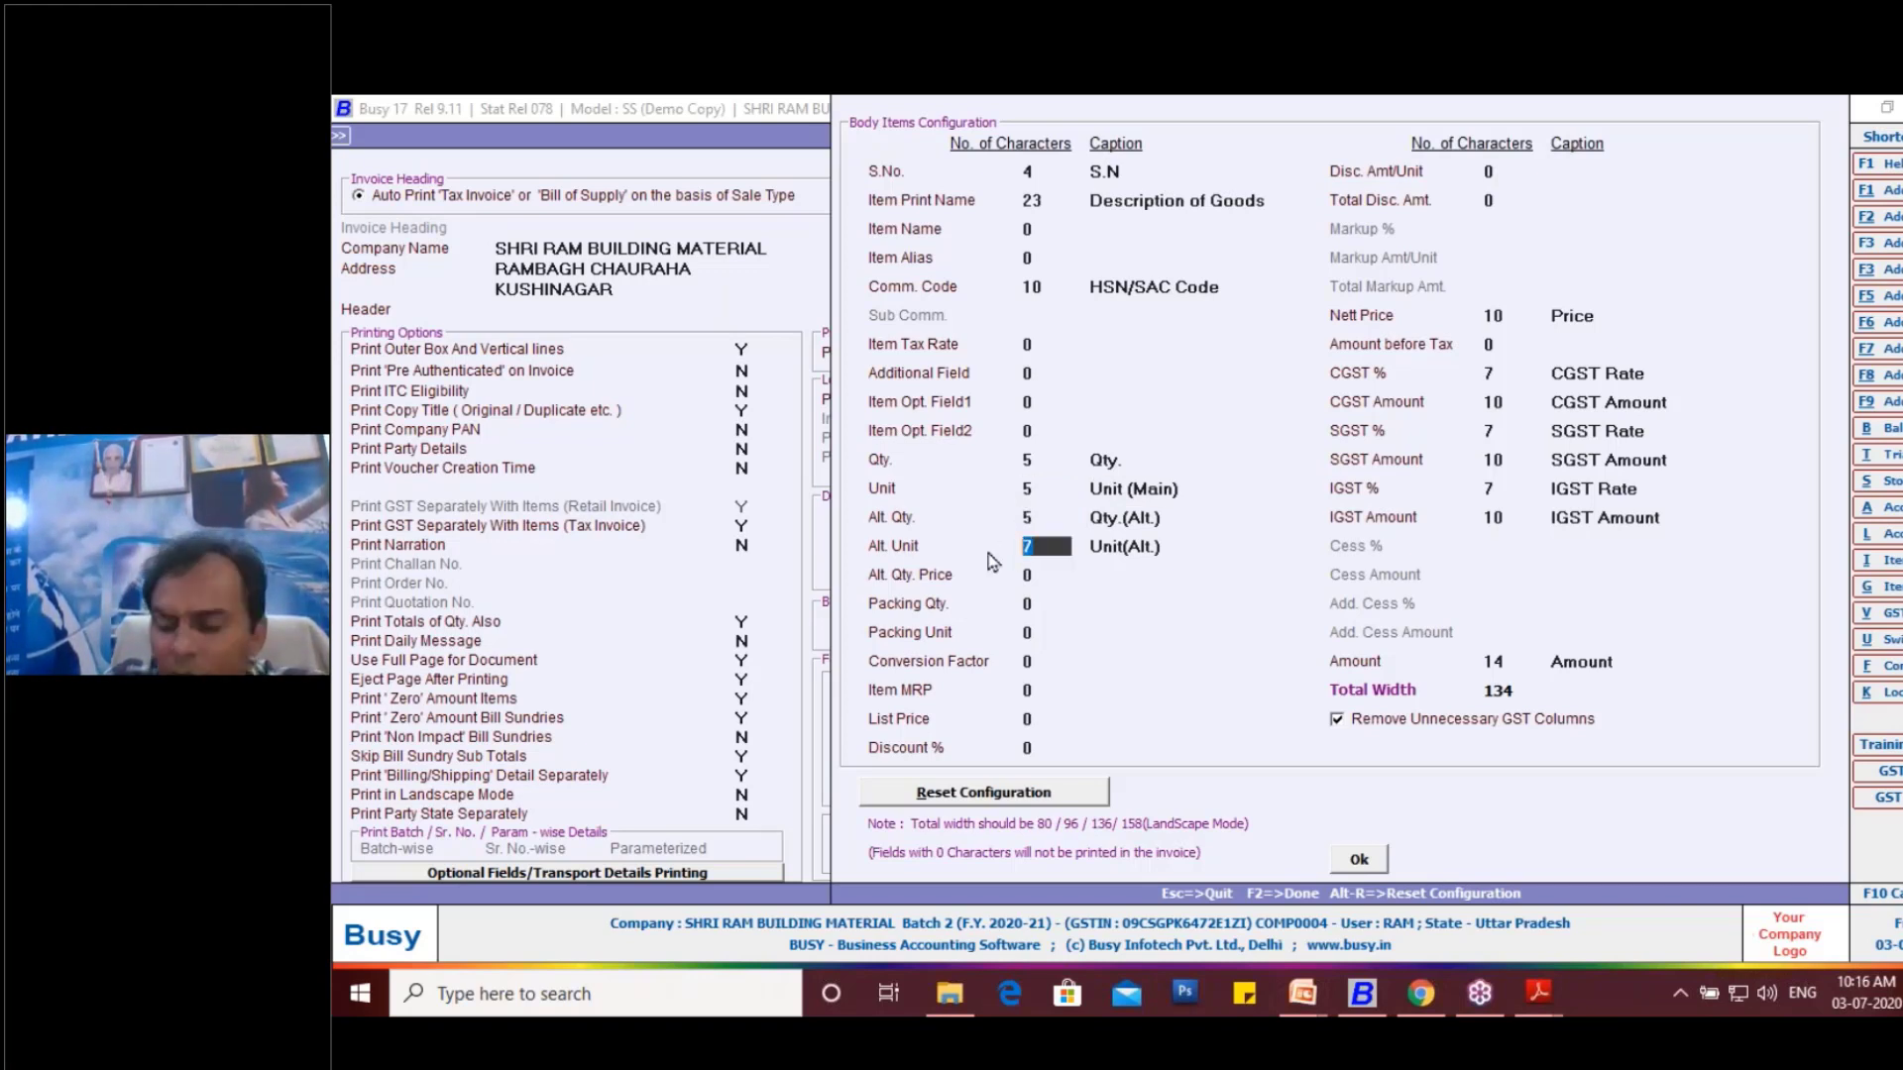
text(10)
key(Return)
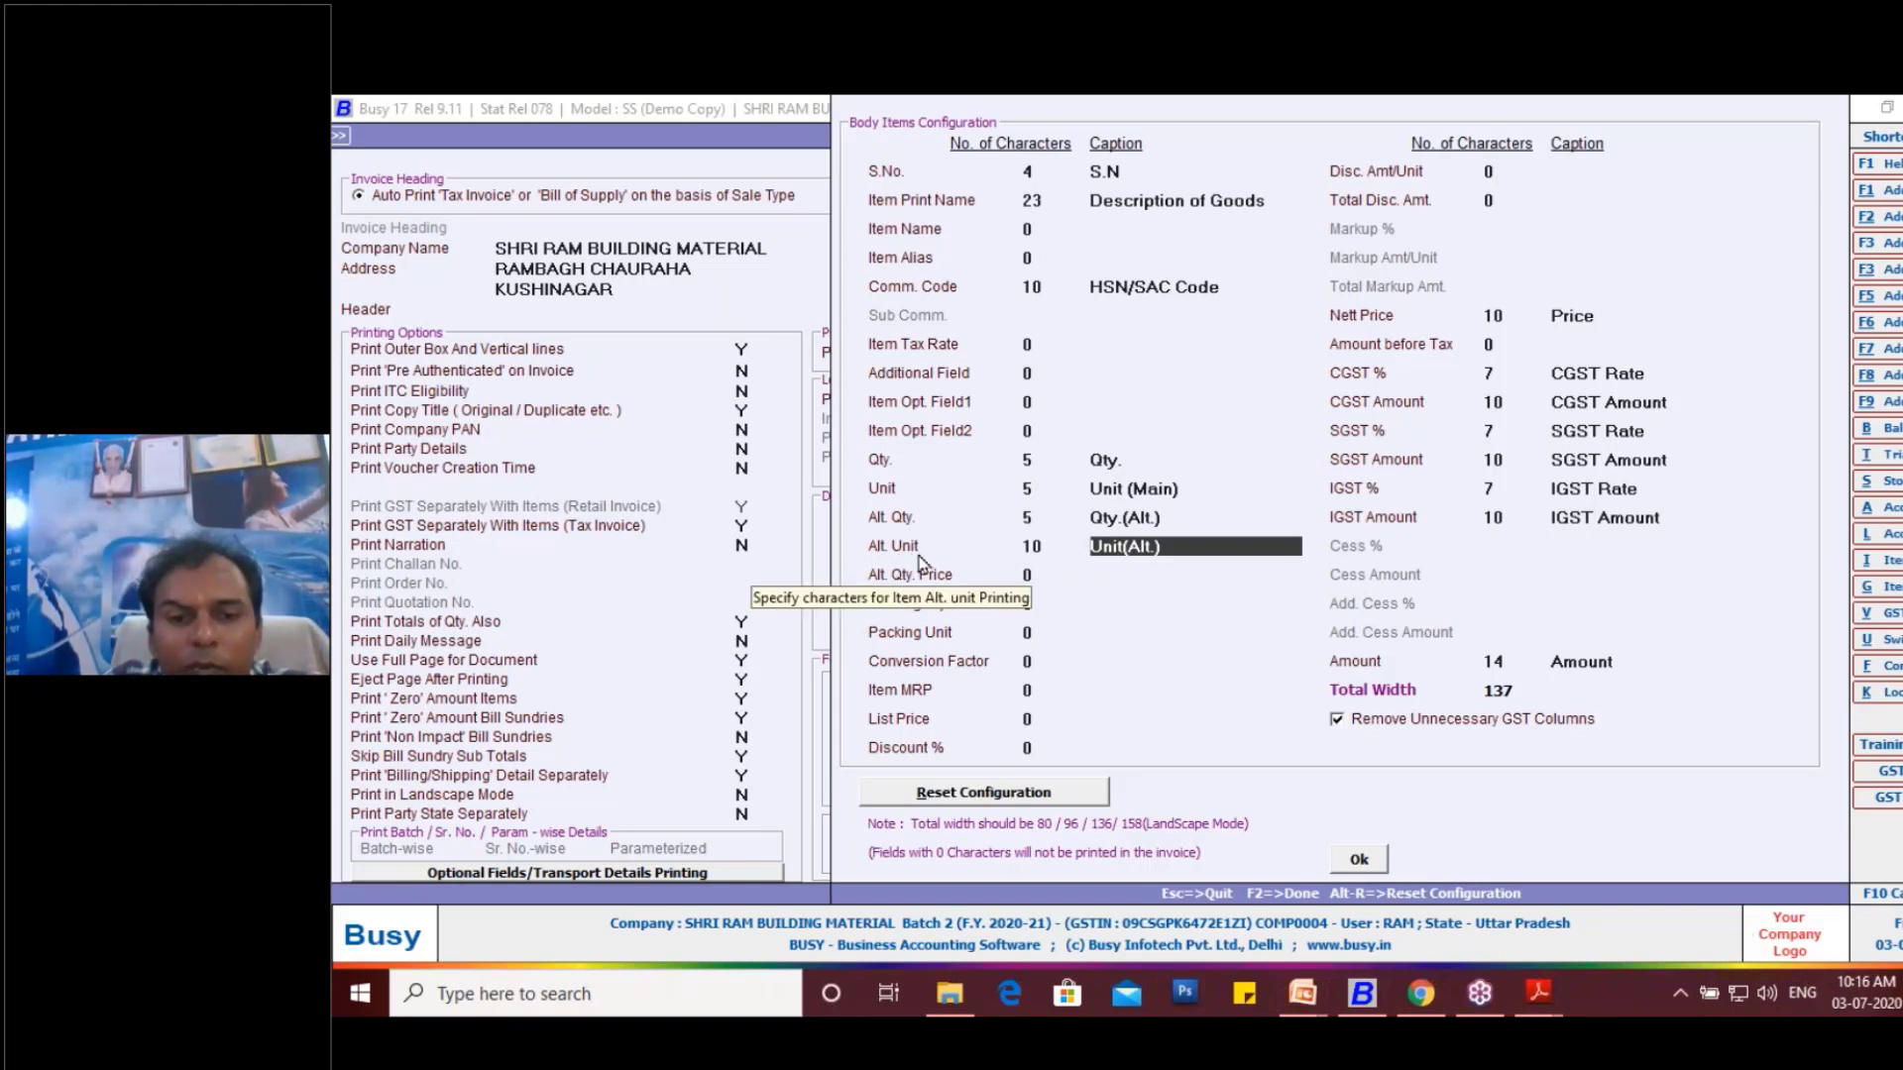
- Set the Alt. Unit and Unit columns of the invoice body to 8 characters each
click(1039, 518)
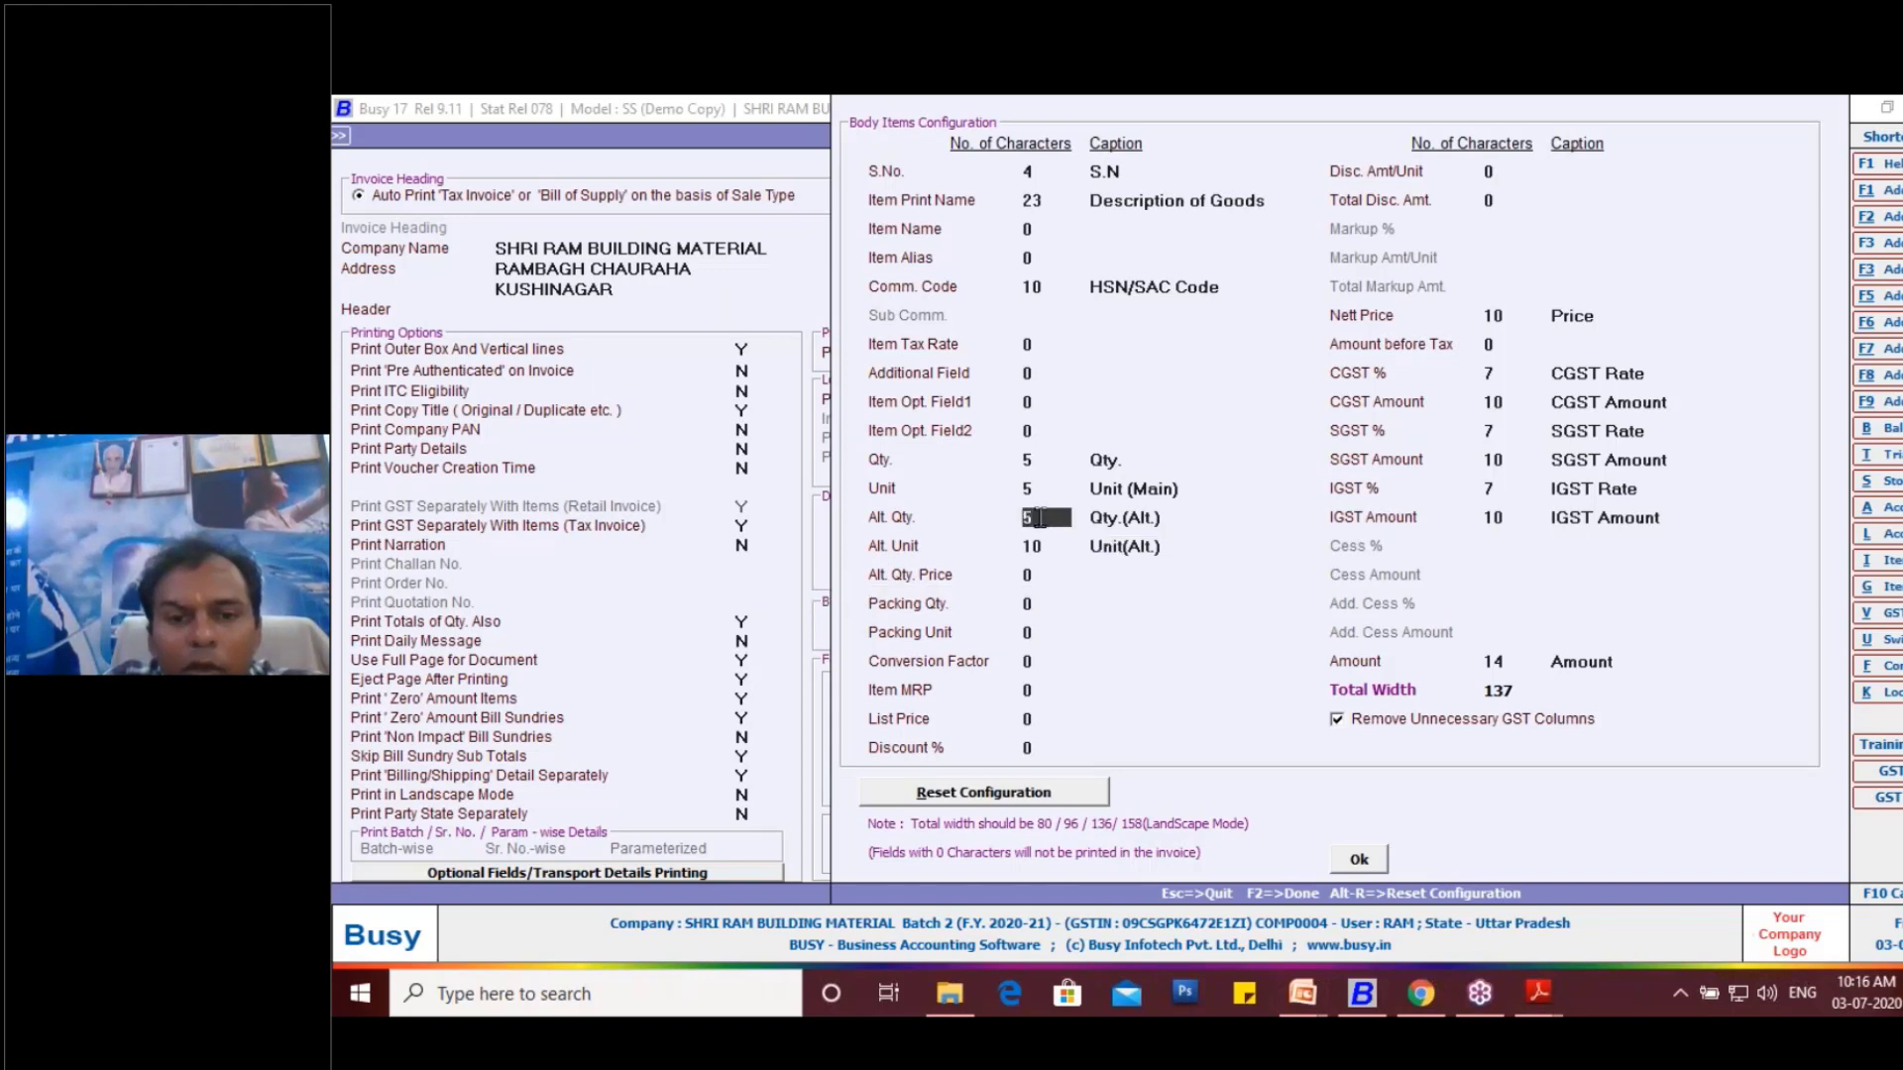
click(1039, 489)
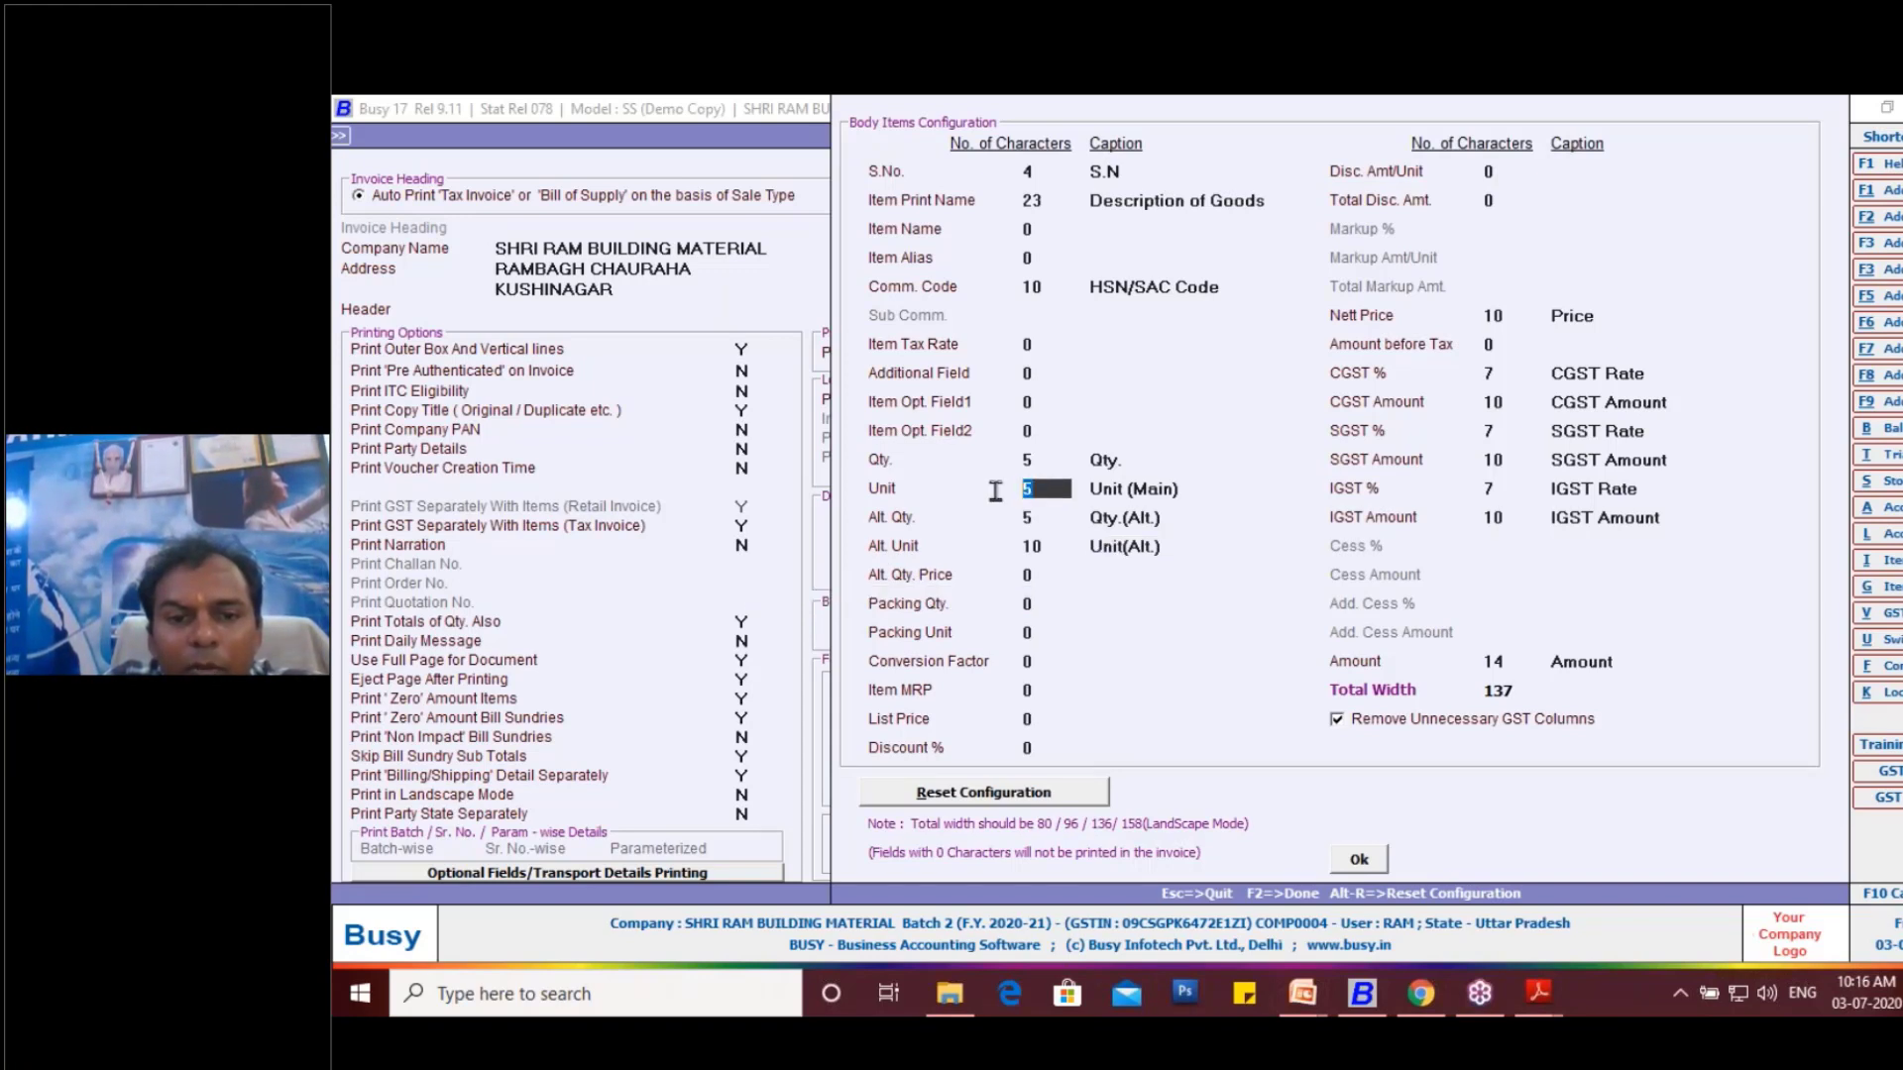
click(1031, 547)
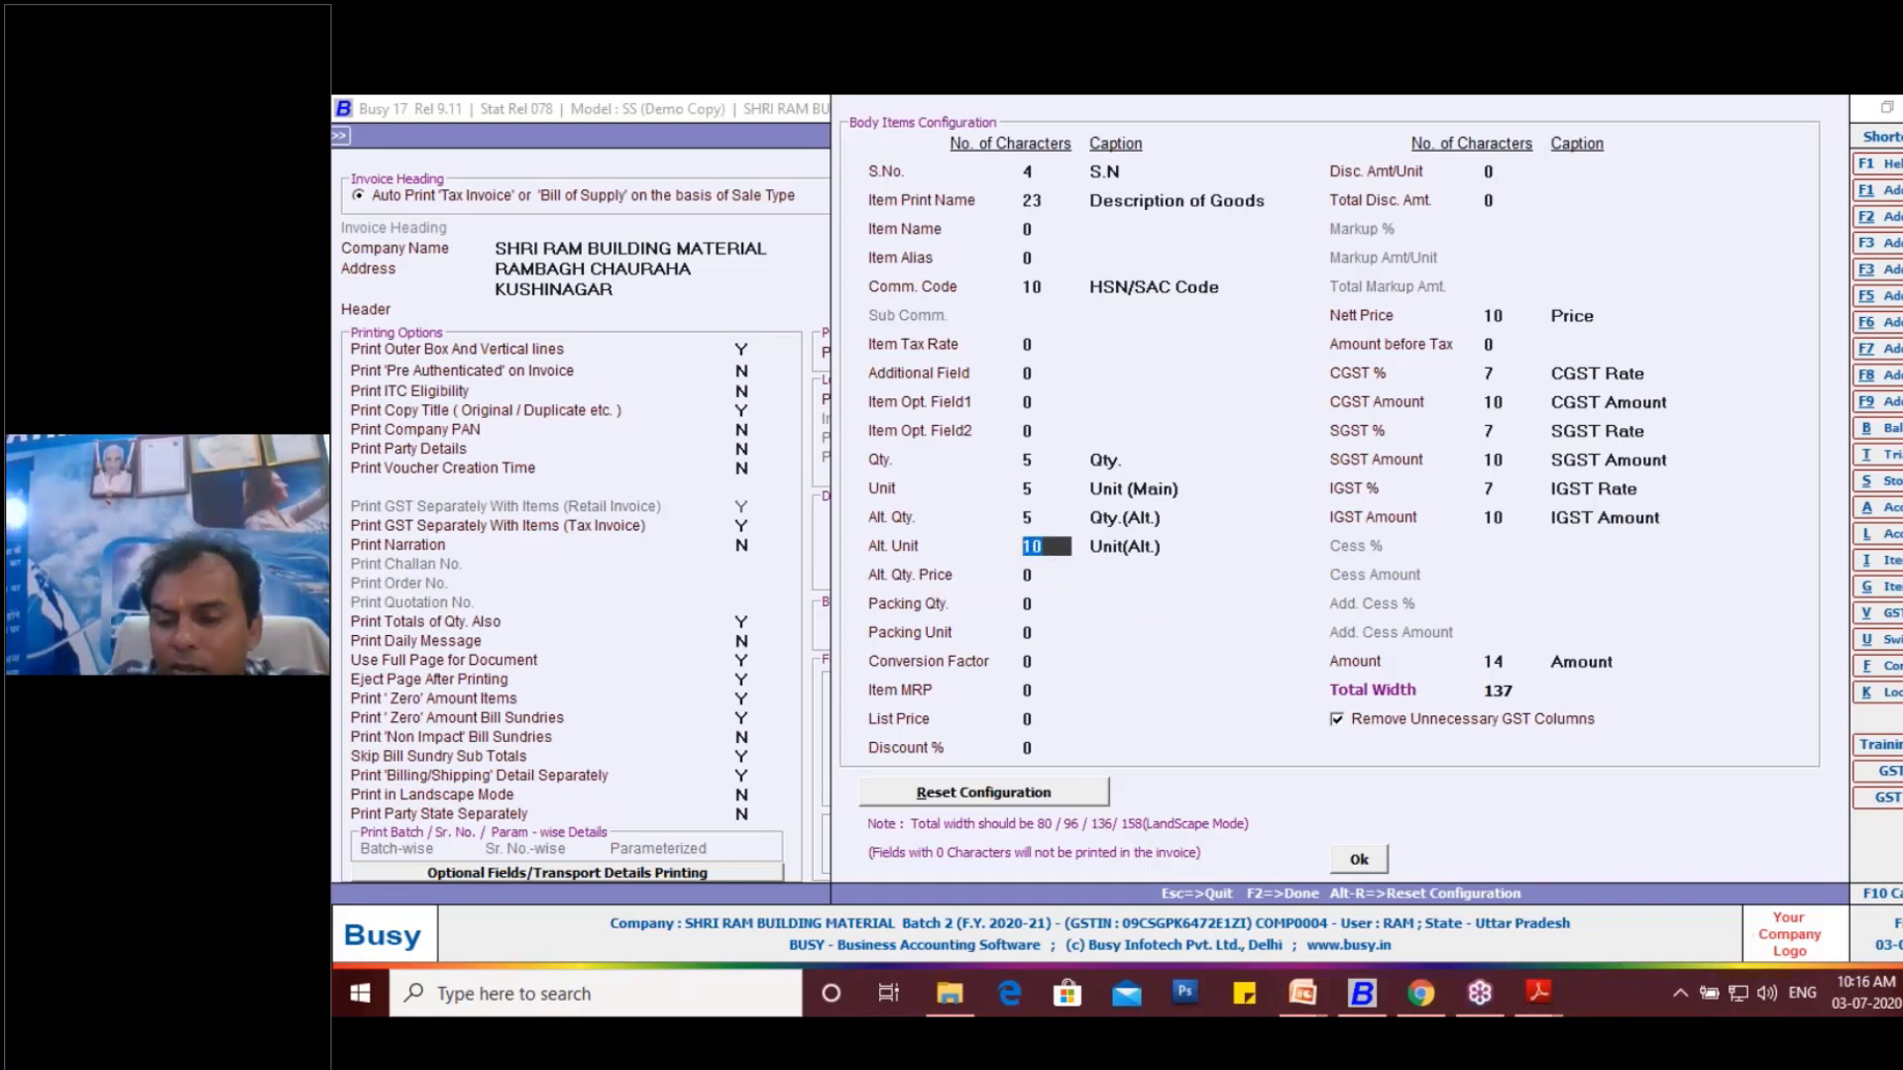
text(8)
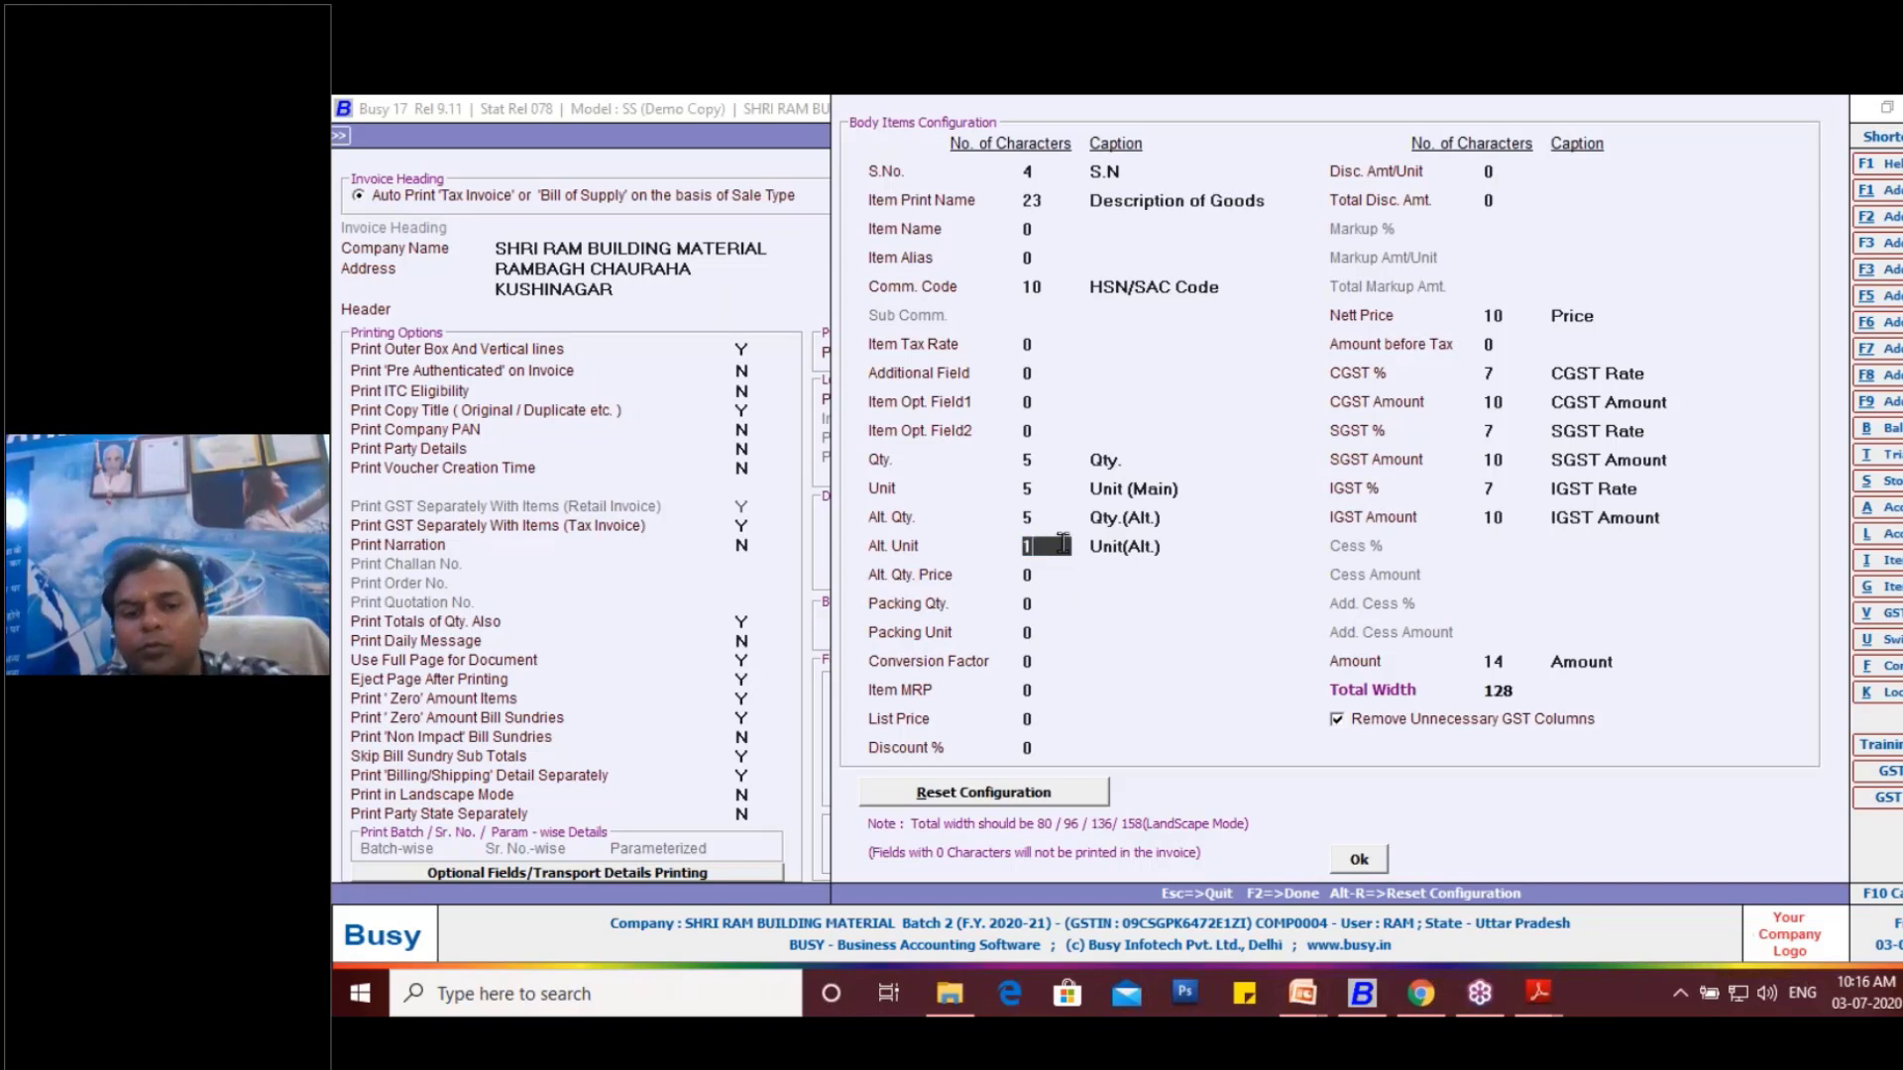
key(Up)
key(Up)
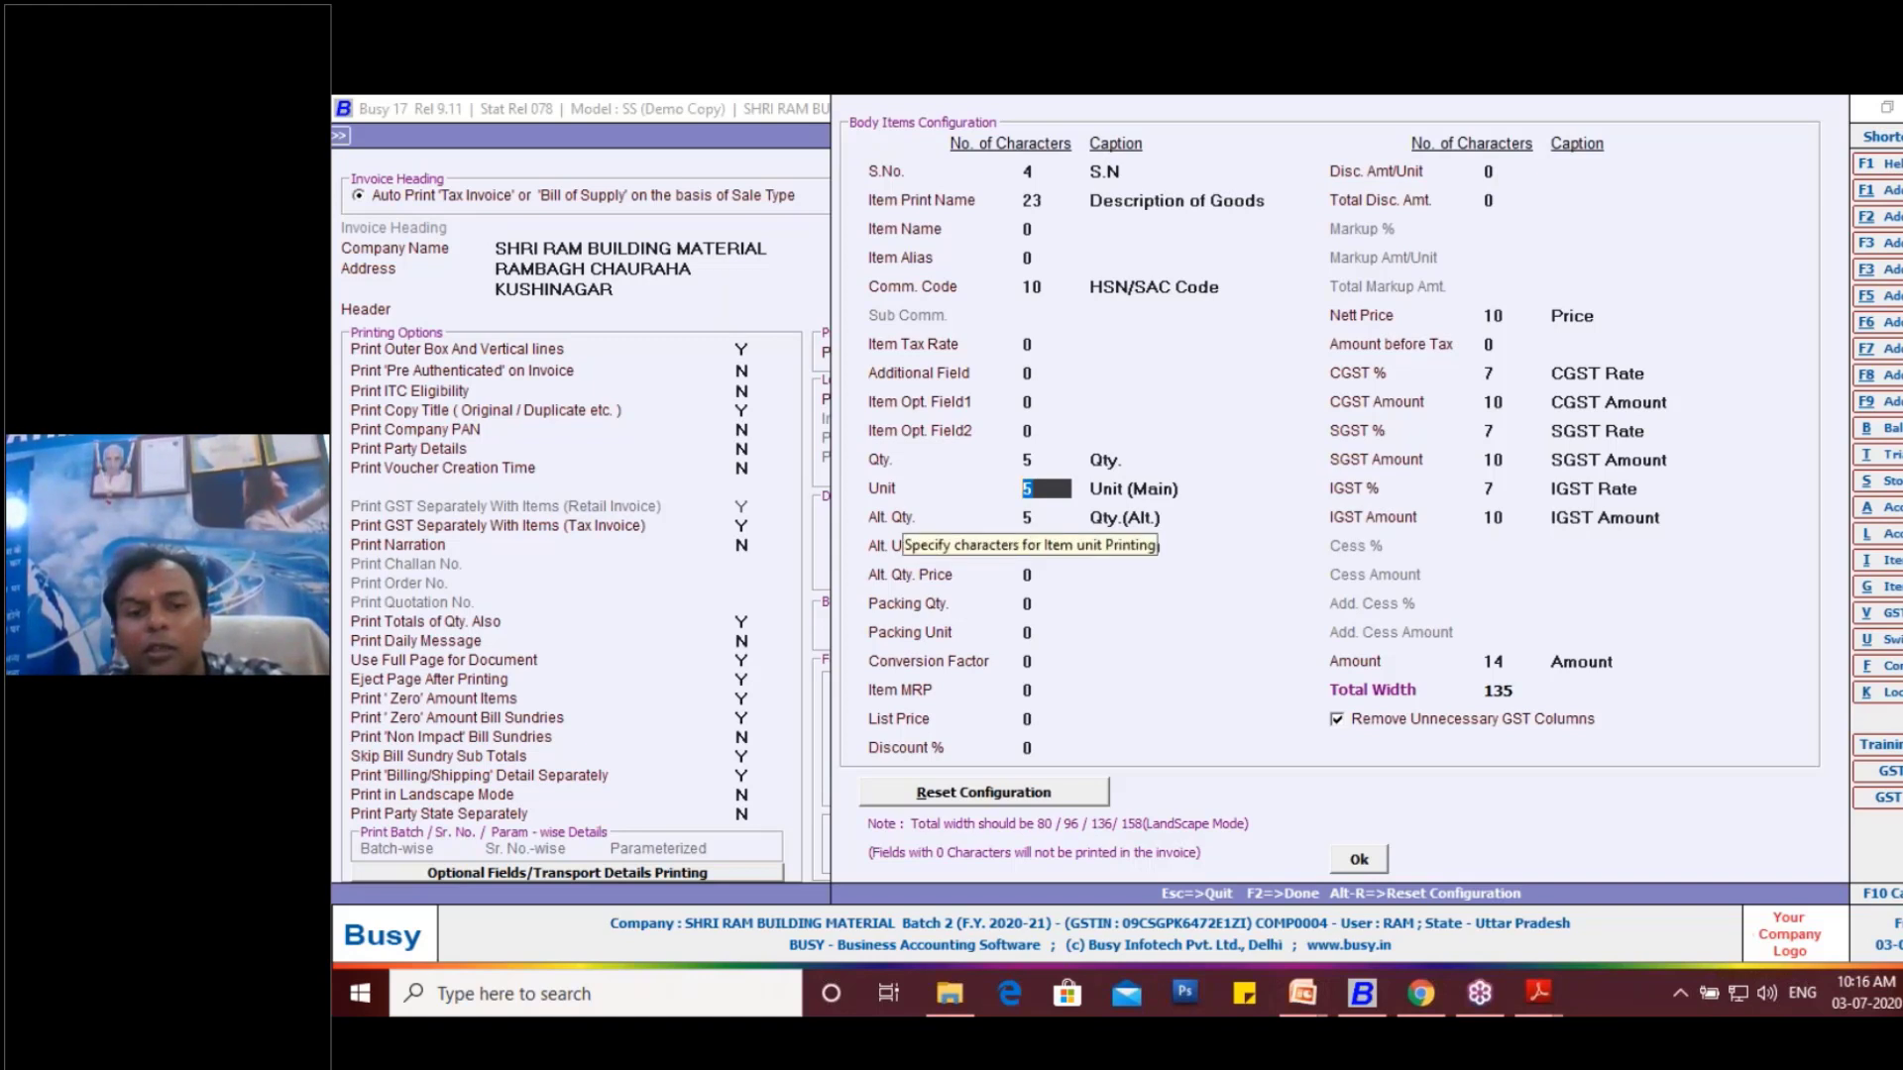
text(8)
click(1047, 517)
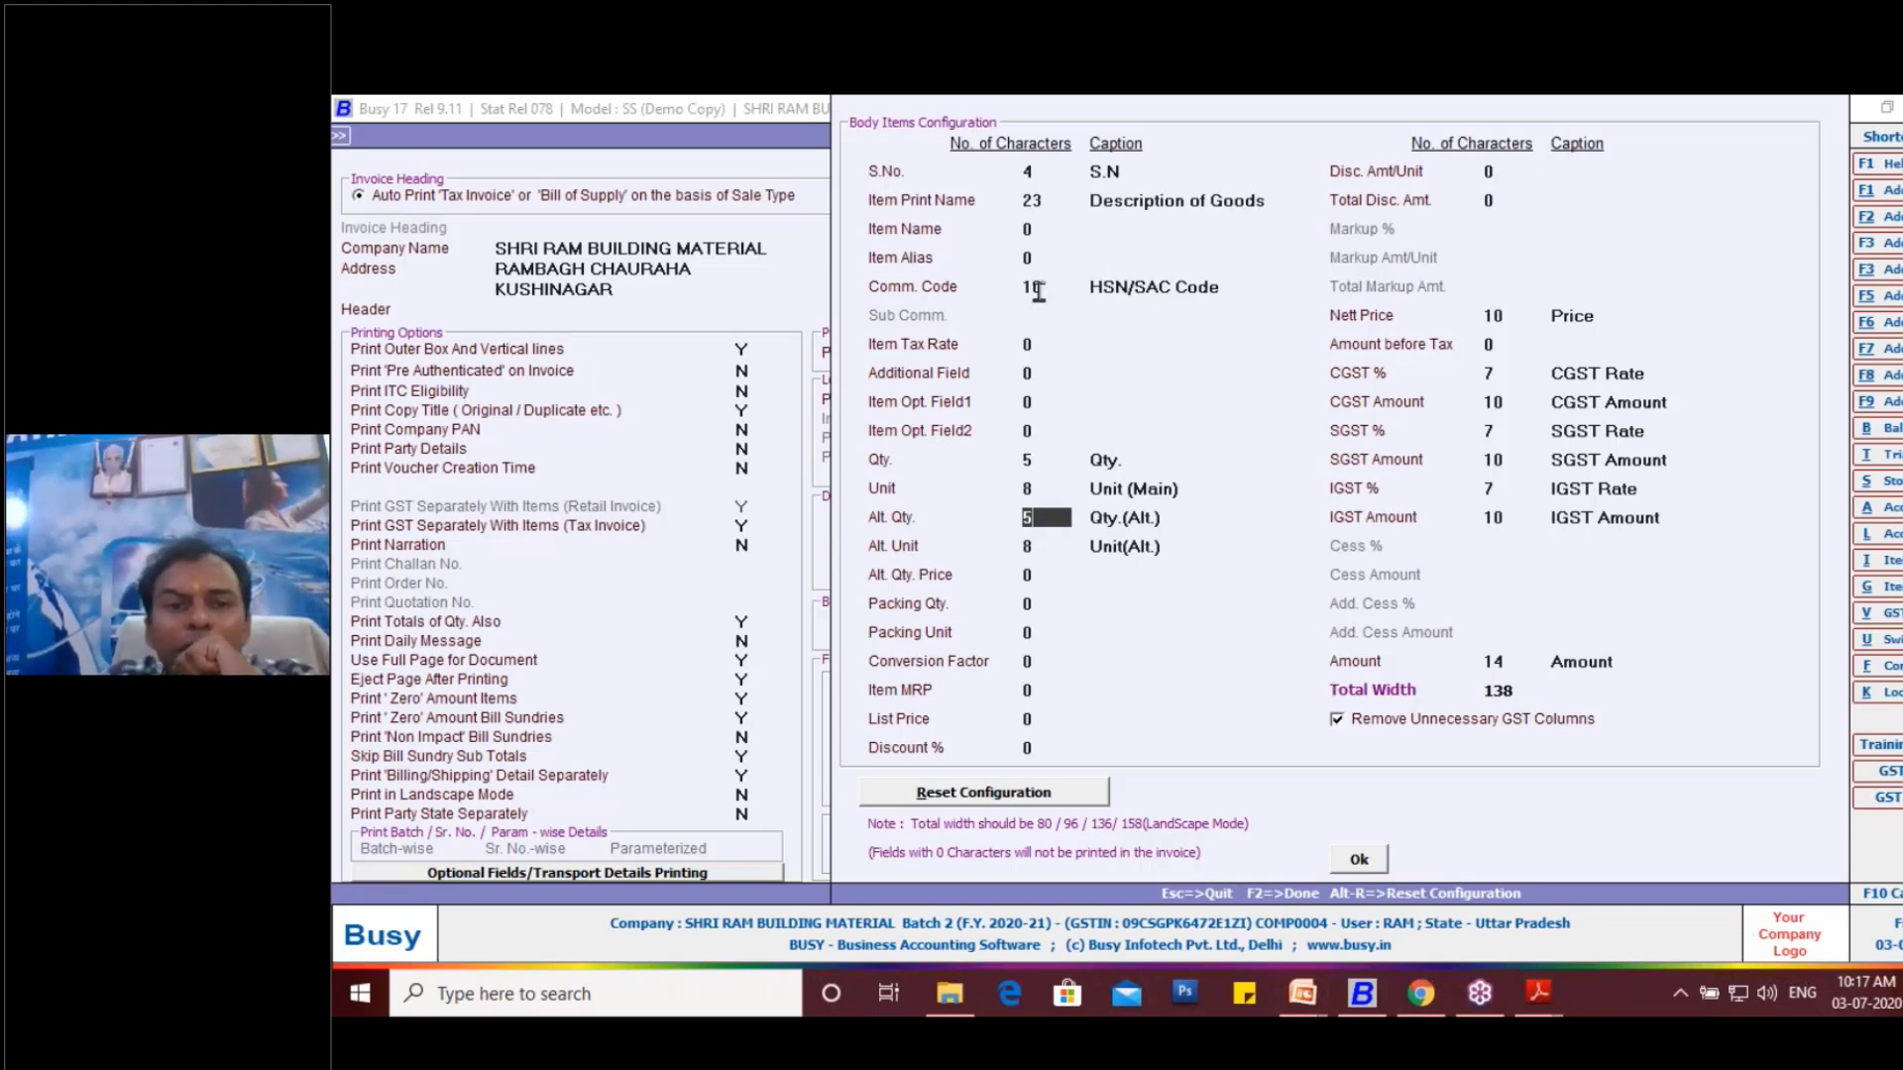
- Set the Comm. Code column to 9 characters and the Item Print Name column to 22 characters
click(1022, 204)
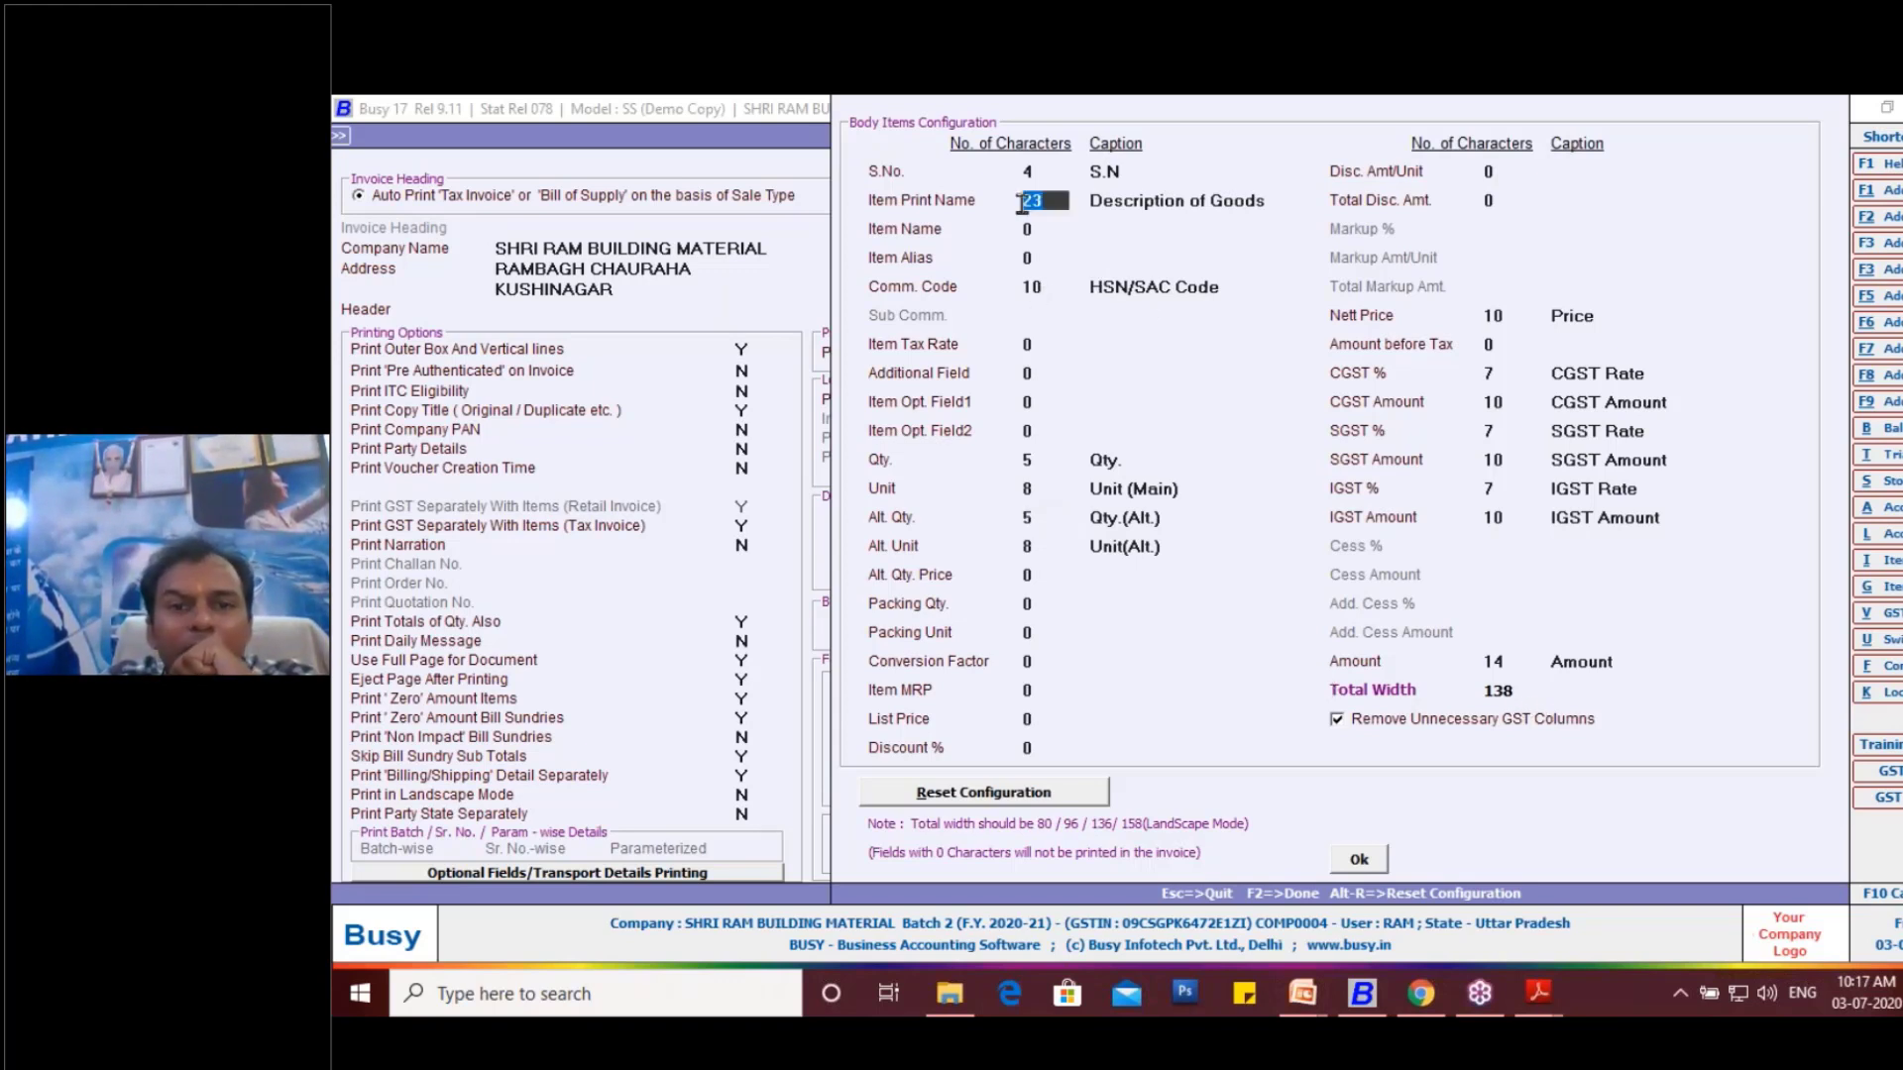
click(1049, 289)
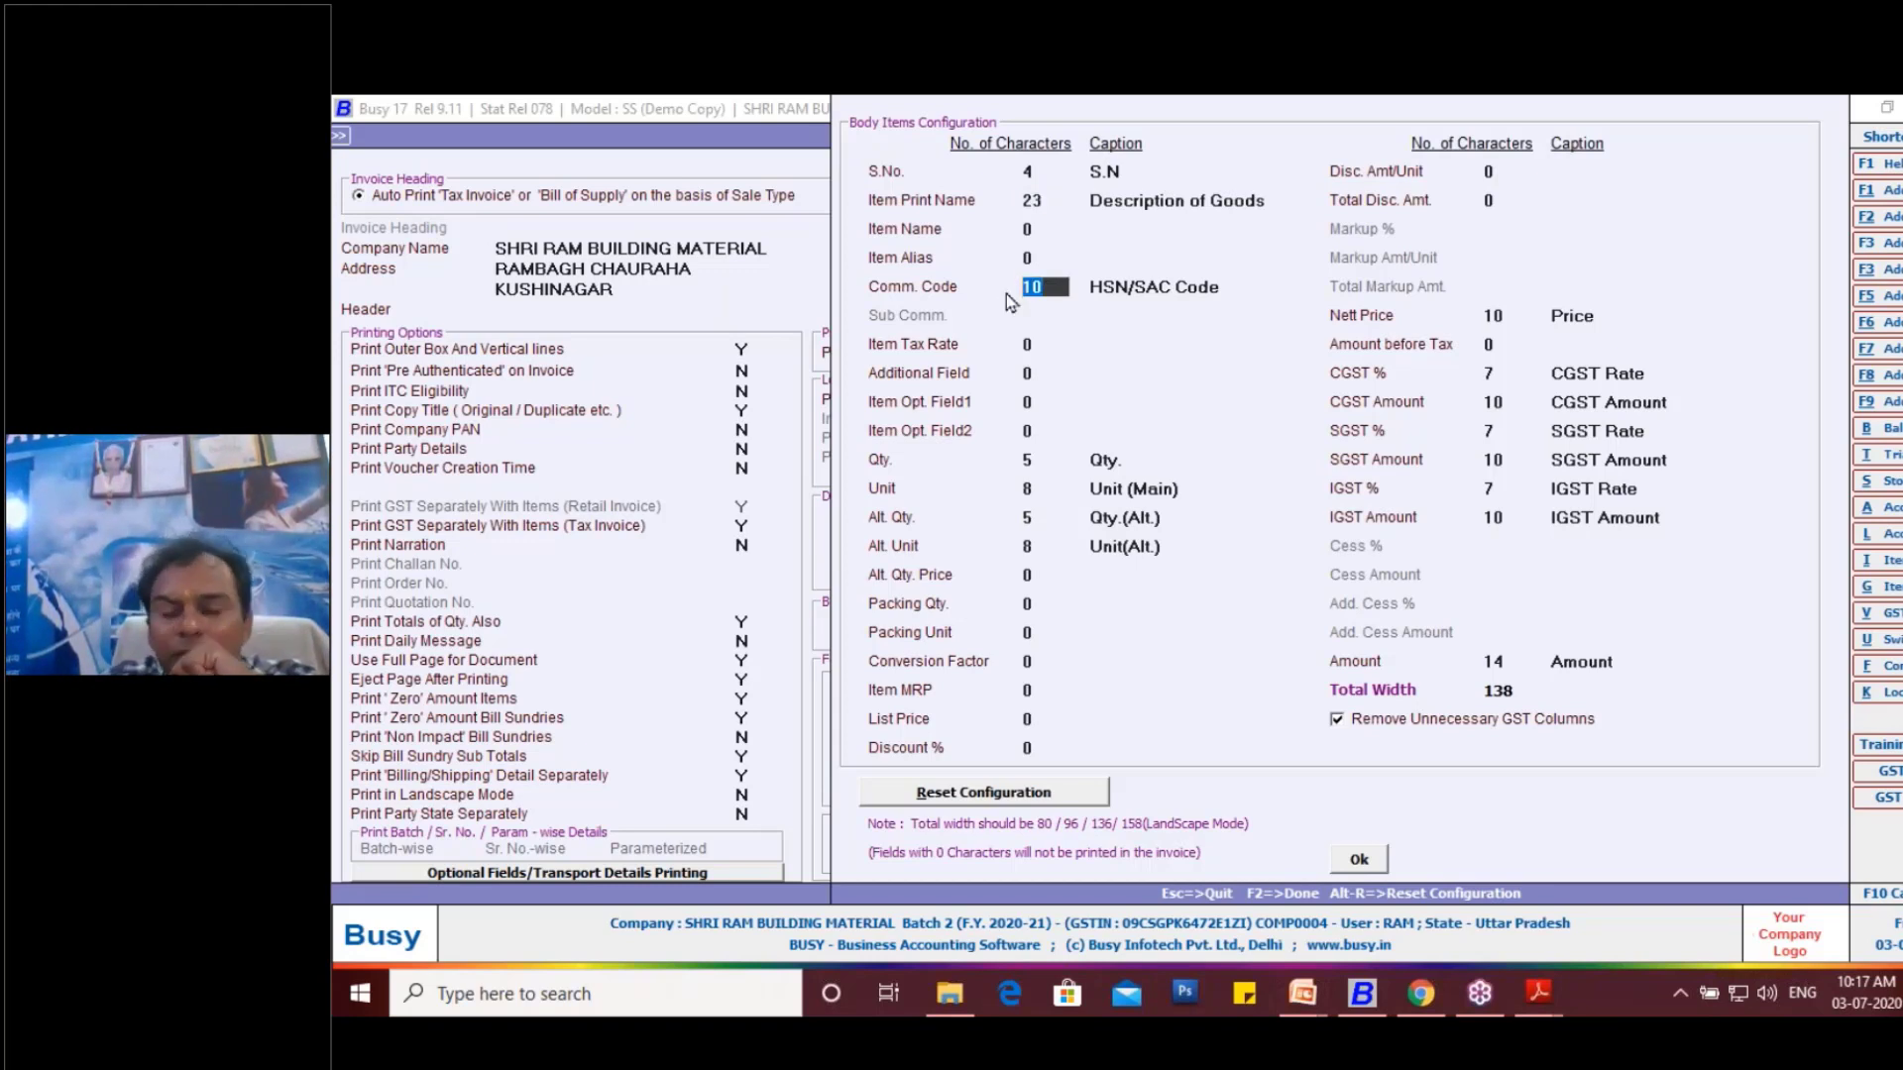
key(BackSpace)
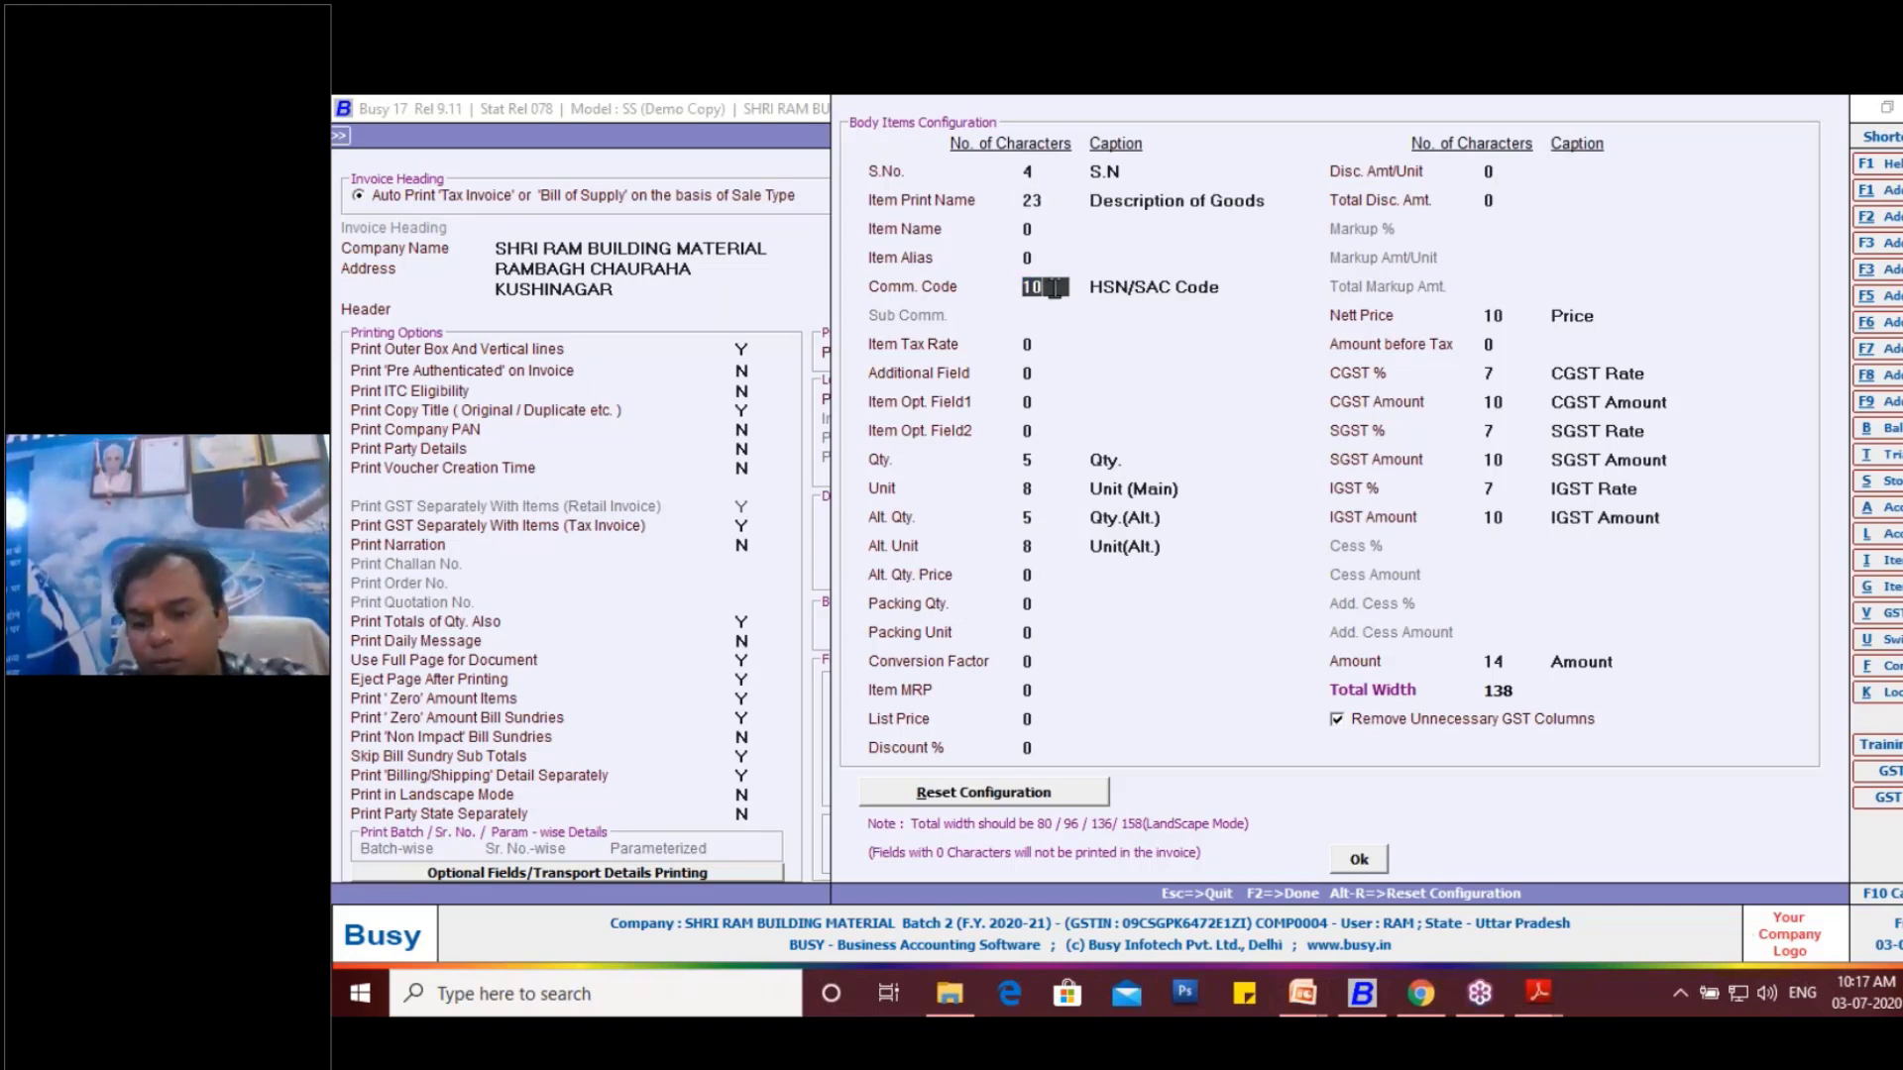
text(9)
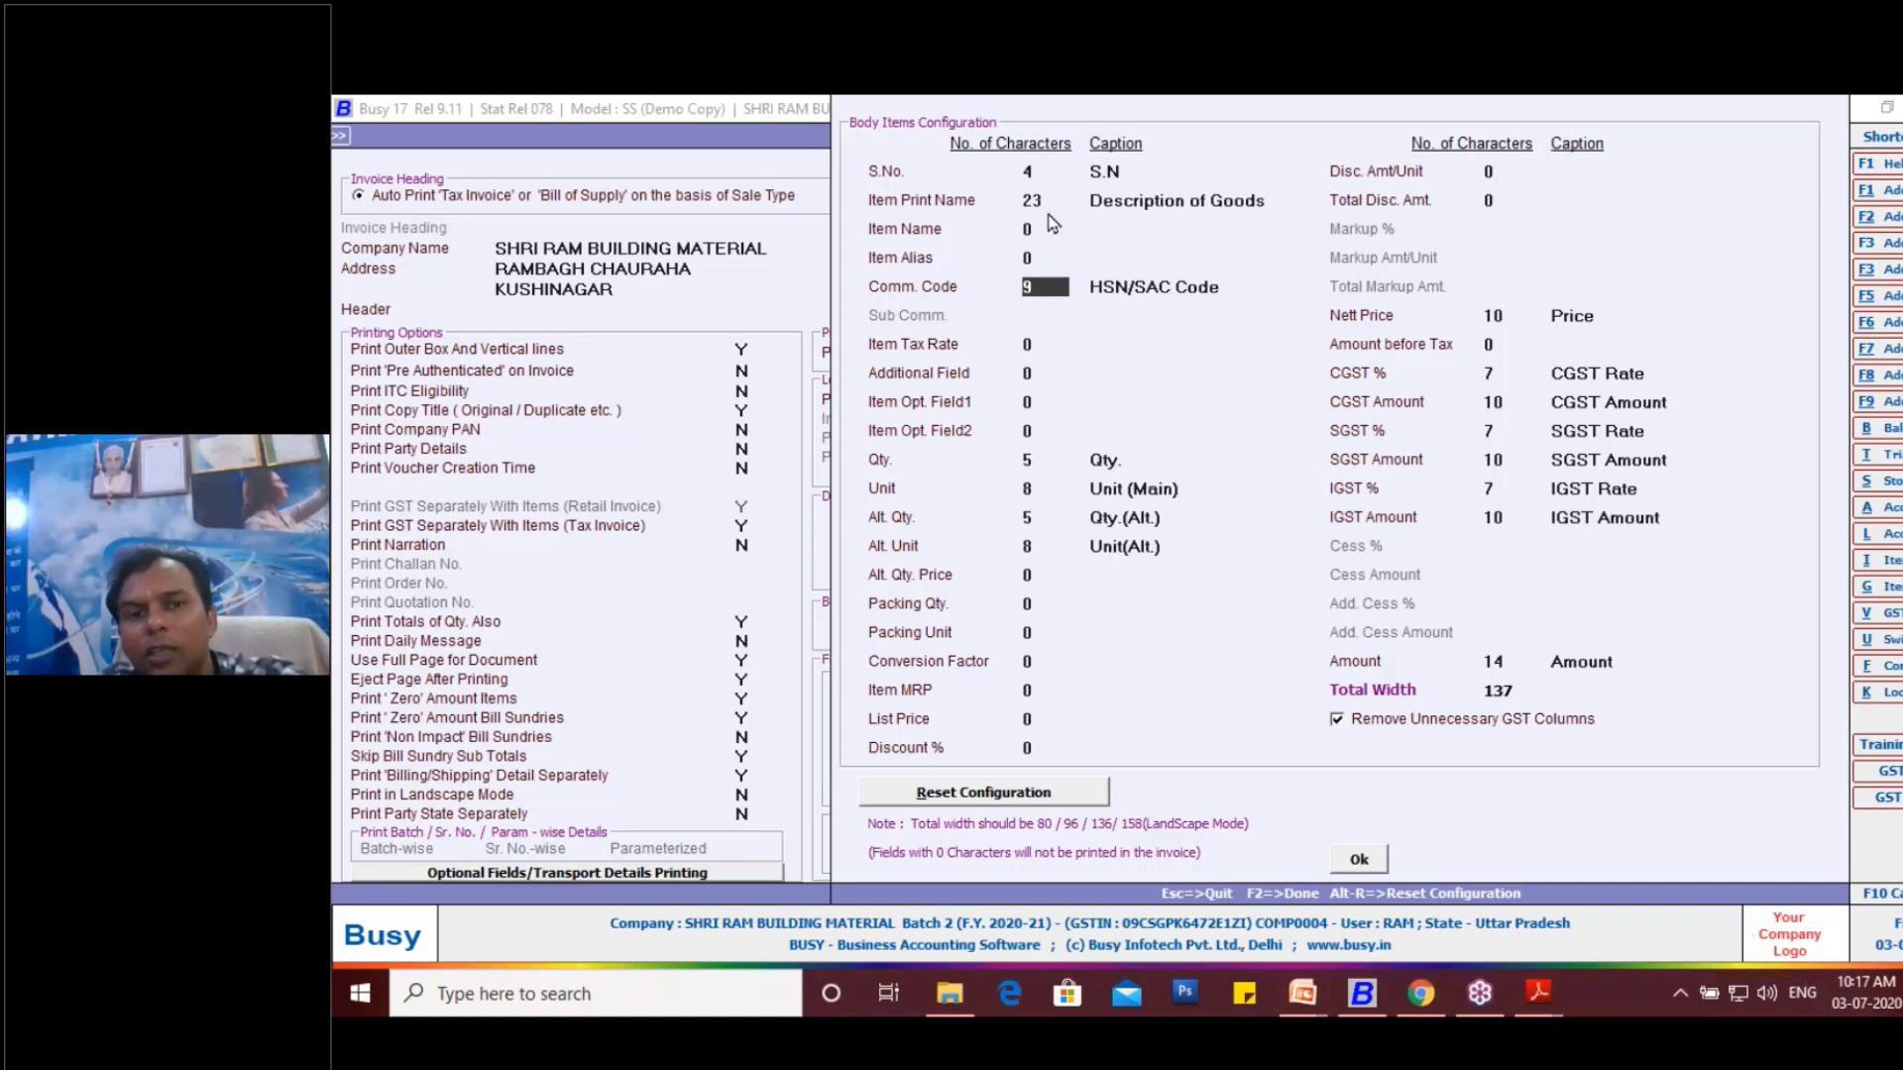
click(1053, 203)
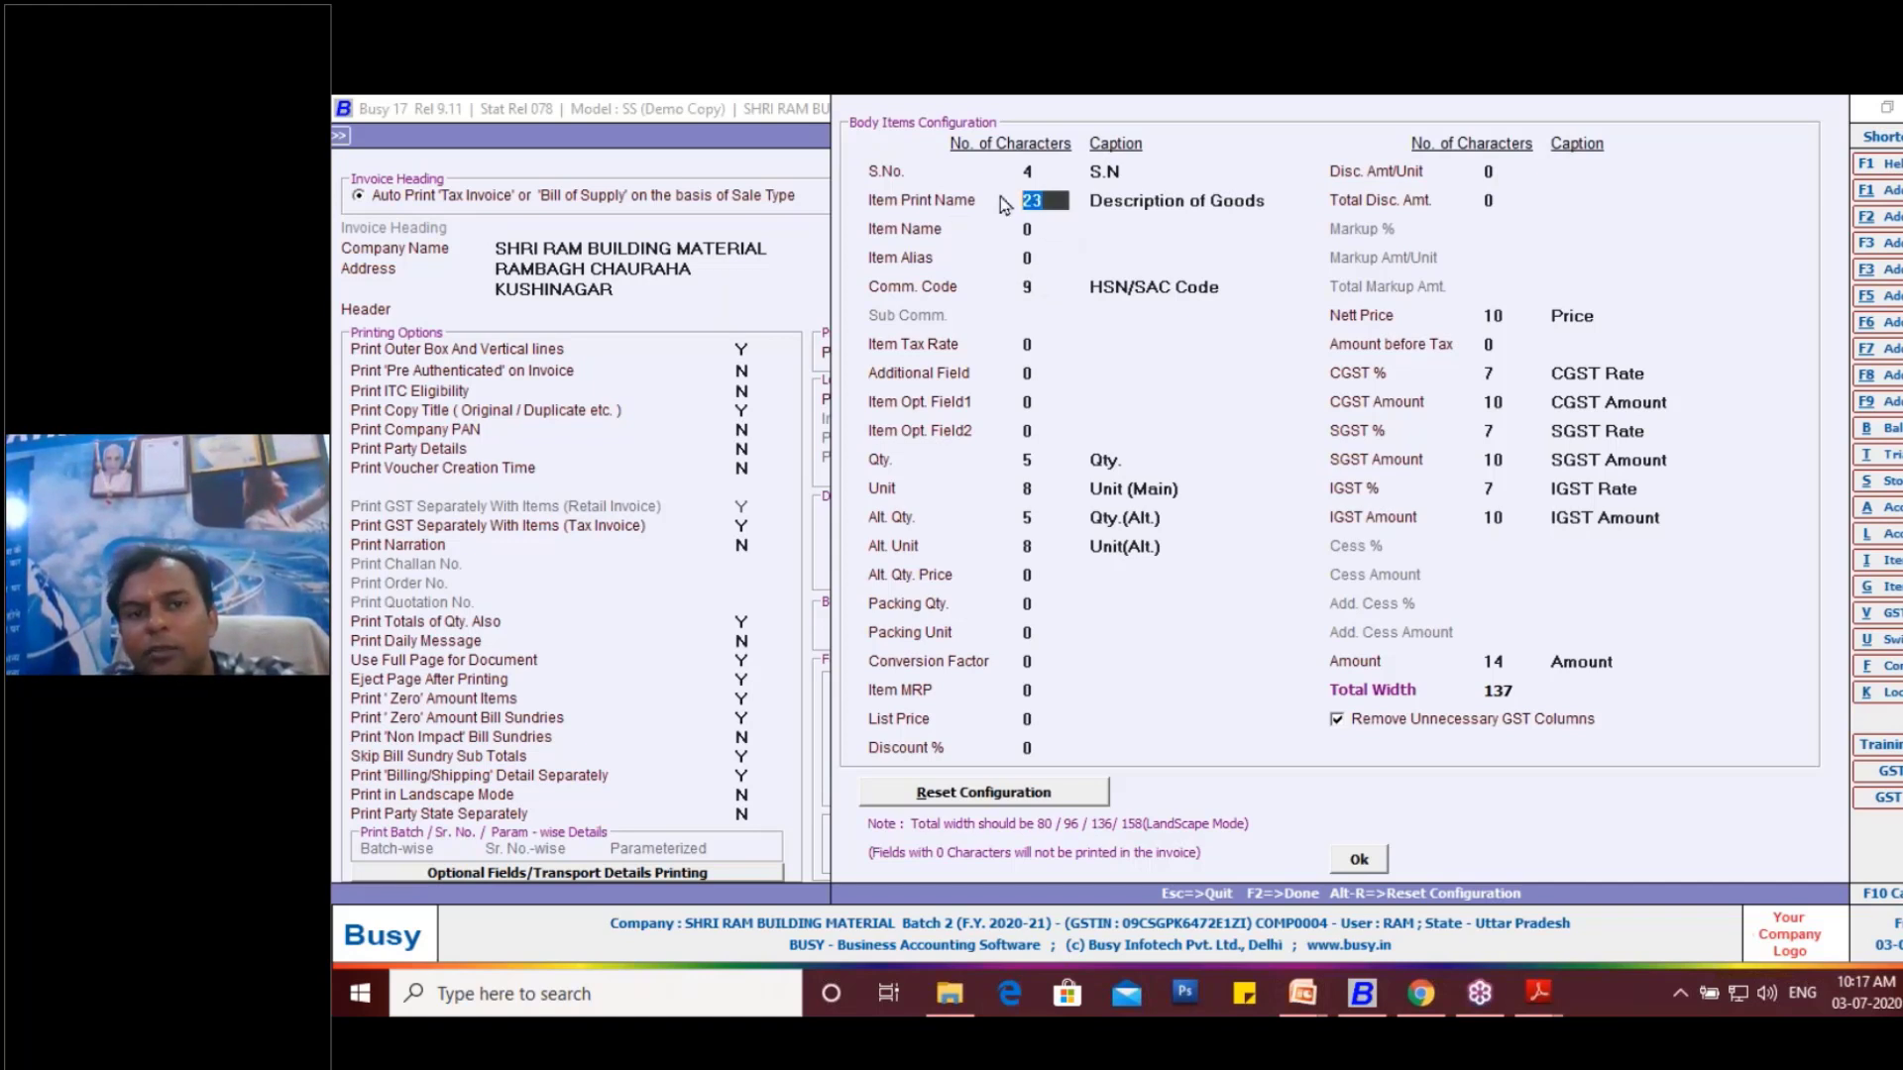
text(22)
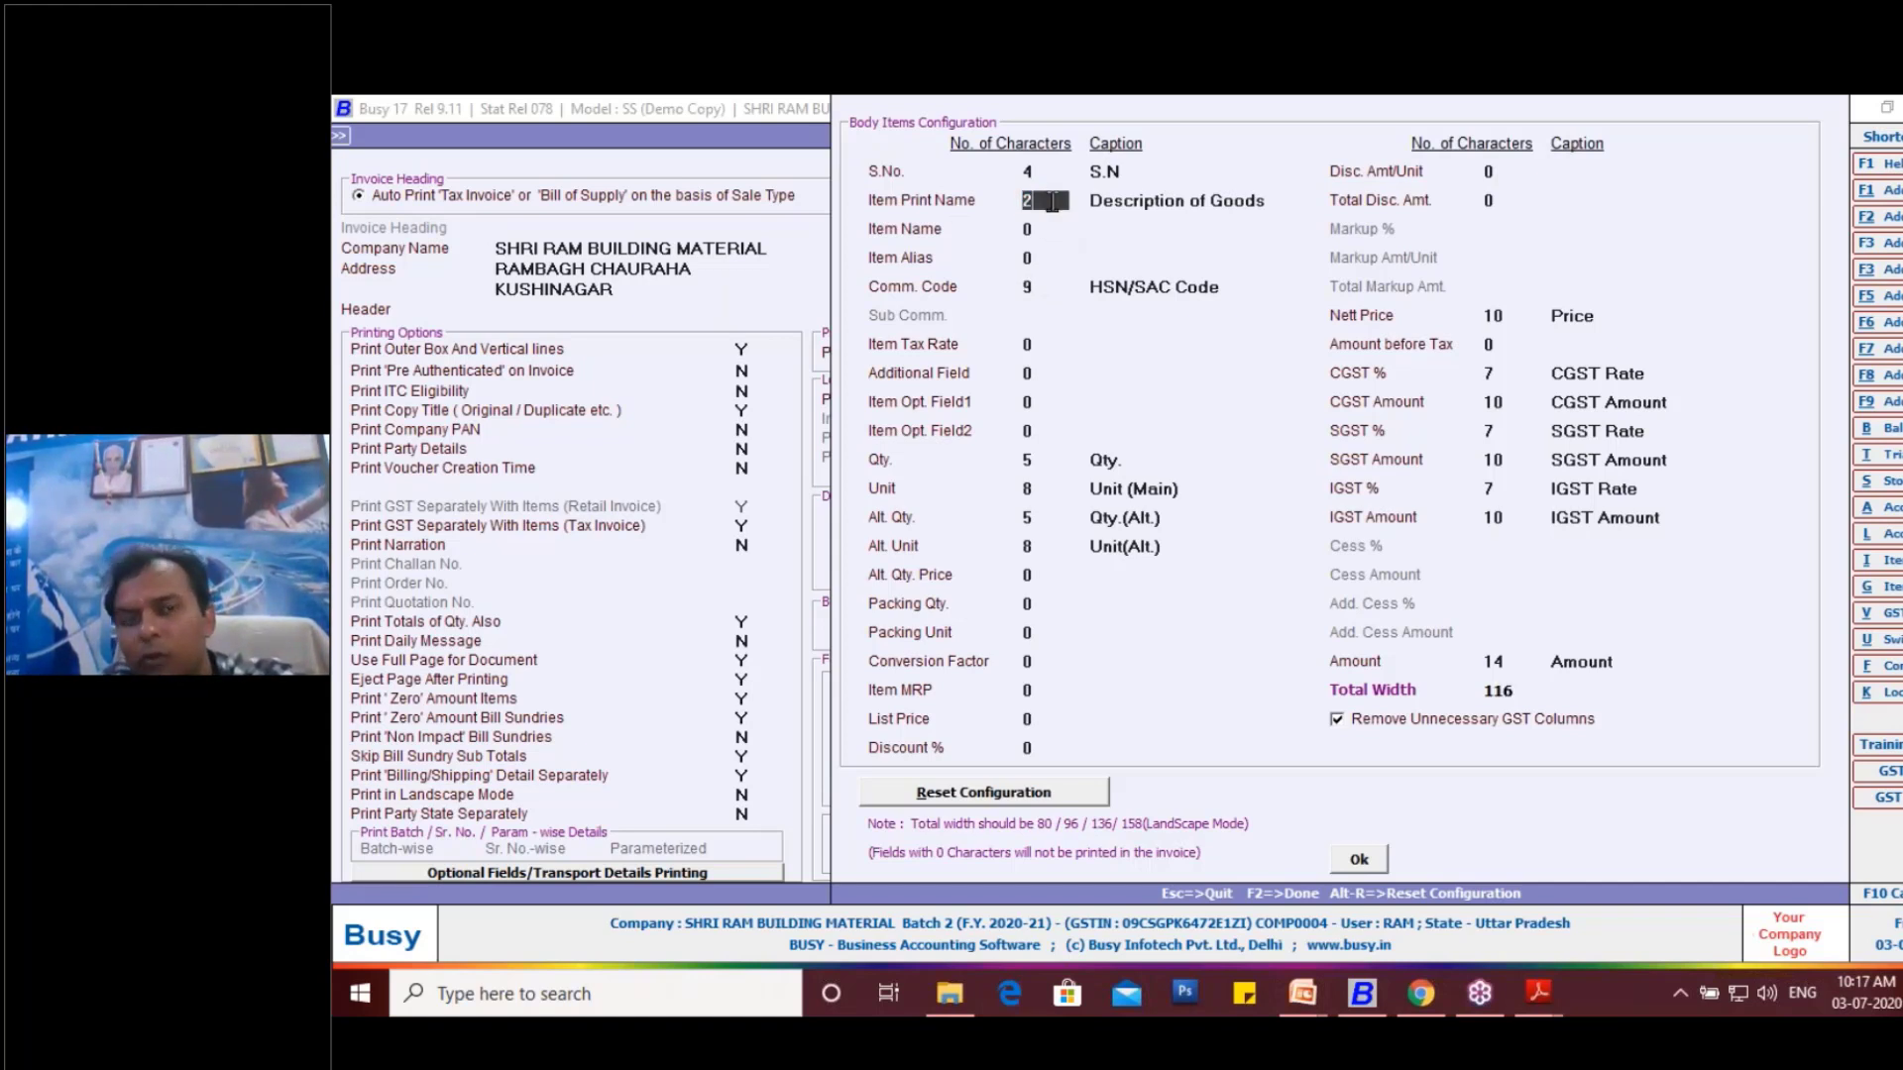
- Accept the revised body columns, save the Sales Invoice configuration, and leave the configuration and voucher list screens
click(1361, 859)
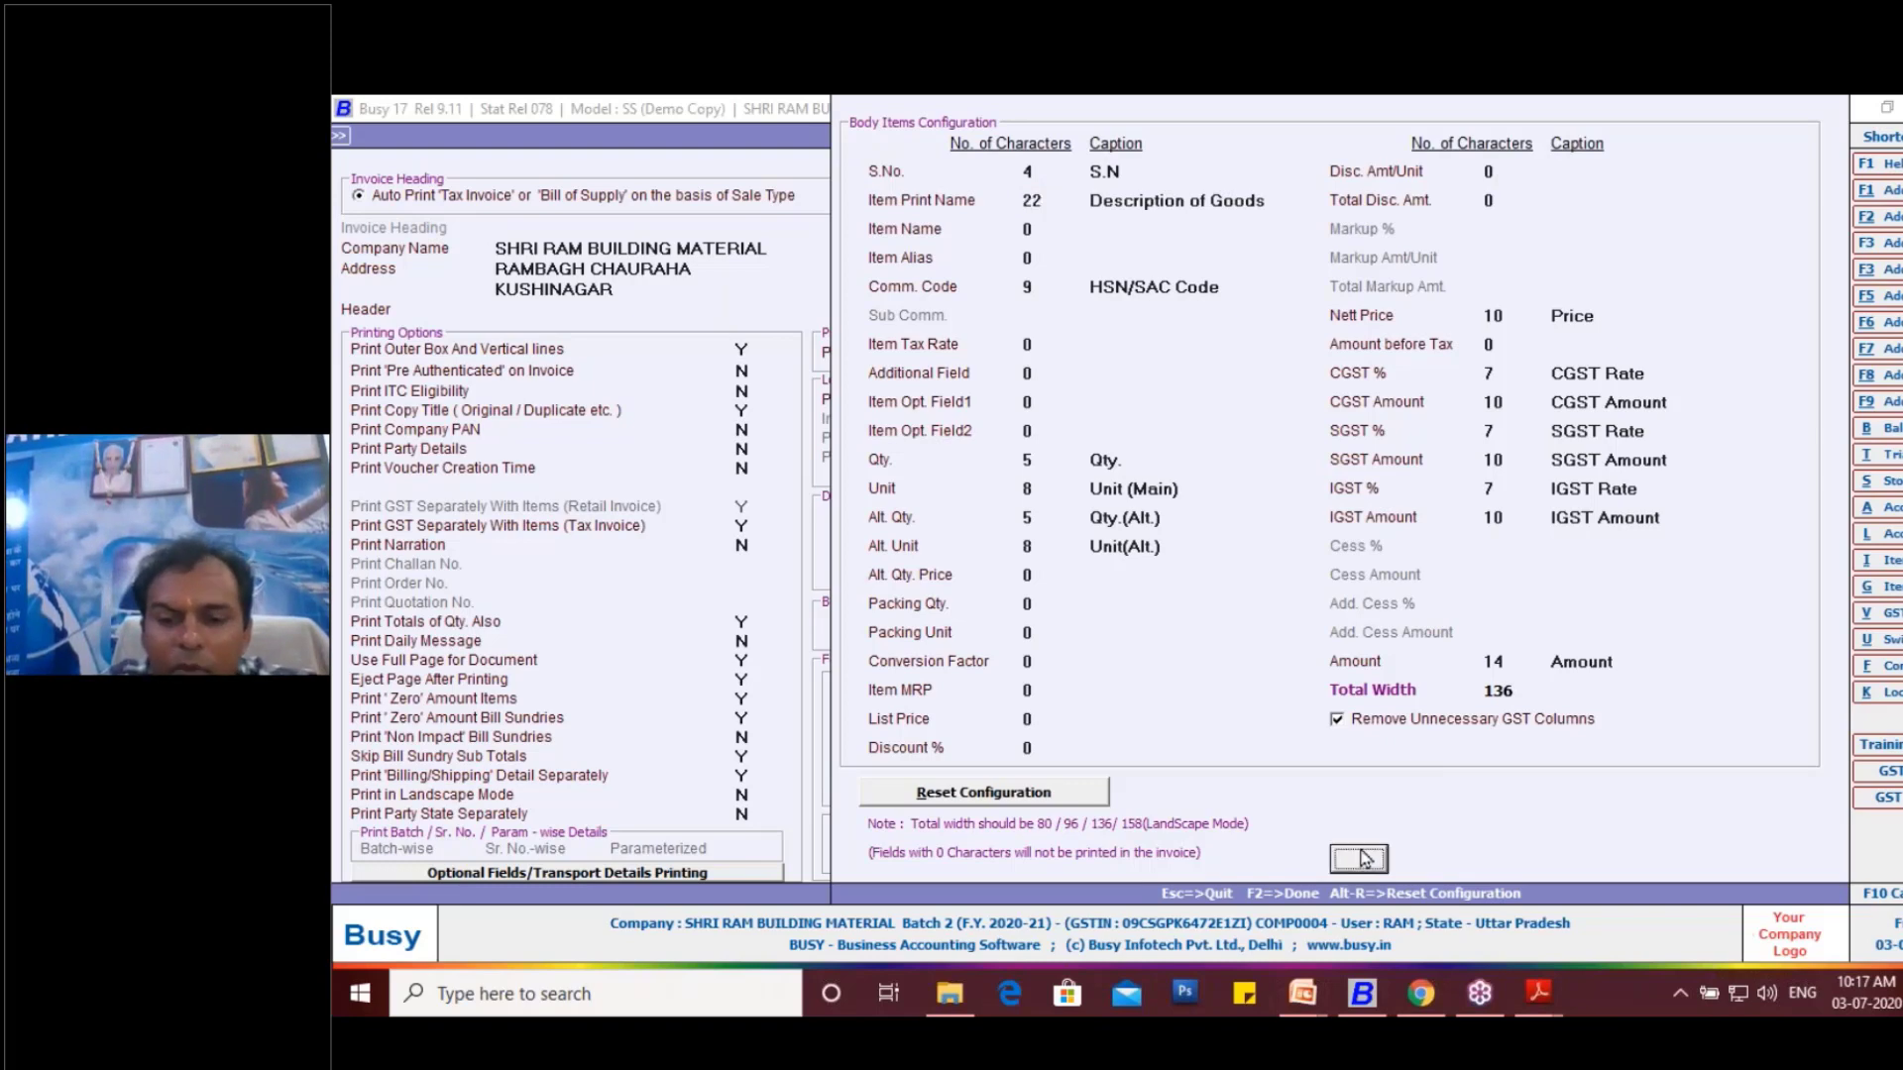
click(1402, 783)
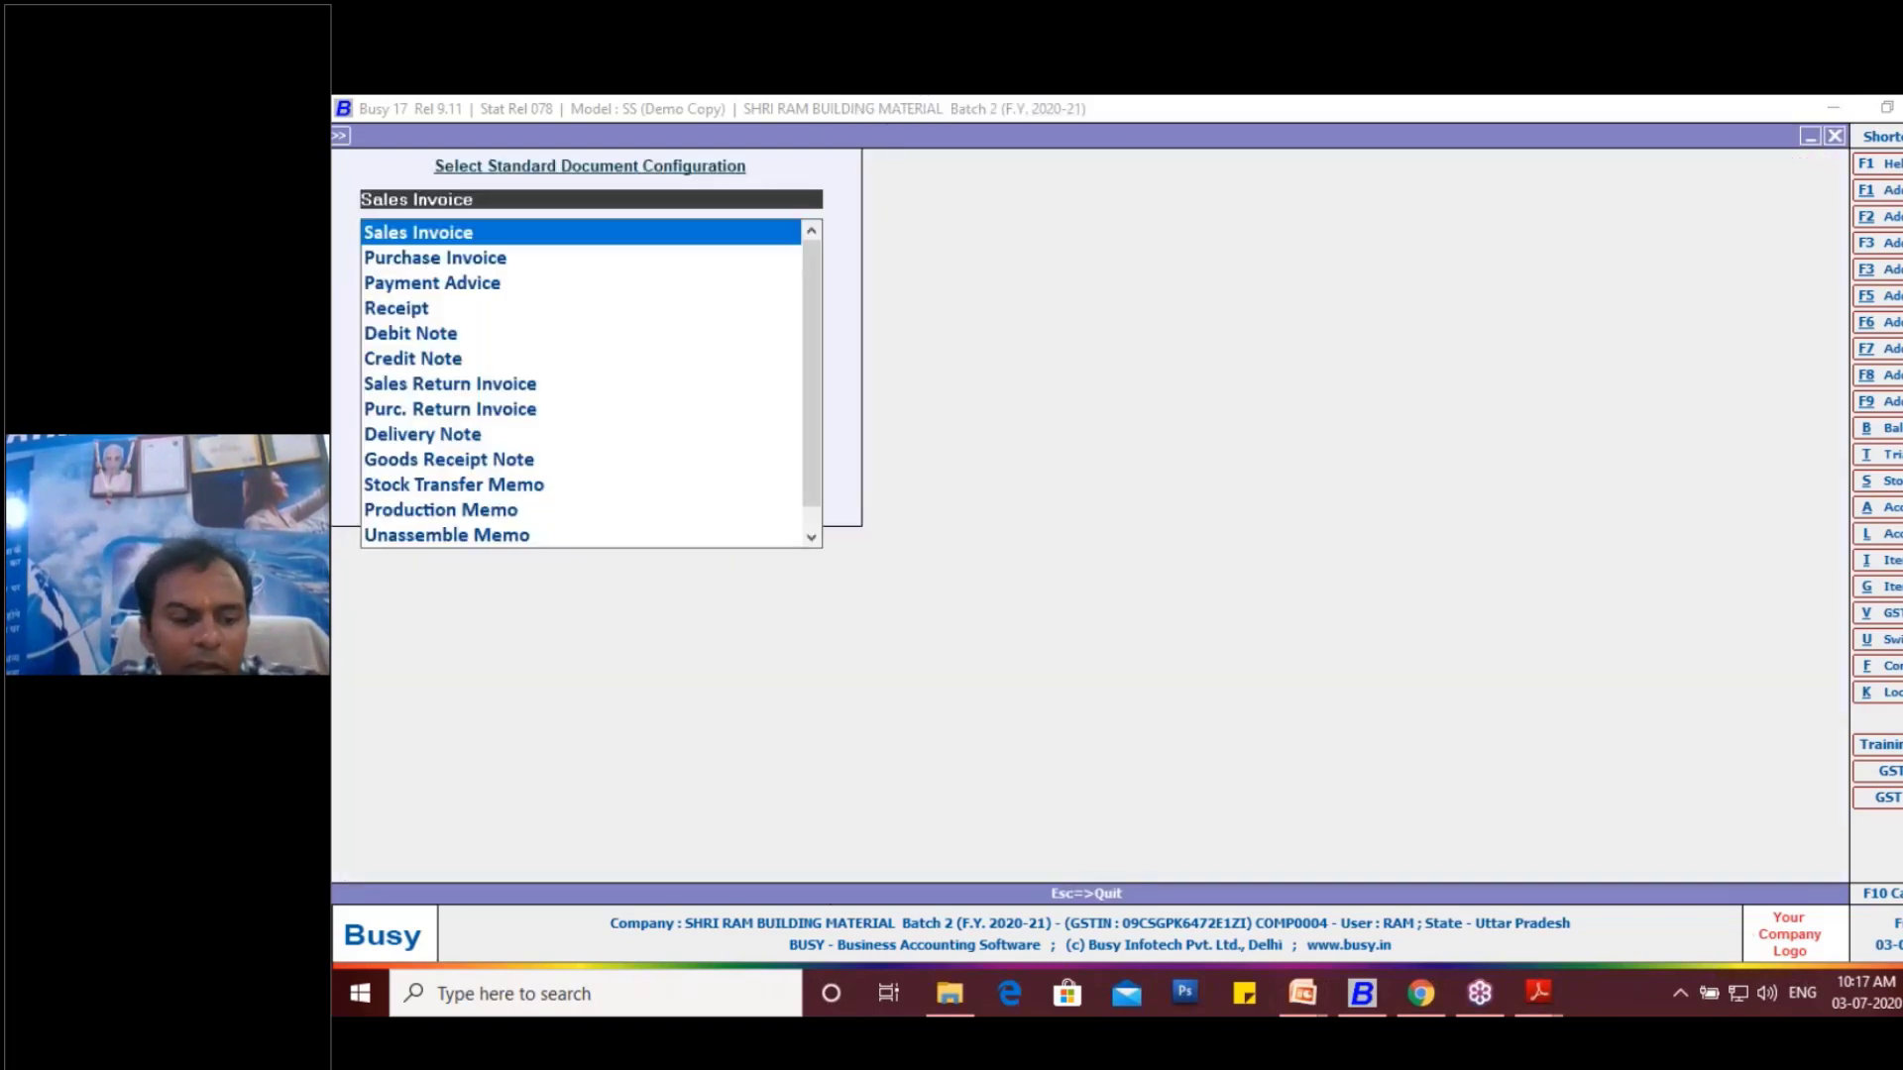
key(Escape)
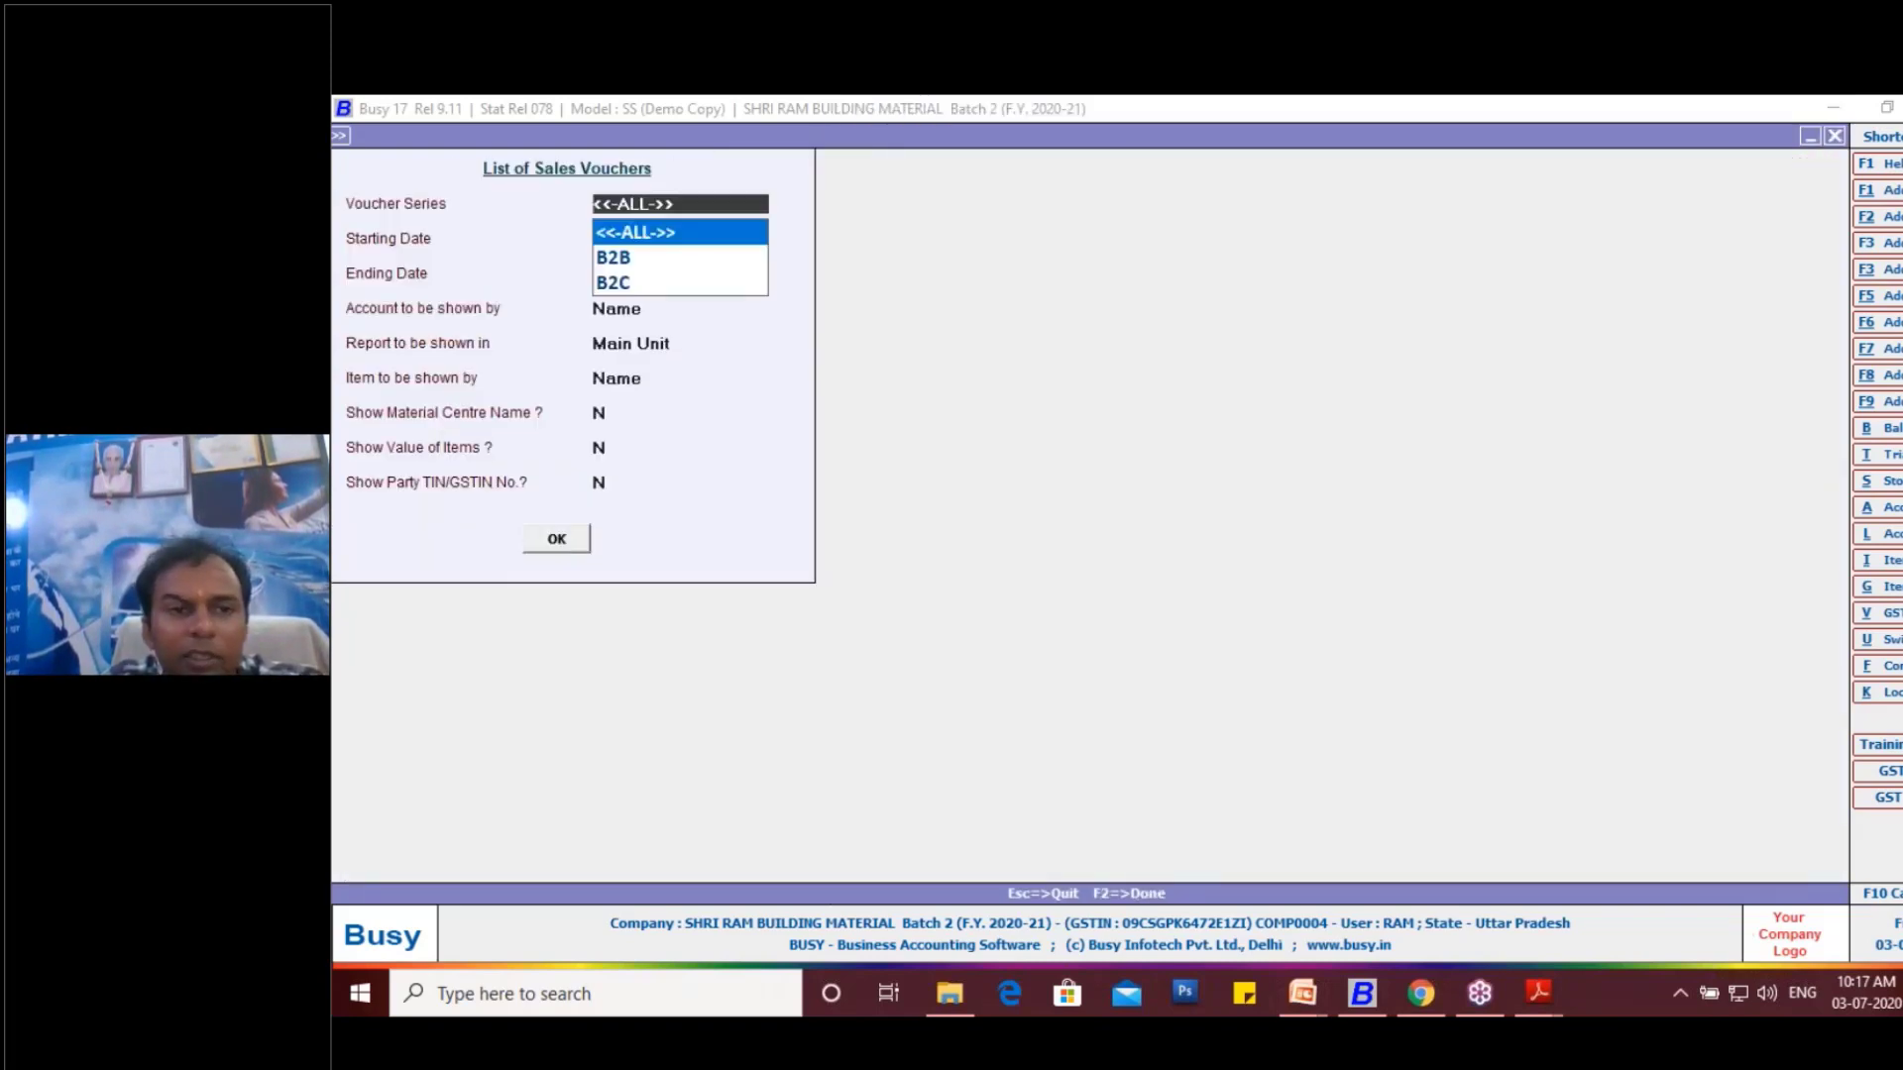
key(Return)
key(Escape)
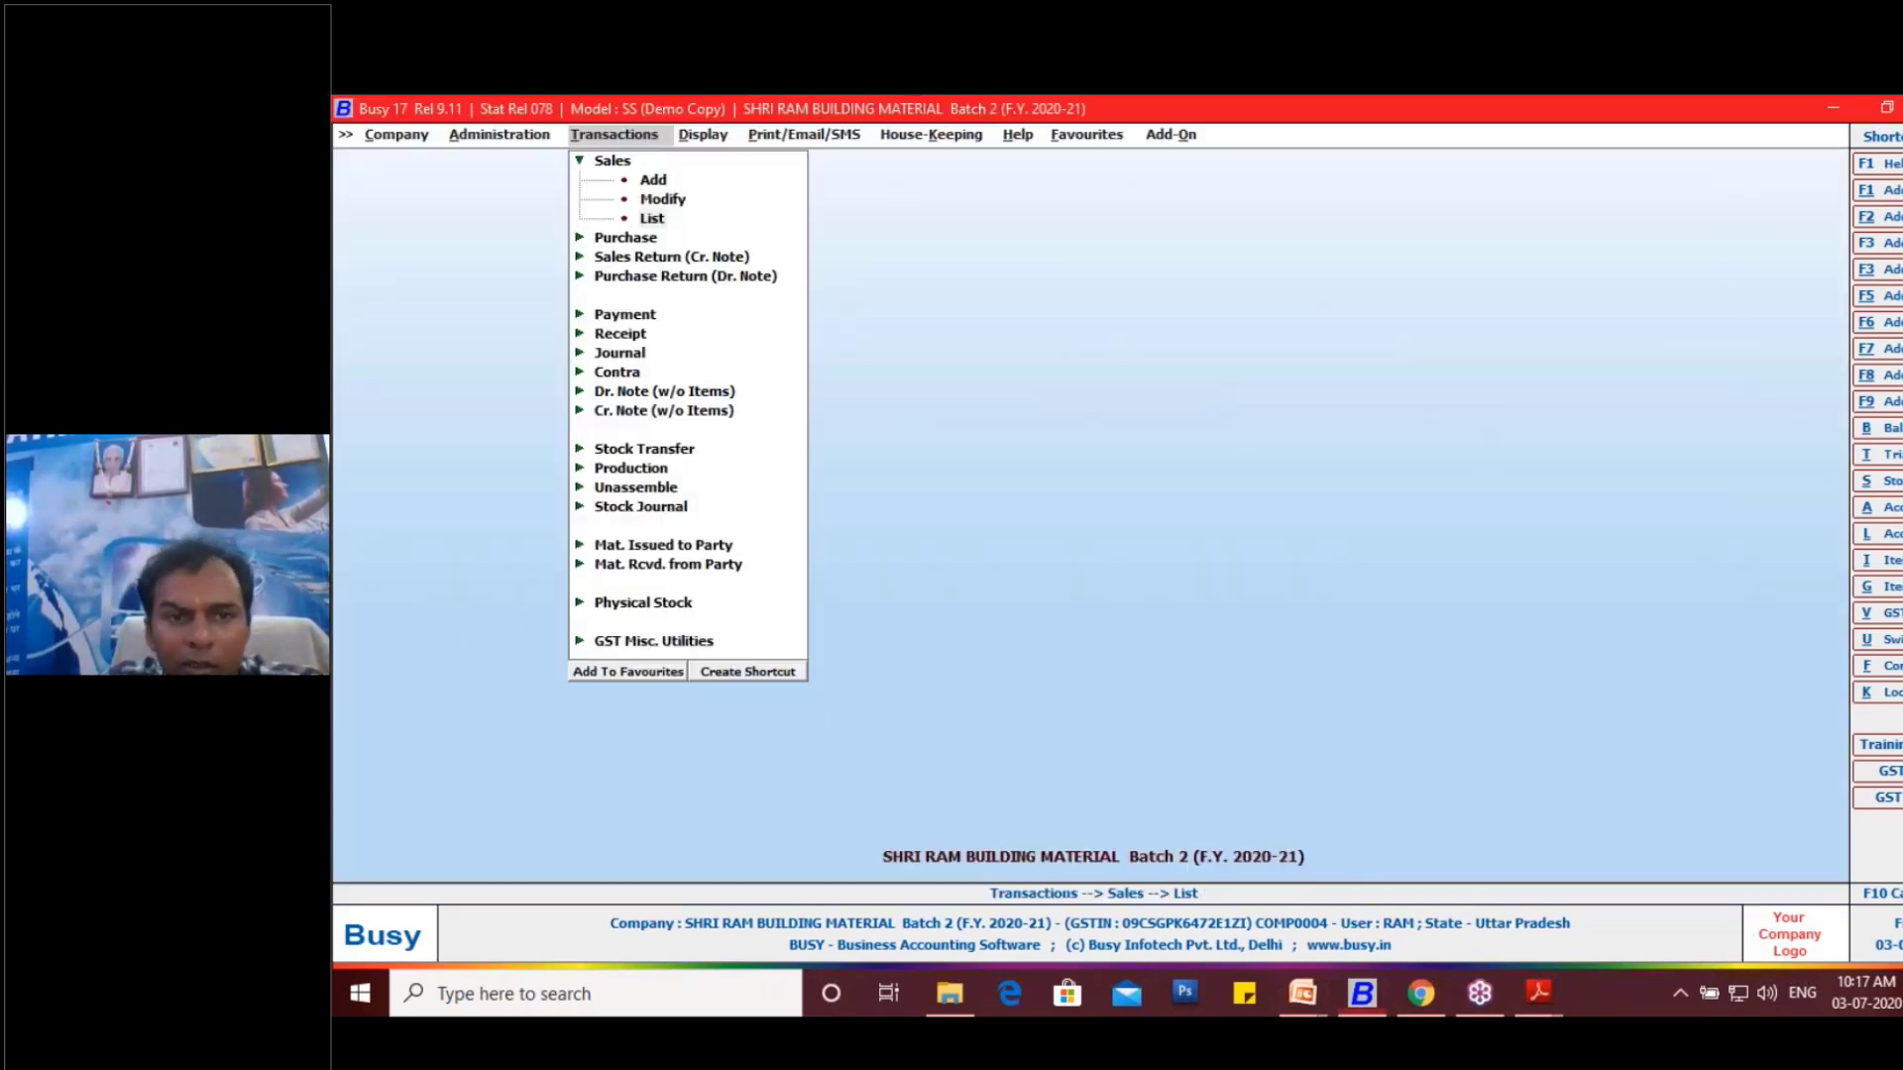
key(Escape)
- Open the B2C sales voucher dated 26-04-2020 for modification, preview its Sales Invoice in STANDARD format, and leave the preview and voucher
key(Up)
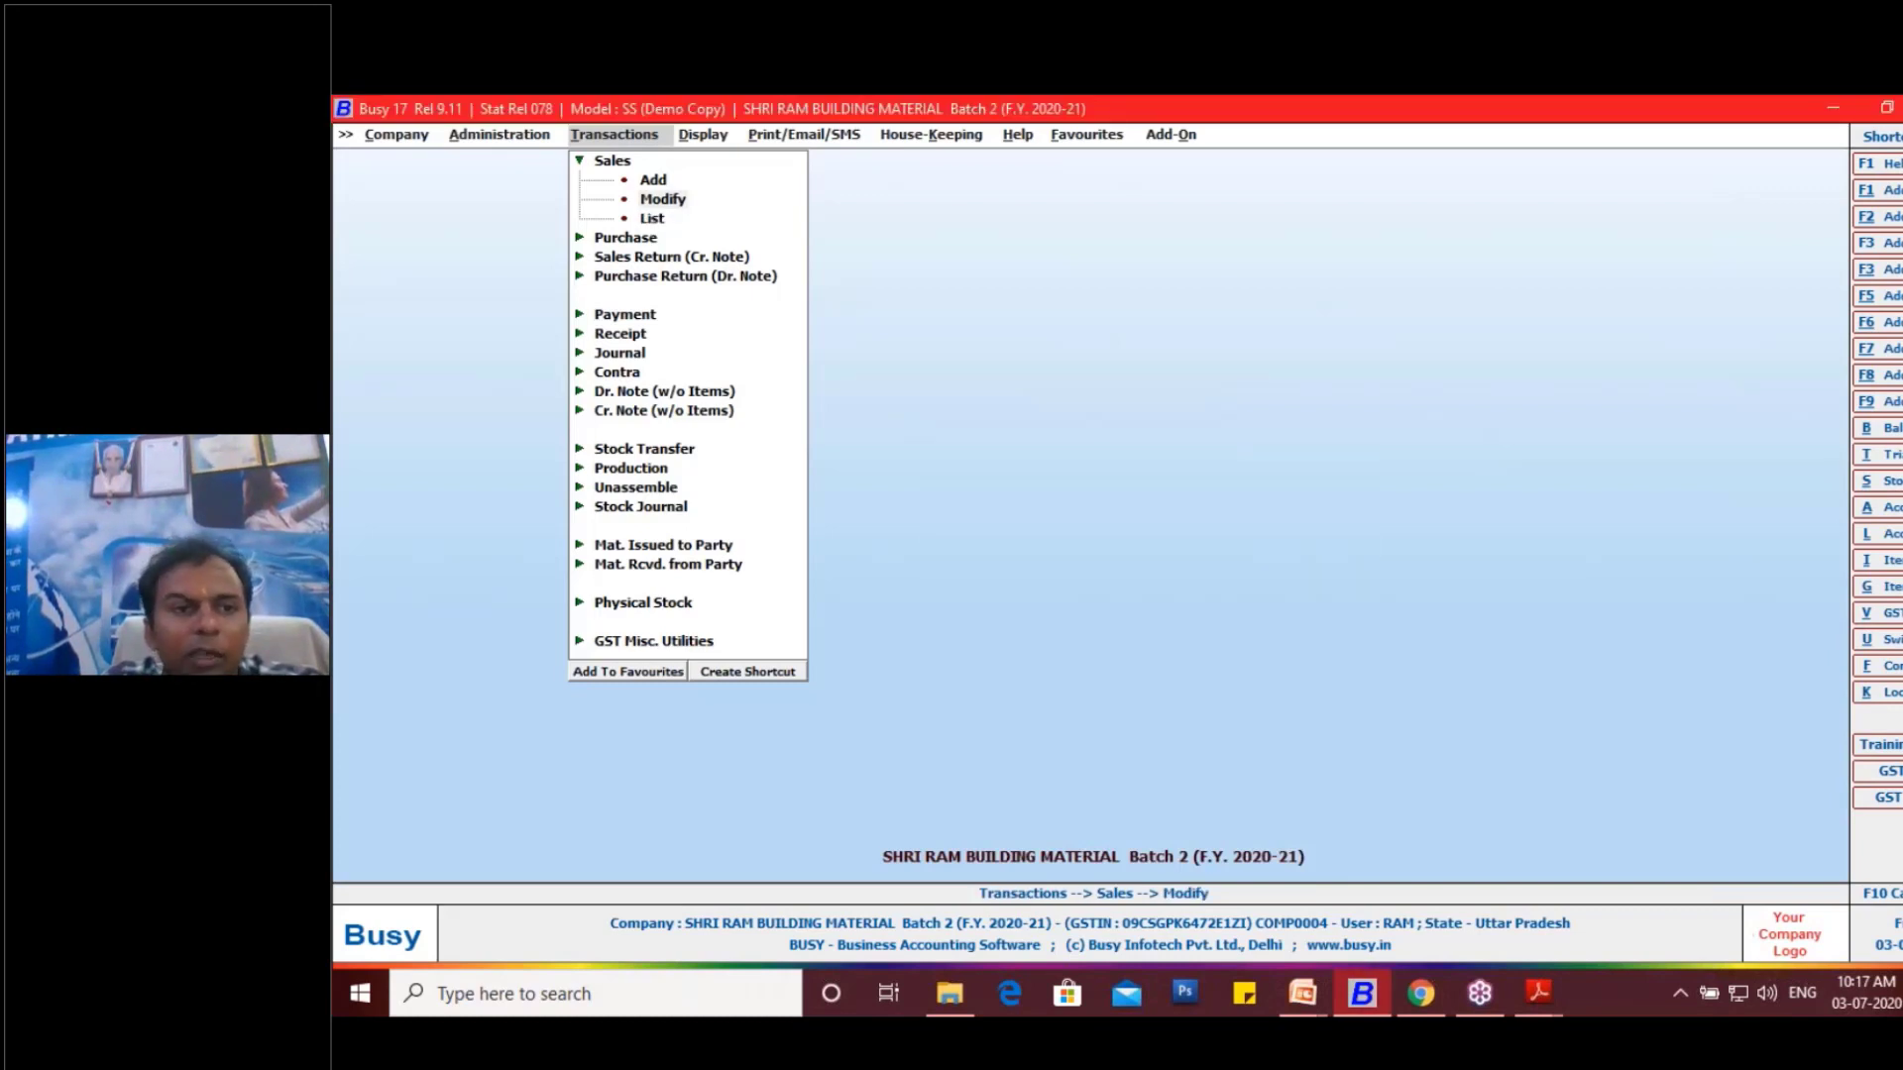
key(Return)
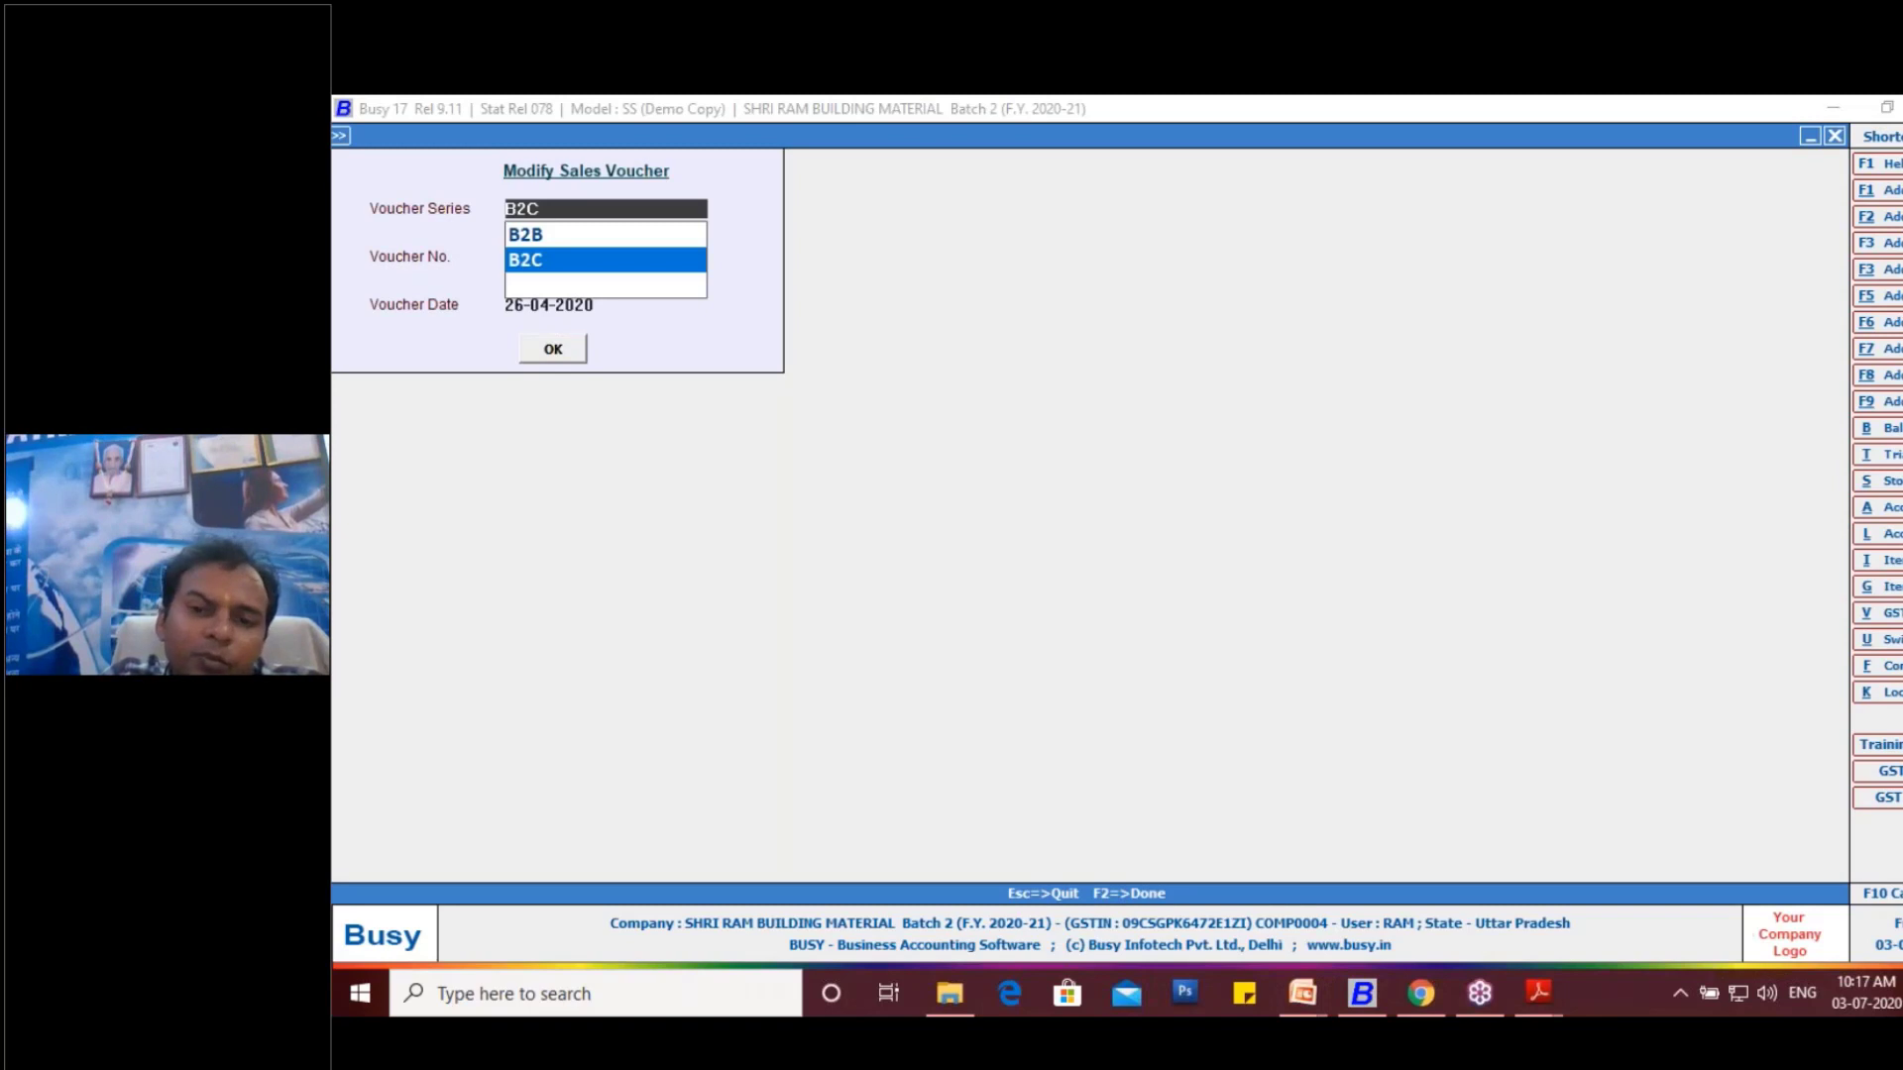
key(Return)
click(1424, 138)
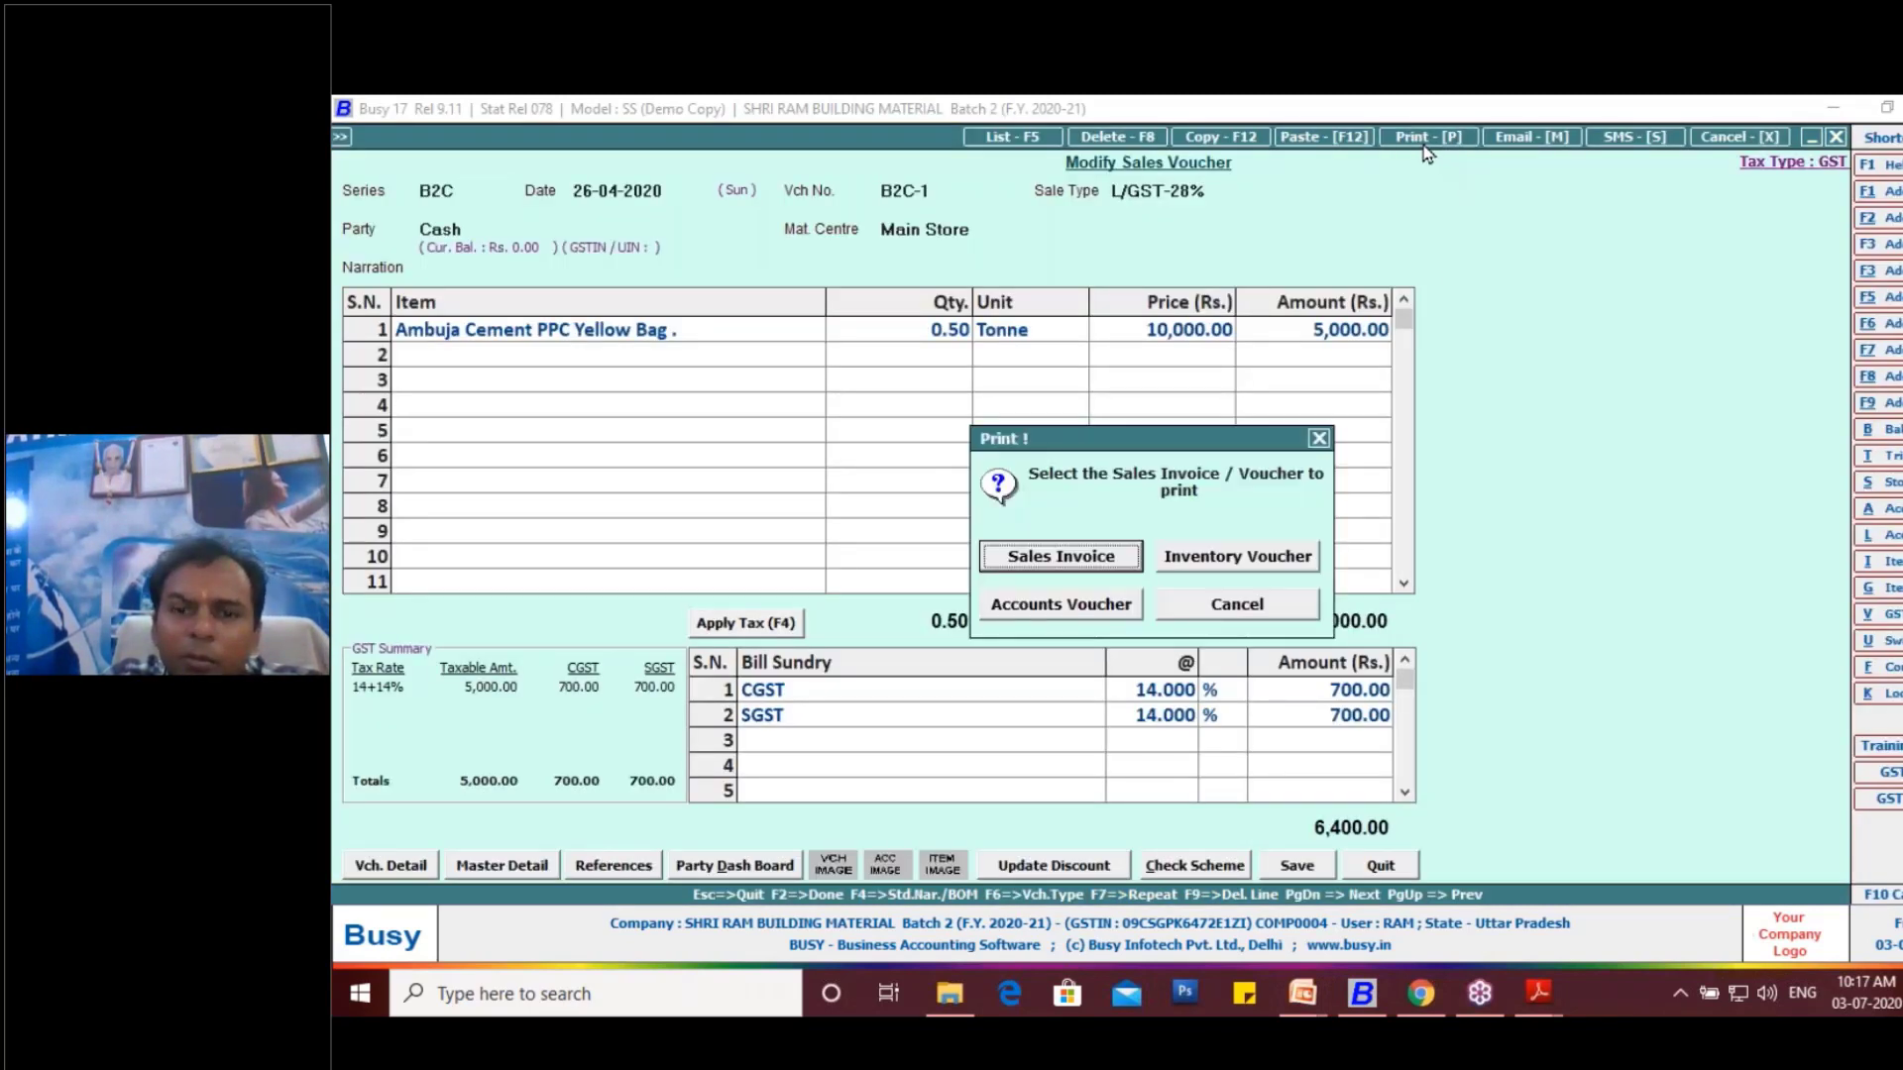
click(1094, 563)
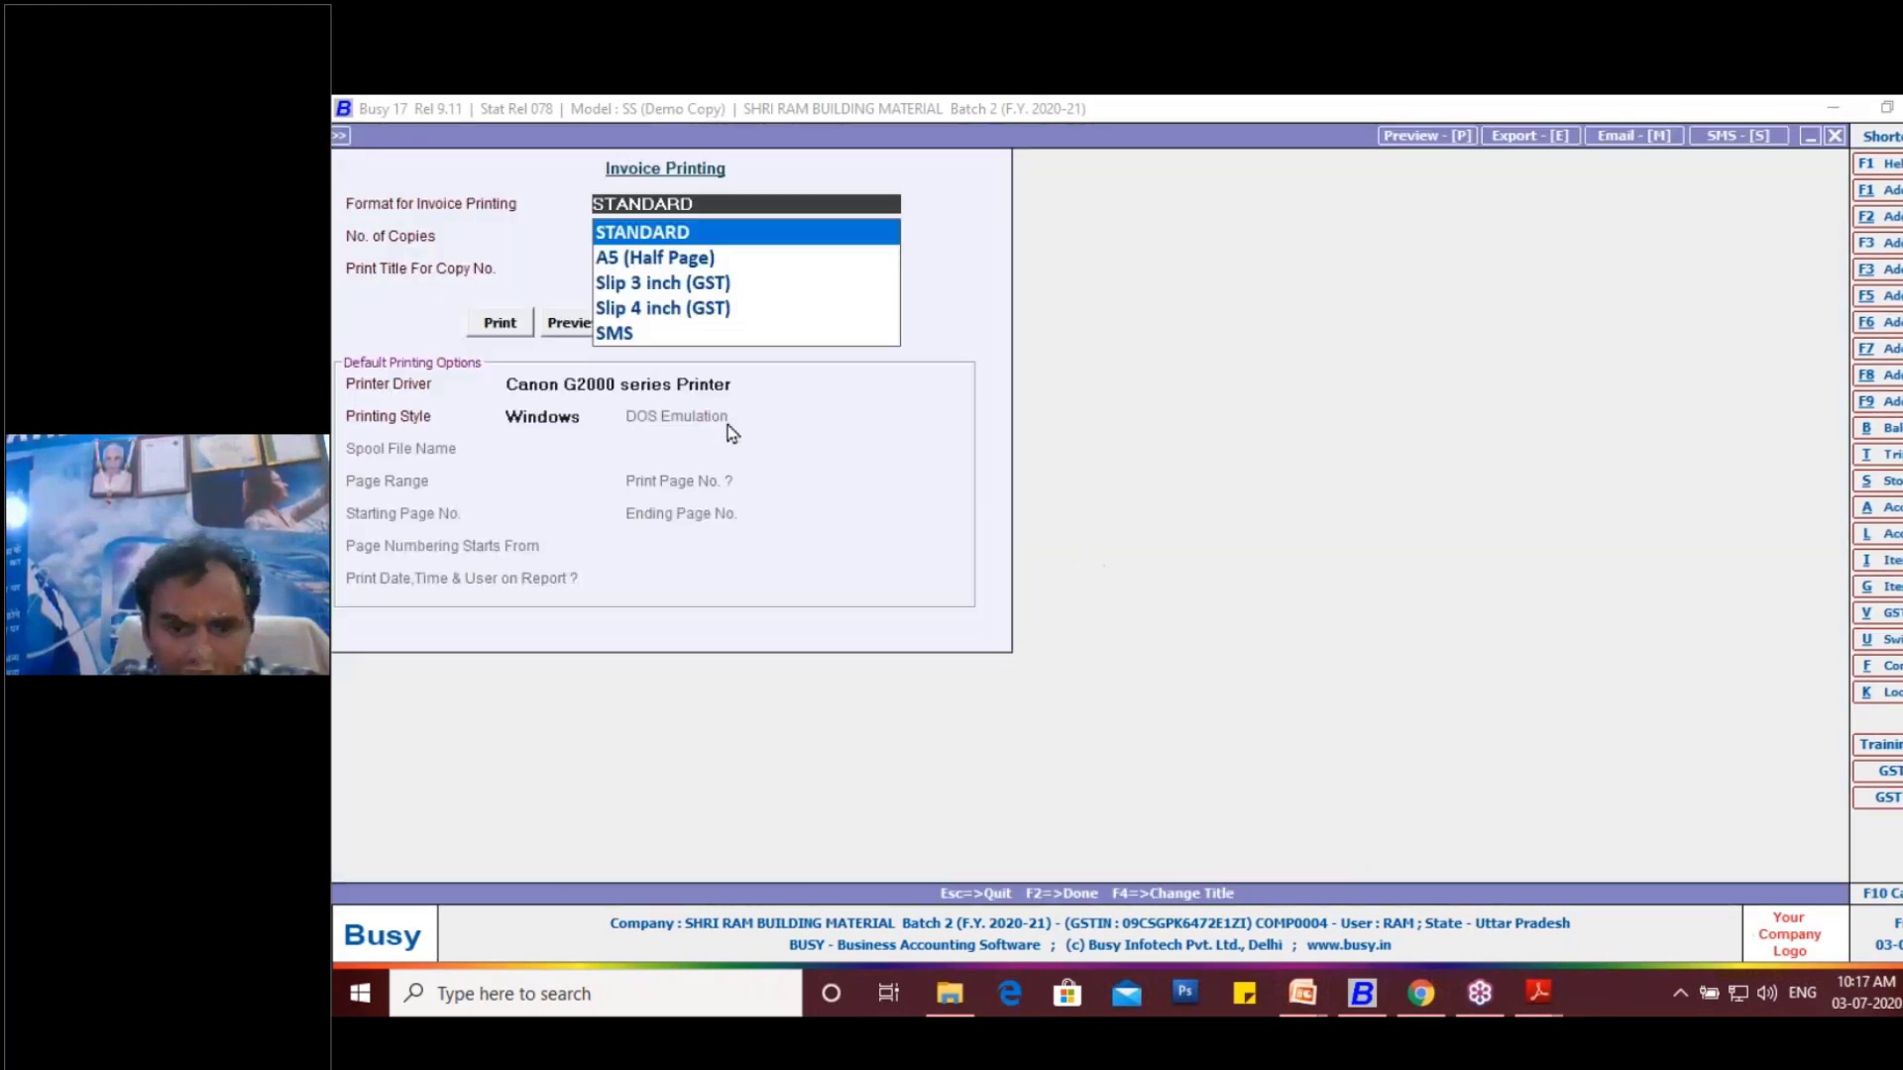
click(578, 327)
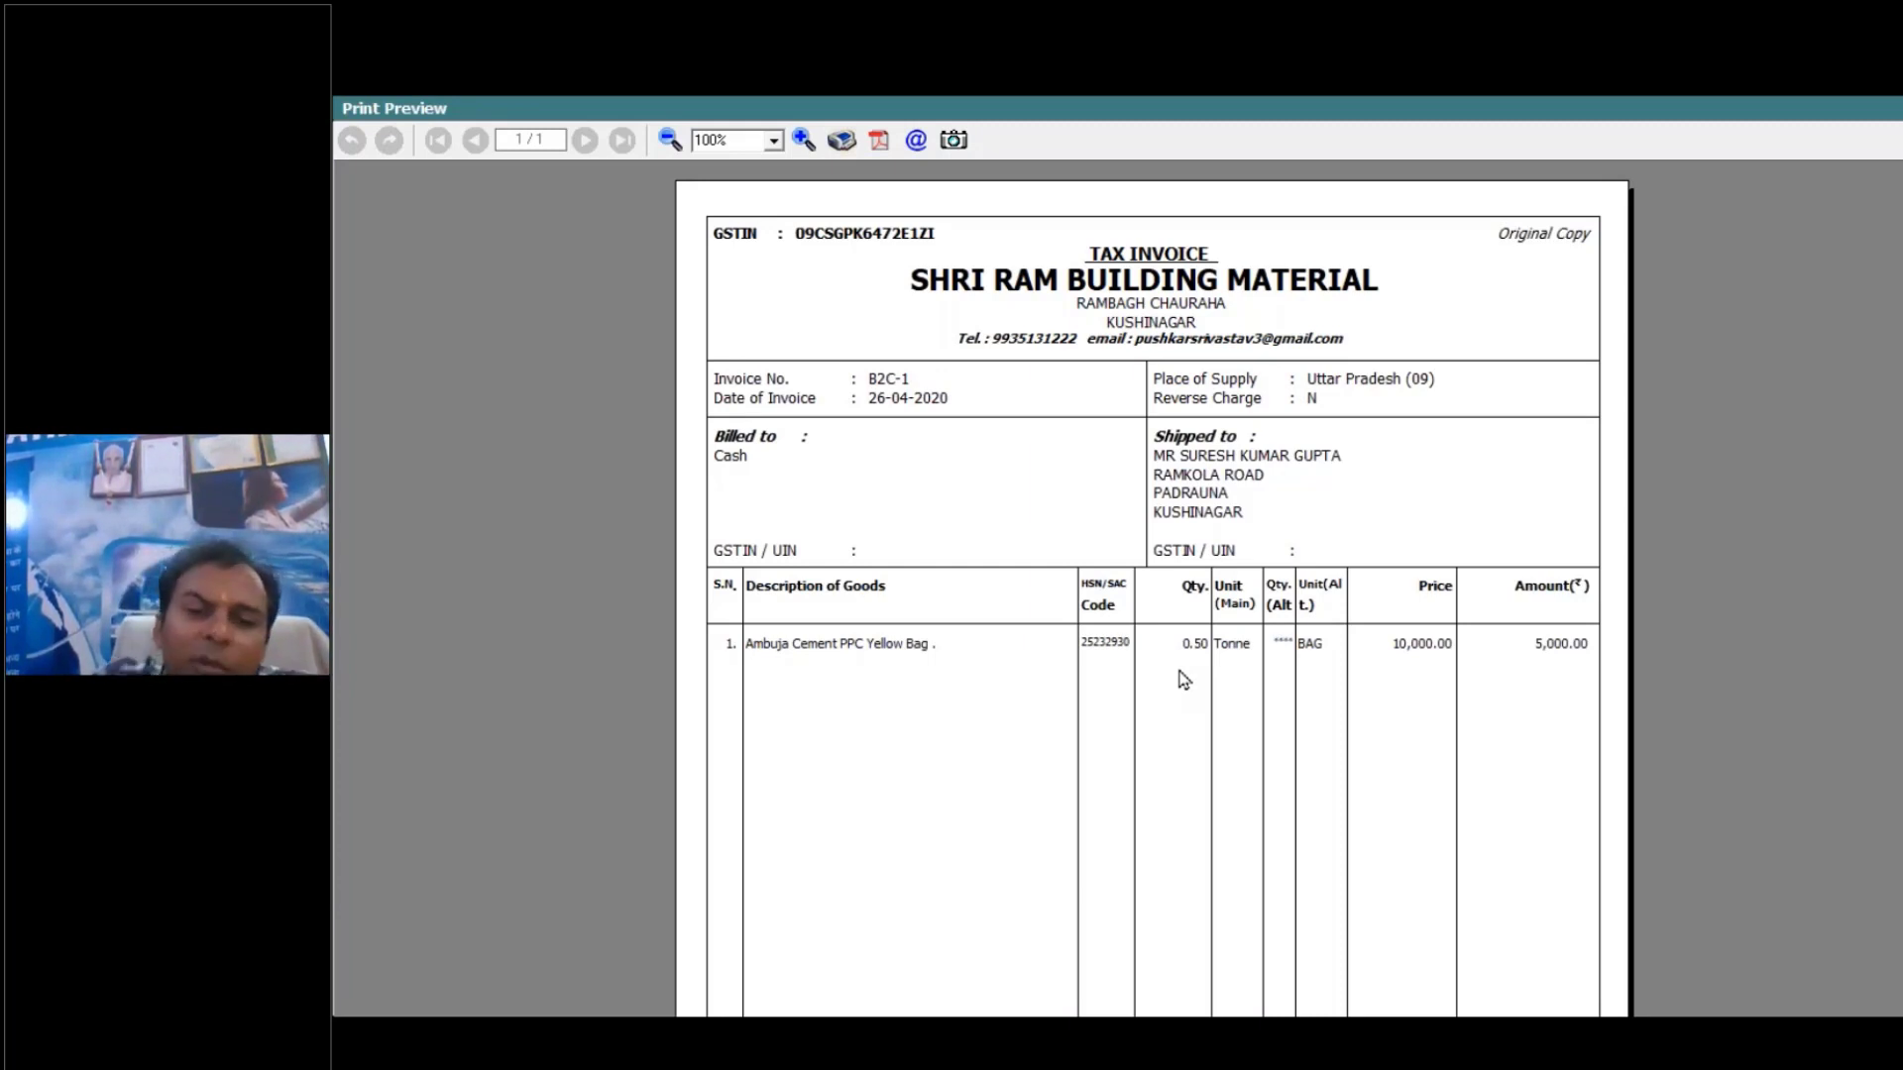
key(Escape)
key(Escape)
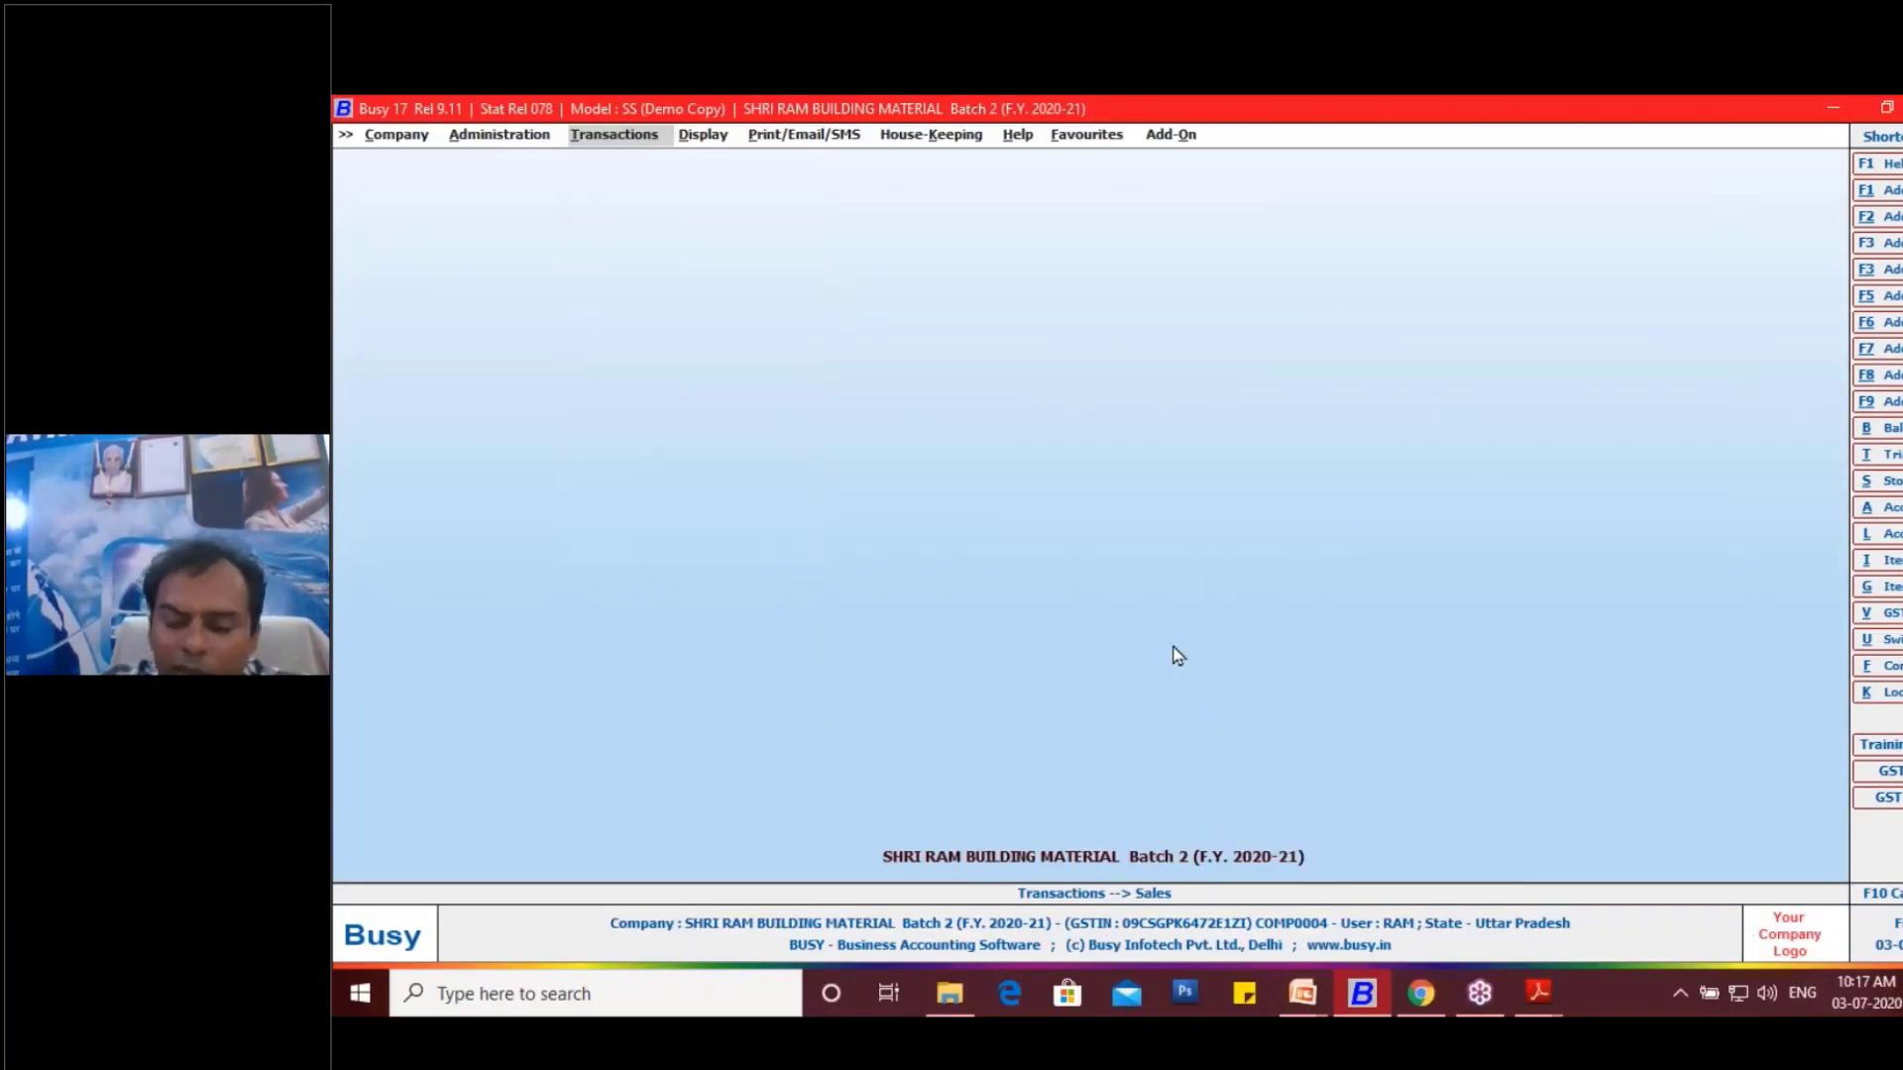
- Return to sales voucher modification and reopen the B2C voucher dated 26-04-2020
key(Down)
key(Return)
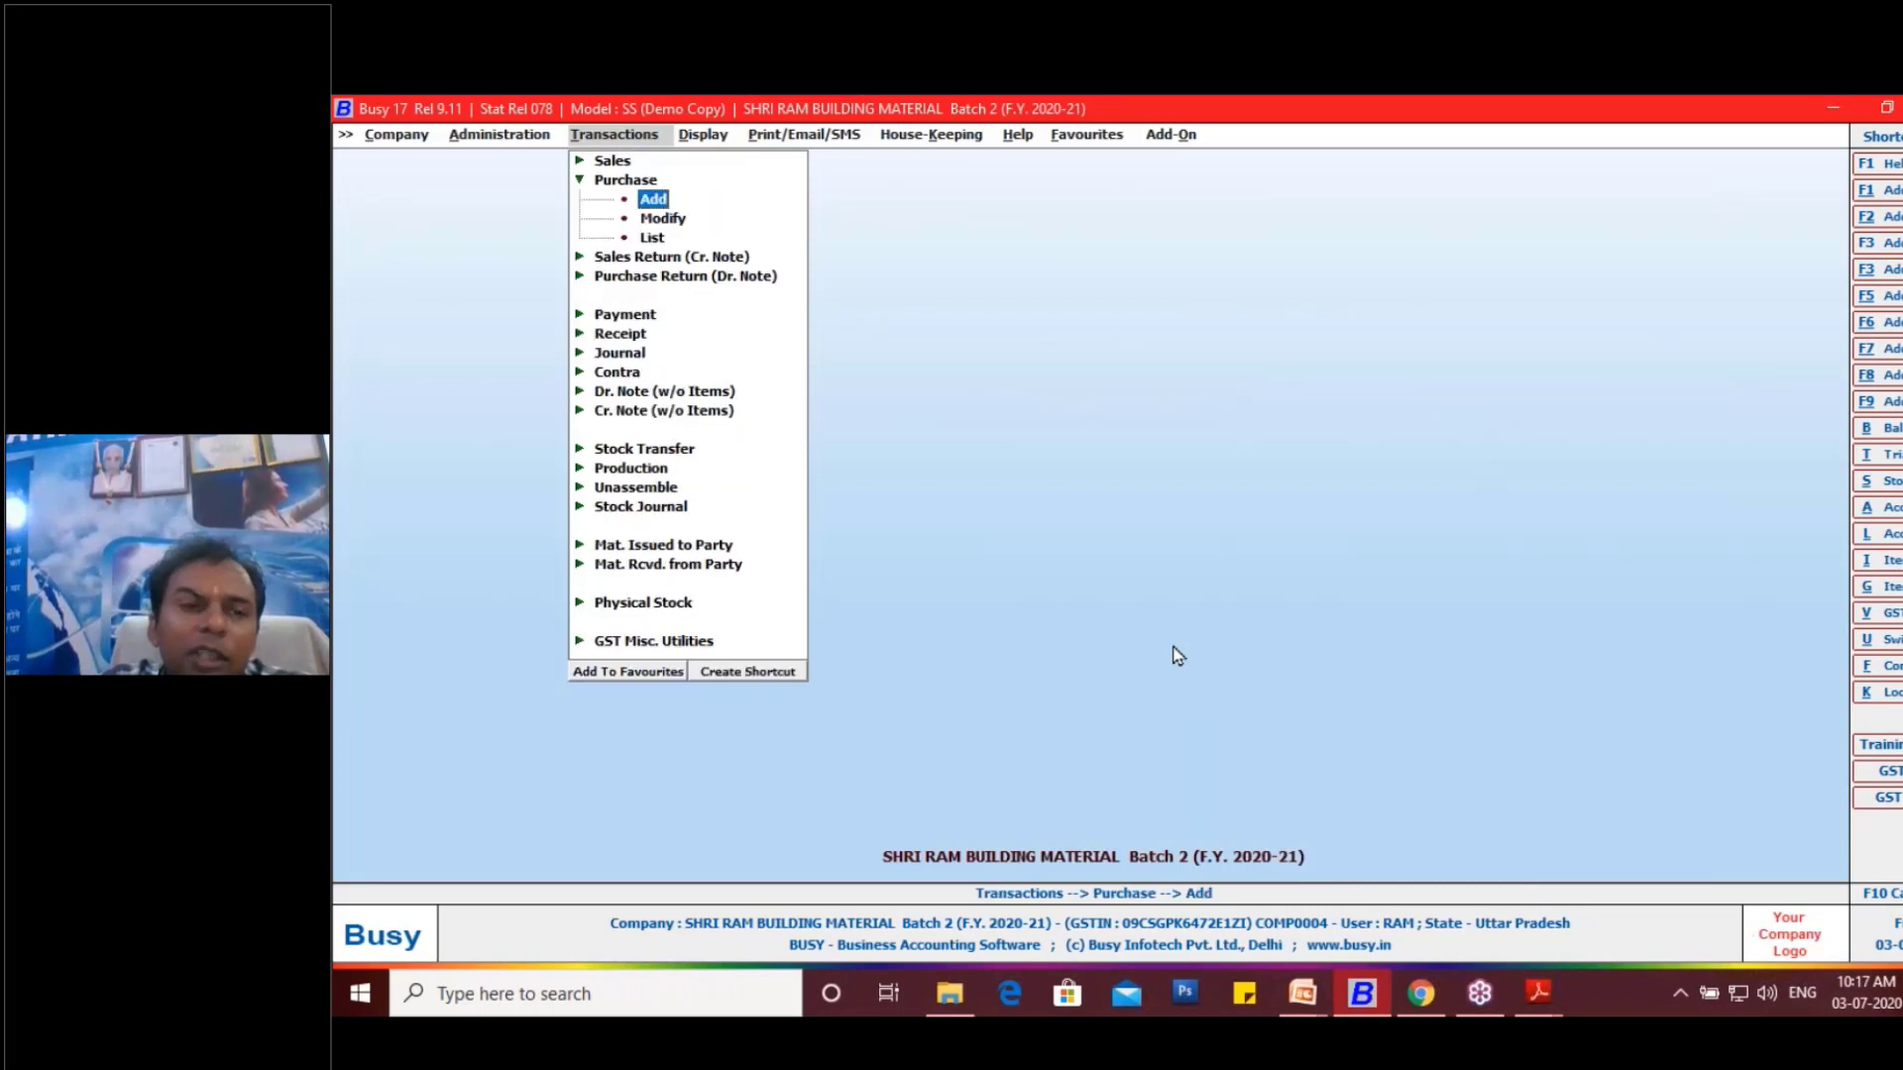
key(Down)
key(Up)
key(Up)
key(Up)
key(Return)
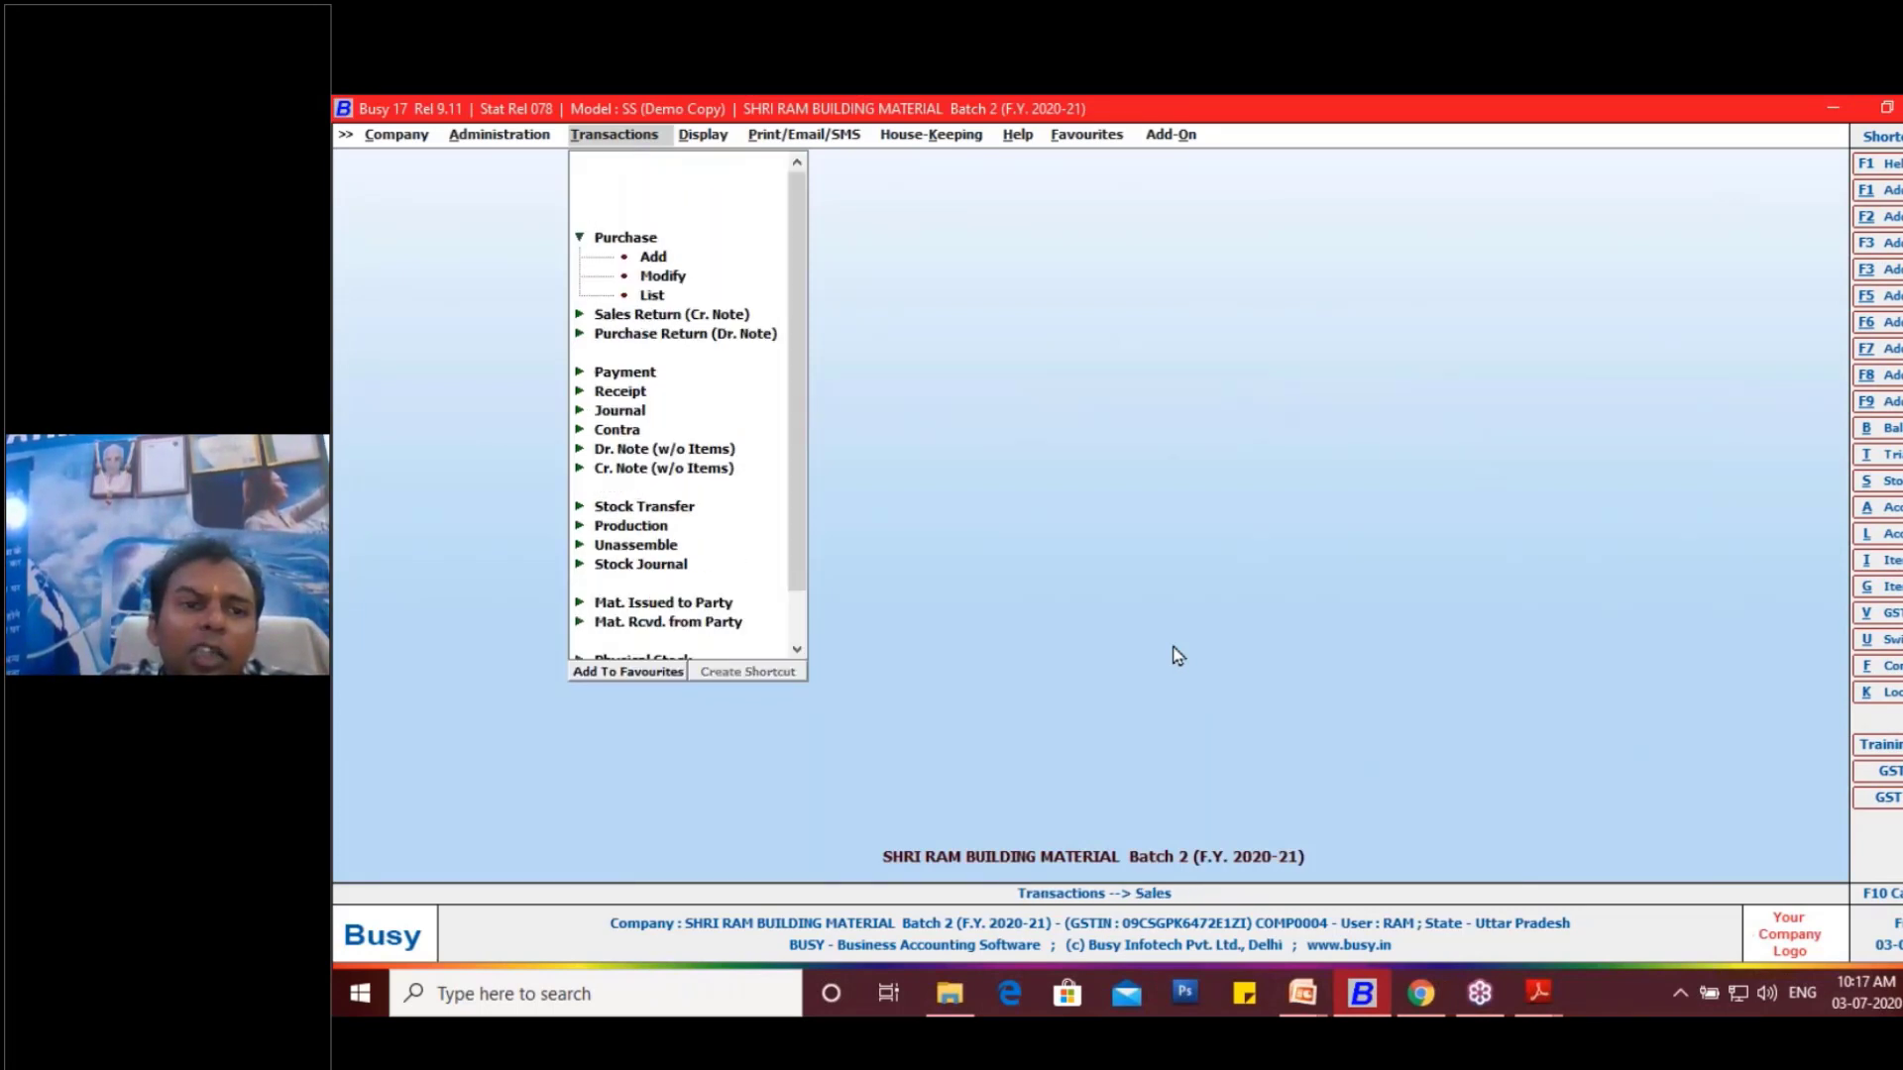
key(Down)
key(Return)
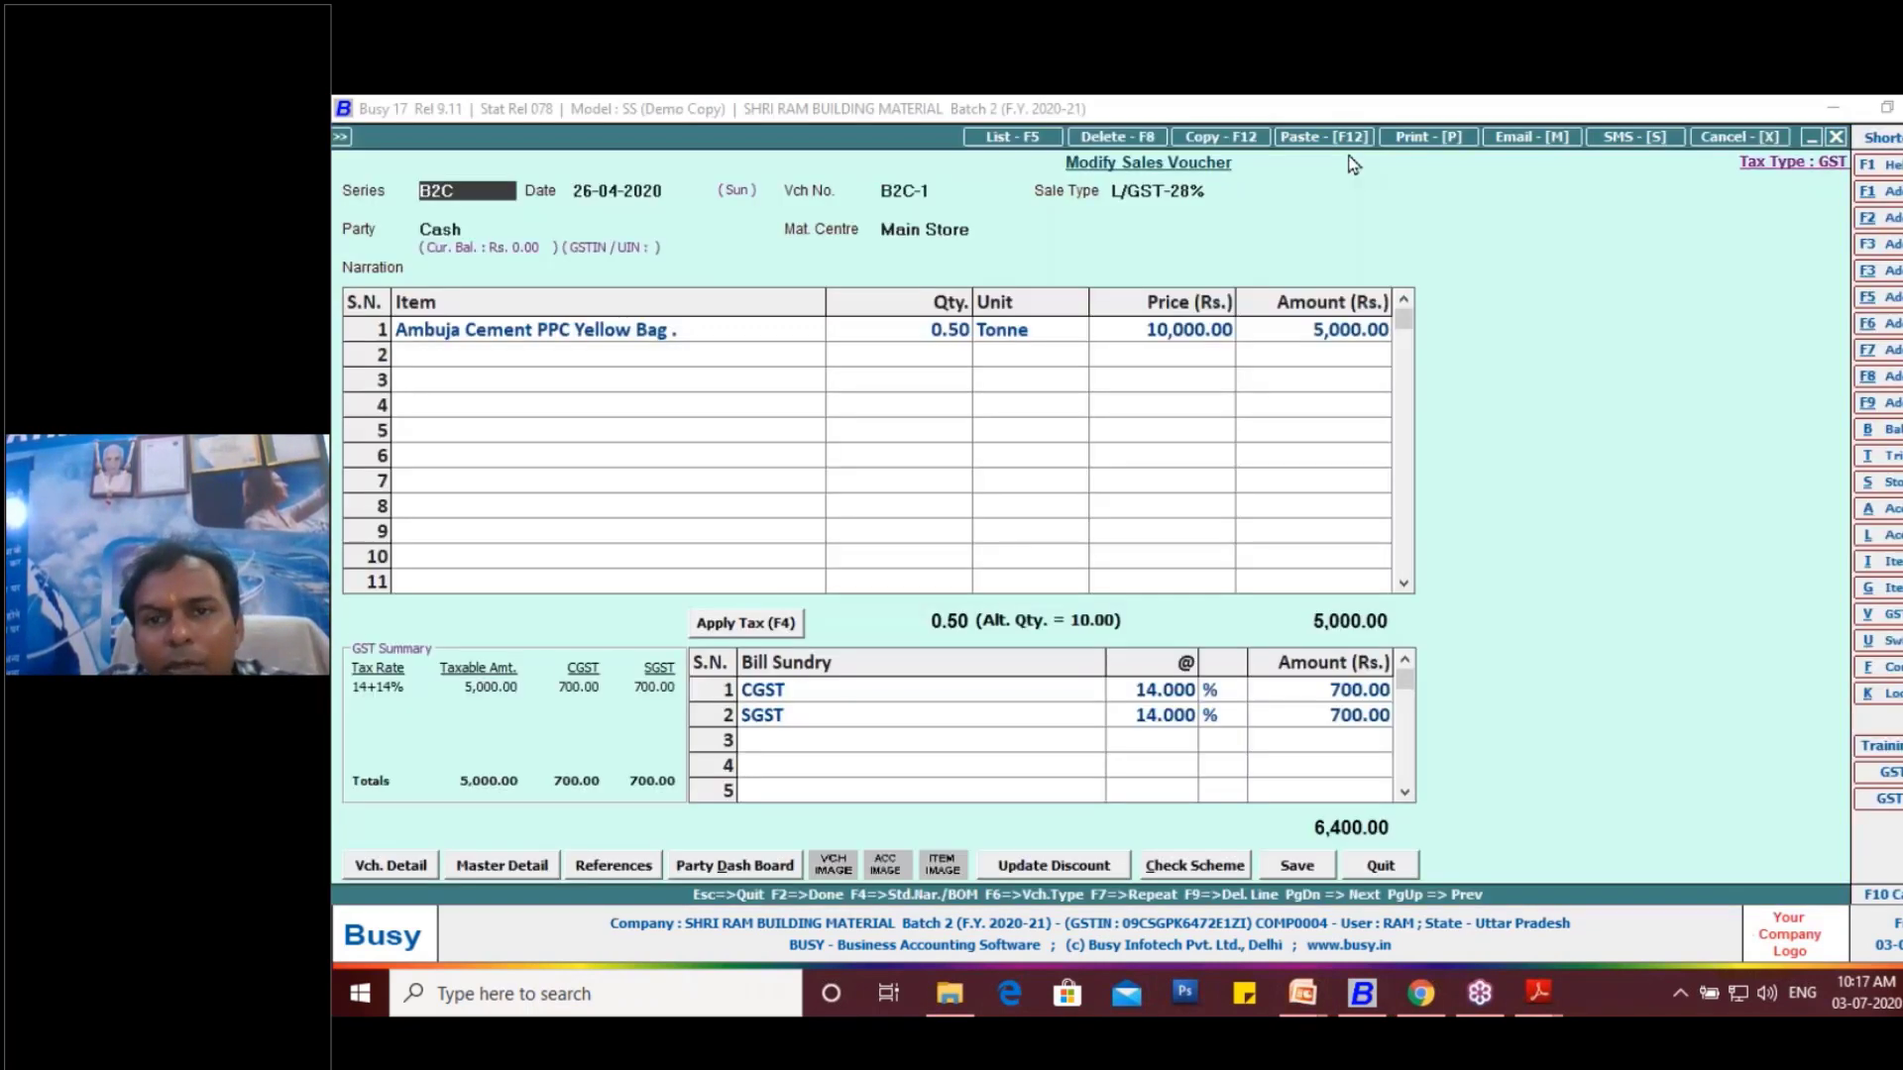
- Preview the reopened voucher's Sales Invoice, examine the main and alternate quantity columns, and close the preview
click(1417, 138)
click(1090, 558)
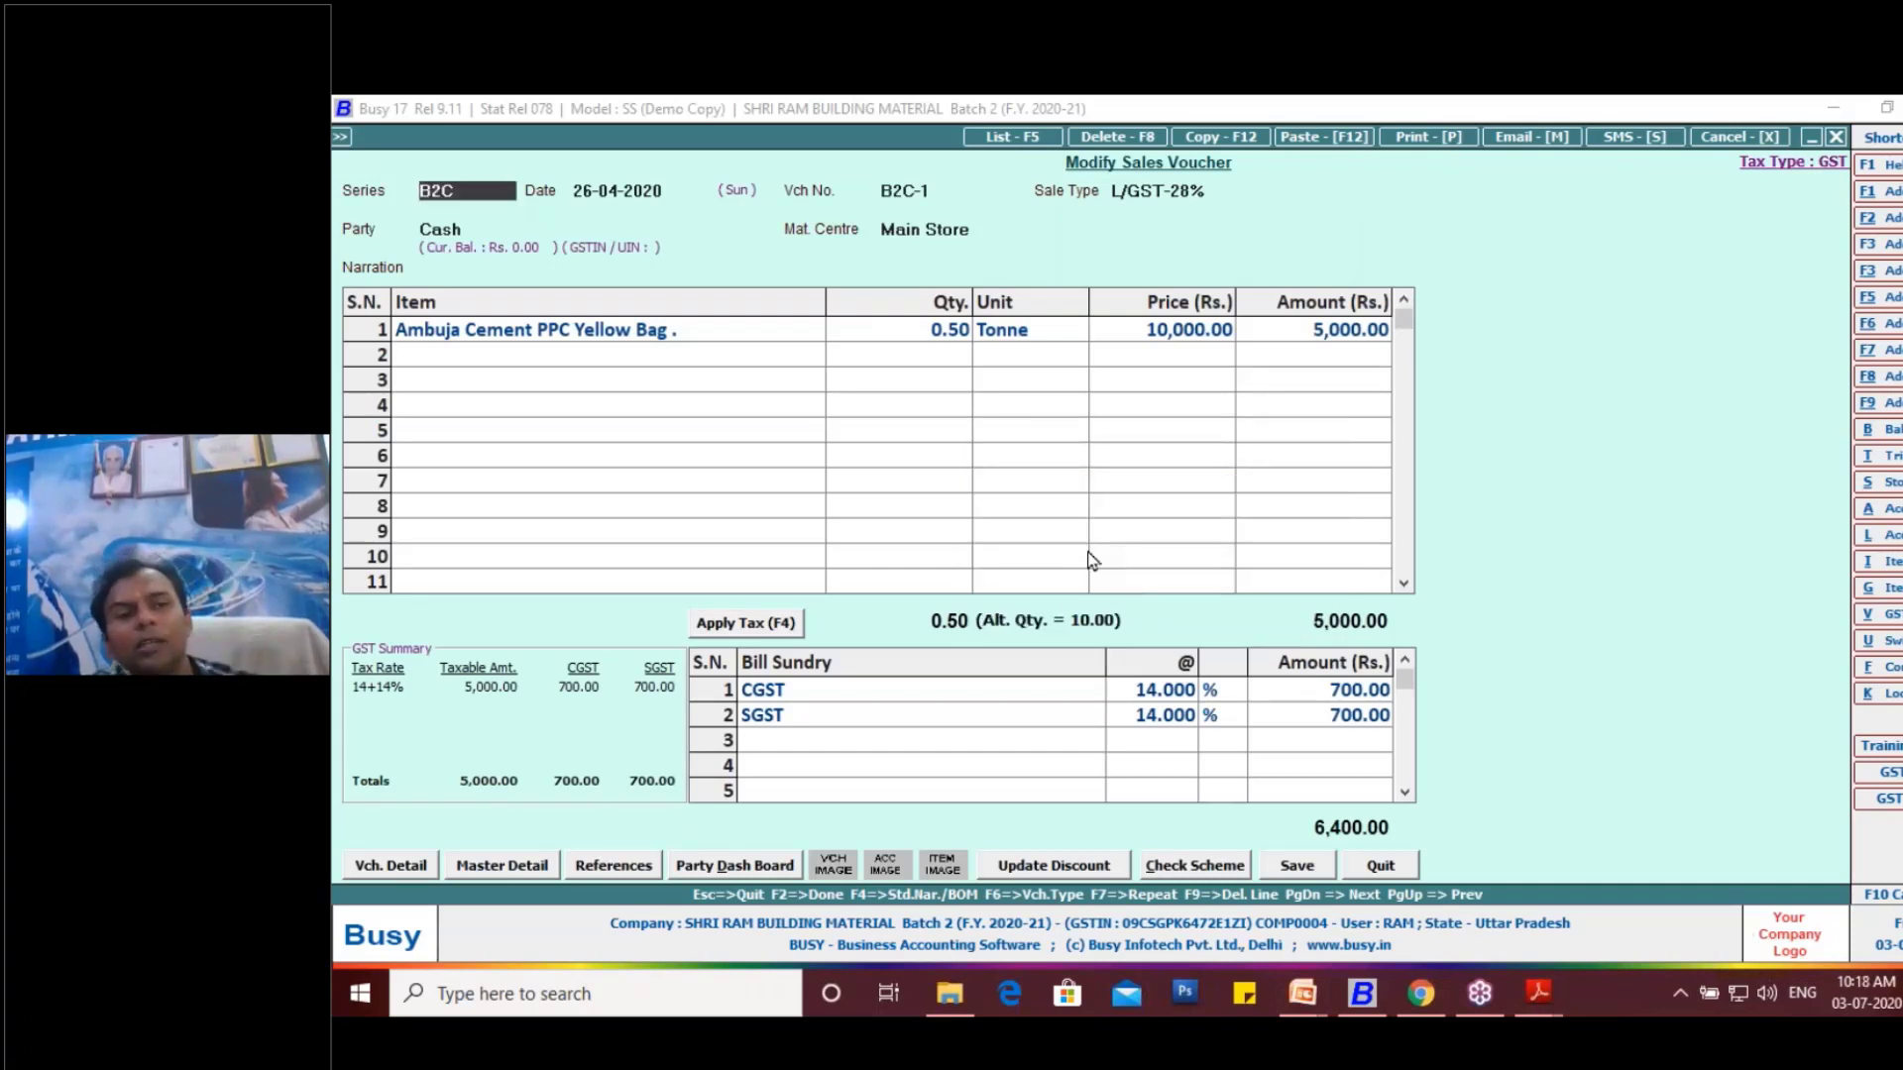
click(563, 333)
click(575, 323)
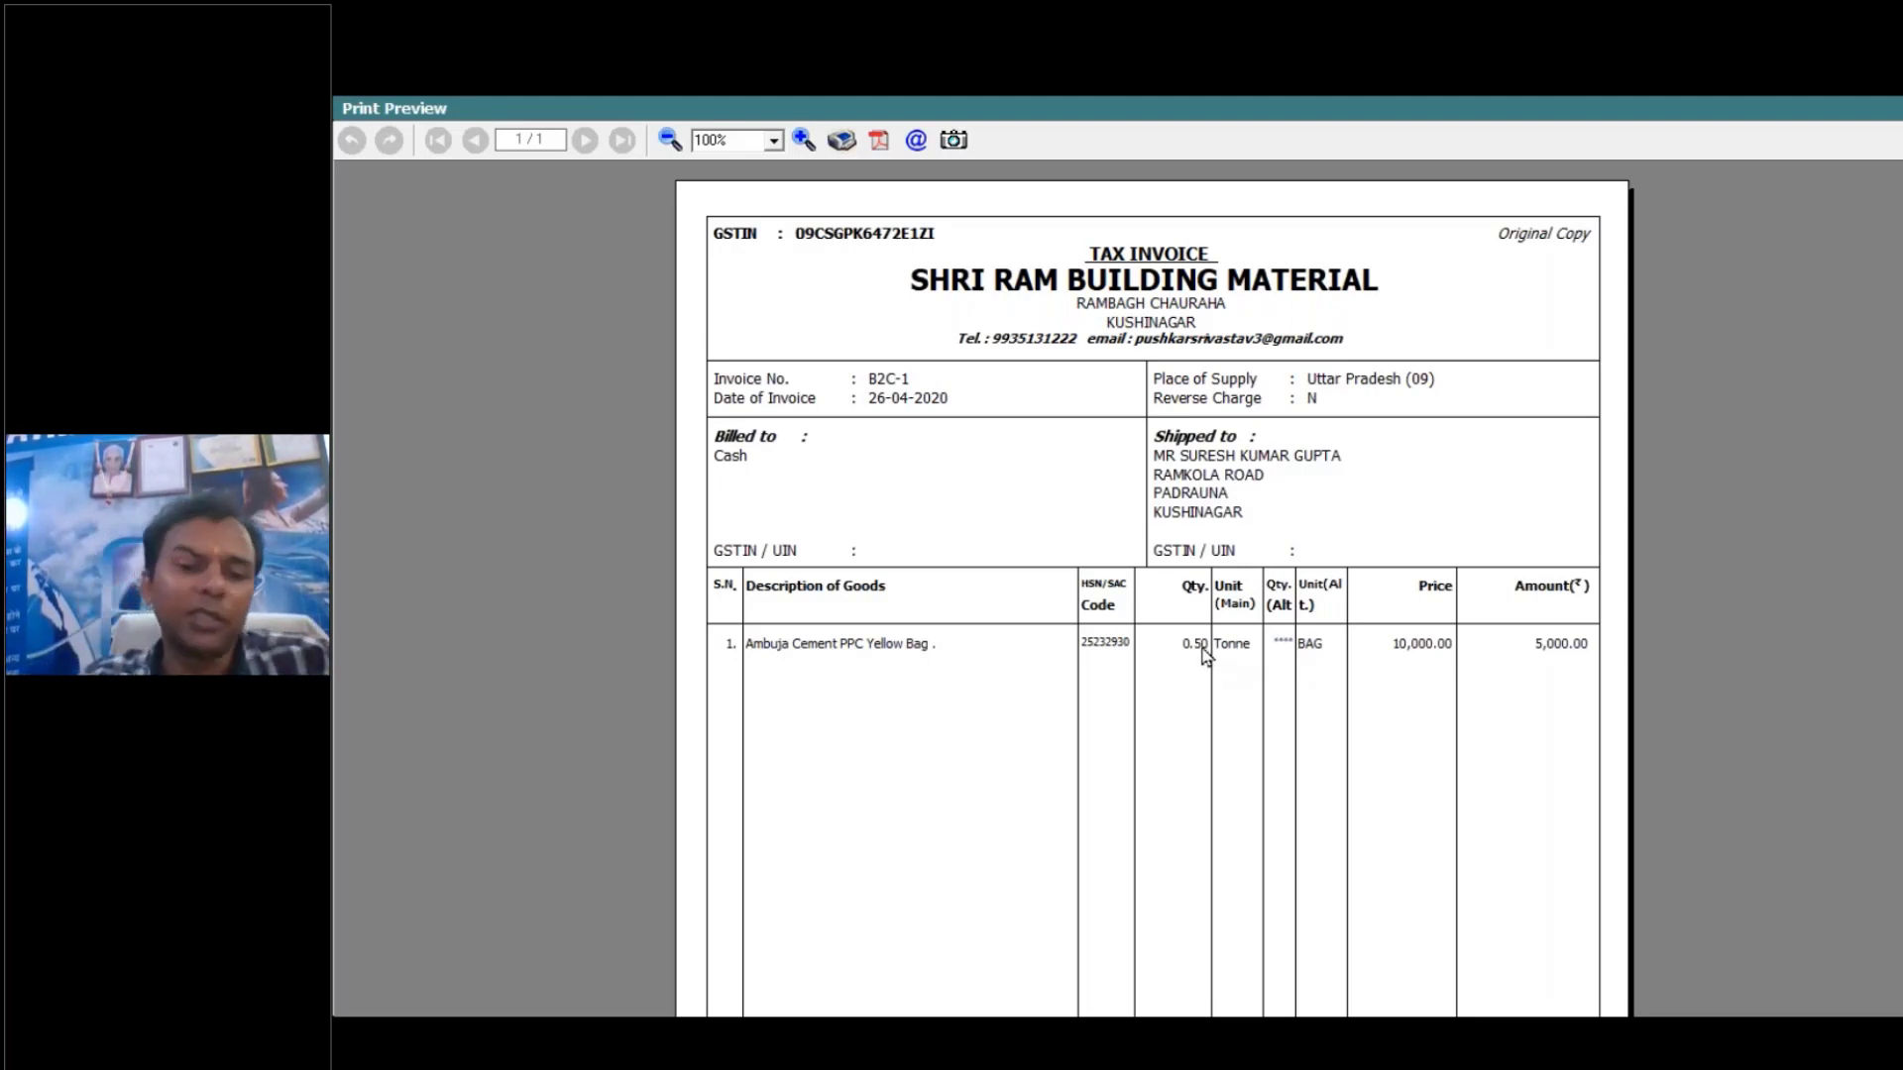
key(Escape)
key(Escape)
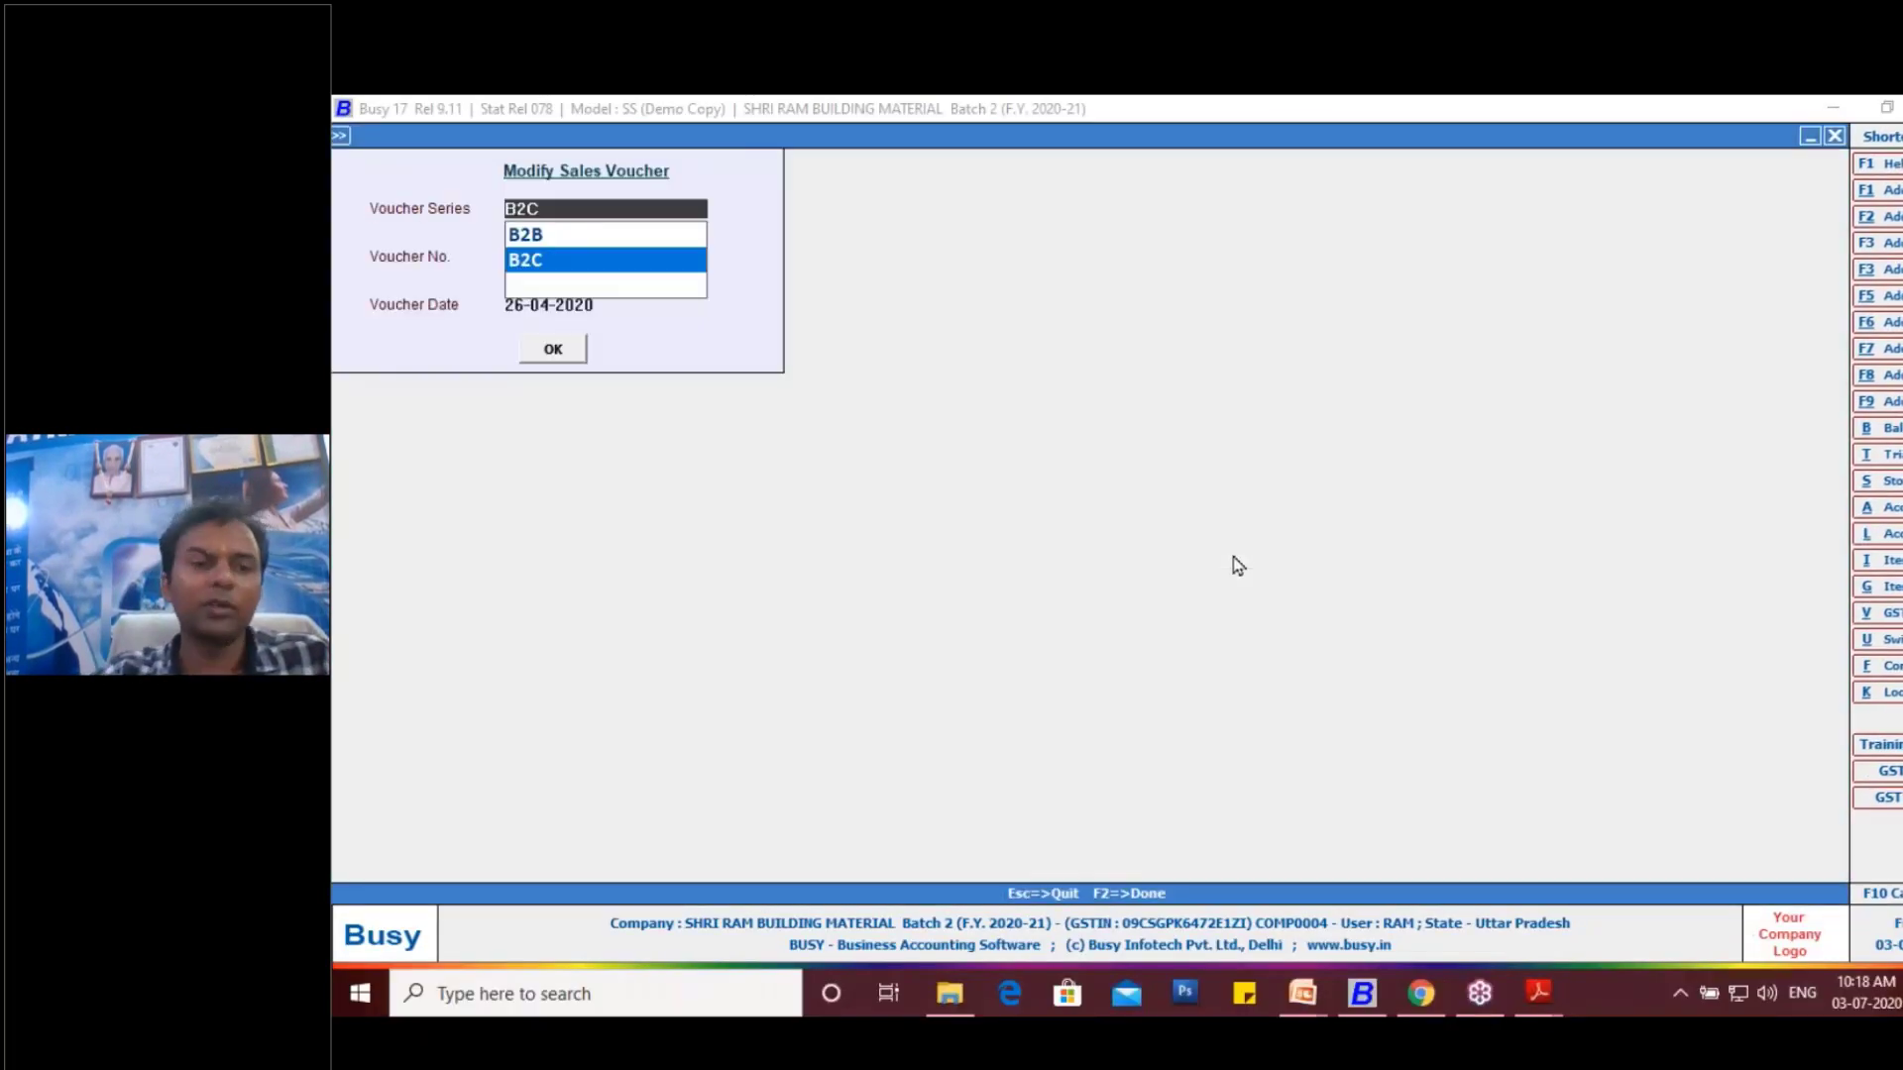
- Open the self-configured body columns of the Sales Invoice under standard invoice/document printing configuration
key(alt+f)
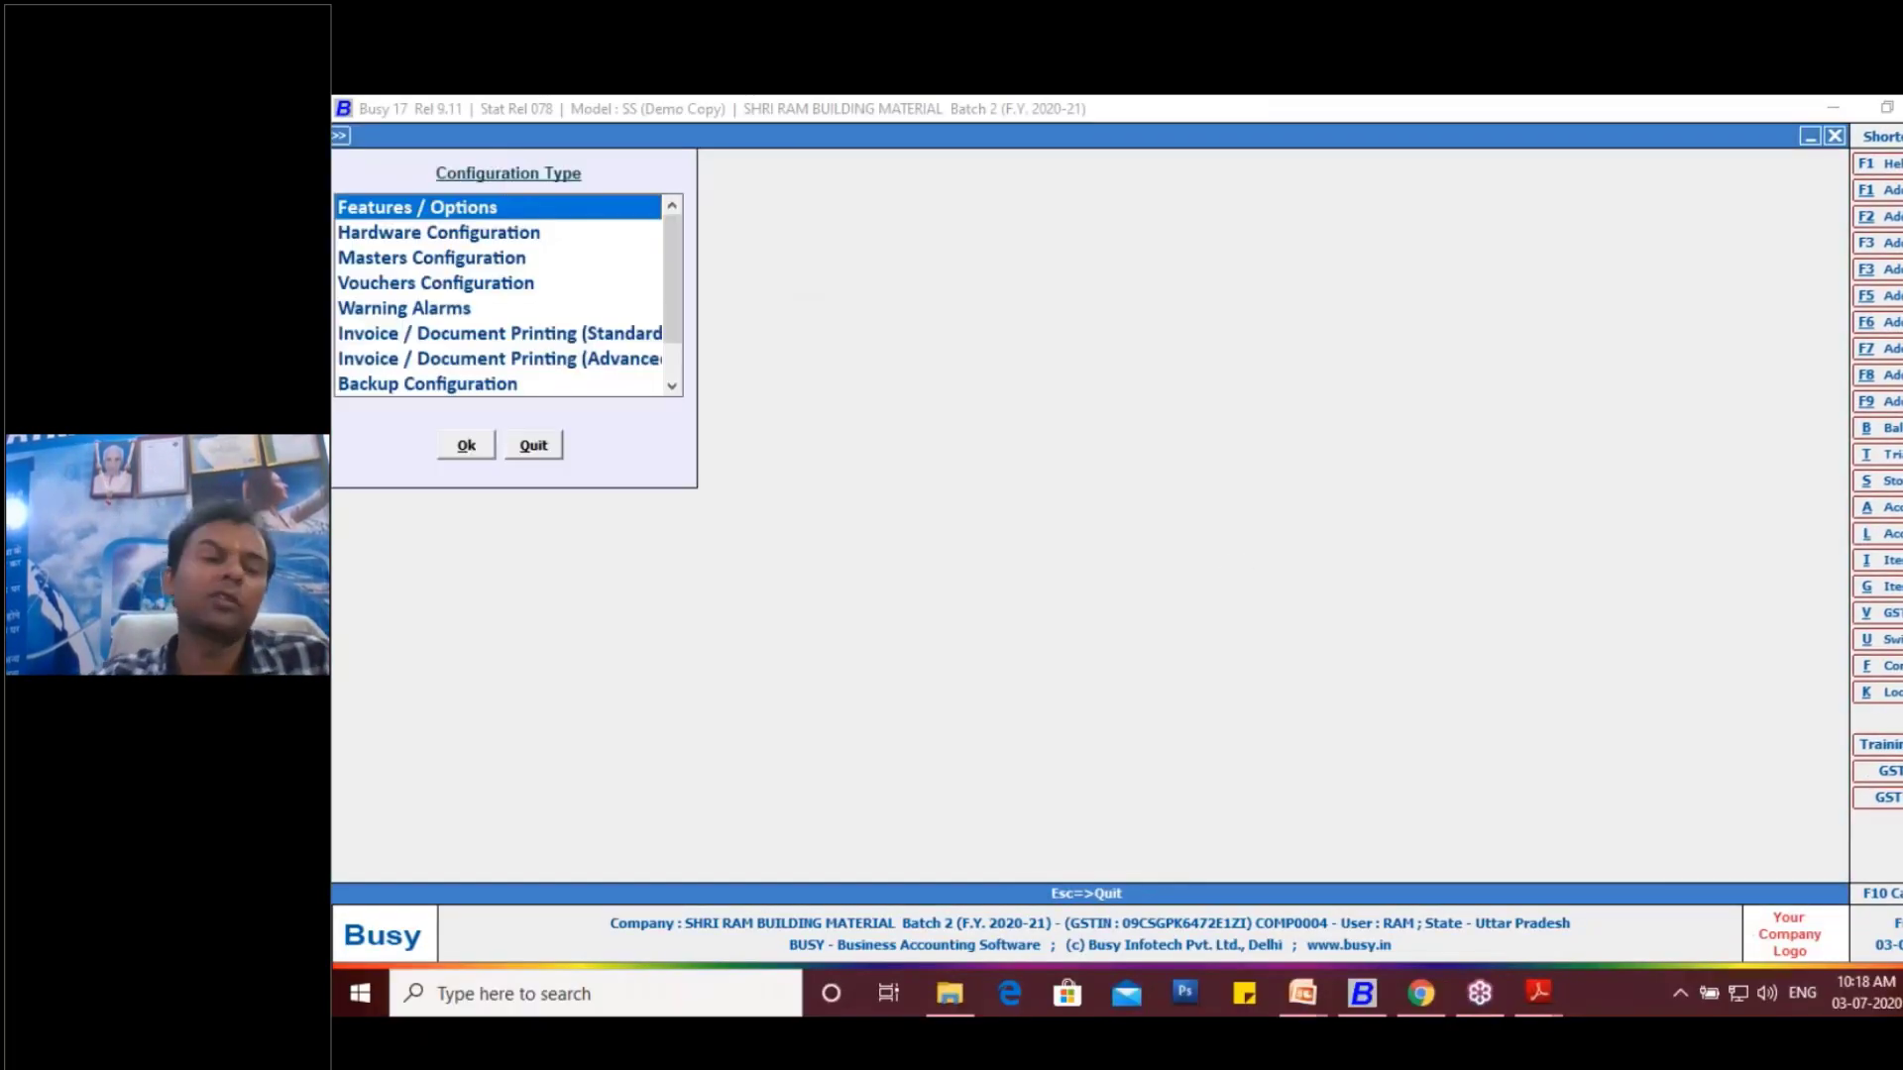
double_click(617, 340)
double_click(458, 238)
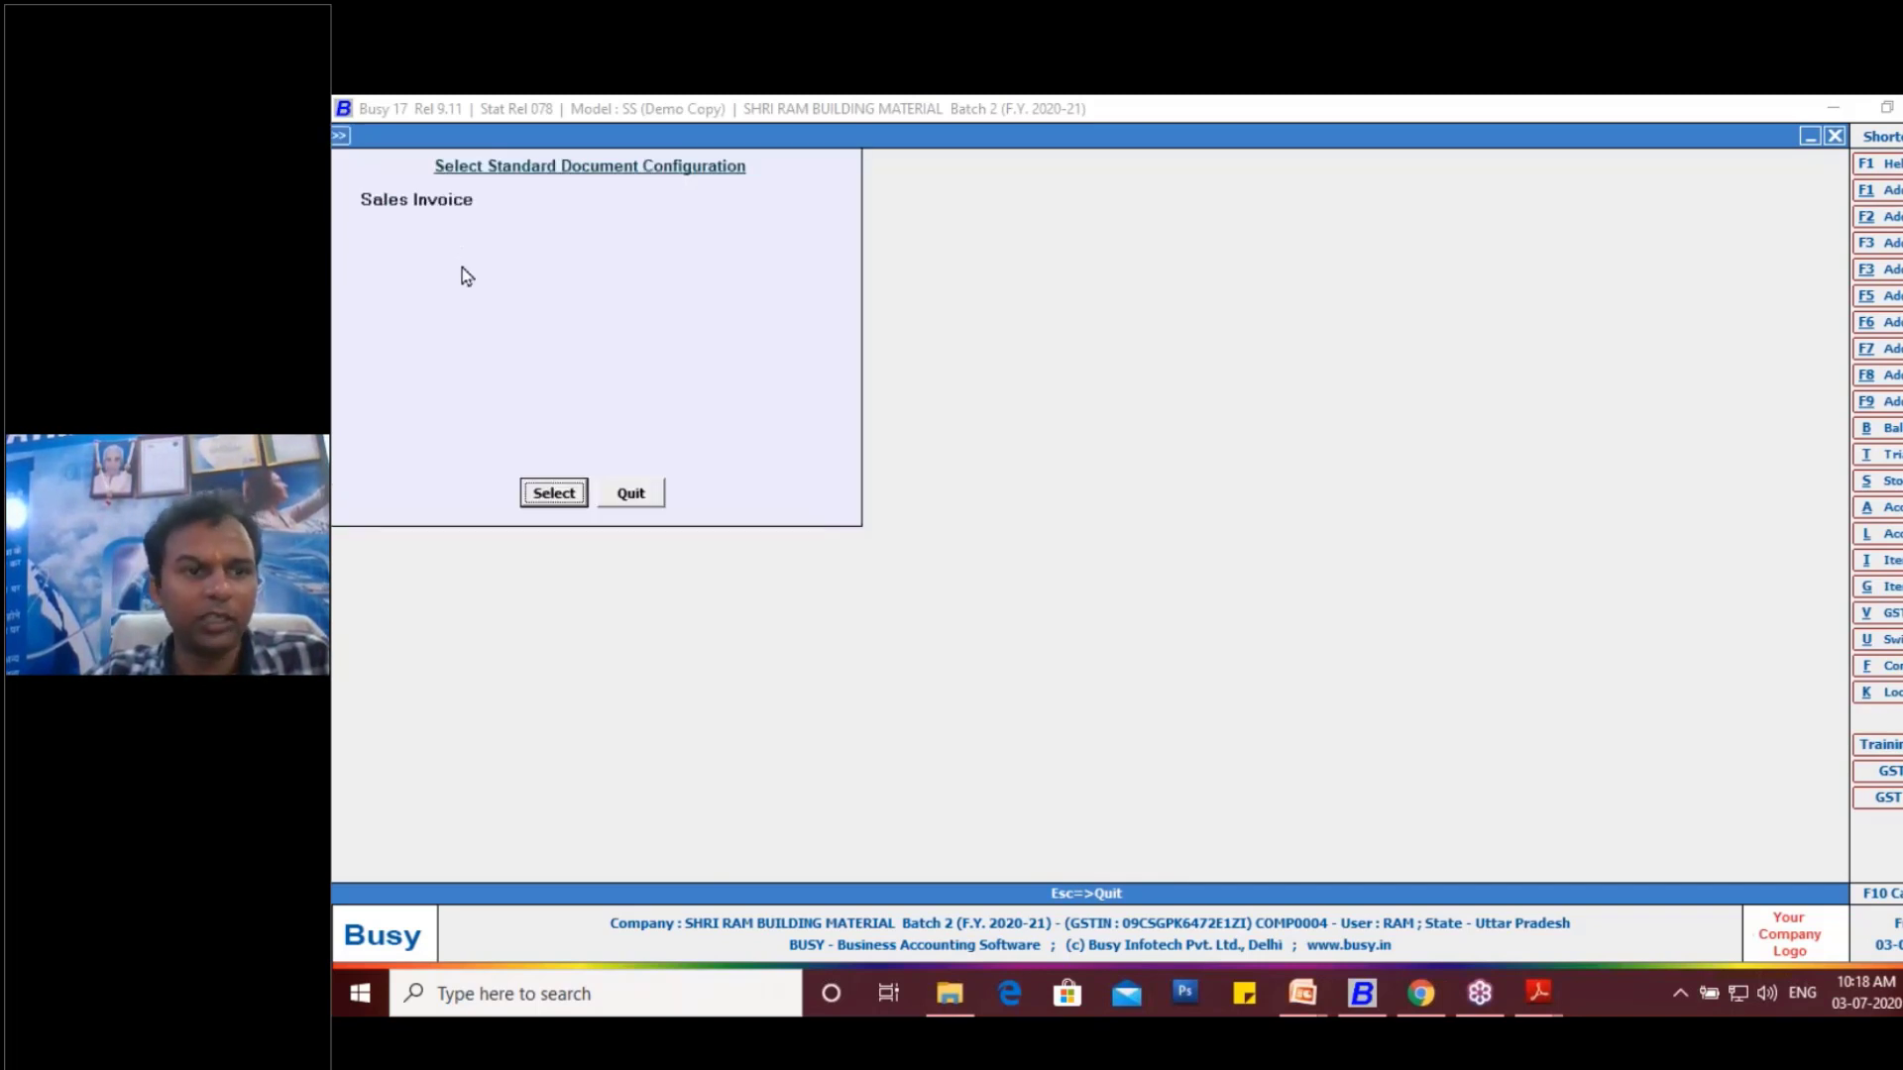
click(545, 501)
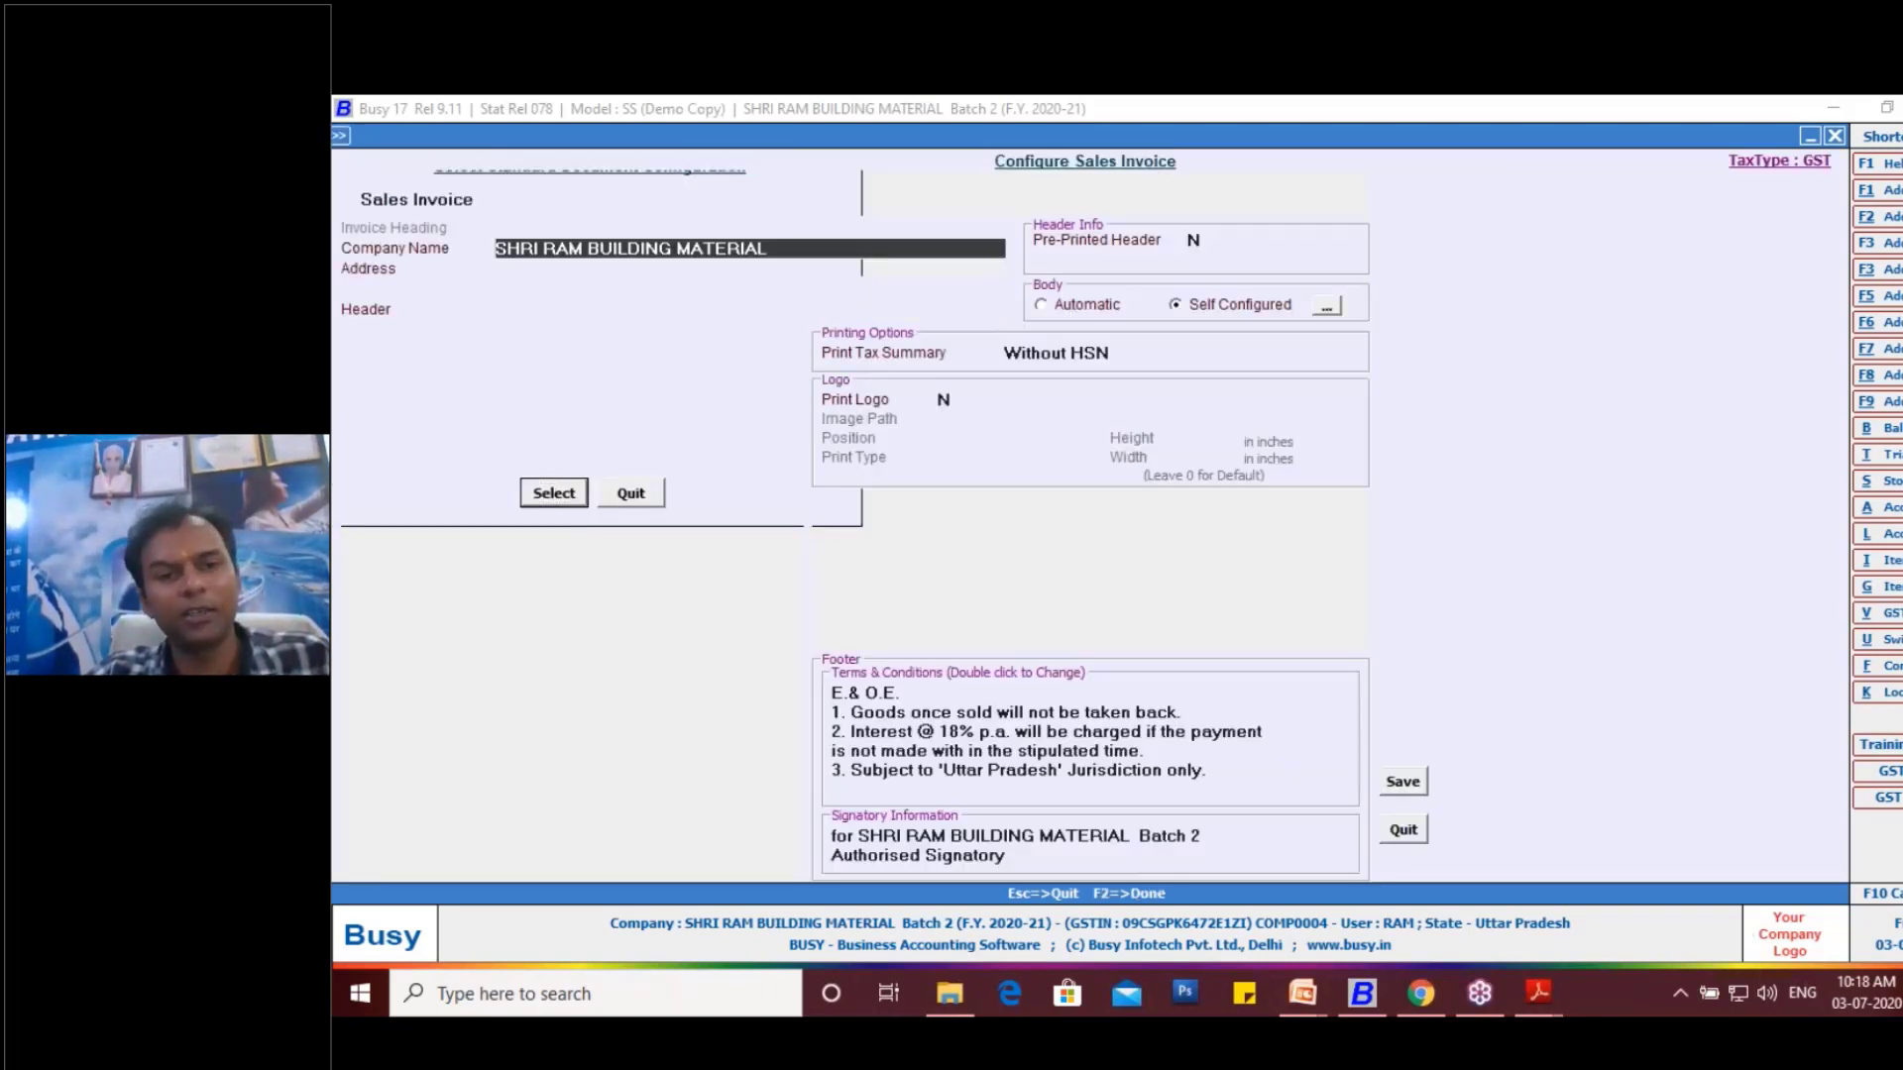
click(1324, 308)
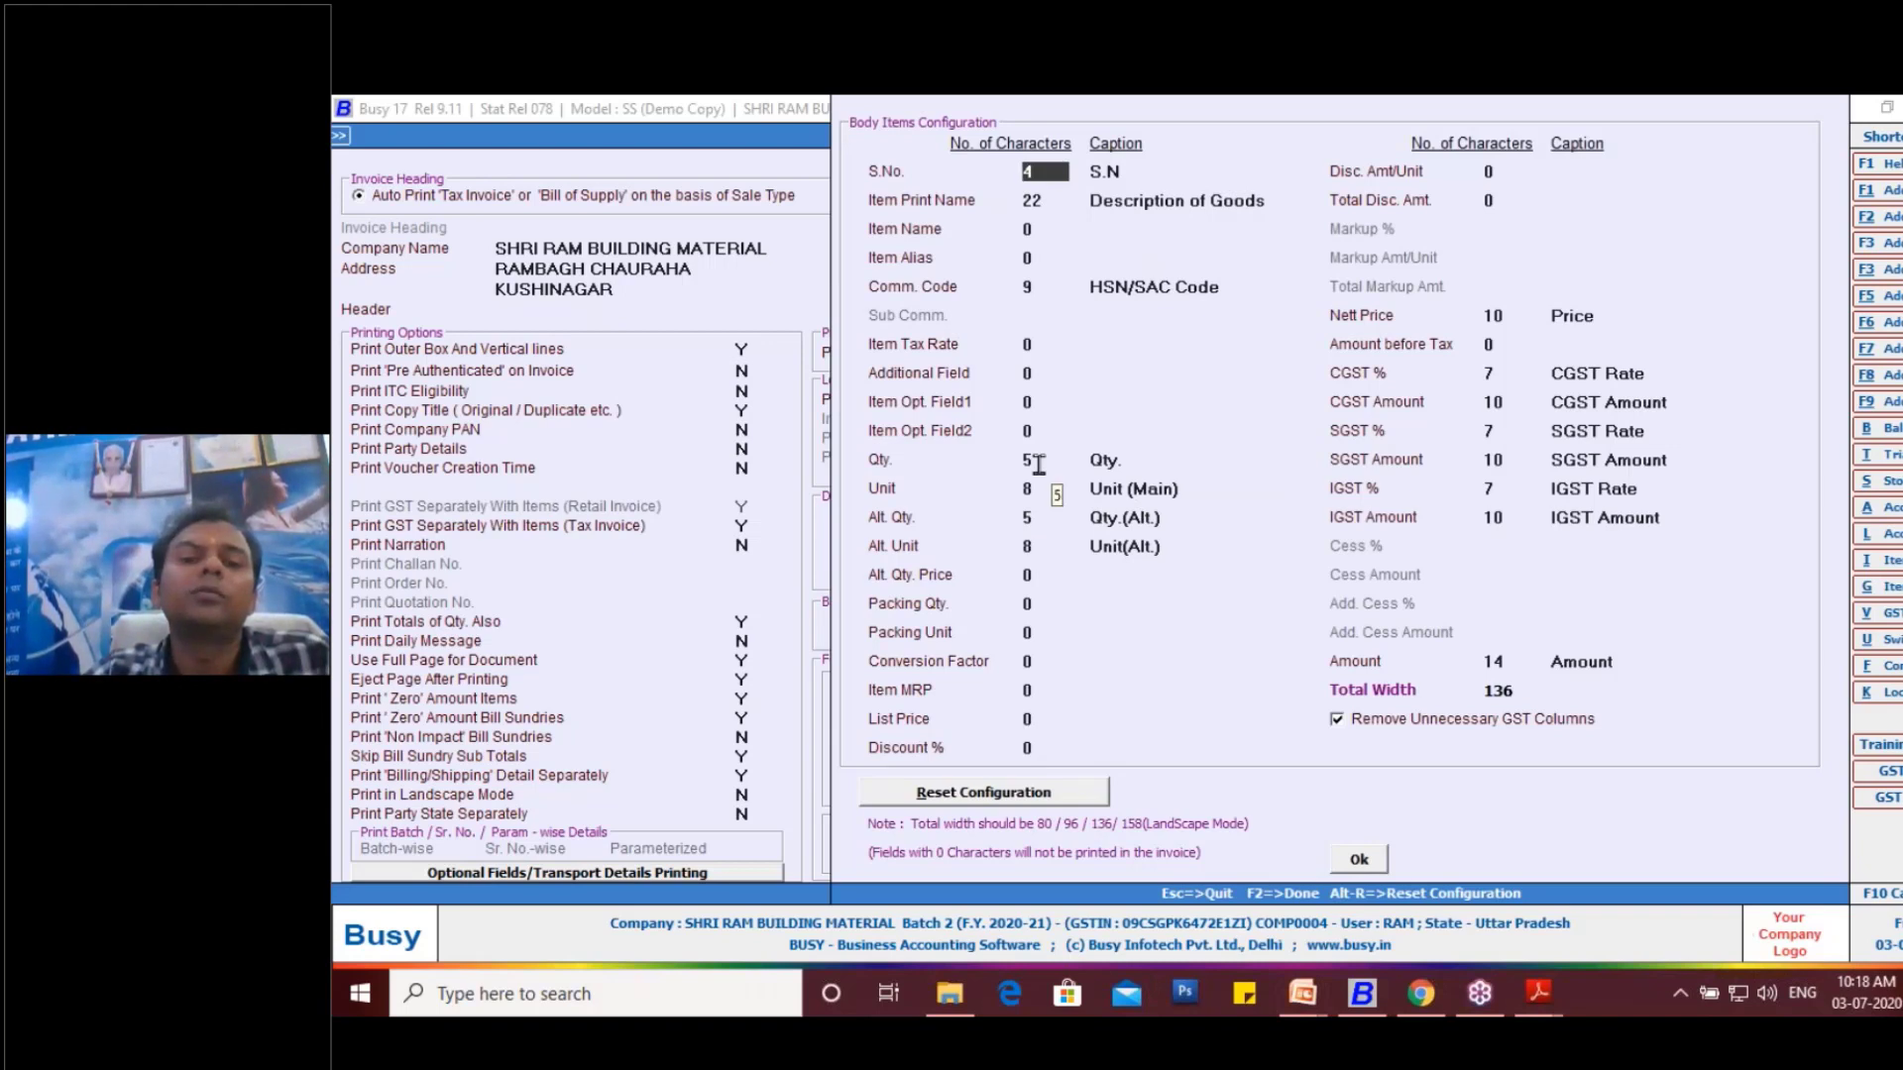
- Set the Item Print Name column to 20 characters and the Comm. Code column to 8 characters
click(1038, 462)
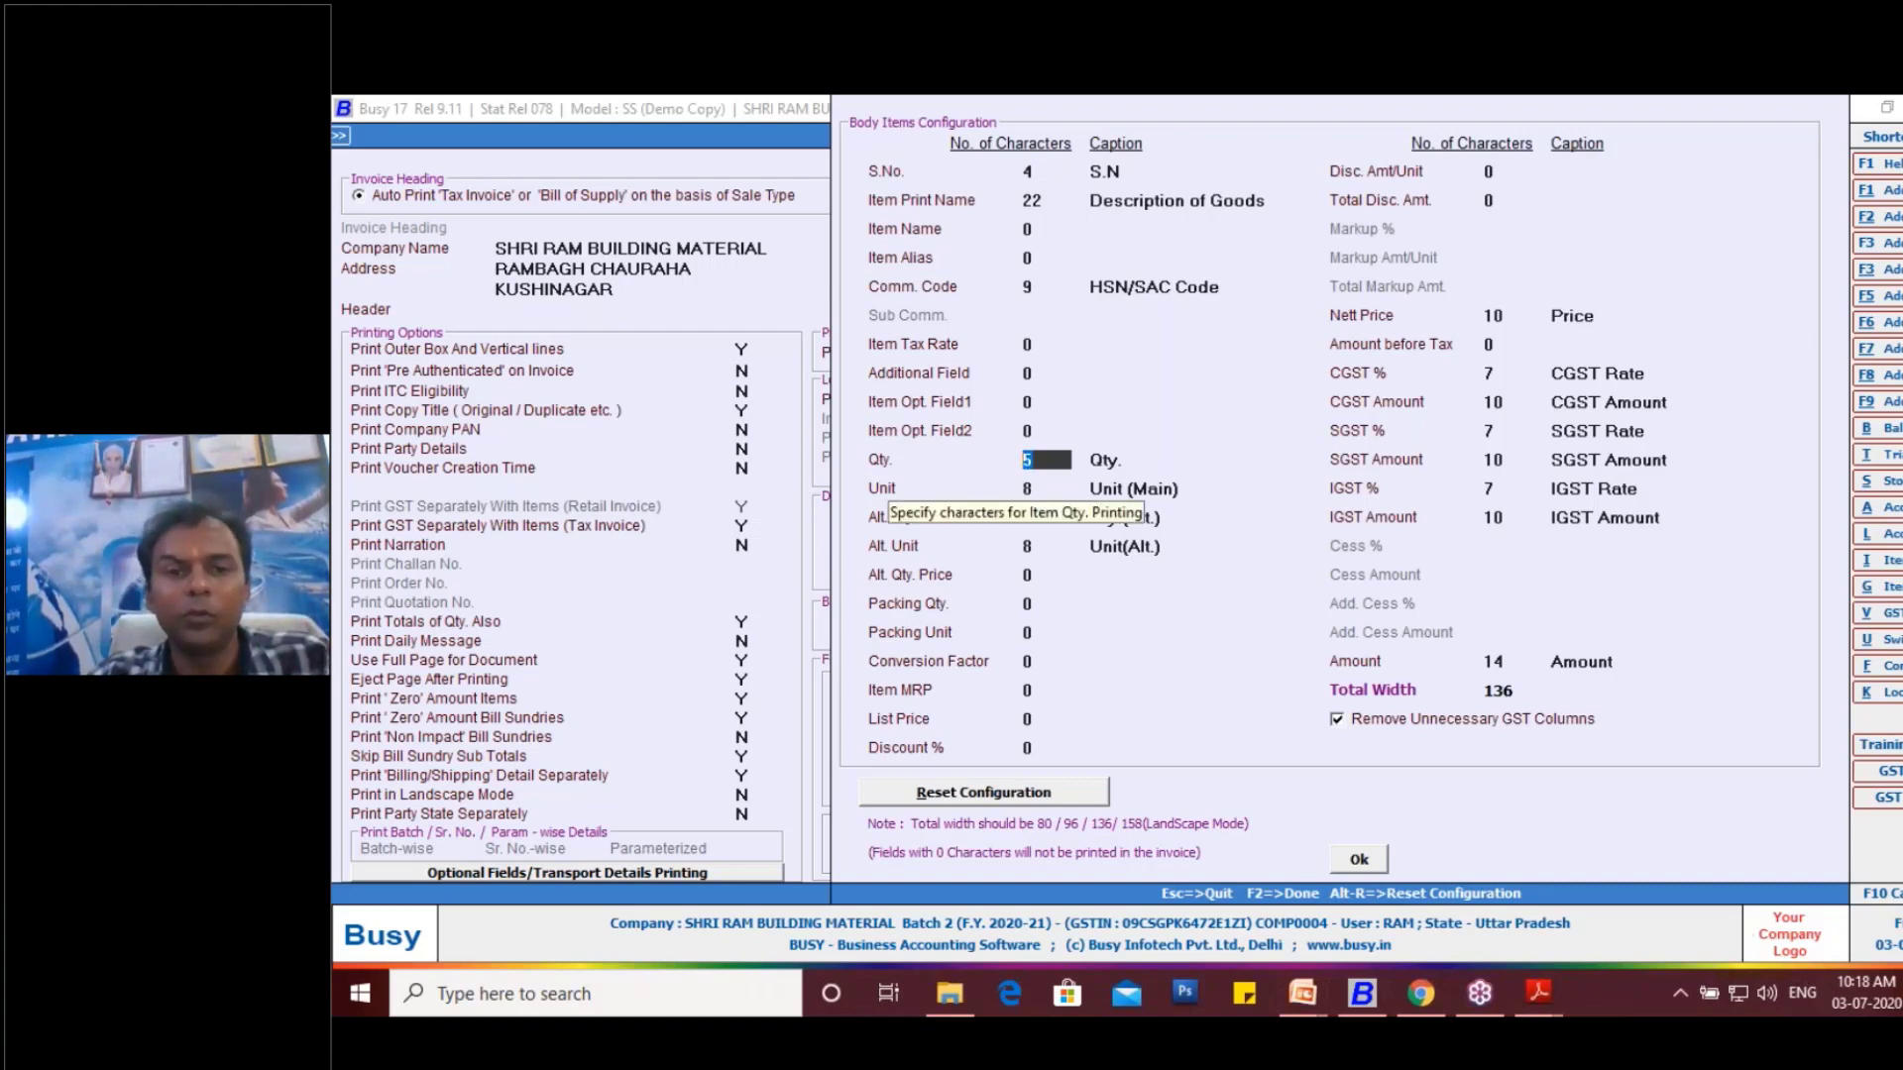
click(982, 205)
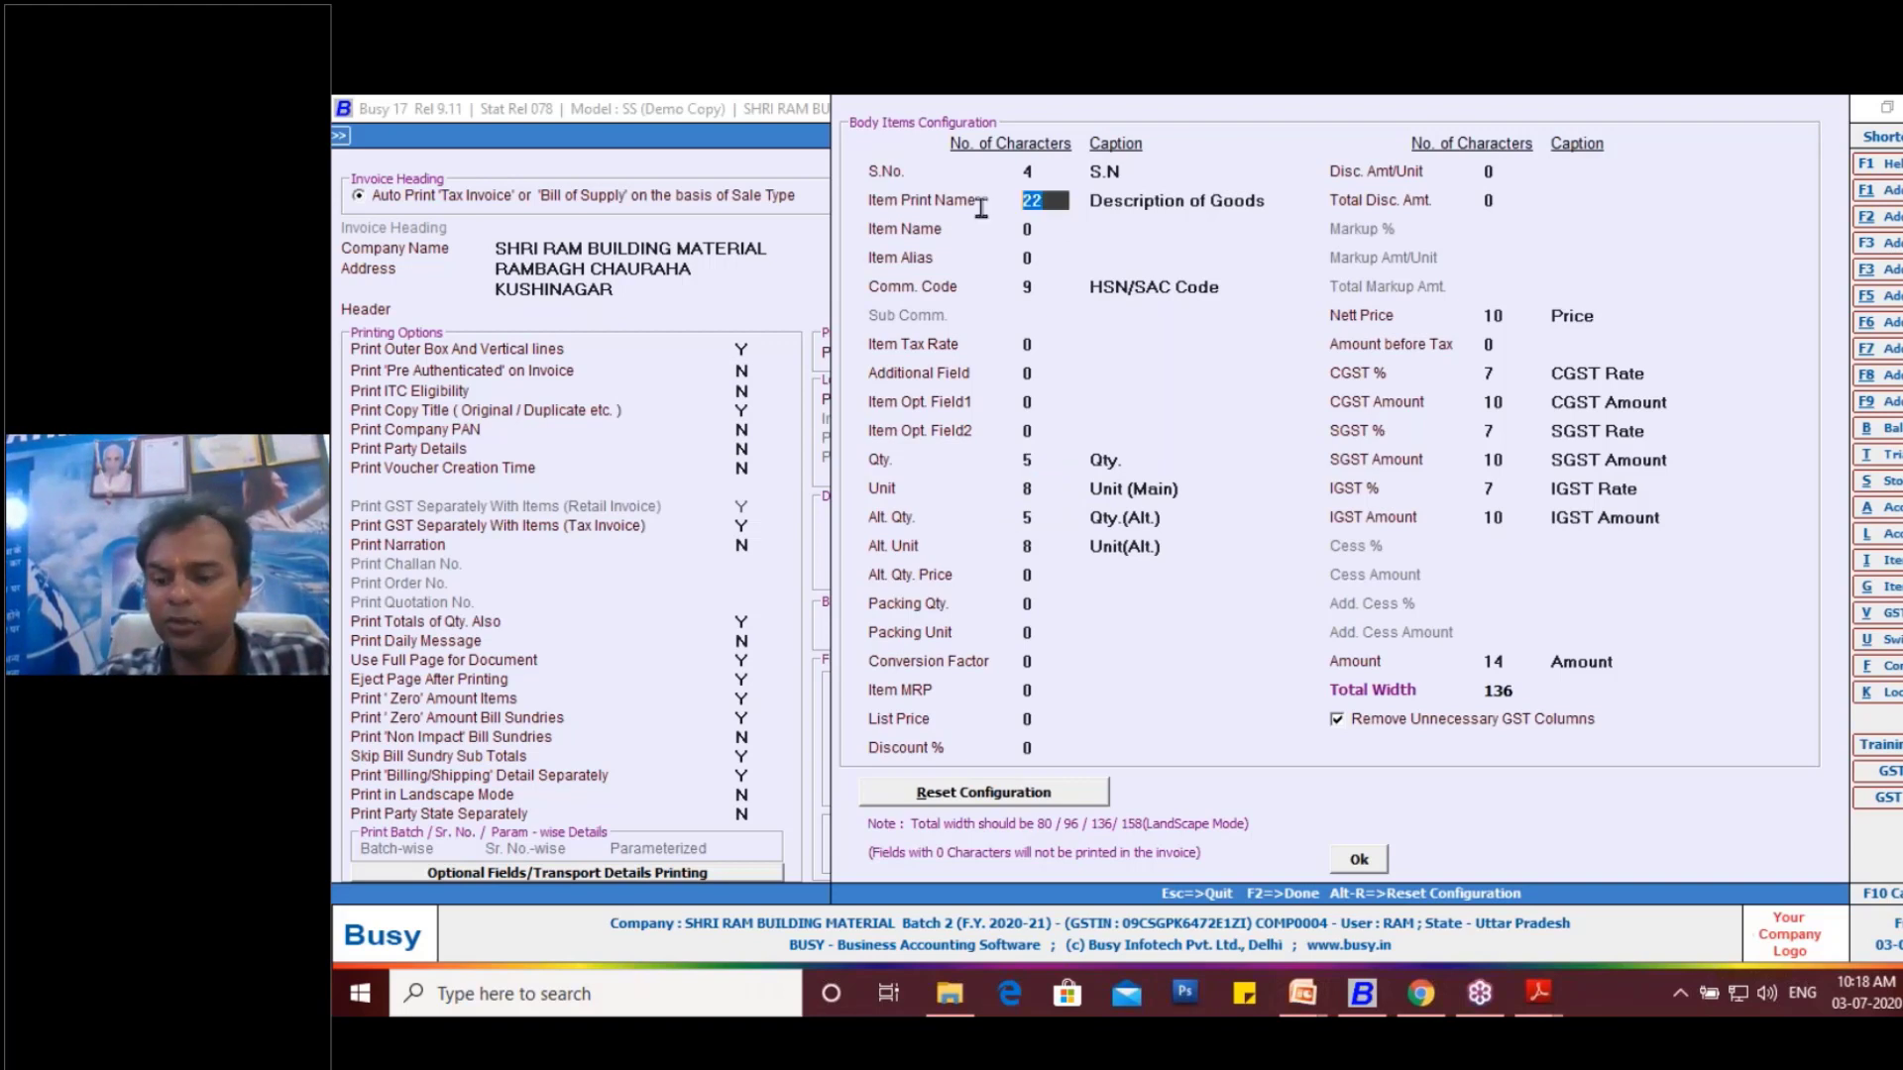
key(Up)
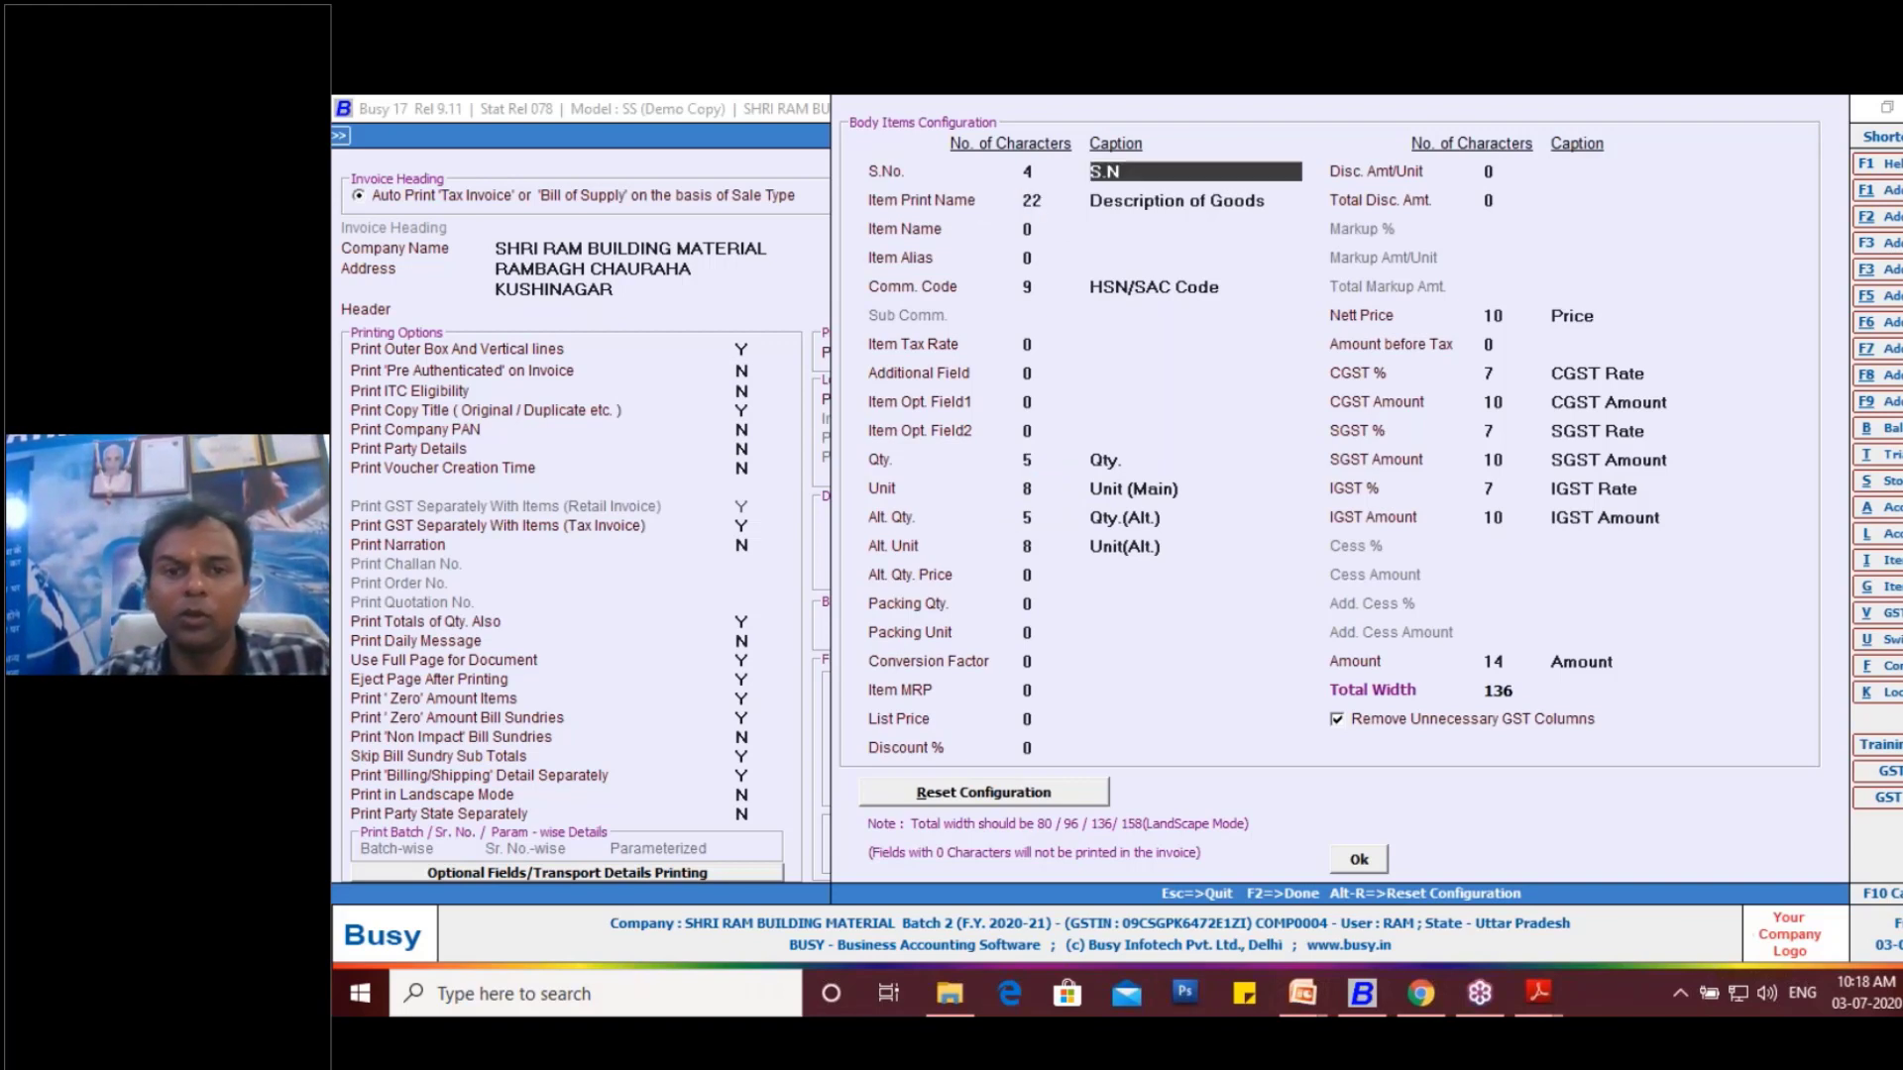
key(Down)
text(20)
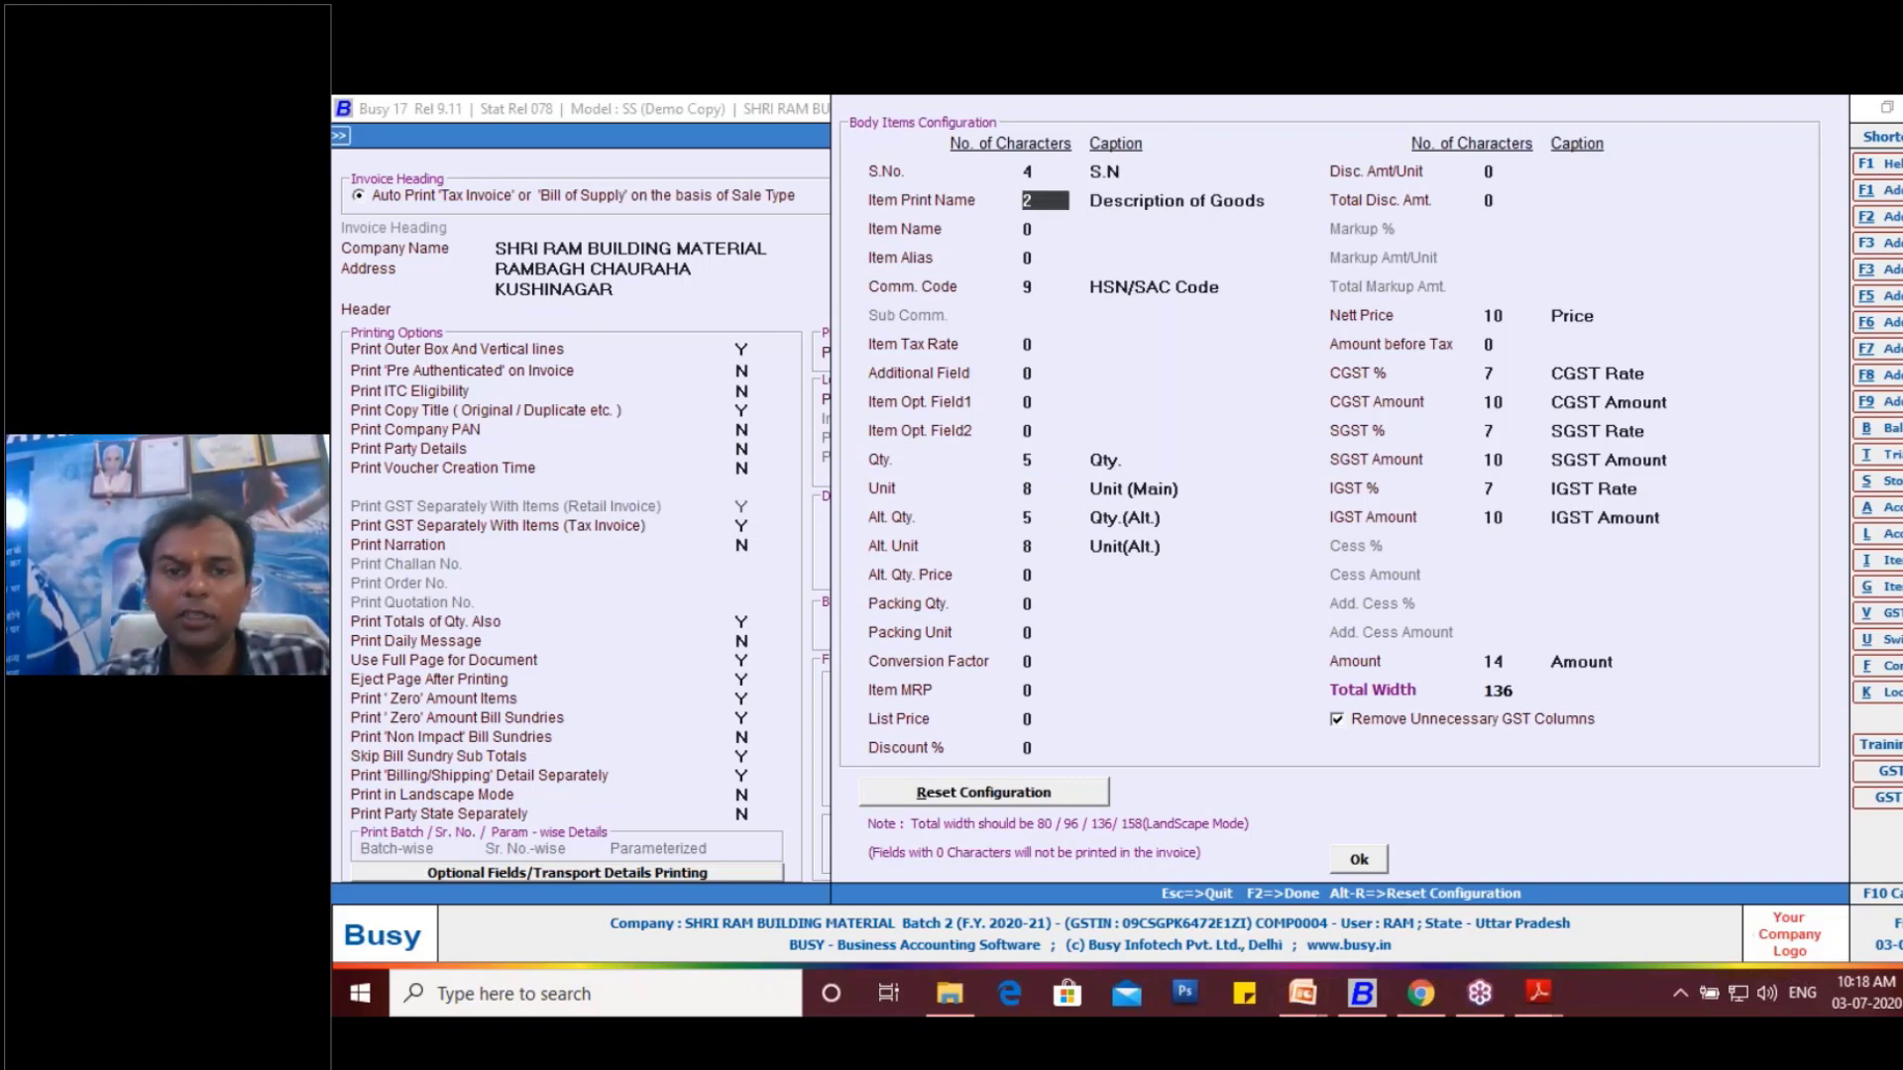
key(Down)
key(Down)
key(Down)
key(Down)
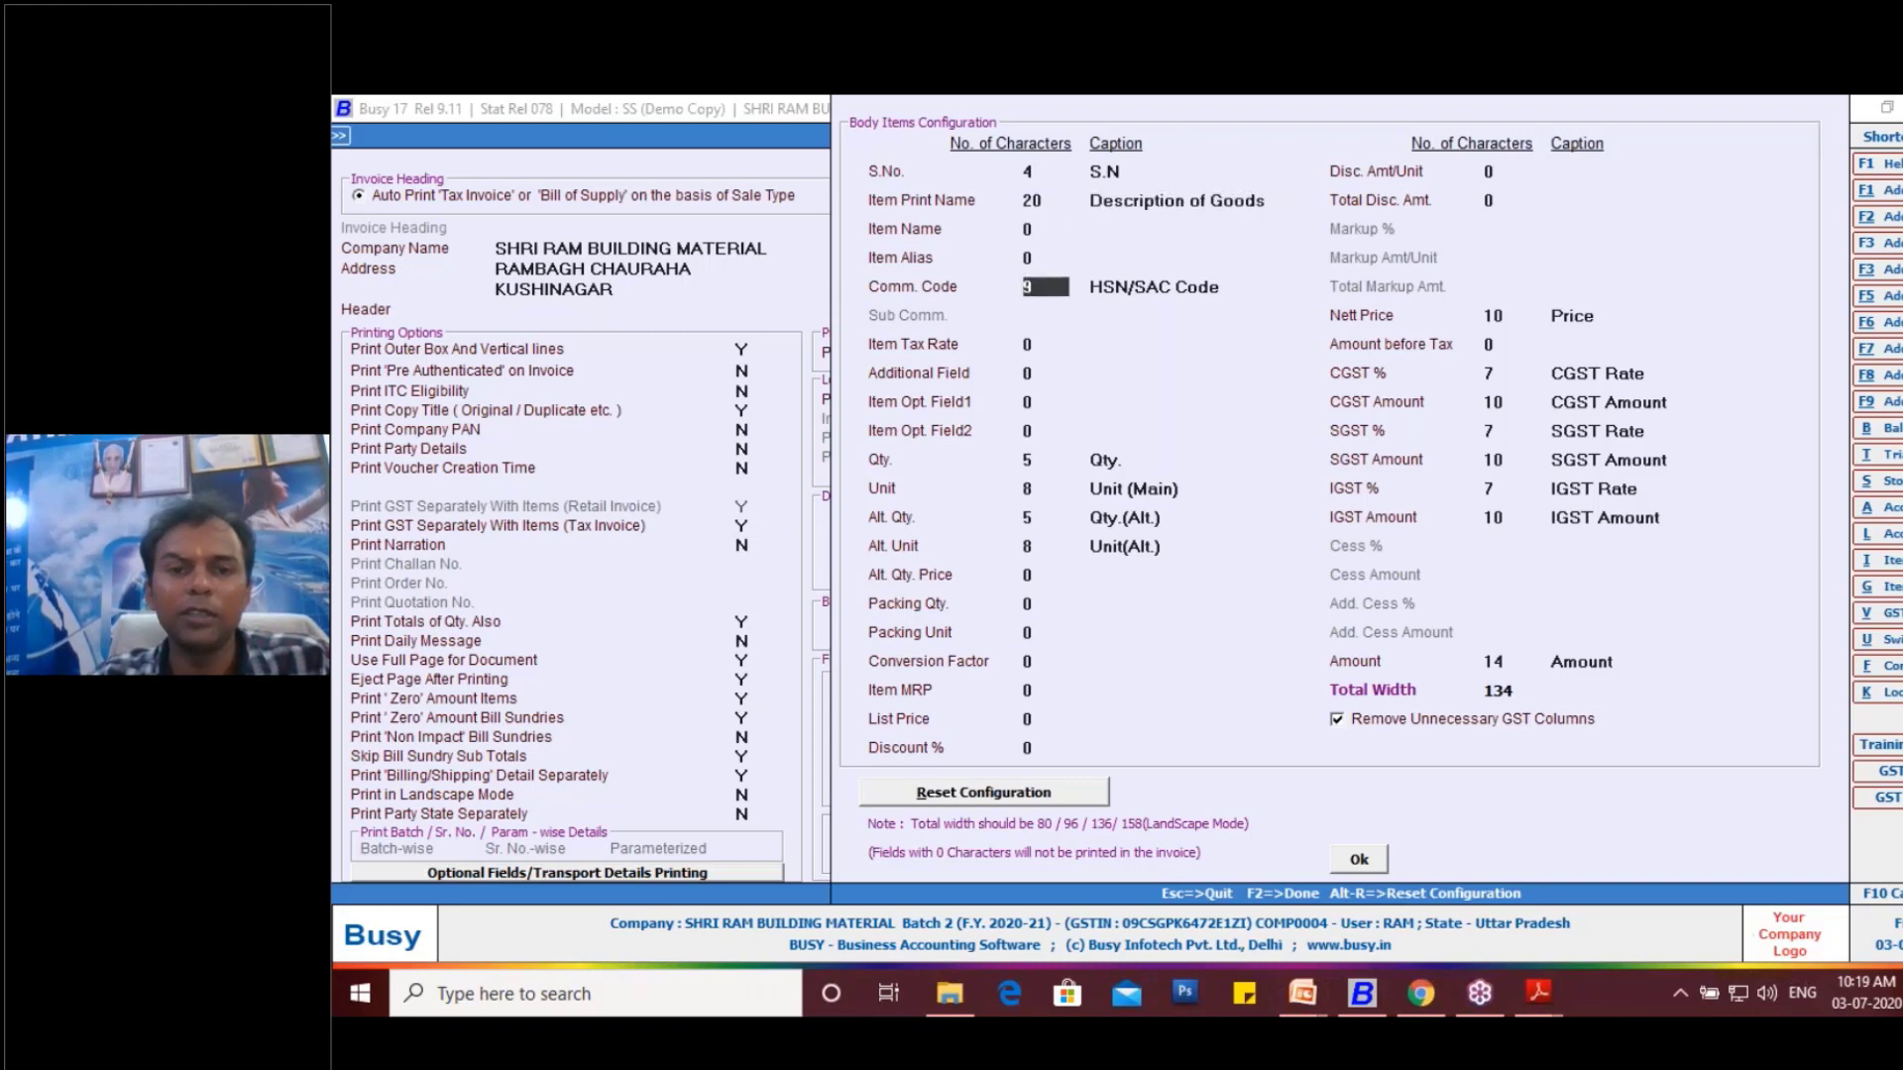
text(8)
key(Down)
key(Down)
key(Down)
key(Down)
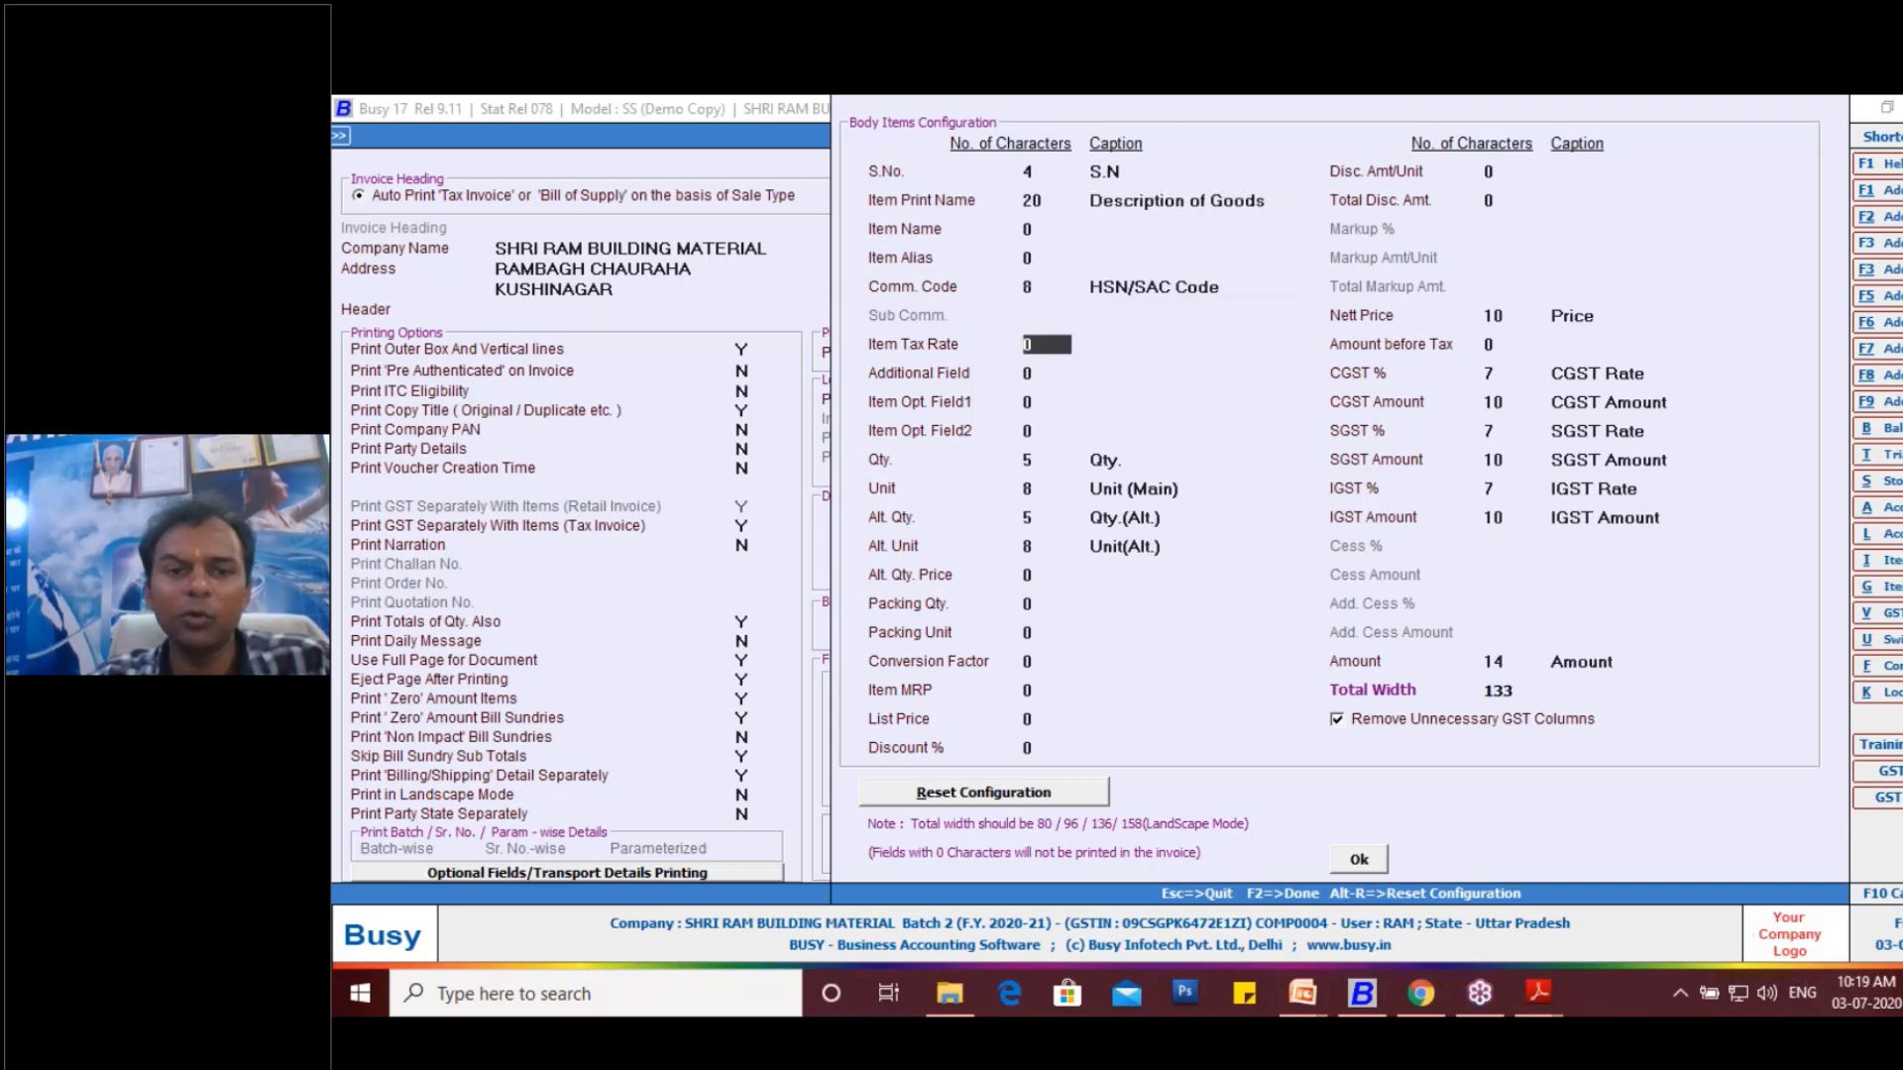
- Set the Alt. Qty. column of the invoice body to 8 characters
key(Down)
key(Down)
key(Down)
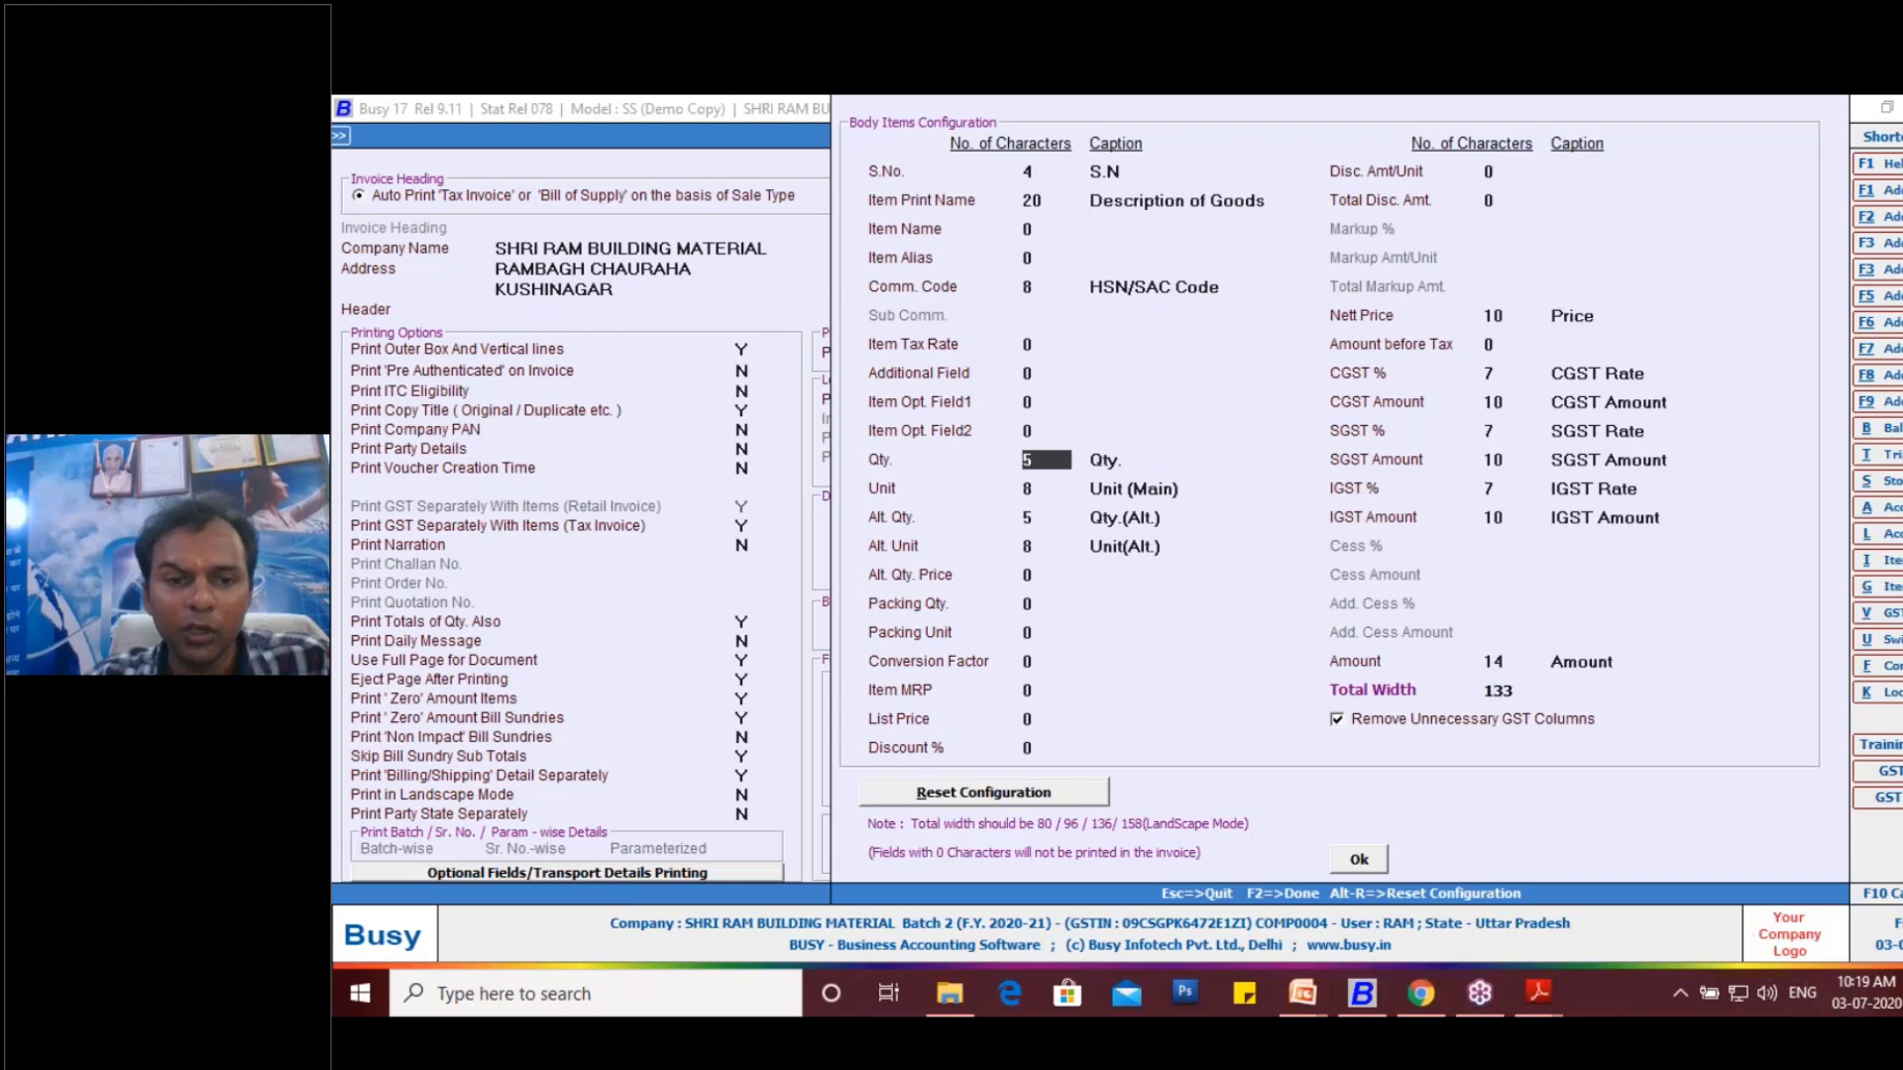
key(Down)
key(Down)
key(Down)
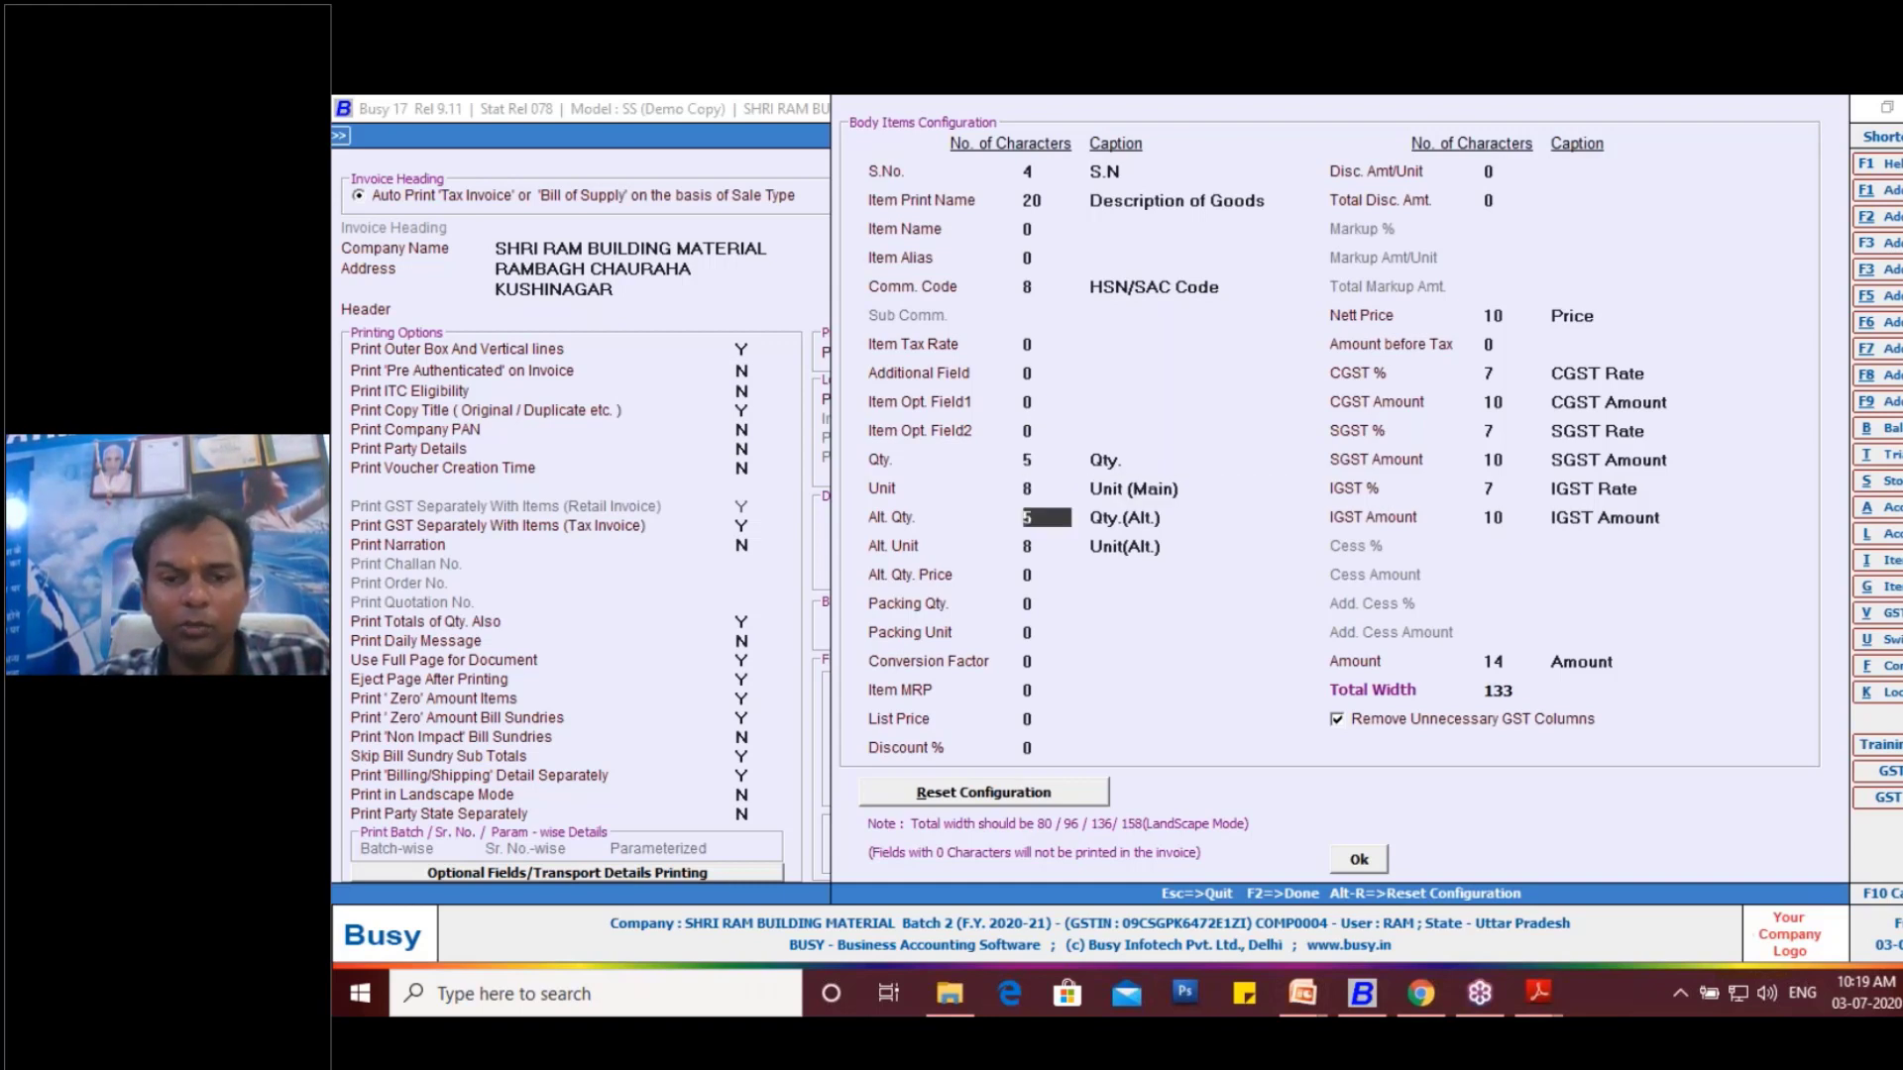
text(8)
key(Down)
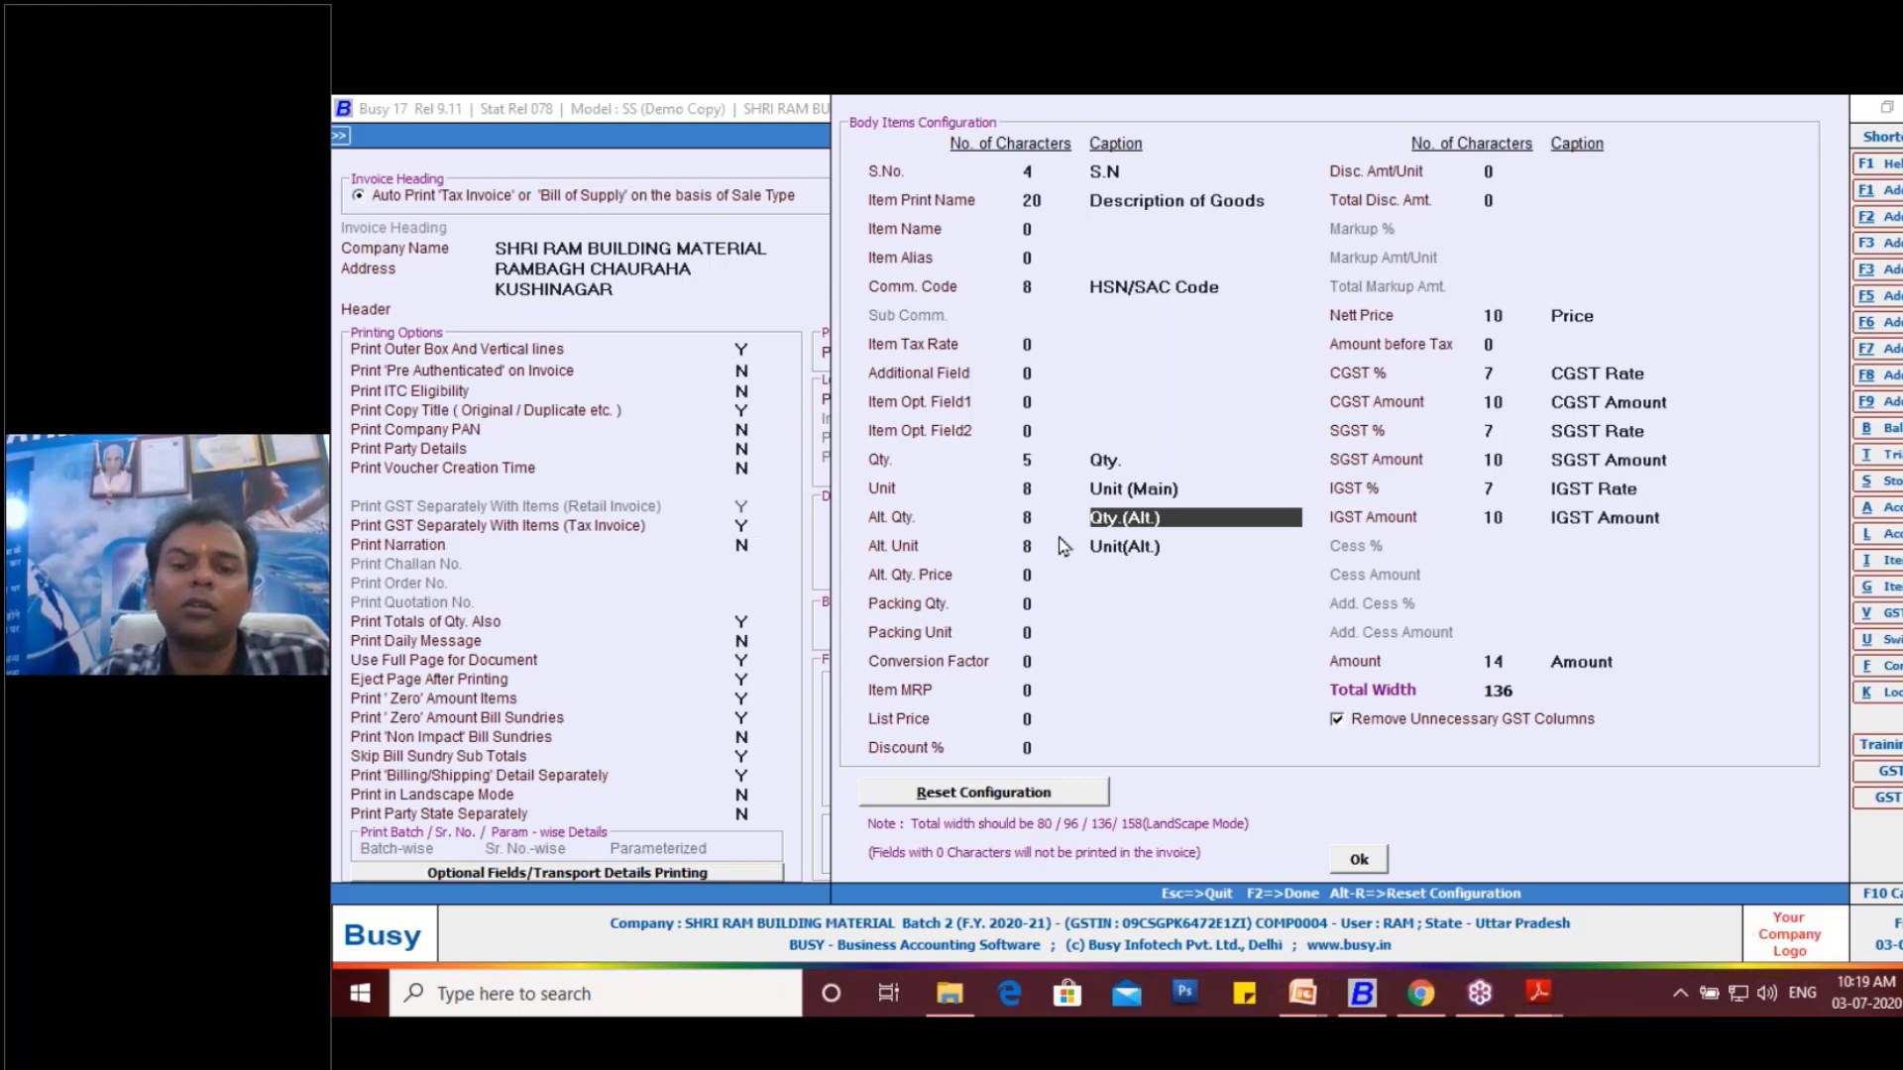
- Accept the body columns, save the Sales Invoice configuration, and leave the document selection
click(1357, 860)
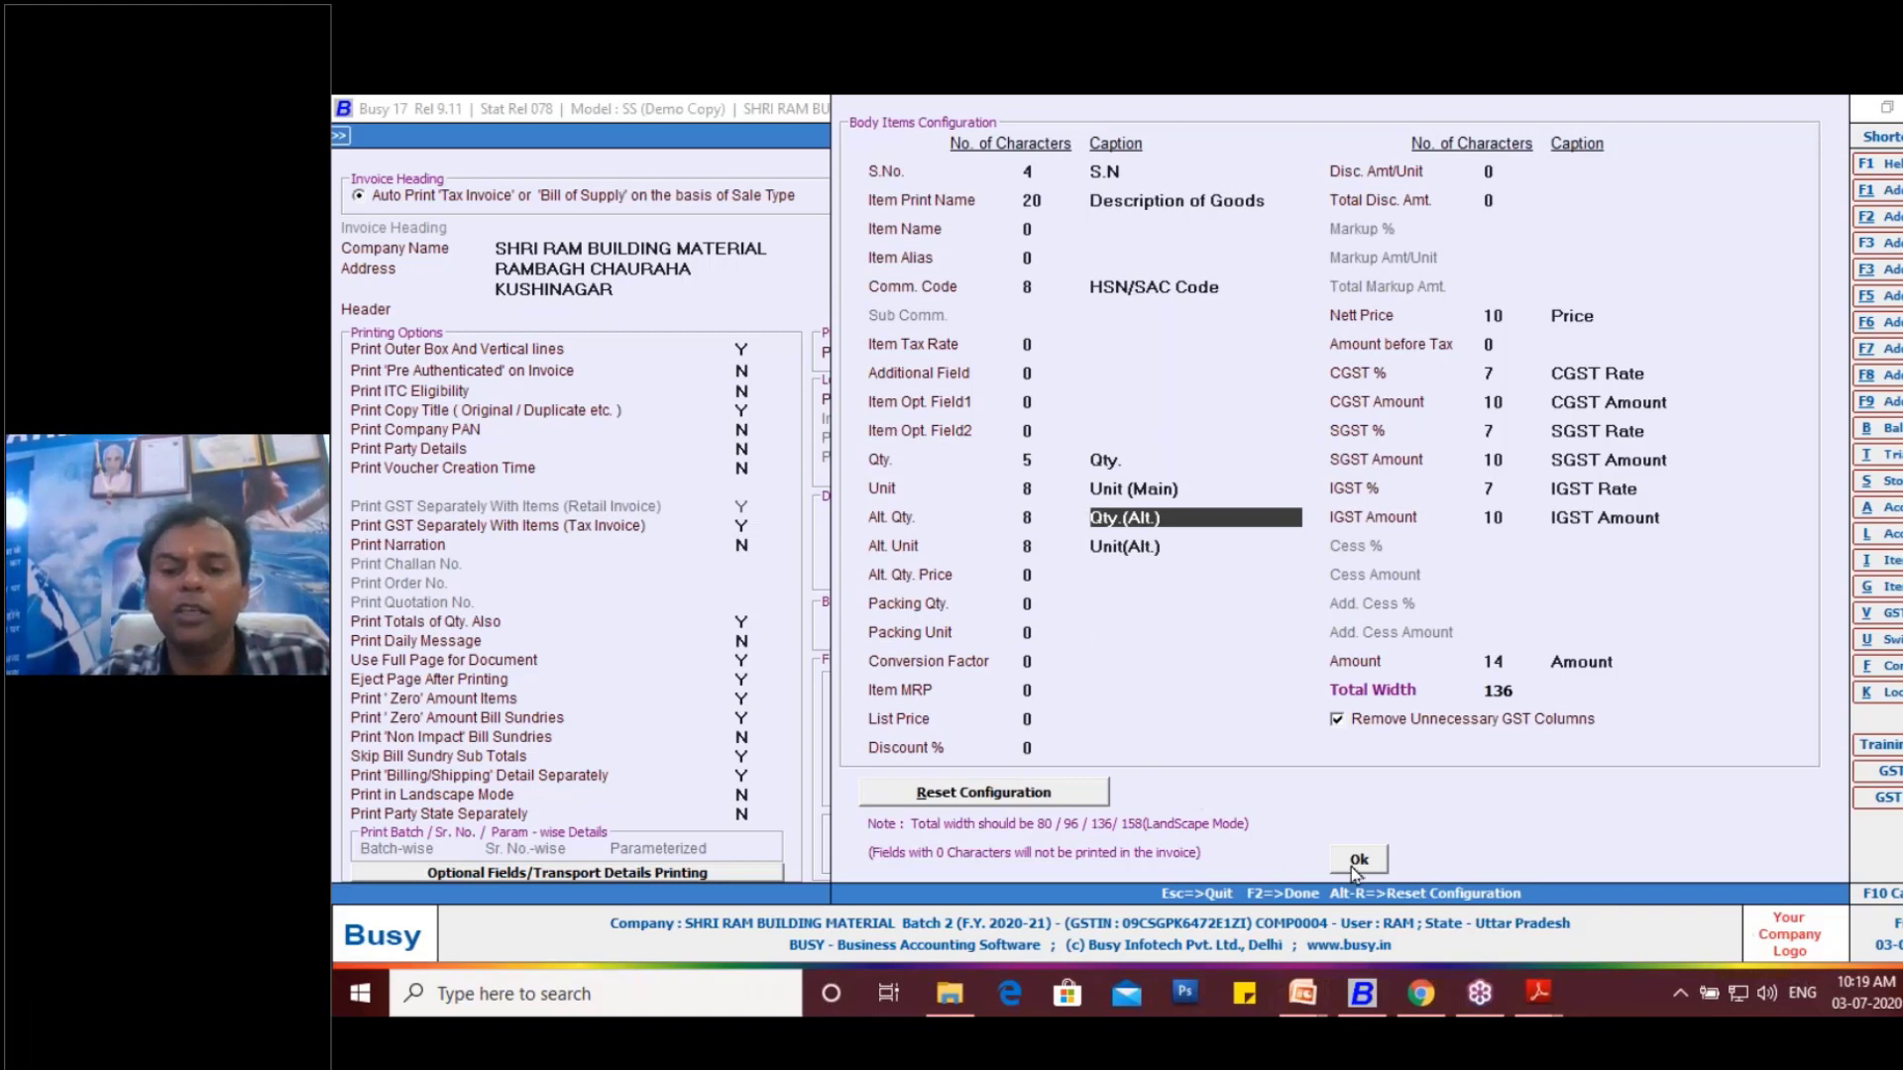
click(1404, 784)
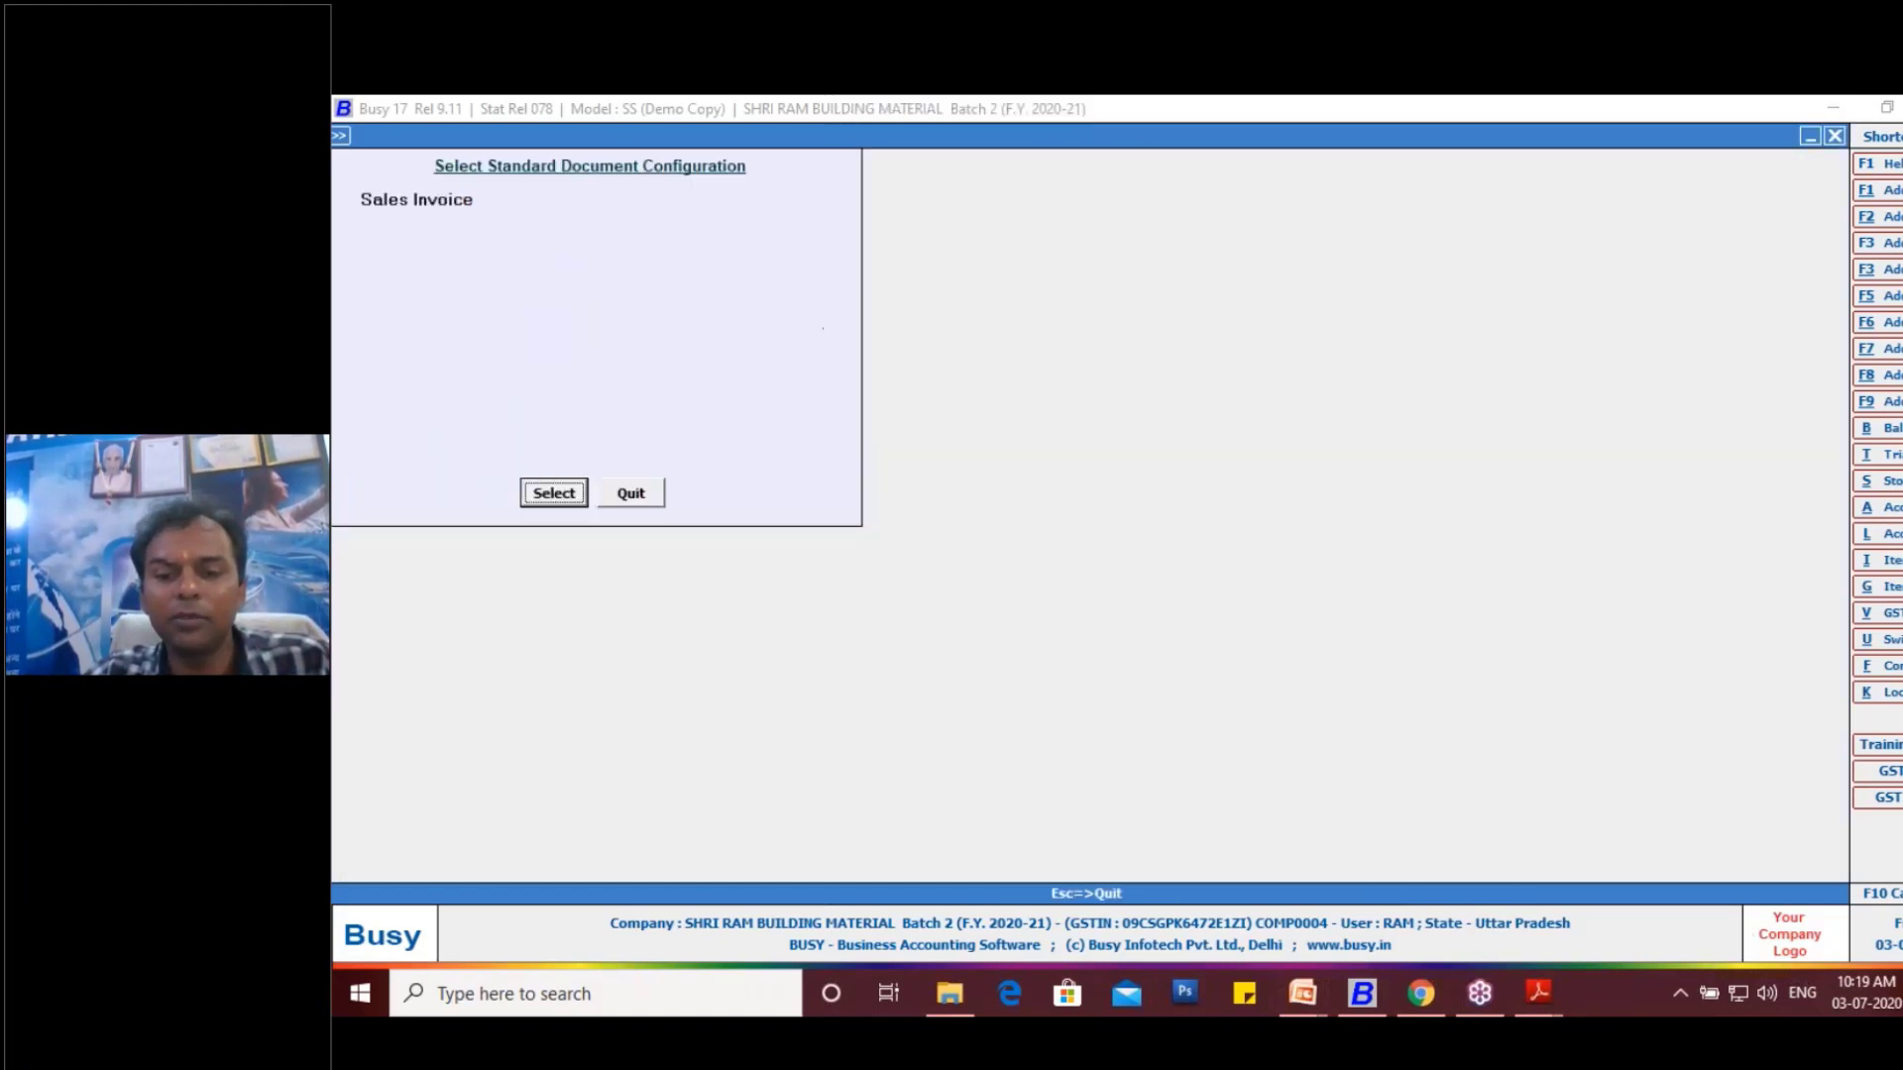
click(633, 494)
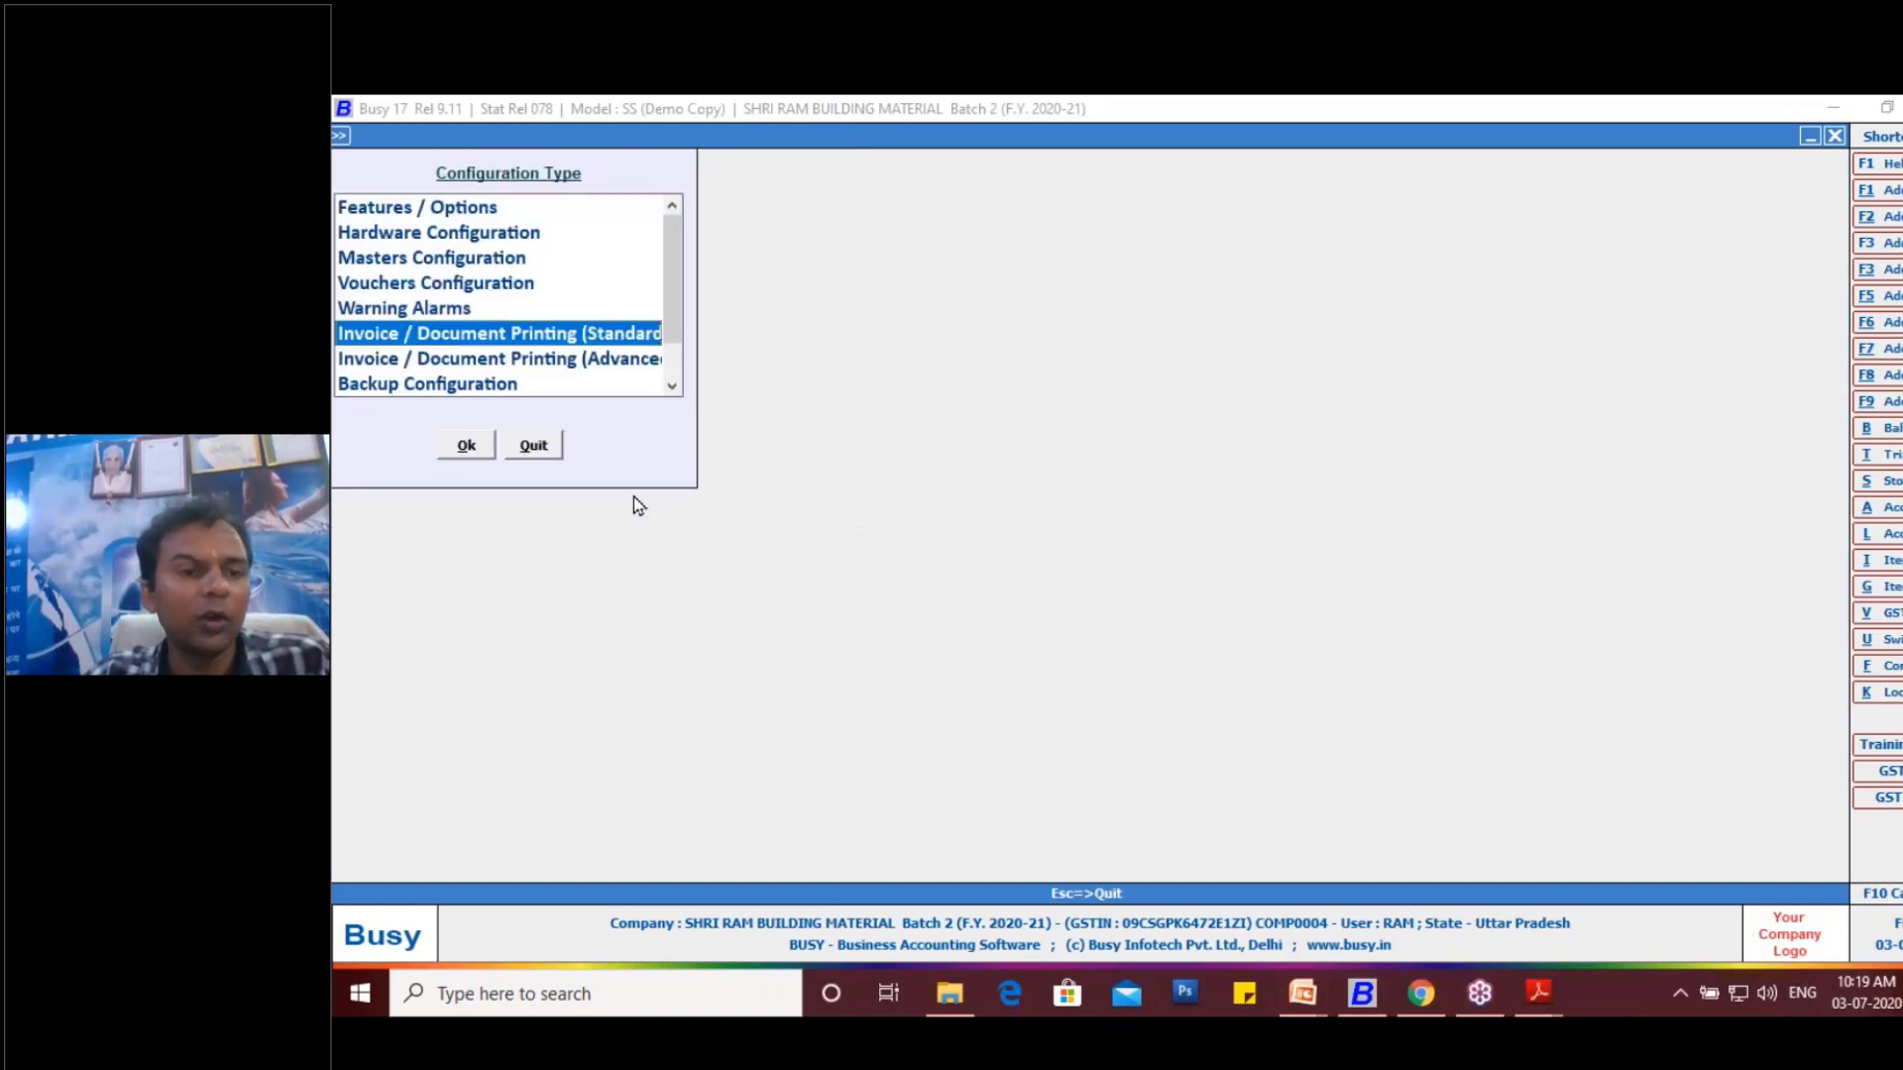
- Reopen the Sales Invoice body columns in the standard printing configuration and check the saved column widths
click(466, 445)
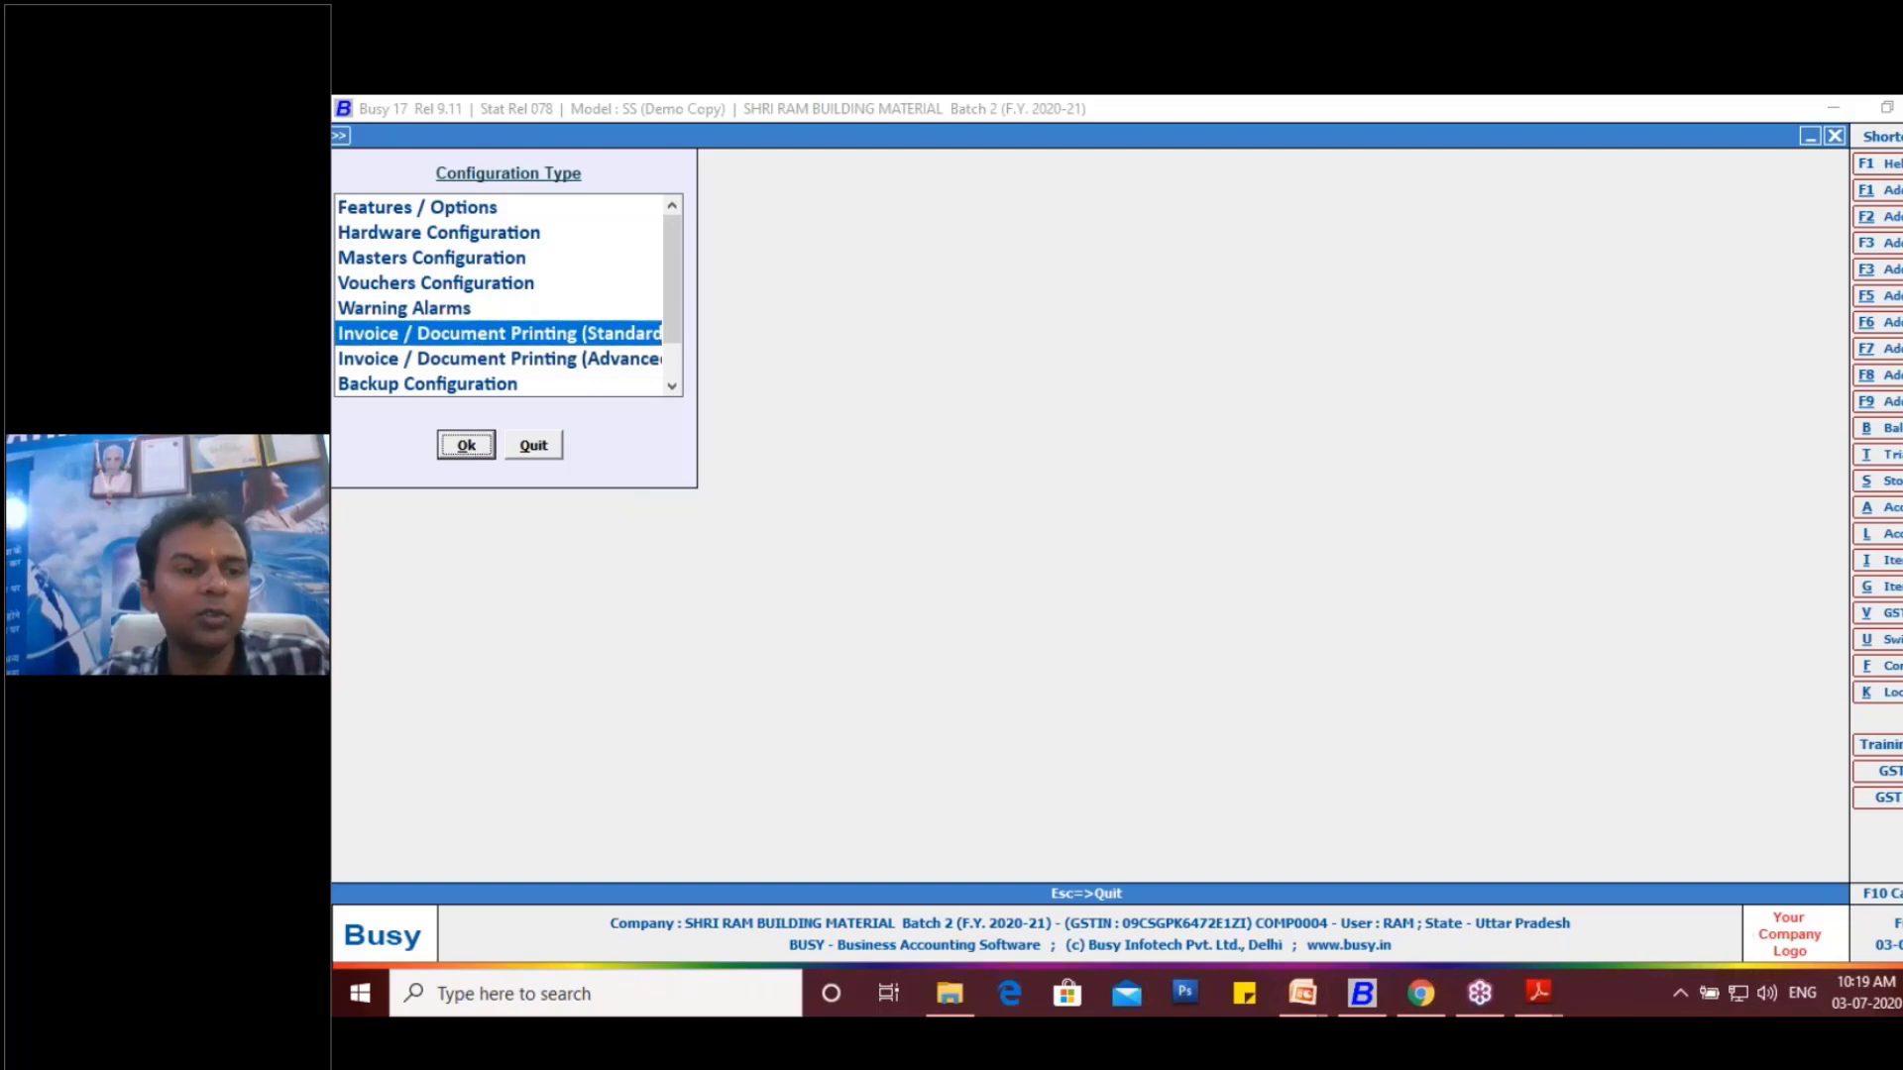
click(468, 230)
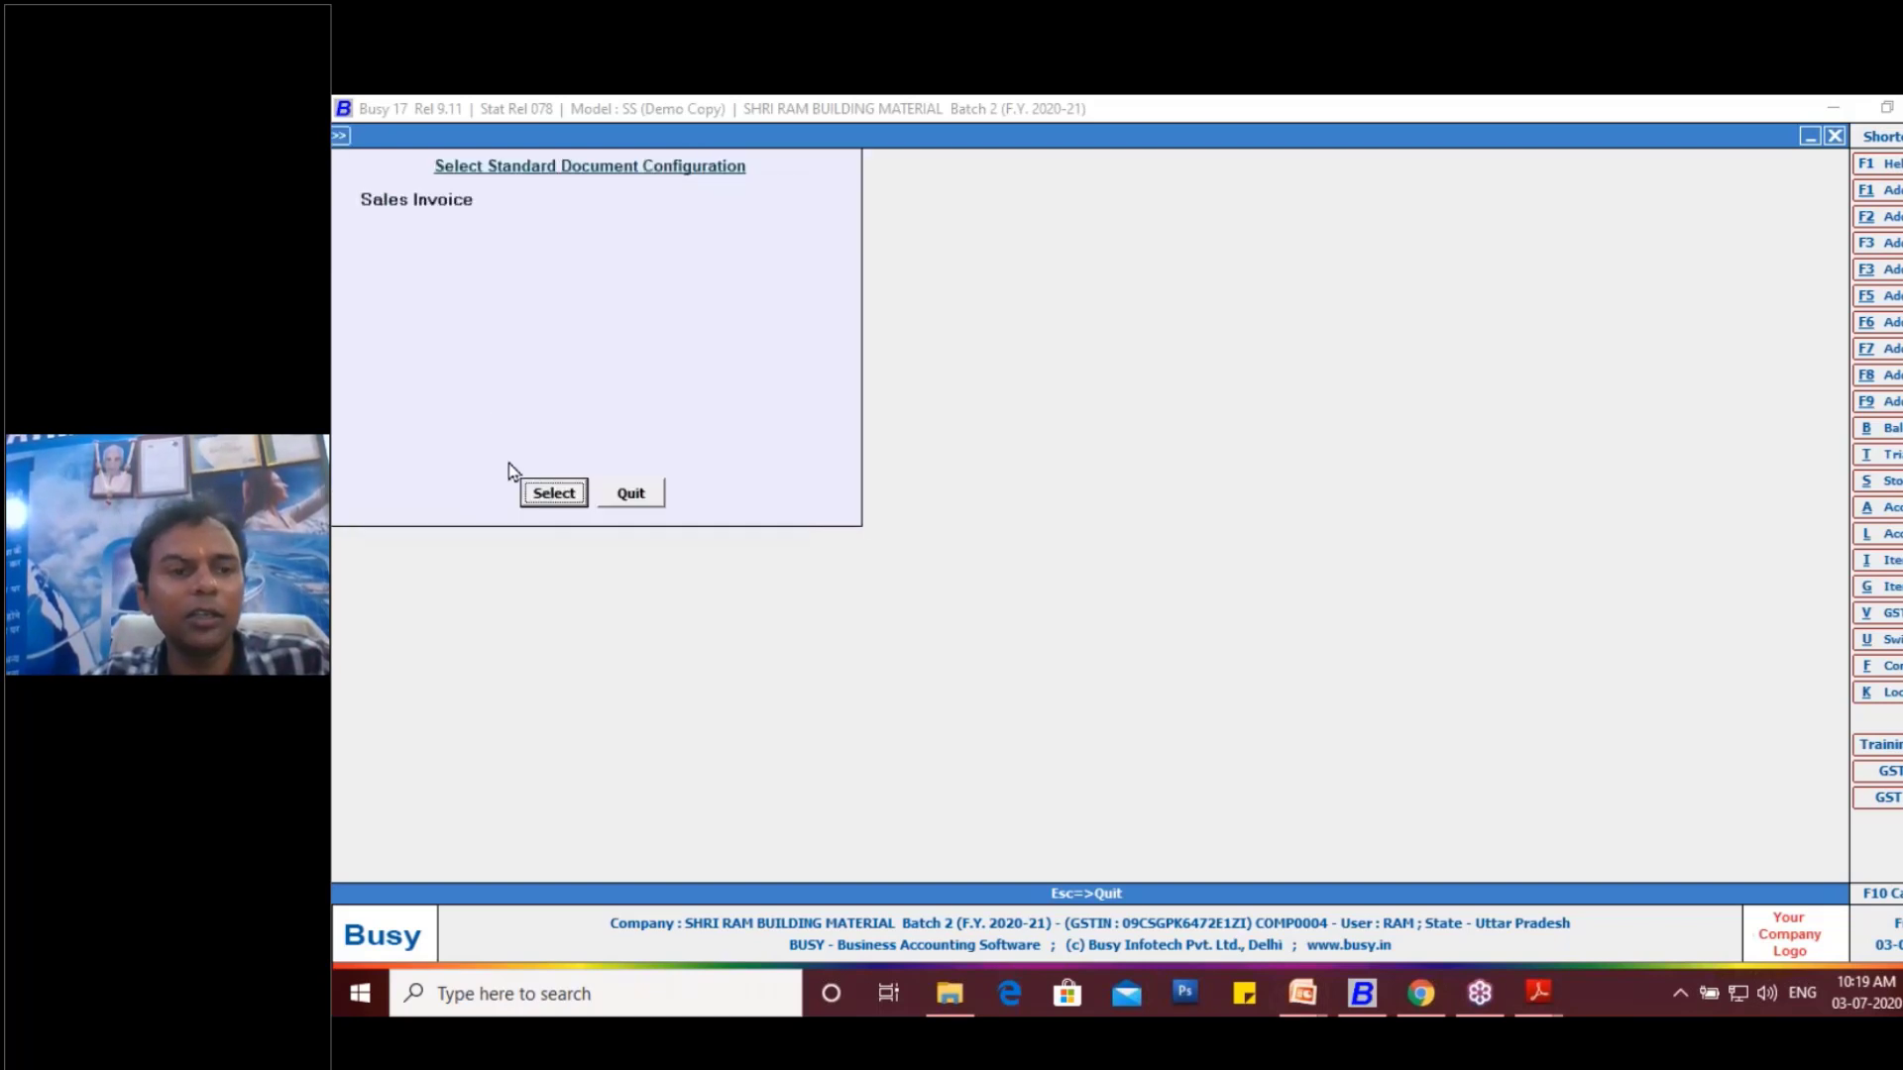
click(553, 492)
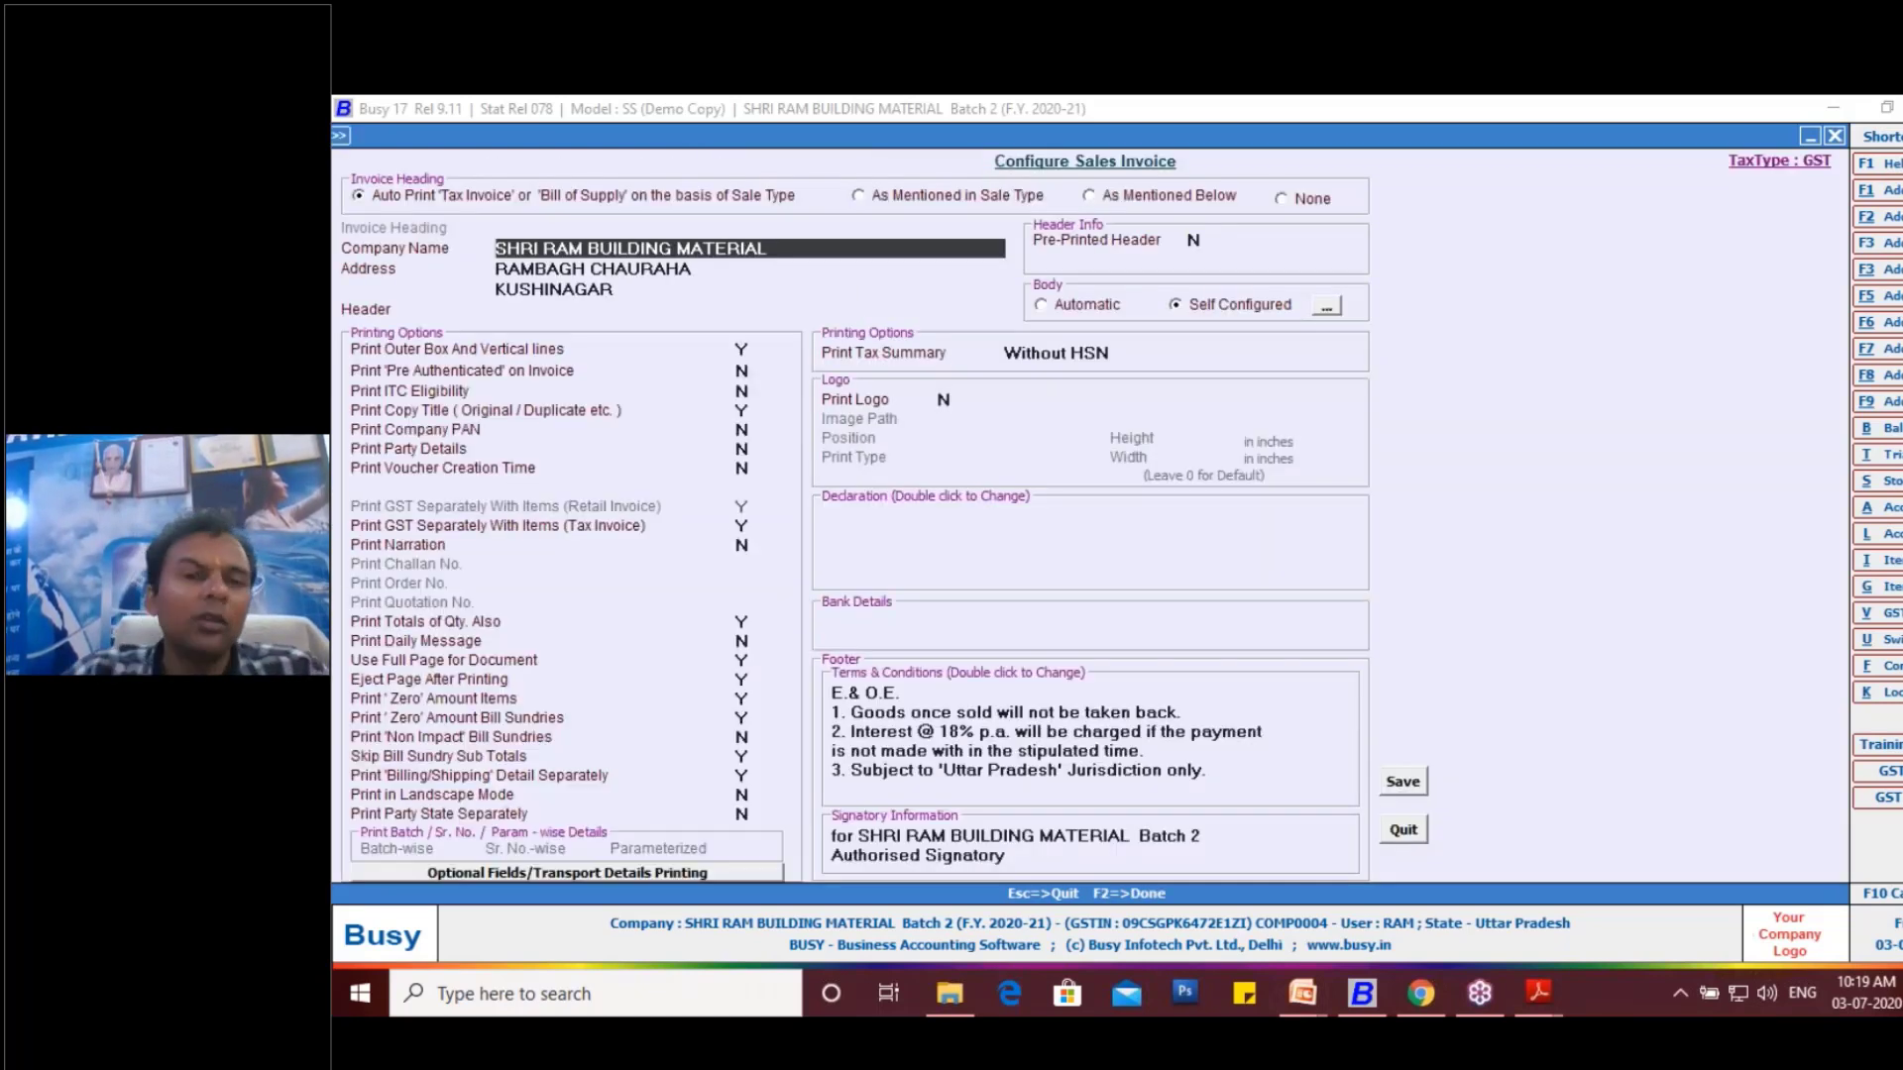
click(1326, 310)
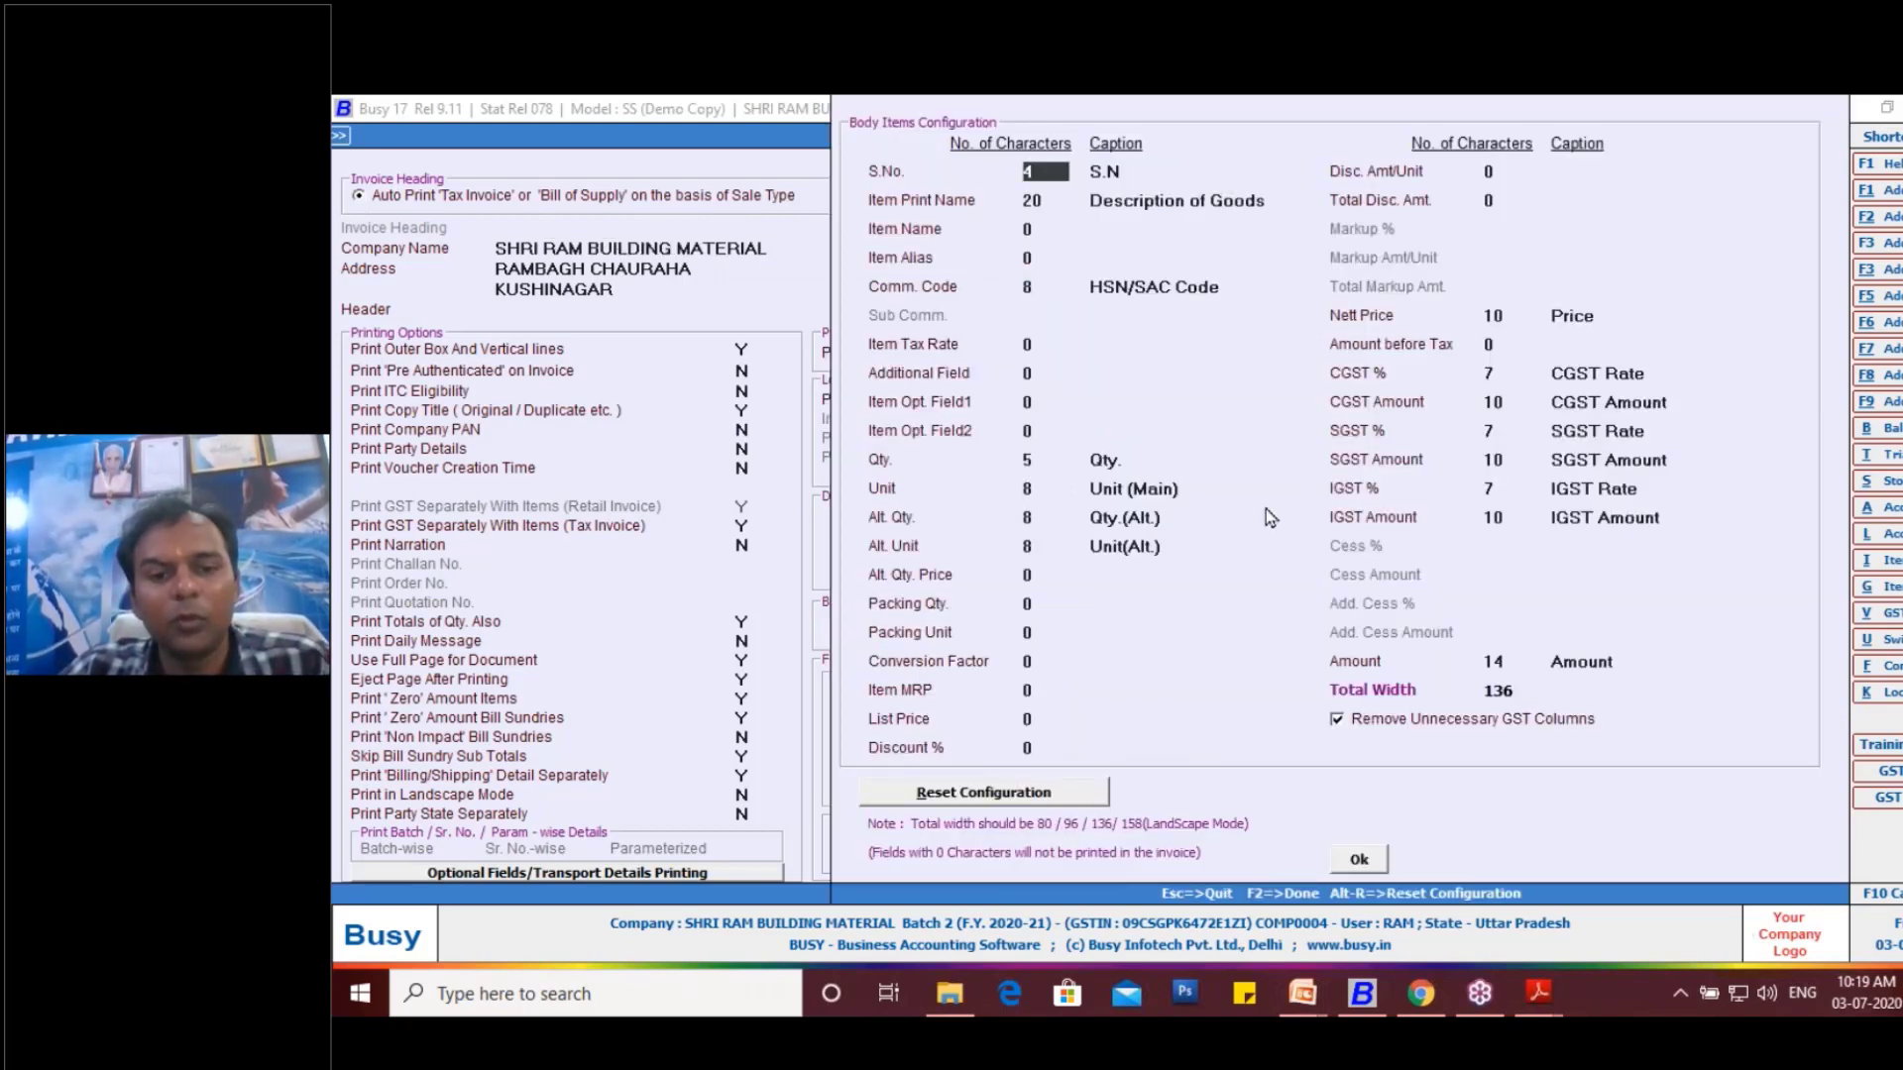
click(1364, 864)
- Close the Sales Invoice body columns and leave the document printing configuration without changing it
key(Escape)
key(Escape)
key(Escape)
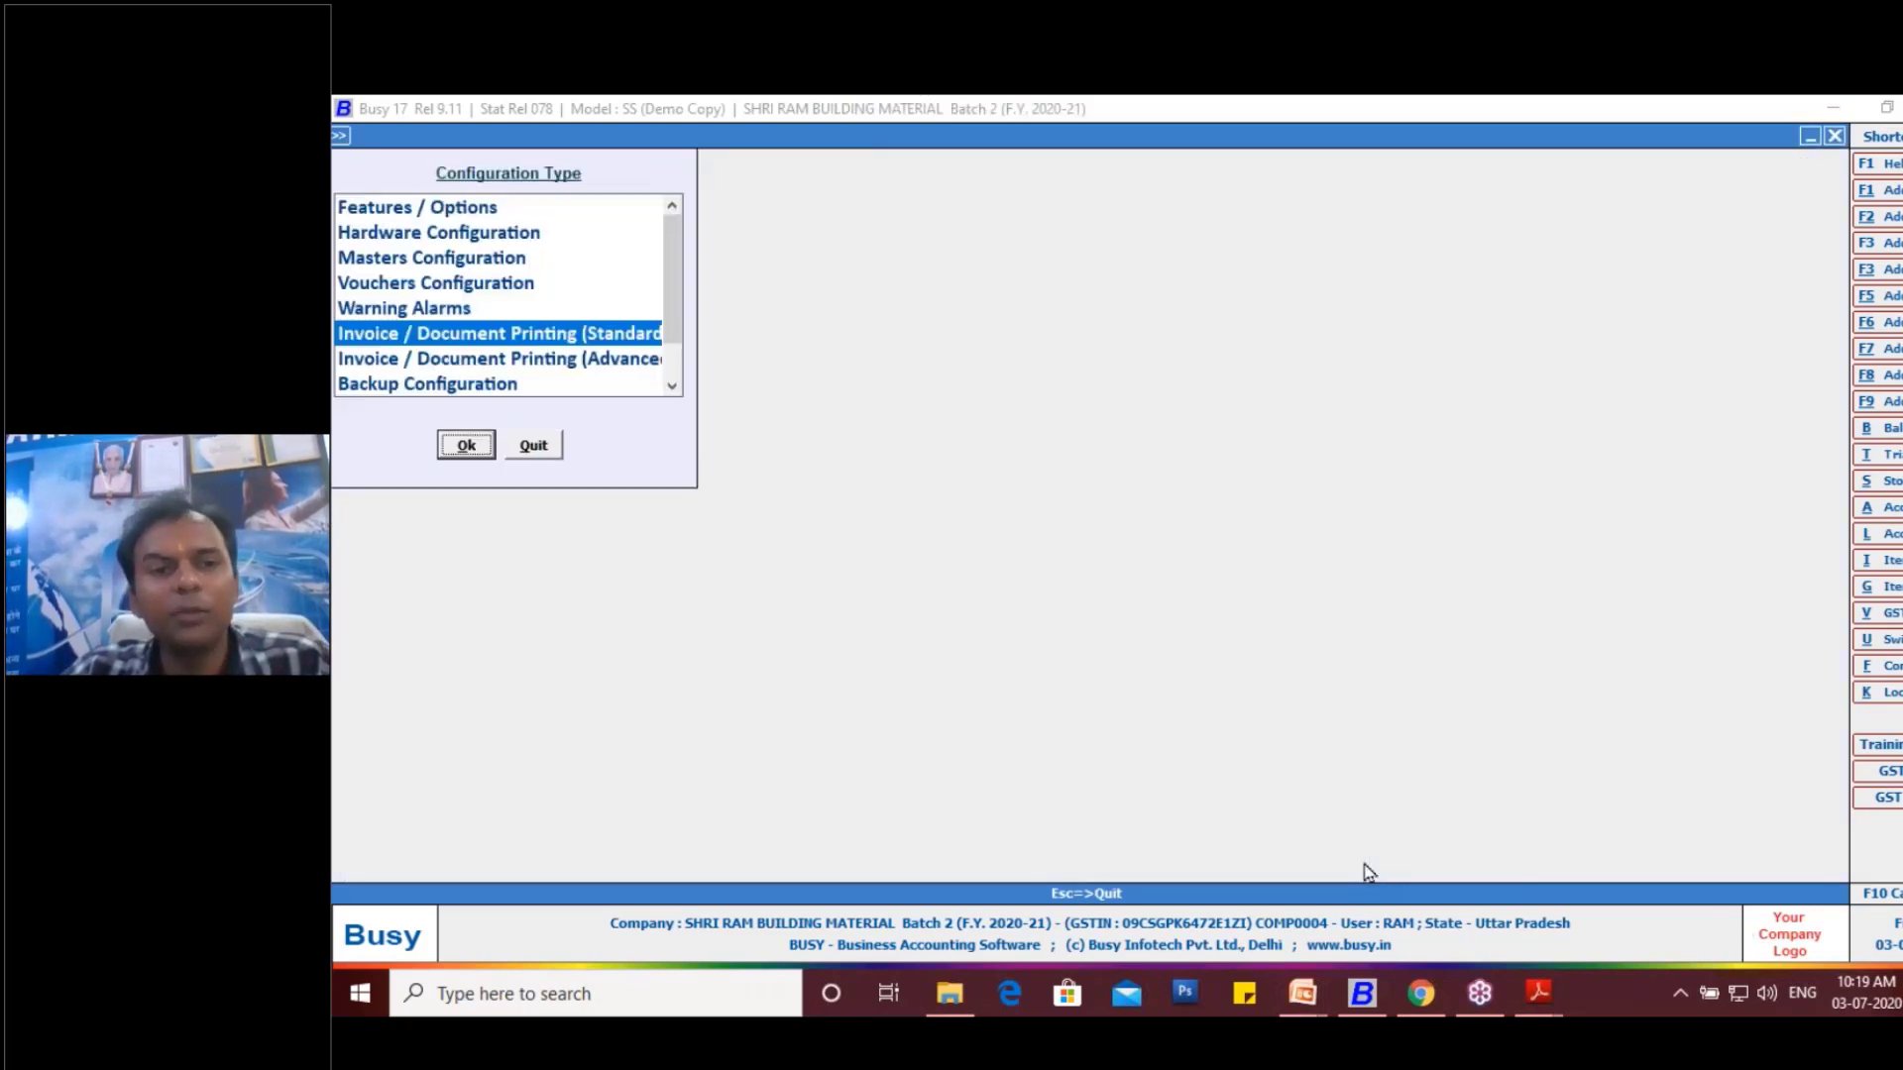
key(Escape)
- Open sales voucher B2C-1 of the B2C series for modification
key(Return)
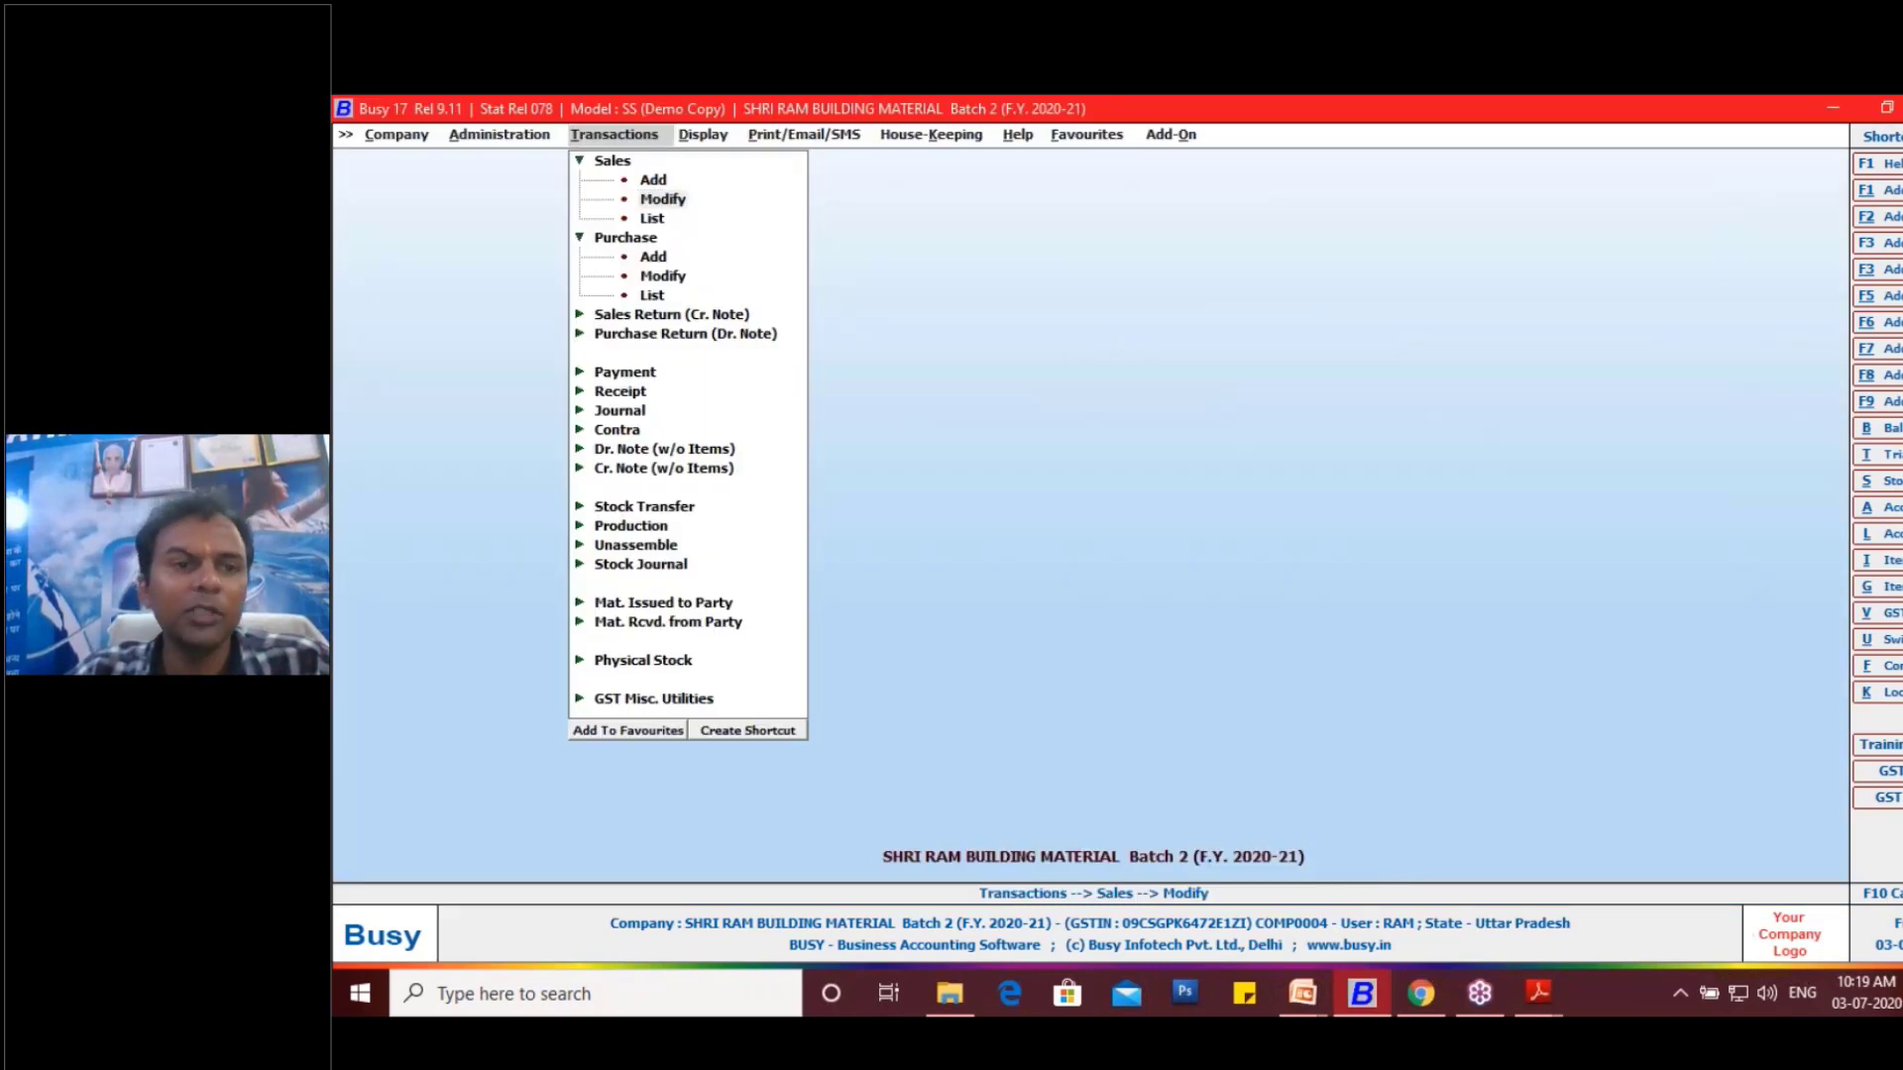
key(Return)
key(Return)
key(Down)
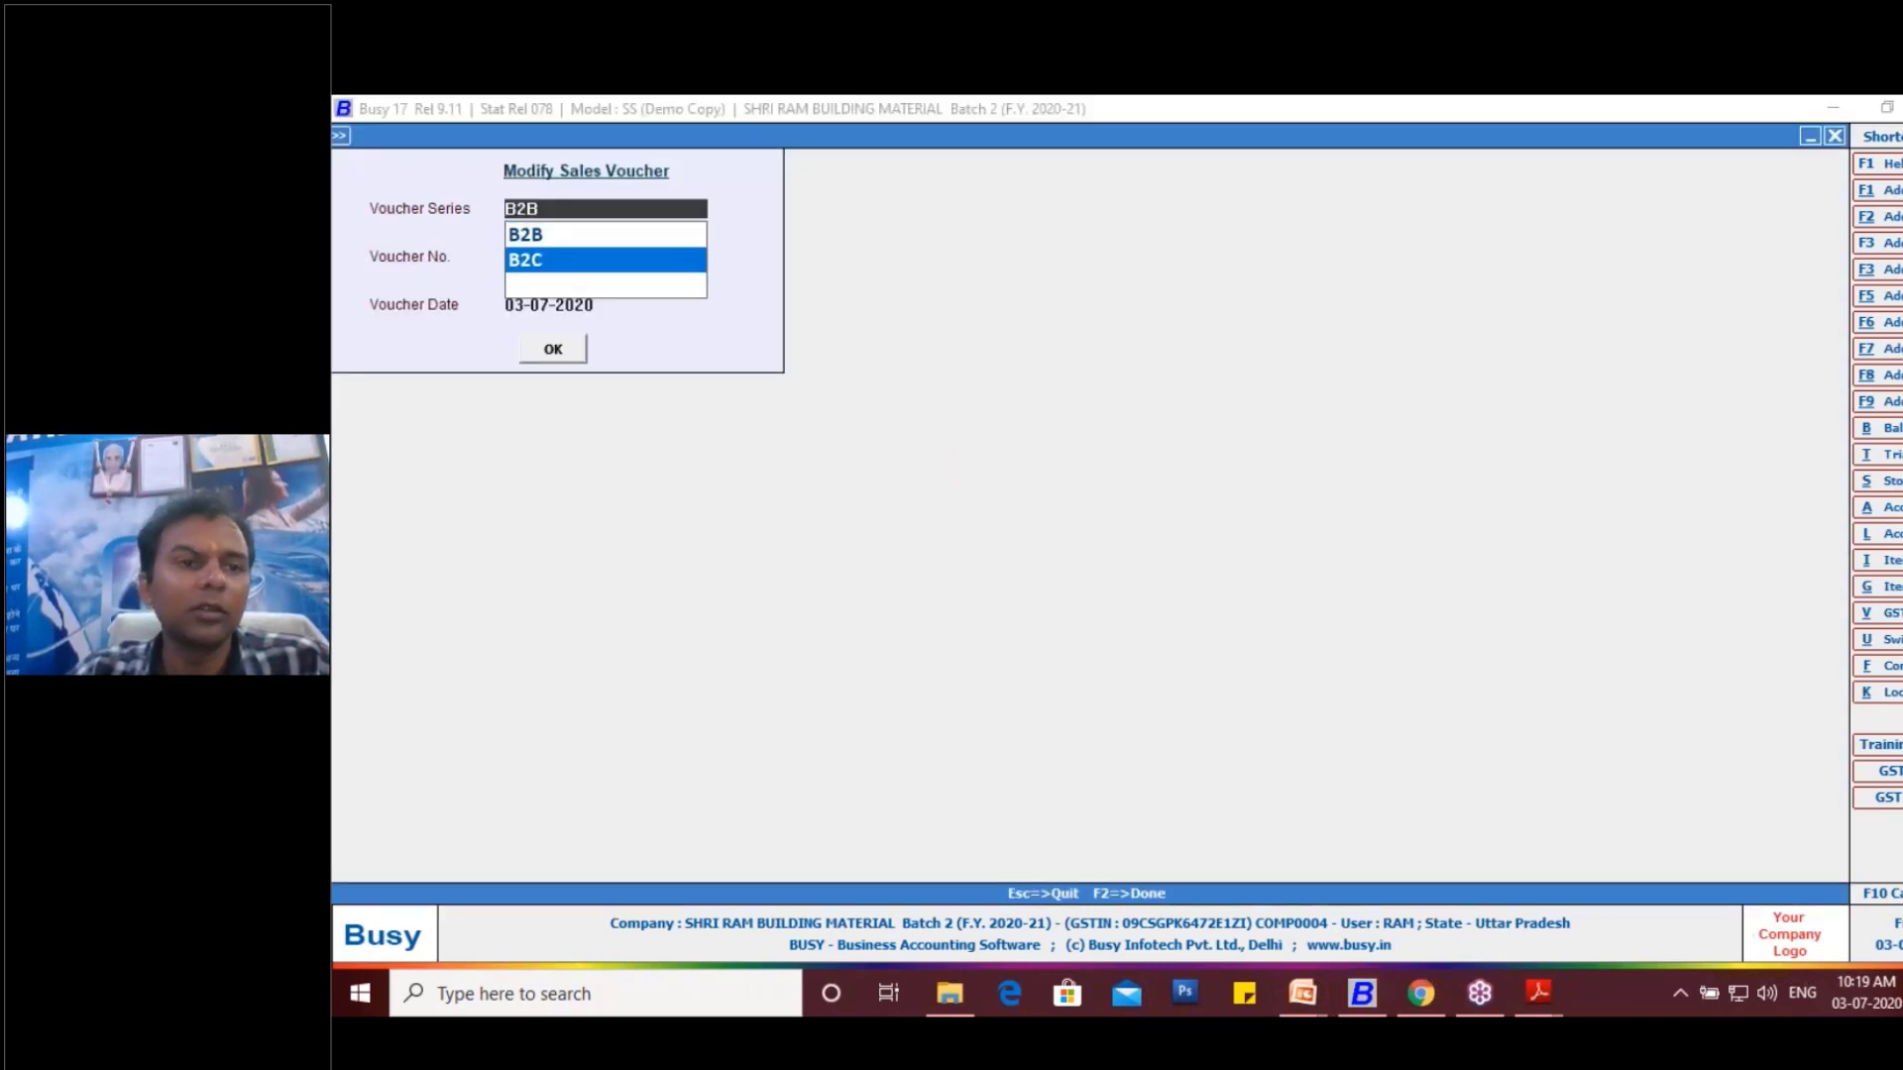
key(Return)
key(Return)
key(Return)
key(Return)
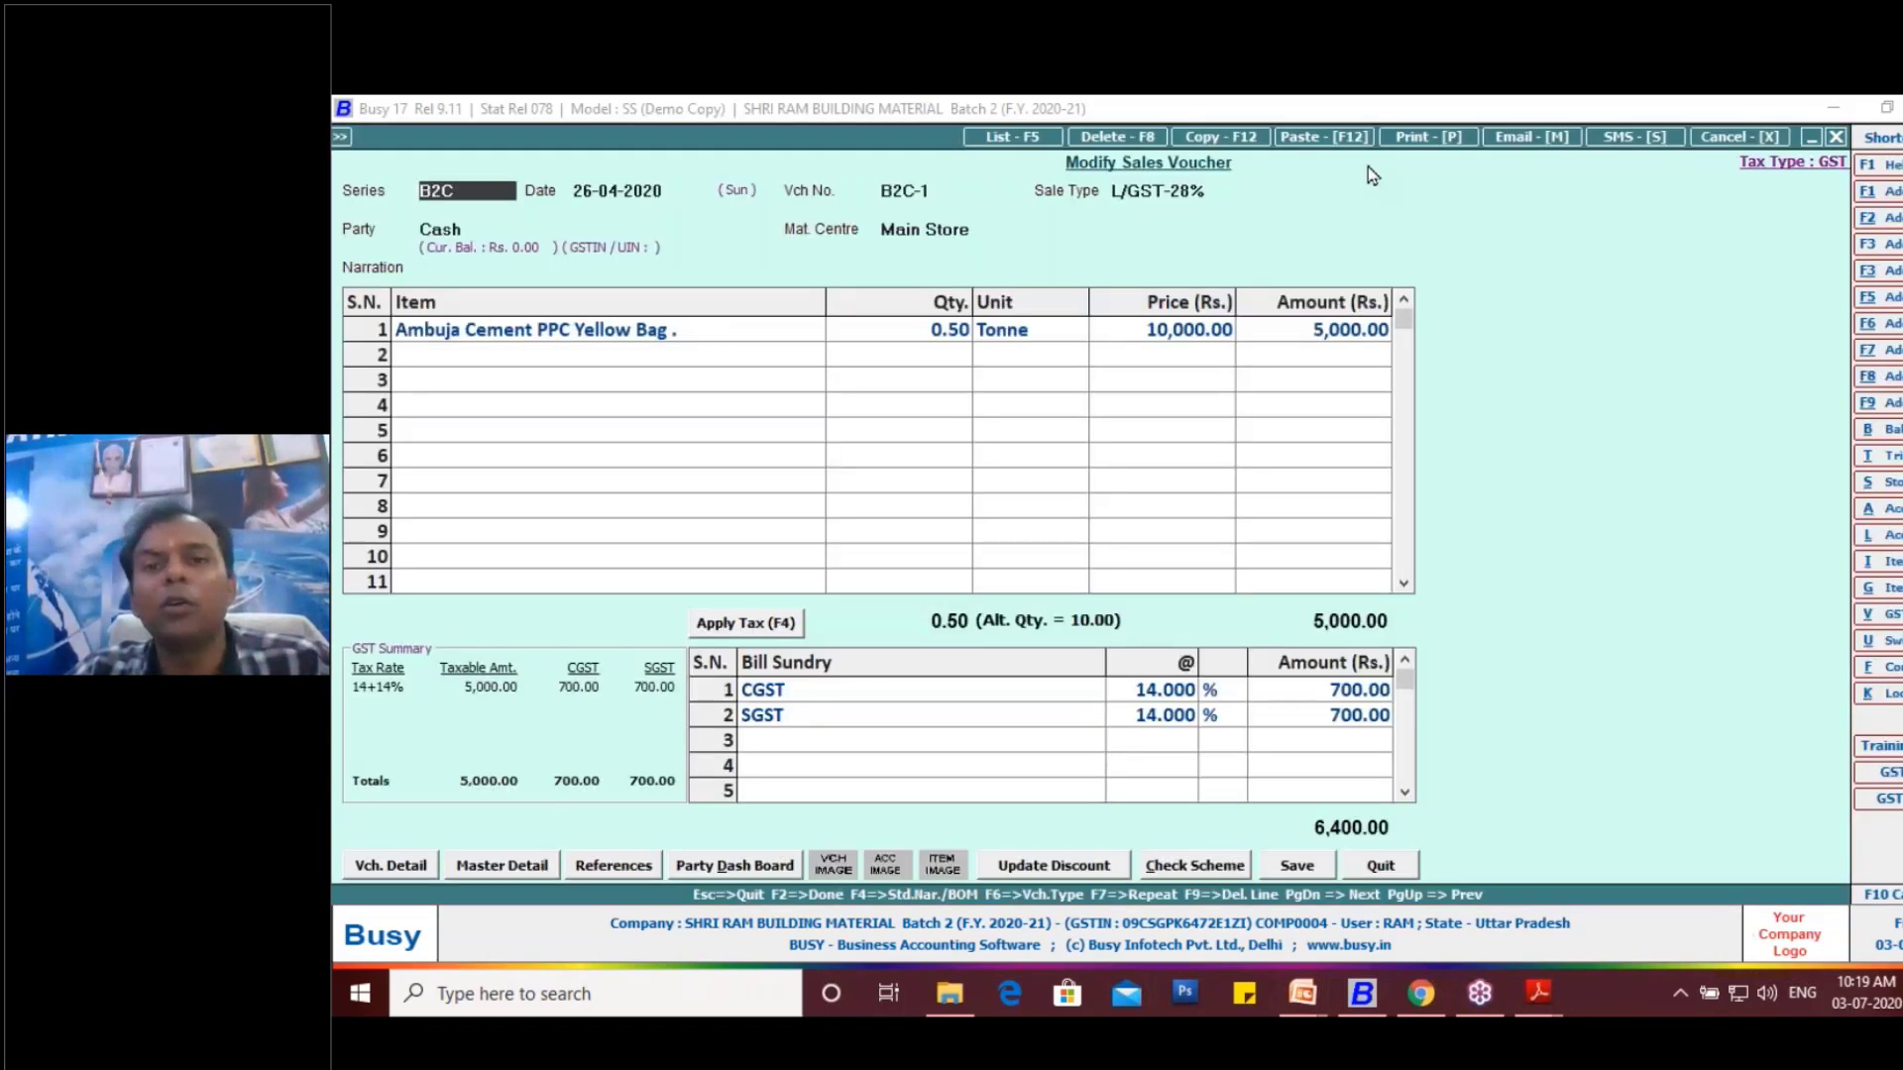
- Preview the printed sales invoice of voucher B2C-1, check its item columns and totals, and close the preview
click(1427, 136)
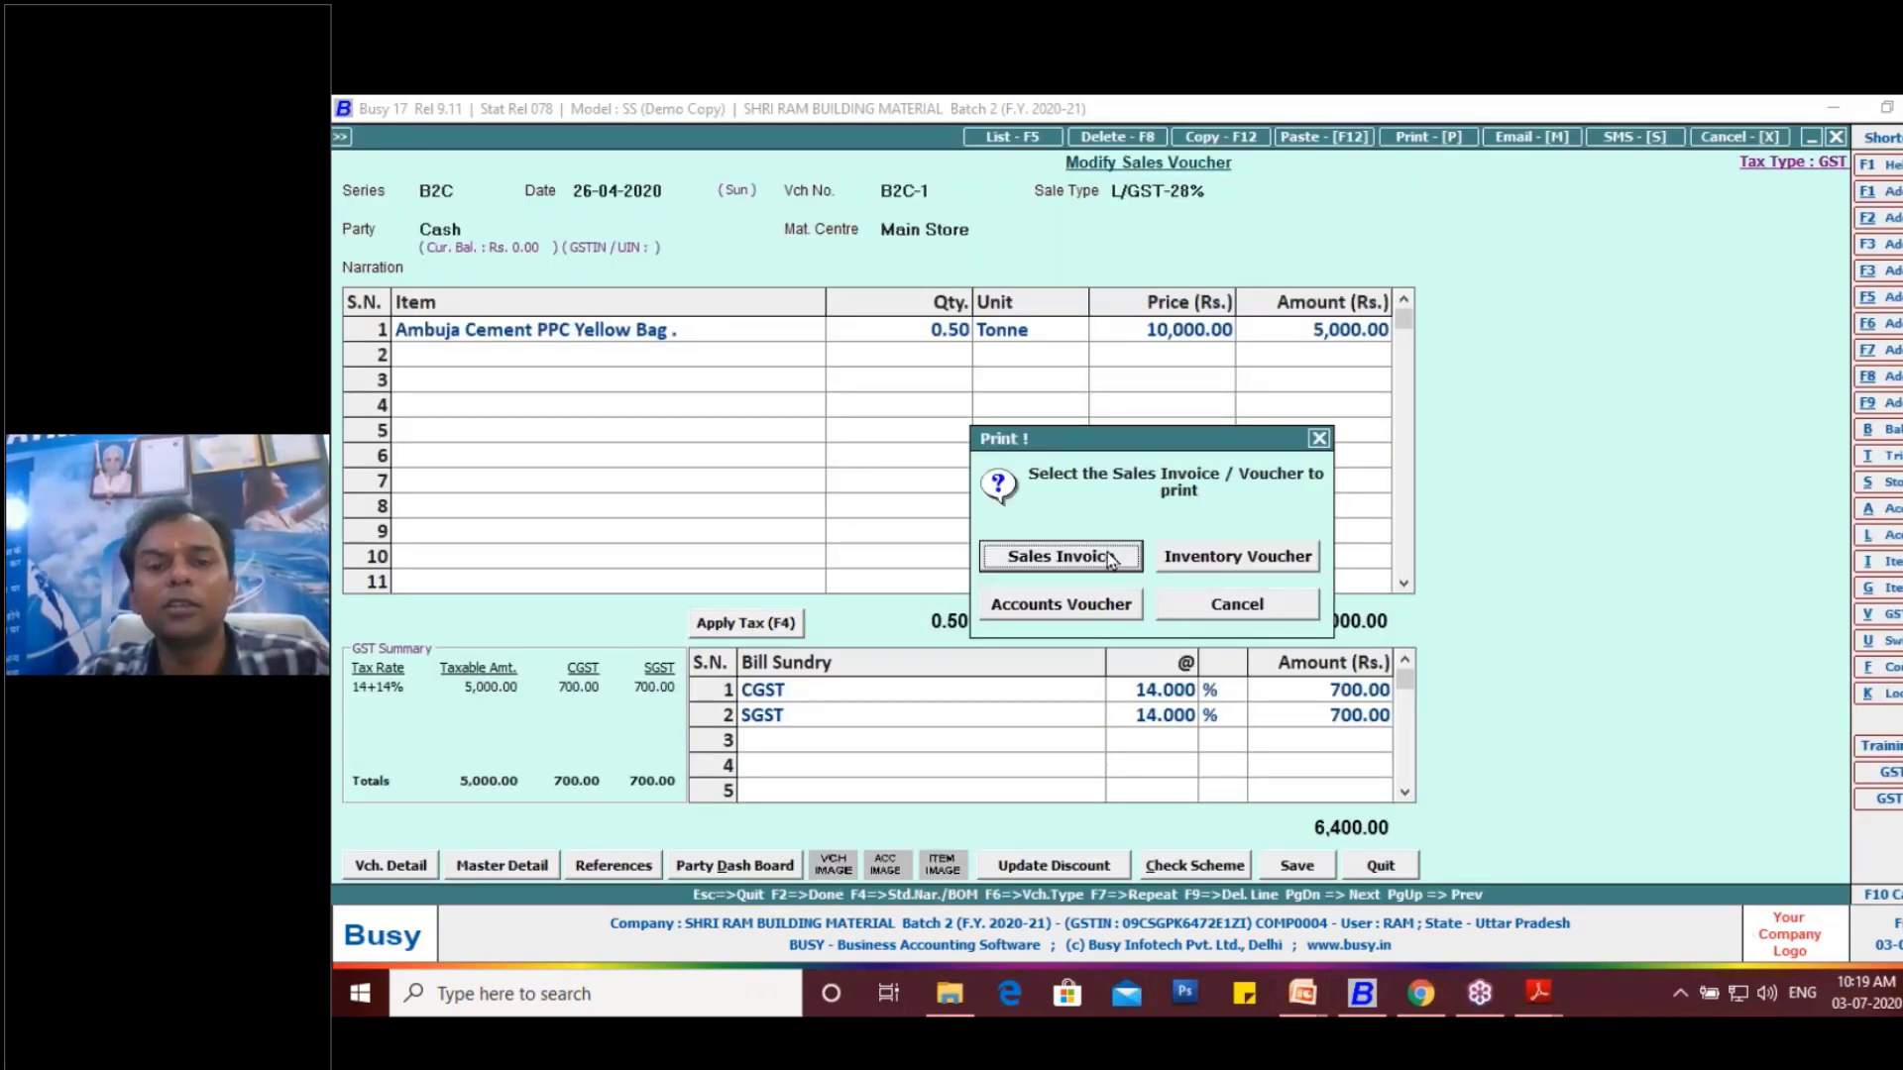
click(1108, 551)
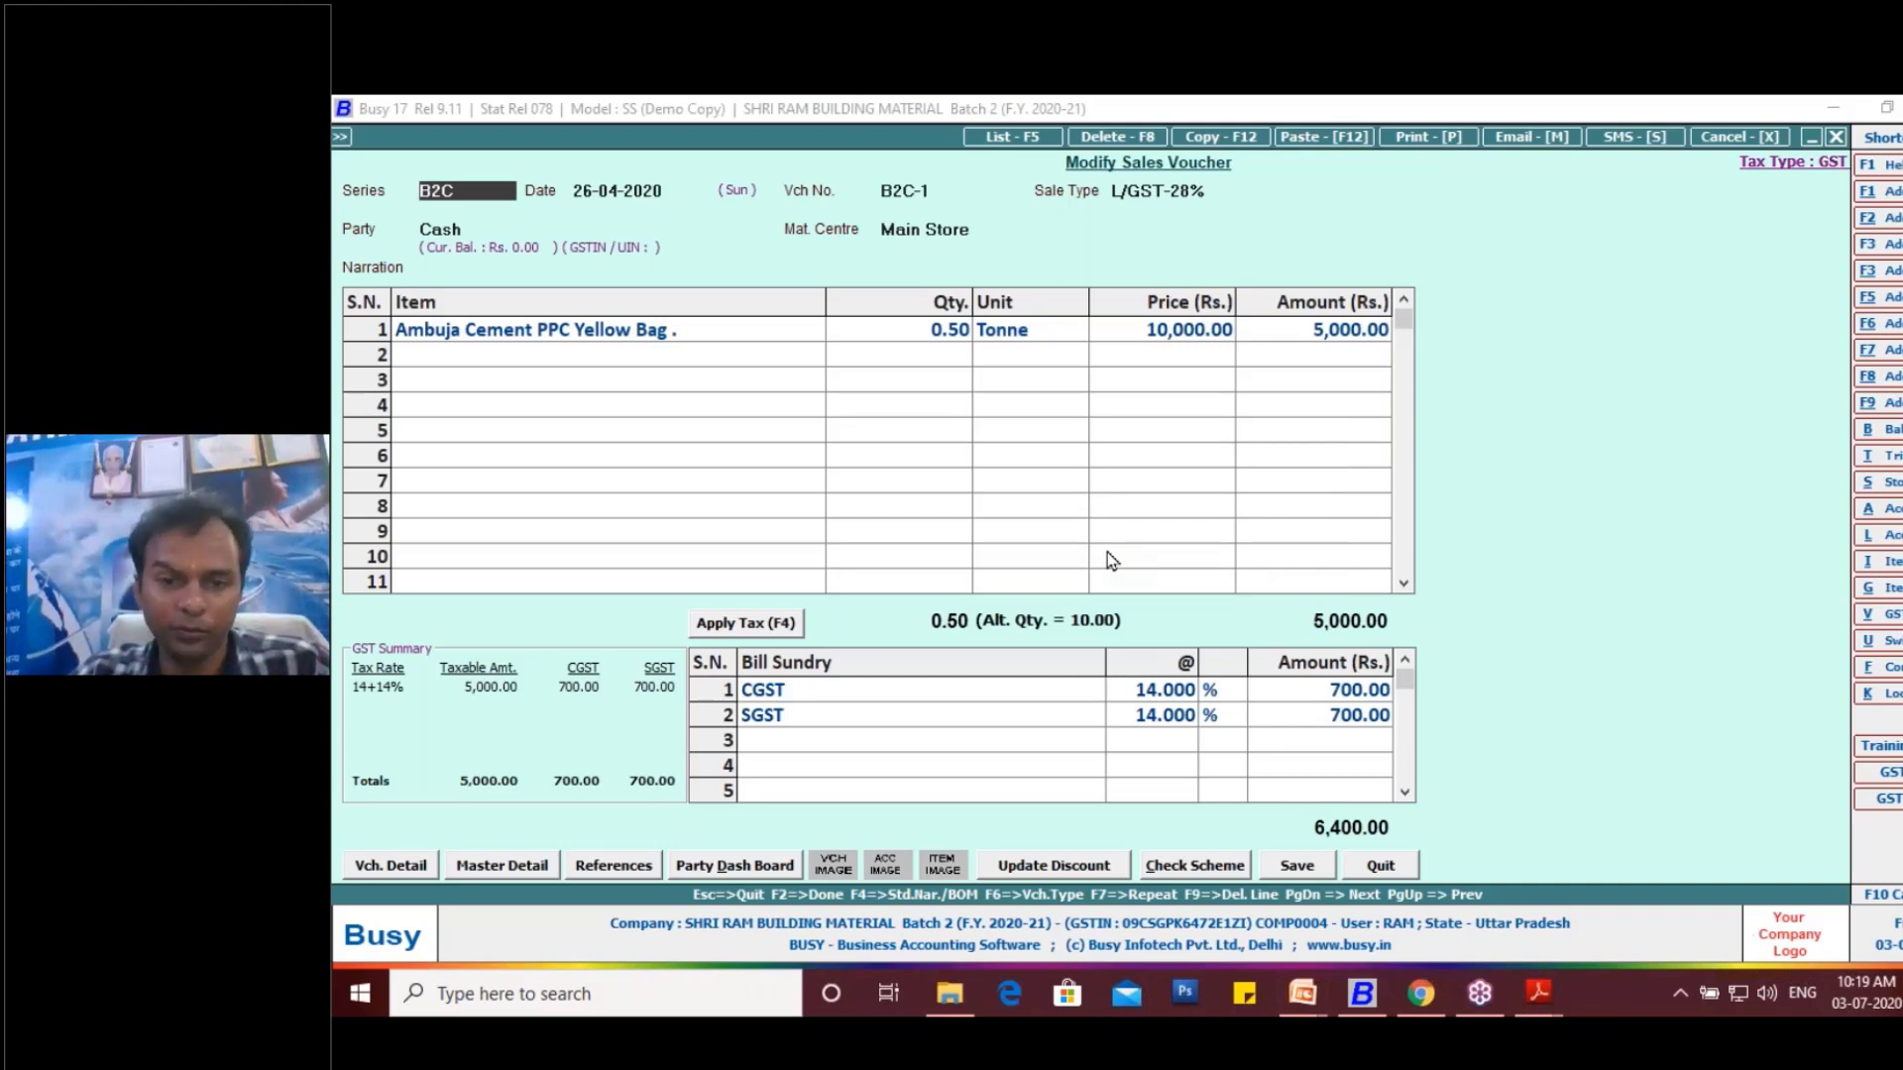
click(570, 319)
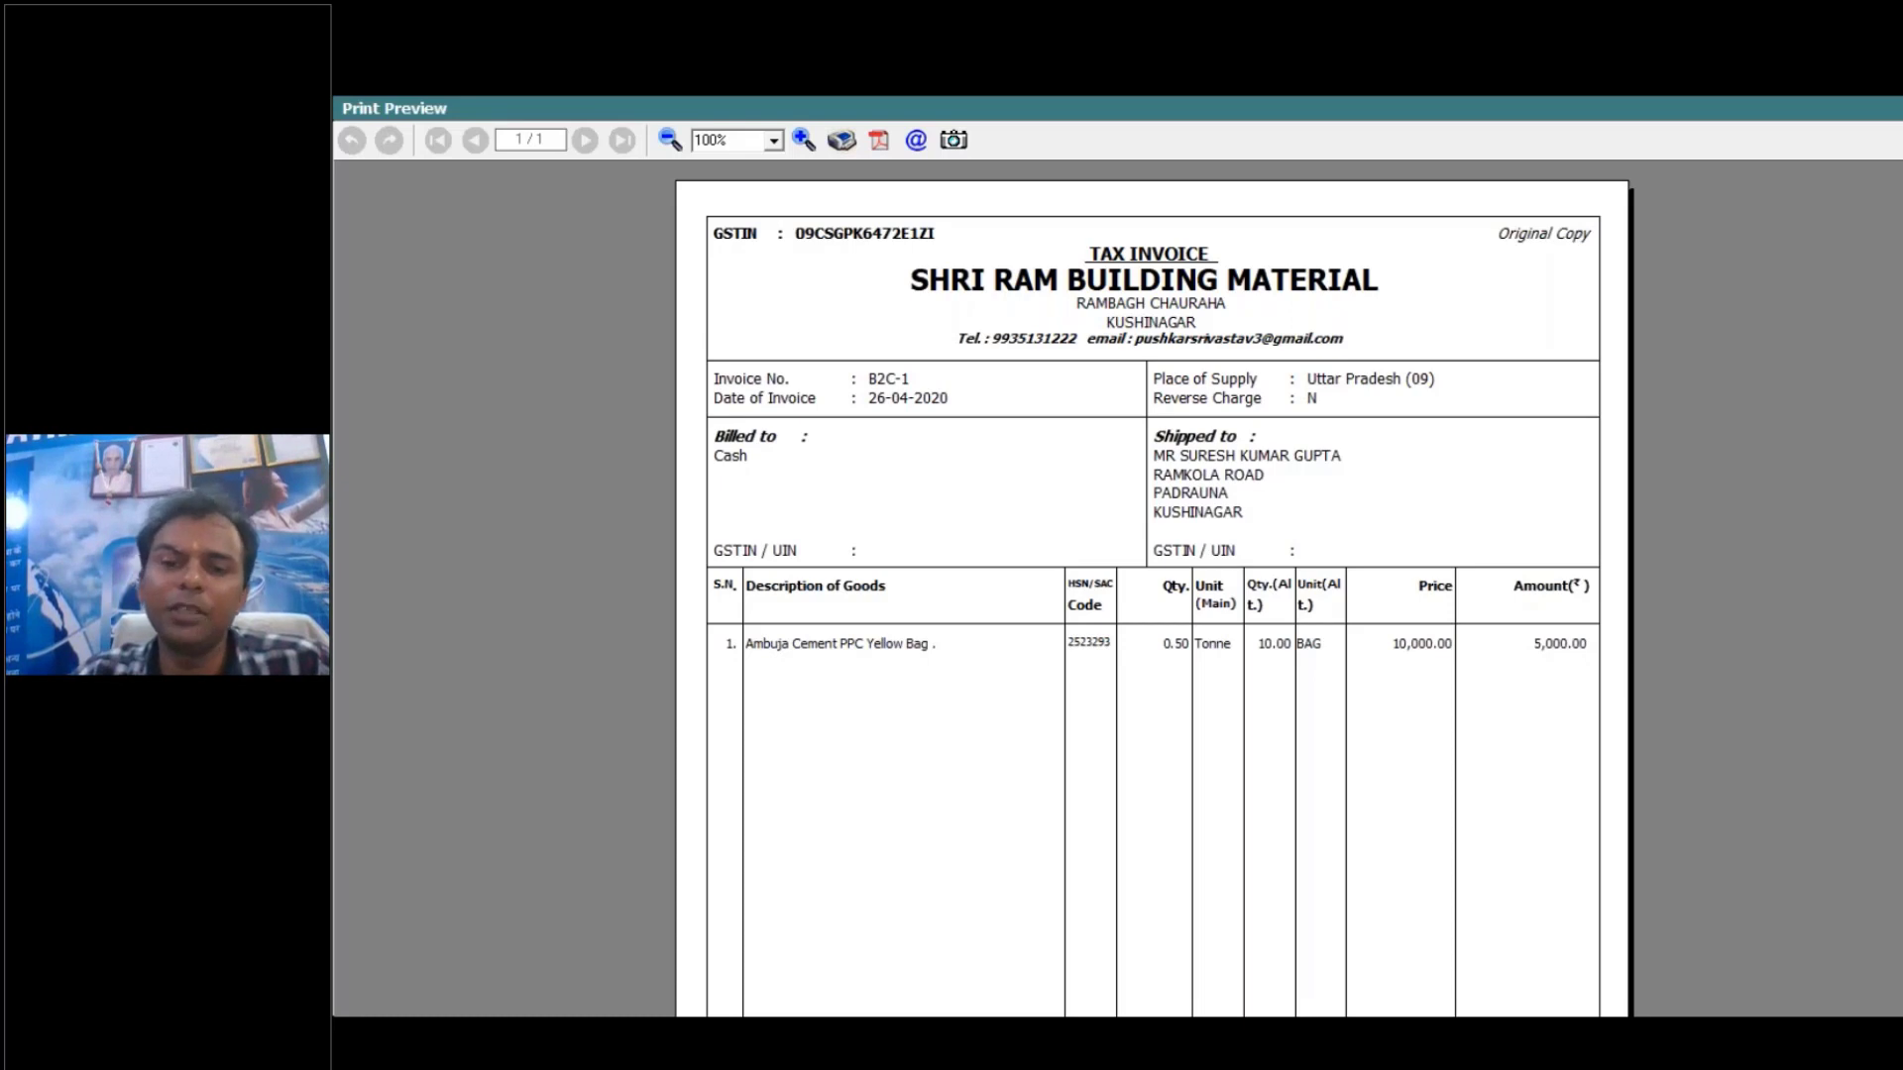
scroll(1734, 657, down, 3)
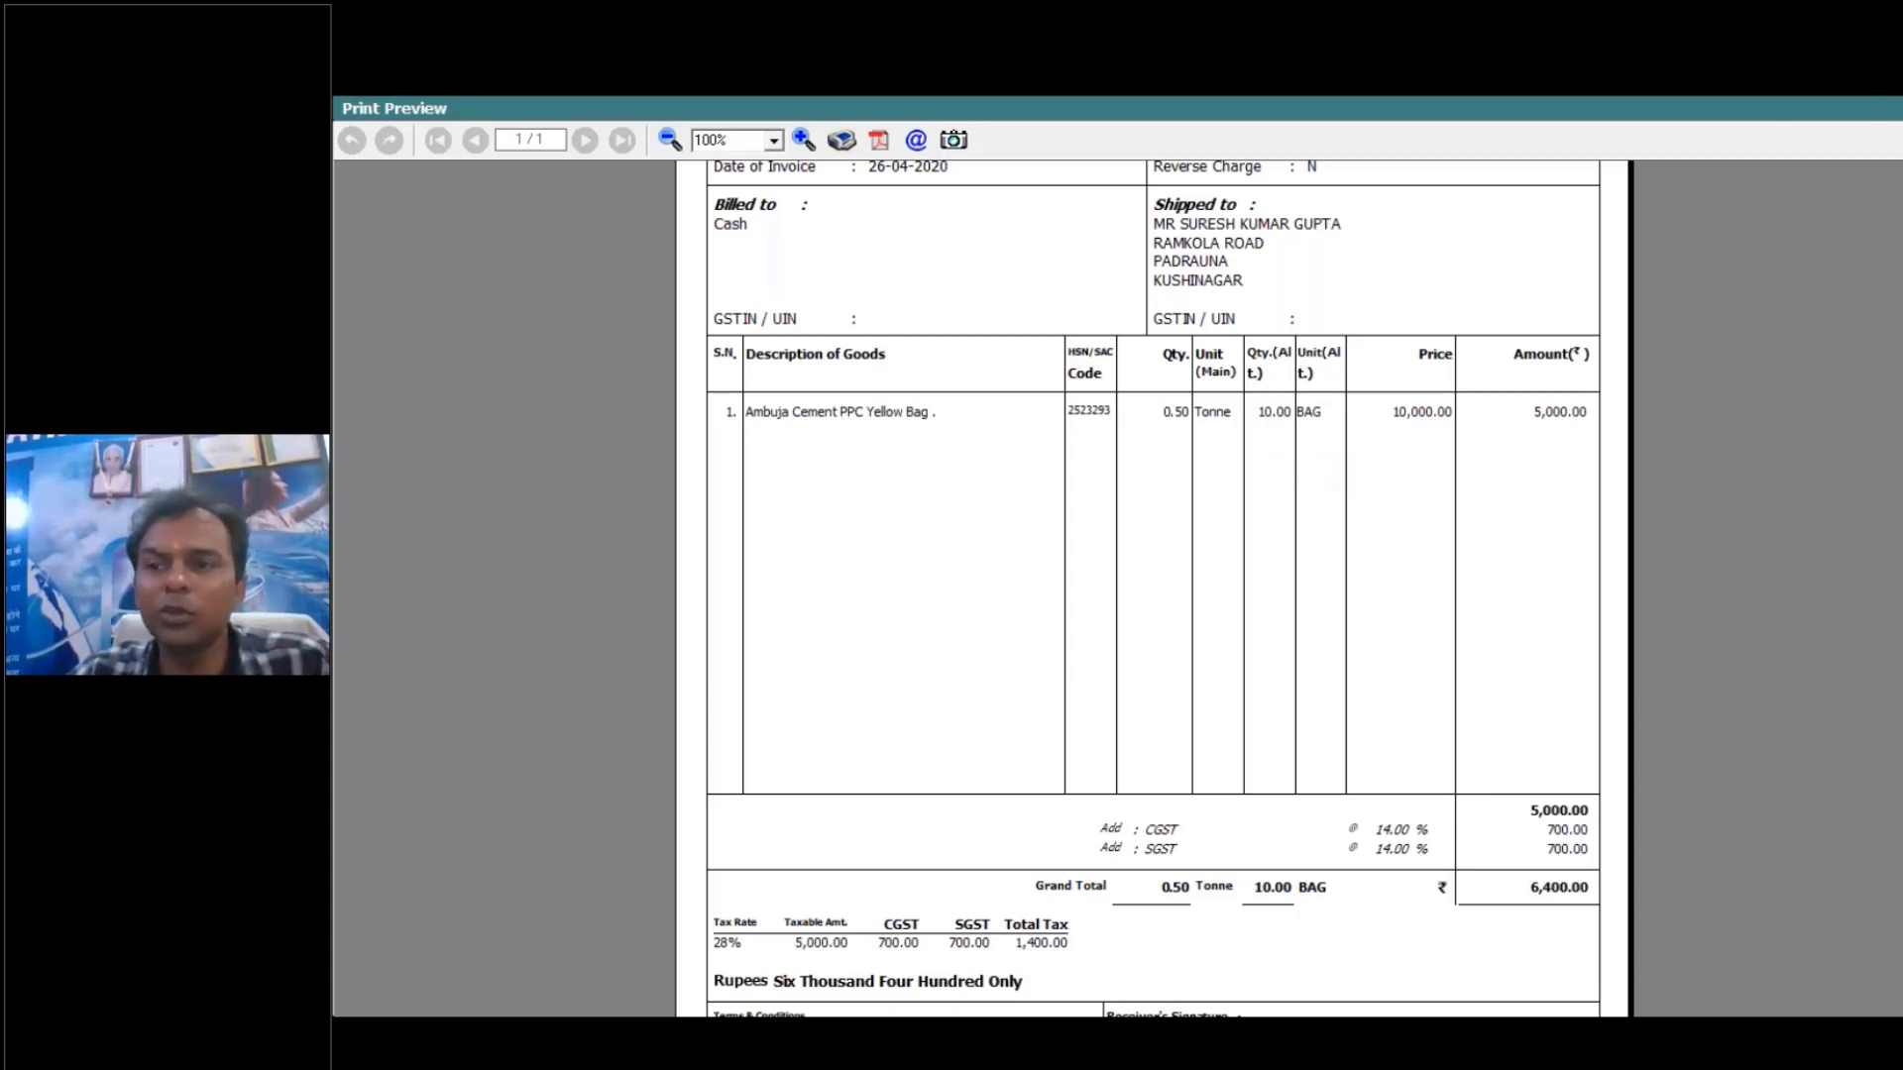
key(Escape)
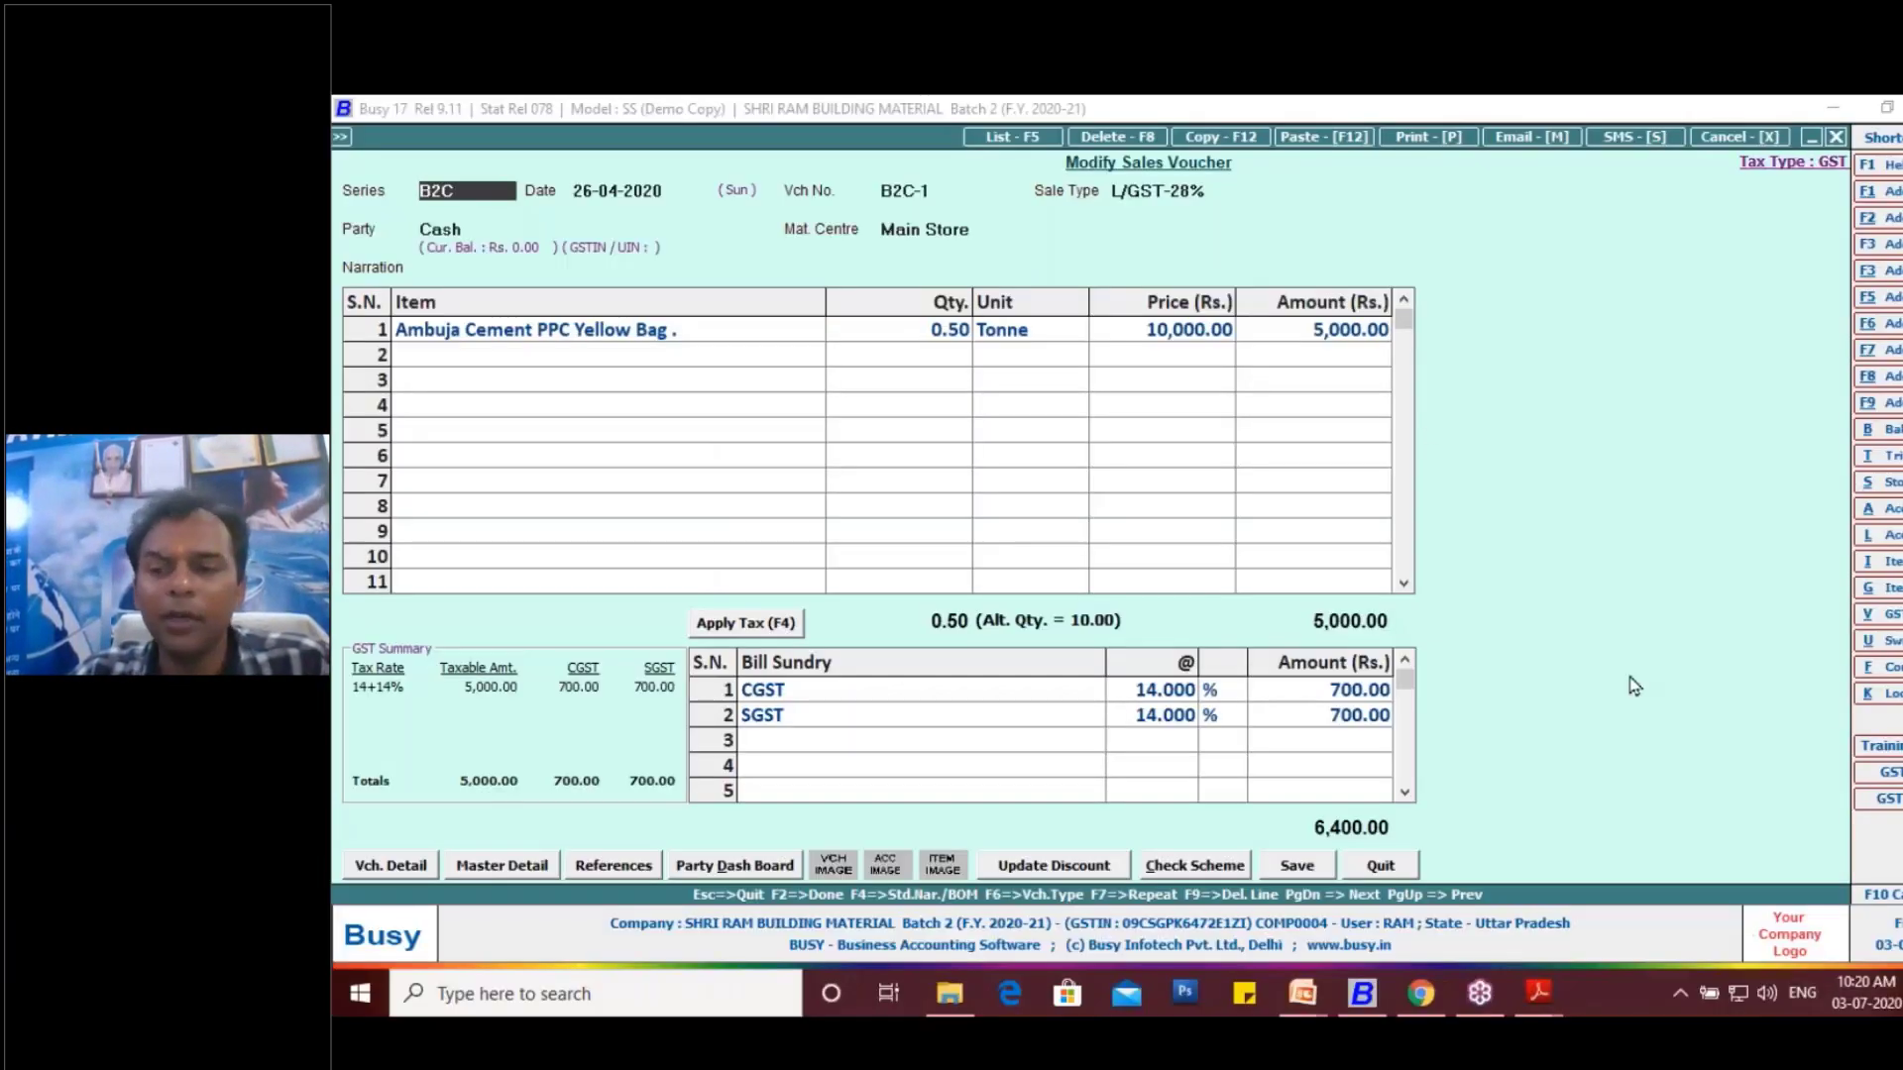
- Reopen the Sales Invoice standard printing configuration, review the body column widths and total width, and return to the voucher
click(1895, 674)
key(Down)
key(Down)
key(Down)
key(Down)
key(Down)
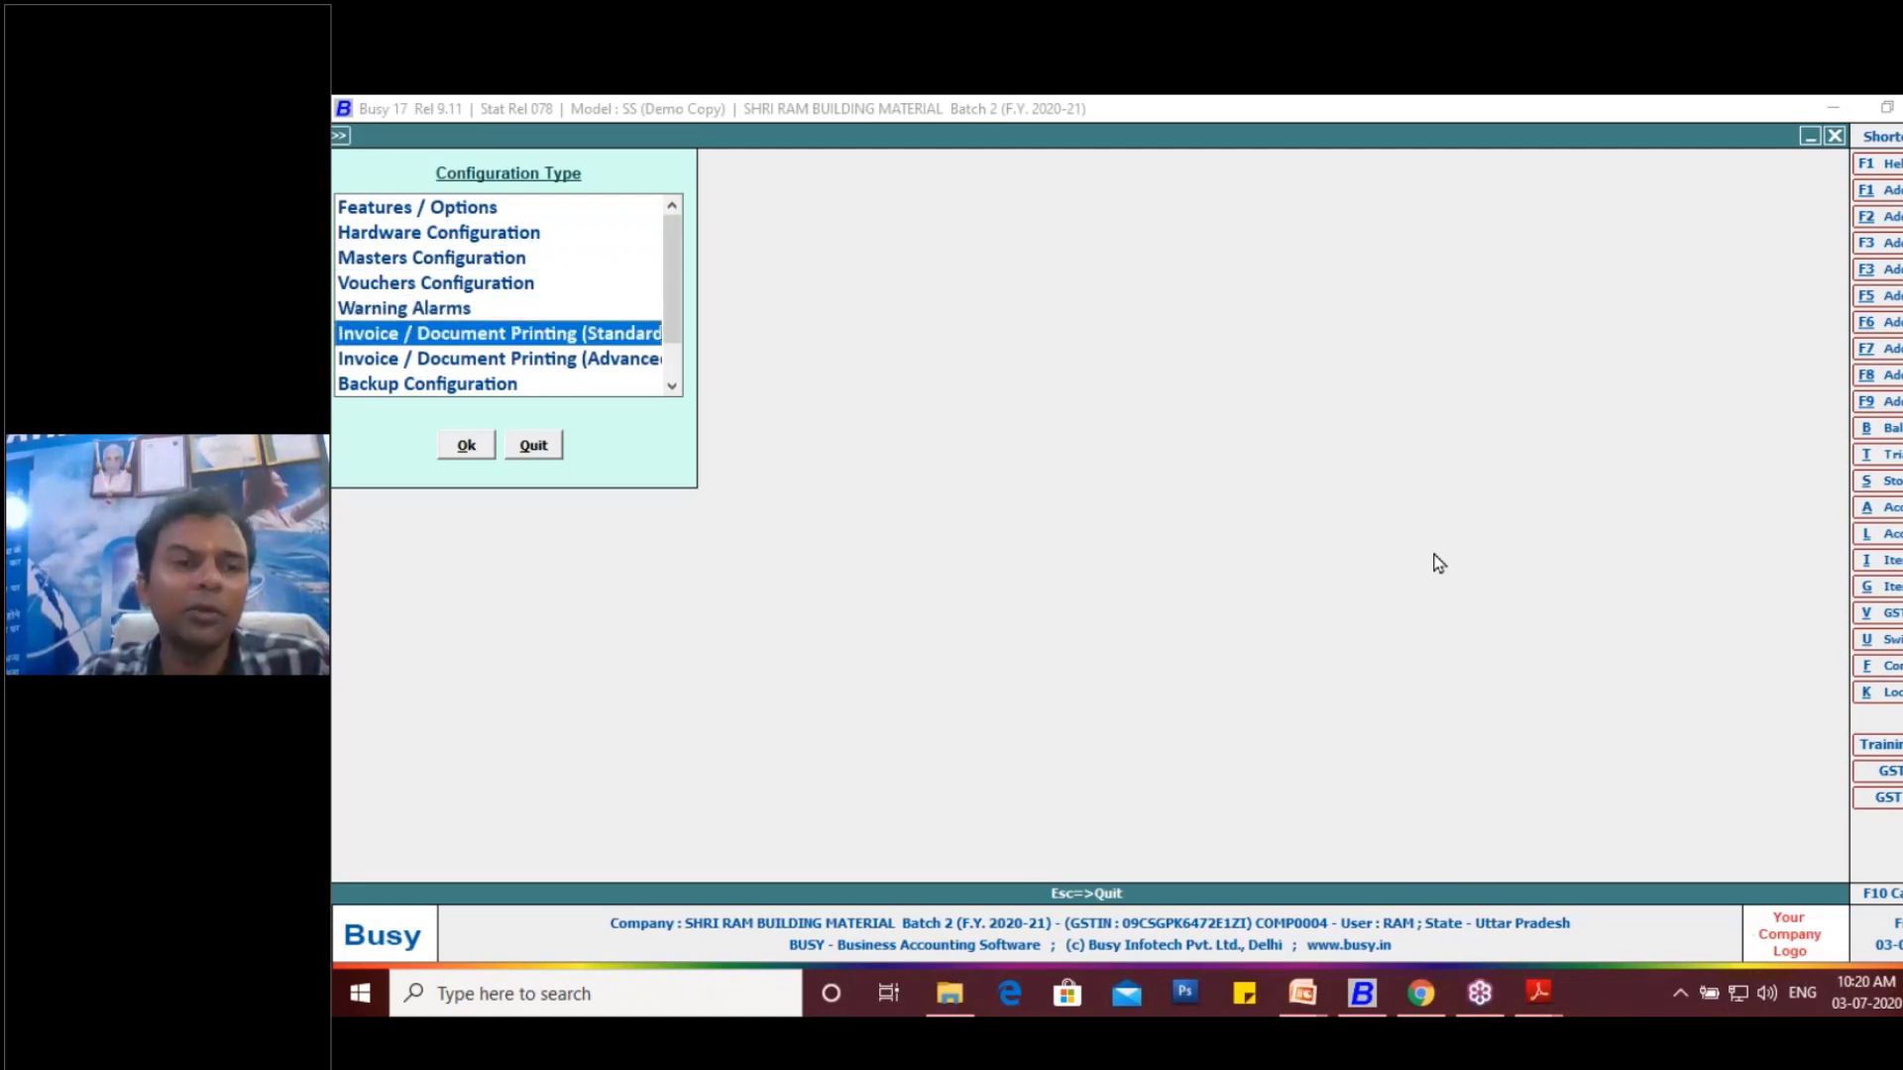
key(Return)
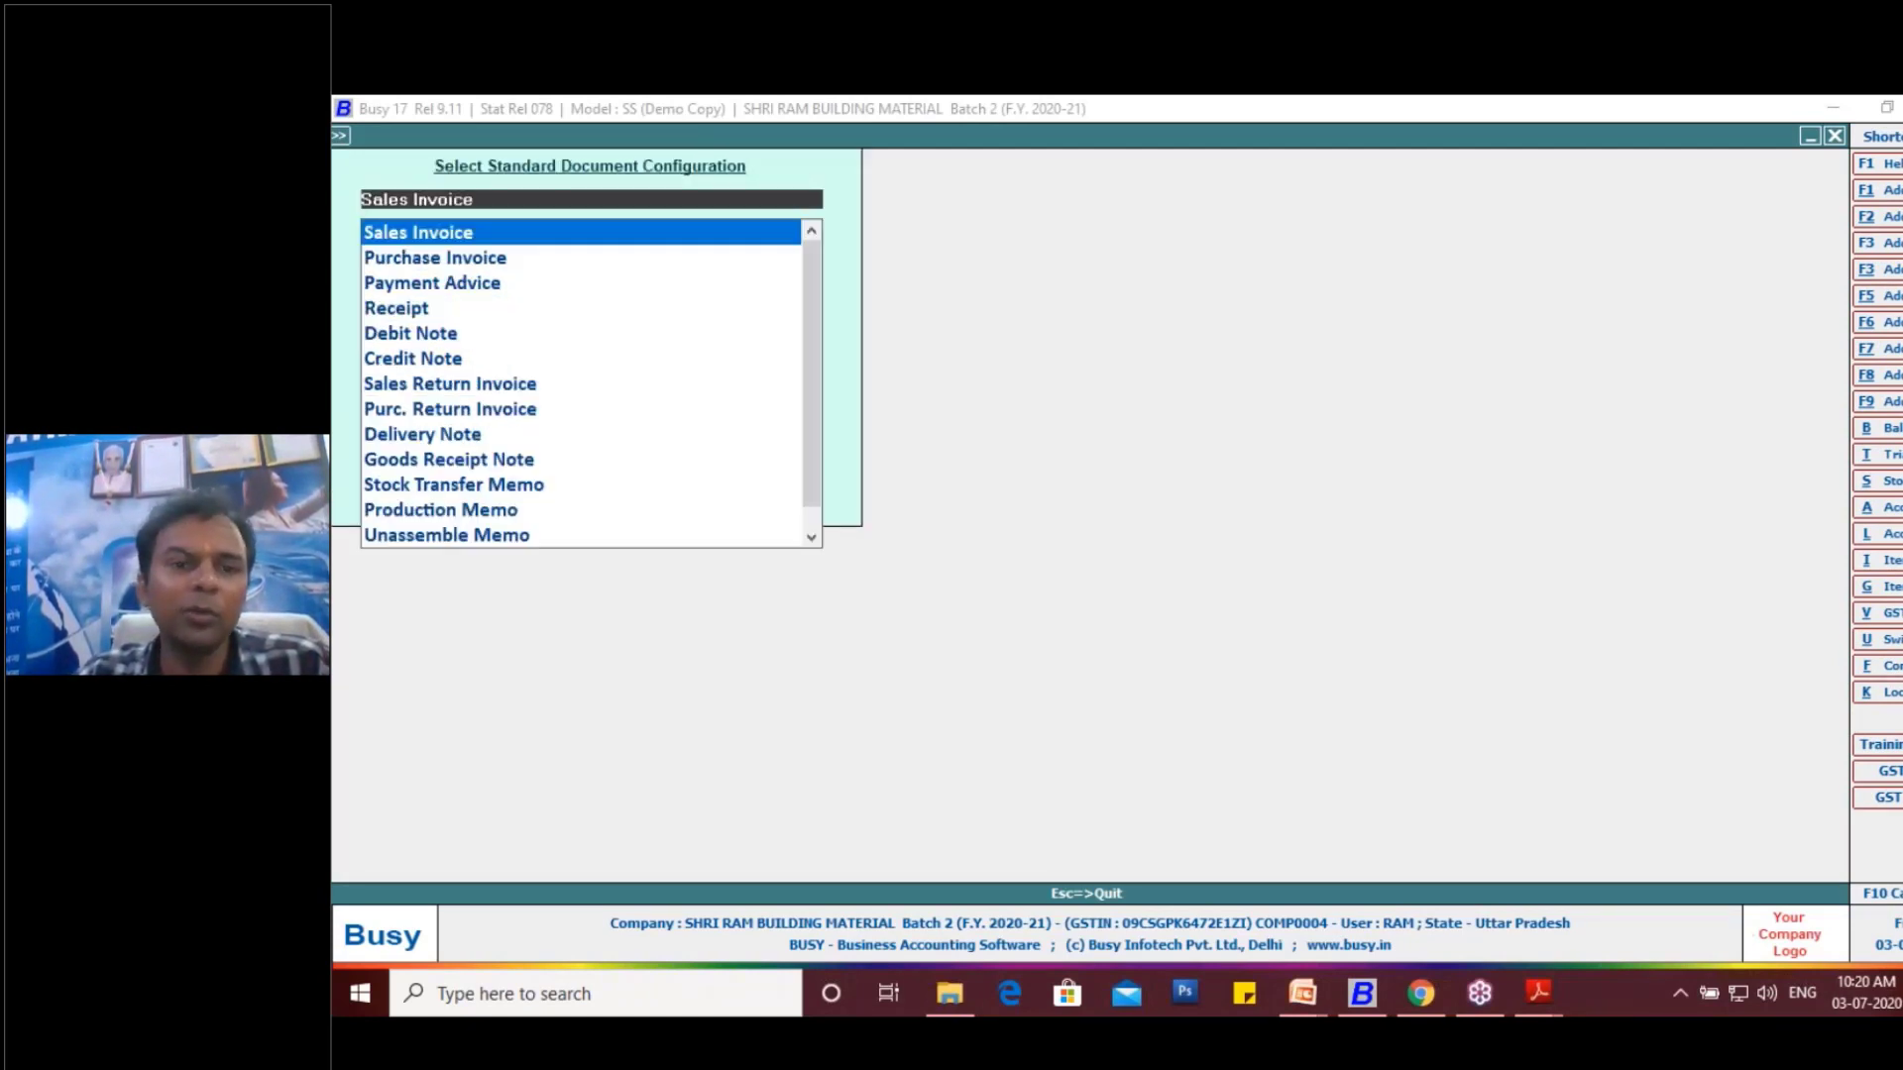
key(Return)
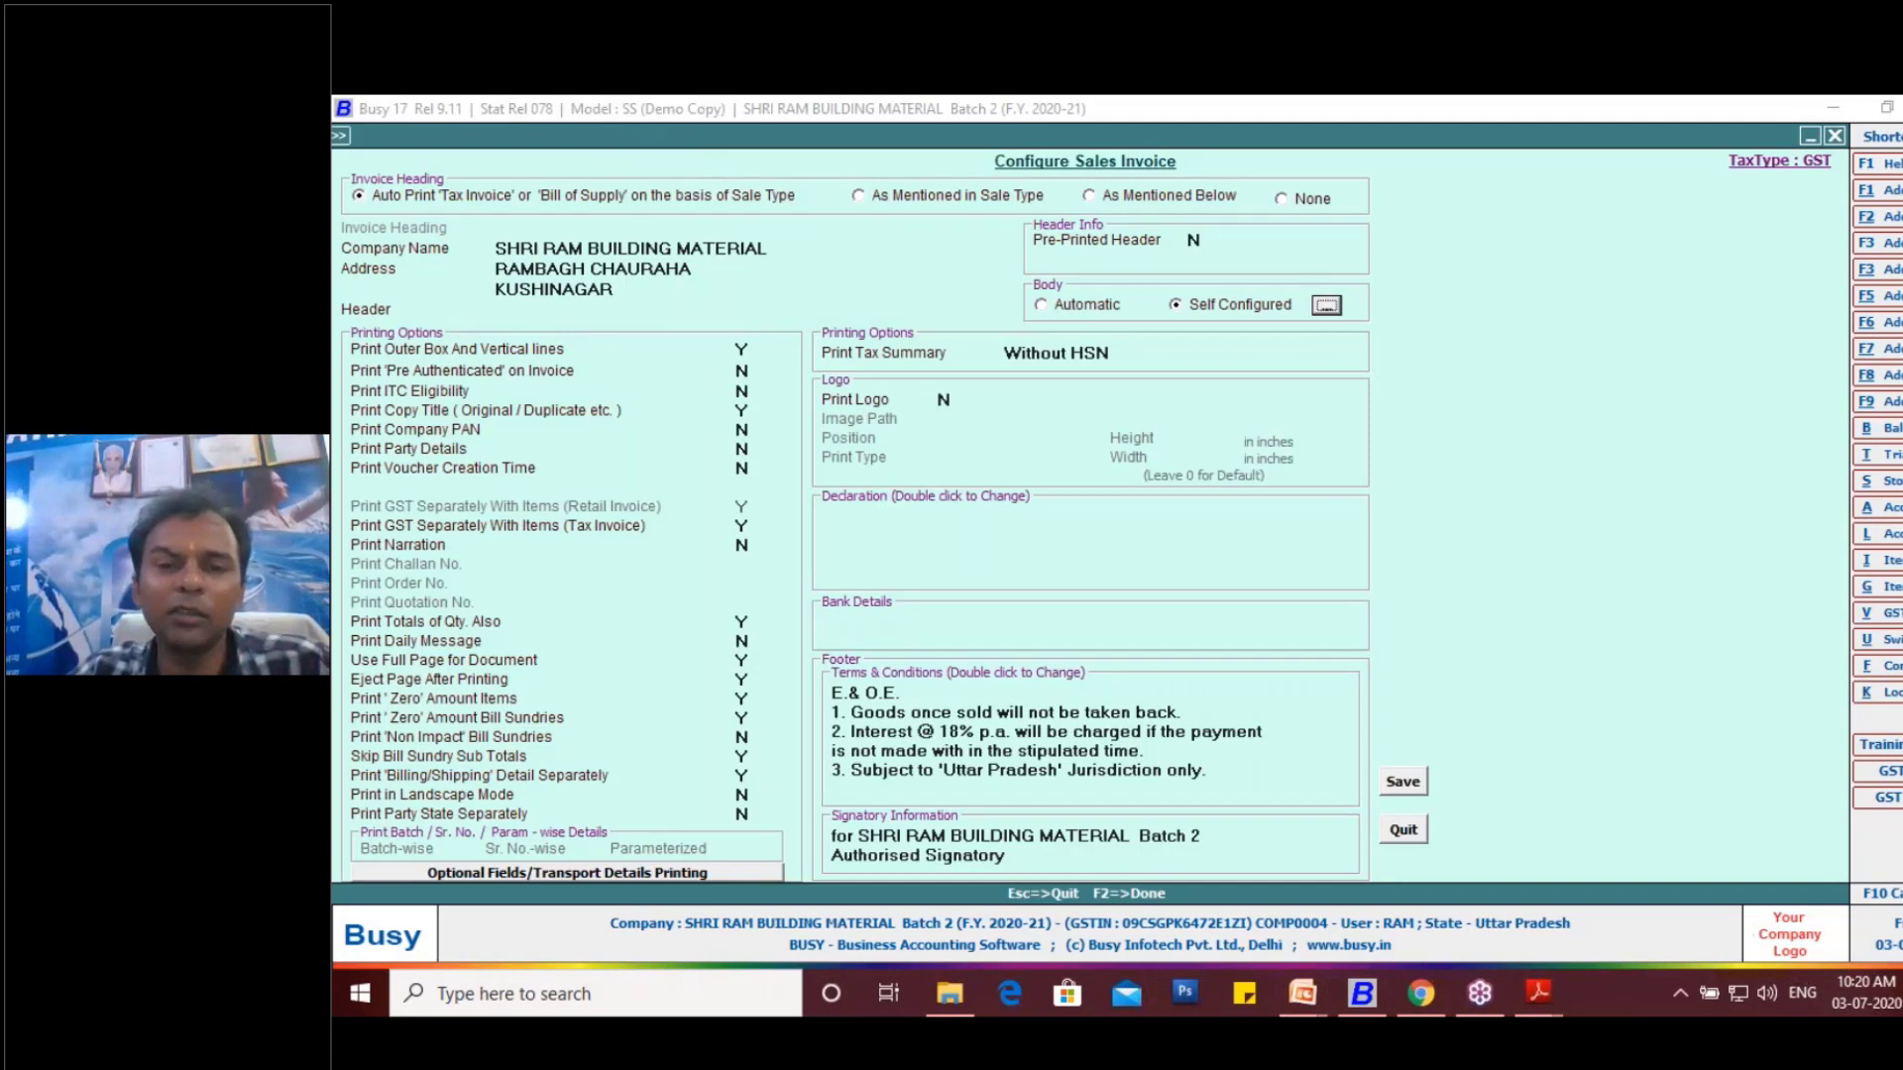
key(Return)
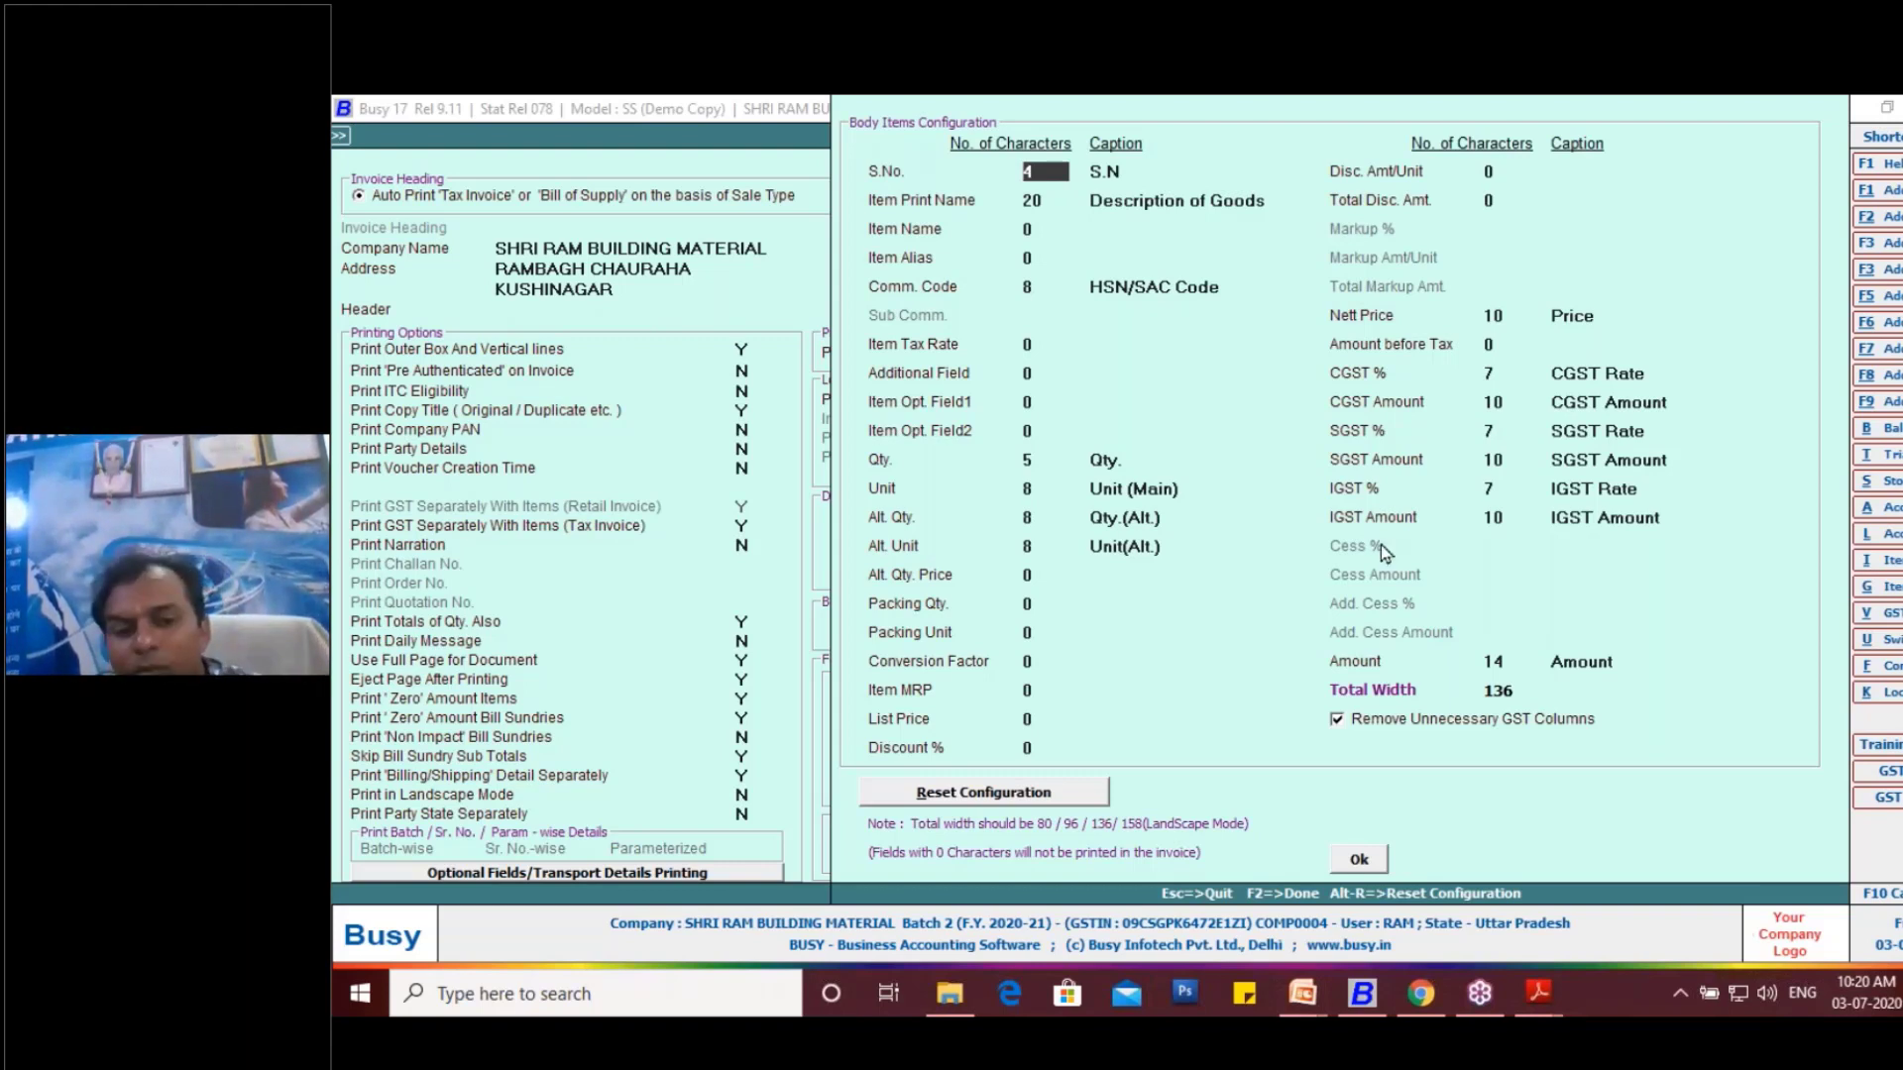
click(1353, 857)
click(1403, 830)
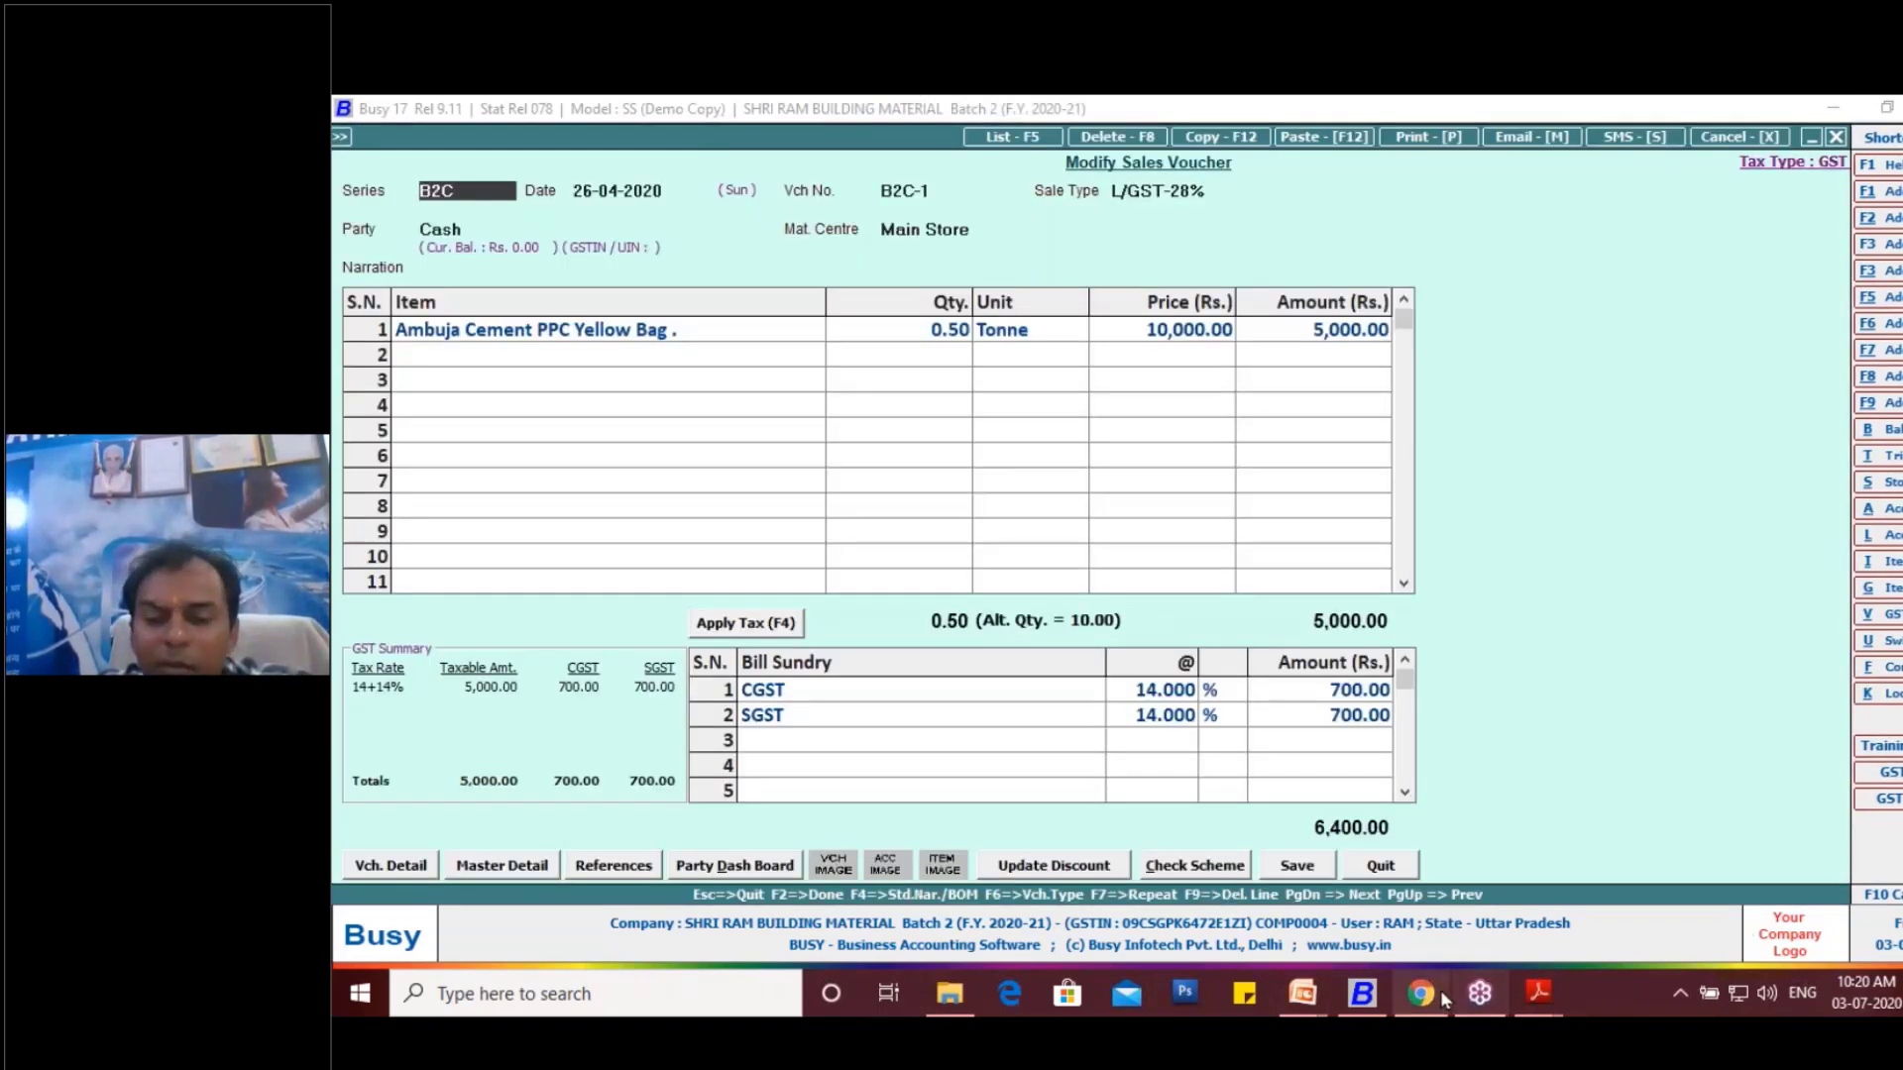
mouse_move(1439, 997)
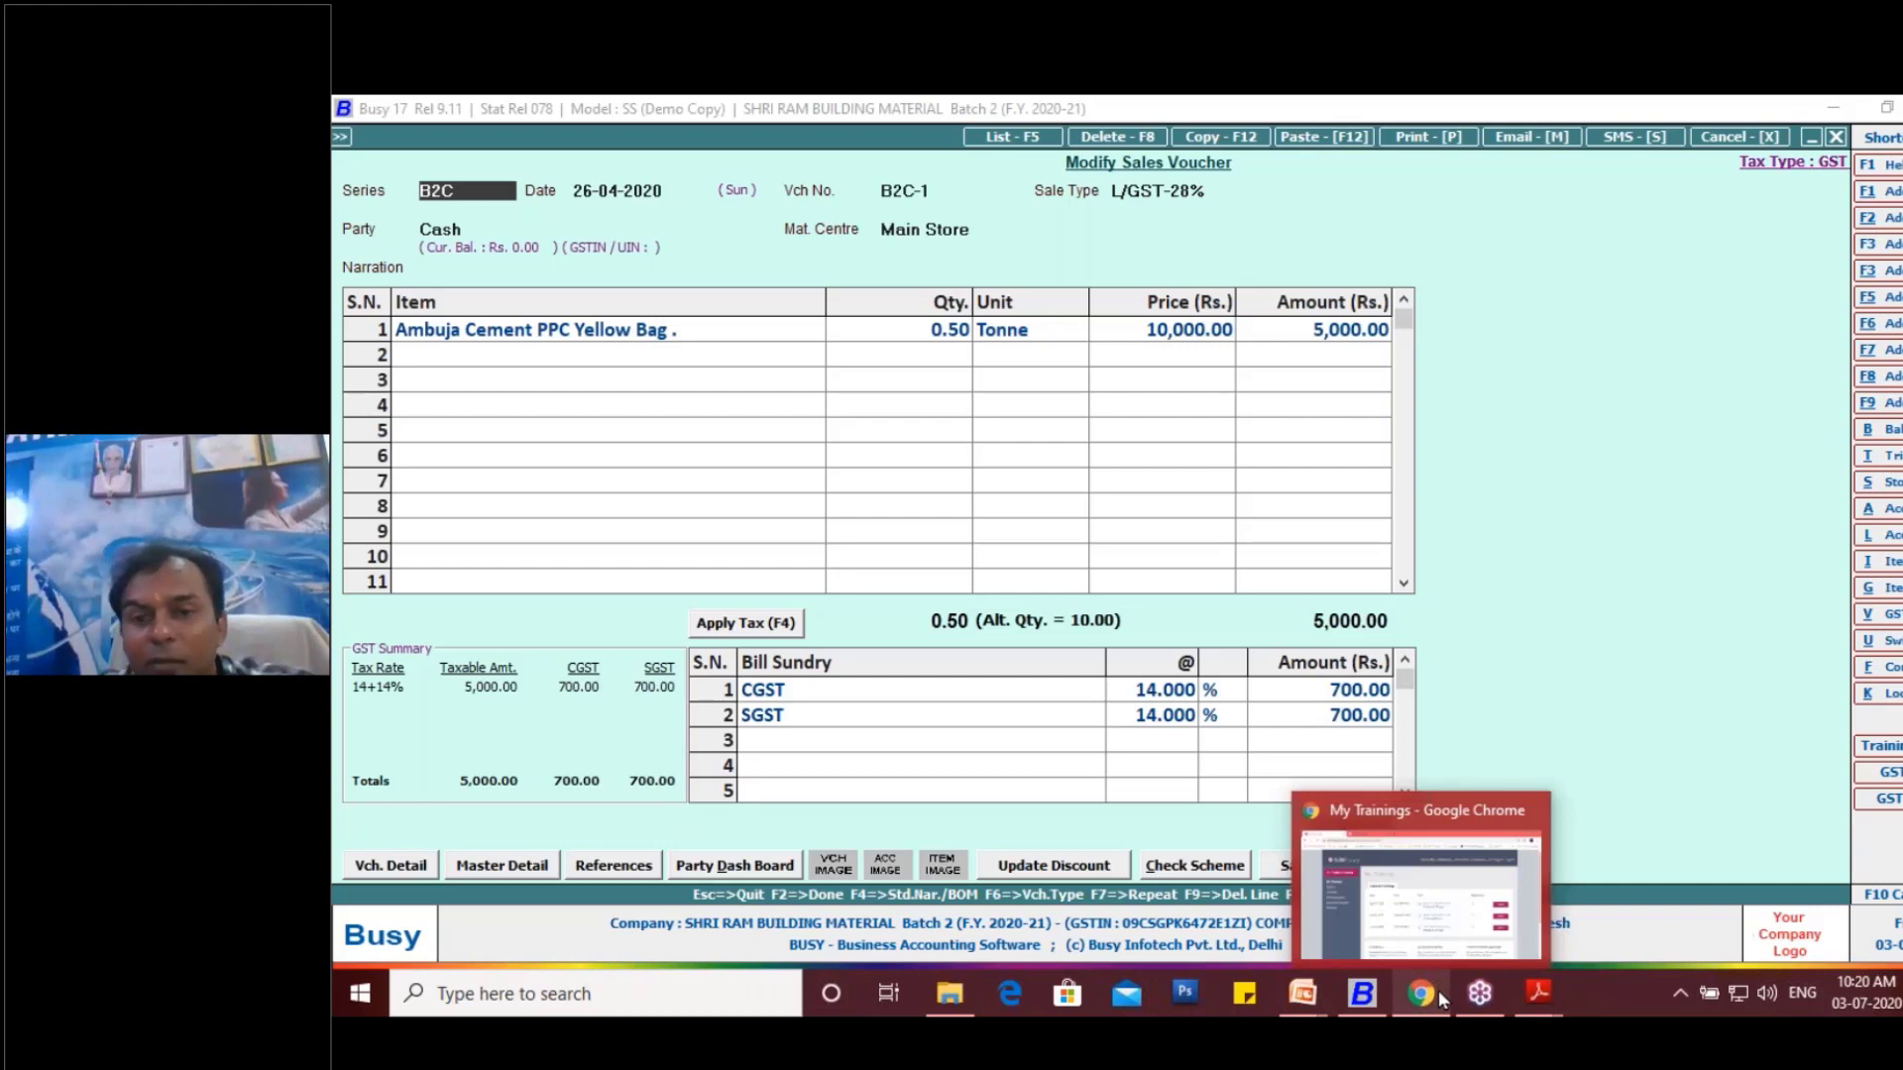
click(1214, 480)
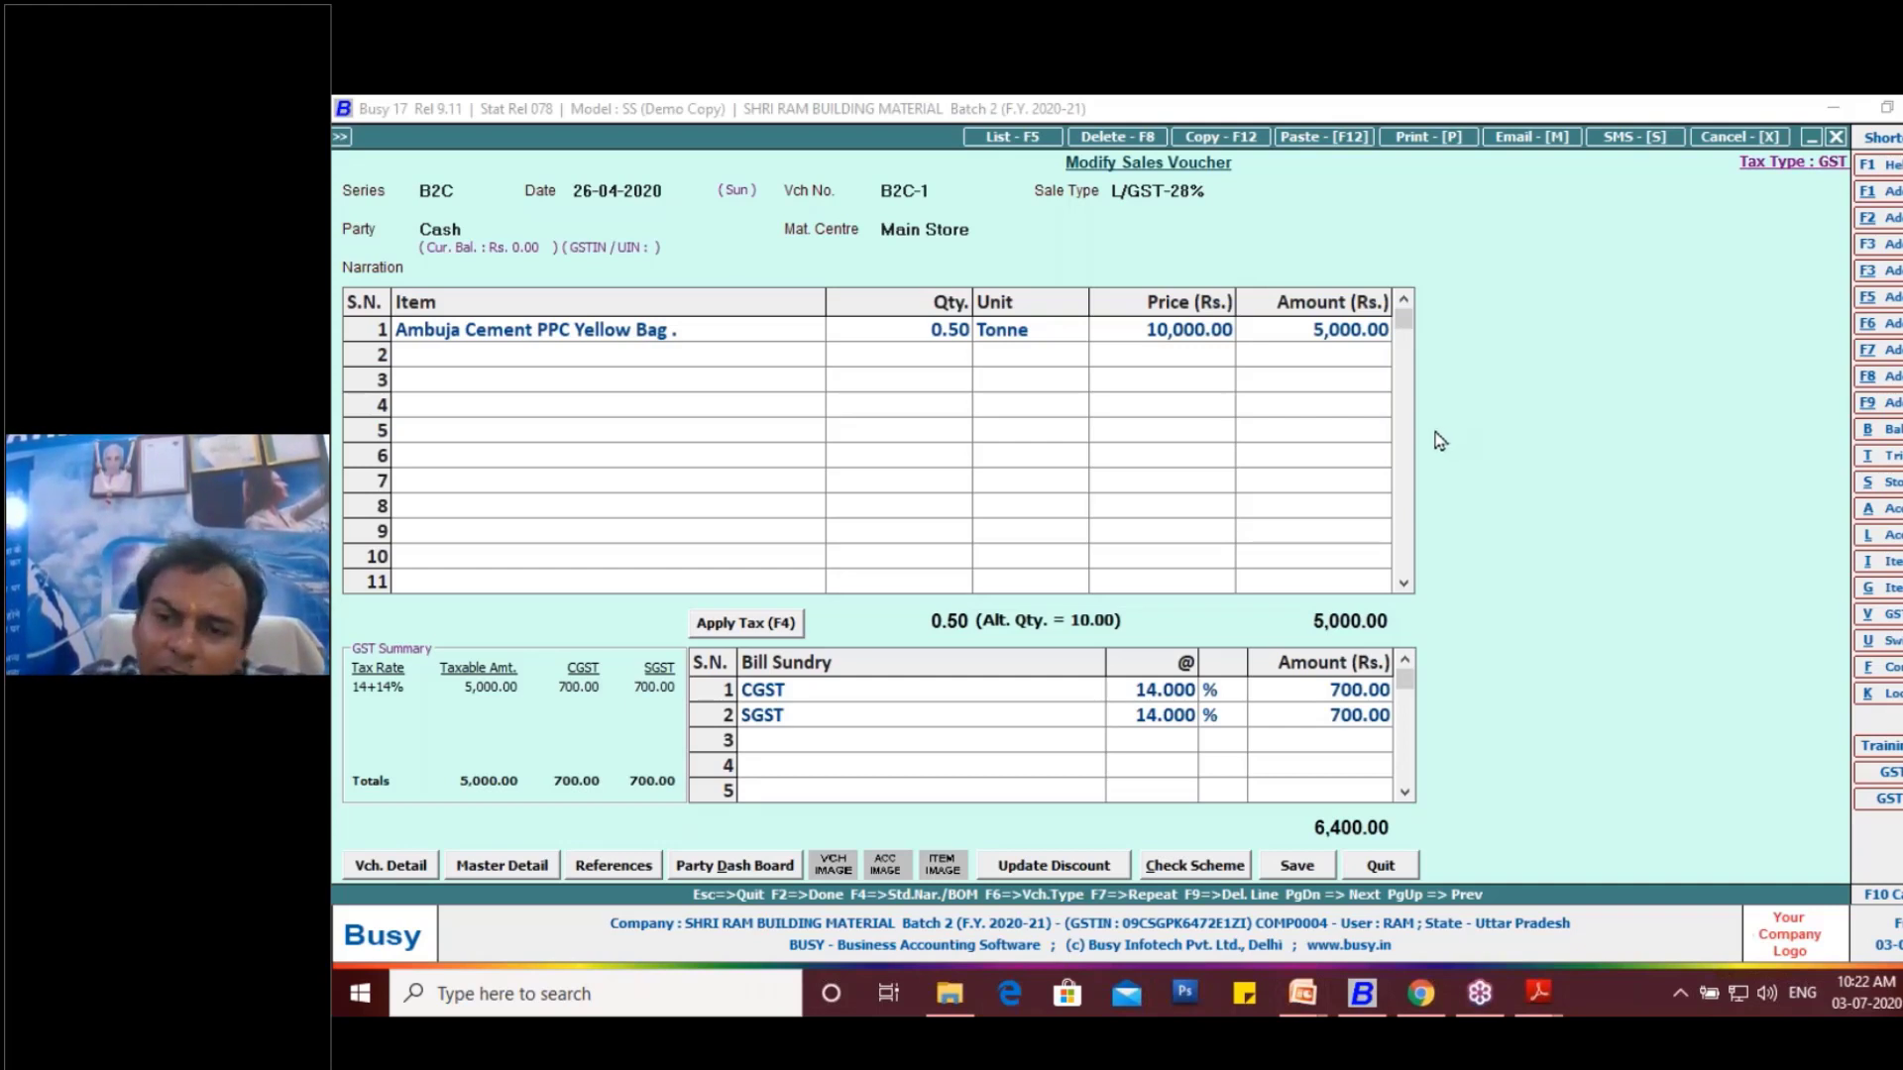
- Open the item master of Ambuja Cement PPC Yellow Bag . from the voucher, check its unit details, and return to the main menu
click(555, 331)
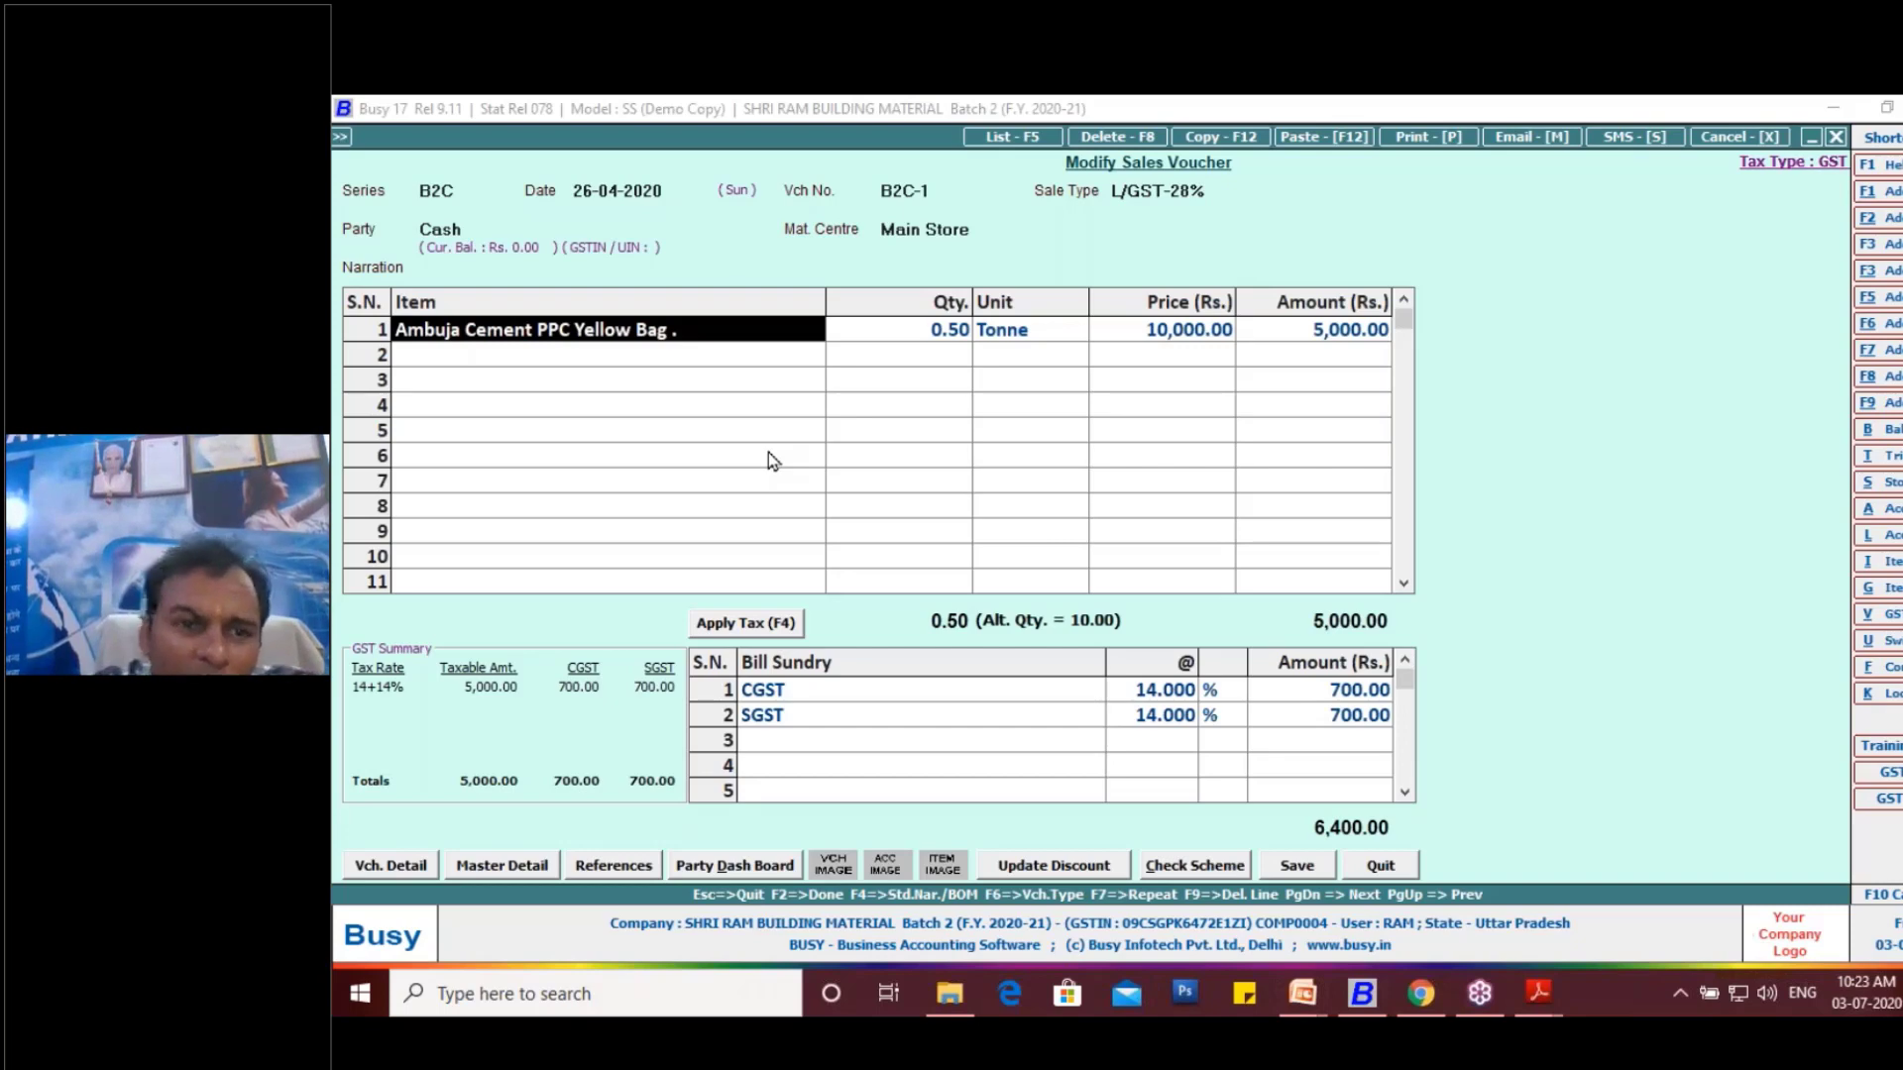
key(alt+m)
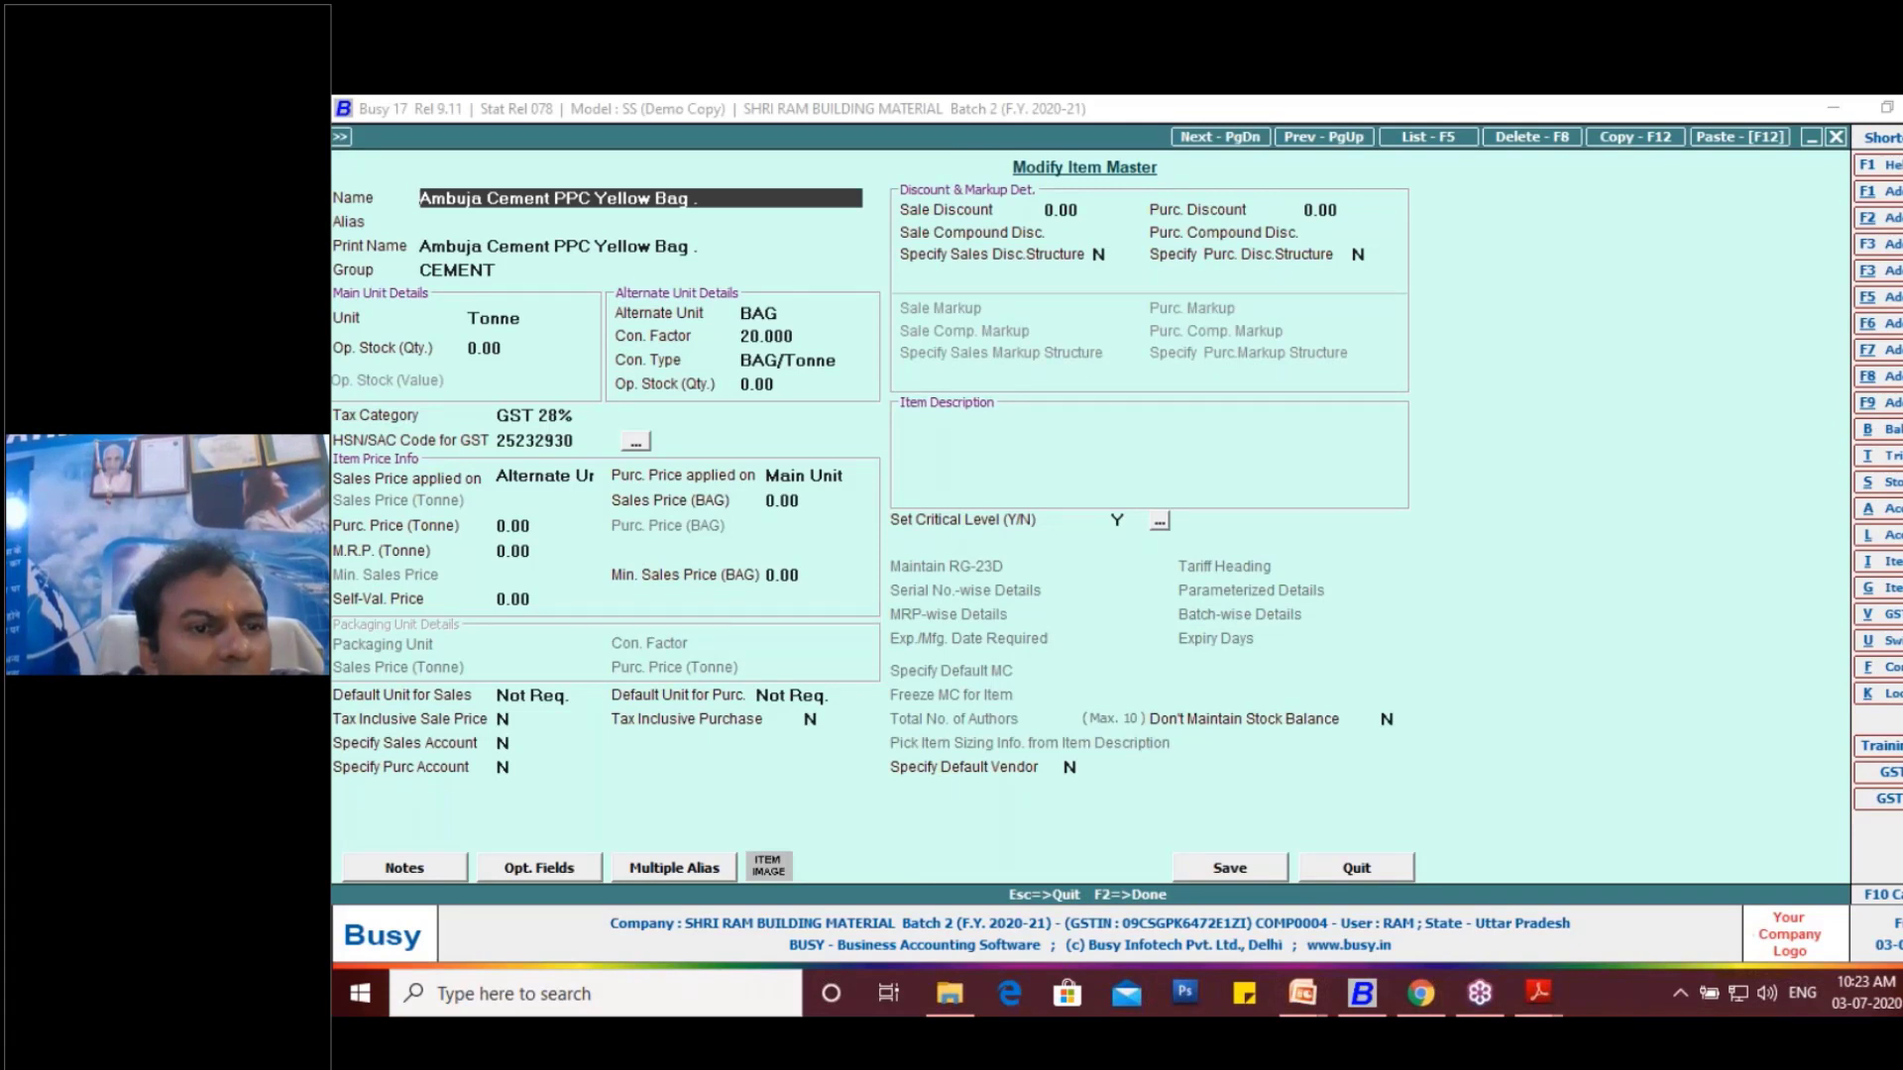
key(Return)
key(Return)
key(Return)
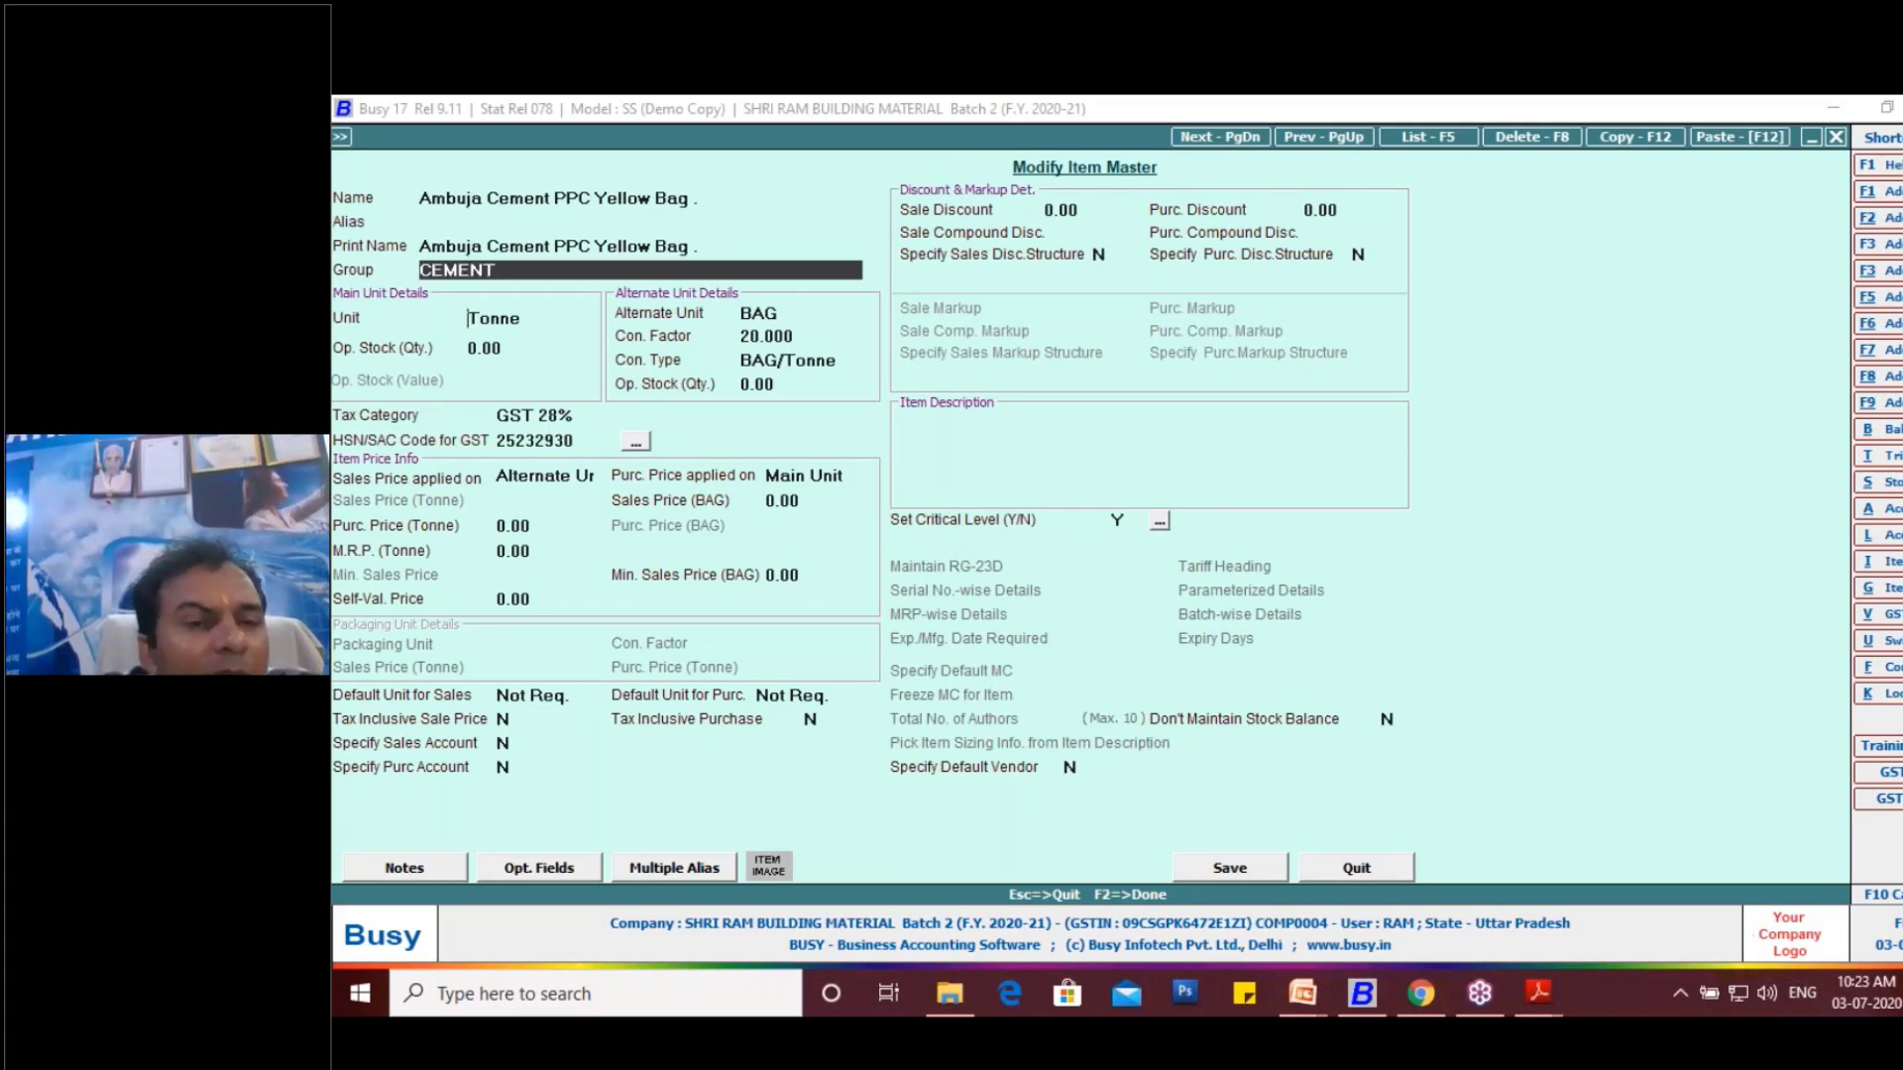
key(Return)
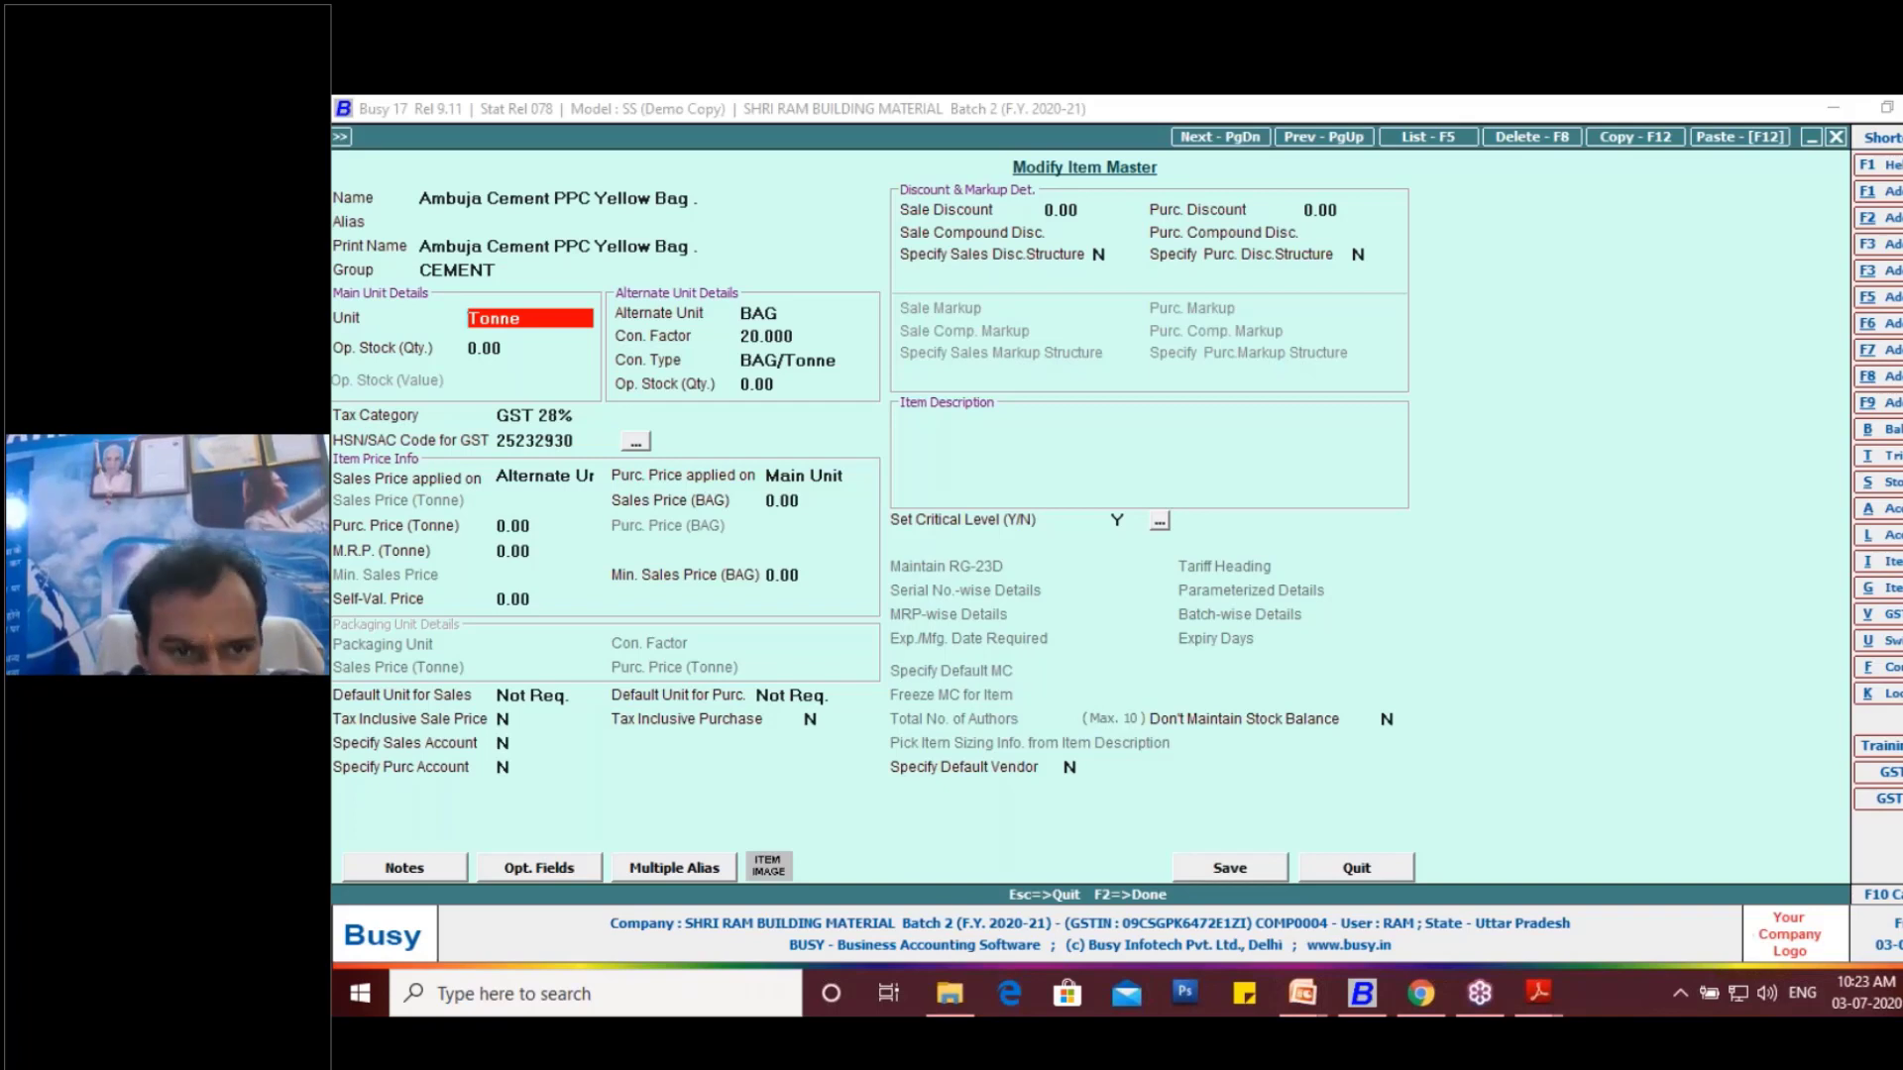
key(alt+shift)
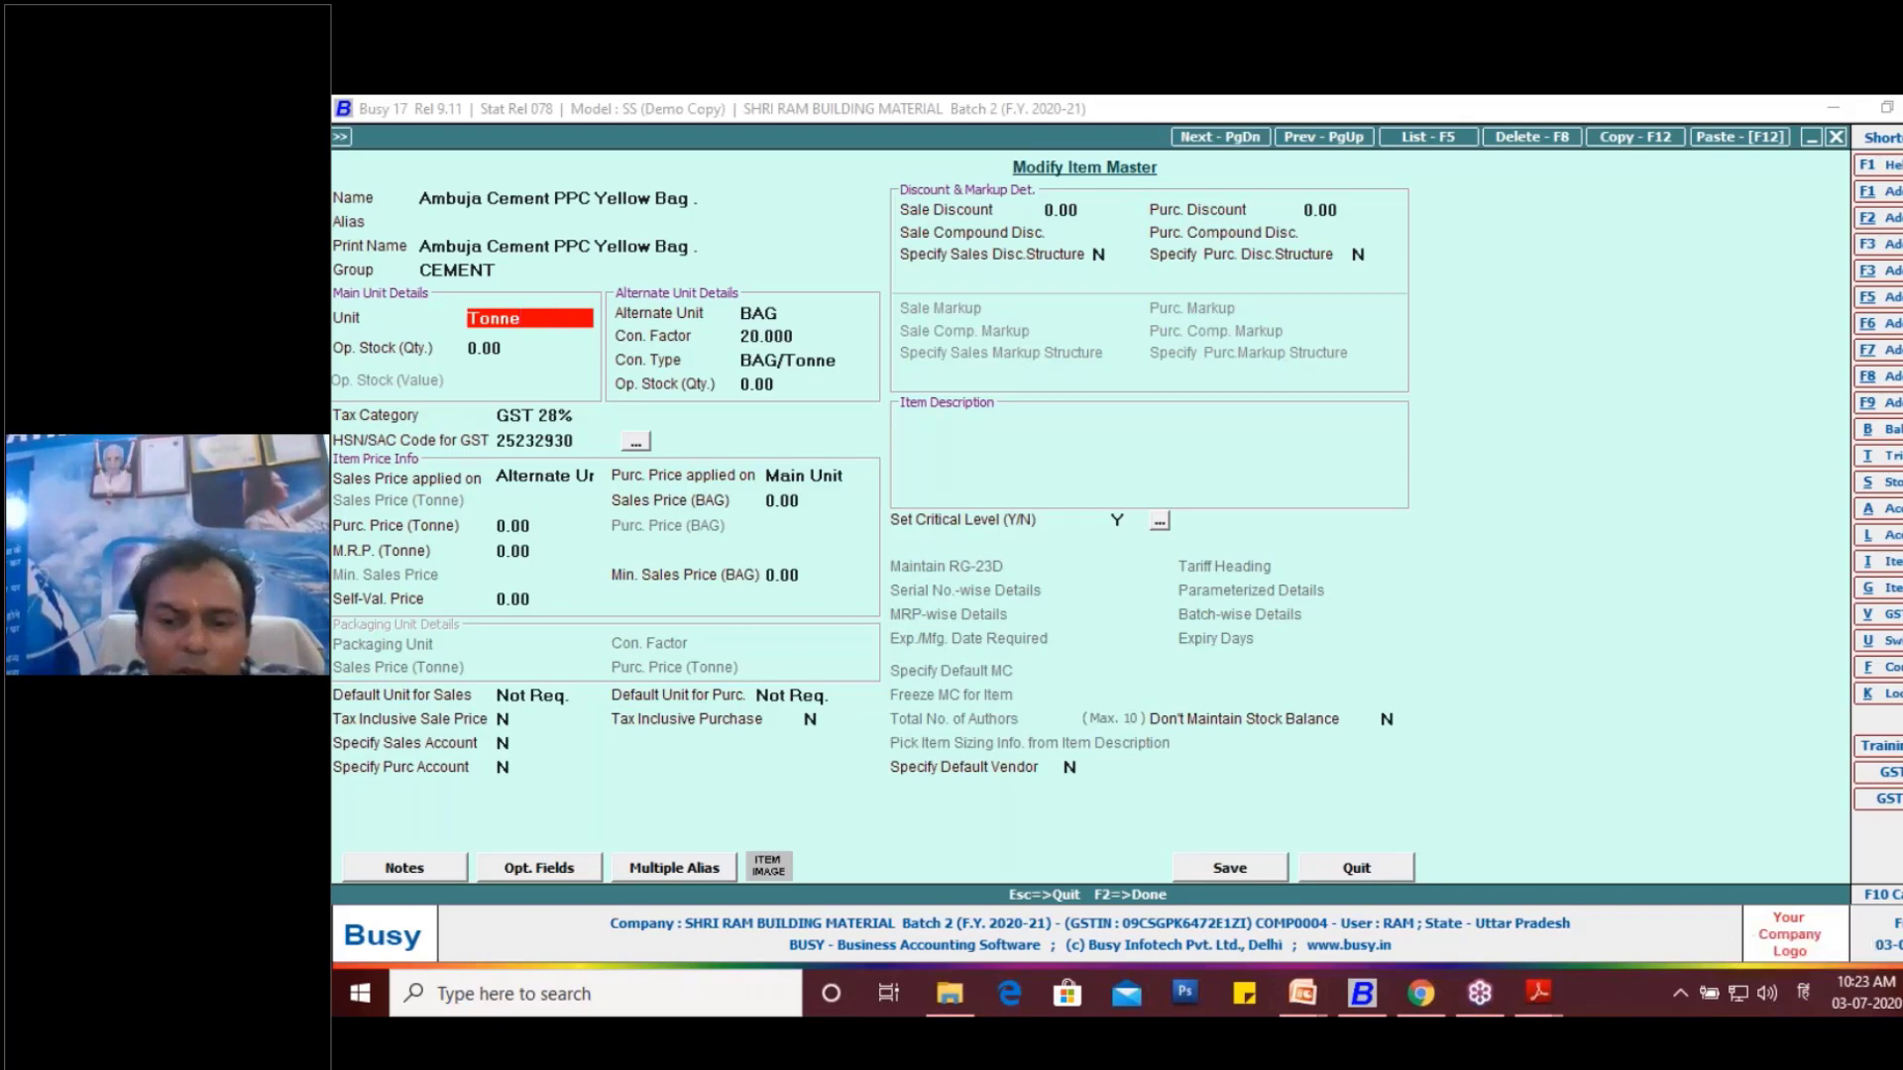
key(Escape)
key(Escape)
key(Escape)
key(Escape)
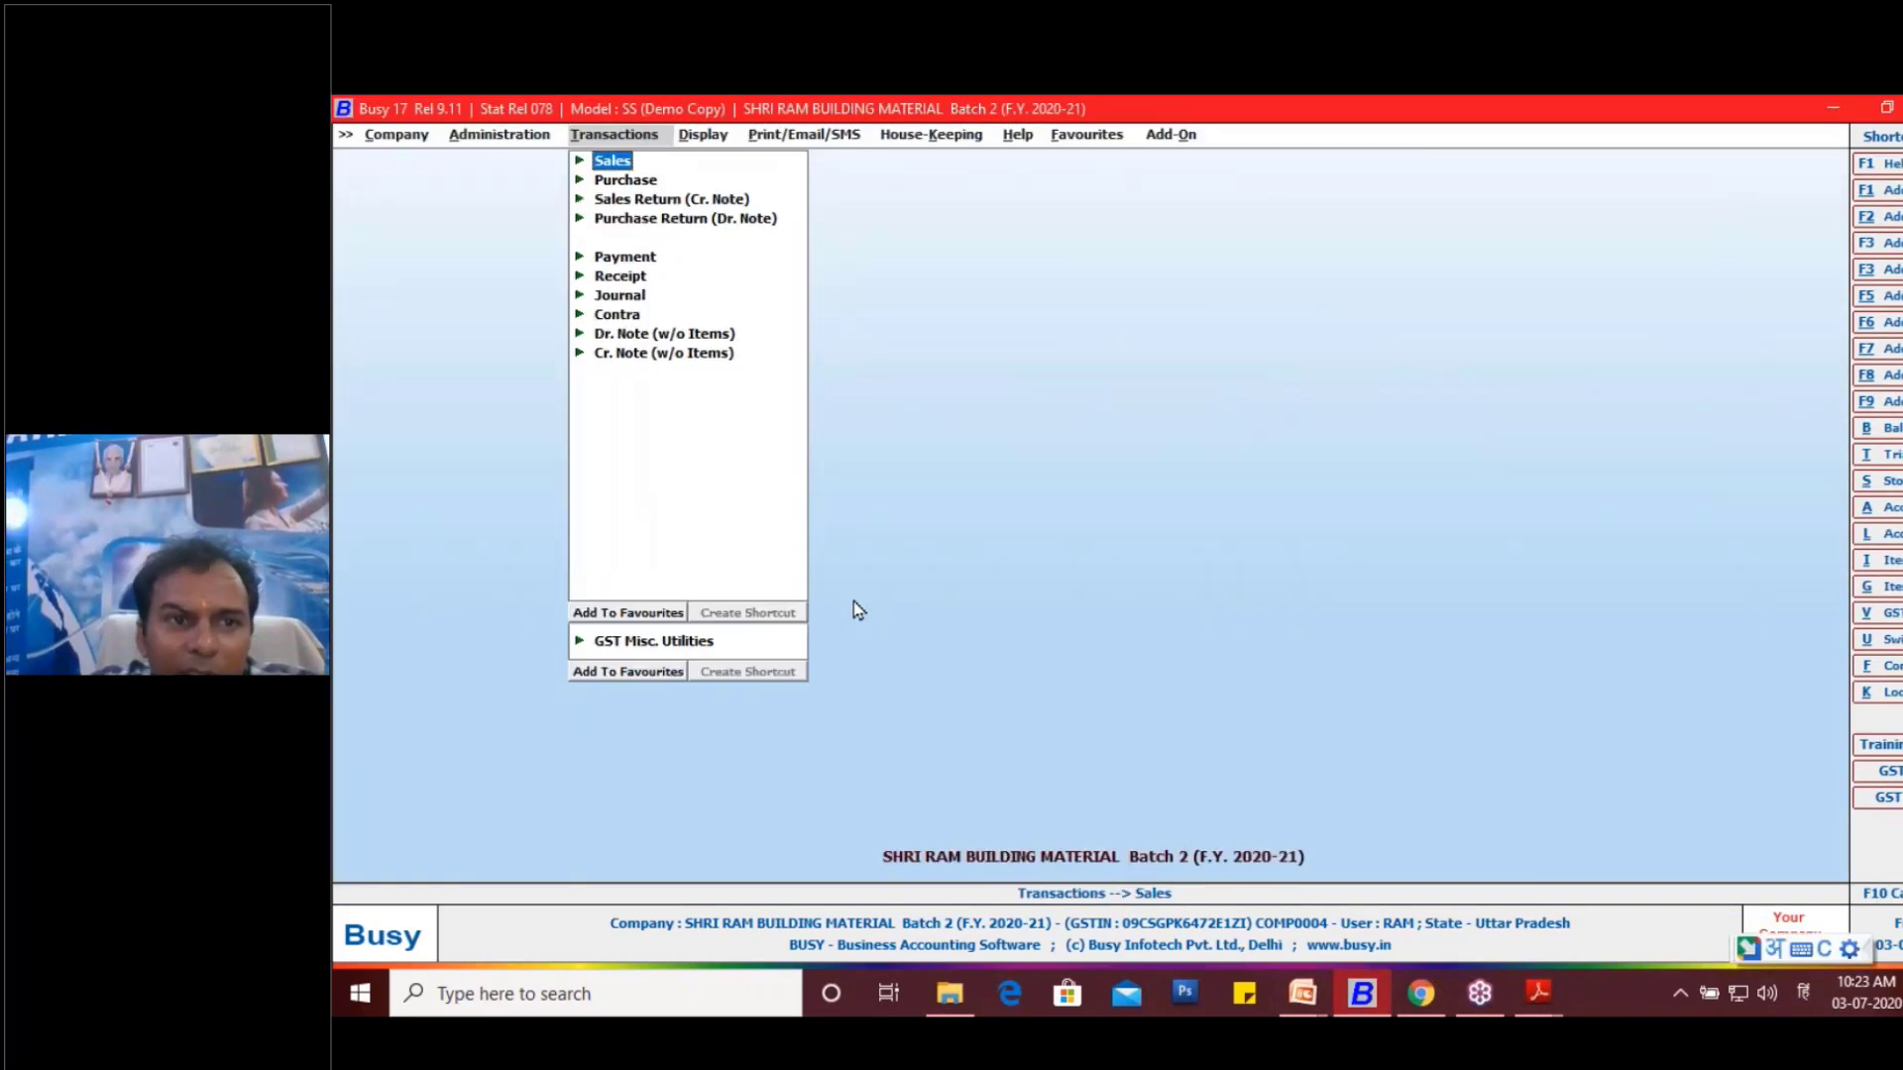
- Open the unit master of Tonne for modification
key(Left)
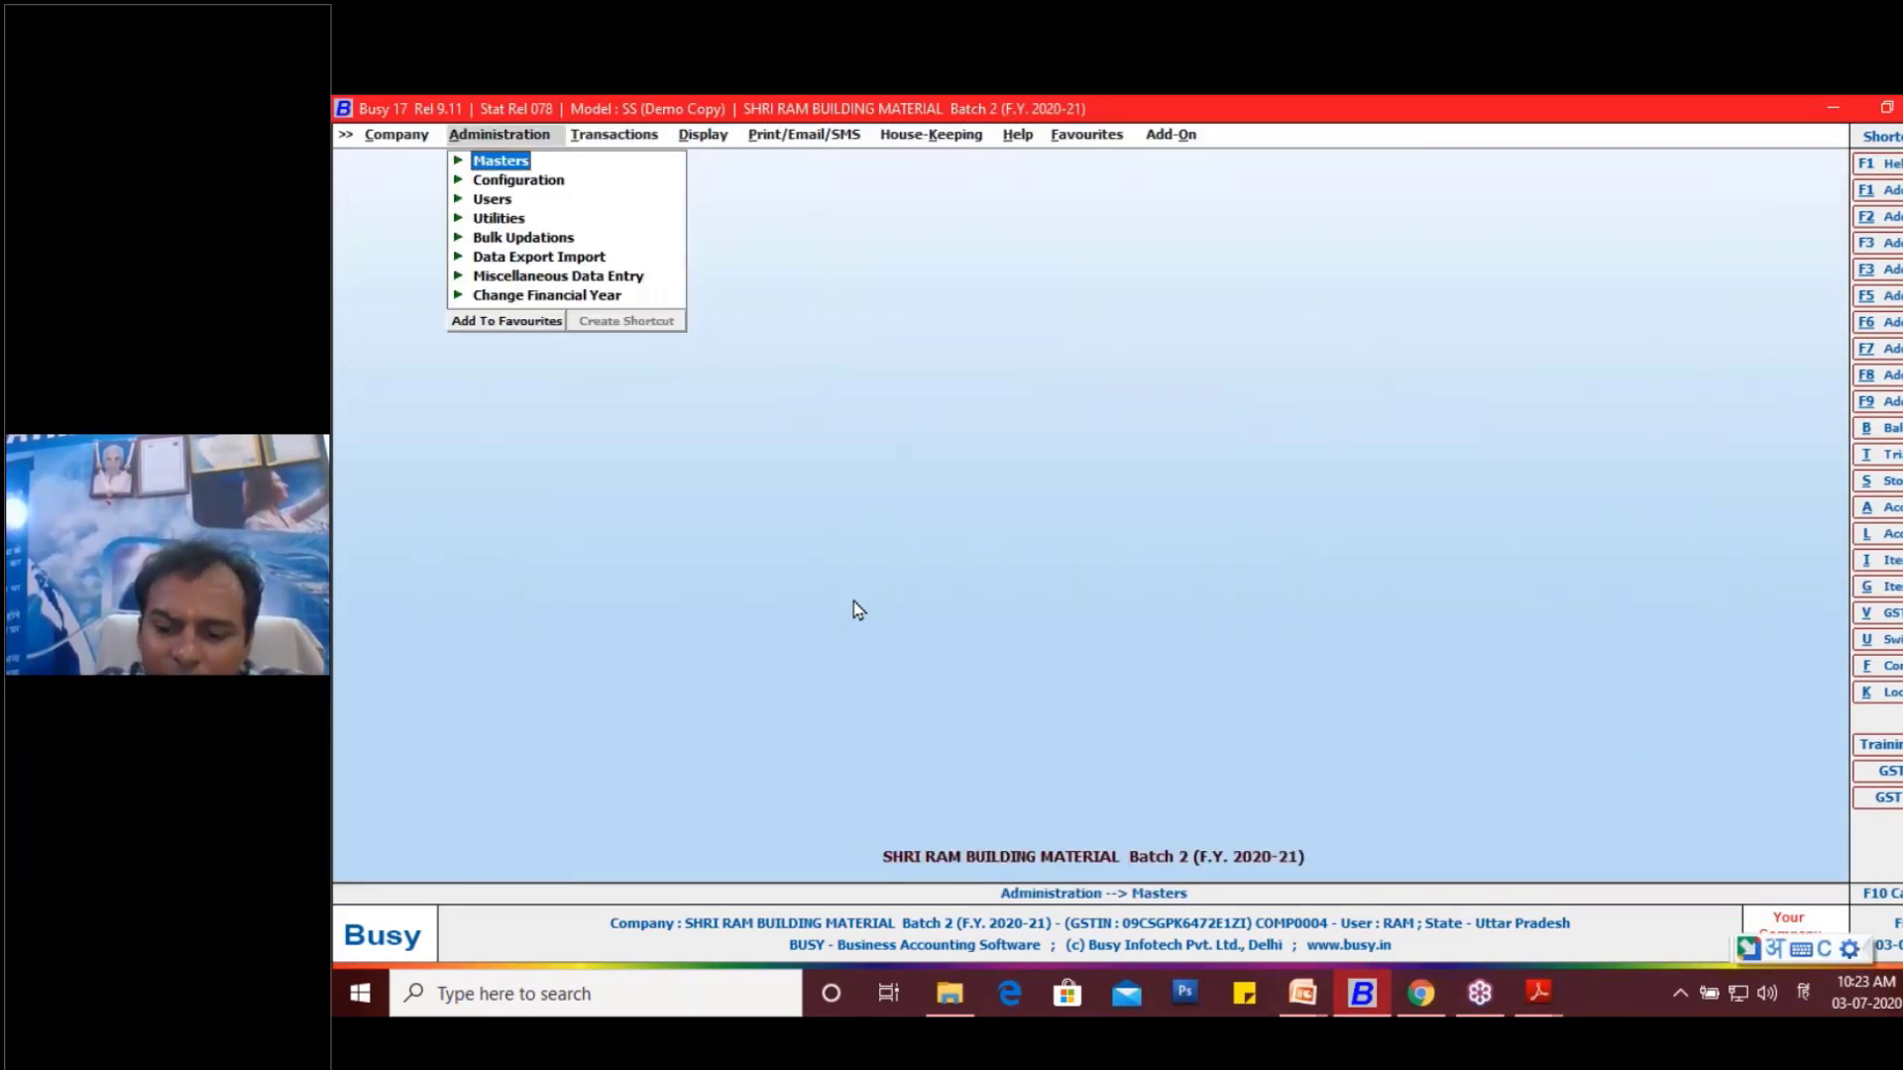
key(Return)
key(Down)
key(Down)
key(Down)
key(Down)
key(Down)
key(Down)
key(Down)
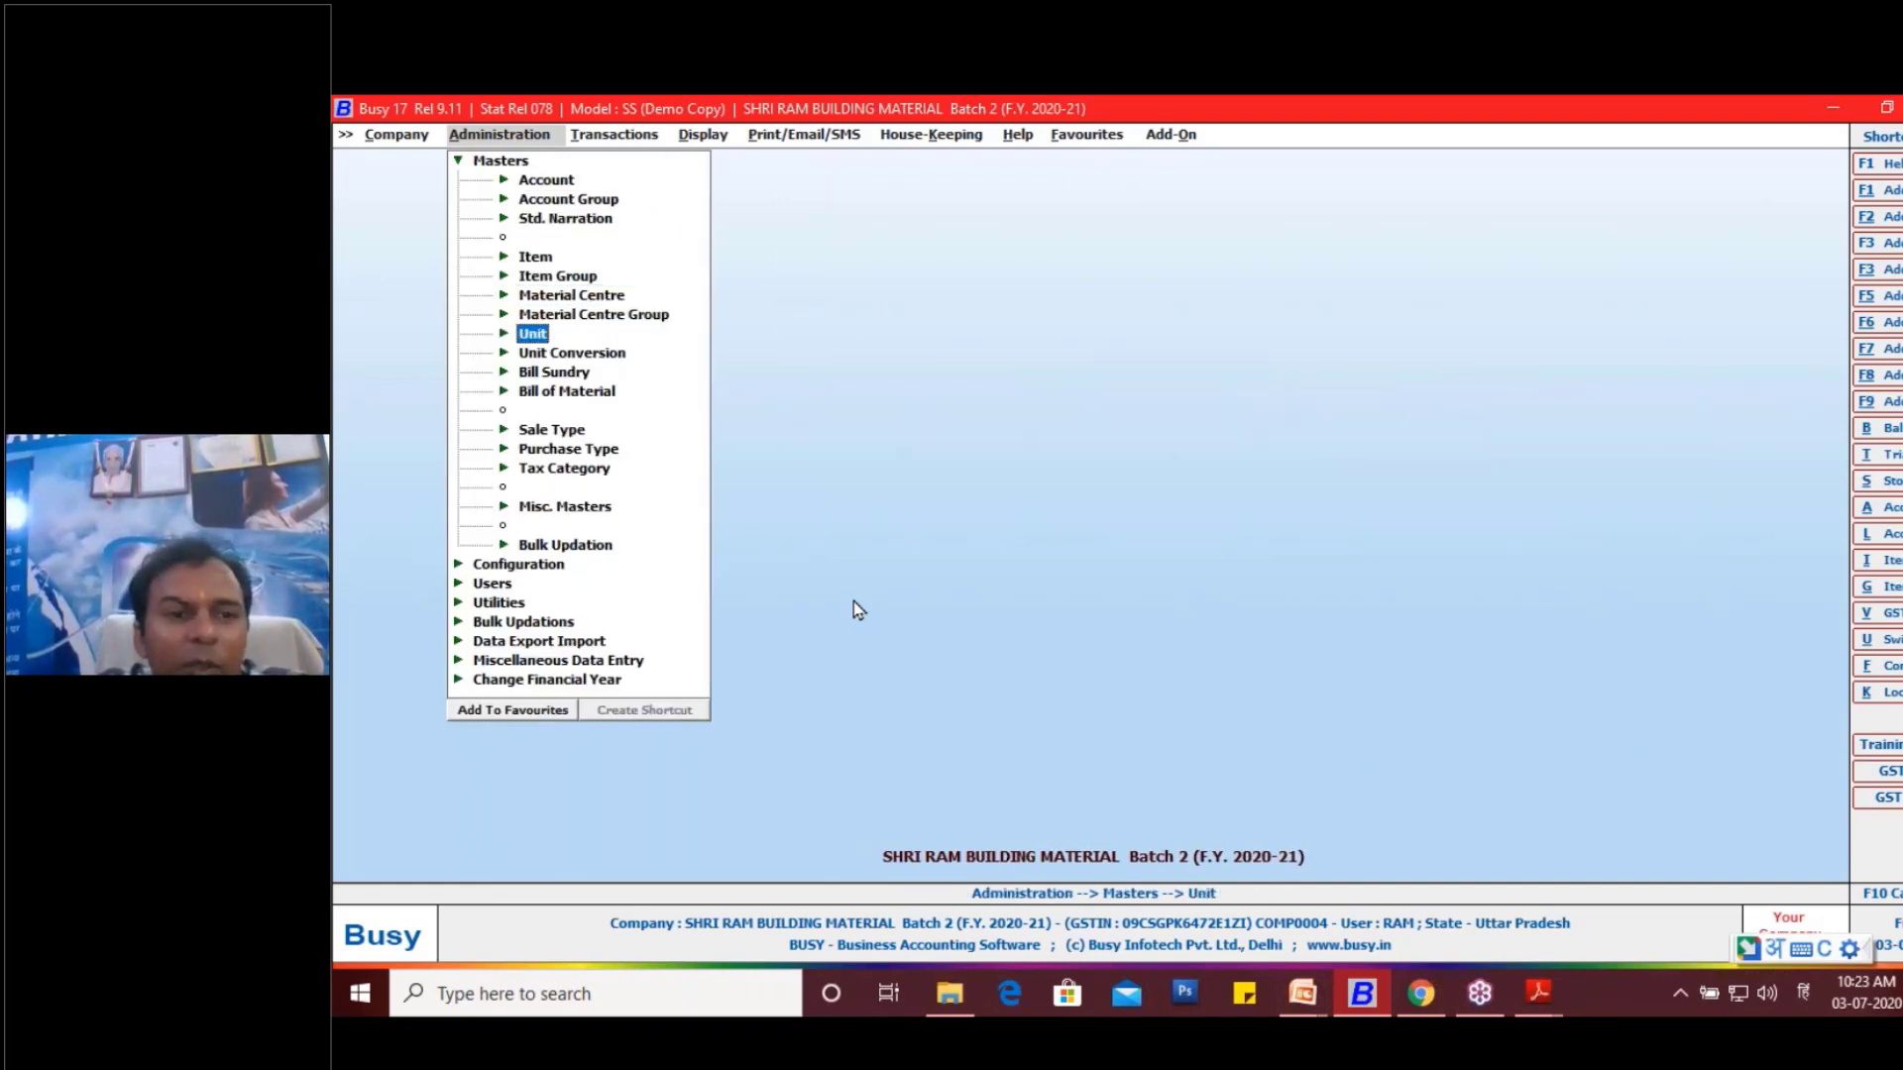
key(Return)
key(Down)
key(Return)
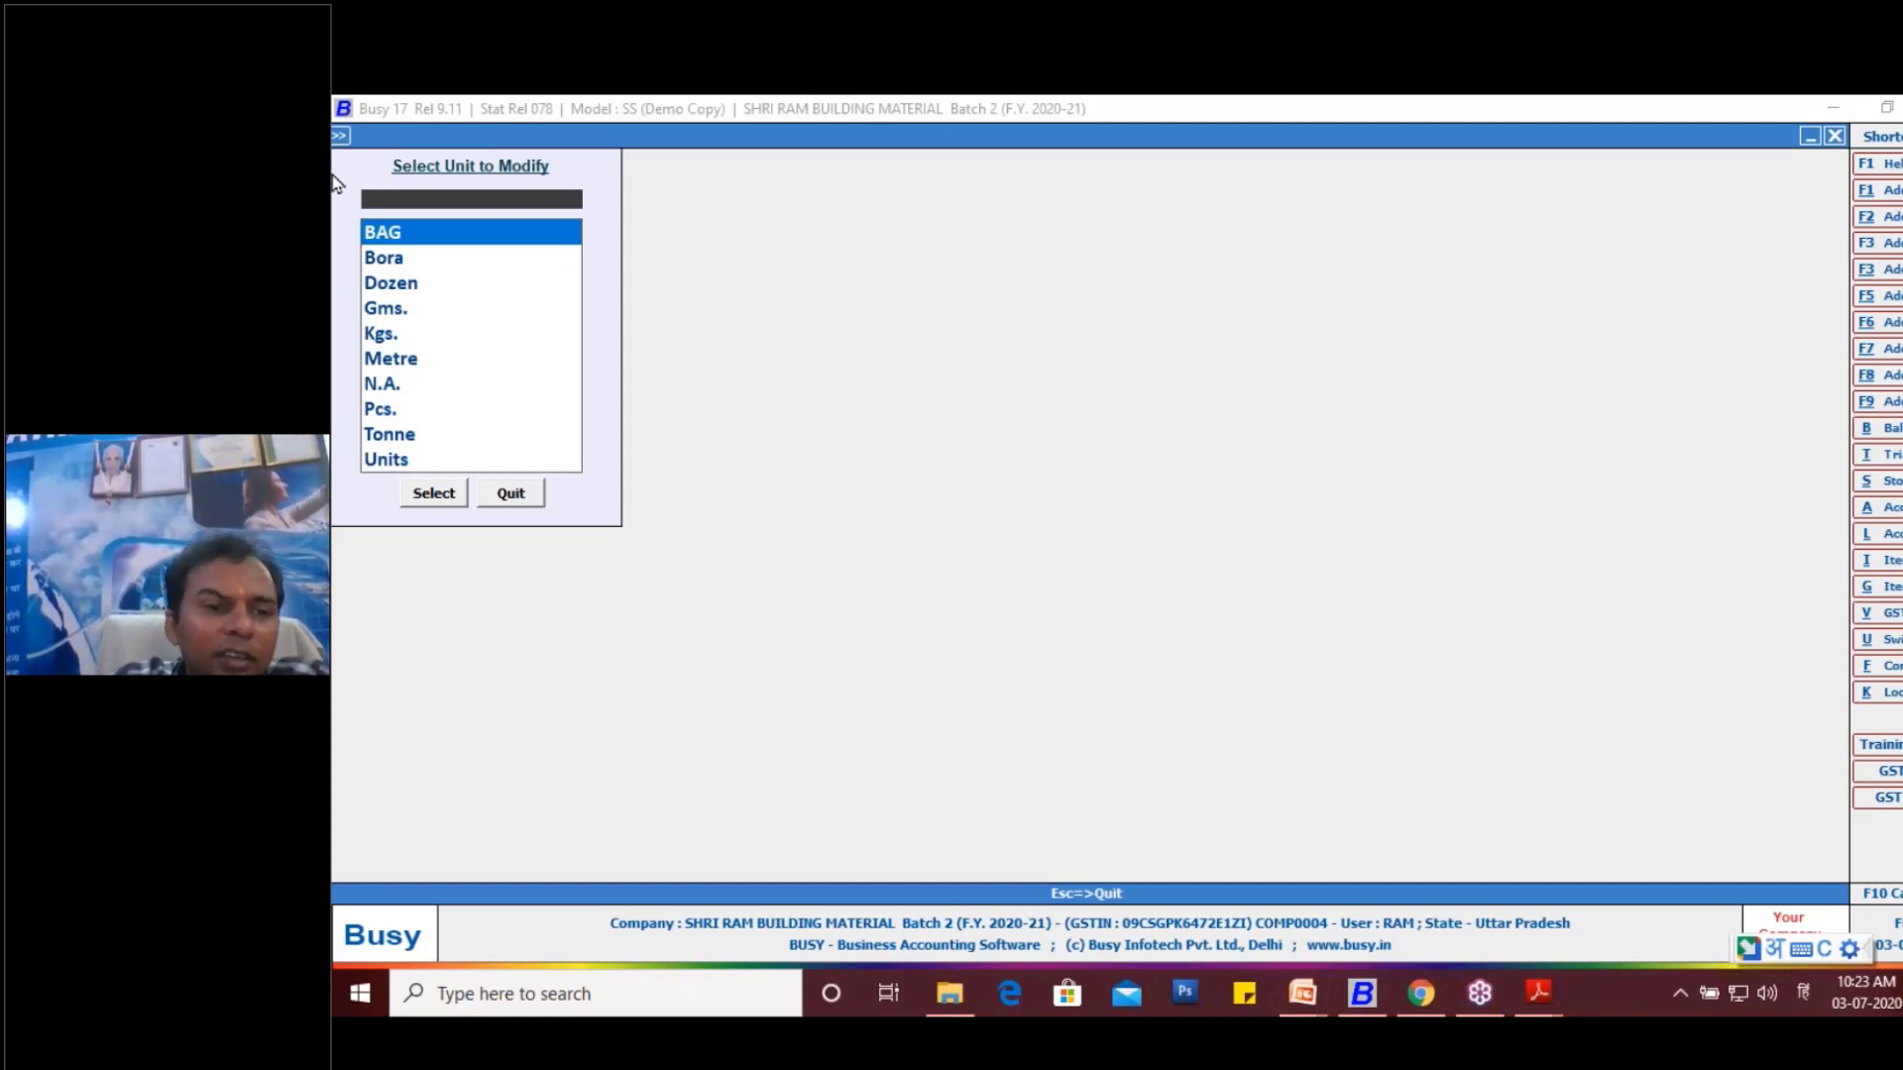
click(391, 435)
click(427, 496)
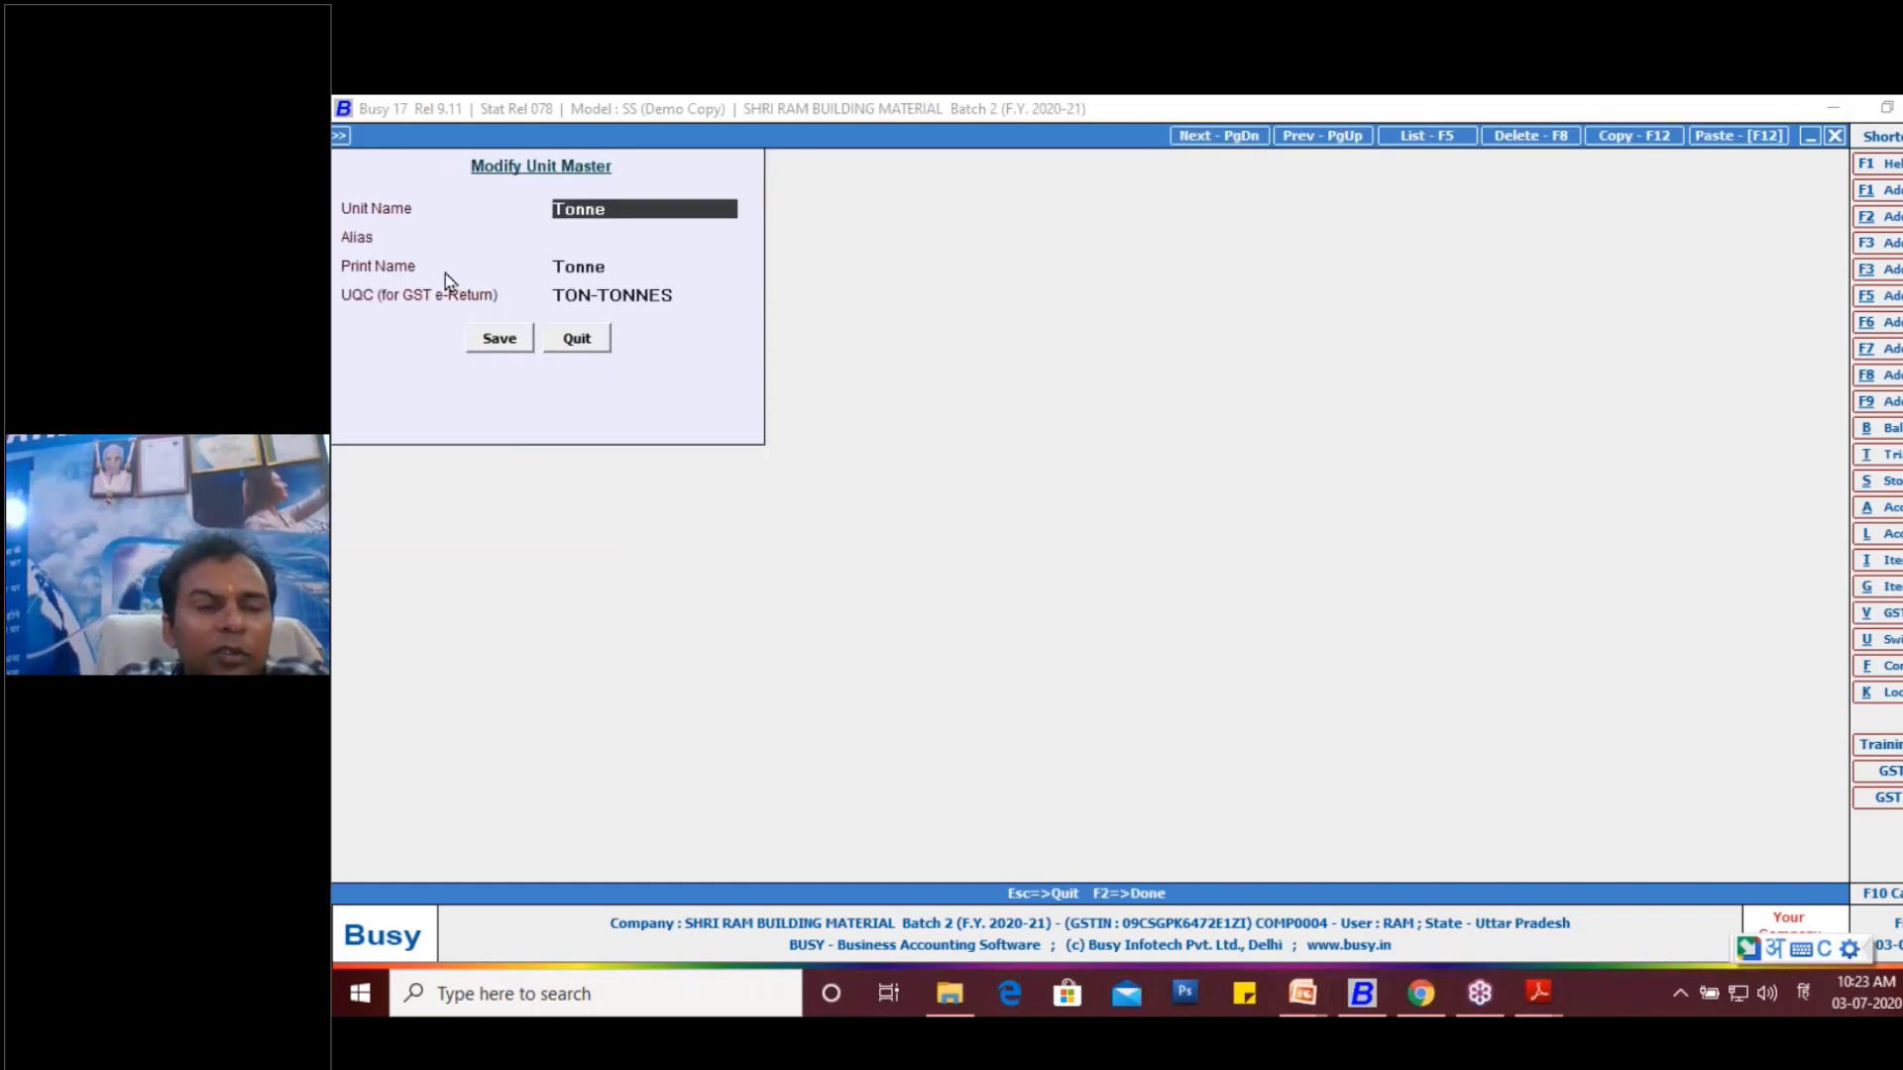
- Check the print name and UQC of the Tonne unit, save the unit master, and leave the unit selection
click(607, 264)
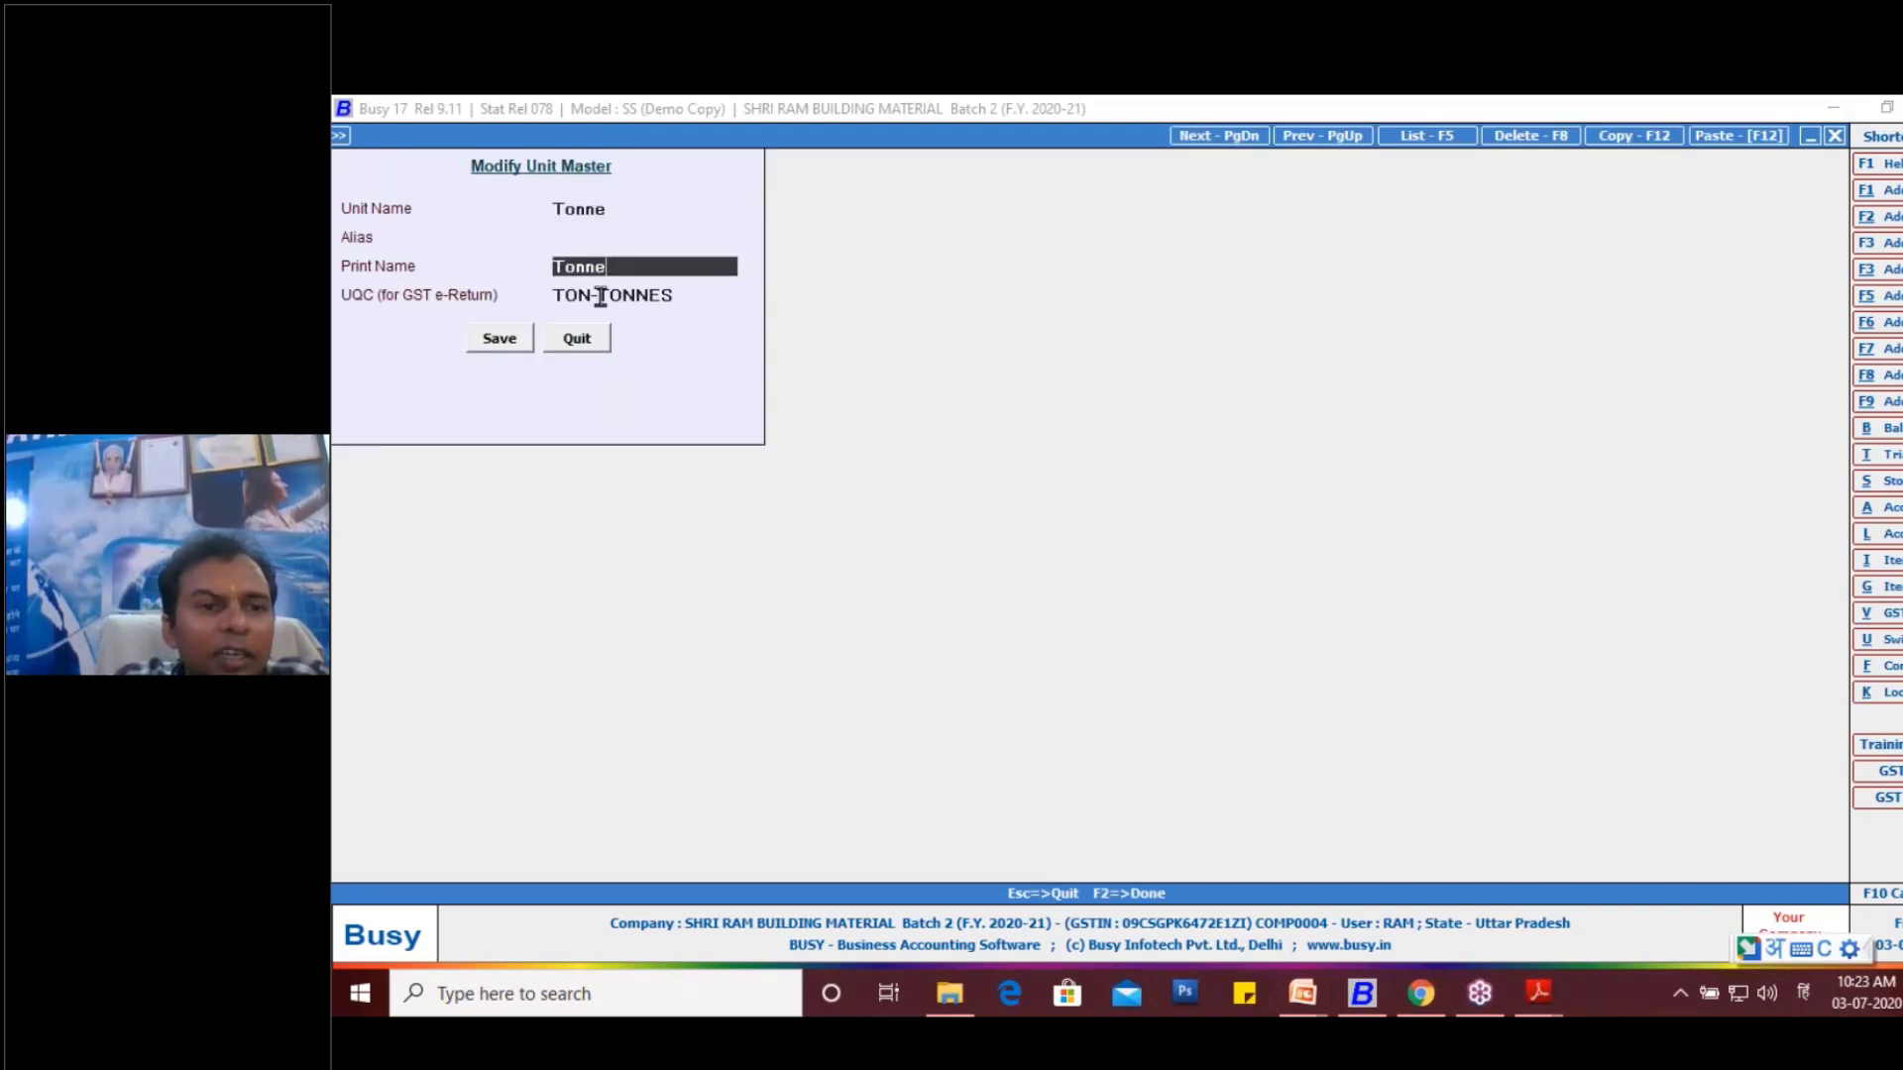
click(503, 339)
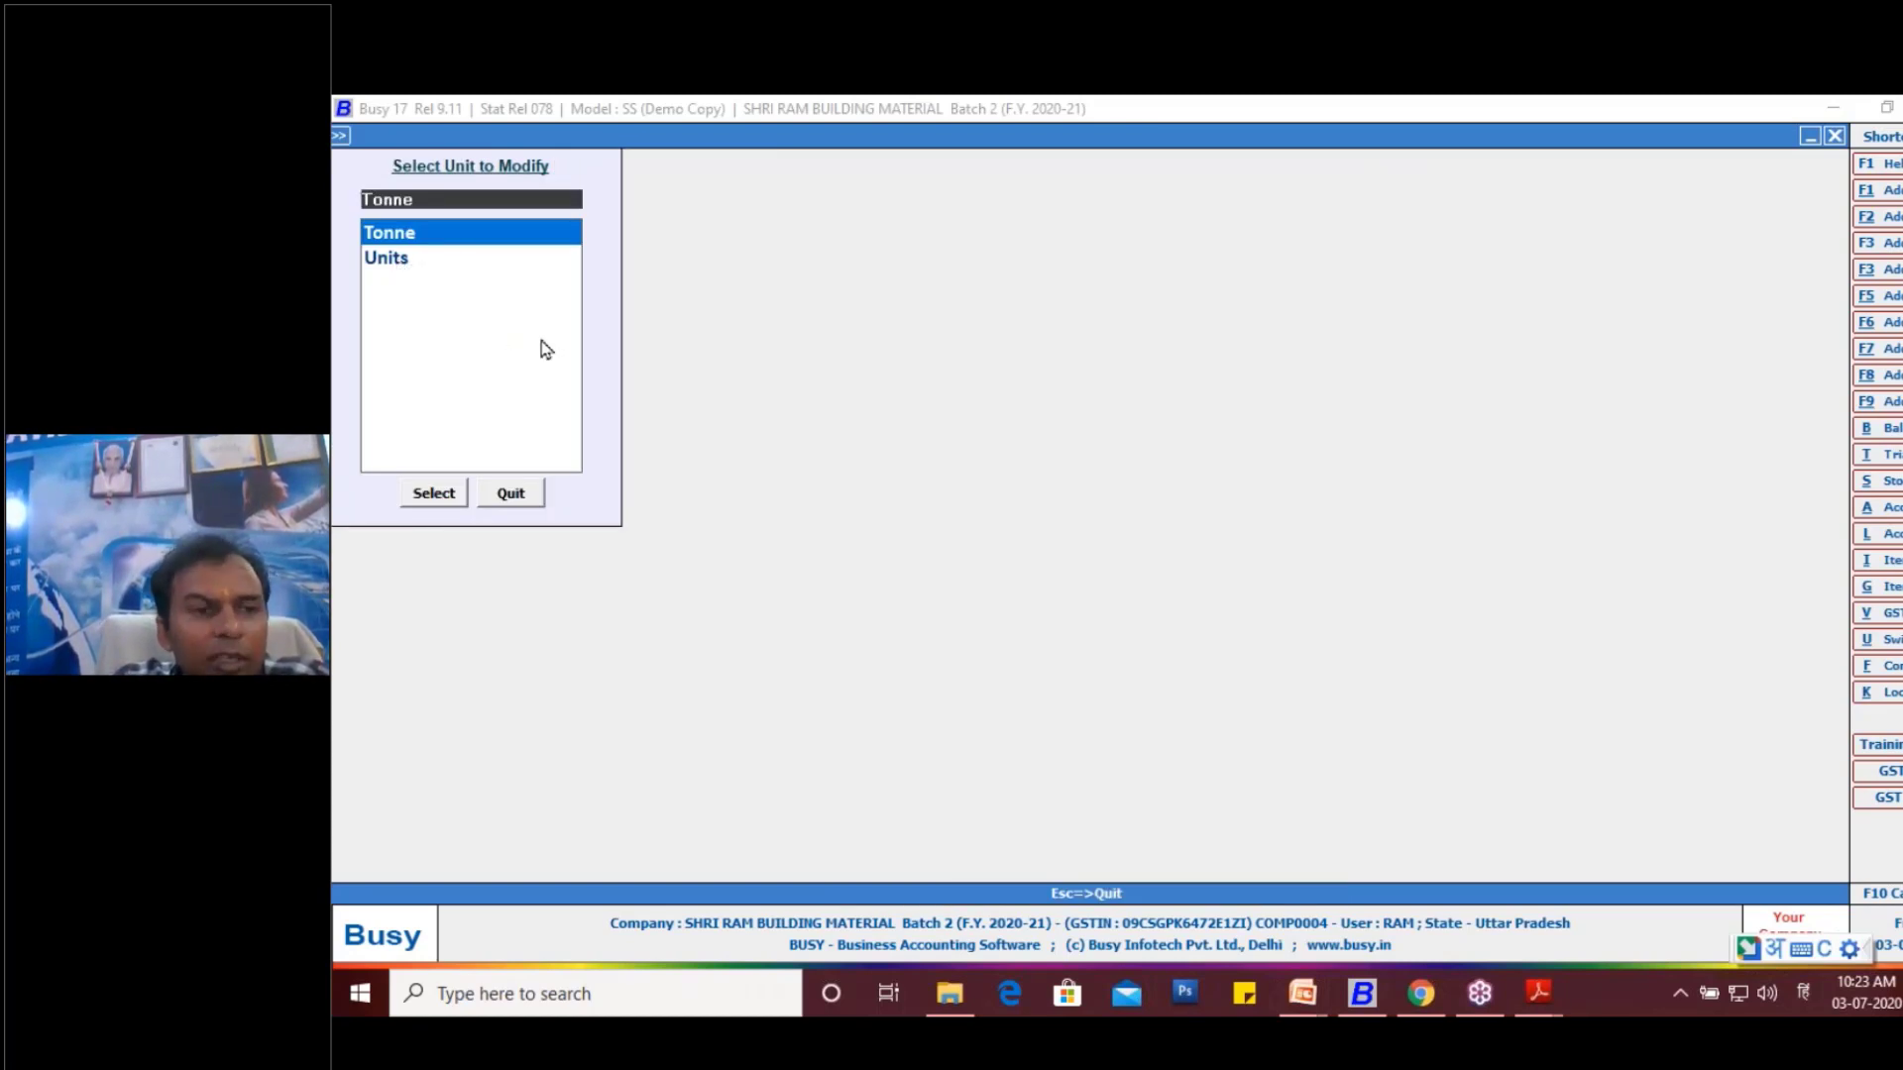
key(Escape)
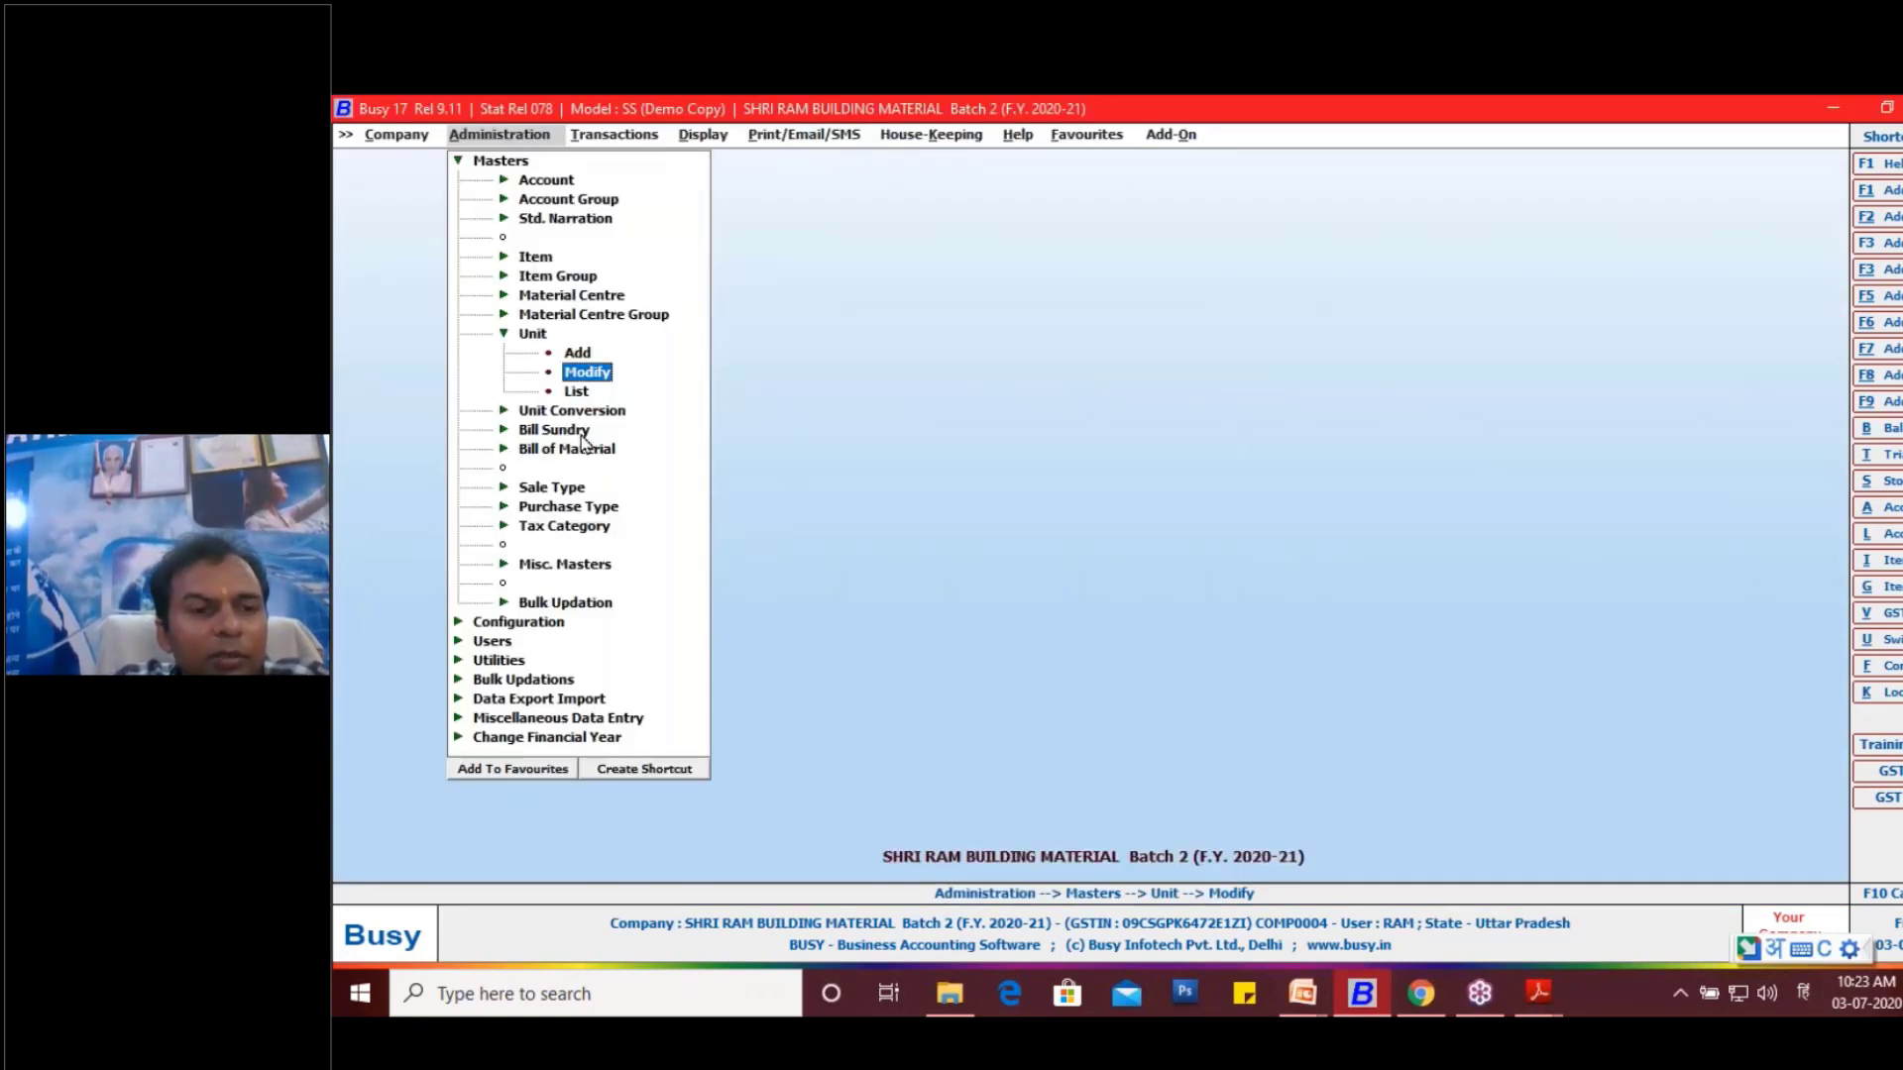
key(Escape)
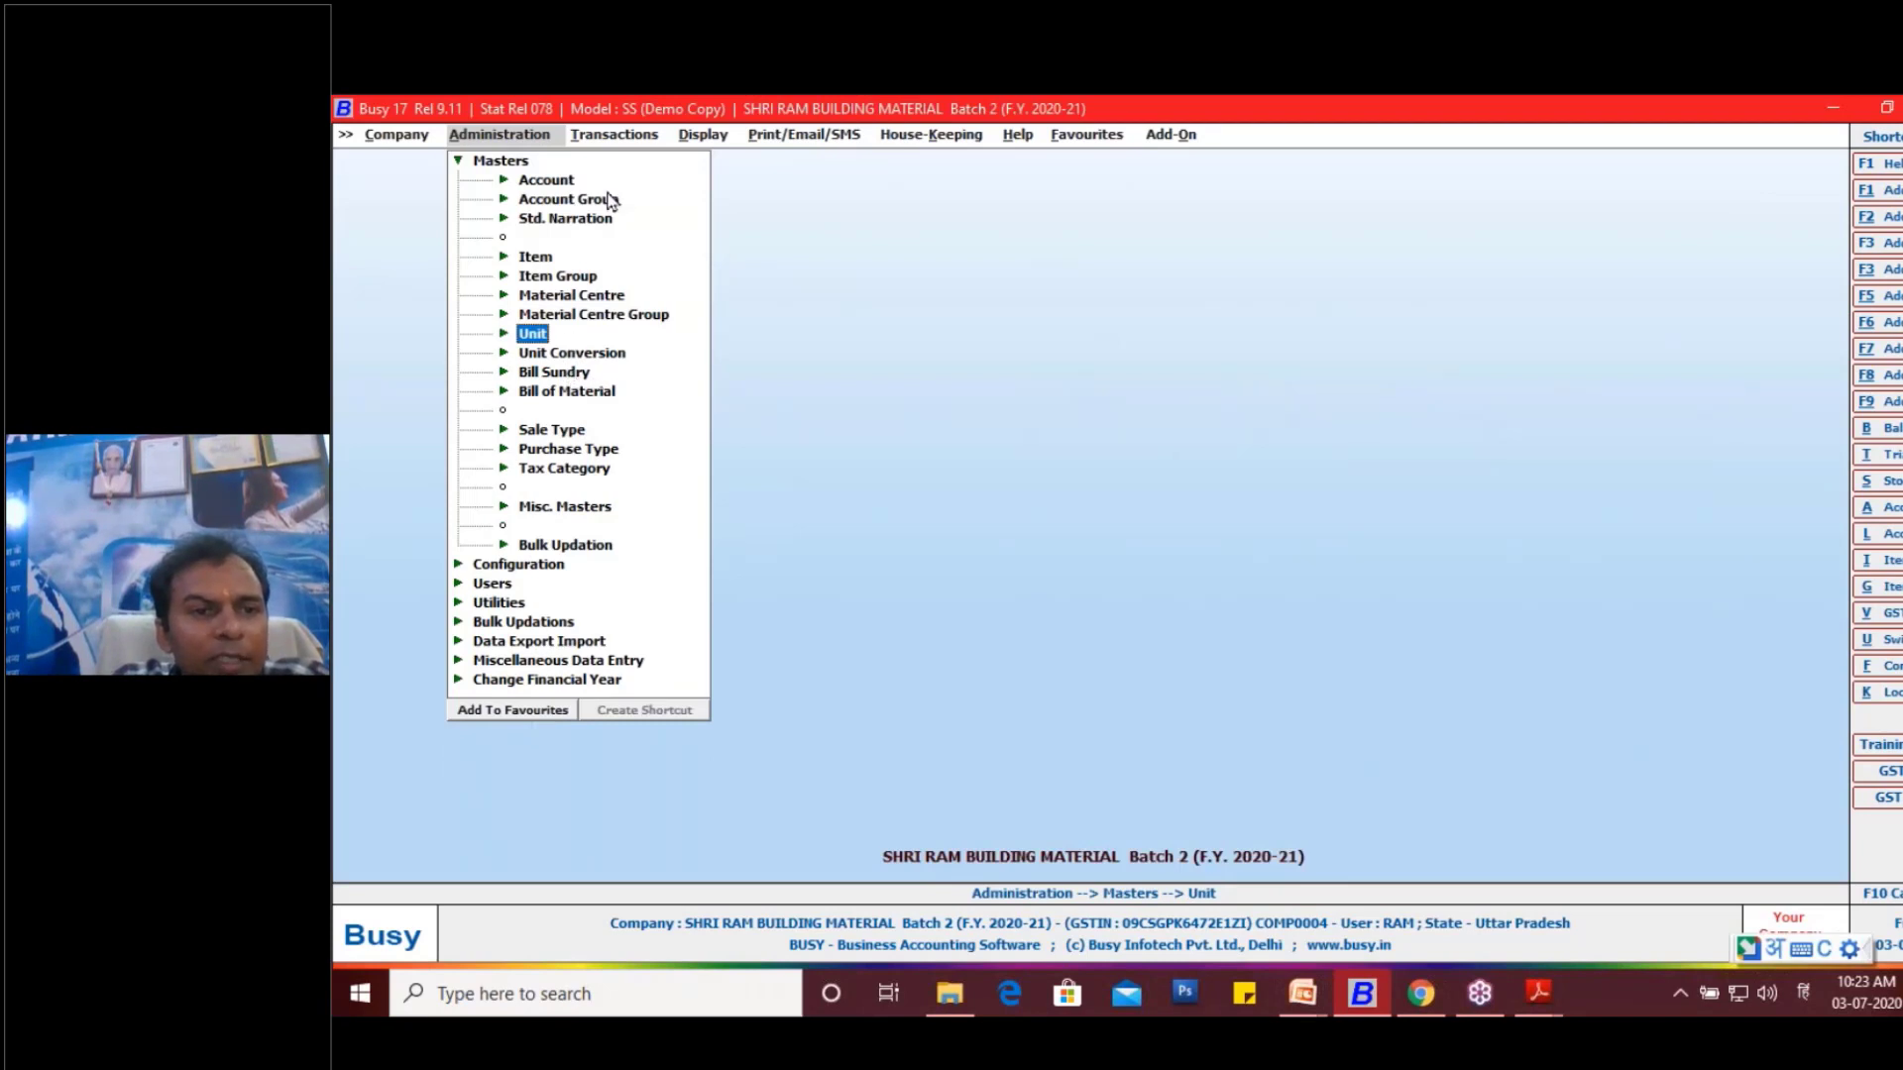
key(Escape)
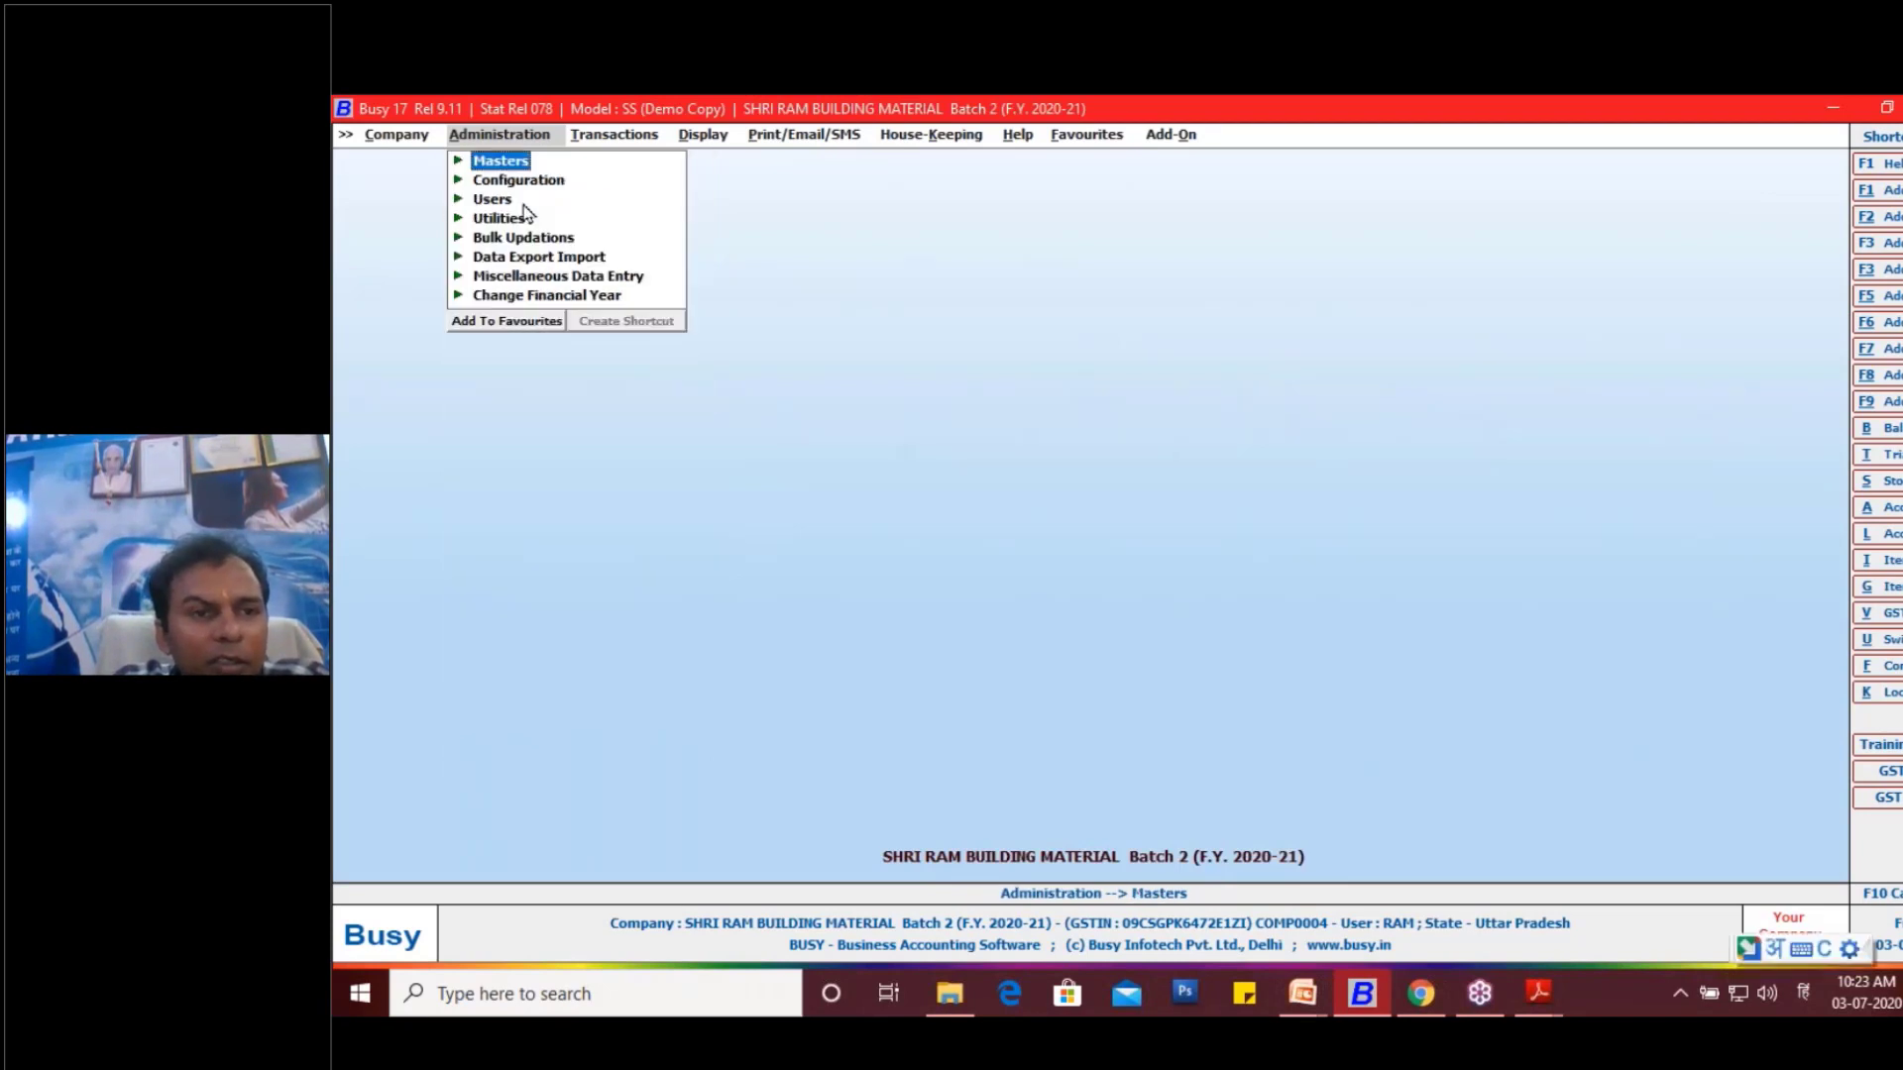
- Open the item master of Ambuja Cement PPC Yellow Bag . for modification
click(599, 139)
click(502, 136)
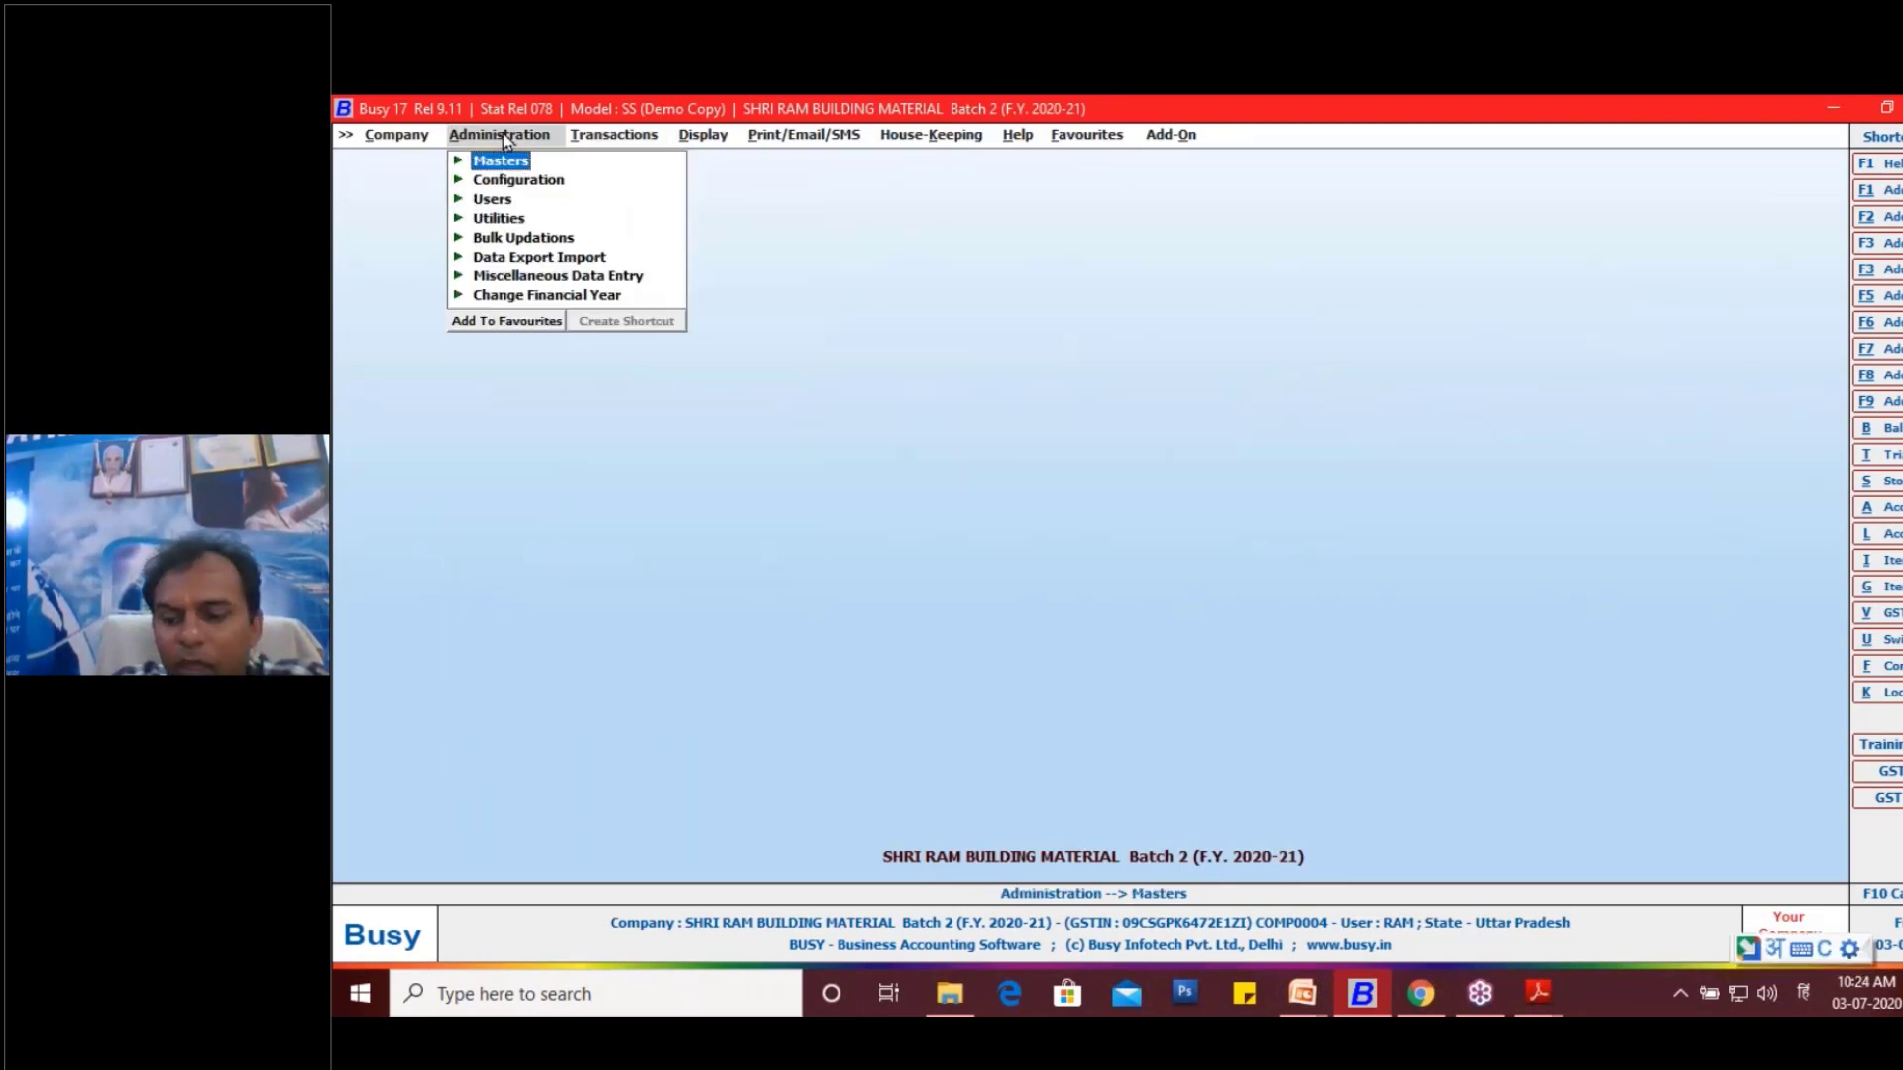
key(Return)
key(Down)
key(Down)
key(Down)
key(Down)
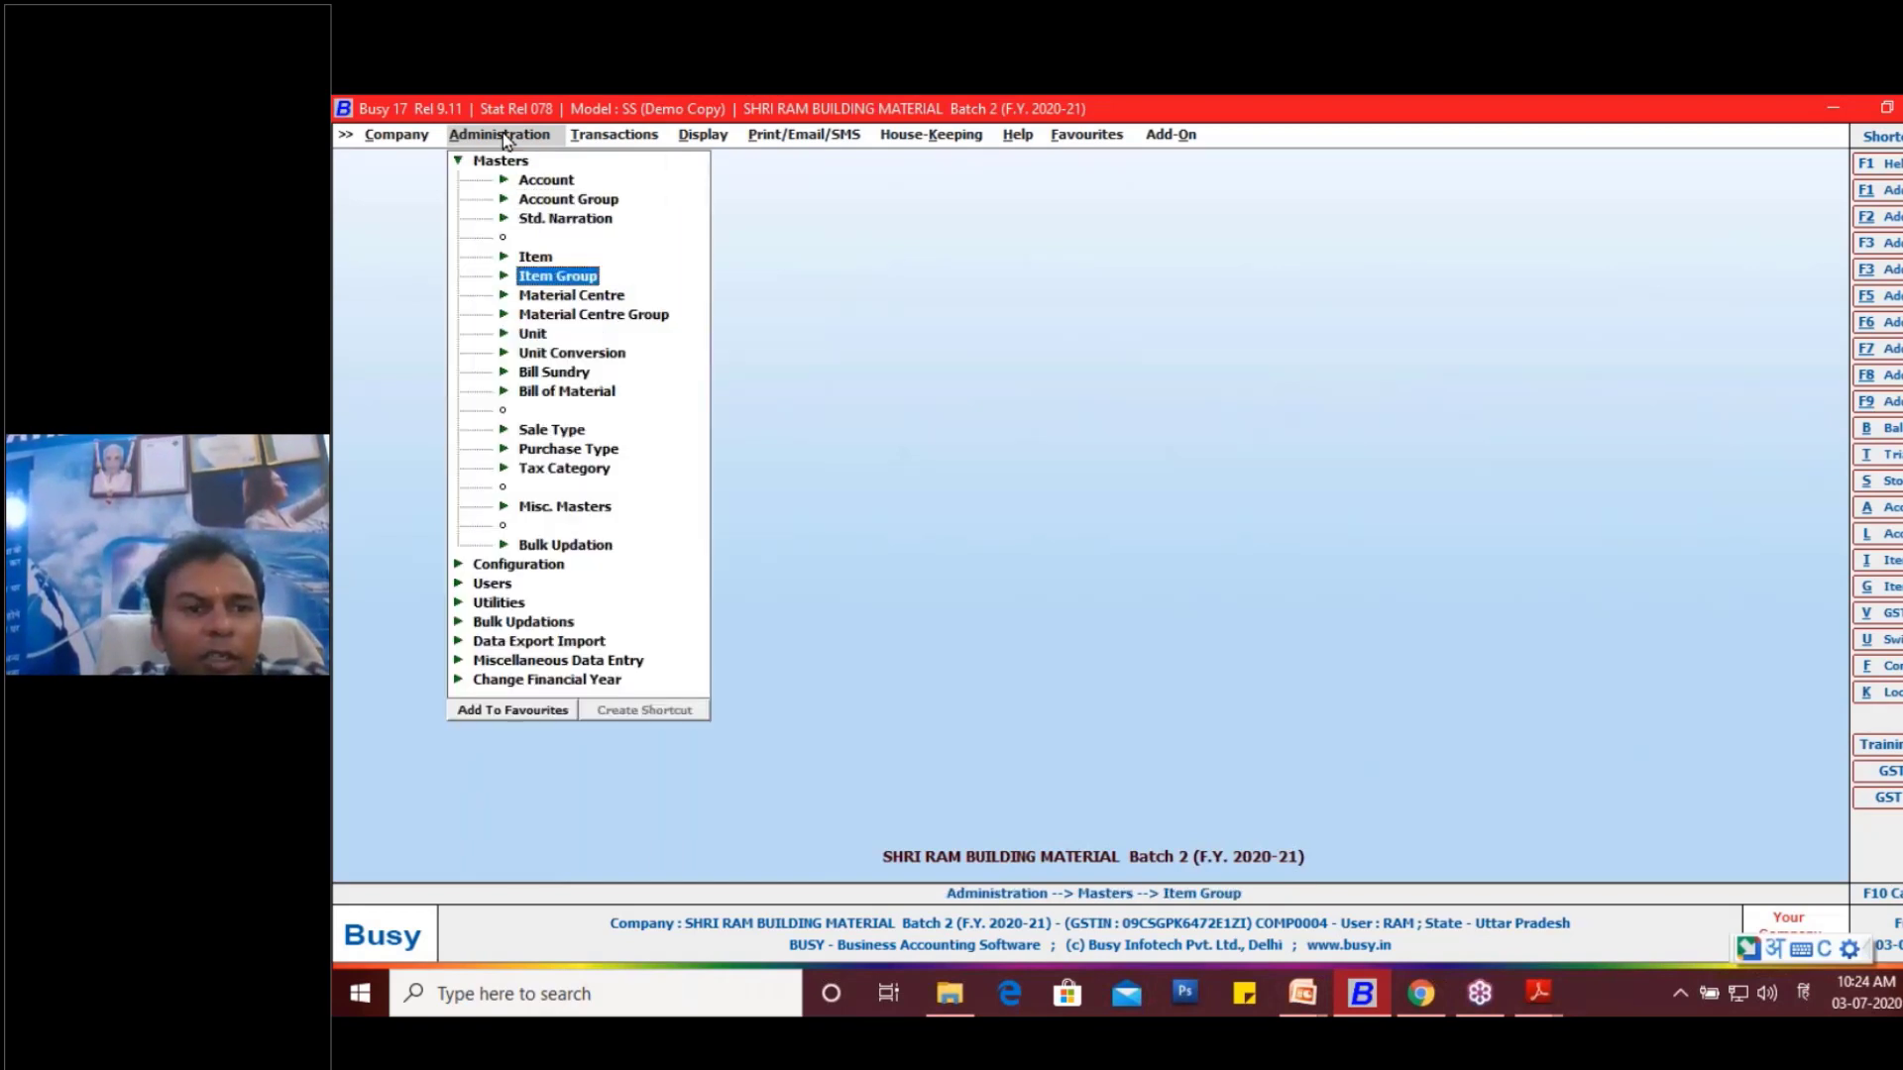
key(Up)
key(Return)
key(Down)
key(Return)
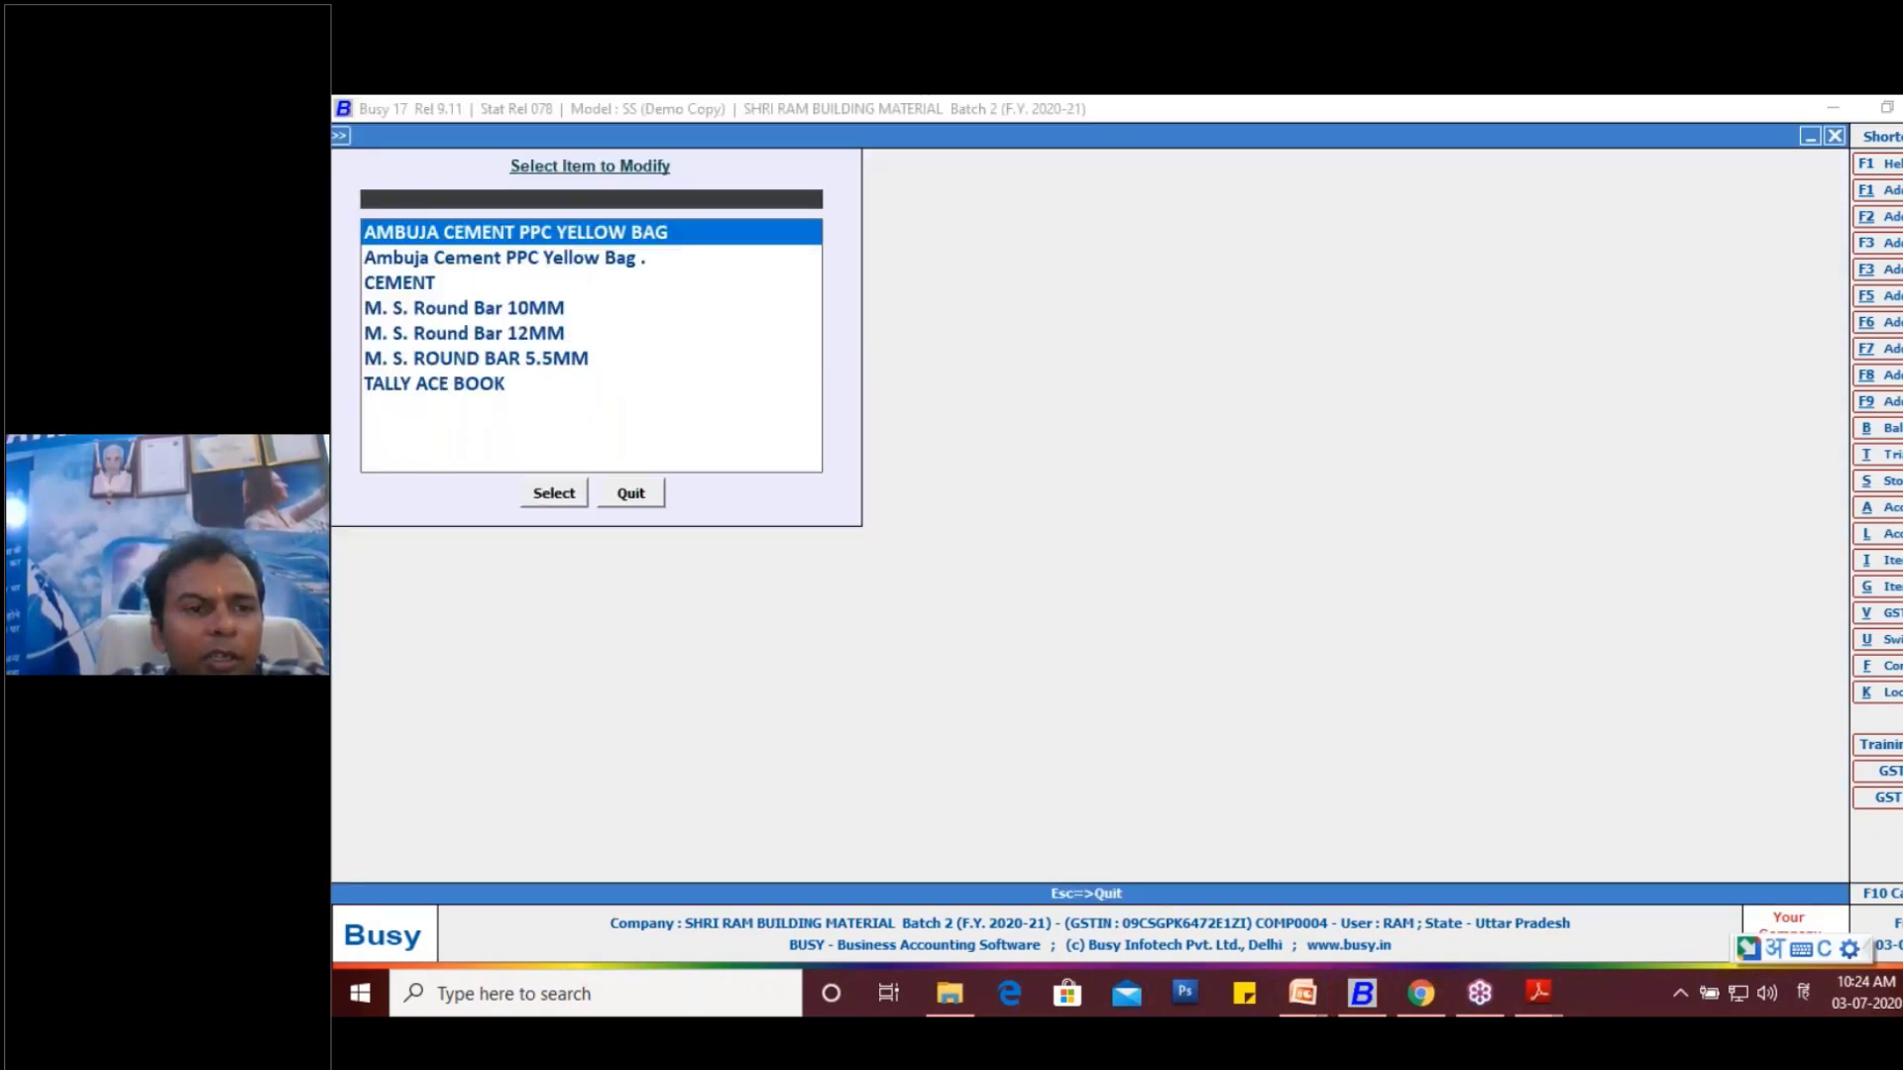
key(Down)
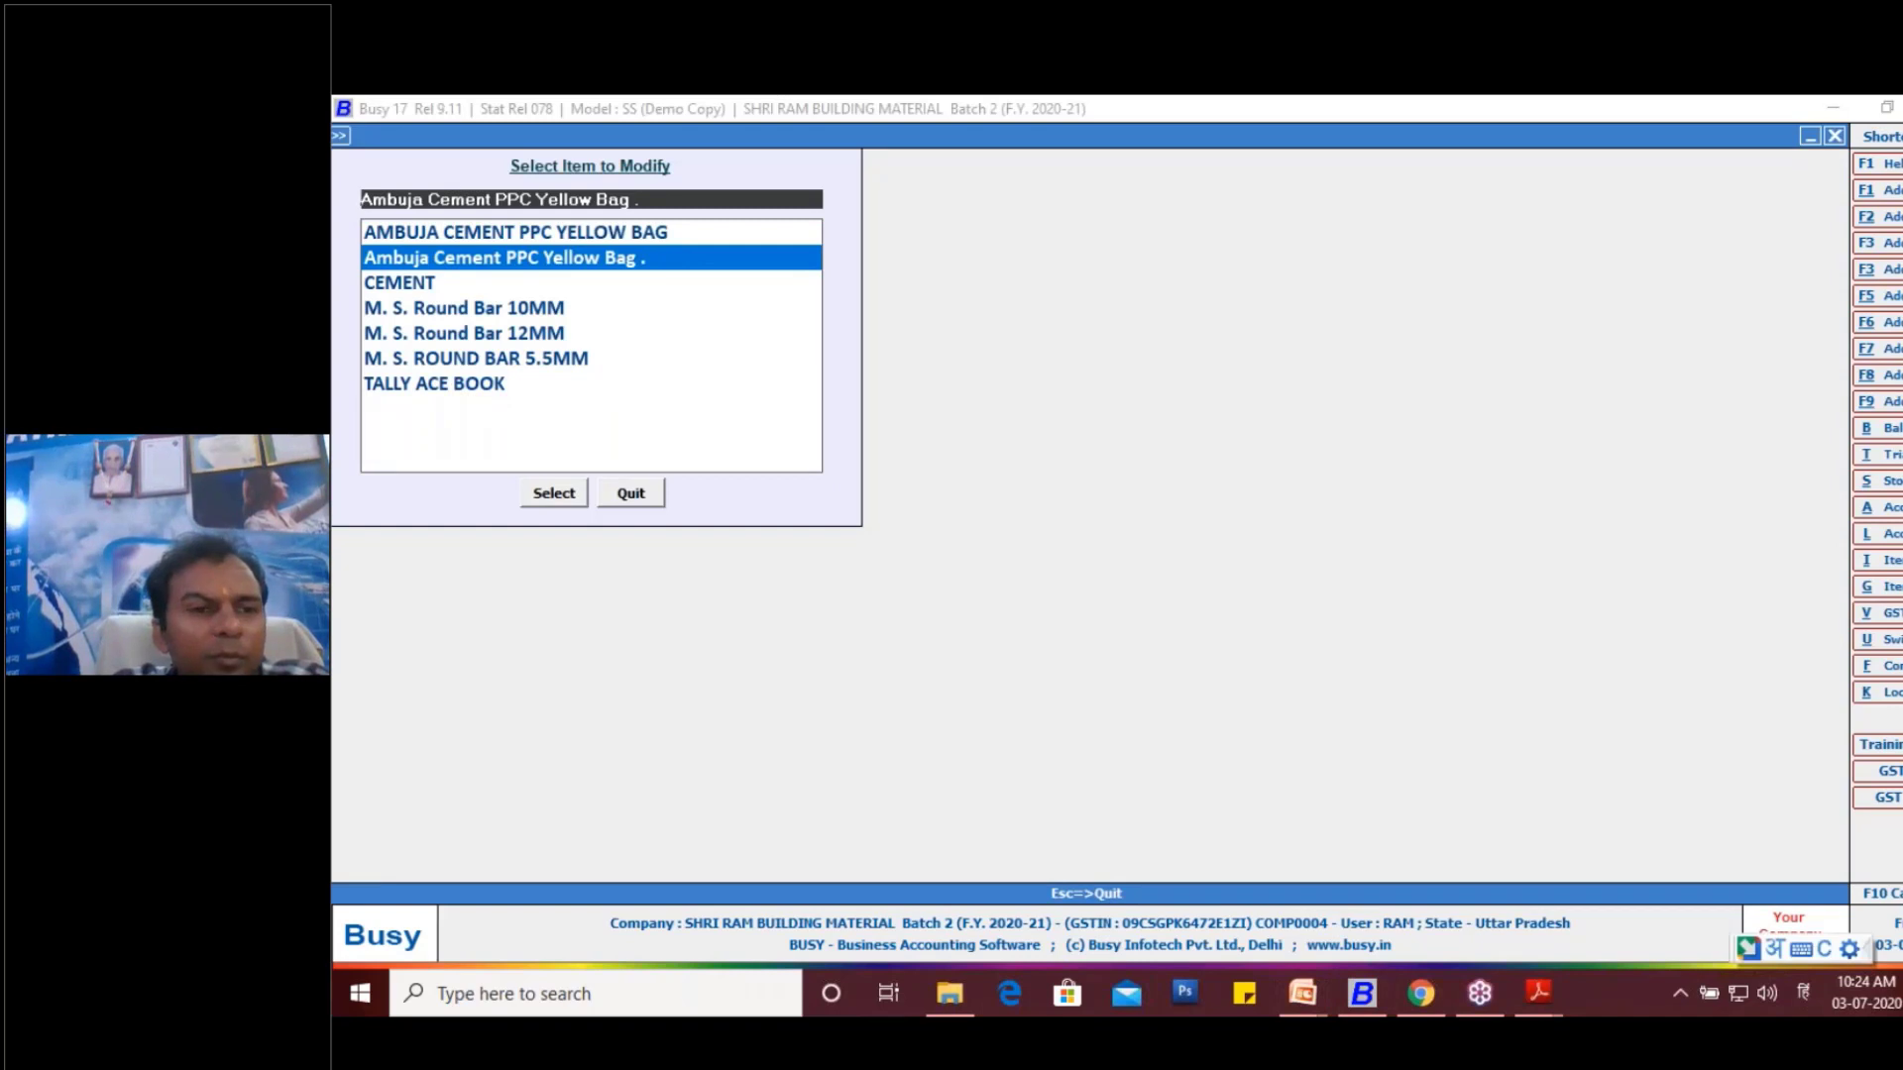
key(Return)
- Step through the item's group, main unit and alternate unit fields as far as the conversion type
key(Return)
key(Return)
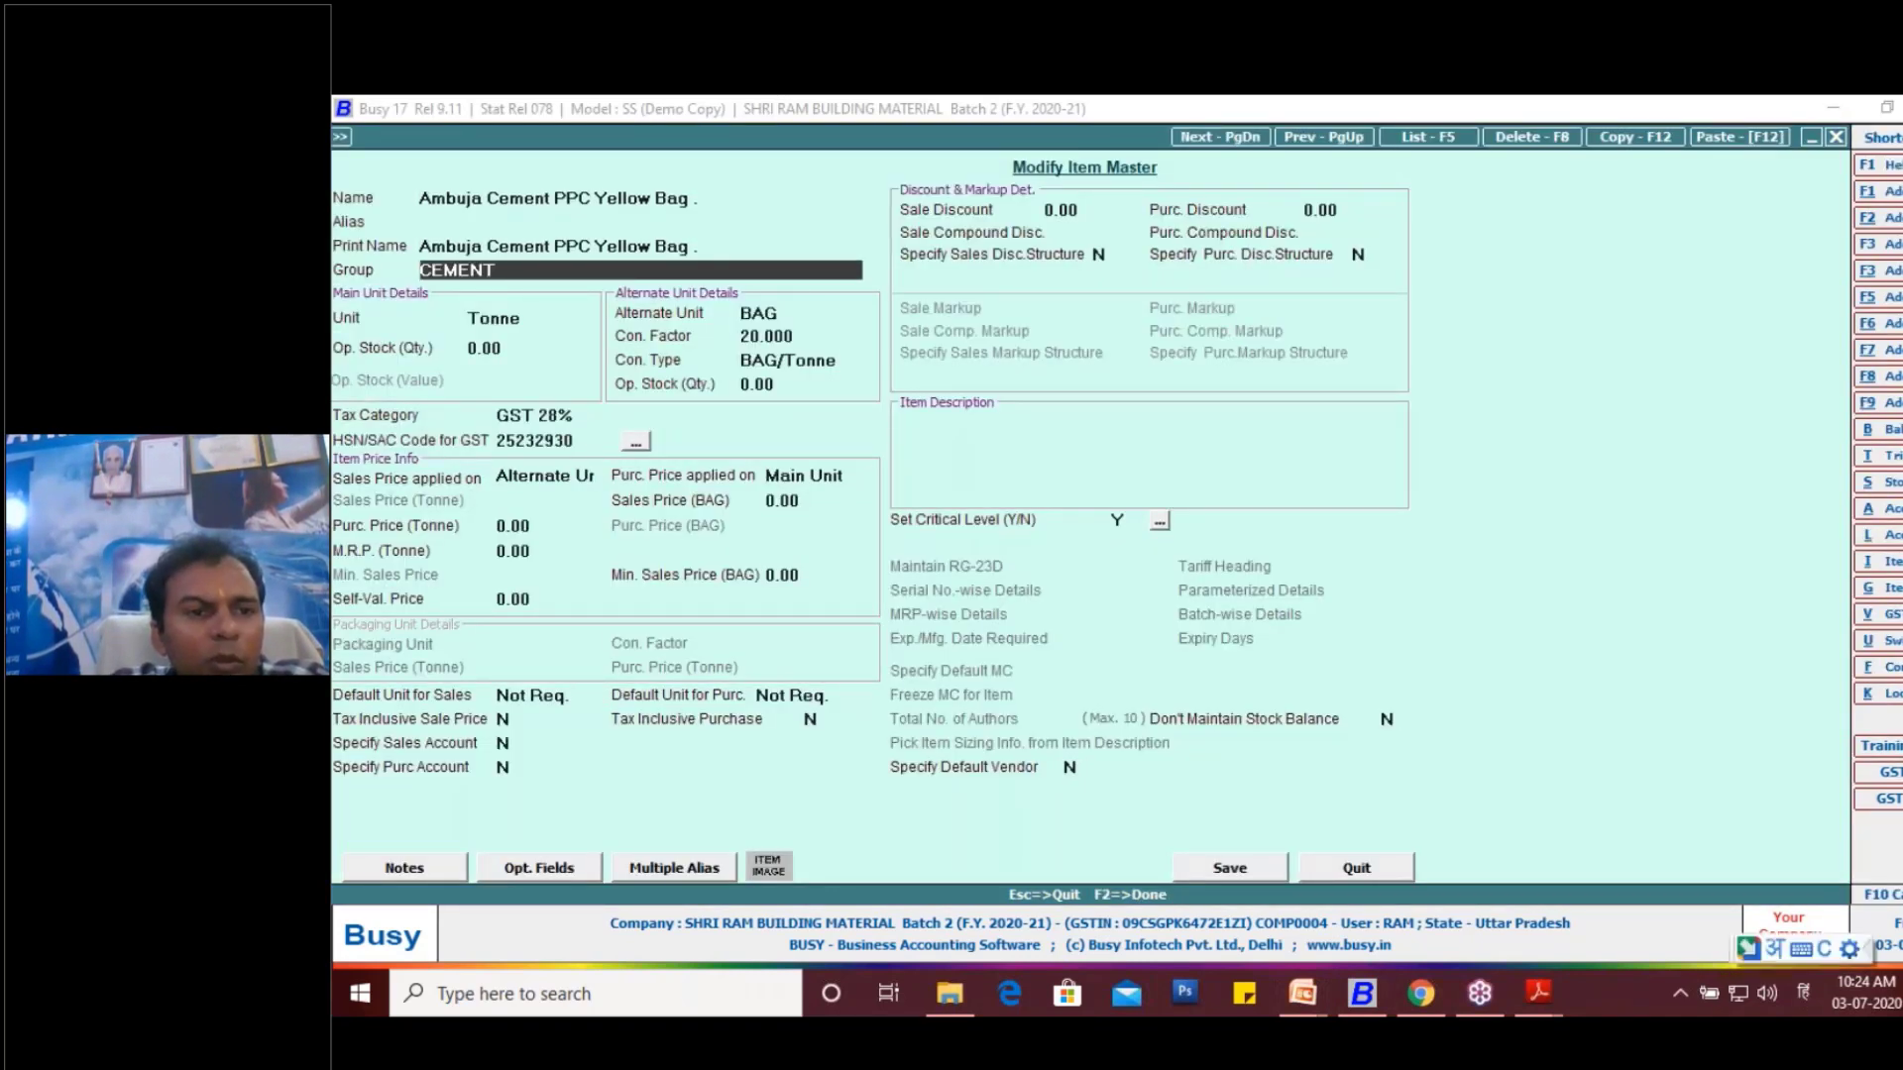
key(Return)
key(Return)
key(Return)
key(Return)
key(Return)
key(Return)
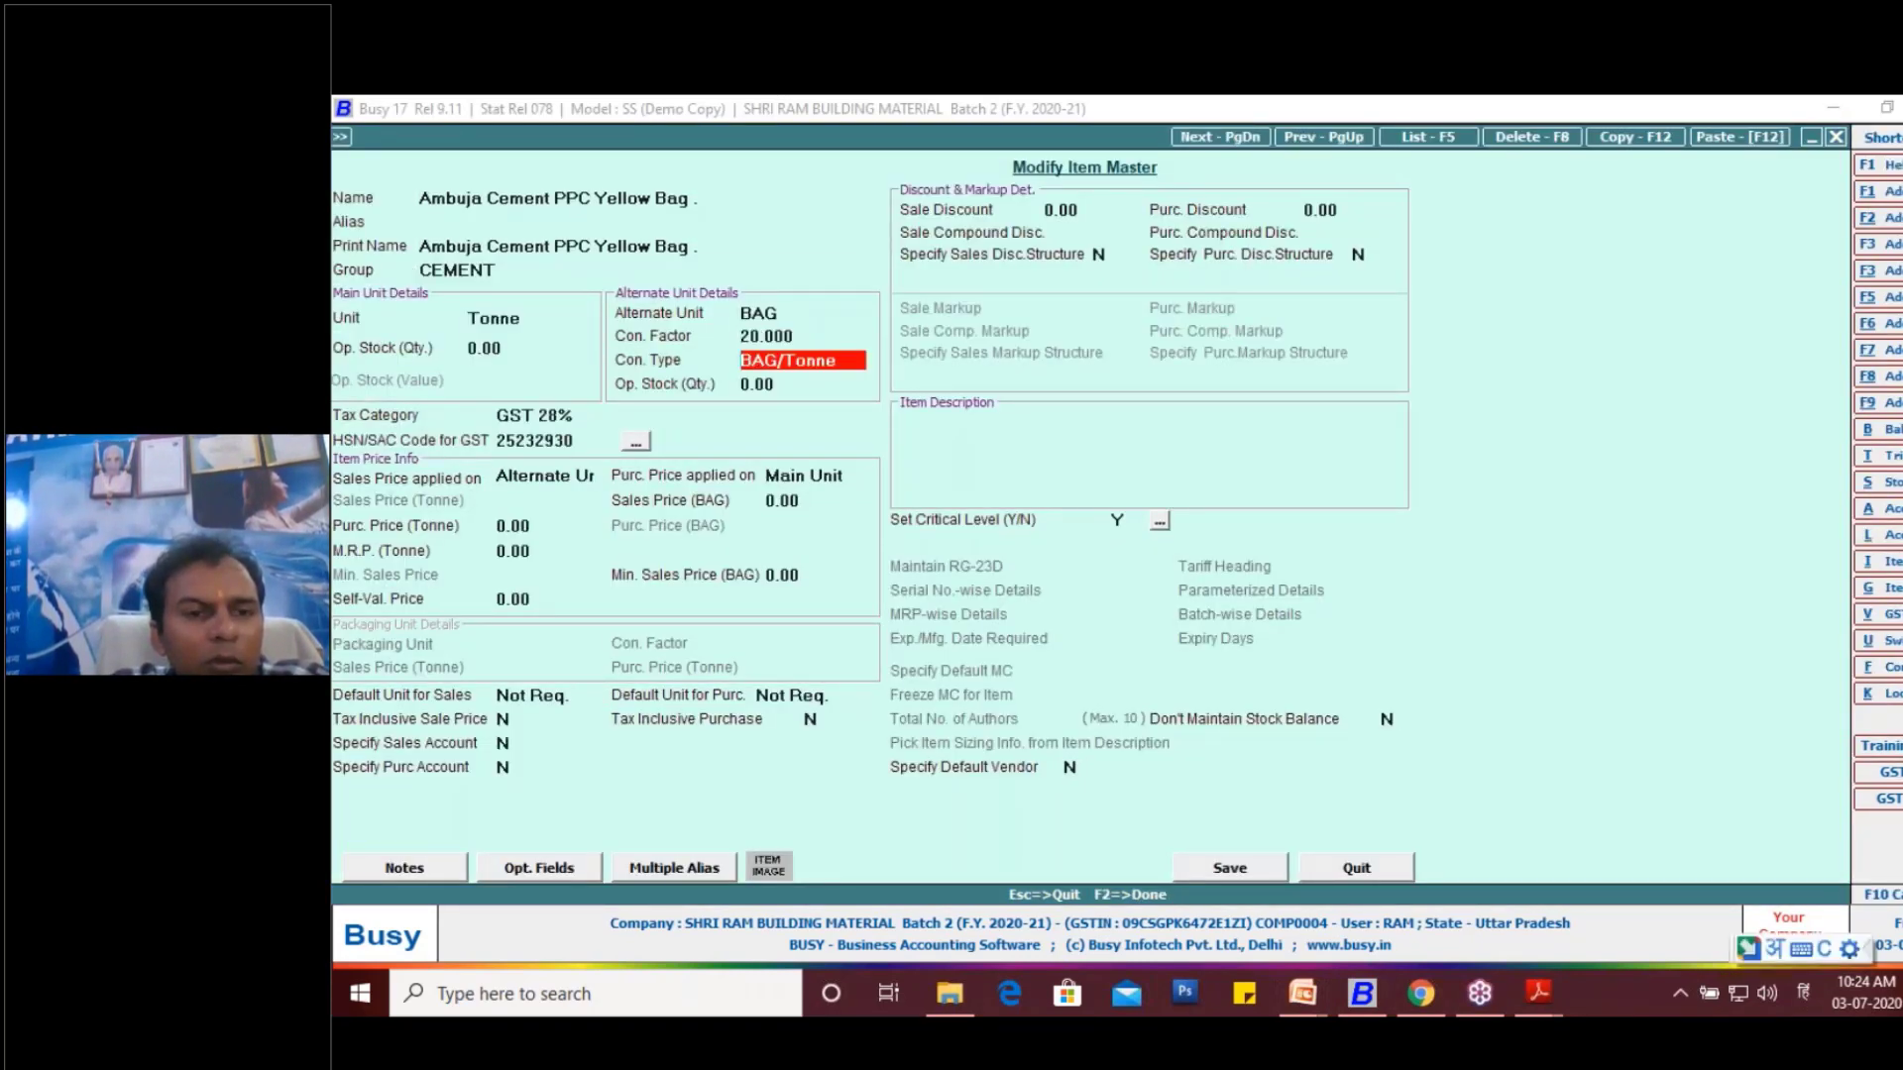
- Check the unit master of the item's alternate unit BAG and return to the item master
key(Up)
key(Up)
key(Up)
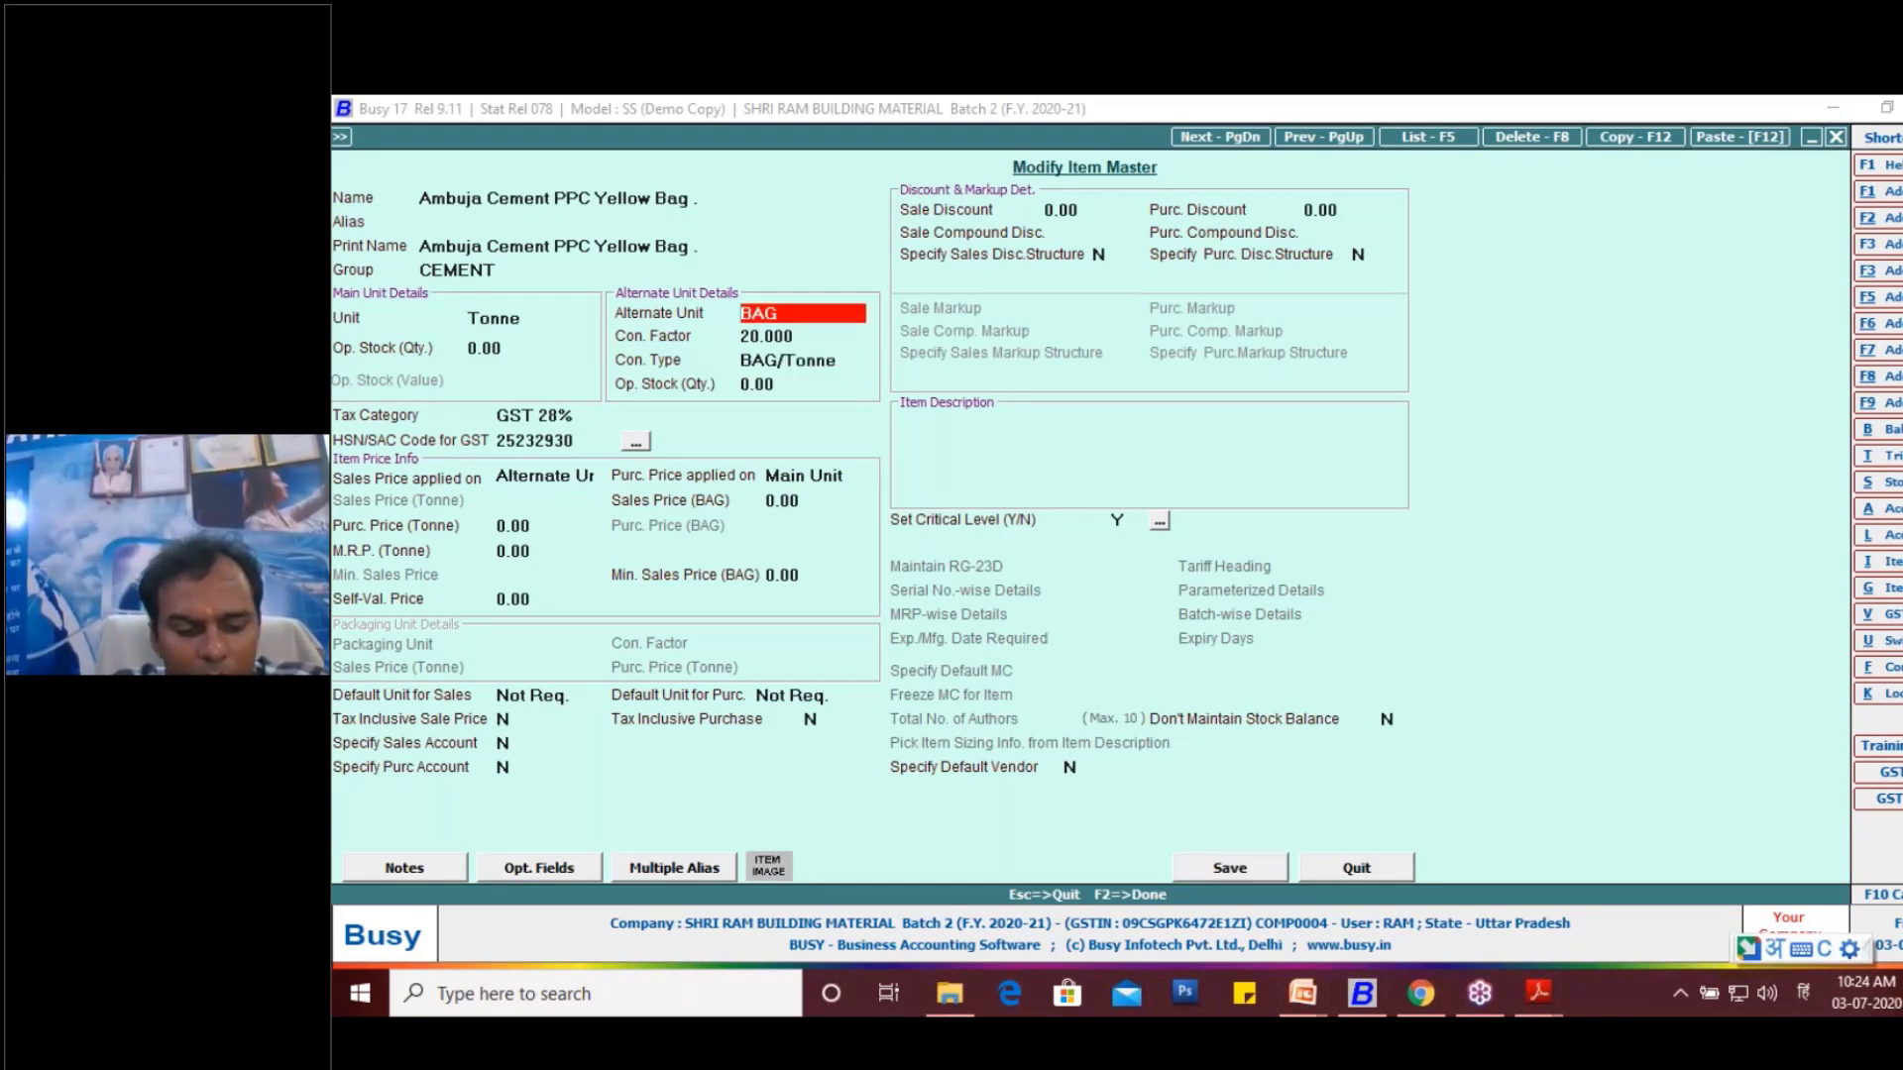
key(alt+m)
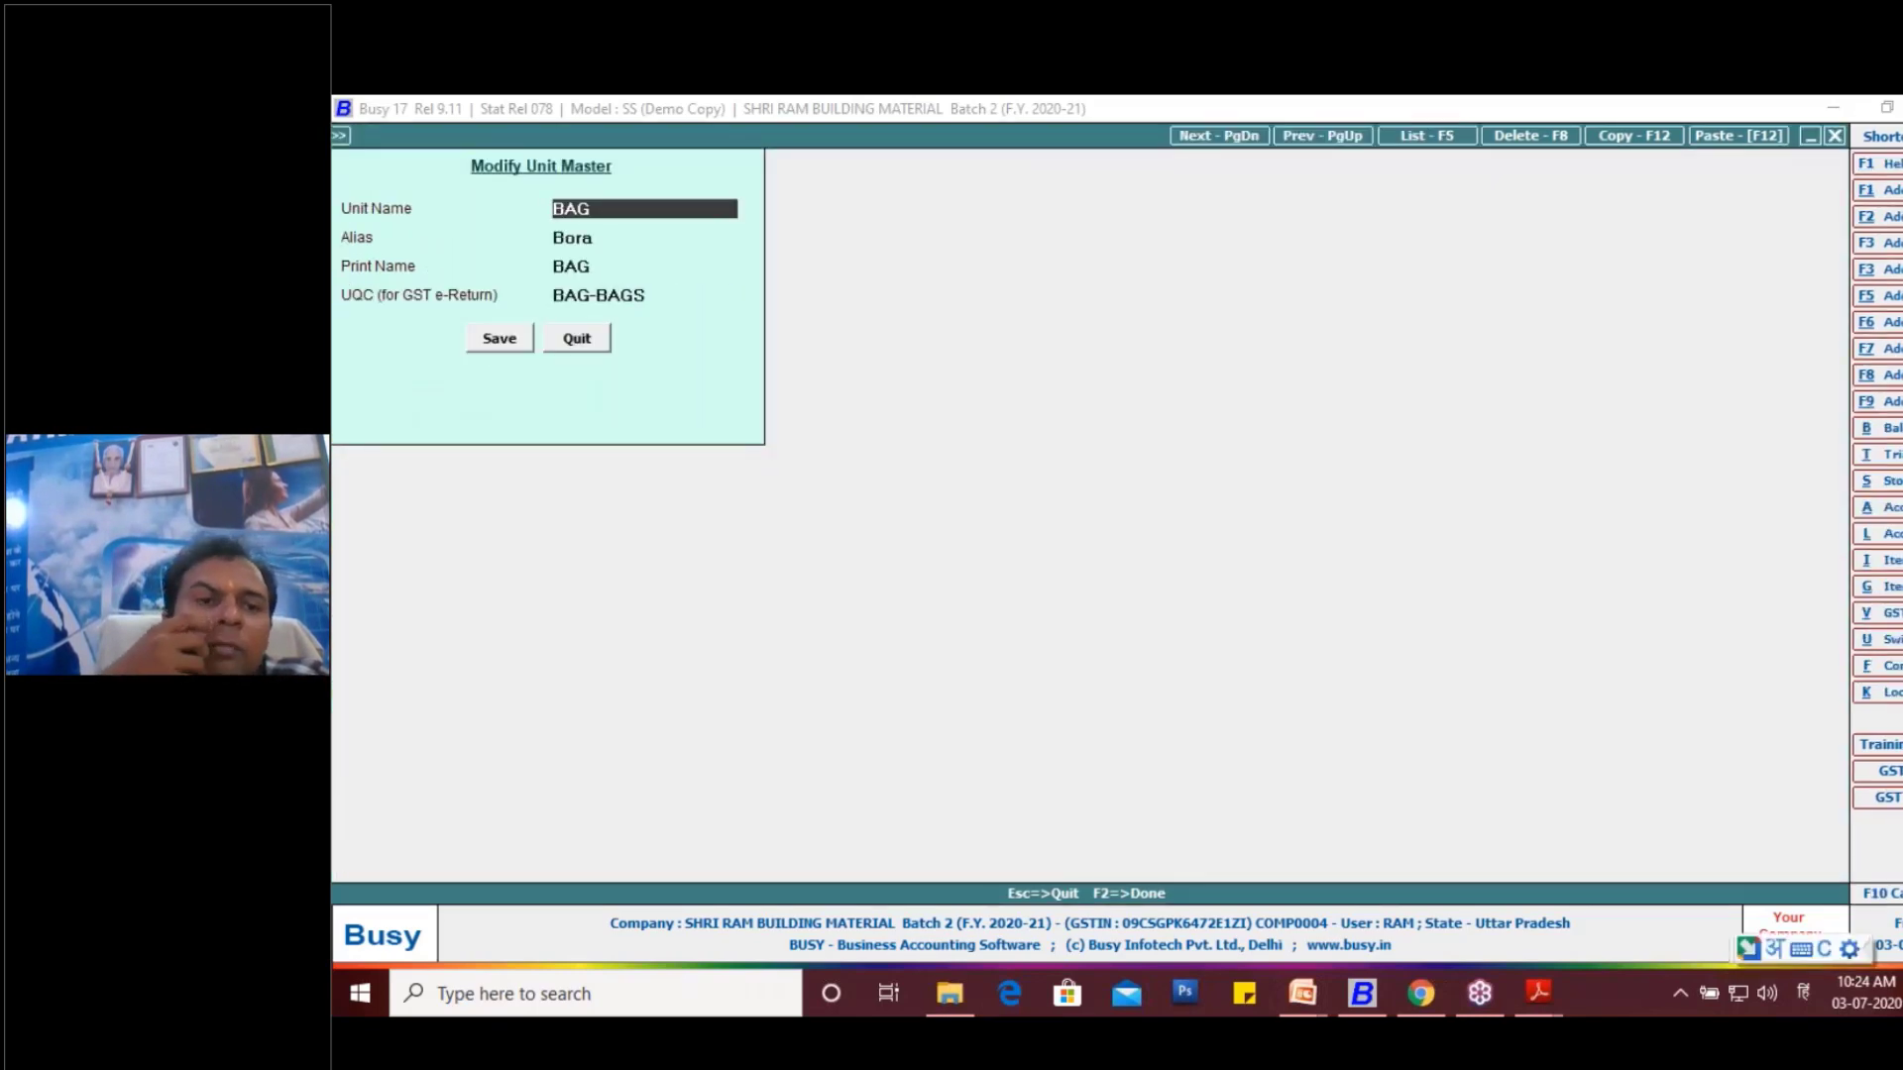
key(Escape)
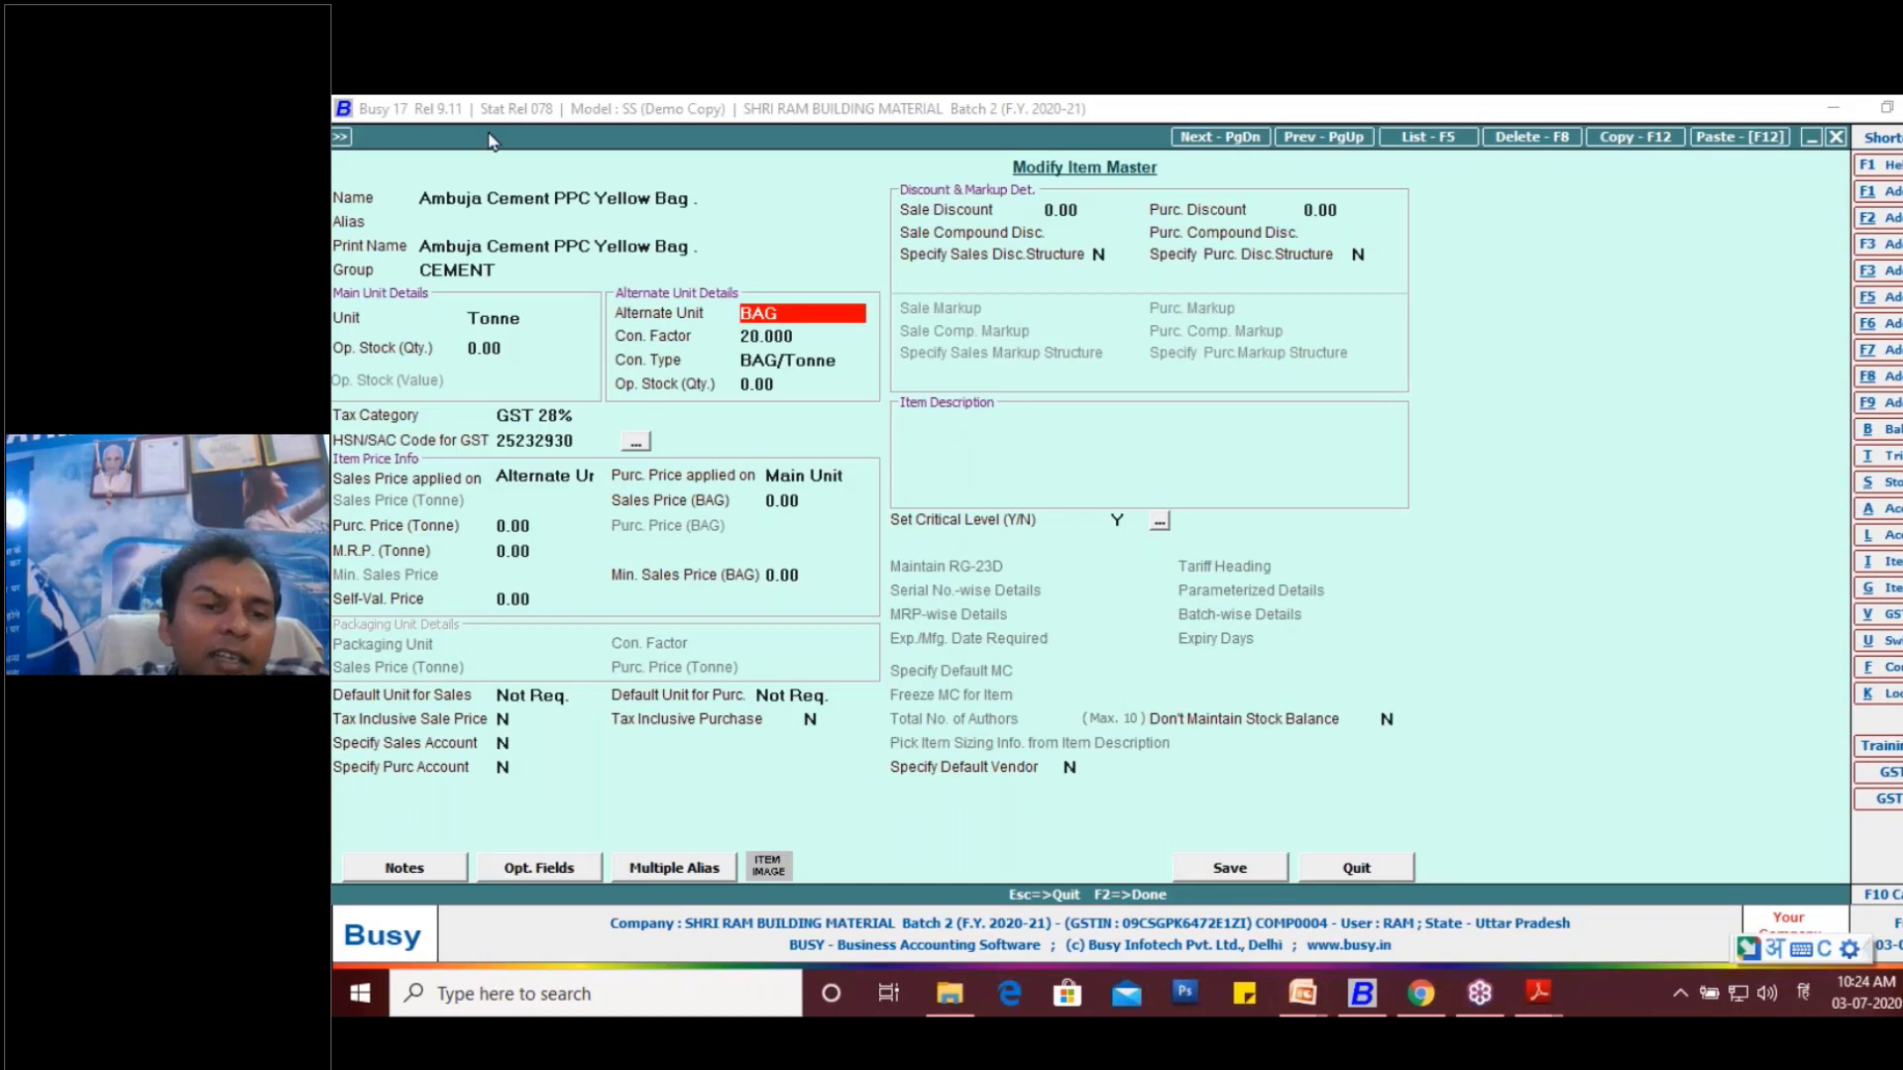
- Check the unit master of the item's main unit Tonne, and leave the item master for the Administration menu
click(537, 320)
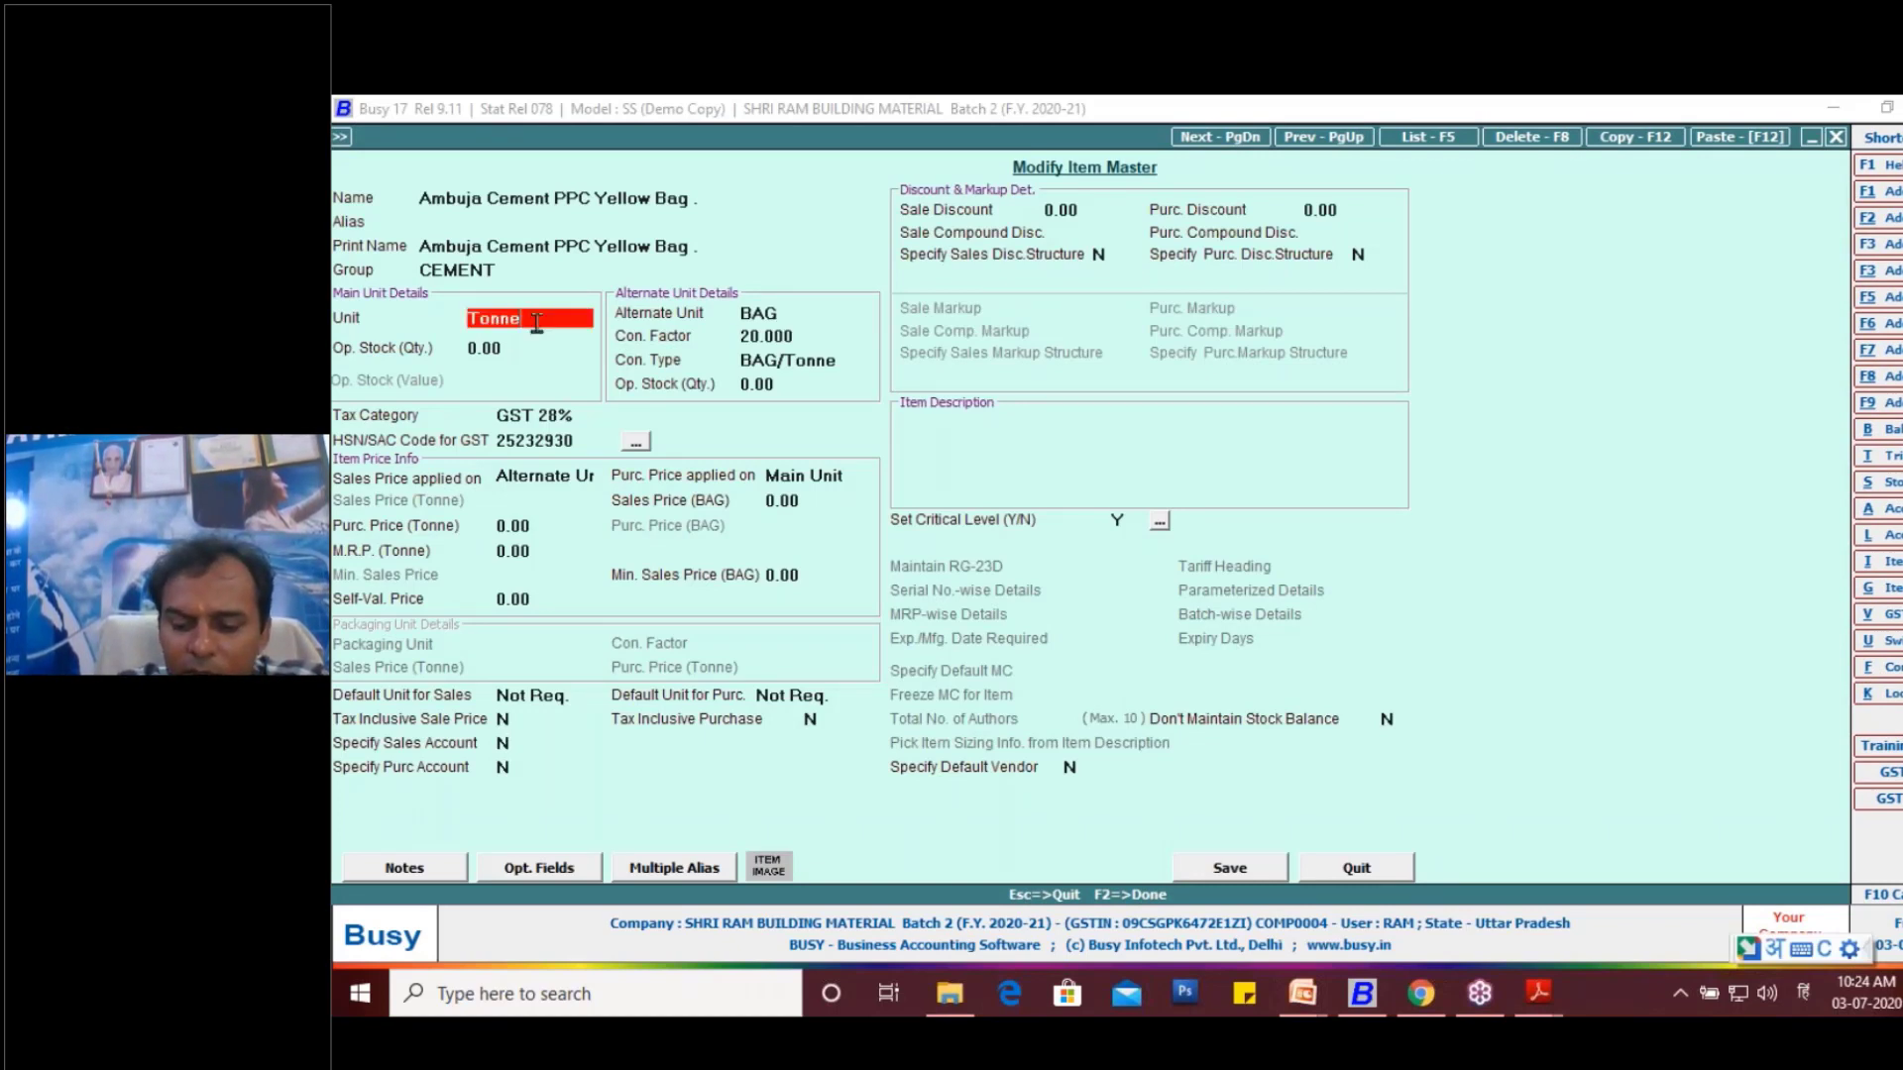
key(alt+m)
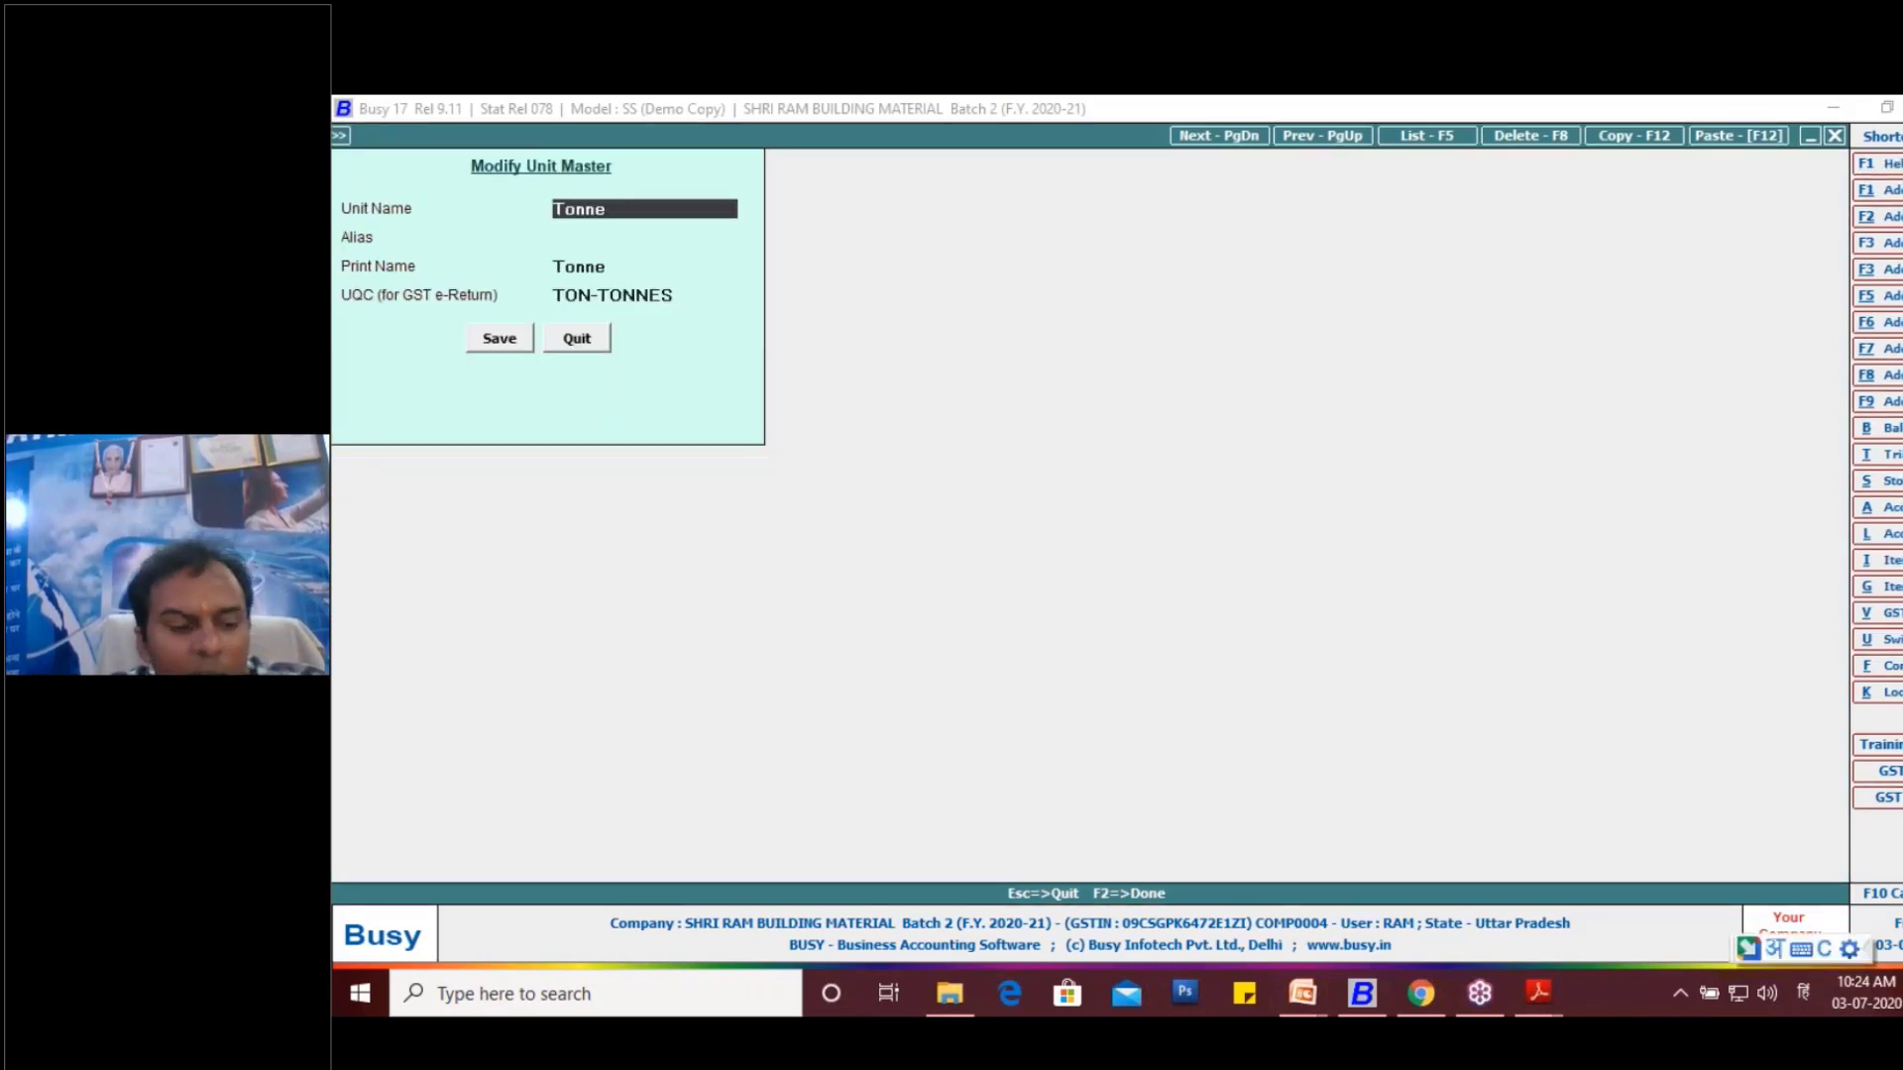
key(Escape)
key(Escape)
key(Return)
key(Escape)
key(Escape)
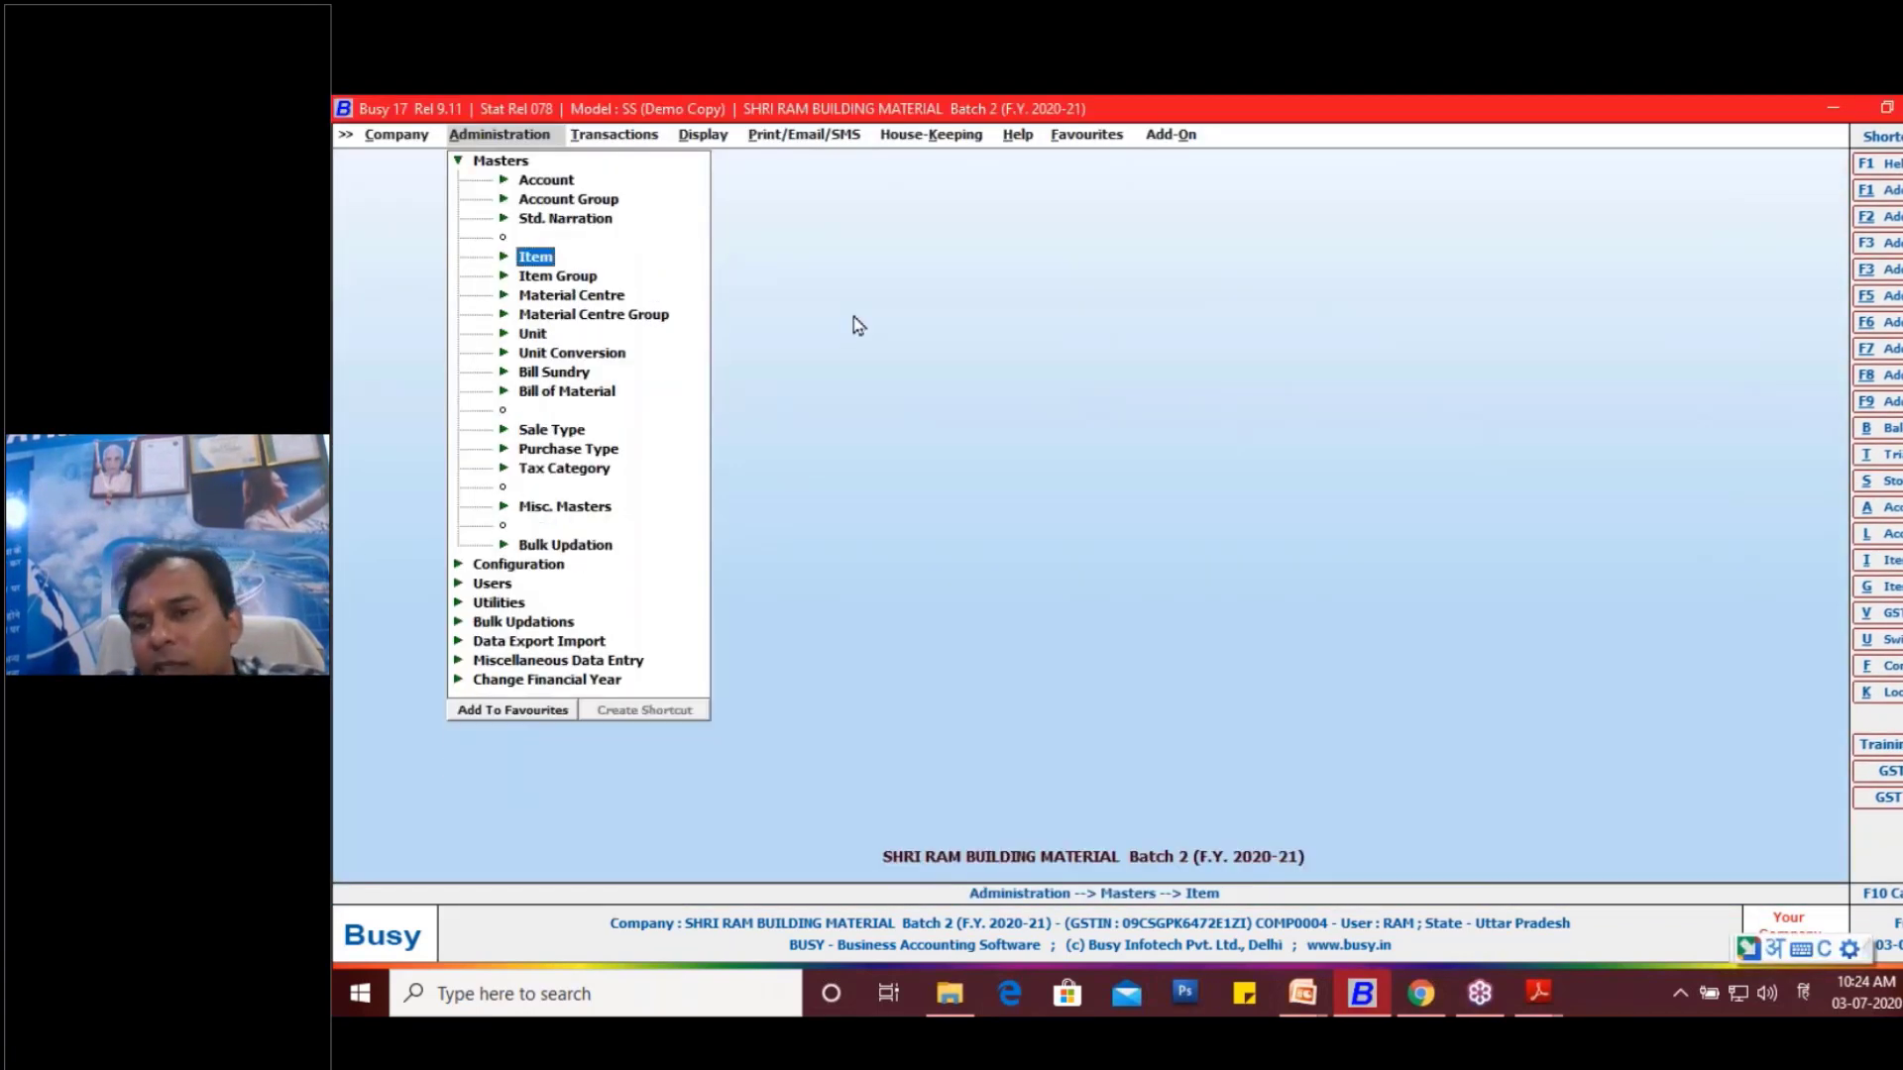
key(Escape)
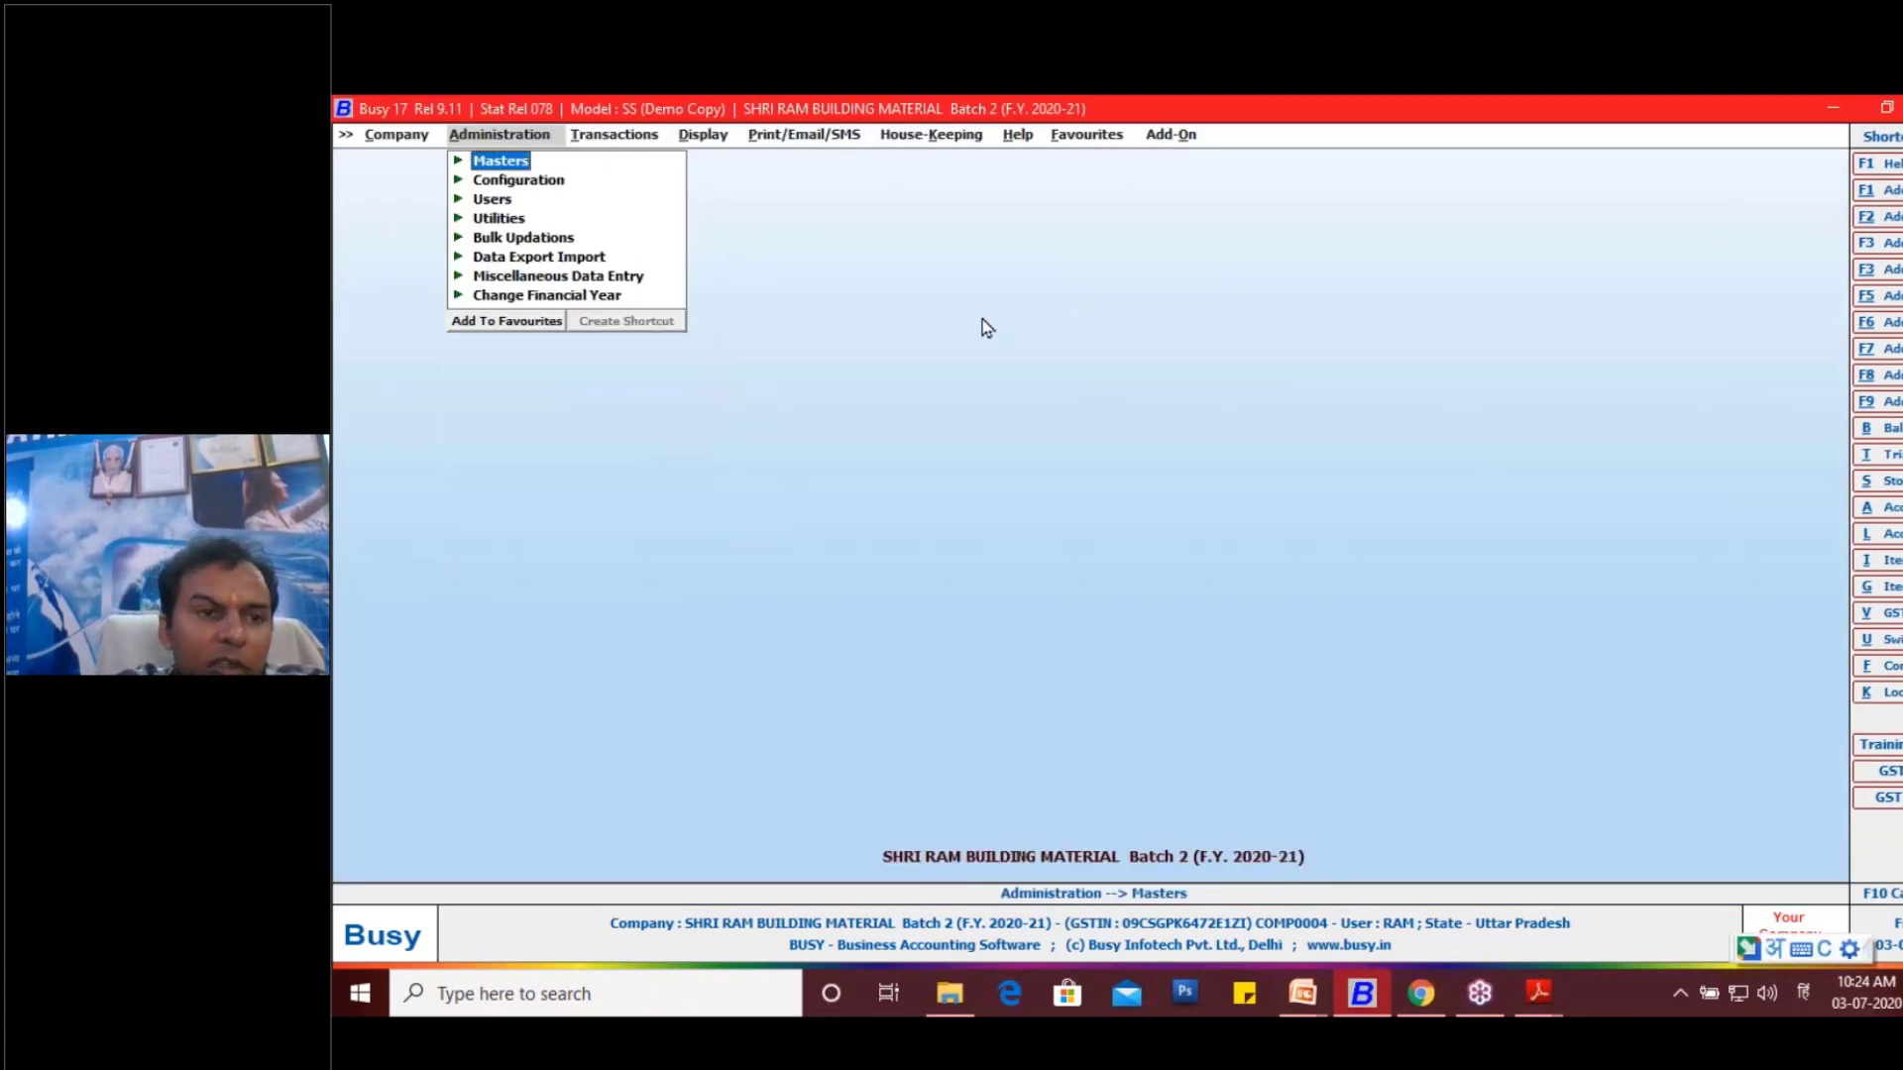
- Open the Inventory section of Features / Options and go to the Alt. Qty. Con. Decimal Places setting
key(Down)
key(Return)
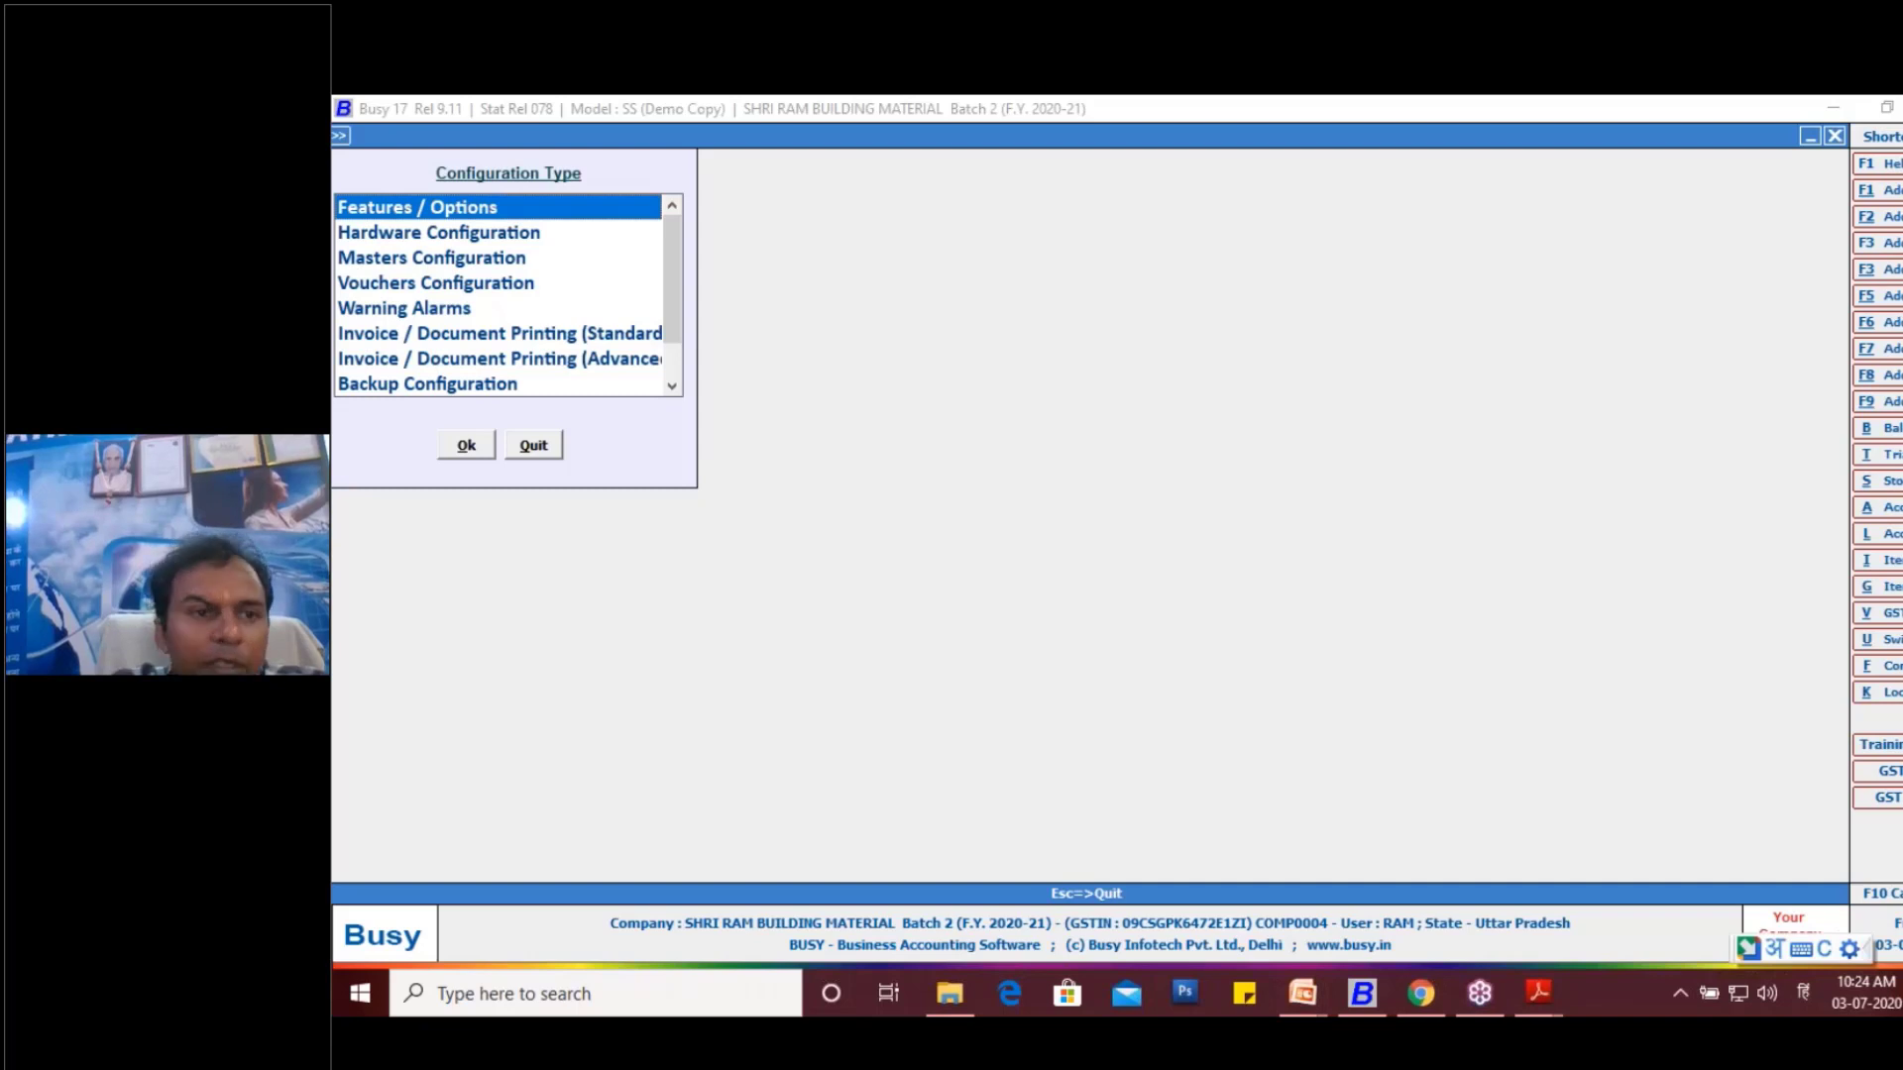
key(Return)
click(523, 421)
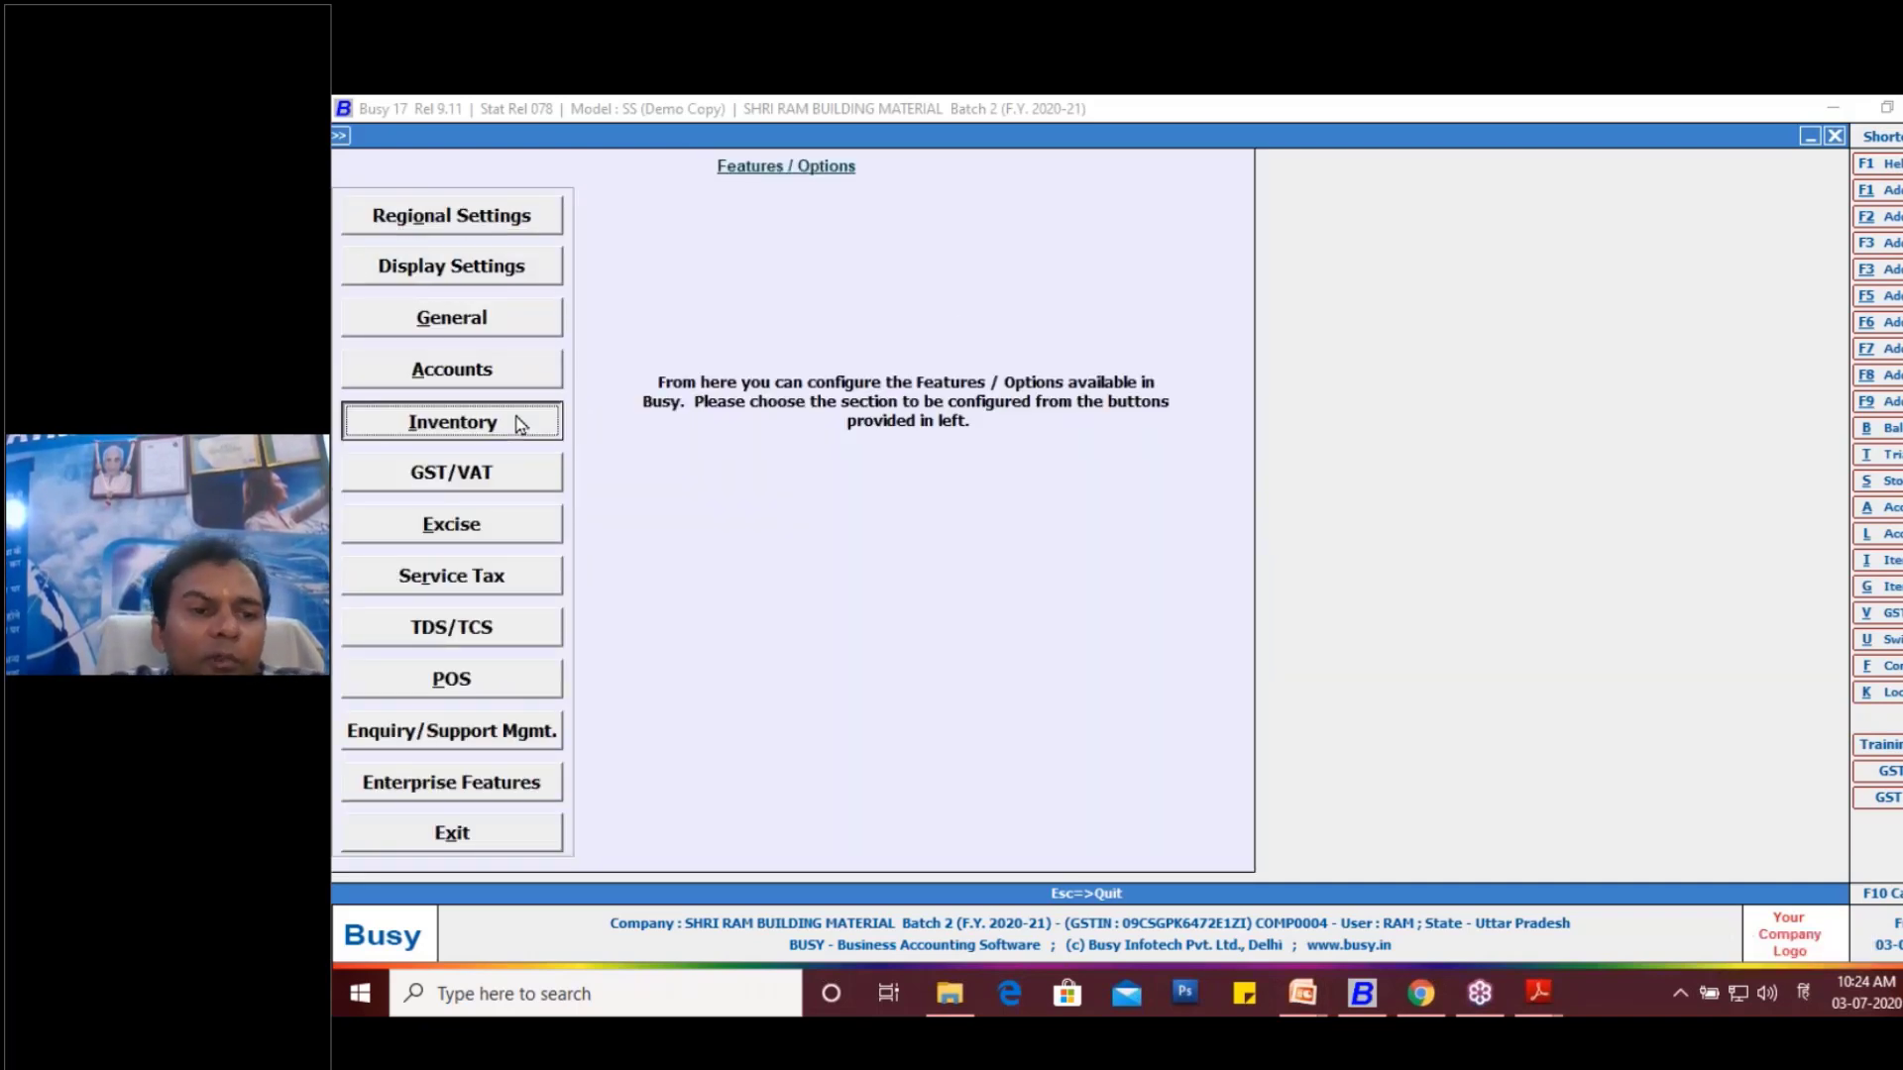
key(Return)
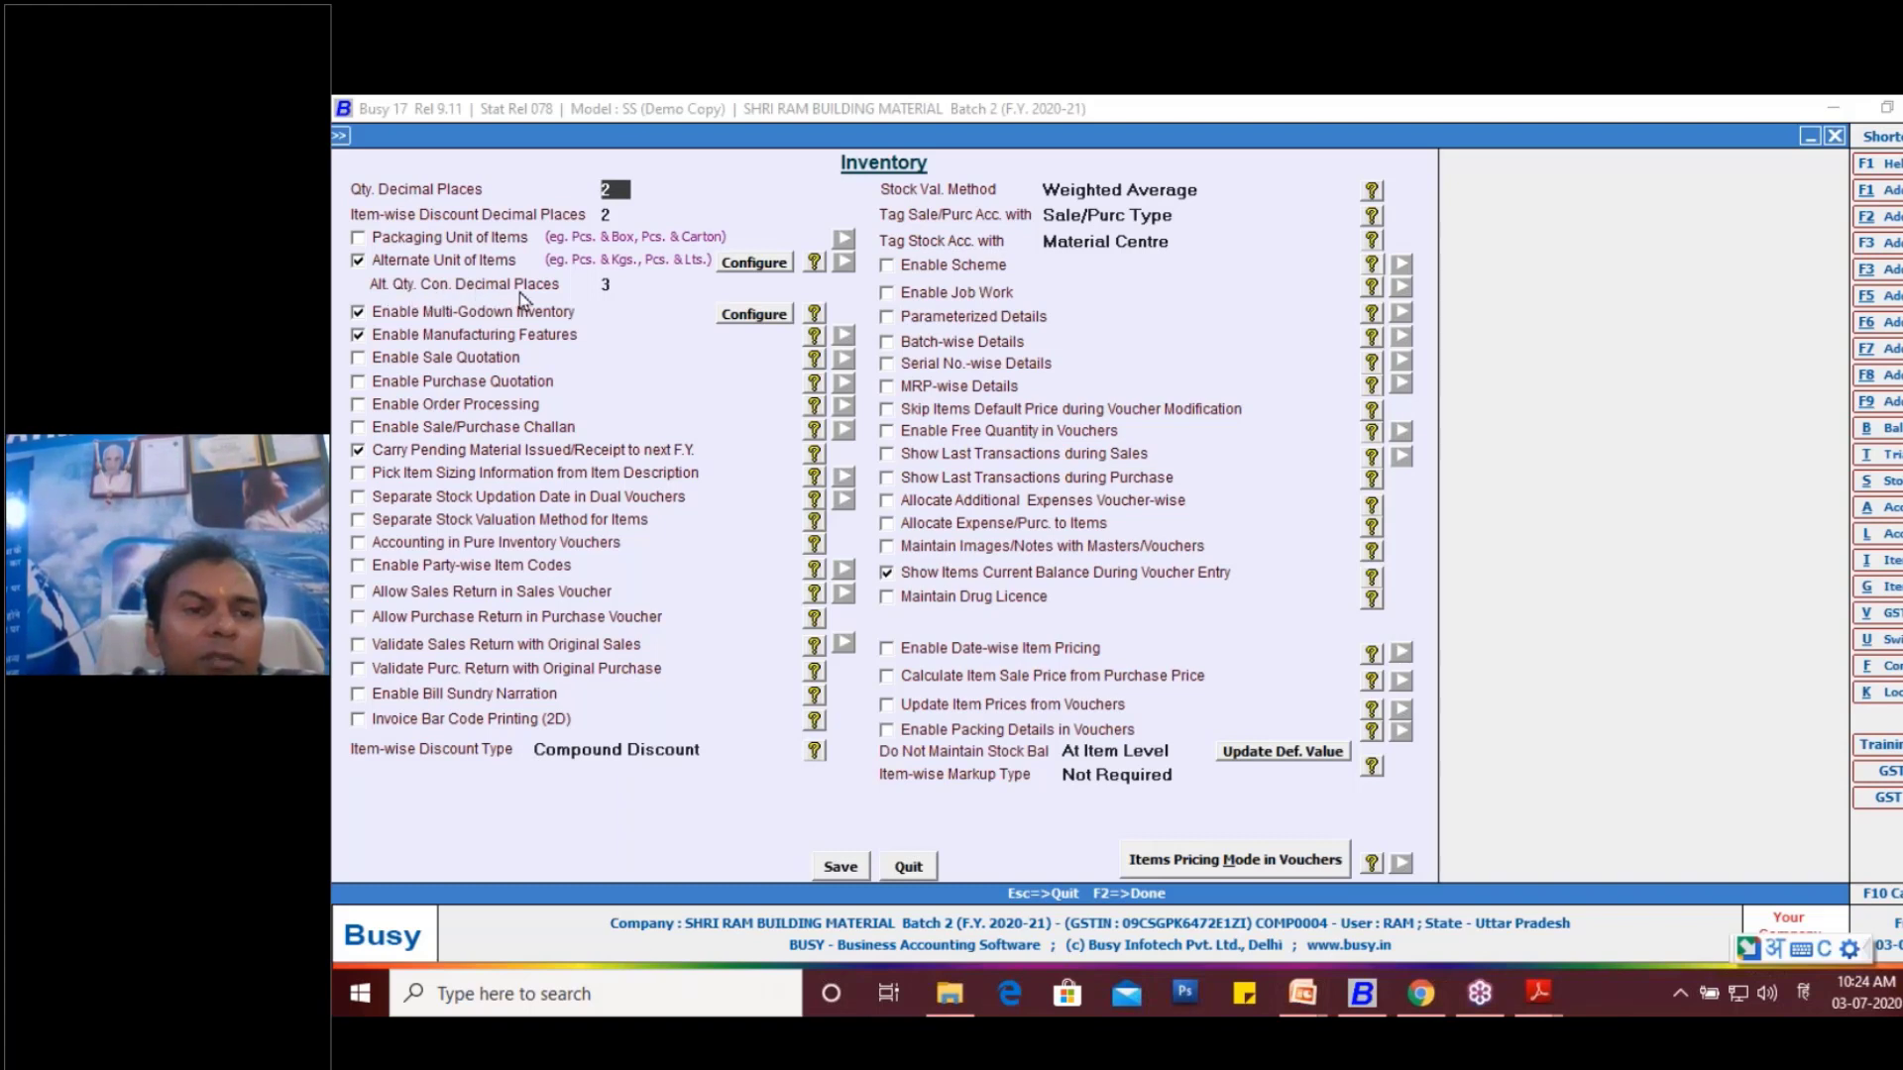
click(619, 283)
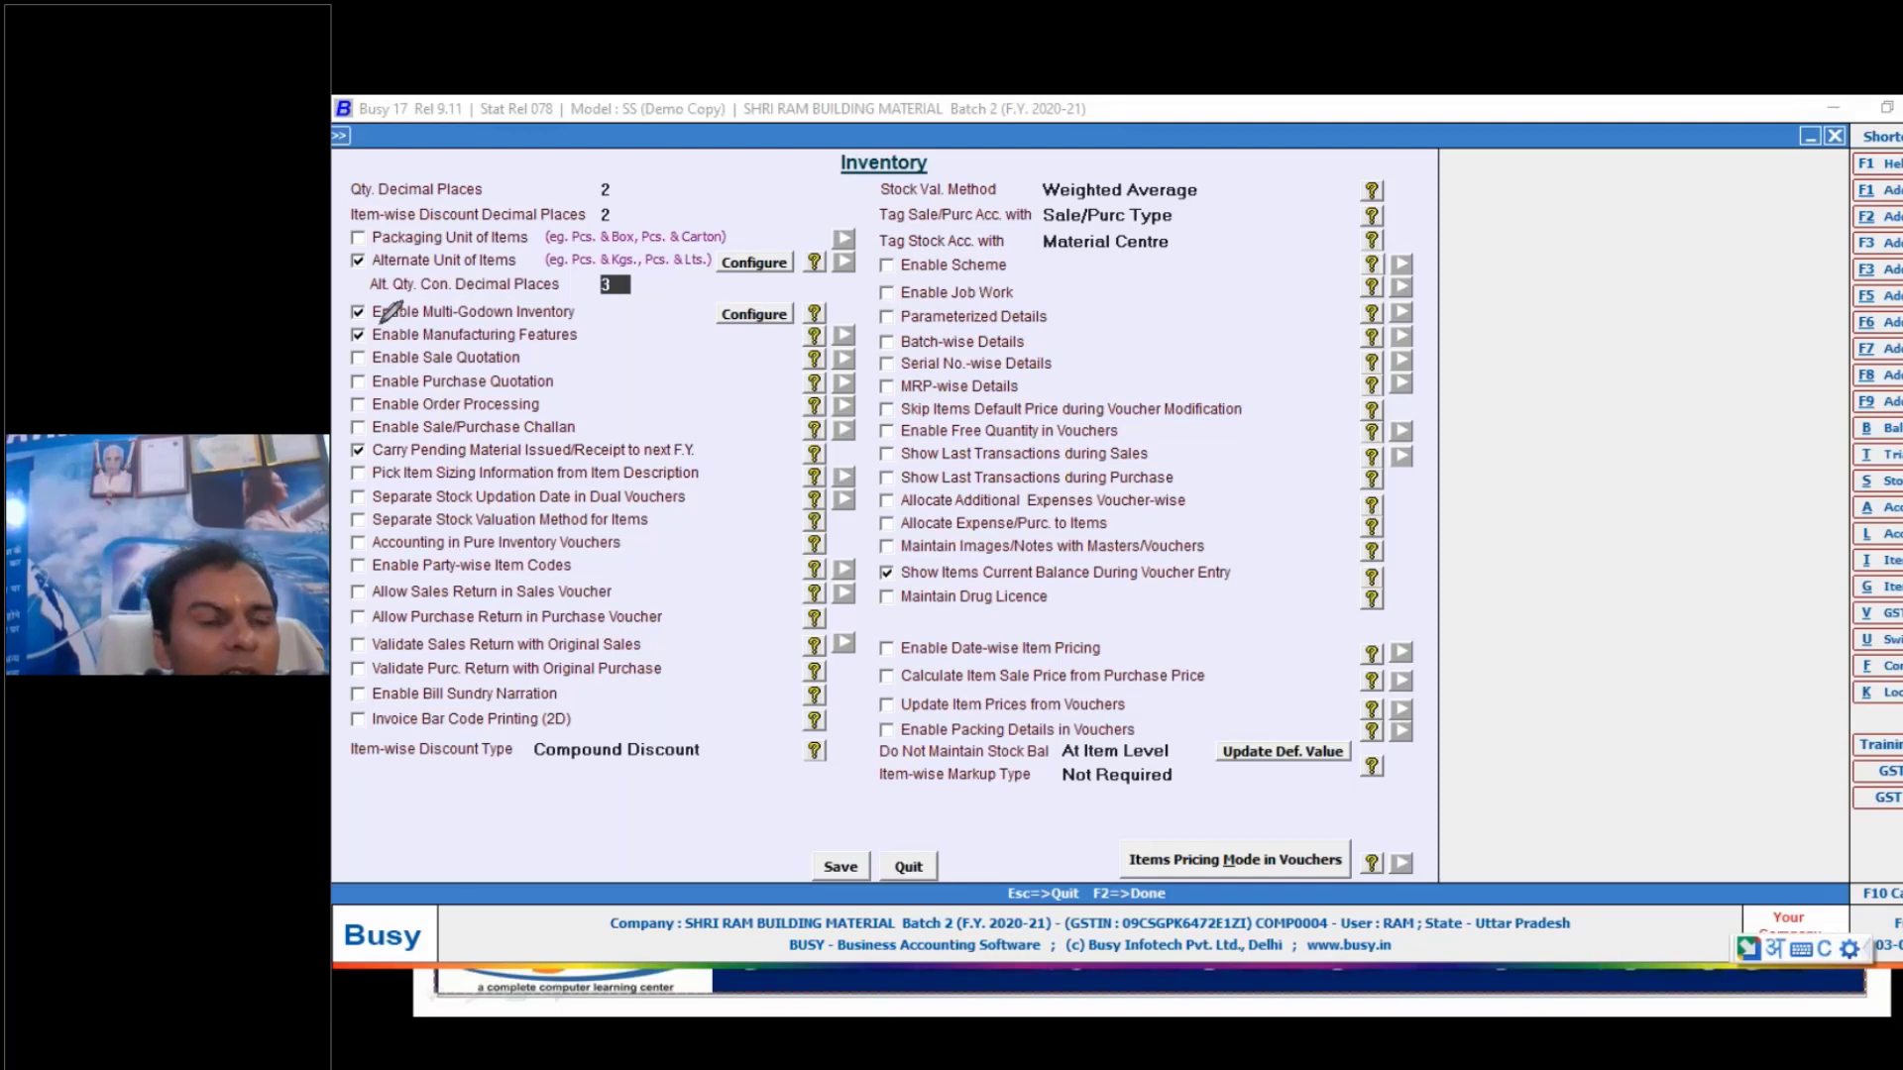
- Circle the Alternate Unit of Items option with the annotation pen, and quit the Inventory configuration
drag(361, 256, 349, 281)
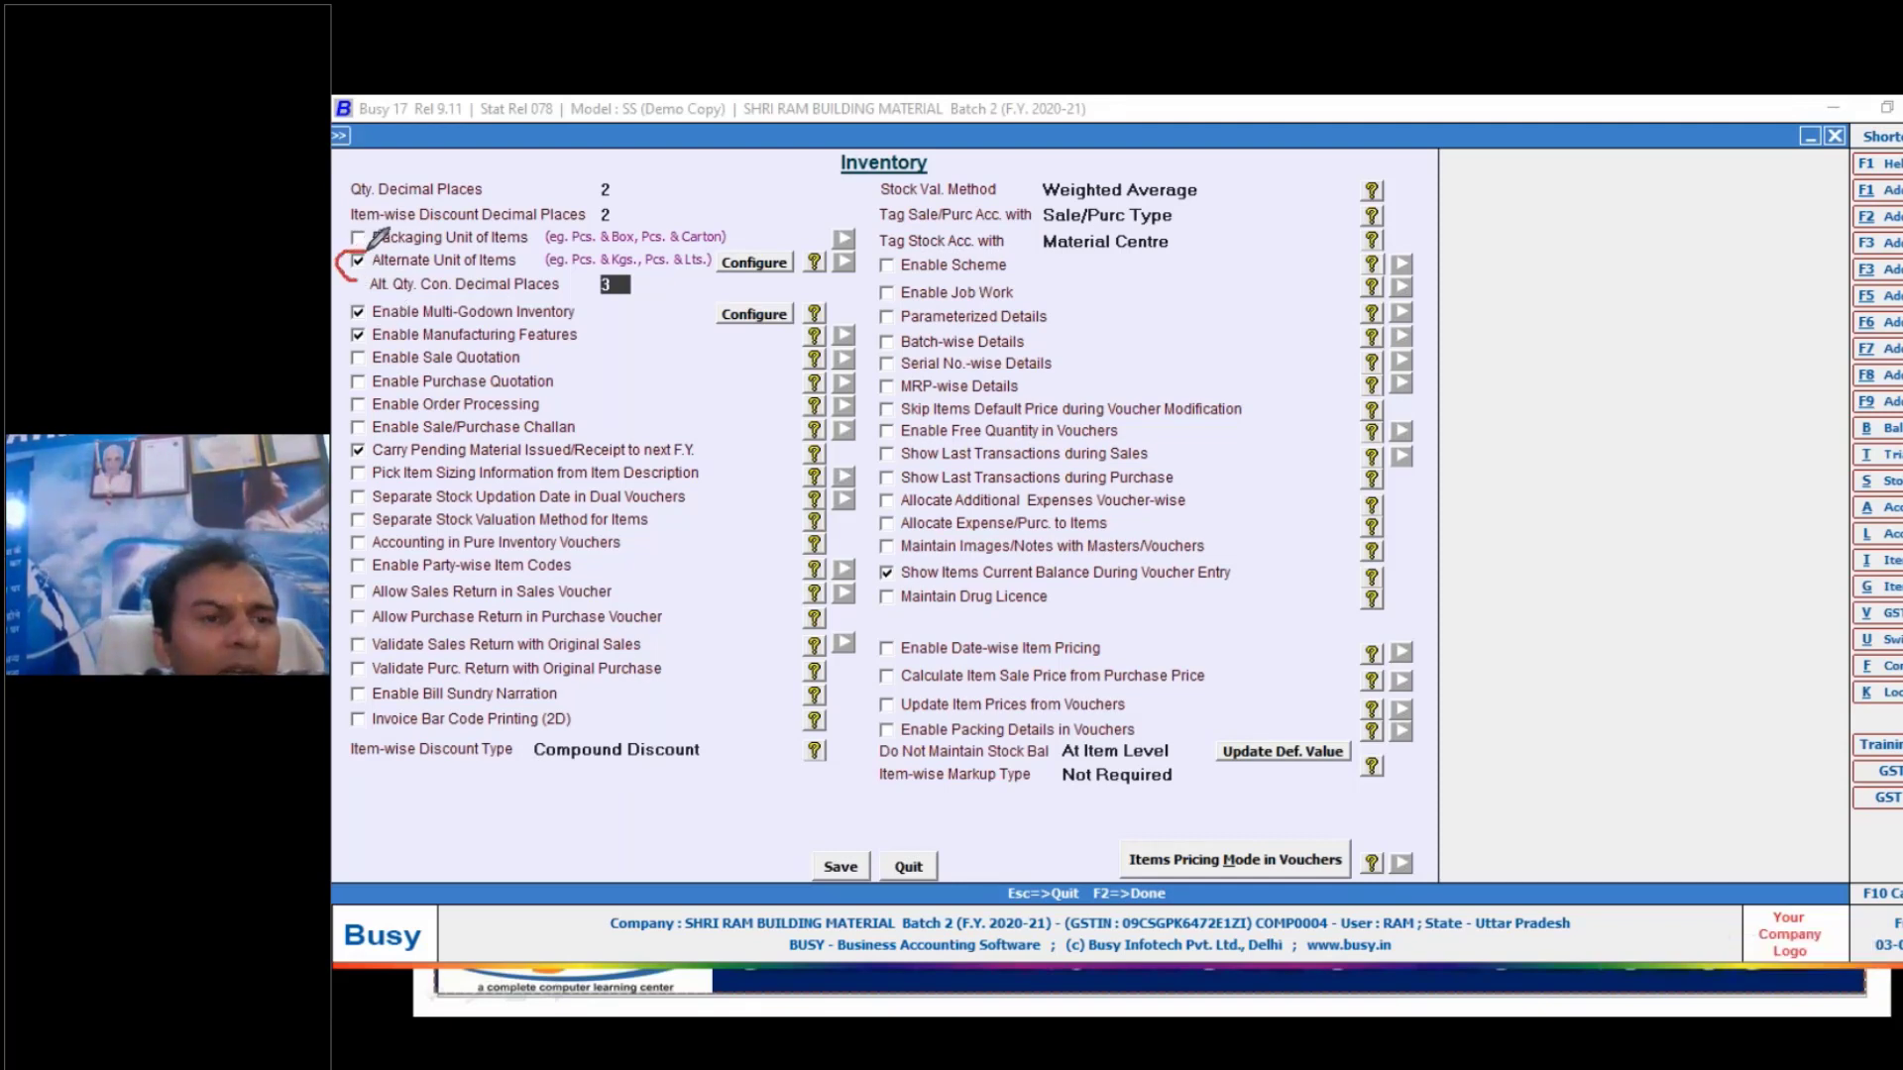
drag(369, 256, 357, 266)
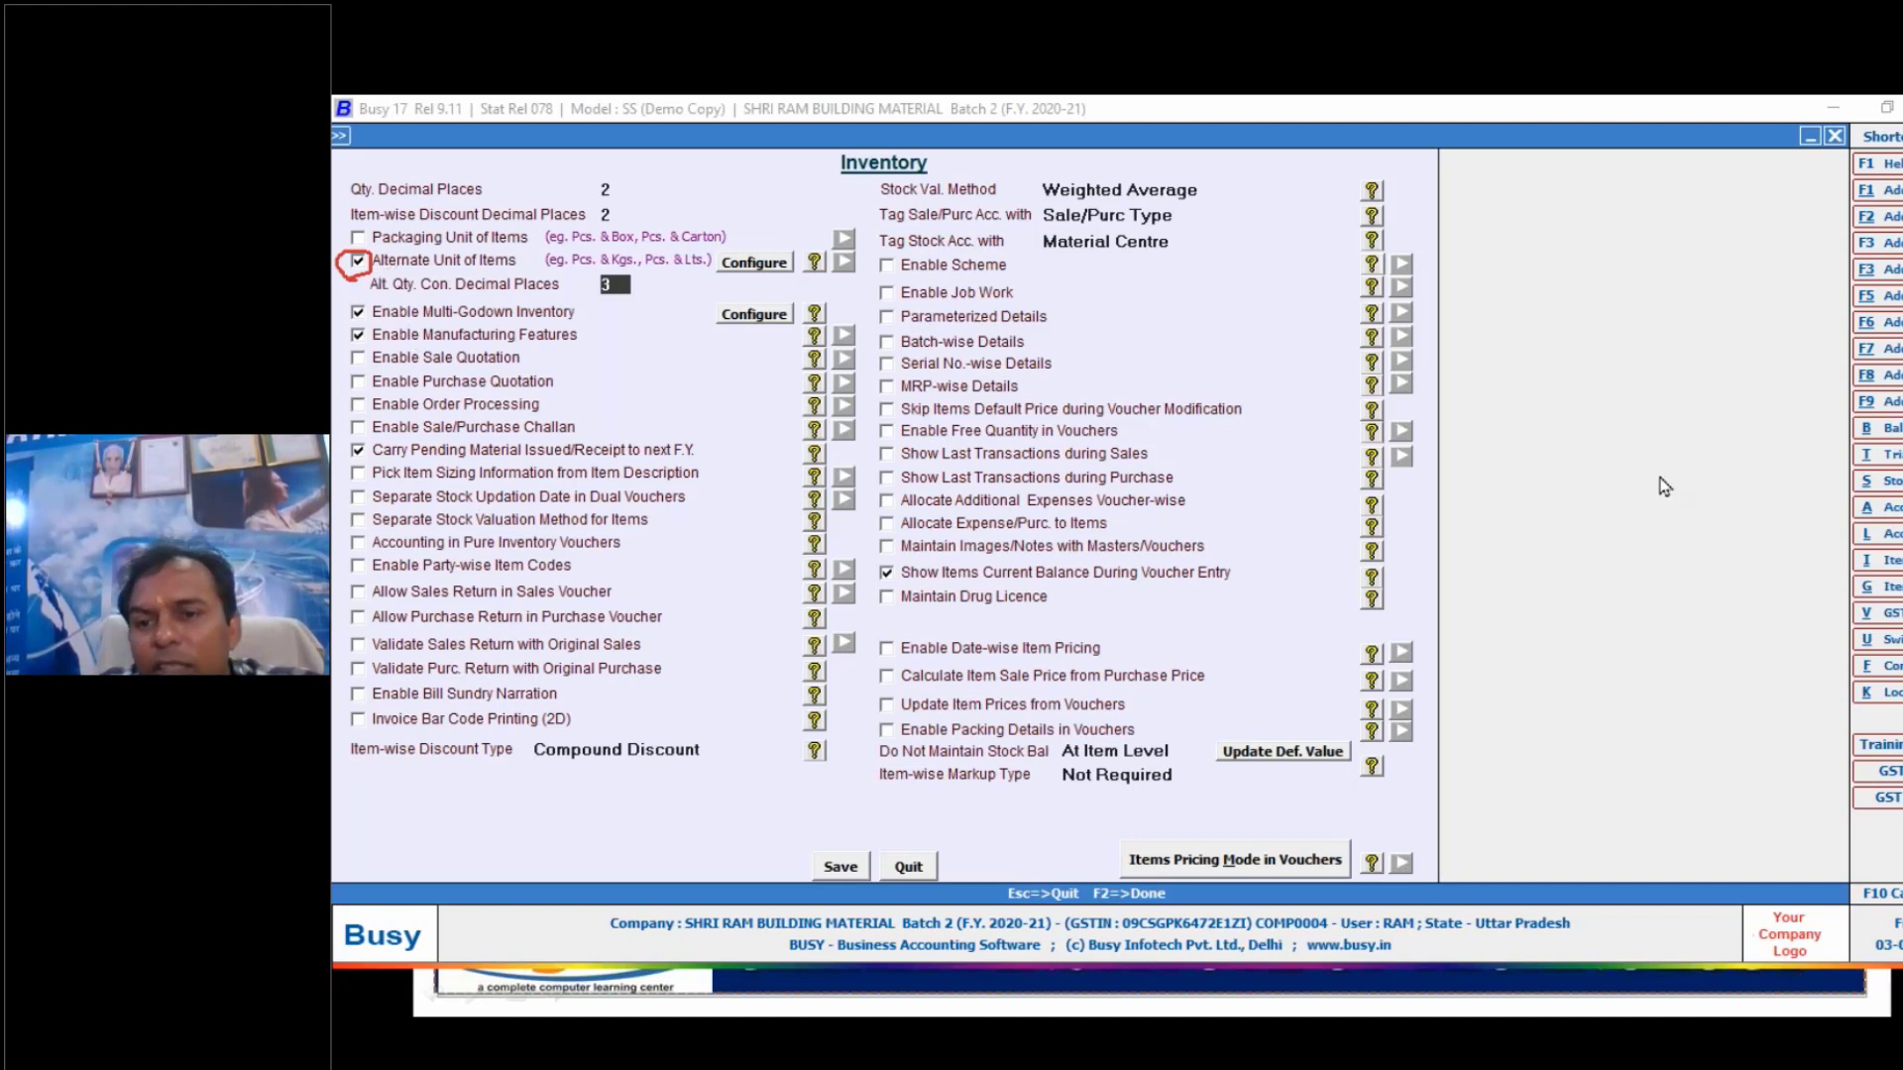
click(1695, 614)
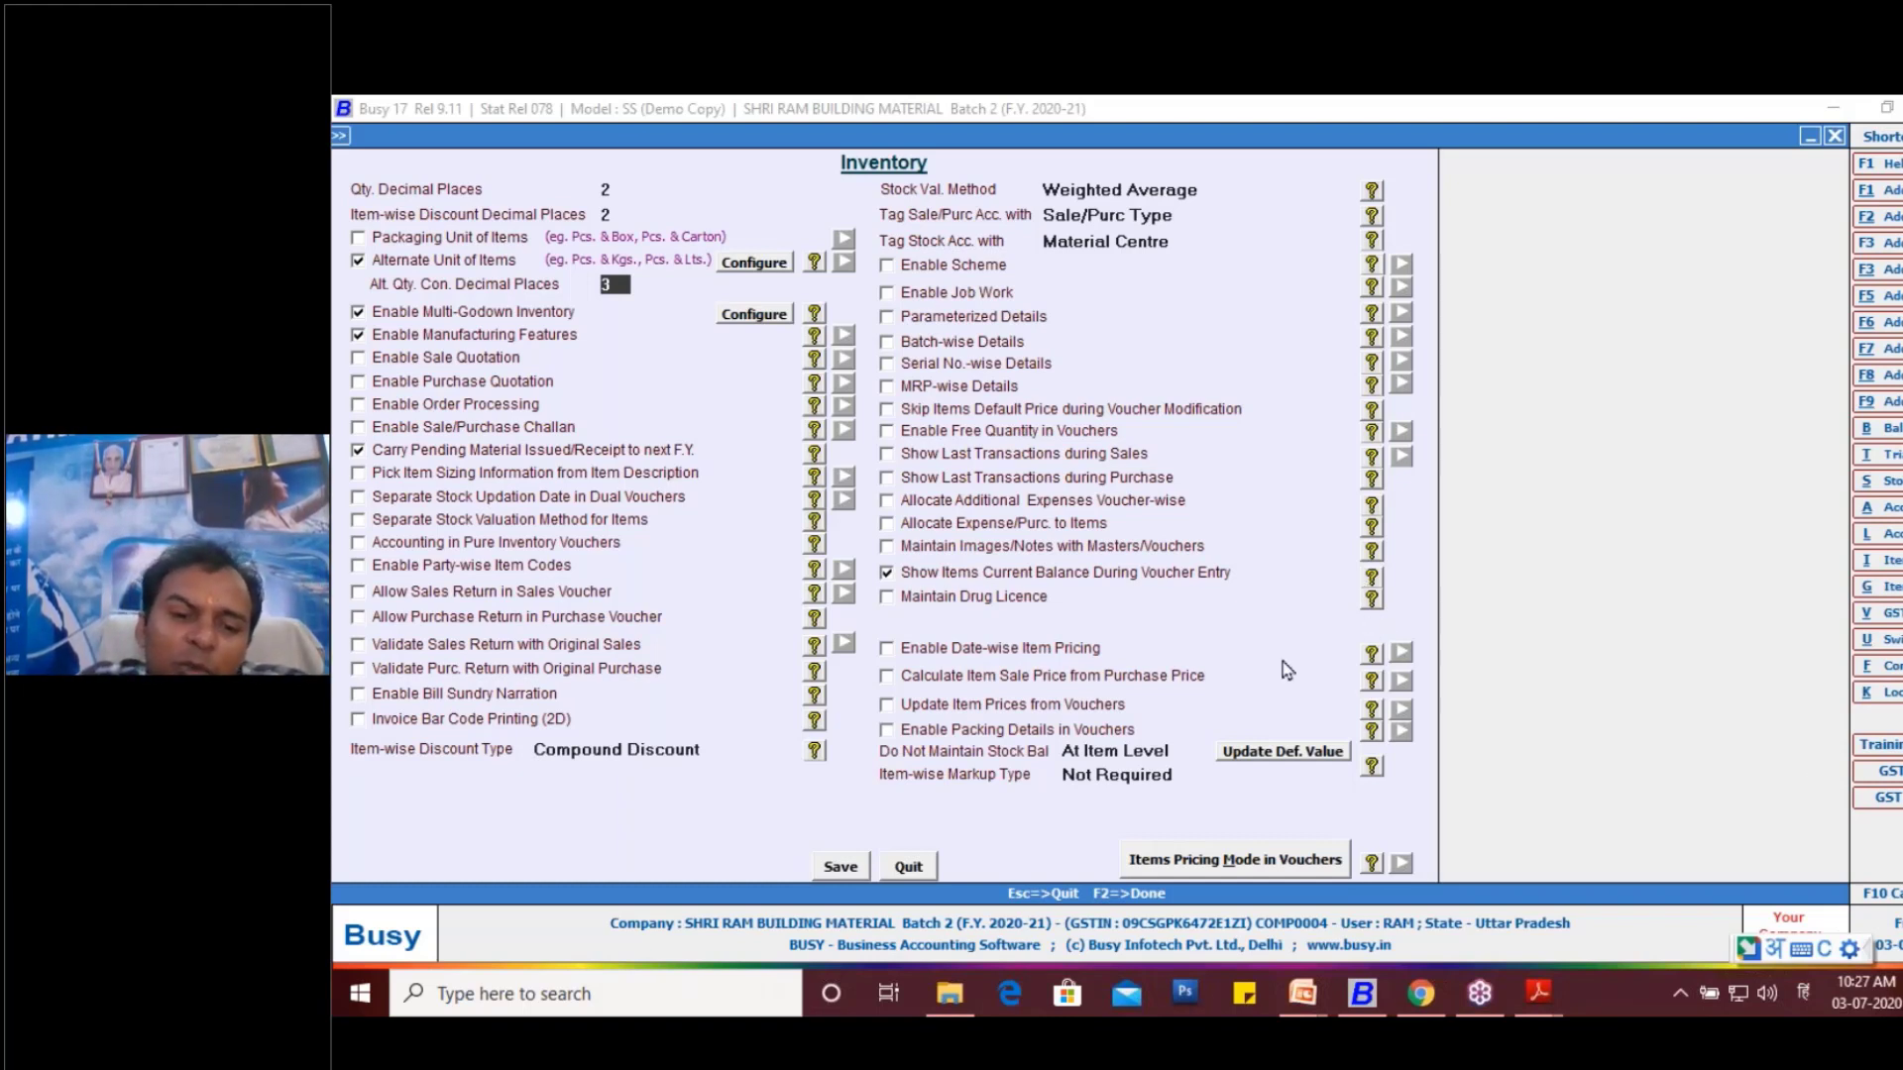
click(910, 874)
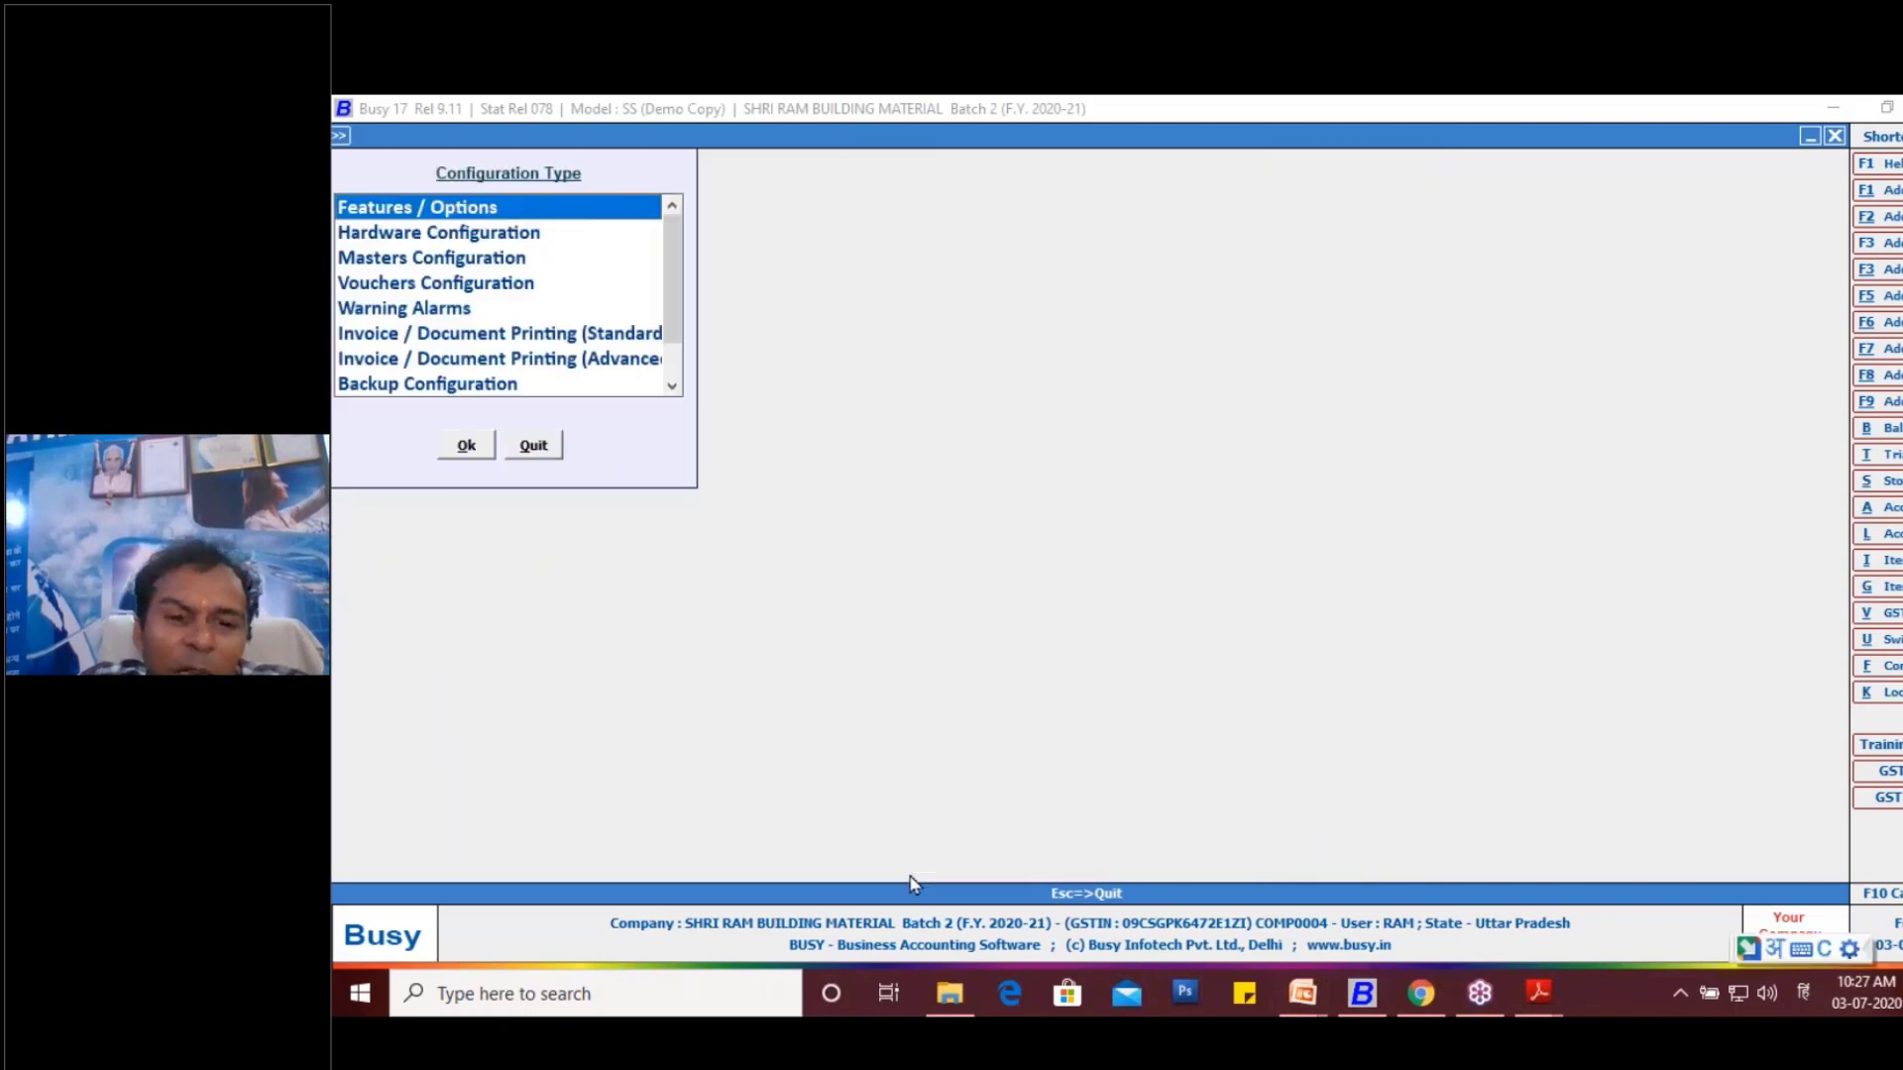
key(Escape)
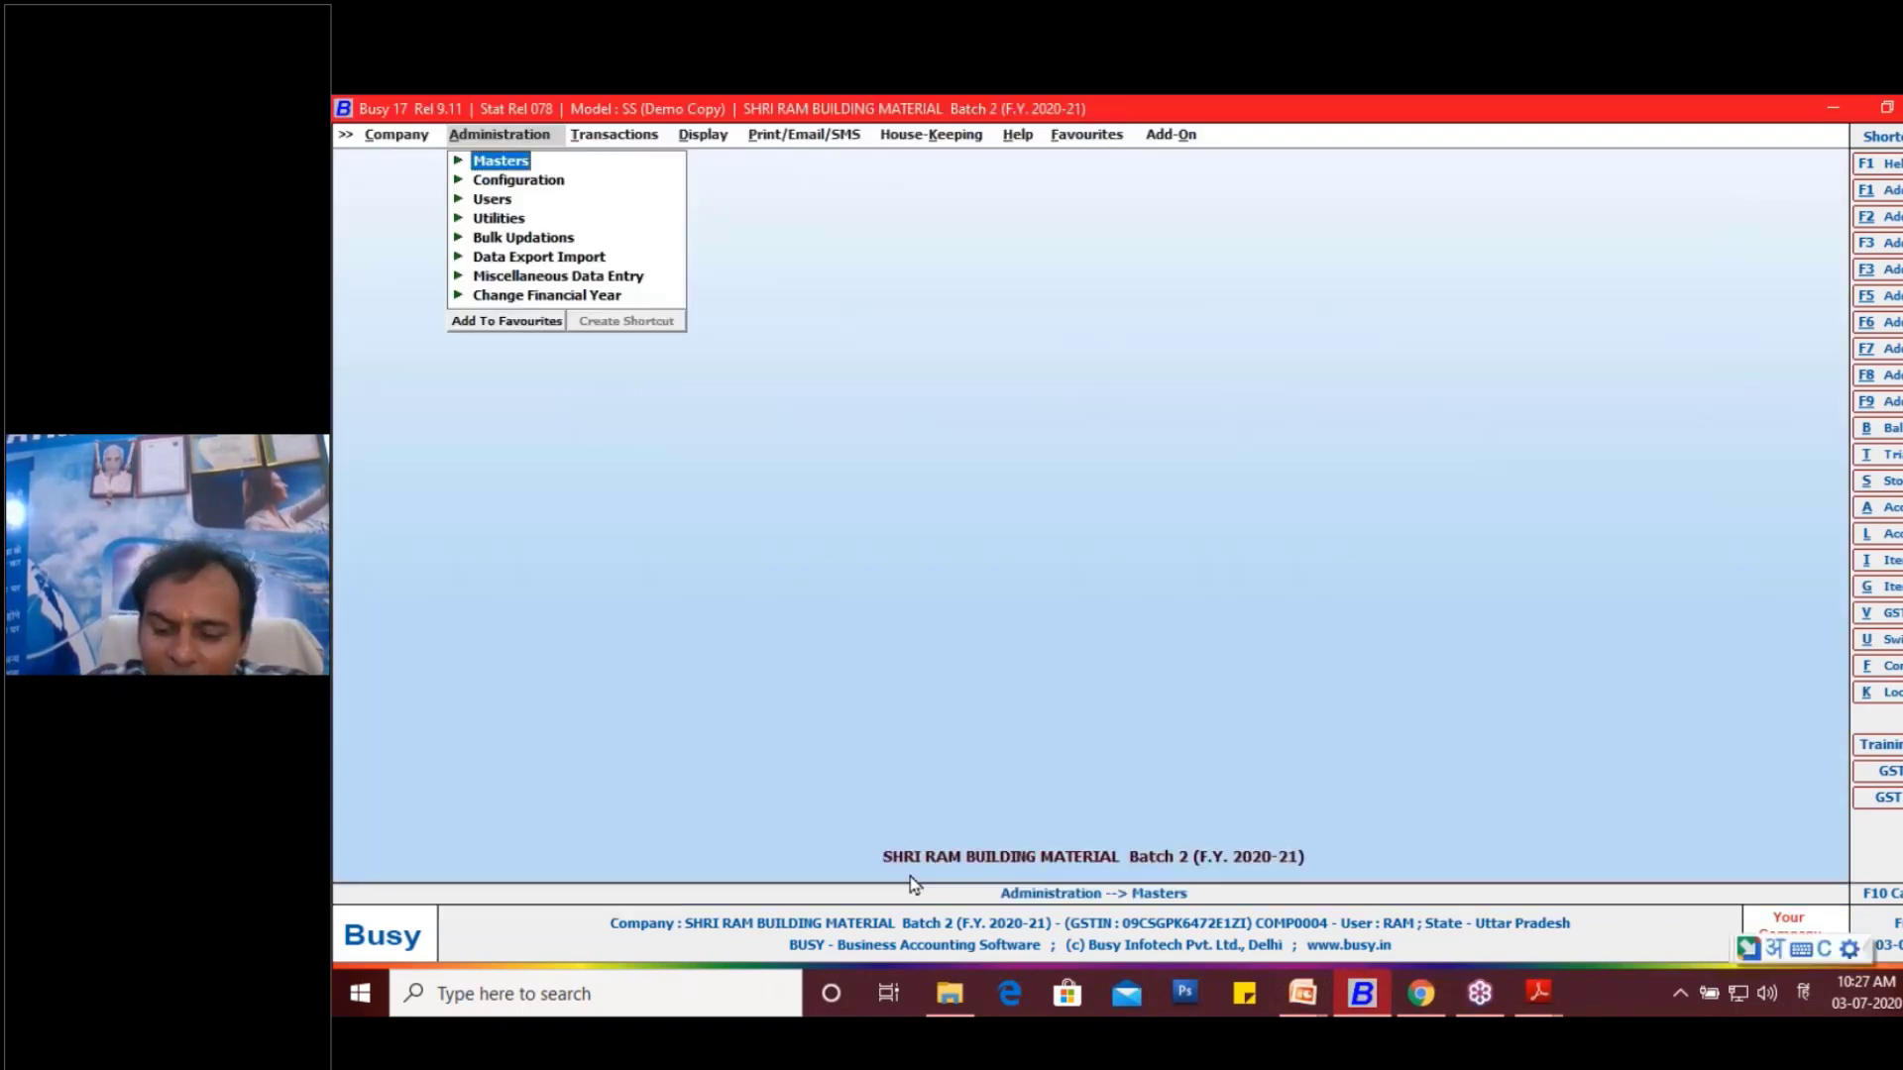
- Open the standard Invoice / Document Printing configuration for the Sales Invoice
key(Down)
key(Return)
key(Down)
key(Down)
key(Down)
key(Down)
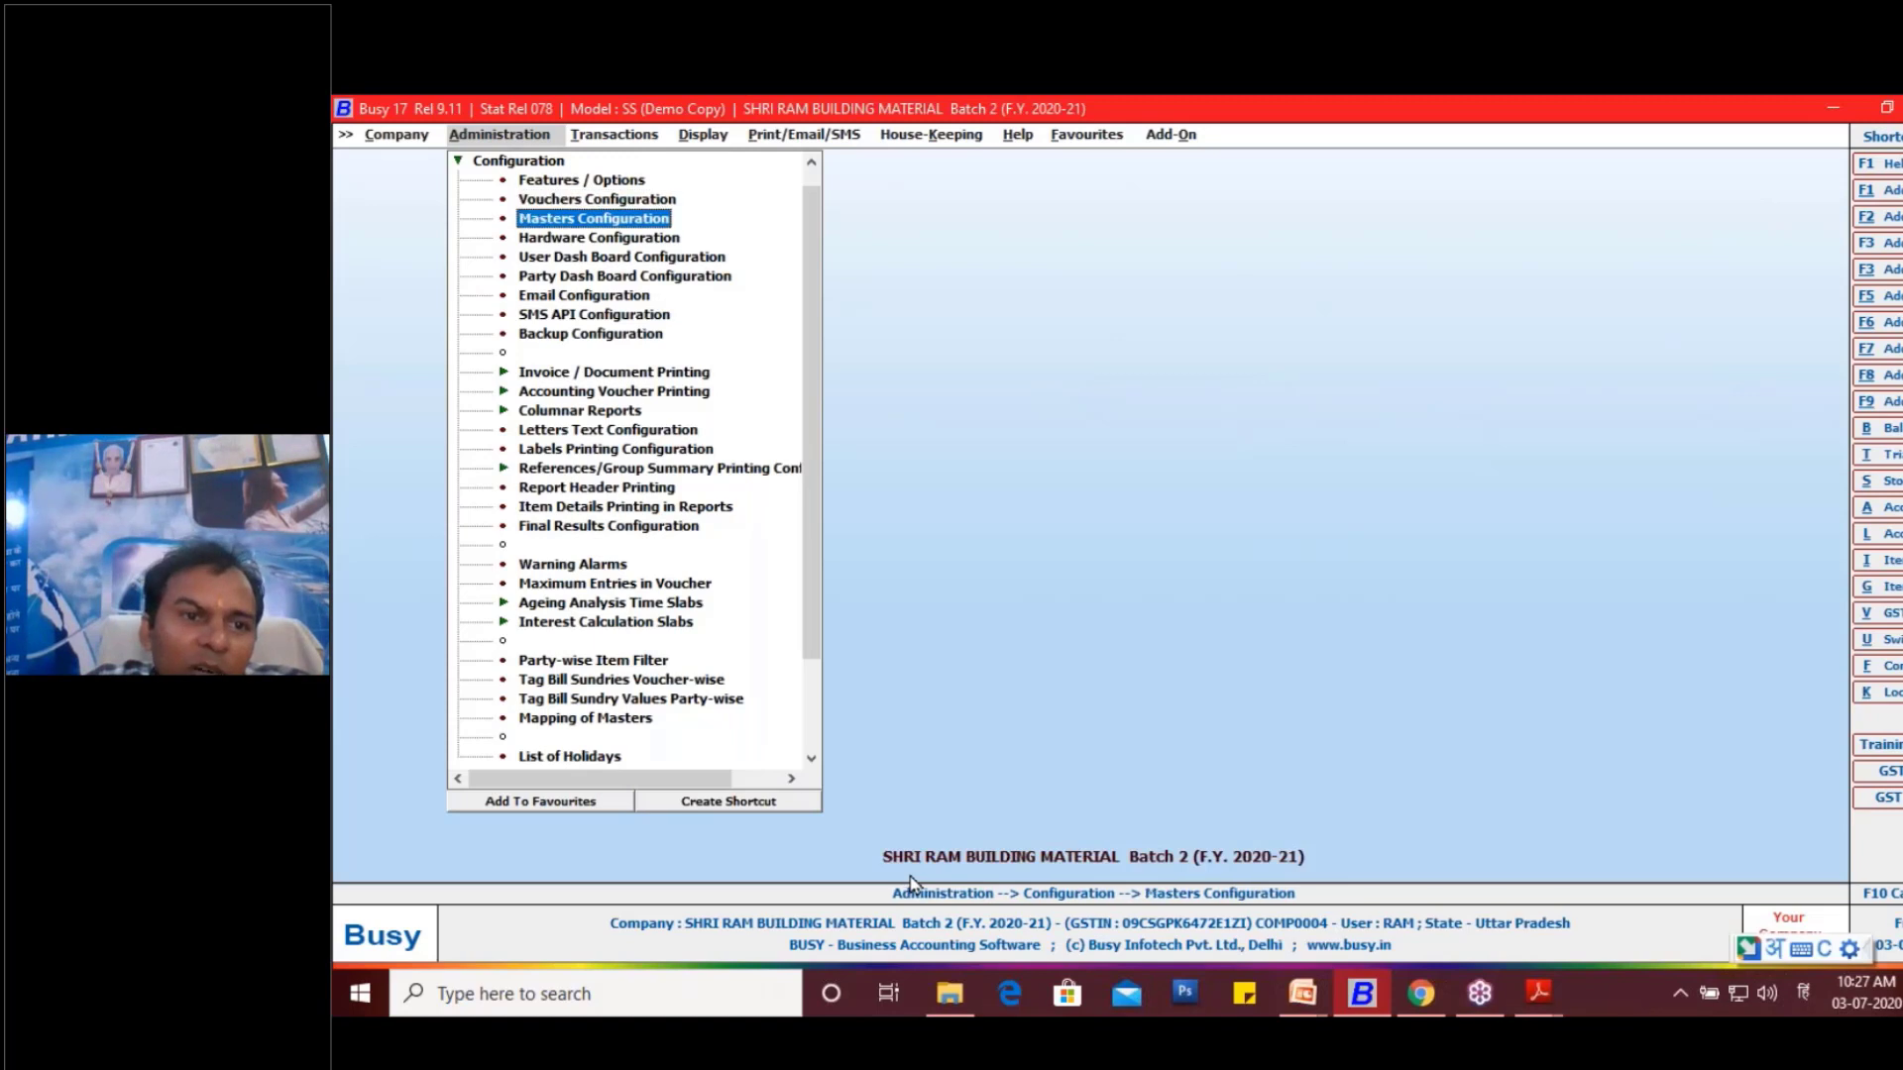
key(Down)
key(Down)
key(Down)
key(Down)
key(Down)
key(Down)
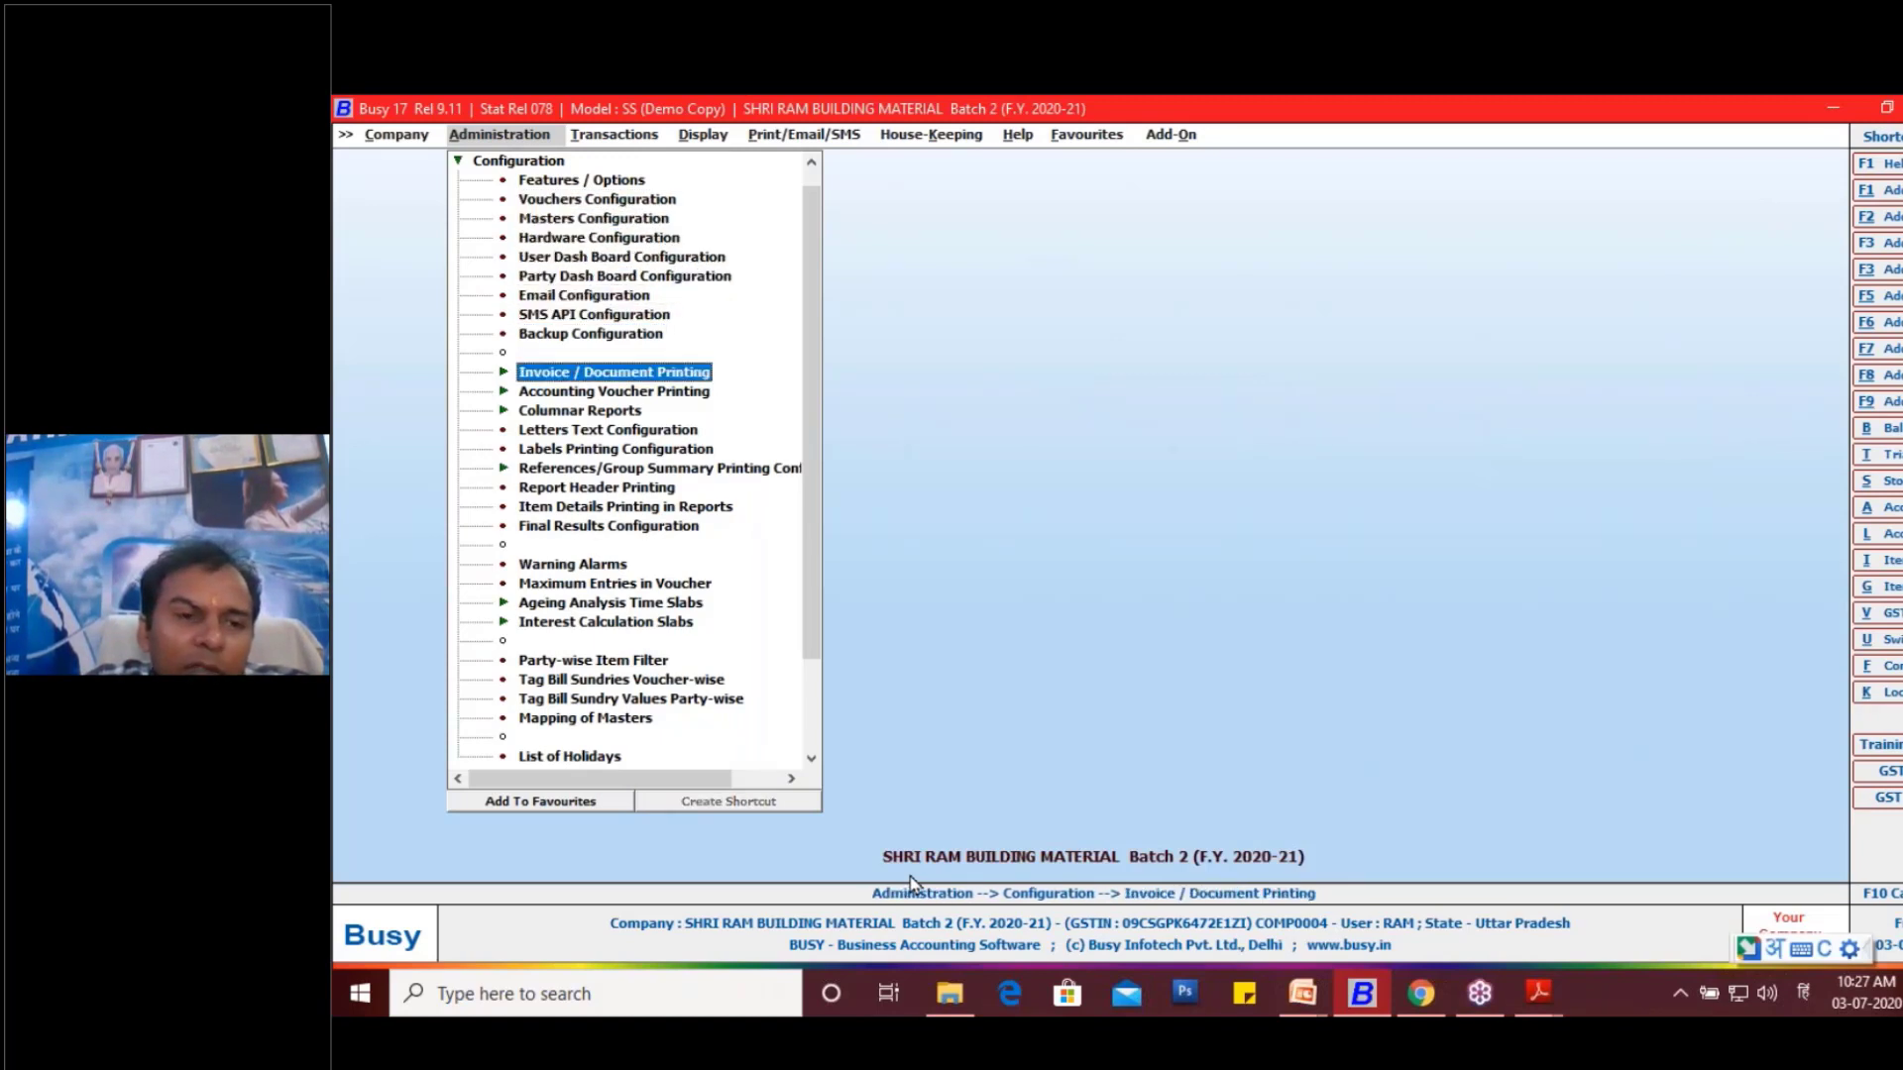
key(Return)
key(Down)
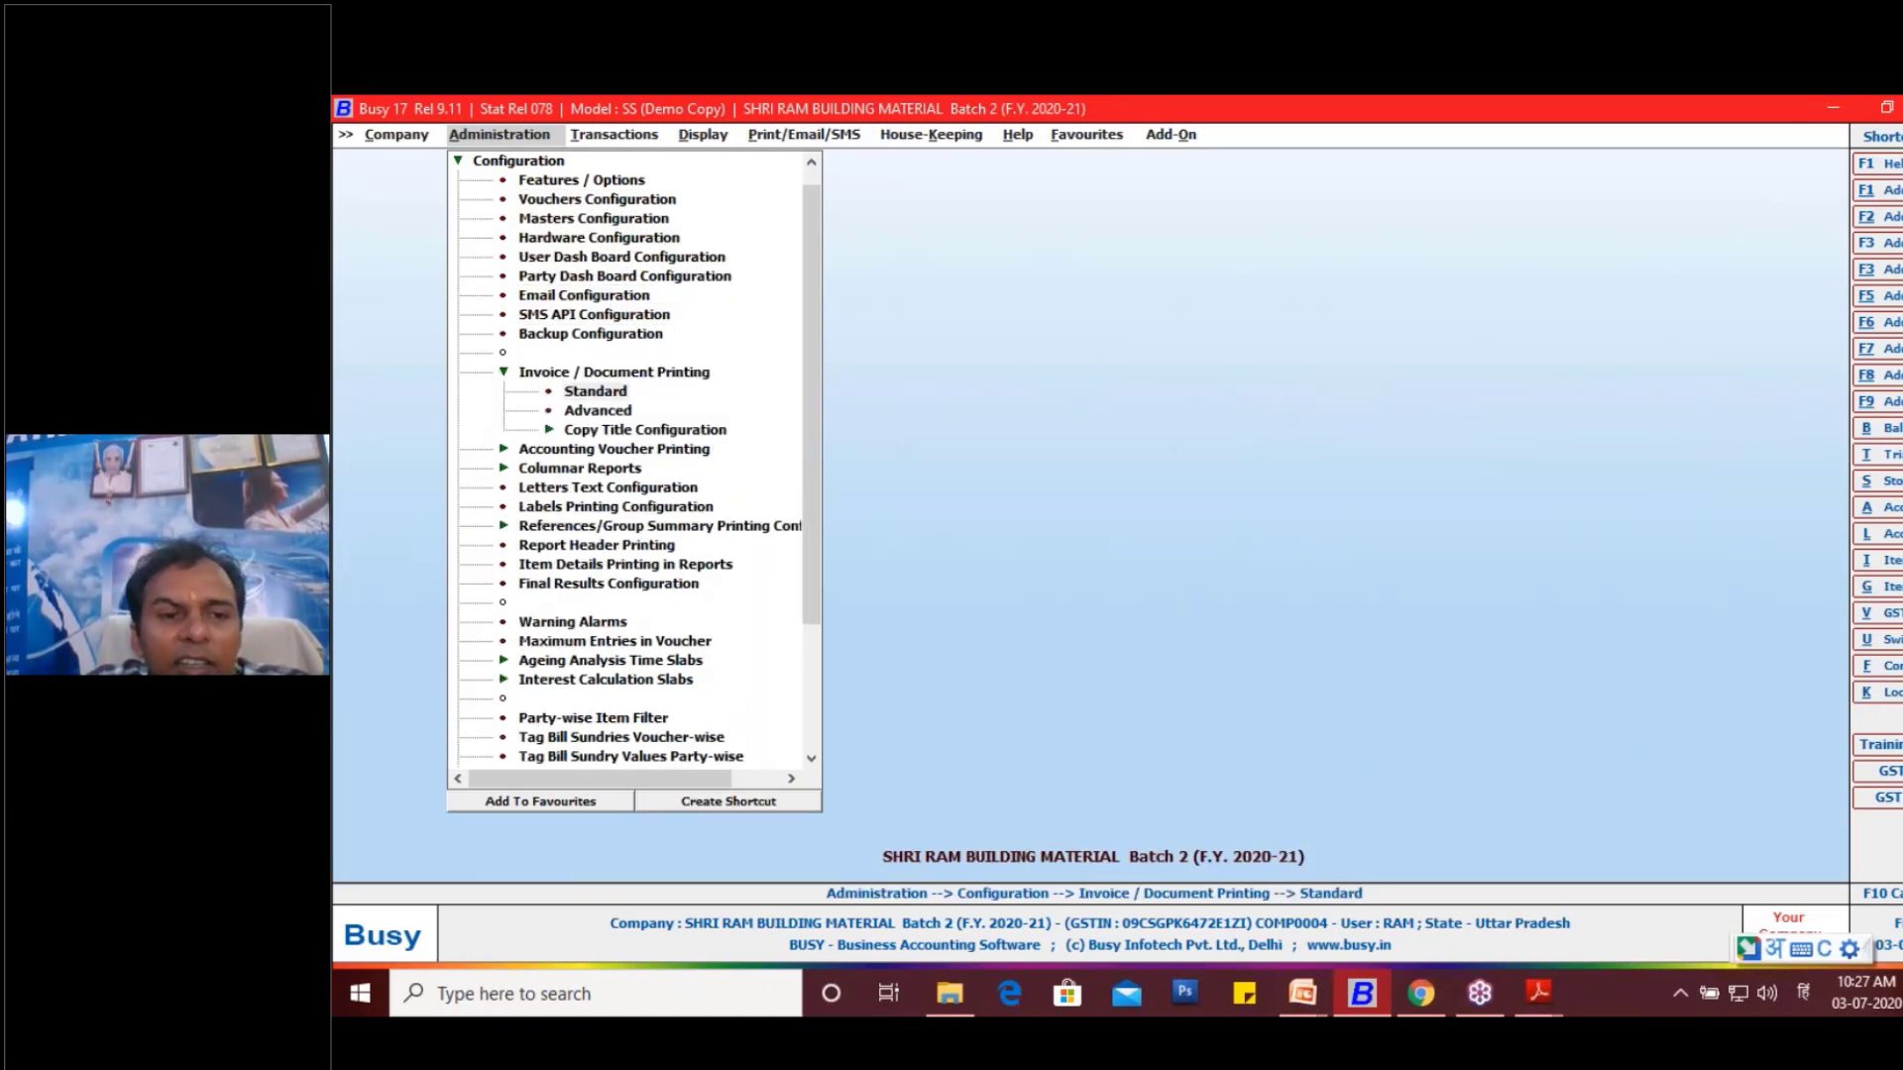
key(Return)
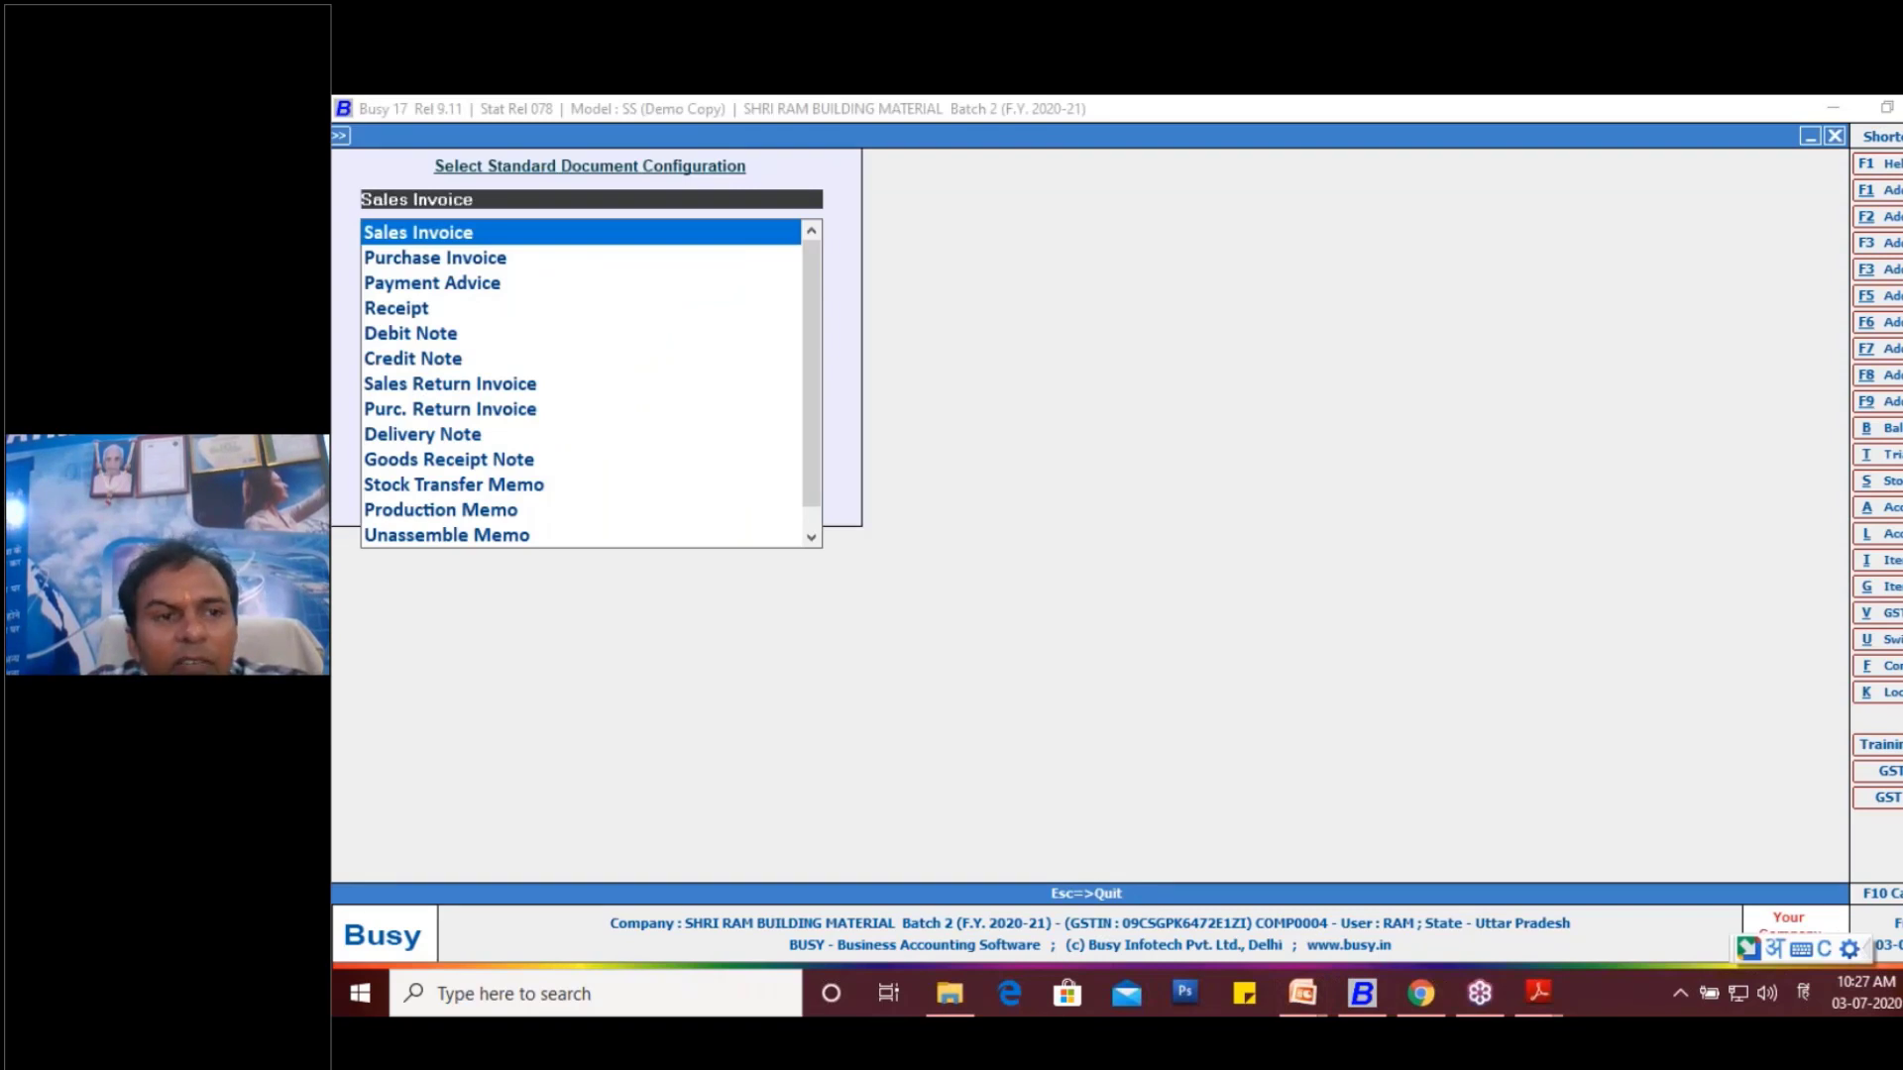
key(Return)
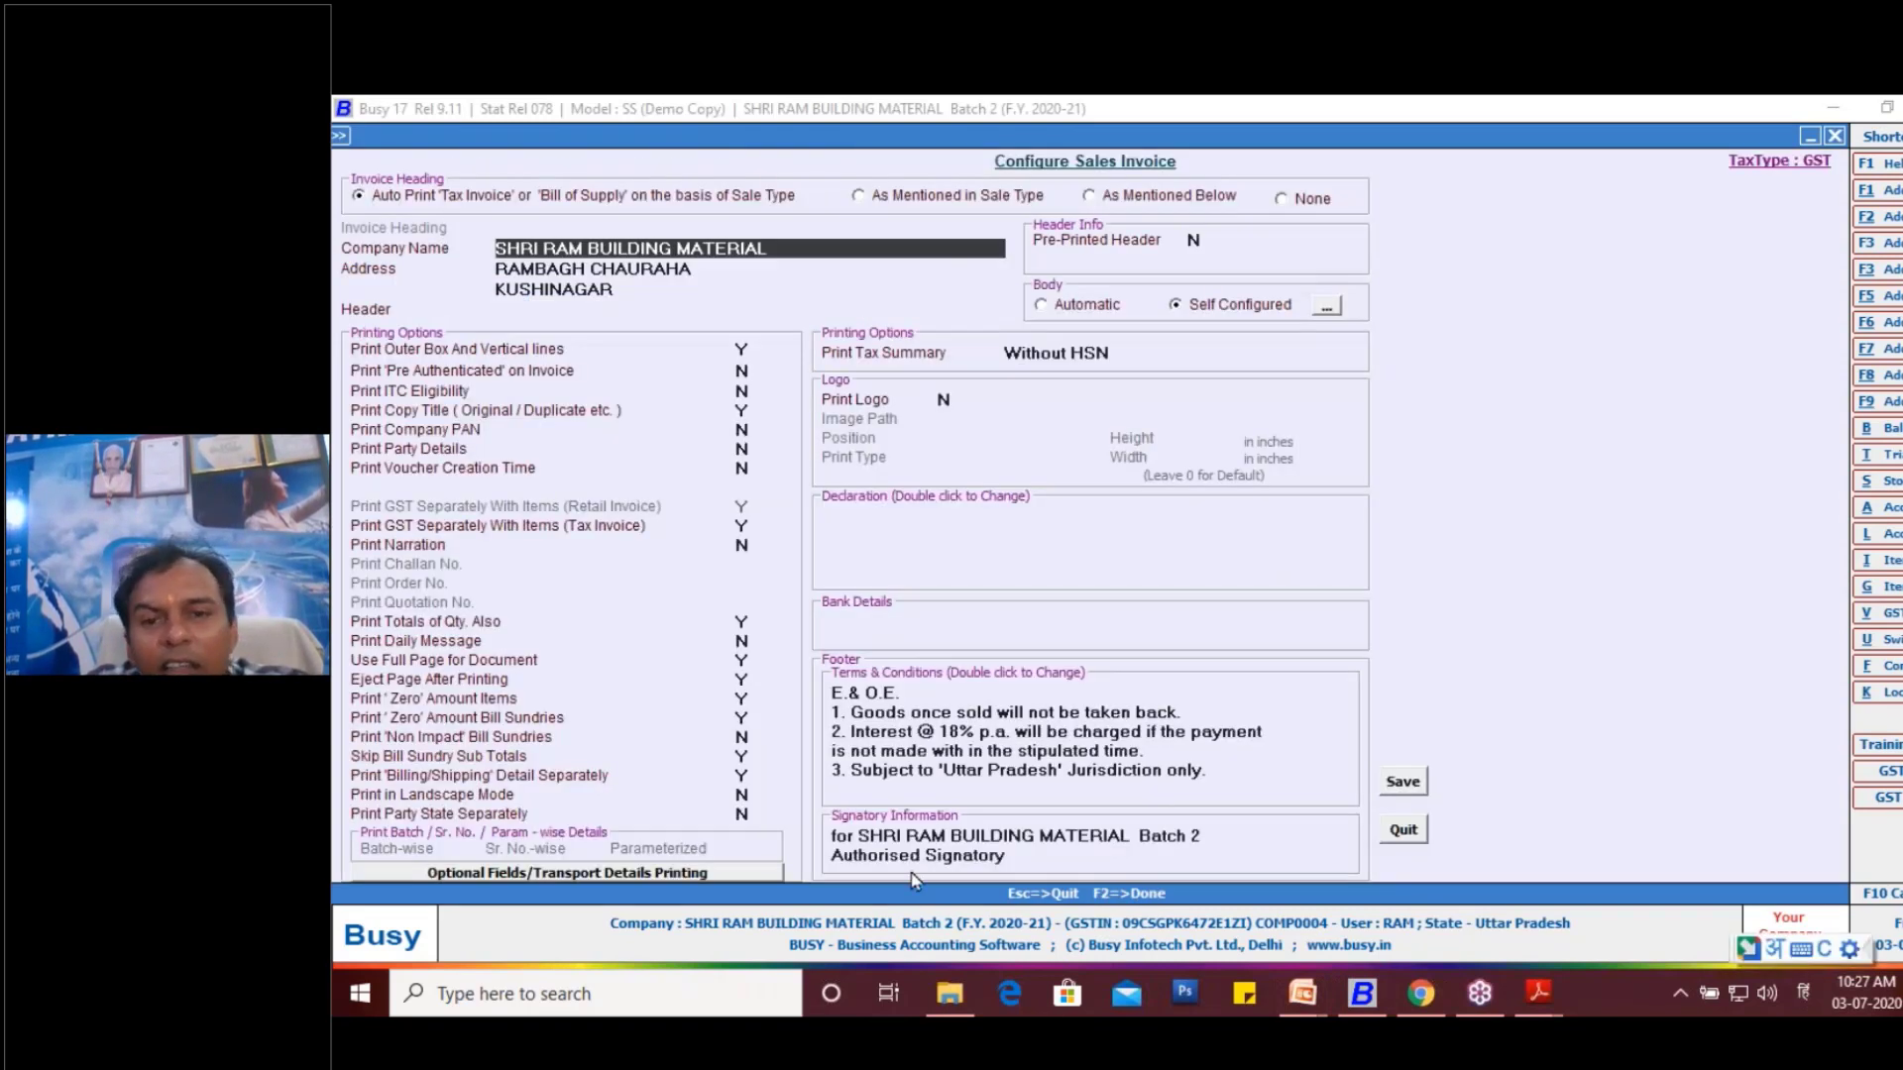
- Open the self-configured body items and mark the S.No., Item Print Name, Comm. Code and Total Width character counts
click(1327, 307)
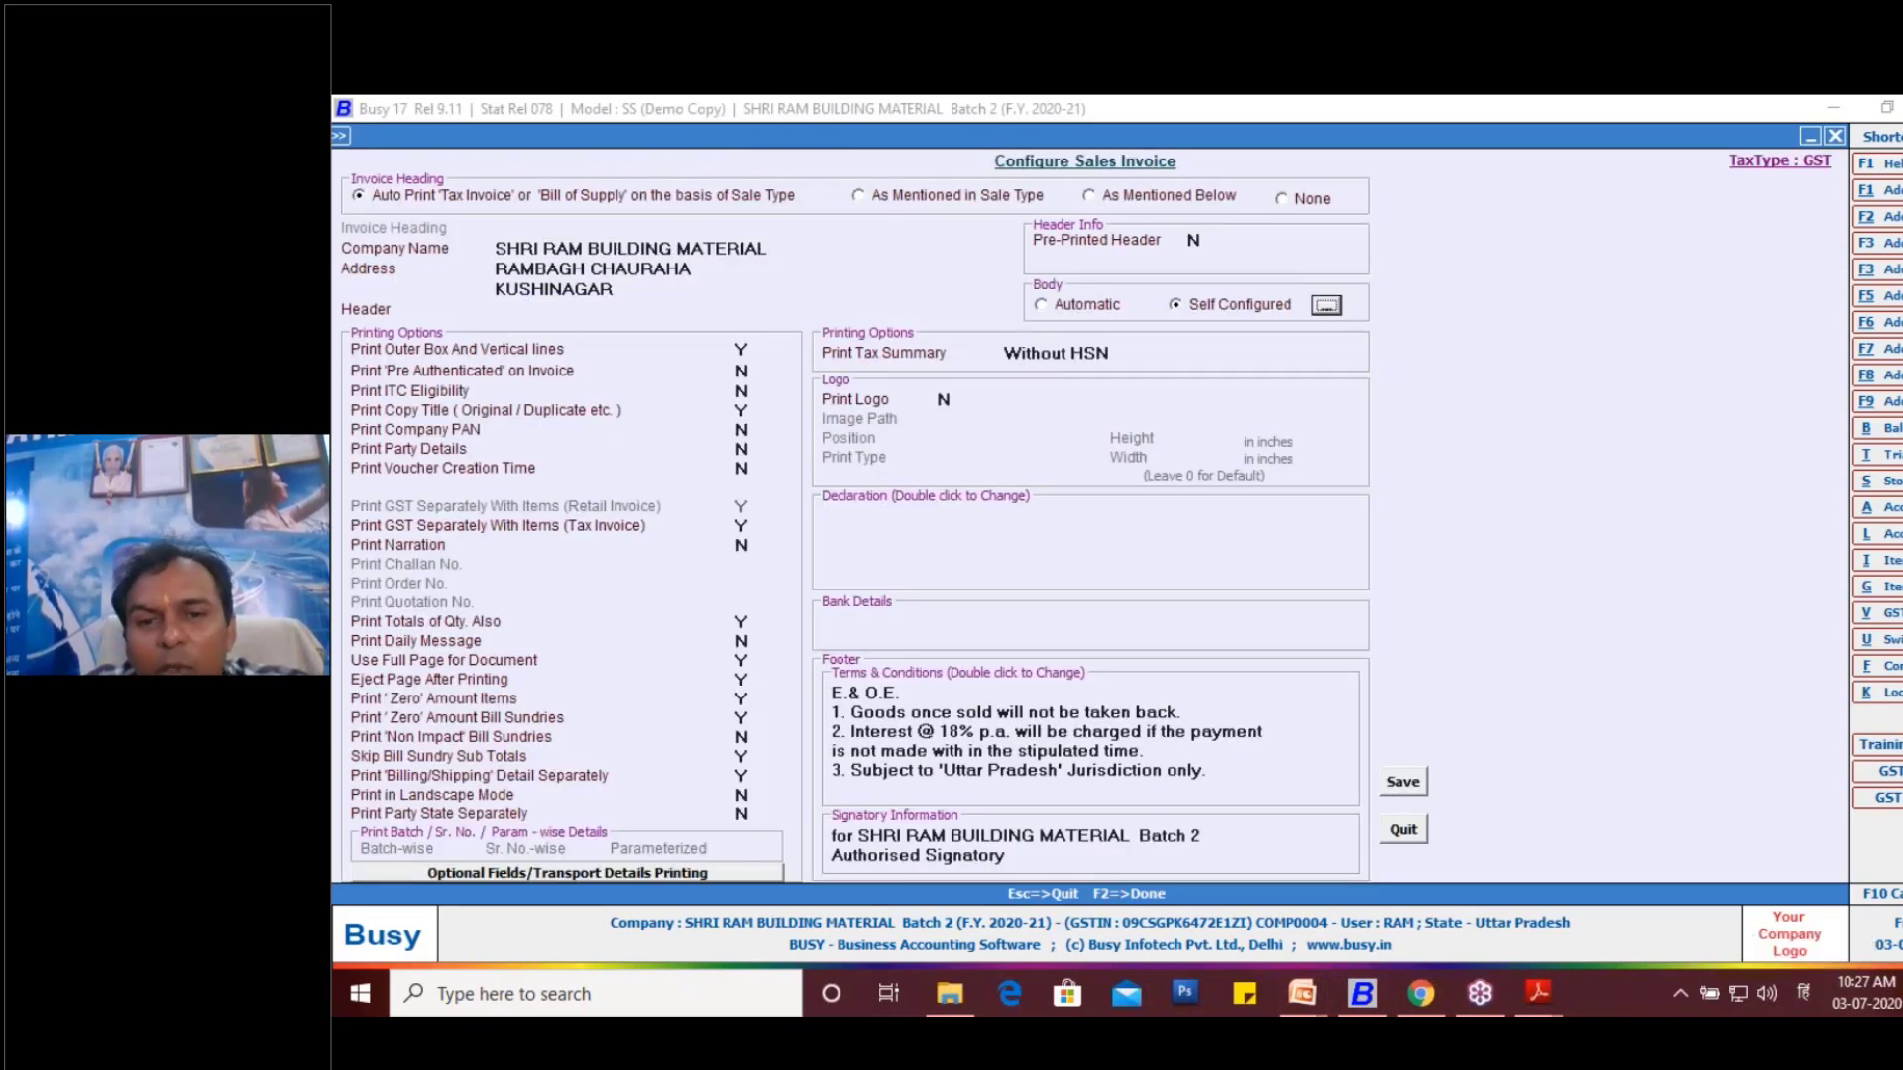
key(Return)
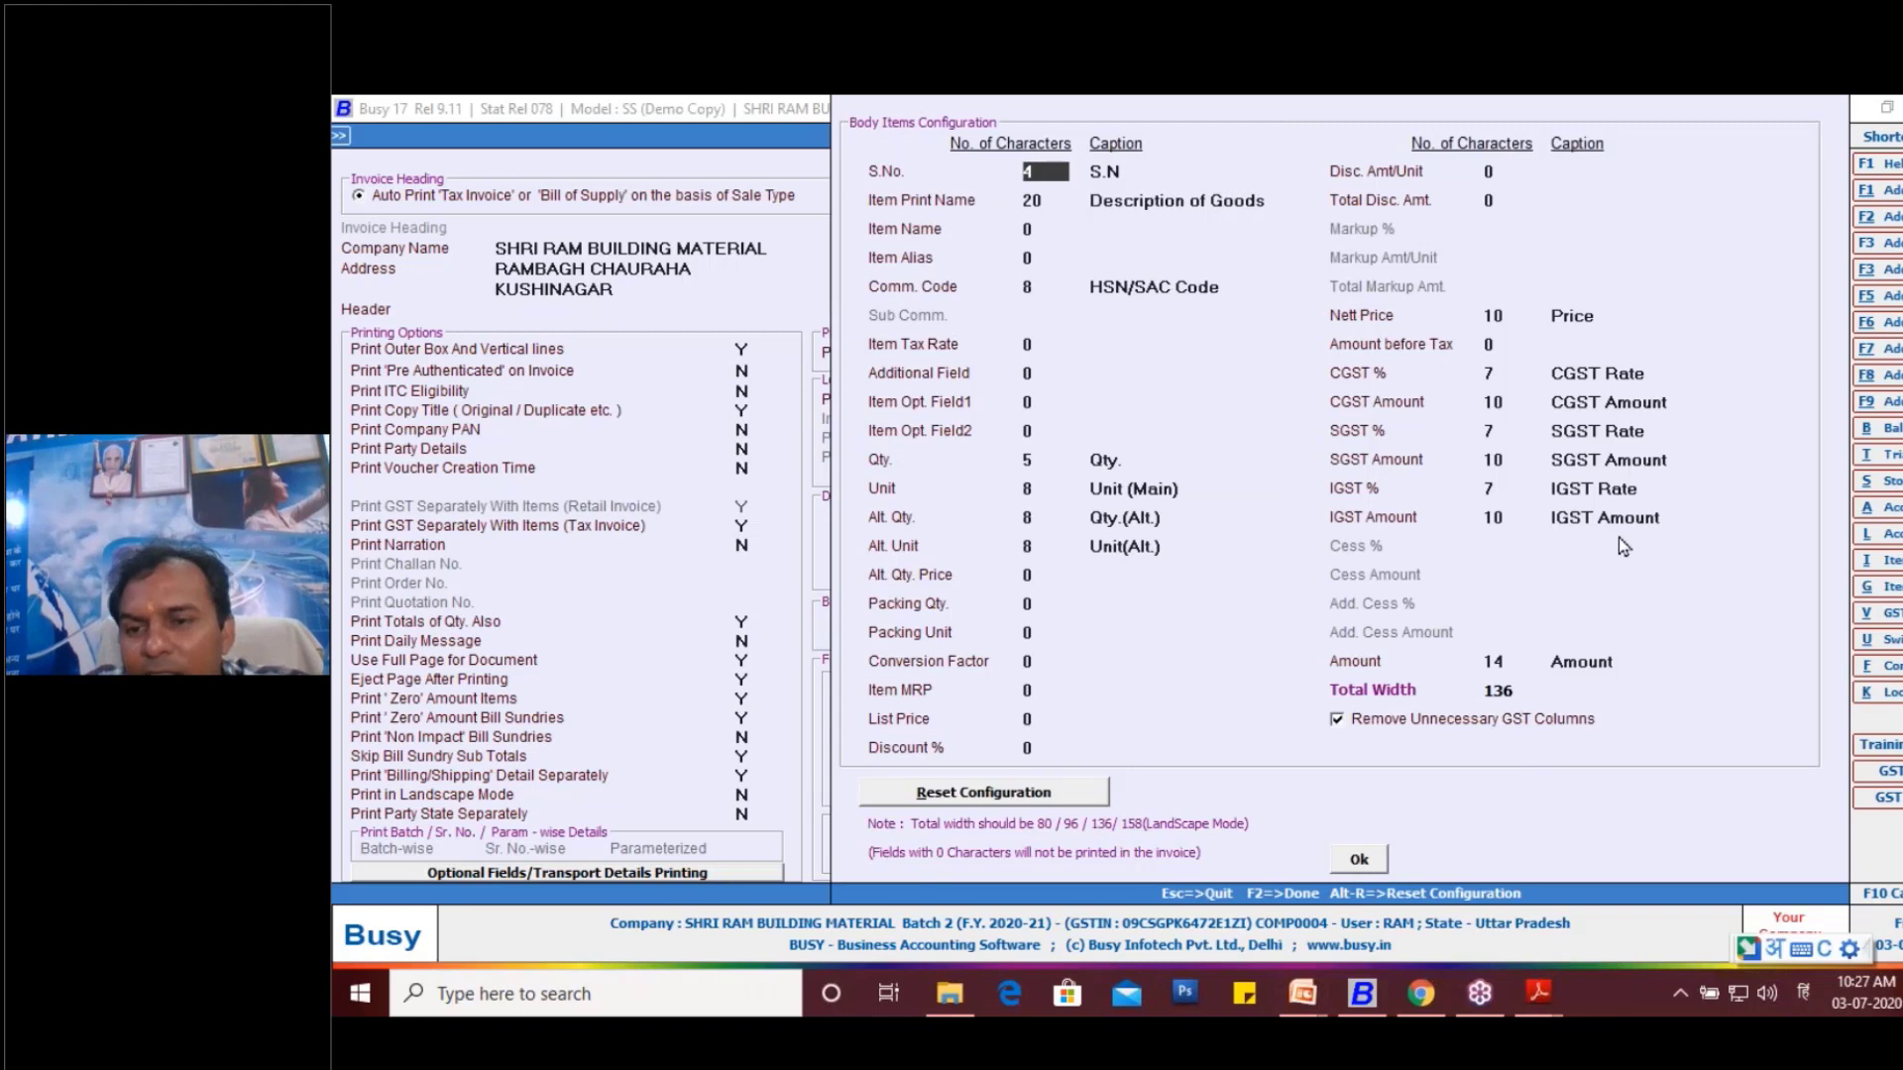
click(1667, 509)
click(1537, 678)
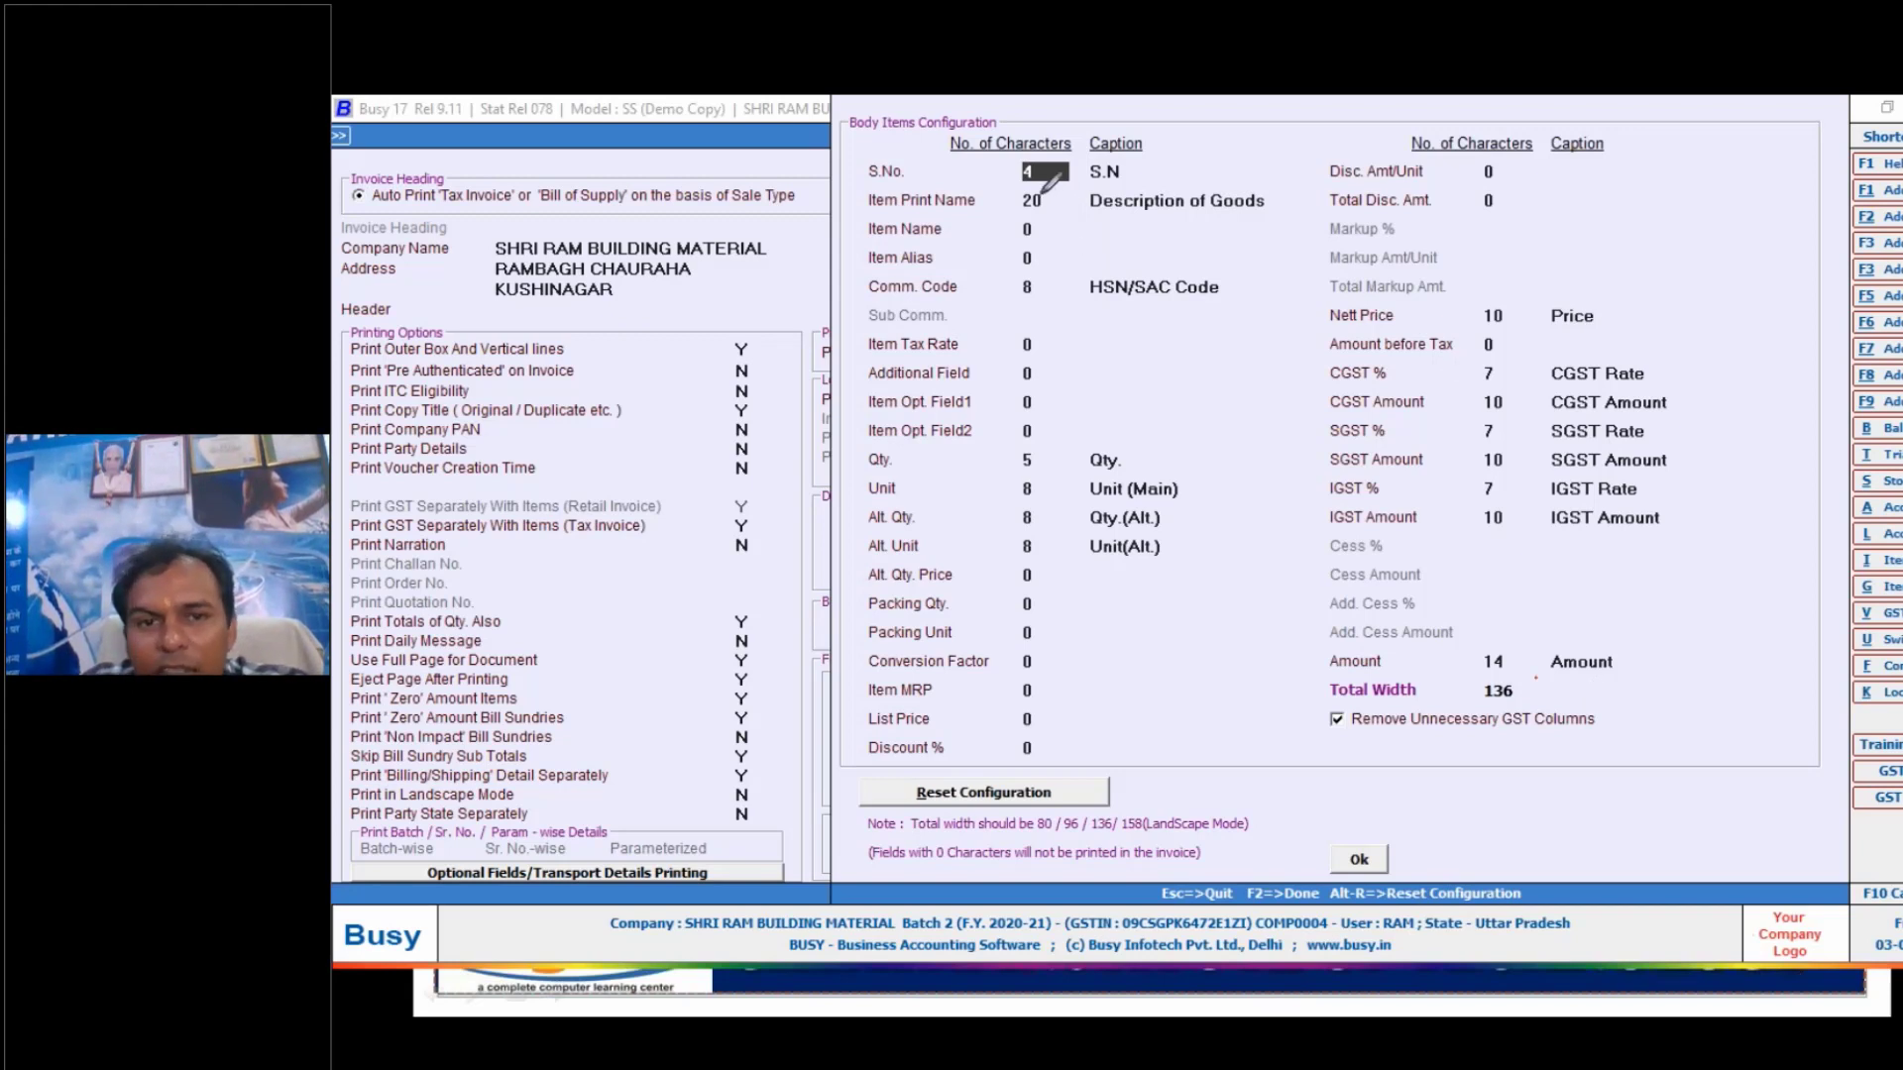
mouse_move(994, 169)
mouse_down()
mouse_move(1022, 155)
mouse_move(1020, 193)
mouse_up()
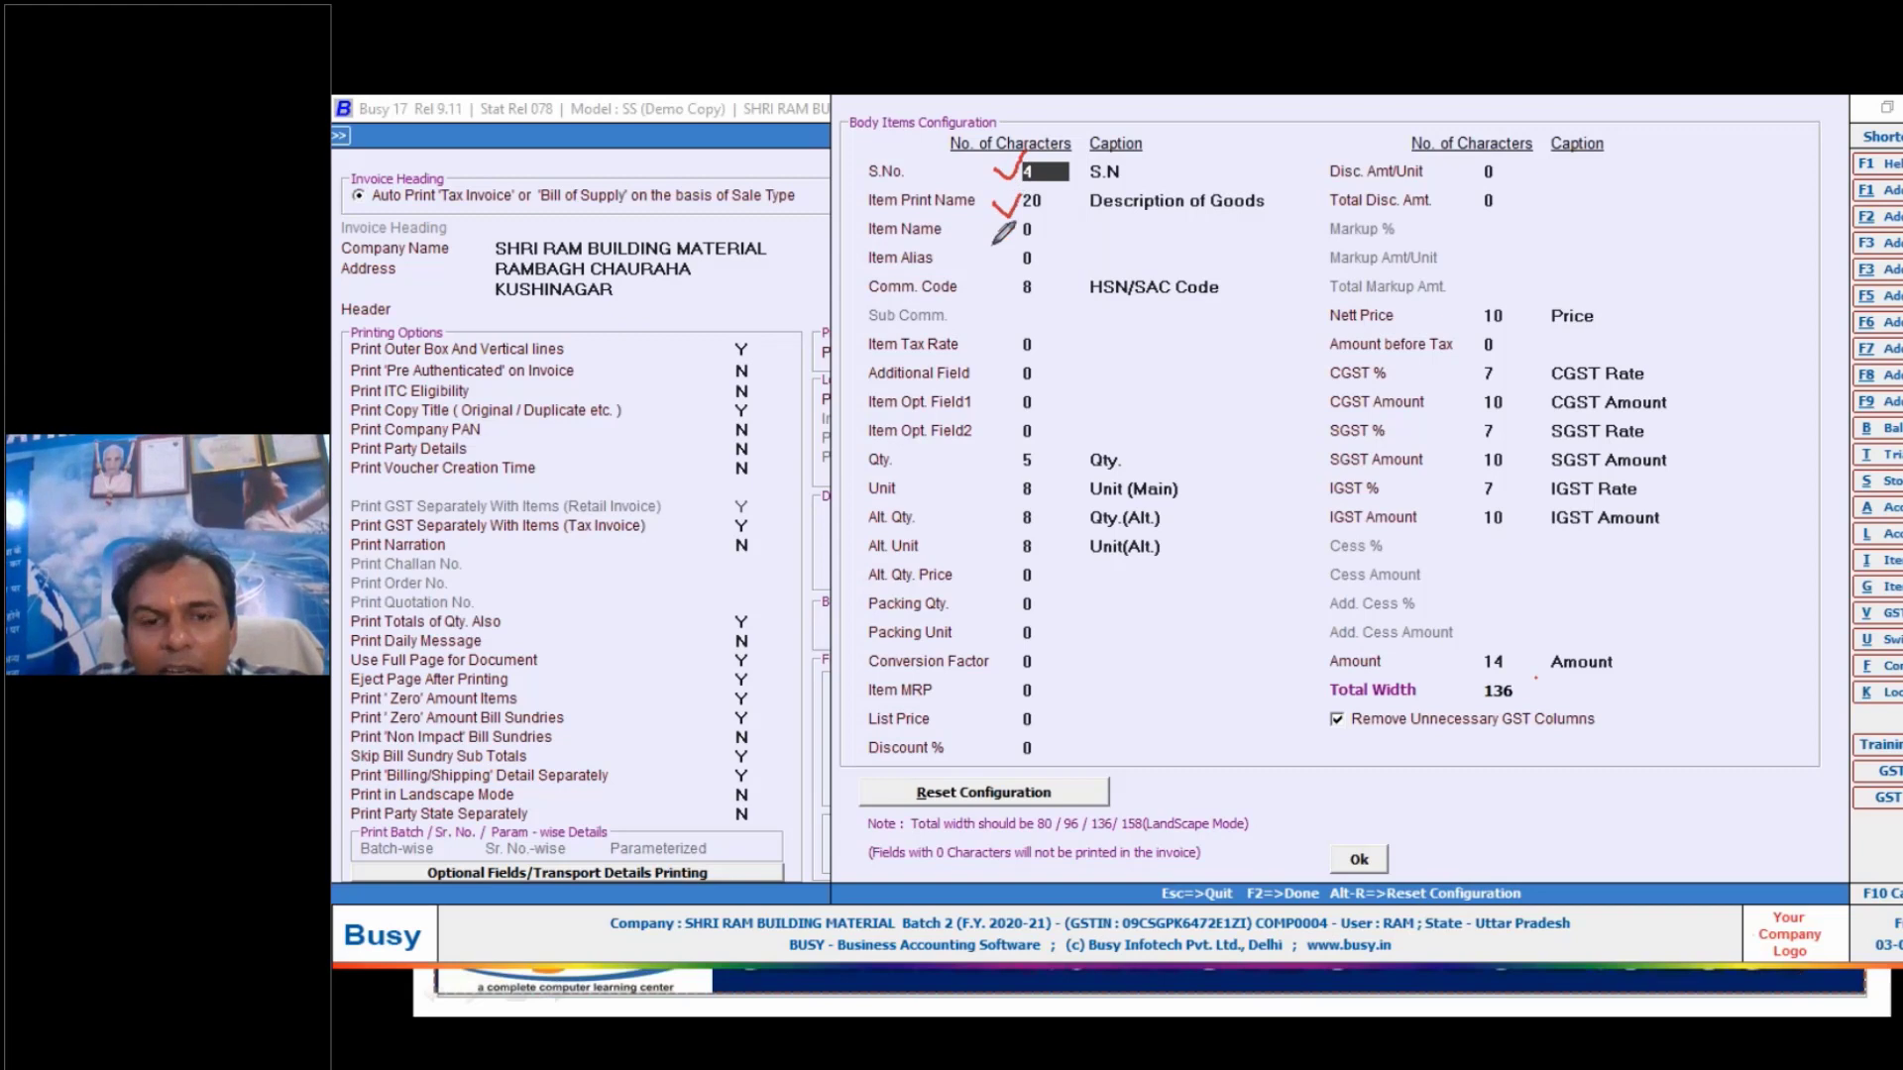
drag(992, 286, 1025, 281)
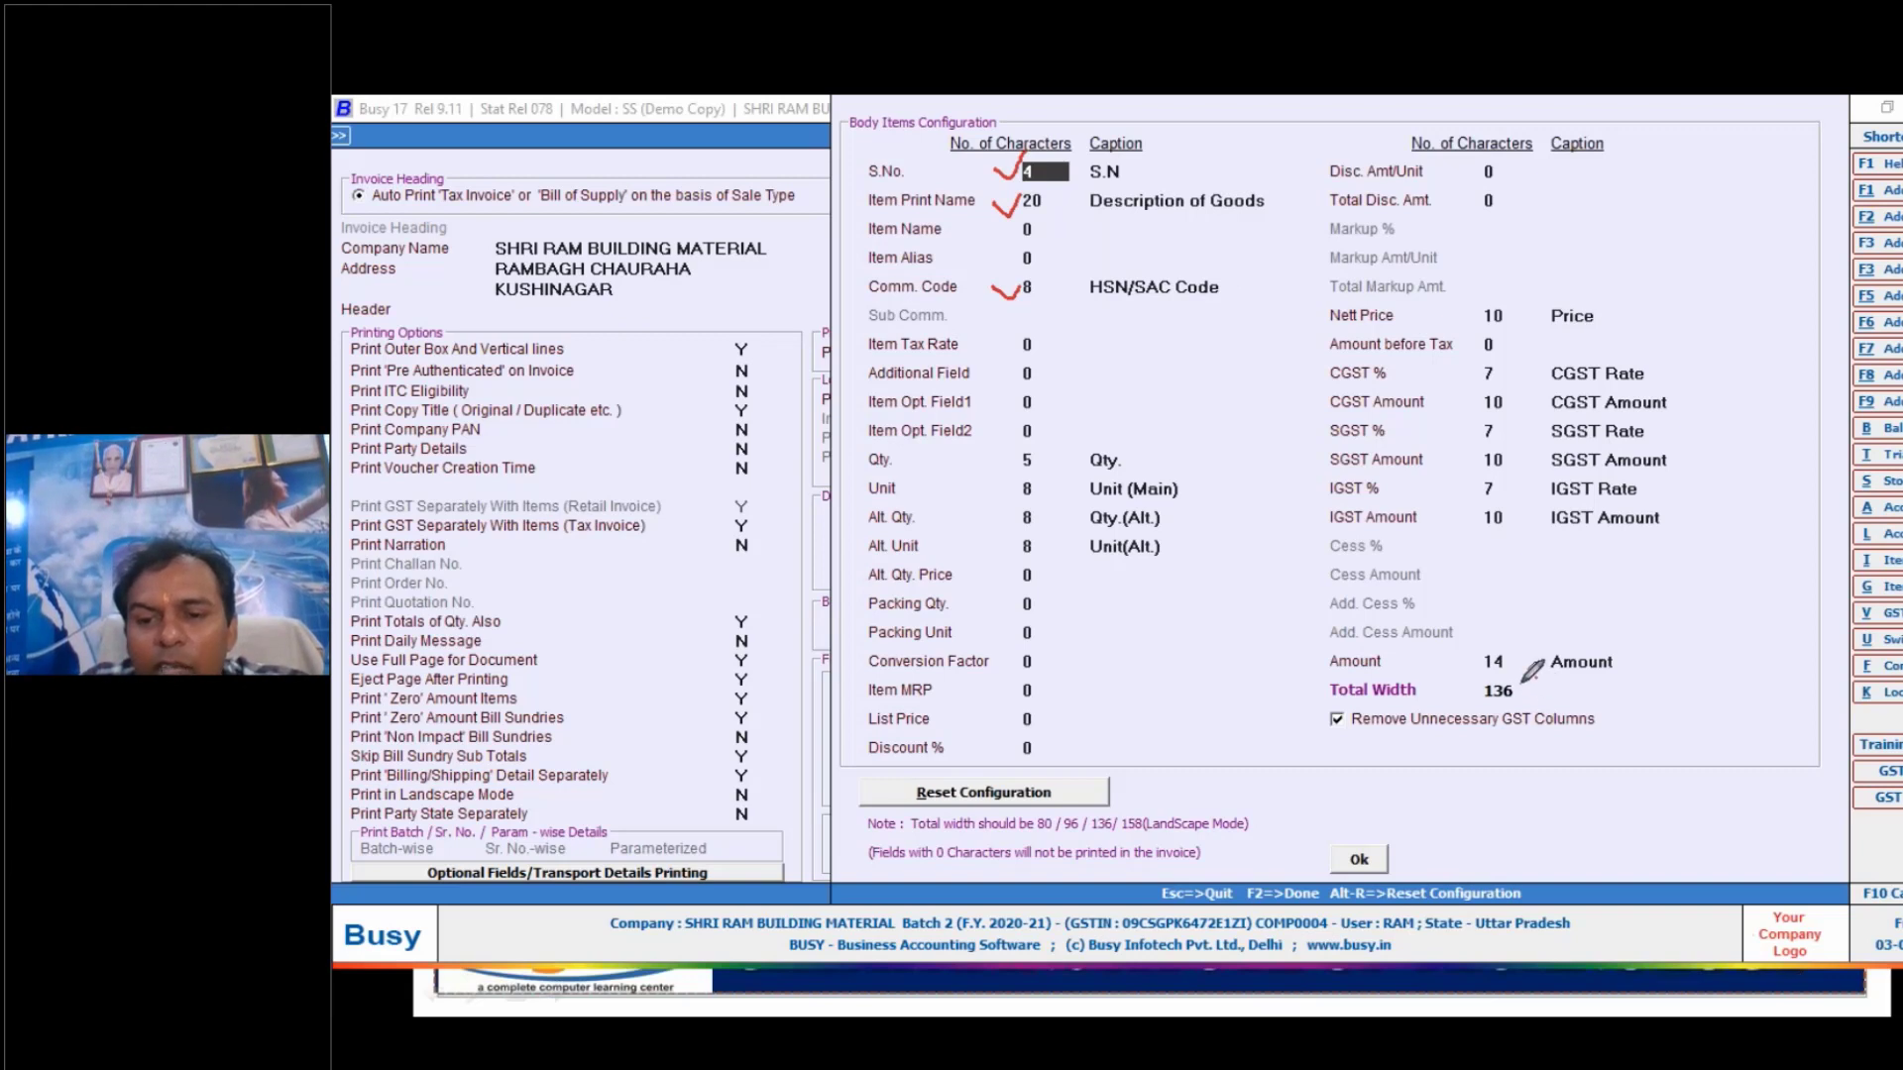
mouse_move(1524, 691)
mouse_down()
mouse_move(1478, 696)
mouse_move(1516, 696)
mouse_up()
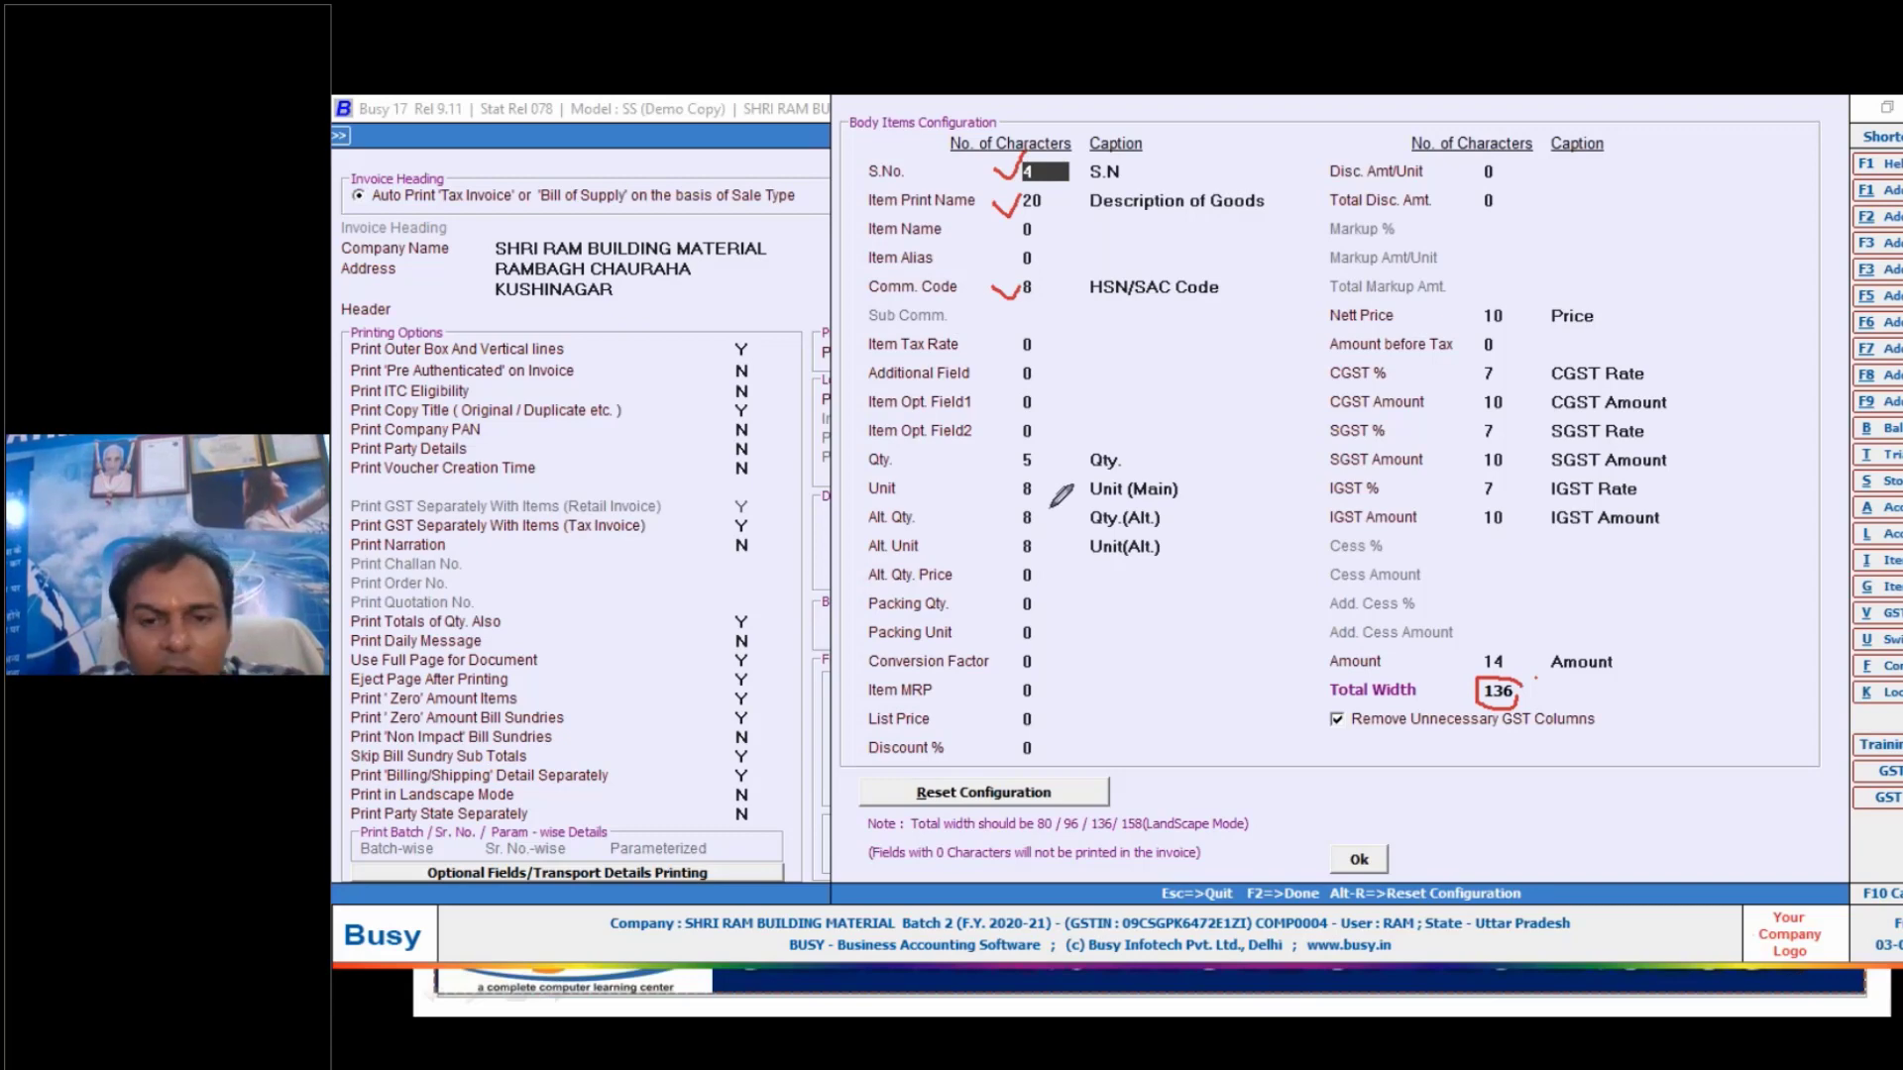
- Switch to Purchase 10 Item Wise.pdf in Adobe Reader and bring its item table into view
key(alt+Tab)
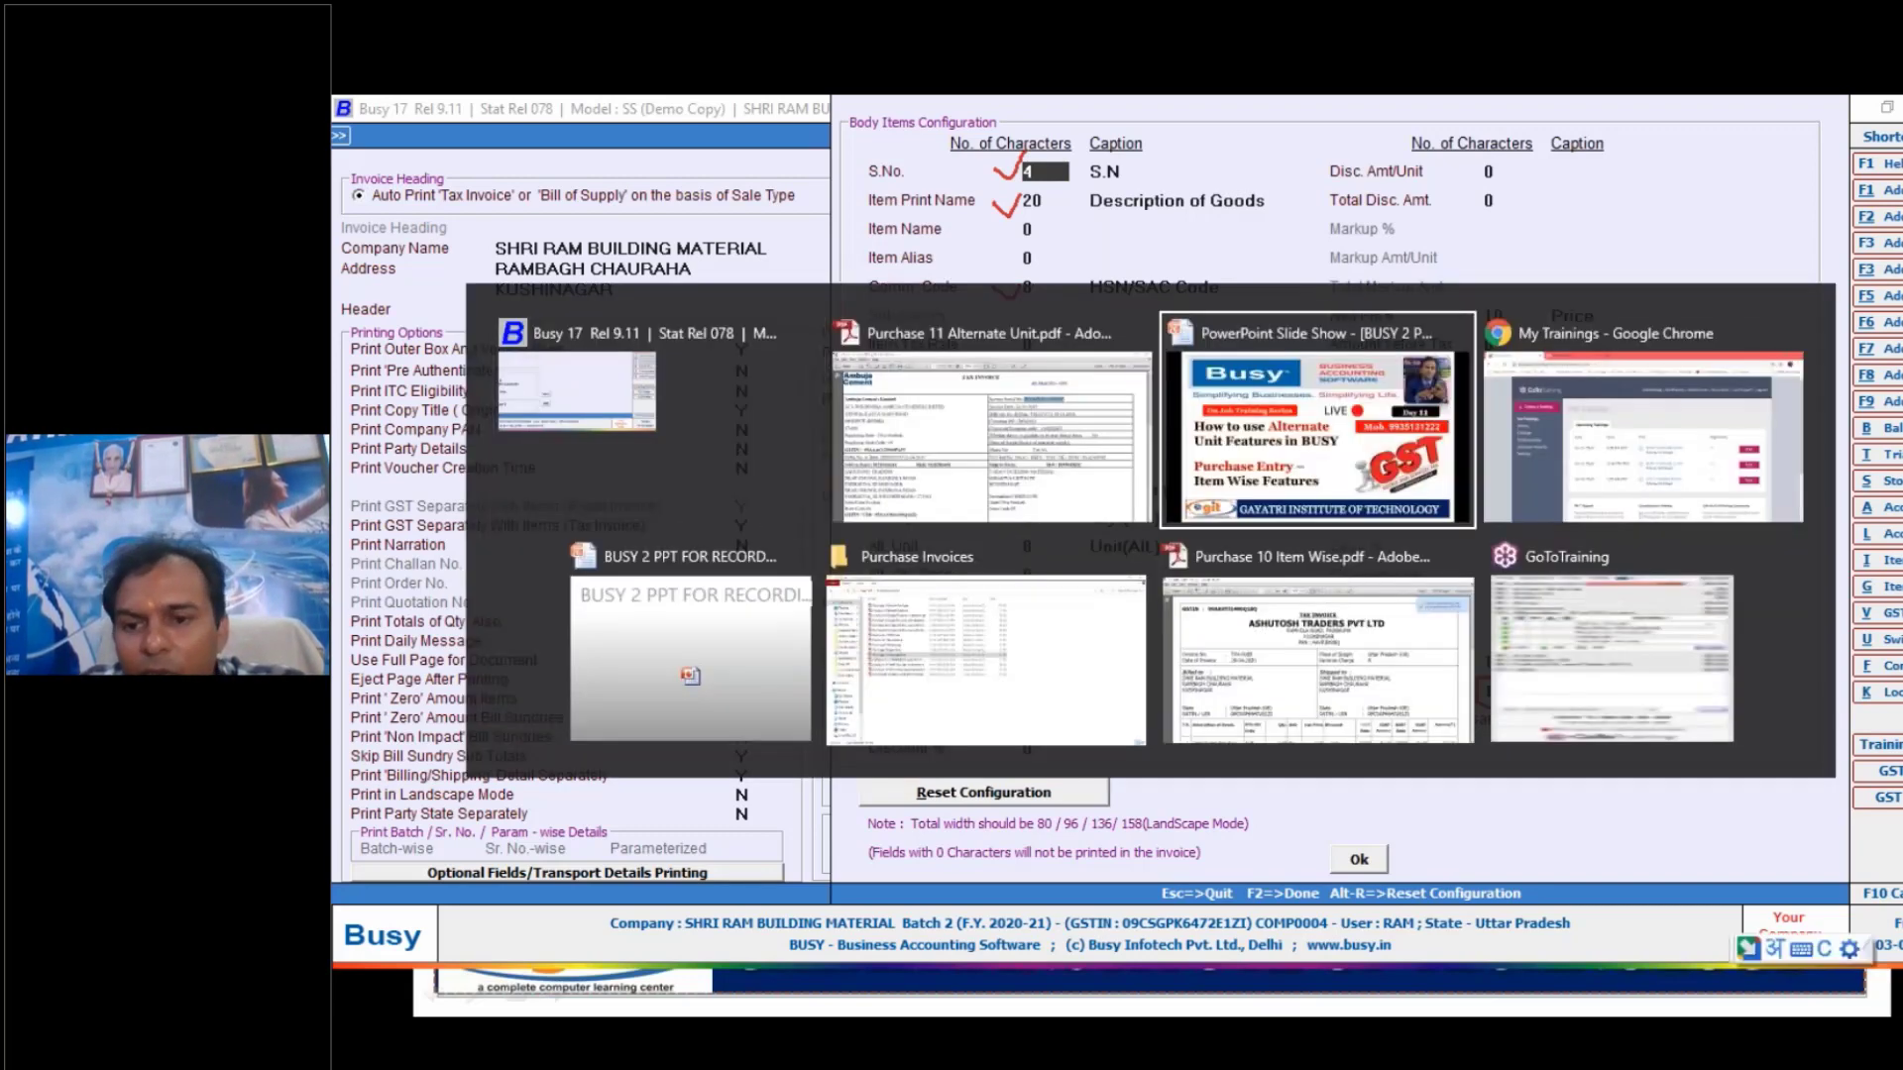
key(Tab)
key(Tab)
key(Tab)
key(Tab)
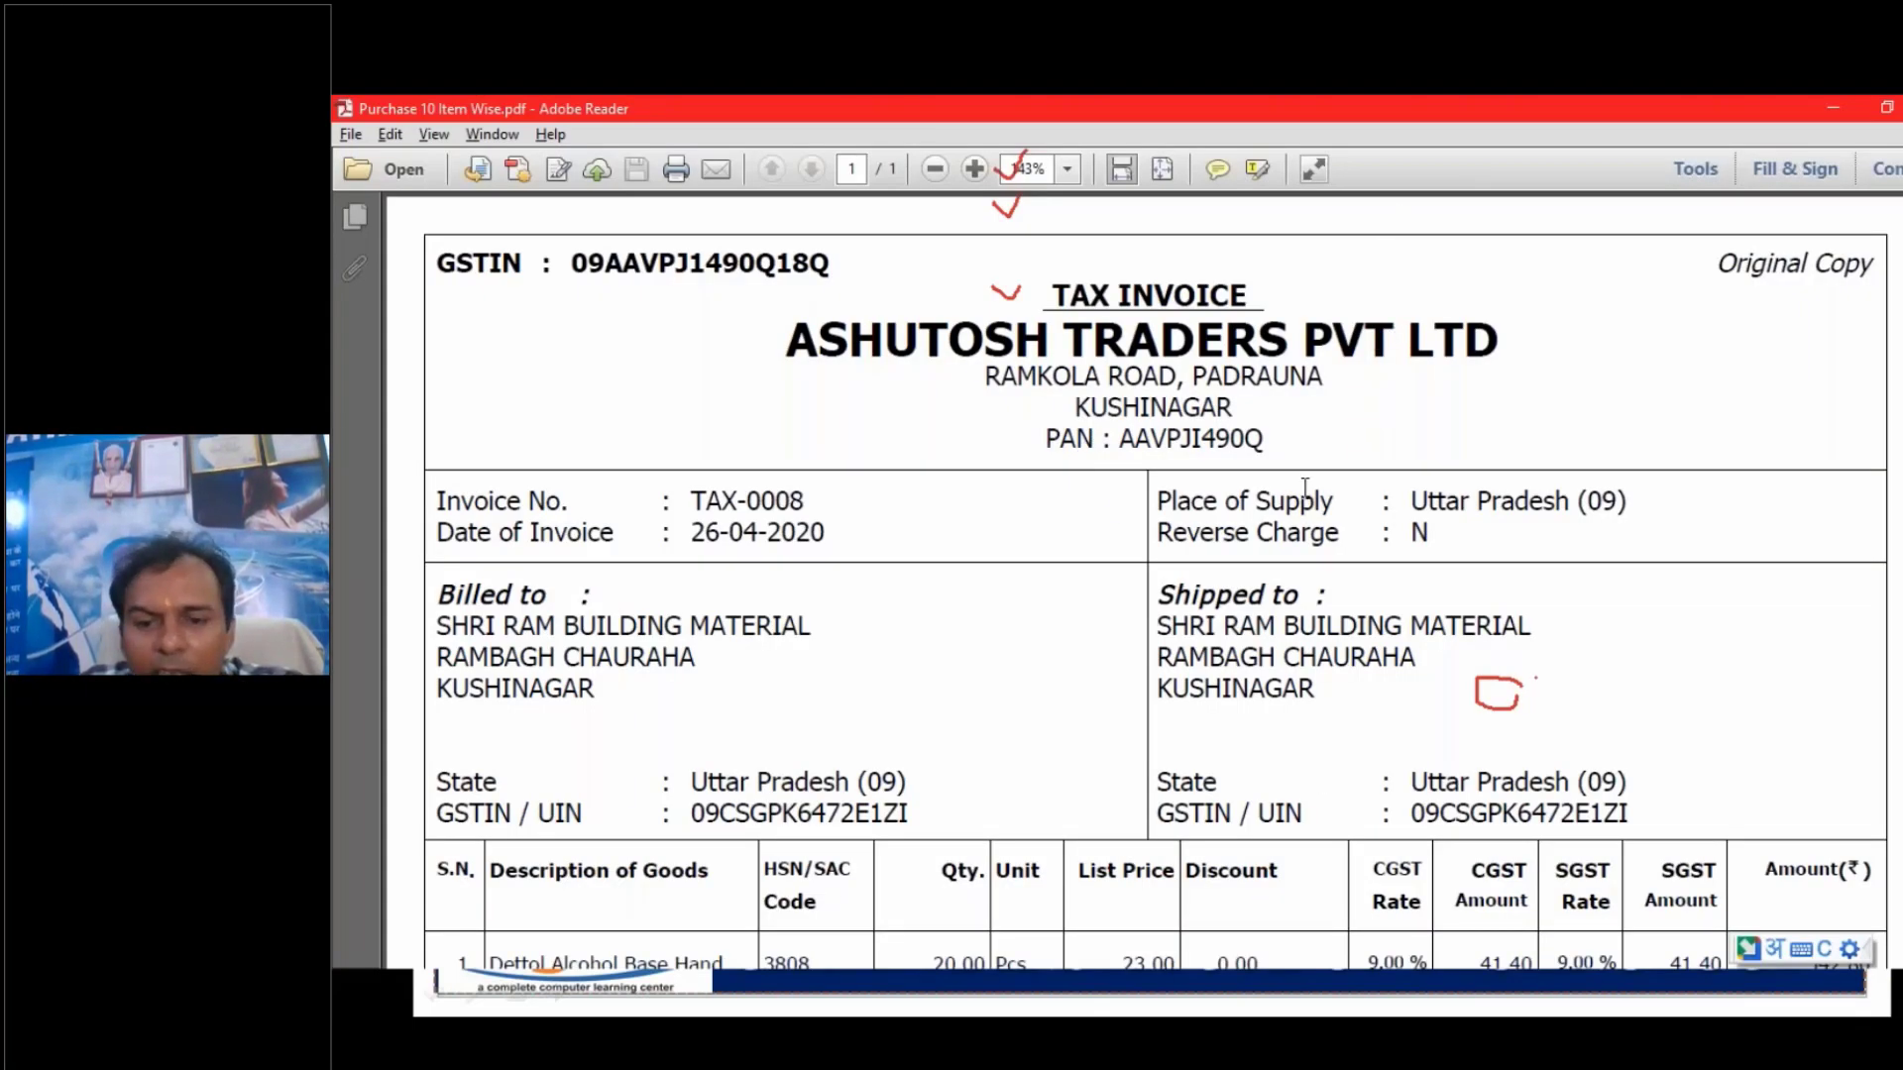
scroll(1305, 485, down, 7)
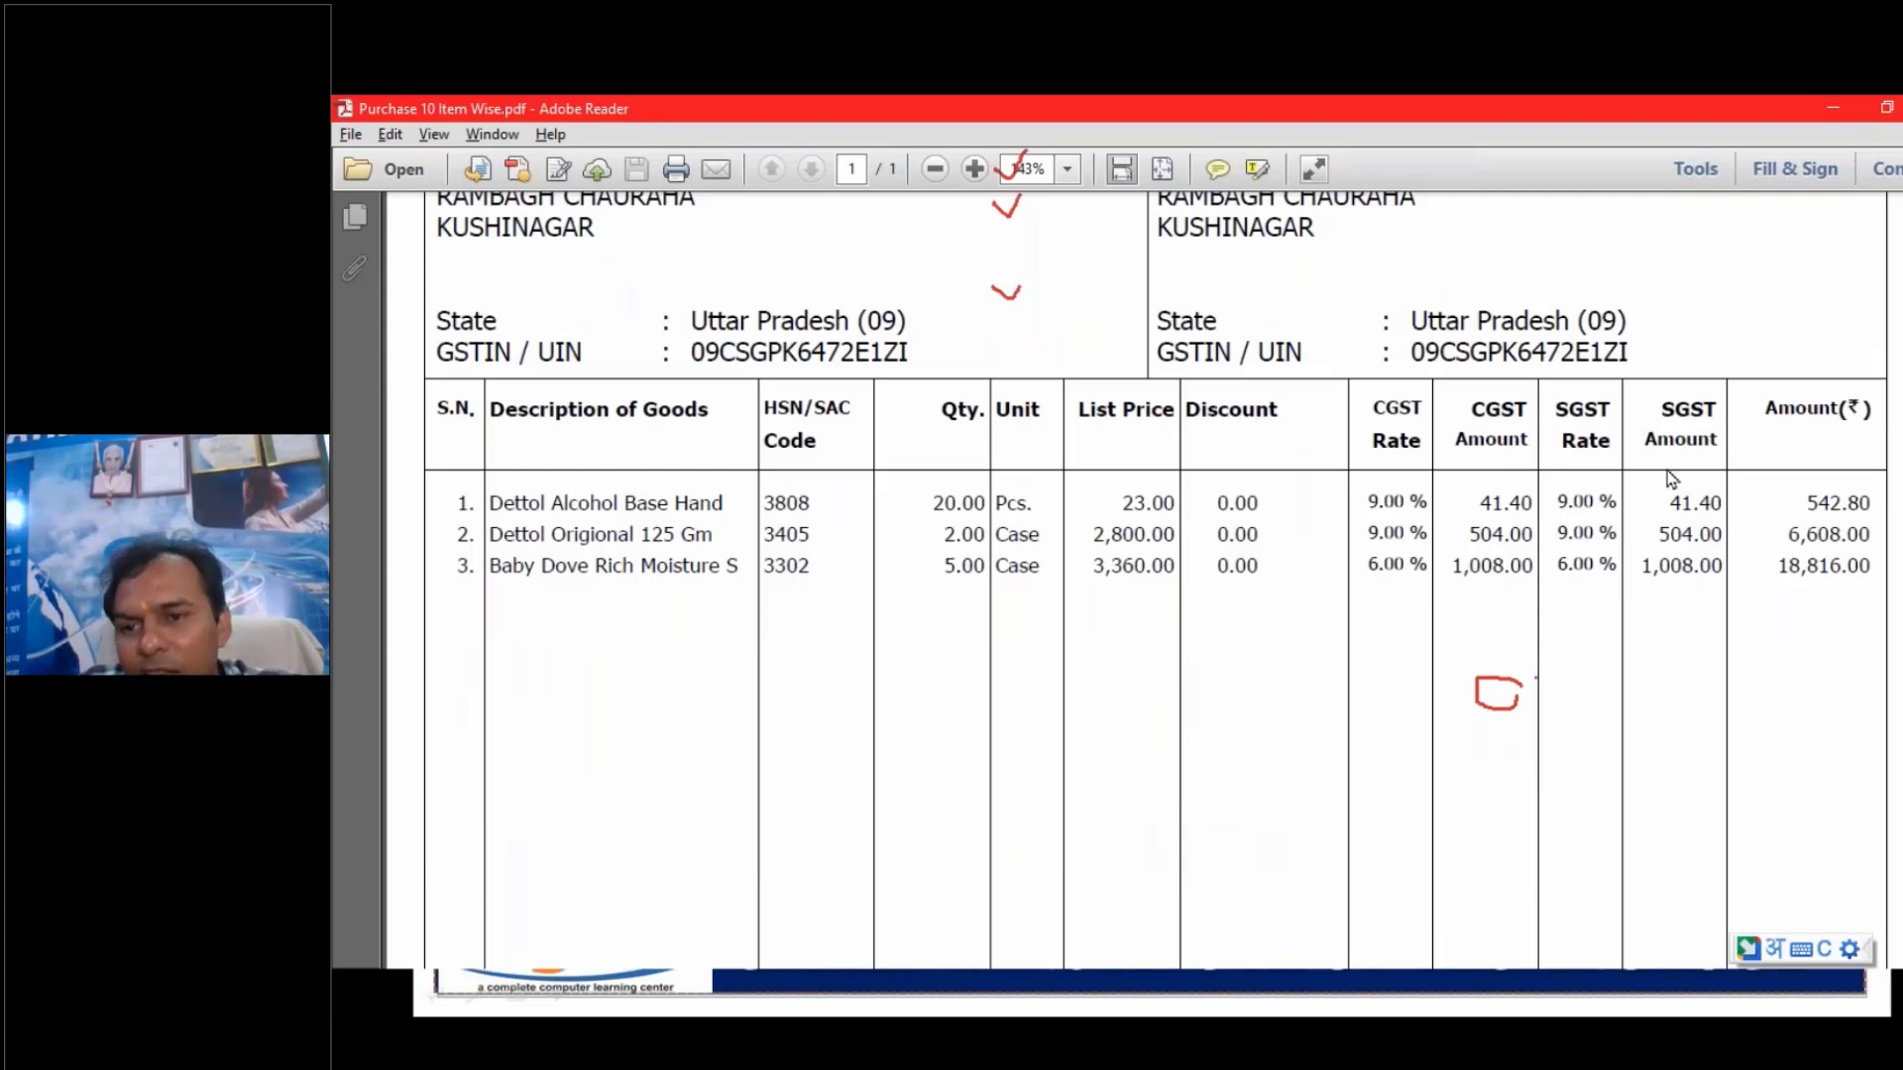
- Draw vertical pen lines across the invoice table beside the Discount column and before the Qty. values
key(alt+Tab)
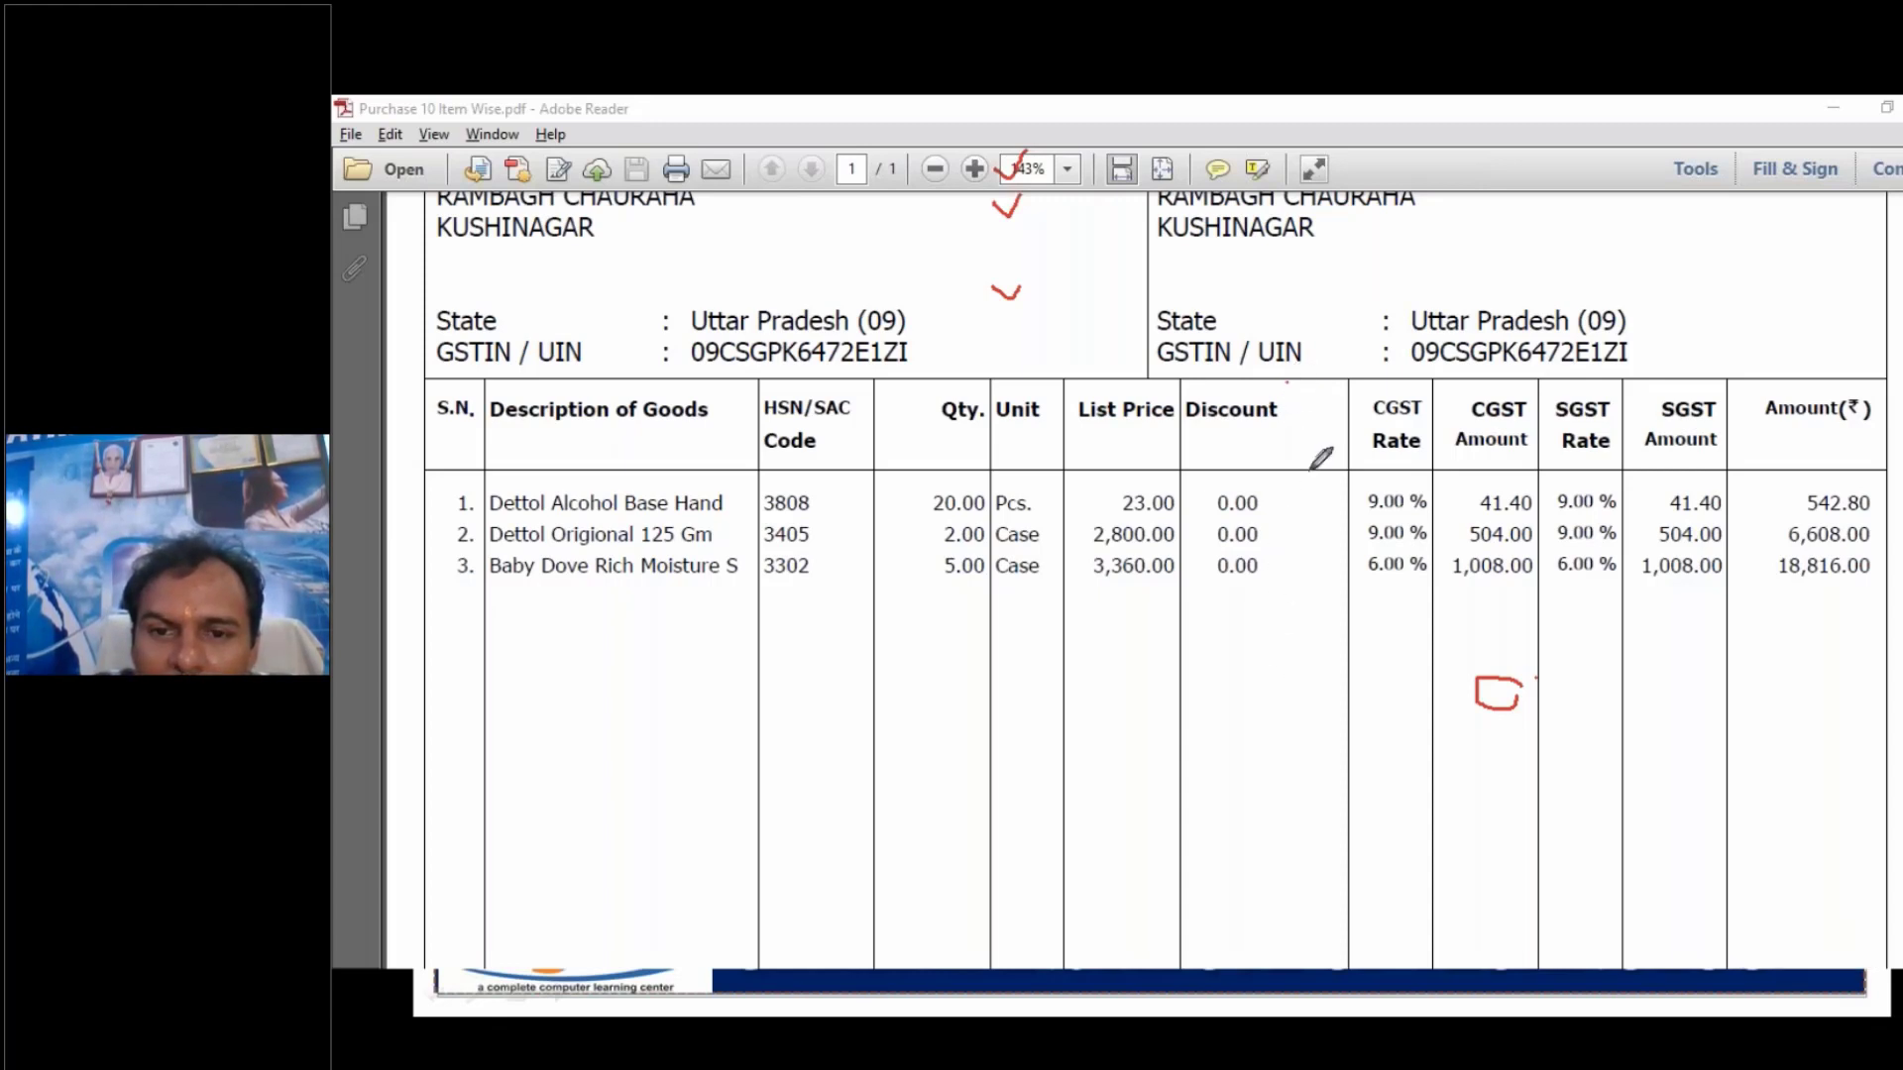
drag(1293, 381, 1292, 669)
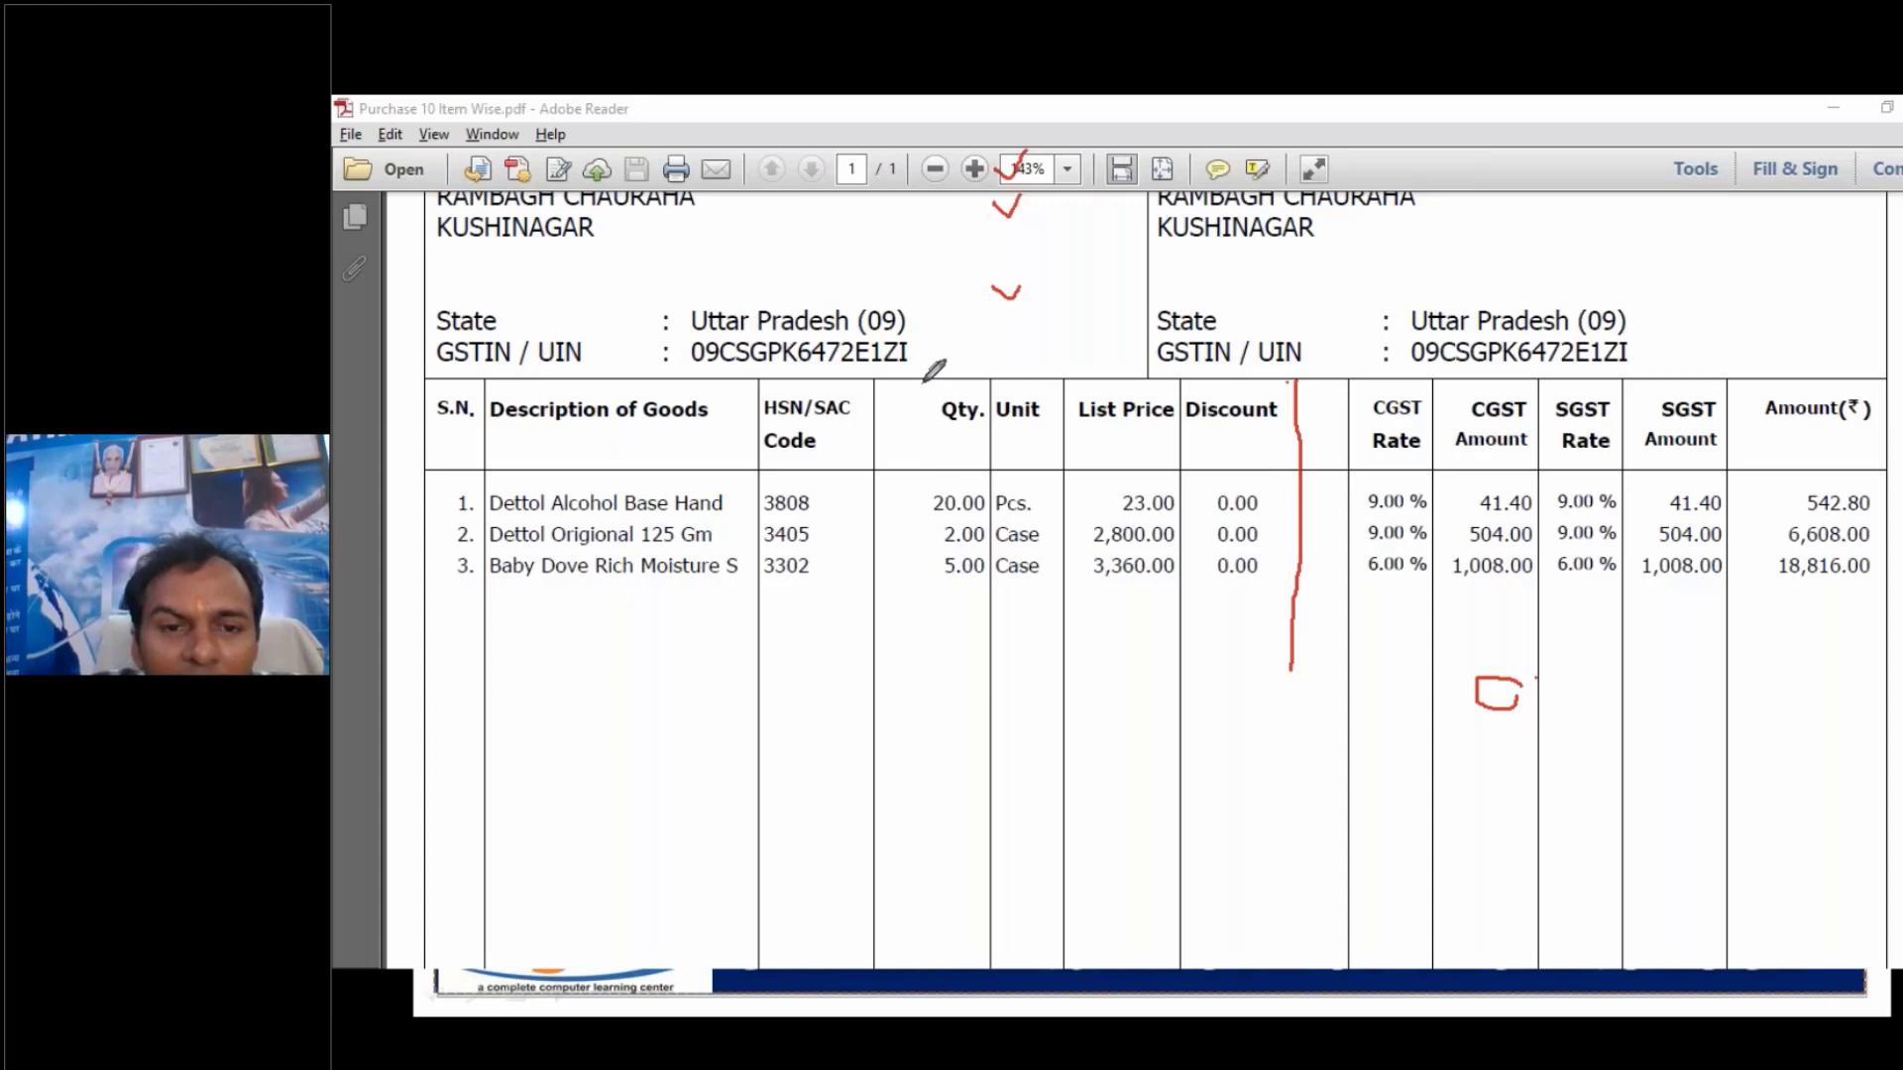
drag(914, 376, 897, 674)
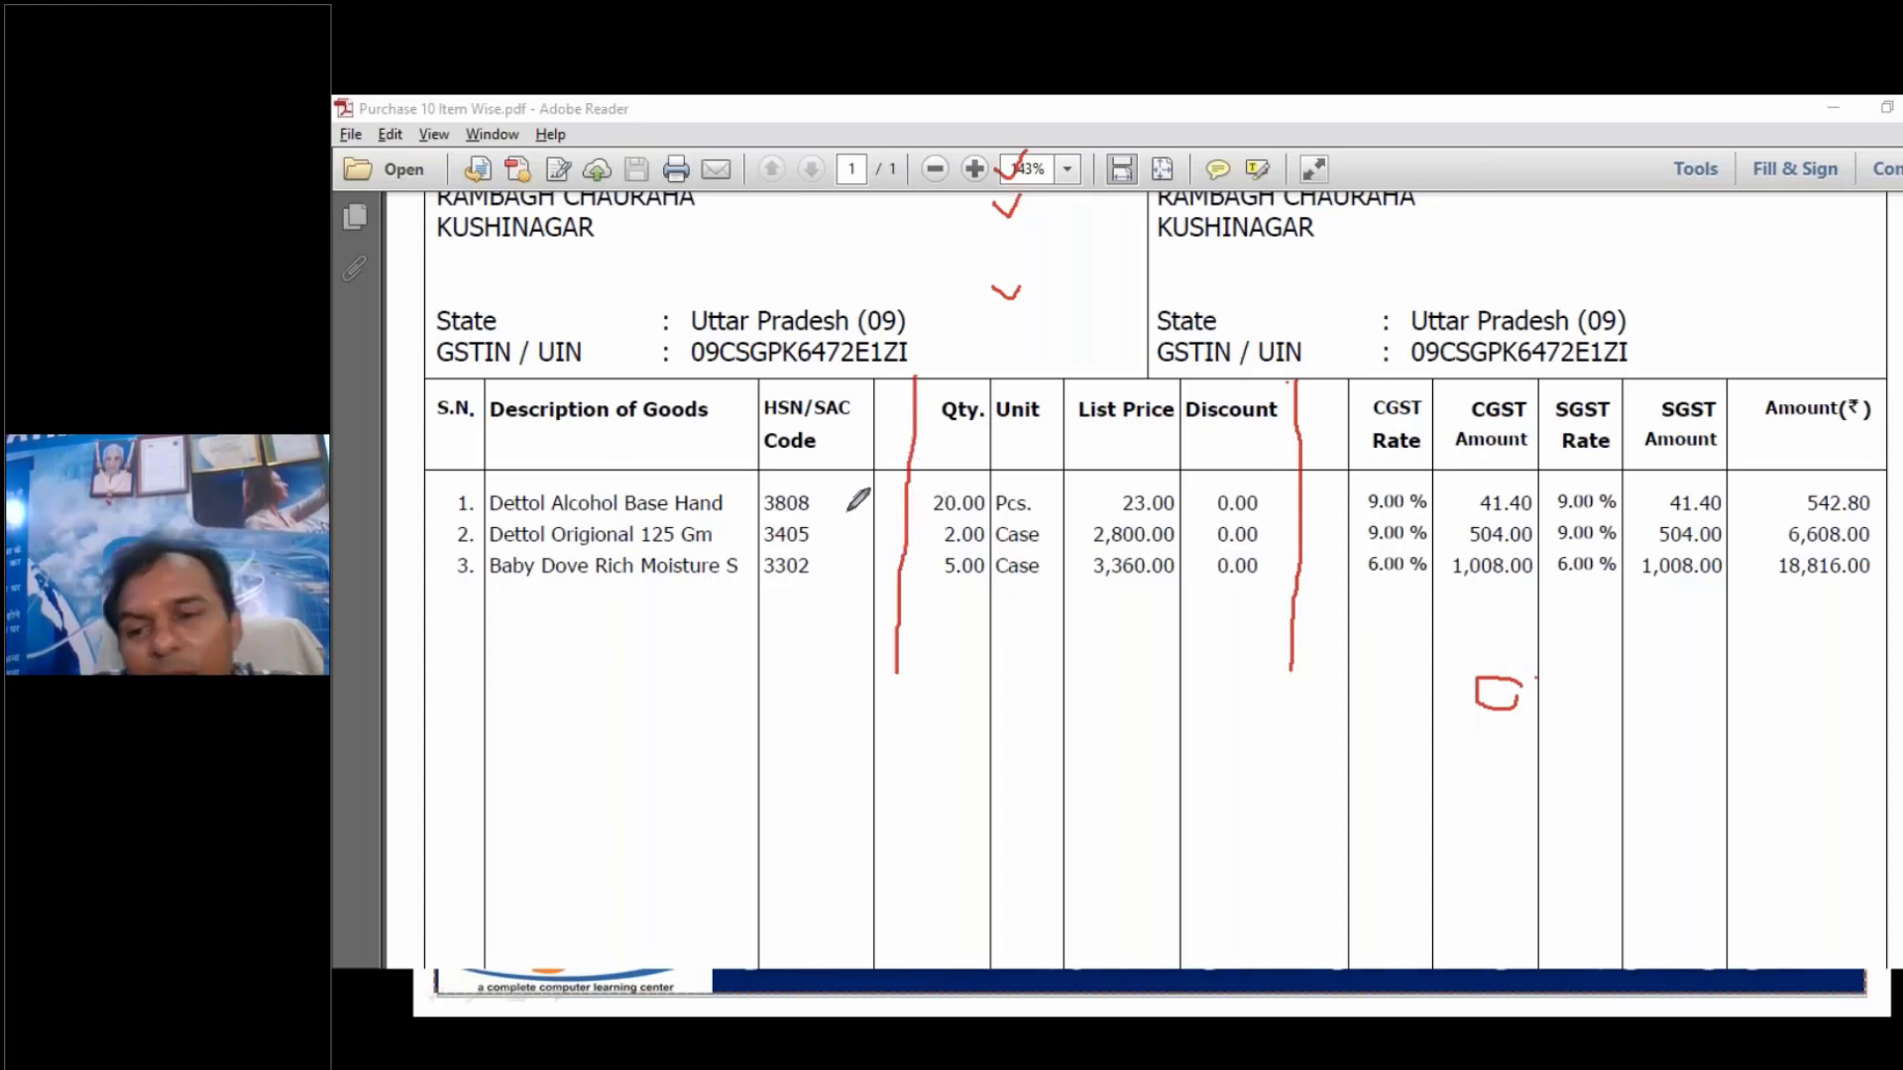